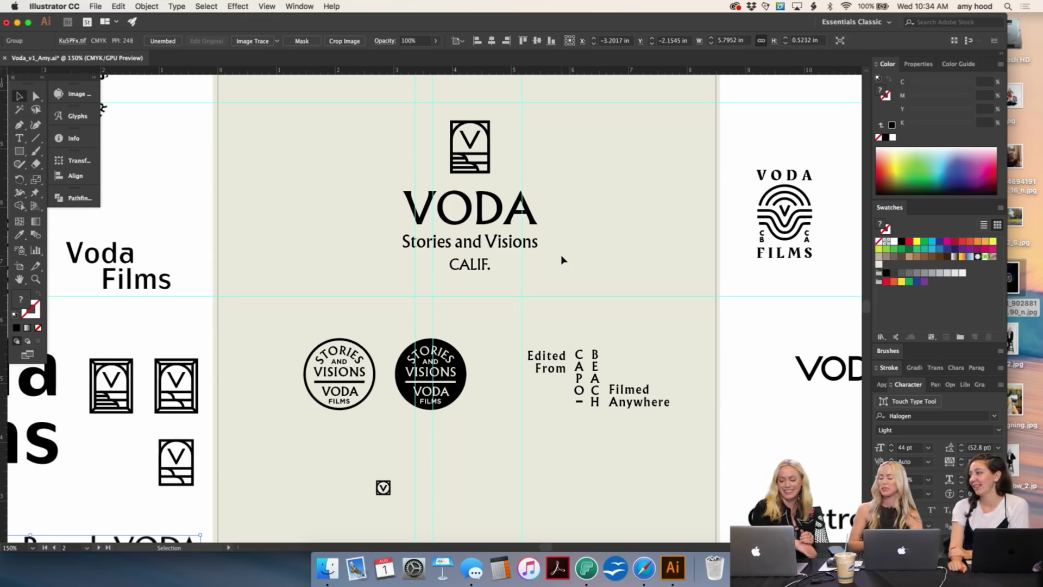
# Step: Deselect the artwork and survey the VODA logo explorations laid out around the artboards
pyautogui.click(767, 319)
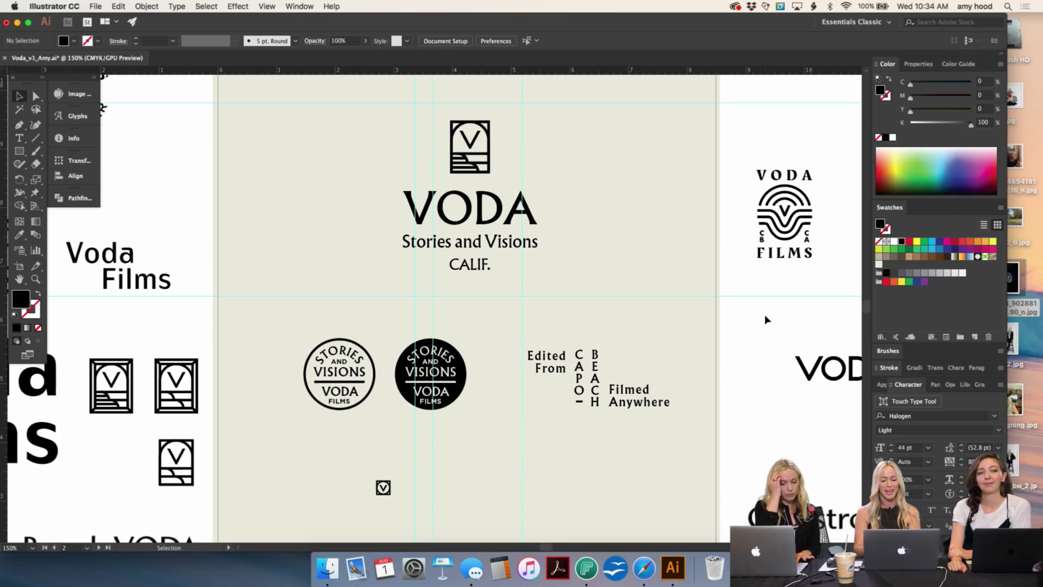
pyautogui.scroll(2, 766, 320)
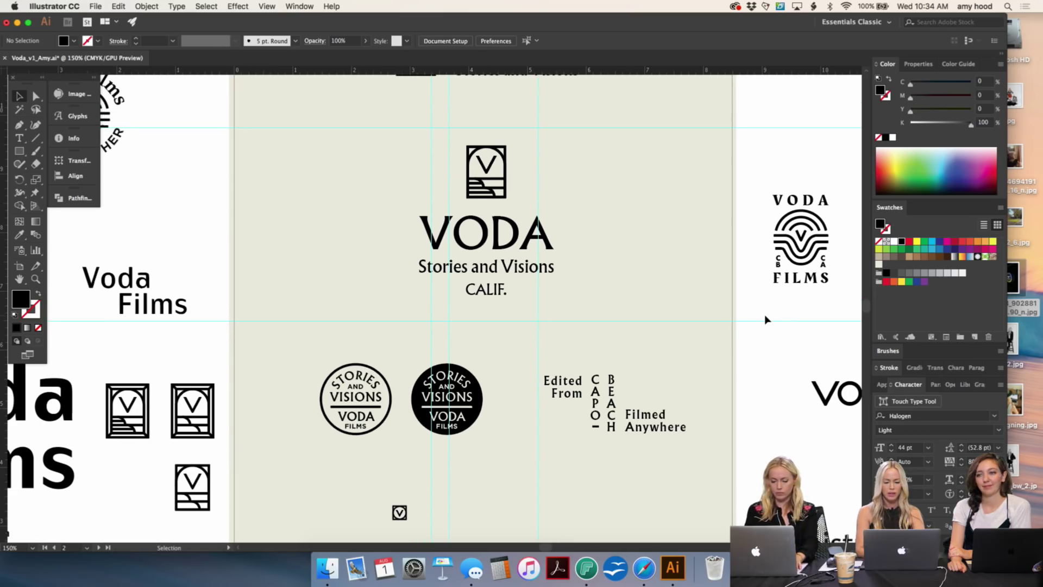
pyautogui.scroll(-3, 766, 319)
pyautogui.scroll(3, 766, 320)
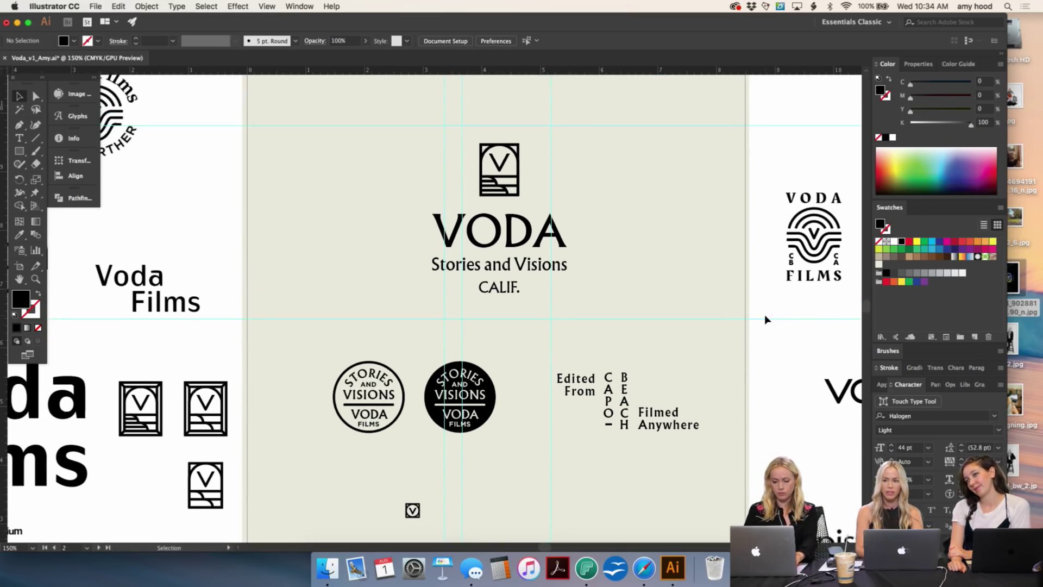
pyautogui.scroll(-5, 767, 319)
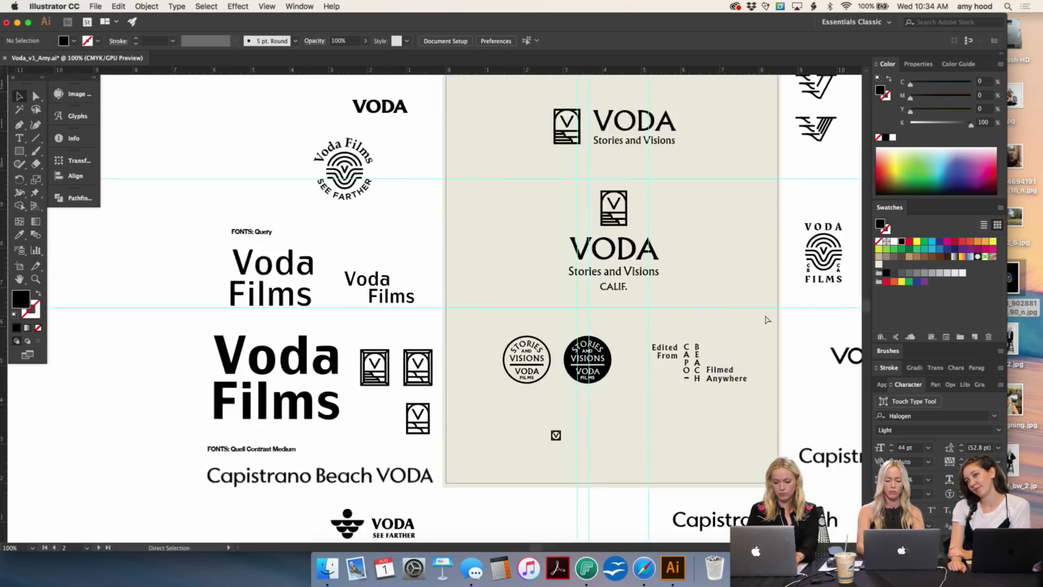
pyautogui.scroll(-5, 766, 319)
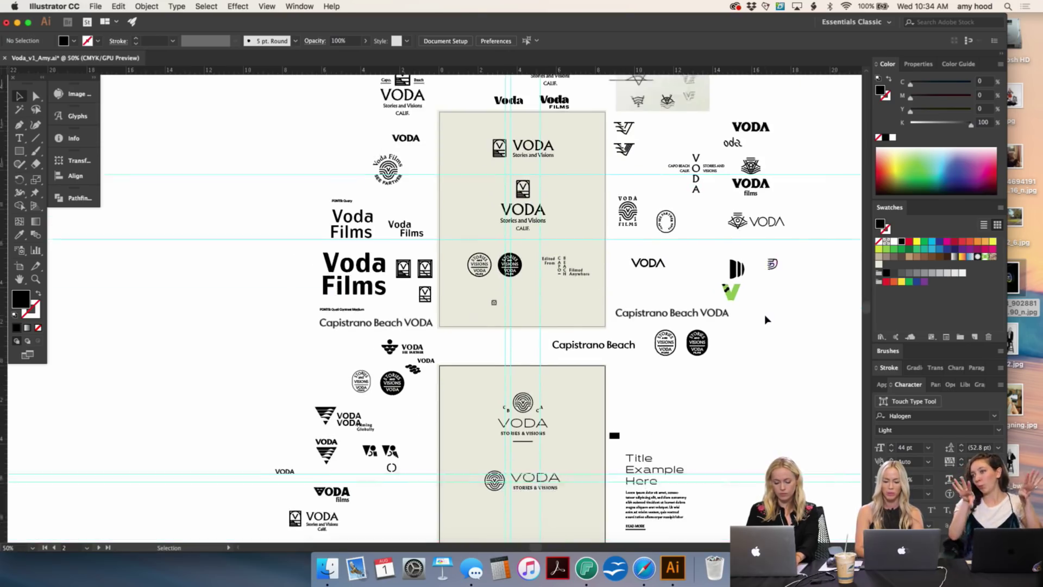
pyautogui.scroll(-2, 764, 319)
pyautogui.scroll(6, 764, 319)
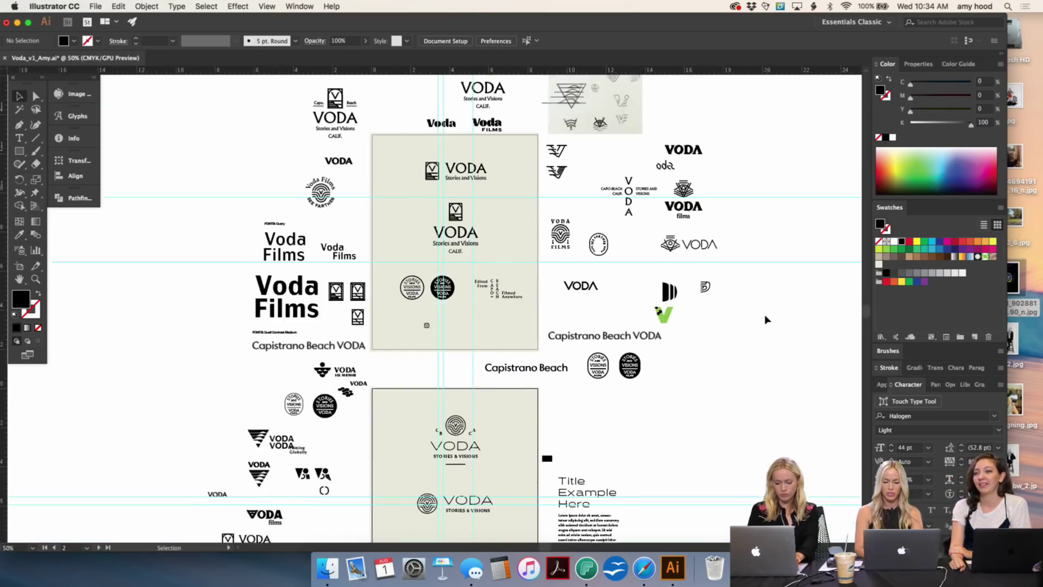
pyautogui.scroll(2, 765, 317)
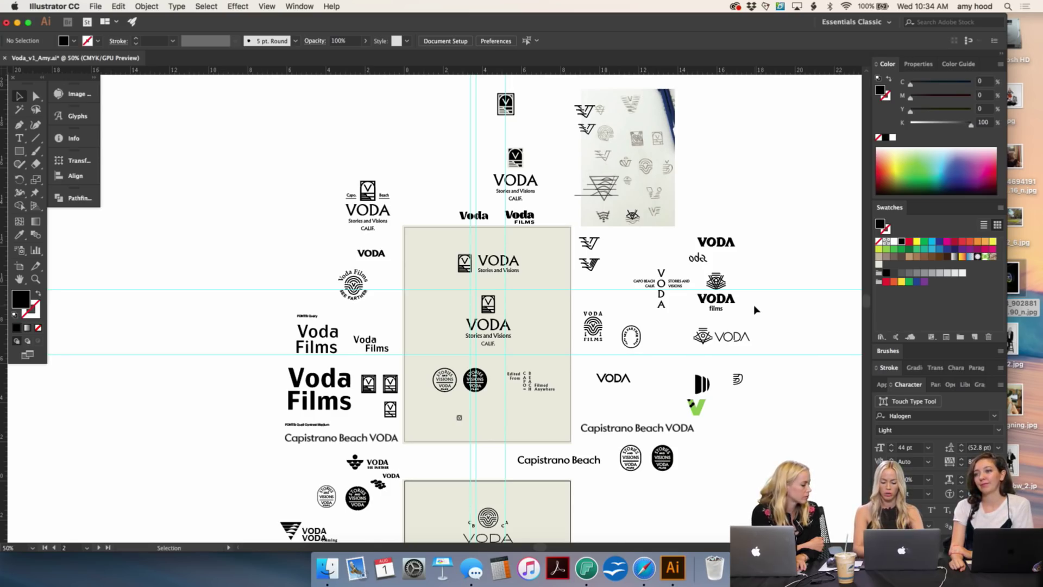
# Step: Examine the arched-icon VODA lockups and round badges on the upper beige artboard at 100% zoom
pyautogui.press('super+equal')
pyautogui.press('super+equal')
pyautogui.hscroll(-1, 760, 310)
pyautogui.scroll(1, 760, 310)
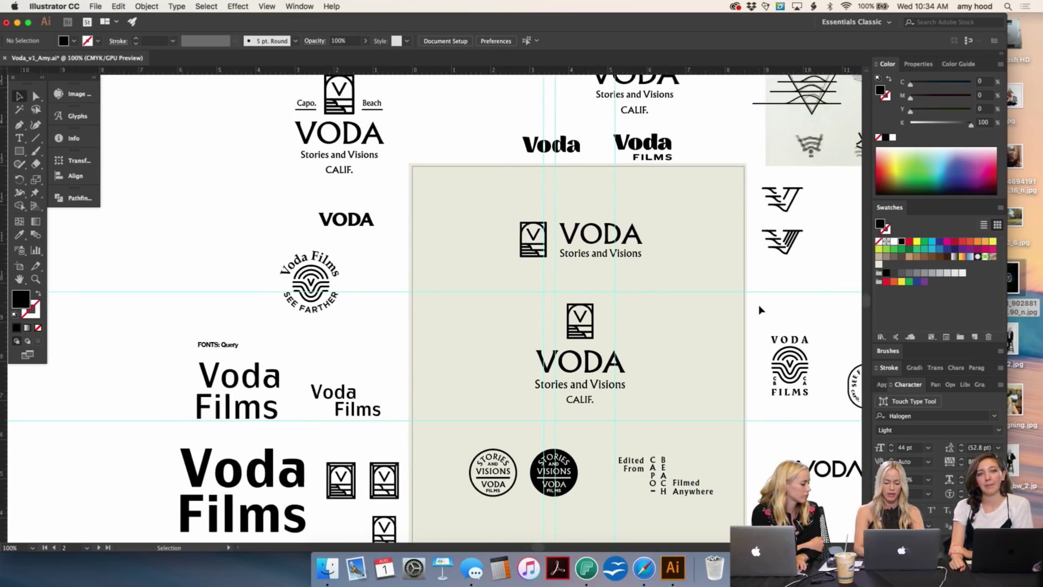
pyautogui.scroll(-1, 788, 290)
pyautogui.hscroll(1, 788, 290)
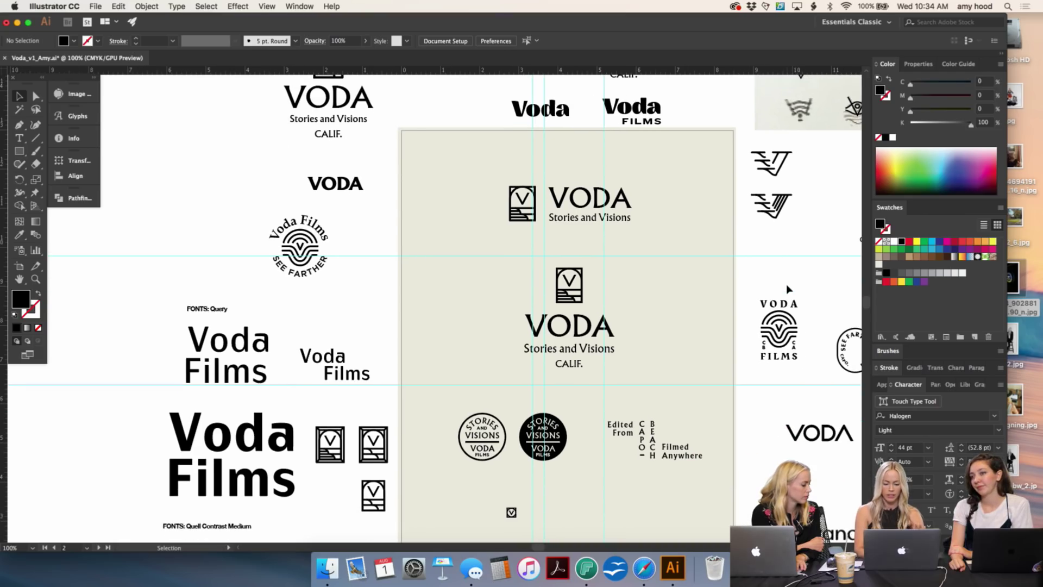
pyautogui.scroll(-3, 789, 290)
pyautogui.hscroll(1, 788, 289)
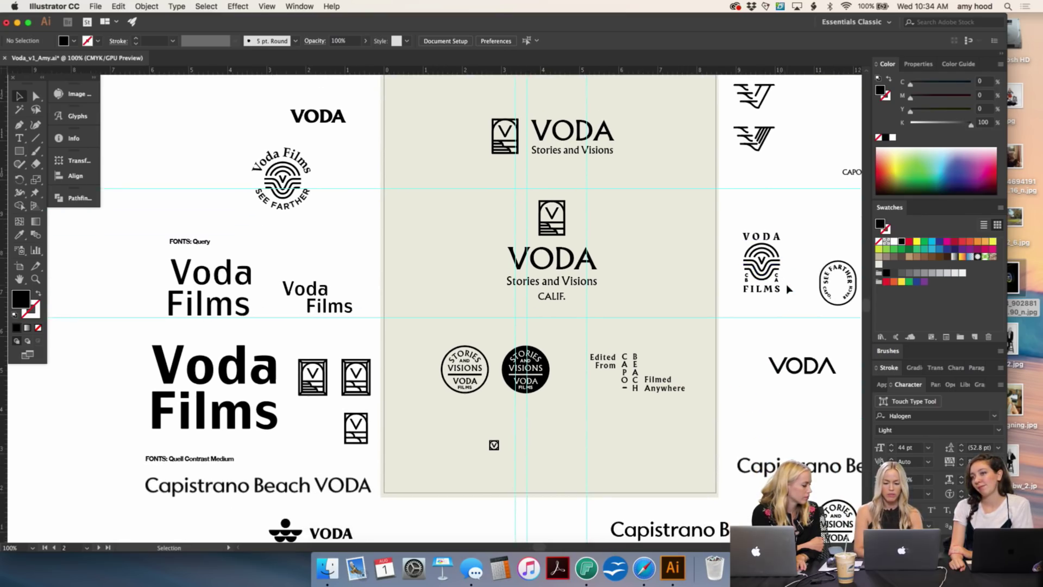
# Step: Review the circular wave emblem and striped triangle logo concepts on the two lower artboards
pyautogui.scroll(-10, 789, 290)
pyautogui.hscroll(2, 789, 289)
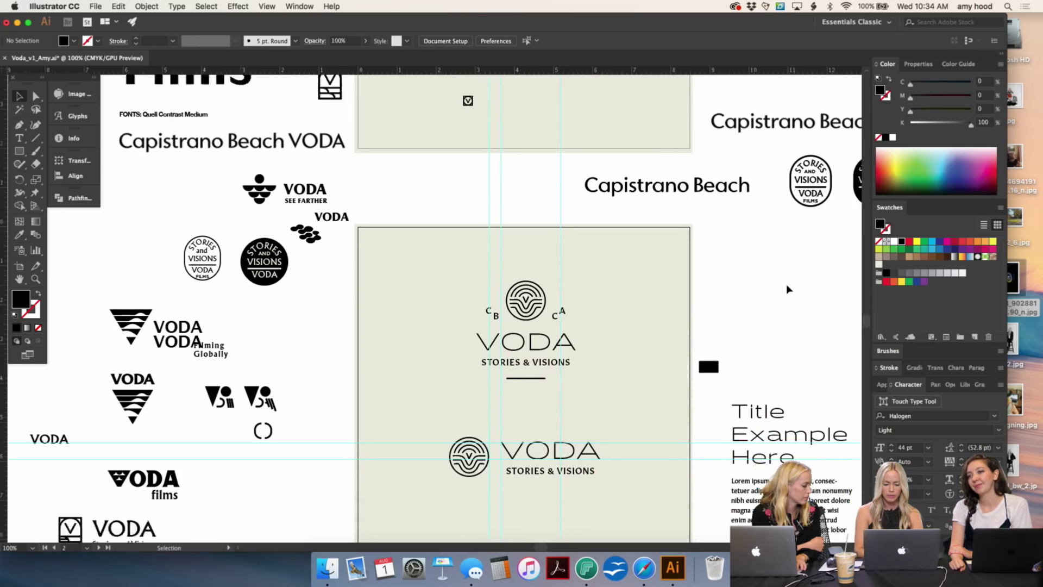
pyautogui.scroll(-11, 789, 289)
pyautogui.hscroll(-1, 789, 289)
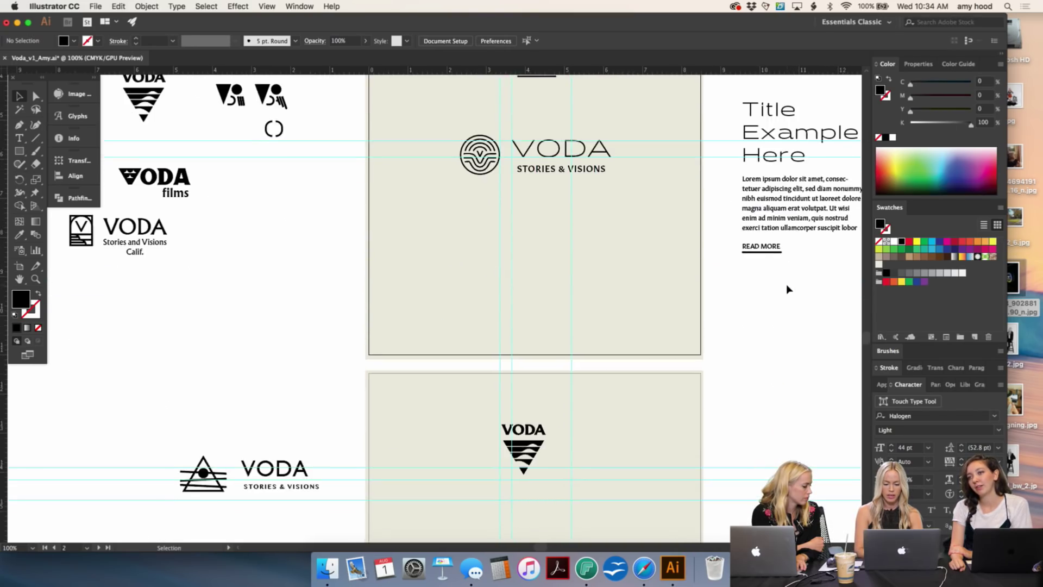
pyautogui.scroll(-3, 788, 289)
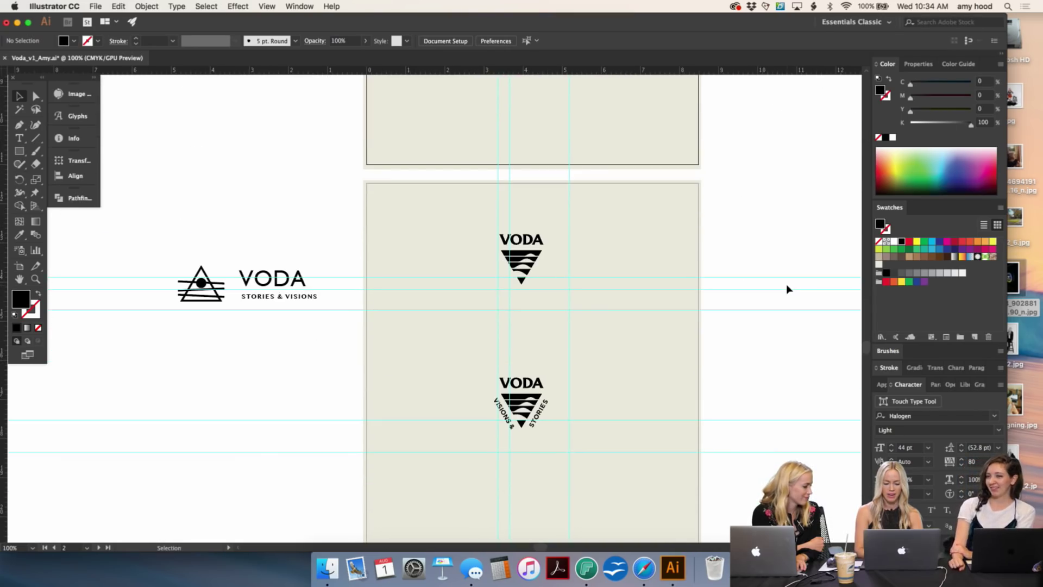
pyautogui.scroll(9, 789, 290)
pyautogui.hscroll(-1, 788, 290)
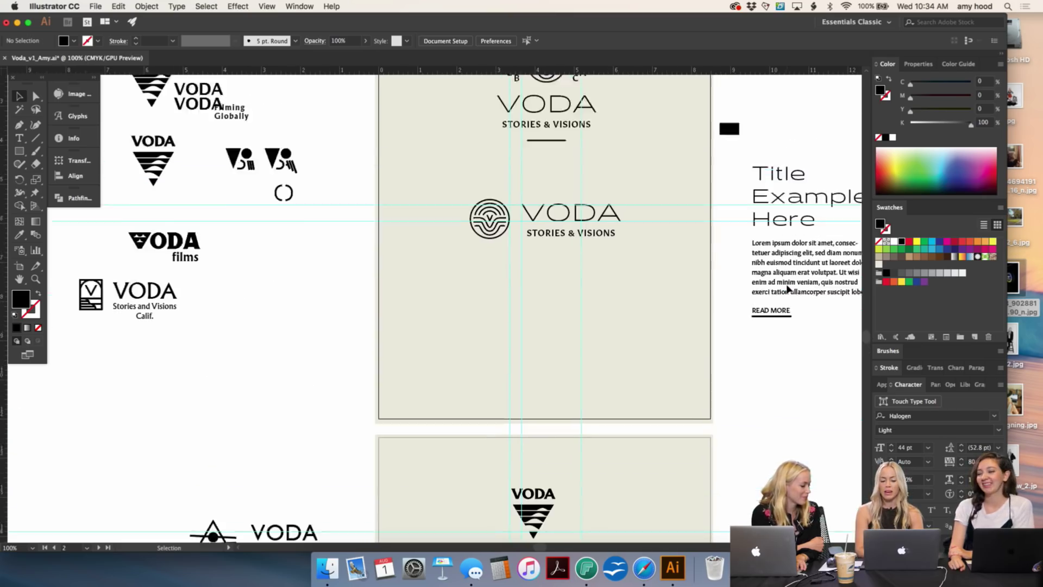
pyautogui.scroll(-9, 789, 289)
pyautogui.hscroll(-1, 789, 290)
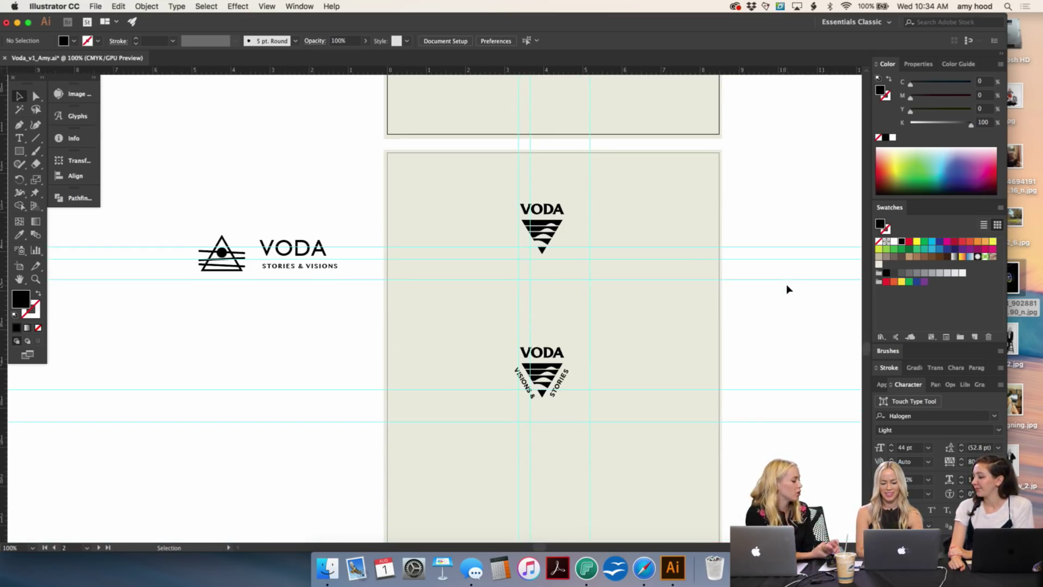
pyautogui.scroll(-2, 789, 289)
pyautogui.press('super+equal')
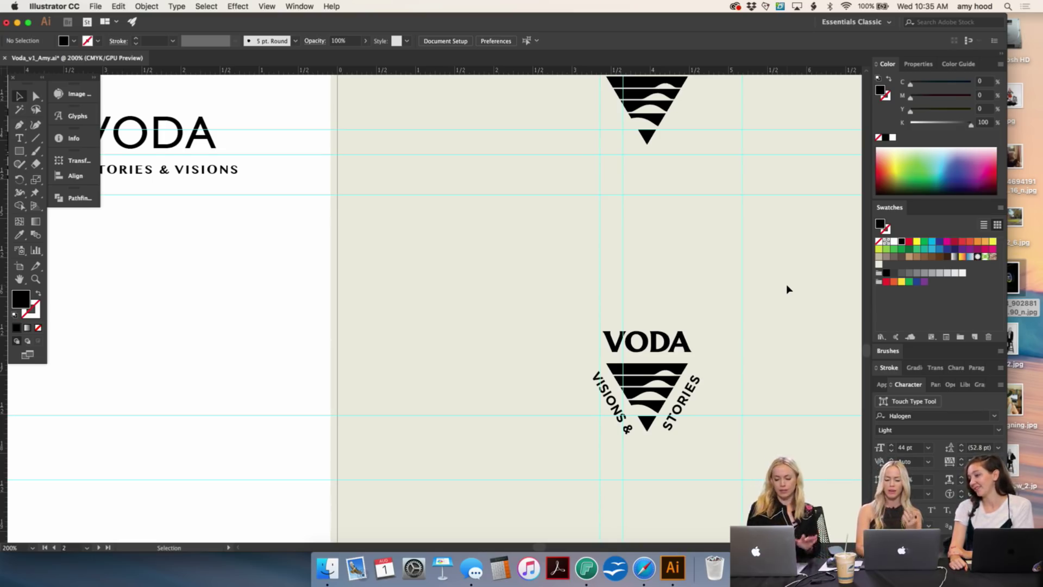
pyautogui.click(724, 272)
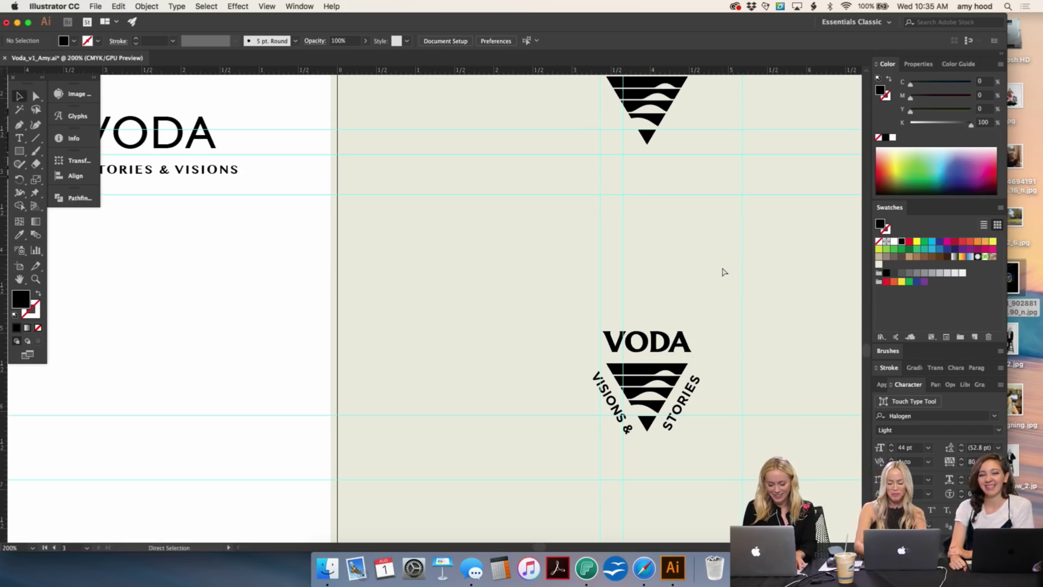
# Step: Compare the triangle VODA logos with the stacked and horizontal circular wave lockups at 150% zoom
pyautogui.press('super+minus')
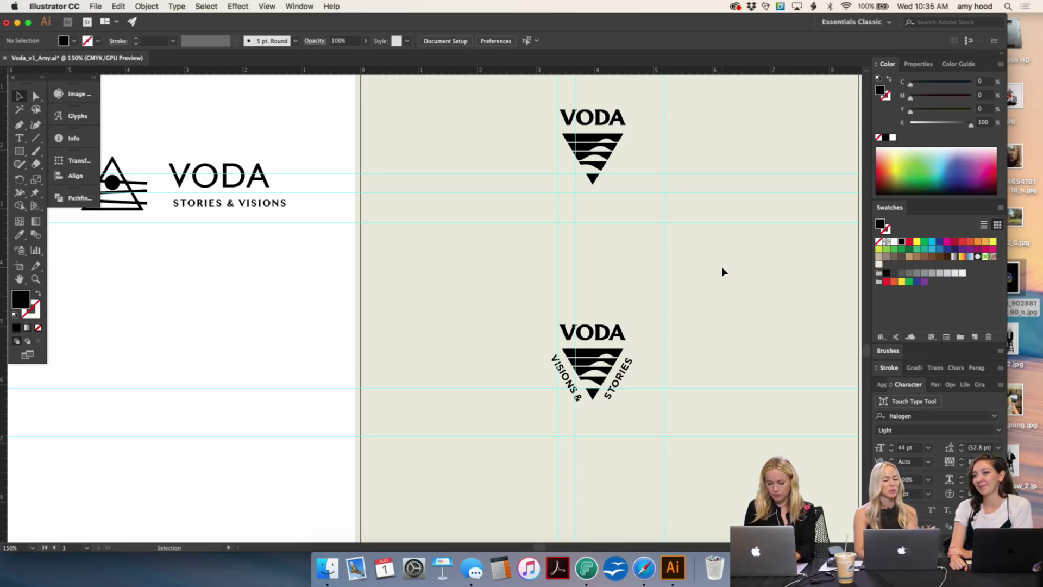
pyautogui.scroll(10, 721, 267)
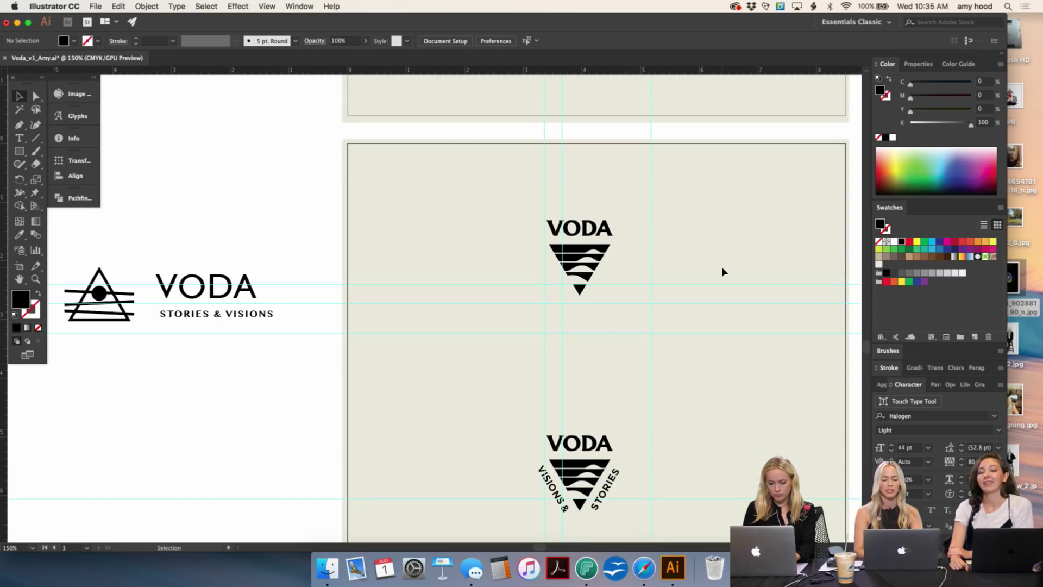
pyautogui.scroll(10, 723, 271)
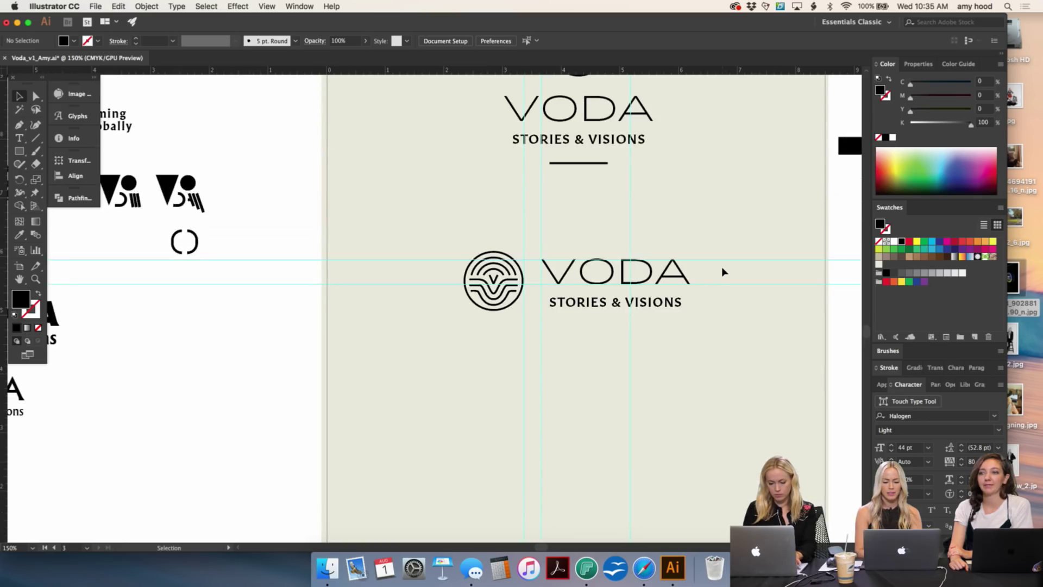
pyautogui.scroll(-2, 723, 271)
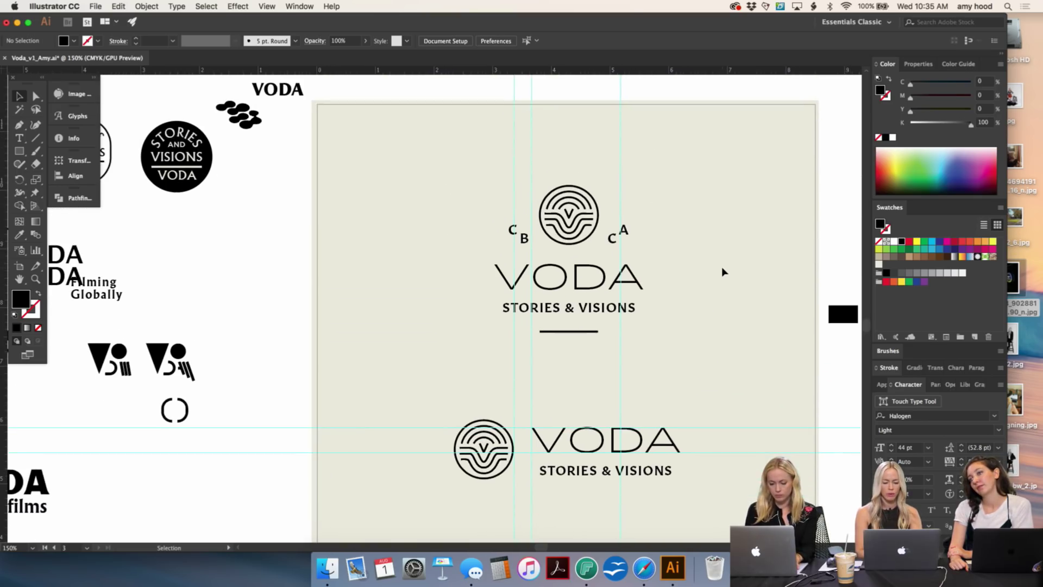
pyautogui.scroll(-4, 723, 271)
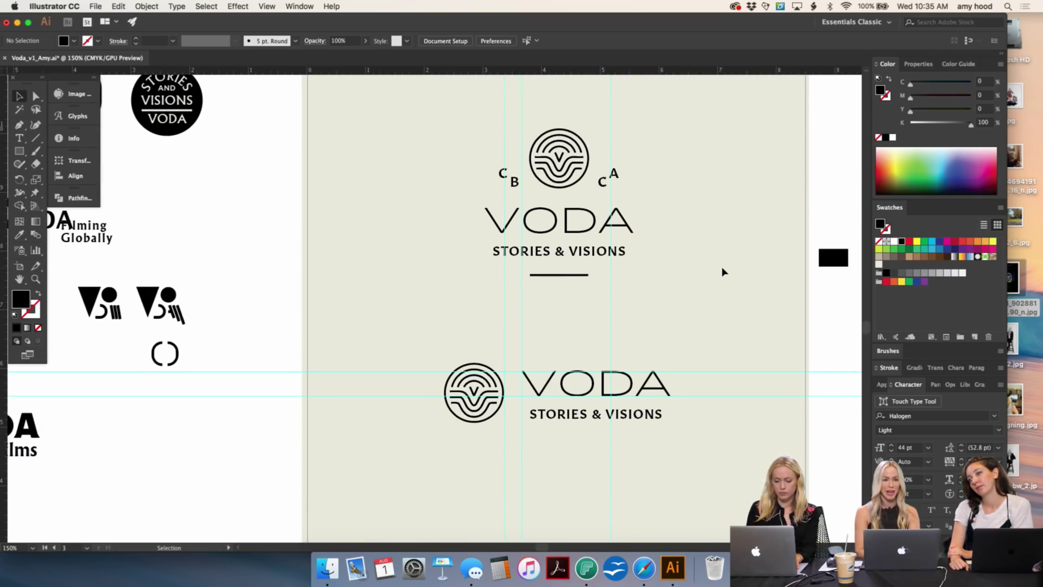
pyautogui.scroll(20, 723, 271)
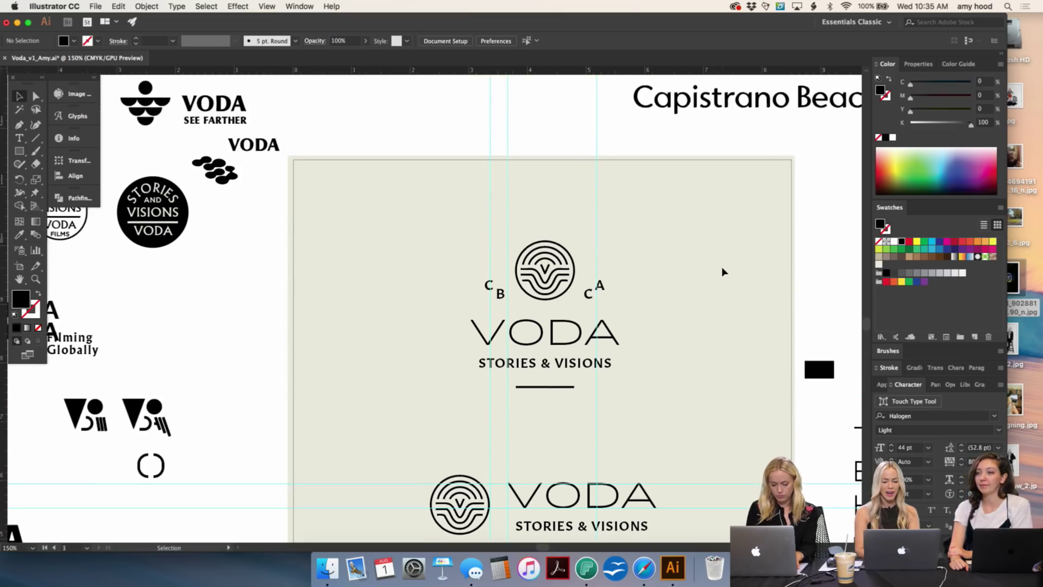
# Step: Return to the arched-icon concept and study its stacked and horizontal lockups, round badges and Capo Beach text mark
pyautogui.scroll(4, 722, 272)
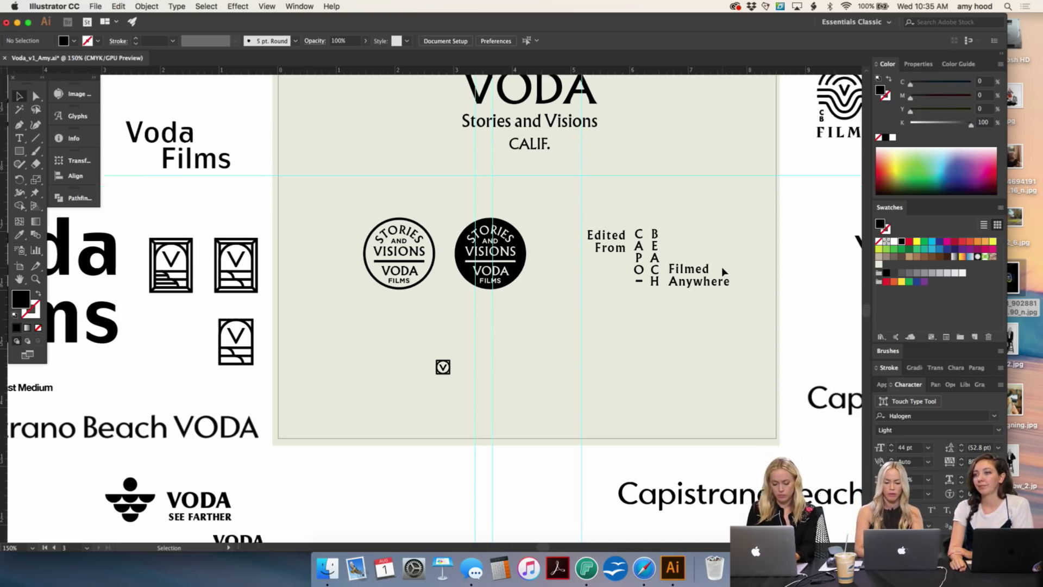
pyautogui.scroll(5, 724, 271)
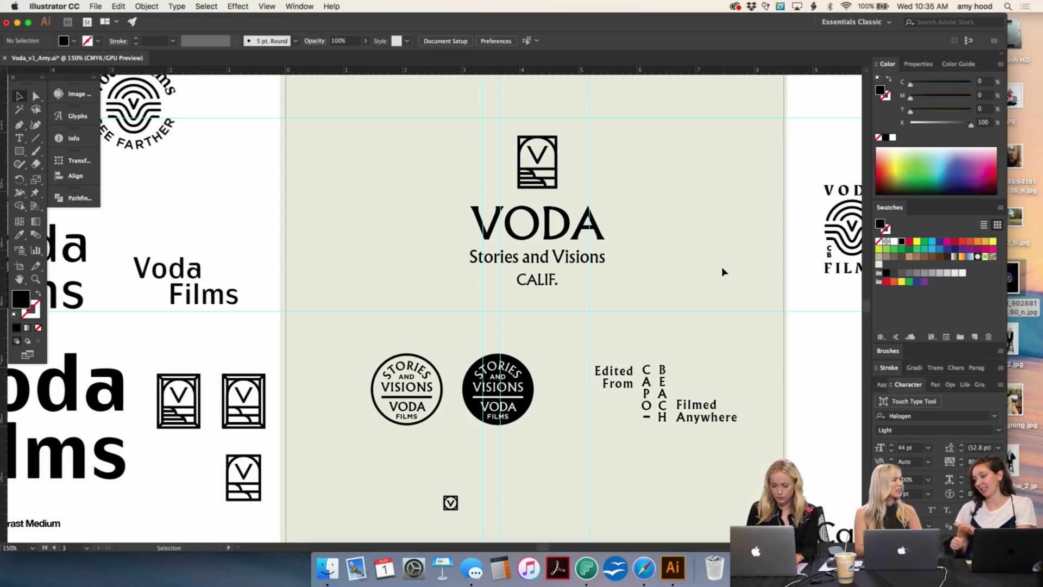
pyautogui.scroll(1, 723, 271)
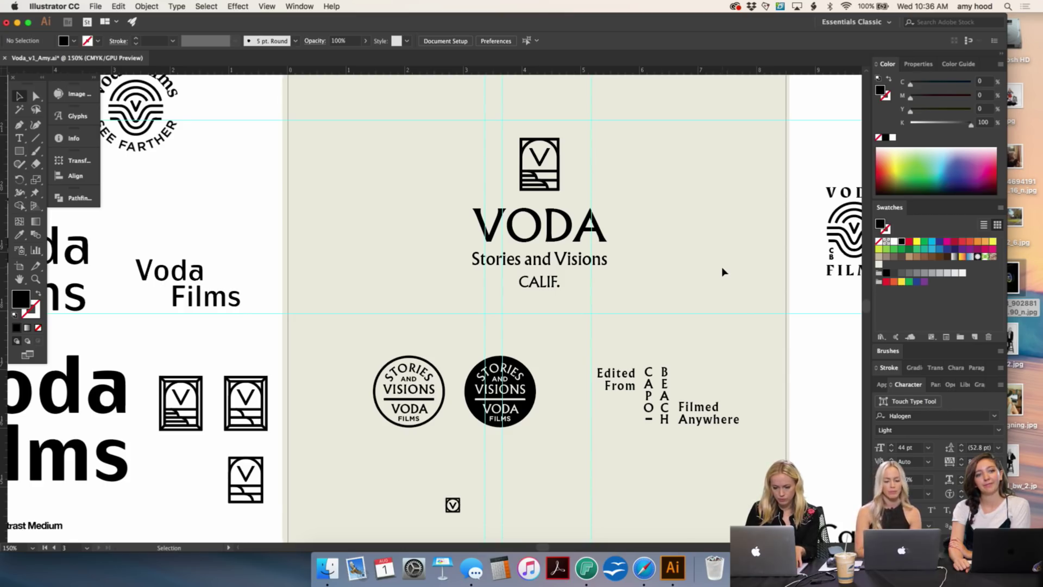
pyautogui.scroll(-2, 723, 272)
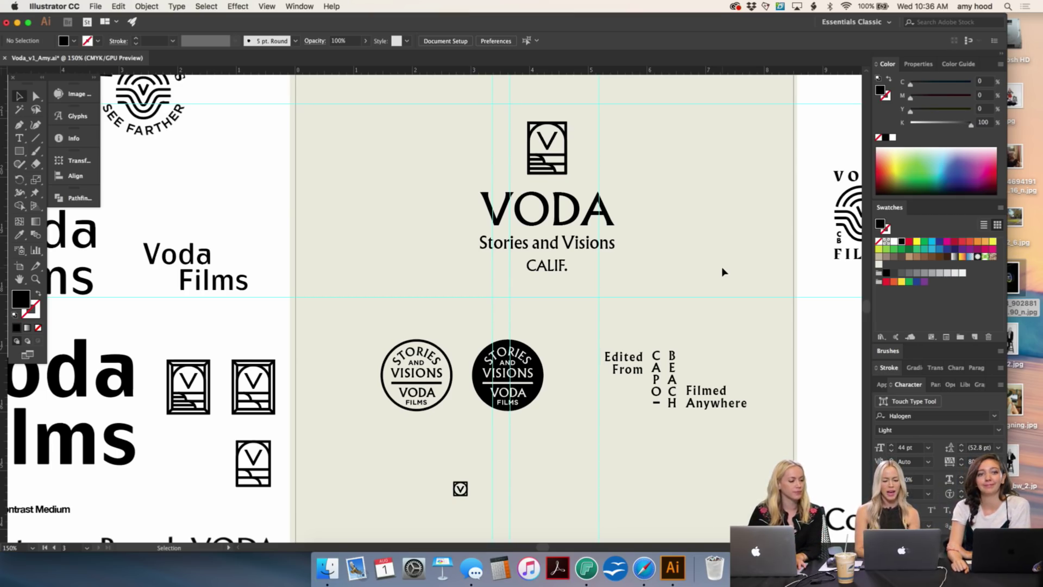
pyautogui.scroll(2, 721, 266)
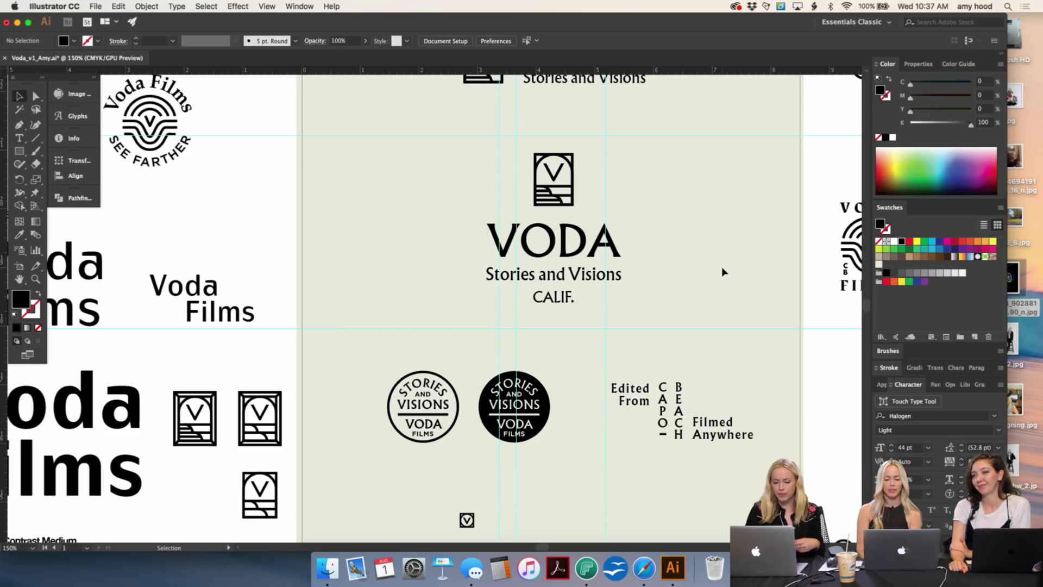
pyautogui.scroll(3, 724, 272)
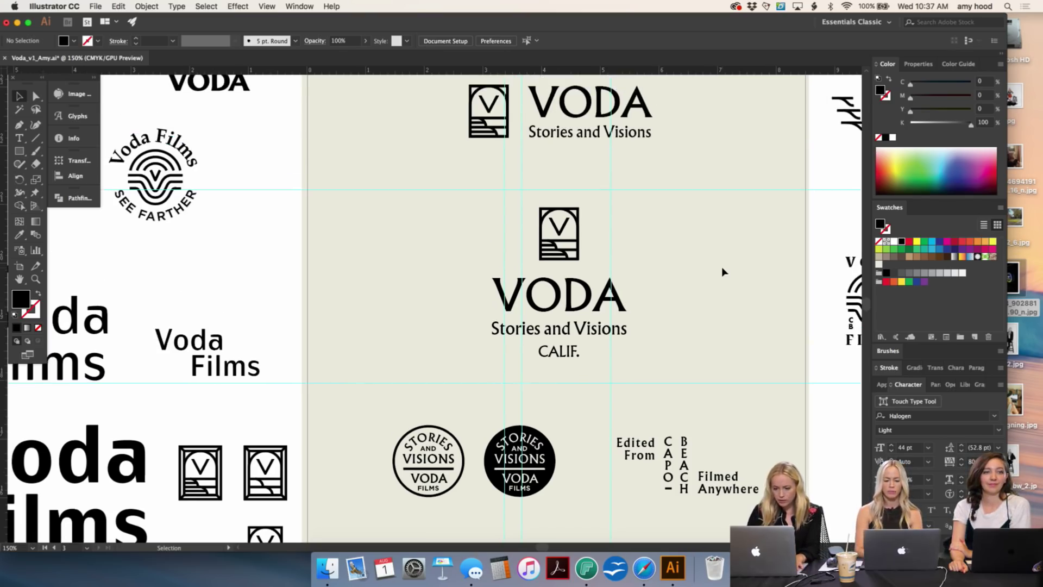
pyautogui.scroll(3, 725, 271)
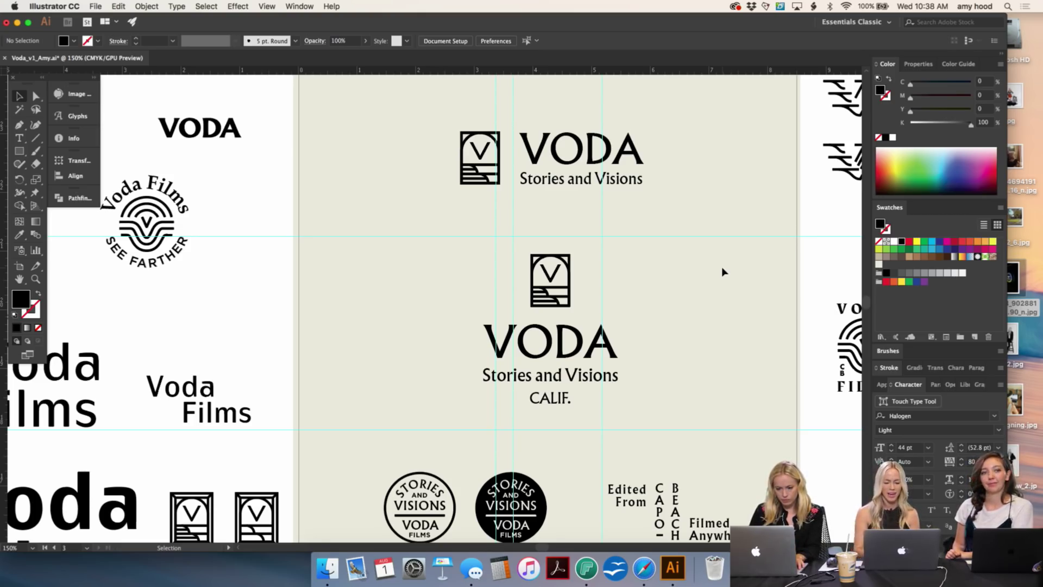
pyautogui.scroll(-2, 723, 272)
pyautogui.hscroll(2, 723, 272)
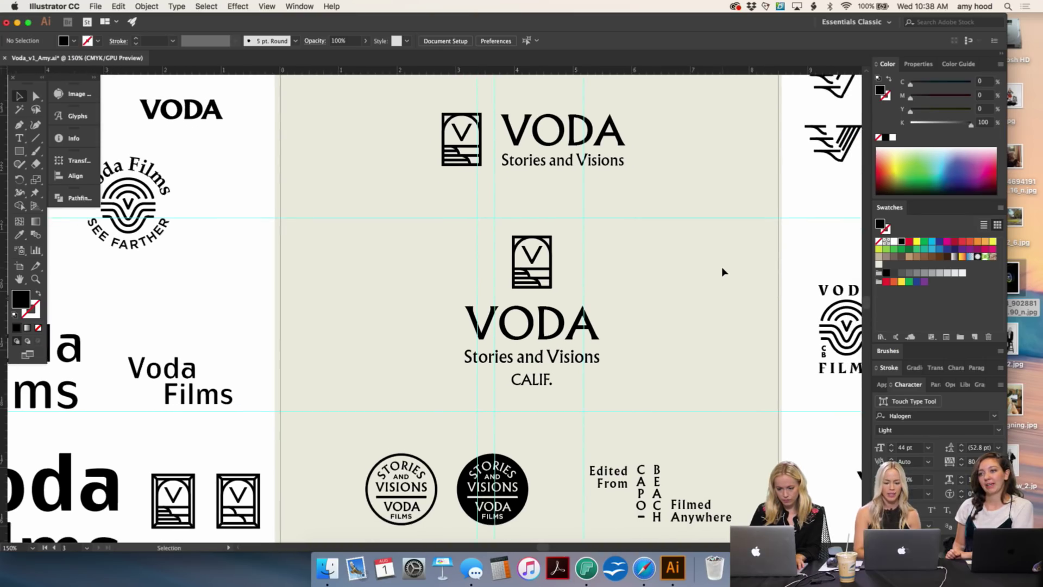
pyautogui.scroll(-5, 723, 272)
pyautogui.hscroll(-2, 723, 272)
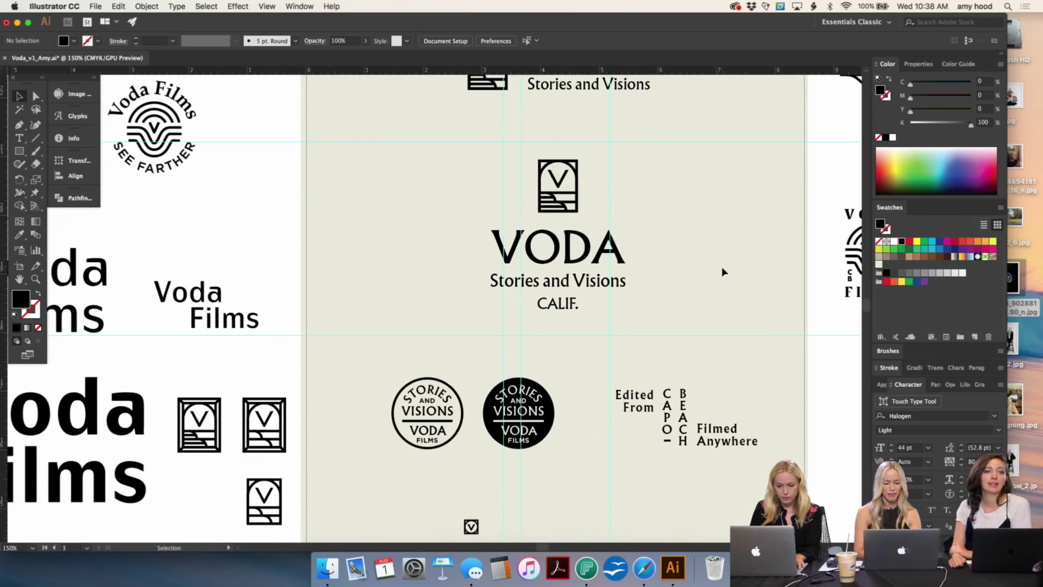
# Step: Inspect the CALIF. text line under the stacked VODA logo, deselect it and view the horizontal lockup above
pyautogui.click(577, 311)
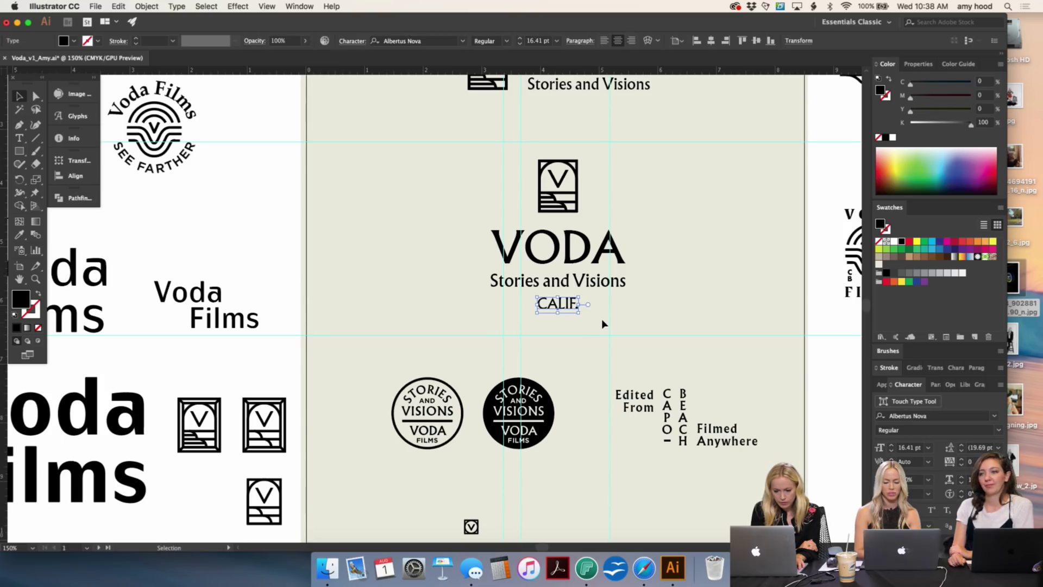
pyautogui.click(603, 317)
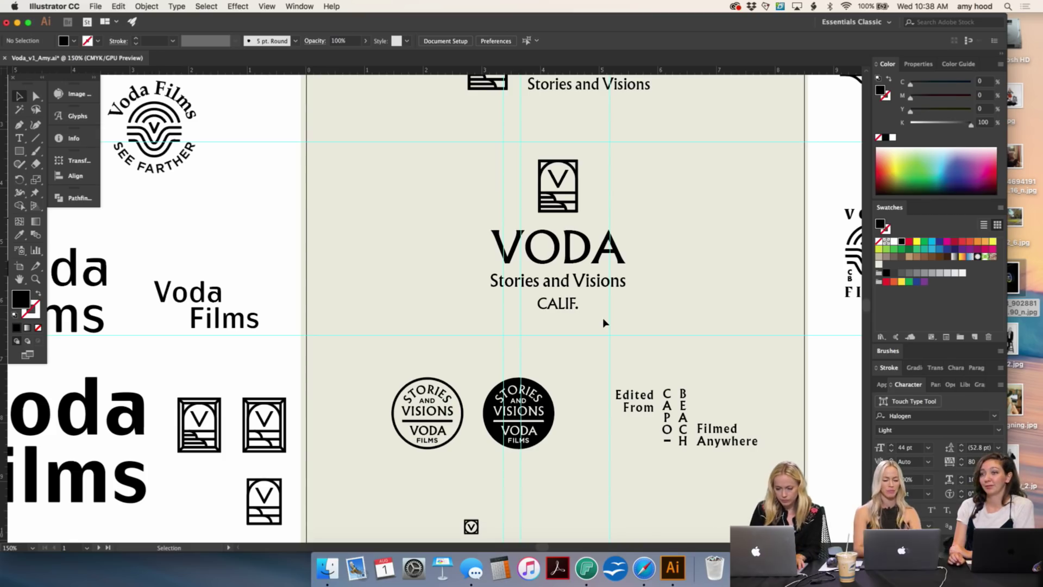
pyautogui.scroll(4, 604, 320)
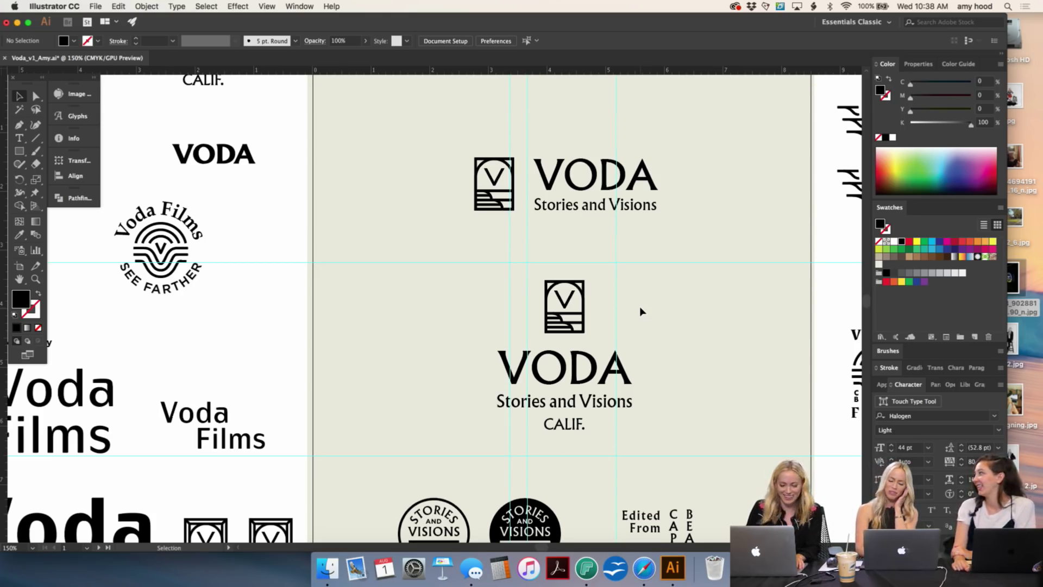
# Step: Examine the round Stories and Visions badges below the stacked VODA lockup at 200% zoom
pyautogui.scroll(-3, 641, 312)
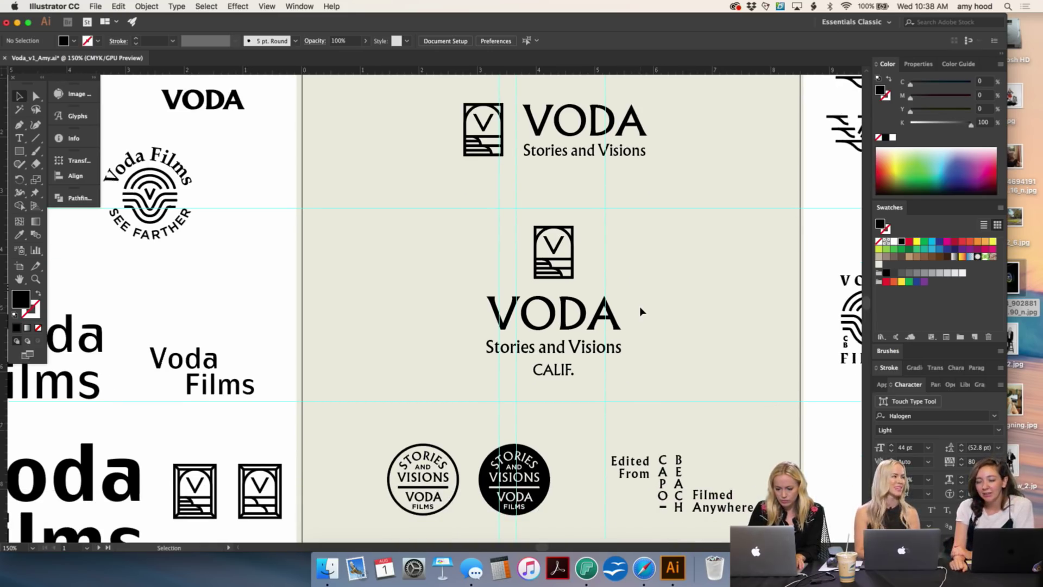
pyautogui.scroll(-2, 642, 311)
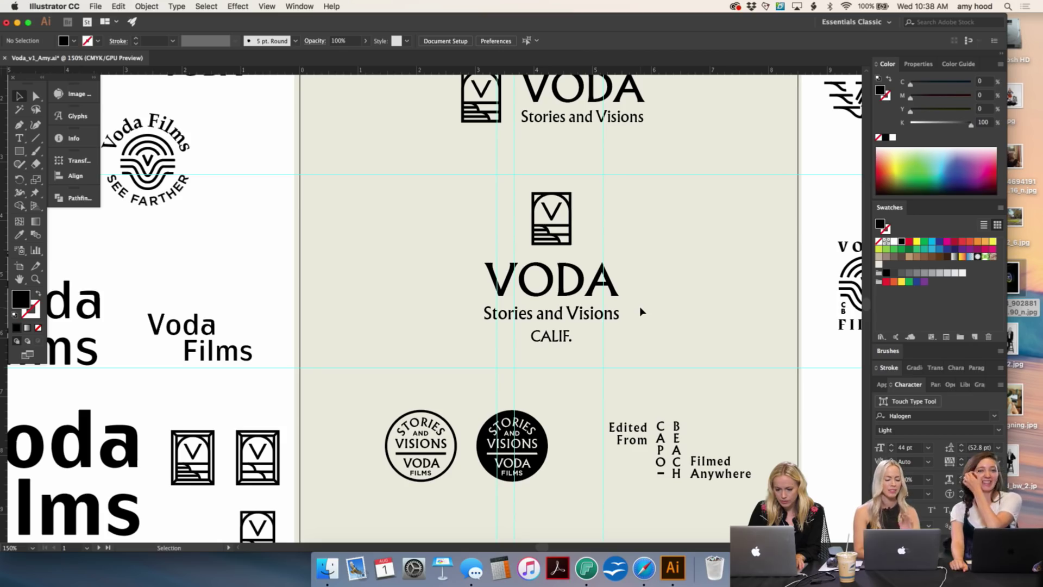
pyautogui.scroll(-4, 641, 308)
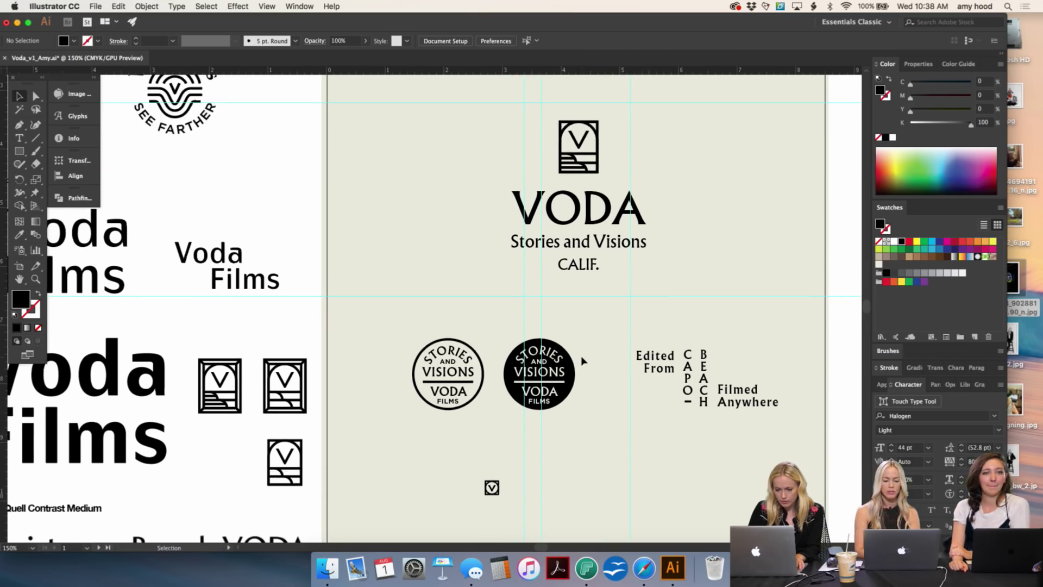
pyautogui.press('super+equal')
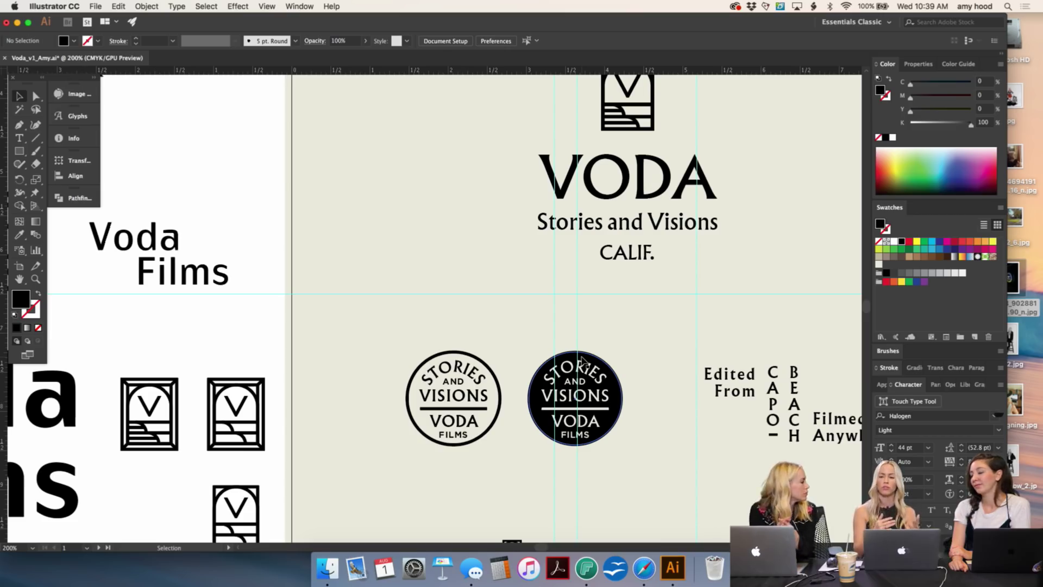
pyautogui.scroll(2, 613, 220)
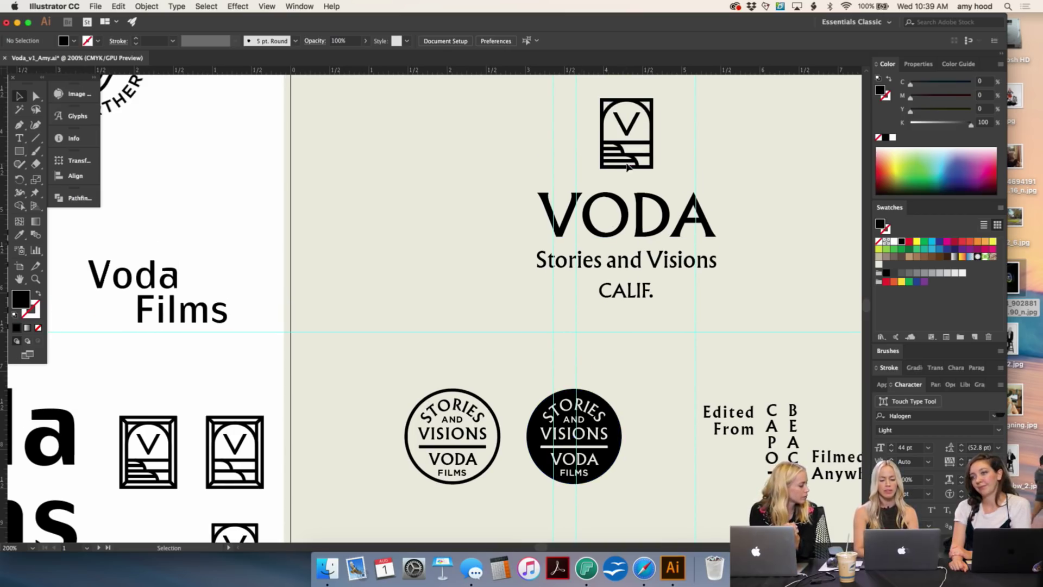
pyautogui.click(641, 148)
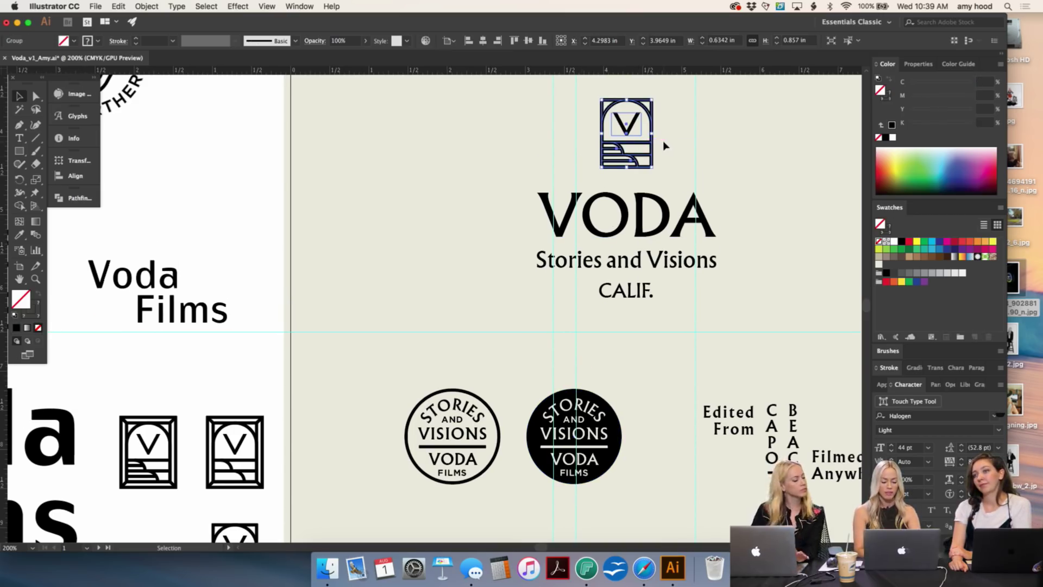
pyautogui.click(19, 151)
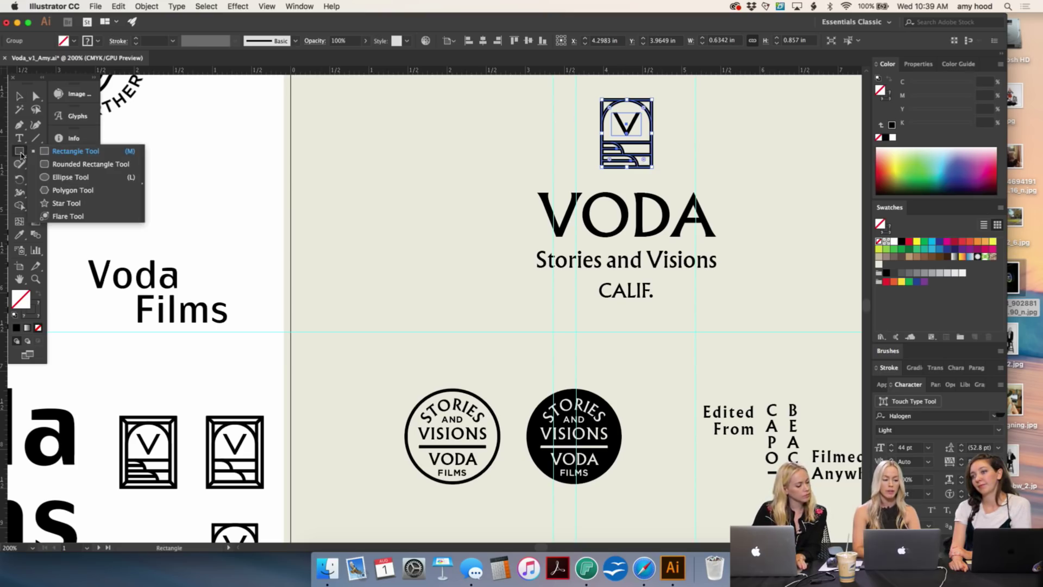
pyautogui.click(77, 177)
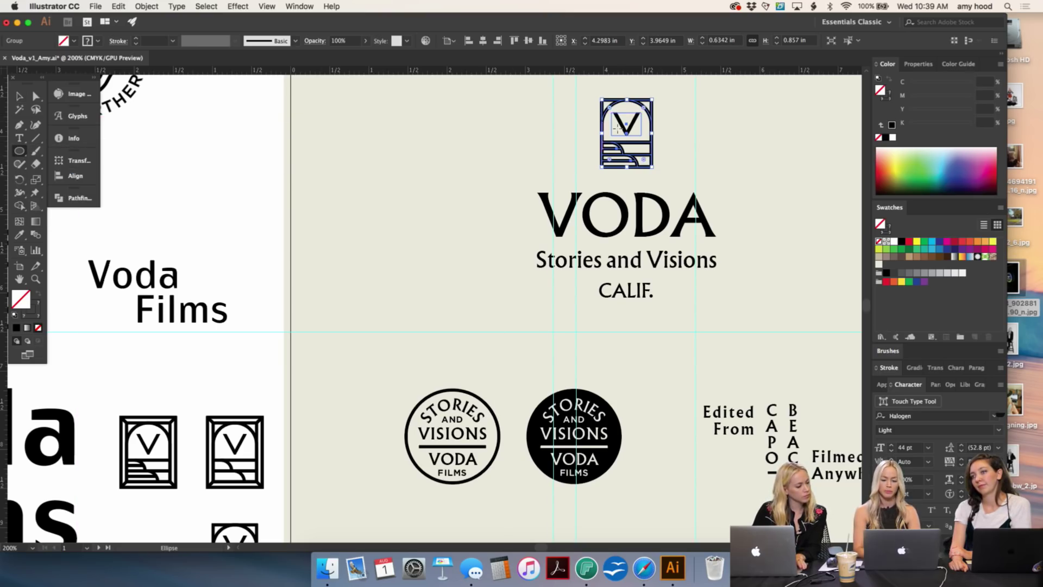
pyautogui.moveTo(631, 129)
pyautogui.mouseDown()
pyautogui.moveTo(601, 98)
pyautogui.moveTo(631, 129)
pyautogui.mouseUp()
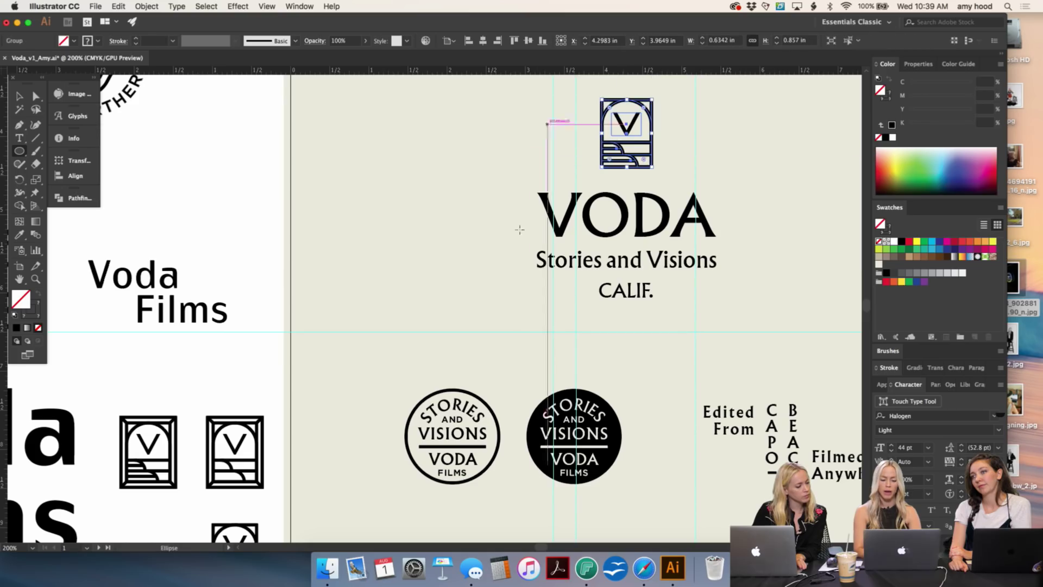
pyautogui.press('v')
pyautogui.click(519, 289)
# Step: Inspect the outlined round badge's parts at 400% zoom and compare it with the solid black version
pyautogui.scroll(-3, 521, 313)
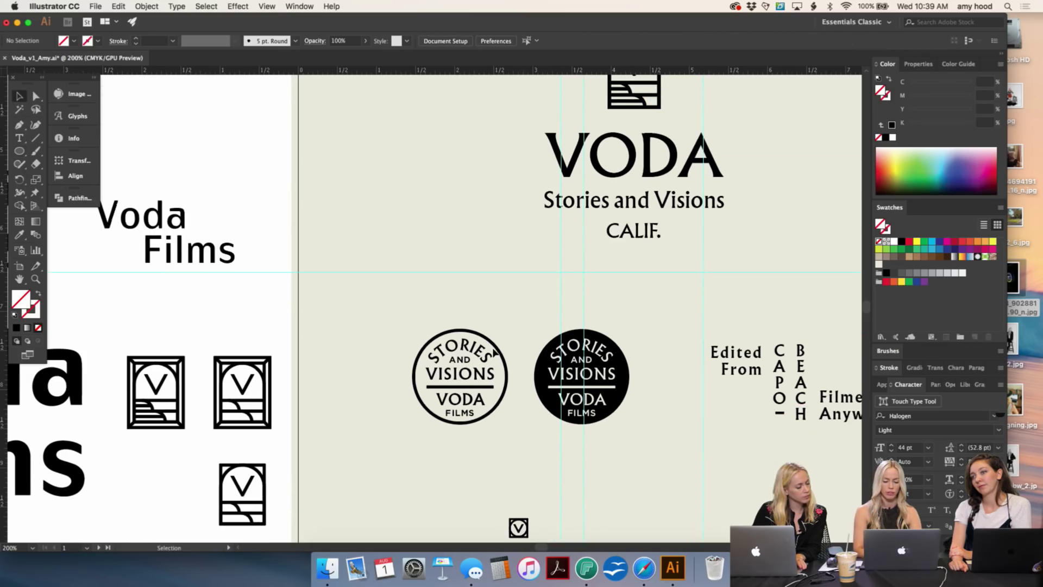
pyautogui.click(489, 354)
pyautogui.press('a')
pyautogui.moveTo(498, 325); pyautogui.dragTo(425, 438)
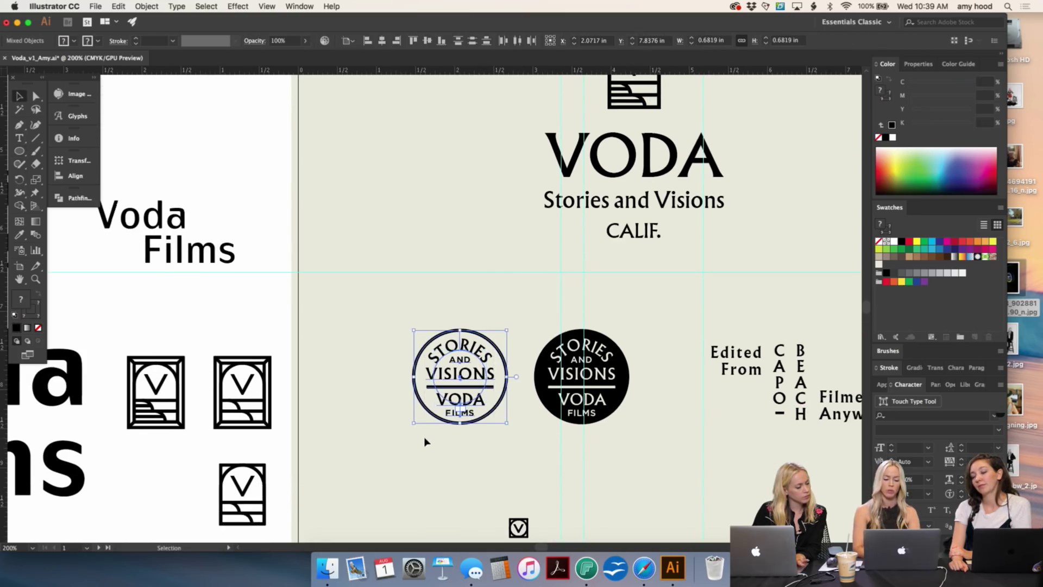
pyautogui.press('super+plus')
pyautogui.press('super+plus')
pyautogui.press('v')
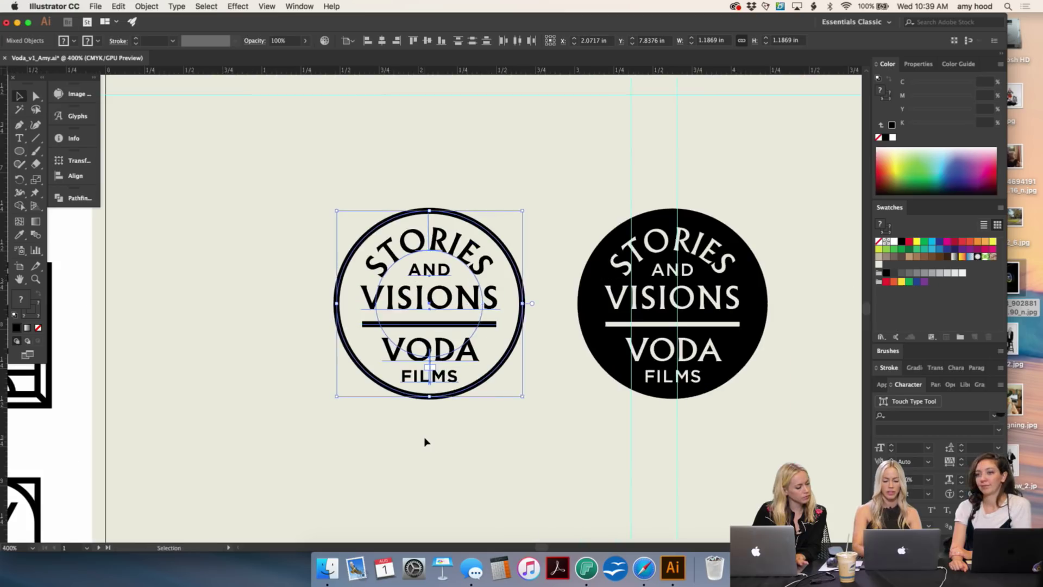
pyautogui.click(458, 463)
pyautogui.hscroll(2, 458, 462)
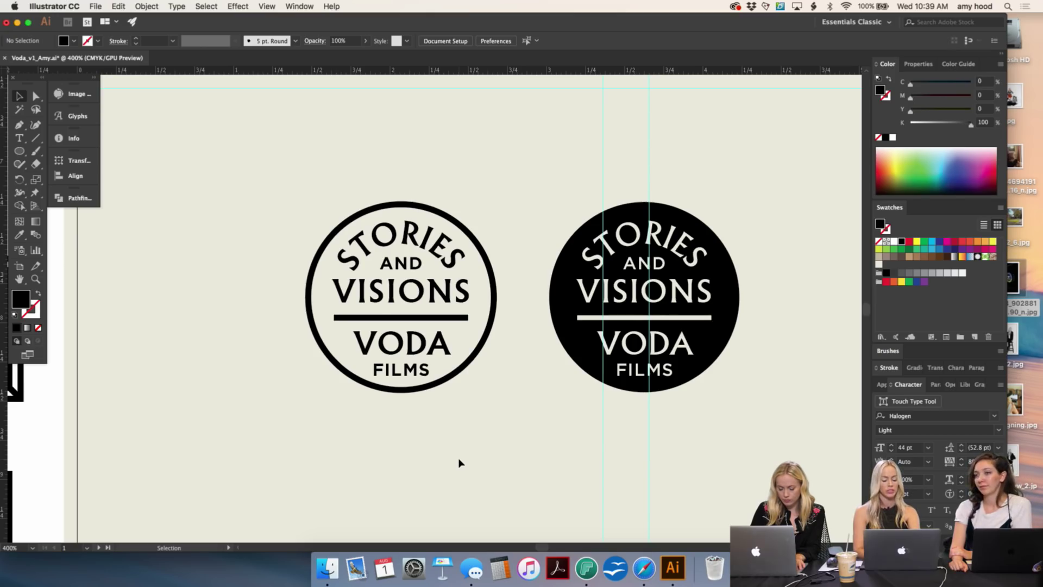
# Step: View the Capo Beach text mark and inspect the small square V icon below the round badges, leaving it deselected
pyautogui.press('super+minus')
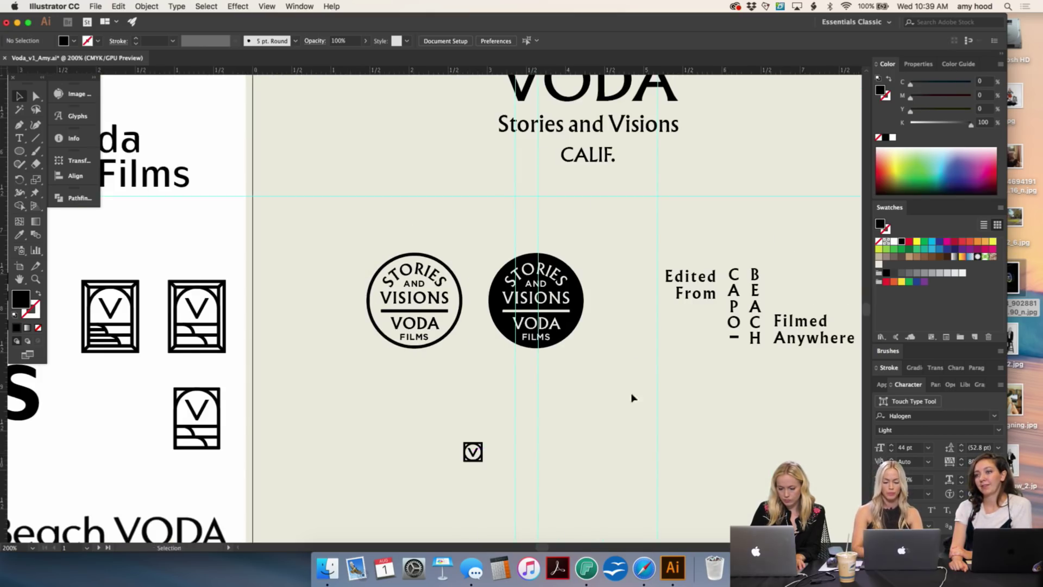
pyautogui.scroll(-4, 631, 395)
pyautogui.hscroll(2, 632, 395)
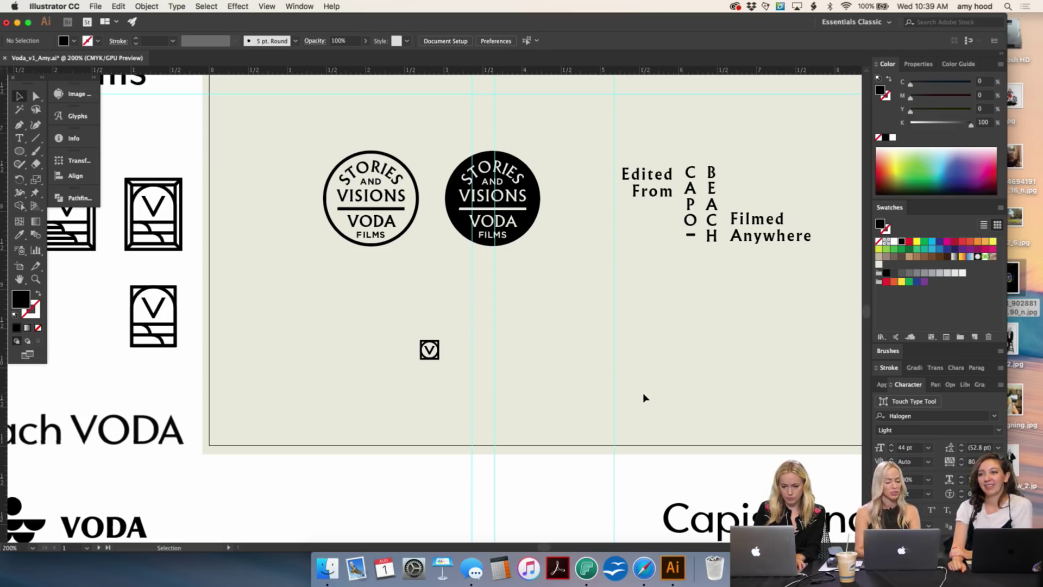
pyautogui.scroll(1, 663, 343)
pyautogui.hscroll(1, 663, 343)
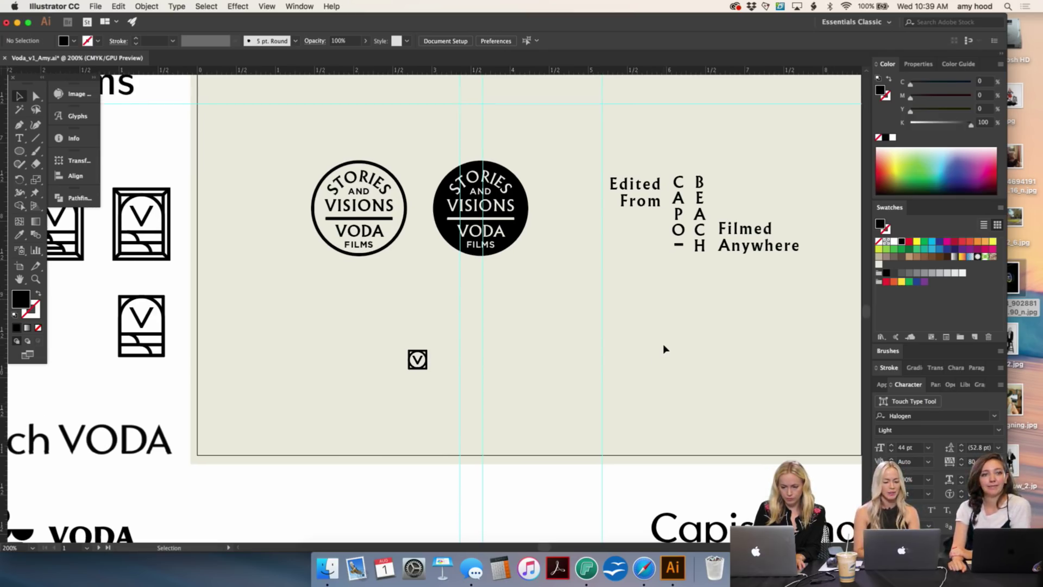
pyautogui.click(426, 357)
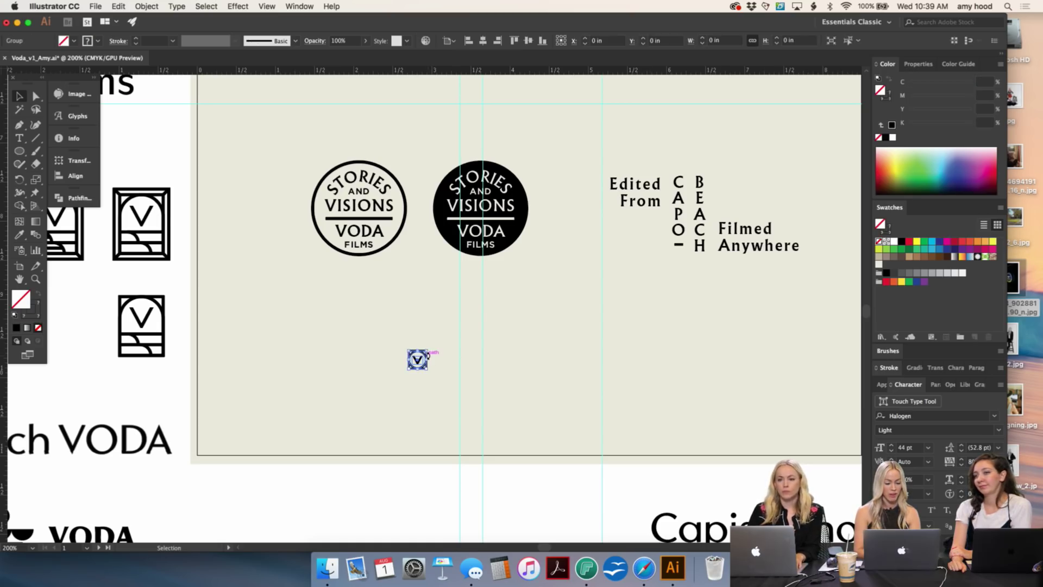
pyautogui.click(499, 350)
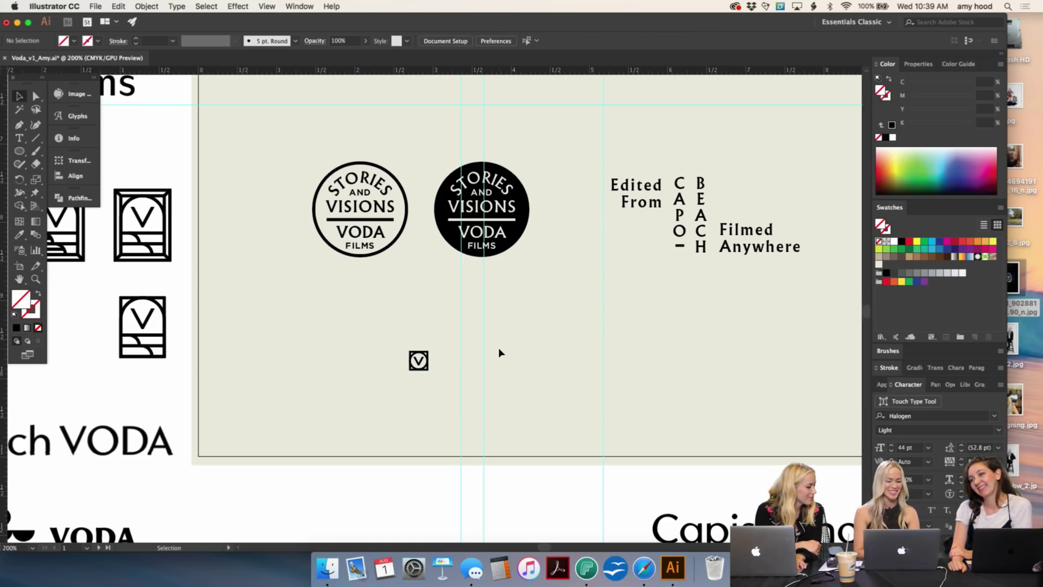
# Step: Compare the arched icon in the stacked VODA lockup with its small square V version near the artboard's lower edge
pyautogui.scroll(5, 501, 353)
pyautogui.hscroll(-1, 500, 353)
pyautogui.scroll(5, 500, 352)
pyautogui.hscroll(-1, 499, 352)
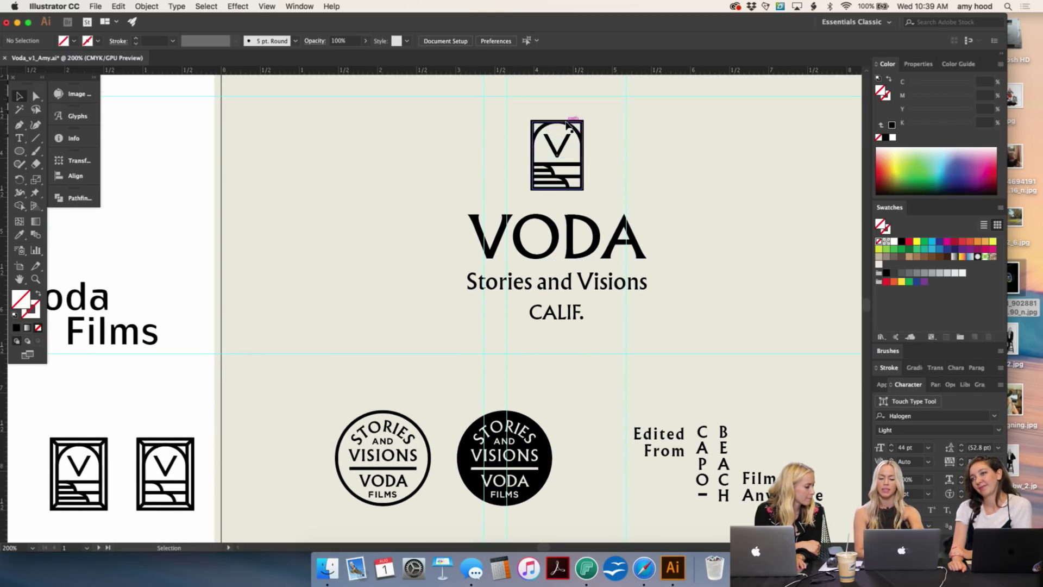
pyautogui.scroll(-8, 481, 398)
pyautogui.hscroll(-1, 481, 398)
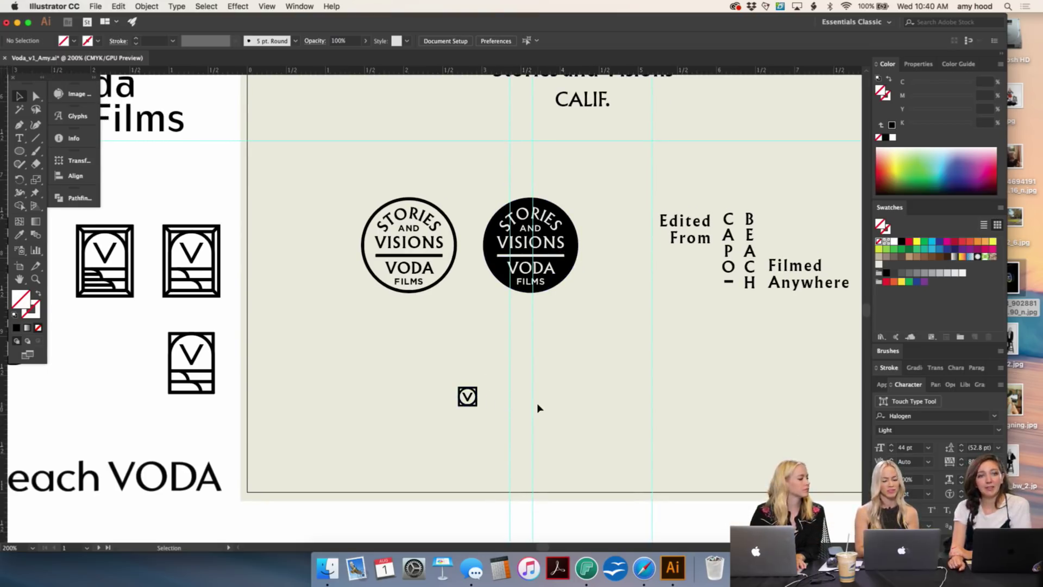
pyautogui.scroll(5, 537, 406)
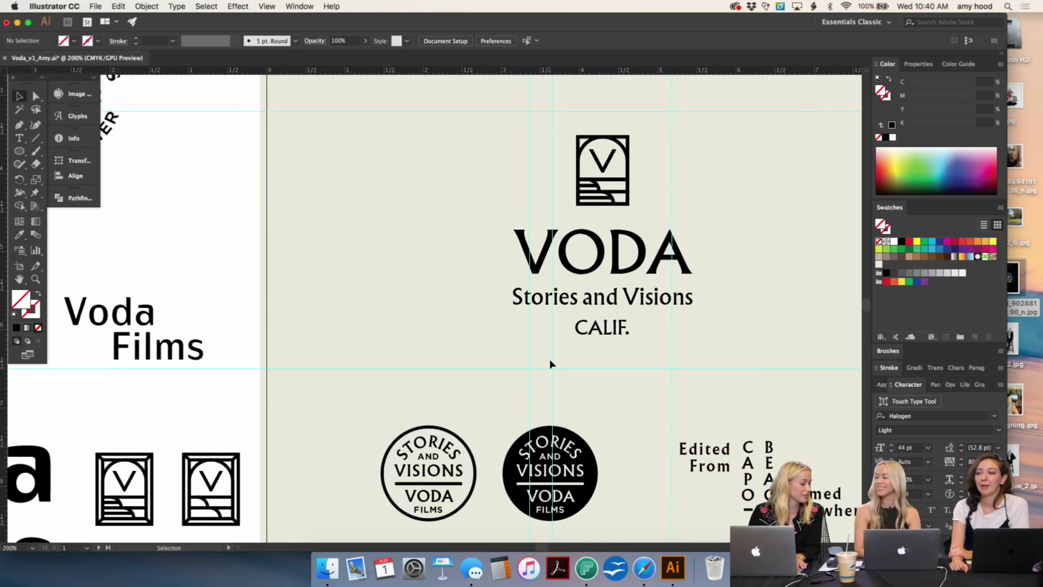
pyautogui.scroll(-4, 560, 358)
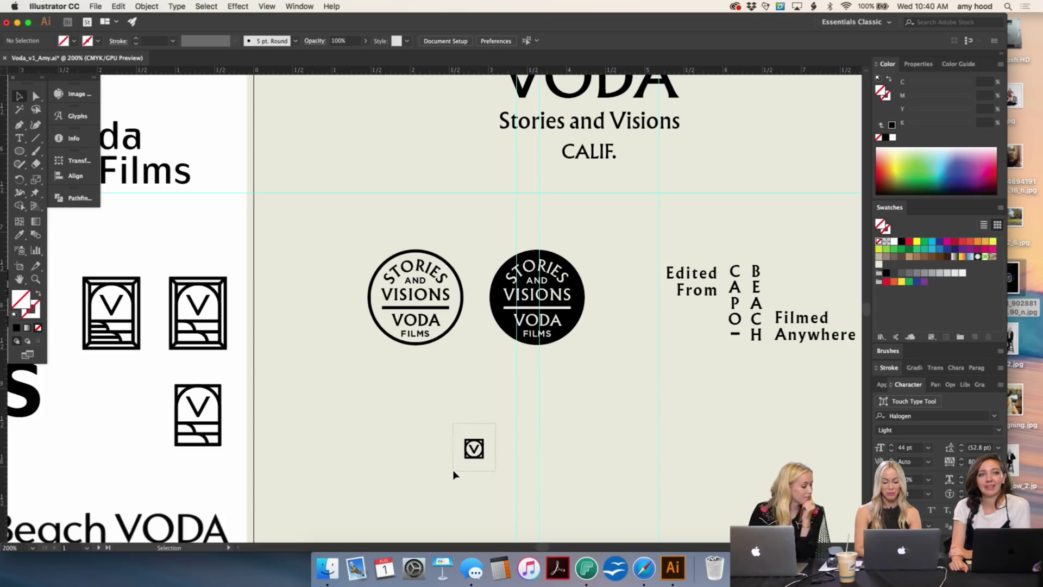
pyautogui.moveTo(454, 475); pyautogui.dragTo(456, 473)
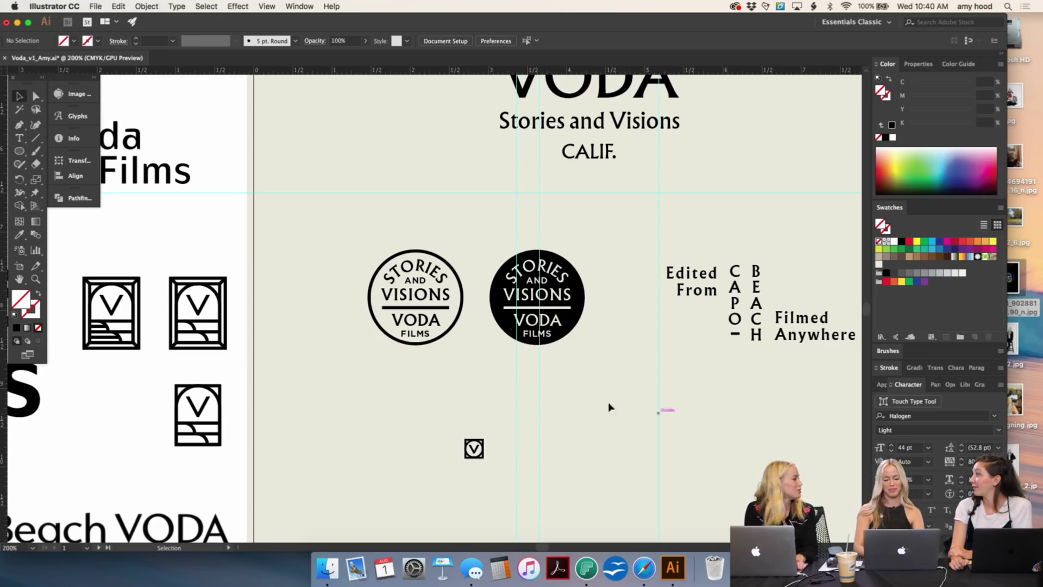
# Step: Move the Capistrano Beach text below the artboard horizontally to the right, clear of the artboard, and deselect it
pyautogui.press('super+minus')
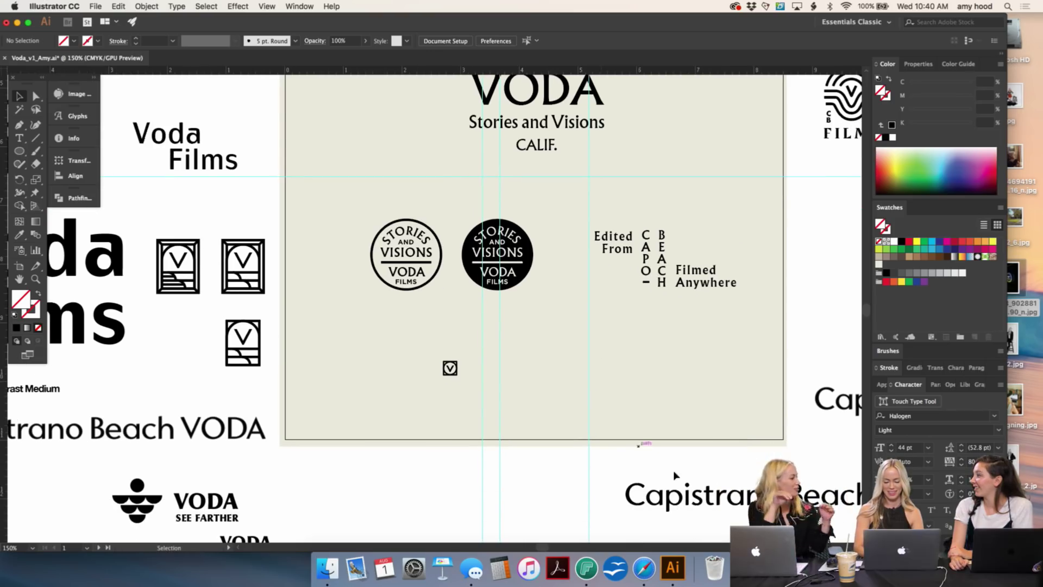
pyautogui.click(649, 497)
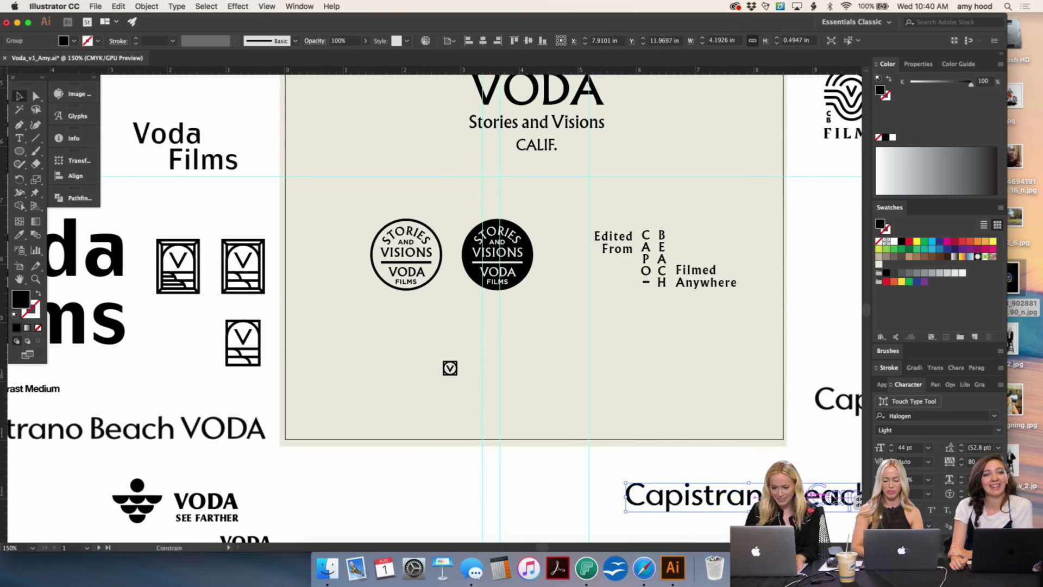
pyautogui.moveTo(649, 497); pyautogui.dragTo(832, 493)
pyautogui.click(750, 472)
# Step: View the circular wave concept artboard and the loose logo sketches around it at 100% zoom
pyautogui.press('super+minus')
pyautogui.scroll(-6, 744, 470)
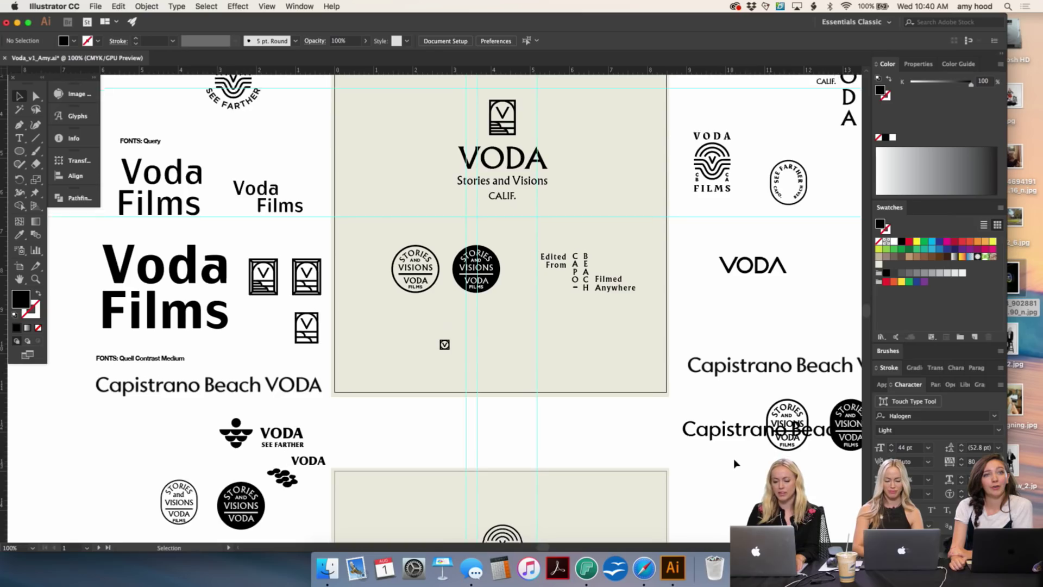
pyautogui.scroll(-3, 736, 425)
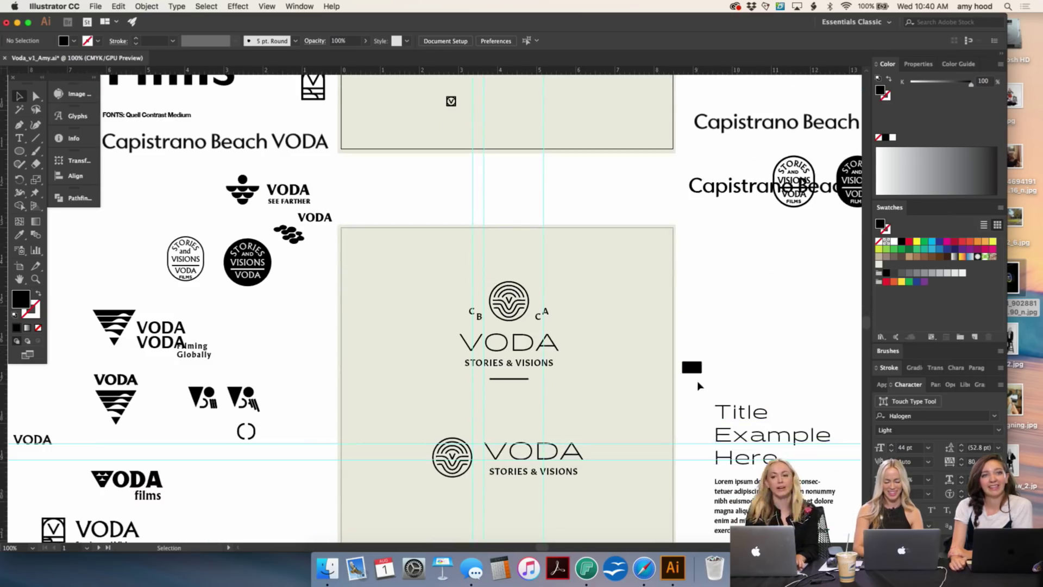
pyautogui.moveTo(694, 370); pyautogui.dragTo(693, 366)
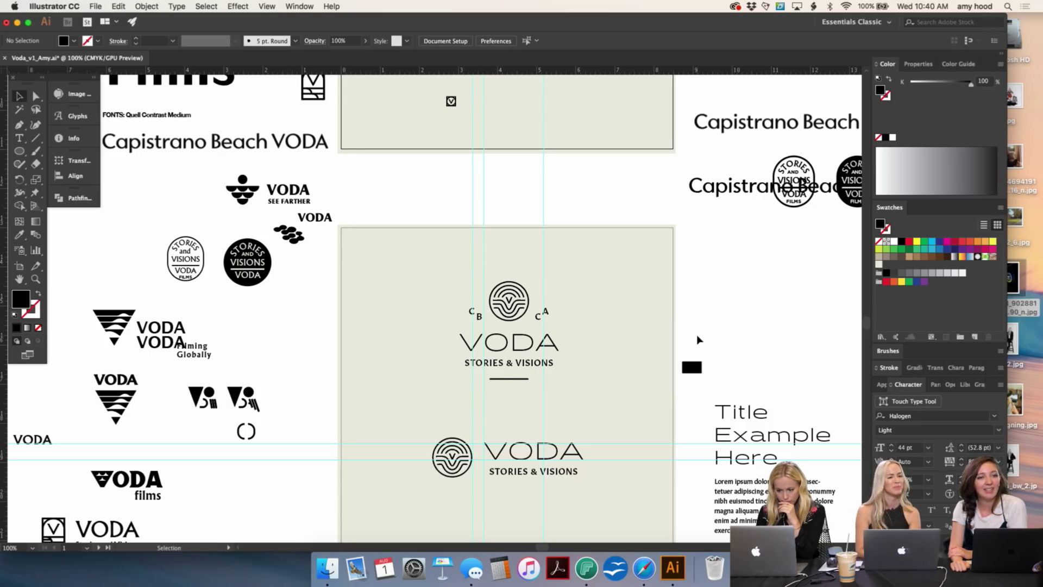
pyautogui.scroll(-3, 723, 277)
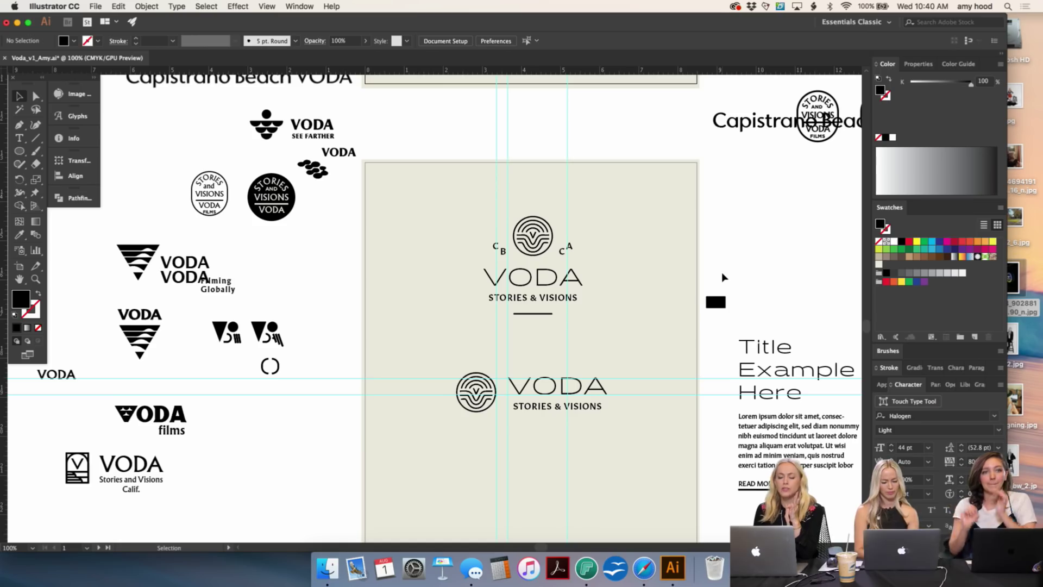
# Step: Examine the stacked and horizontal circular wave VODA lockups at 200% zoom
pyautogui.scroll(-2, 723, 277)
pyautogui.press('super+equal')
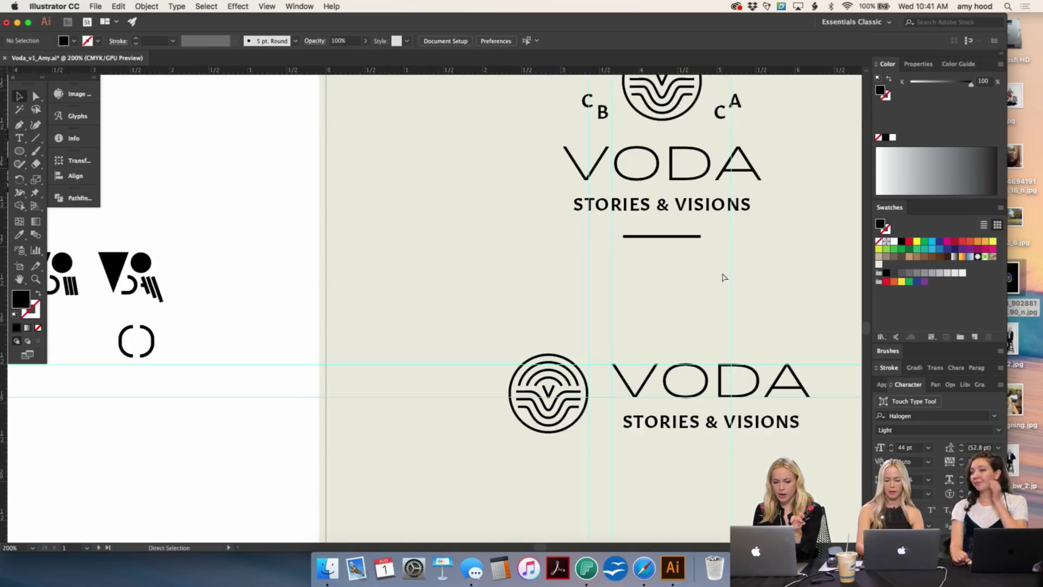
pyautogui.hscroll(6, 723, 277)
pyautogui.scroll(3, 723, 277)
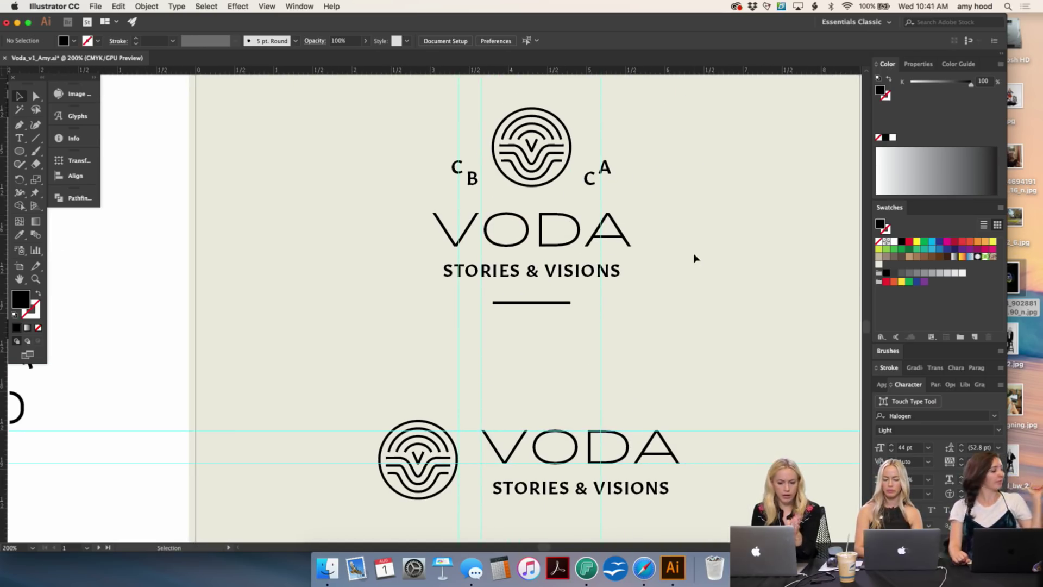
pyautogui.hscroll(1, 696, 257)
pyautogui.scroll(-1, 696, 257)
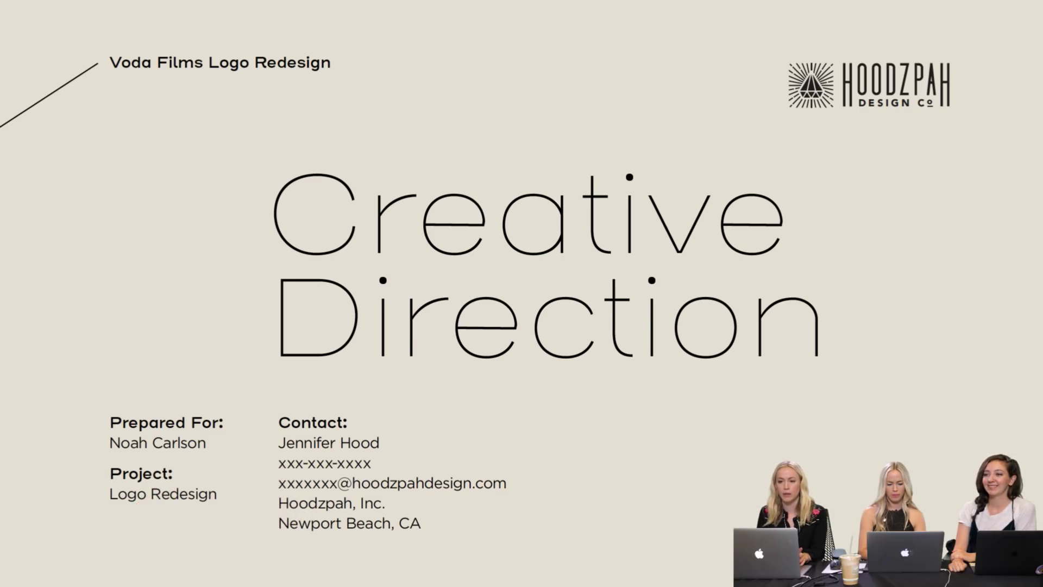
pyautogui.press('Right')
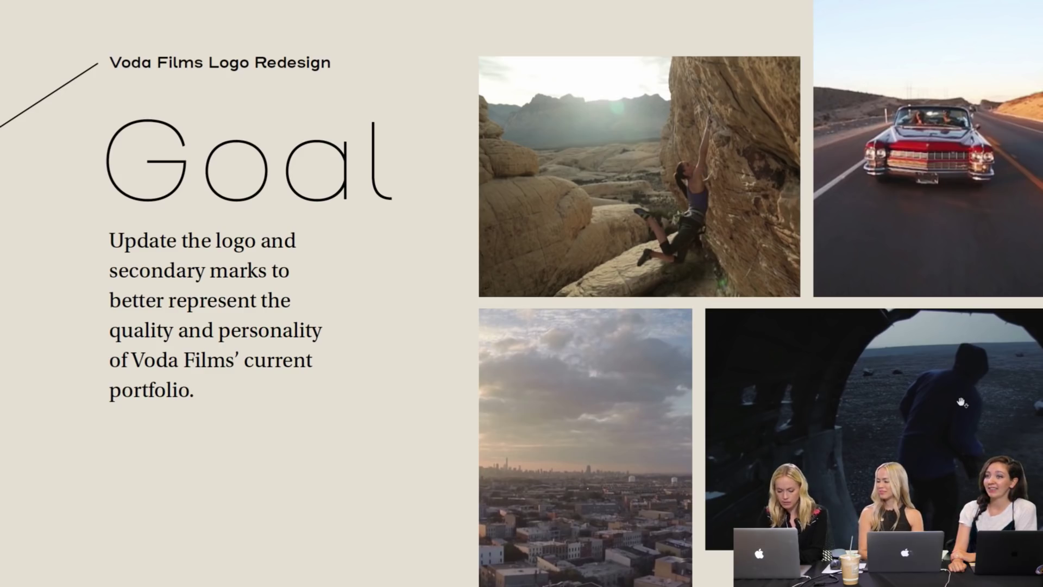
pyautogui.press('XF86MonBrightnessUp')
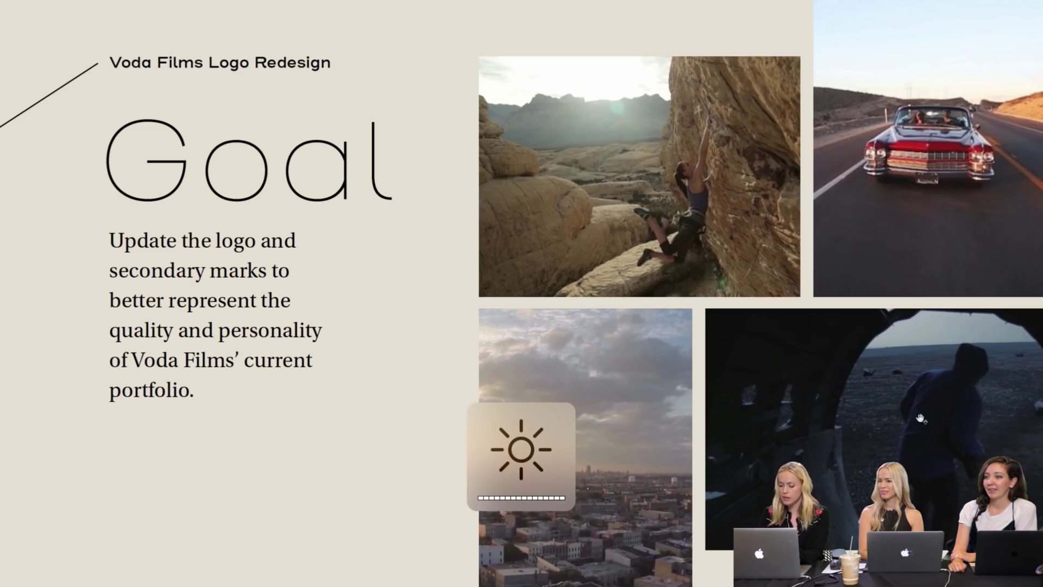
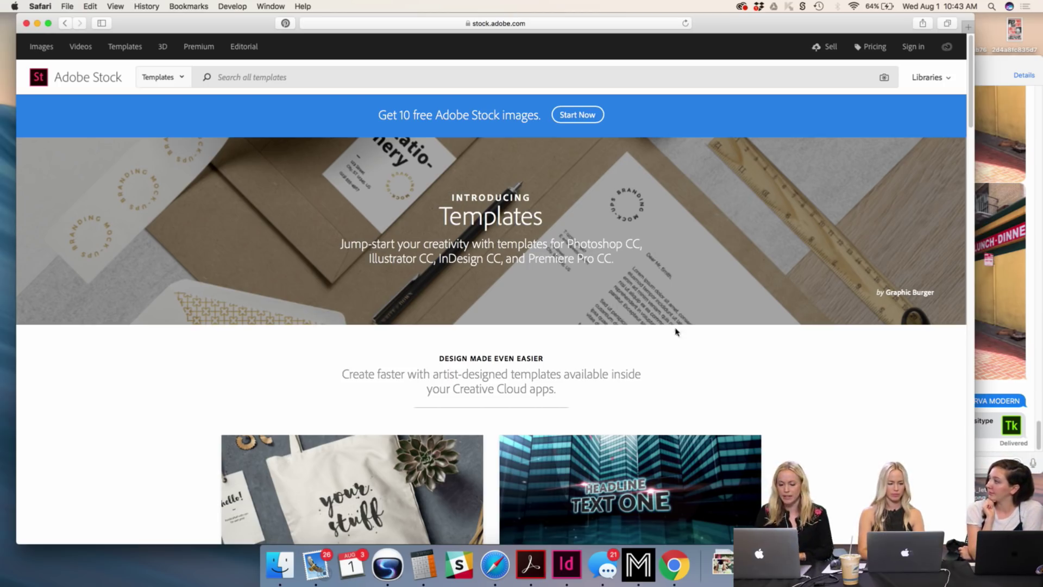
# Step: Look through the Adobe Stock template categories and open the Photoshop template listing
pyautogui.scroll(-5, 734, 368)
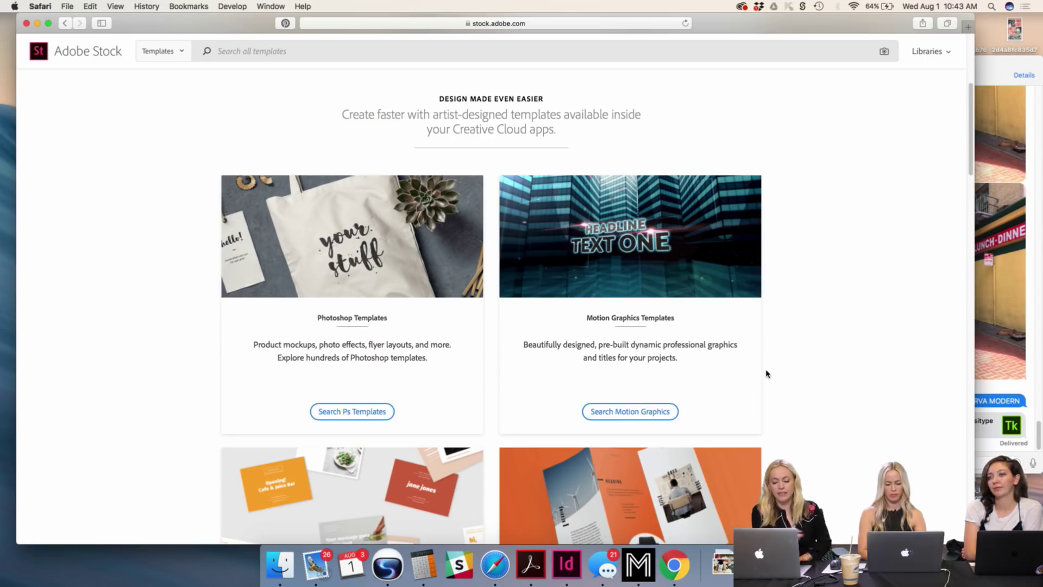
pyautogui.scroll(-5, 859, 384)
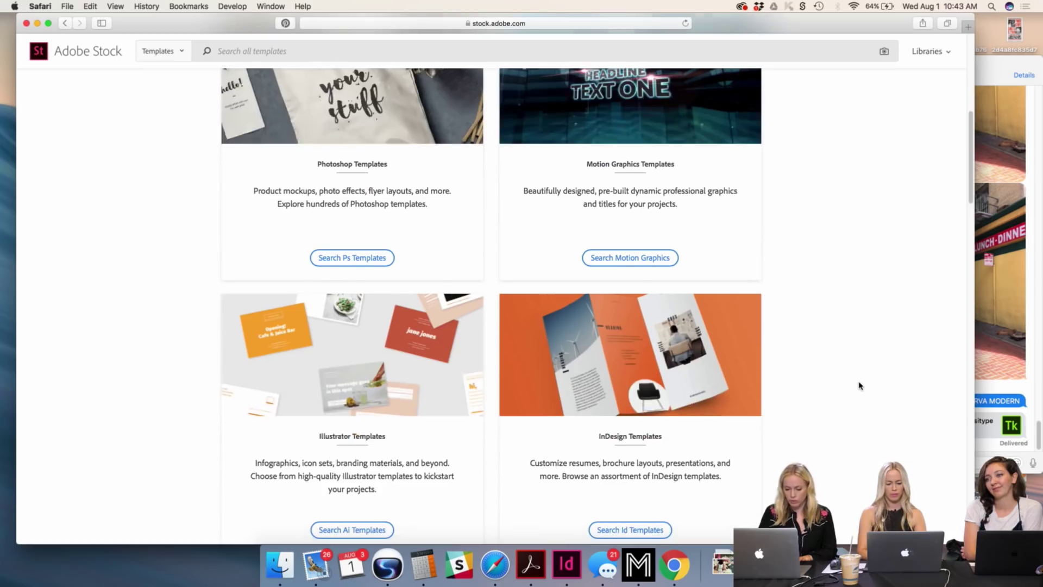
pyautogui.scroll(-2, 859, 385)
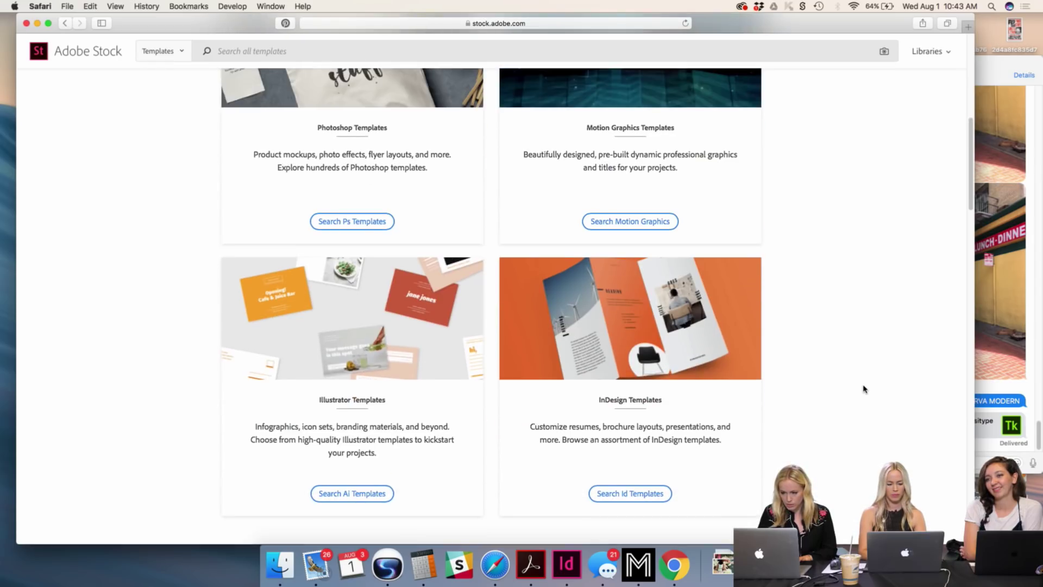
pyautogui.scroll(6, 863, 389)
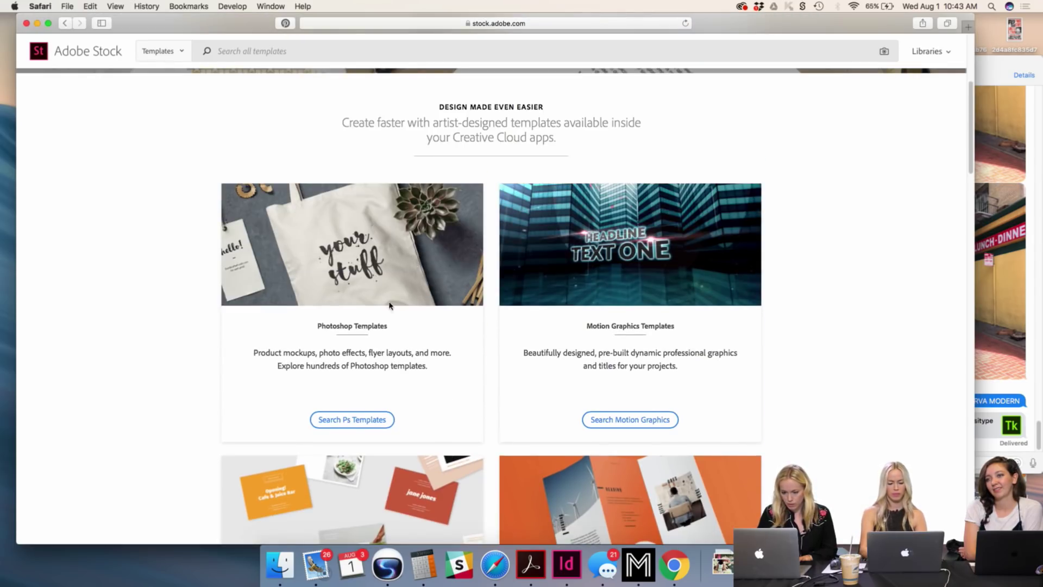
pyautogui.click(357, 420)
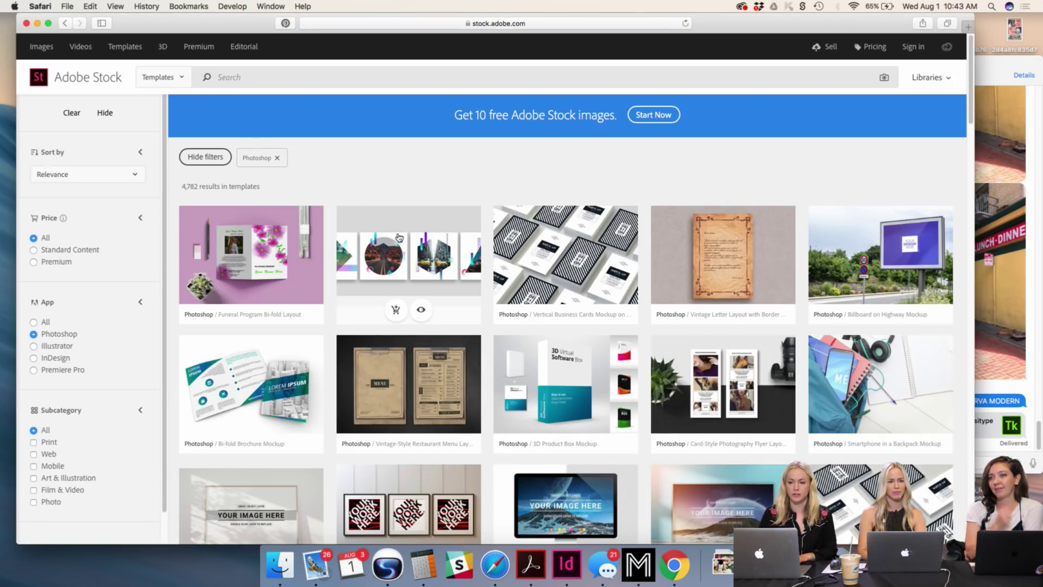
# Step: Search the Photoshop templates for "tshirt"
pyautogui.scroll(-1, 476, 199)
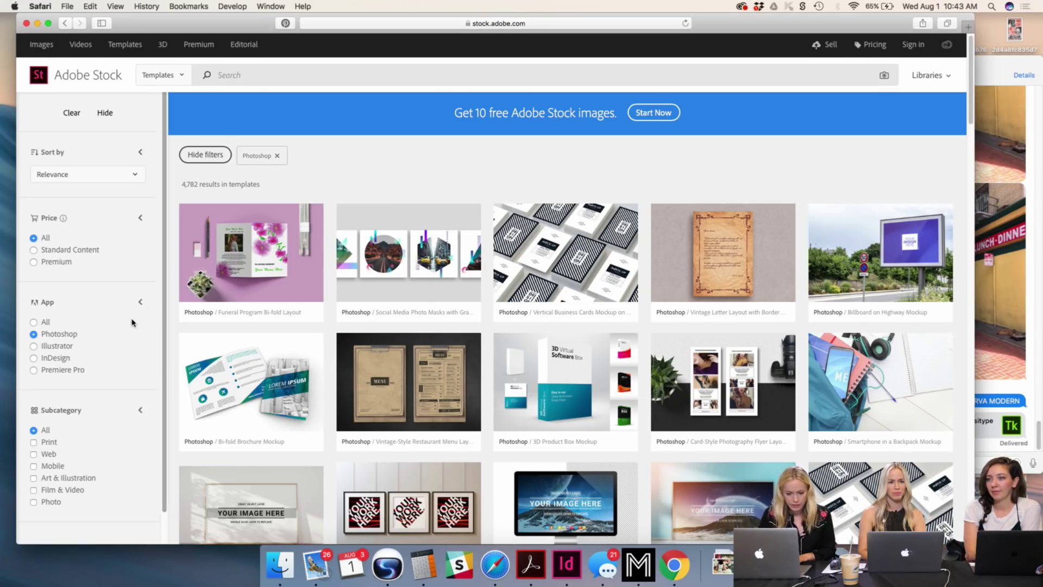
pyautogui.scroll(-2, 133, 323)
pyautogui.scroll(2, 101, 195)
pyautogui.click(261, 76)
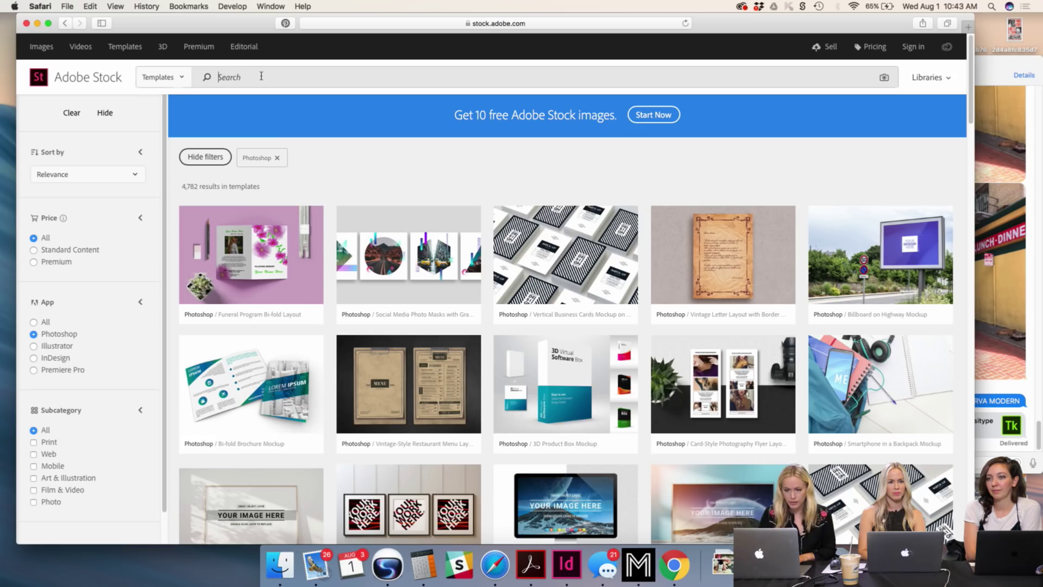
pyautogui.write('tshirt')
pyautogui.press('Return')
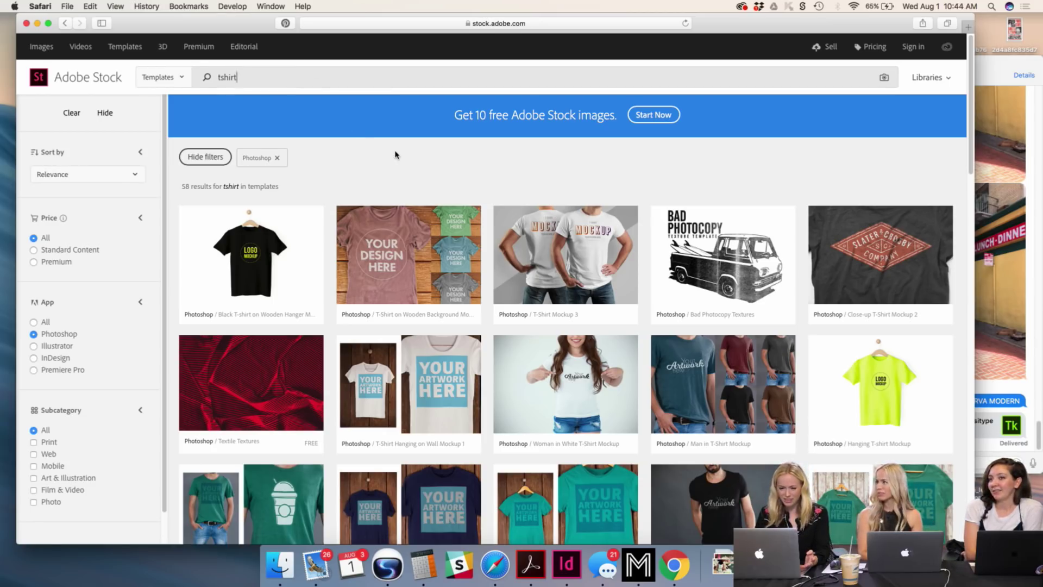
pyautogui.click(269, 85)
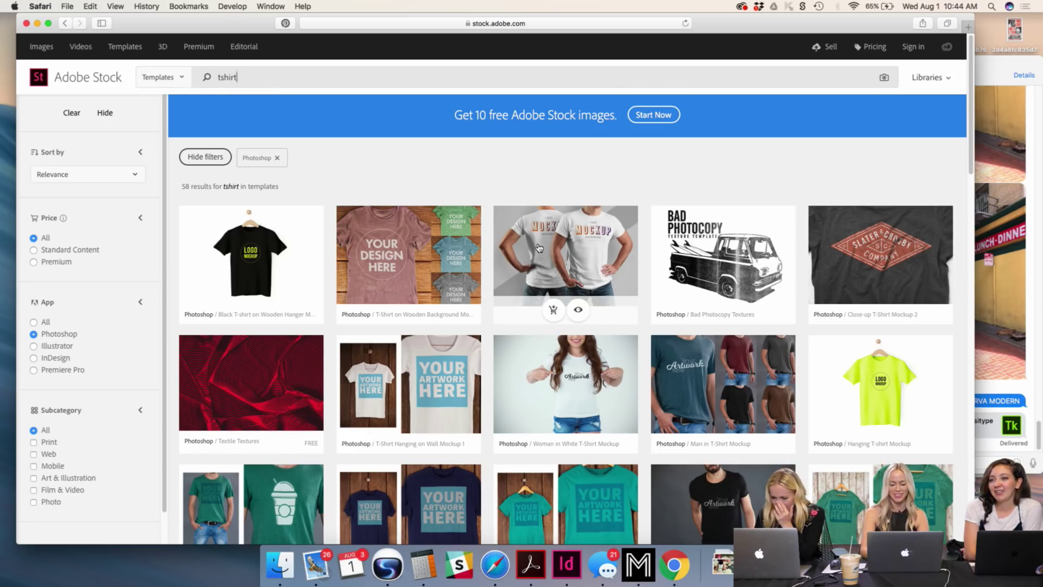
# Step: Examine the Photoshop t-shirt mockups in the search results, from the hanging and worn shirts to the close-up shirt designs
pyautogui.scroll(-1, 763, 267)
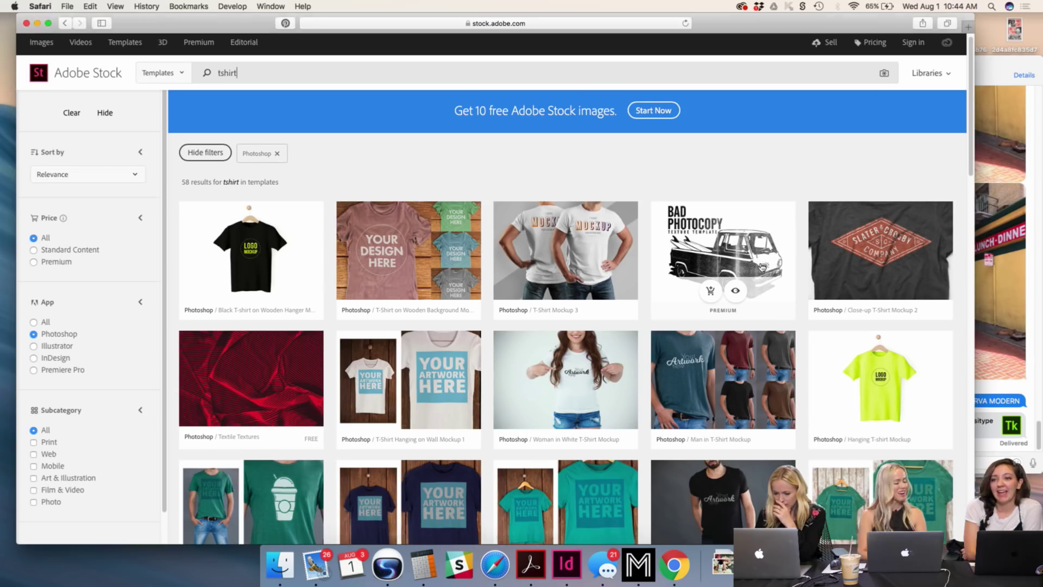
pyautogui.scroll(-4, 762, 267)
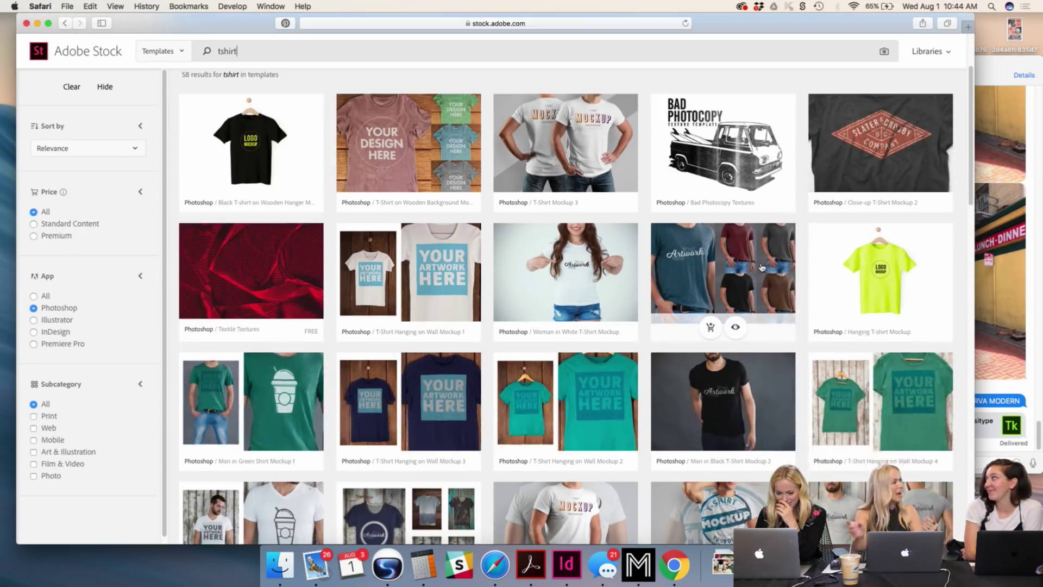
pyautogui.scroll(-3, 762, 267)
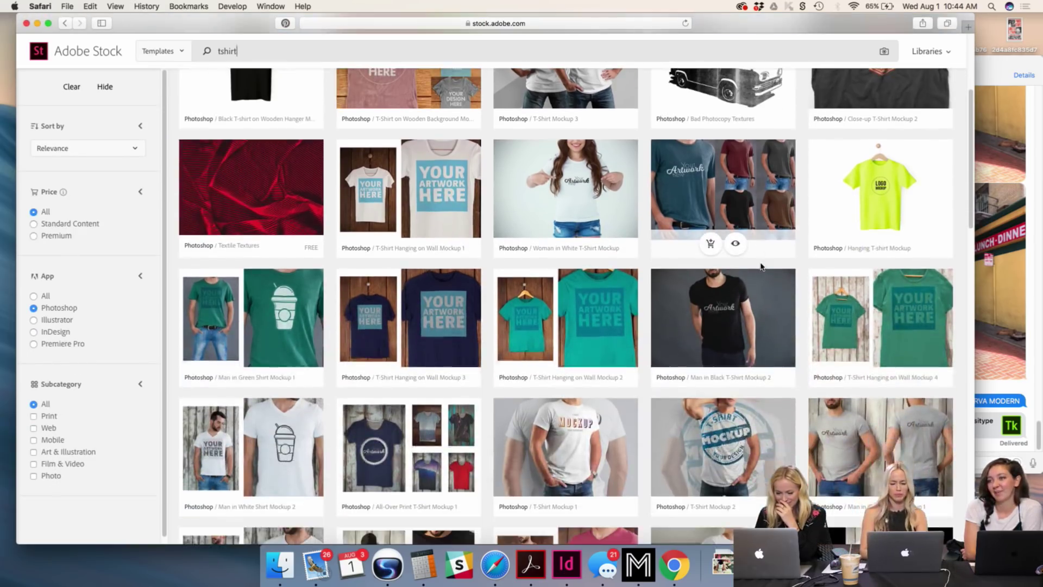
pyautogui.scroll(-5, 762, 267)
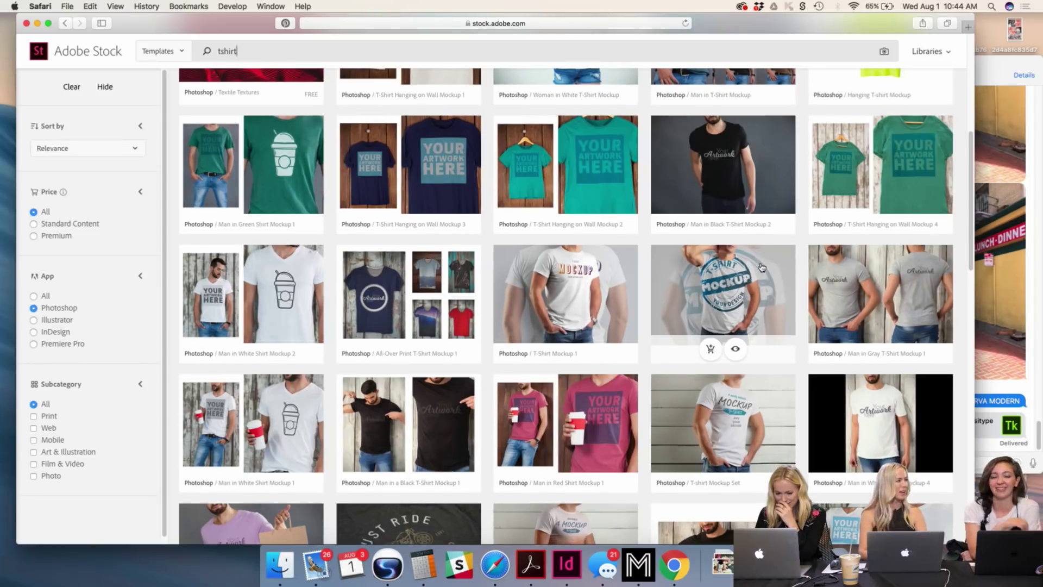
pyautogui.scroll(-3, 762, 266)
pyautogui.scroll(-3, 761, 267)
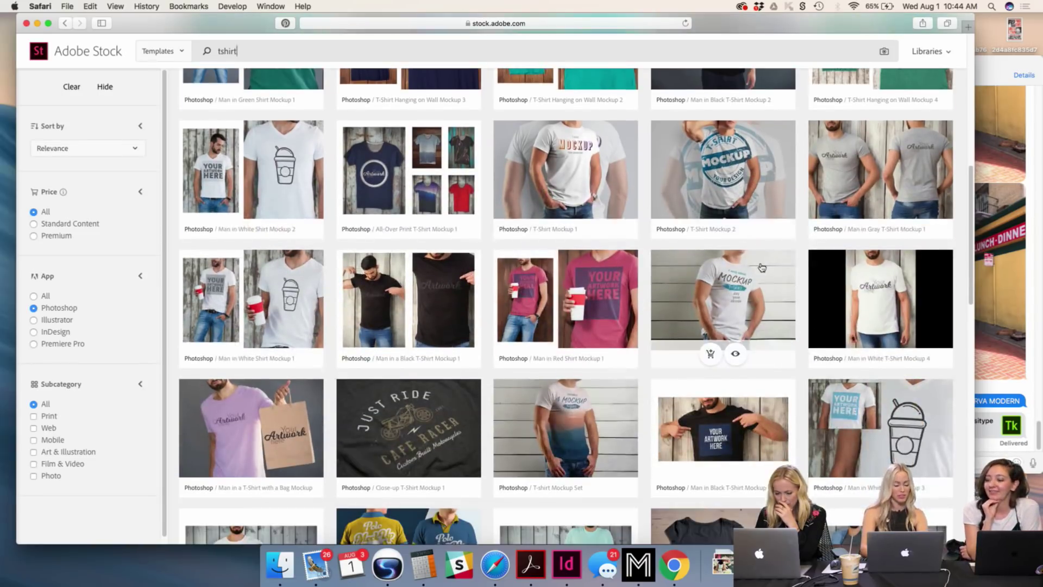
pyautogui.scroll(-1, 763, 269)
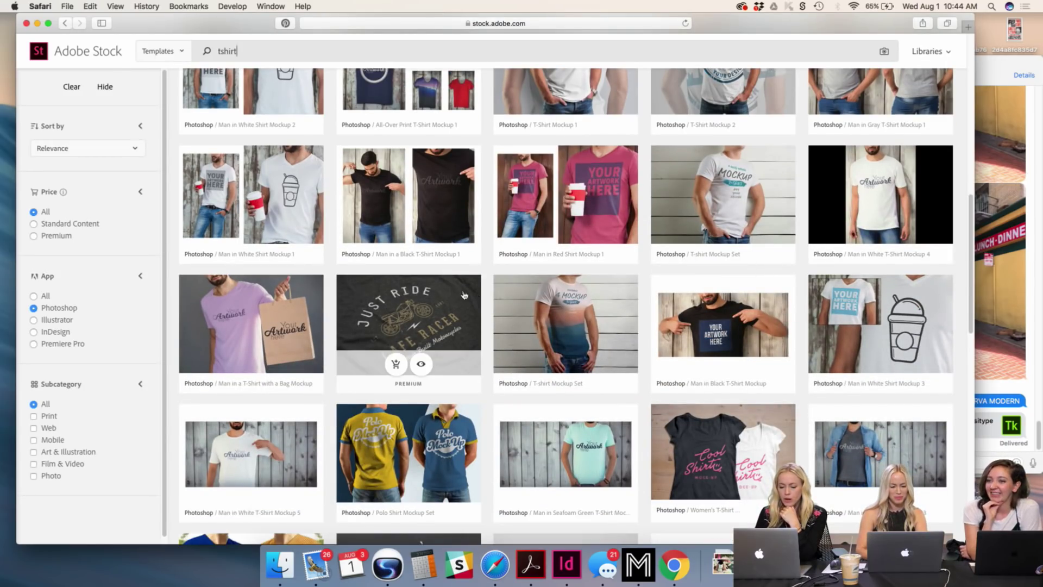
pyautogui.scroll(10, 434, 343)
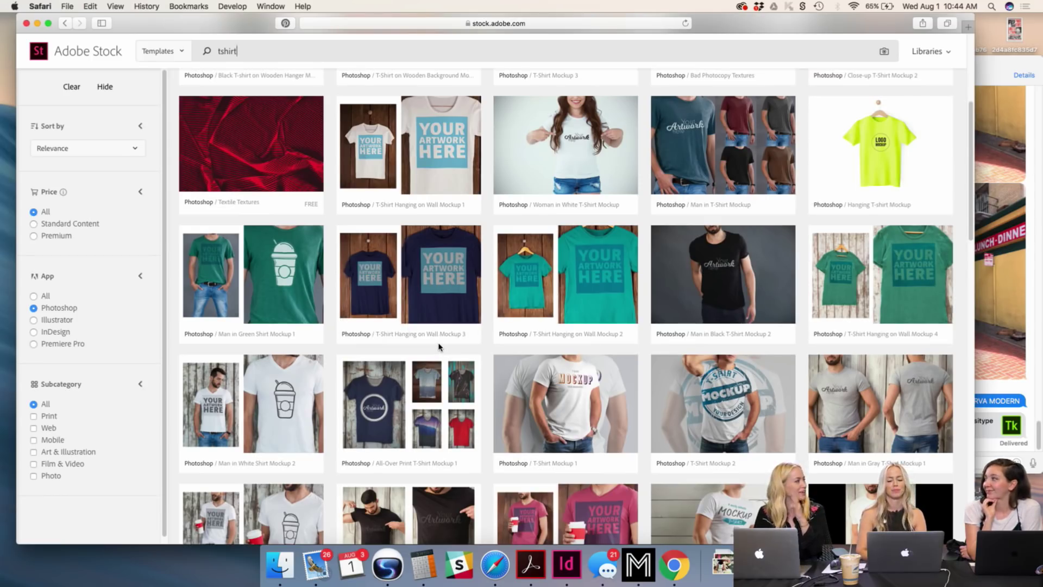
pyautogui.scroll(6, 487, 363)
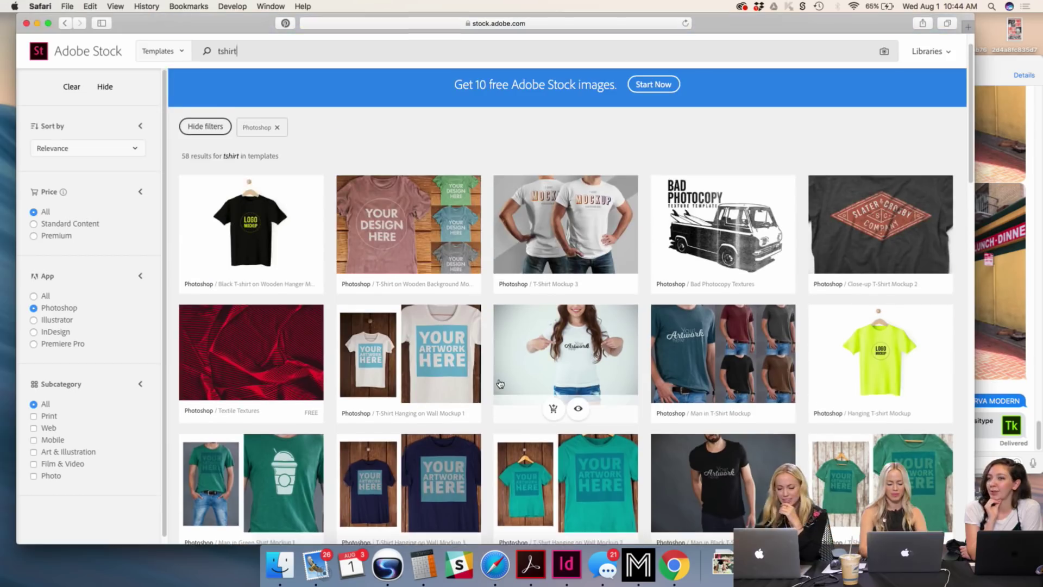
pyautogui.scroll(-4, 505, 385)
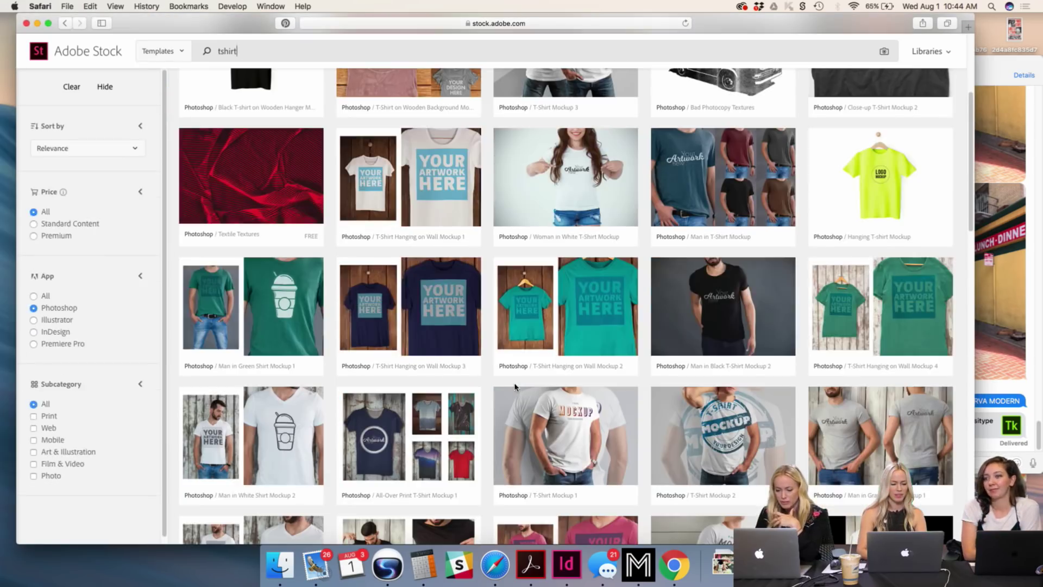
pyautogui.scroll(-9, 511, 385)
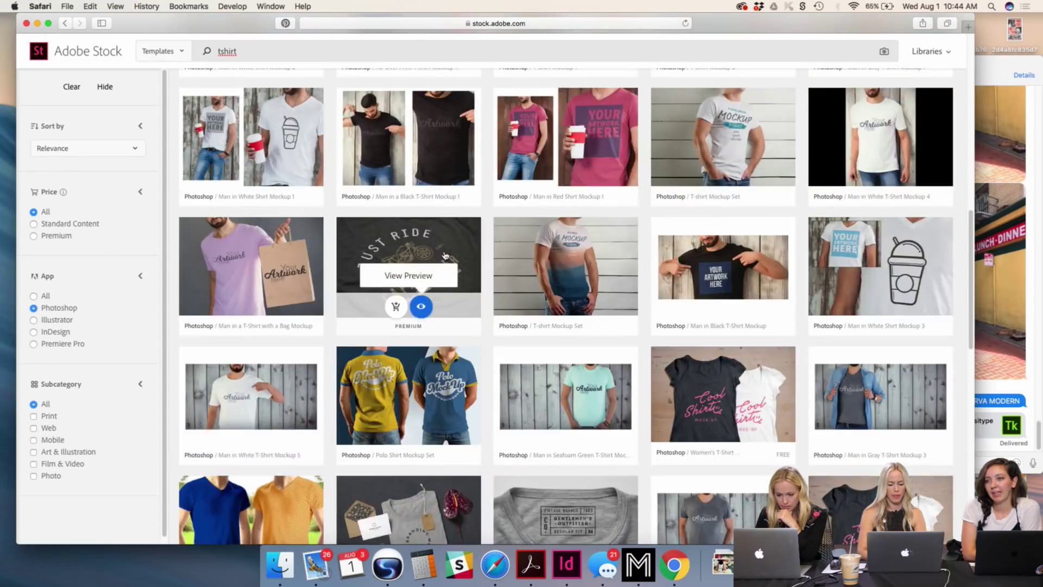
# Step: Preview the Close-up T-Shirt Mockup 1 template with the Cafe Racer print and examine its file details and similar keywords
pyautogui.click(422, 306)
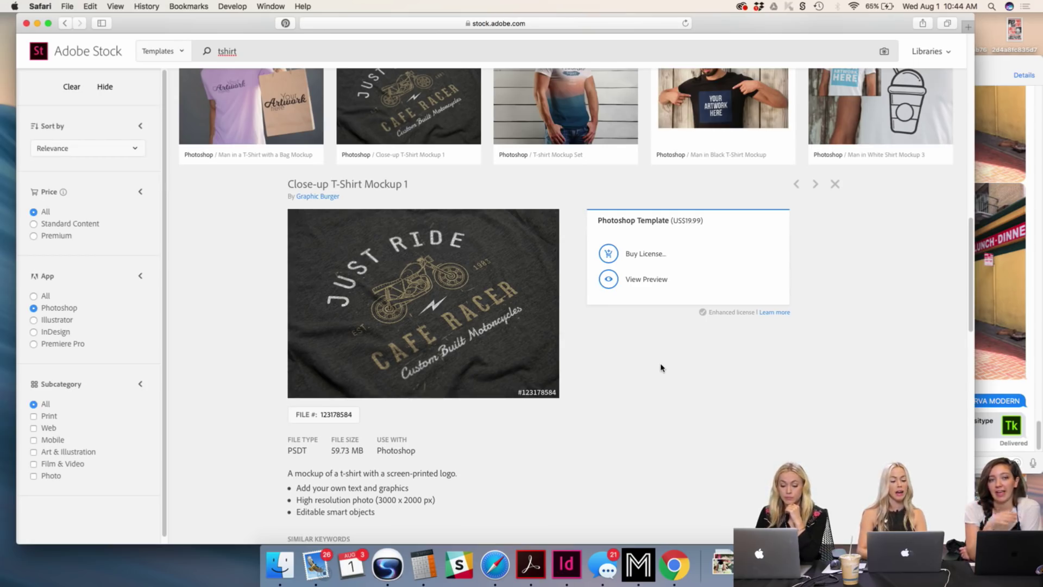
pyautogui.scroll(-4, 661, 368)
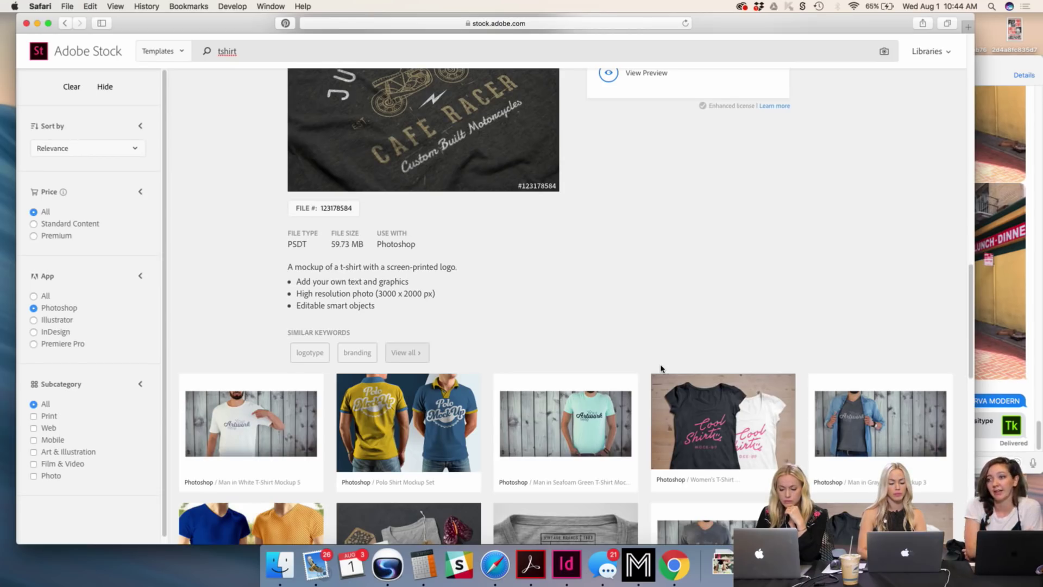
pyautogui.scroll(4, 660, 368)
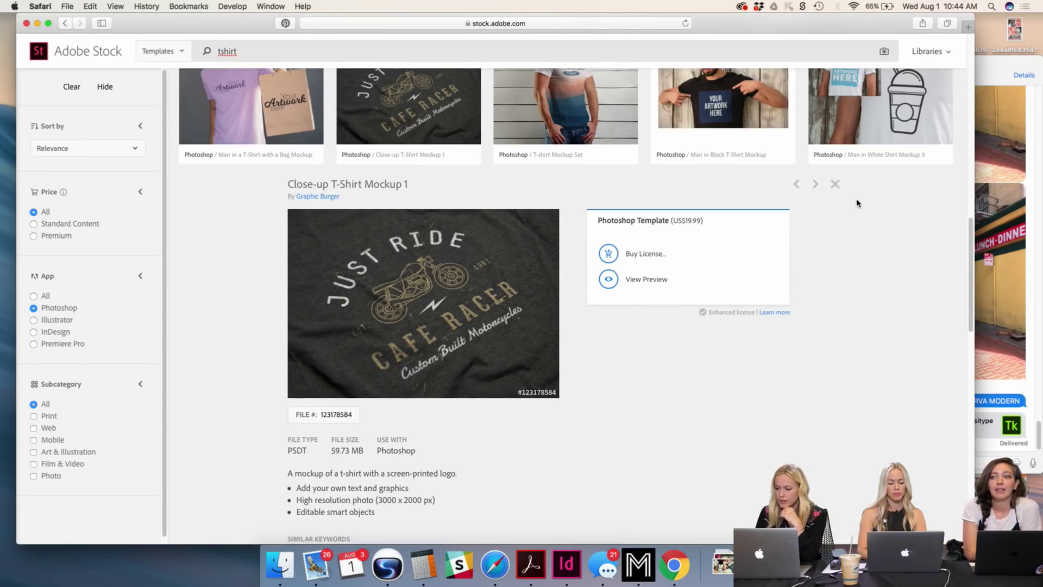
# Step: Switch to Illustrator, scale the VODA wordmark below the circular badge to about 26.5 pt and set its font style to Regular
pyautogui.click(944, 58)
pyautogui.click(809, 120)
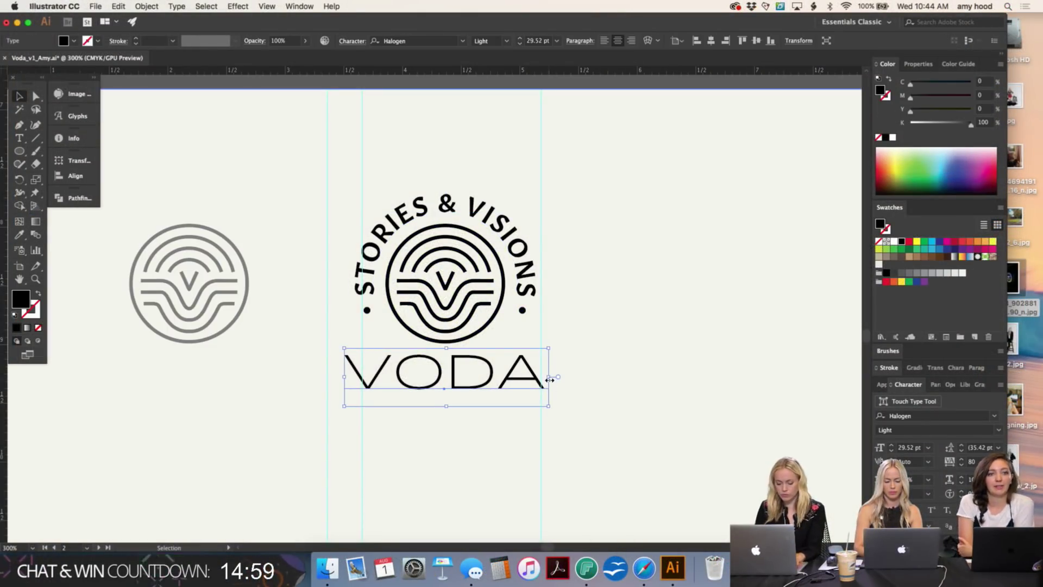
pyautogui.moveTo(548, 377); pyautogui.dragTo(541, 382)
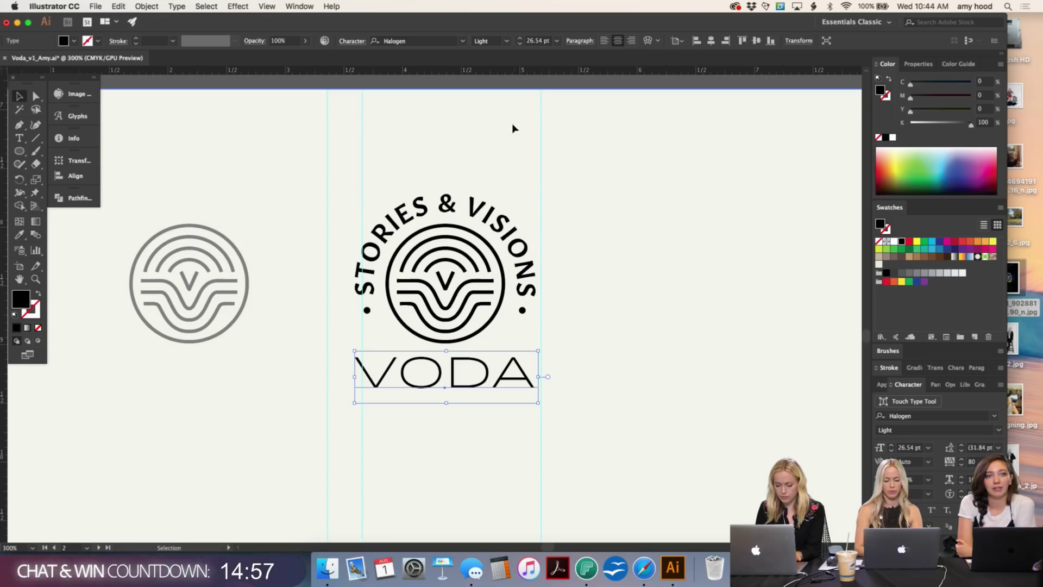
pyautogui.click(511, 44)
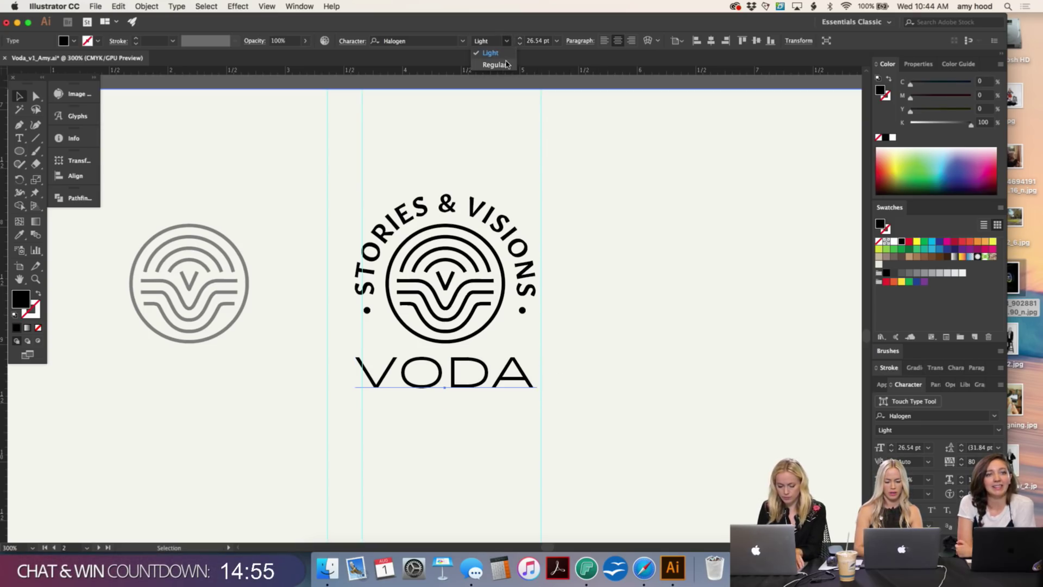
pyautogui.click(506, 64)
pyautogui.doubleClick(640, 332)
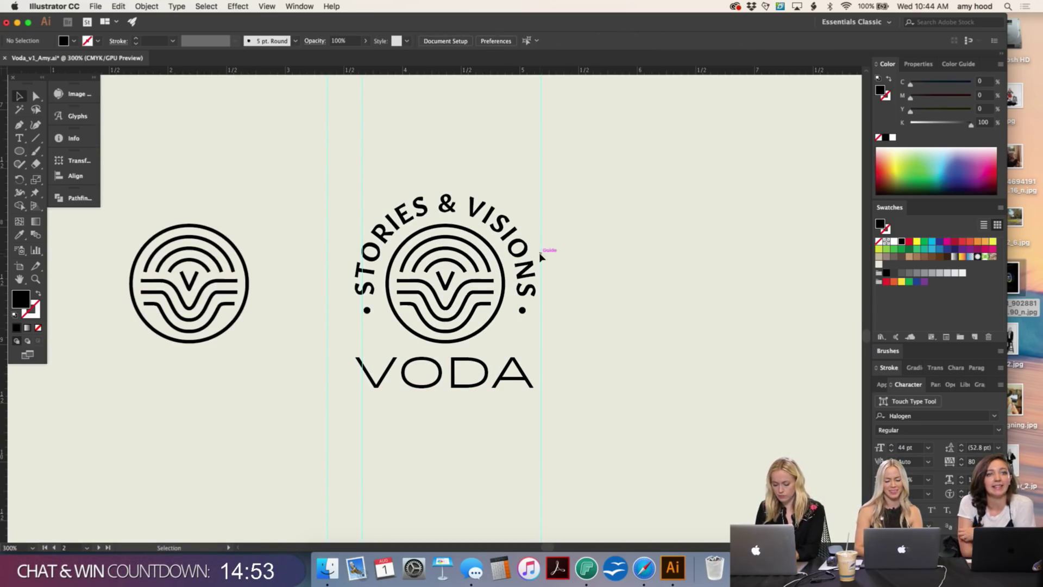
# Step: Delete the VODA wordmark below the circular STORIES & VISIONS badge, working inside the lockup's group
pyautogui.click(524, 254)
pyautogui.doubleClick(525, 254)
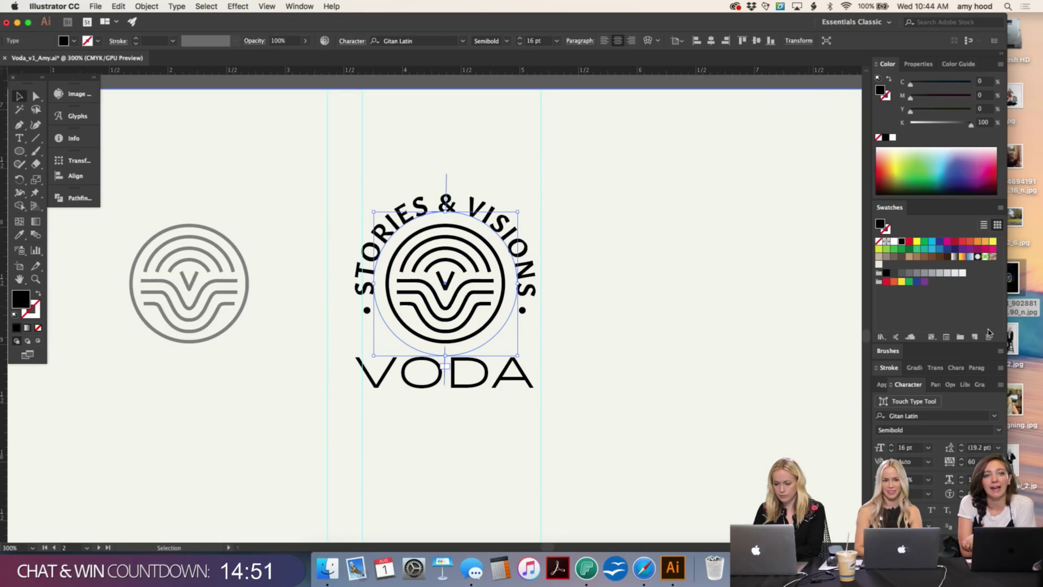
pyautogui.doubleClick(748, 337)
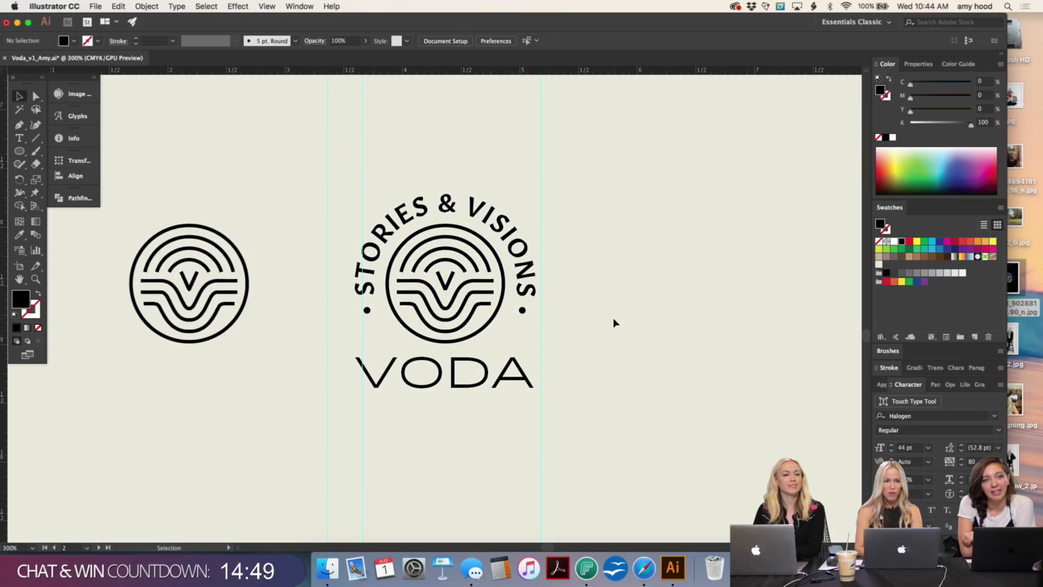
pyautogui.click(525, 371)
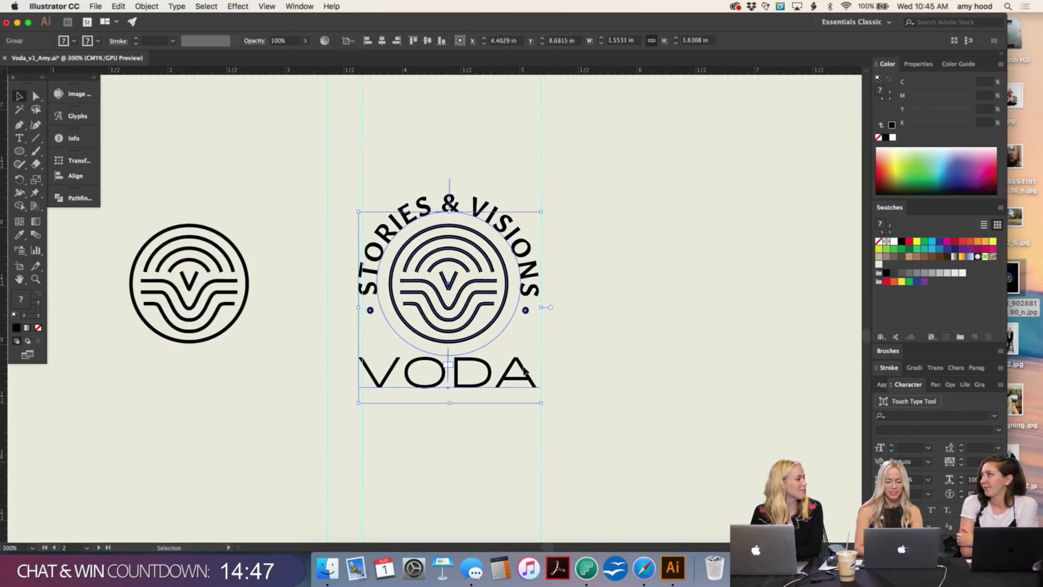
pyautogui.doubleClick(524, 370)
pyautogui.click(497, 381)
pyautogui.press('Delete')
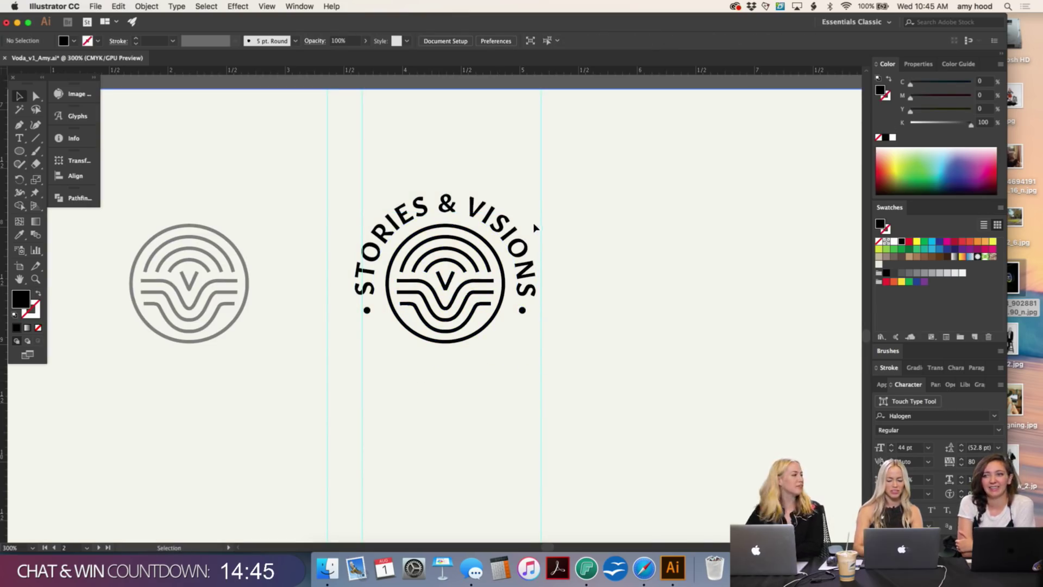
# Step: Duplicate the arched STORIES & VISIONS text in place and enlarge the copy about its centre to about 20 pt
pyautogui.click(525, 245)
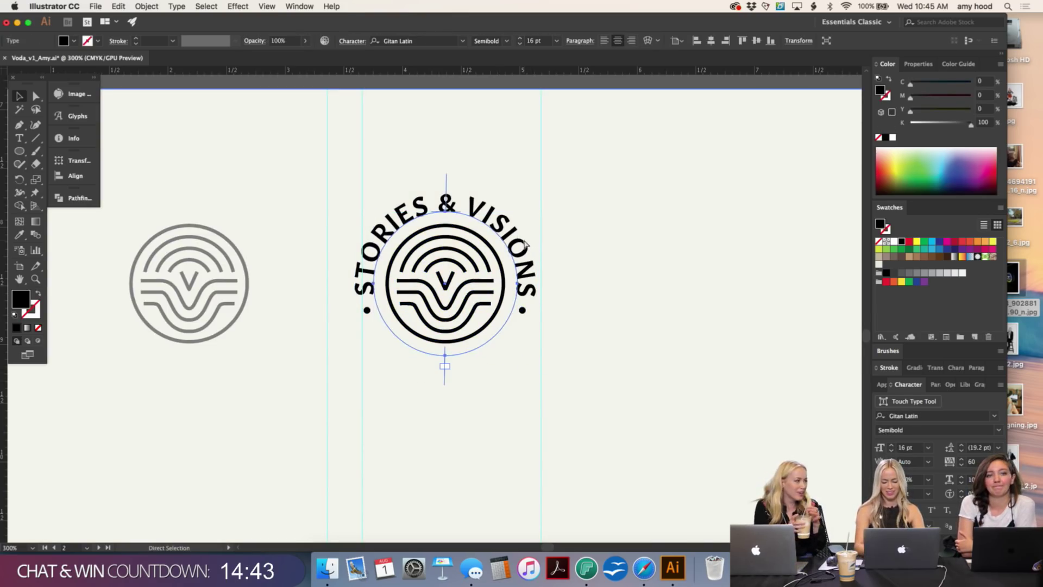
pyautogui.press('super+equal')
pyautogui.press('super+equal')
pyautogui.moveTo(573, 305); pyautogui.dragTo(612, 315)
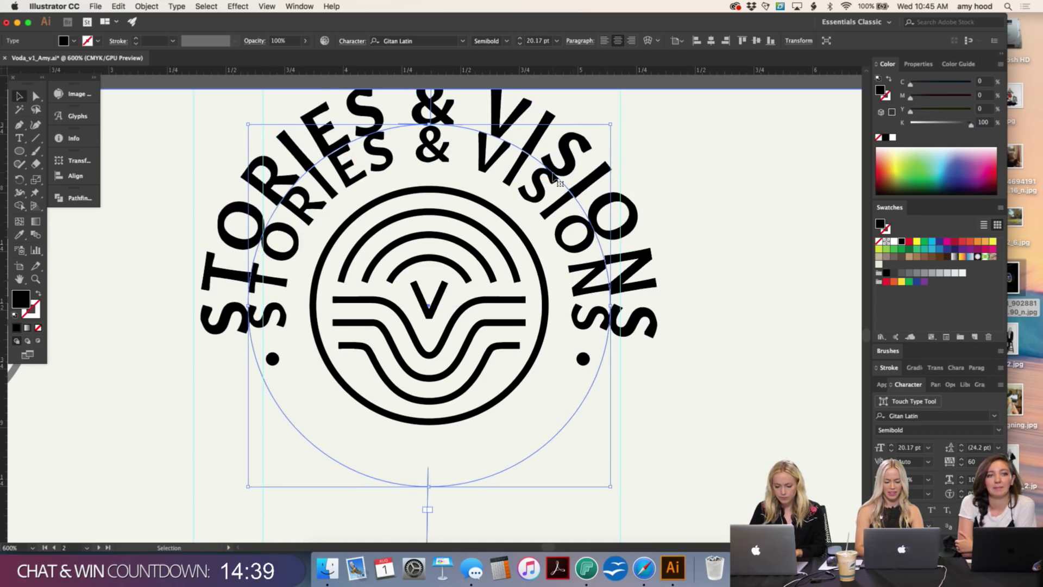
# Step: Flip the enlarged text copy to the inside of its circular path at the badge's lower edge and replace its wording with VODA
pyautogui.scroll(3, 438, 124)
pyautogui.moveTo(430, 116); pyautogui.dragTo(432, 494)
pyautogui.tripleClick(541, 478)
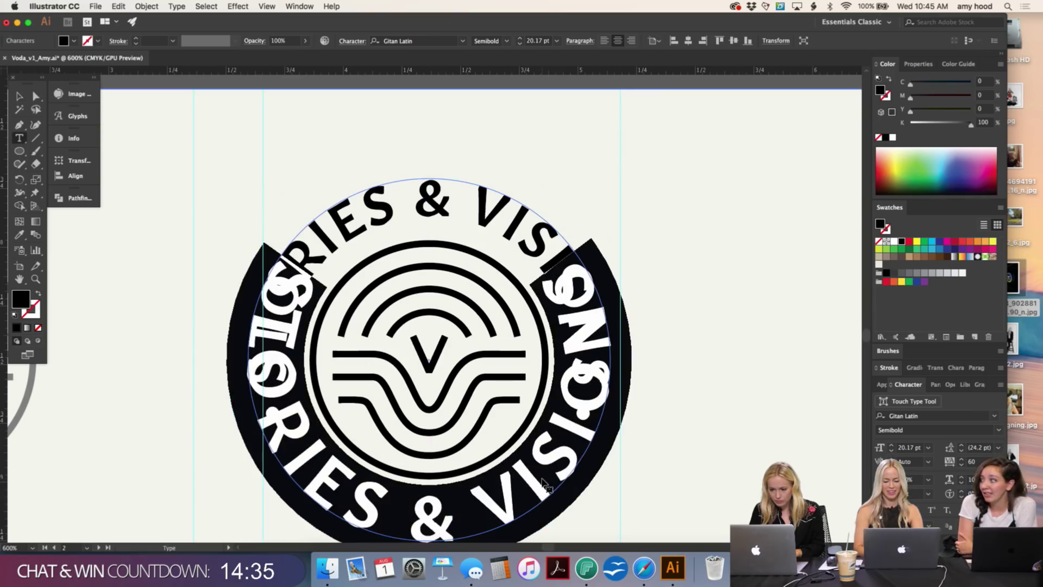
pyautogui.write('VE')
pyautogui.press('BackSpace')
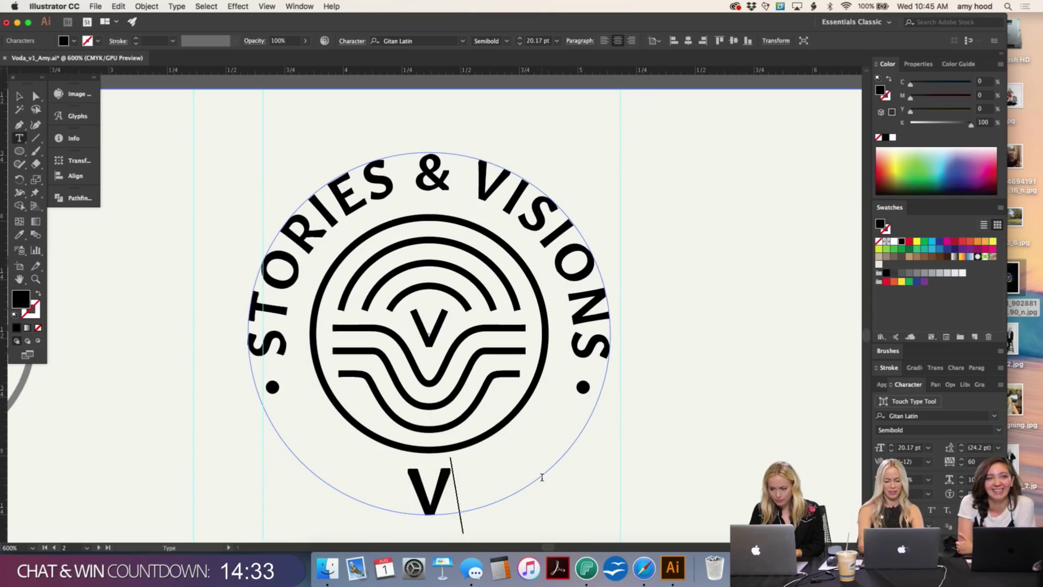
pyautogui.write('ODA')
pyautogui.click(25, 96)
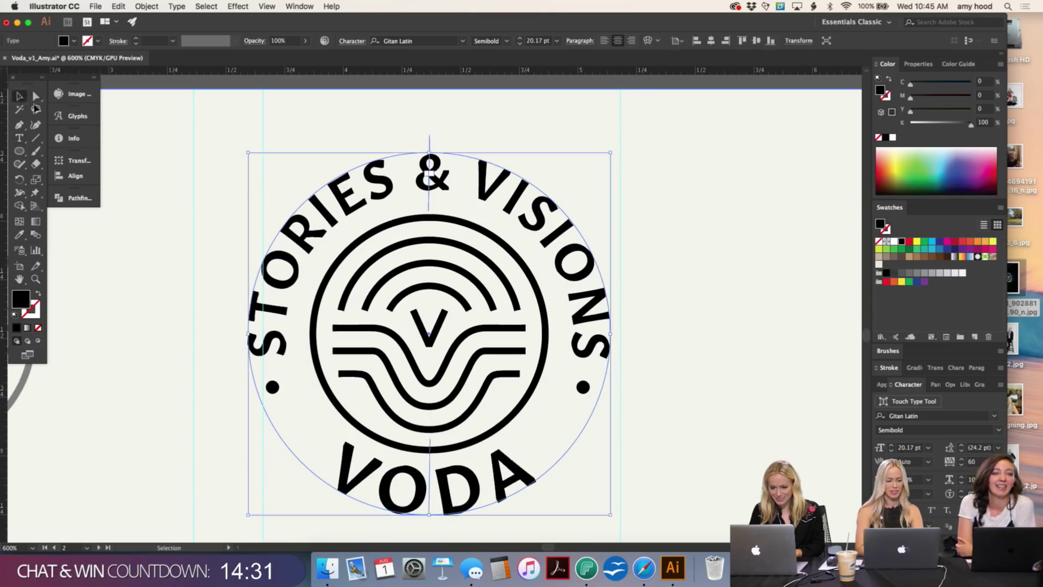
# Step: Match the curved VODA text to the arched STORIES & VISIONS lettering at 16 pt using the Eyedropper
pyautogui.press('i')
pyautogui.click(551, 240)
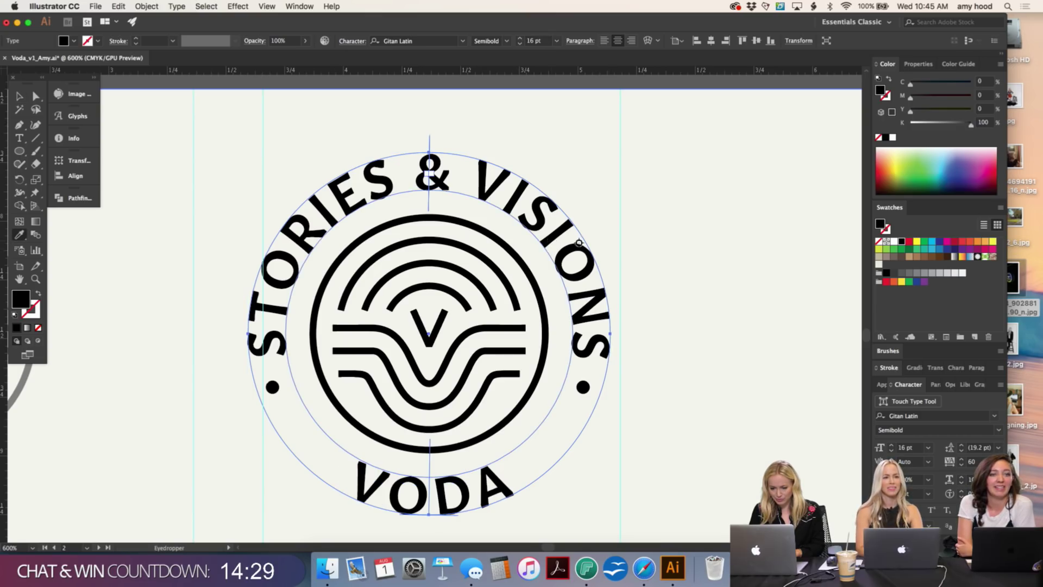
pyautogui.press('v')
pyautogui.click(654, 254)
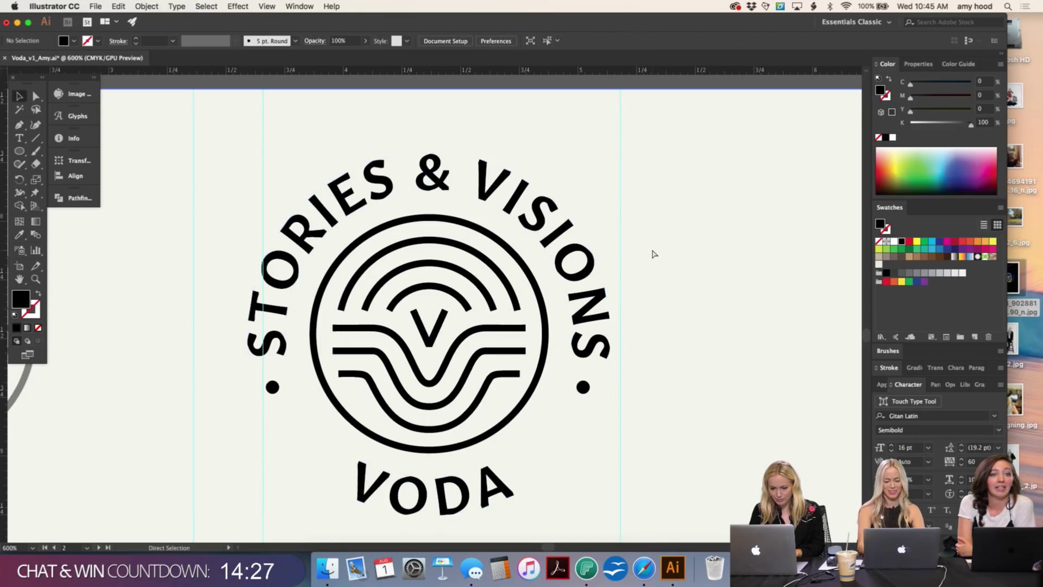
# Step: Add a straight point text reading CA in the empty area beside the STORIES & VISIONS badge
pyautogui.press('super+minus')
pyautogui.press('super+minus')
pyautogui.press('super+minus')
pyautogui.press('super+plus')
pyautogui.press('super+plus')
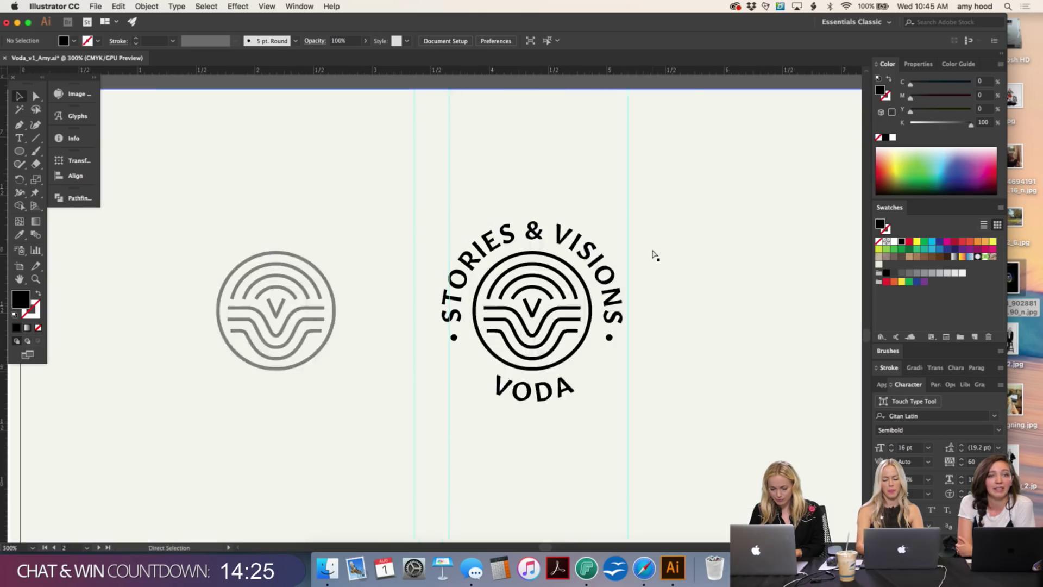
pyautogui.click(19, 138)
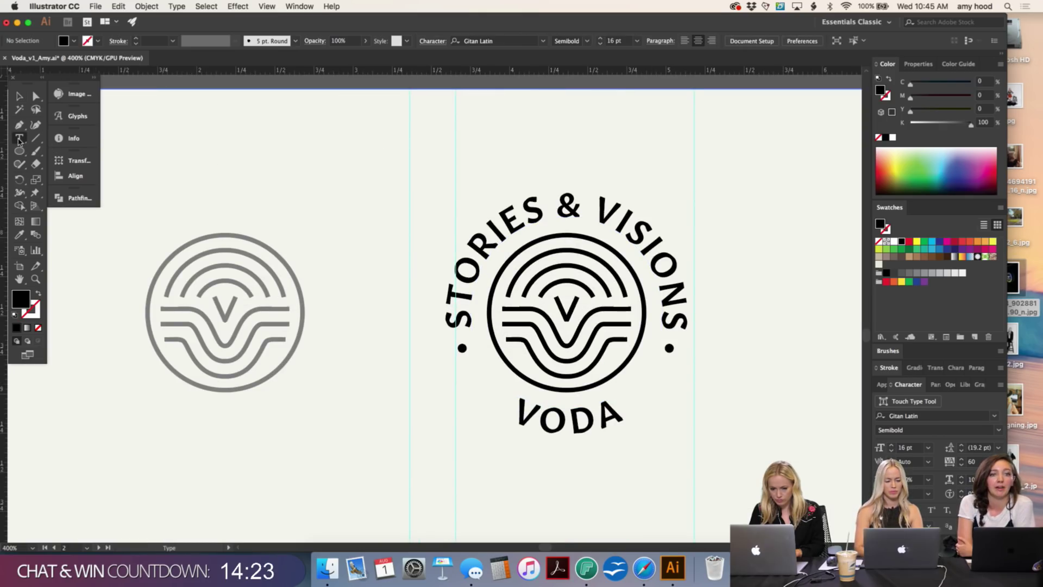
pyautogui.click(392, 406)
pyautogui.write('CA')
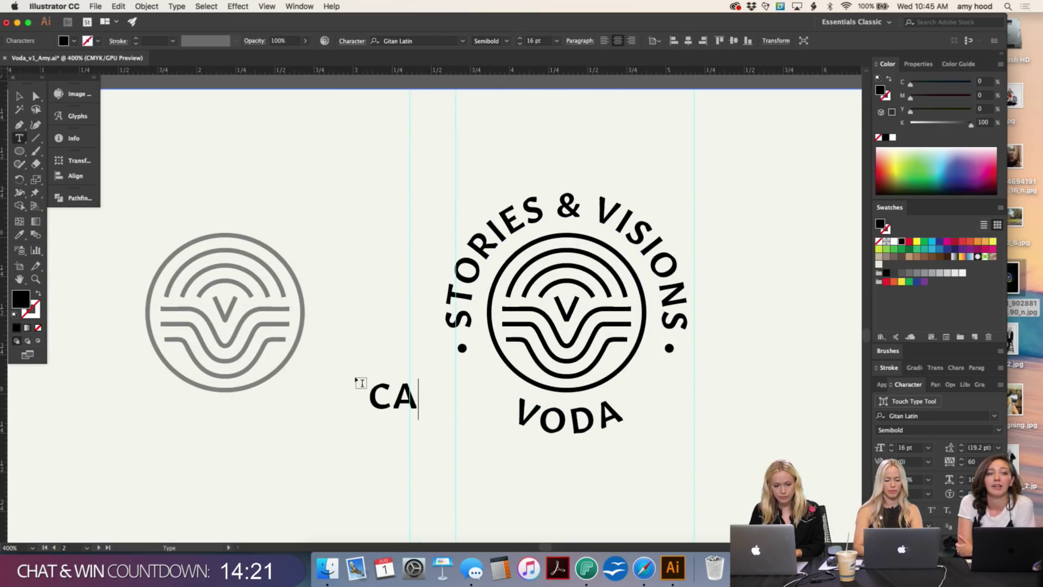
pyautogui.press('Escape')
pyautogui.click(320, 271)
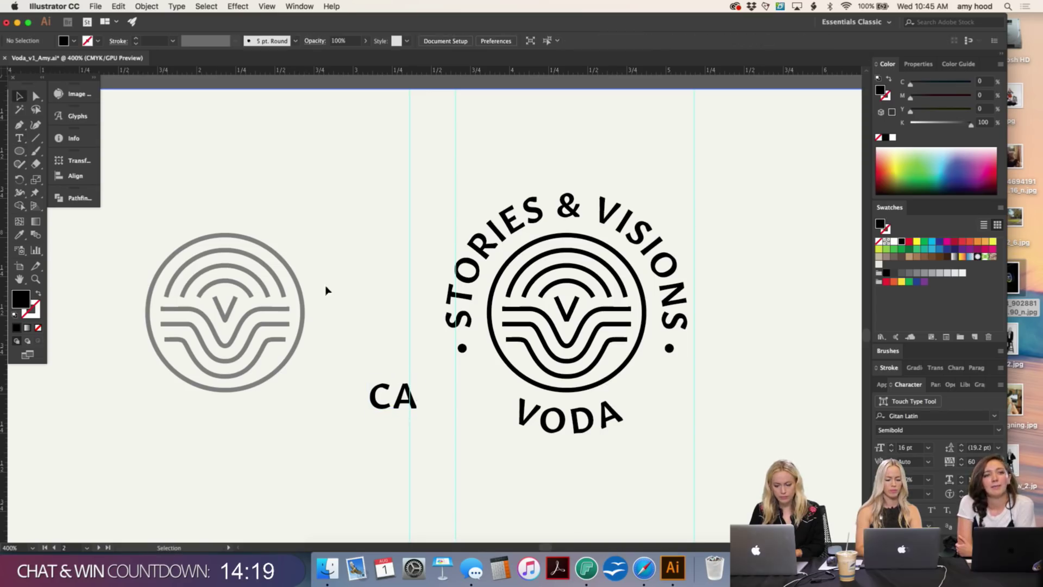
# Step: Move the CA label to the badge's lower left, beside VODA, and reword it as CB
pyautogui.moveTo(400, 404); pyautogui.dragTo(482, 390)
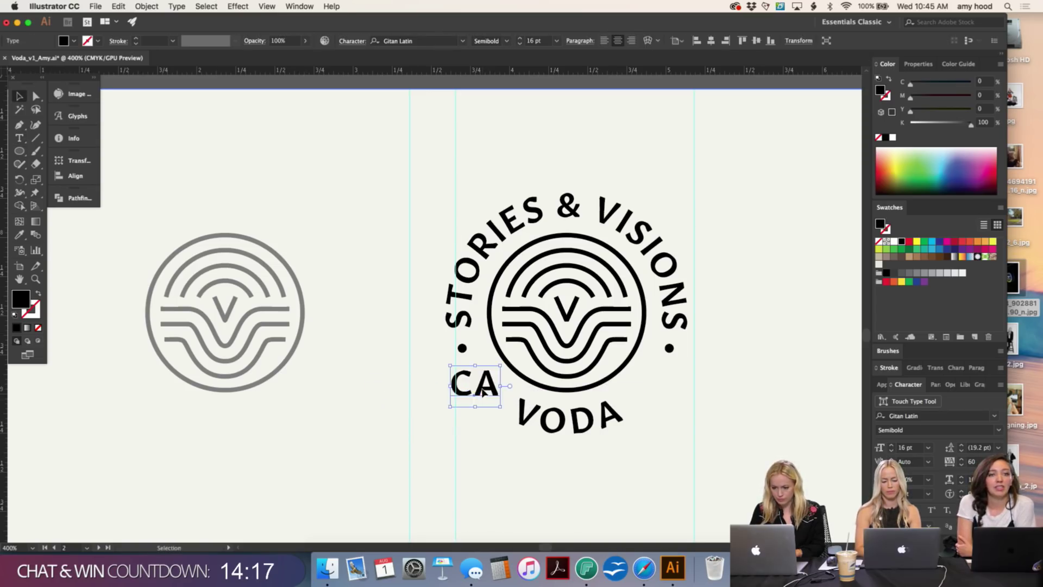
pyautogui.doubleClick(482, 388)
pyautogui.write('CG')
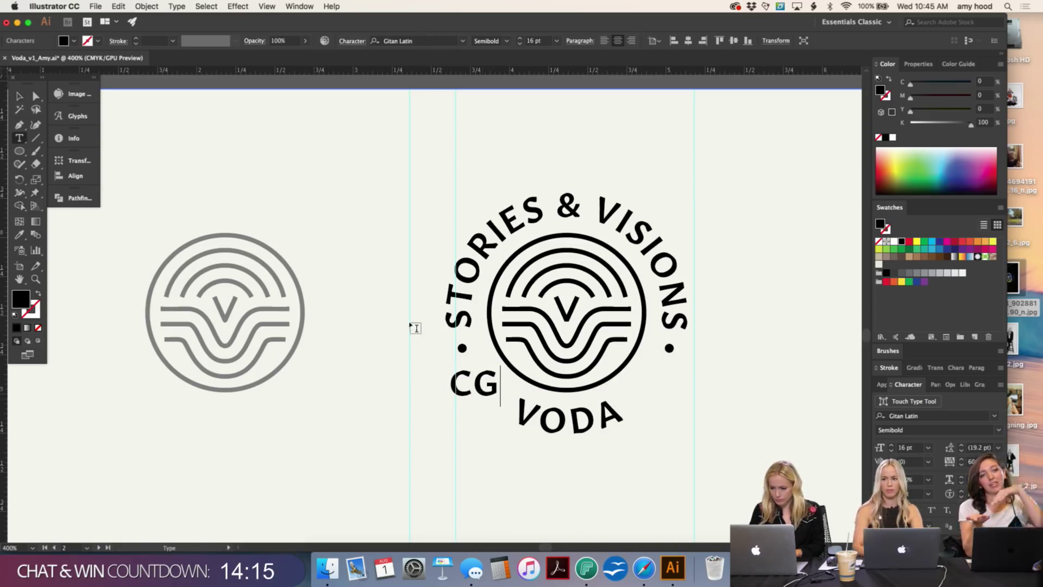
pyautogui.press('BackSpace')
pyautogui.write('B')
pyautogui.click(19, 97)
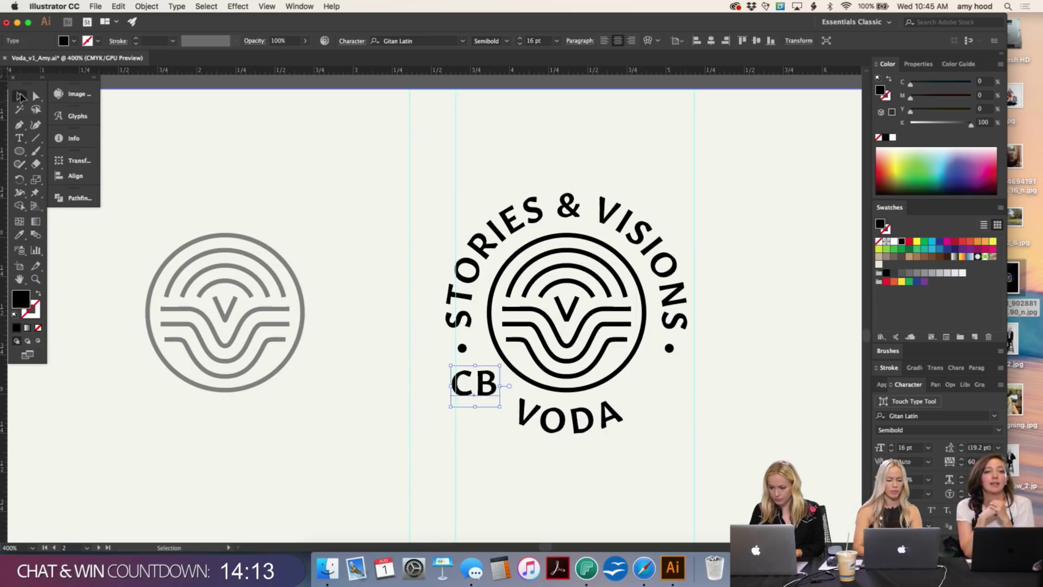
# Step: Duplicate the CB label straight across to the badge's lower right and change the copy's wording to CA
pyautogui.click(375, 304)
pyautogui.moveTo(492, 391); pyautogui.dragTo(695, 391)
pyautogui.write('t')
pyautogui.write('A')
pyautogui.click(18, 96)
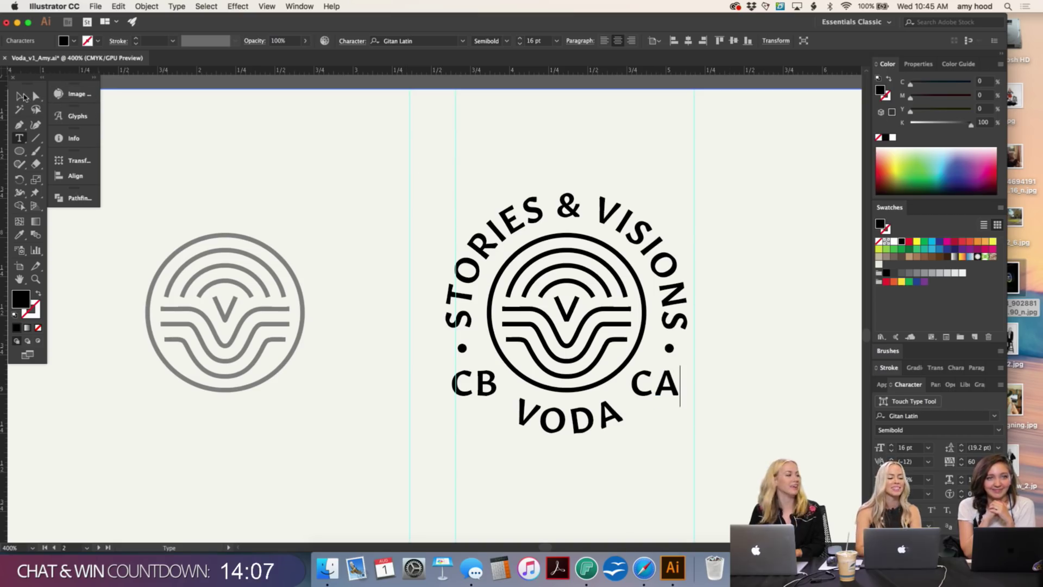
pyautogui.click(185, 144)
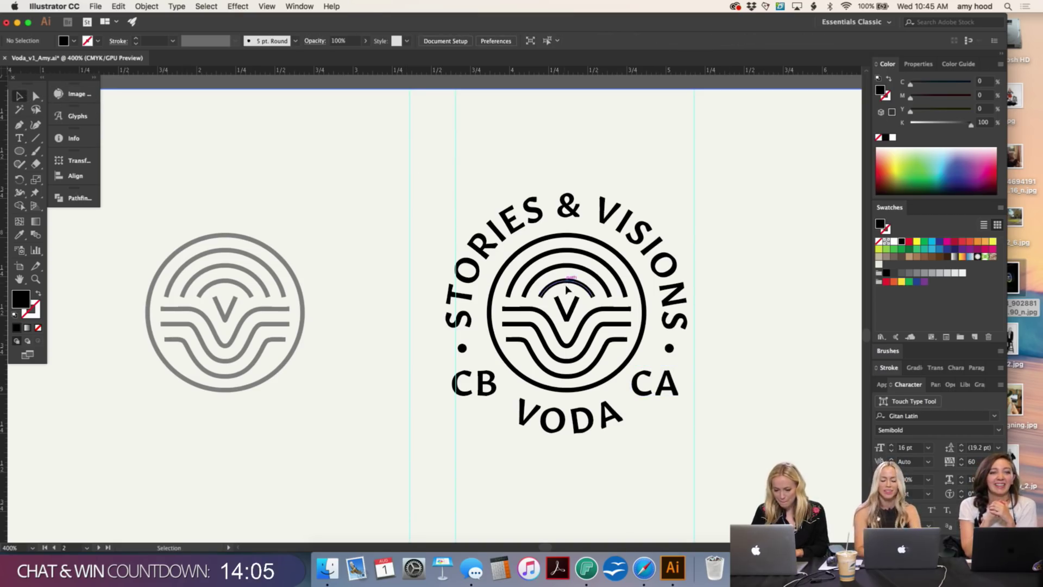
# Step: Set the font size of both the CB and CA labels to 12 pt
pyautogui.click(657, 387)
pyautogui.keyDown('shift'); pyautogui.click(459, 390); pyautogui.keyUp('shift')
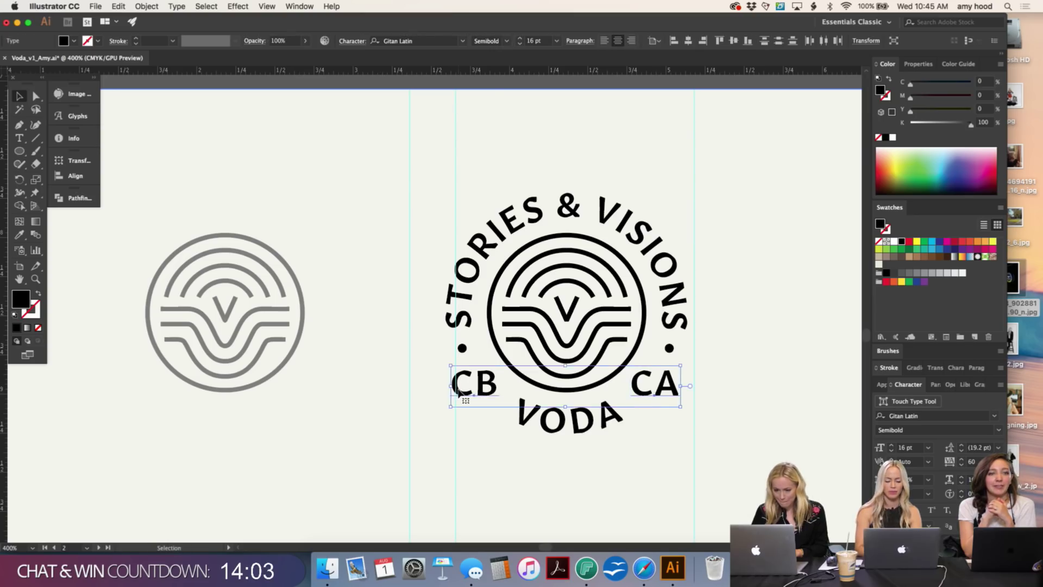
pyautogui.press('super+minus')
pyautogui.press('super+minus')
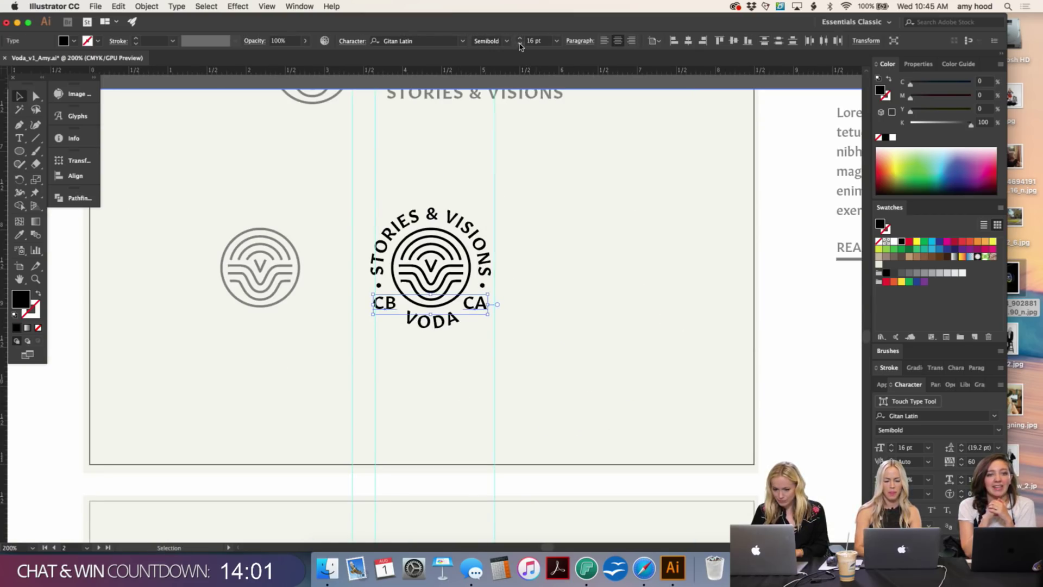
pyautogui.click(519, 44)
pyautogui.click(519, 43)
pyautogui.click(519, 44)
pyautogui.click(519, 44)
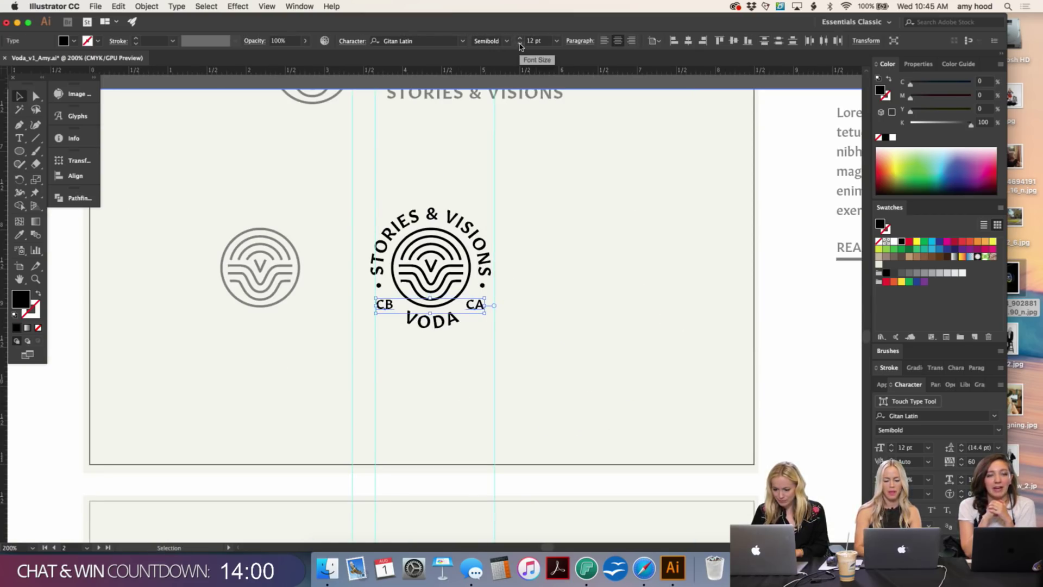
pyautogui.click(617, 285)
# Step: Shift the CB and CA labels slightly inward toward the circular icon and leave the badge group's isolation
pyautogui.click(387, 307)
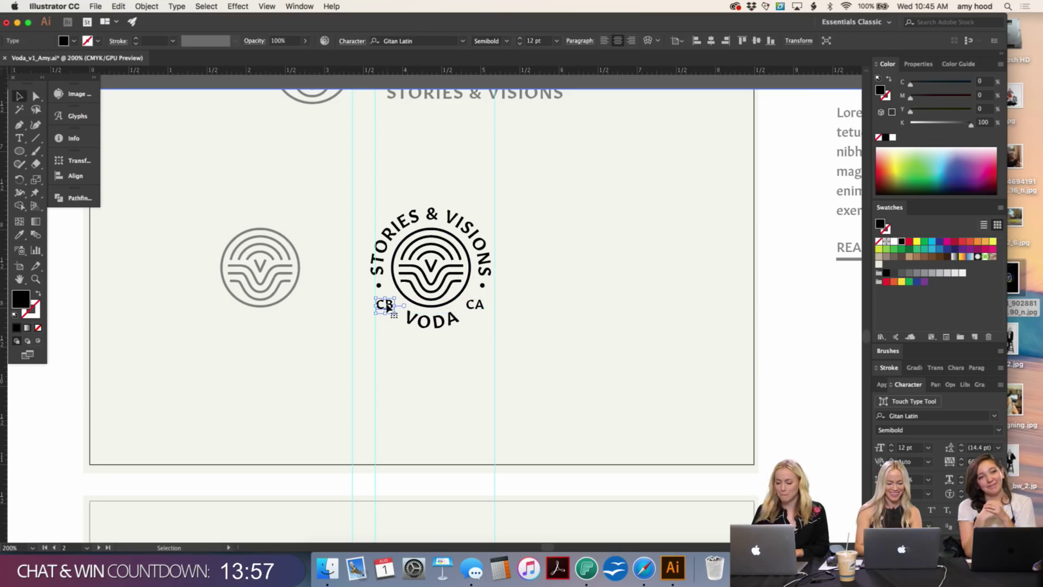
pyautogui.click(475, 310)
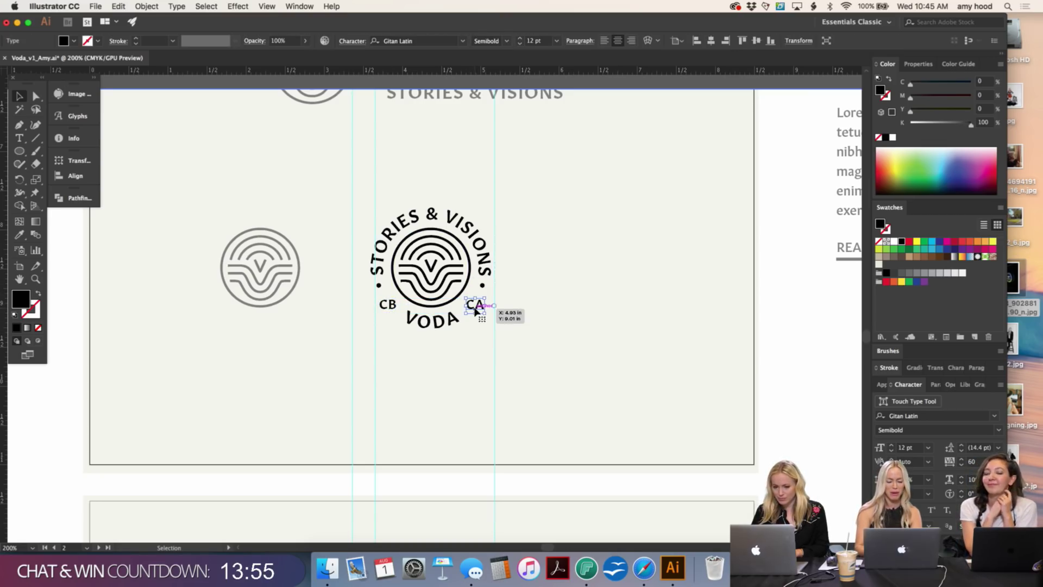
pyautogui.press('Left')
pyautogui.press('Left')
pyautogui.click(555, 305)
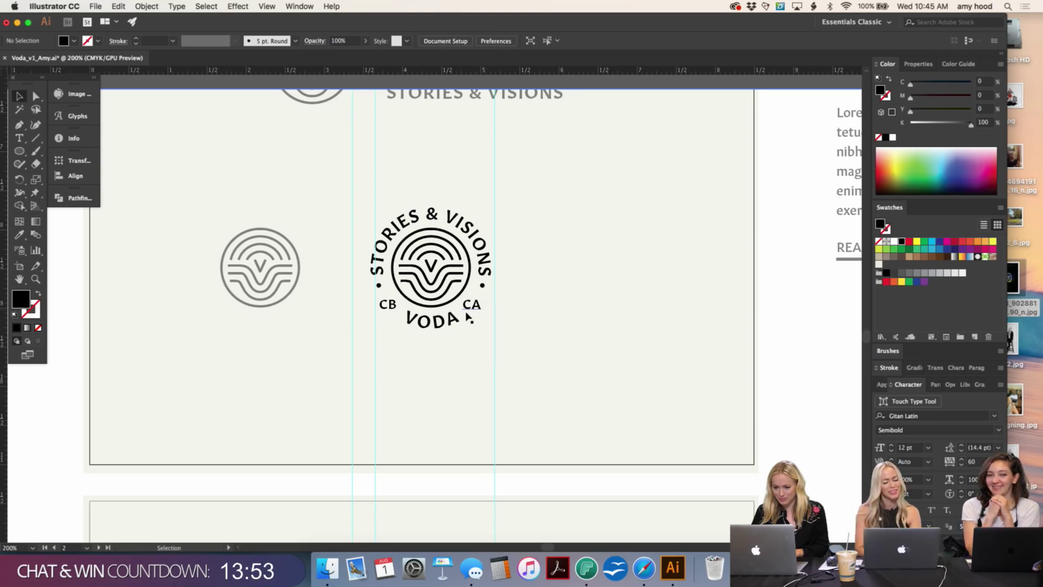
pyautogui.press('super+minus')
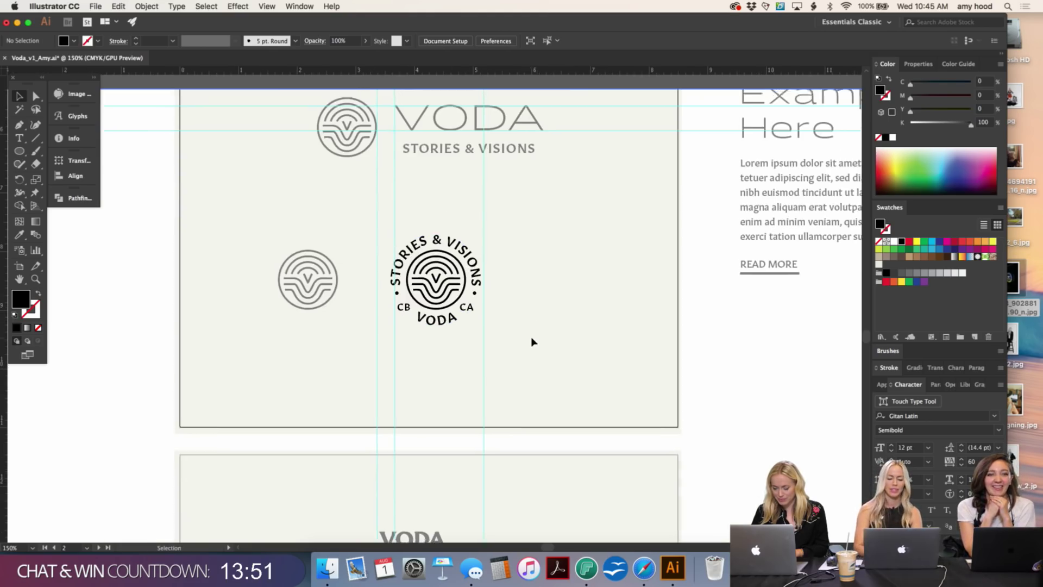
pyautogui.moveTo(531, 341); pyautogui.dragTo(596, 368)
# Step: Duplicate the whole STORIES & VISIONS badge horizontally into the empty space on its right
pyautogui.press('super+equal')
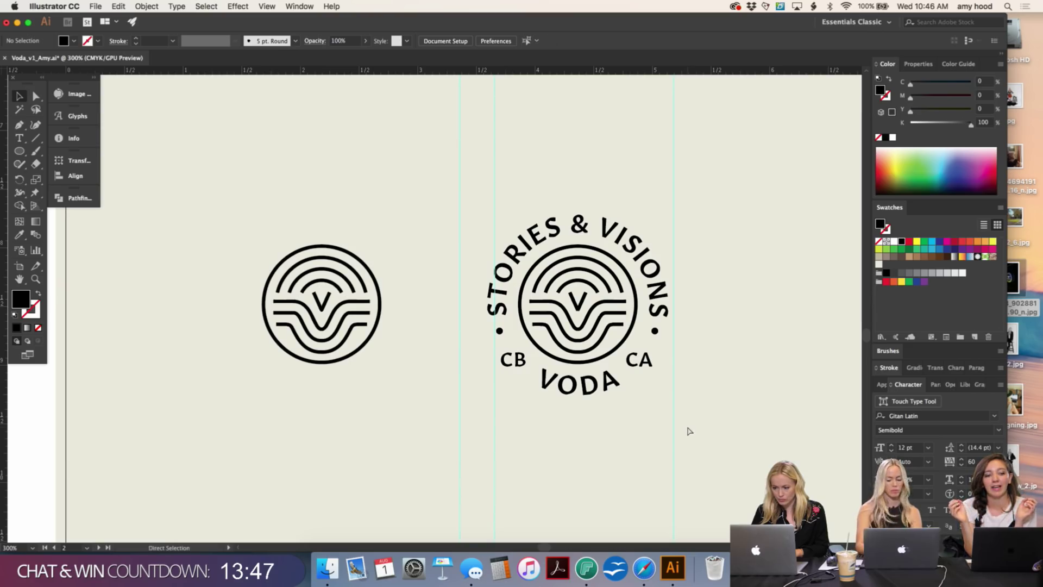
pyautogui.press('super+minus')
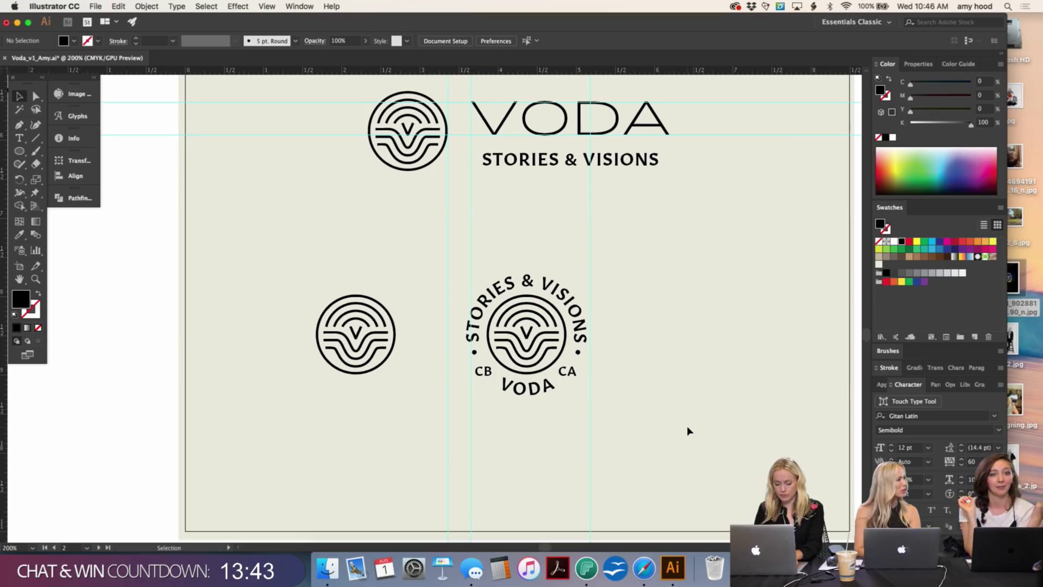
pyautogui.press('super+plus')
pyautogui.click(643, 413)
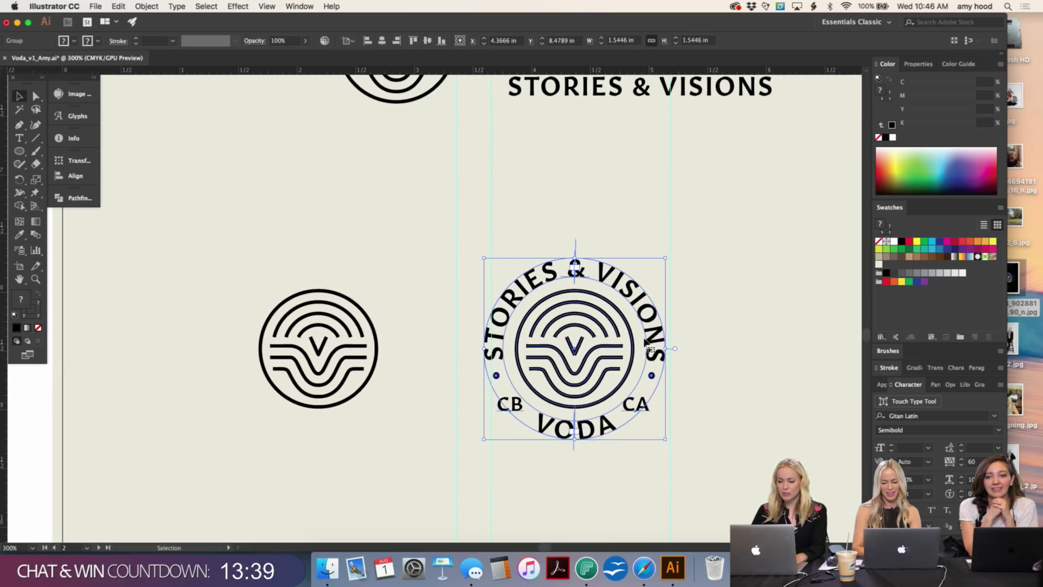
pyautogui.hscroll(5, 499, 292)
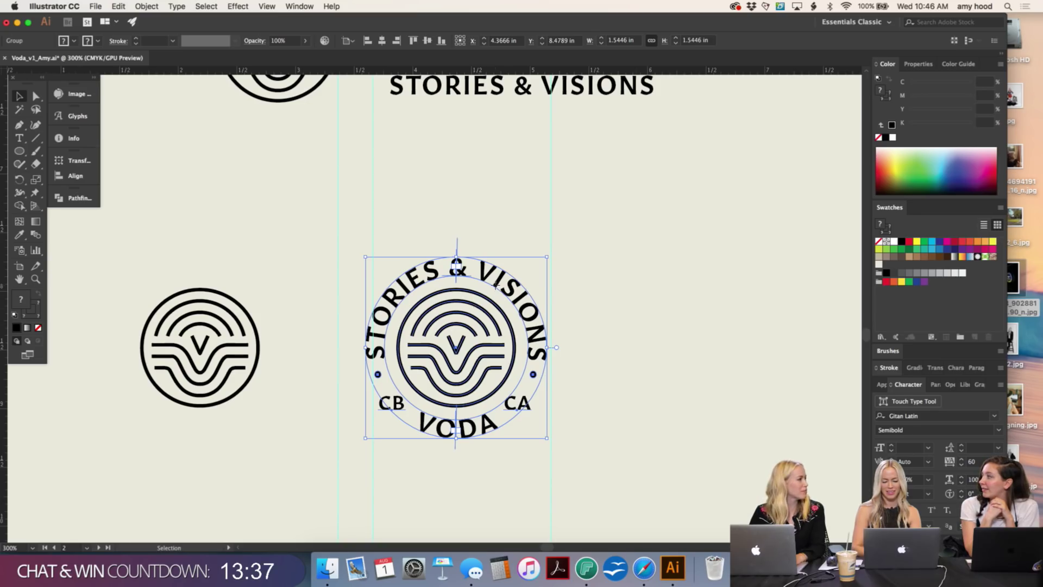
pyautogui.moveTo(501, 293); pyautogui.dragTo(743, 294)
# Step: Fine-tune the CB and CA label positions inside the duplicated badge, slightly inward and up, and leave its group
pyautogui.doubleClick(646, 402)
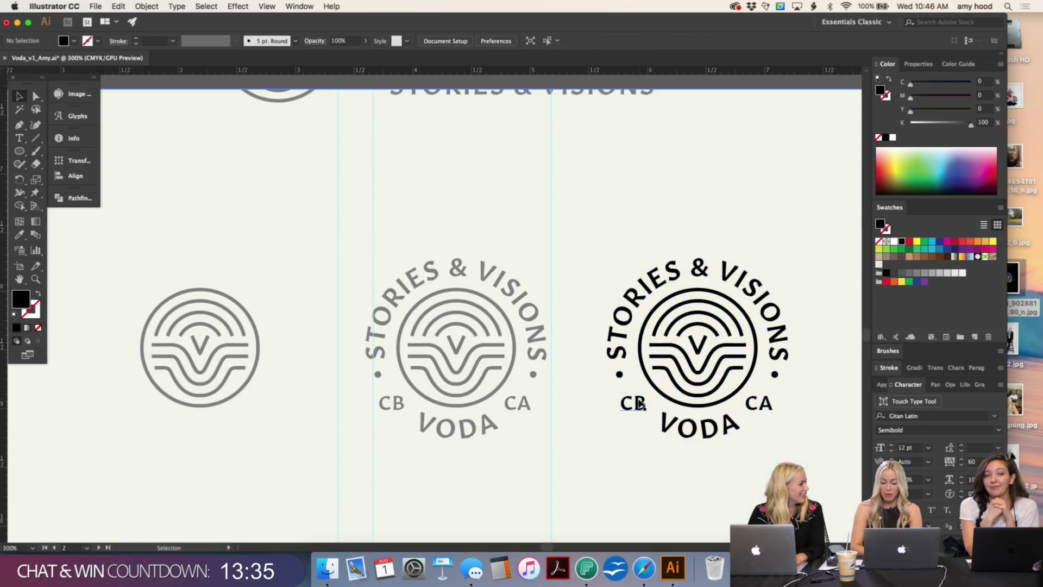
pyautogui.click(638, 402)
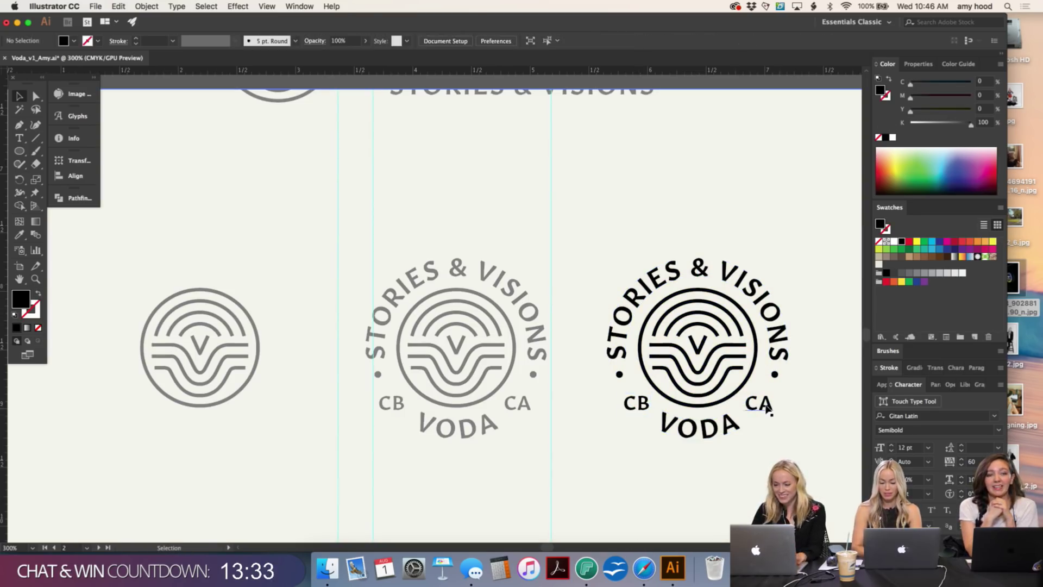
pyautogui.click(760, 405)
pyautogui.keyDown('shift'); pyautogui.click(641, 404); pyautogui.keyUp('shift')
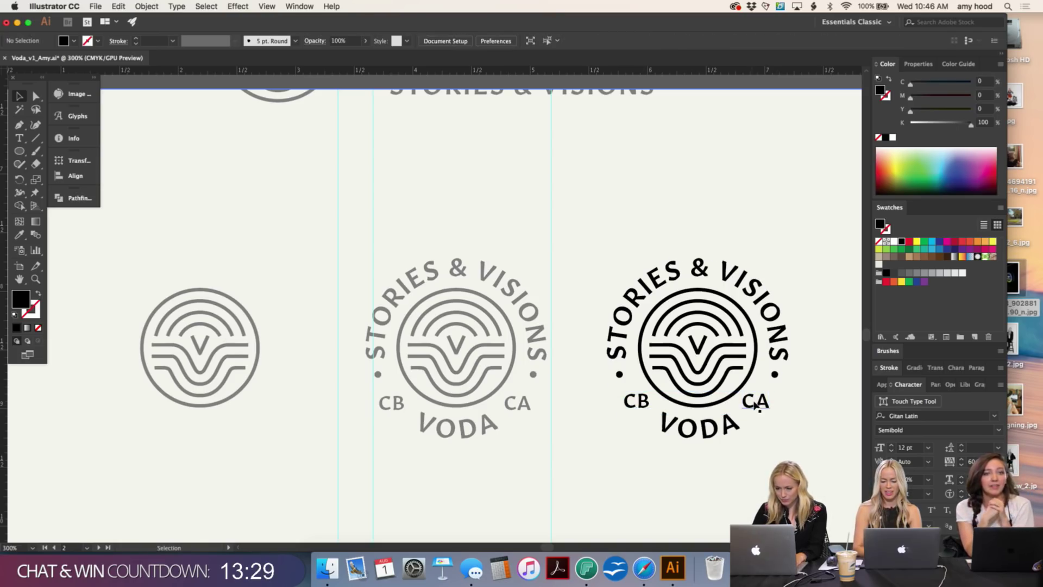
pyautogui.click(756, 402)
pyautogui.moveTo(634, 406); pyautogui.dragTo(632, 406)
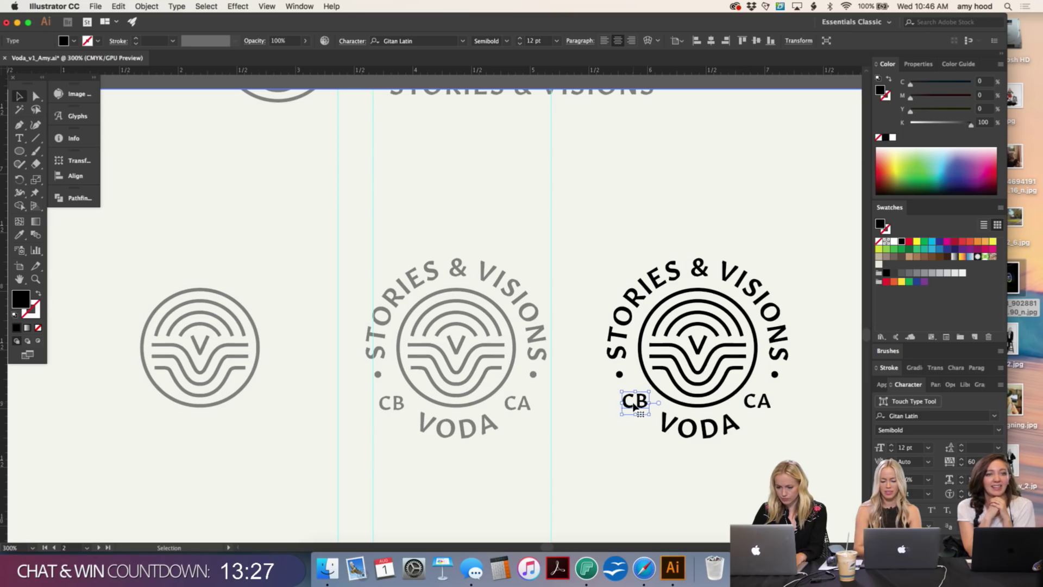
pyautogui.press('Escape')
# Step: Delete the original middle STORIES & VISIONS badge, keeping the adjusted copy
pyautogui.press('super+0')
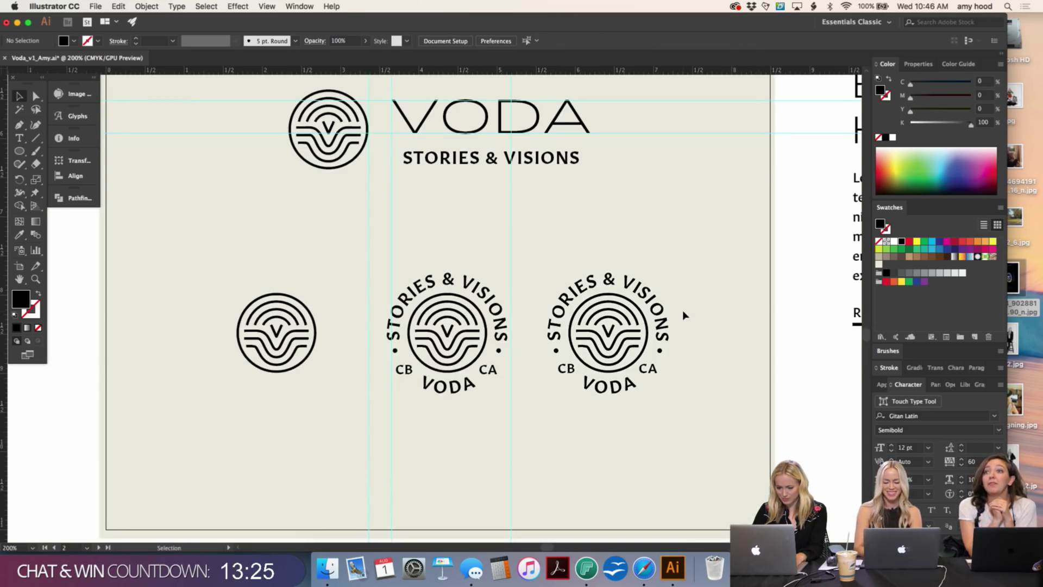
pyautogui.press('super+1')
pyautogui.click(455, 308)
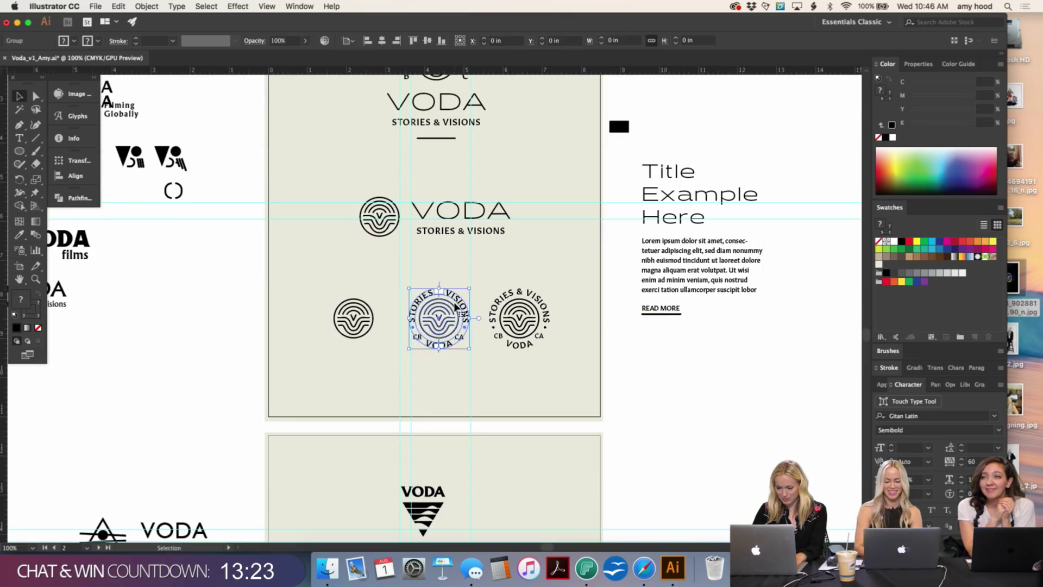
pyautogui.press('Delete')
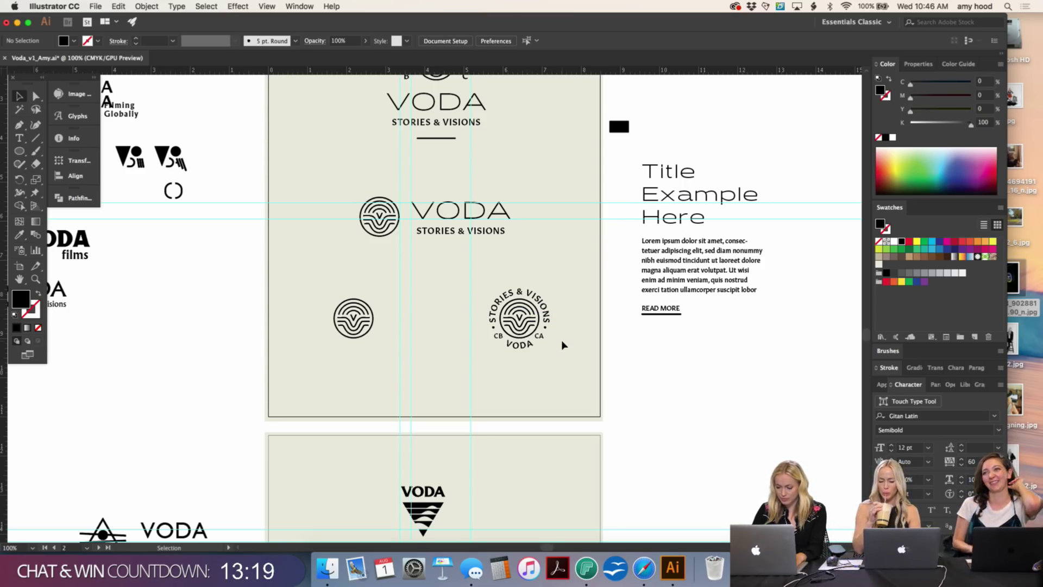
# Step: Nudge the remaining STORIES & VISIONS badge slightly up and further left on the artboard, and deselect it
pyautogui.press('super+equal')
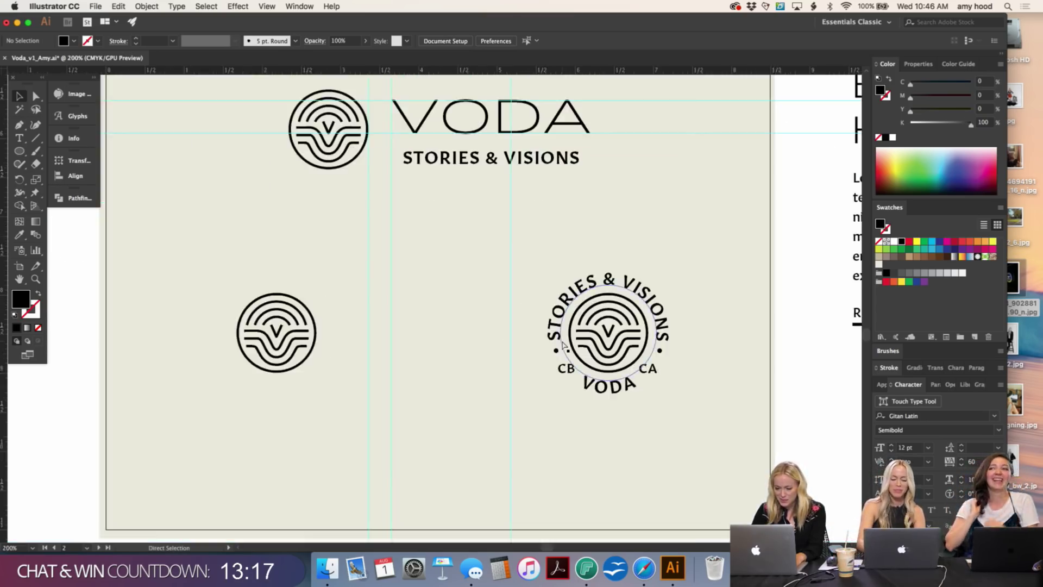
pyautogui.hscroll(-3, 563, 345)
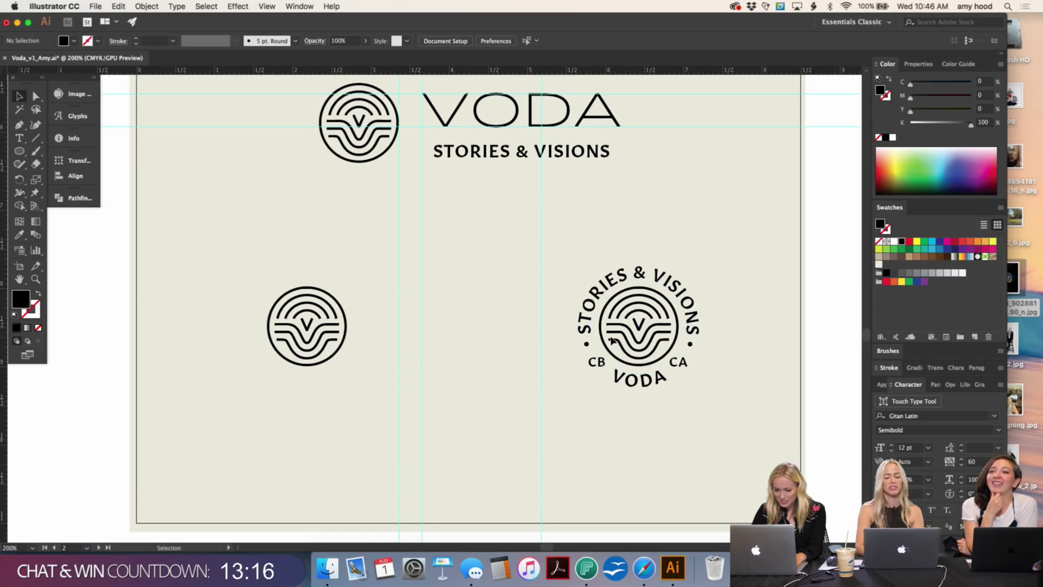
pyautogui.click(642, 330)
pyautogui.press('Up')
pyautogui.press('Up')
pyautogui.press('Up')
pyautogui.press('Up')
pyautogui.press('Up')
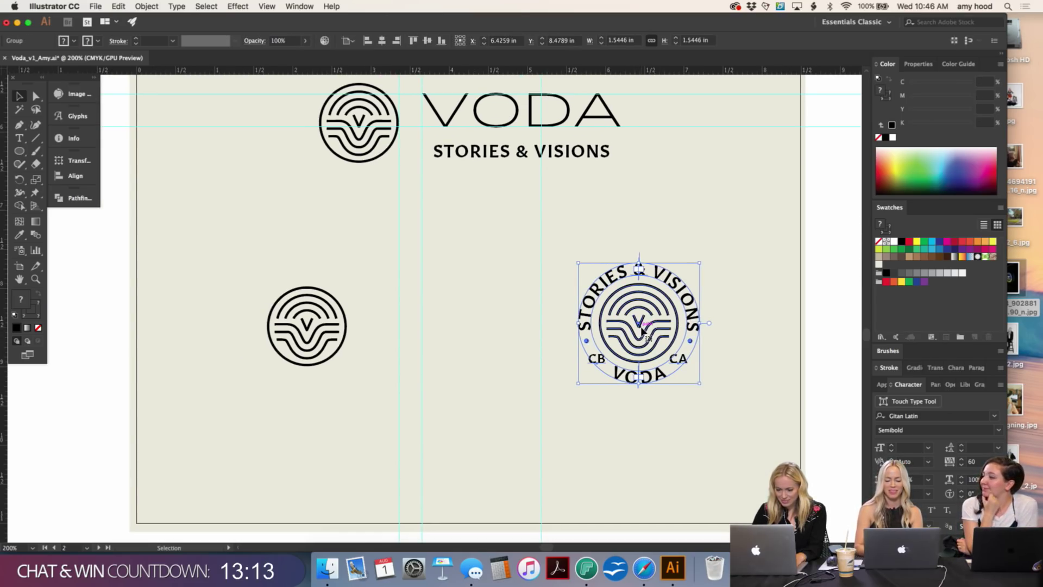
pyautogui.hotkey('shift', 'Left')
pyautogui.hotkey('shift', 'Left')
pyautogui.hotkey('shift', 'Left')
pyautogui.press('super+minus')
pyautogui.press('super+minus')
pyautogui.press('super+minus')
pyautogui.click(643, 331)
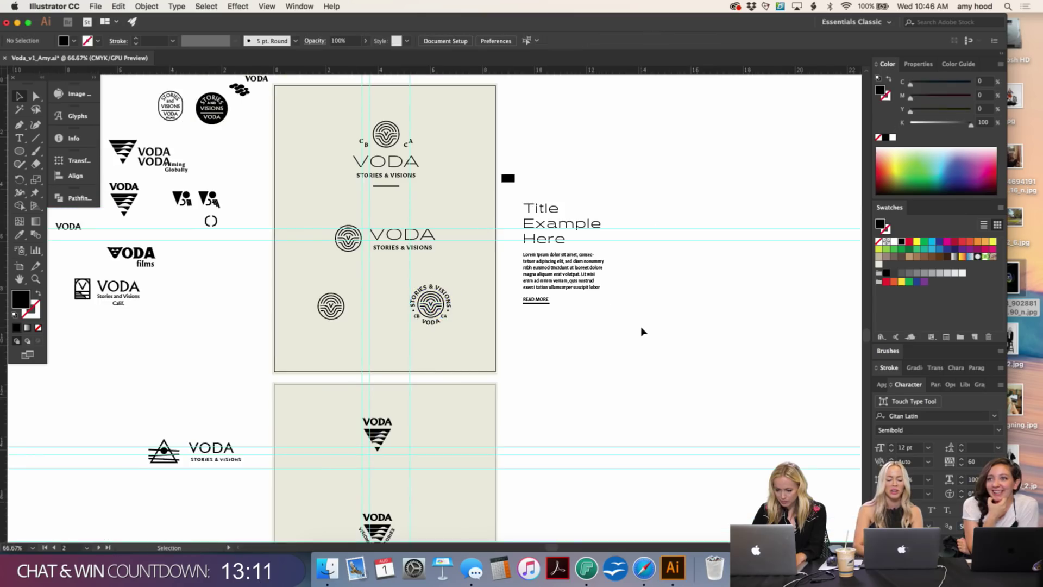
# Step: Examine the finished badge alongside the other VODA lockups on the artboard at several zoom levels
pyautogui.hscroll(-3, 643, 331)
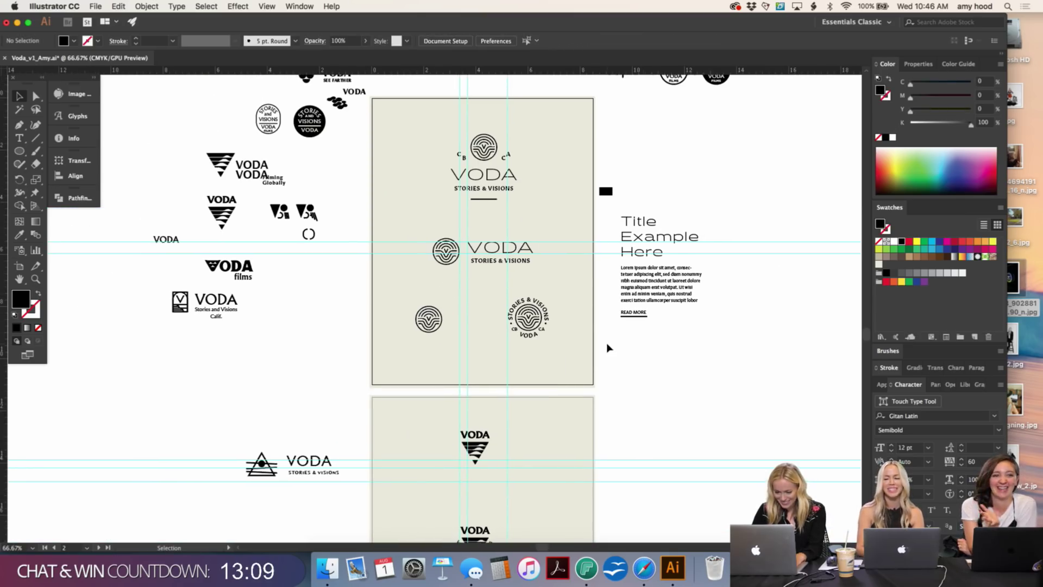
pyautogui.press('super+plus')
pyautogui.press('super+minus')
pyautogui.press('super+minus')
pyautogui.press('super+plus')
pyautogui.press('super+plus')
pyautogui.press('super+plus')
pyautogui.press('super+plus')
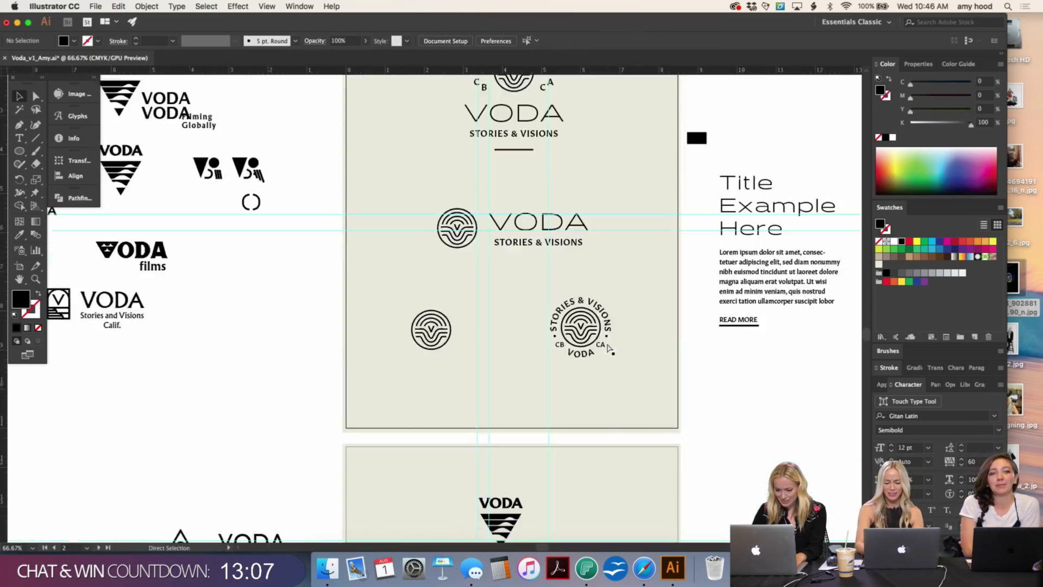
# Step: Copy the small V out of the STORIES & VISIONS badge and paste it in the empty area between the circular mark and the badge
pyautogui.scroll(-5, 607, 342)
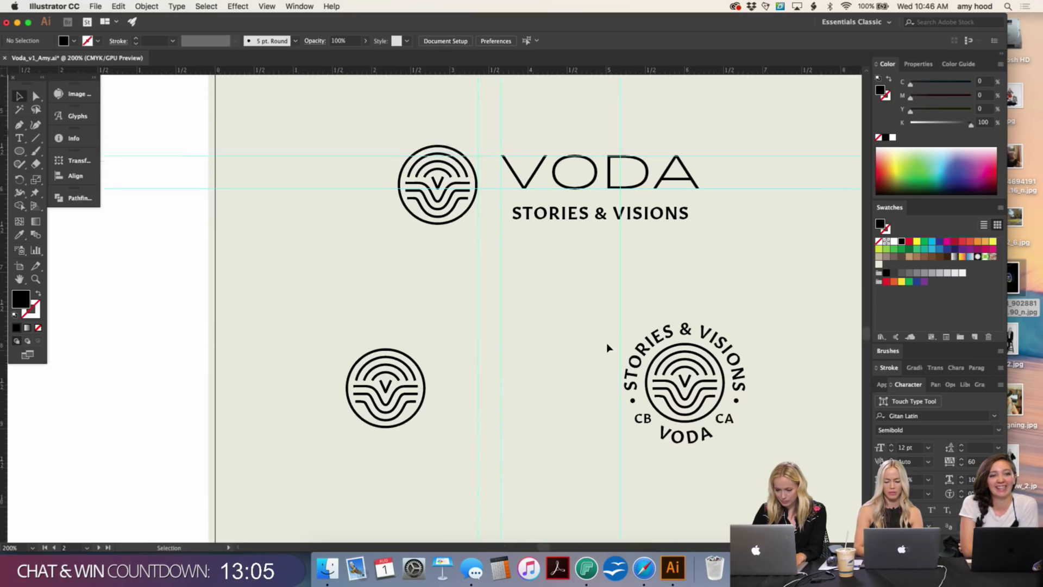
pyautogui.scroll(5, 607, 346)
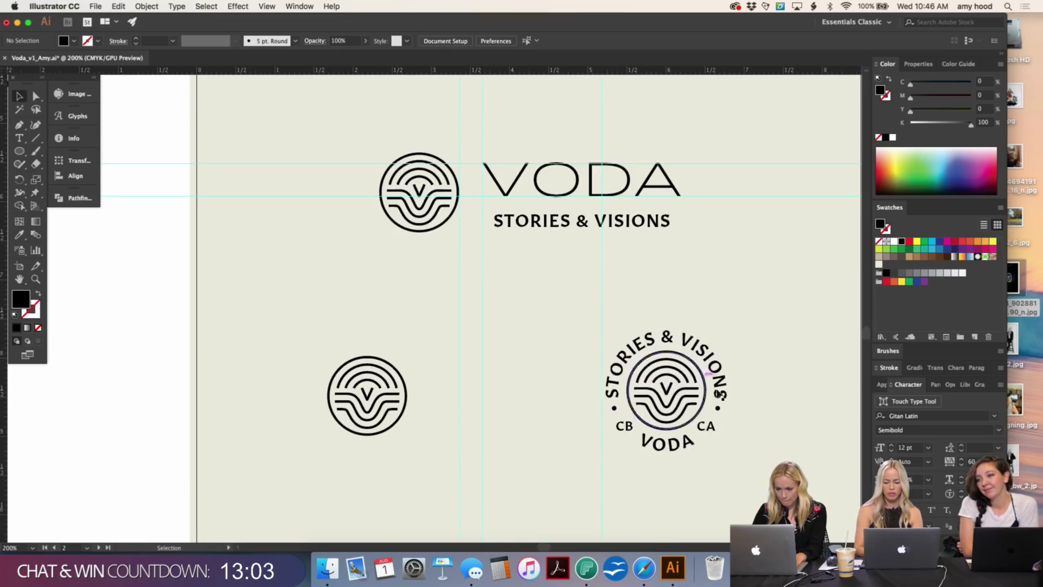
pyautogui.doubleClick(668, 387)
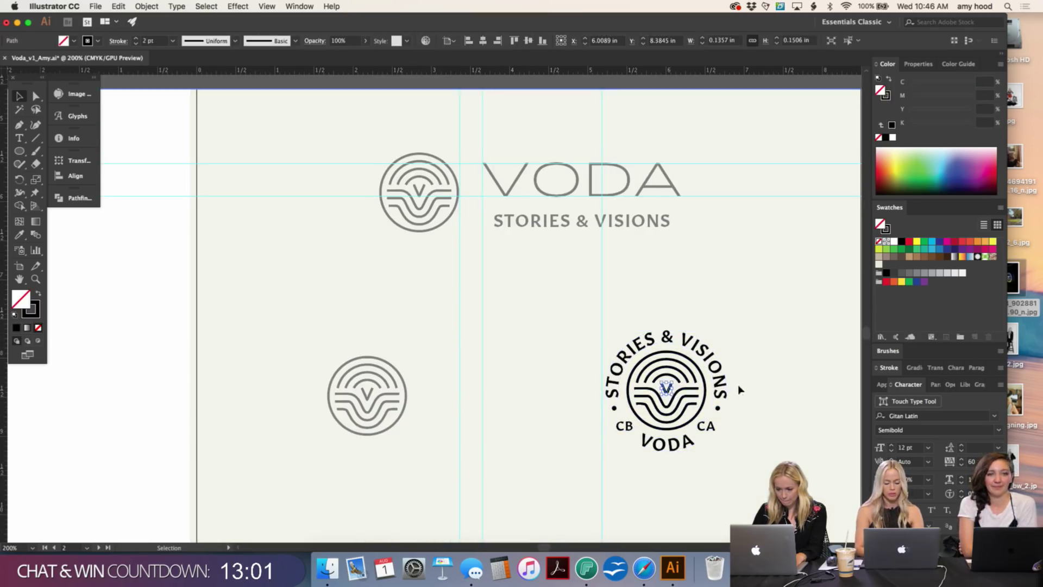
pyautogui.doubleClick(509, 404)
pyautogui.hotkey('ctrl', 'v')
pyautogui.hotkey('ctrl', 'shift', 'a')
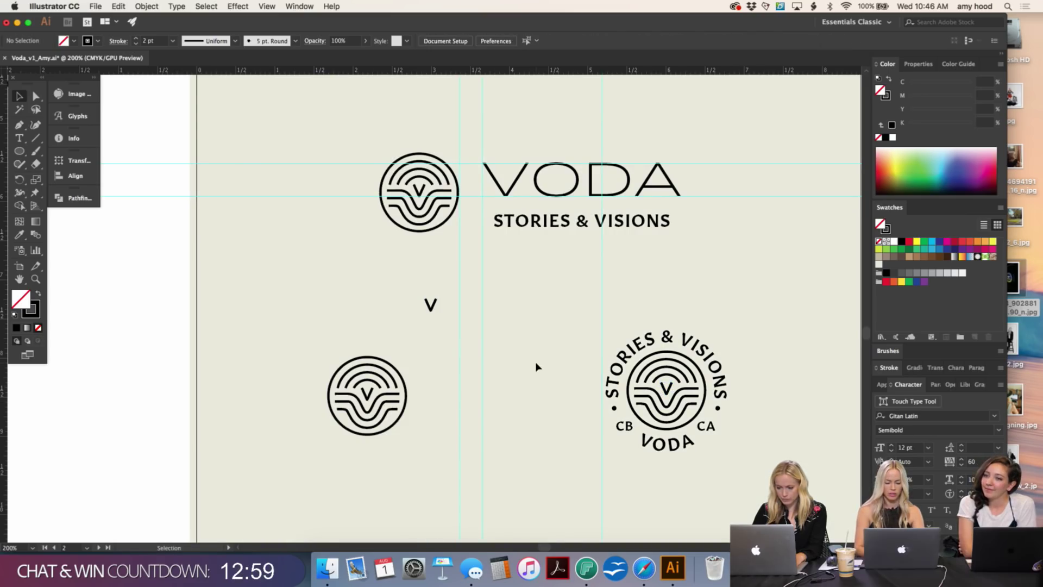
pyautogui.click(428, 312)
pyautogui.hotkey('ctrl', '=')
pyautogui.hotkey('ctrl', '=')
pyautogui.hotkey('ctrl', '=')
pyautogui.hotkey('ctrl', '=')
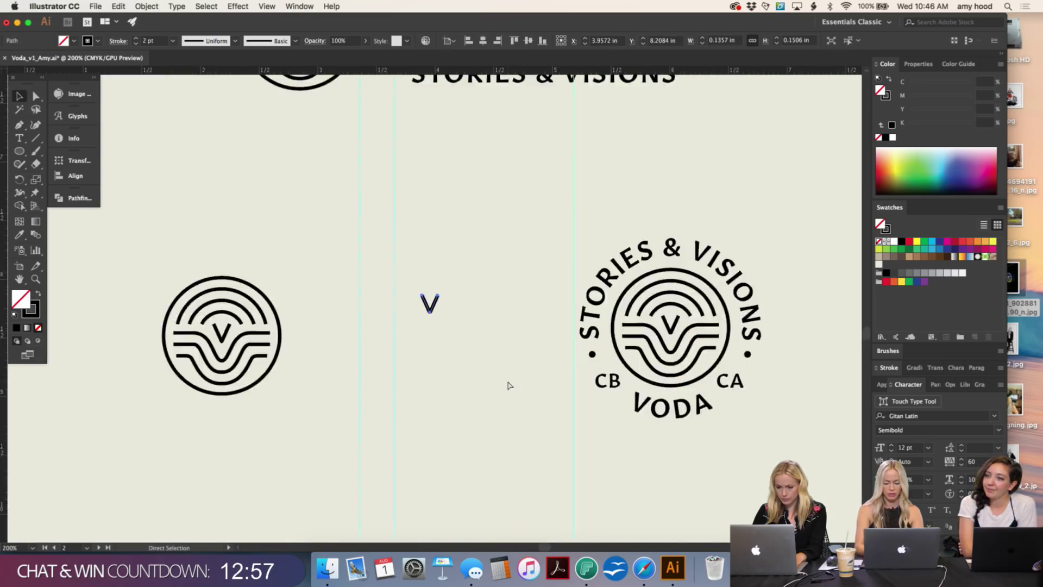
pyautogui.click(19, 152)
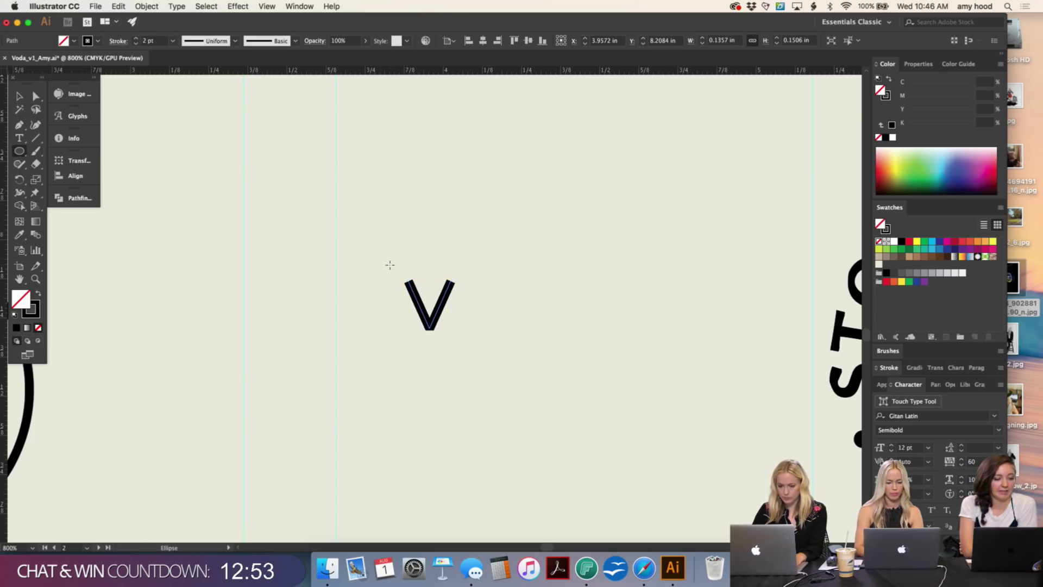
pyautogui.moveTo(390, 266); pyautogui.dragTo(476, 341)
pyautogui.press('super+z')
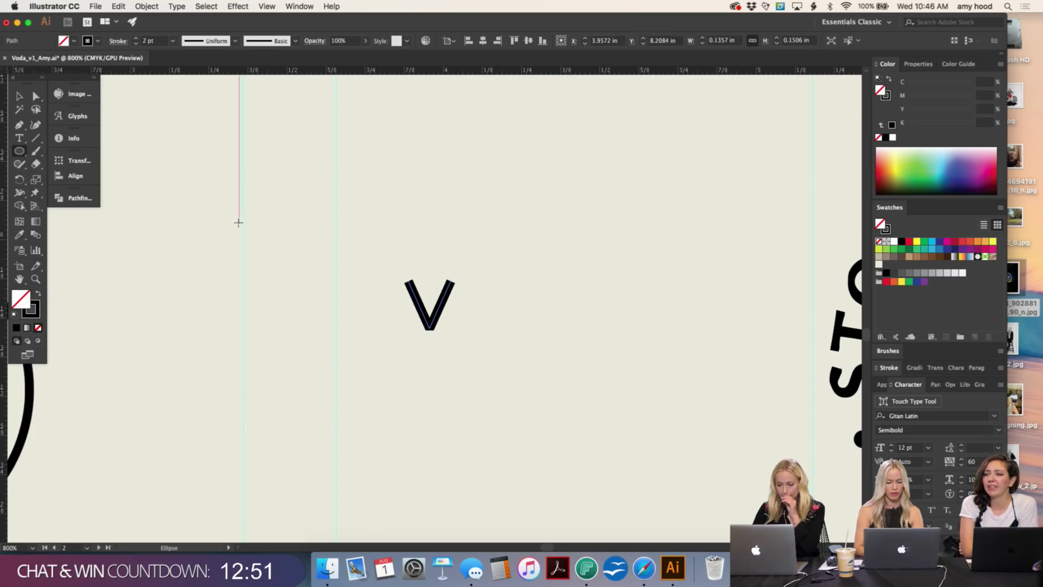
# Step: Draw a square outline about 0.24 in wide around the pasted V
pyautogui.moveTo(18, 154); pyautogui.dragTo(71, 150)
pyautogui.moveTo(390, 270); pyautogui.dragTo(466, 334)
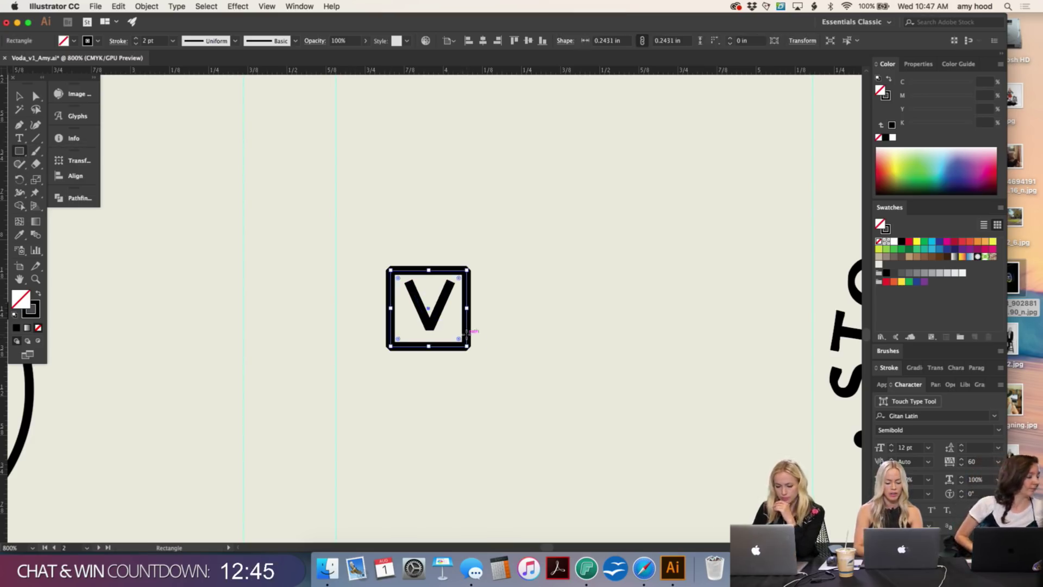
pyautogui.press('v')
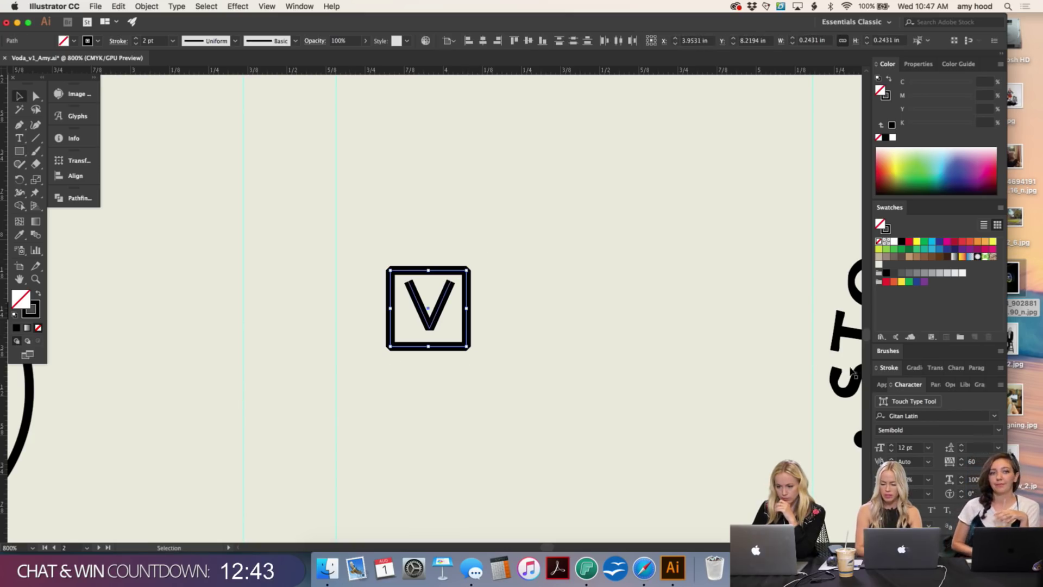
pyautogui.click(599, 344)
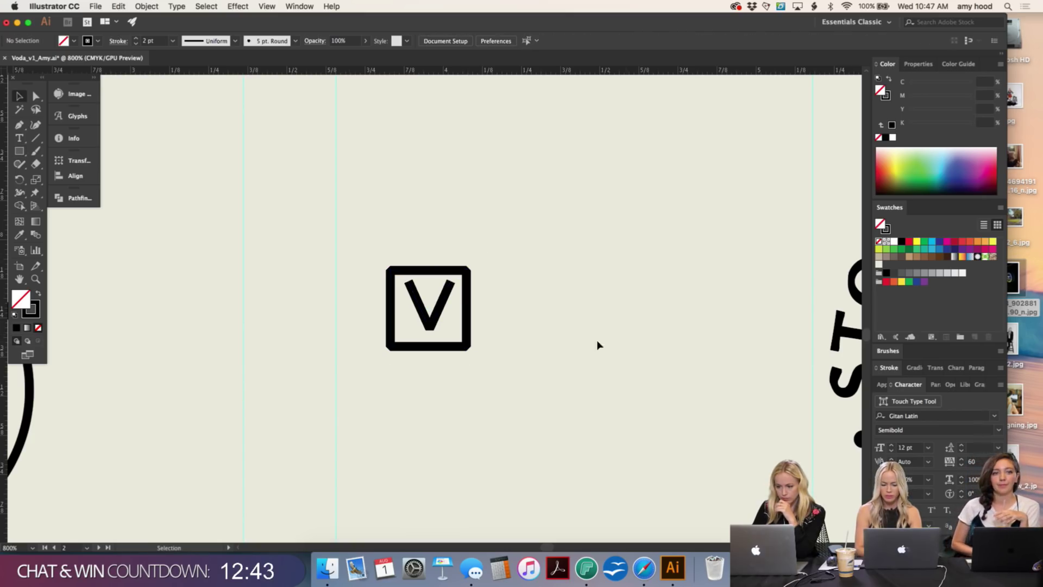
# Step: Give the square around the V sharp corners by setting its stroke to Miter Join
pyautogui.click(467, 298)
pyautogui.click(890, 368)
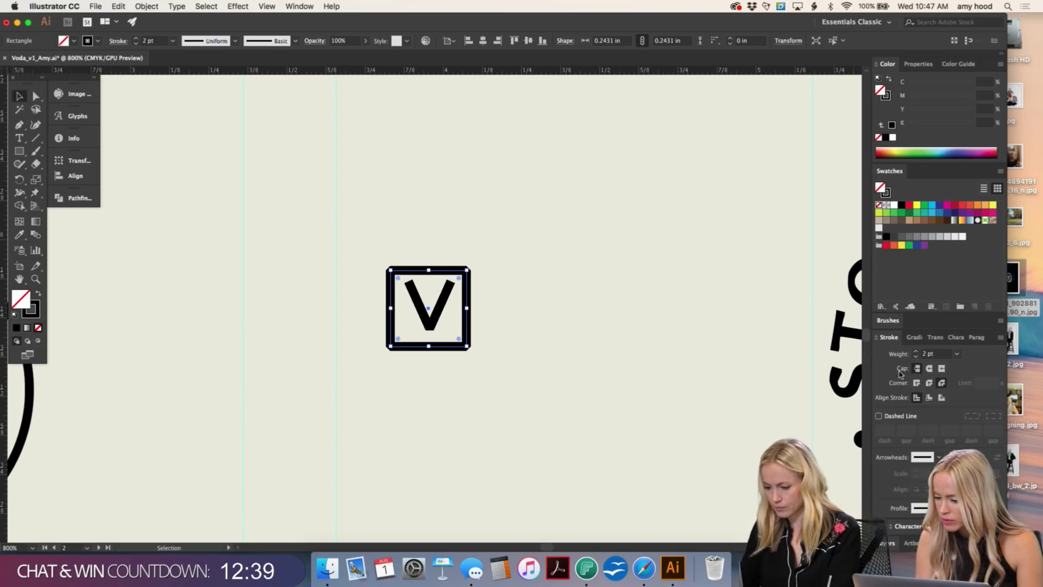
pyautogui.click(918, 384)
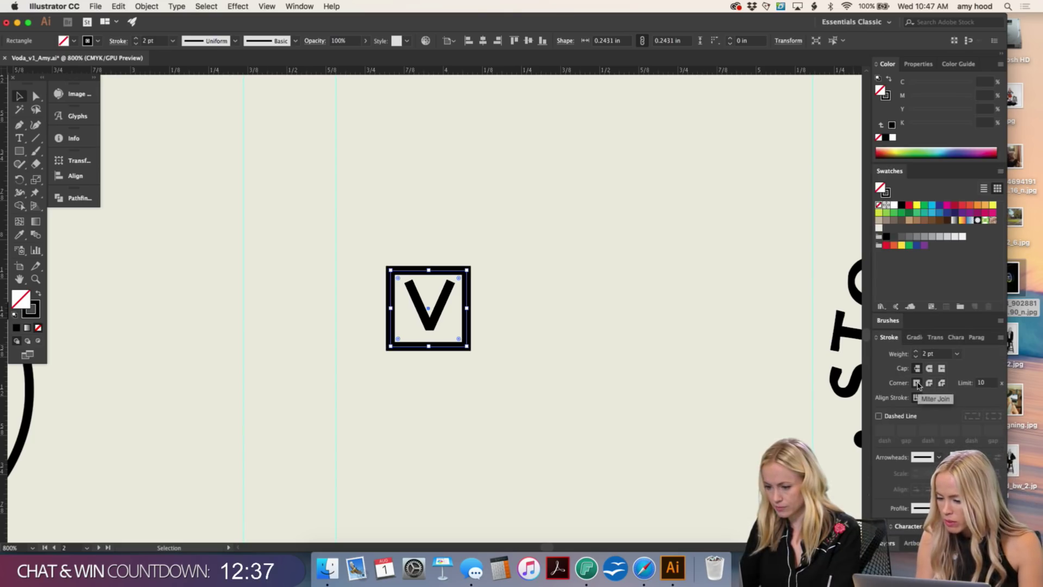
pyautogui.click(606, 263)
# Step: Center the V and its square horizontally on the artboard, and undo the vertical alignment to the artboard
pyautogui.press('super+minus')
pyautogui.moveTo(417, 248); pyautogui.dragTo(465, 405)
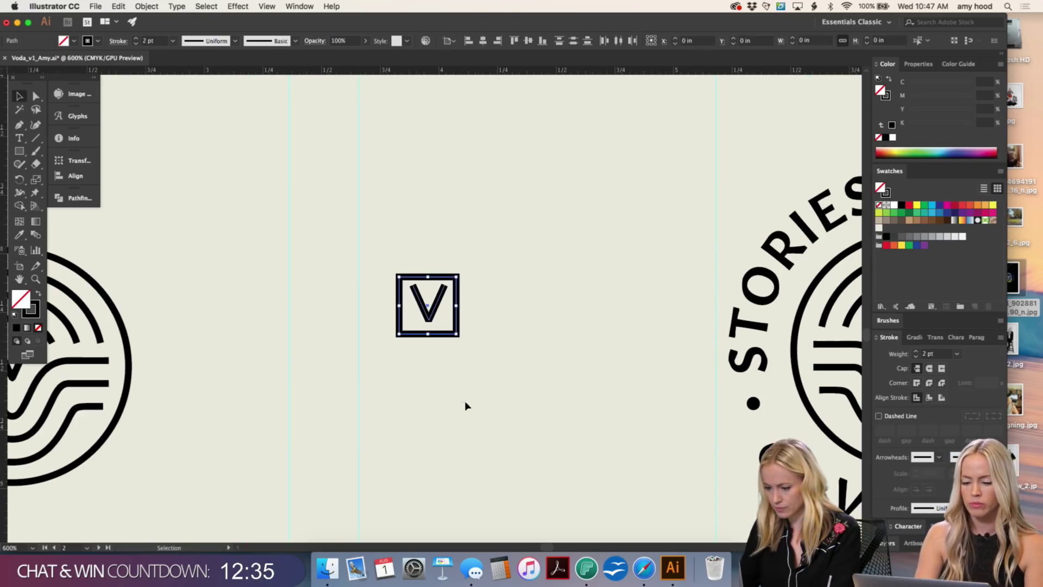
pyautogui.click(483, 40)
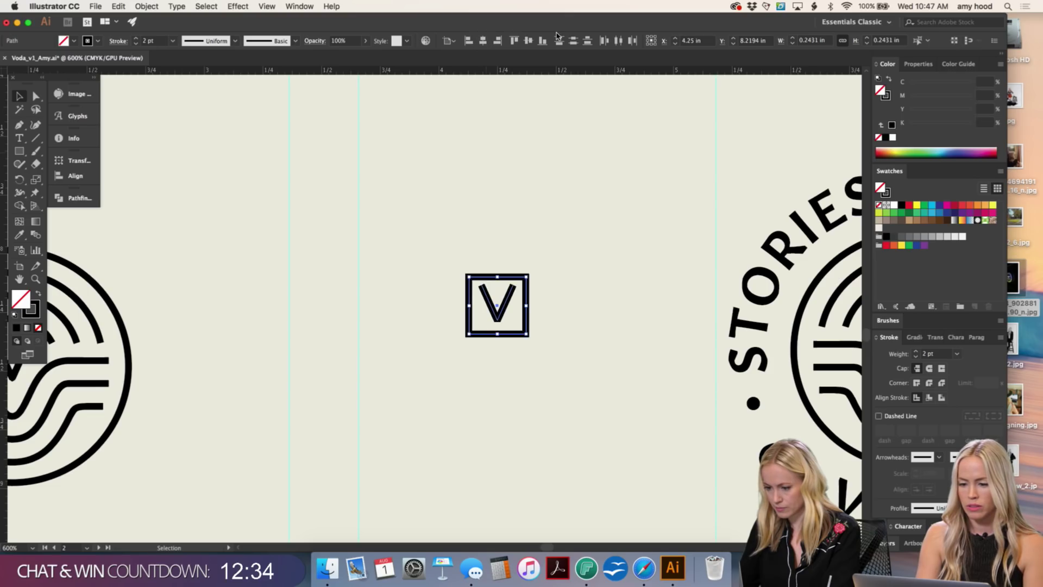
pyautogui.click(528, 42)
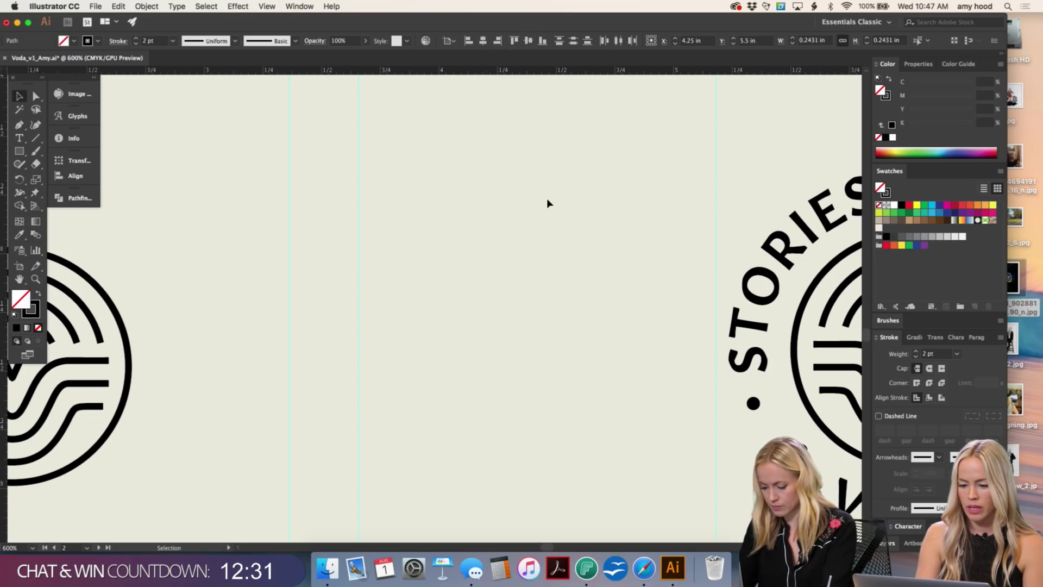
pyautogui.press('super+z')
# Step: Switch alignment to Align to Selection and center the V vertically with its square
pyautogui.press('super+minus')
pyautogui.press('super+minus')
pyautogui.click(448, 41)
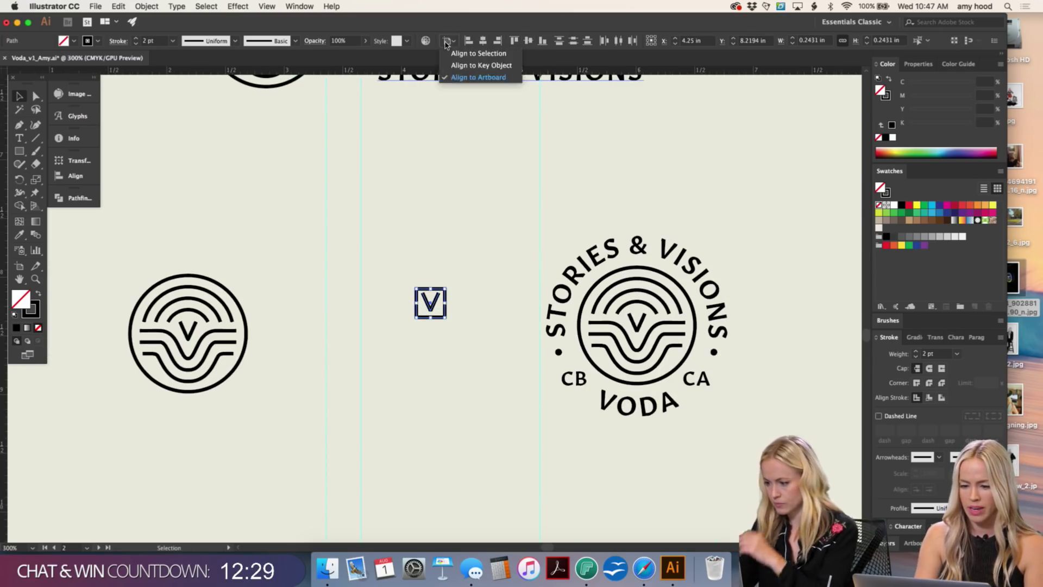
pyautogui.click(461, 50)
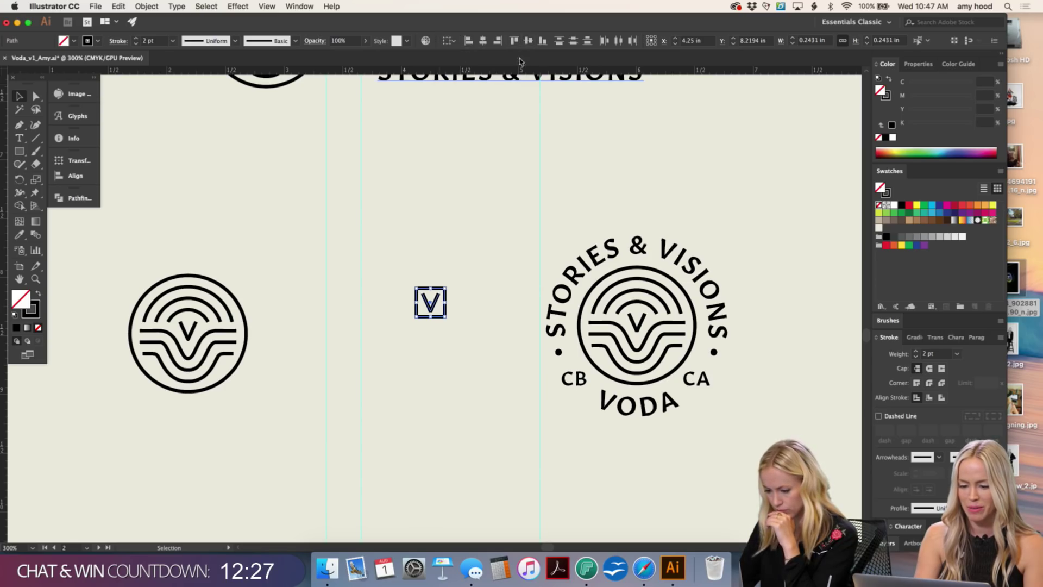
pyautogui.click(482, 202)
# Step: Nudge the boxed V left and down so it sits midway between the circular mark and the badge, level with them
pyautogui.press('super+minus')
pyautogui.press('super+minus')
pyautogui.moveTo(455, 252); pyautogui.dragTo(406, 337)
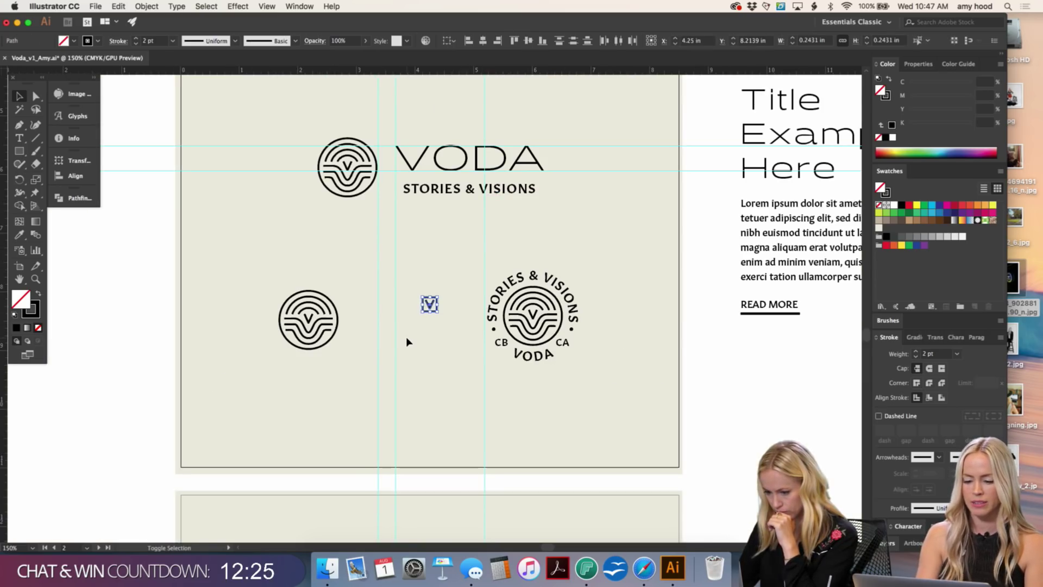
pyautogui.hotkey('shift', 'Left')
pyautogui.hotkey('shift', 'Left')
pyautogui.hotkey('shift', 'Down')
pyautogui.hotkey('shift', 'Down')
pyautogui.click(453, 259)
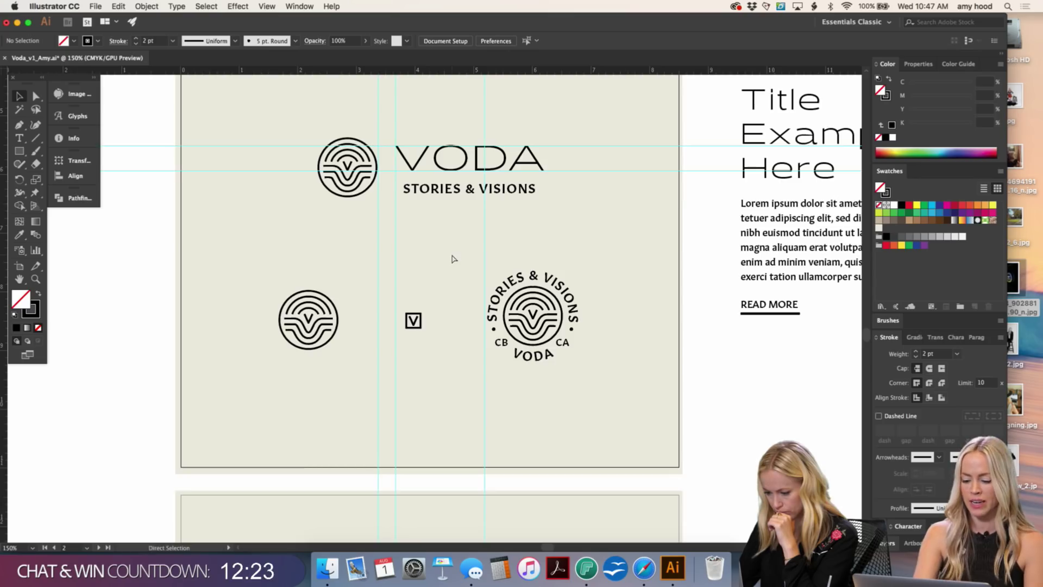
# Step: Add the text label INSTAGRAM AVATAR above the standalone circular mark
pyautogui.press('super+minus')
pyautogui.press('super+minus')
pyautogui.scroll(2, 454, 265)
pyautogui.press('super+plus')
pyautogui.press('super+plus')
pyautogui.press('super+plus')
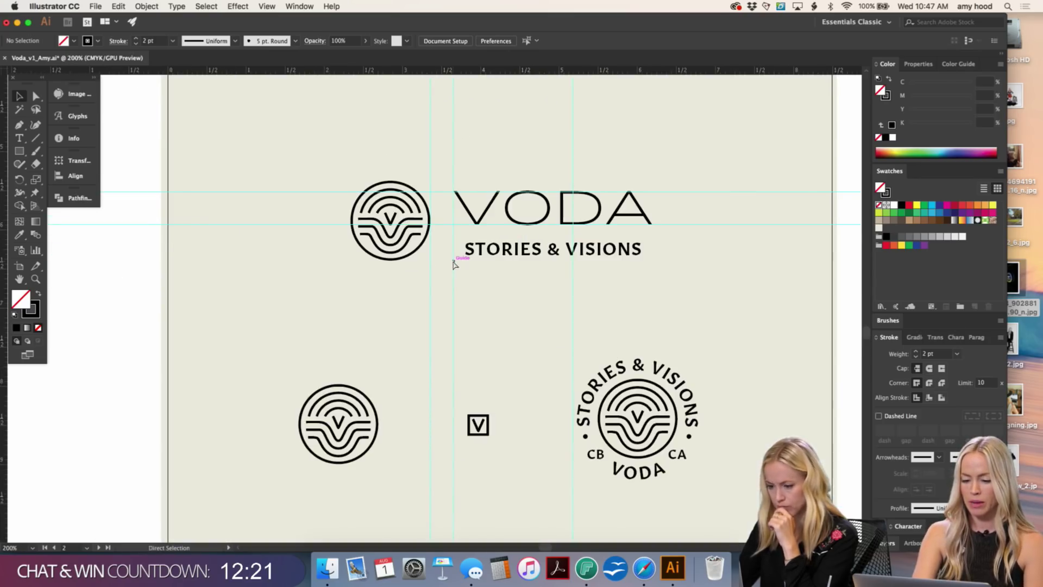
pyautogui.click(17, 140)
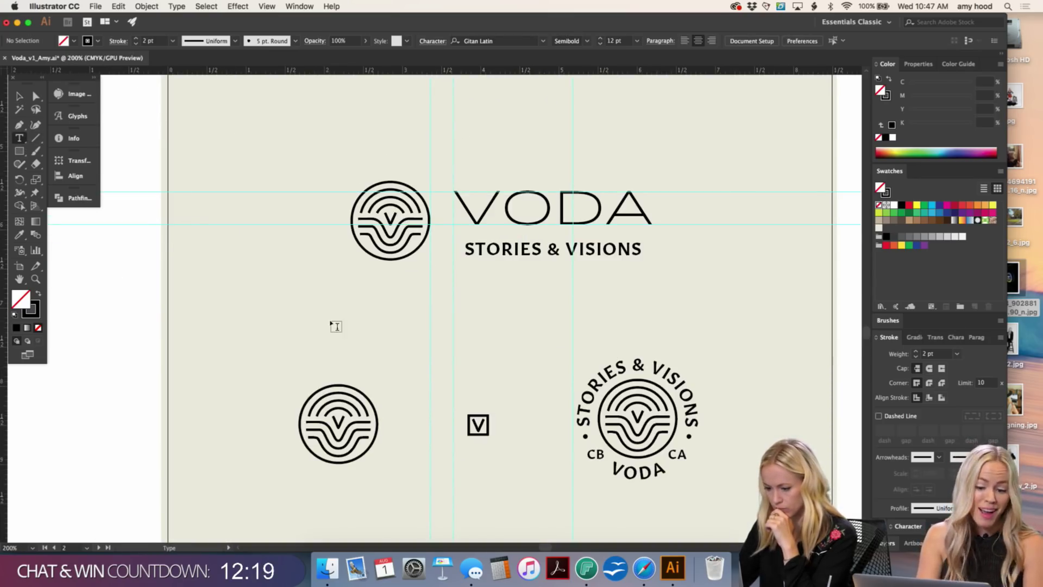
pyautogui.click(334, 350)
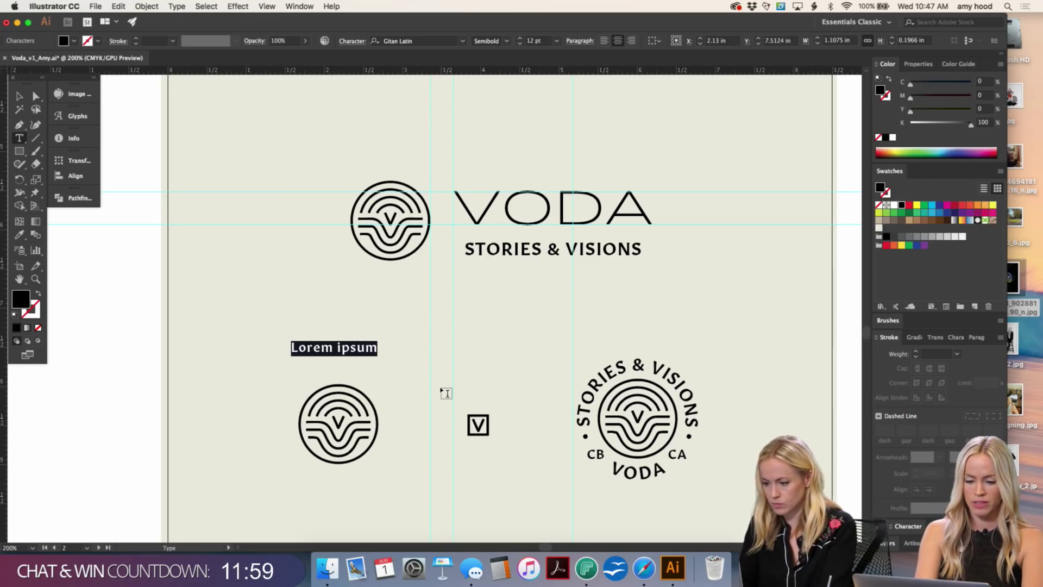
pyautogui.write('INSTA')
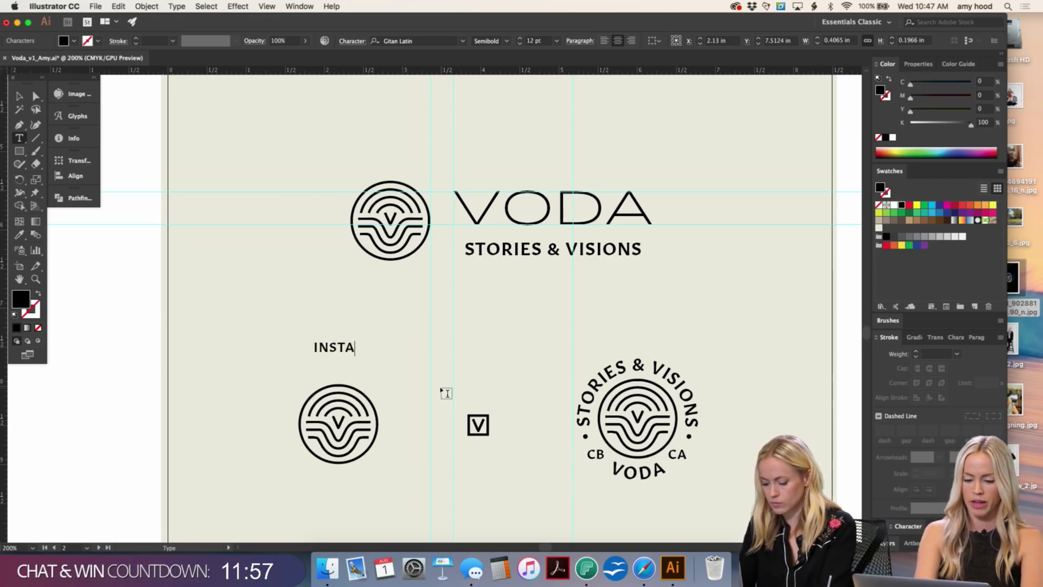
pyautogui.write('GRAM AVATAR')
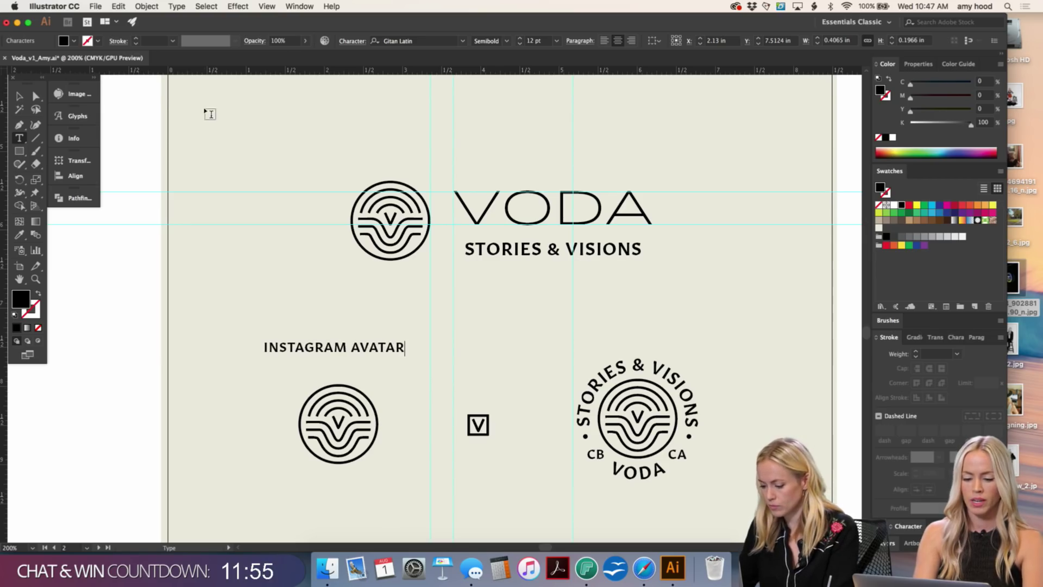
pyautogui.click(19, 96)
# Step: Set the INSTAGRAM AVATAR label in Gotham Medium at 8 pt
pyautogui.click(399, 41)
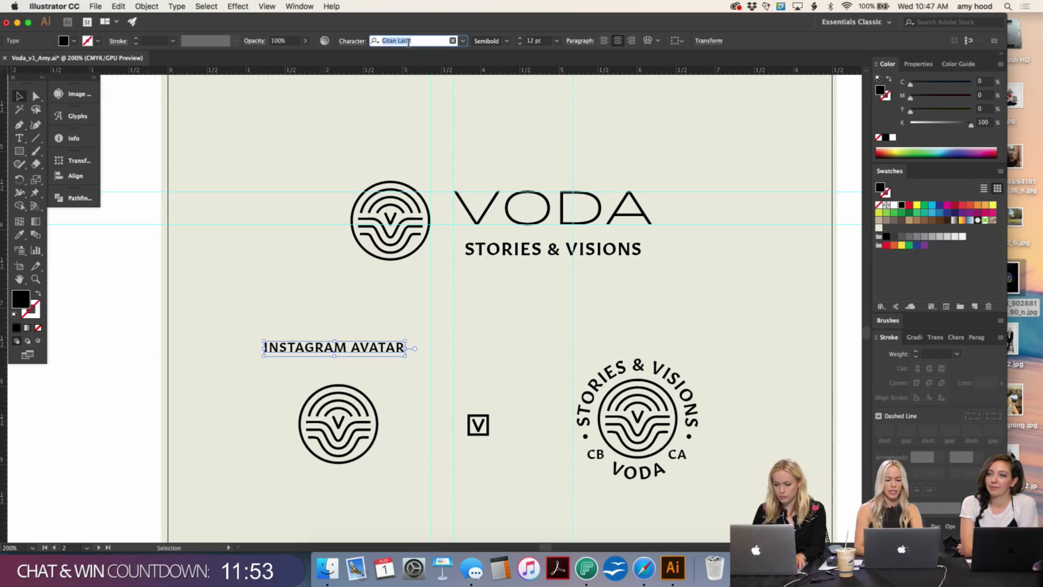
pyautogui.write('GOTHAM')
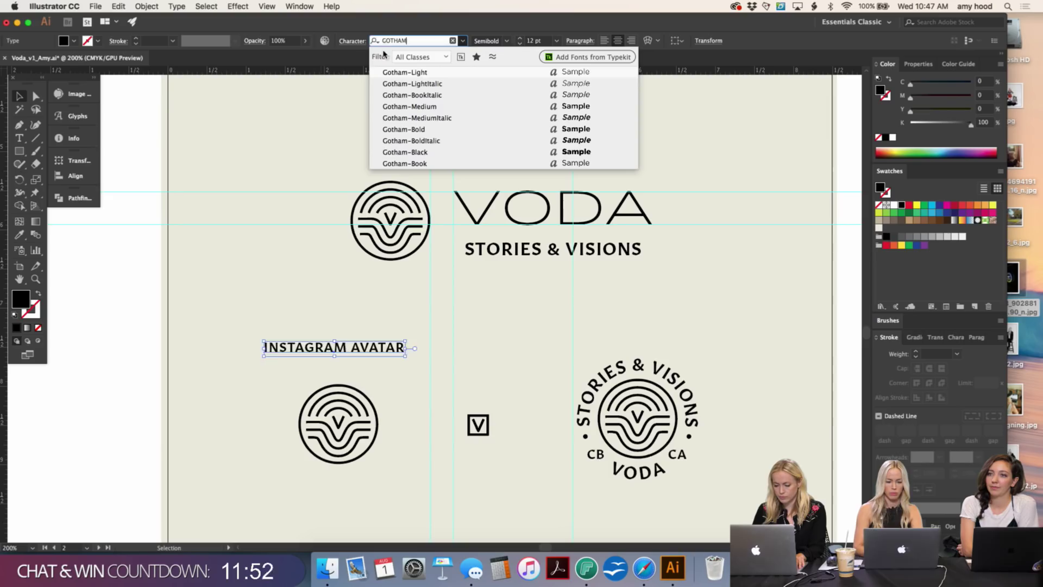
pyautogui.click(437, 107)
pyautogui.click(521, 43)
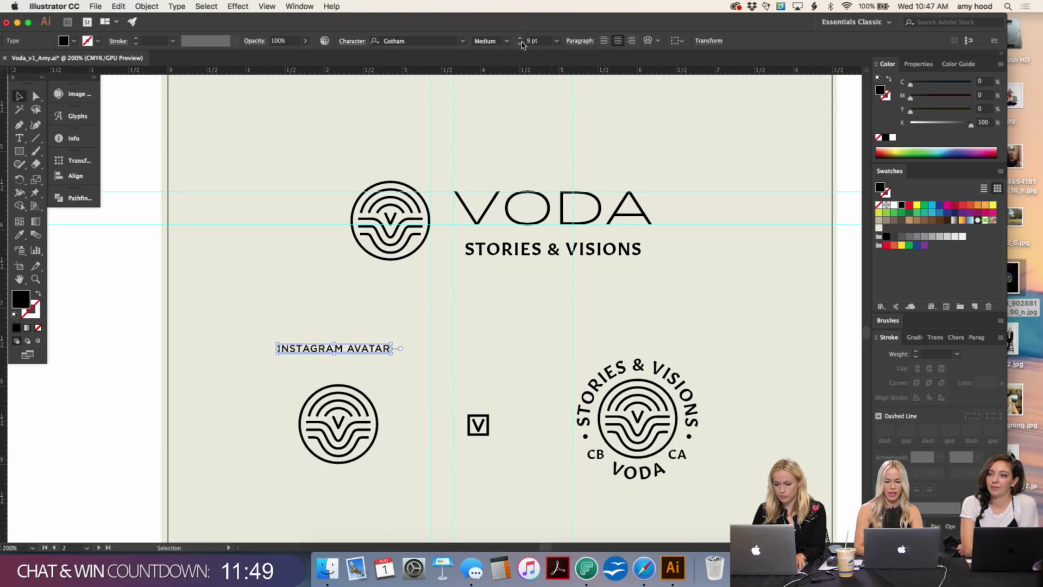
pyautogui.click(520, 44)
pyautogui.click(344, 249)
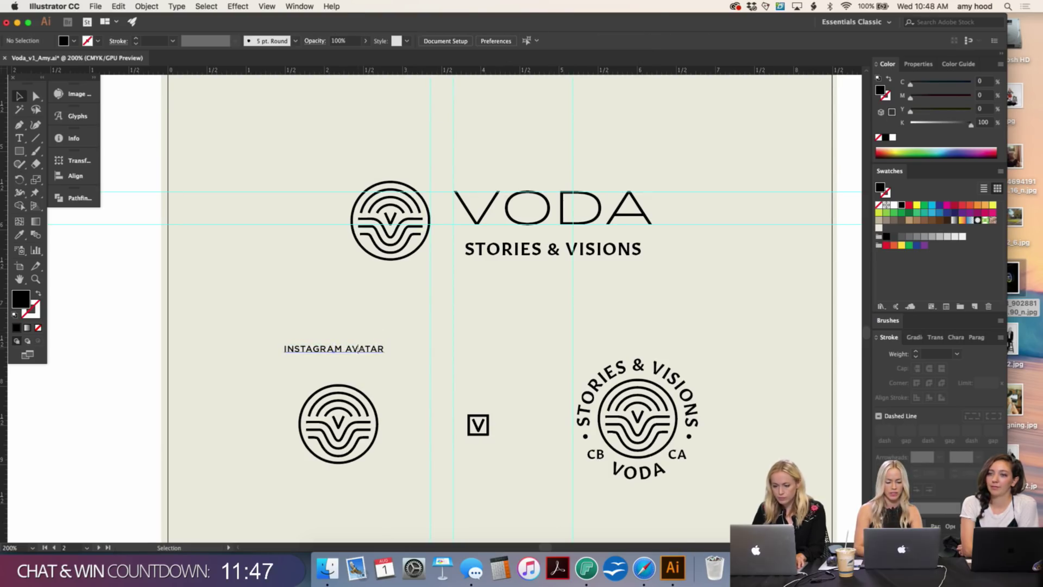
# Step: Shift the avatar label slightly right over the circular mark and change its text to Title Case
pyautogui.moveTo(358, 349); pyautogui.dragTo(362, 350)
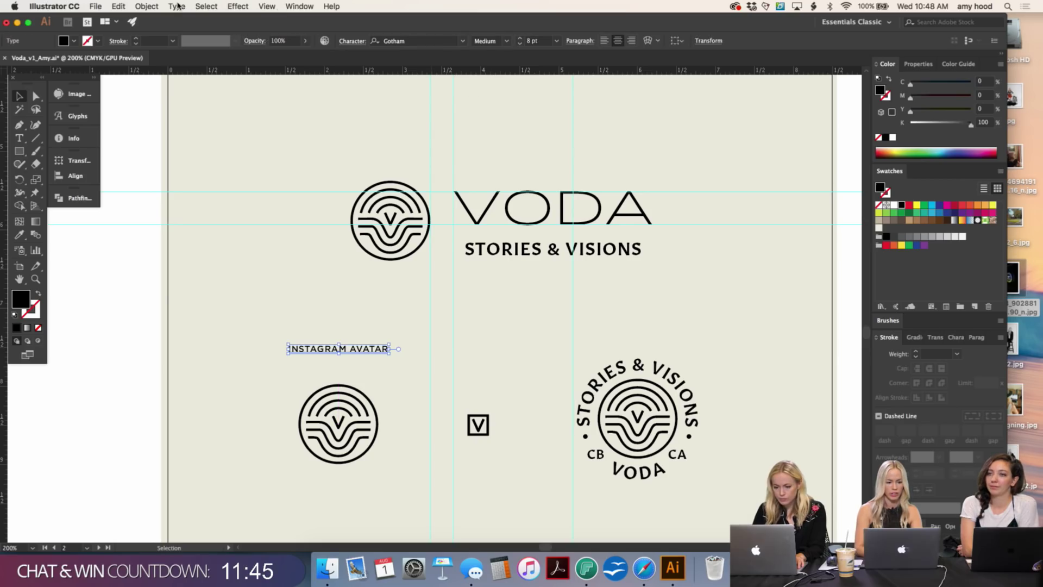
pyautogui.click(178, 6)
pyautogui.moveTo(293, 163)
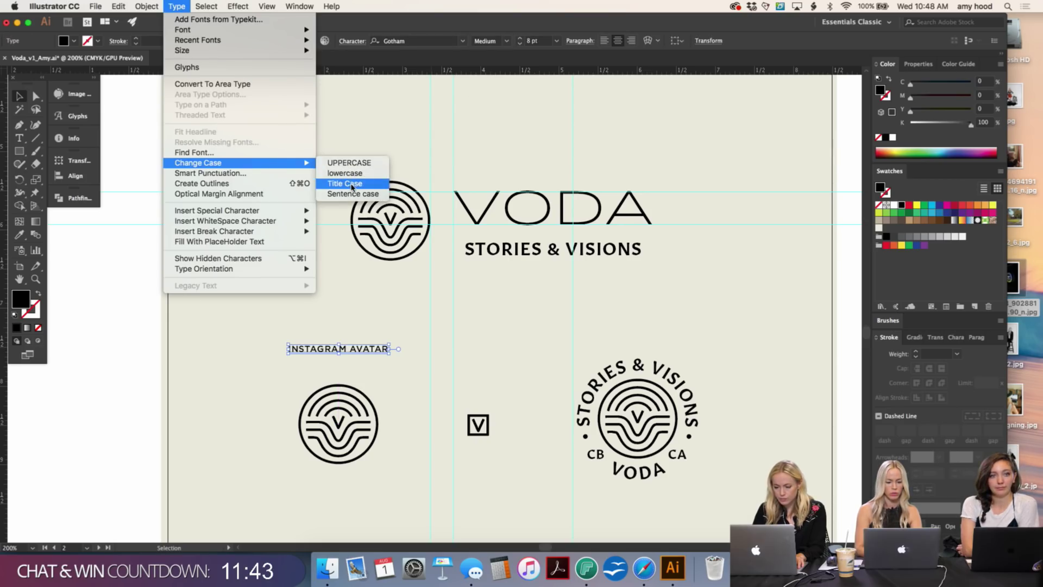
pyautogui.click(347, 184)
pyautogui.click(368, 289)
# Step: Duplicate the Instagram Avatar label above the STORIES & VISIONS badge and change the copy's text to SEAL
pyautogui.press('super+minus')
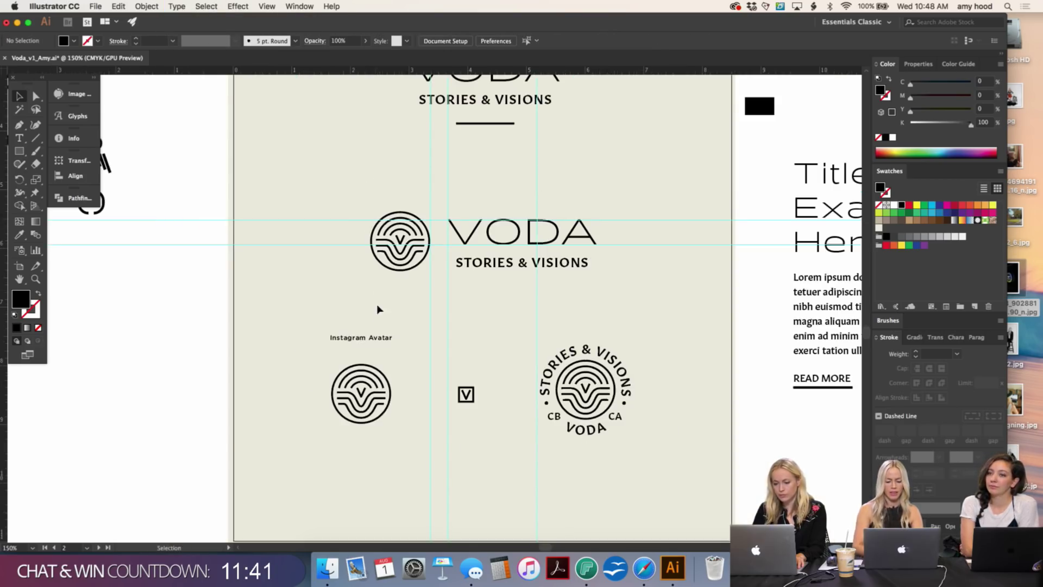
pyautogui.moveTo(372, 344); pyautogui.dragTo(589, 329)
pyautogui.tripleClick(596, 329)
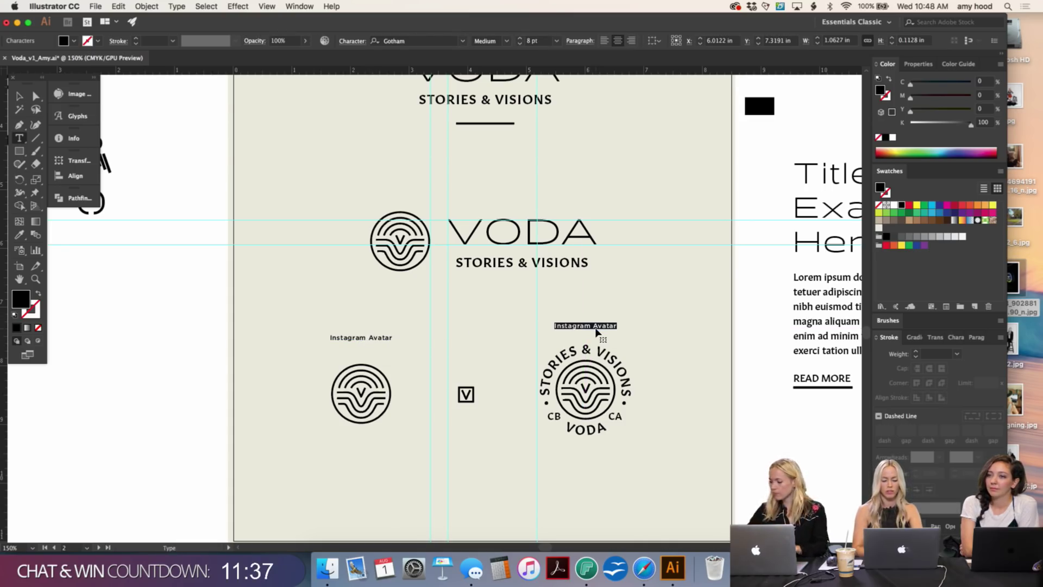
pyautogui.press('BackSpace')
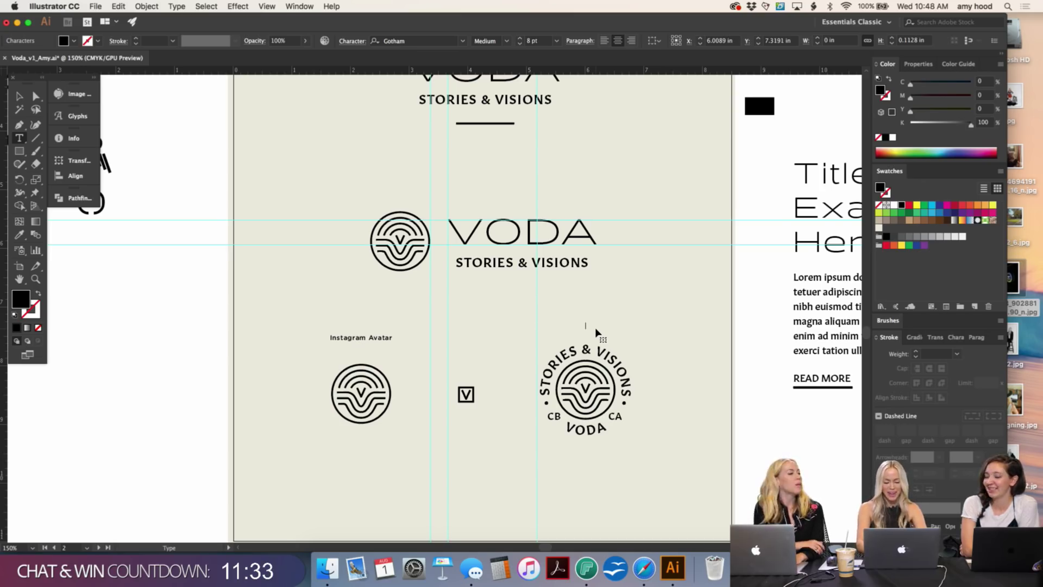
pyautogui.write('SEAL')
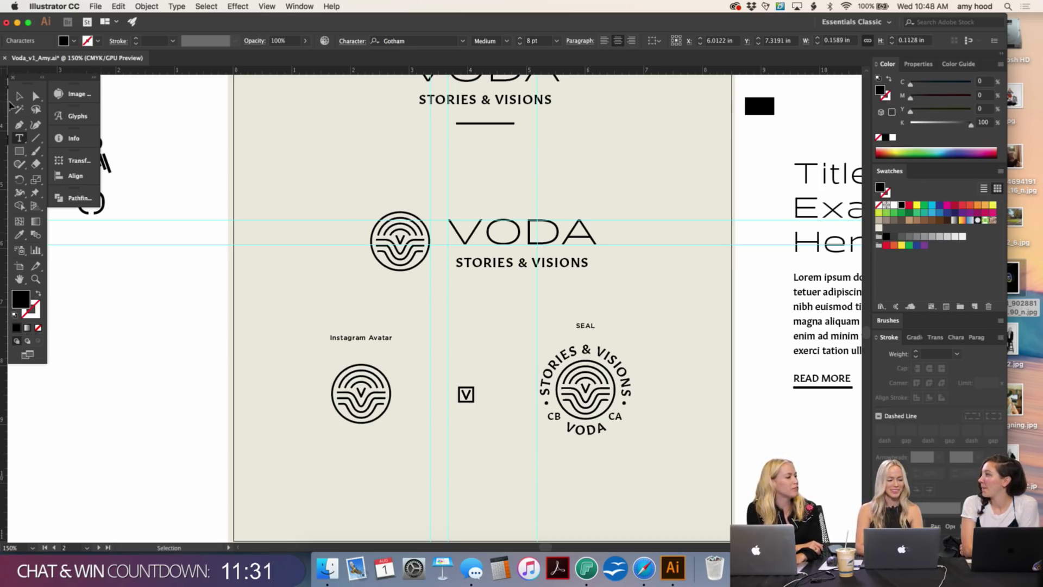
pyautogui.click(19, 96)
pyautogui.click(176, 245)
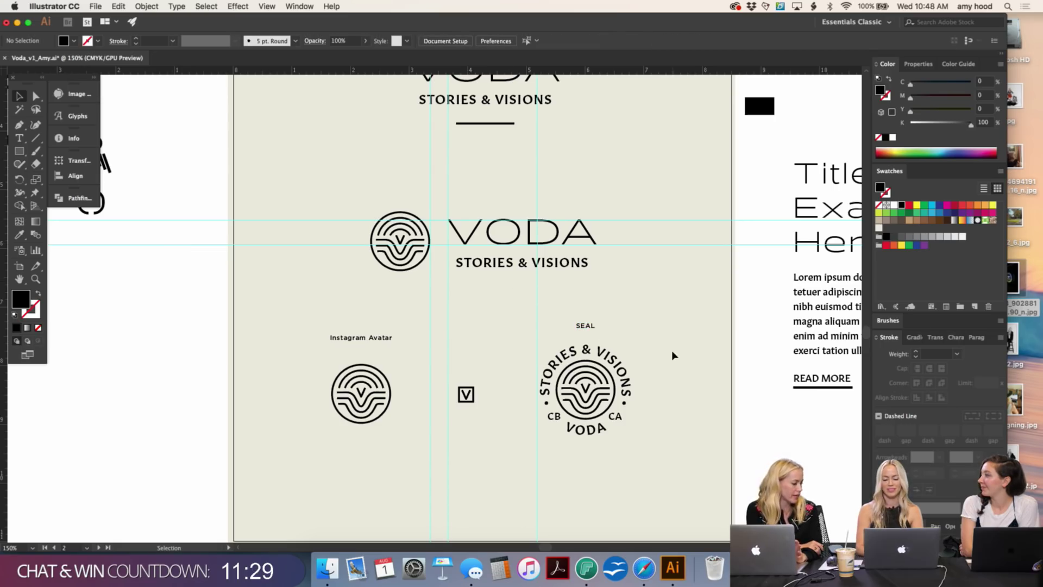
# Step: Move the STORIES & VISIONS badge down to widen the gap below the SEAL label
pyautogui.moveTo(520, 497); pyautogui.dragTo(523, 497)
pyautogui.hotkey('shift', 'Down')
pyautogui.hotkey('shift', 'Down')
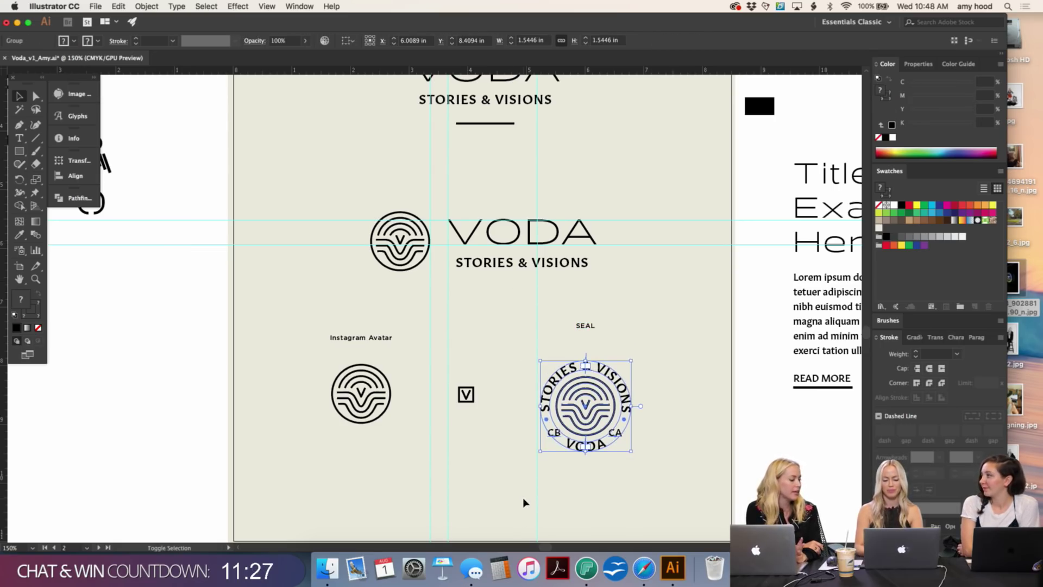
pyautogui.click(637, 354)
# Step: Duplicate the SEAL label above the boxed V icon and change the copy's text to Favicon
pyautogui.moveTo(592, 322); pyautogui.dragTo(477, 324)
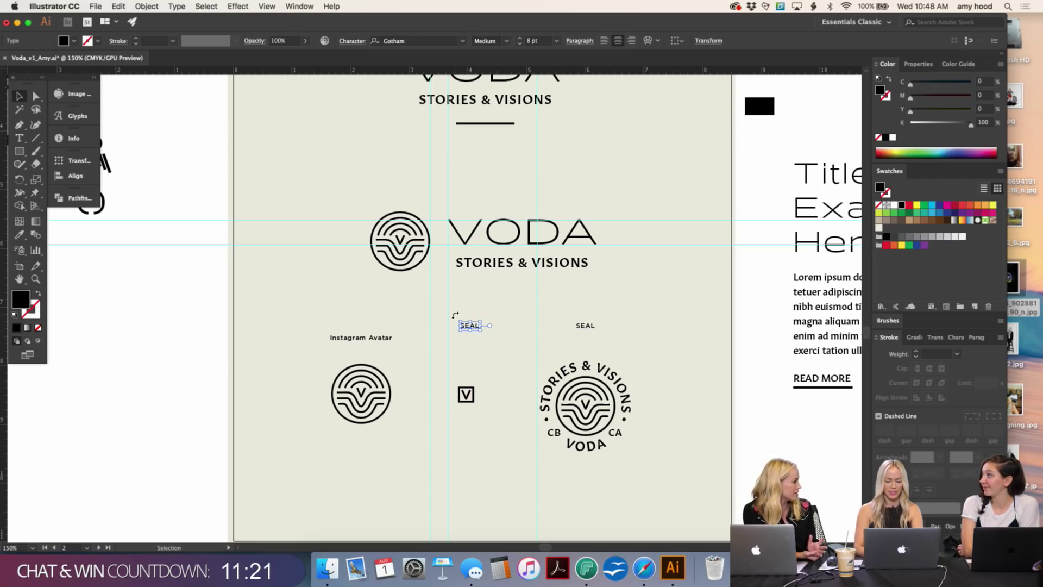
pyautogui.click(19, 138)
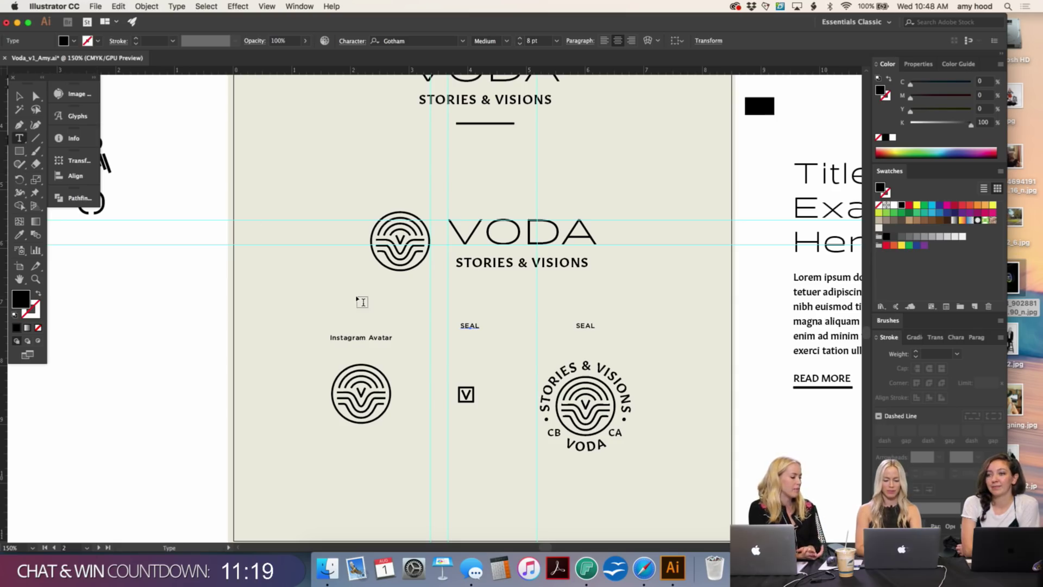
pyautogui.doubleClick(471, 325)
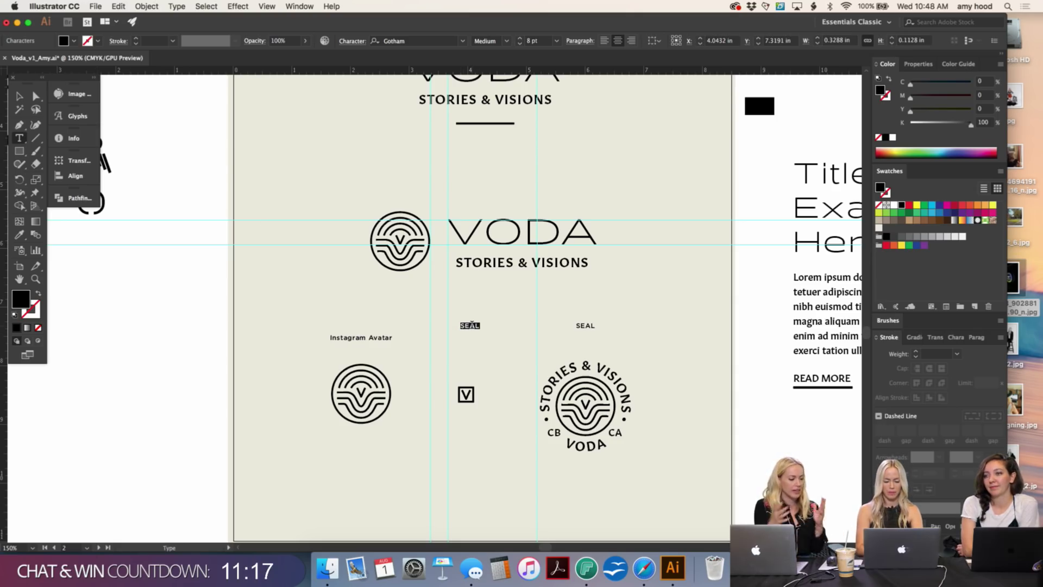
pyautogui.write('FAVICON')
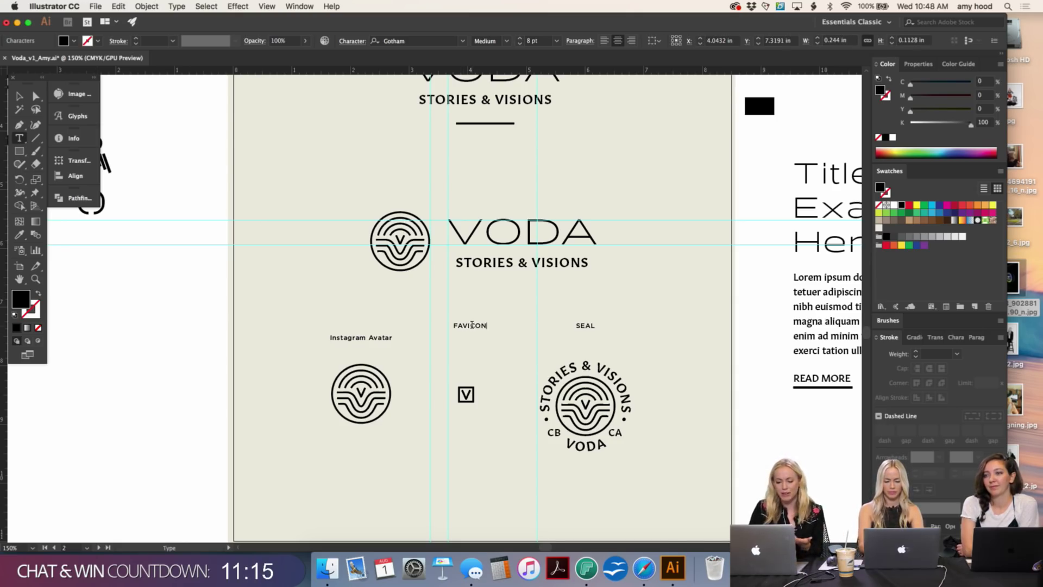
pyautogui.press('BackSpace')
pyautogui.press('BackSpace')
pyautogui.press('BackSpace')
pyautogui.write('AVICON')
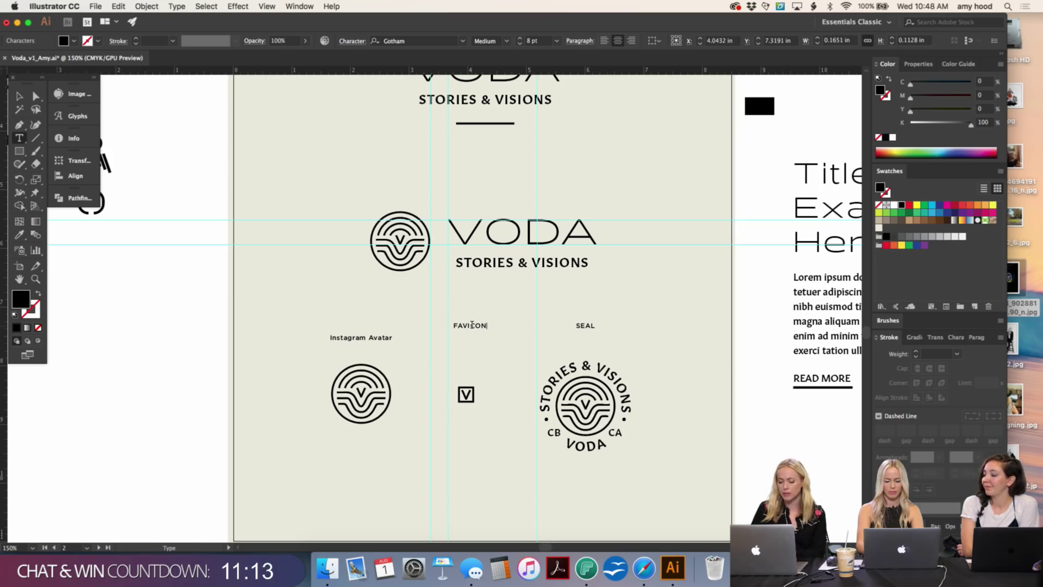
pyautogui.press('BackSpace')
pyautogui.press('BackSpace')
pyautogui.press('BackSpace')
pyautogui.press('BackSpace')
pyautogui.write('avicon')
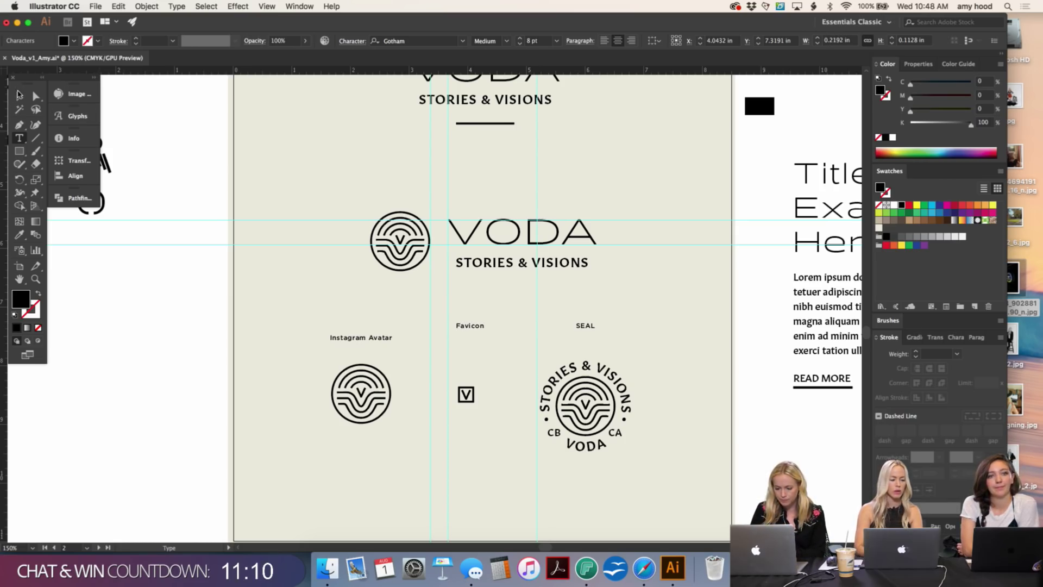
# Step: Nudge the Favicon label down to the level of the Instagram Avatar label
pyautogui.click(19, 95)
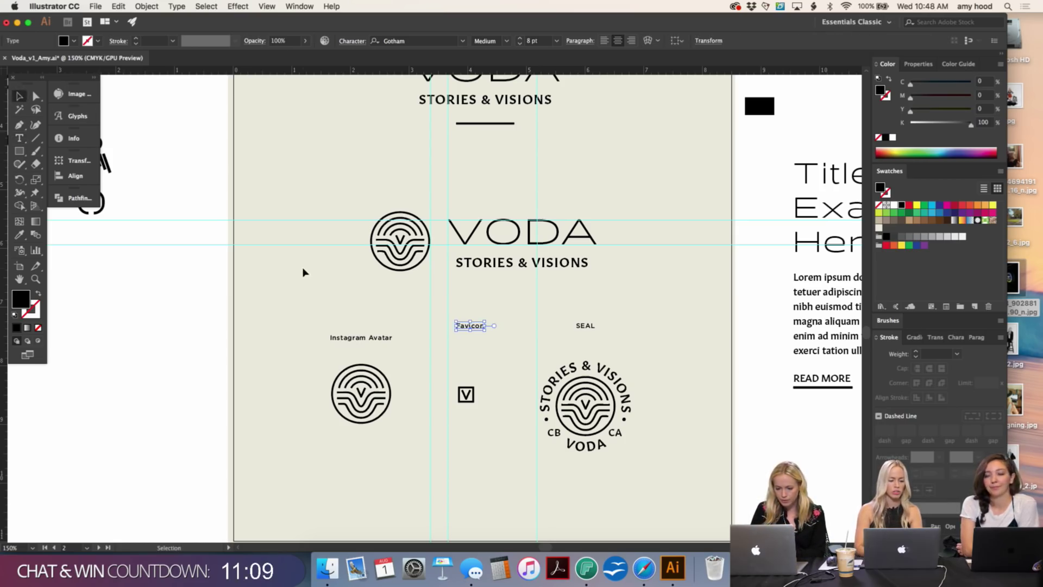
pyautogui.hotkey('shift', 'Down')
pyautogui.press('Down')
pyautogui.press('Down')
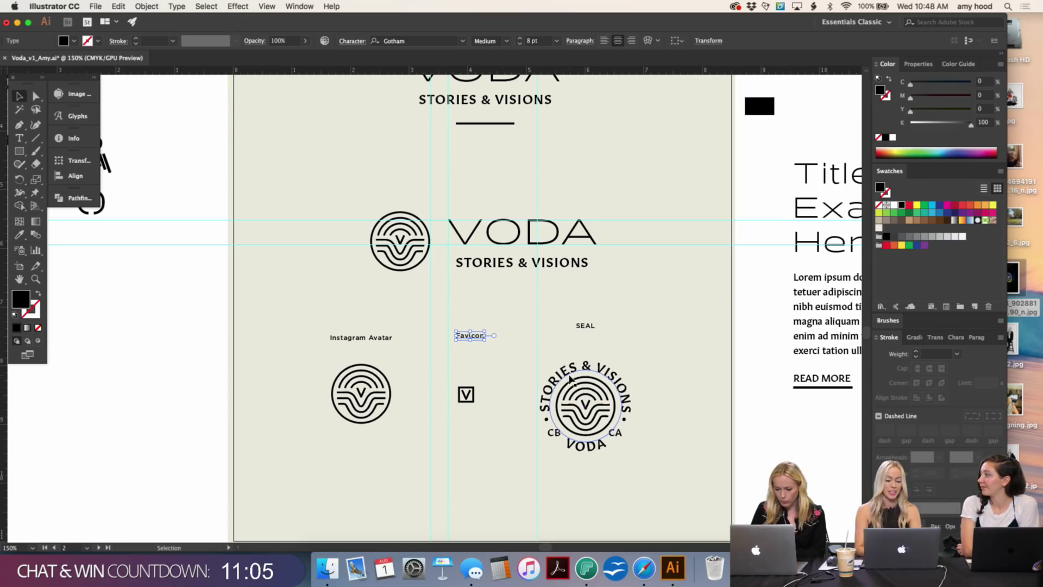
pyautogui.click(626, 344)
# Step: Change the SEAL label to Title Case and shift the label and the badge beneath it slightly down
pyautogui.click(587, 326)
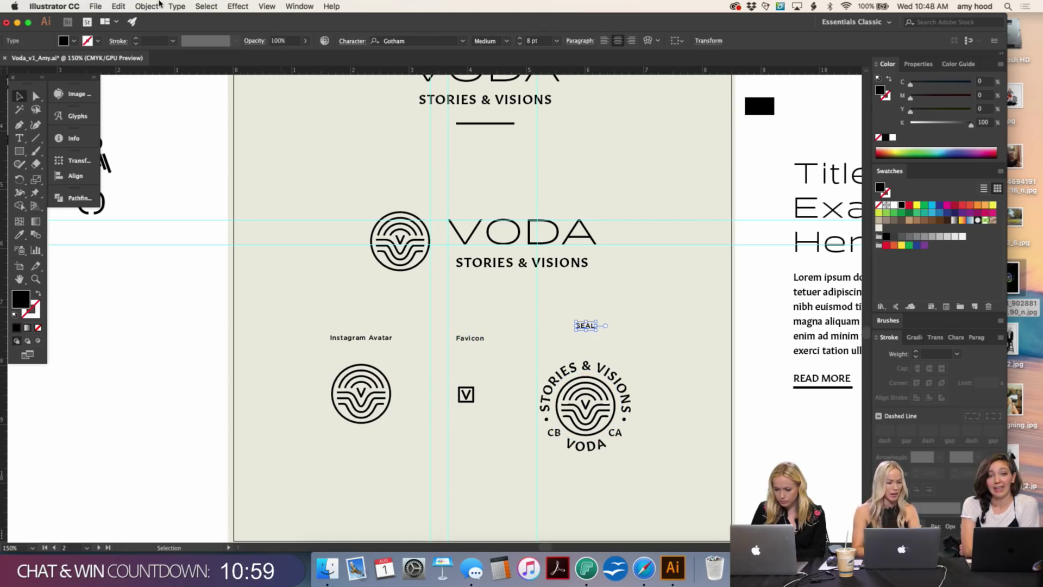
pyautogui.click(176, 6)
pyautogui.moveTo(319, 166)
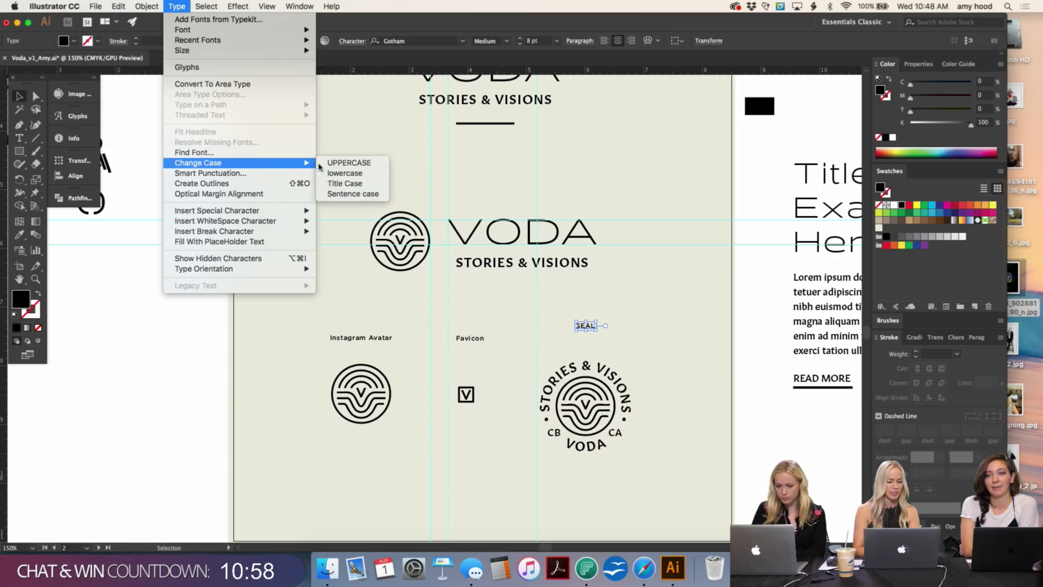
pyautogui.click(344, 183)
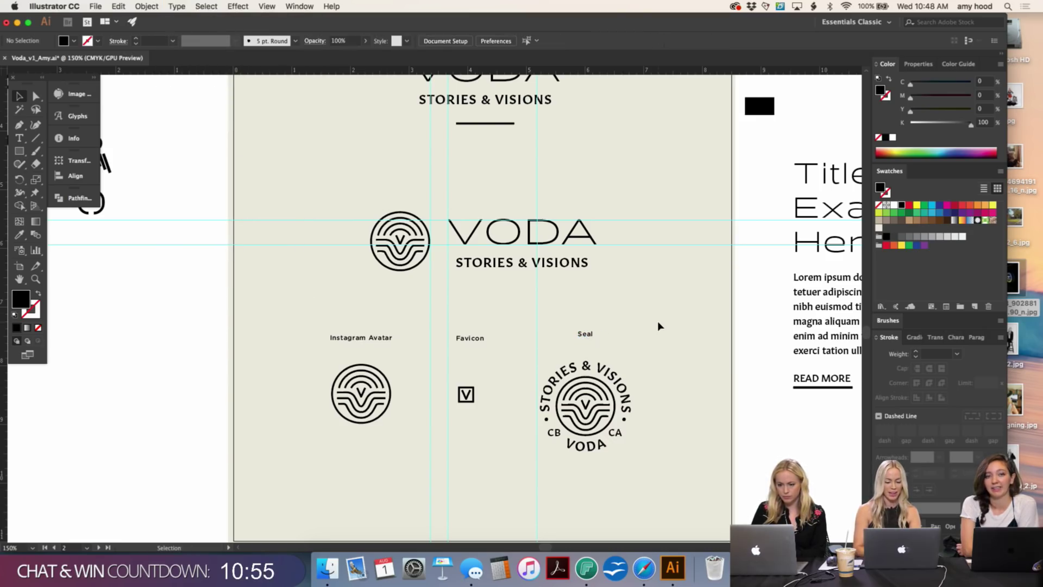
pyautogui.moveTo(652, 363); pyautogui.dragTo(496, 538)
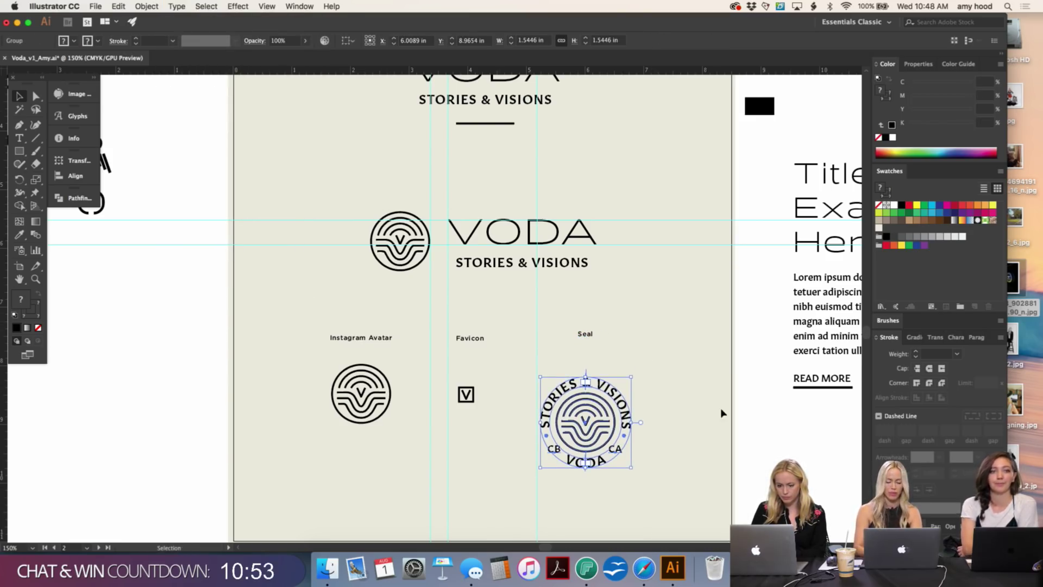
pyautogui.click(633, 356)
# Step: Duplicate the Seal label into the space above the horizontal VODA logo
pyautogui.press('super+minus')
pyautogui.scroll(2, 633, 356)
pyautogui.hscroll(-1, 633, 356)
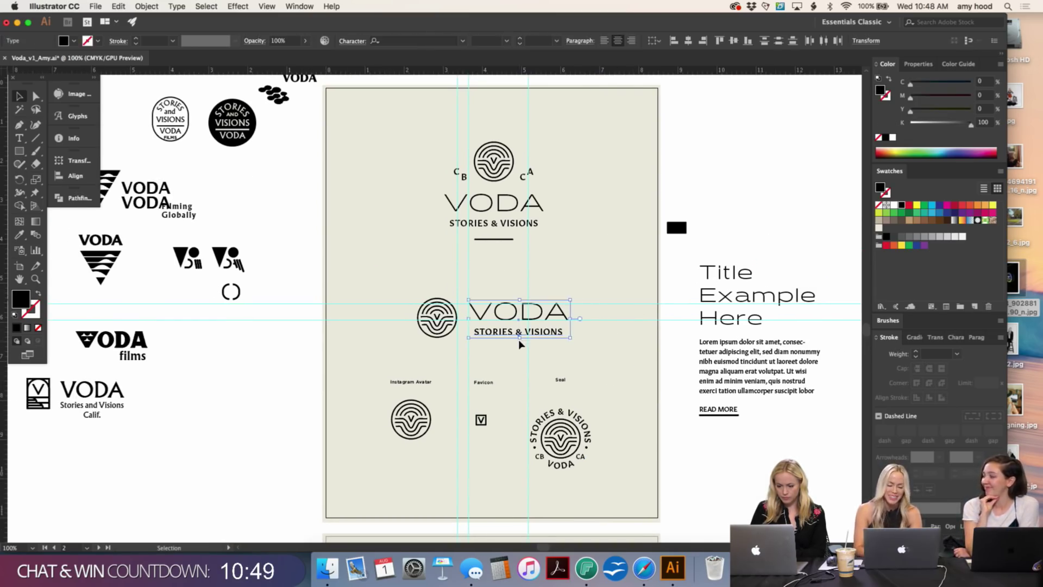
pyautogui.hscroll(-1, 655, 246)
pyautogui.hscroll(-1, 655, 247)
pyautogui.scroll(-1, 655, 247)
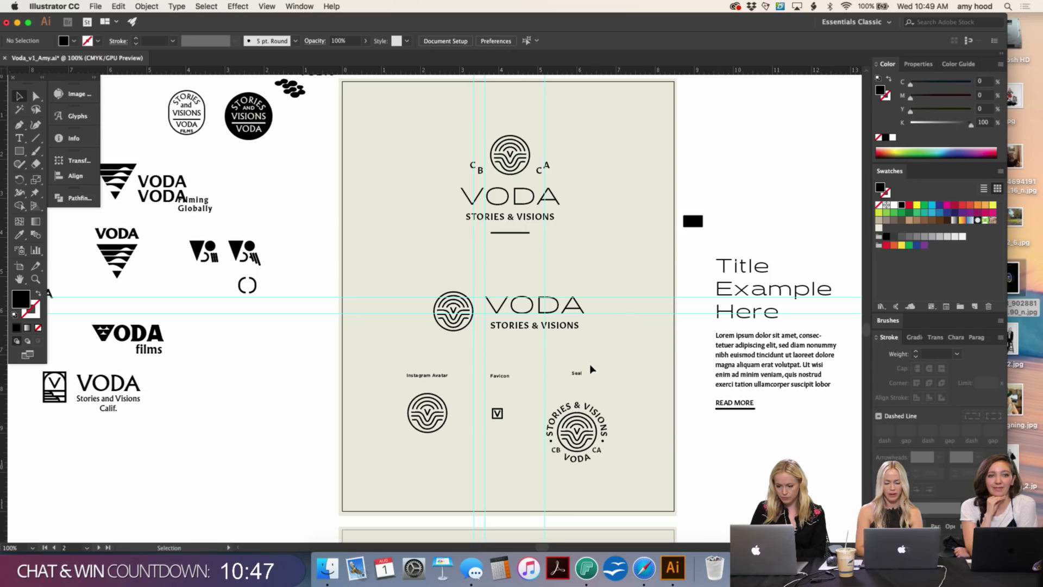
pyautogui.moveTo(580, 374); pyautogui.dragTo(511, 280)
pyautogui.press('super+equal')
pyautogui.press('super+equal')
pyautogui.press('super+equal')
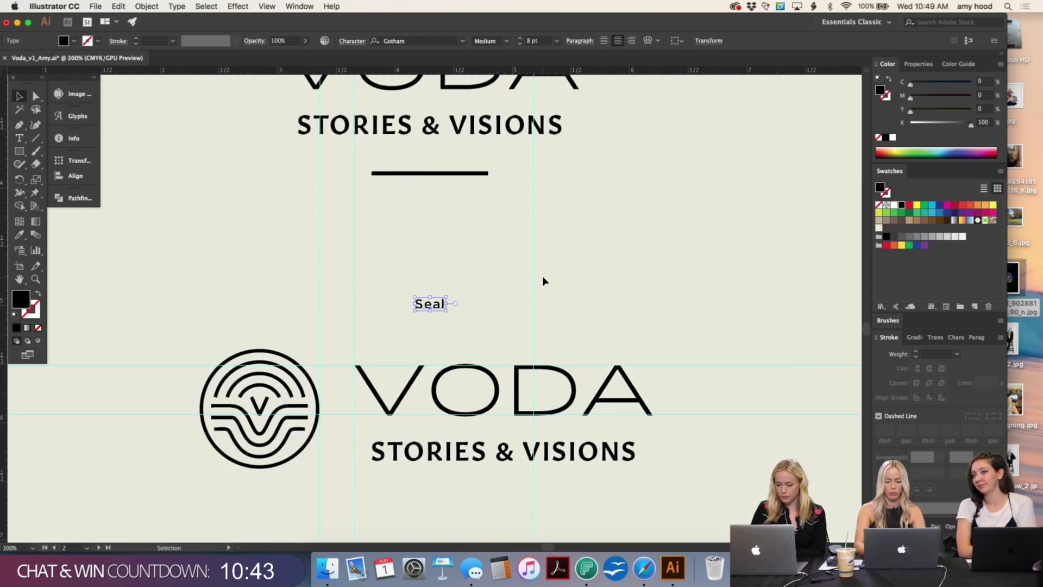
# Step: Change the text of the label above the horizontal logo to Horizontal (for web)
pyautogui.click(544, 278)
pyautogui.doubleClick(432, 303)
pyautogui.doubleClick(435, 307)
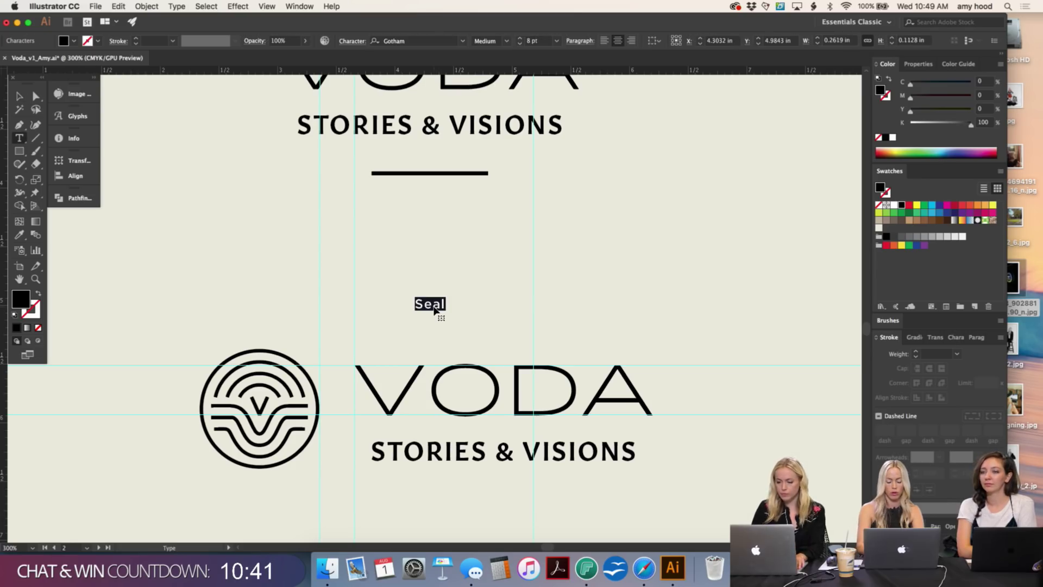
pyautogui.write('H')
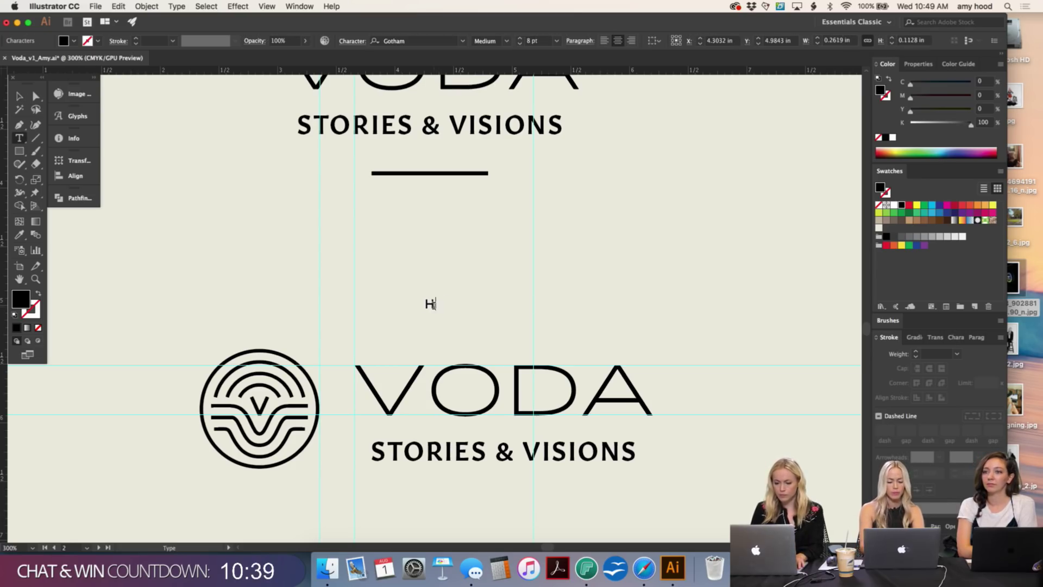
pyautogui.write('orizontal (for web)')
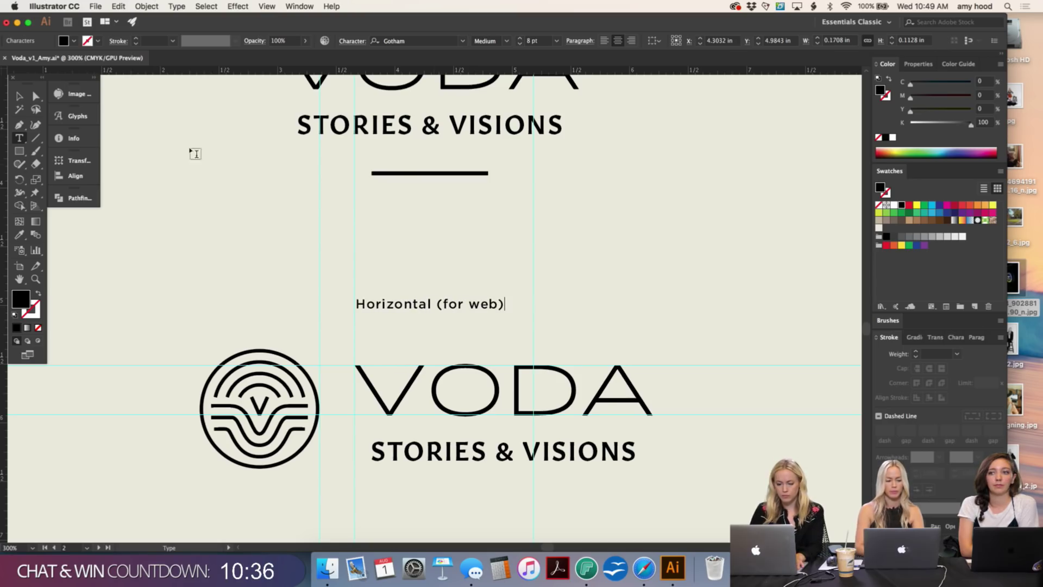
pyautogui.click(19, 96)
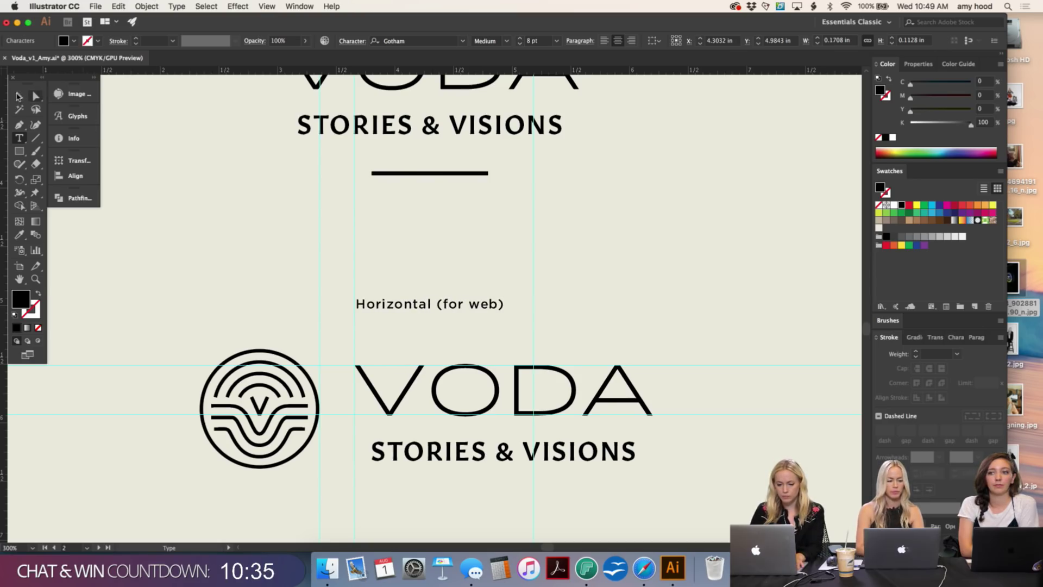
pyautogui.click(265, 301)
# Step: Duplicate the Horizontal (for web) label above the circular mark of the stacked VODA logo
pyautogui.press('super+1')
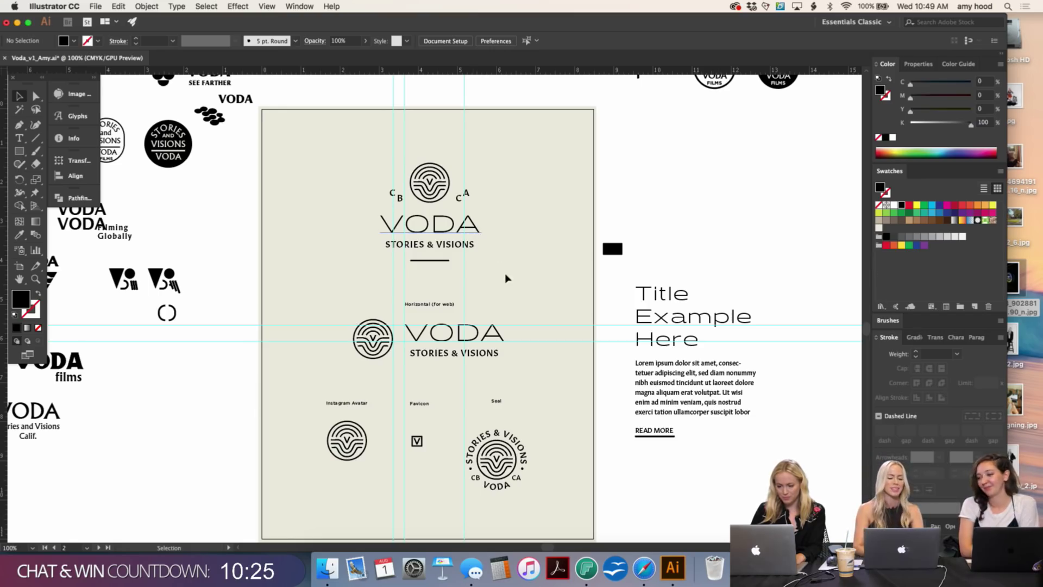
pyautogui.moveTo(443, 305); pyautogui.dragTo(434, 148)
pyautogui.click(461, 158)
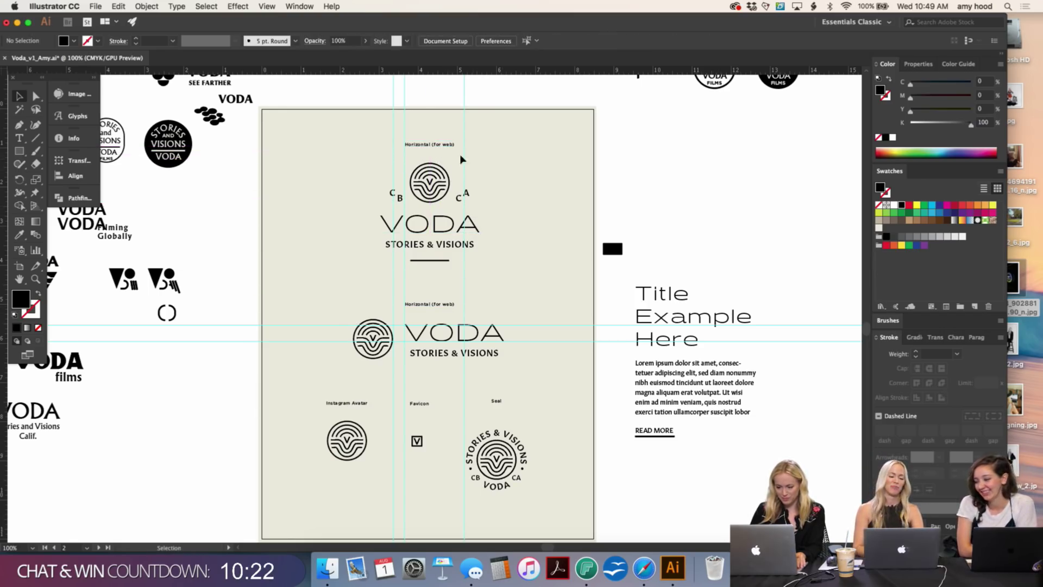
# Step: Replace the text of the label above the stacked logo with Stacked Logo
pyautogui.doubleClick(430, 145)
pyautogui.press('super+a')
pyautogui.press('BackSpace')
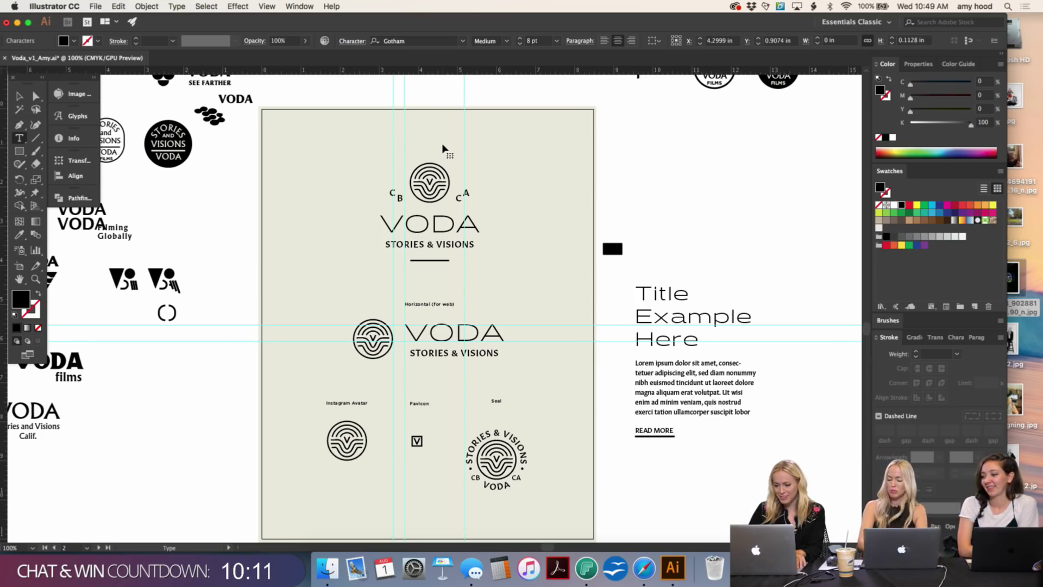
pyautogui.press('super+equal')
pyautogui.press('super+equal')
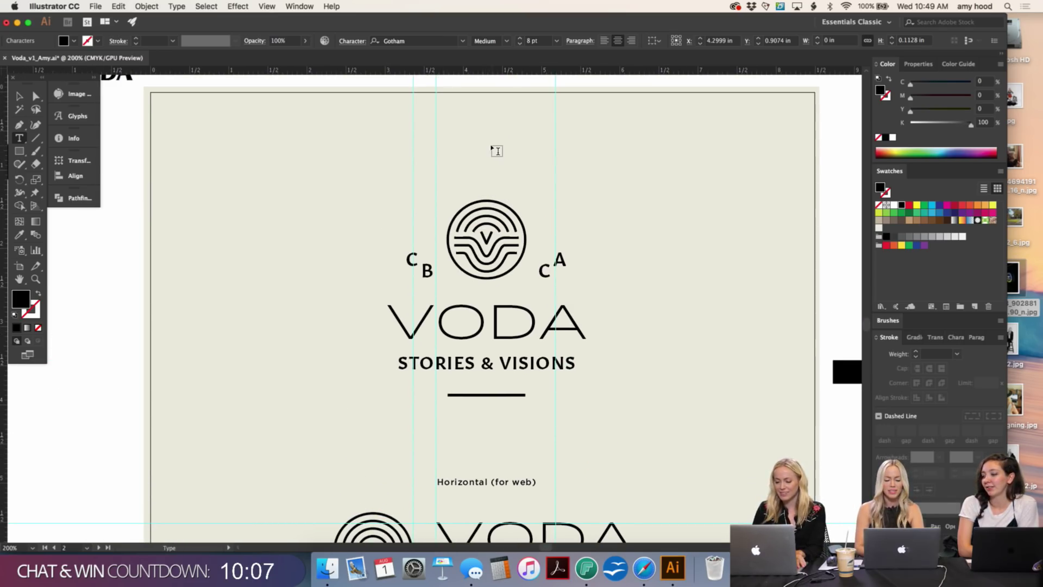
pyautogui.click(20, 97)
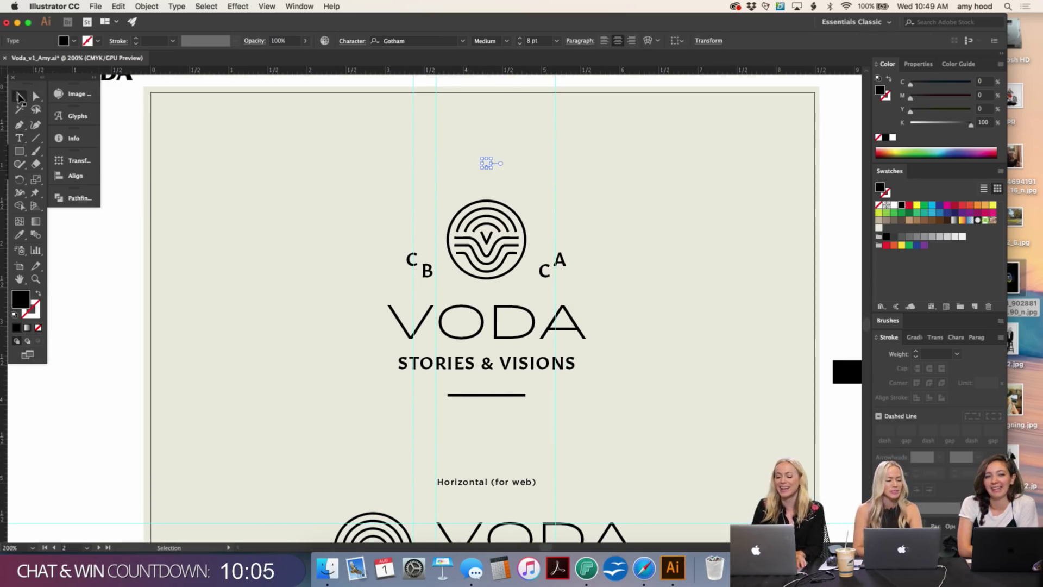
pyautogui.click(19, 137)
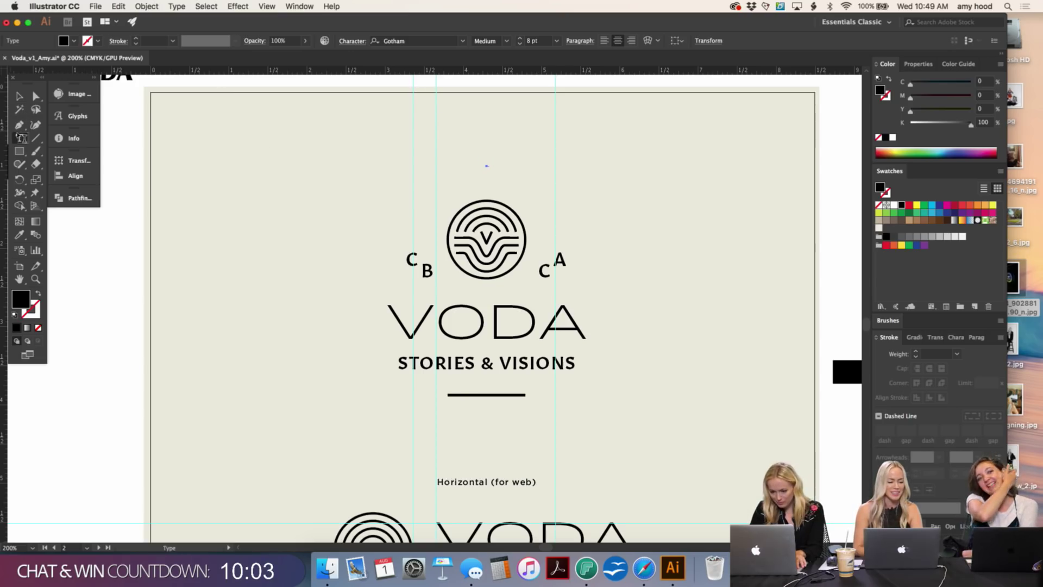
pyautogui.click(486, 164)
pyautogui.write('s')
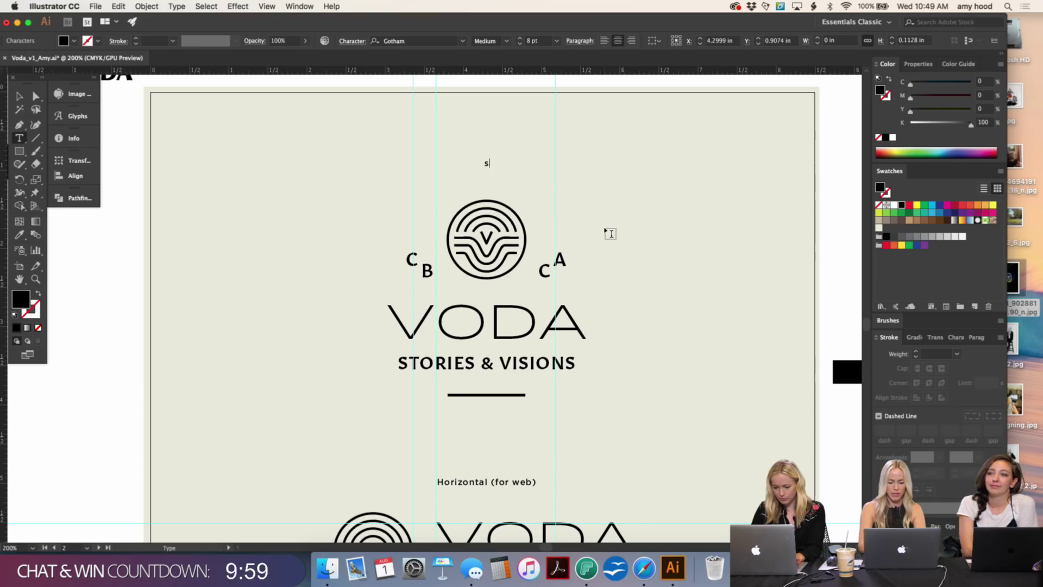
pyautogui.write('tacked Logo')
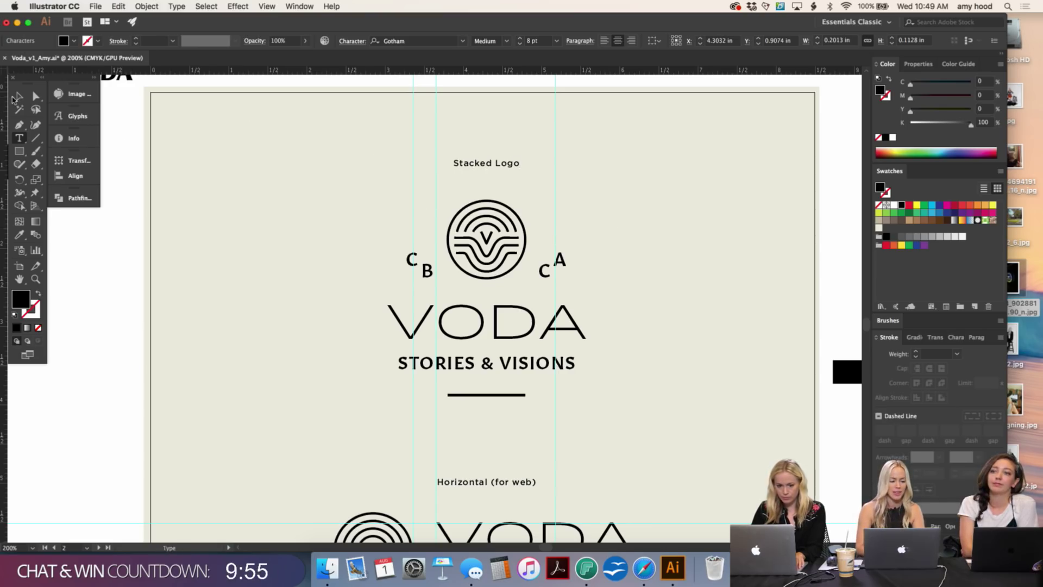
pyautogui.click(18, 97)
pyautogui.press('super+shift+a')
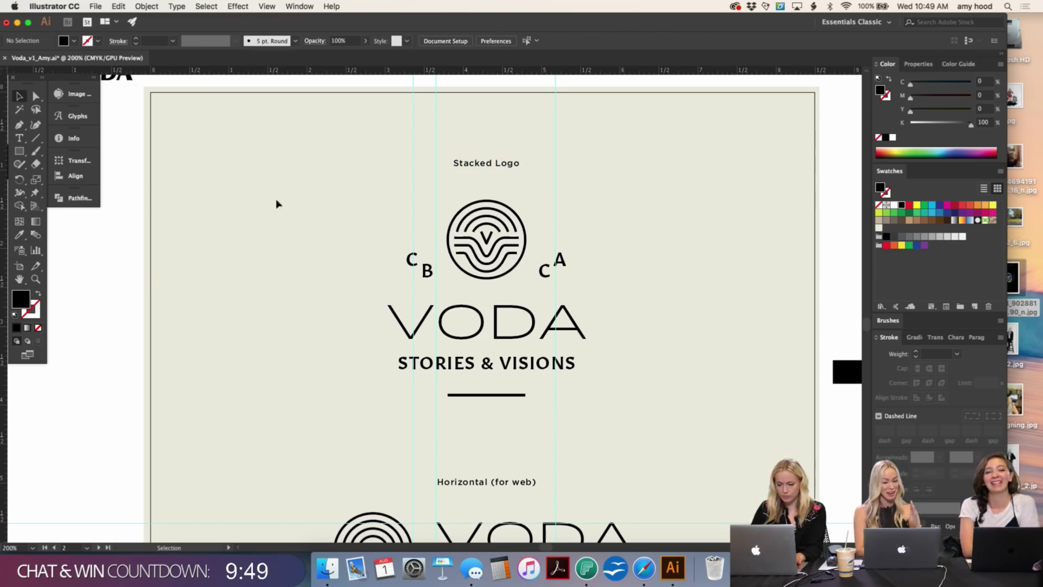
# Step: Review the labelled logo sheet and examine the triangular VODA logos on the artboard below it
pyautogui.press('super+1')
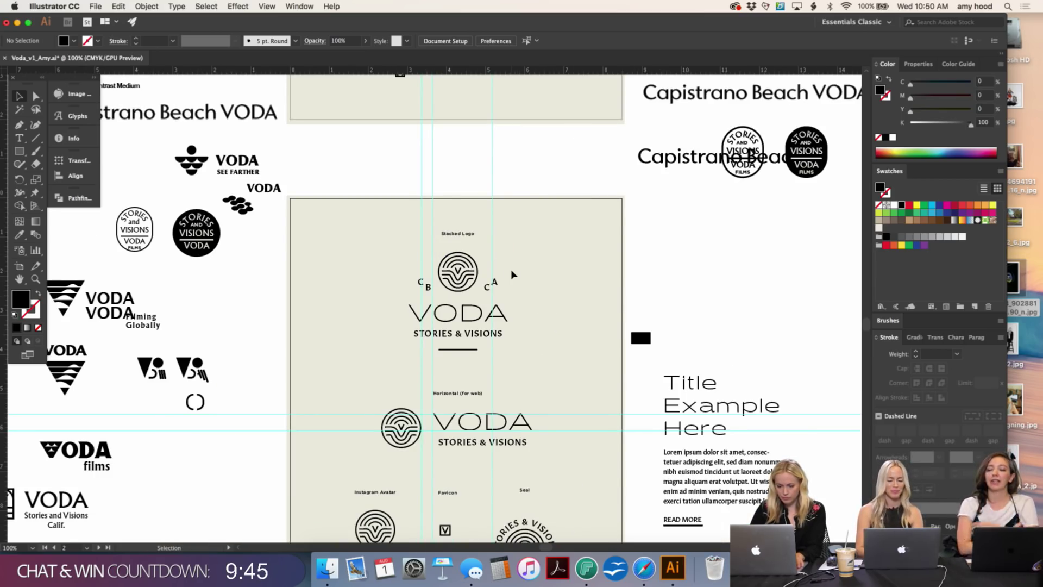
pyautogui.moveTo(511, 253); pyautogui.dragTo(482, 303)
pyautogui.scroll(-3, 578, 269)
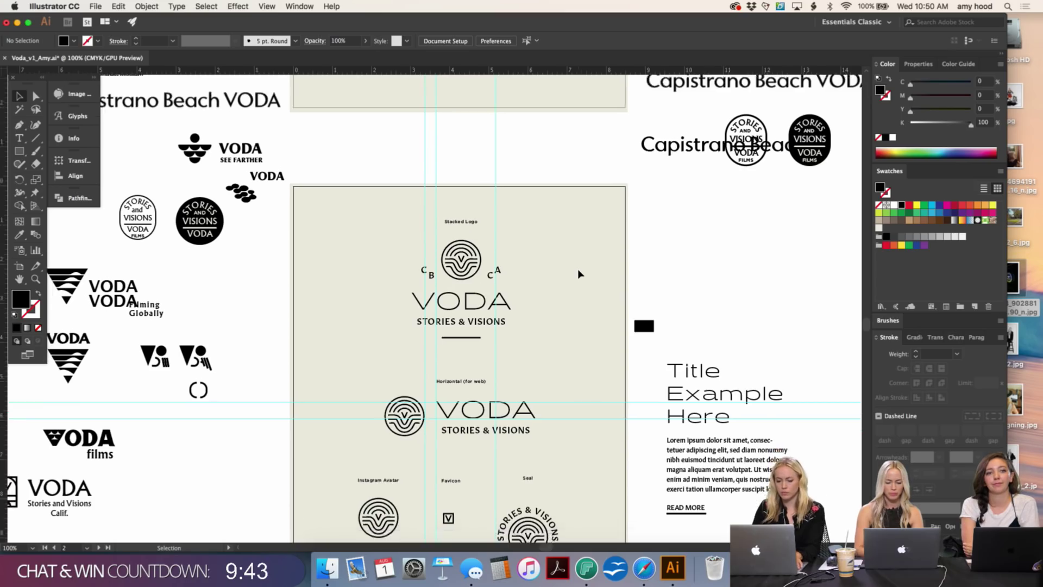
pyautogui.click(480, 183)
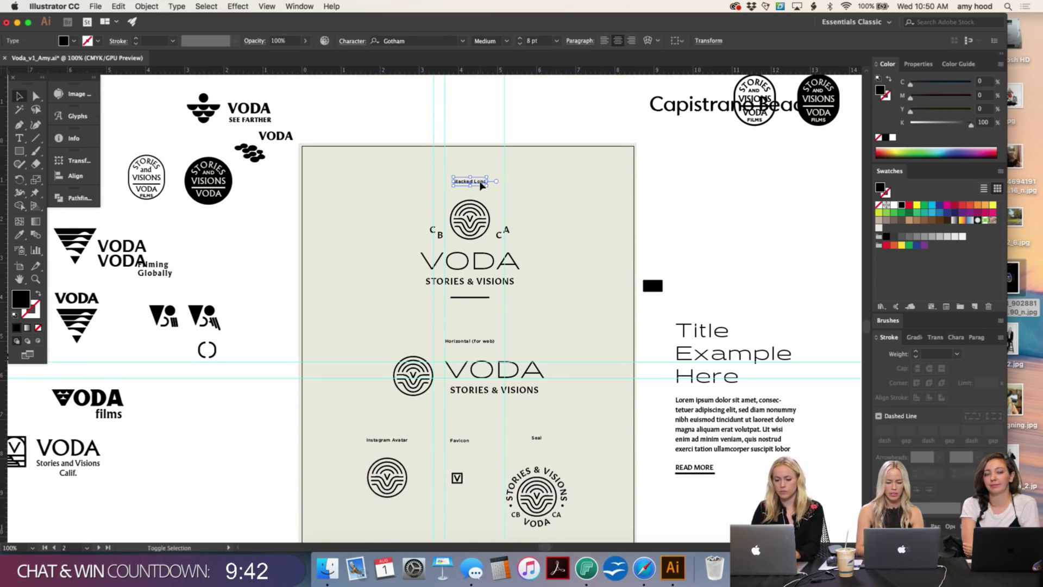
pyautogui.click(571, 226)
pyautogui.scroll(-10, 574, 225)
pyautogui.scroll(-5, 573, 228)
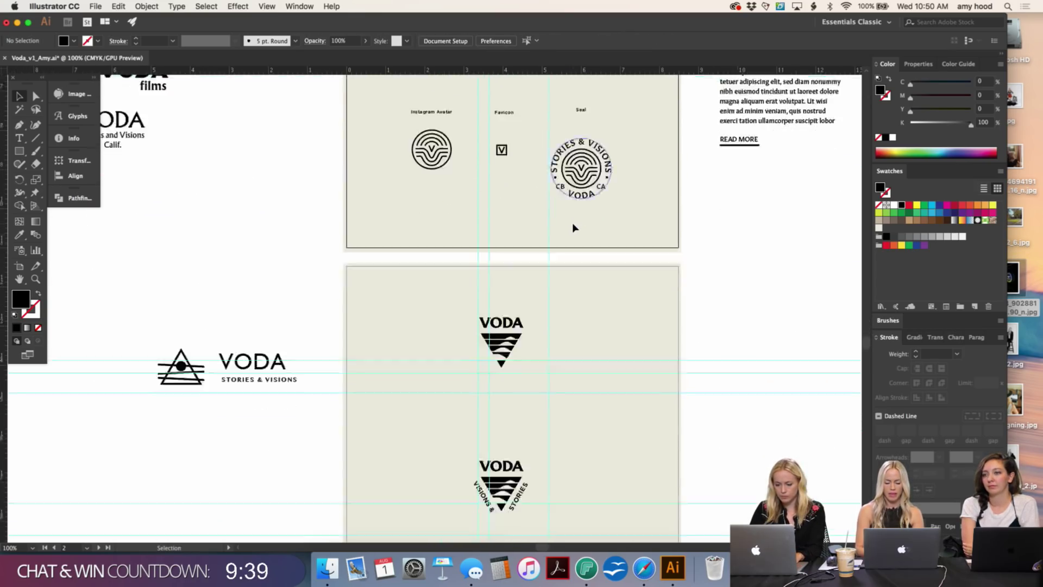
pyautogui.press('super+equal')
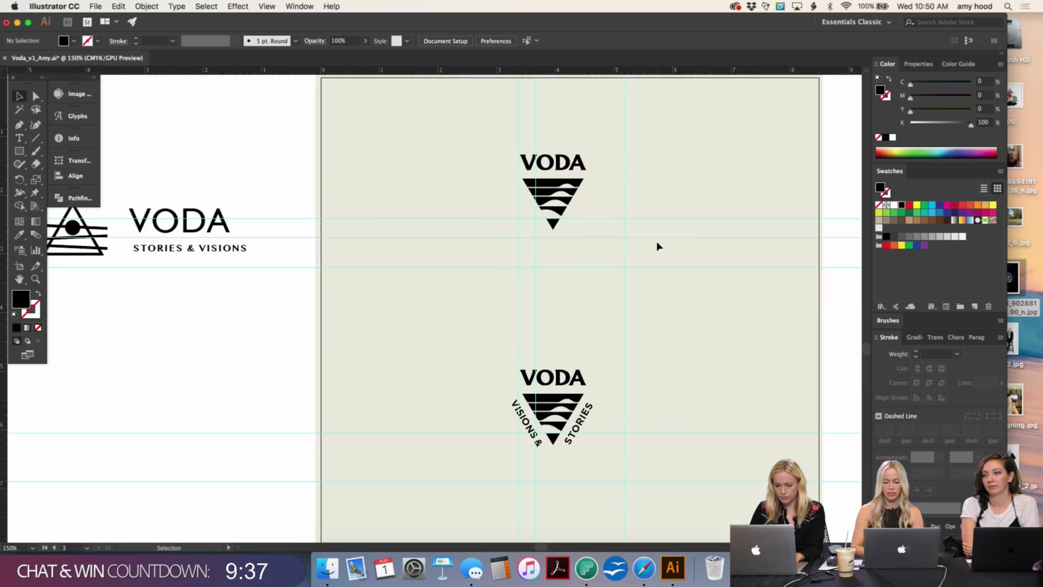
pyautogui.press('super+equal')
pyautogui.hscroll(2, 657, 246)
pyautogui.scroll(1, 657, 246)
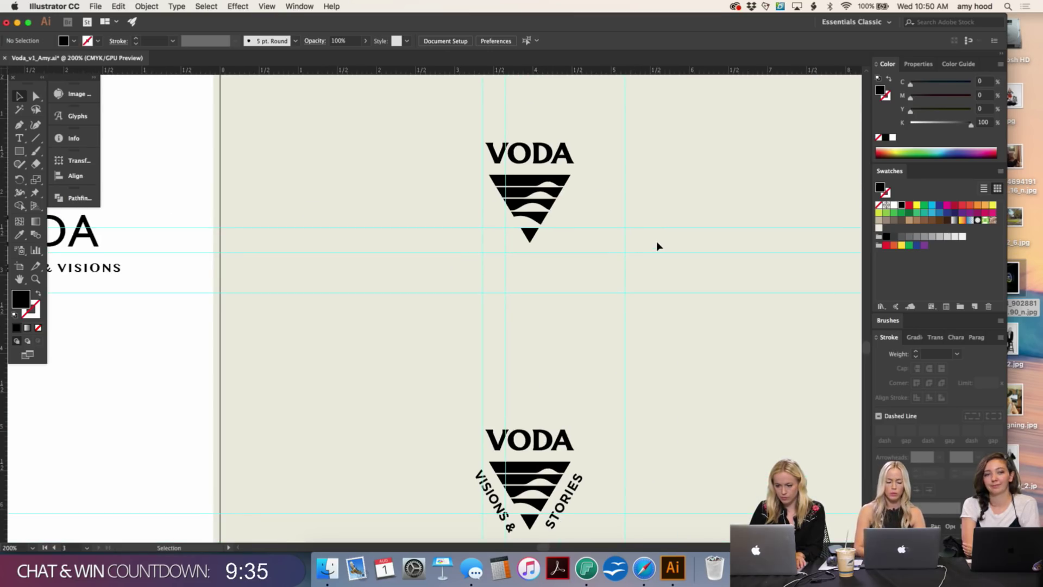
# Step: Duplicate the striped triangle and the VODA wordmark of the top logo into the space below it, with the wordmark beside the triangle
pyautogui.hscroll(1, 600, 230)
pyautogui.scroll(1, 599, 229)
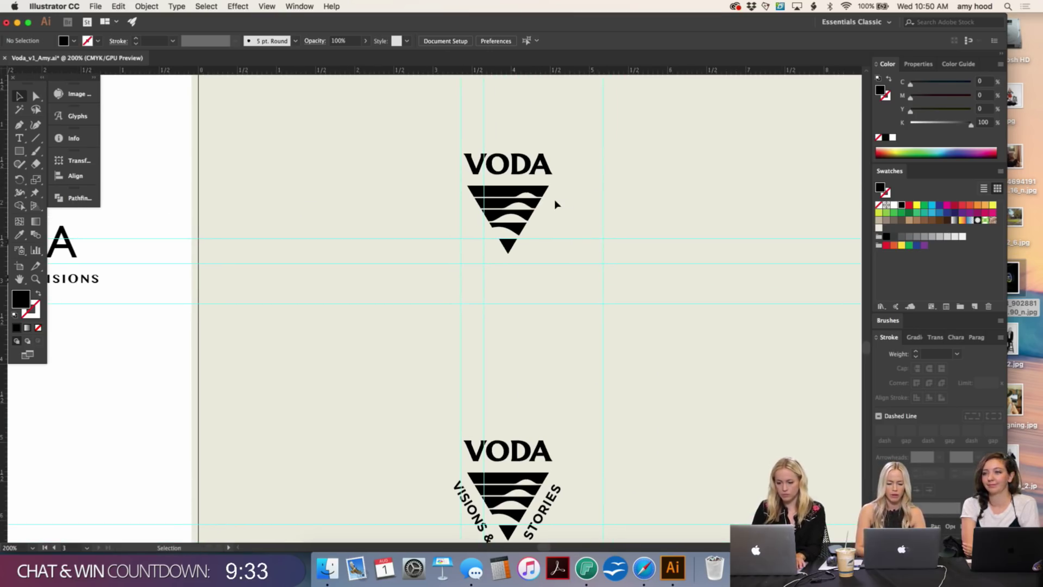
pyautogui.hscroll(2, 555, 203)
pyautogui.scroll(-1, 556, 204)
pyautogui.click(466, 206)
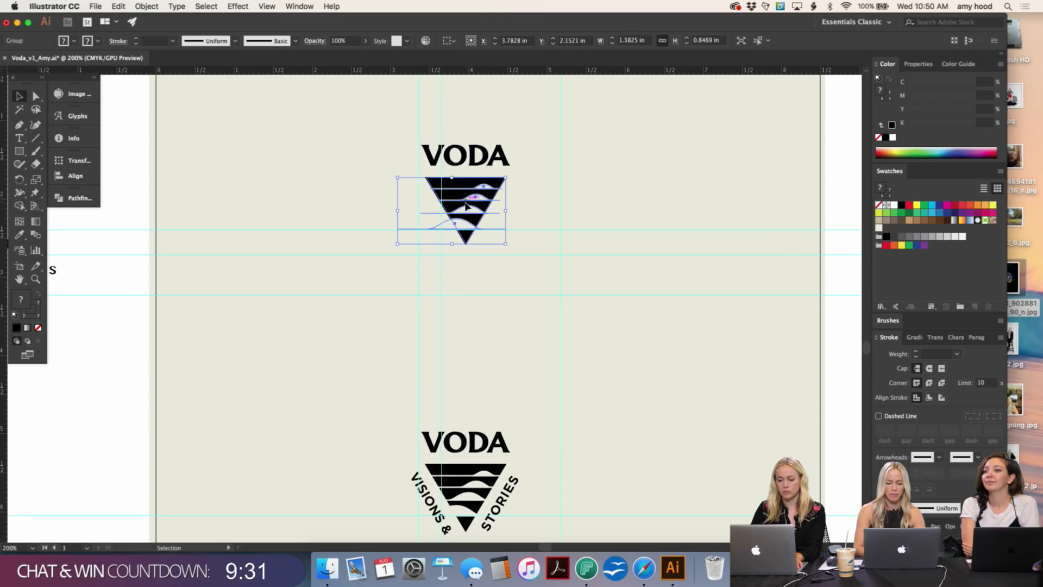
pyautogui.moveTo(467, 206); pyautogui.dragTo(395, 322)
pyautogui.moveTo(470, 157); pyautogui.dragTo(482, 331)
# Step: Delete the V from the copied wordmark beside the triangle so it reads ODA
pyautogui.doubleClick(467, 330)
pyautogui.click(443, 330)
pyautogui.press('Delete')
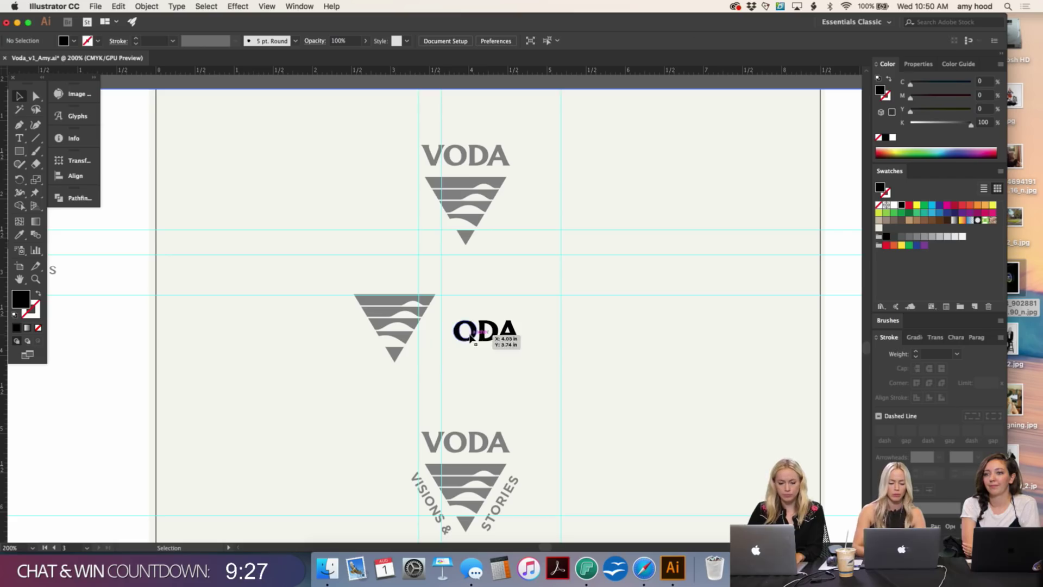
pyautogui.press('Escape')
# Step: Enlarge the ODA letters until they sit against the triangle, which stands in for the V
pyautogui.click(456, 337)
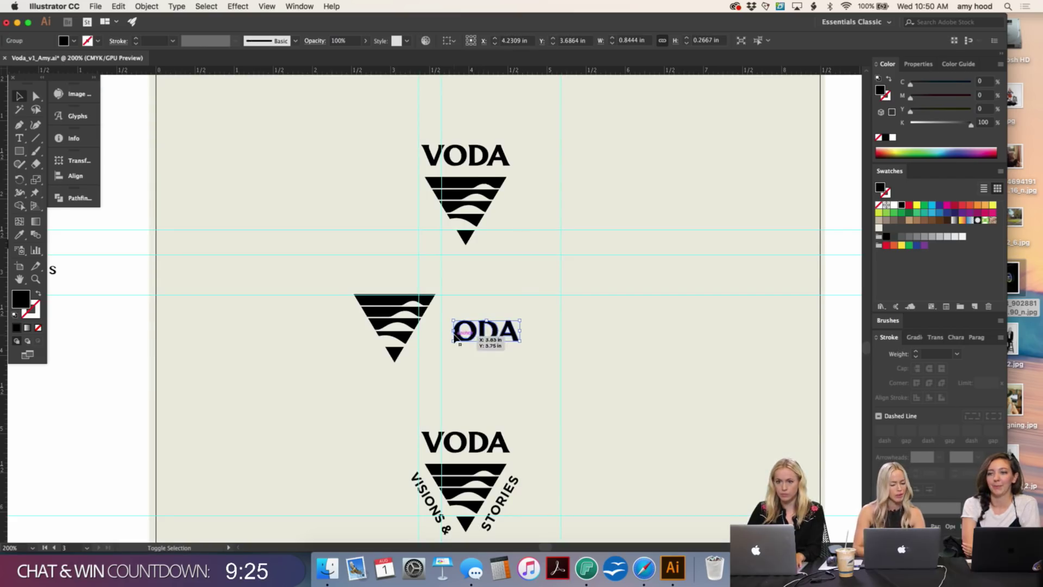
pyautogui.moveTo(457, 337); pyautogui.dragTo(424, 348)
pyautogui.click(500, 293)
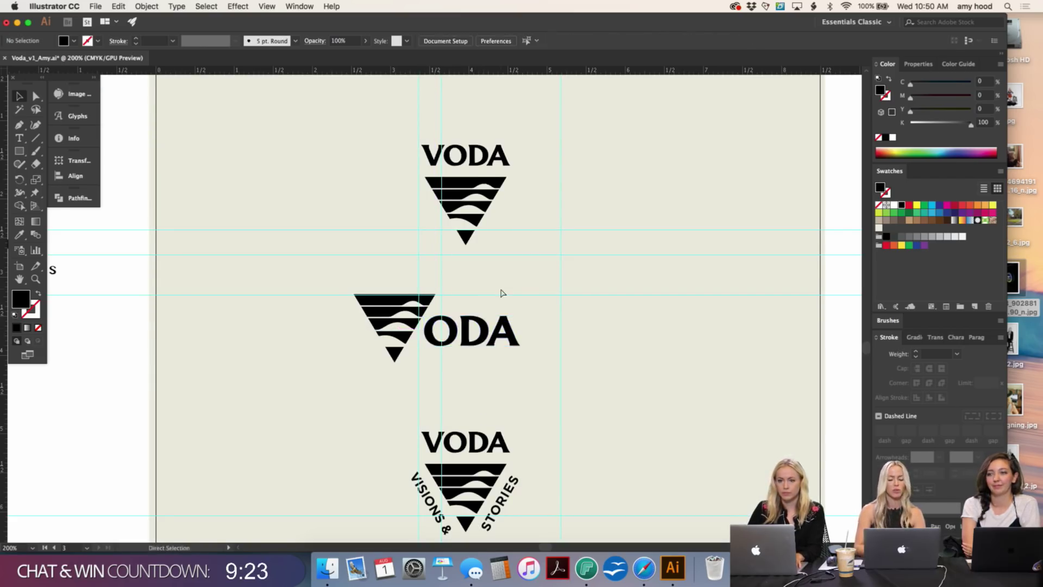
# Step: Shift the triangle and ODA lettering together to the right, roughly centring them between the logos above and below
pyautogui.press('super+minus')
pyautogui.moveTo(500, 295); pyautogui.dragTo(356, 359)
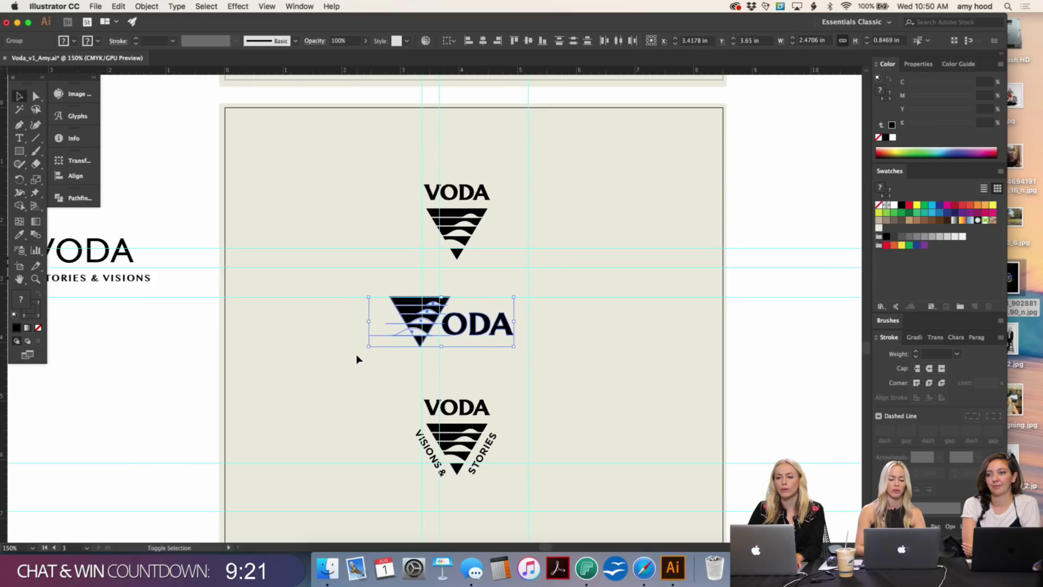
pyautogui.hotkey('shift', 'Right')
pyautogui.hotkey('shift', 'Right')
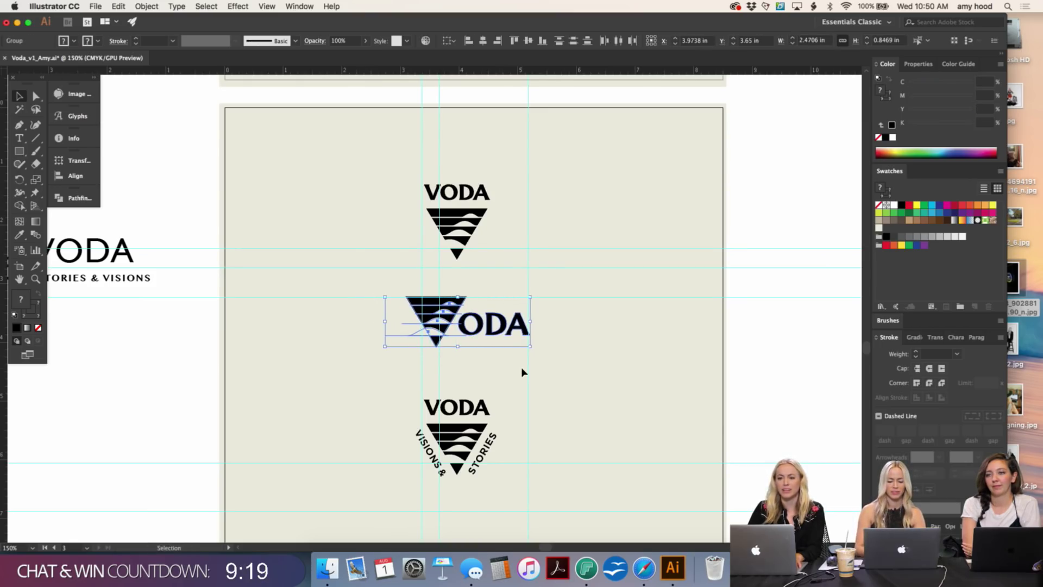
pyautogui.press('Right')
pyautogui.press('Right')
pyautogui.press('Right')
pyautogui.press('Right')
pyautogui.click(586, 352)
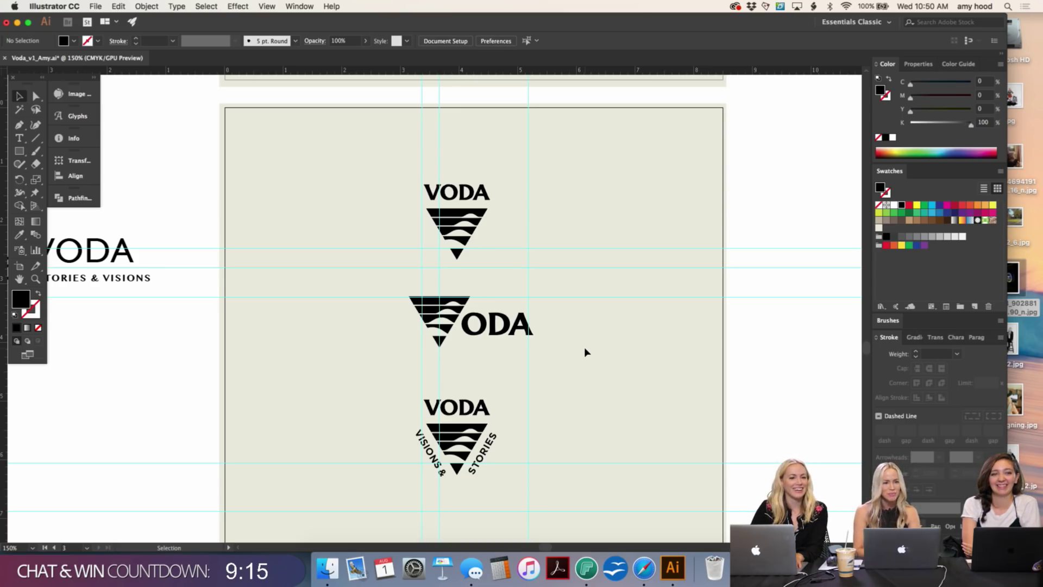
# Step: Duplicate the triangular VODA logo with the VISIONS & STORIES text, placing the copy to the right of the original
pyautogui.press('super+minus')
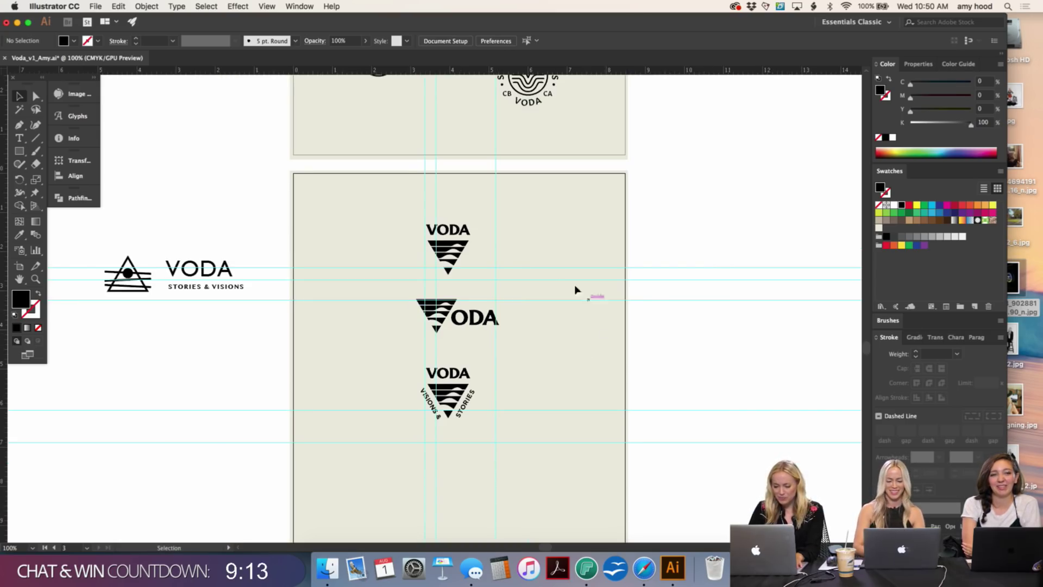
pyautogui.moveTo(531, 423); pyautogui.dragTo(402, 363)
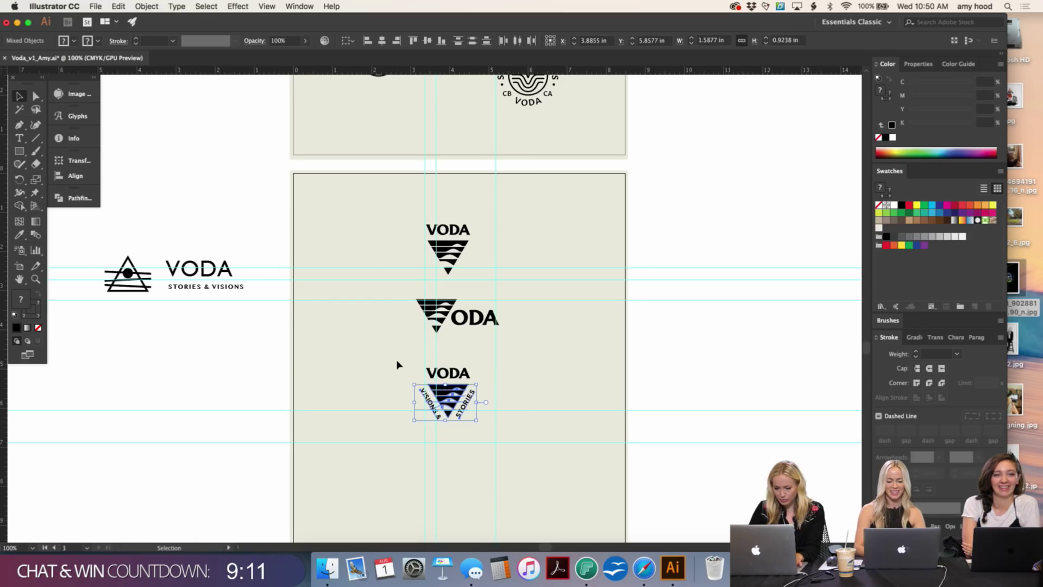
pyautogui.press('super+equal')
pyautogui.press('super+equal')
pyautogui.press('super+equal')
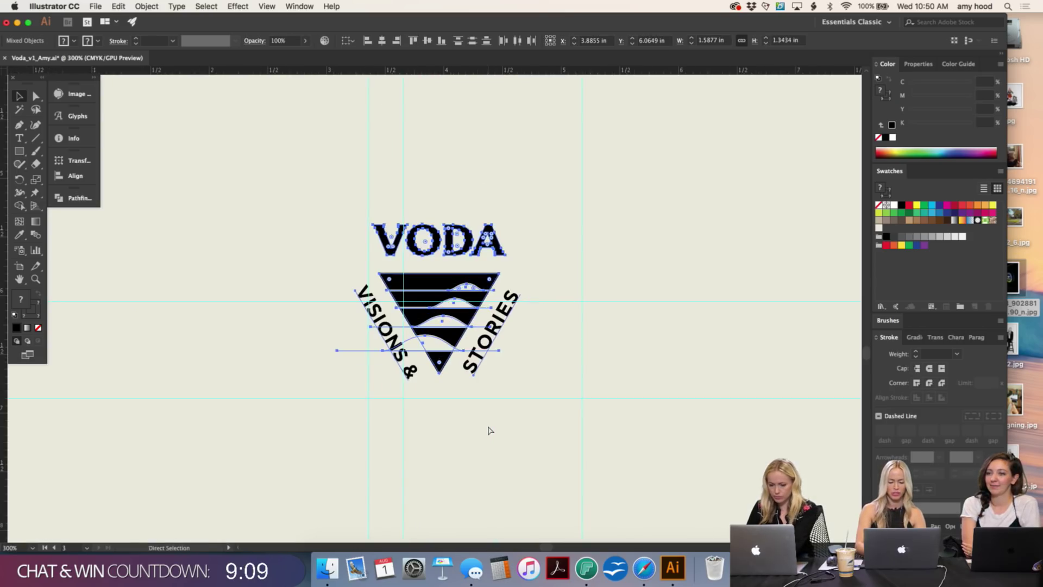
pyautogui.click(488, 426)
pyautogui.click(503, 333)
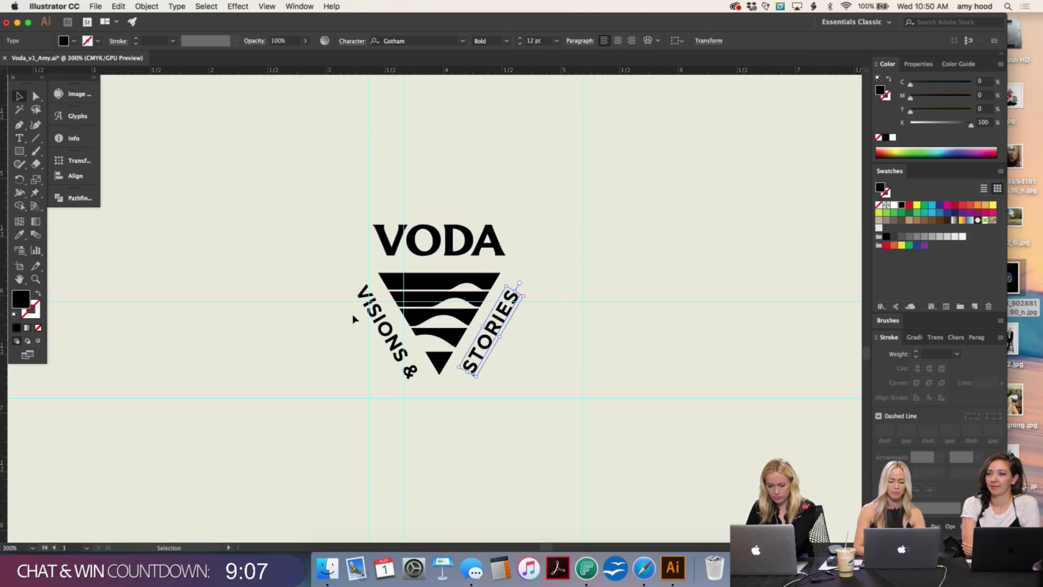
pyautogui.click(494, 407)
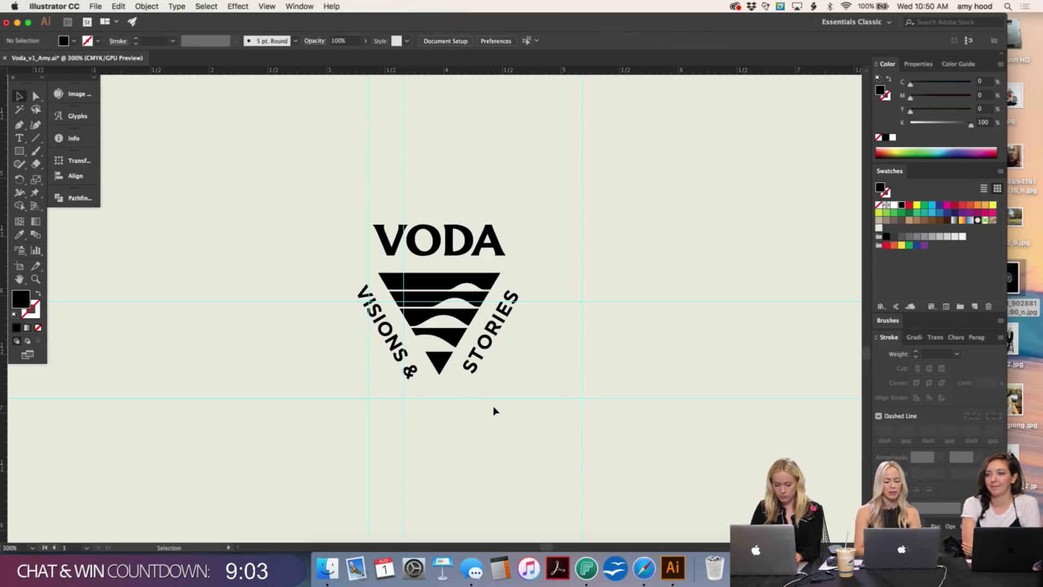
pyautogui.click(411, 375)
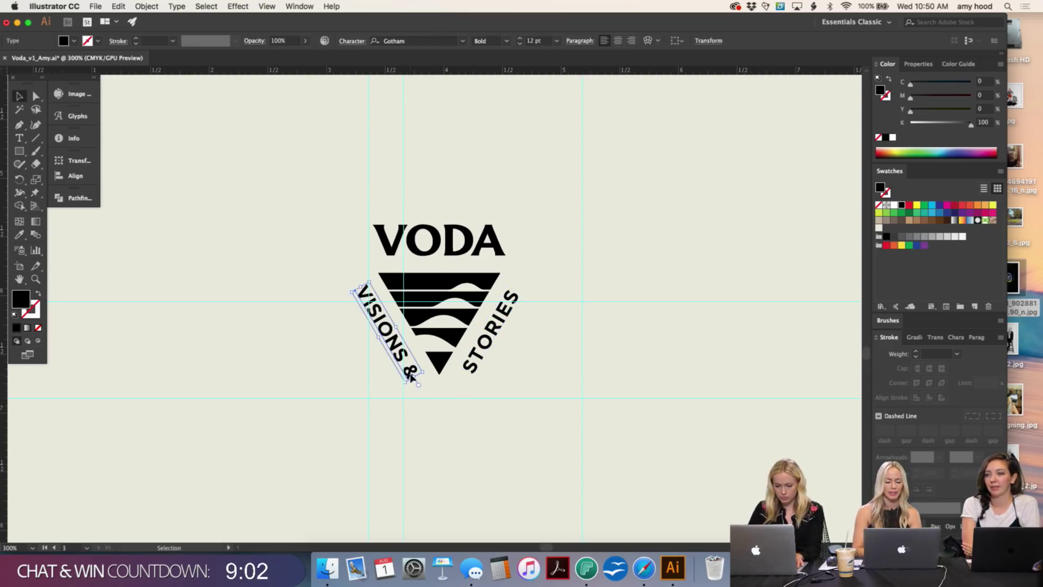
pyautogui.click(478, 405)
pyautogui.press('super+a')
pyautogui.moveTo(451, 247); pyautogui.dragTo(685, 268)
pyautogui.press('super+shift+a')
# Step: Remove the ampersand from the VISIONS text of the copied logo and place a separate & beneath the triangle's tip
pyautogui.press('t')
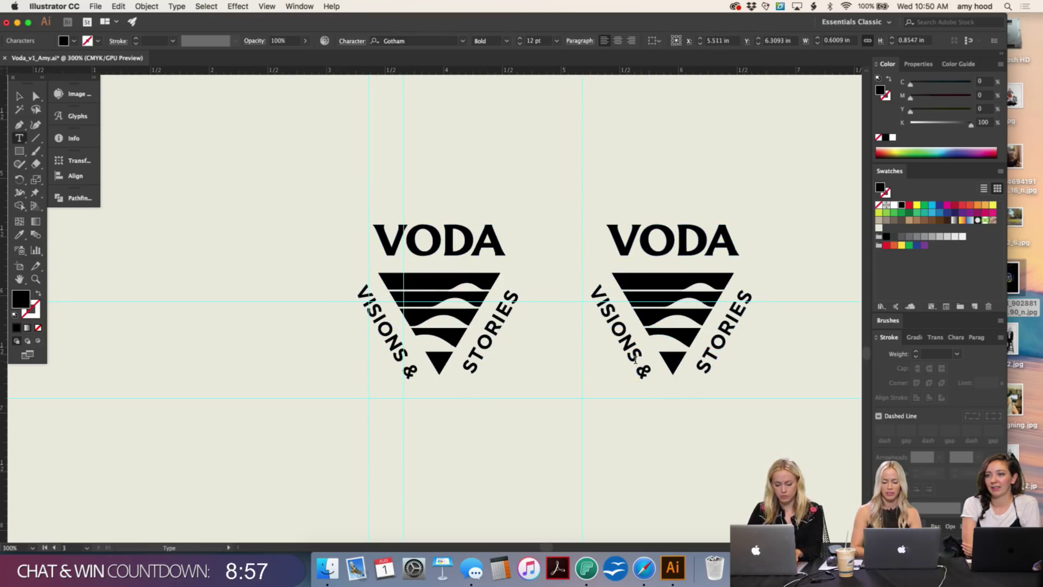
pyautogui.moveTo(635, 358); pyautogui.dragTo(654, 408)
pyautogui.press('BackSpace')
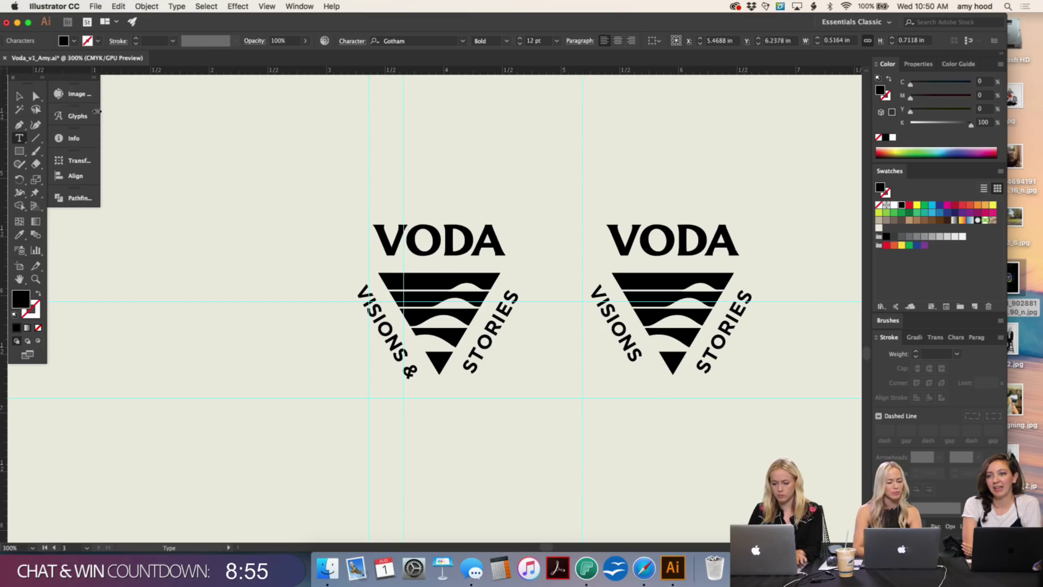
pyautogui.click(19, 97)
pyautogui.click(563, 444)
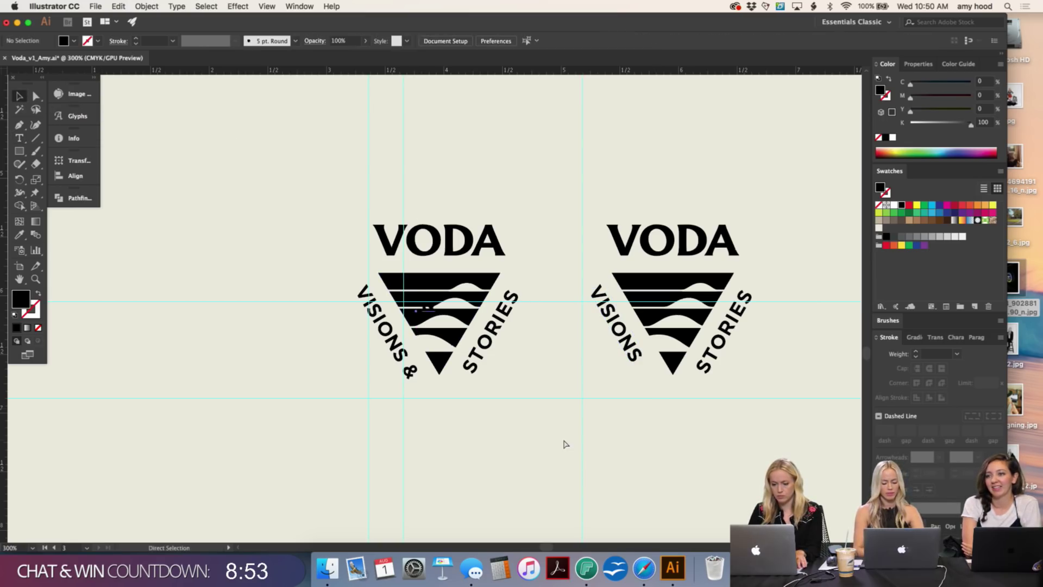
pyautogui.moveTo(426, 309); pyautogui.dragTo(671, 398)
# Step: Move the VISIONS text of the copied logo slightly down and closer to the triangle's slanted edge
pyautogui.click(617, 326)
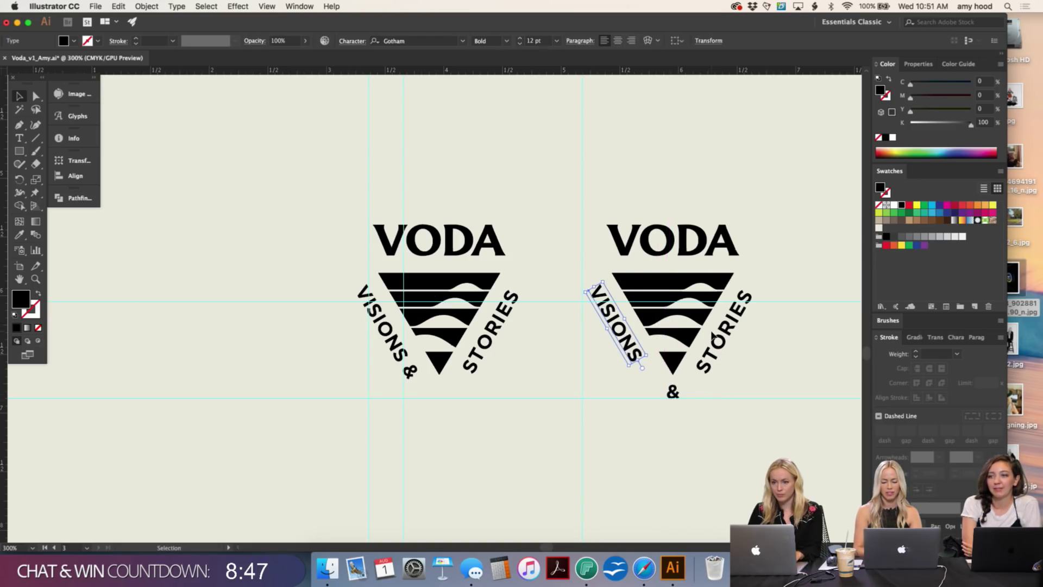
pyautogui.moveTo(621, 332); pyautogui.dragTo(627, 341)
pyautogui.click(715, 96)
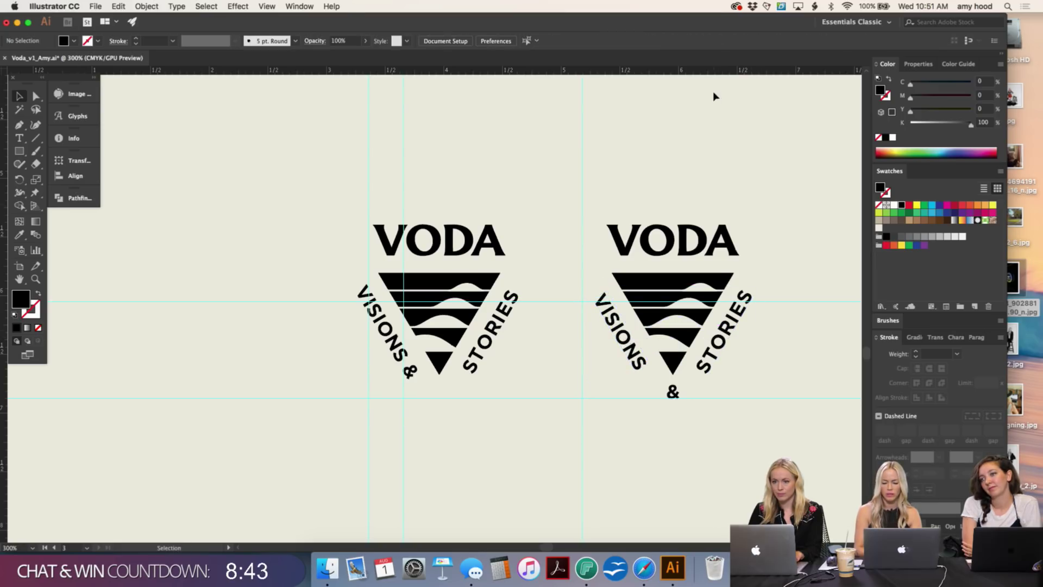
# Step: Add a horizontal guide near the top end of the STORIES text for aligning the side texts
pyautogui.moveTo(713, 70); pyautogui.dragTo(761, 290)
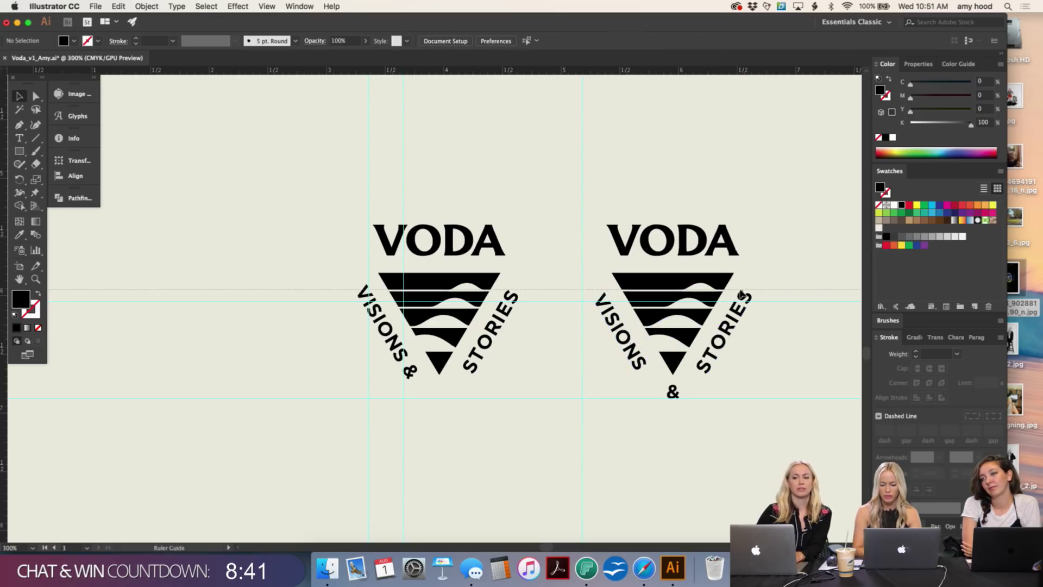
pyautogui.scroll(5, 621, 310)
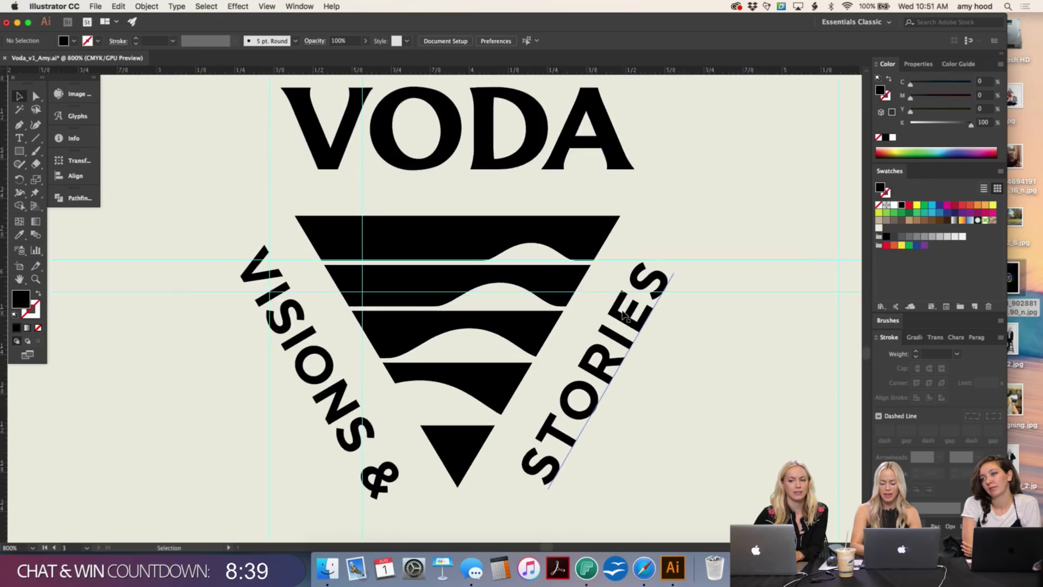
pyautogui.moveTo(668, 335); pyautogui.dragTo(662, 330)
pyautogui.click(551, 435)
pyautogui.press('super+minus')
pyautogui.press('super+minus')
pyautogui.press('super+minus')
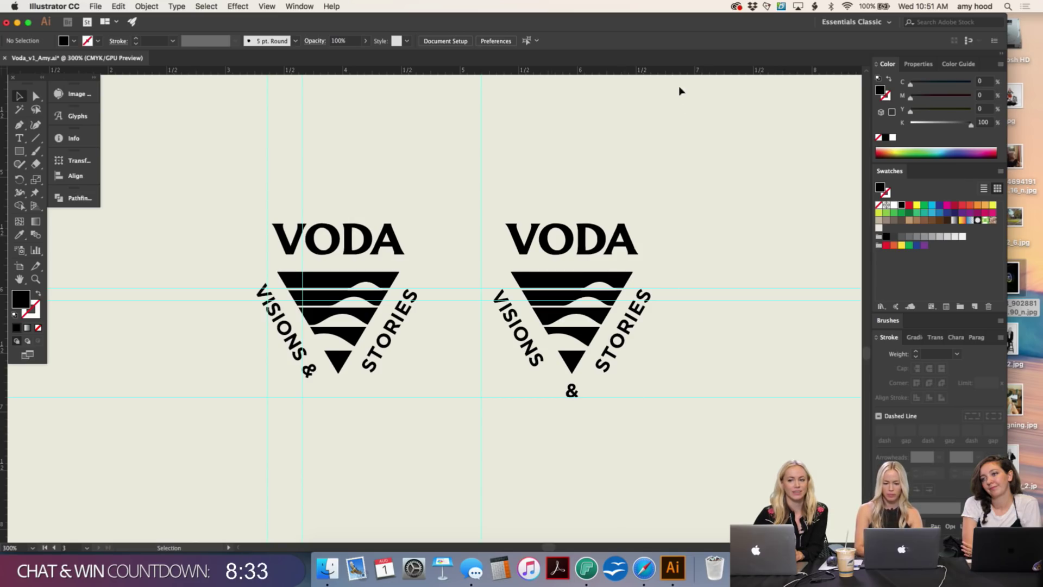
# Step: Add a horizontal guide at the lower end of the STORIES text, level with the tip of the copied triangle
pyautogui.press('a')
pyautogui.press('super+plus')
pyautogui.press('super+plus')
pyautogui.press('super+plus')
pyautogui.press('super+plus')
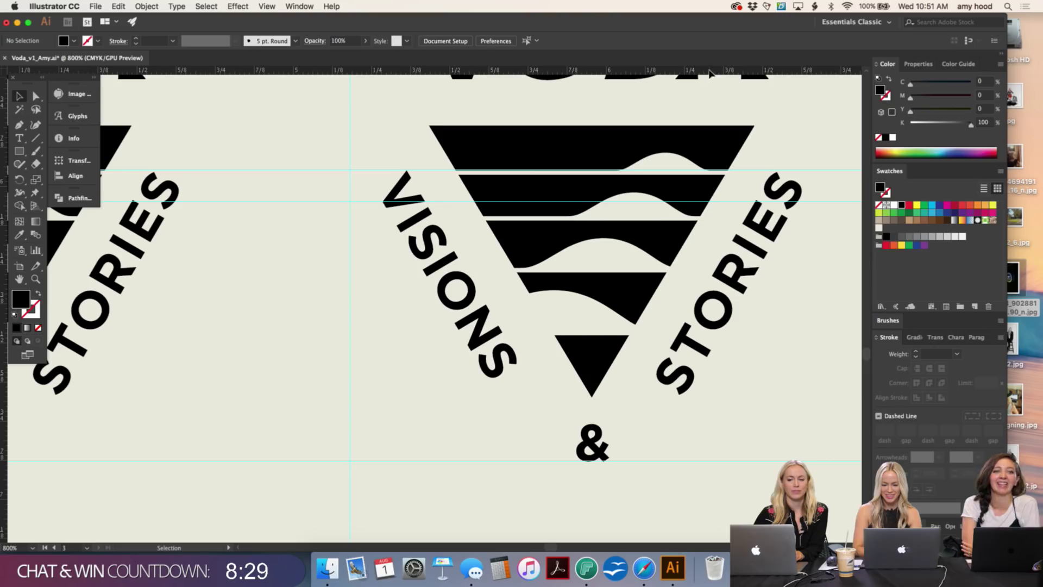
pyautogui.moveTo(711, 72); pyautogui.dragTo(672, 395)
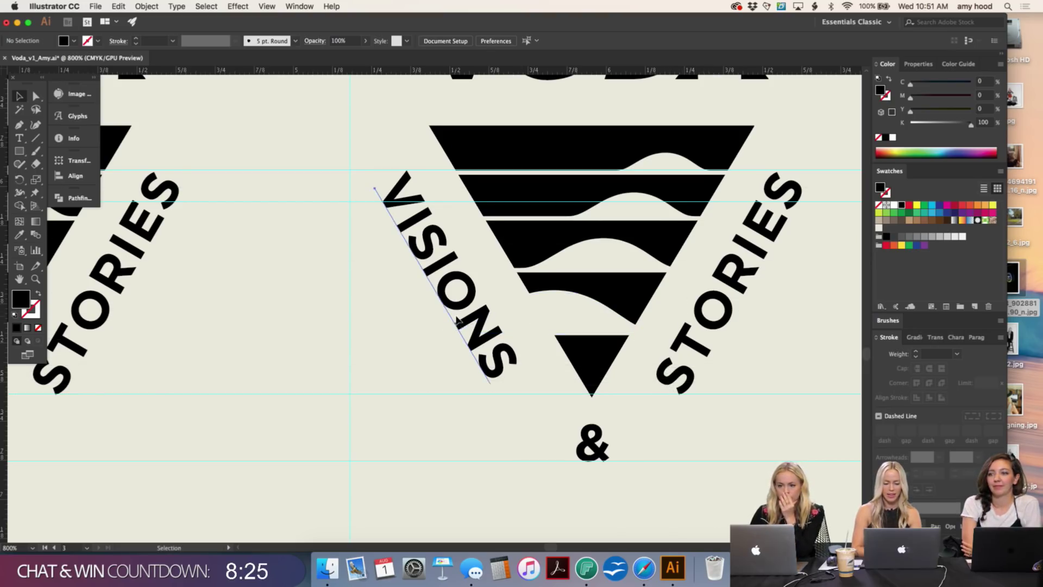
# Step: Match the VISIONS text of the copied logo to the STORIES text's character formatting with the Eyedropper tool
pyautogui.click(388, 188)
pyautogui.press('i')
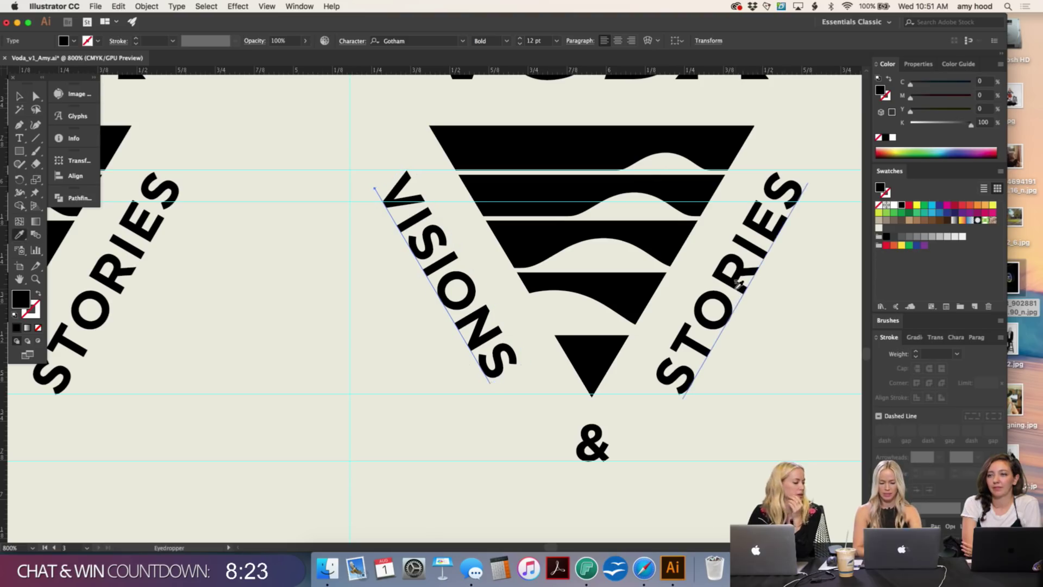
pyautogui.click(738, 282)
pyautogui.press('v')
pyautogui.click(763, 368)
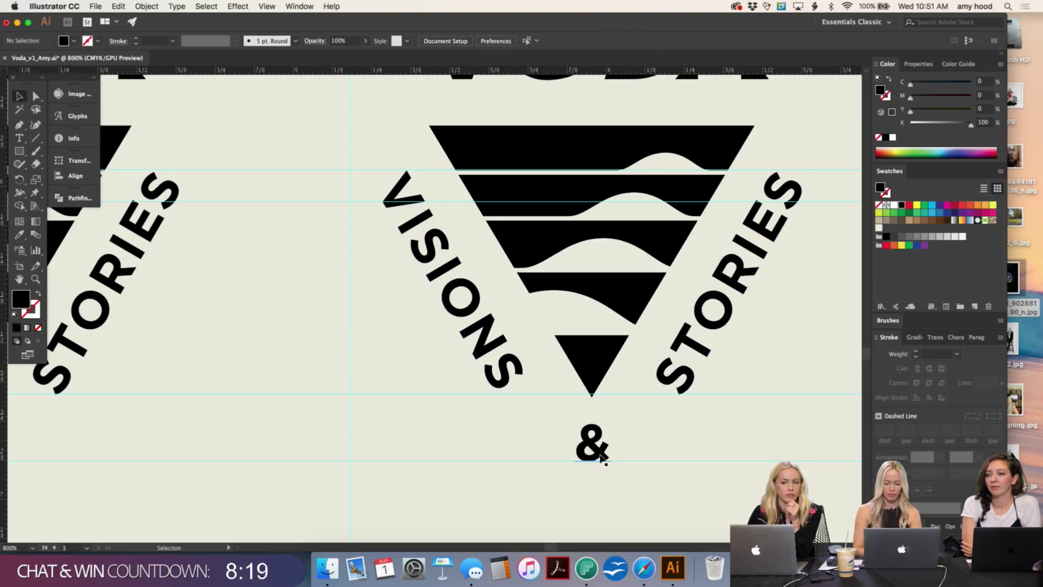
# Step: Delete the separate ampersand beneath the tip of the copied triangle
pyautogui.press('super+minus')
pyautogui.press('super+minus')
pyautogui.press('super+minus')
pyautogui.press('super+minus')
pyautogui.scroll(5, 601, 459)
pyautogui.hscroll(-3, 602, 459)
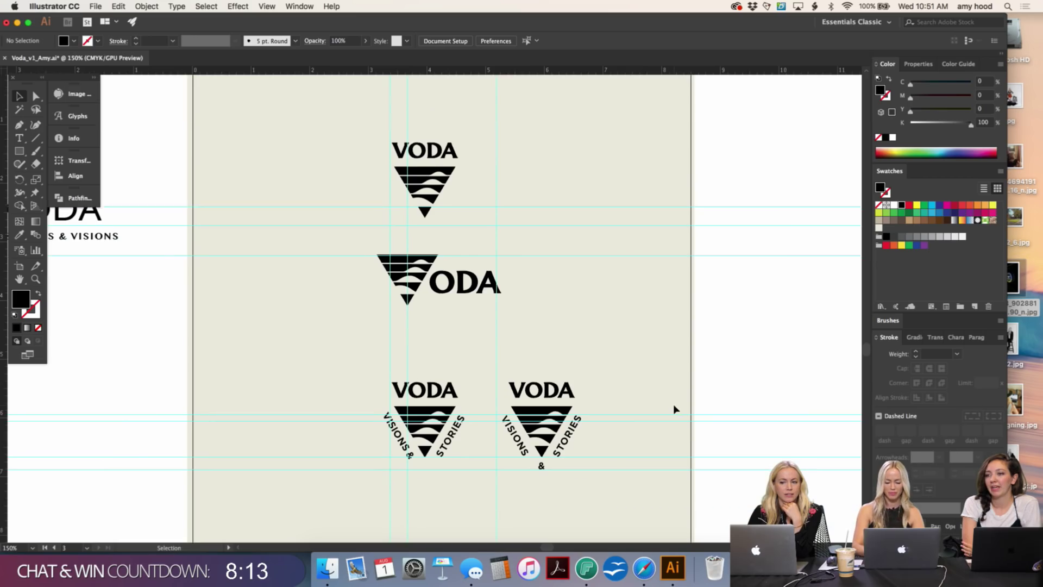
pyautogui.press('super+equal')
pyautogui.press('super+equal')
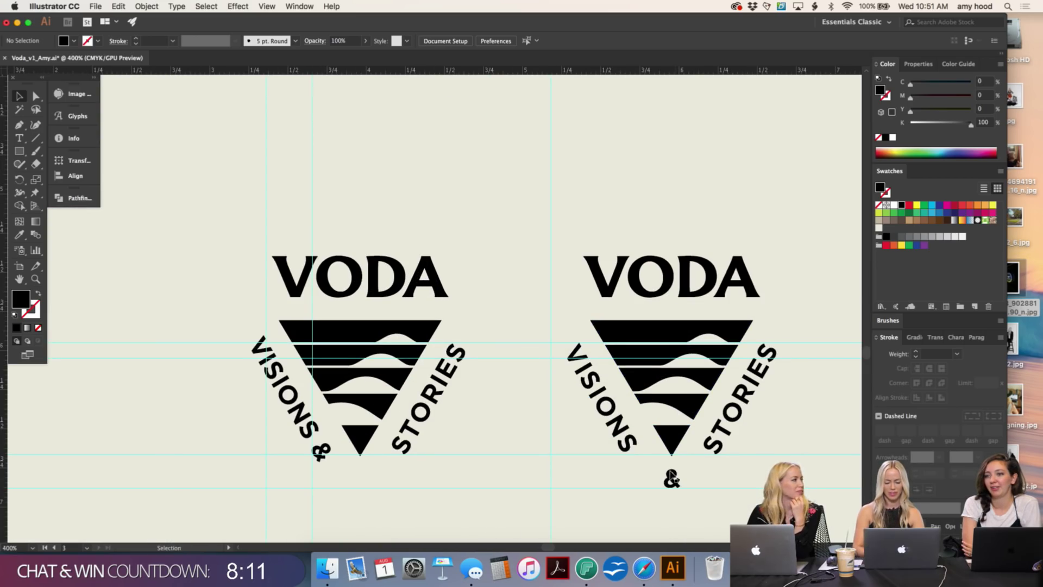
pyautogui.click(670, 475)
pyautogui.press('Delete')
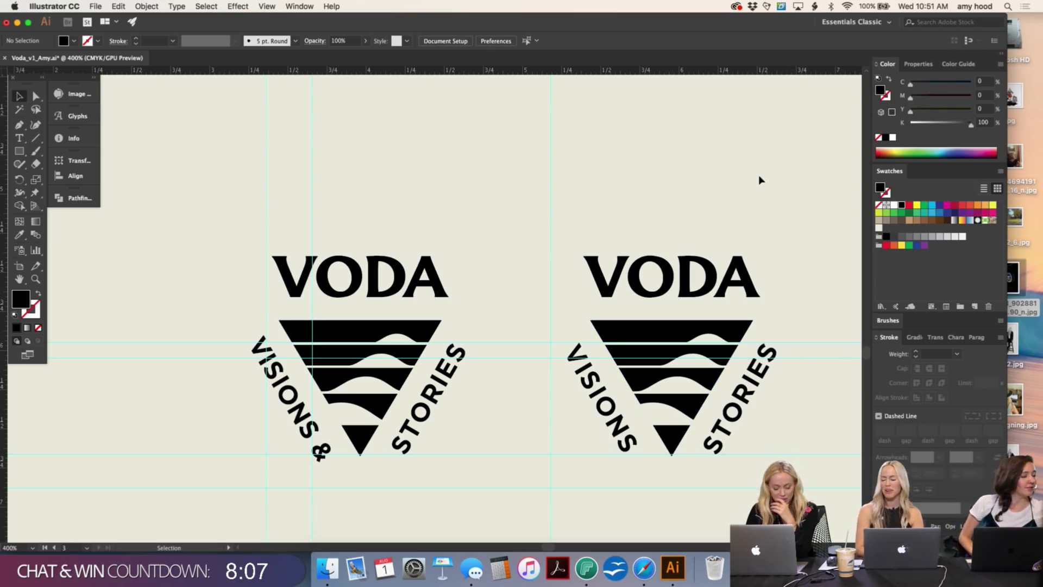
# Step: Create a new & text between the two triangular logos and move it onto the small bottom triangle of the copy
pyautogui.press('super+minus')
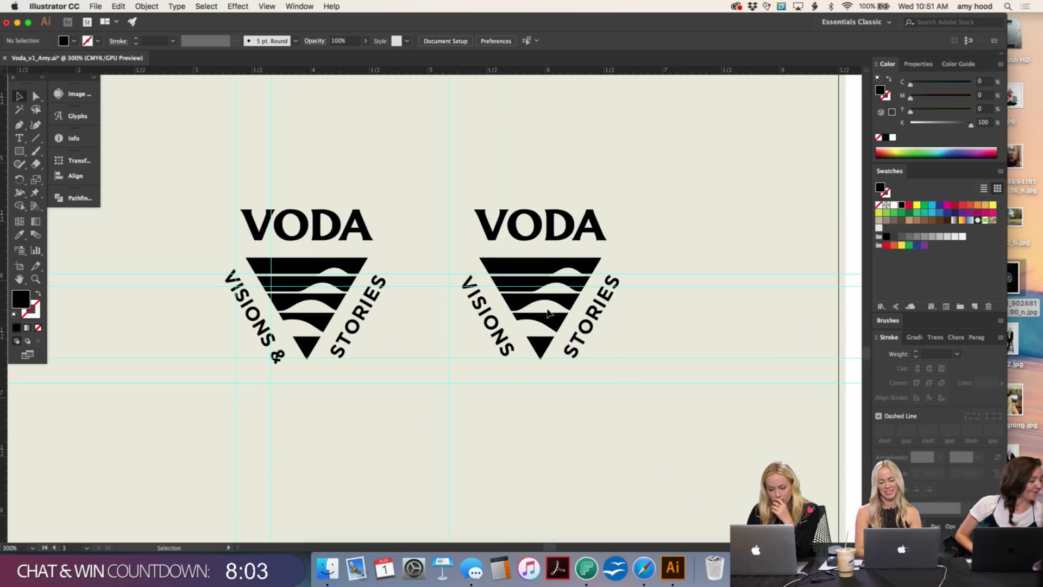
pyautogui.press('super+equal')
pyautogui.press('super+equal')
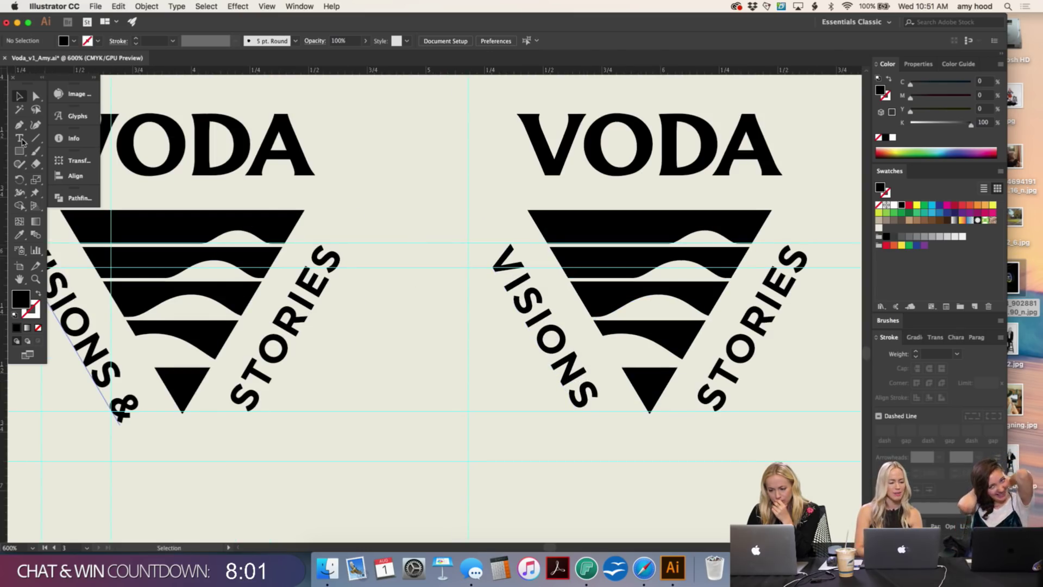
pyautogui.click(21, 142)
pyautogui.click(431, 441)
pyautogui.write('&')
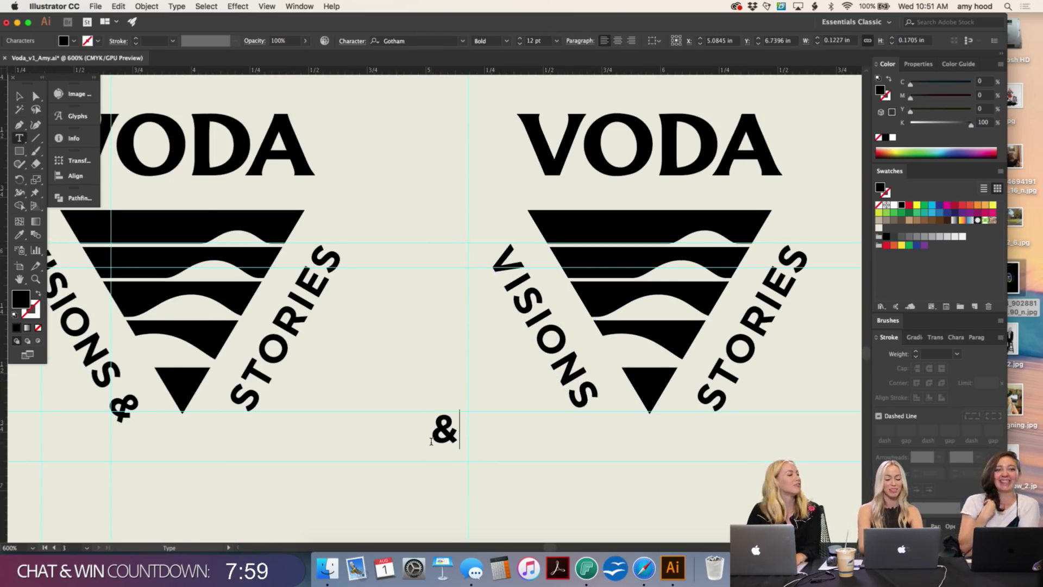
pyautogui.click(19, 96)
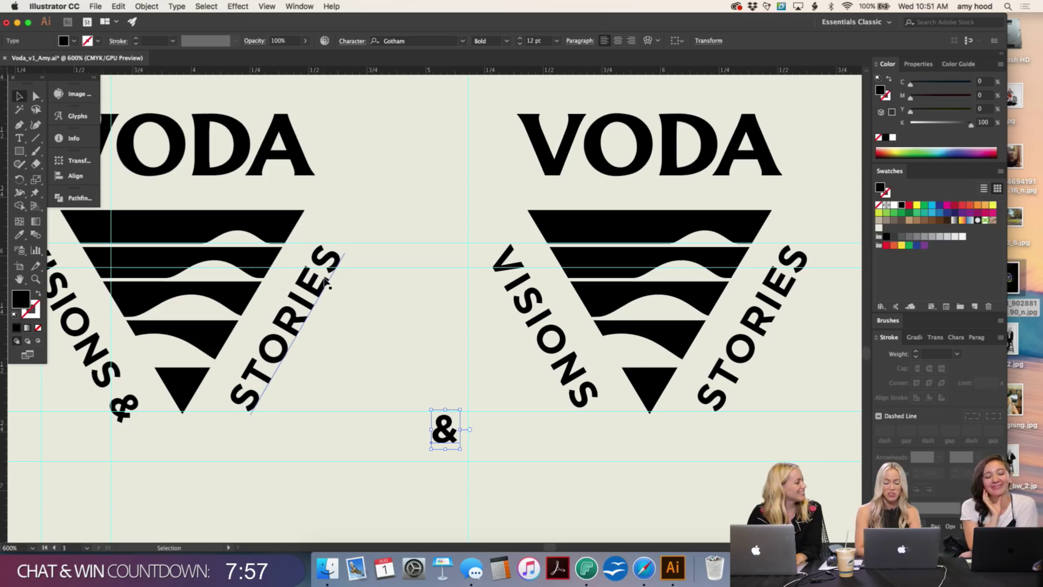
pyautogui.click(410, 310)
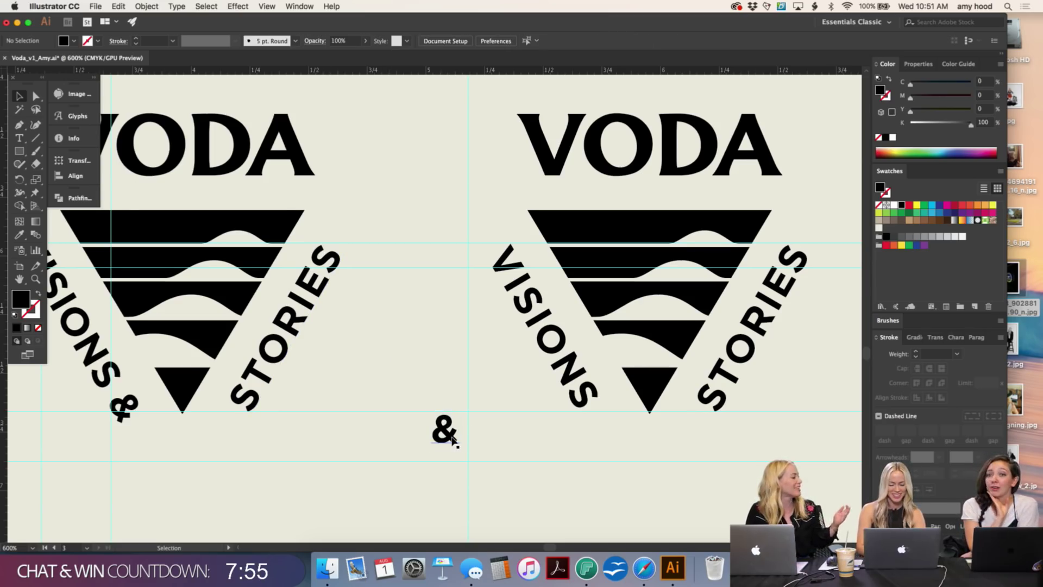
pyautogui.moveTo(449, 438); pyautogui.dragTo(652, 383)
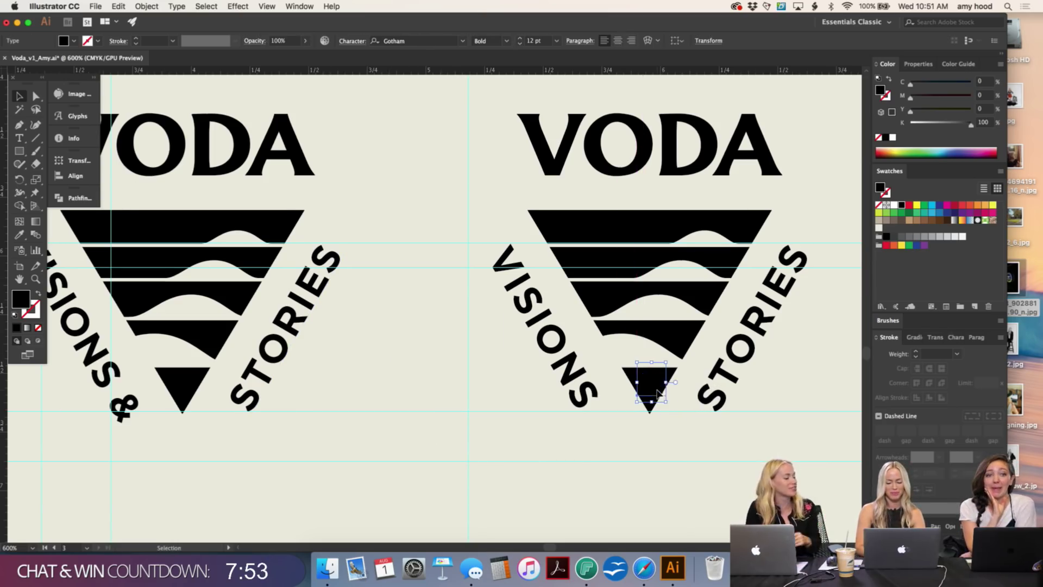
# Step: Recolour the & on the small bottom triangle to the cream of the hill shapes with the Eyedropper tool
pyautogui.press('i')
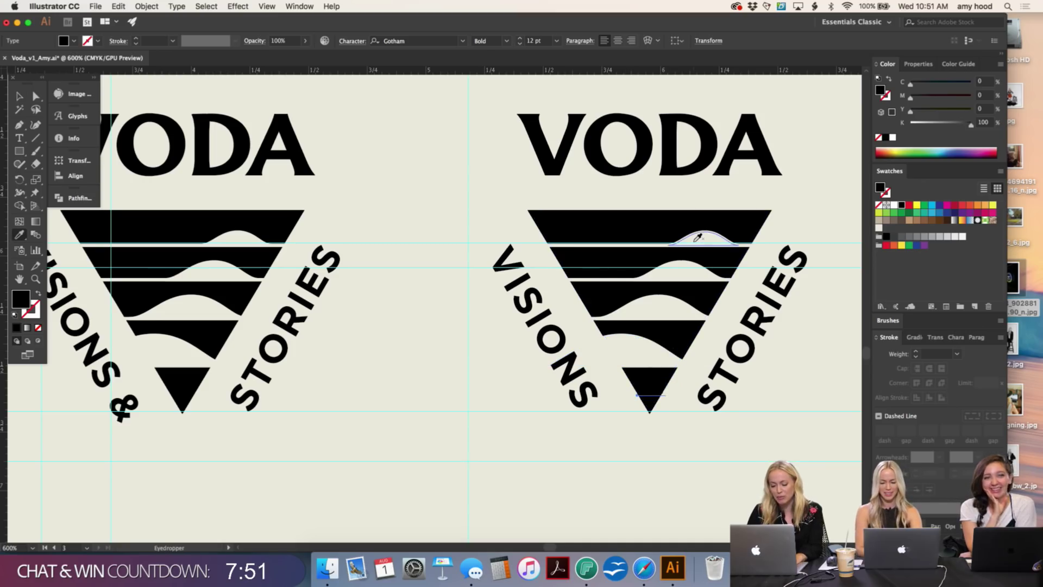
pyautogui.click(704, 461)
pyautogui.press('v')
pyautogui.click(624, 333)
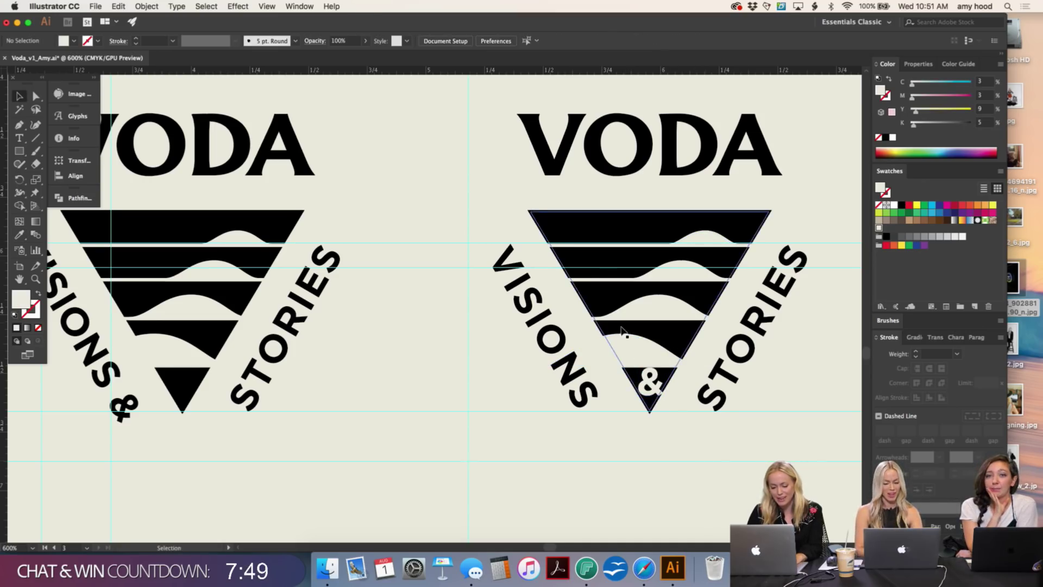
# Step: Delete the & text from the small bottom triangle of the copied logo
pyautogui.click(651, 387)
pyautogui.press('Delete')
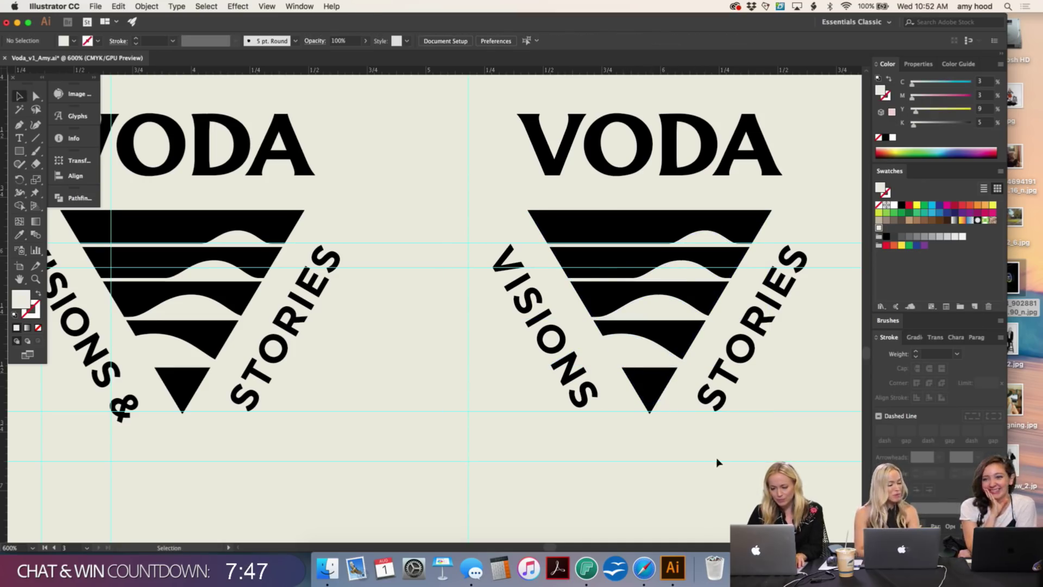
# Step: Nudge the whole VISIONS & STORIES triangular logo slightly to the left, away from its copy
pyautogui.press('super+minus')
pyautogui.press('super+minus')
pyautogui.press('super+minus')
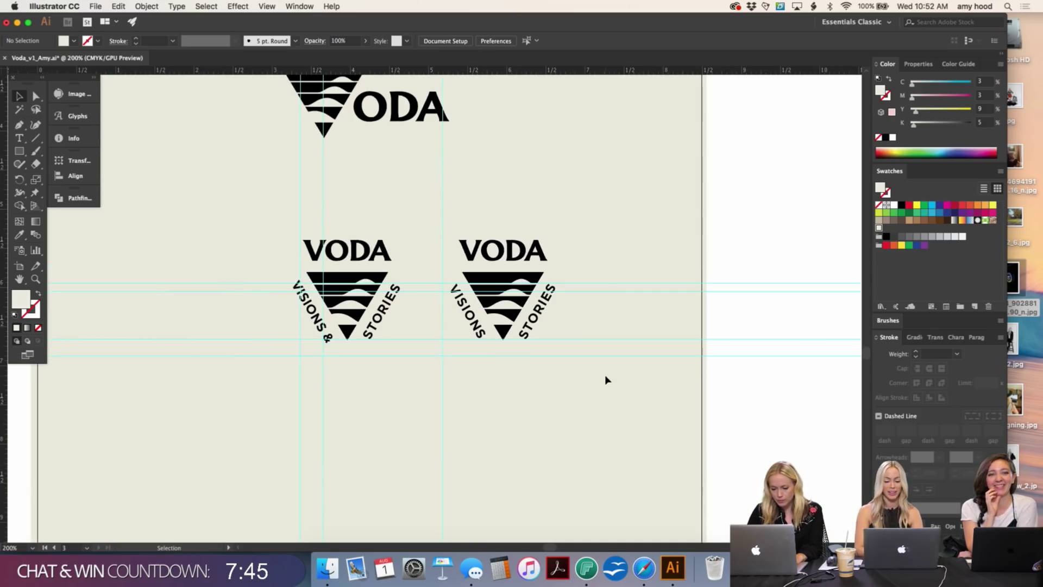
pyautogui.moveTo(598, 251); pyautogui.dragTo(468, 385)
pyautogui.click(536, 368)
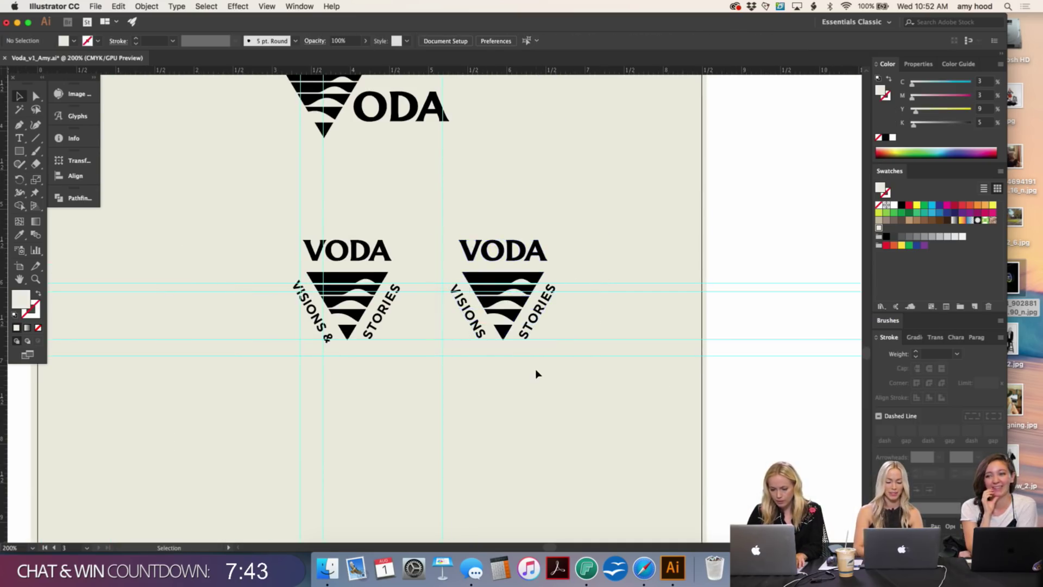
pyautogui.hscroll(-3, 536, 370)
pyautogui.press('super+minus')
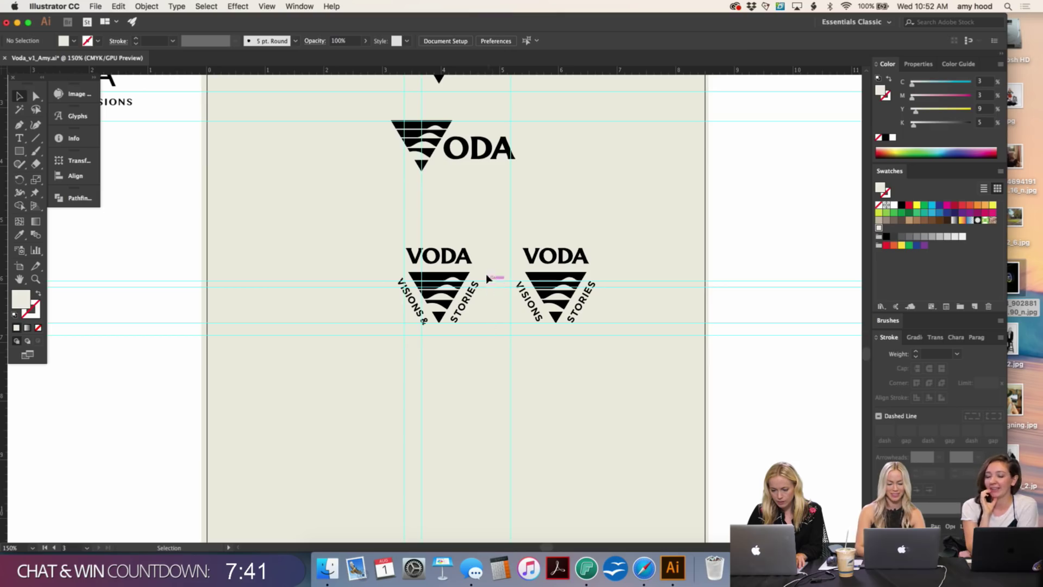
pyautogui.moveTo(358, 361); pyautogui.dragTo(352, 373)
pyautogui.hotkey('shift', 'Left')
pyautogui.hotkey('shift', 'Left')
# Step: Move the copied logo without the ampersand off the artboard, past its right edge
pyautogui.moveTo(643, 213); pyautogui.dragTo(478, 375)
pyautogui.moveTo(573, 304); pyautogui.dragTo(803, 307)
pyautogui.click(614, 279)
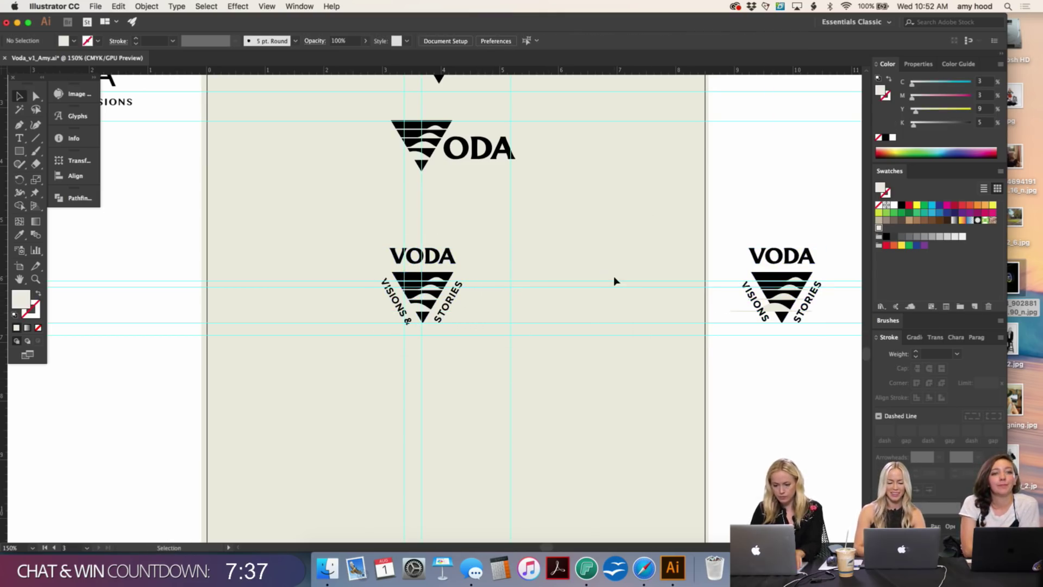
# Step: Nudge the whole VISIONS & STORIES triangular logo to the right, toward the middle of the artboard
pyautogui.moveTo(495, 228); pyautogui.dragTo(353, 368)
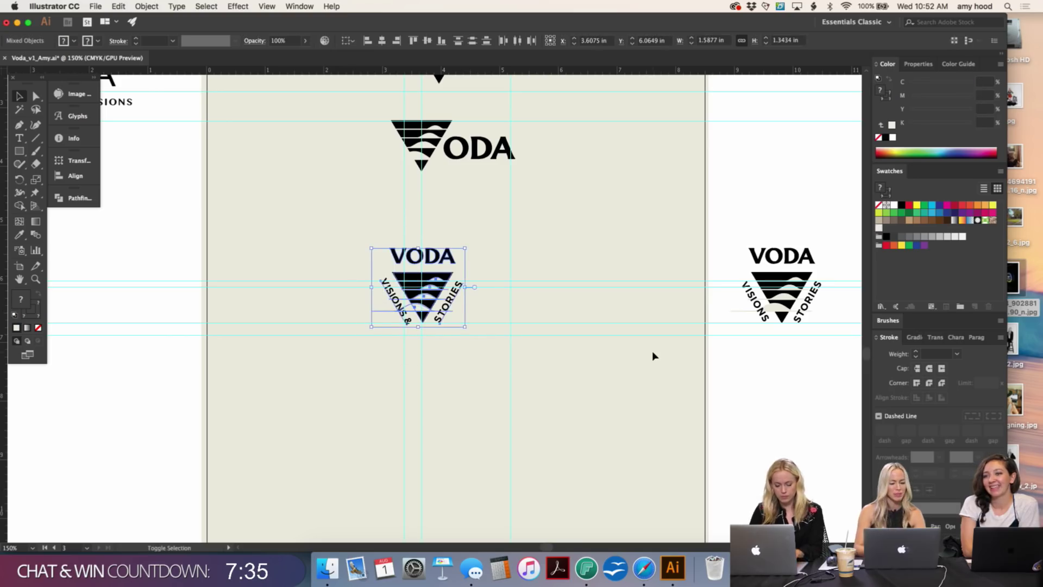
pyautogui.hotkey('shift', 'Right')
pyautogui.hotkey('shift', 'Right')
pyautogui.hotkey('shift', 'Right')
pyautogui.hotkey('shift', 'Right')
pyautogui.hotkey('shift', 'Right')
pyautogui.hotkey('shift', 'Right')
pyautogui.hotkey('shift', 'Right')
pyautogui.hotkey('shift', 'Right')
pyautogui.hotkey('shift', 'Right')
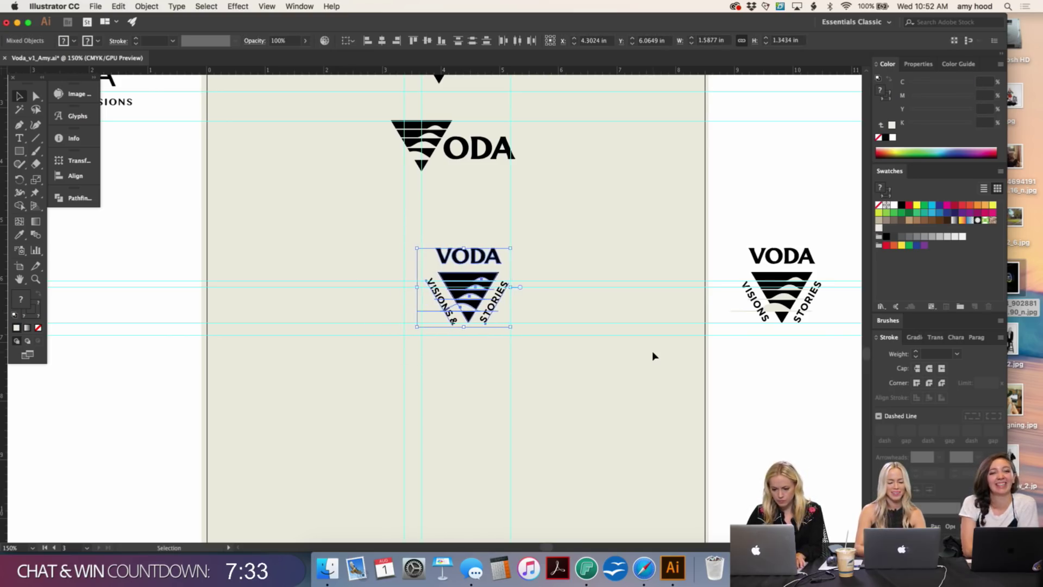
# Step: Isolate the triangle group and move the overhanging left anchor point of its lowest hill shape inward
pyautogui.press('a')
pyautogui.doubleClick(433, 311)
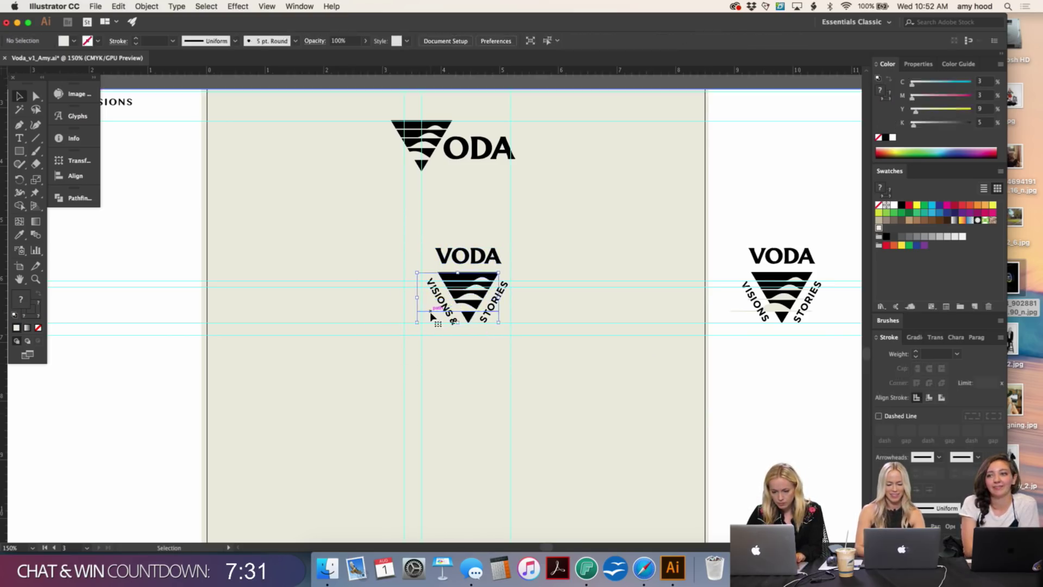
pyautogui.moveTo(411, 301); pyautogui.dragTo(427, 333)
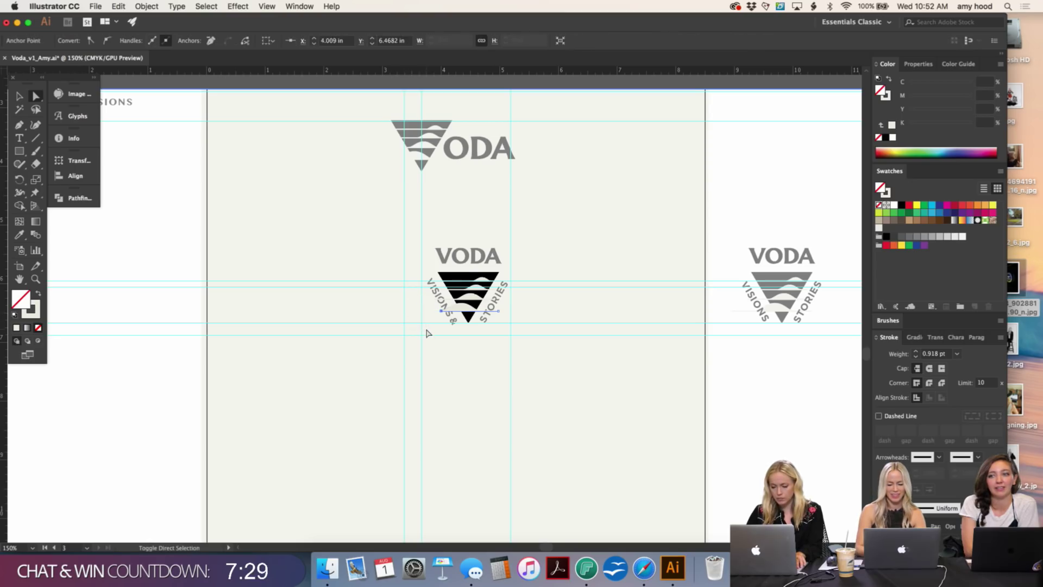
pyautogui.press('Escape')
pyautogui.press('super+minus')
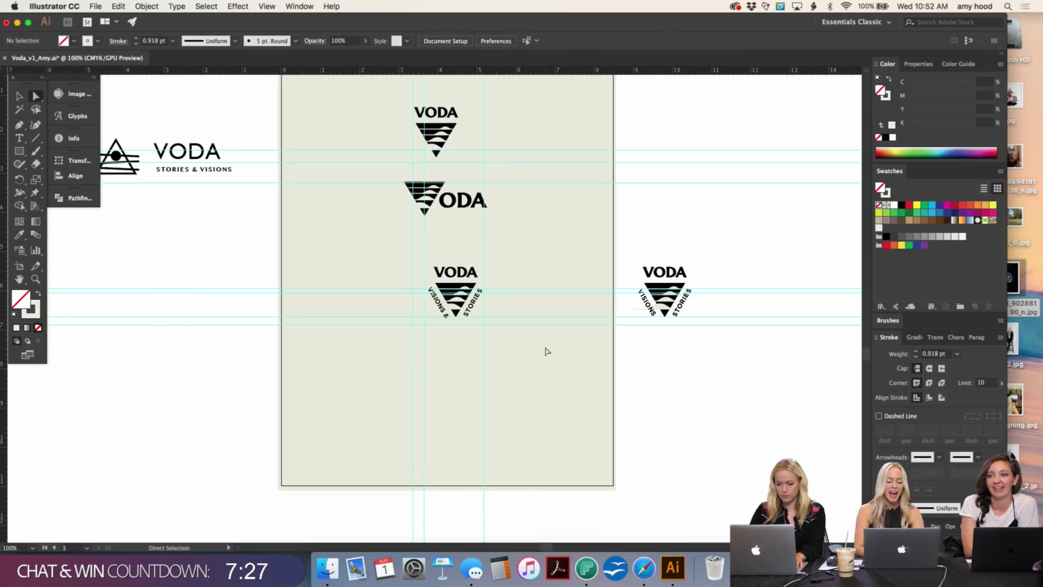
pyautogui.press('v')
pyautogui.press('super+equal')
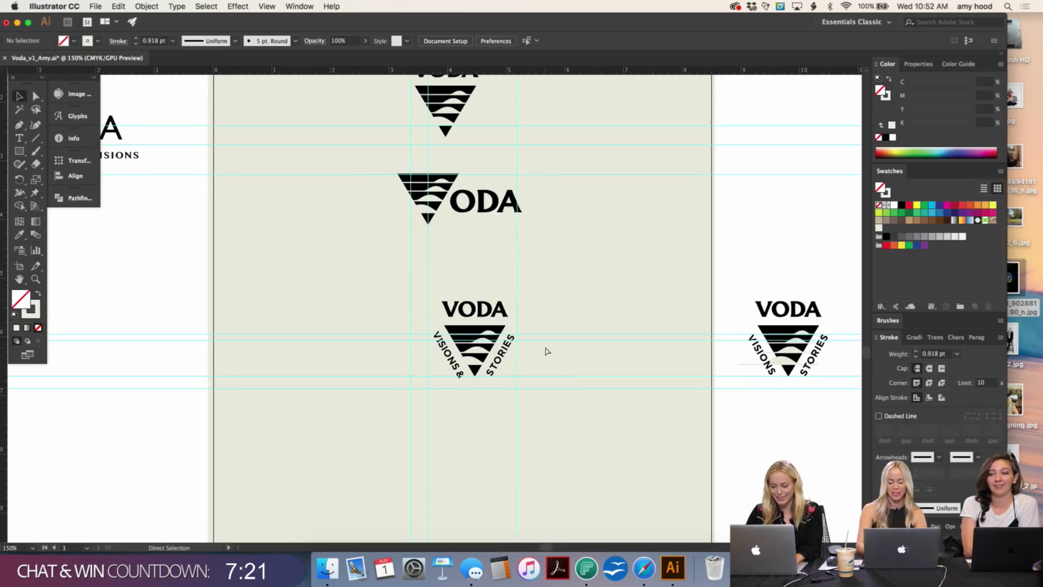
pyautogui.press('super+minus')
pyautogui.press('v')
pyautogui.moveTo(468, 272); pyautogui.dragTo(557, 272)
pyautogui.click(557, 272)
pyautogui.click(502, 277)
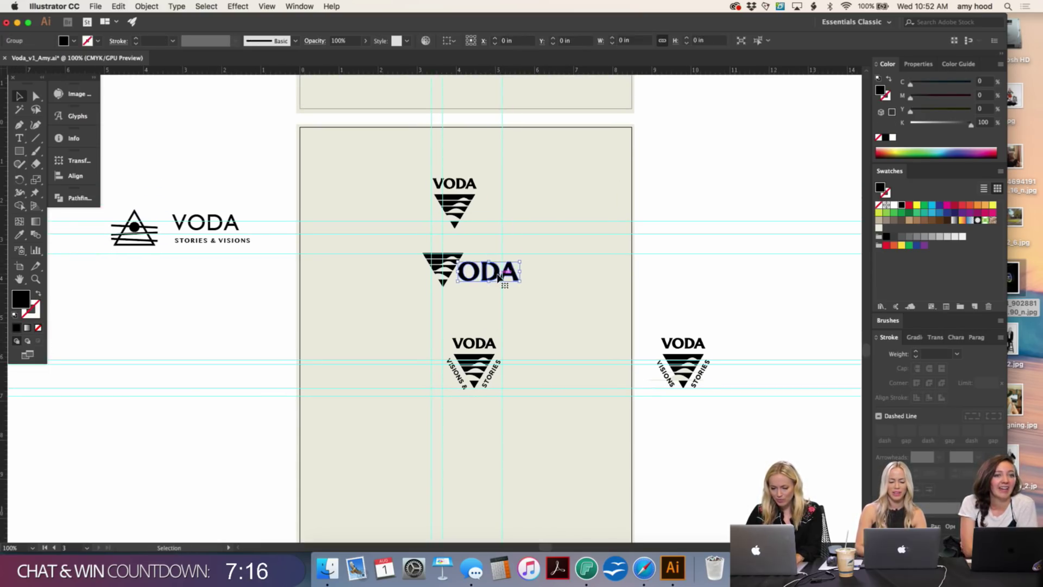
pyautogui.click(545, 291)
pyautogui.press('super+plus')
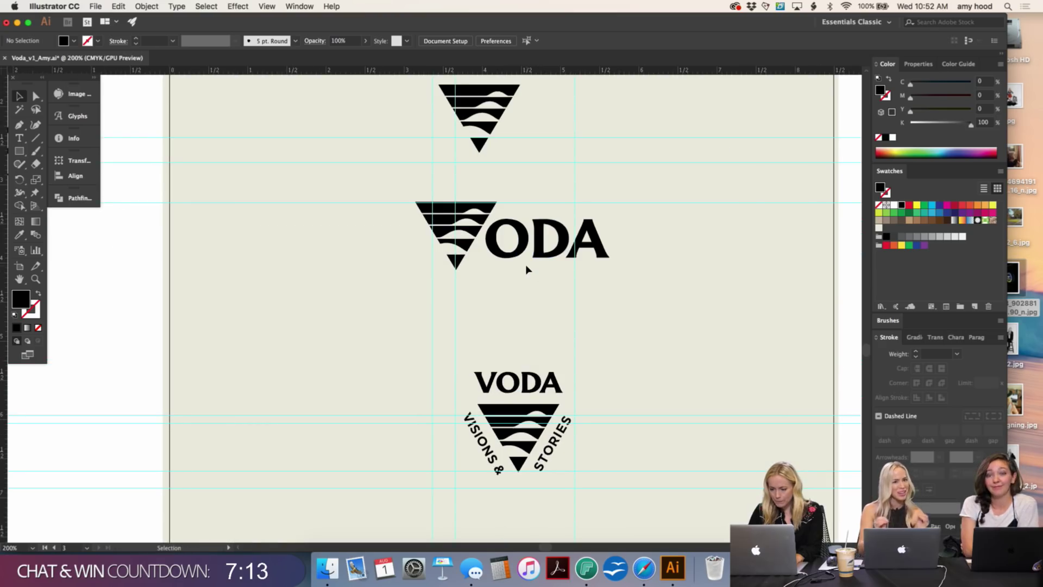
pyautogui.click(522, 254)
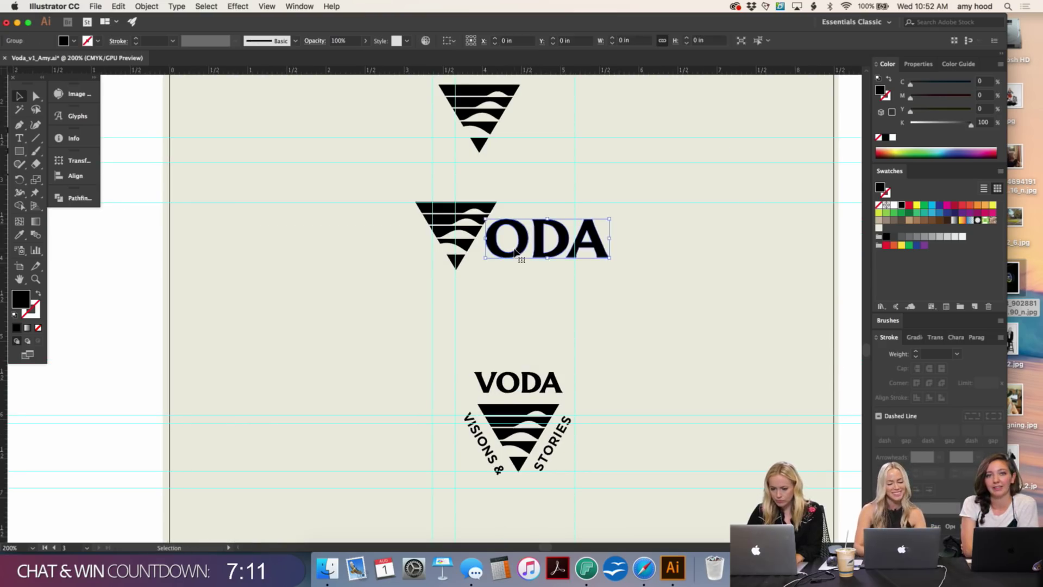
pyautogui.click(623, 276)
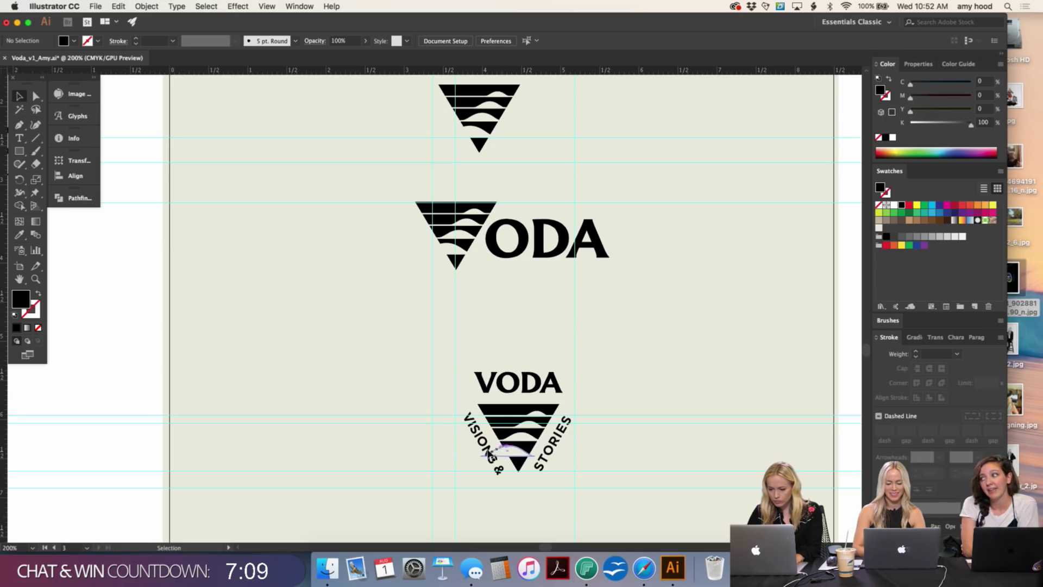
pyautogui.moveTo(513, 395); pyautogui.dragTo(582, 296)
pyautogui.scroll(10, 582, 296)
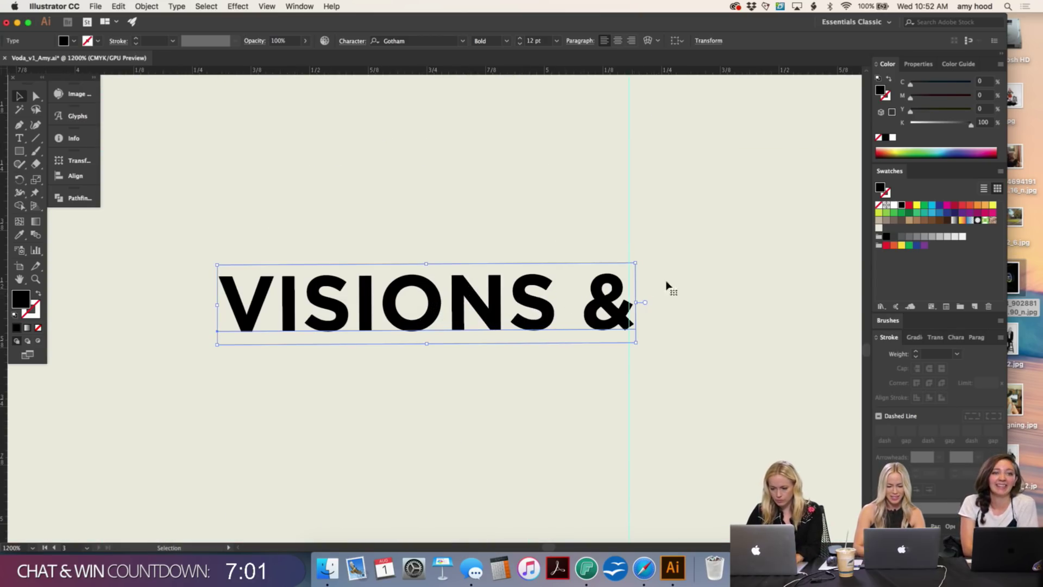
pyautogui.tripleClick(556, 296)
pyautogui.click(557, 296)
pyautogui.press('Left')
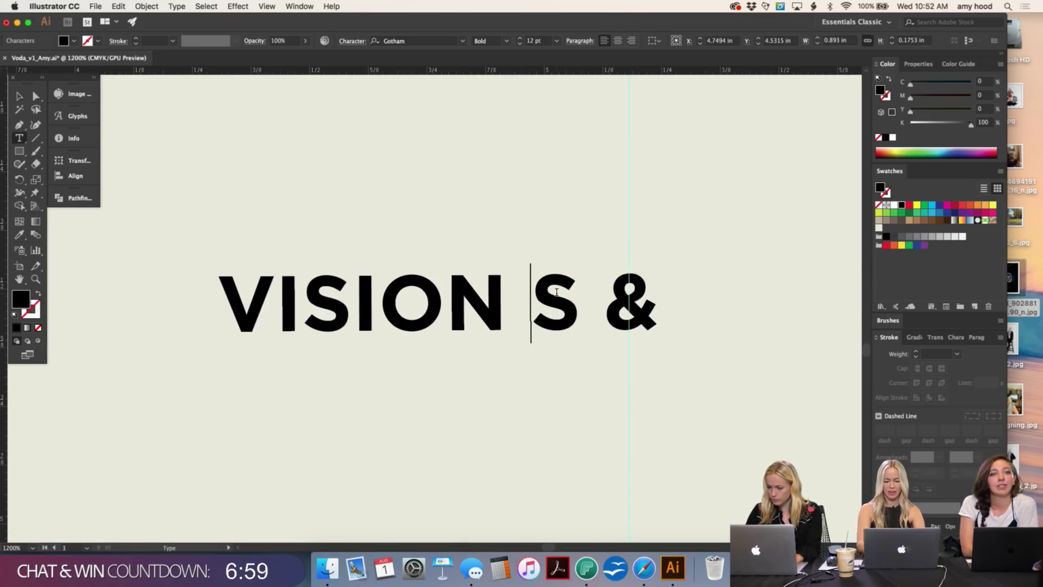
pyautogui.press('BackSpace')
pyautogui.press('super+a')
pyautogui.click(22, 96)
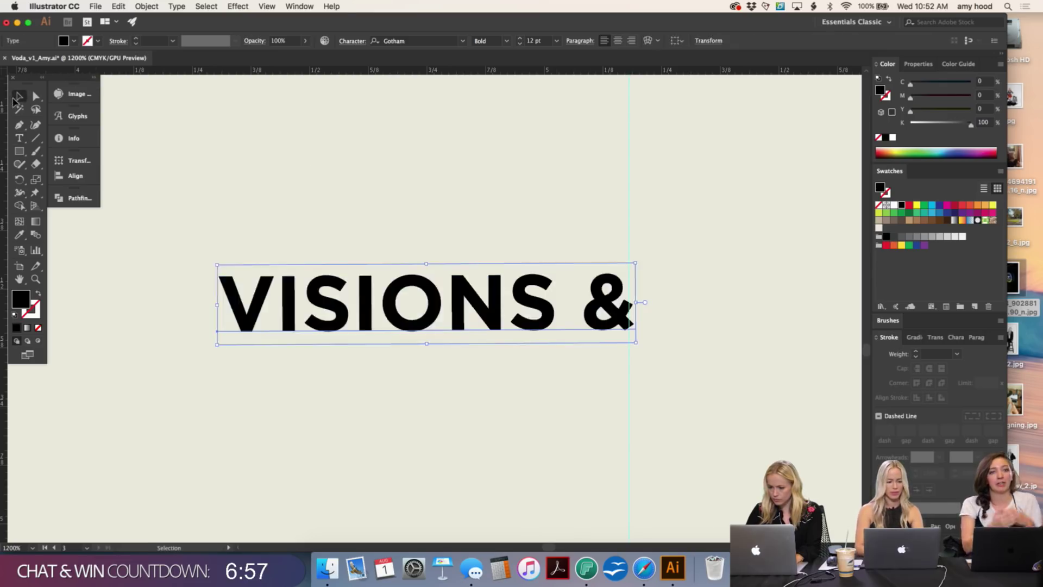
pyautogui.press('Delete')
# Step: Create a new horizontal tagline text reading VISIONS & STORIES below the ODA lettering of the horizontal logo
pyautogui.click(21, 139)
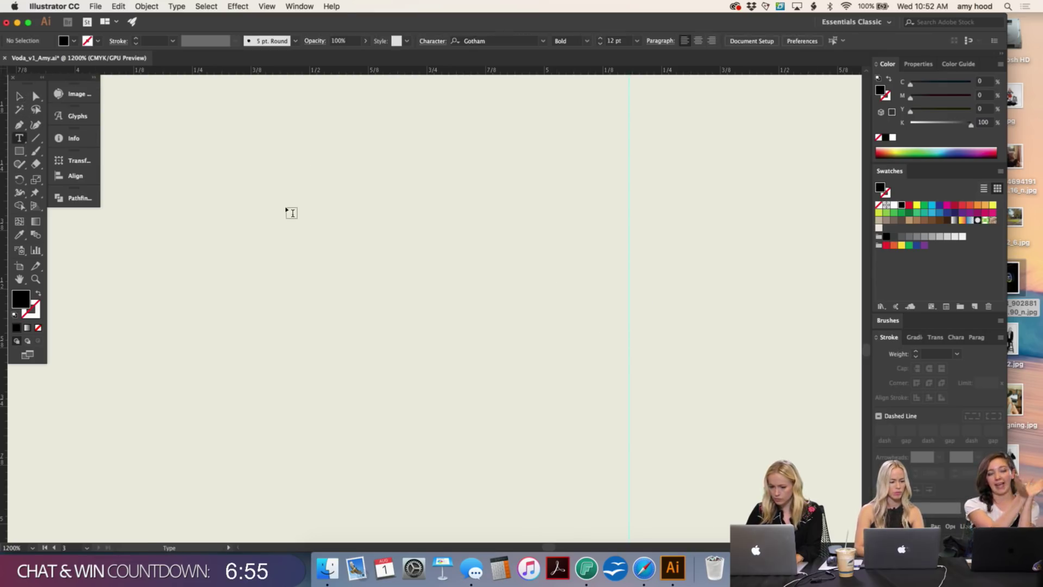
pyautogui.click(317, 231)
pyautogui.write('VOD')
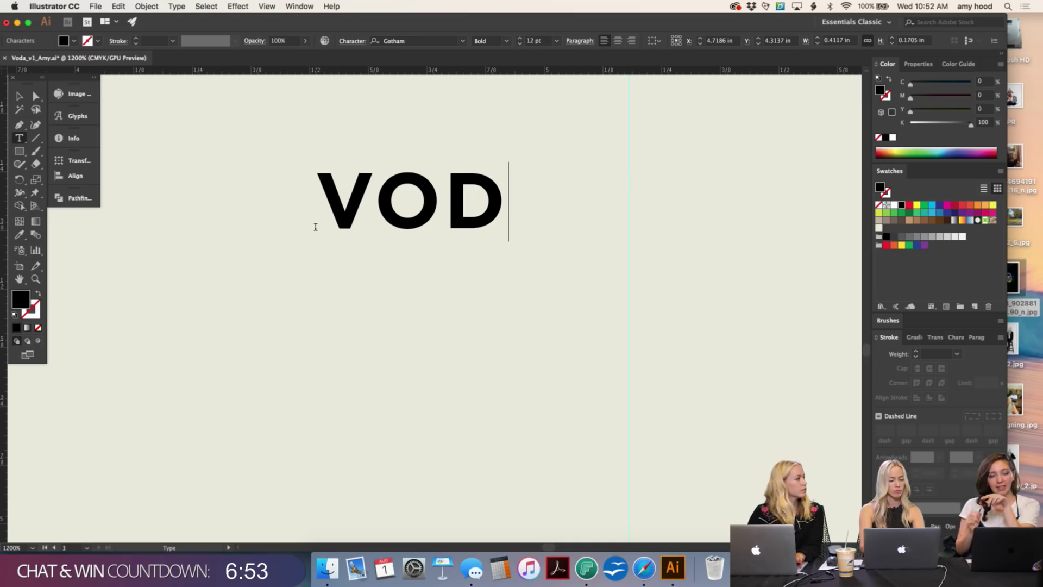
pyautogui.press('BackSpace')
pyautogui.press('BackSpace')
pyautogui.press('BackSpace')
pyautogui.write('VIS')
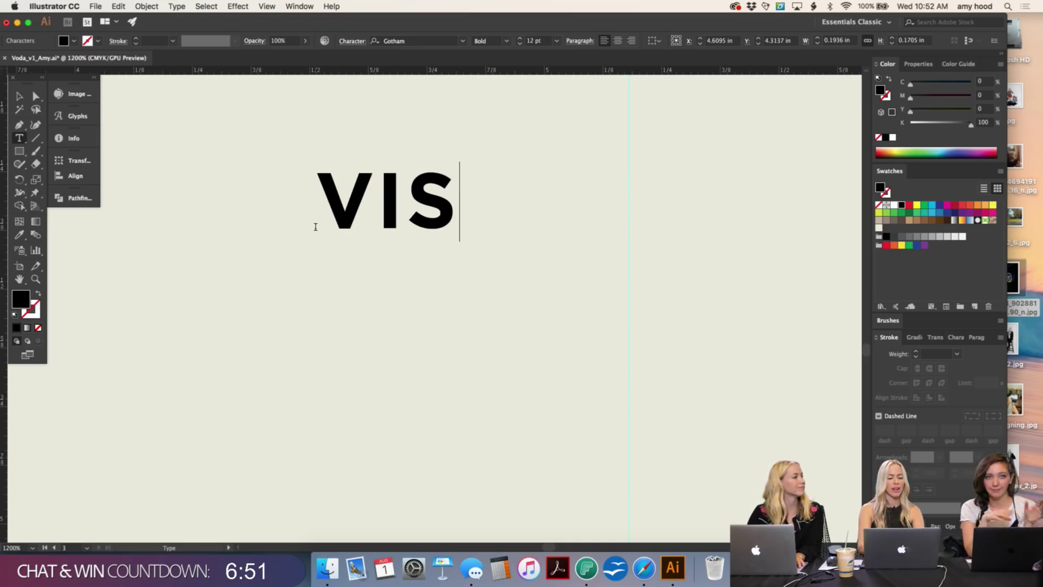
pyautogui.write('IONS &')
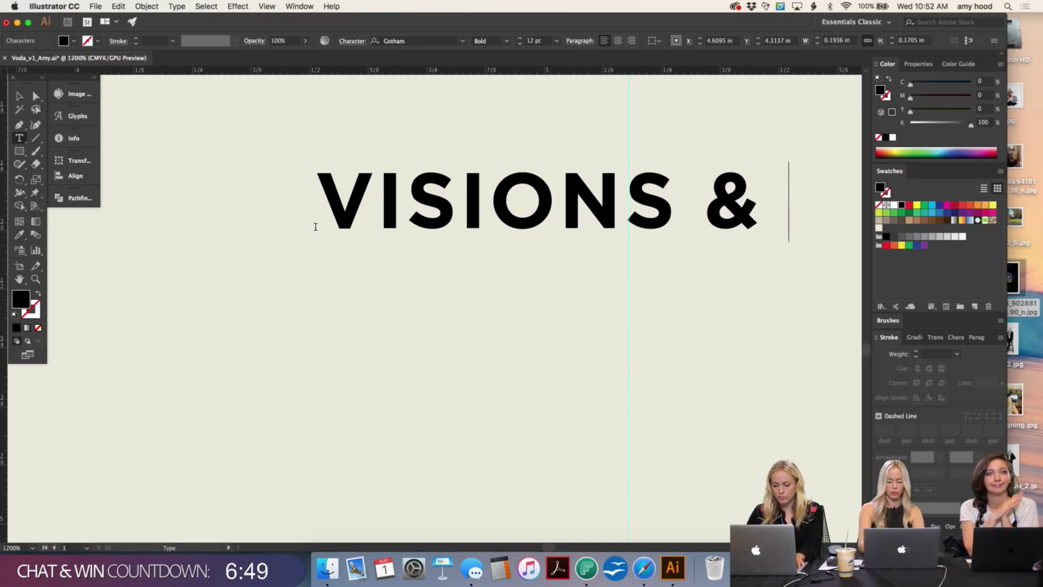
pyautogui.press('super+minus')
pyautogui.press('super+minus')
pyautogui.press('super+minus')
pyautogui.press('super+minus')
pyautogui.press('super+minus')
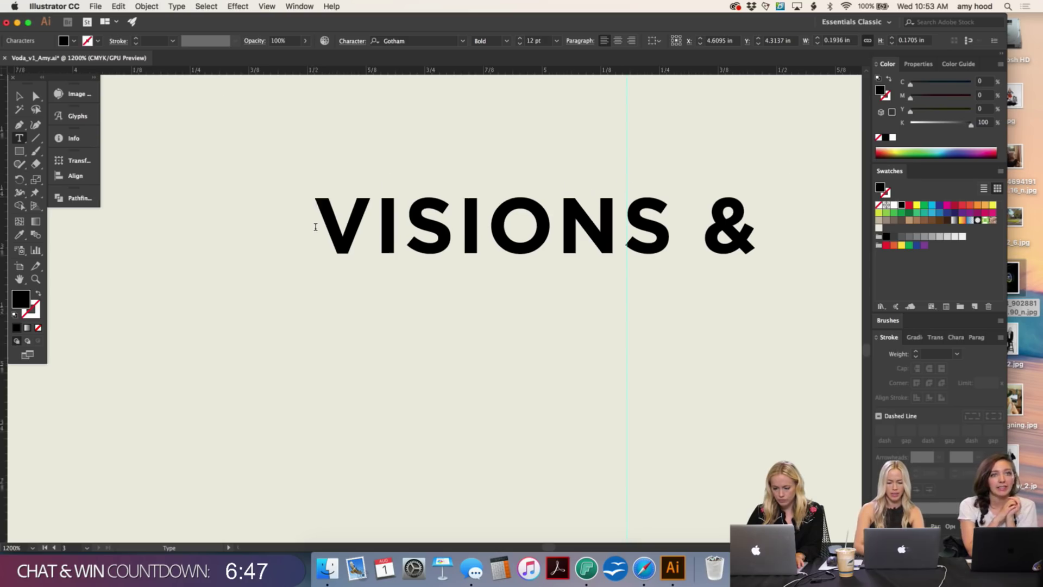
pyautogui.press('super+shift+a')
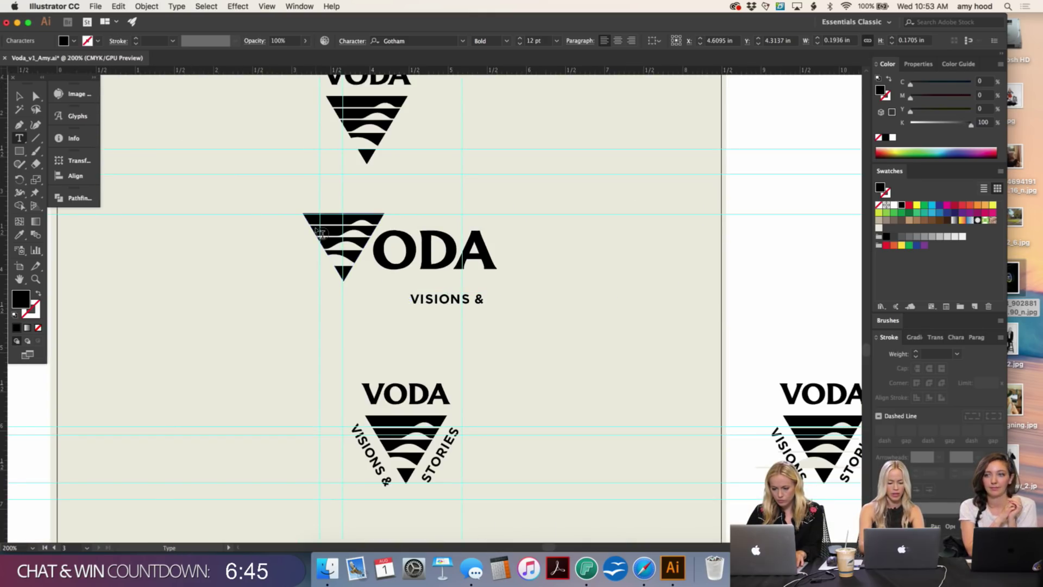
pyautogui.write('TORIES')
pyautogui.click(19, 96)
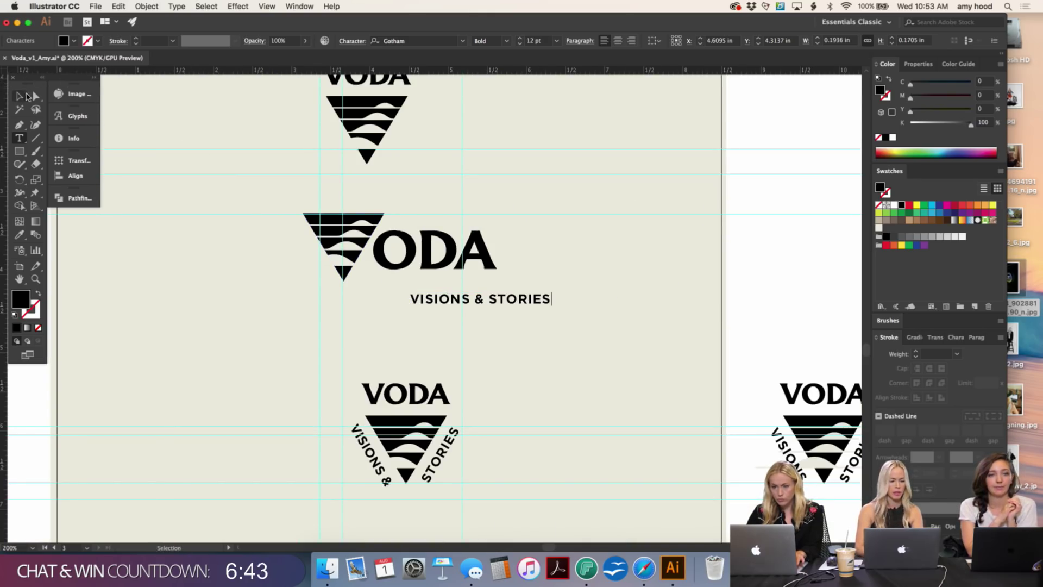
# Step: Replace the ODA lettering beside the triangle with a copy of the full VODA wordmark from the logo above
pyautogui.scroll(3, 466, 168)
pyautogui.moveTo(394, 129); pyautogui.dragTo(462, 305)
pyautogui.click(486, 298)
pyautogui.press('Delete')
# Step: Change the tagline of the horizontal logo to read STORIES & VISIONS
pyautogui.scroll(-15, 458, 305)
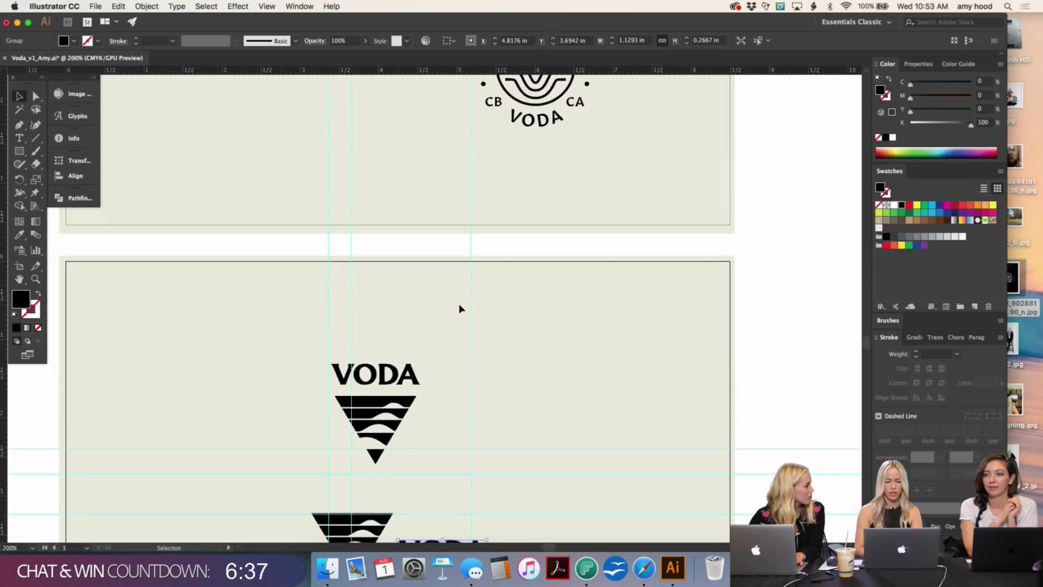
pyautogui.scroll(4, 459, 309)
pyautogui.scroll(-1, 459, 307)
pyautogui.scroll(10, 459, 305)
pyautogui.scroll(-3, 516, 306)
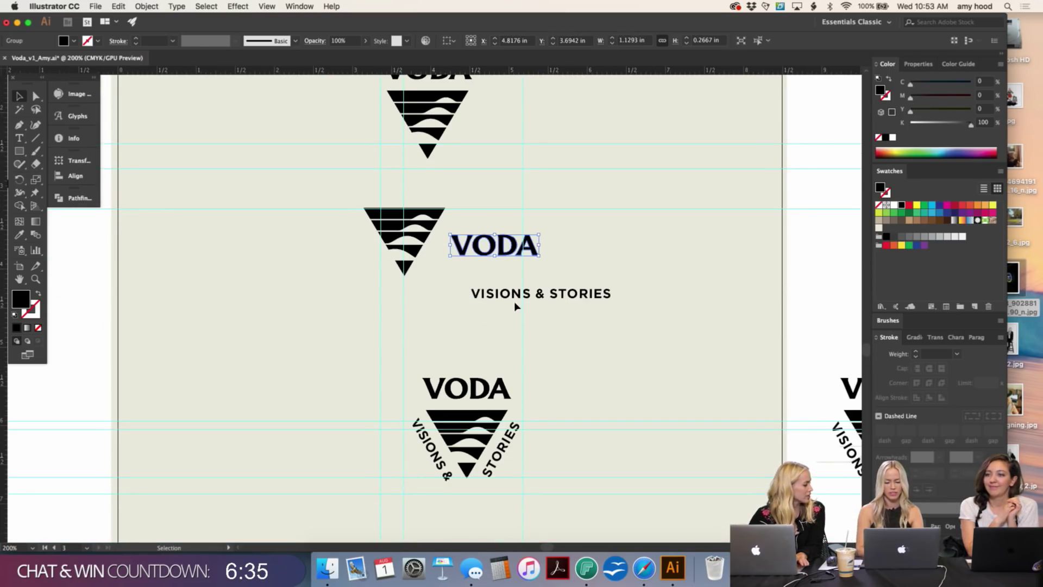
pyautogui.doubleClick(514, 299)
pyautogui.hotkey('ctrl', 'a')
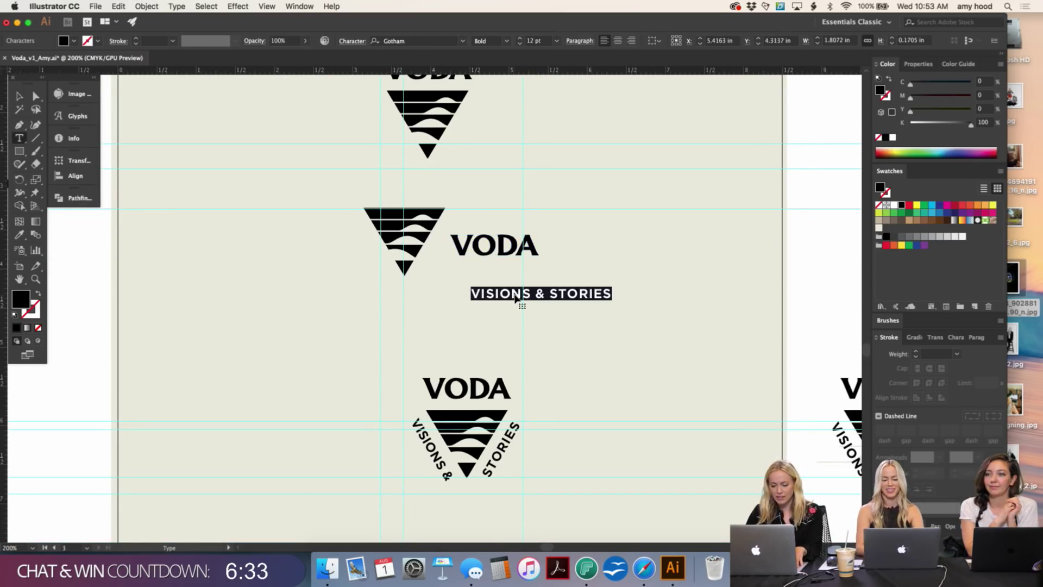
pyautogui.write('STORIES ')
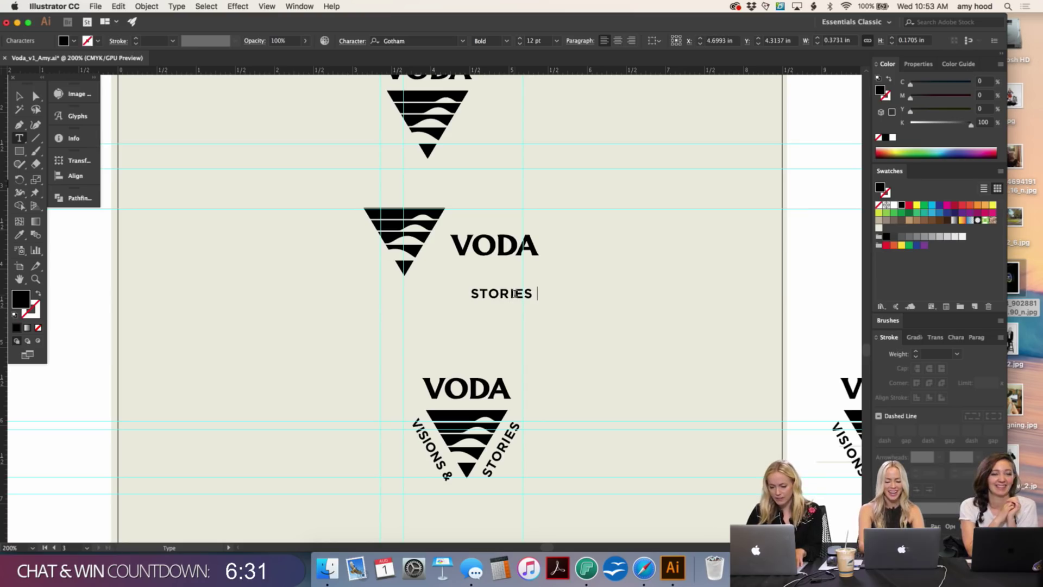
pyautogui.write('& VISION')
pyautogui.press('BackSpace')
pyautogui.press('BackSpace')
pyautogui.press('BackSpace')
pyautogui.press('BackSpace')
pyautogui.press('BackSpace')
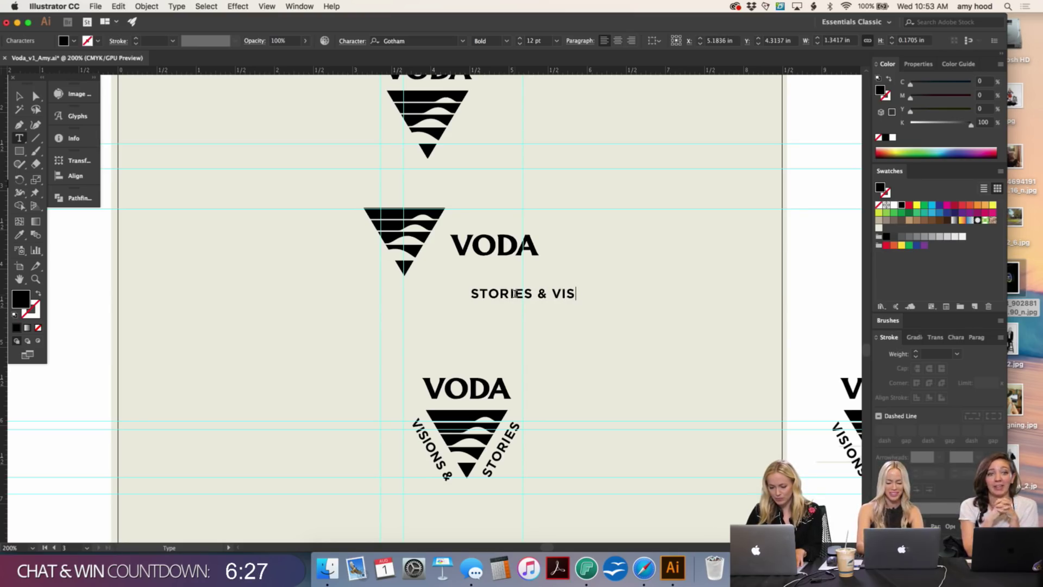
pyautogui.write('IONS')
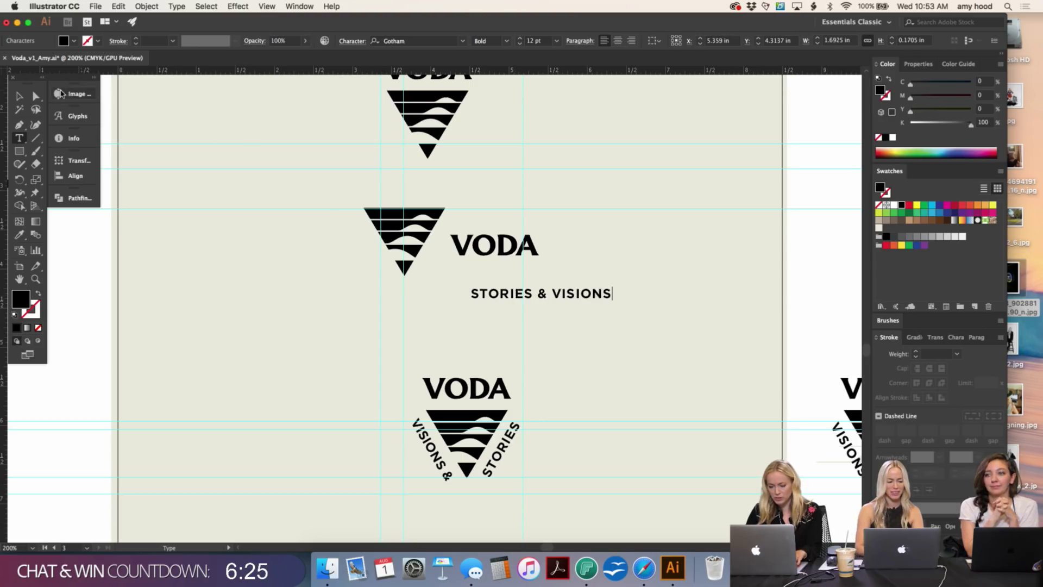
pyautogui.click(17, 96)
pyautogui.click(233, 153)
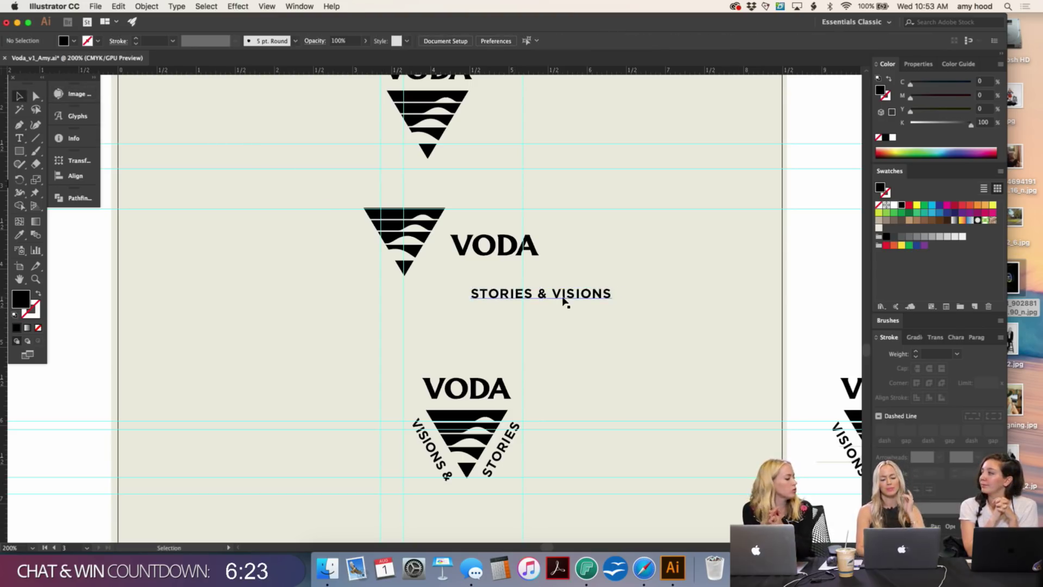
# Step: Move the STORIES & VISIONS tagline directly beneath the VODA wordmark, flush with its left edge, and select the wordmark
pyautogui.moveTo(558, 295); pyautogui.dragTo(543, 276)
pyautogui.click(533, 246)
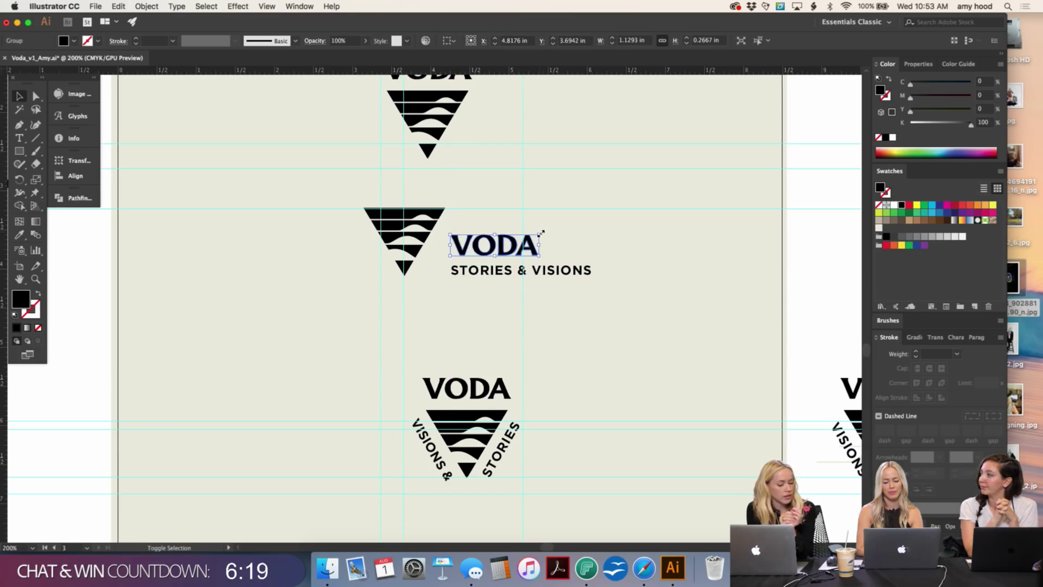
# Step: Scale the VODA wordmark of the horizontal logo up to about 1.75 in wide, close to the tagline's width
pyautogui.moveTo(540, 233); pyautogui.dragTo(590, 224)
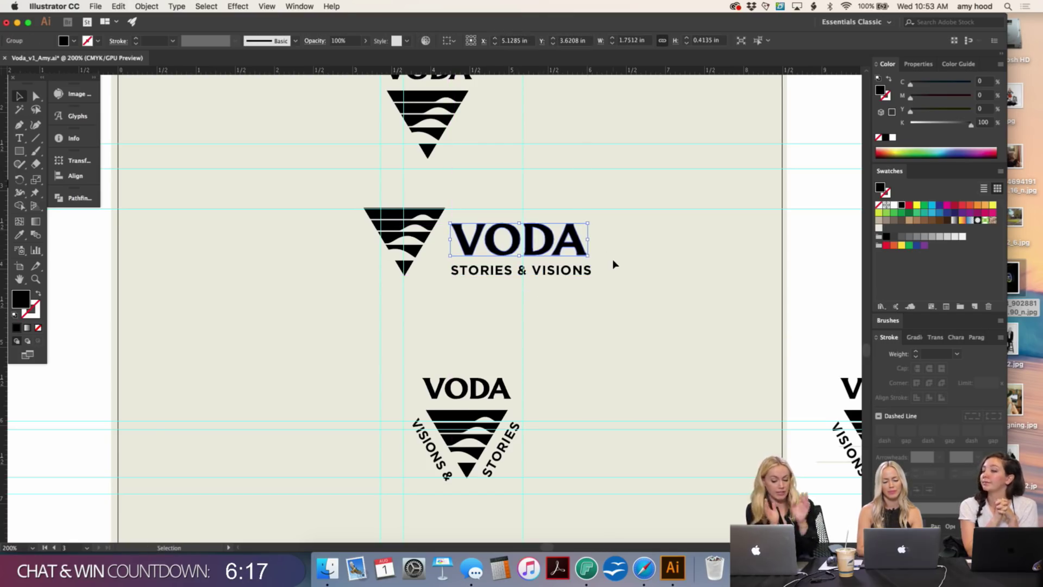
pyautogui.click(612, 259)
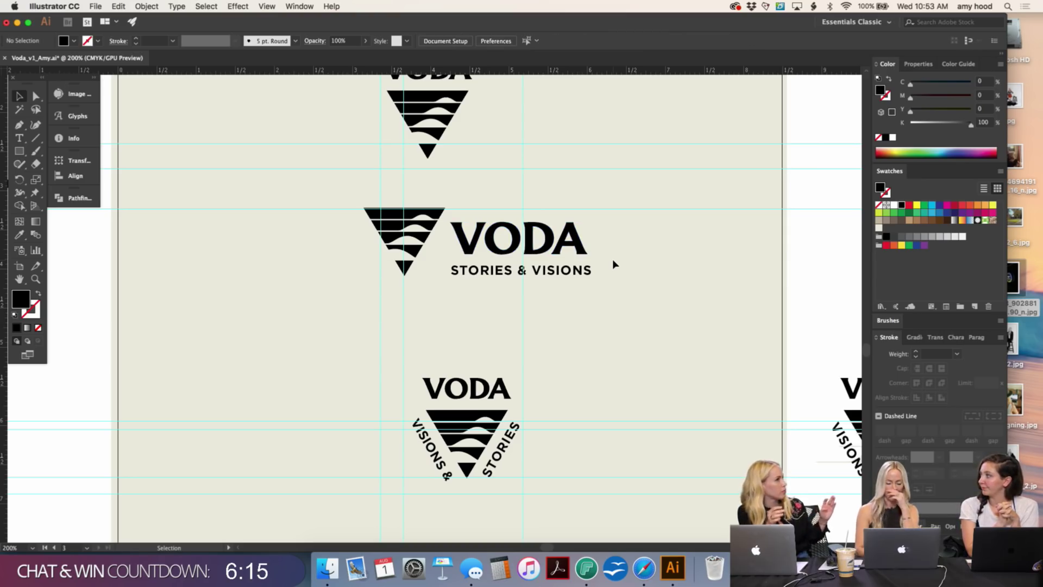
pyautogui.moveTo(598, 287); pyautogui.dragTo(537, 218)
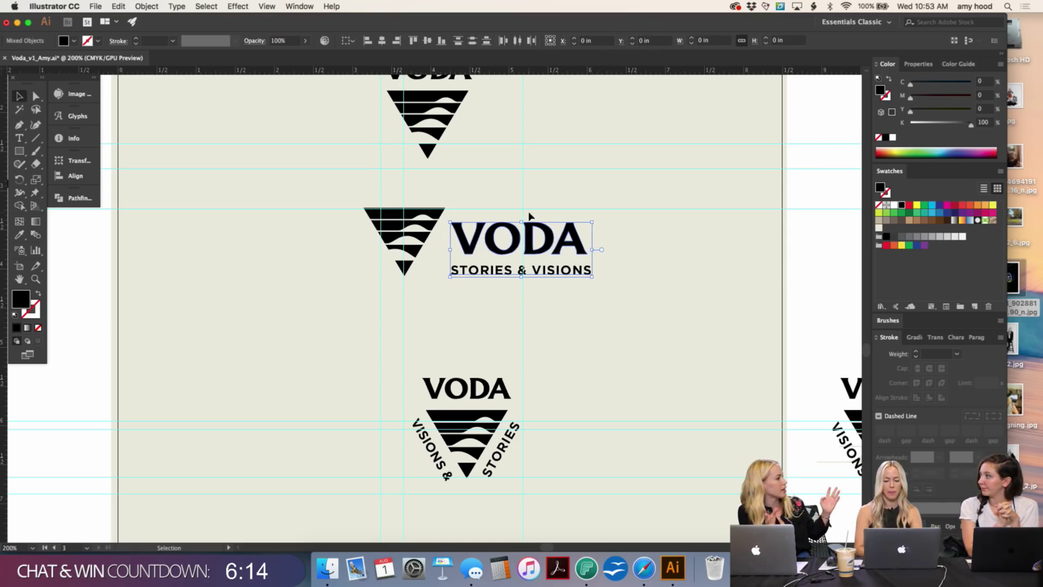
pyautogui.press('super+minus')
pyautogui.press('super+minus')
pyautogui.click(589, 276)
# Step: Move the whole horizontal logo about 0.28 in left and 0.14 in down on the artboard
pyautogui.hscroll(-3, 589, 276)
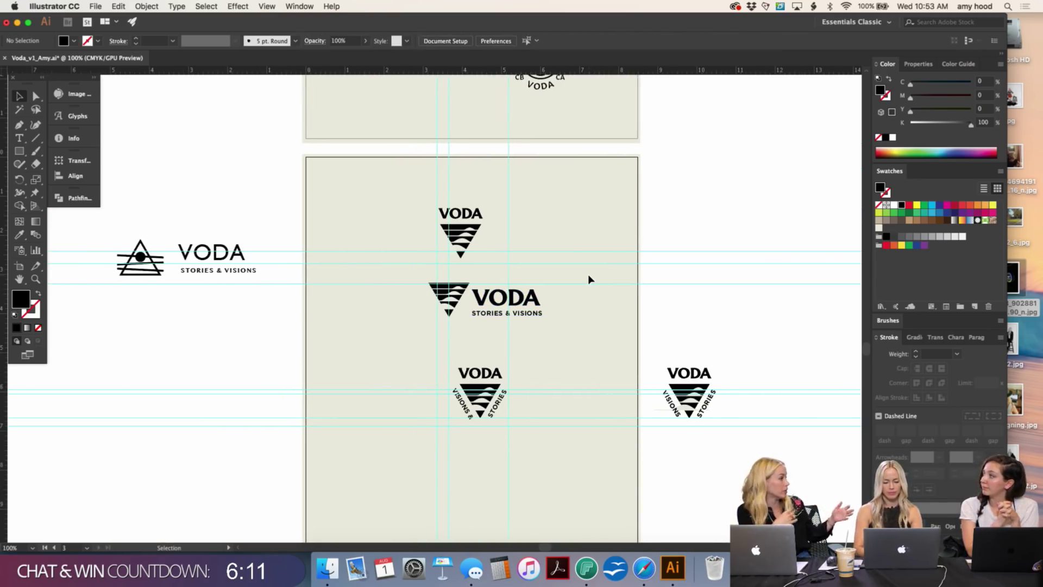
pyautogui.hscroll(-3, 589, 278)
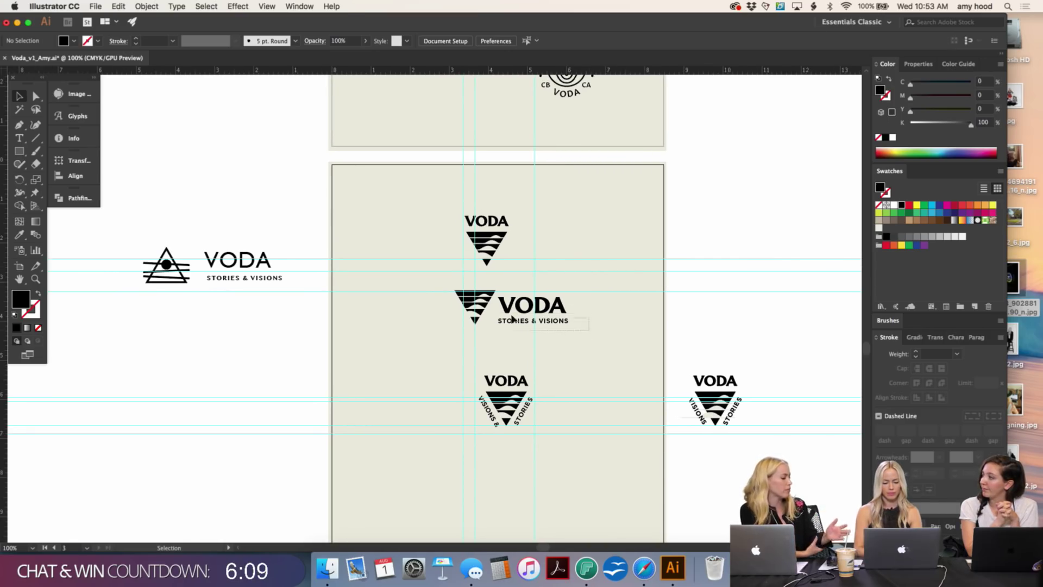
pyautogui.moveTo(581, 328); pyautogui.dragTo(440, 284)
pyautogui.hotkey('shift', 'Left')
pyautogui.hotkey('shift', 'Down')
pyautogui.hotkey('shift', 'Left')
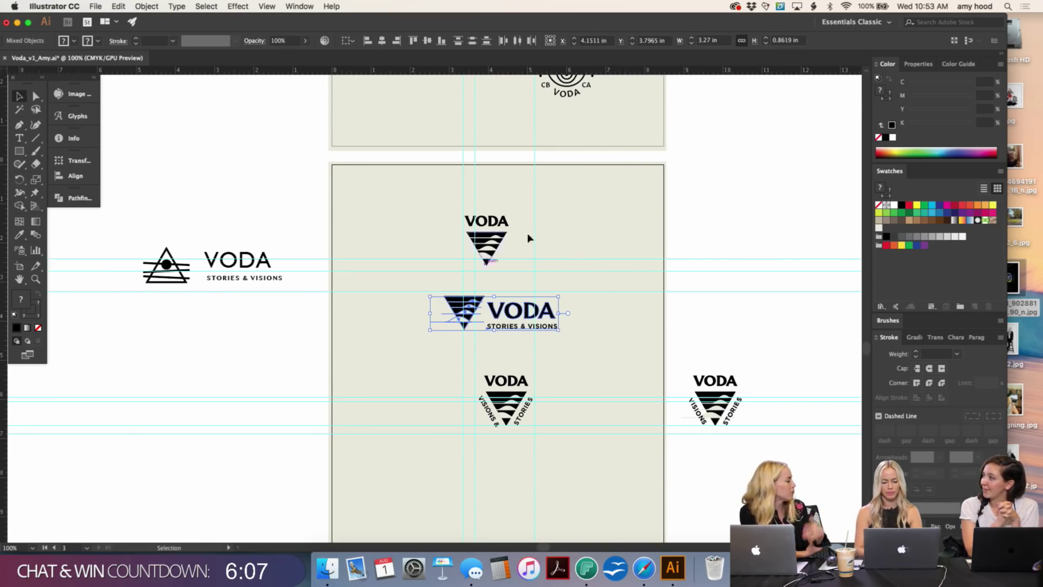
# Step: Shift the stacked VODA logo above the horizontal one about 0.28 in to the right
pyautogui.moveTo(538, 209); pyautogui.dragTo(433, 280)
pyautogui.hotkey('shift', 'Right')
pyautogui.hotkey('shift', 'Right')
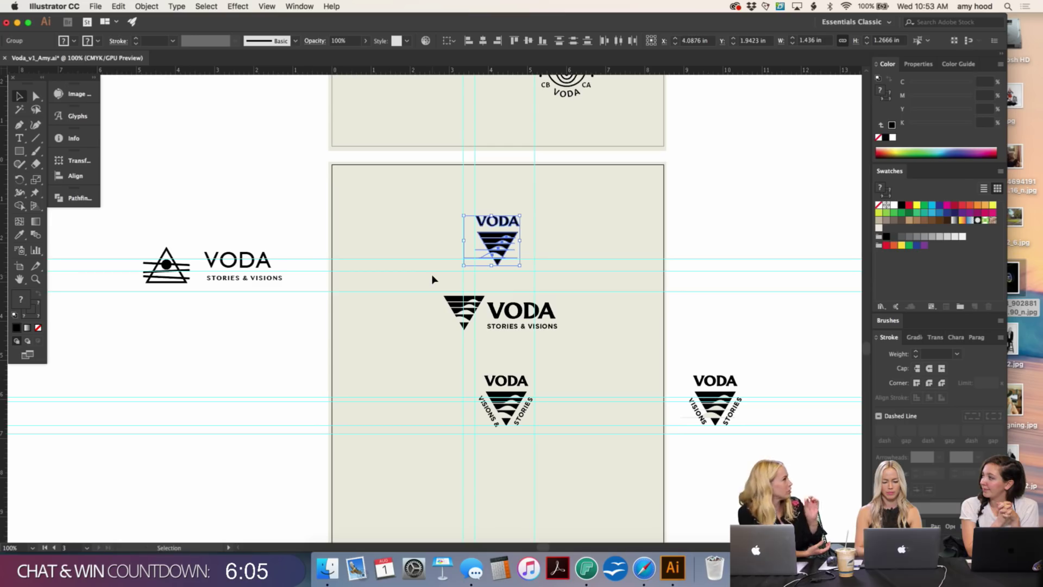
pyautogui.click(609, 240)
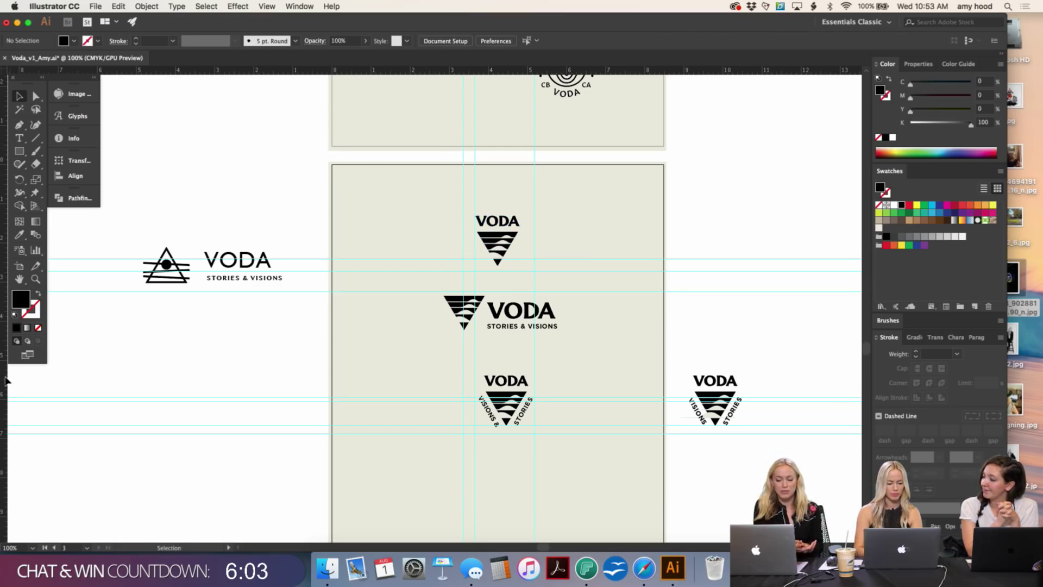
# Step: Add a vertical guide near the artboard's centre and nudge the stacked VODA logo right toward it
pyautogui.moveTo(8, 381); pyautogui.dragTo(507, 151)
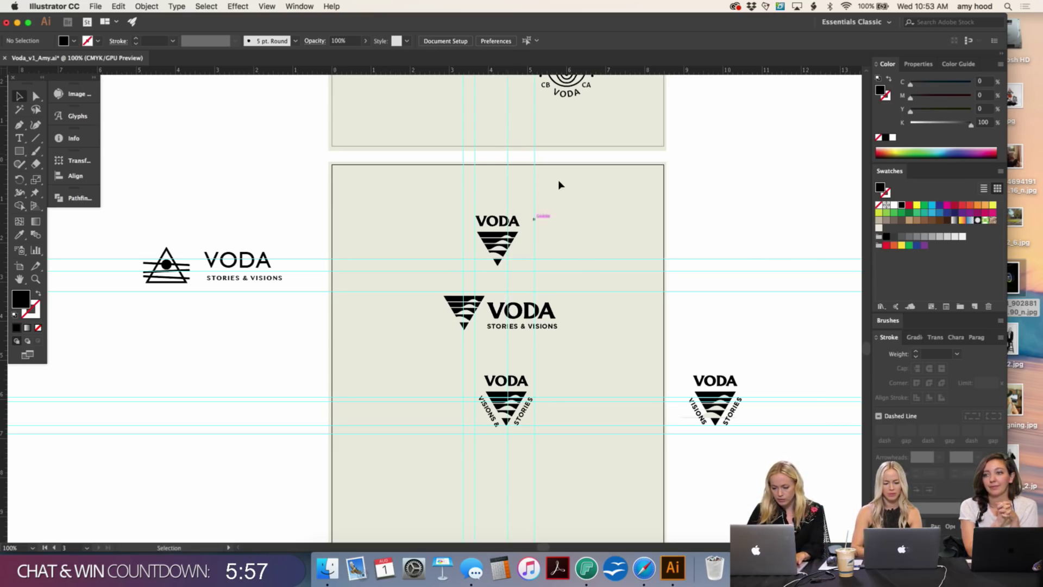
pyautogui.moveTo(441, 259); pyautogui.dragTo(441, 258)
pyautogui.hotkey('shift', 'Right')
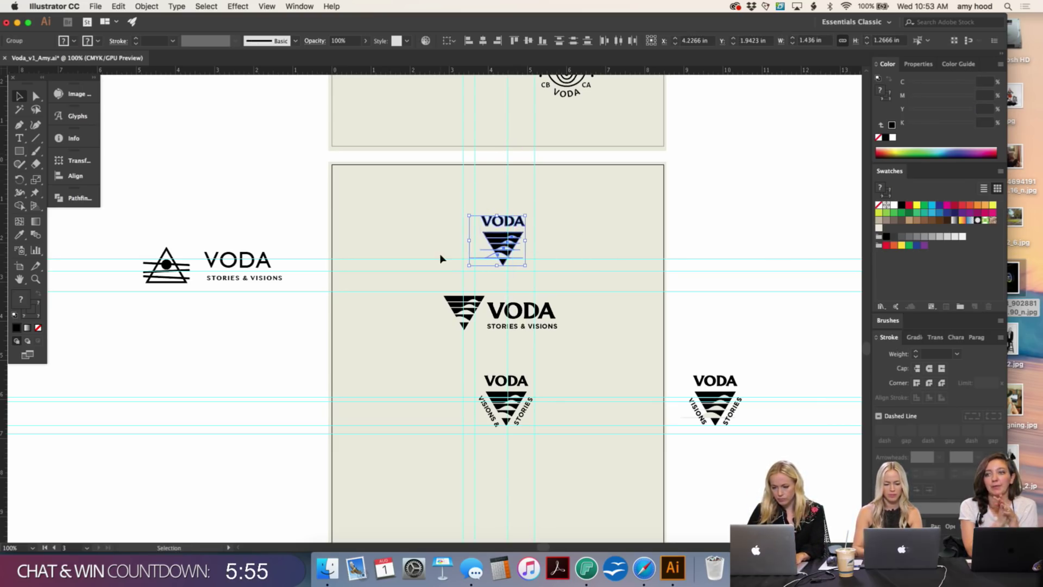
pyautogui.press('Right')
pyautogui.press('Right')
pyautogui.press('Right')
pyautogui.press('Right')
pyautogui.press('Right')
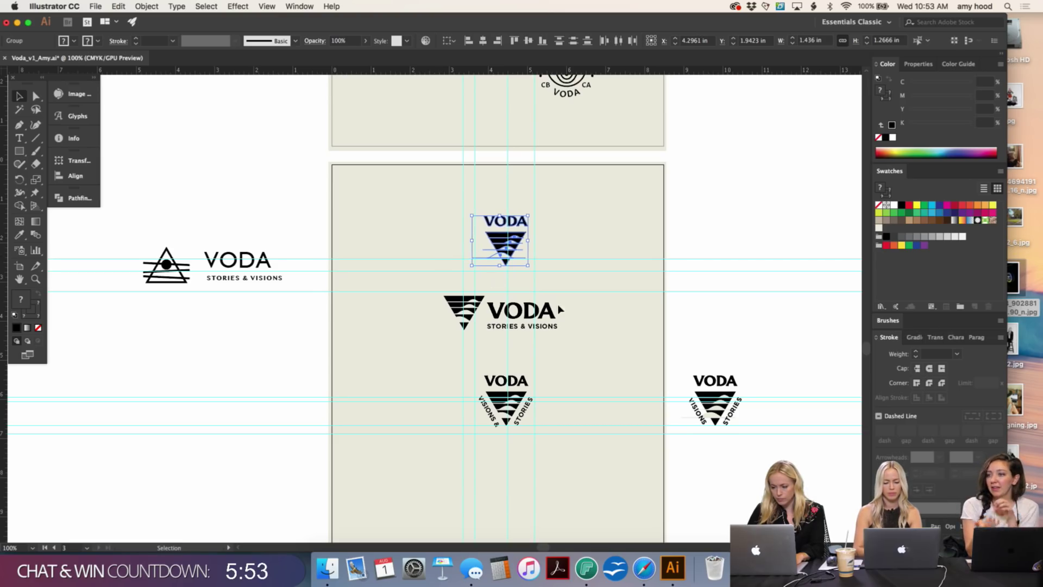
# Step: Lower the complete horizontal logo about 0.14 in to widen the gap below the stacked logo
pyautogui.click(595, 314)
pyautogui.moveTo(565, 348); pyautogui.dragTo(415, 305)
pyautogui.hotkey('shift', 'Down')
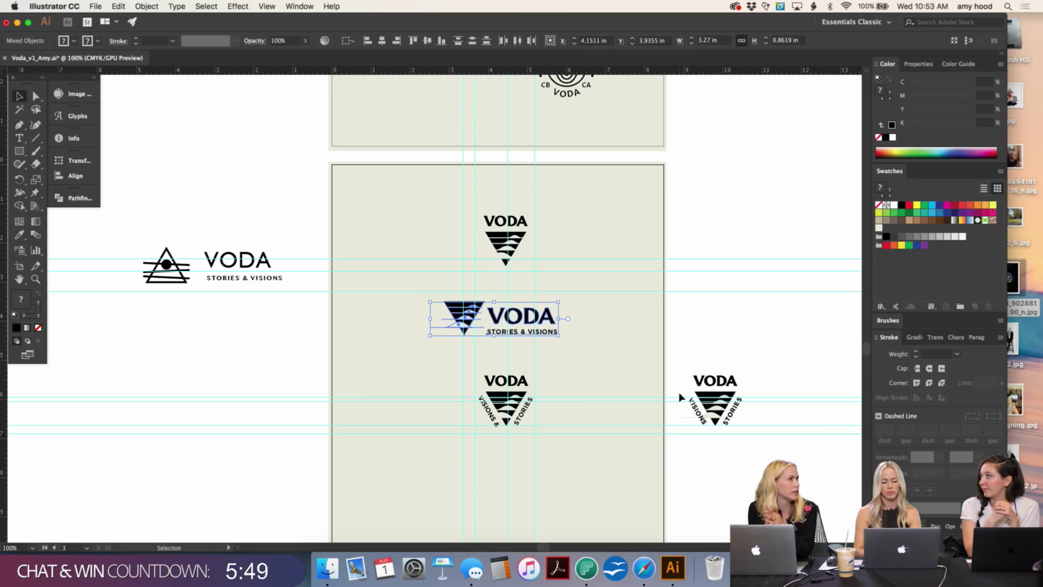
# Step: Nudge the VISIONS & STORIES seal on the artboard slightly right onto the new vertical guide
pyautogui.moveTo(572, 414); pyautogui.dragTo(460, 443)
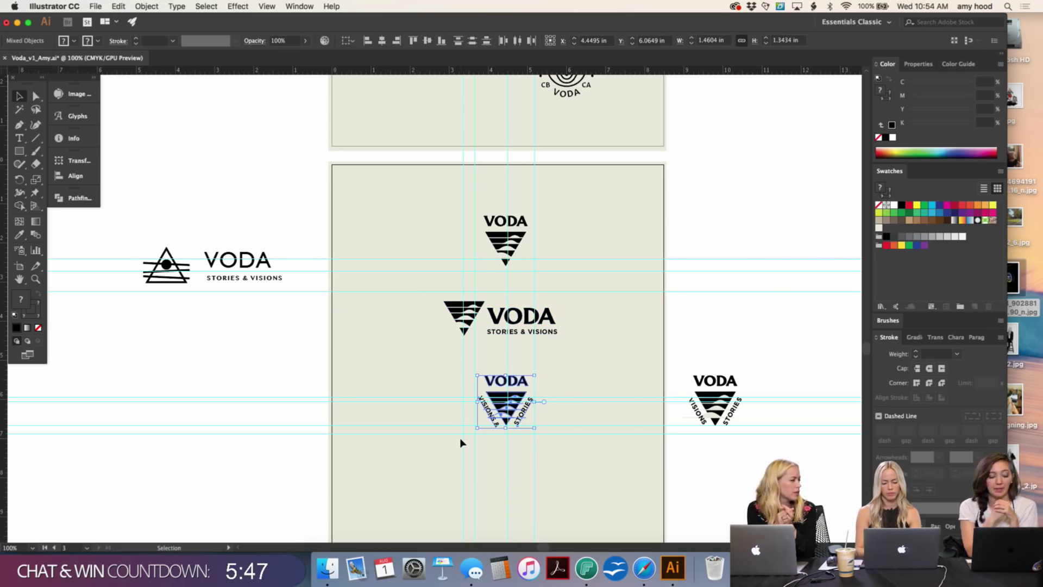
pyautogui.press('Right')
pyautogui.press('Right')
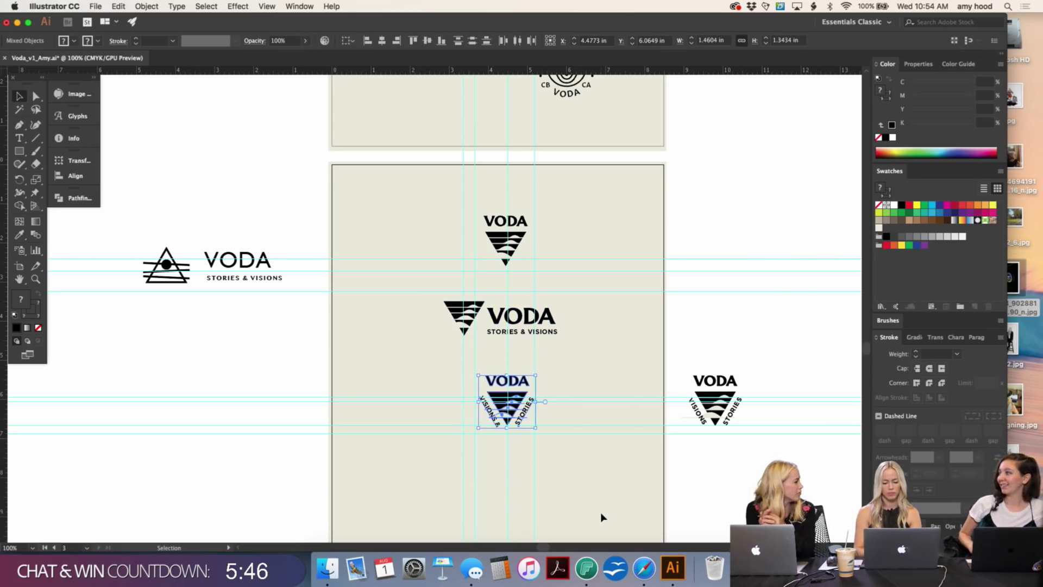
pyautogui.click(605, 426)
# Step: Fine-tune the stacked VODA logo's horizontal position so its triangle tip sits on the central guide
pyautogui.press('super+equal')
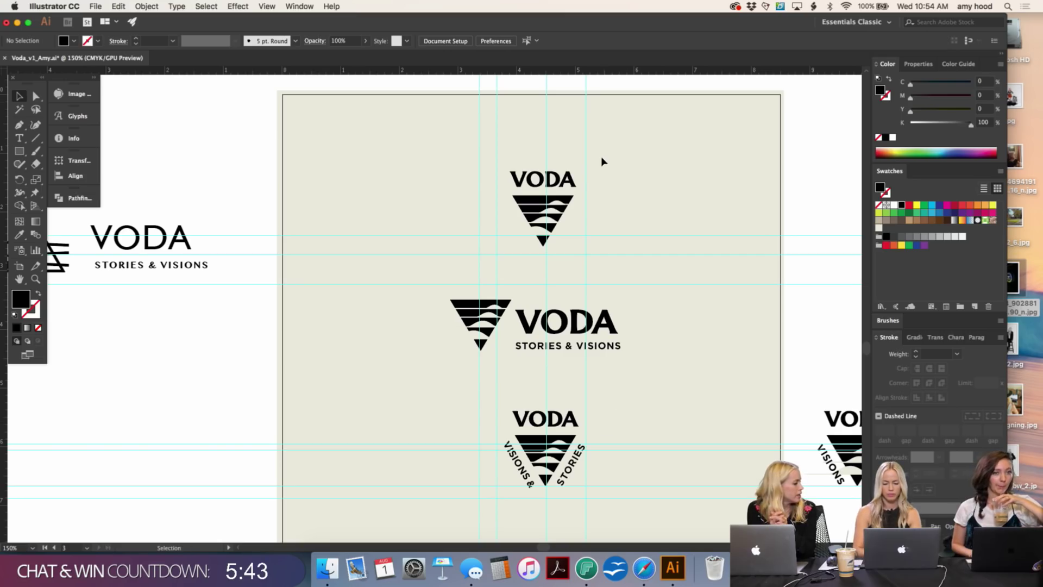
pyautogui.moveTo(602, 161); pyautogui.dragTo(481, 255)
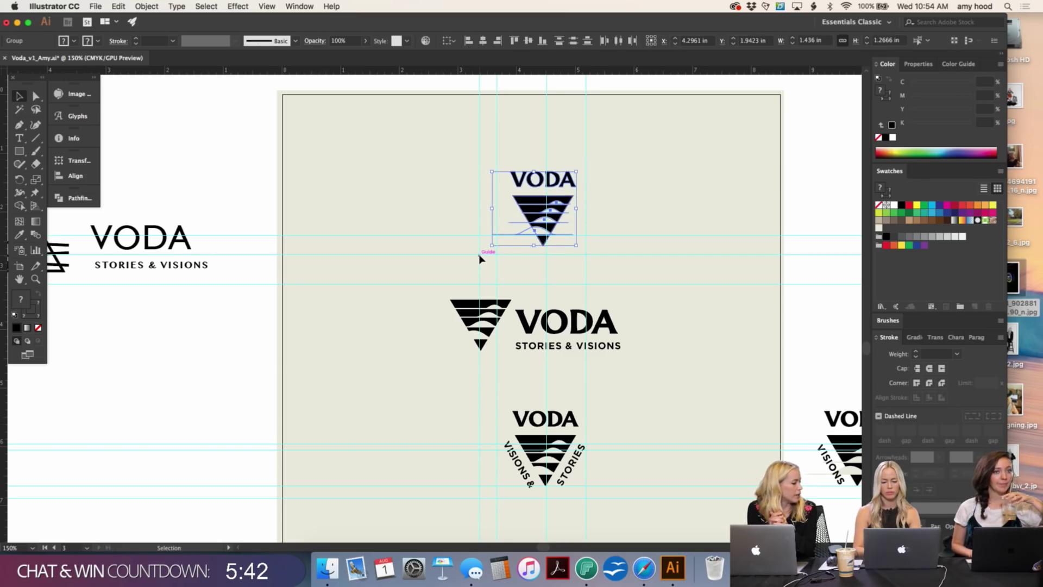
pyautogui.click(718, 261)
# Step: Move the VISIONS & STORIES seal about 2.1 in left into the left half of the artboard
pyautogui.scroll(-5, 717, 260)
pyautogui.press('super+minus')
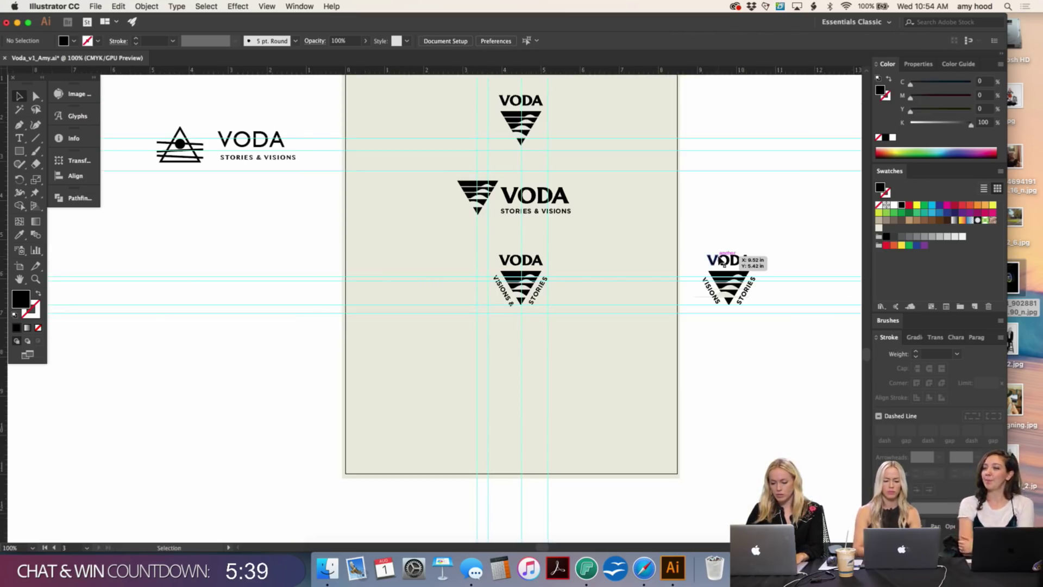
pyautogui.hscroll(-3, 722, 262)
pyautogui.scroll(1, 723, 262)
pyautogui.moveTo(643, 298); pyautogui.dragTo(524, 365)
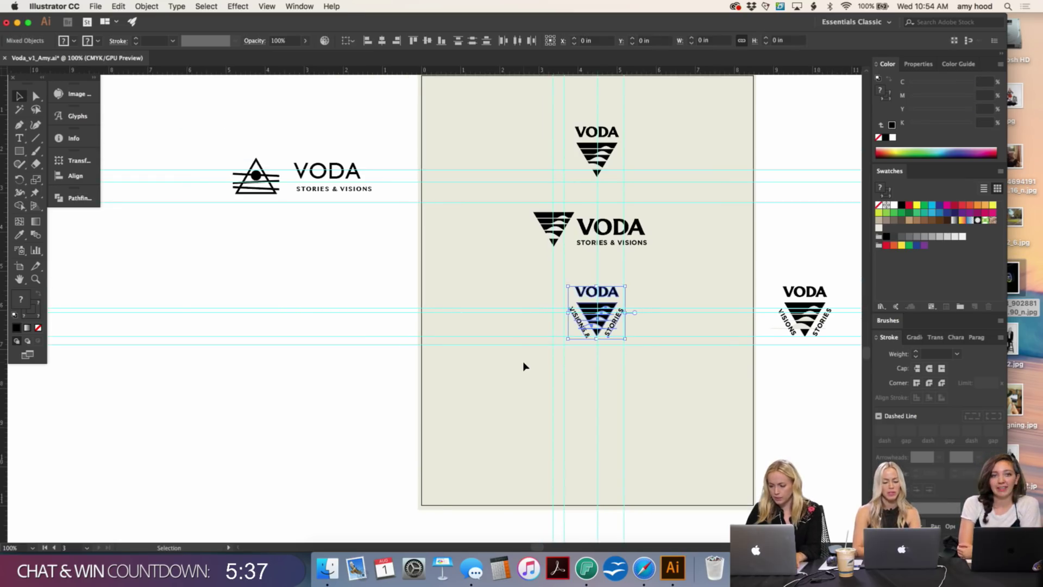
pyautogui.press('Left')
pyautogui.press('Left')
pyautogui.press('Left')
pyautogui.press('Left')
pyautogui.press('Left')
pyautogui.press('Left')
pyautogui.press('Left')
pyautogui.press('Left')
pyautogui.press('Left')
pyautogui.press('Left')
pyautogui.press('Left')
pyautogui.press('Left')
pyautogui.press('Left')
pyautogui.press('Left')
pyautogui.press('Left')
pyautogui.press('Left')
pyautogui.press('Left')
pyautogui.press('Left')
pyautogui.press('Left')
pyautogui.press('Left')
pyautogui.press('Left')
pyautogui.press('Left')
pyautogui.press('Left')
pyautogui.press('Left')
pyautogui.press('Left')
pyautogui.press('Left')
pyautogui.press('Left')
pyautogui.press('Left')
pyautogui.press('Left')
pyautogui.press('Left')
pyautogui.press('Left')
pyautogui.press('Left')
pyautogui.press('Left')
pyautogui.press('Left')
pyautogui.press('Left')
pyautogui.press('Left')
pyautogui.press('Left')
pyautogui.press('Left')
pyautogui.press('Left')
pyautogui.press('Left')
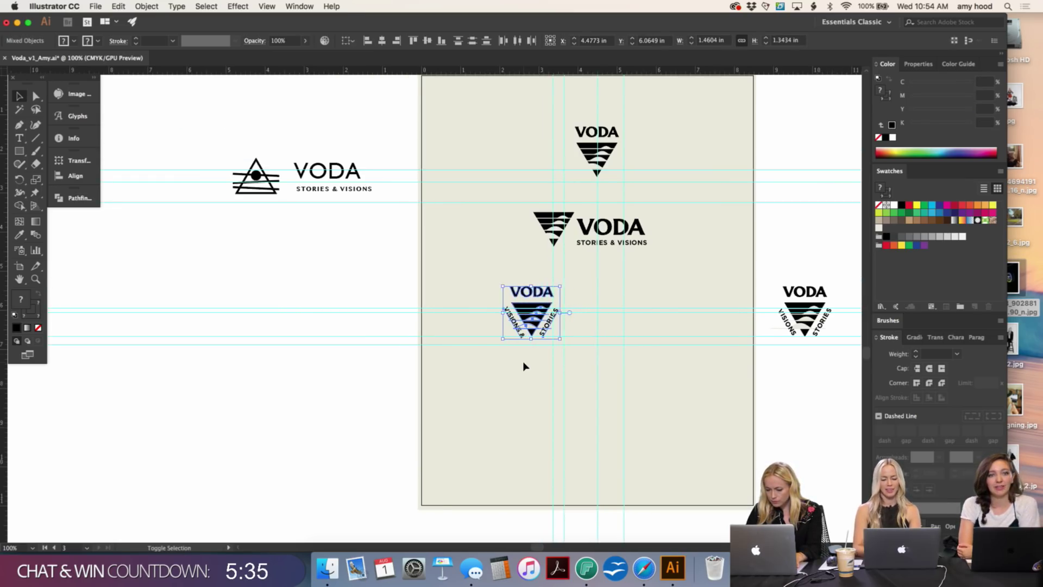
pyautogui.click(600, 365)
# Step: Lower the VISIONS & STORIES seal in the artboard's left half by about 0.28 in
pyautogui.moveTo(575, 286); pyautogui.dragTo(444, 375)
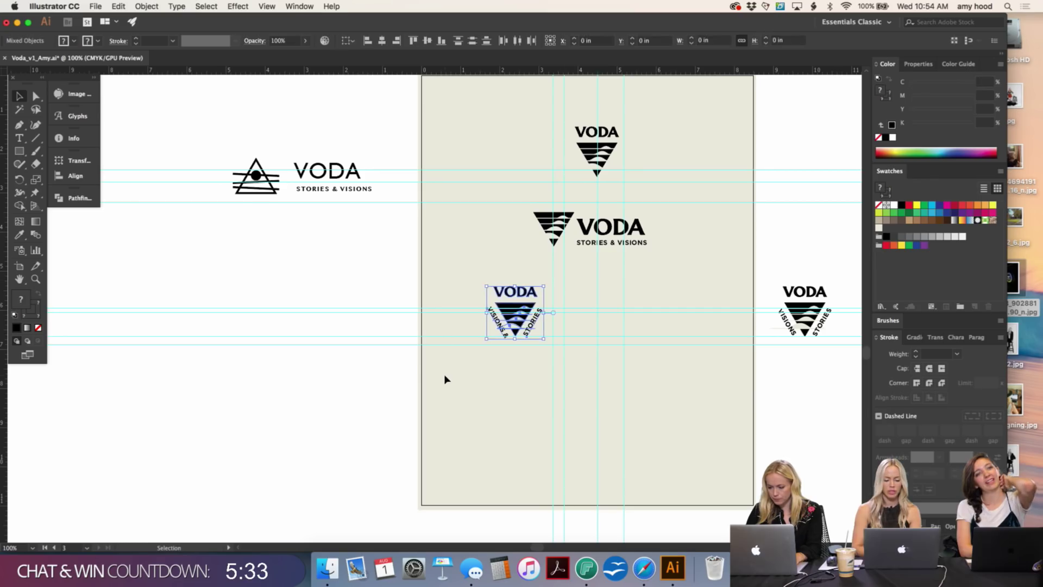
pyautogui.hotkey('shift', 'Down')
pyautogui.hotkey('shift', 'Down')
pyautogui.click(653, 276)
# Step: Lower the horizontal STORIES & VISIONS logo by about 0.4 in to even out its spacing under the stacked logo
pyautogui.moveTo(678, 260); pyautogui.dragTo(516, 210)
pyautogui.hotkey('shift', 'Down')
pyautogui.hotkey('shift', 'Down')
pyautogui.hotkey('shift', 'Down')
pyautogui.click(634, 396)
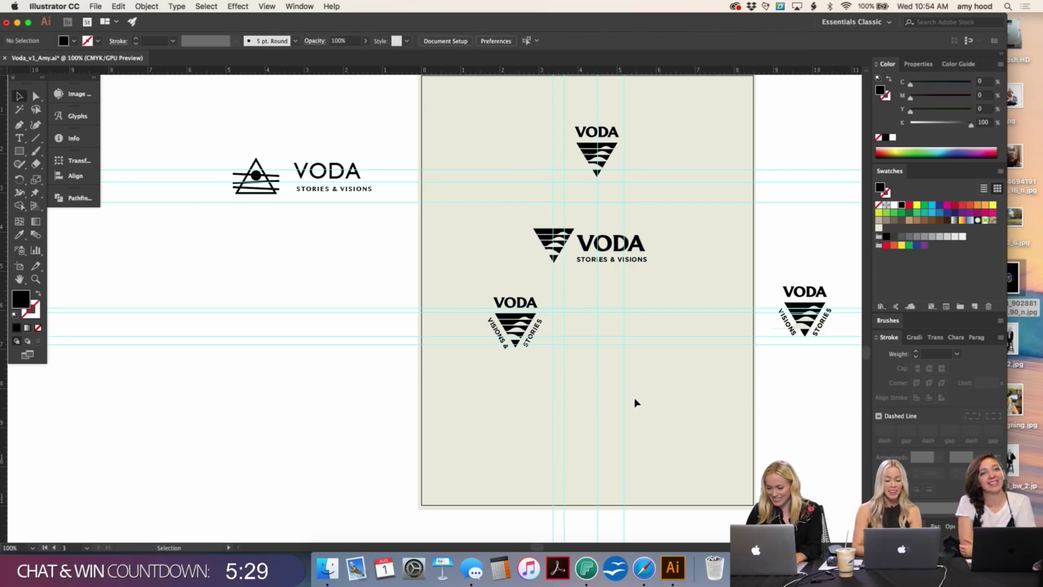
# Step: Move the VISIONS & STORIES seal another 0.28 in down, clear of the horizontal logo
pyautogui.scroll(5, 633, 396)
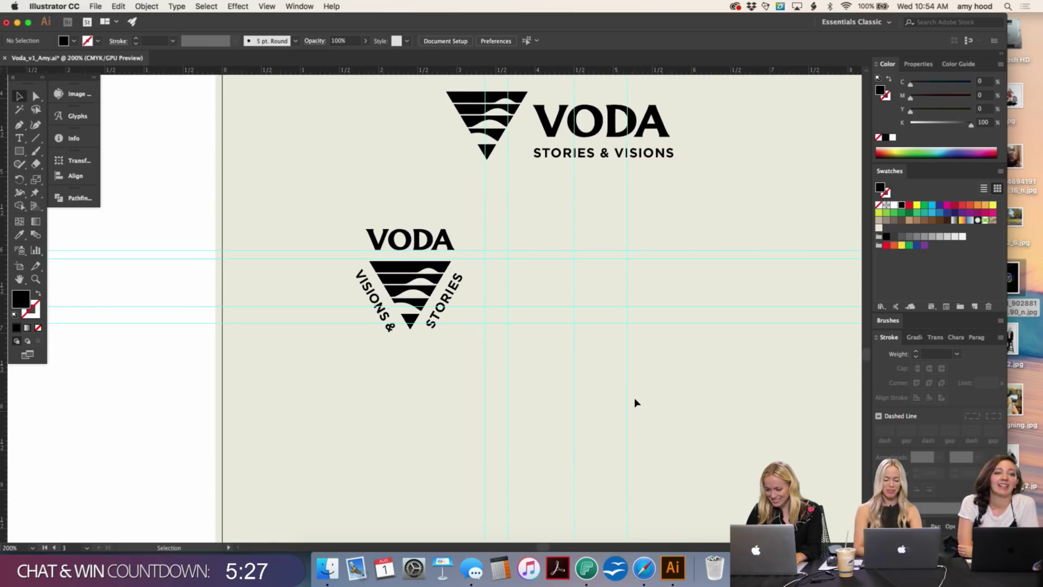
pyautogui.moveTo(491, 229); pyautogui.dragTo(284, 396)
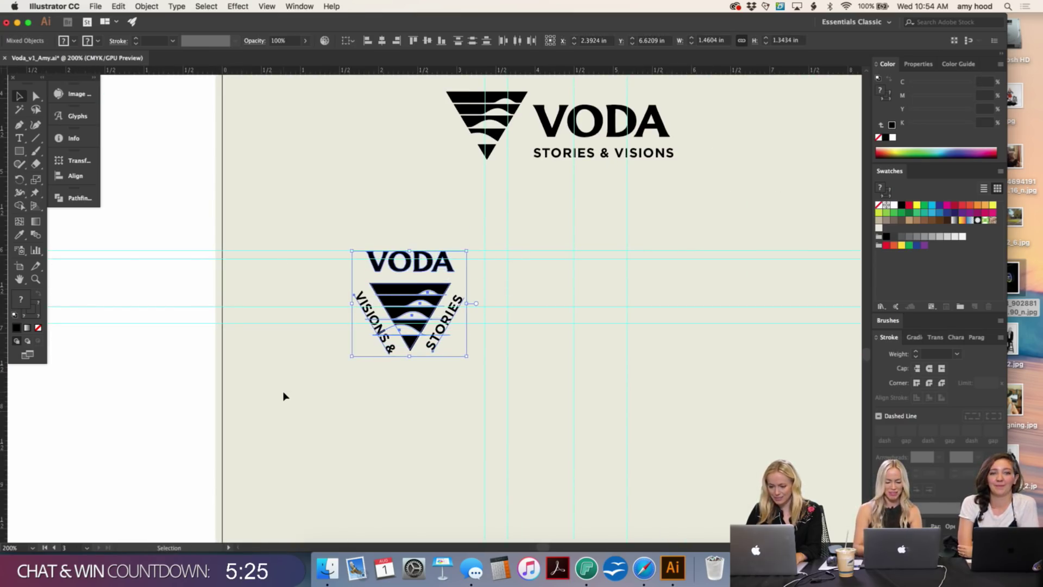
pyautogui.click(462, 422)
pyautogui.scroll(-5, 567, 397)
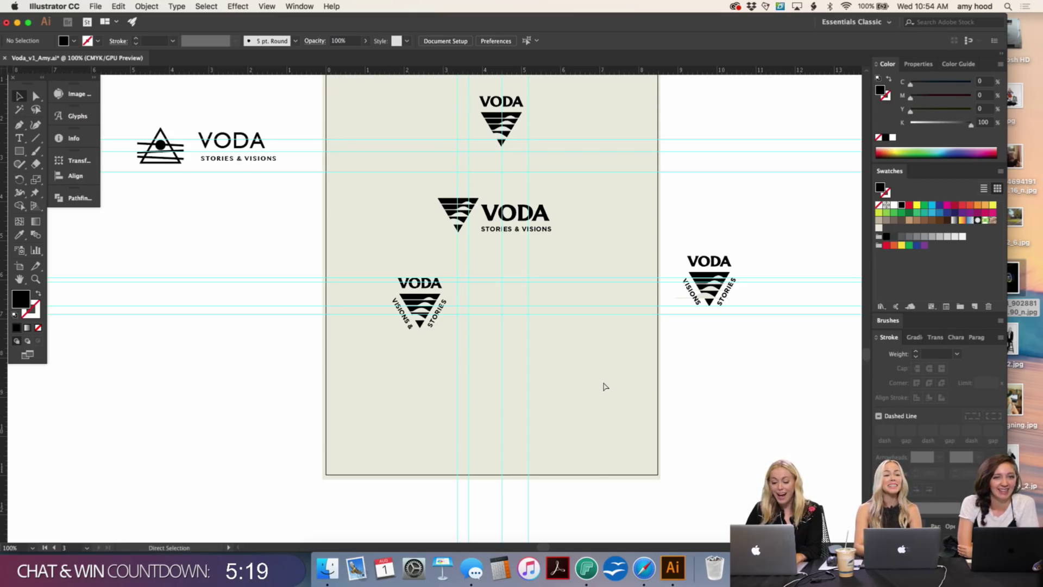
pyautogui.press('v')
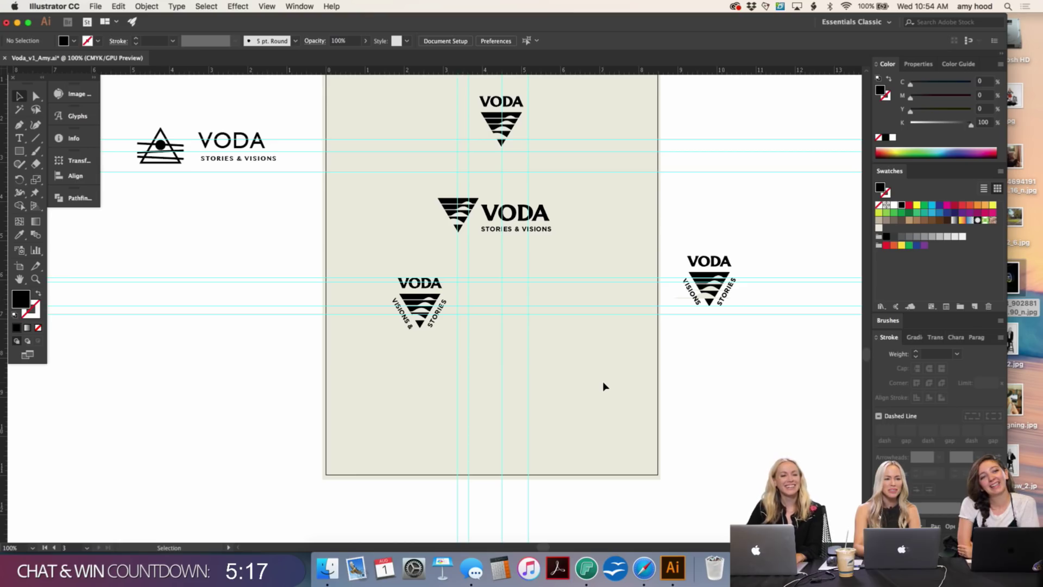
pyautogui.press('super+equal')
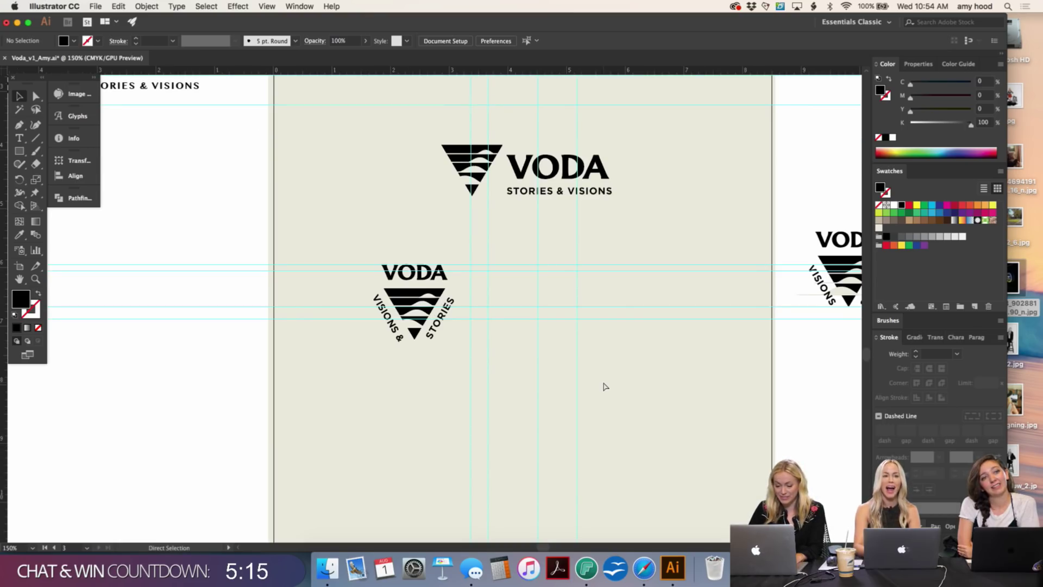
pyautogui.press('super+equal')
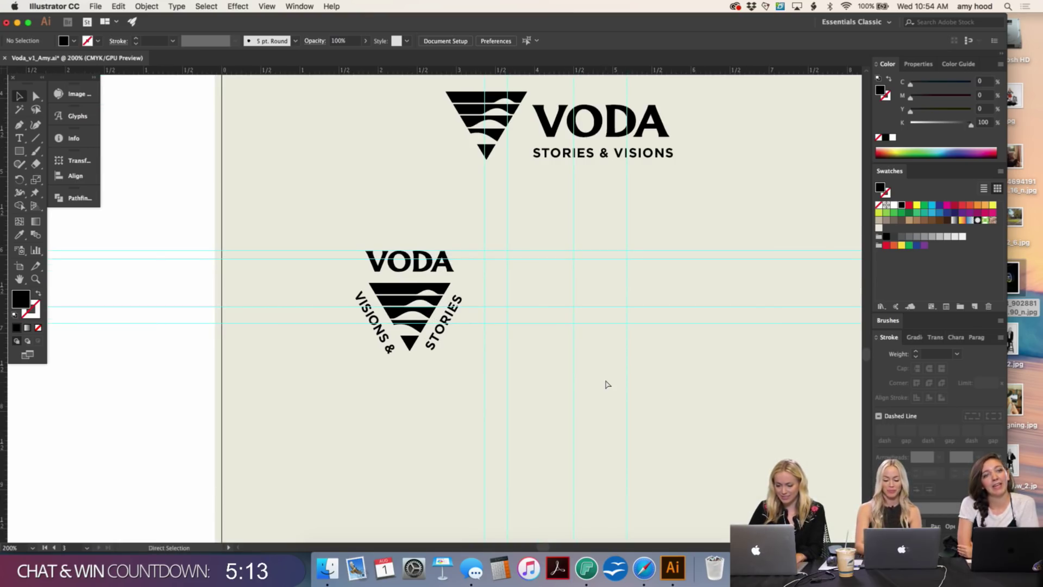
pyautogui.press('super+minus')
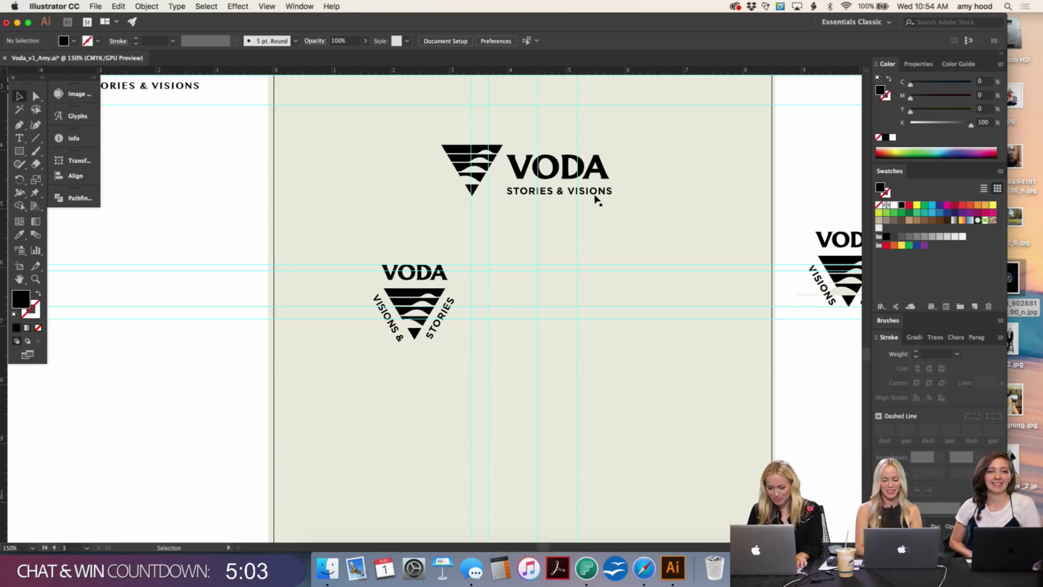
pyautogui.moveTo(593, 198); pyautogui.dragTo(597, 381)
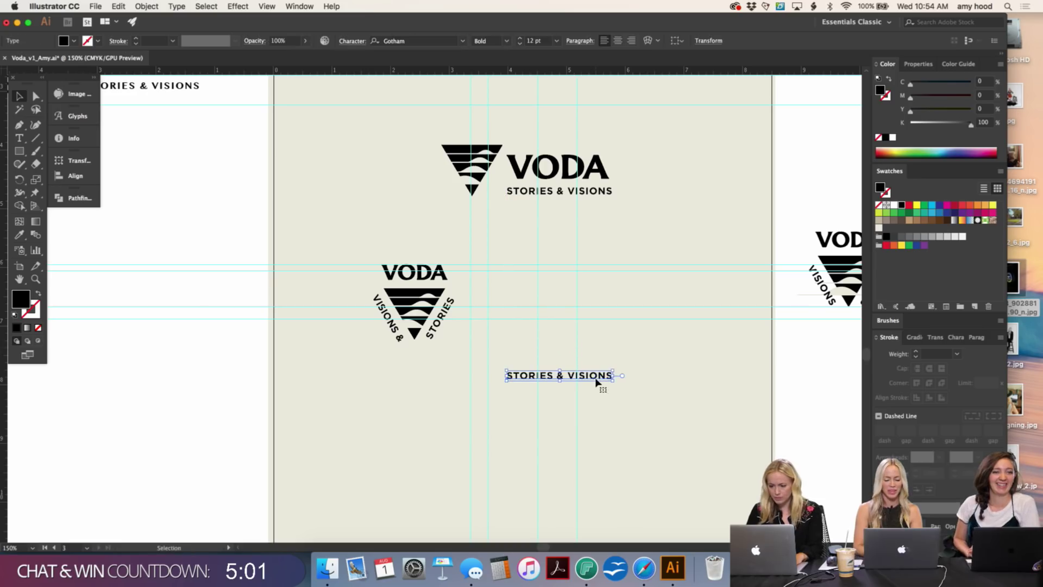
pyautogui.click(611, 343)
pyautogui.press('super+equal')
pyautogui.press('super+equal')
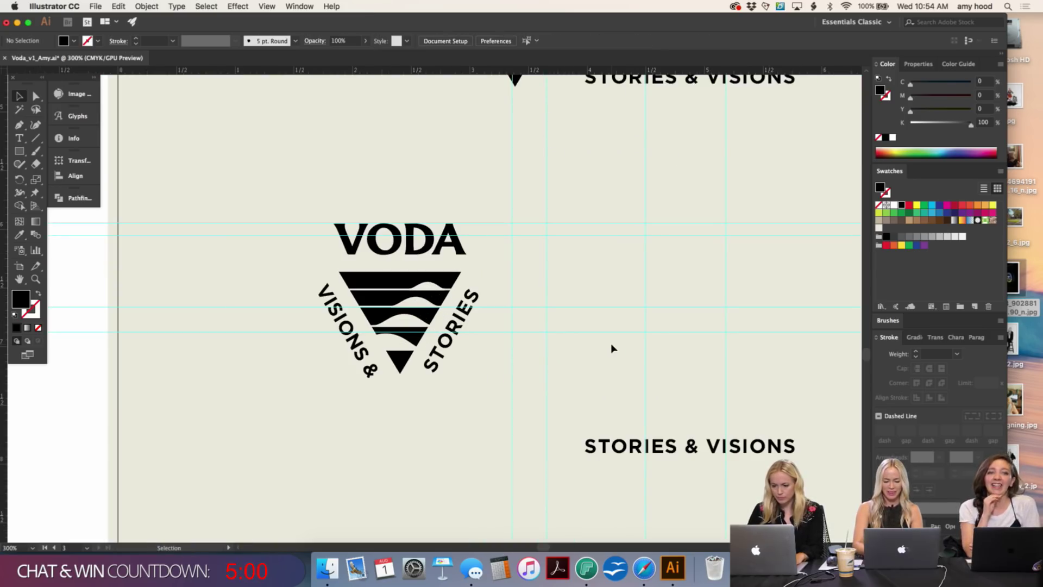
pyautogui.click(667, 445)
pyautogui.press('Delete')
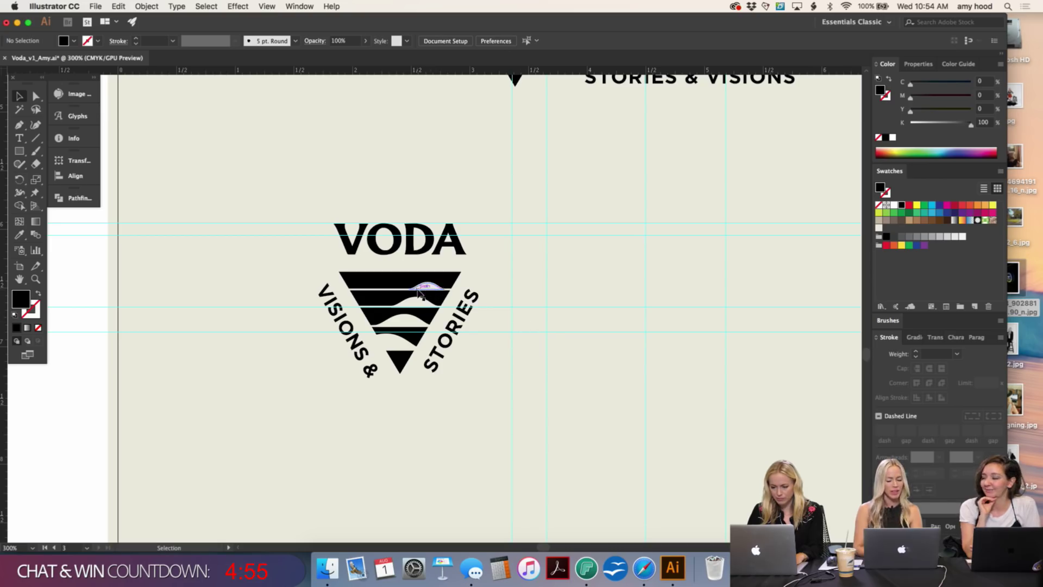
# Step: Duplicate the wave triangle beside the stacked logo and enclose the copy in an unfilled black-outlined circle about 1.31 in across
pyautogui.moveTo(399, 315); pyautogui.dragTo(686, 315)
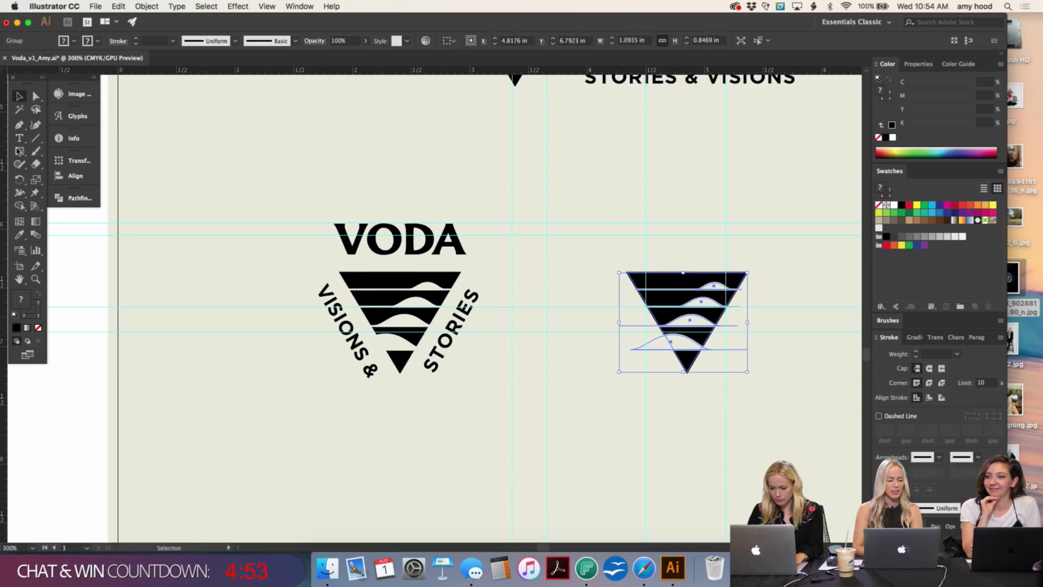
pyautogui.moveTo(19, 151); pyautogui.dragTo(54, 175)
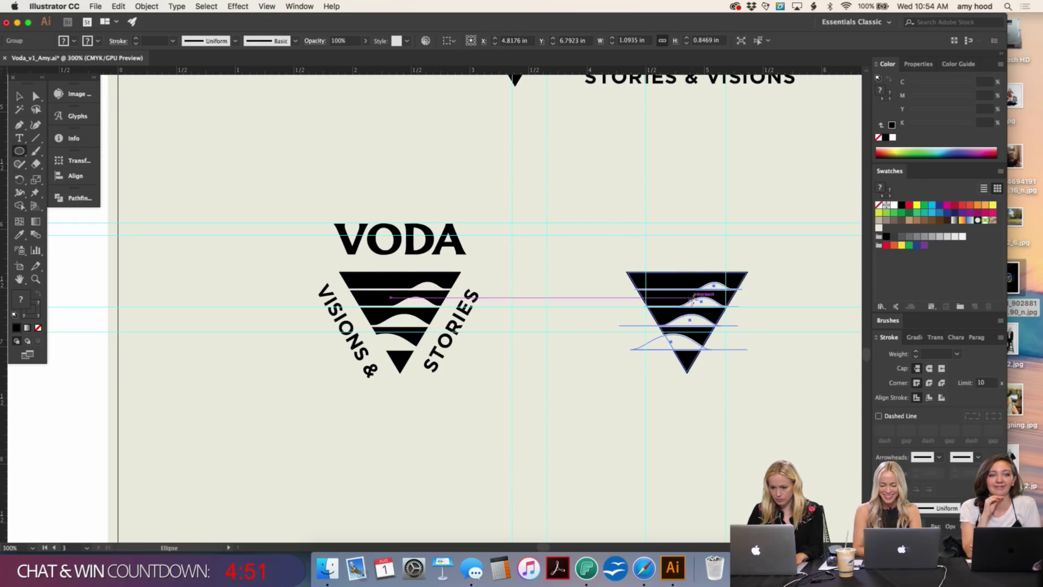
pyautogui.moveTo(687, 308); pyautogui.dragTo(609, 229)
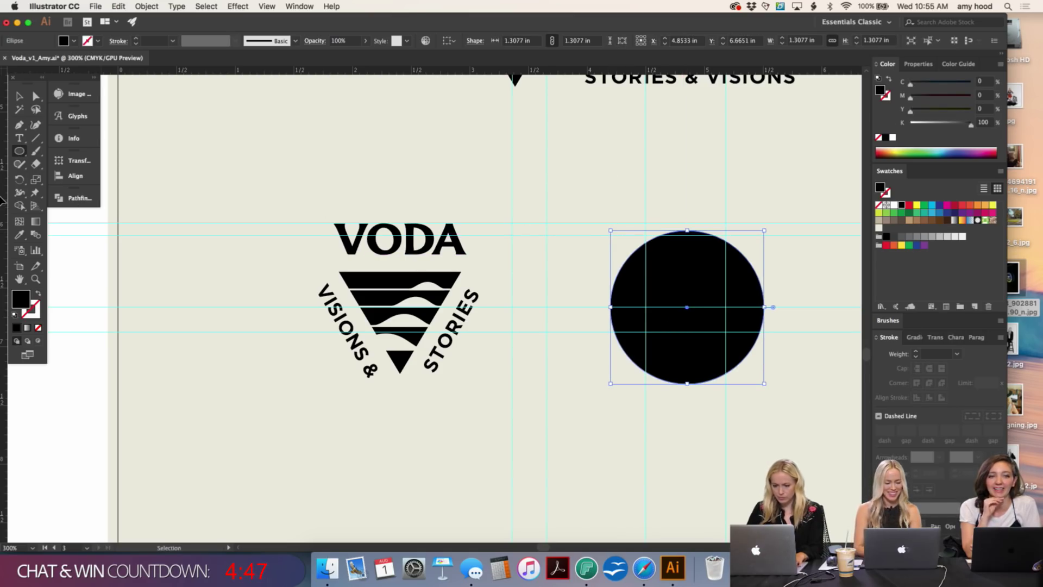
pyautogui.click(39, 295)
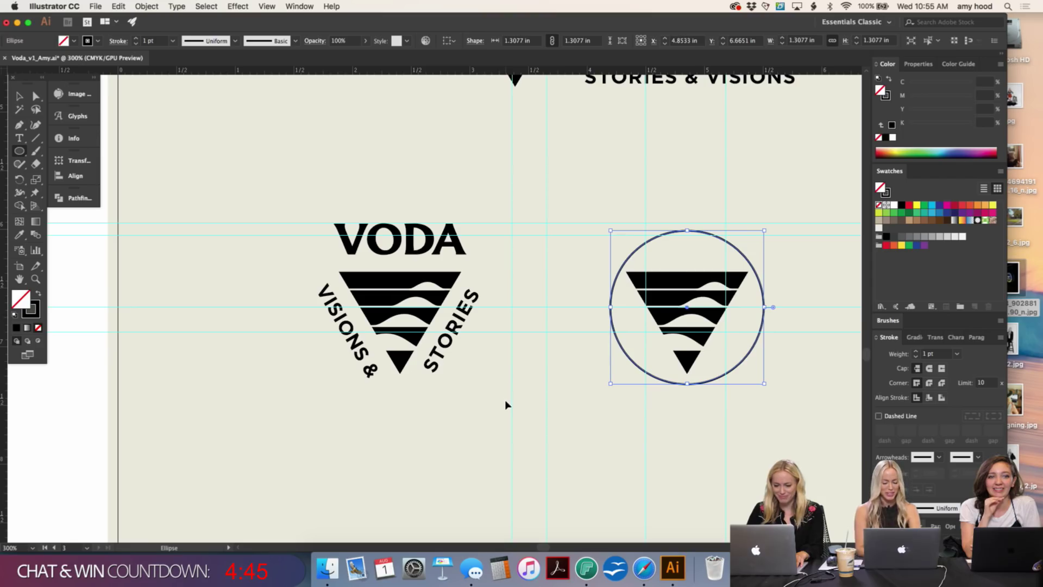
pyautogui.press('v')
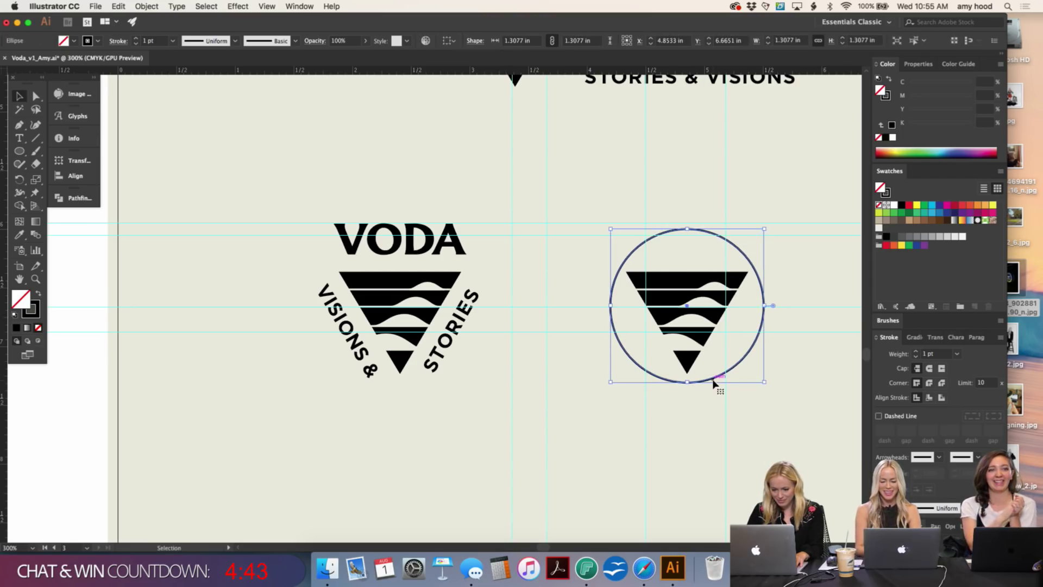
pyautogui.click(727, 409)
pyautogui.press('super+minus')
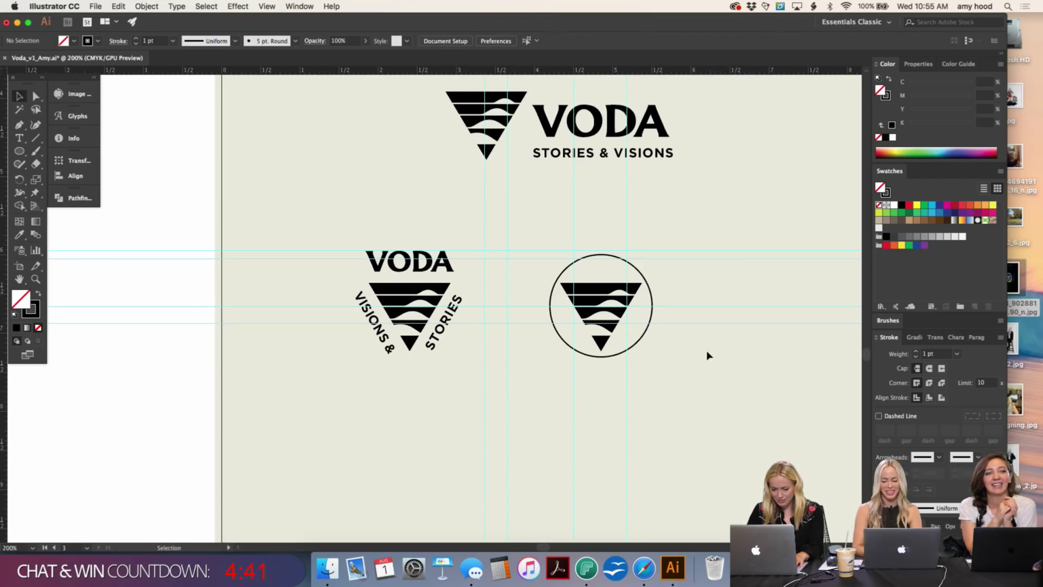
# Step: Move the circle and its triangle together about 1 in farther right, away from the stacked logo
pyautogui.click(647, 280)
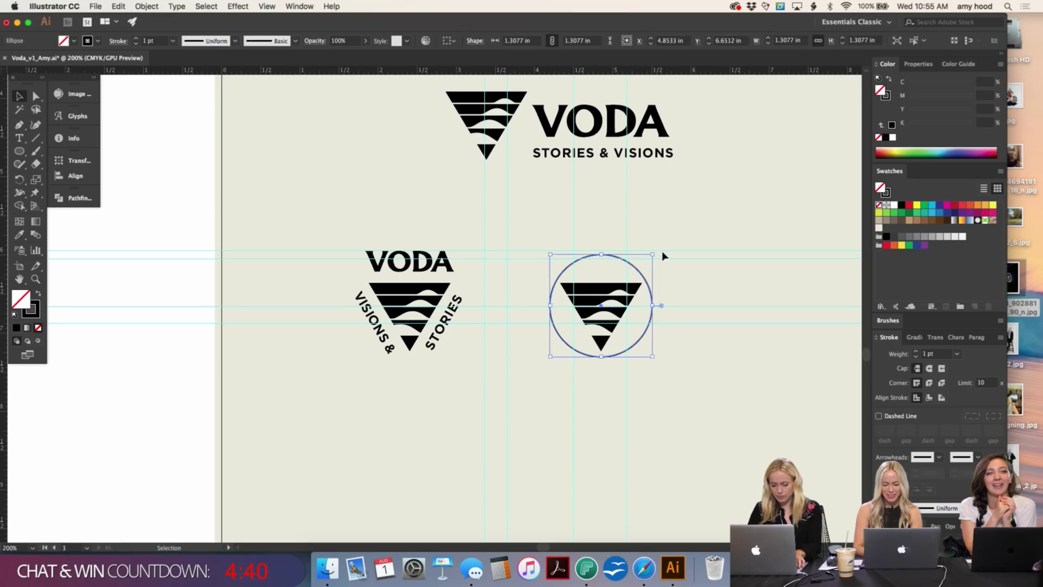
pyautogui.click(542, 379)
pyautogui.press('super+minus')
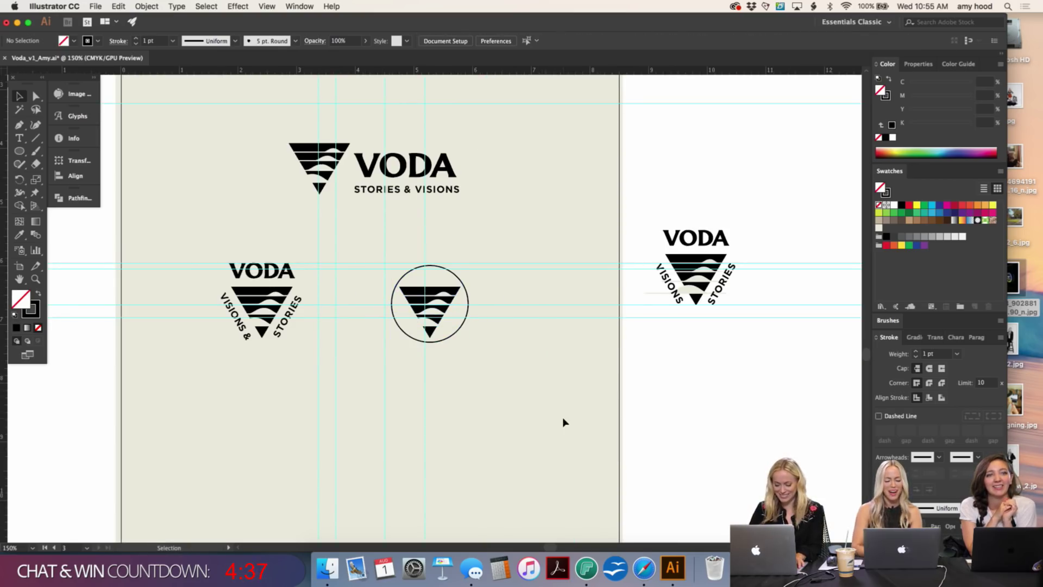
pyautogui.moveTo(471, 255); pyautogui.dragTo(379, 391)
pyautogui.hotkey('shift', 'Right')
pyautogui.hotkey('shift', 'Right')
pyautogui.hotkey('shift', 'Right')
pyautogui.hotkey('shift', 'Right')
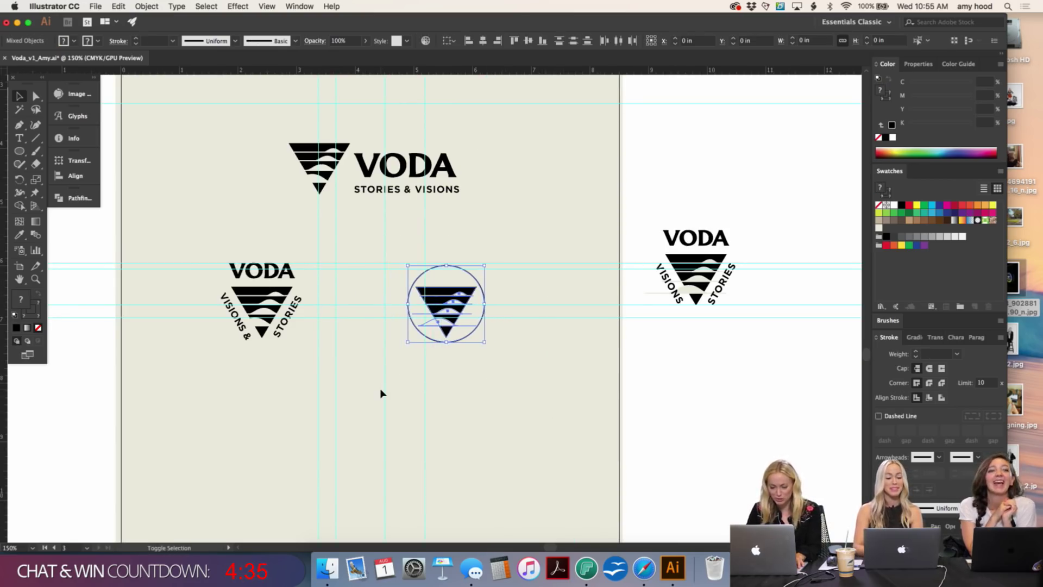
pyautogui.hscroll(-3, 380, 391)
pyautogui.click(380, 389)
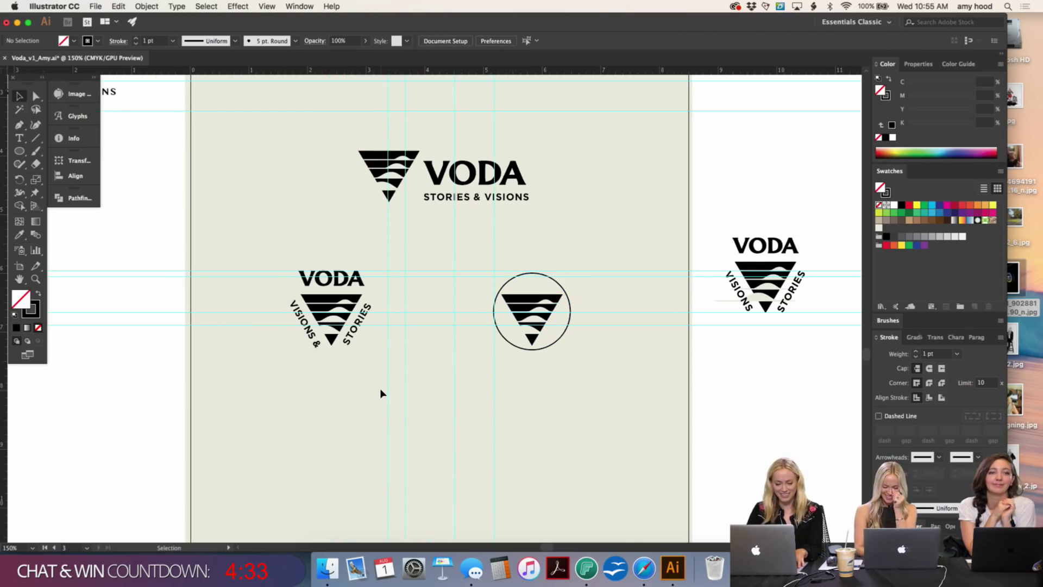
pyautogui.press('super+equal')
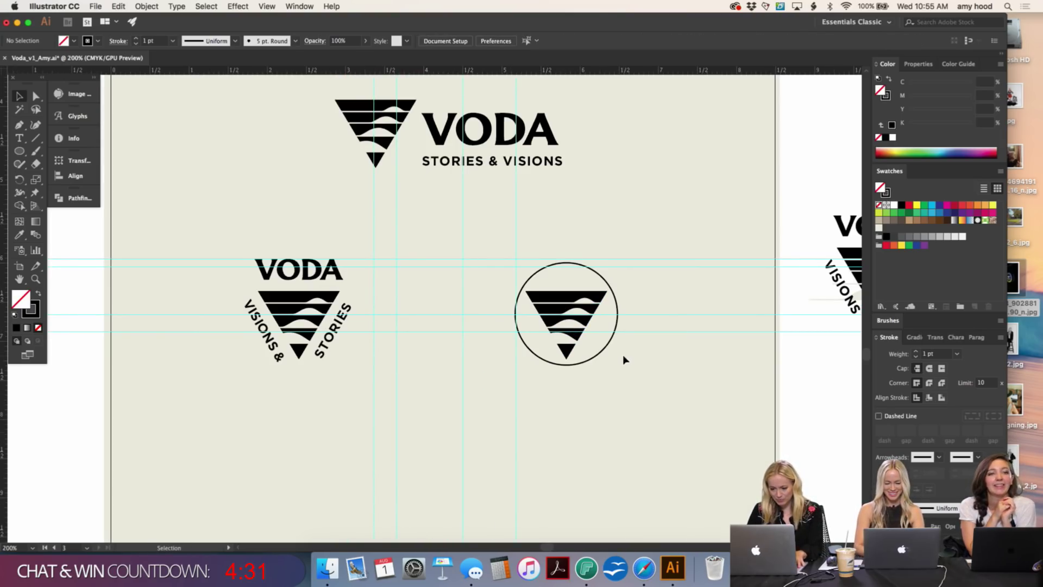
pyautogui.moveTo(614, 338); pyautogui.dragTo(608, 467)
pyautogui.press('super+z')
pyautogui.click(622, 419)
pyautogui.press('super+minus')
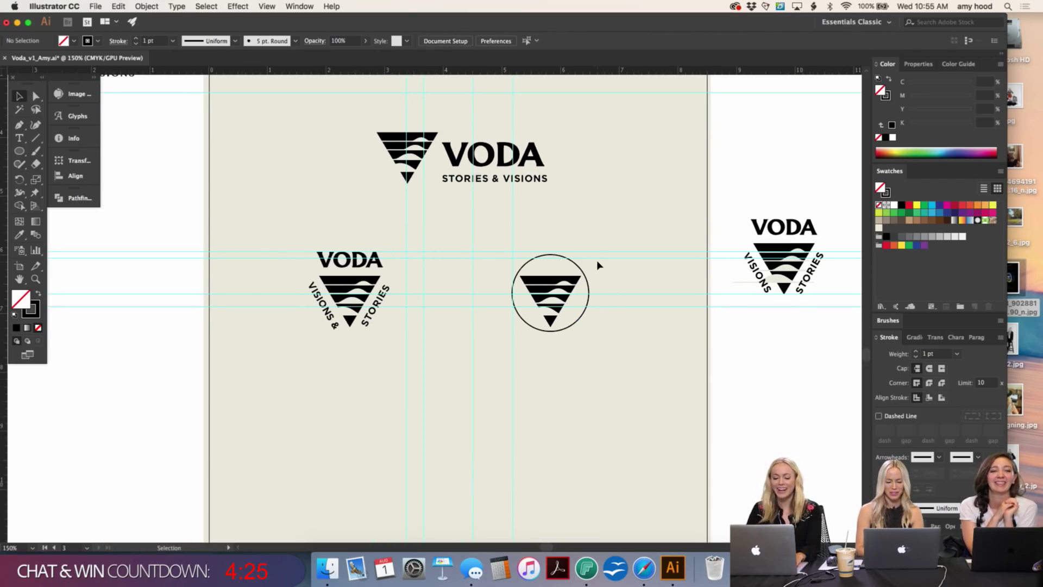
pyautogui.moveTo(598, 263); pyautogui.dragTo(526, 356)
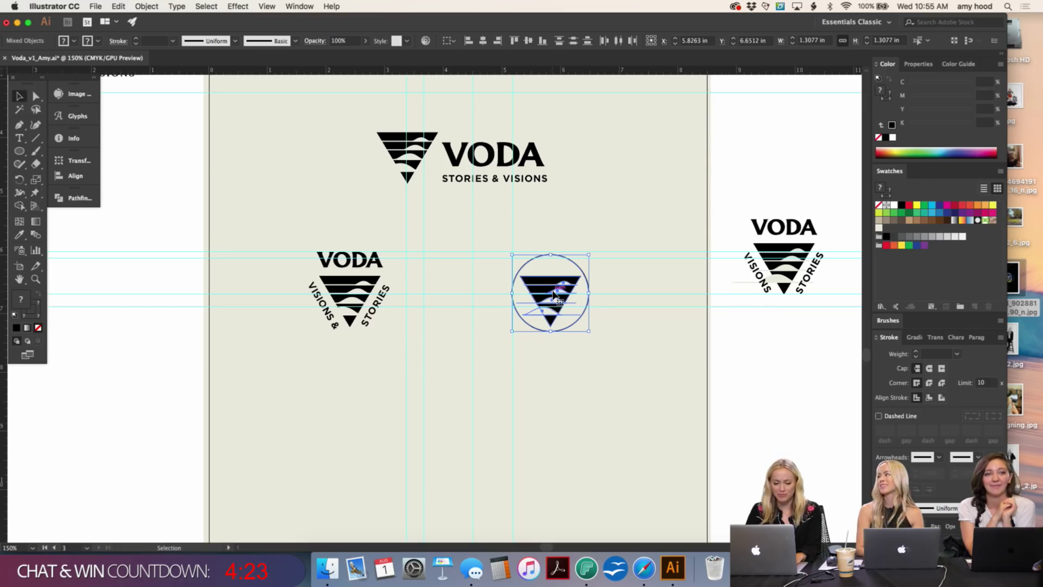
pyautogui.click(588, 409)
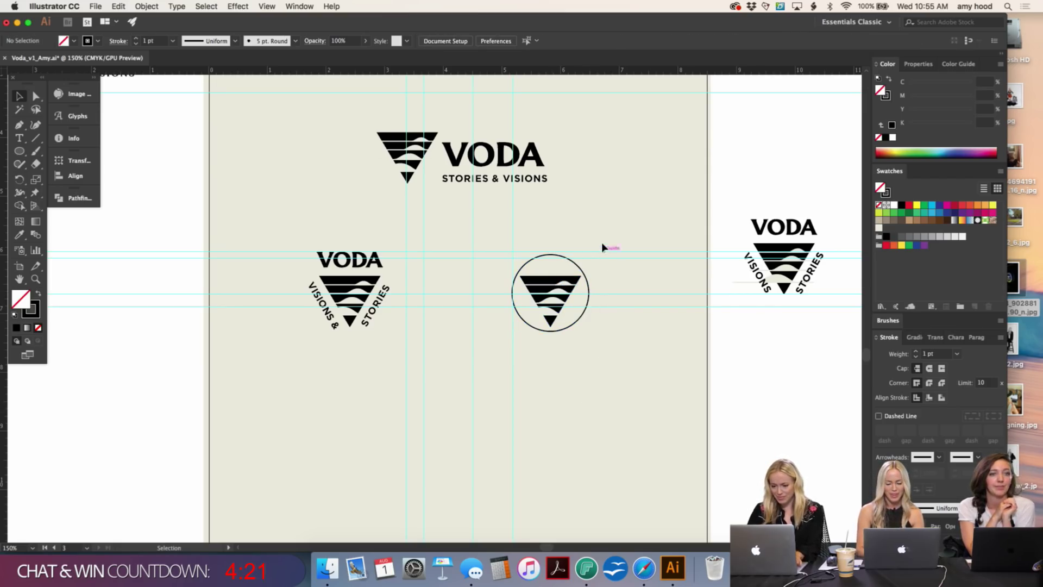
pyautogui.moveTo(608, 246); pyautogui.dragTo(490, 356)
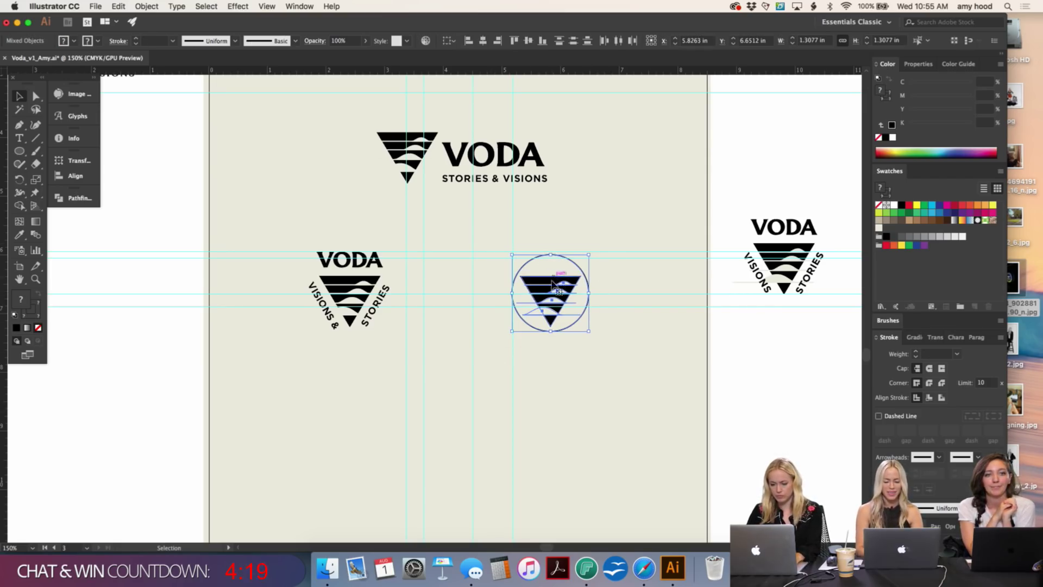
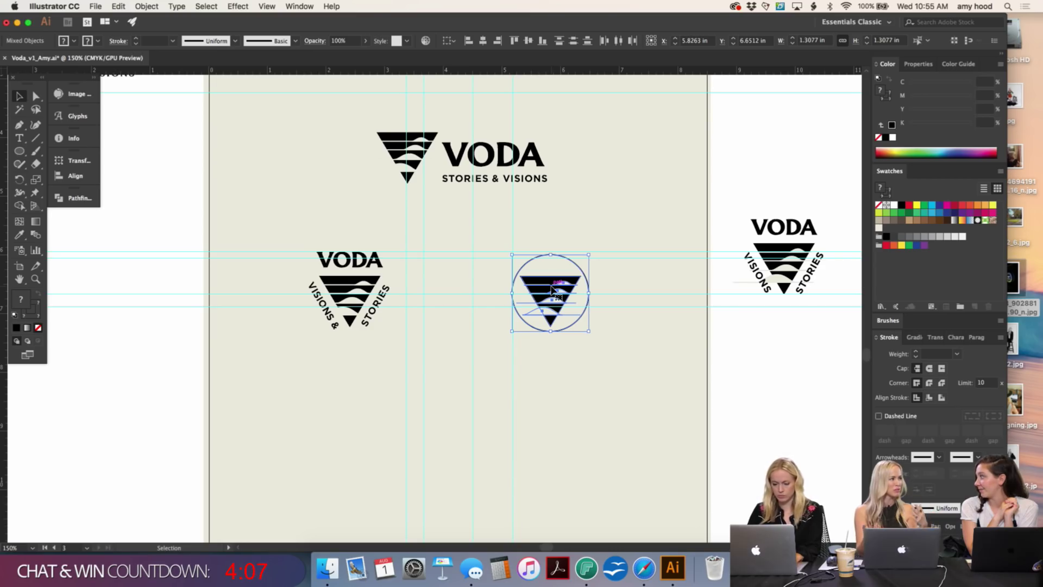
pyautogui.click(578, 407)
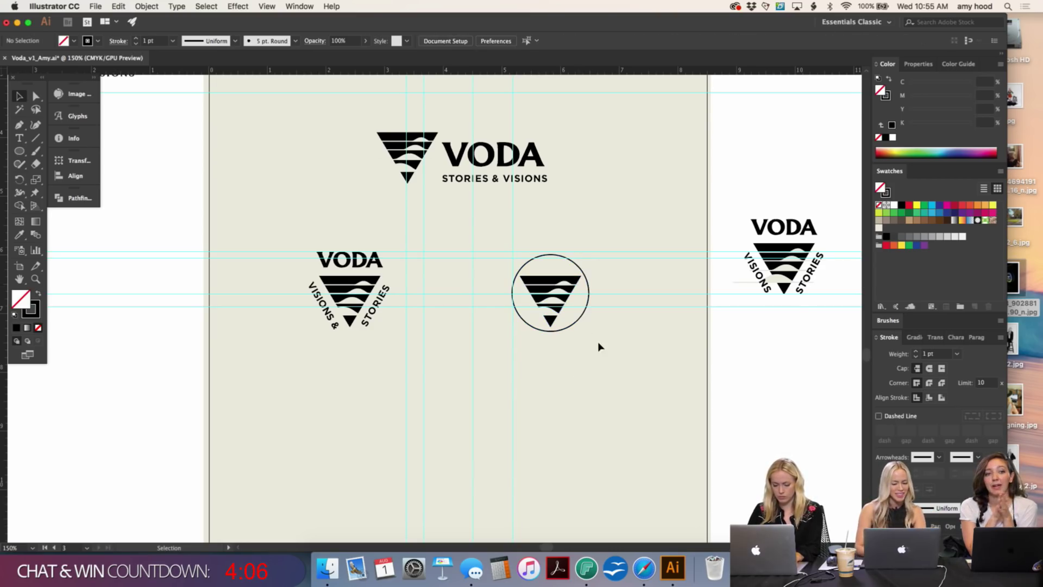
# Step: Set the stroke weight of the circle around the triangle to 2 pt
pyautogui.press('a')
pyautogui.click(585, 315)
pyautogui.press('super+equal')
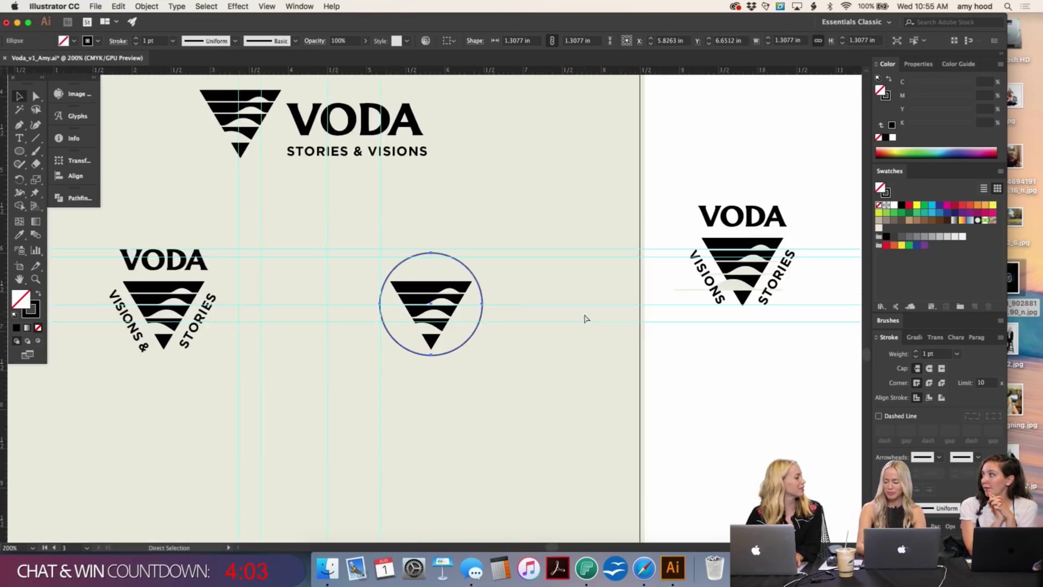
pyautogui.press('super+equal')
pyautogui.press('v')
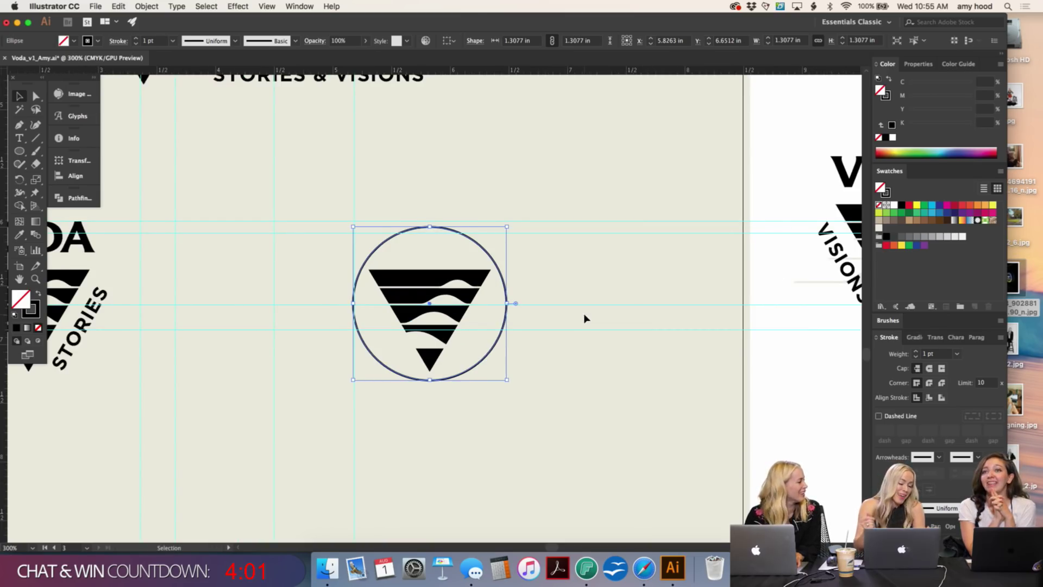
pyautogui.click(134, 40)
pyautogui.click(546, 257)
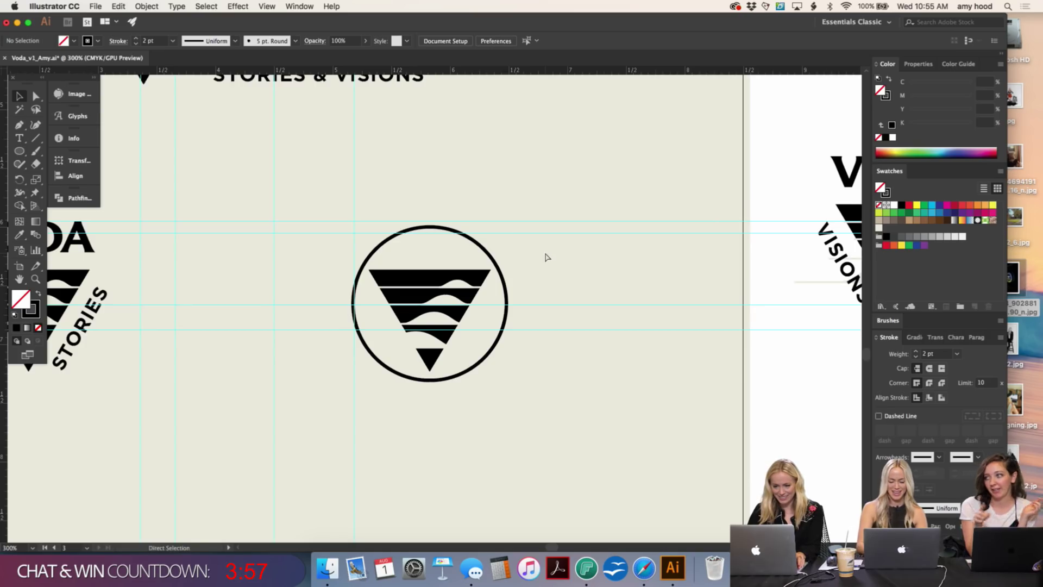
# Step: Place a copy of the stacked logo's VODA wordmark inside the circle, above the triangle
pyautogui.press('super+minus')
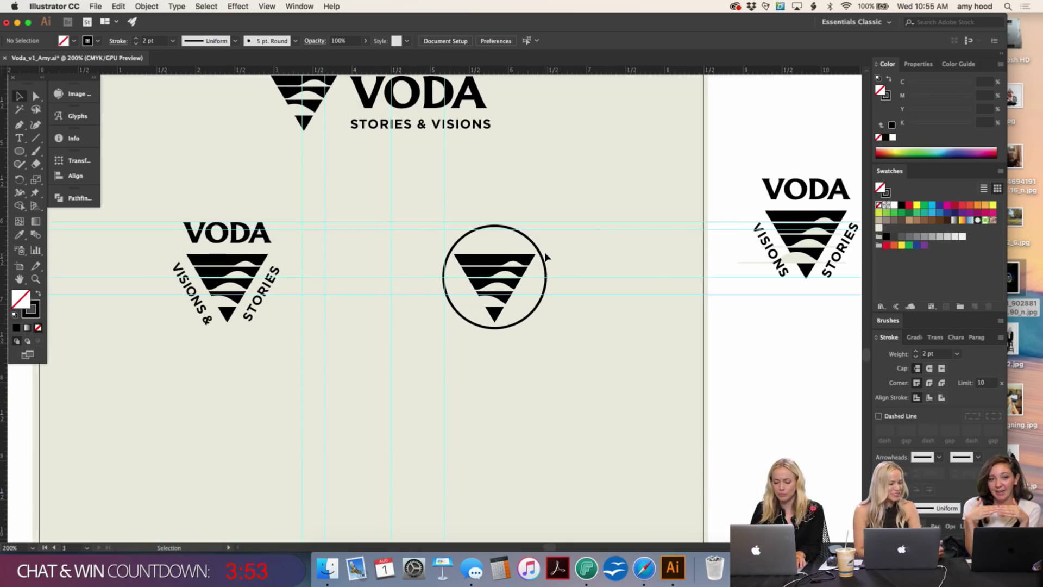
pyautogui.moveTo(558, 236); pyautogui.dragTo(419, 377)
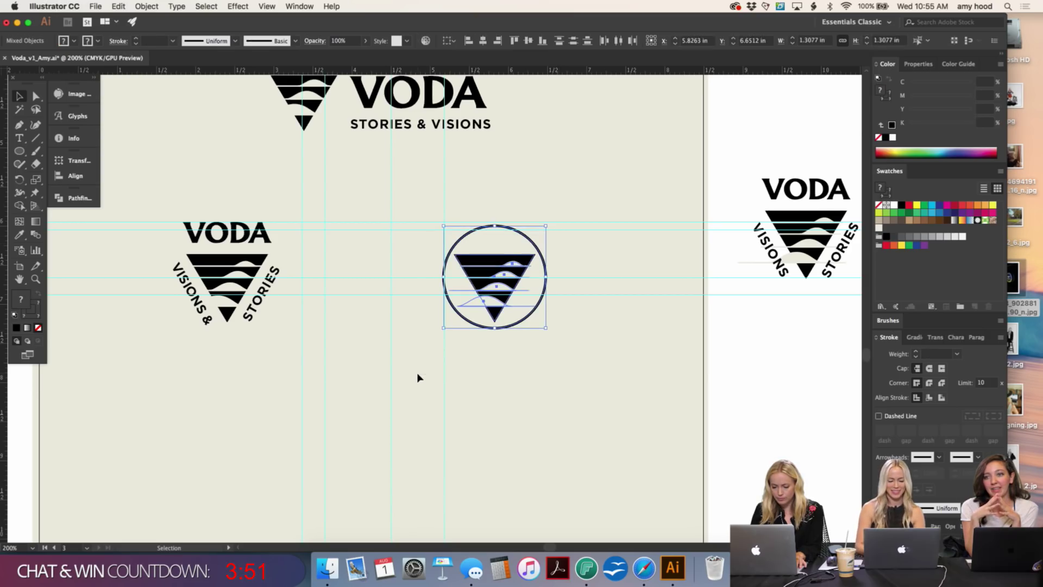
pyautogui.click(546, 255)
pyautogui.moveTo(318, 231); pyautogui.dragTo(496, 239)
pyautogui.press('super+equal')
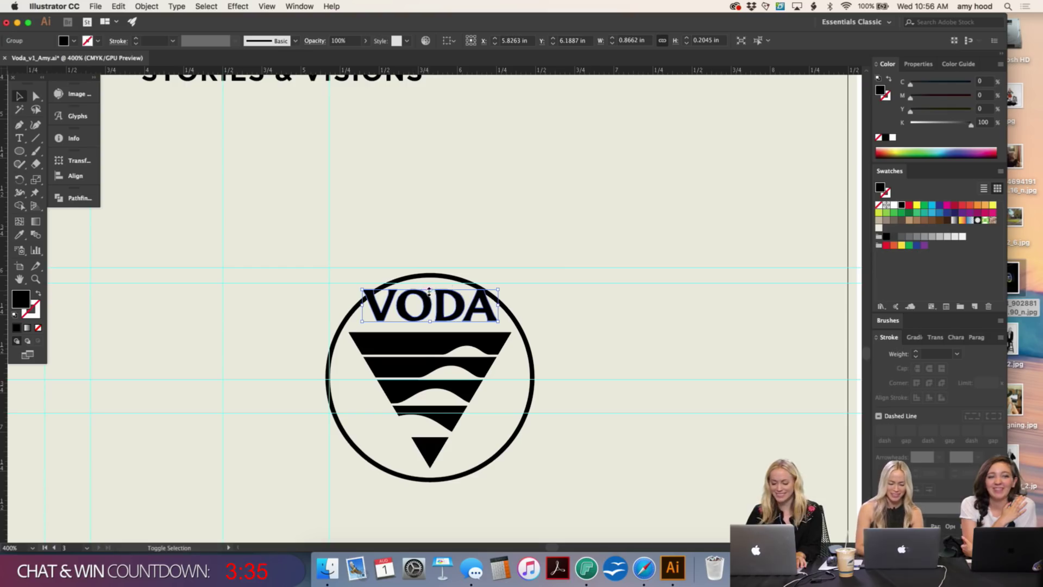
# Step: Scale the VODA wordmark inside the circle down to about 0.66 in wide, fitting it above the triangle
pyautogui.moveTo(426, 289)
pyautogui.mouseDown()
pyautogui.moveTo(447, 304)
pyautogui.moveTo(418, 287)
pyautogui.moveTo(430, 287)
pyautogui.mouseUp()
pyautogui.press('super+equal')
pyautogui.click(479, 196)
pyautogui.moveTo(502, 301); pyautogui.dragTo(506, 301)
pyautogui.press('super+minus')
pyautogui.press('super+minus')
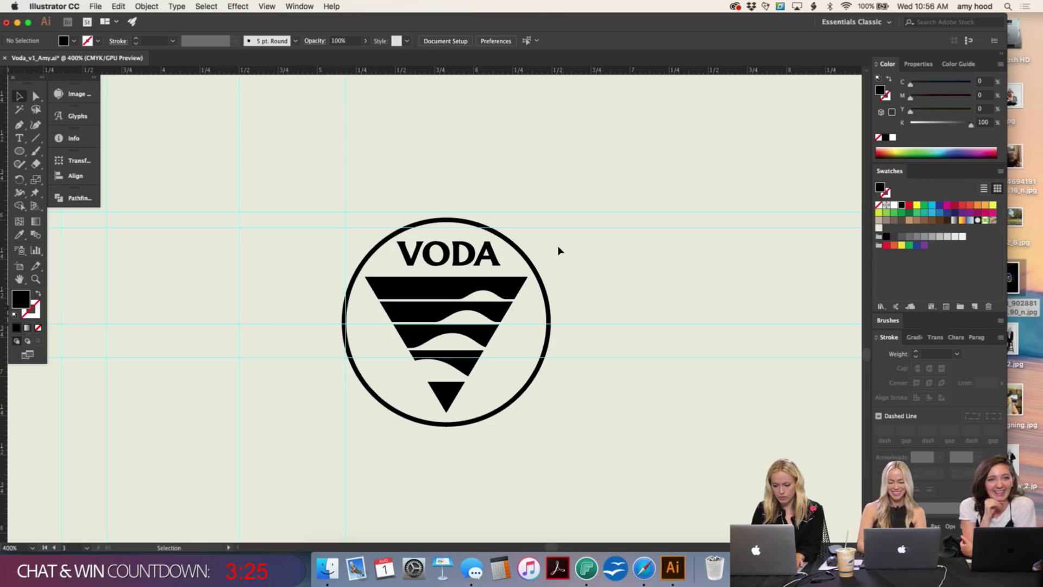
# Step: Rotate a copy of the VODA wordmark about the circle's centre so it runs along the triangle's right slanted side
pyautogui.moveTo(498, 266); pyautogui.dragTo(499, 367)
pyautogui.press('super+z')
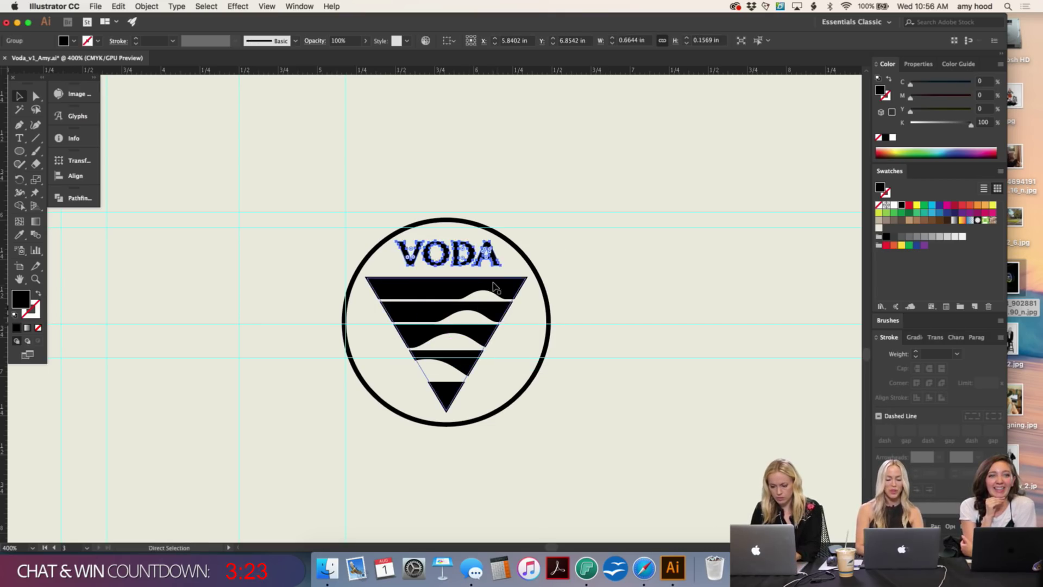
pyautogui.click(469, 222)
pyautogui.keyDown('shift'); pyautogui.click(431, 262); pyautogui.keyUp('shift')
pyautogui.press('a')
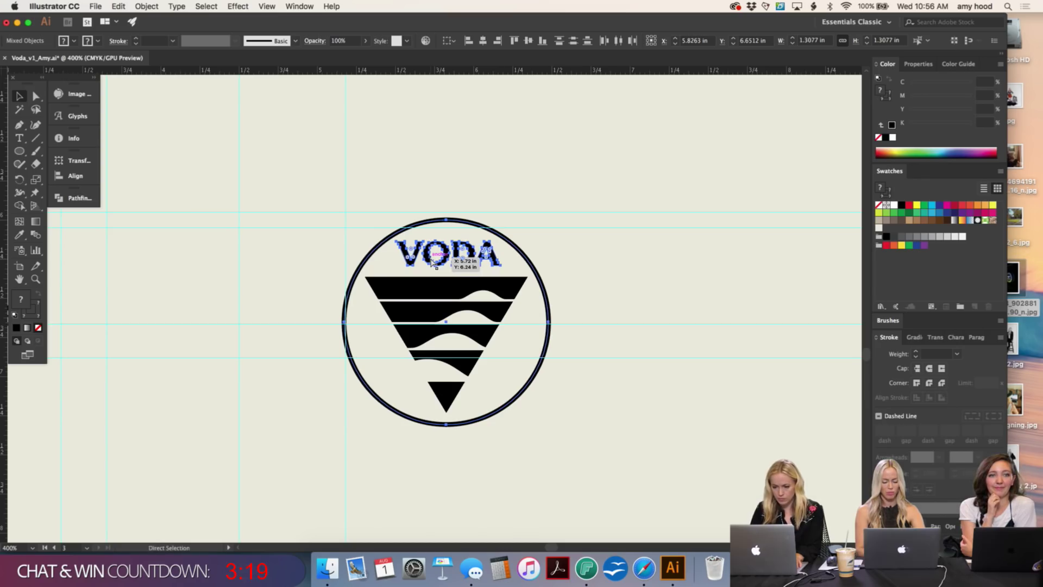
pyautogui.press('v')
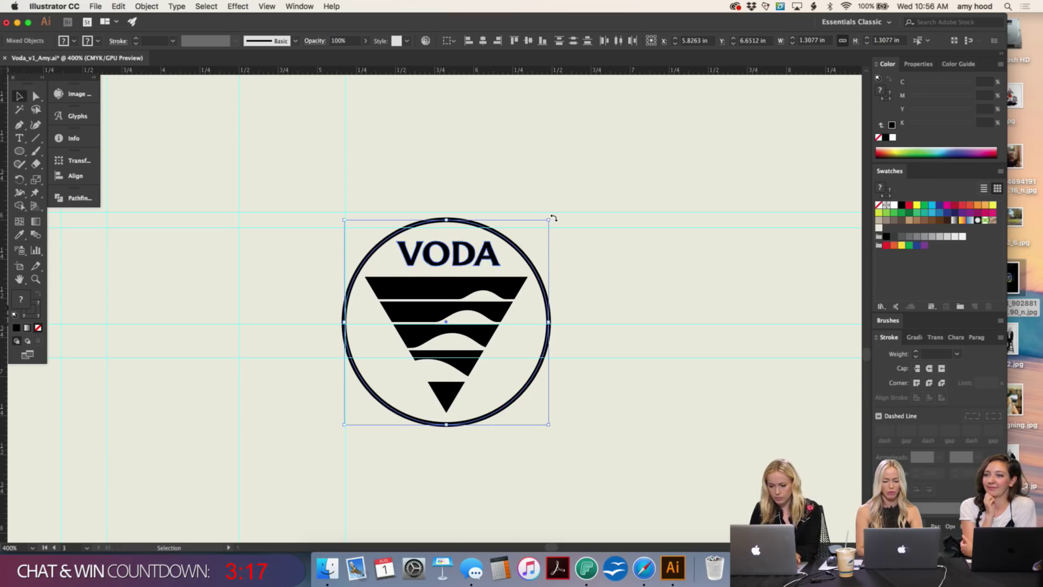
pyautogui.moveTo(552, 218); pyautogui.dragTo(474, 440)
pyautogui.click(557, 399)
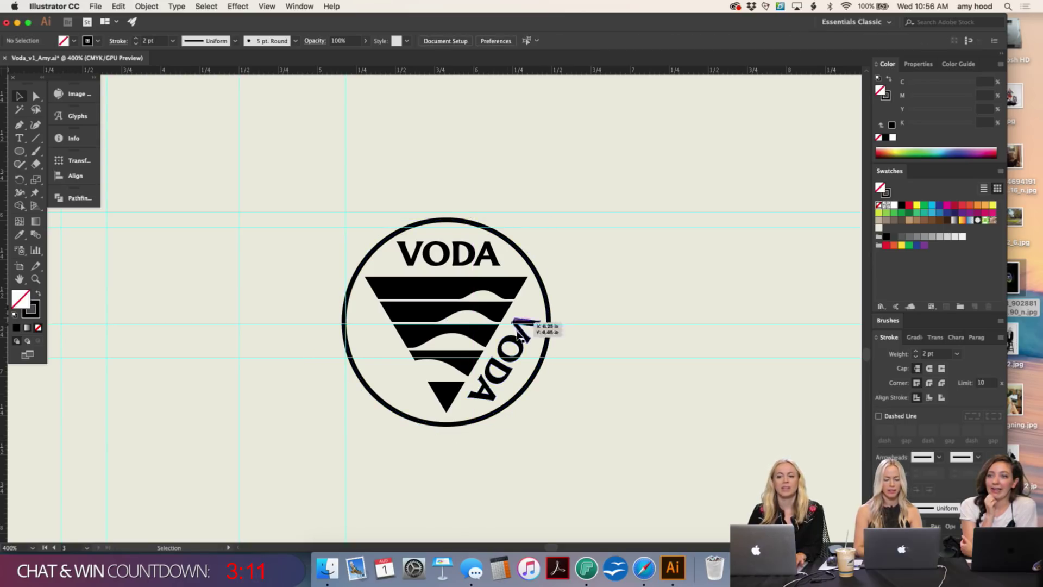
# Step: Rotate a copy of the side VODA wordmark about 243° around the circle's centre so it runs along the triangle's left slanted side
pyautogui.click(538, 328)
pyautogui.keyDown('shift'); pyautogui.click(521, 244); pyautogui.keyUp('shift')
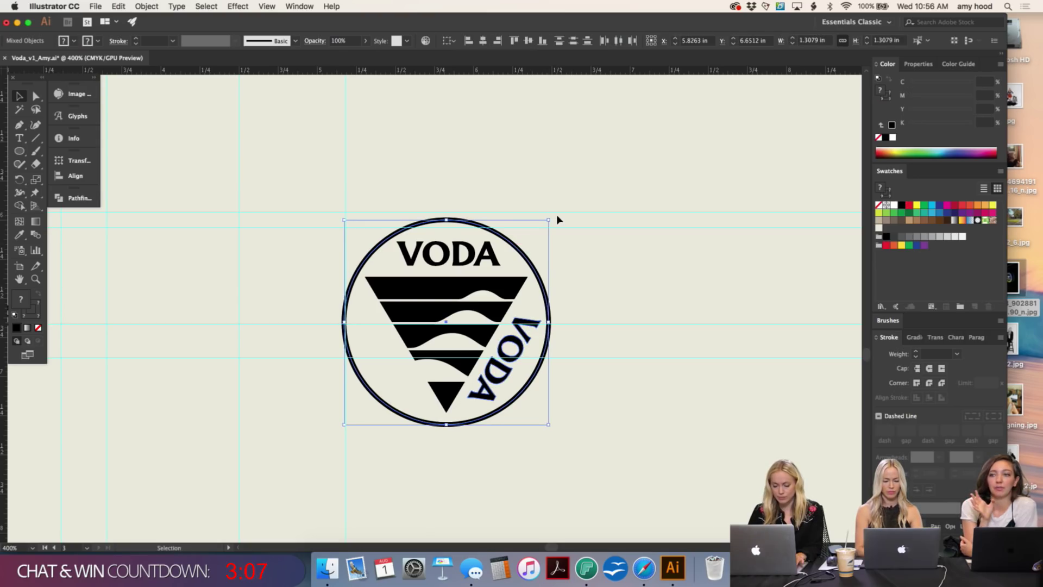
pyautogui.moveTo(557, 216); pyautogui.dragTo(478, 425)
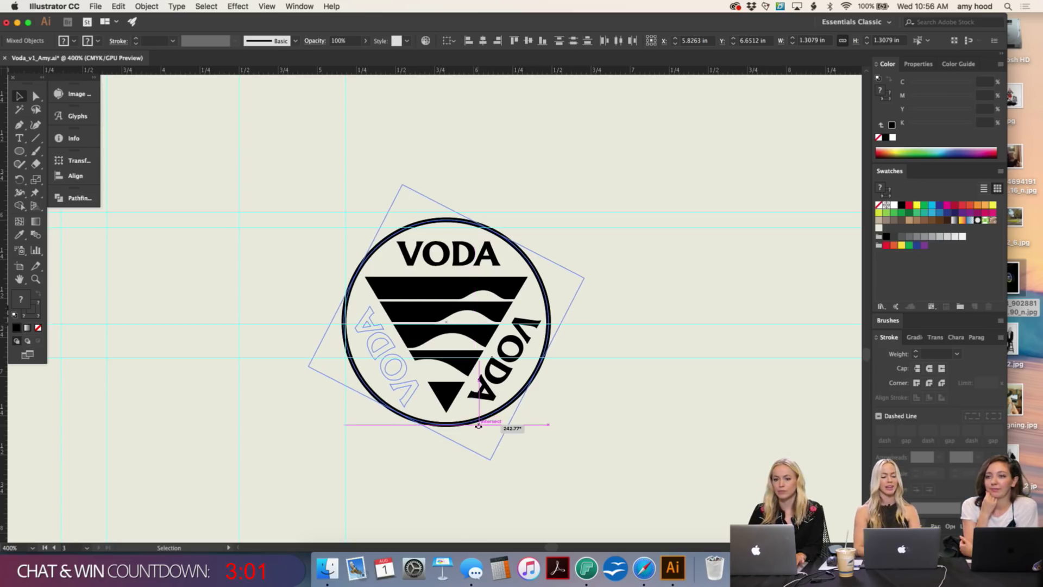
pyautogui.moveTo(478, 425); pyautogui.dragTo(478, 425)
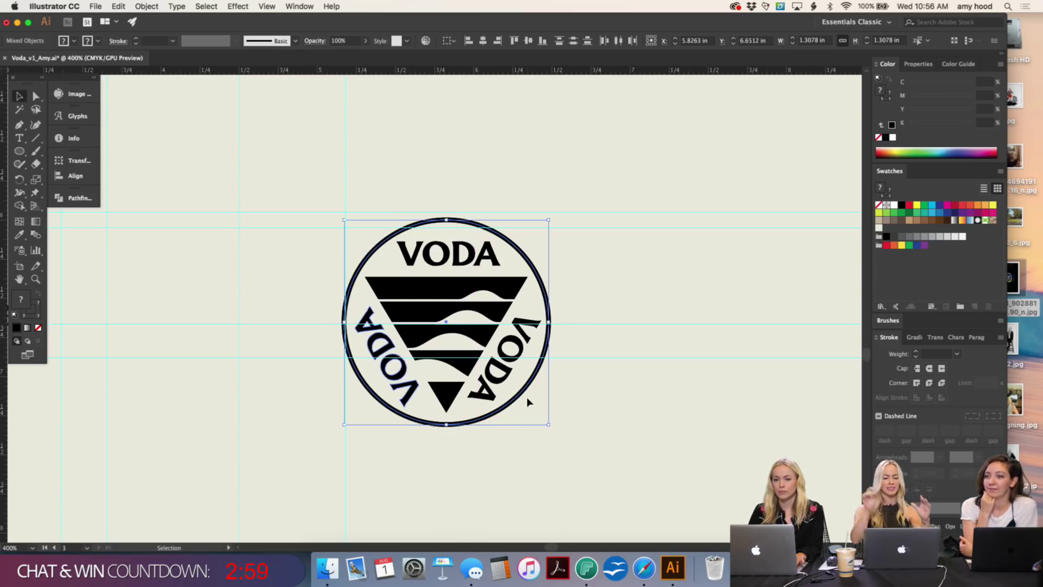
pyautogui.click(607, 375)
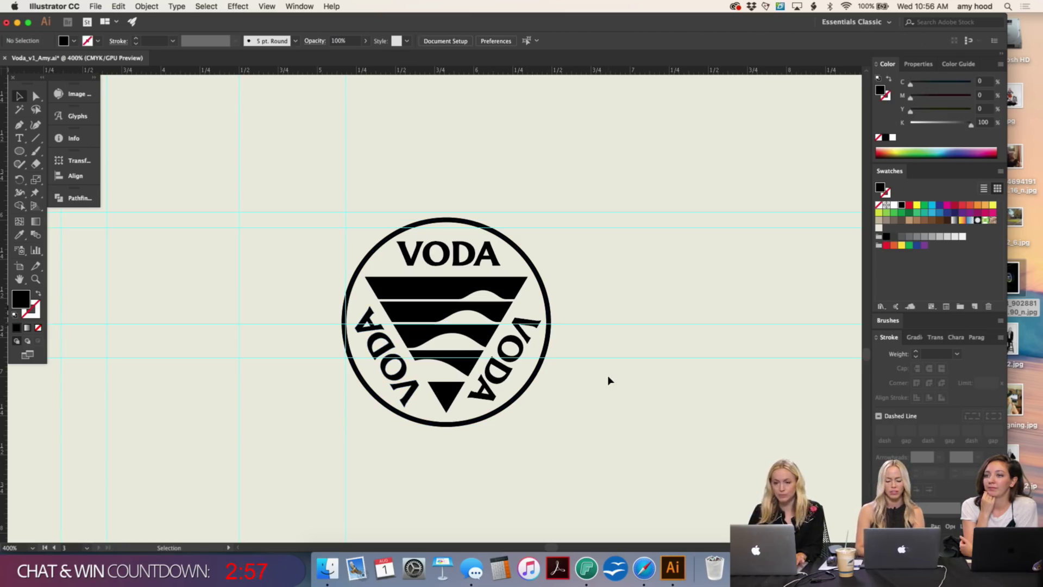
# Step: Inspect the finished circular badge up close and beside the other VODA logo variations
pyautogui.press('super+equal')
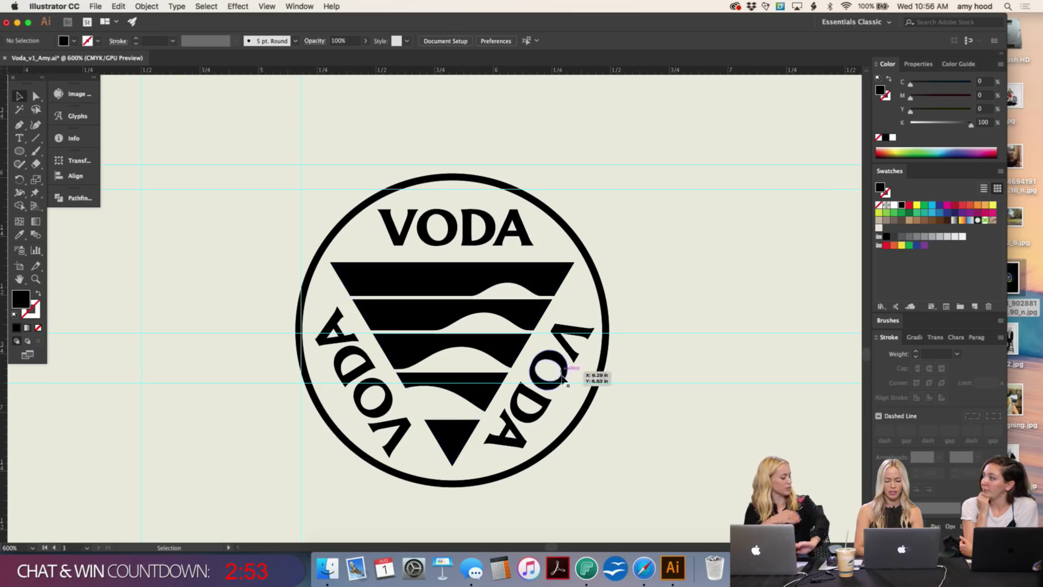
pyautogui.click(603, 288)
pyautogui.click(625, 291)
pyautogui.click(606, 288)
pyautogui.click(650, 288)
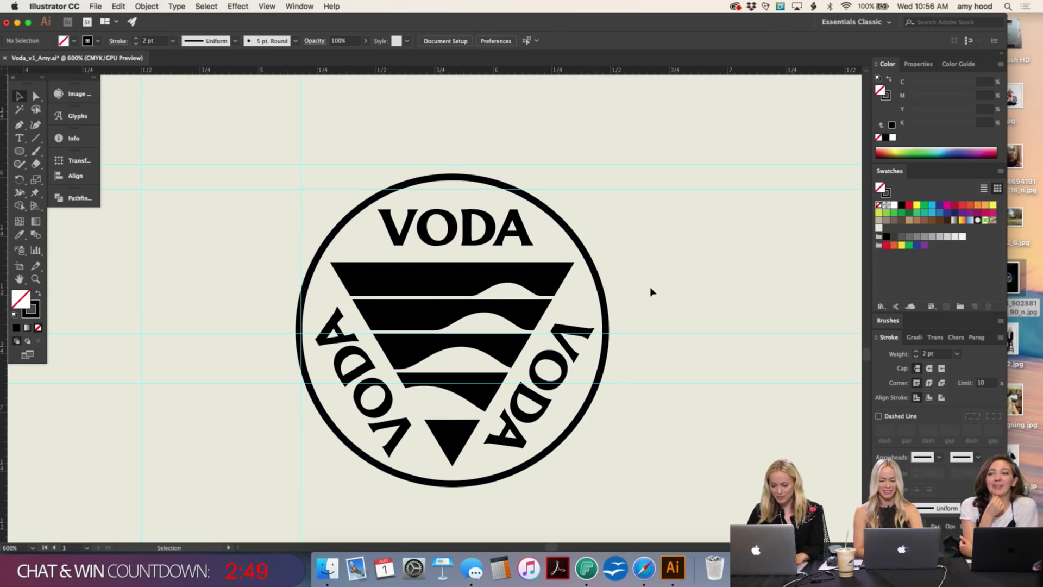
pyautogui.press('super+minus')
pyautogui.press('super+minus')
pyautogui.press('super+minus')
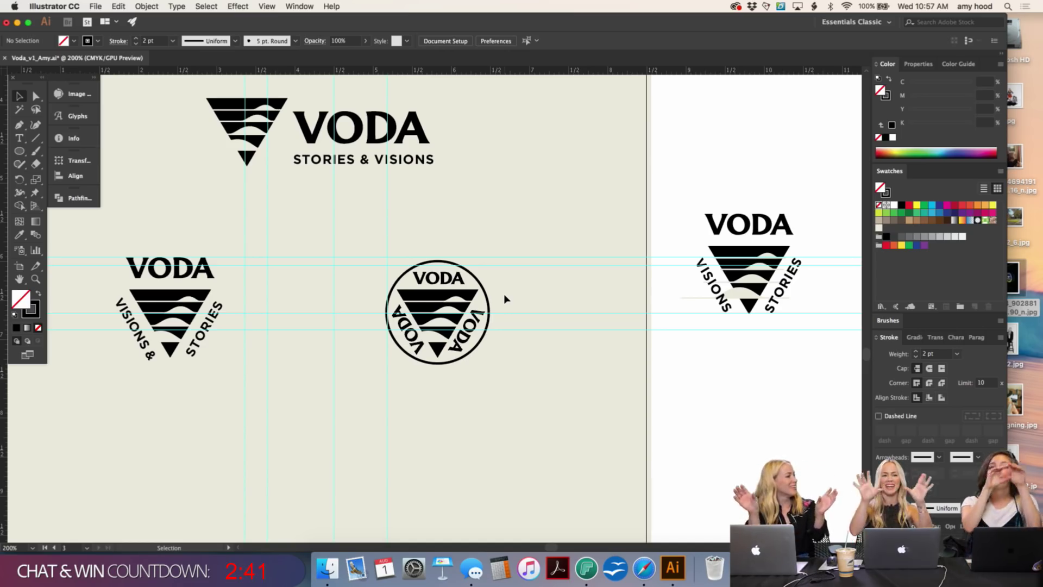
pyautogui.press('super+plus')
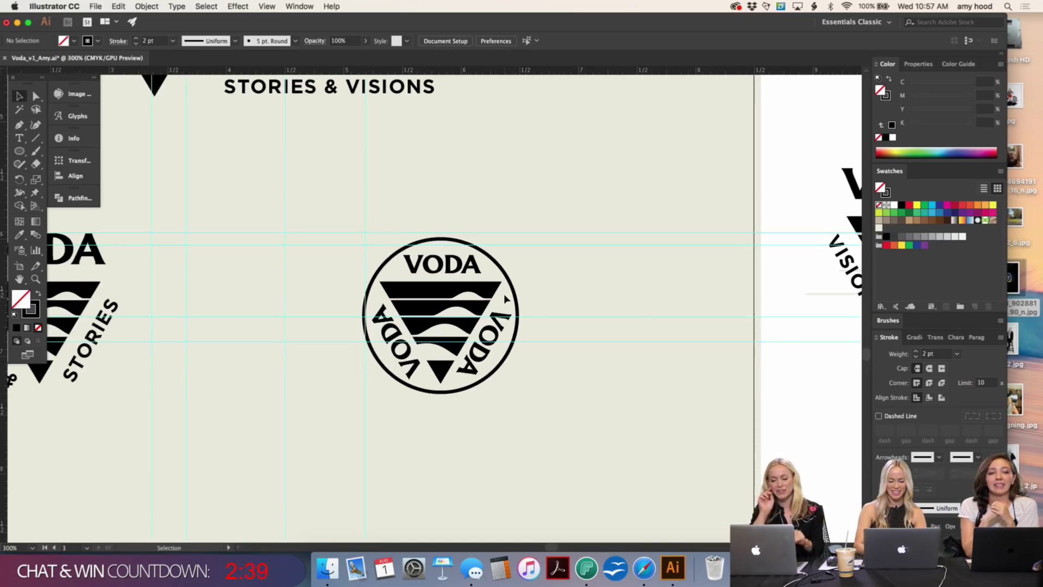
pyautogui.press('super+minus')
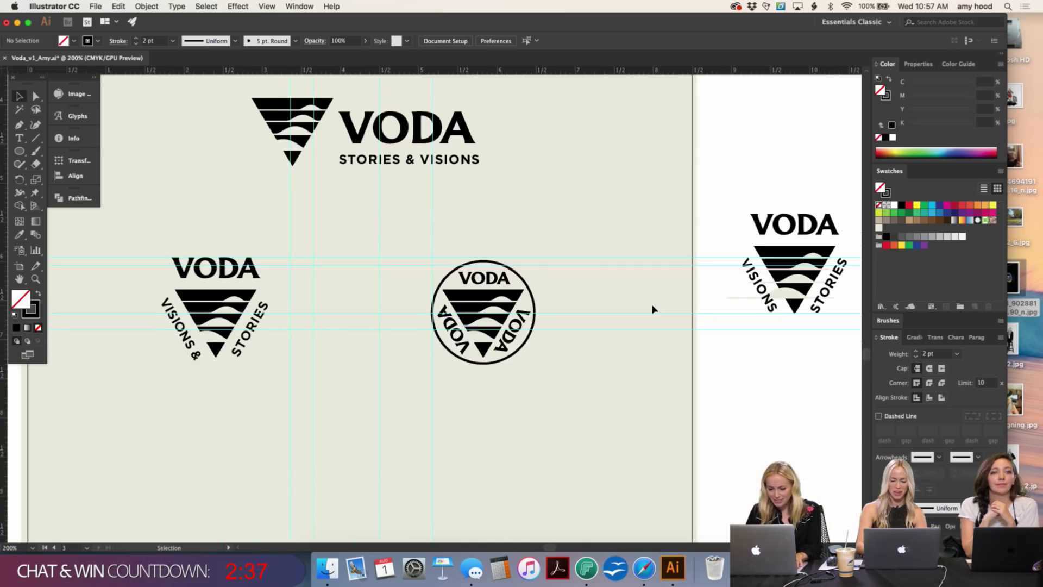
# Step: Shift the whole circular badge horizontally to an X position of about 5.97 in, away from the stacked logo
pyautogui.click(597, 298)
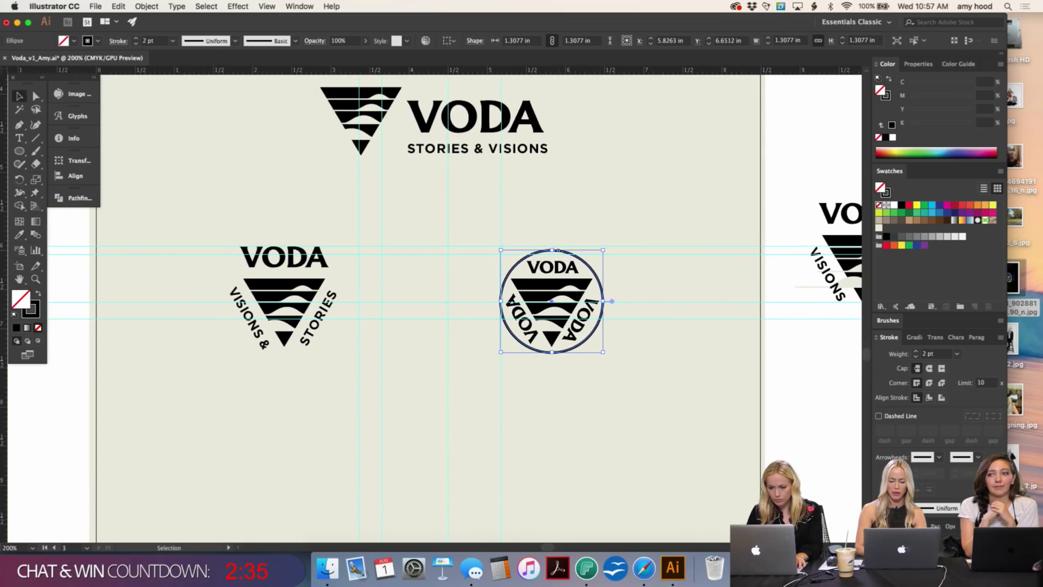
pyautogui.click(609, 218)
pyautogui.moveTo(617, 233); pyautogui.dragTo(478, 401)
pyautogui.hotkey('shift', 'Right')
pyautogui.click(567, 409)
pyautogui.press('a')
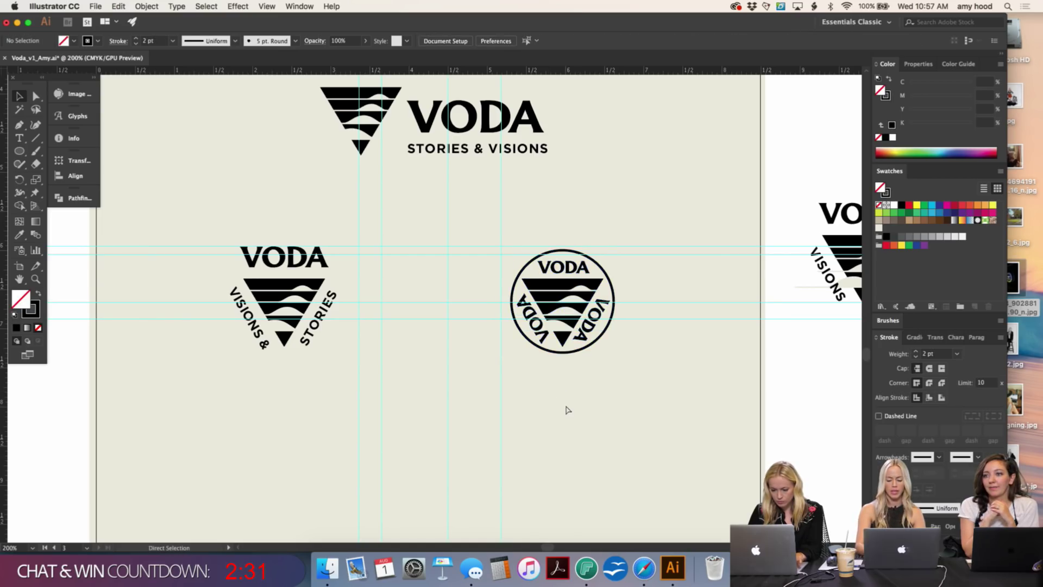
# Step: Examine how the circular badge is placed and spaced relative to the other logos on the artboard
pyautogui.press('super+minus')
pyautogui.press('v')
pyautogui.scroll(5, 566, 408)
pyautogui.hscroll(-4, 566, 407)
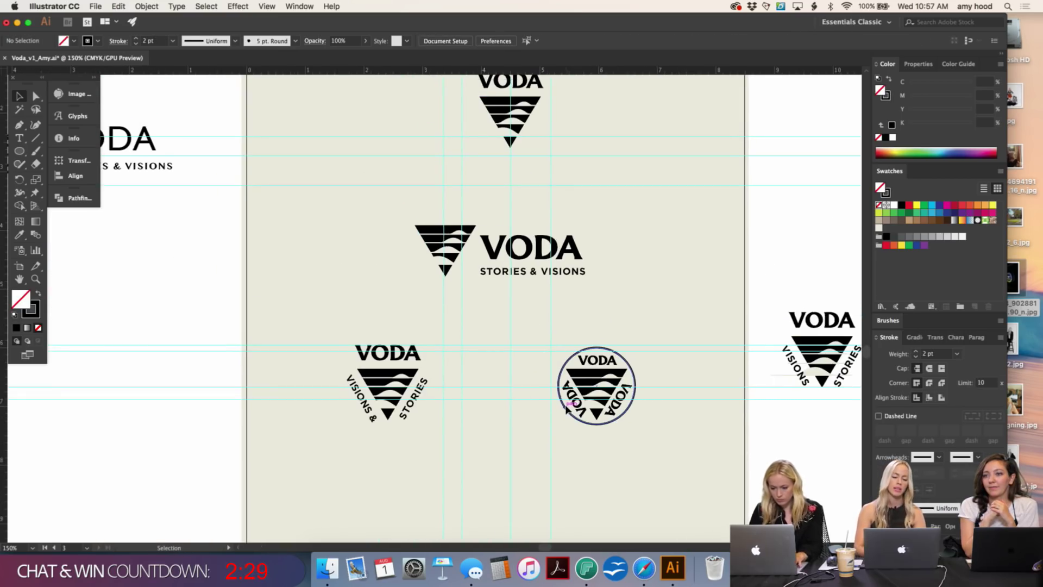
pyautogui.scroll(1, 566, 409)
pyautogui.hscroll(-1, 566, 409)
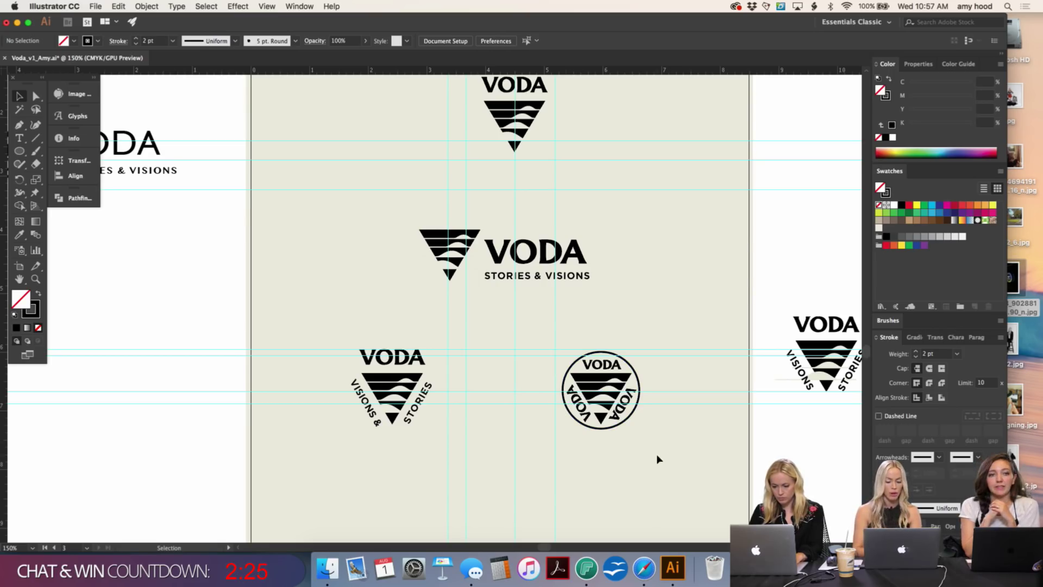
pyautogui.click(600, 368)
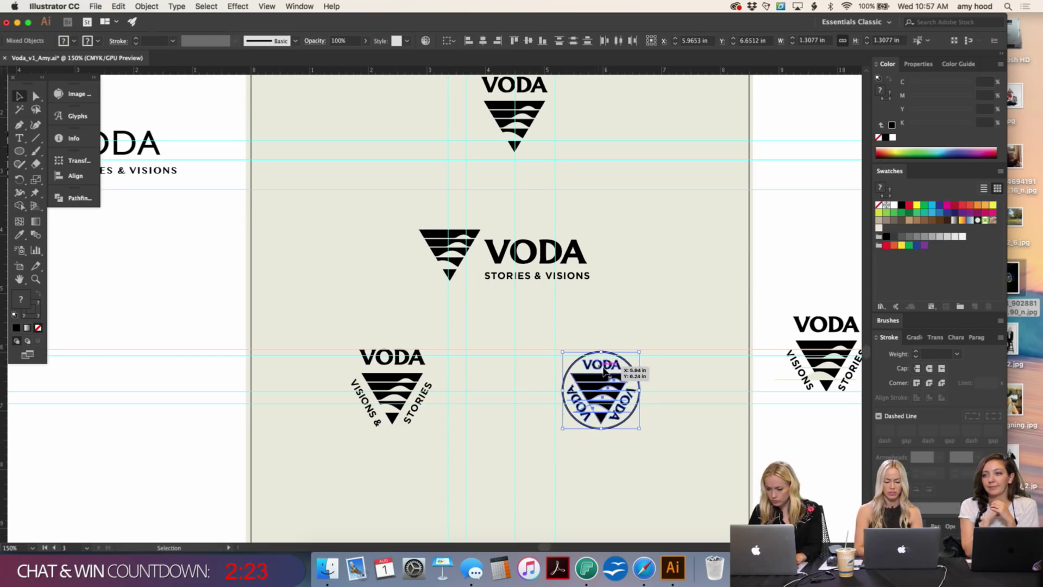
pyautogui.press('super+equal')
pyautogui.hscroll(-5, 603, 371)
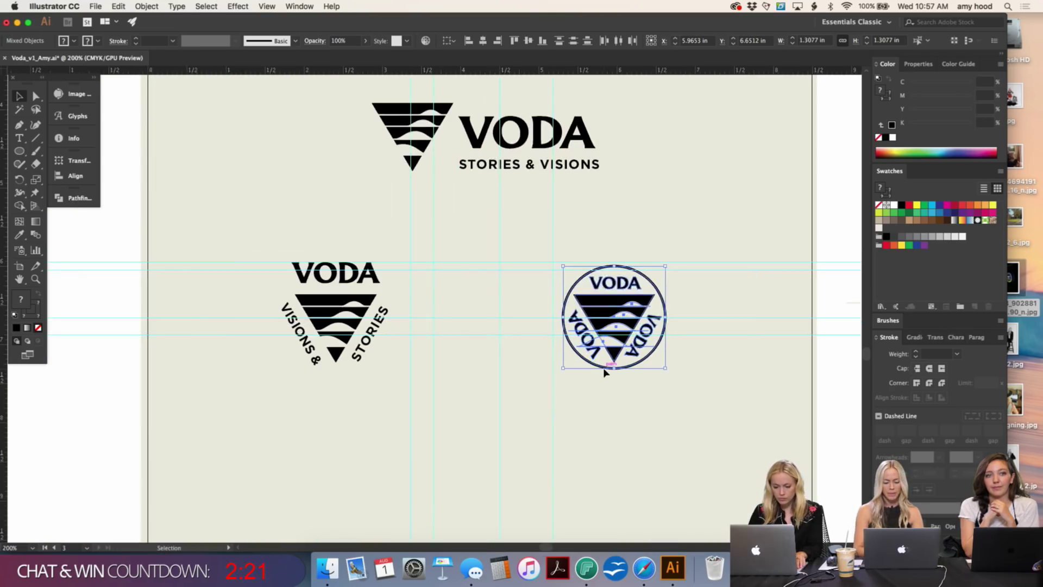
pyautogui.press('super+minus')
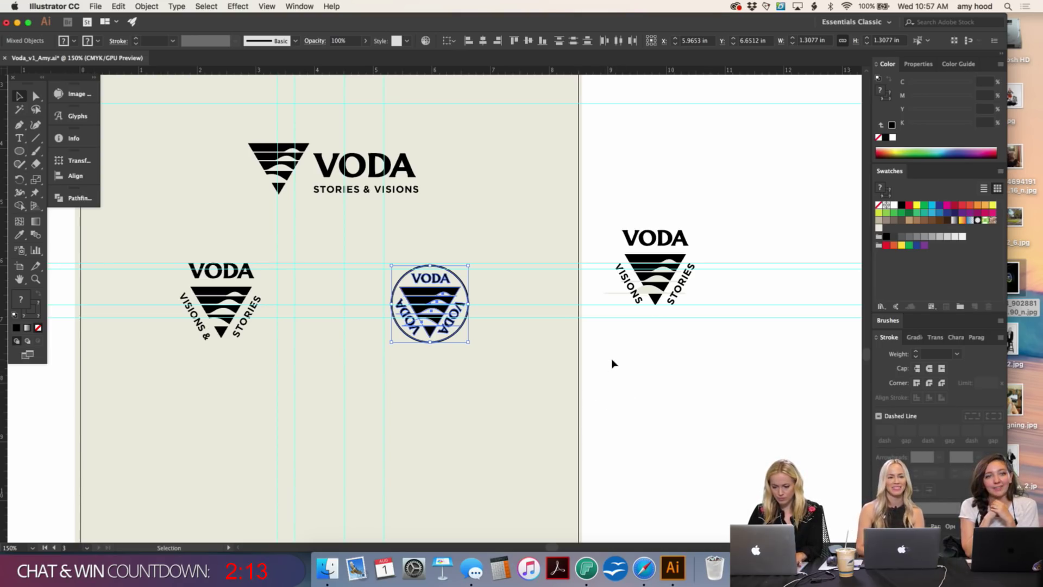
pyautogui.click(574, 341)
# Step: Shift the lower stacked logo and the circular badge together horizontally to an X position of about 4.52 in
pyautogui.press('super+minus')
pyautogui.press('super+minus')
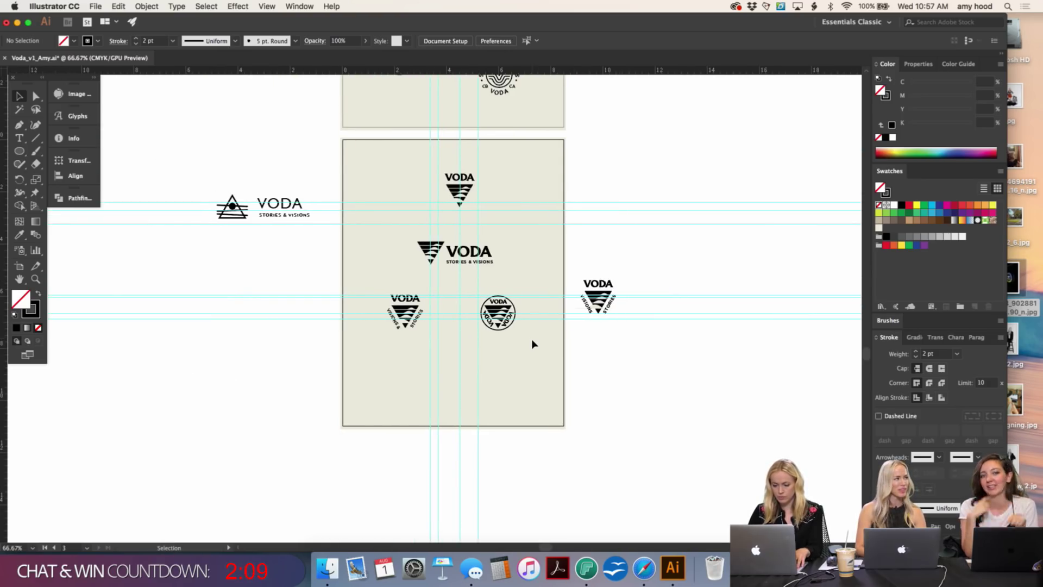
pyautogui.moveTo(520, 343); pyautogui.dragTo(382, 293)
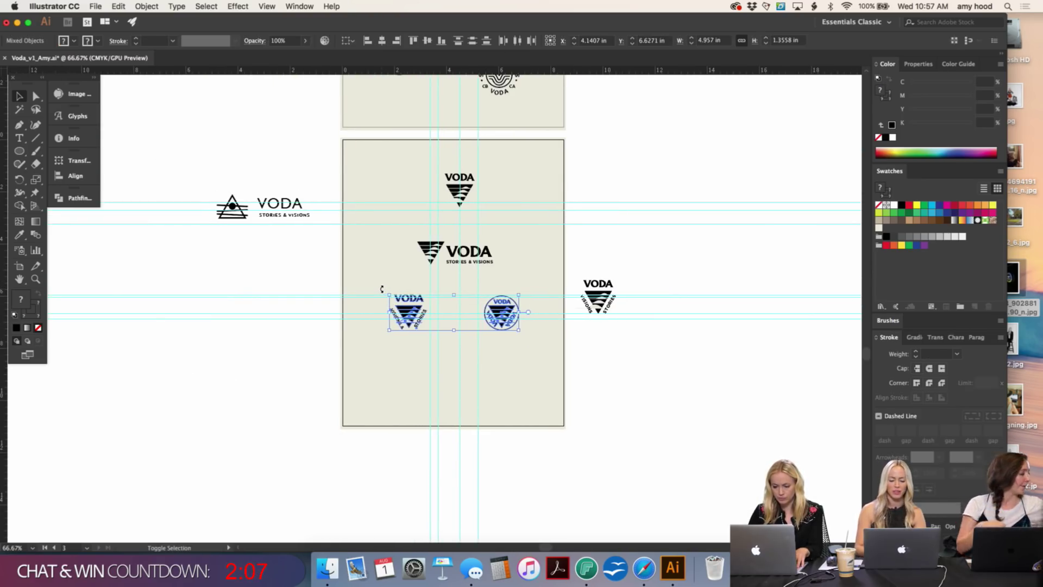
pyautogui.press('Right')
pyautogui.press('Right')
pyautogui.press('Right')
pyautogui.press('Right')
pyautogui.press('Right')
pyautogui.press('Right')
pyautogui.press('Right')
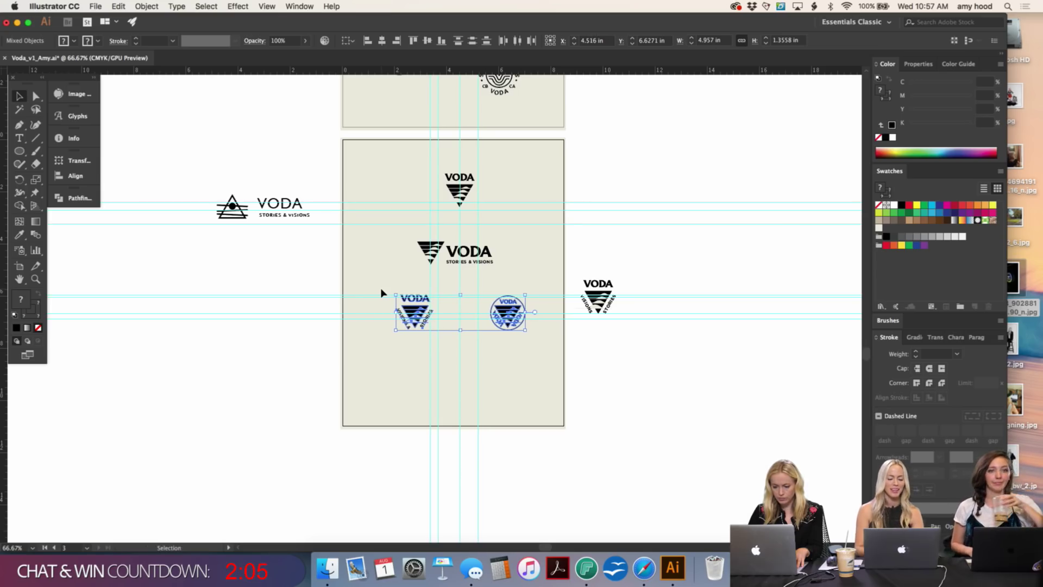
pyautogui.click(511, 386)
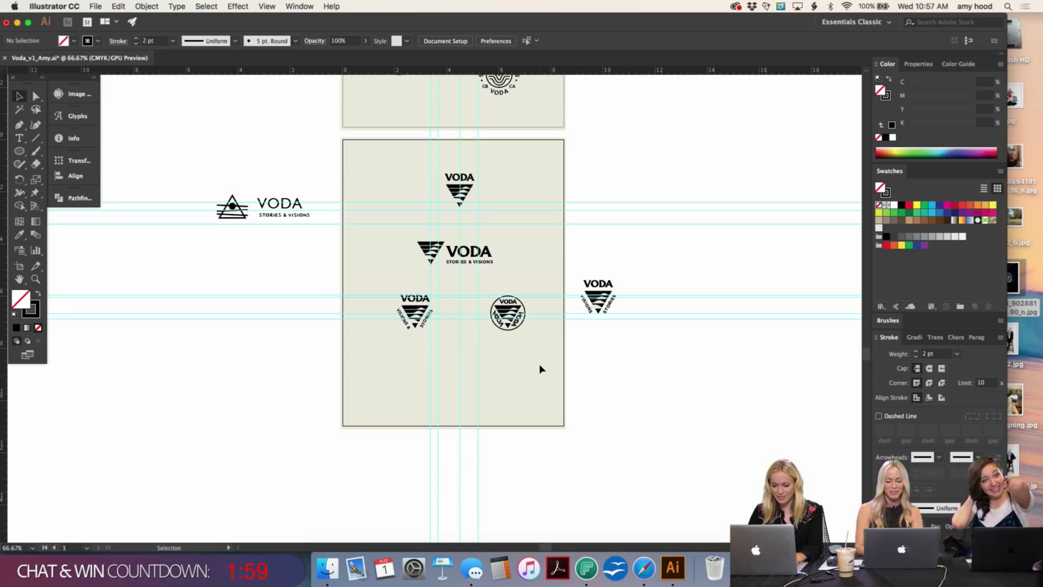
# Step: Examine the badge's VODA lettering and the arrangement of all logo variations on the artboard
pyautogui.press('super+equal')
pyautogui.press('super+equal')
pyautogui.press('super+equal')
pyautogui.click(667, 299)
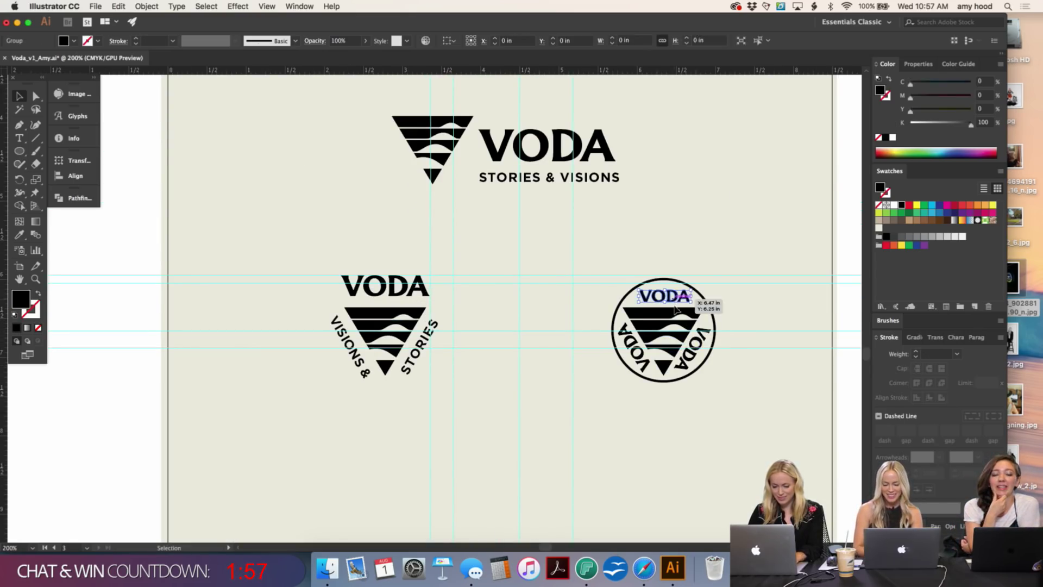
pyautogui.click(695, 348)
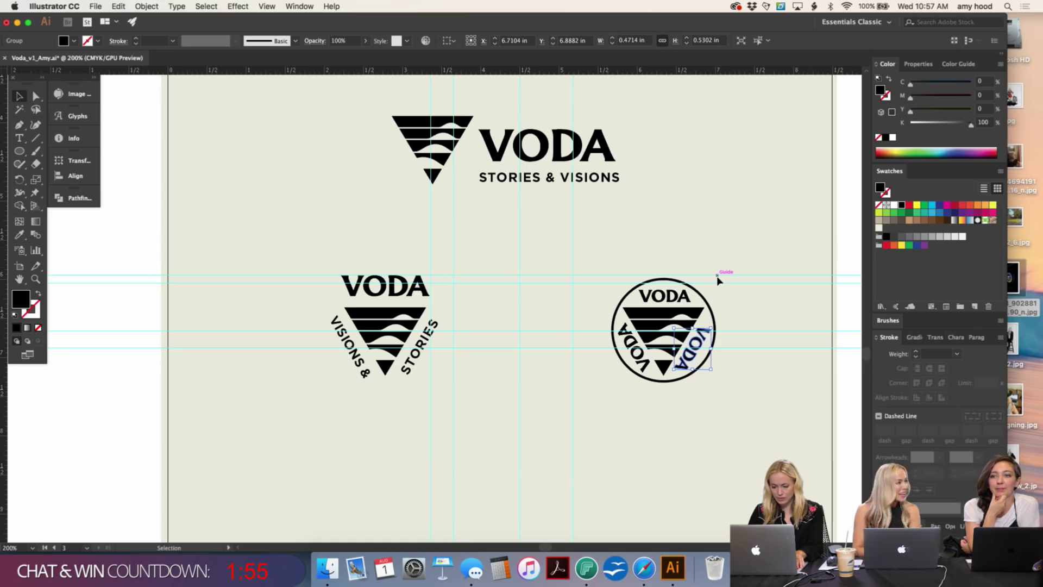
pyautogui.press('super+minus')
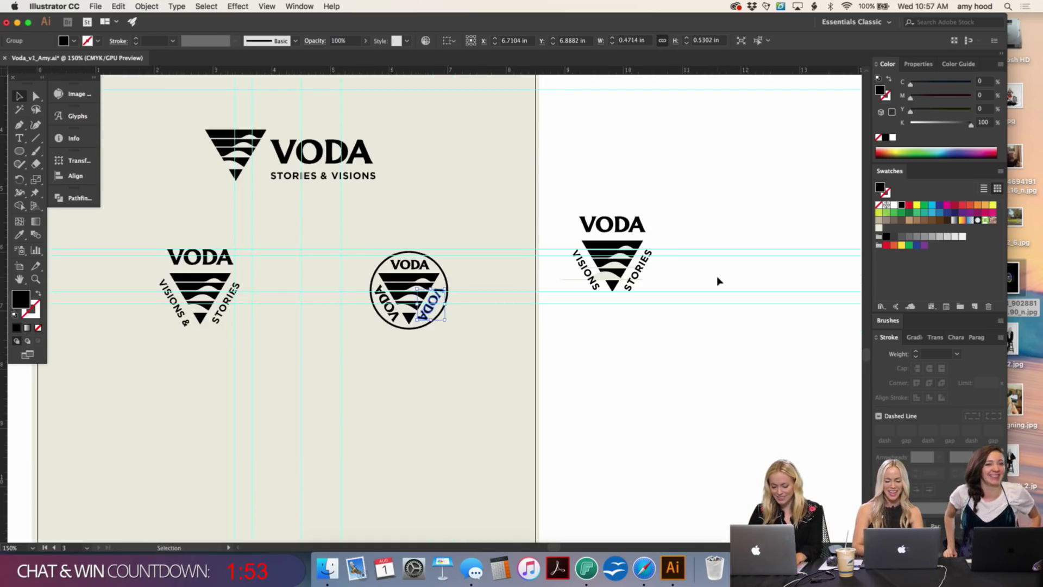
pyautogui.click(687, 312)
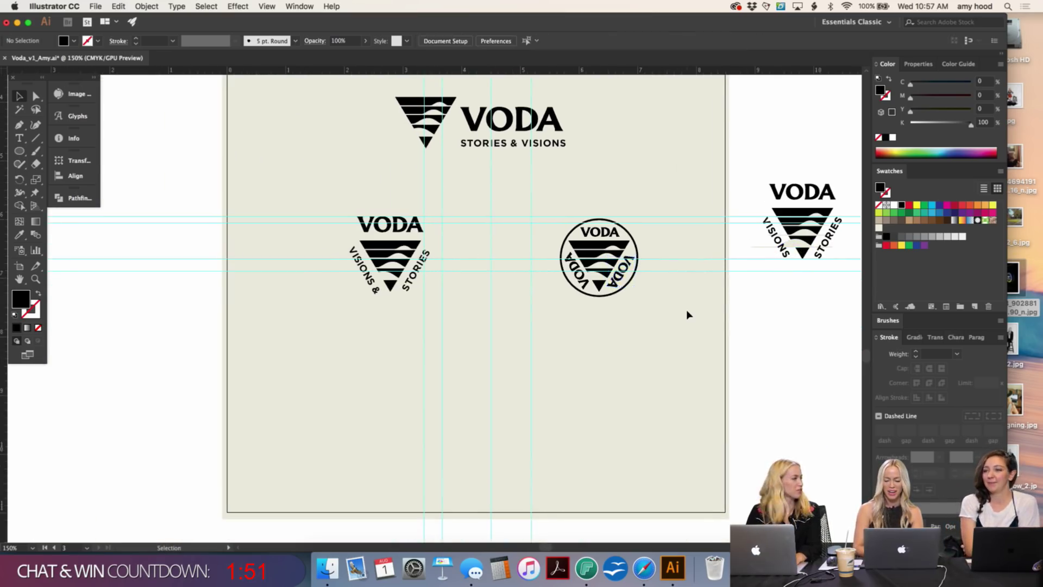
pyautogui.scroll(5, 686, 308)
pyautogui.hscroll(-3, 686, 308)
pyautogui.scroll(-3, 686, 314)
pyautogui.hscroll(-2, 686, 314)
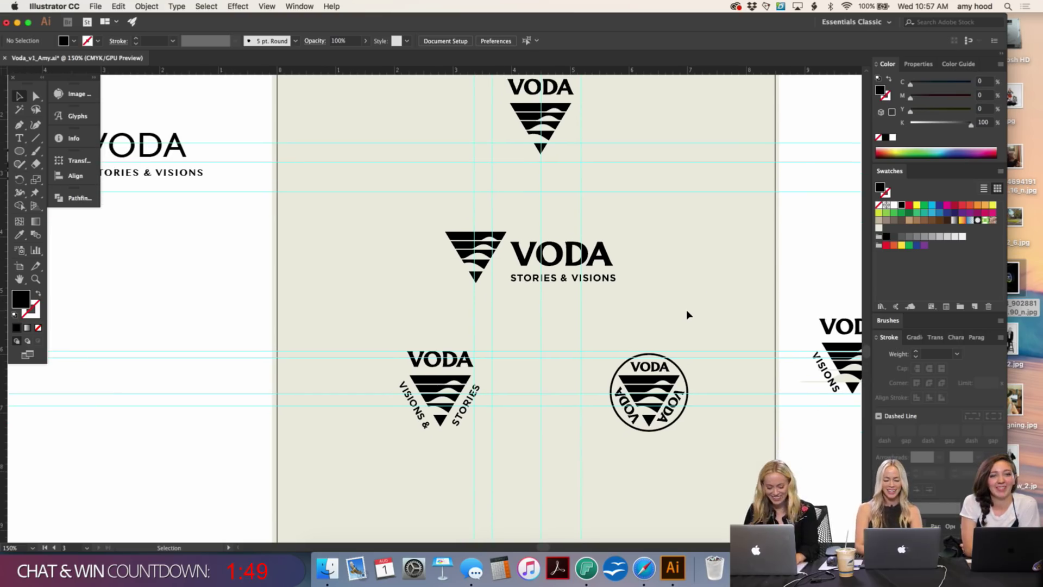
# Step: Copy the letter V from the horizontal logo's VODA wordmark and paste it as a standalone letter
pyautogui.doubleClick(532, 264)
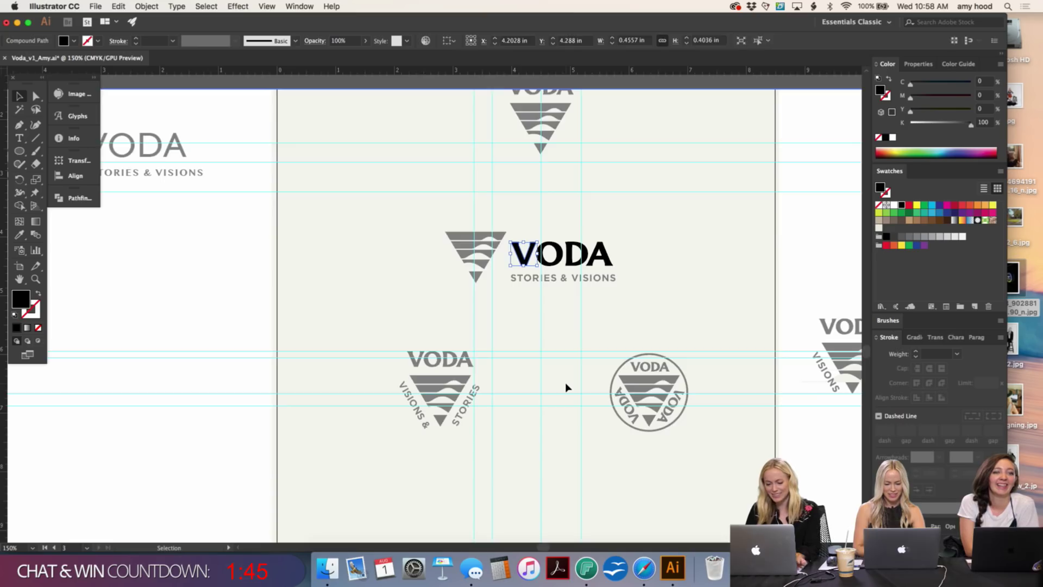
pyautogui.press('Escape')
pyautogui.scroll(-5, 565, 382)
pyautogui.press('cmd+v')
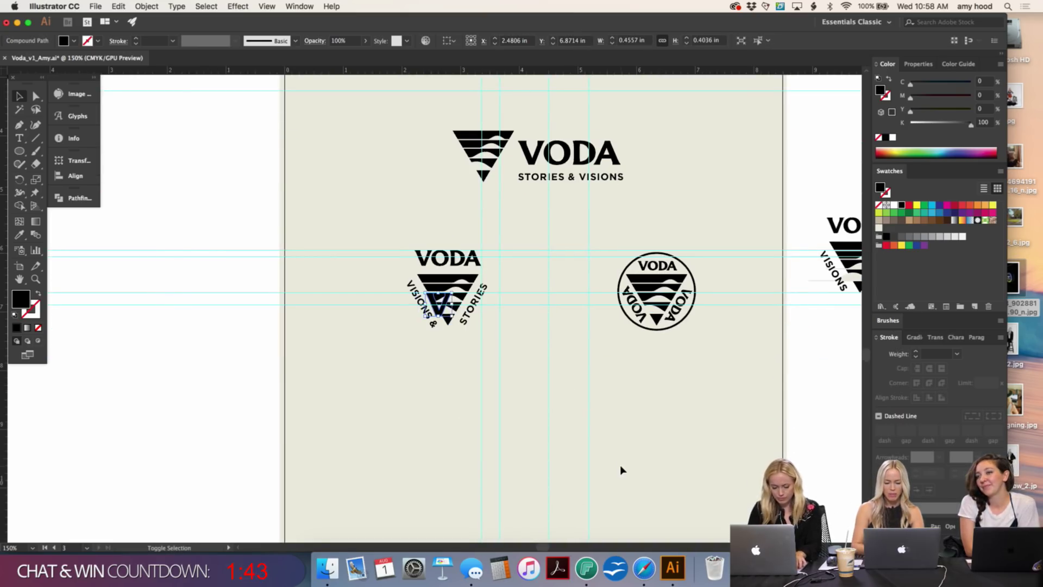
# Step: Position the pasted V between the lower stacked logo and the badge, at about X 4.50 in and Y 7.15 in
pyautogui.hotkey('shift', 'Right')
pyautogui.hotkey('shift', 'Right')
pyautogui.hotkey('shift', 'Right')
pyautogui.hotkey('shift', 'Right')
pyautogui.hotkey('shift', 'Right')
pyautogui.hotkey('shift', 'Right')
pyautogui.hotkey('shift', 'Right')
pyautogui.hotkey('shift', 'Right')
pyautogui.hotkey('shift', 'Right')
pyautogui.hotkey('shift', 'Right')
pyautogui.hotkey('shift', 'Right')
pyautogui.hotkey('shift', 'Right')
pyautogui.hotkey('shift', 'Right')
pyautogui.hotkey('shift', 'Down')
pyautogui.hotkey('shift', 'Down')
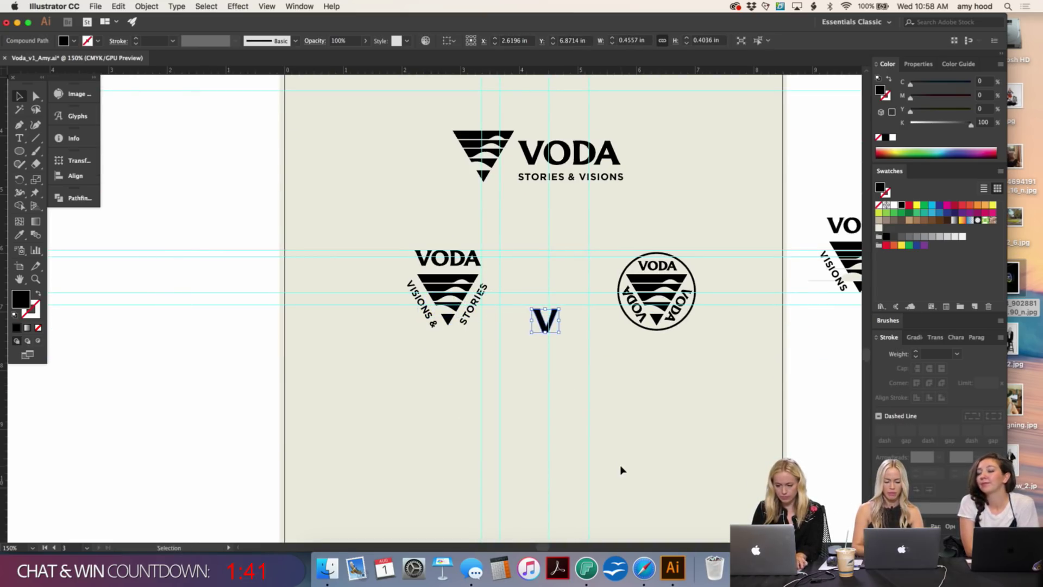
pyautogui.hotkey('shift', 'Down')
pyautogui.hotkey('shift', 'Down')
pyautogui.press('a')
pyautogui.press('cmd+=')
pyautogui.press('cmd+=')
pyautogui.press('cmd+=')
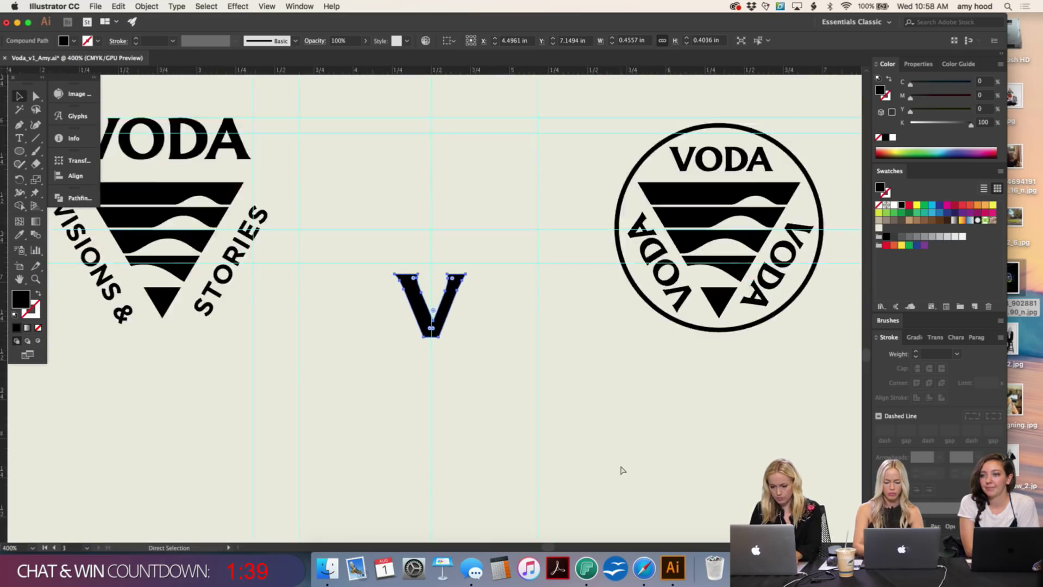
pyautogui.press('cmd+=')
pyautogui.press('v')
pyautogui.click(507, 322)
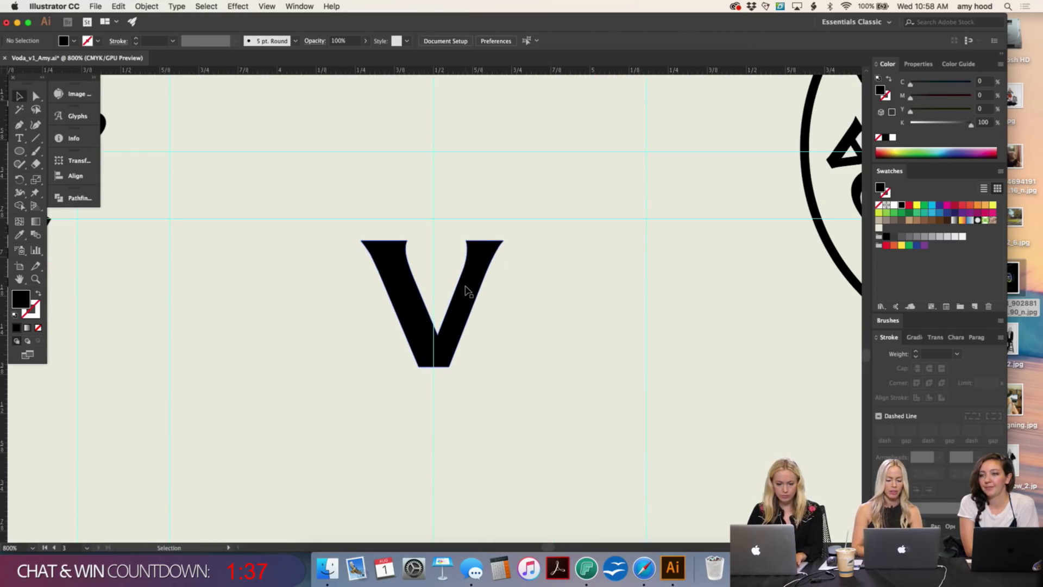
pyautogui.click(20, 141)
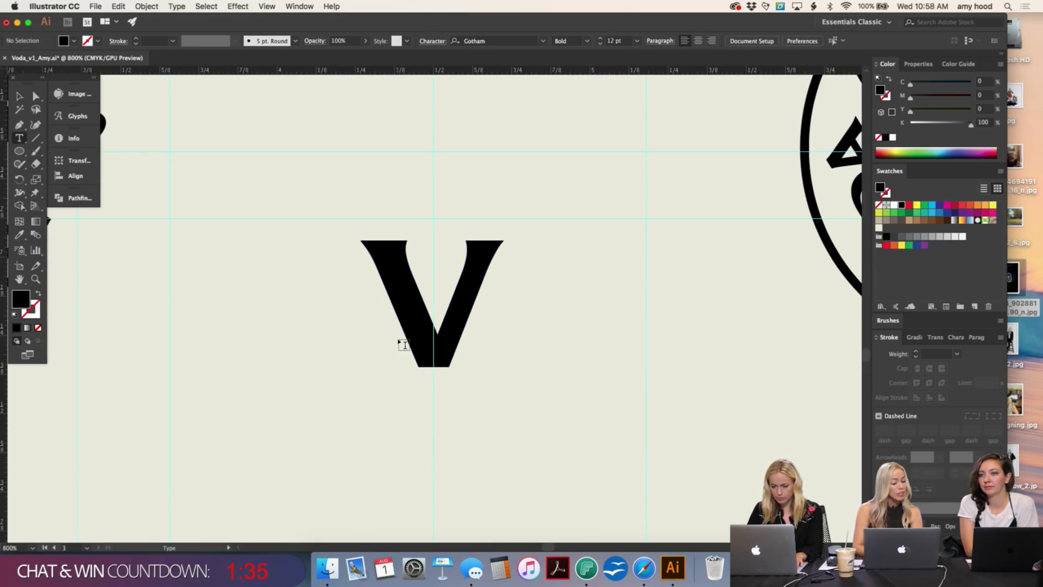
pyautogui.click(511, 416)
pyautogui.write('F')
pyautogui.press('Escape')
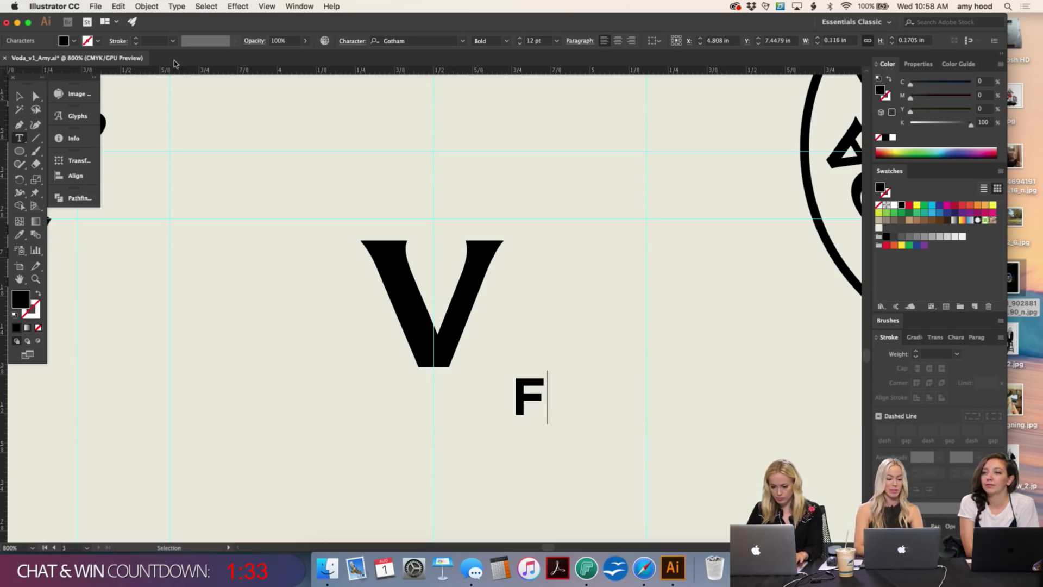
pyautogui.click(32, 96)
pyautogui.press('Delete')
pyautogui.press('super+minus')
pyautogui.press('super+minus')
pyautogui.press('super+minus')
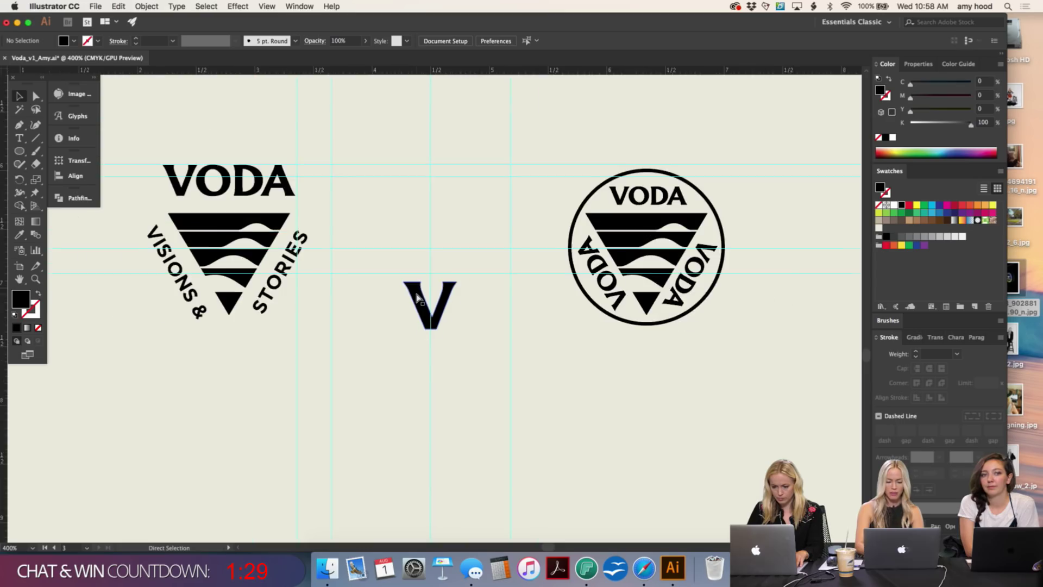
# Step: Try to move the horizontal logo's VODA wordmark down toward the standalone V
pyautogui.scroll(5, 417, 298)
pyautogui.moveTo(428, 118); pyautogui.dragTo(463, 305)
pyautogui.press('super+z')
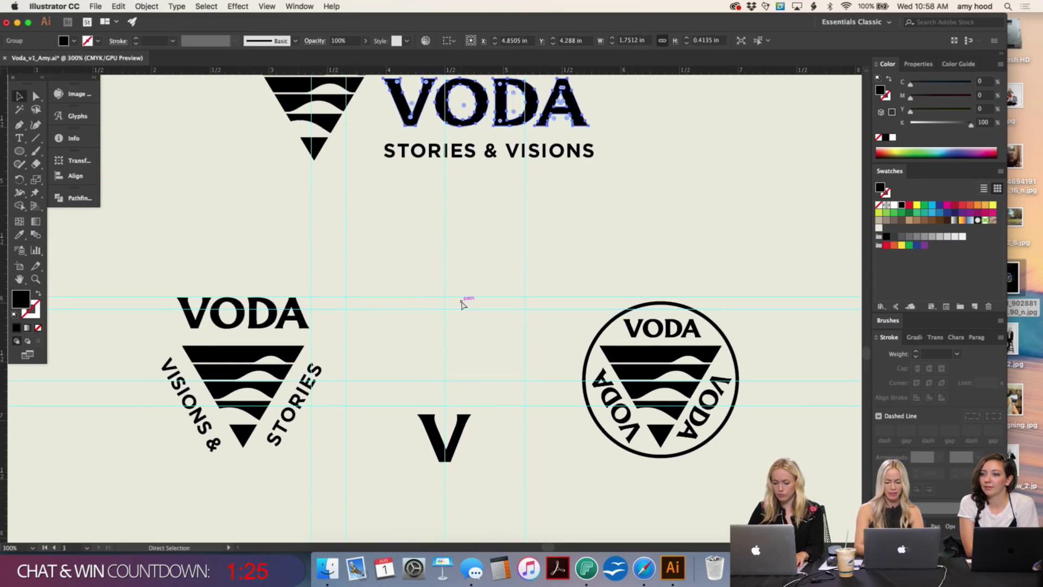
pyautogui.press('super+minus')
pyautogui.press('super+minus')
pyautogui.press('super+minus')
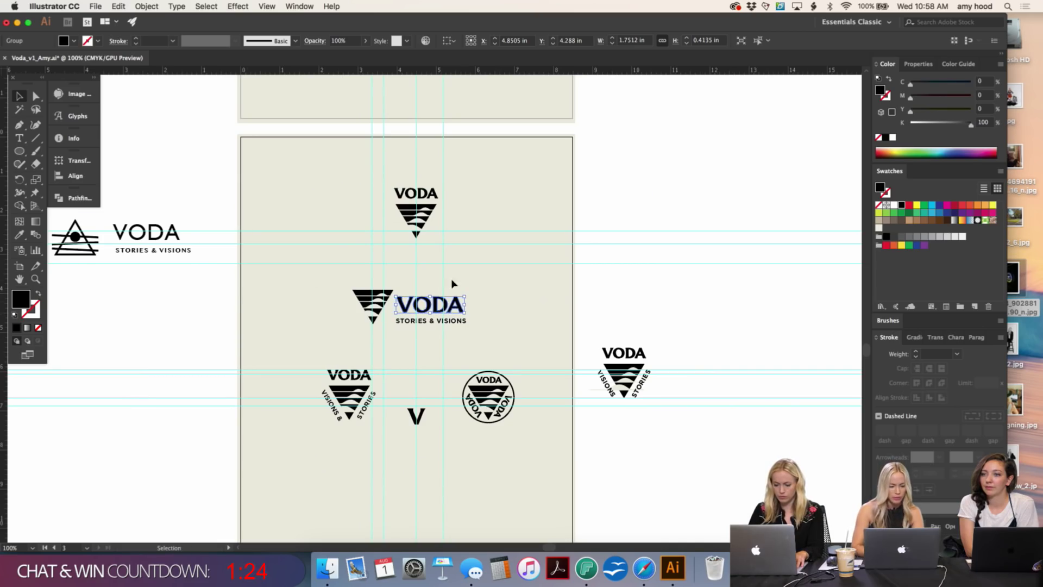
# Step: Examine the earlier VODA wordmarks beside the upper artboards for editable text and the fonts they use
pyautogui.click(622, 354)
pyautogui.scroll(10, 620, 354)
pyautogui.hscroll(-2, 621, 353)
pyautogui.scroll(8, 620, 353)
pyautogui.hscroll(-4, 621, 353)
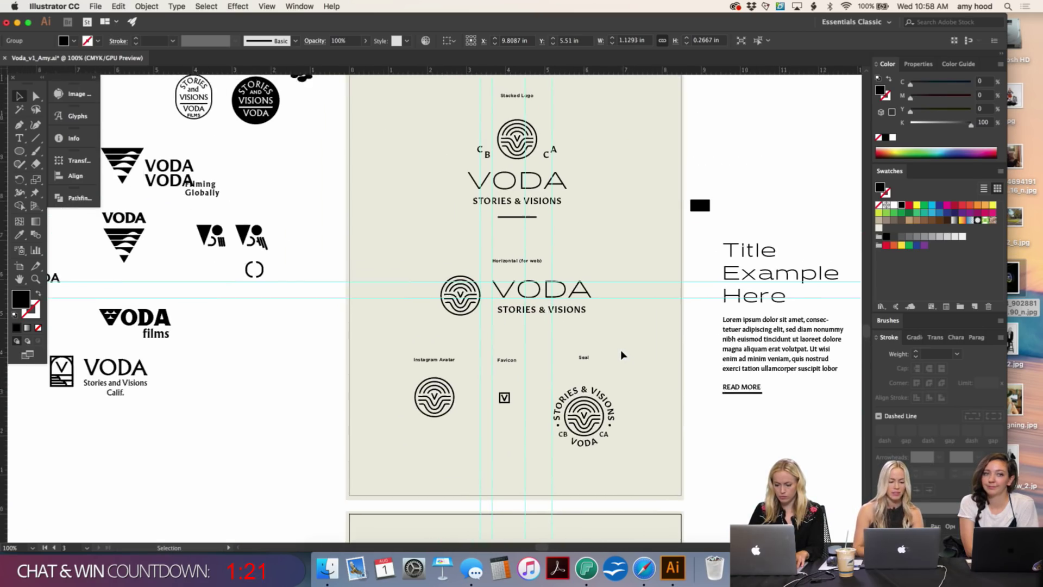
pyautogui.click(348, 191)
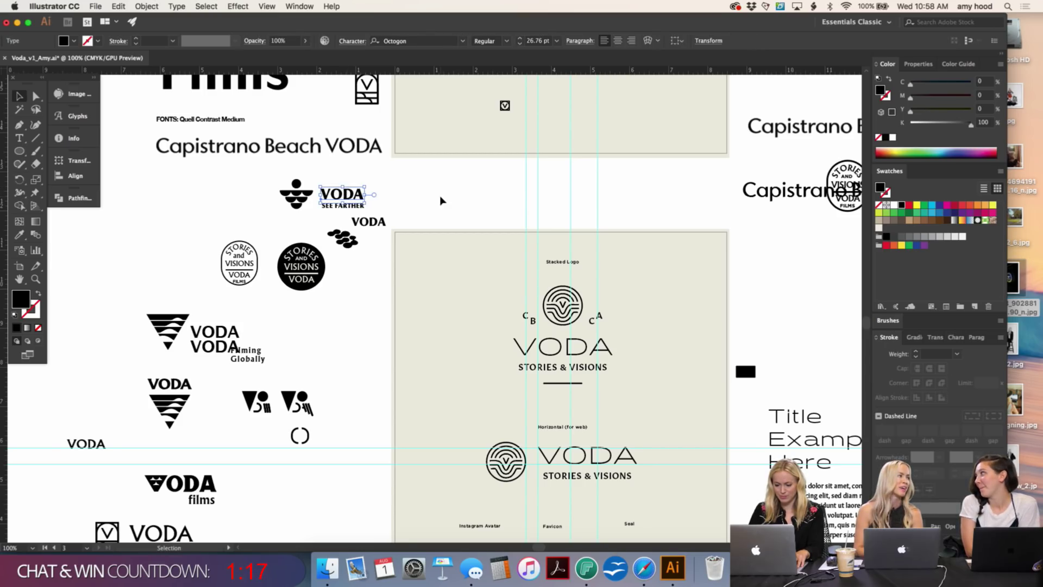
pyautogui.scroll(6, 441, 201)
pyautogui.hscroll(-2, 441, 201)
pyautogui.scroll(7, 441, 201)
pyautogui.hscroll(-1, 441, 201)
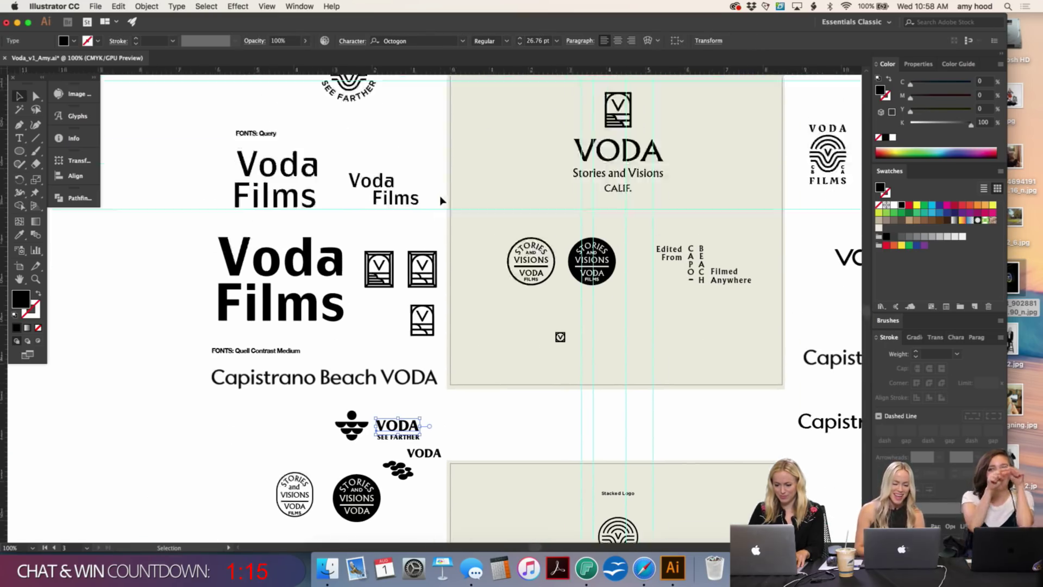
pyautogui.moveTo(412, 163); pyautogui.dragTo(413, 162)
pyautogui.scroll(2, 414, 161)
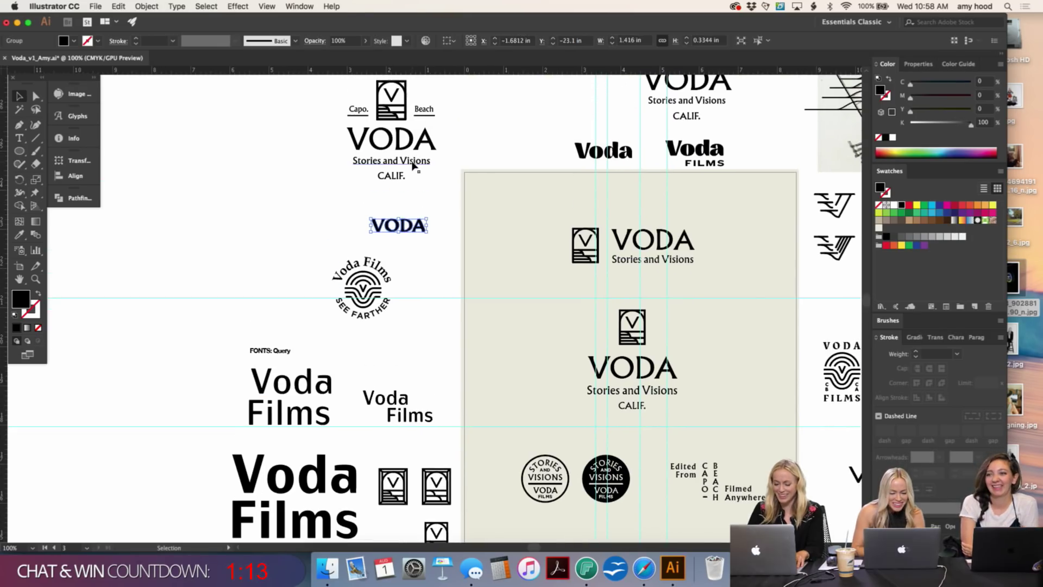
# Step: Copy the Albertus Nova VODA text from the Capo. Beach logo and paste it beside the horizontal wave-triangle logo
pyautogui.click(417, 154)
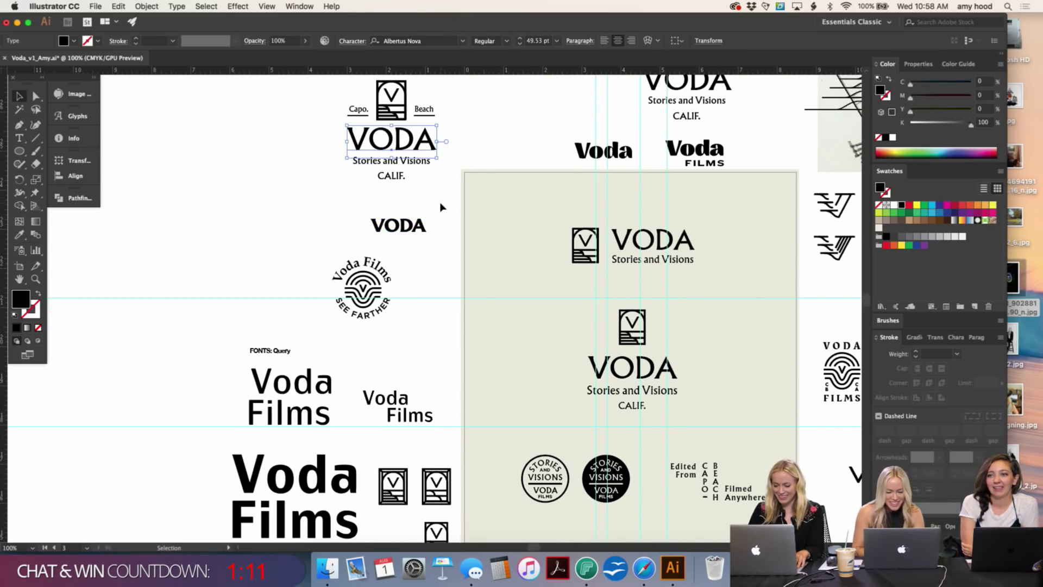
pyautogui.scroll(-20, 442, 207)
pyautogui.hscroll(1, 441, 207)
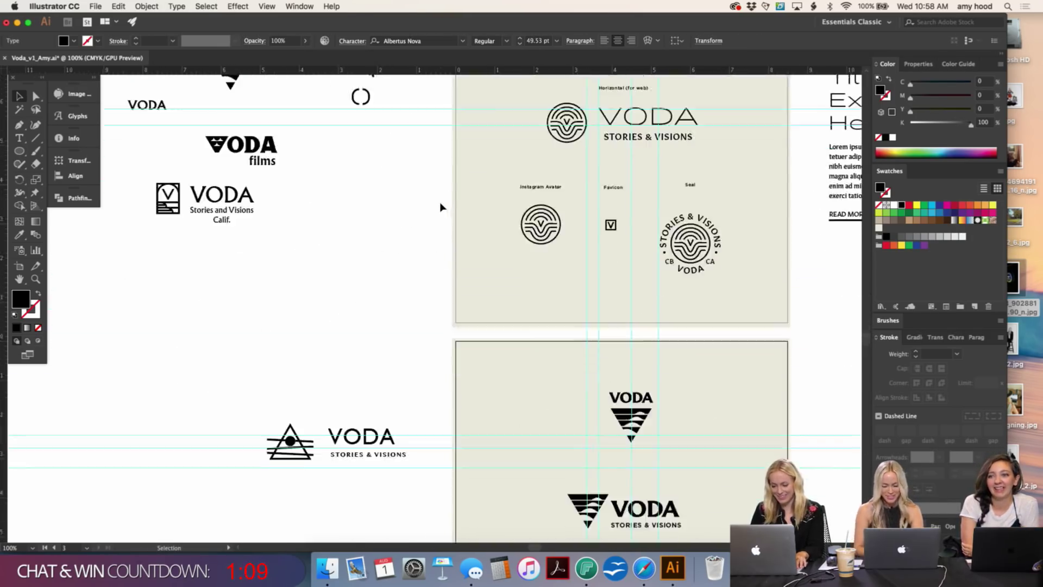
pyautogui.scroll(-7, 441, 207)
pyautogui.hscroll(3, 441, 207)
pyautogui.click(591, 253)
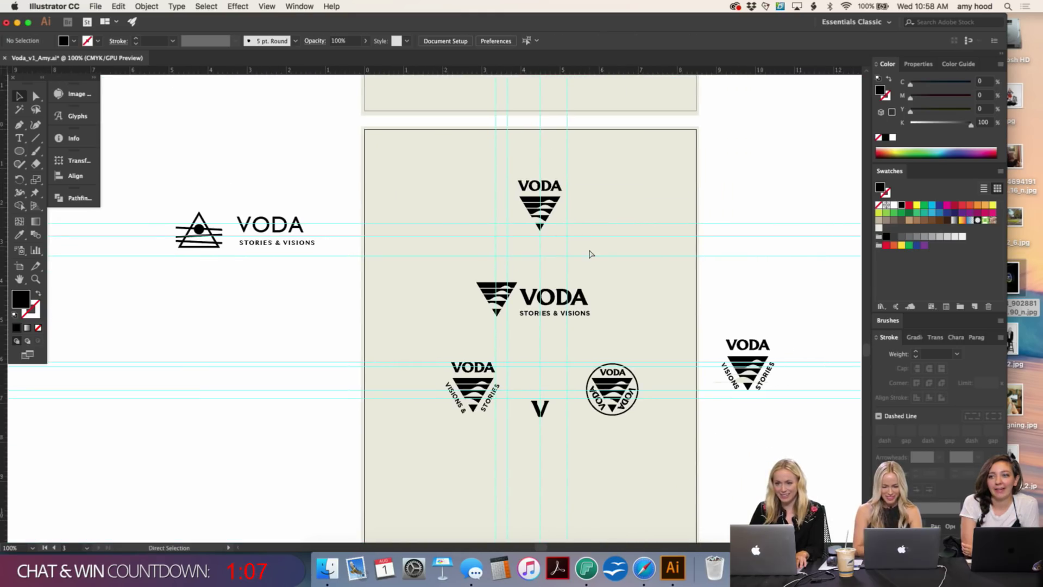
pyautogui.press('super+equal')
pyautogui.press('super+equal')
pyautogui.press('super+equal')
pyautogui.hscroll(3, 591, 254)
pyautogui.press('super+v')
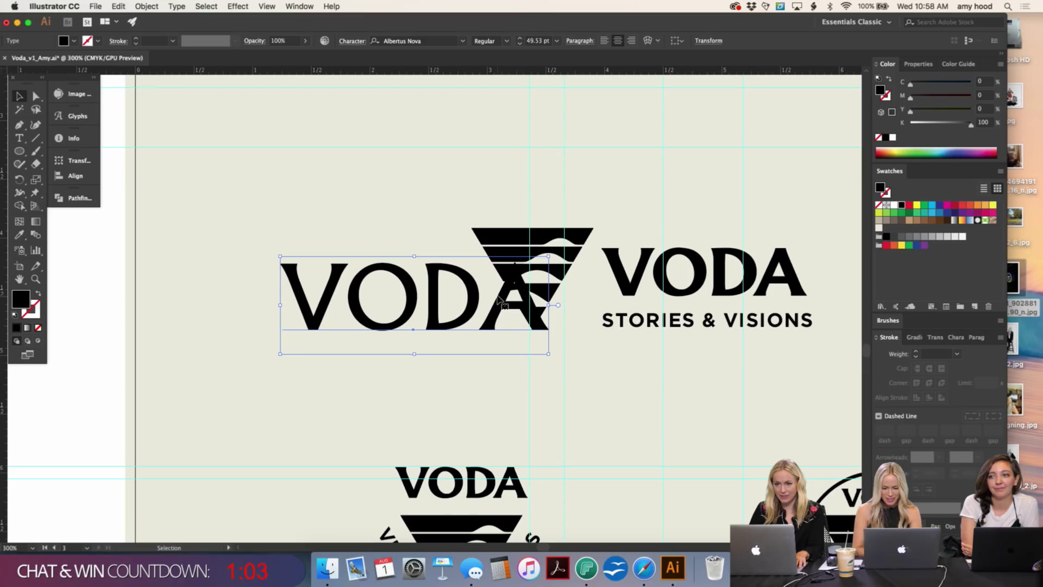
# Step: Move the pasted VODA text directly below the horizontal logo and set its font to Octogon
pyautogui.click(505, 42)
pyautogui.click(494, 69)
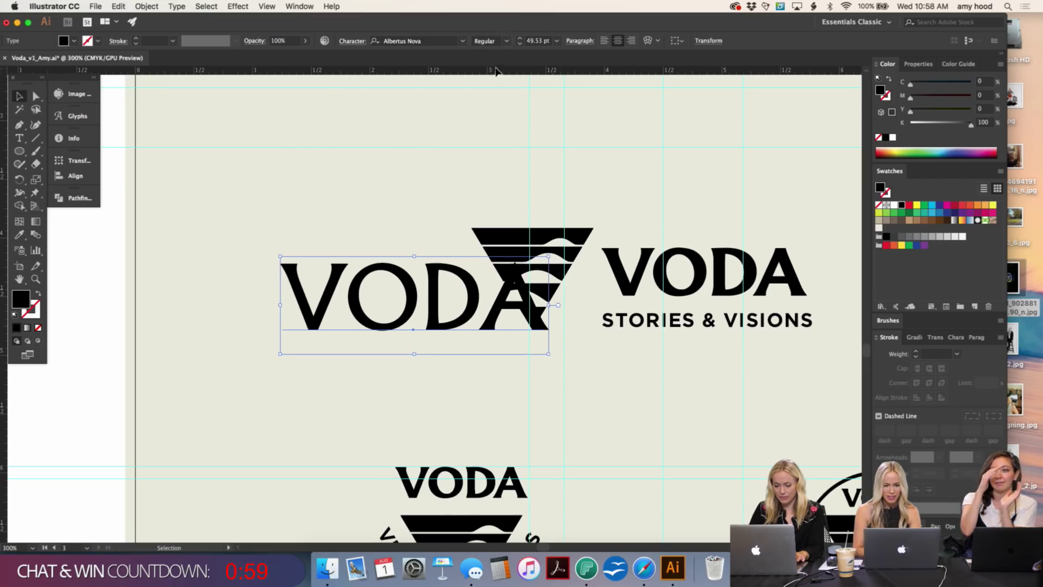
pyautogui.moveTo(408, 299); pyautogui.dragTo(630, 376)
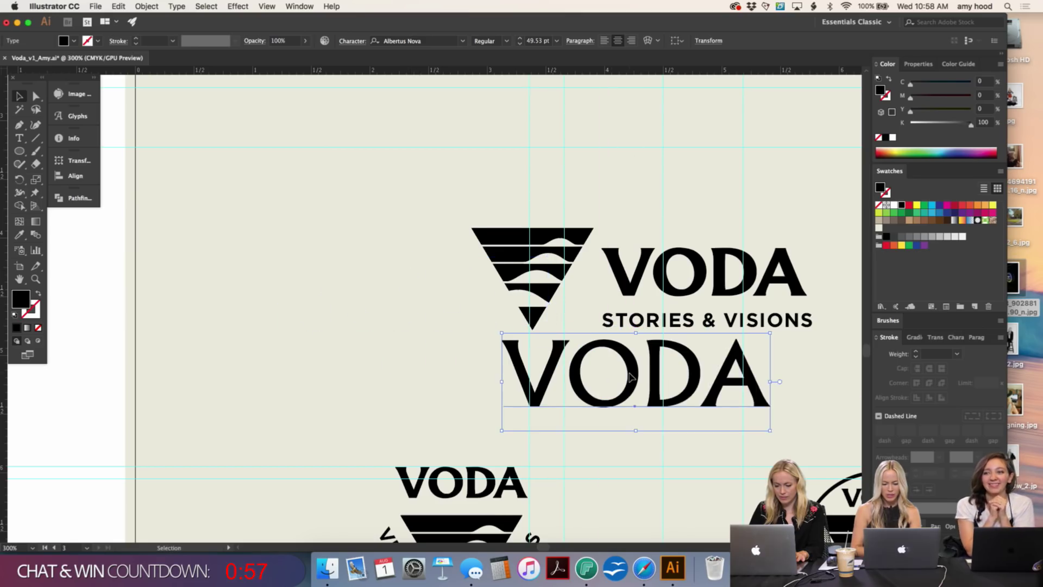
pyautogui.hscroll(5, 630, 376)
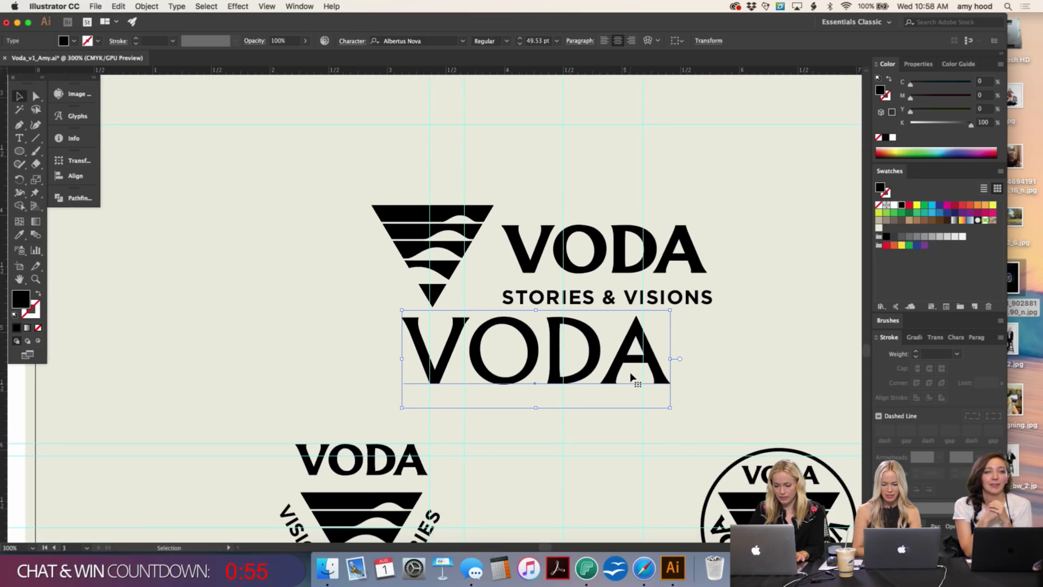
pyautogui.click(430, 42)
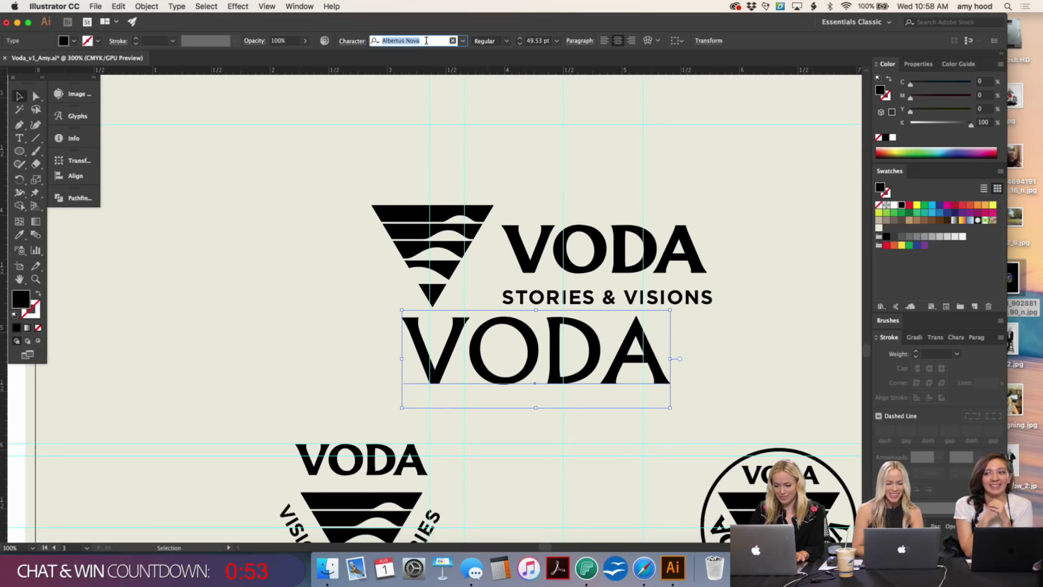
pyautogui.write('octo')
pyautogui.click(419, 69)
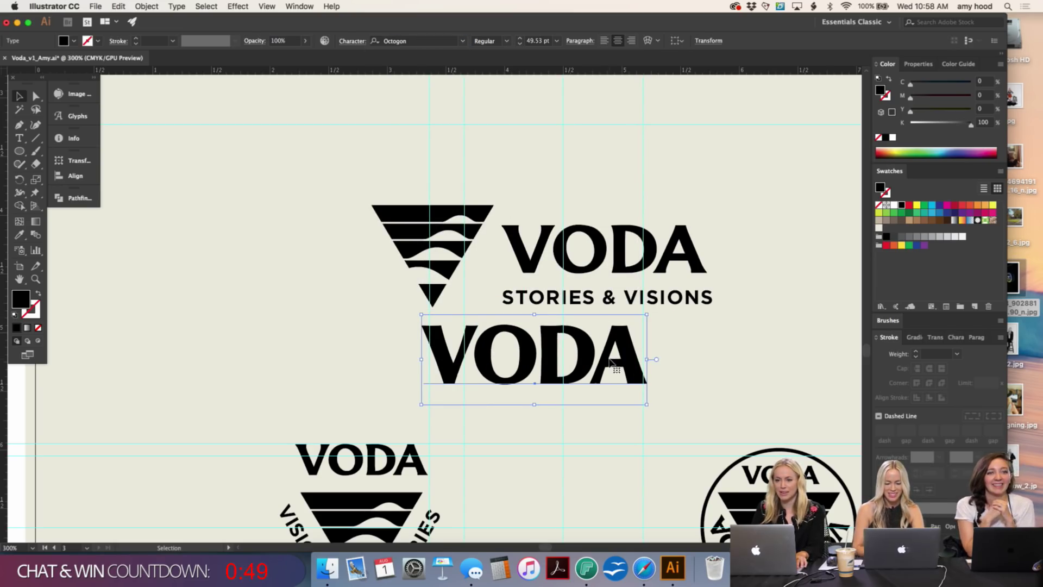
# Step: Replace the Octogon VODA text below the horizontal logo with the single letter F
pyautogui.press('super+minus')
pyautogui.press('super+minus')
pyautogui.press('super+minus')
pyautogui.press('super+minus')
pyautogui.click(585, 309)
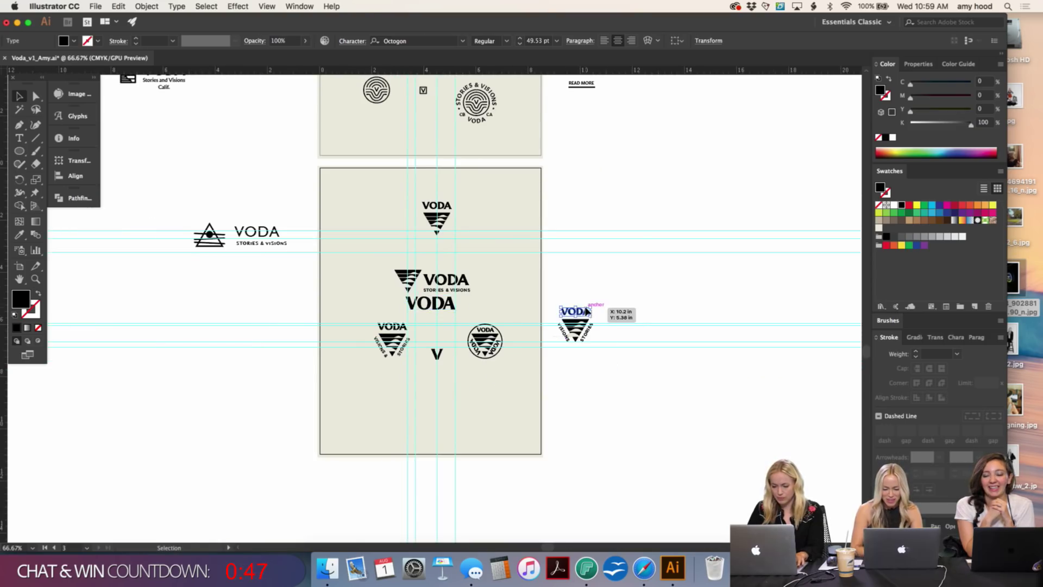
pyautogui.press('super+plus')
pyautogui.press('super+plus')
pyautogui.press('super+plus')
pyautogui.press('super+plus')
pyautogui.press('super+plus')
pyautogui.hscroll(-15, 585, 307)
pyautogui.scroll(5, 584, 306)
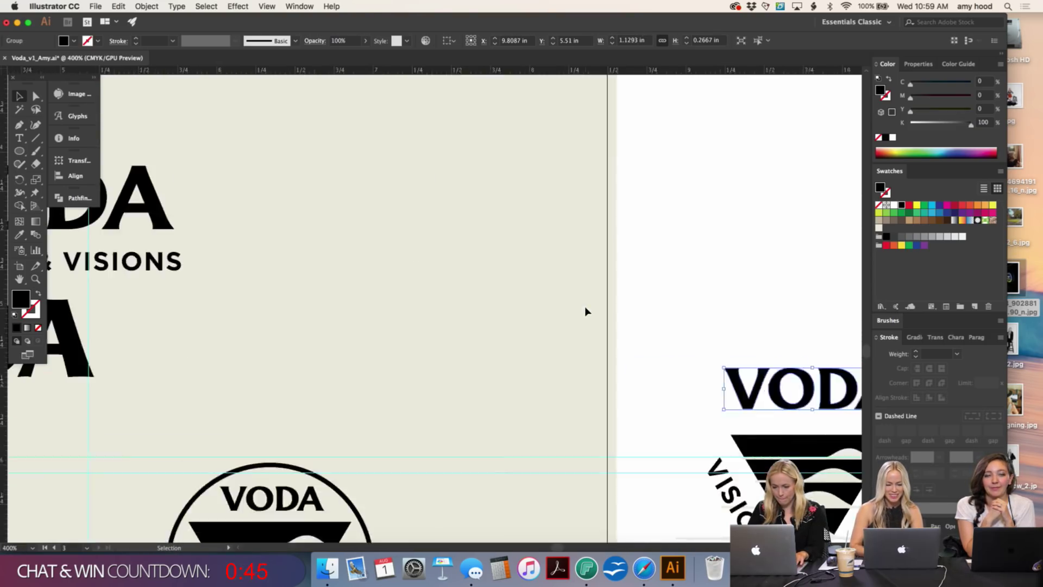
pyautogui.doubleClick(346, 349)
pyautogui.write('F')
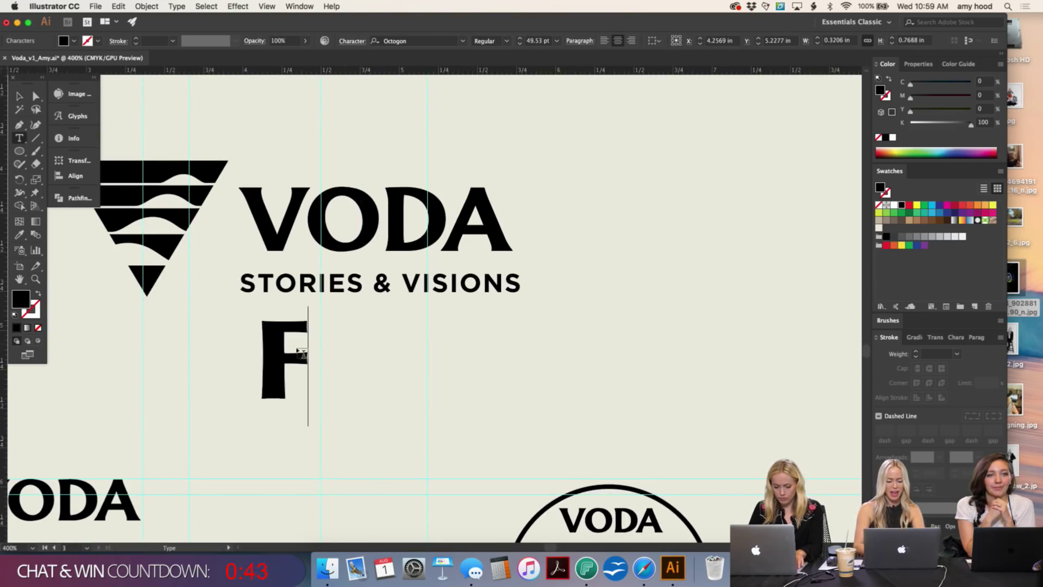
pyautogui.press('Escape')
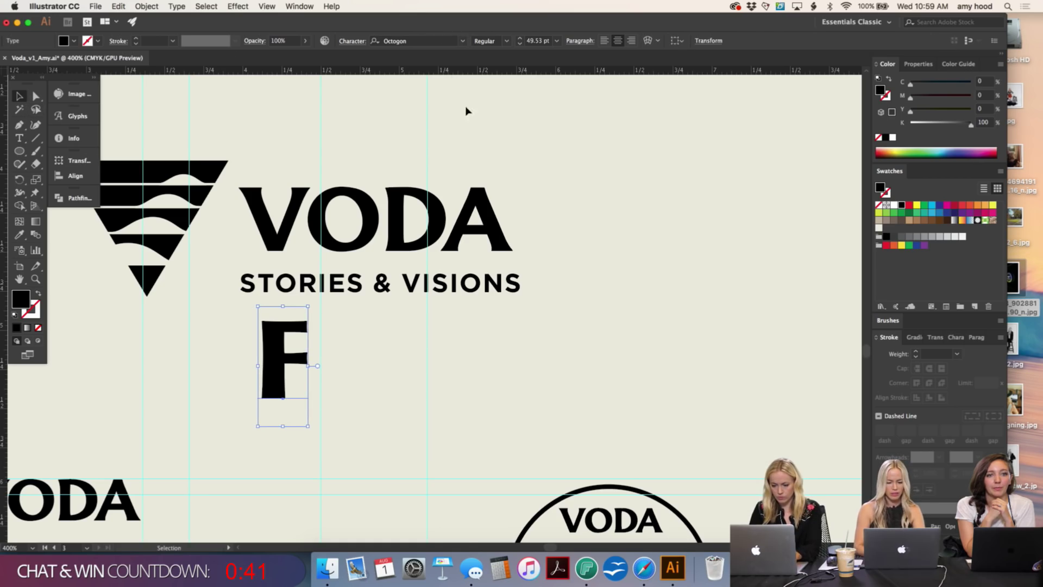
# Step: Examine the earlier VODA wordmarks, their fonts and the logo sketches around the upper artboards
pyautogui.press('super+minus')
pyautogui.press('super+minus')
pyautogui.press('super+minus')
pyautogui.scroll(15, 530, 196)
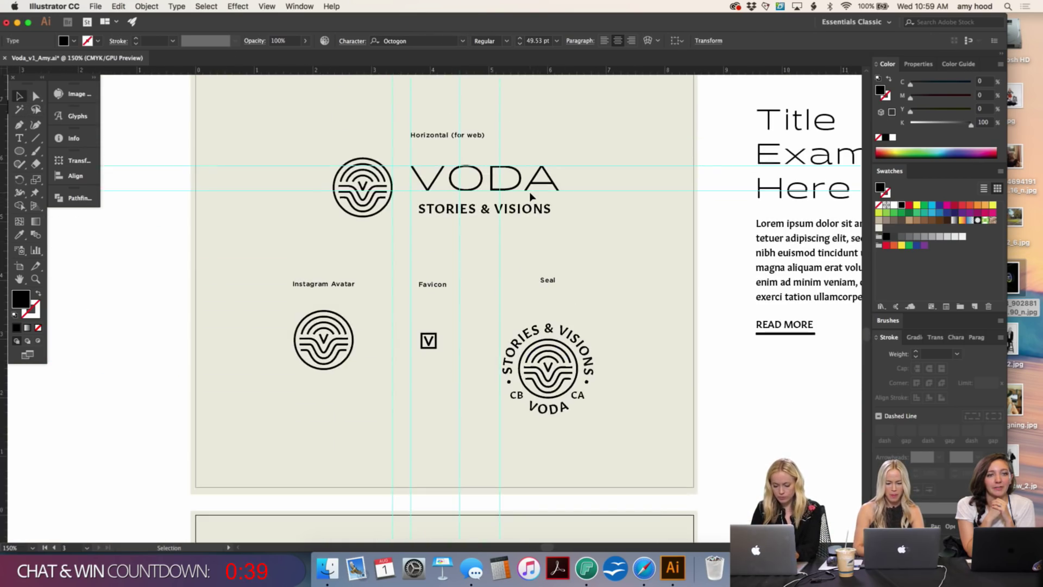
pyautogui.scroll(15, 530, 196)
pyautogui.hscroll(-5, 530, 196)
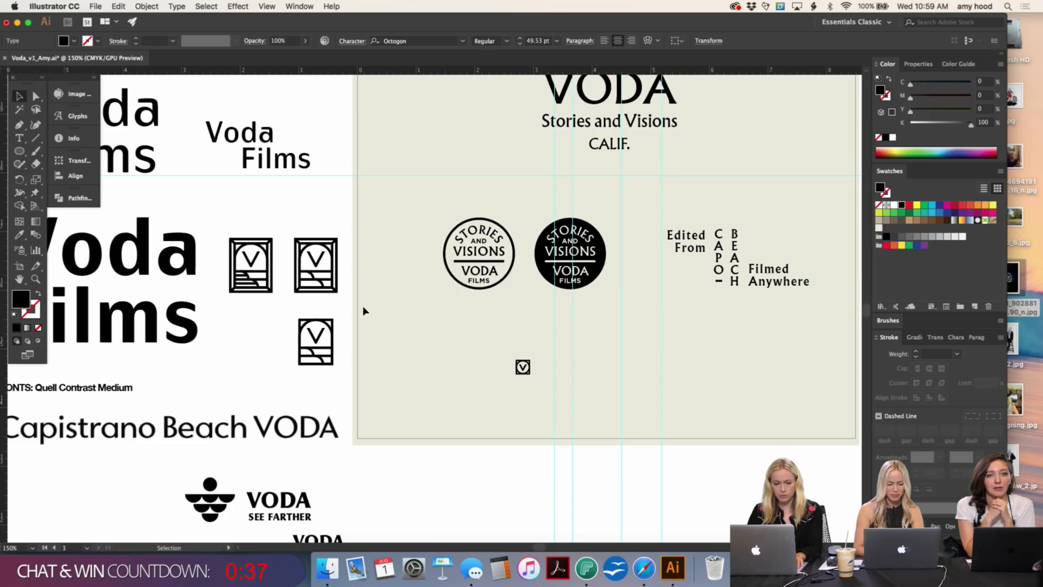
pyautogui.scroll(15, 363, 311)
pyautogui.hscroll(-3, 363, 311)
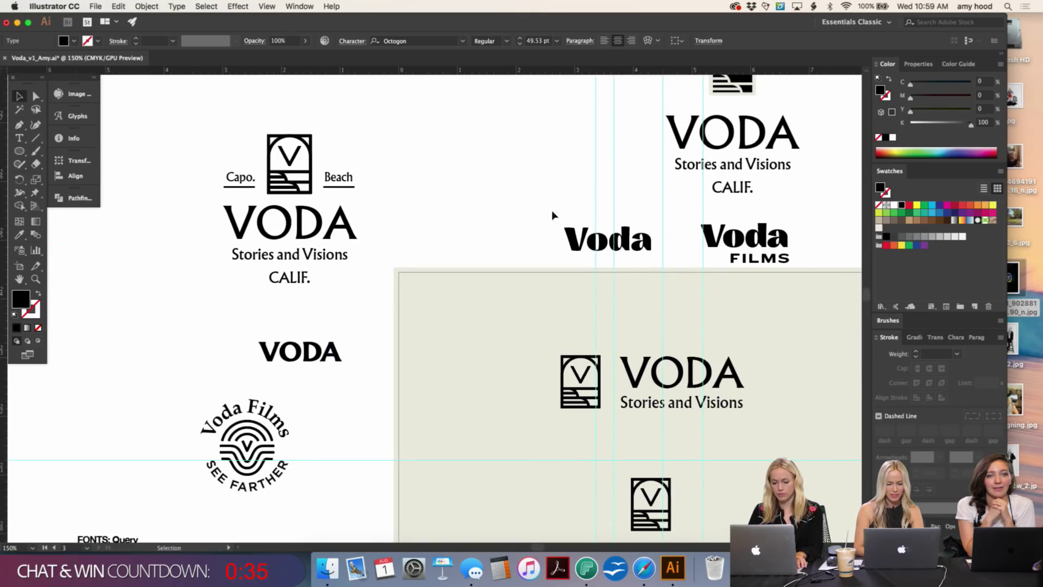
pyautogui.click(624, 242)
pyautogui.scroll(5, 625, 242)
pyautogui.hscroll(5, 624, 241)
pyautogui.click(640, 230)
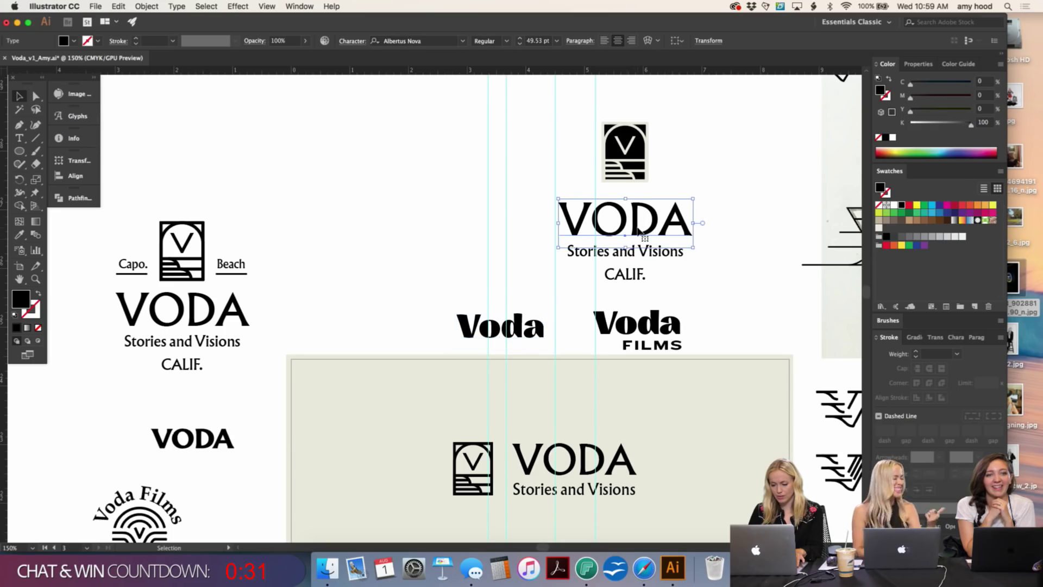
pyautogui.hscroll(8, 640, 230)
pyautogui.scroll(7, 679, 225)
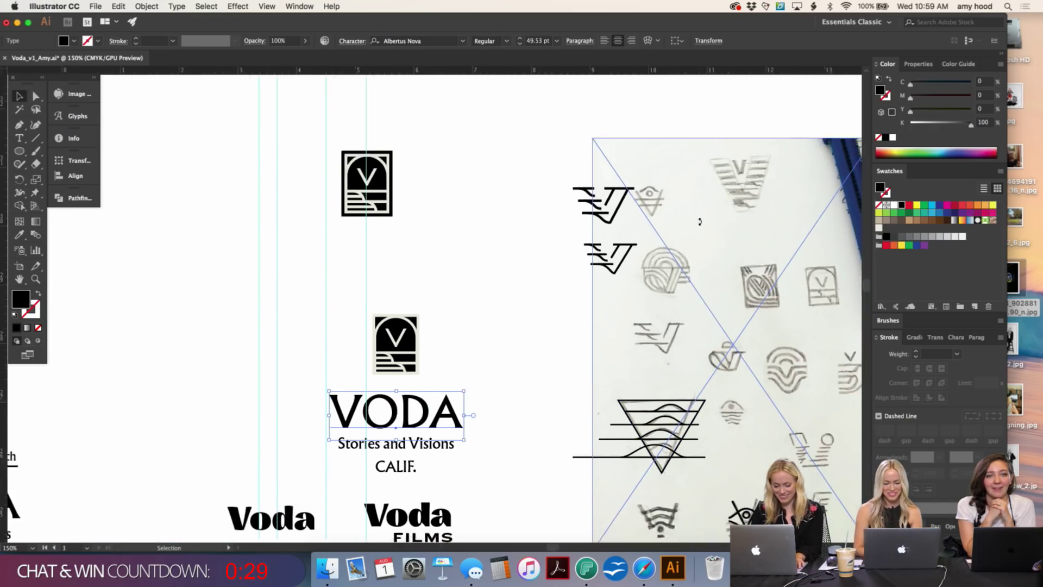
pyautogui.scroll(-15, 699, 221)
pyautogui.hscroll(7, 700, 221)
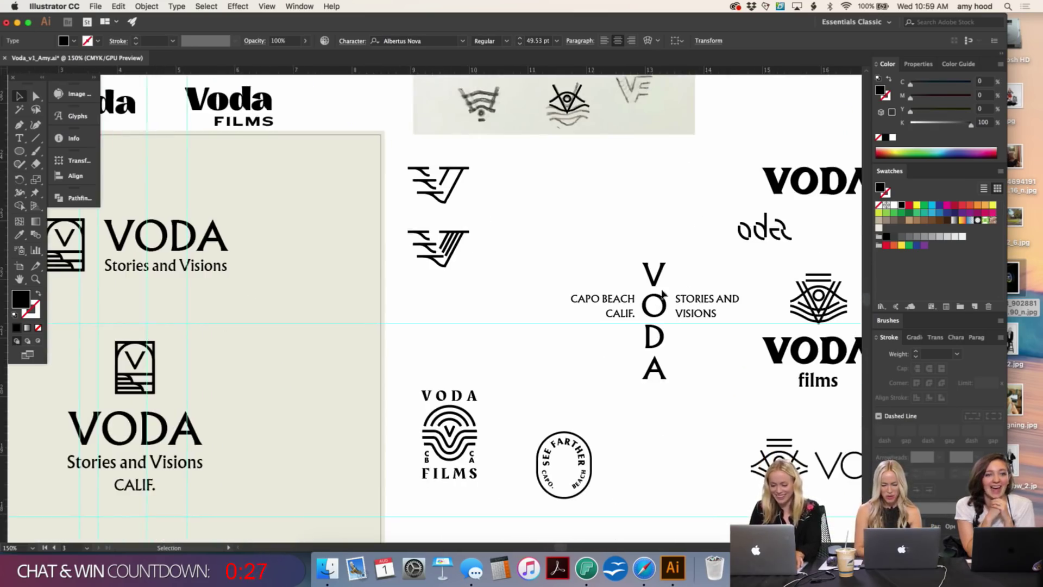
pyautogui.click(663, 294)
pyautogui.hscroll(5, 682, 333)
pyautogui.scroll(-1, 682, 333)
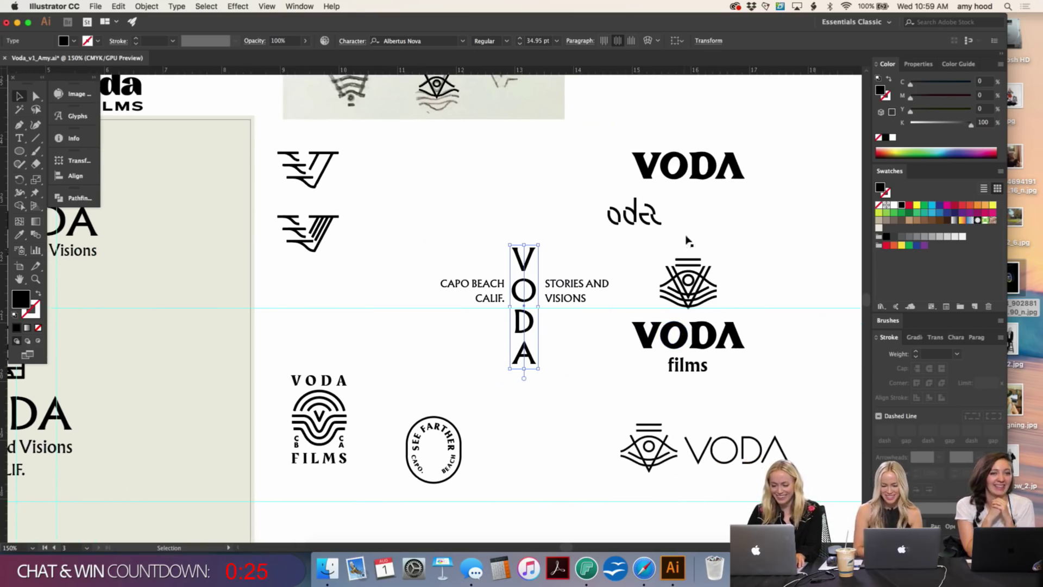
# Step: Duplicate the vertical VODA text beside the VODA films logo, and the VODA FILMS mark's VODA text just above that mark
pyautogui.moveTo(527, 296); pyautogui.dragTo(778, 297)
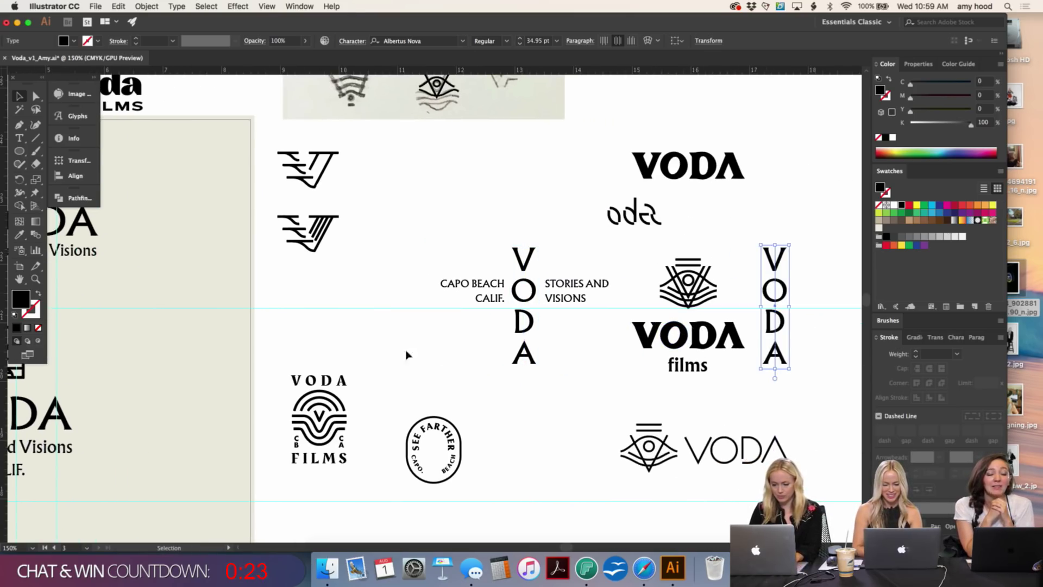
pyautogui.moveTo(336, 388); pyautogui.dragTo(333, 335)
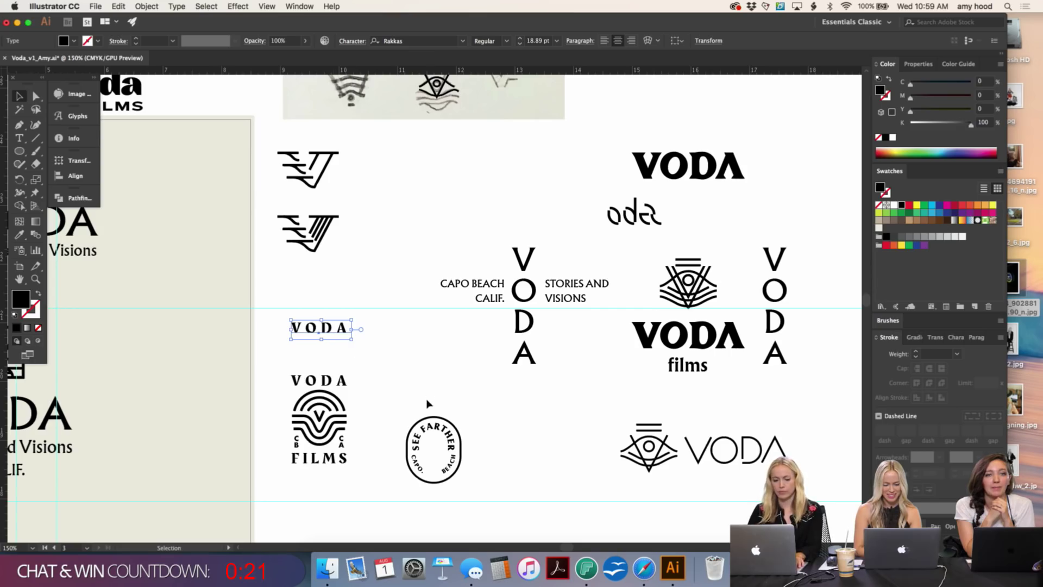
pyautogui.click(460, 43)
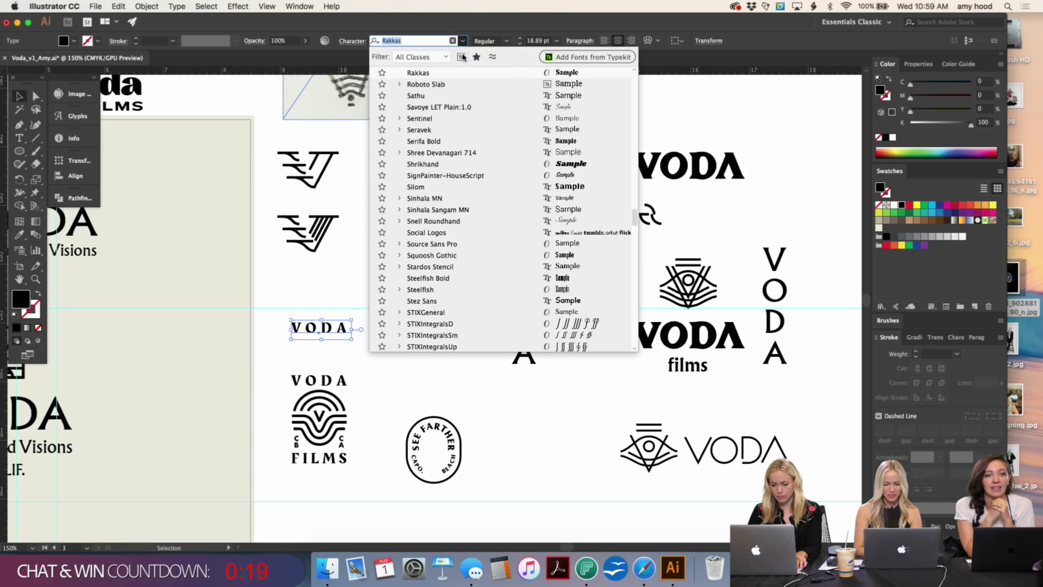
pyautogui.click(357, 275)
# Step: Move the letter F directly beneath the standalone V between the lower stacked logo and the badge
pyautogui.scroll(-10, 493, 310)
pyautogui.hscroll(-8, 492, 311)
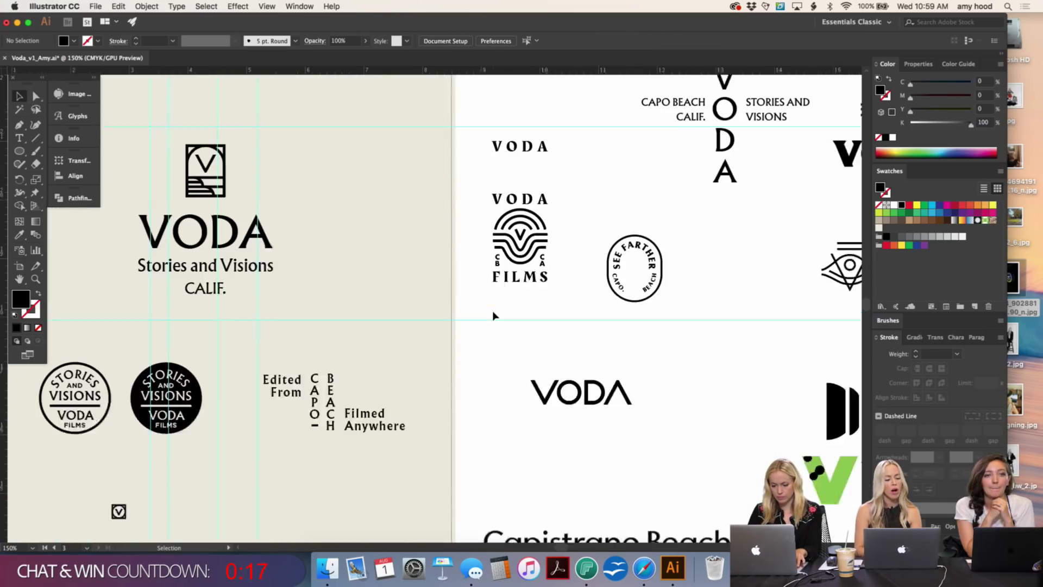
pyautogui.scroll(-15, 492, 311)
pyautogui.hscroll(-2, 492, 311)
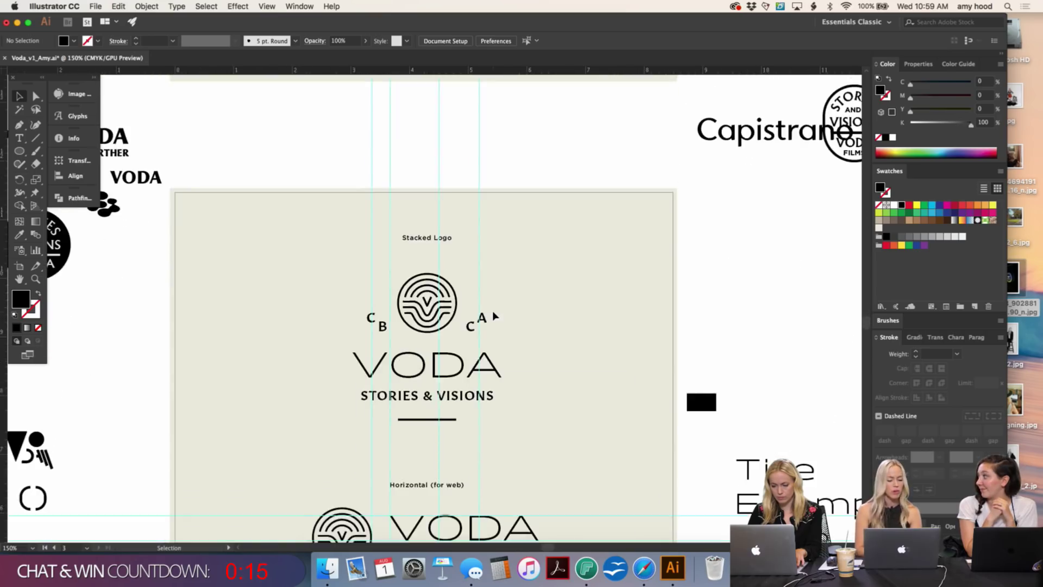
pyautogui.scroll(-3, 493, 314)
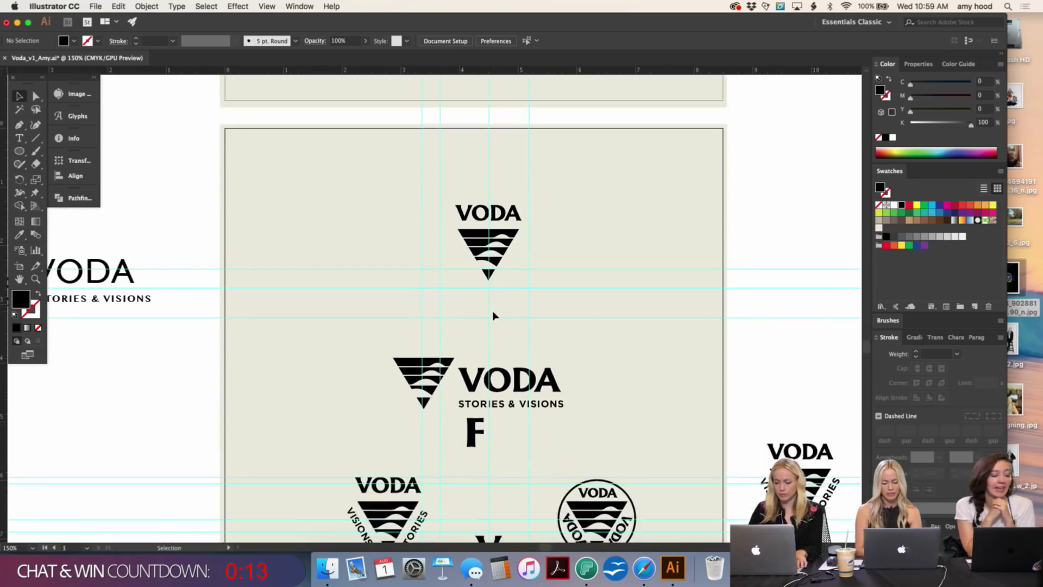
pyautogui.press('super+equal')
pyautogui.press('super+equal')
pyautogui.scroll(-5, 552, 516)
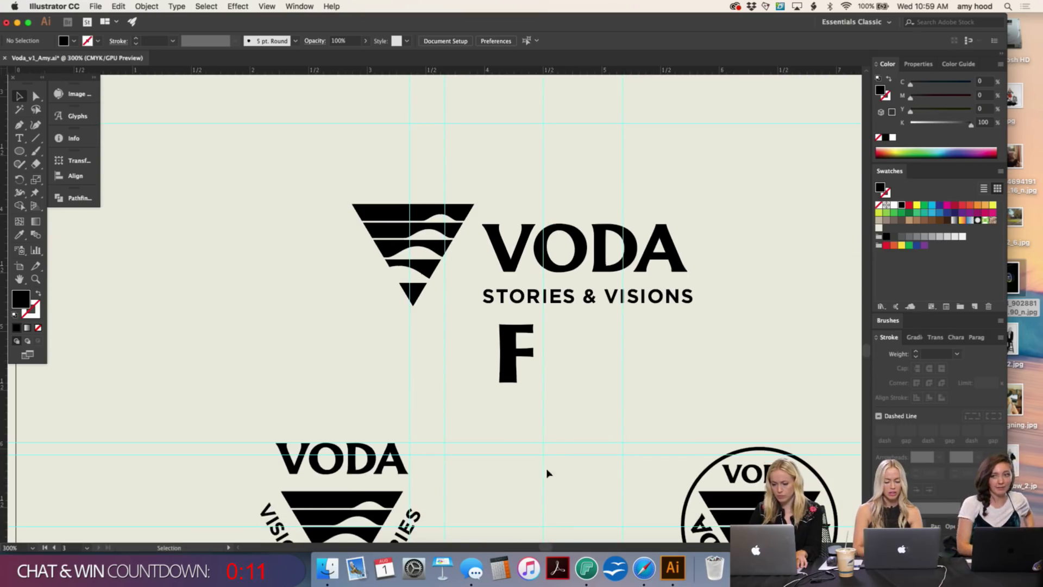
pyautogui.scroll(-7, 546, 378)
pyautogui.hscroll(2, 546, 378)
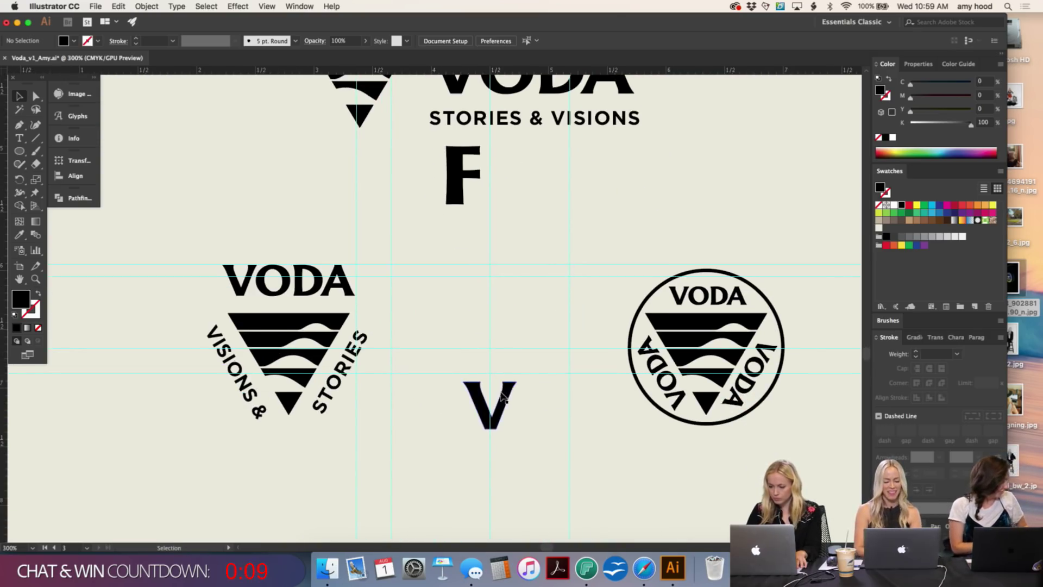
pyautogui.moveTo(476, 424); pyautogui.dragTo(485, 495)
pyautogui.click(546, 443)
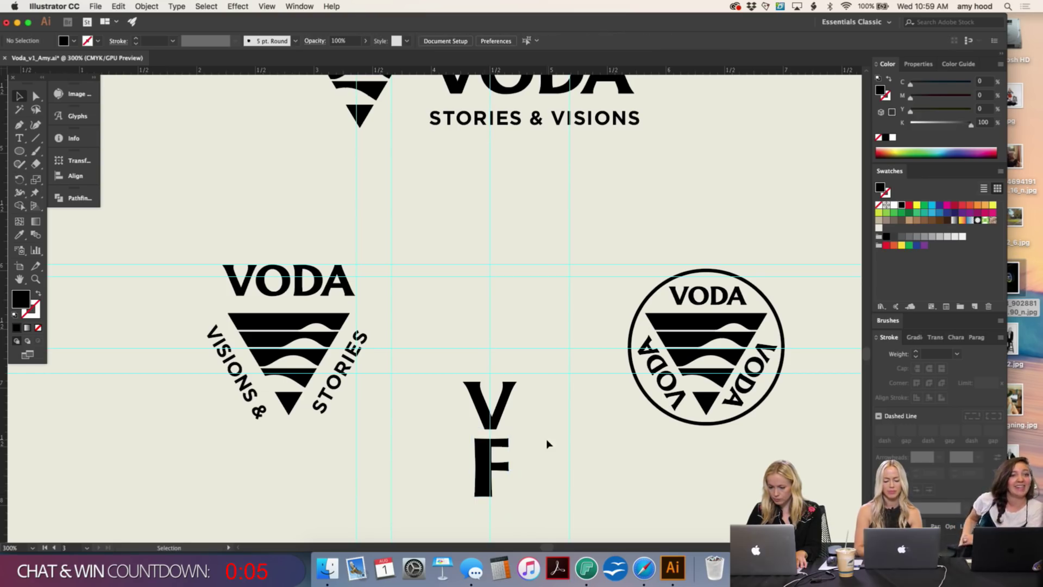
# Step: Draw a rectangle about 0.68 in wide and 1.21 in high around the stacked V and F
pyautogui.moveTo(19, 151); pyautogui.dragTo(54, 151)
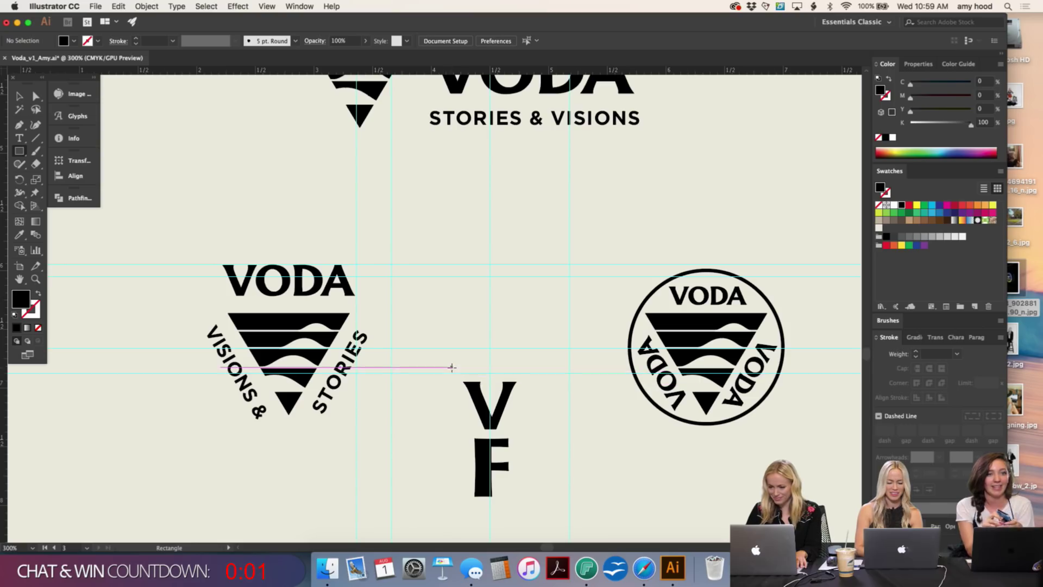
pyautogui.moveTo(449, 367); pyautogui.dragTo(530, 510)
pyautogui.press('v')
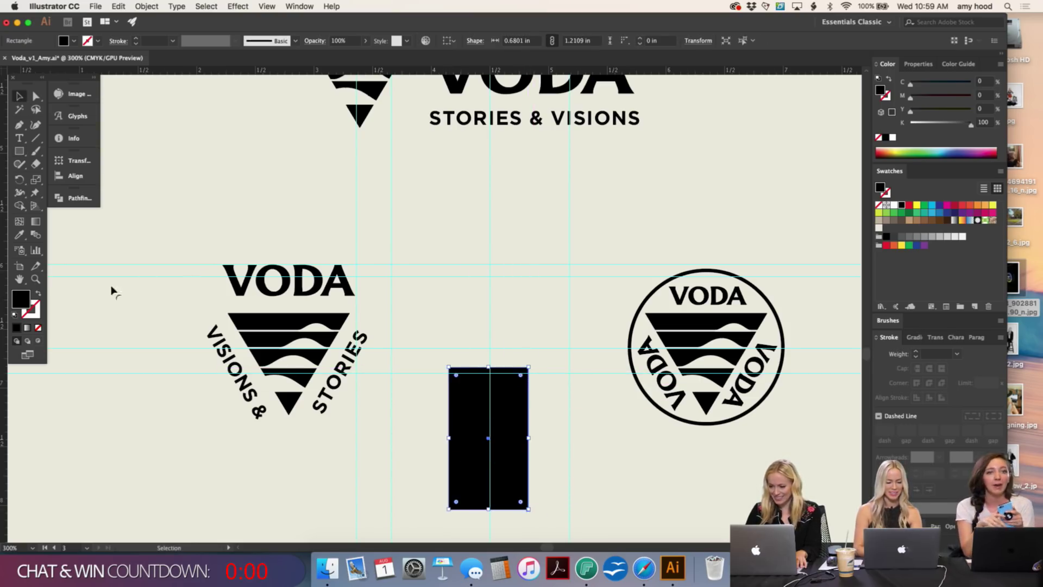
# Step: Change the rectangle around the stacked V and F to an unfilled 1 pt black outline and nudge it slightly upward
pyautogui.click(38, 294)
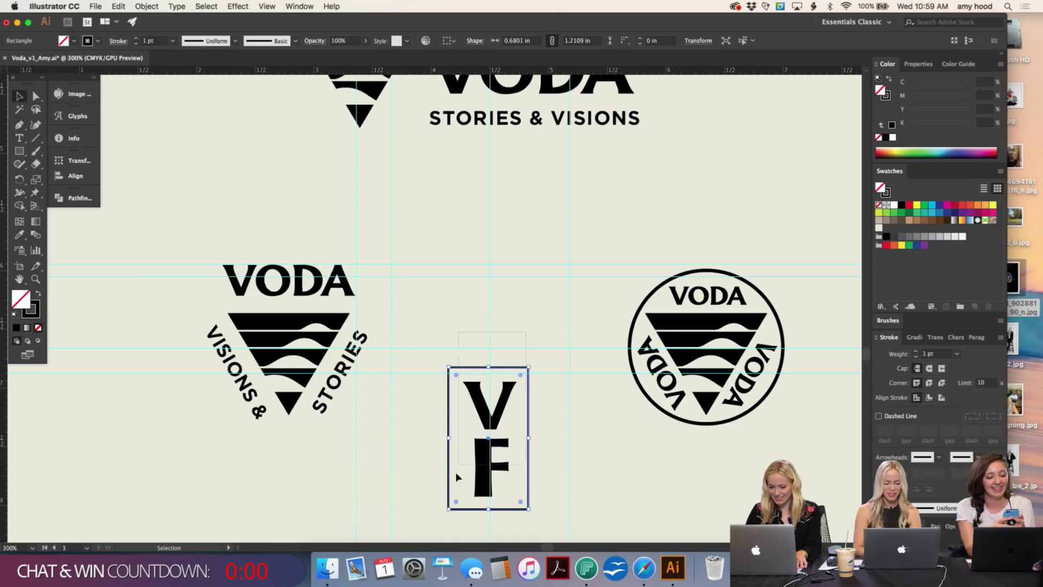
pyautogui.keyDown('shift'); pyautogui.click(456, 477); pyautogui.keyUp('shift')
pyautogui.click(572, 263)
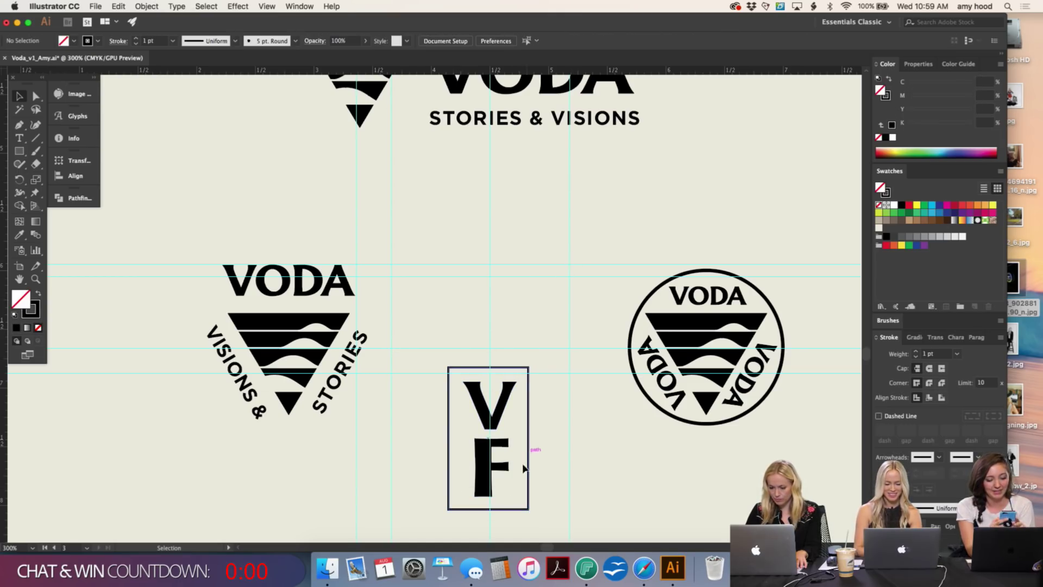
pyautogui.click(529, 442)
pyautogui.press('Up')
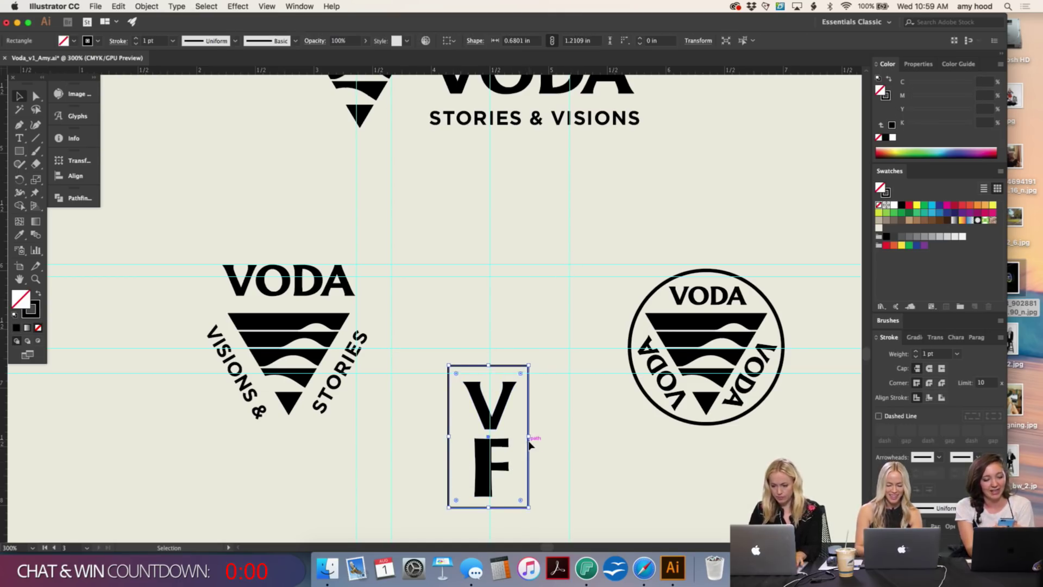
# Step: Delete the letter F beneath the V inside the rectangular frame
pyautogui.click(552, 332)
pyautogui.click(500, 459)
pyautogui.press('Delete')
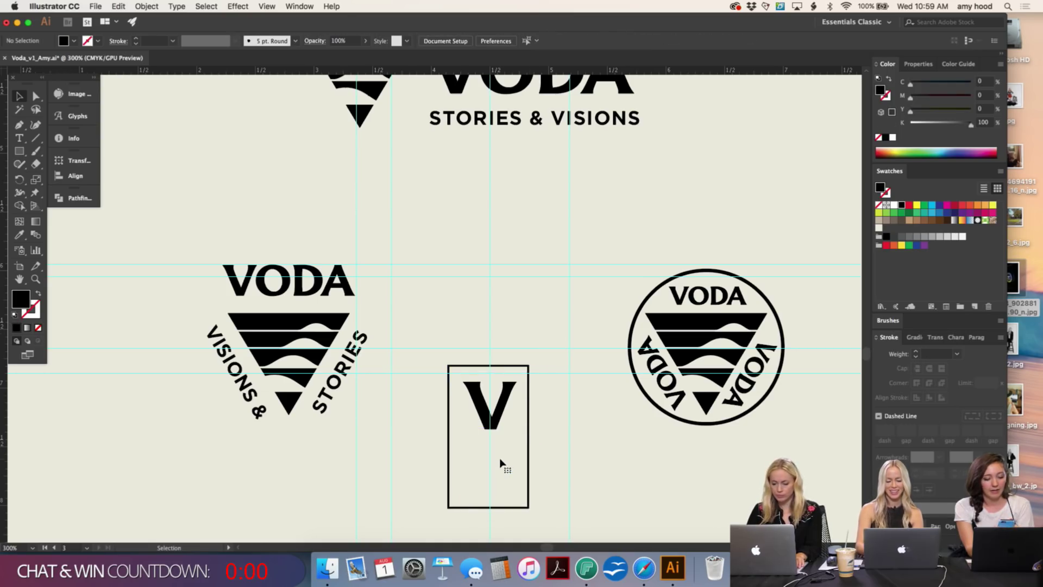
# Step: Match the rectangular frame's outline to the circular badge's 2 pt stroke
pyautogui.click(530, 431)
pyautogui.press('i')
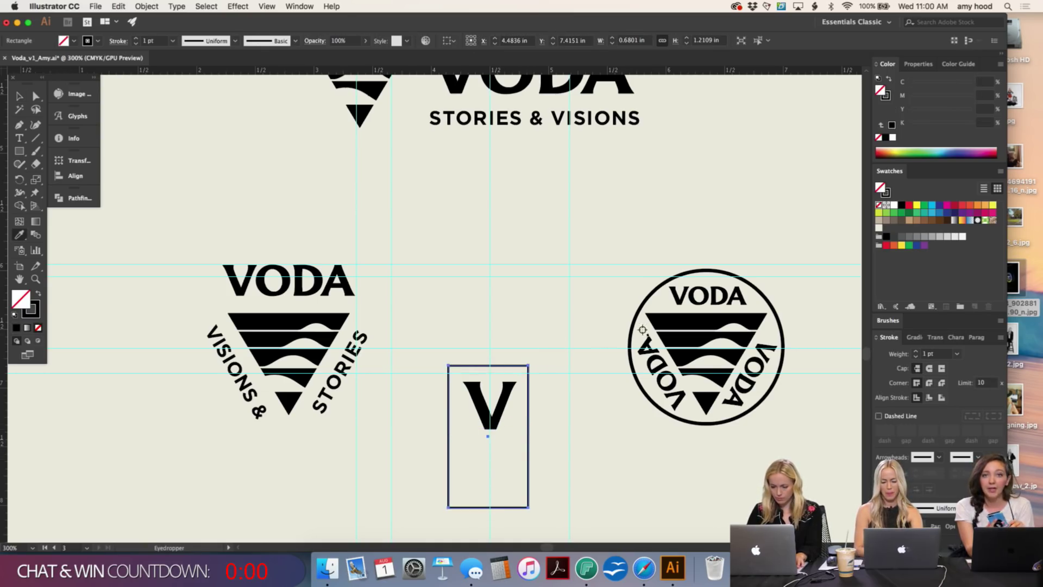
pyautogui.click(641, 300)
pyautogui.press('v')
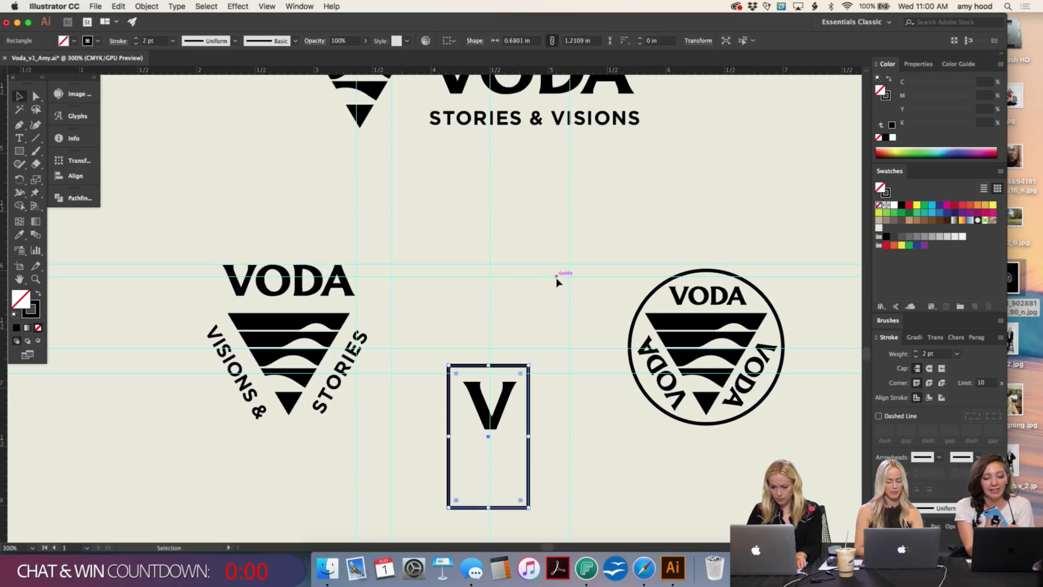
pyautogui.click(560, 278)
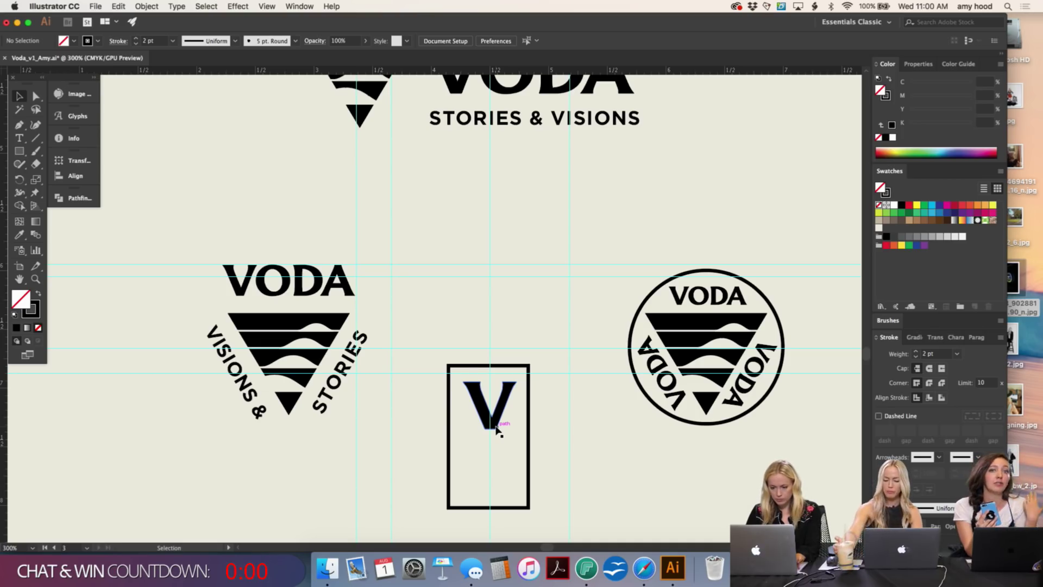
# Step: Give the rectangle the solid black fill of the striped triangle and remove its stroke
pyautogui.click(528, 369)
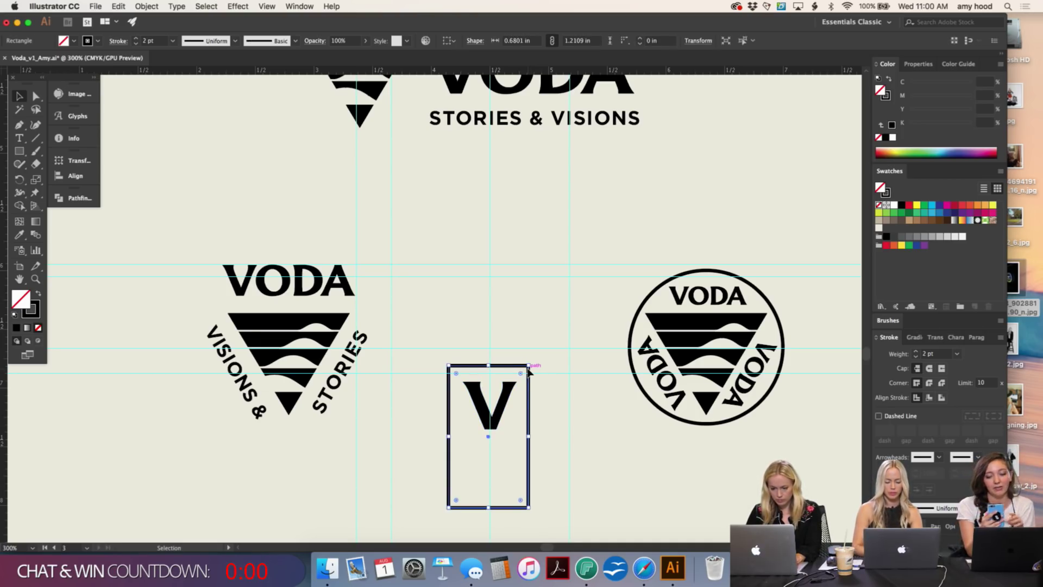
pyautogui.press('i')
pyautogui.click(289, 320)
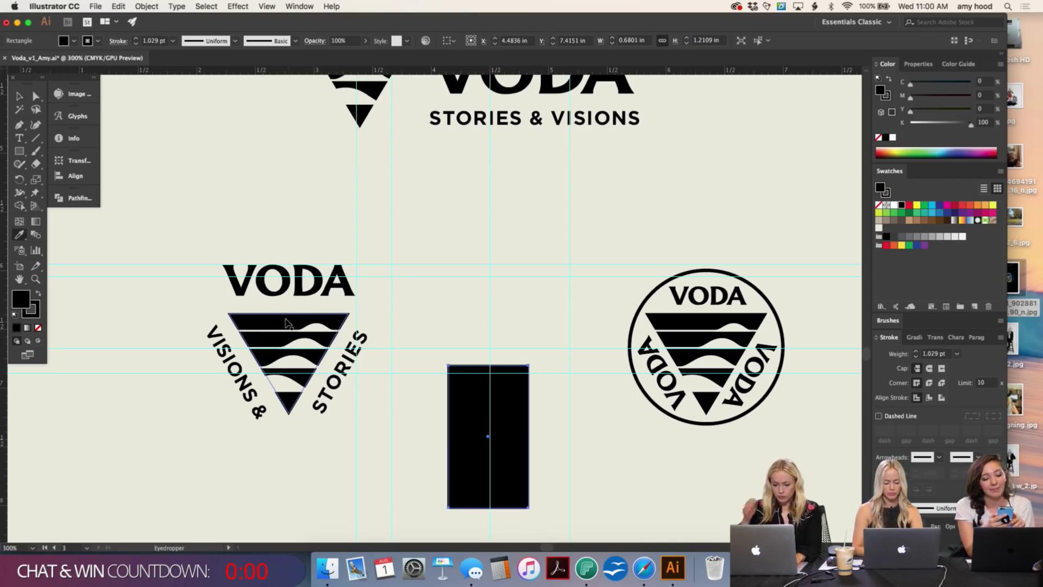
pyautogui.press('v')
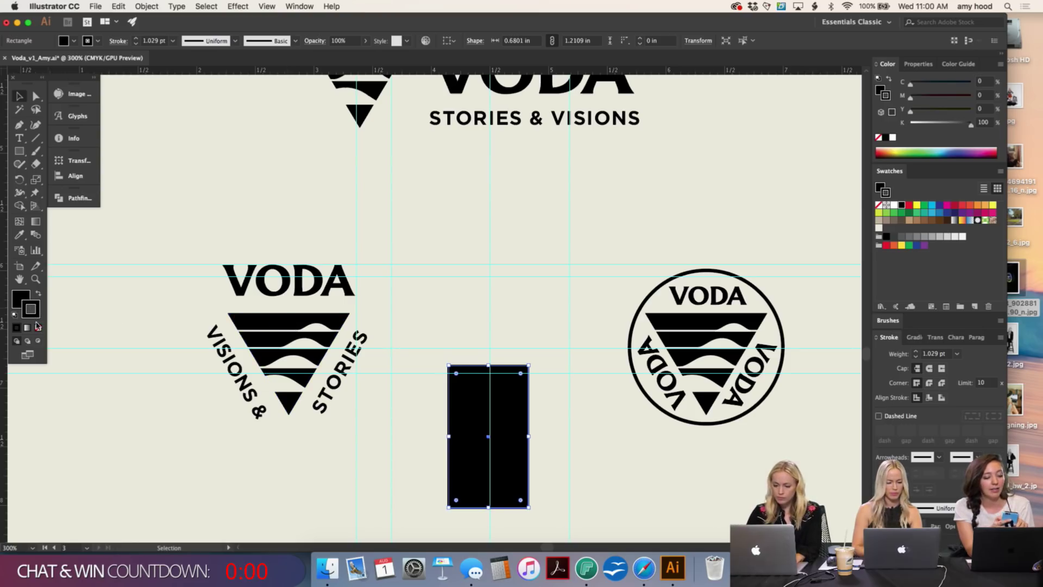
pyautogui.click(38, 328)
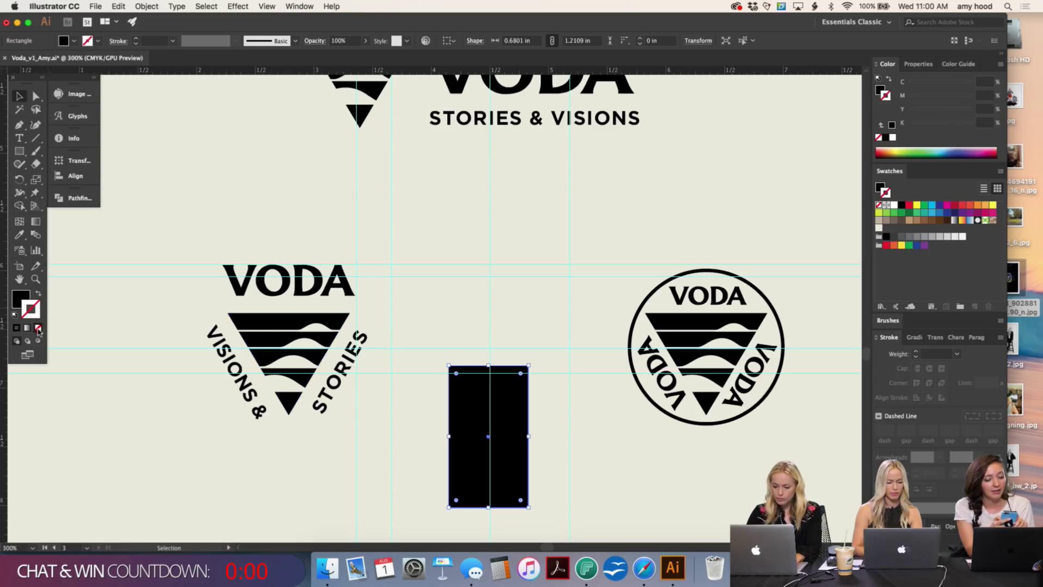
# Step: Recolor the V on the black rectangle to match the cream artboard background
pyautogui.click(500, 388)
pyautogui.press('i')
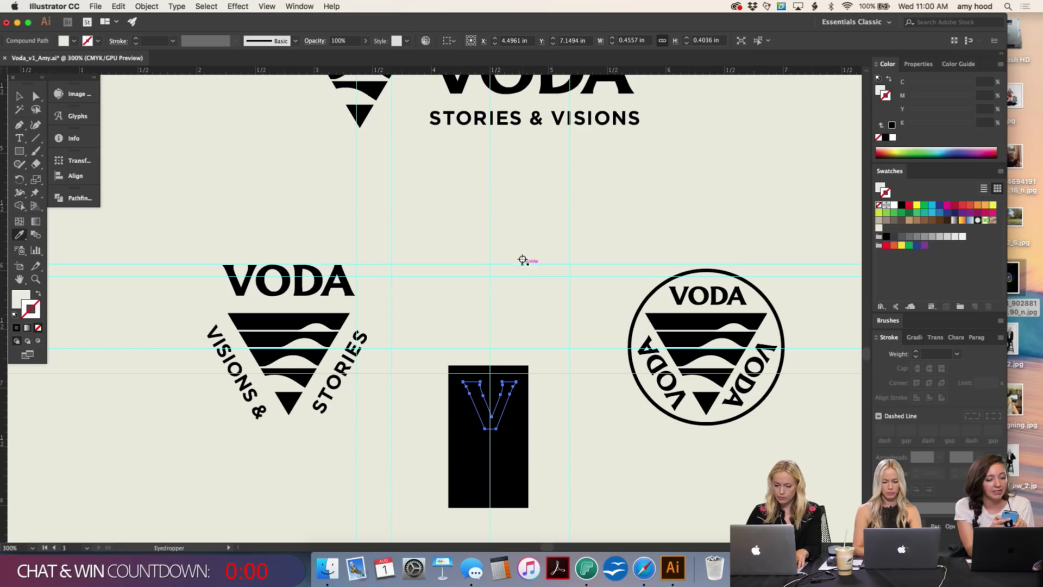
pyautogui.click(523, 243)
pyautogui.click(523, 246)
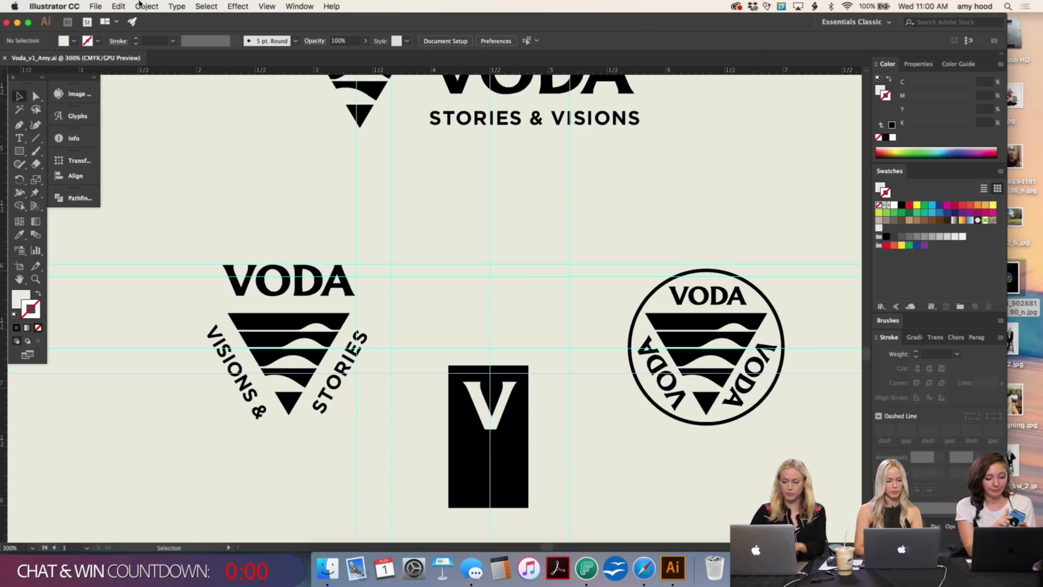
# Step: Save the document as a new Illustrator CC version named Voda_v1_Amy_V2.ai with the default options
pyautogui.click(97, 6)
pyautogui.click(134, 98)
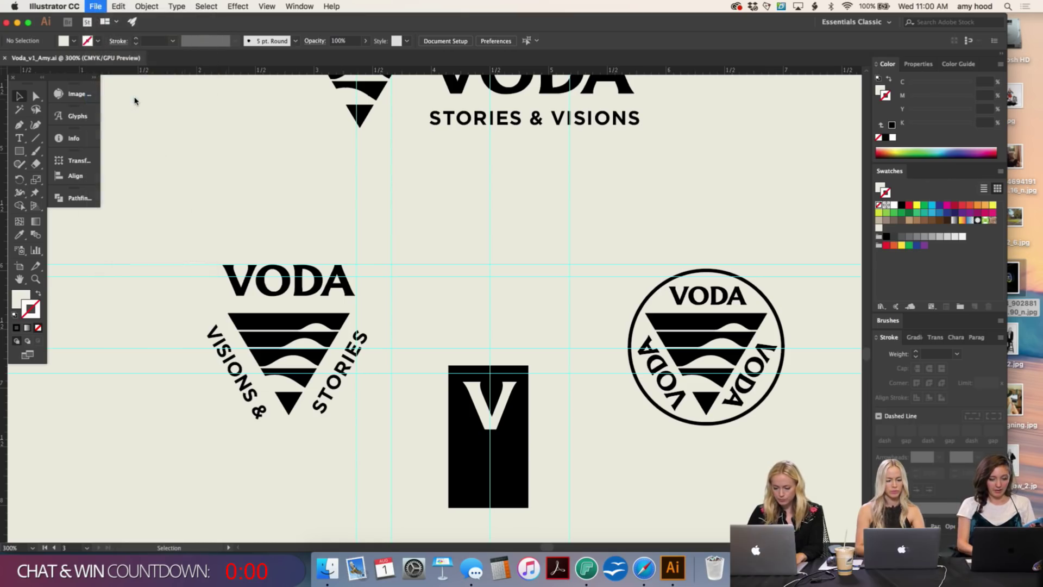
pyautogui.click(498, 65)
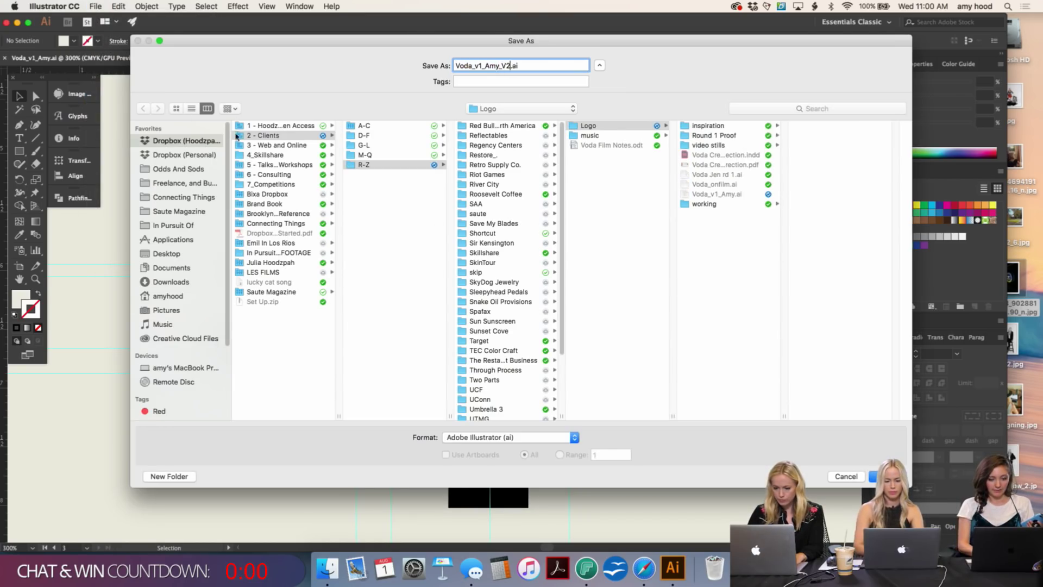
pyautogui.press('Return')
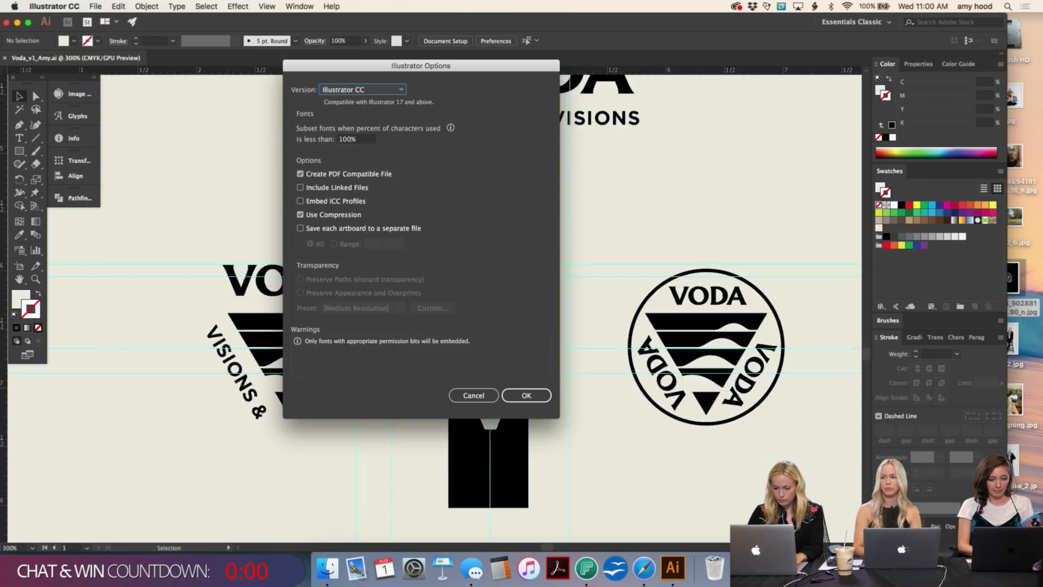
pyautogui.click(533, 396)
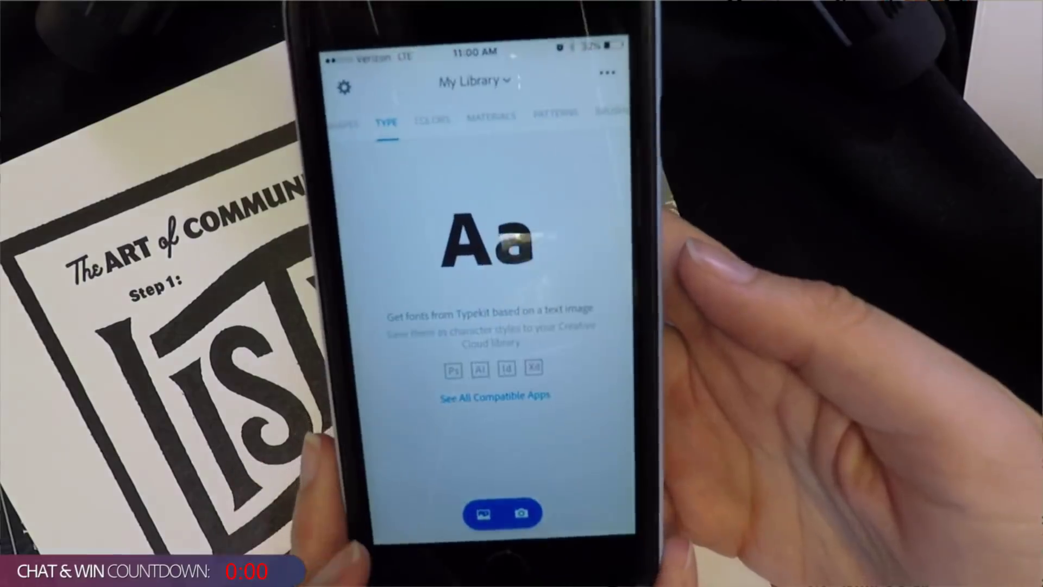
pyautogui.click(521, 459)
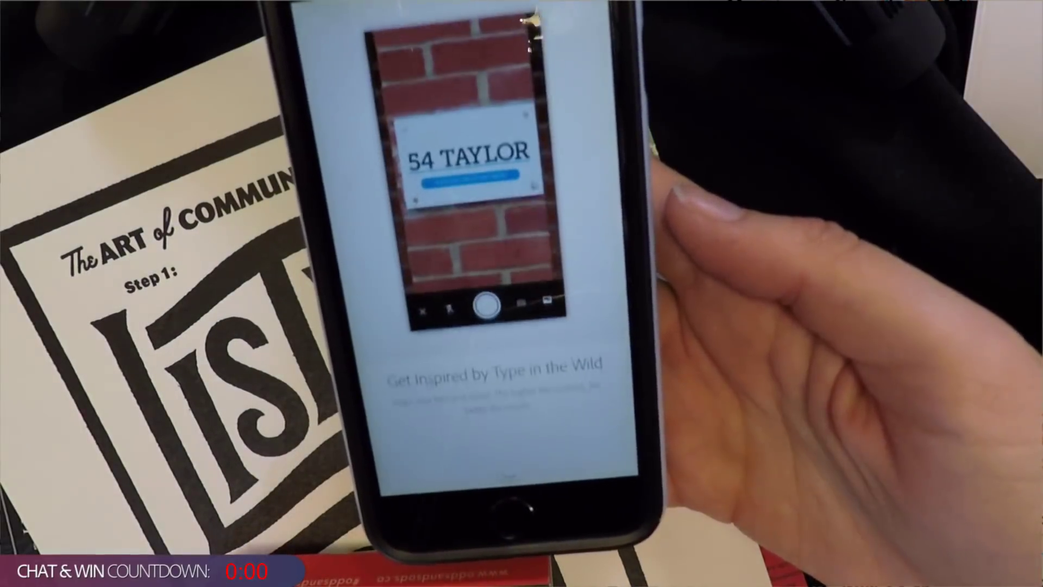
pyautogui.click(446, 446)
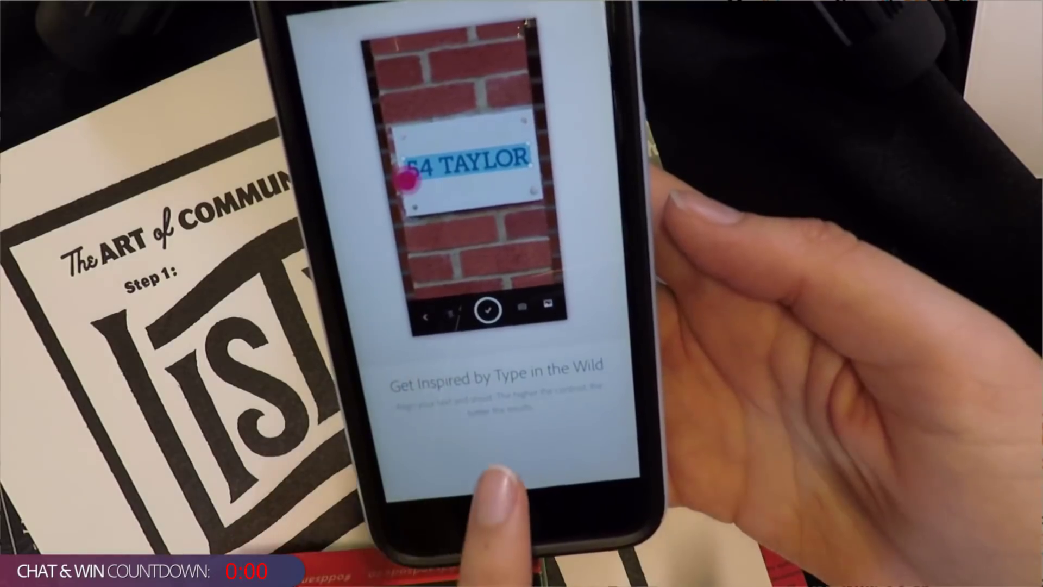
pyautogui.click(508, 474)
pyautogui.click(525, 465)
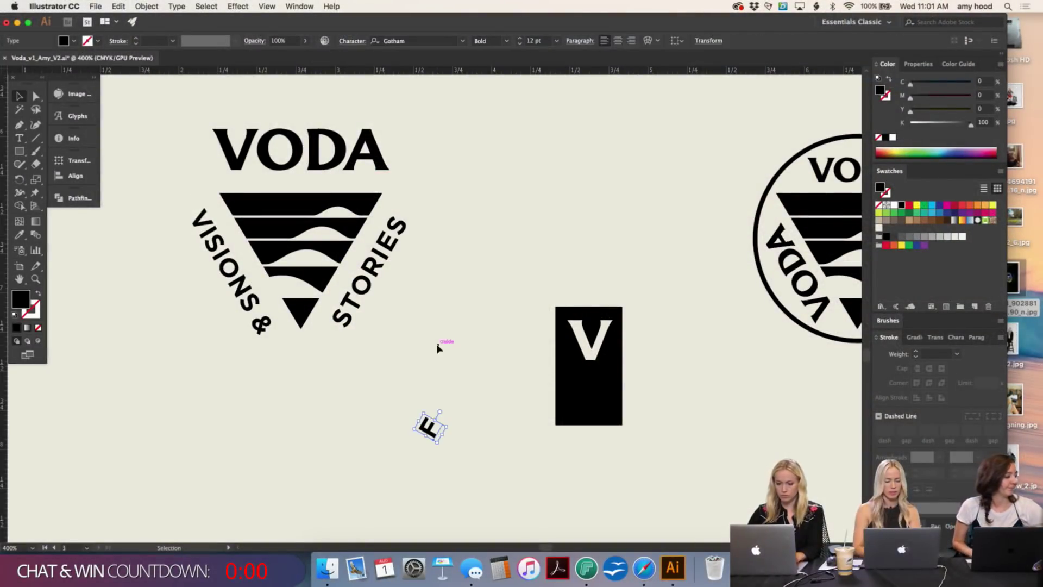
# Step: Replace the tilted F with a new upright 12 pt Gotham Bold F and move it beneath the V on the black rectangle
pyautogui.press('Delete')
pyautogui.click(20, 140)
pyautogui.click(449, 383)
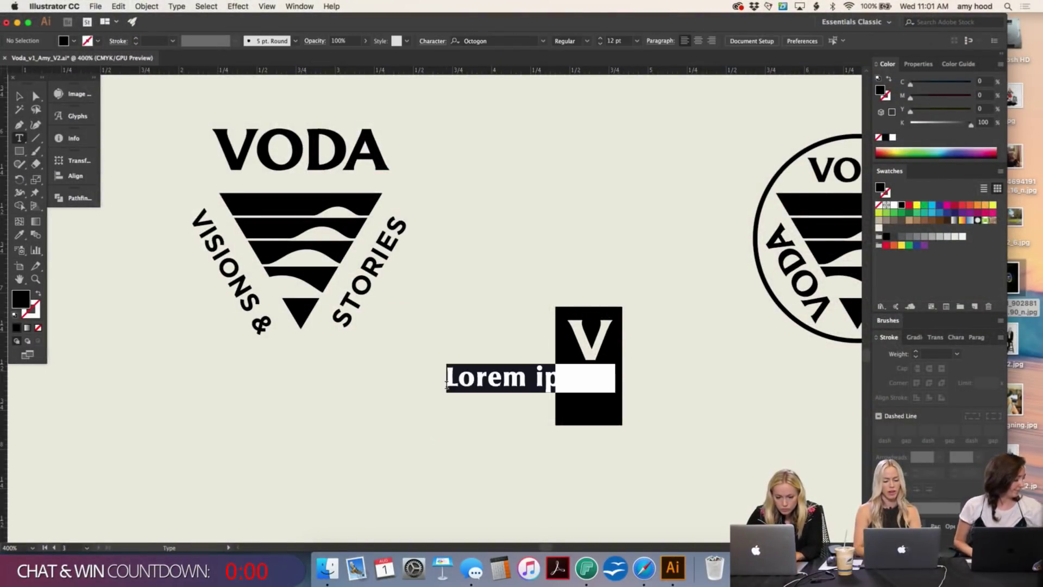
pyautogui.write('F')
pyautogui.press('Escape')
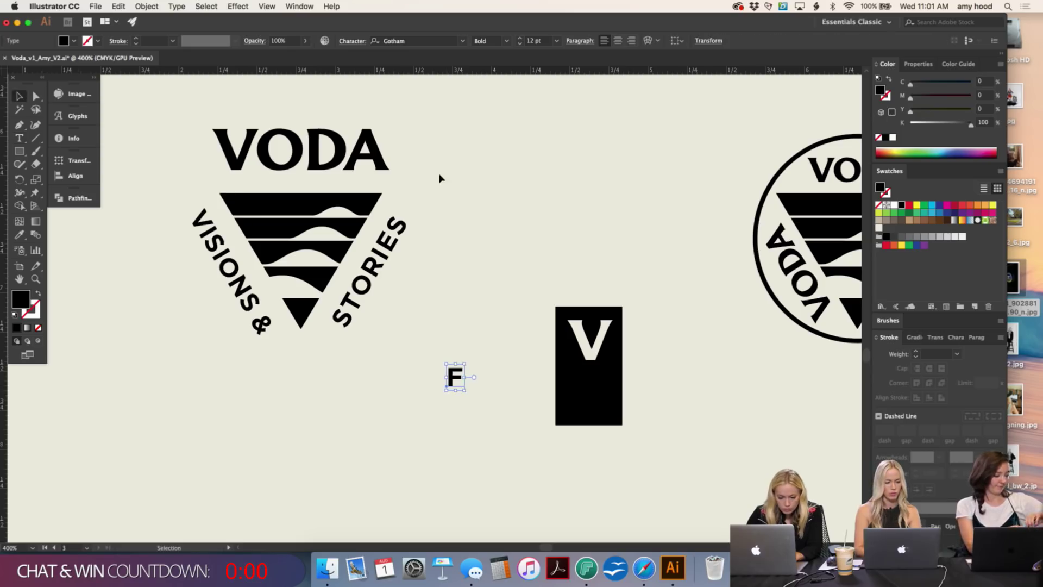
pyautogui.click(489, 260)
pyautogui.moveTo(459, 372); pyautogui.dragTo(608, 373)
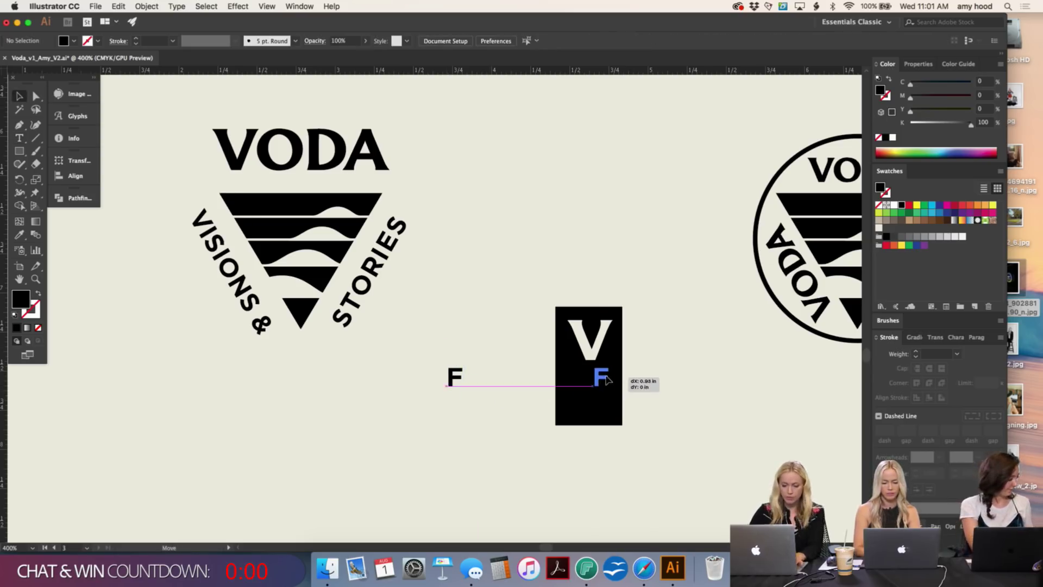
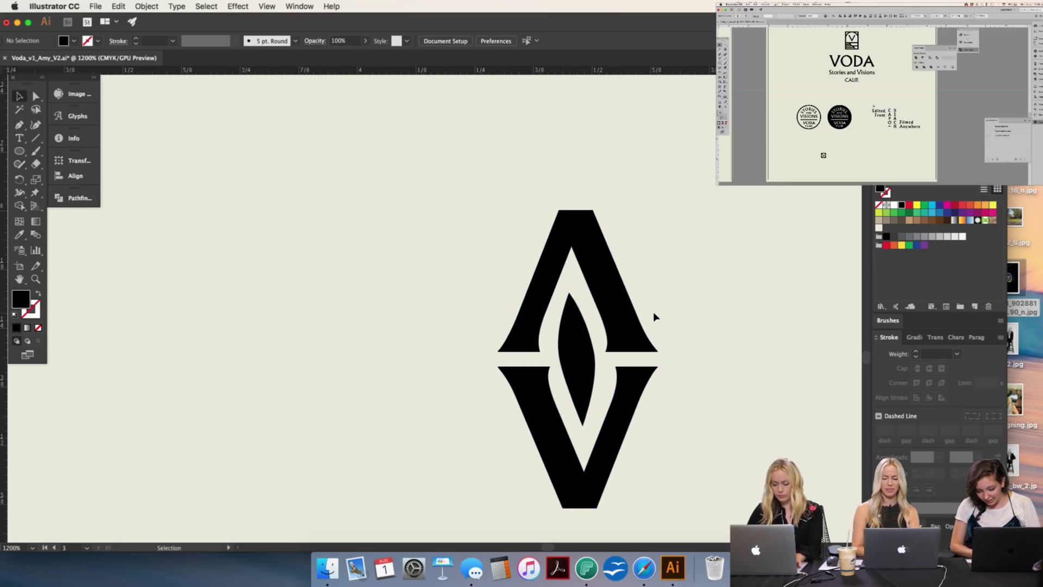
# Step: Delete the pointed leaf shape from the center of the diamond formed by the inverted V and the upright V
pyautogui.click(572, 359)
pyautogui.press('Delete')
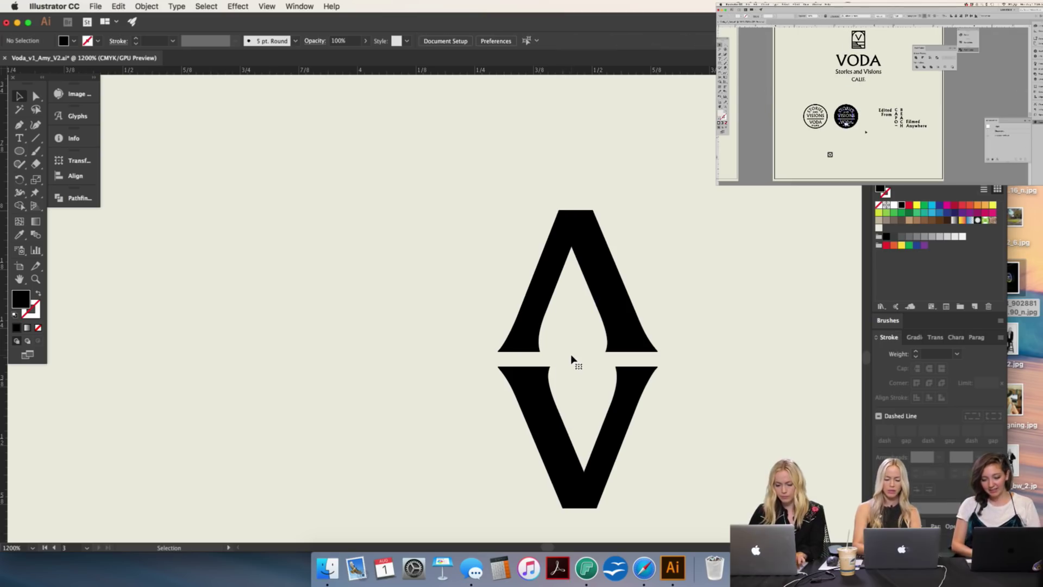
pyautogui.press('super+minus')
pyautogui.press('super+minus')
pyautogui.press('super+minus')
pyautogui.press('super+minus')
pyautogui.press('super+equal')
pyautogui.press('super+equal')
pyautogui.press('super+equal')
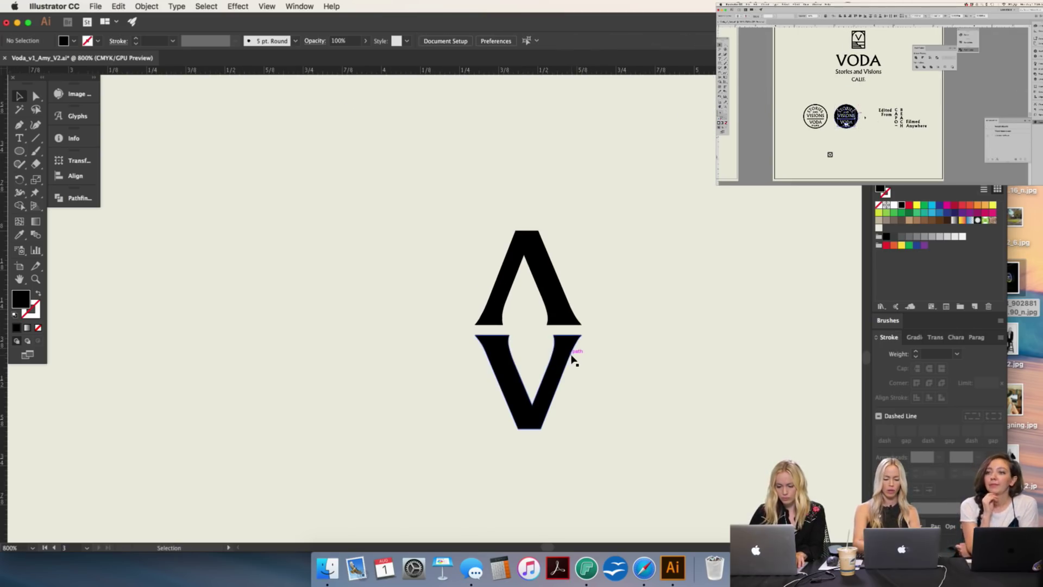
pyautogui.hscroll(-1, 575, 360)
pyautogui.click(570, 357)
pyautogui.click(638, 369)
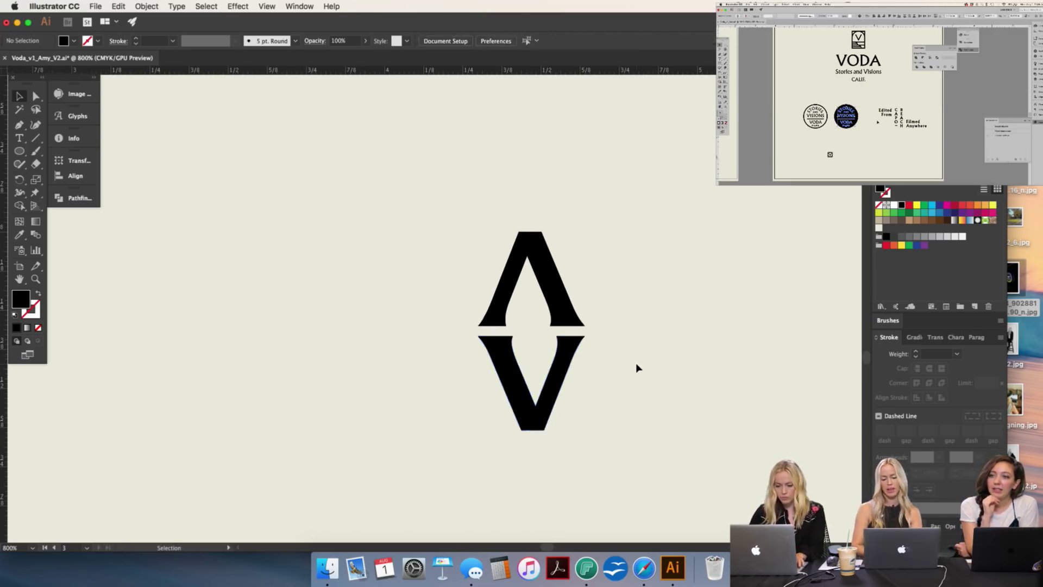
pyautogui.moveTo(561, 325); pyautogui.dragTo(552, 291)
pyautogui.click(19, 151)
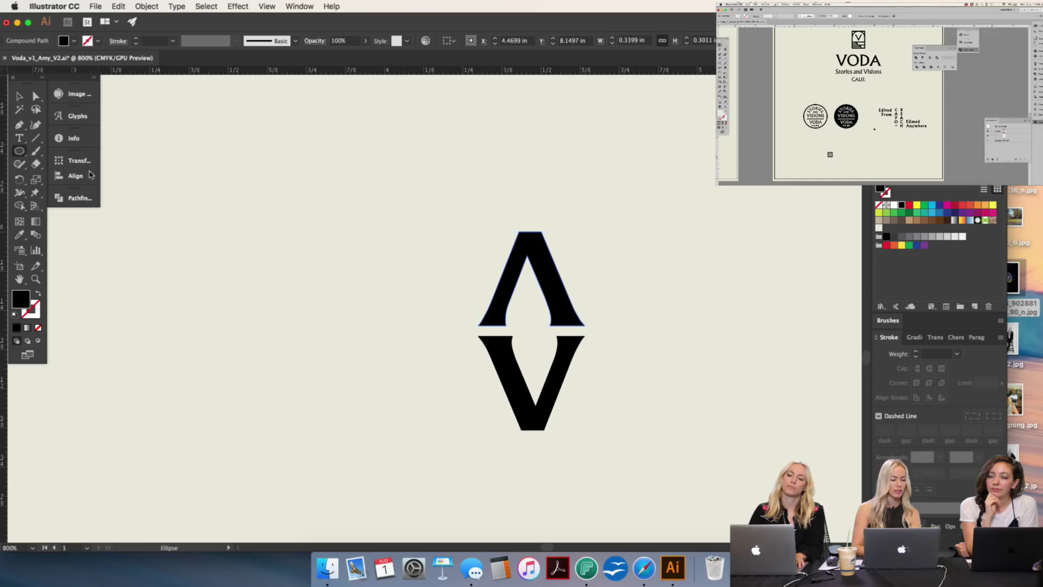
pyautogui.moveTo(383, 358); pyautogui.dragTo(386, 342)
pyautogui.press('super+z')
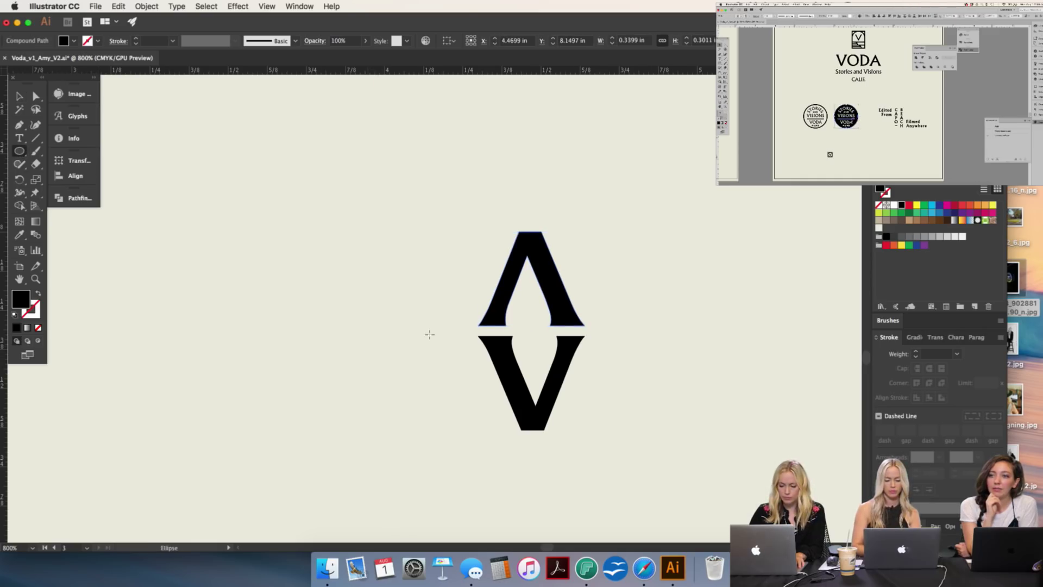
pyautogui.press('v')
pyautogui.click(639, 369)
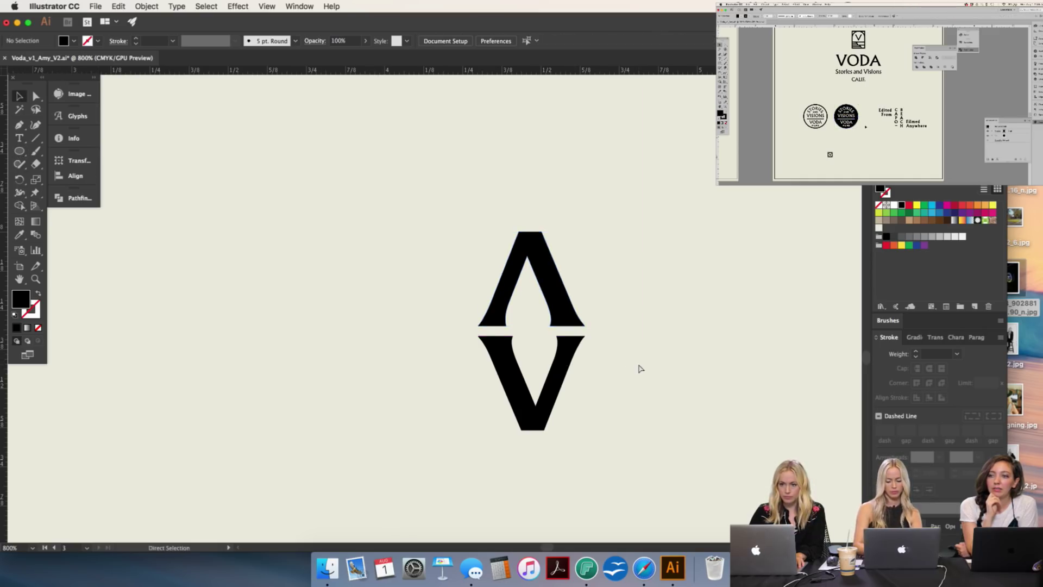
# Step: Draw a solid black circle about 0.08 in wide, centered in the gap between the inverted V and the upright V
pyautogui.press('super+minus')
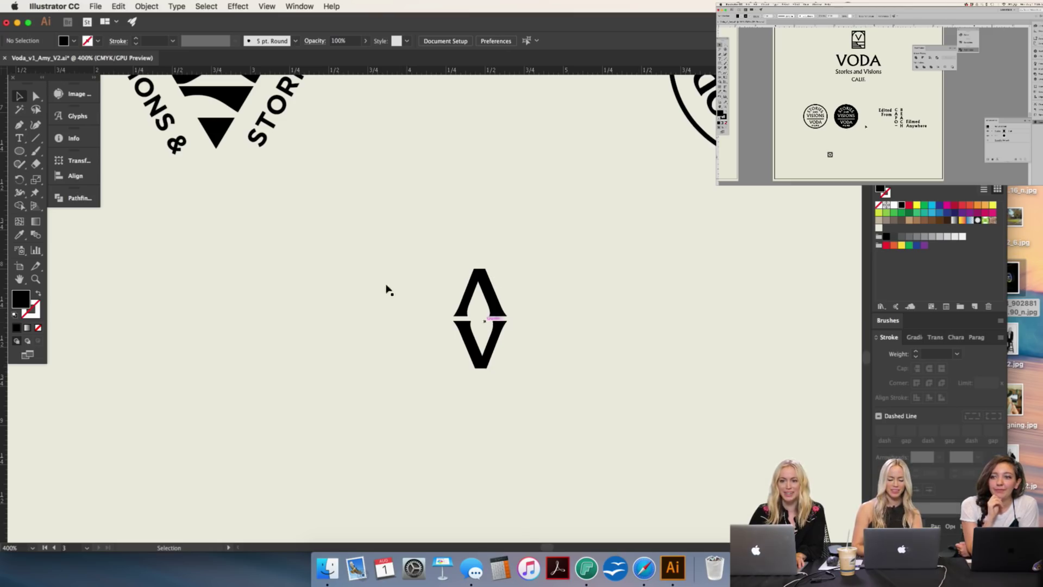
pyautogui.press('l')
pyautogui.press('super+equal')
pyautogui.press('super+equal')
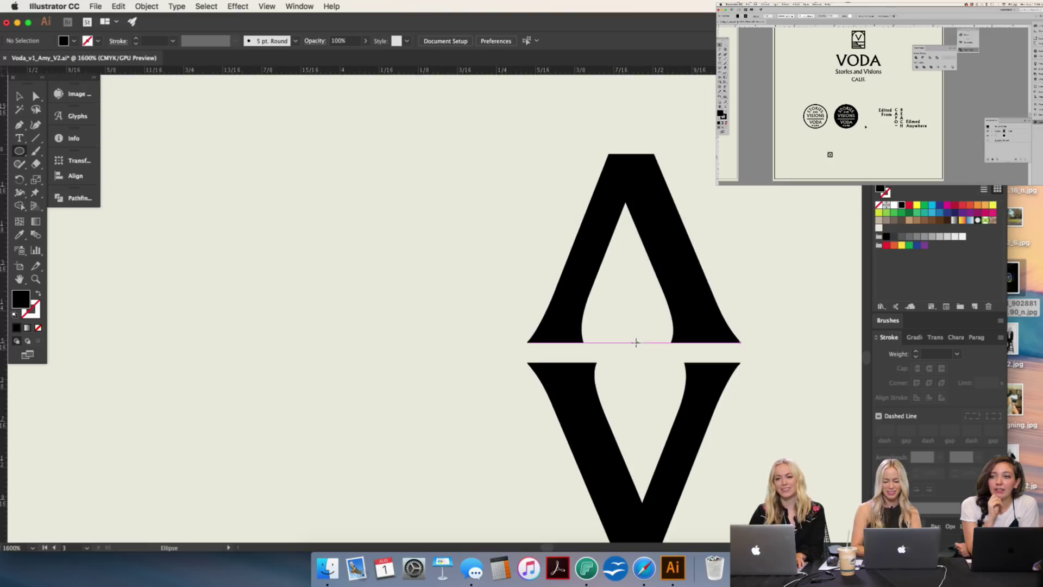
pyautogui.moveTo(634, 351); pyautogui.dragTo(659, 326)
pyautogui.press('v')
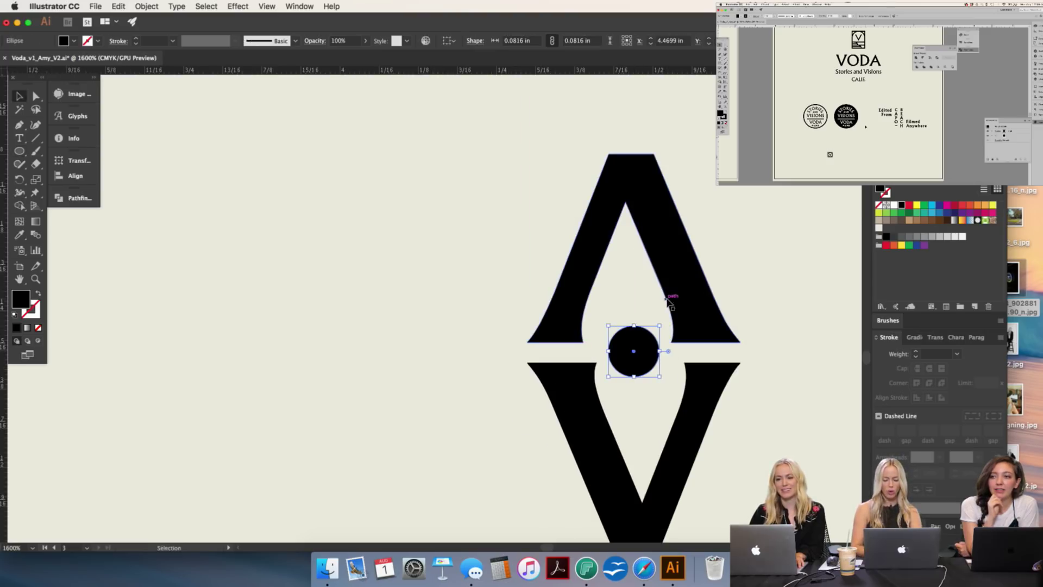
# Step: Replace the inverted V with a copy of the upright V placed directly above the circle
pyautogui.click(684, 302)
pyautogui.press('Delete')
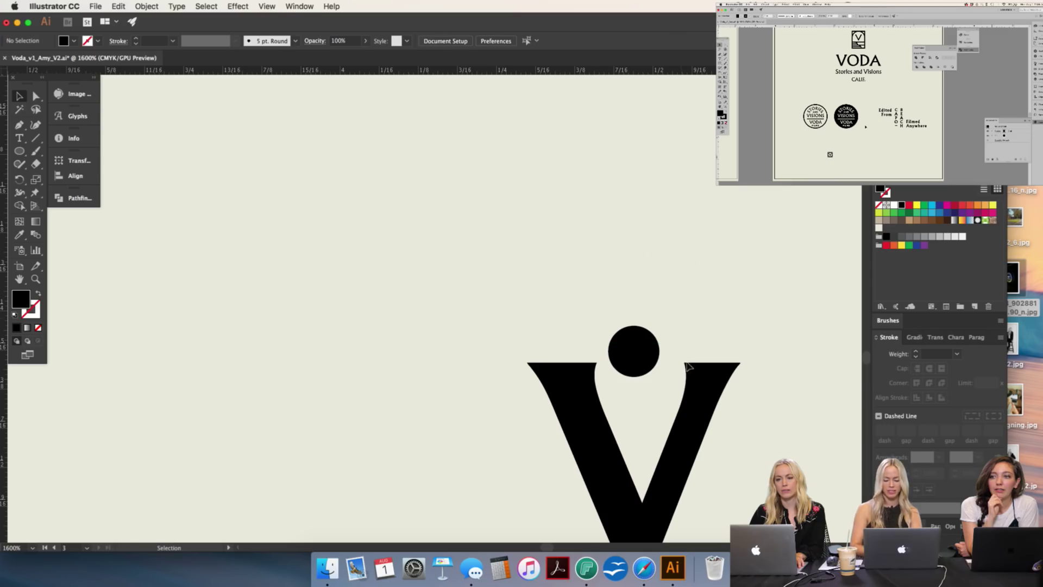
pyautogui.click(685, 425)
pyautogui.moveTo(686, 426); pyautogui.dragTo(695, 226)
# Step: Reflect the upper V across the horizontal axis so it mirrors the V below
pyautogui.click(155, 6)
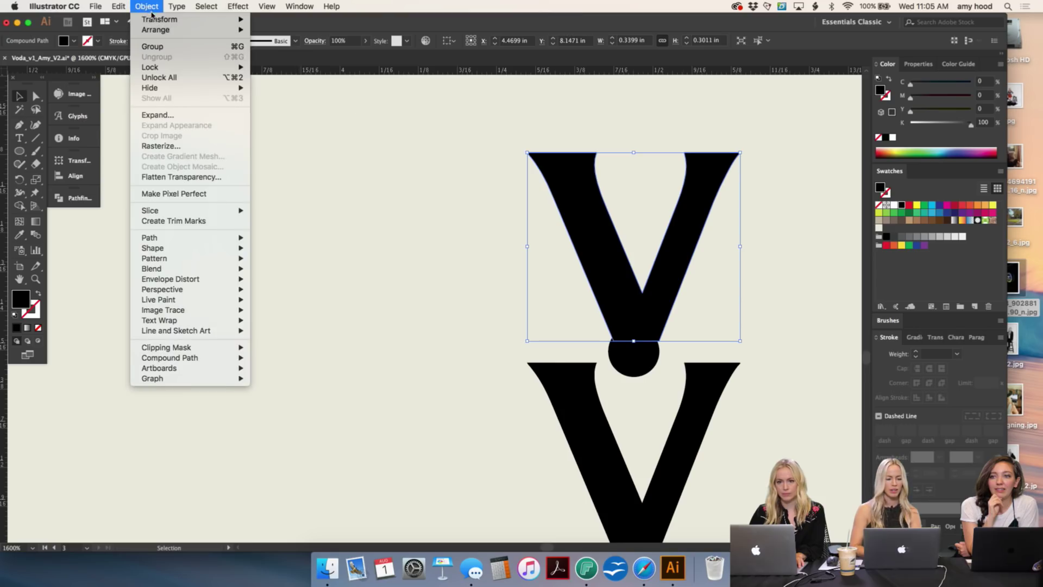
pyautogui.moveTo(180, 20)
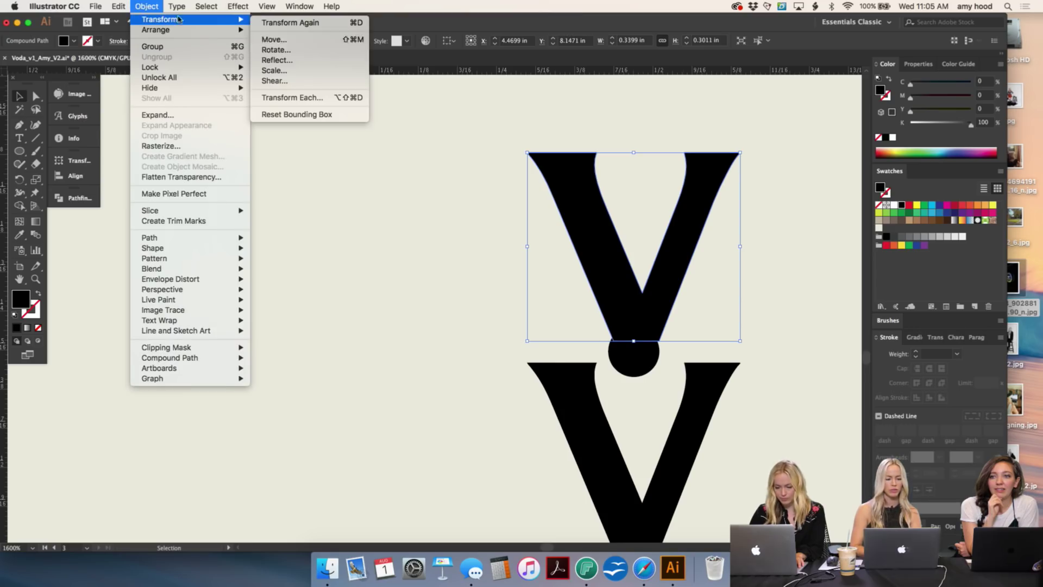
pyautogui.click(321, 60)
pyautogui.click(549, 136)
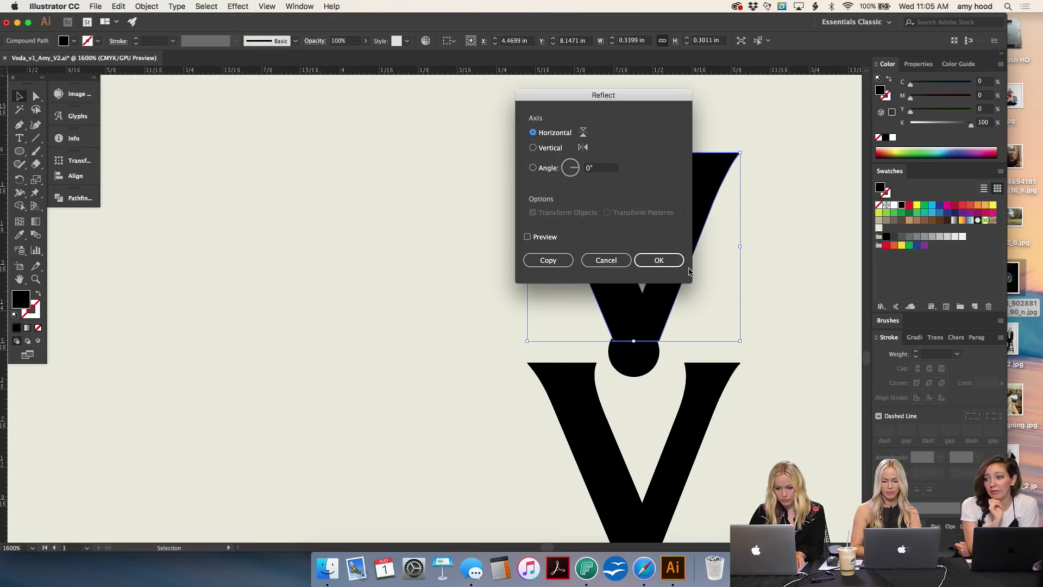
pyautogui.click(658, 260)
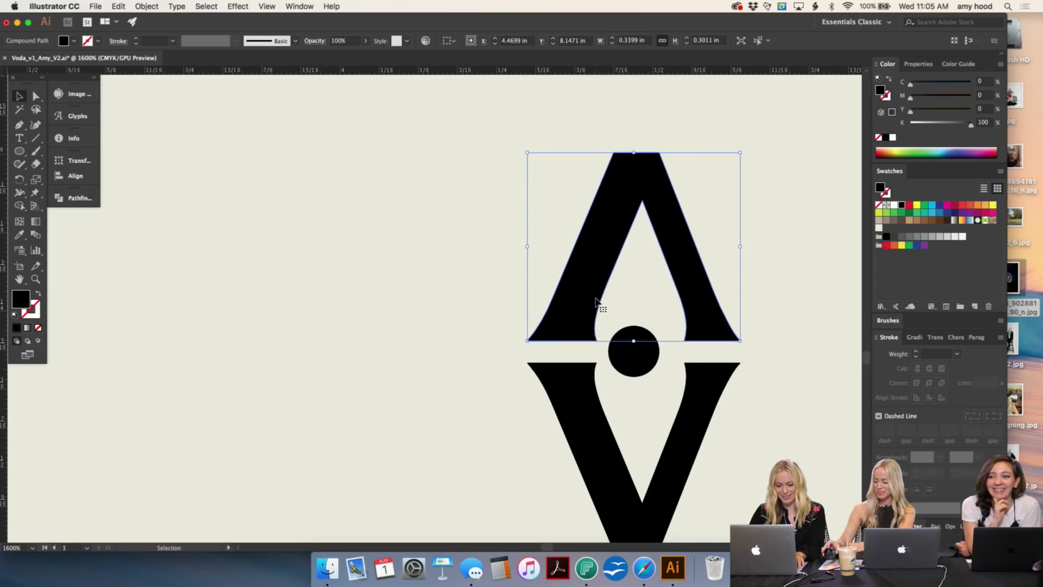
pyautogui.click(480, 249)
# Step: Shift the black circle slightly right to center it between the inner points of the two Vs
pyautogui.press('super+minus')
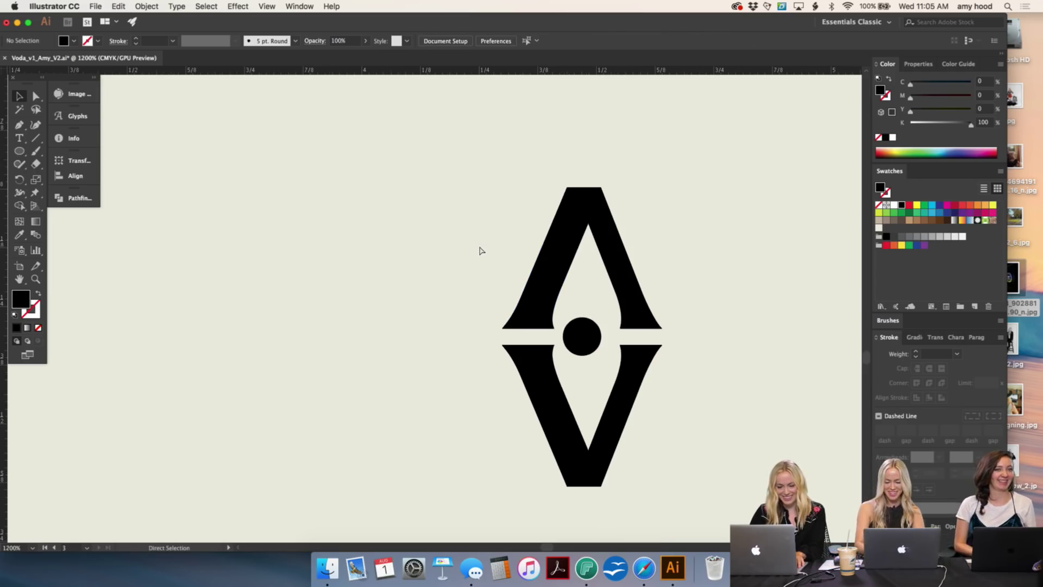
pyautogui.moveTo(584, 341); pyautogui.dragTo(590, 341)
pyautogui.click(698, 281)
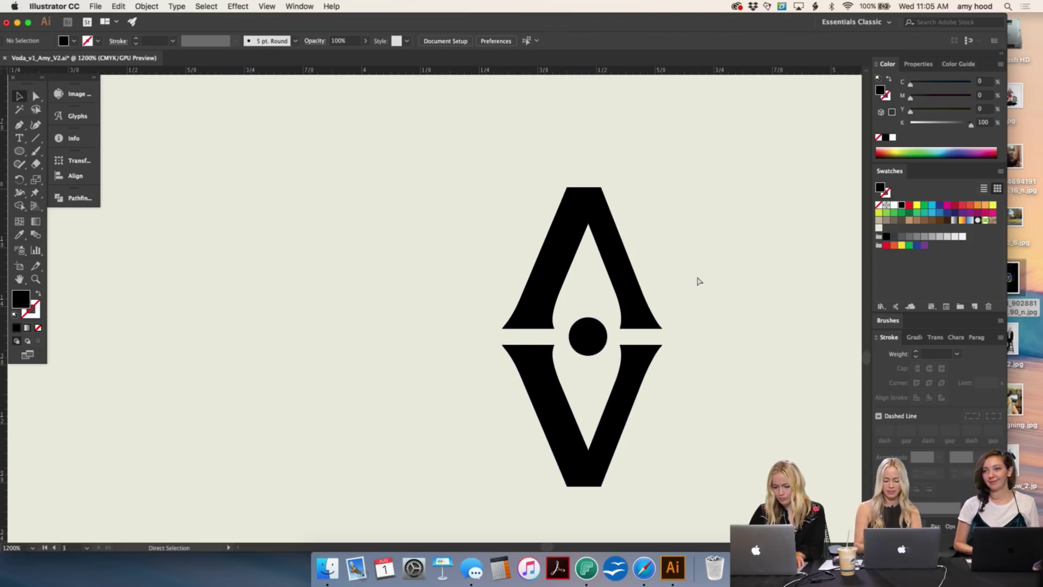
# Step: Rotate the whole diamond mark 90 degrees so it lies horizontally like an eye
pyautogui.press('super+minus')
pyautogui.press('super+minus')
pyautogui.press('super+minus')
pyautogui.moveTo(490, 325); pyautogui.dragTo(534, 329)
pyautogui.click(599, 314)
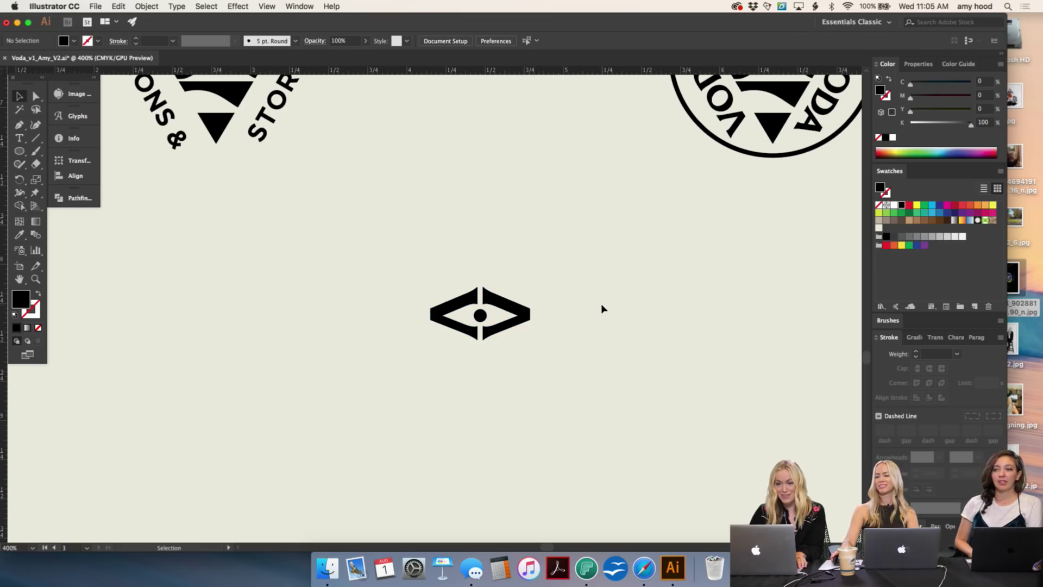
pyautogui.press('super+minus')
pyautogui.press('super+minus')
pyautogui.press('super+plus')
pyautogui.press('super+plus')
pyautogui.press('super+plus')
pyautogui.press('super+plus')
pyautogui.press('super+plus')
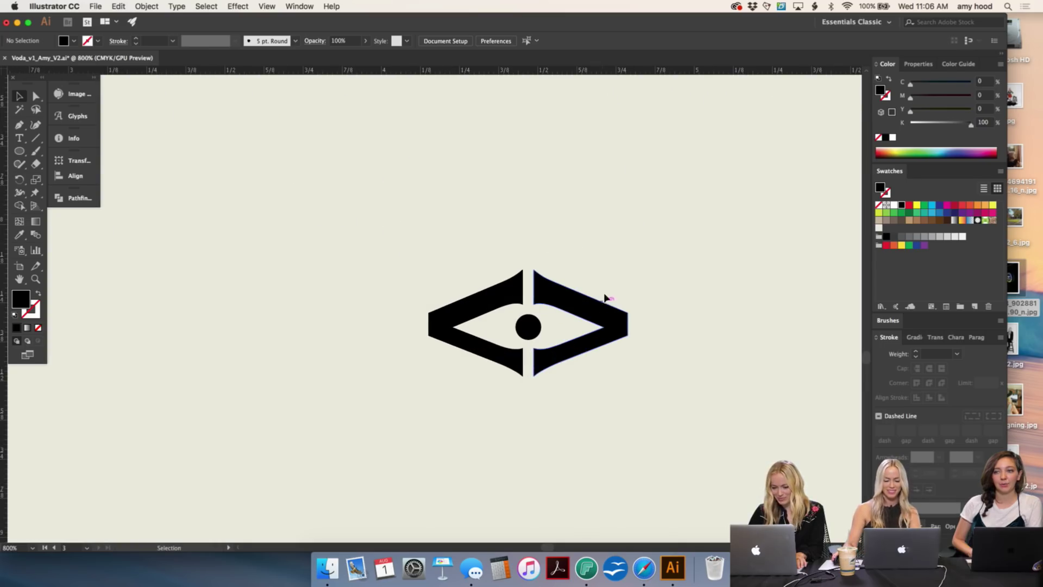
pyautogui.press('a')
pyautogui.moveTo(573, 309); pyautogui.dragTo(562, 309)
pyautogui.click(660, 236)
pyautogui.press('super+z')
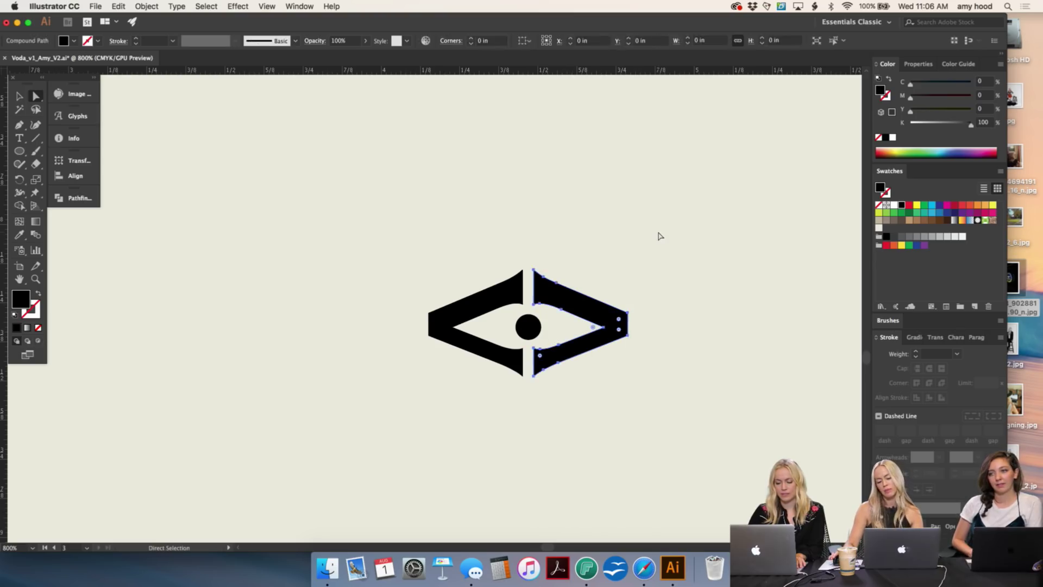
# Step: Move the eye mark up and right to about X 4.61 in, Y 8.32 in, between and below the two triangular badges
pyautogui.press('super+minus')
pyautogui.press('super+minus')
pyautogui.press('super+minus')
pyautogui.press('super+minus')
pyautogui.press('super+minus')
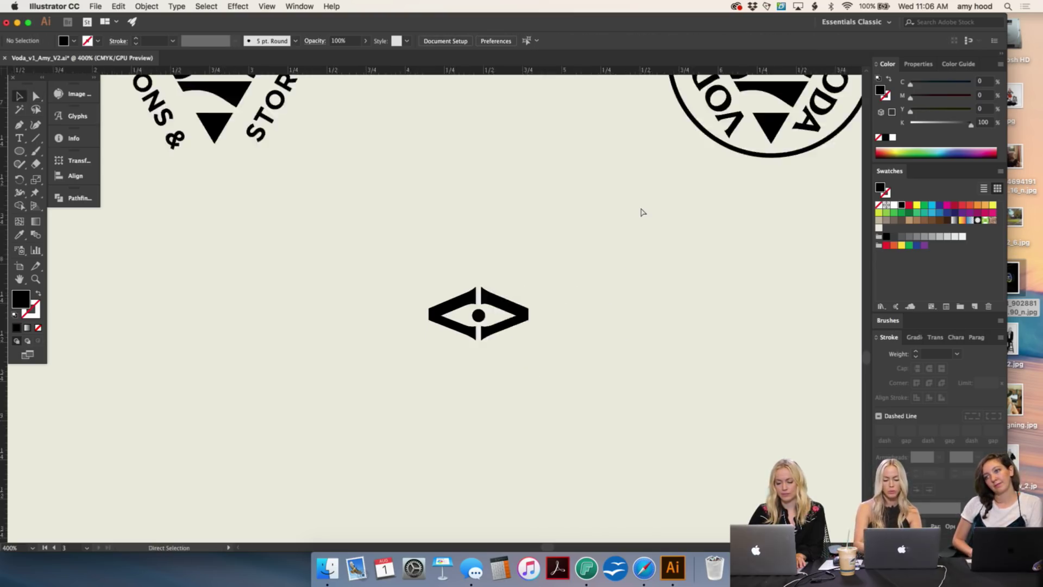
pyautogui.moveTo(650, 250); pyautogui.dragTo(668, 346)
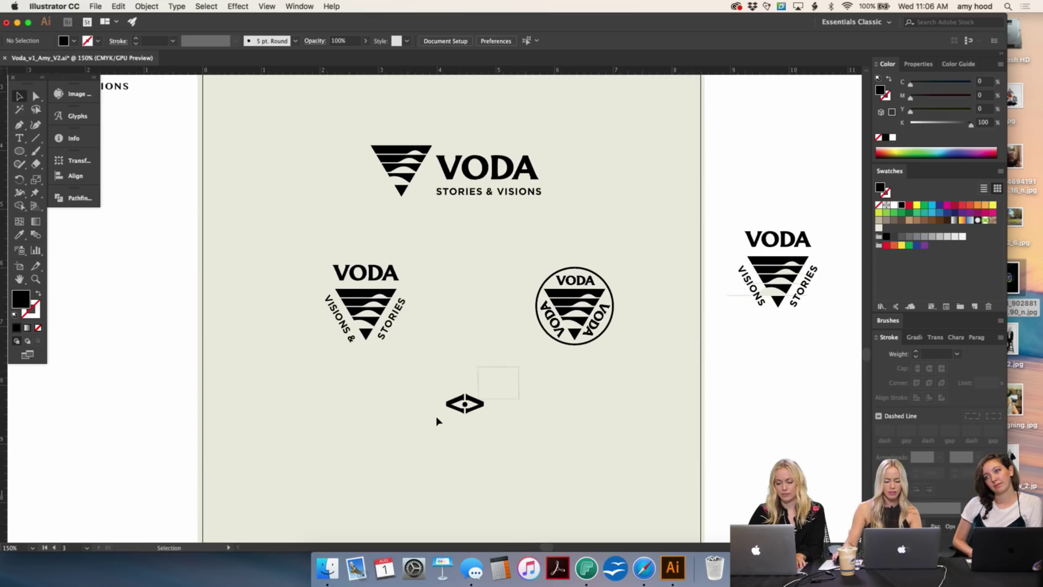
pyautogui.click(460, 411)
pyautogui.hotkey('shift', 'Right')
pyautogui.hotkey('shift', 'Right')
pyautogui.hotkey('shift', 'Up')
pyautogui.hotkey('shift', 'Up')
pyautogui.hotkey('shift', 'Up')
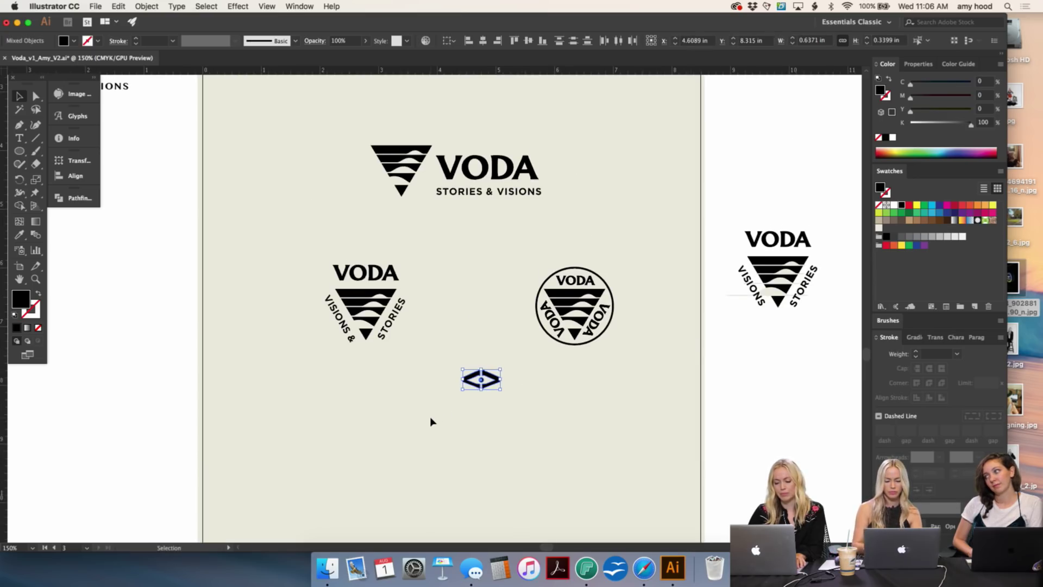
# Step: Switch to Voda_v1_Amy.ai and combine all the lettering and the line inside the solid black badge into one compound path
pyautogui.hscroll(-5, 530, 275)
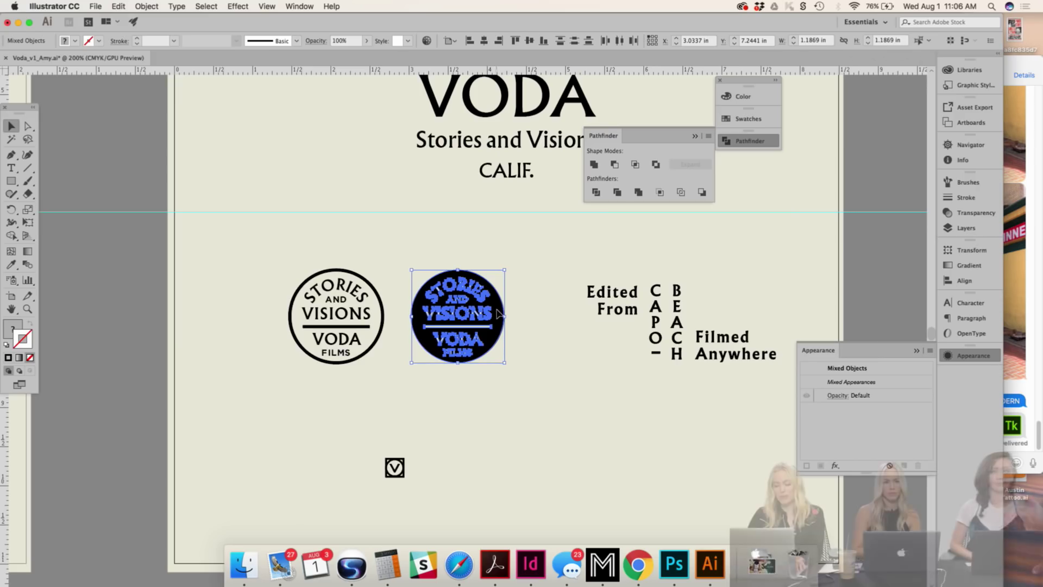
pyautogui.click(508, 311)
pyautogui.click(489, 314)
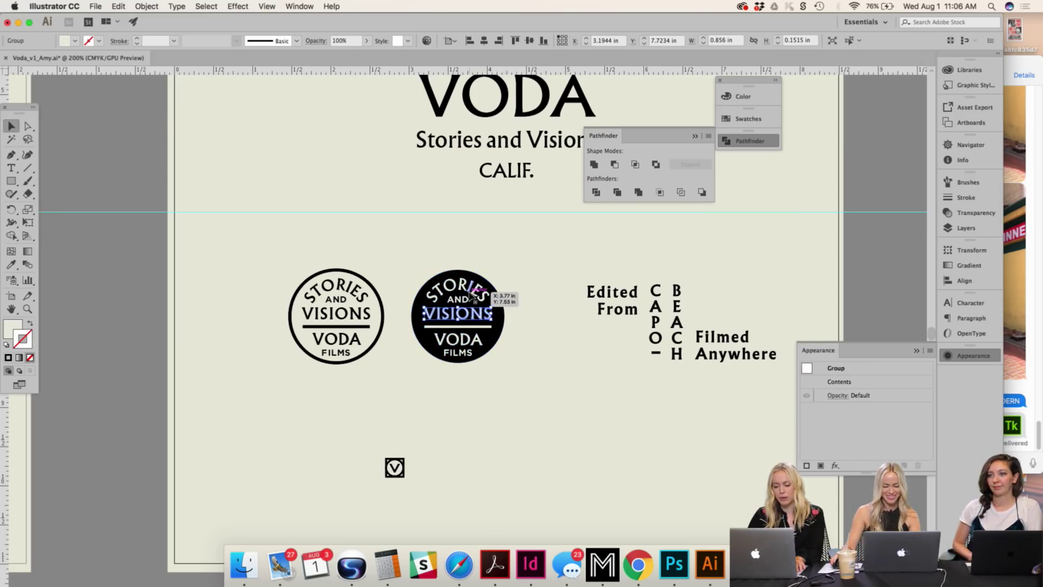
pyautogui.click(504, 315)
pyautogui.moveTo(515, 373); pyautogui.dragTo(422, 275)
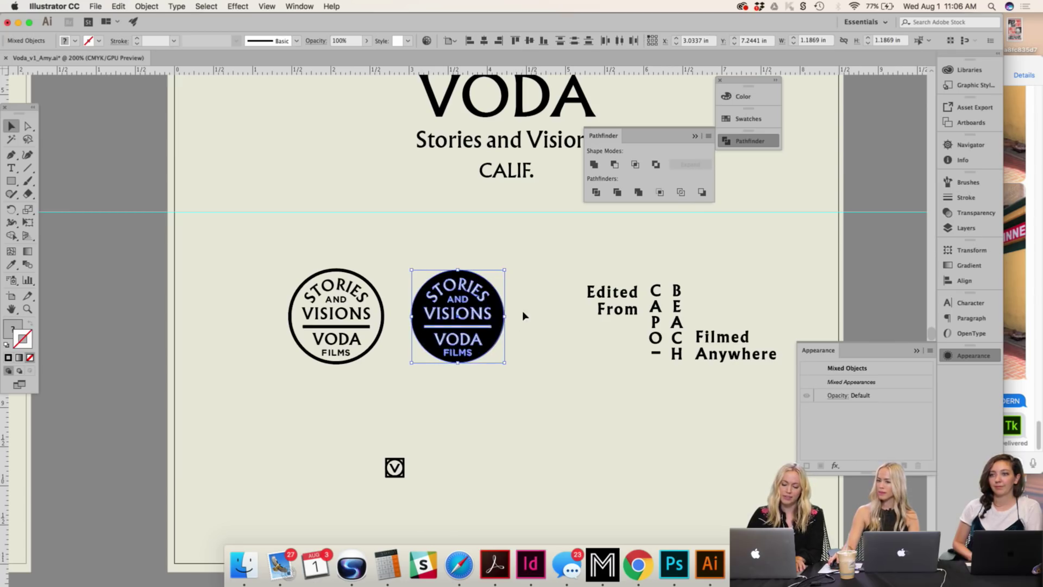
pyautogui.keyDown('shift'); pyautogui.click(495, 322); pyautogui.keyUp('shift')
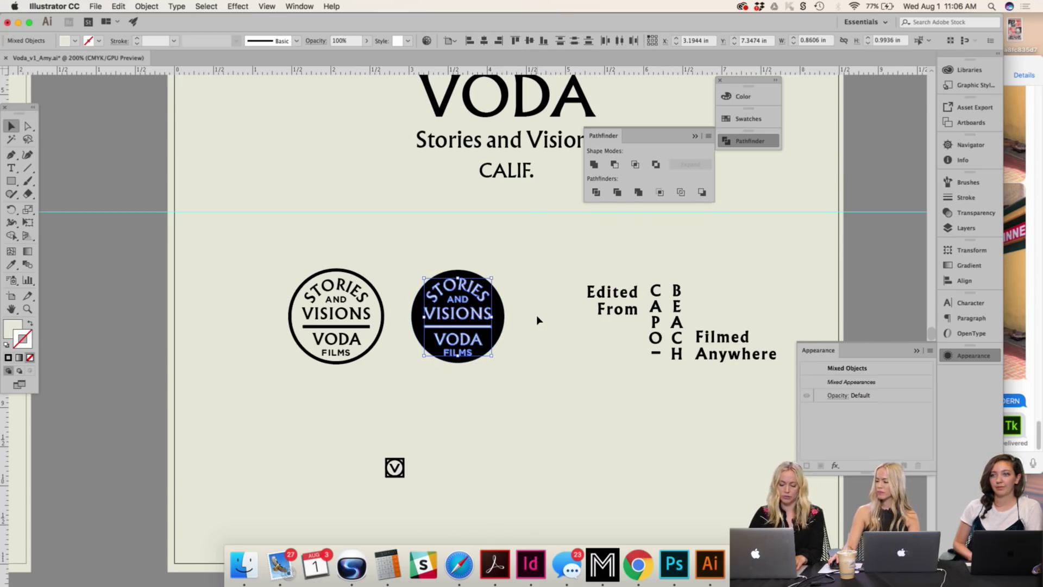
pyautogui.press('super+8')
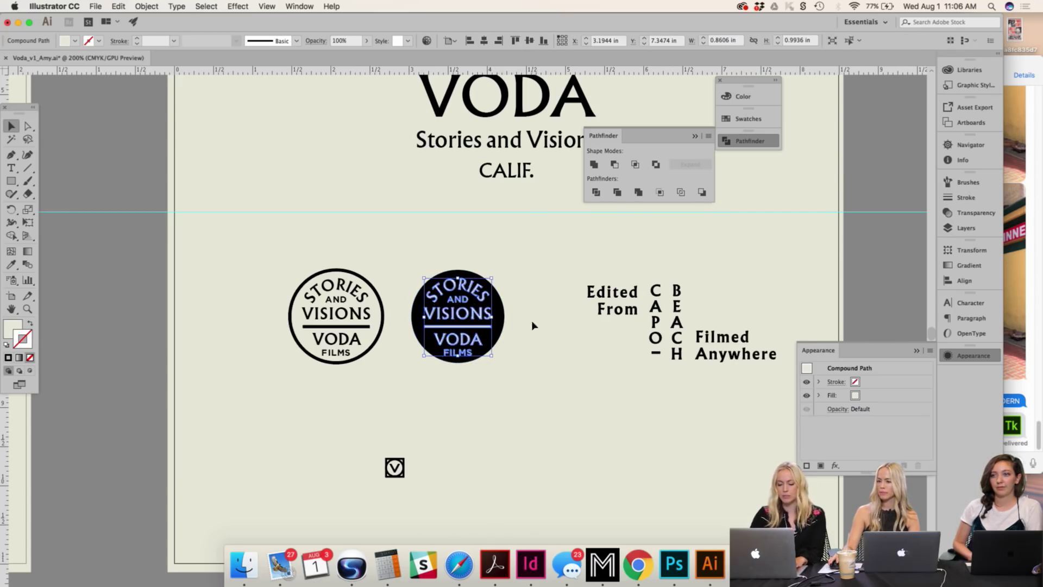
# Step: Subtract the compound lettering from the black circle badge with the Minus Front shape mode
pyautogui.click(495, 348)
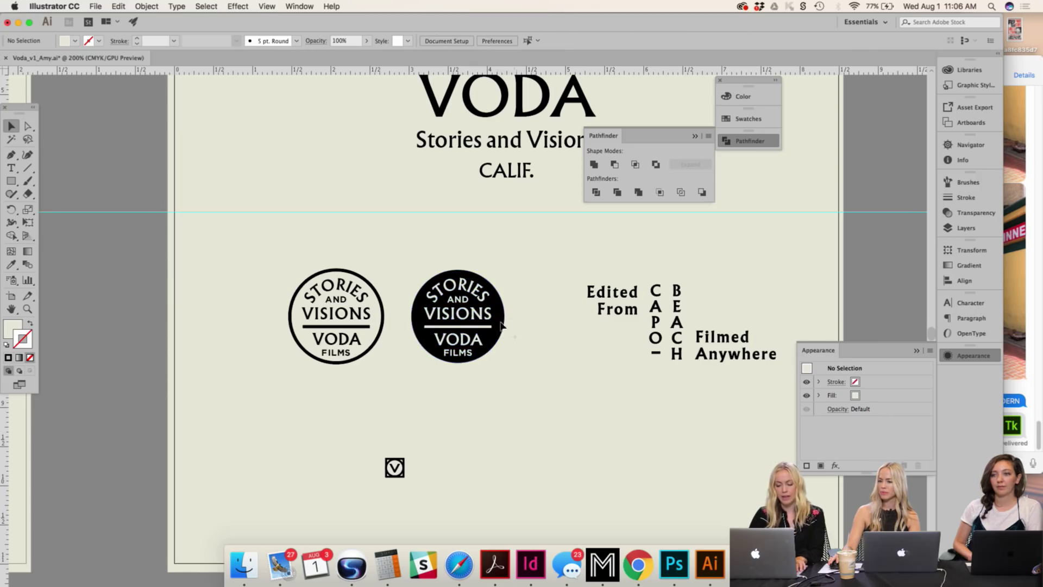
pyautogui.moveTo(512, 337); pyautogui.dragTo(485, 301)
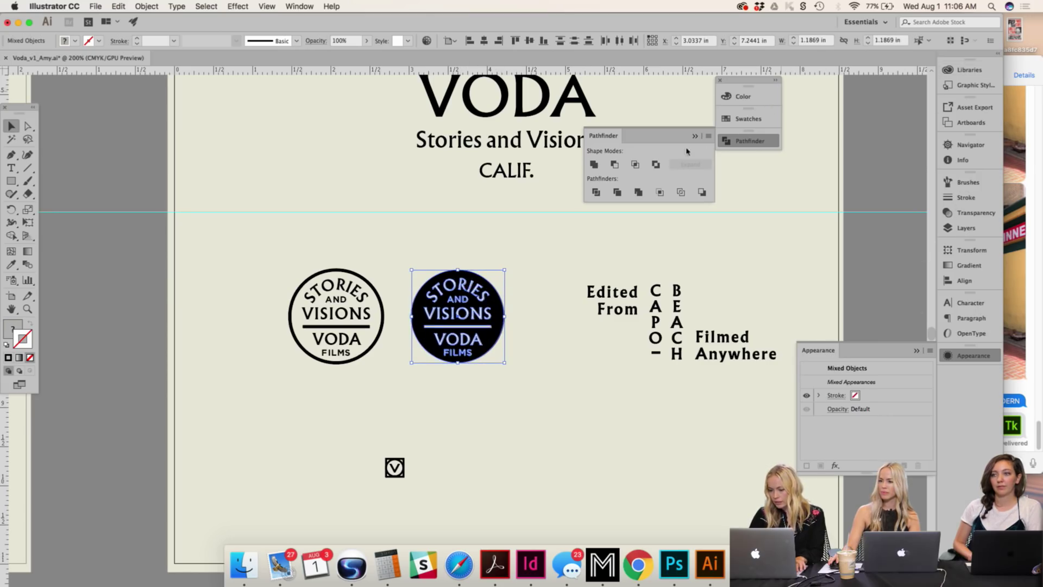
pyautogui.click(620, 165)
pyautogui.click(559, 361)
# Step: Place a copy of the knocked-out round badge on the gray pasteboard beside the artboard to check its transparent lettering
pyautogui.moveTo(481, 298); pyautogui.dragTo(140, 298)
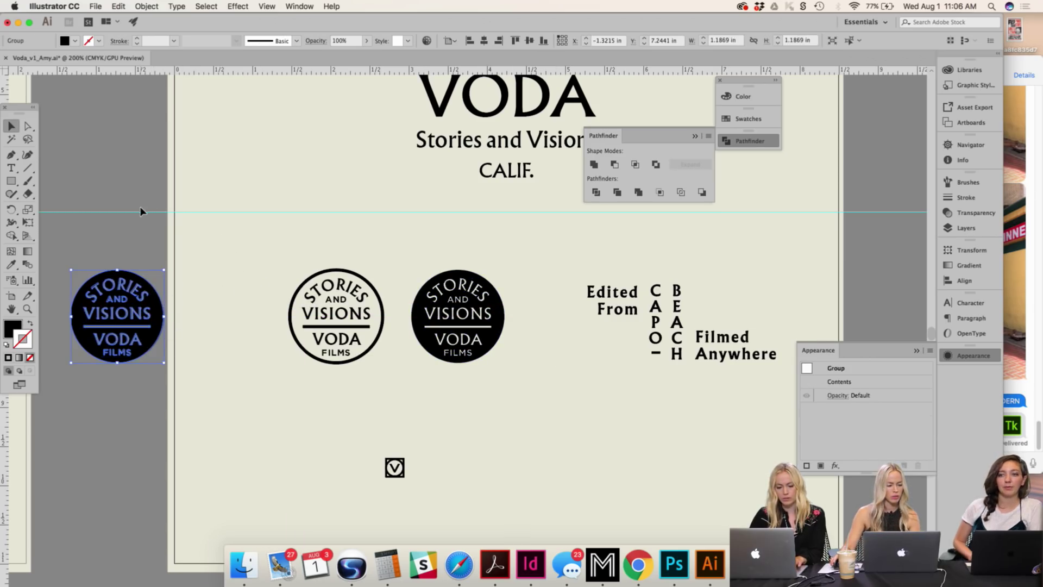
pyautogui.click(212, 308)
pyautogui.hscroll(-3, 504, 292)
pyautogui.click(504, 292)
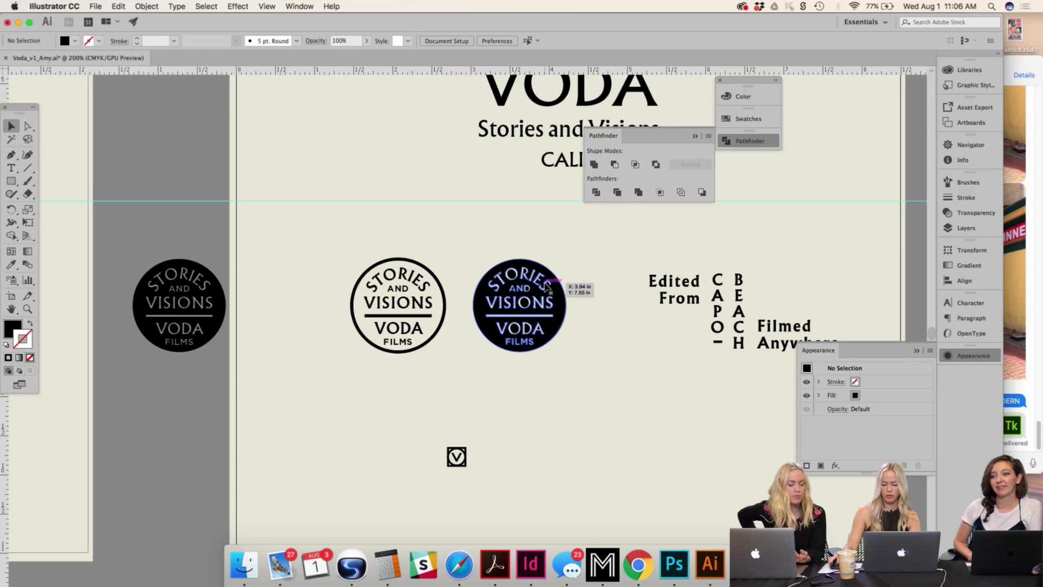
pyautogui.click(188, 281)
pyautogui.click(163, 175)
pyautogui.click(171, 266)
# Step: Switch to Voda_v1_Amy_V2.ai, delete the tilted STORIES copy below the eye mark and add the text FILMS there
pyautogui.press('super+equal')
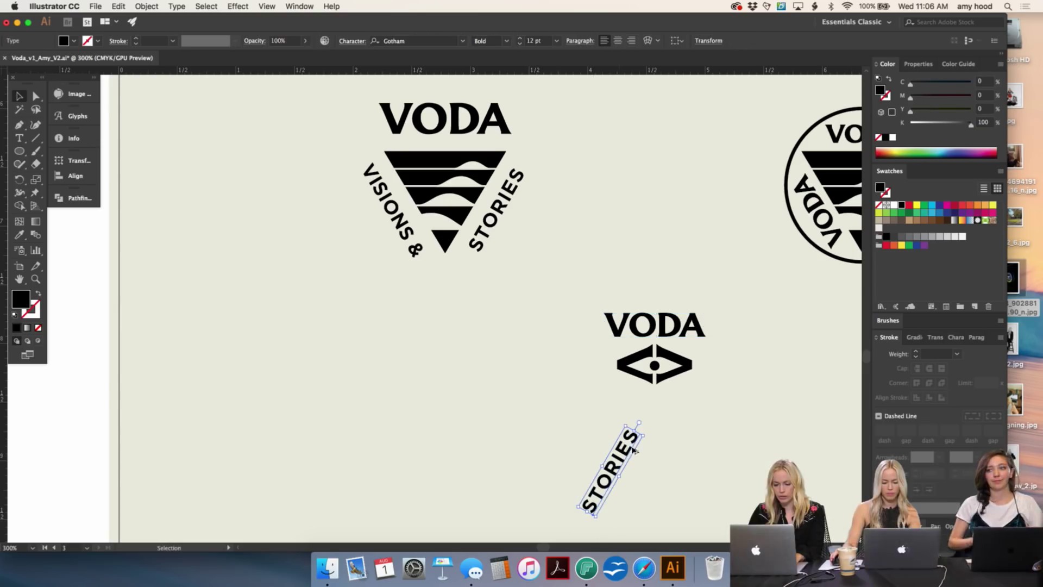
pyautogui.press('Delete')
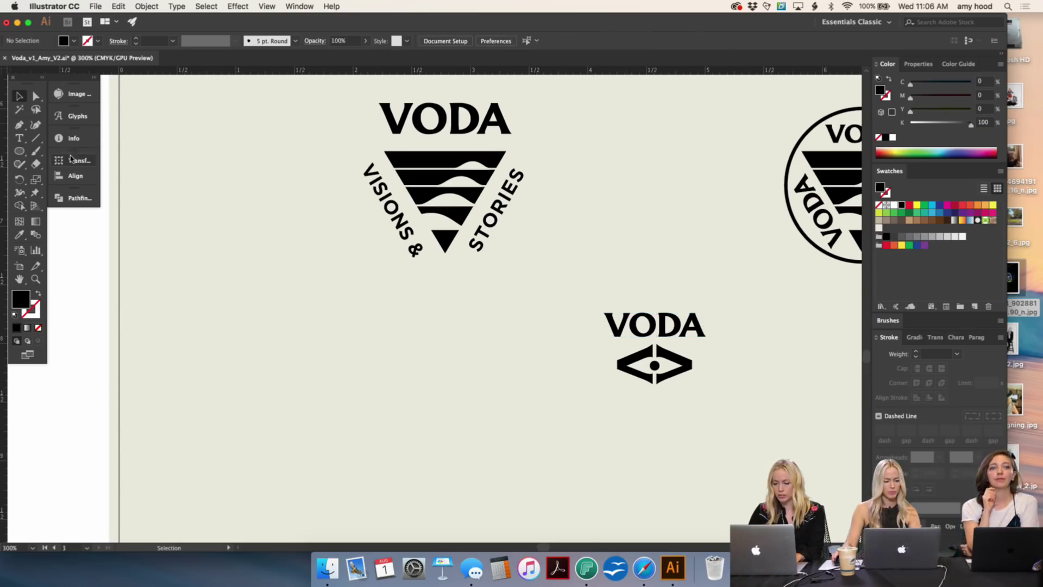
pyautogui.click(16, 140)
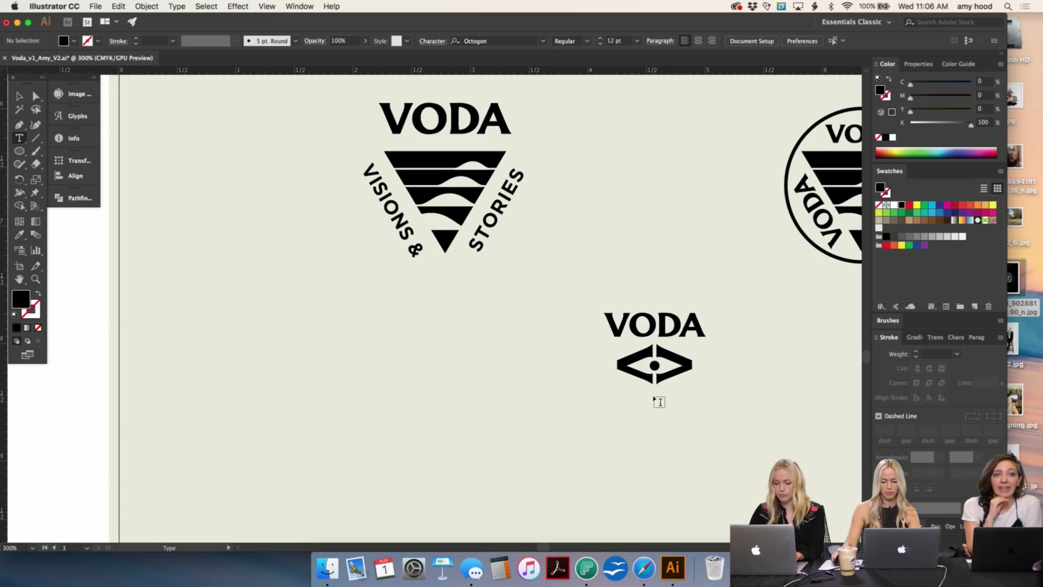
pyautogui.click(658, 395)
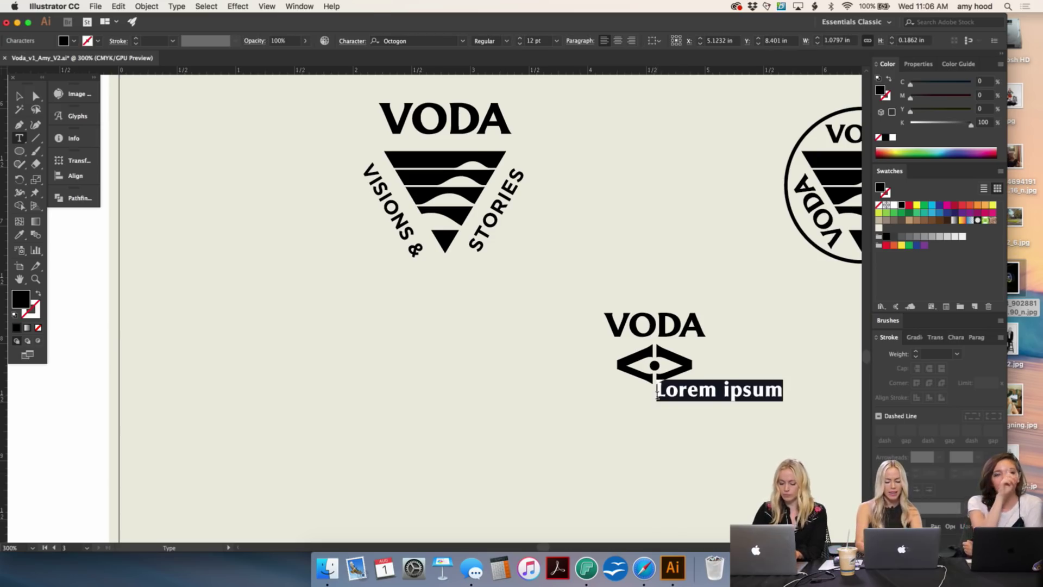
pyautogui.write('fi')
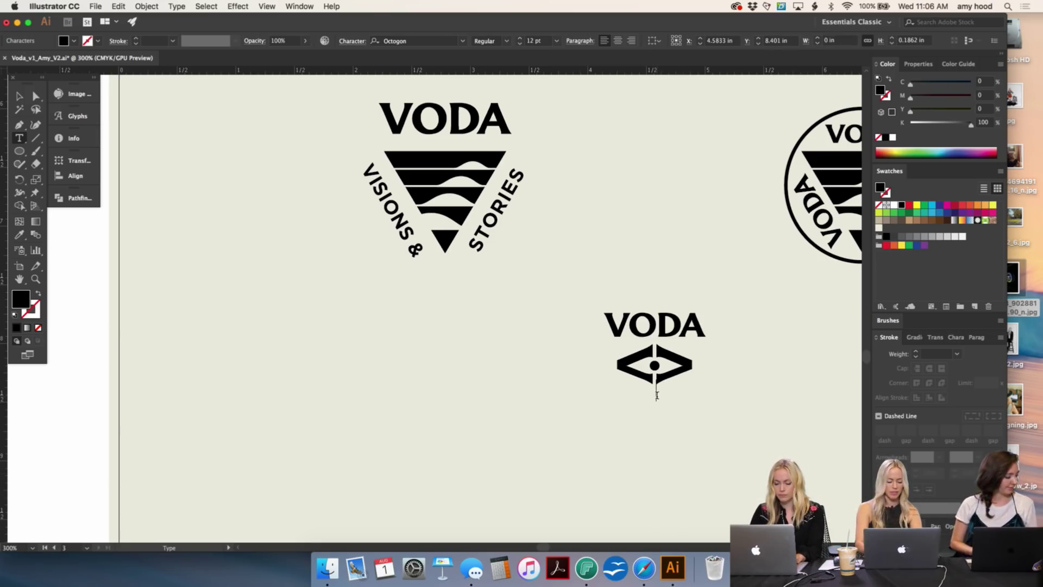
pyautogui.write('lm')
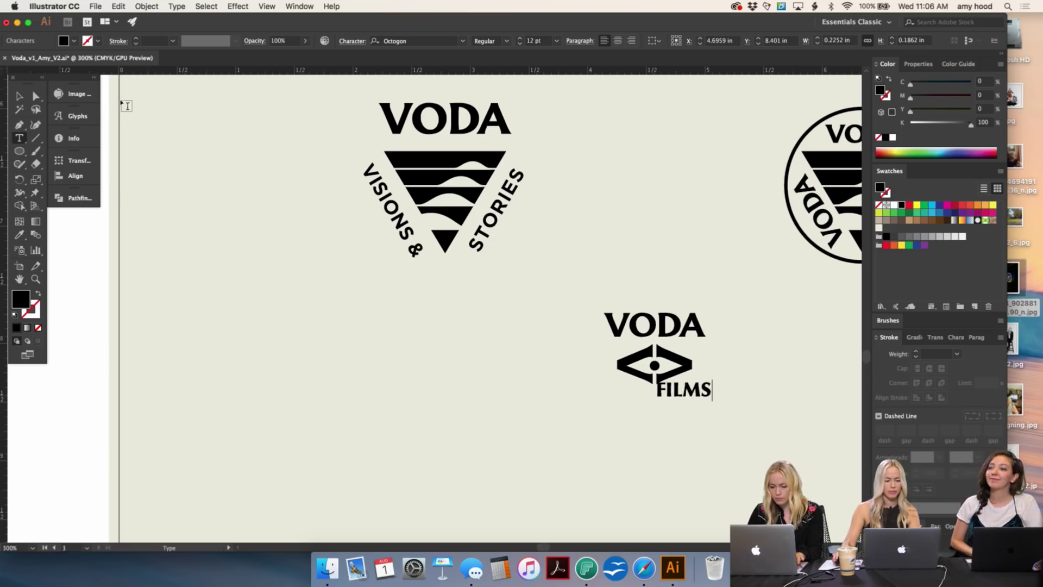
# Step: Move the FILMS text down to leave a small gap beneath the eye mark
pyautogui.click(24, 95)
pyautogui.click(690, 426)
pyautogui.moveTo(696, 404); pyautogui.dragTo(662, 404)
pyautogui.click(618, 41)
pyautogui.click(671, 270)
pyautogui.click(695, 390)
pyautogui.click(662, 405)
# Step: Match FILMS to the 12 pt Gotham Bold of the VISIONS & lettering with the Eyedropper and center-align it
pyautogui.press('i')
pyautogui.click(396, 205)
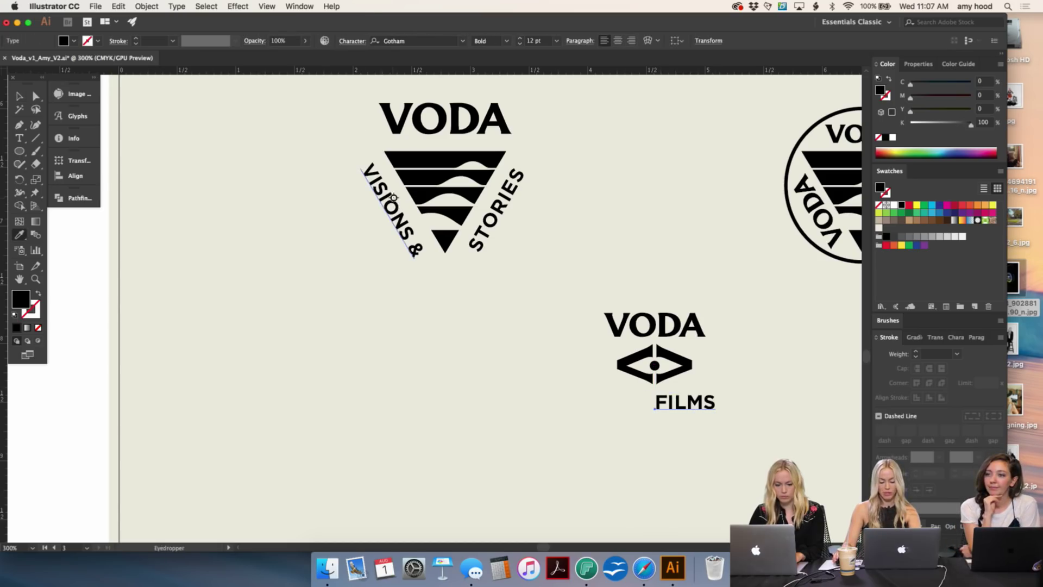
pyautogui.press('v')
pyautogui.press('super+shift+c')
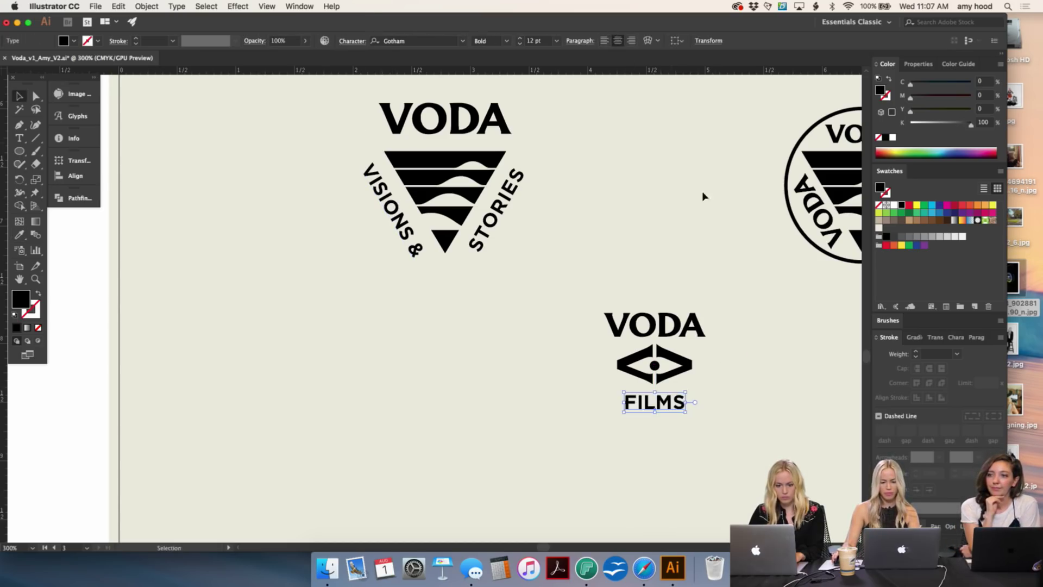
# Step: Nudge the eye mark down slightly to adjust its spacing between VODA and FILMS
pyautogui.click(750, 328)
pyautogui.press('super+minus')
pyautogui.press('super+minus')
pyautogui.press('super+minus')
pyautogui.moveTo(750, 347); pyautogui.dragTo(615, 210)
pyautogui.press('super+plus')
pyautogui.press('super+plus')
pyautogui.press('super+plus')
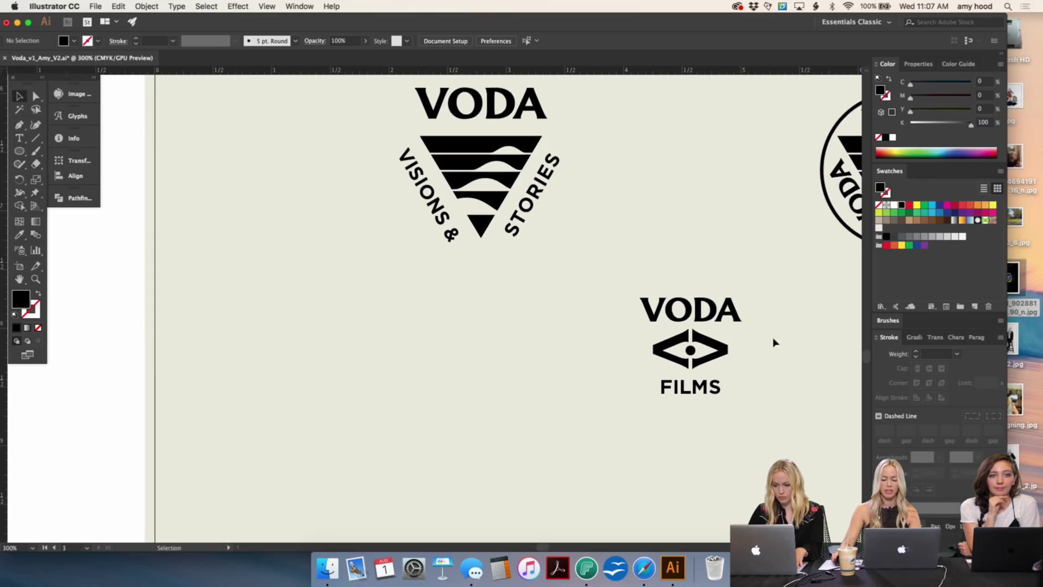
pyautogui.click(658, 353)
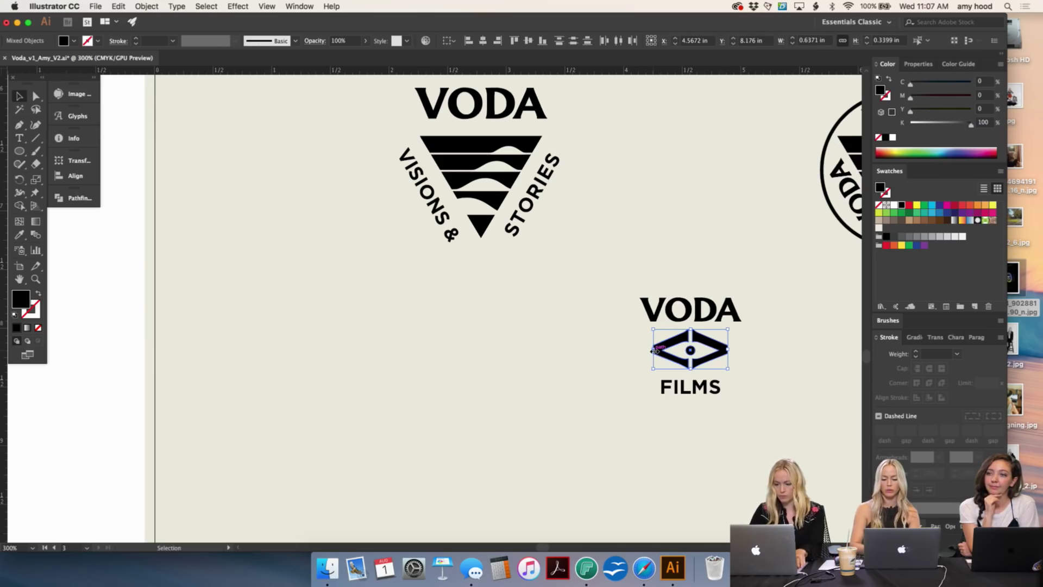
pyautogui.moveTo(654, 349); pyautogui.dragTo(653, 350)
pyautogui.click(673, 264)
pyautogui.hscroll(4, 659, 296)
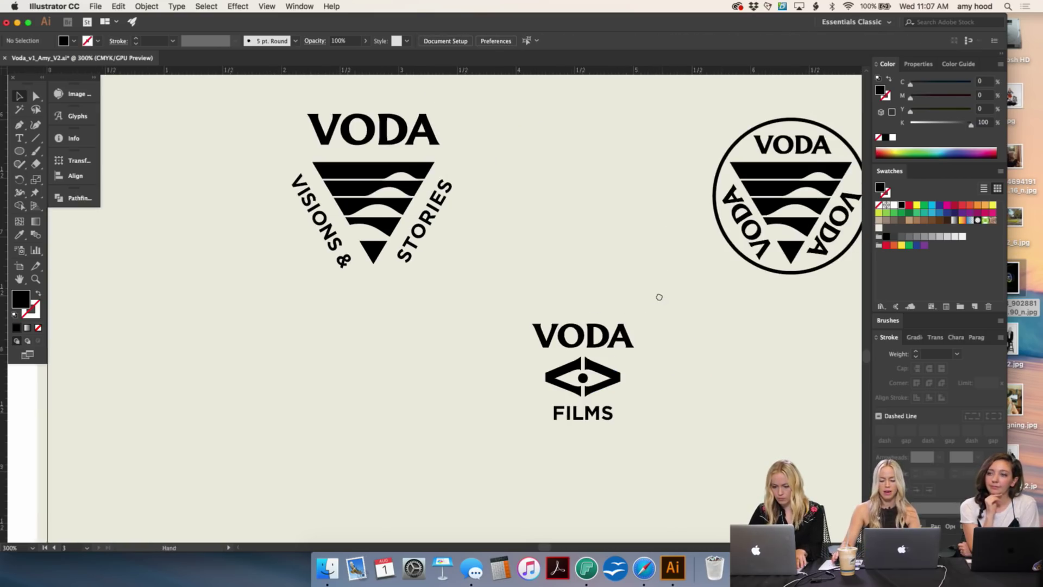
pyautogui.press('a')
pyautogui.press('super+minus')
pyautogui.press('super+minus')
pyautogui.moveTo(627, 306); pyautogui.dragTo(627, 336)
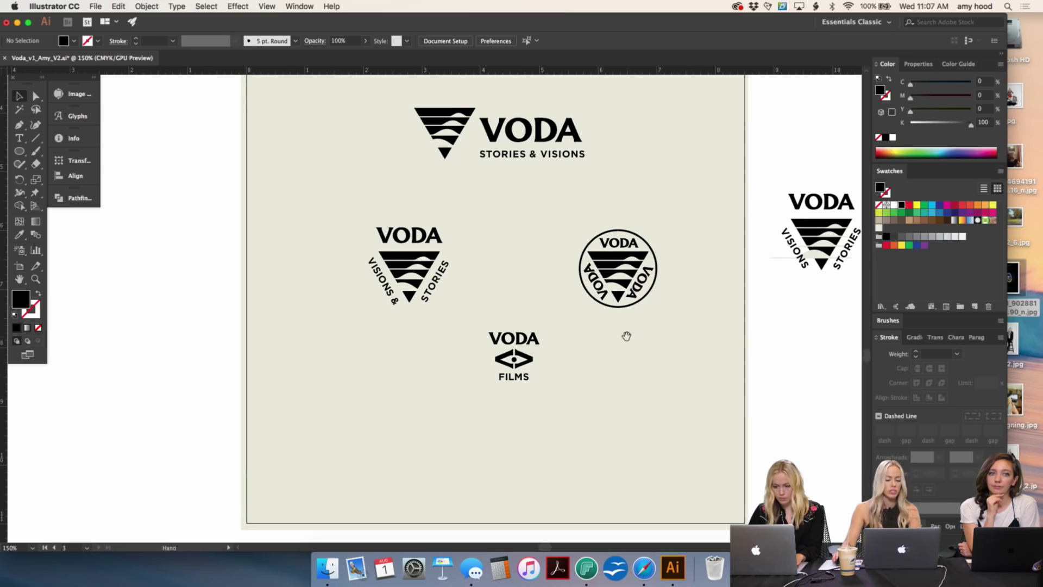
pyautogui.press('super+minus')
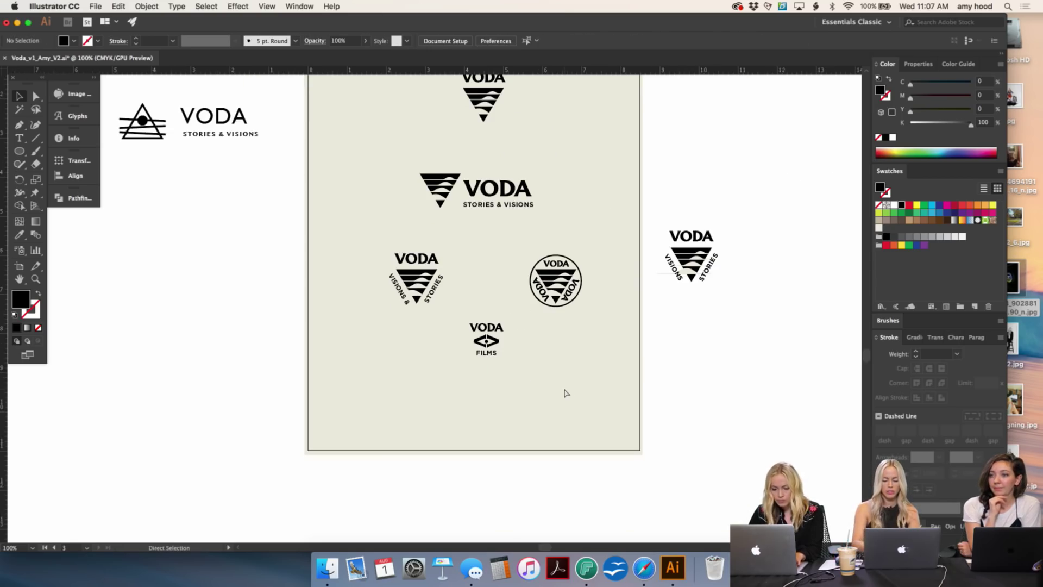
# Step: Switch to Finder and open the video stills folder
pyautogui.moveTo(617, 147); pyautogui.dragTo(604, 178)
pyautogui.moveTo(492, 435); pyautogui.dragTo(492, 441)
pyautogui.click(550, 455)
pyautogui.click(327, 567)
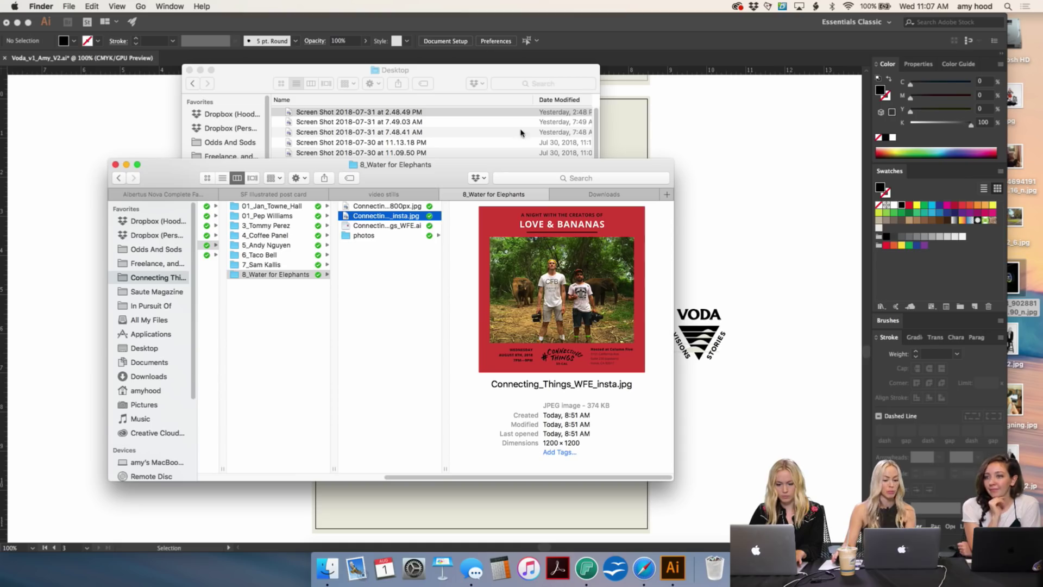
pyautogui.click(395, 206)
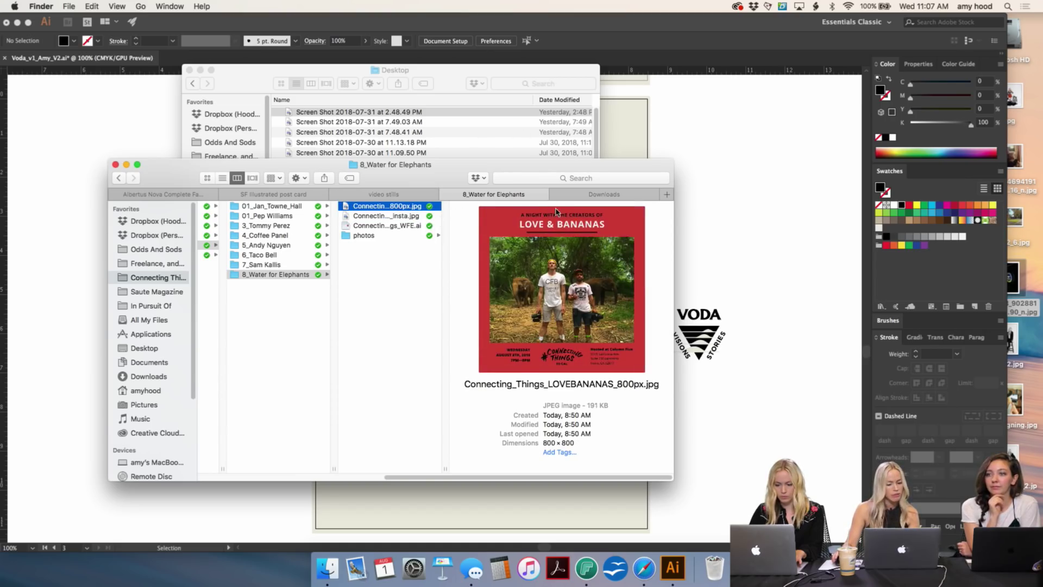
pyautogui.click(591, 196)
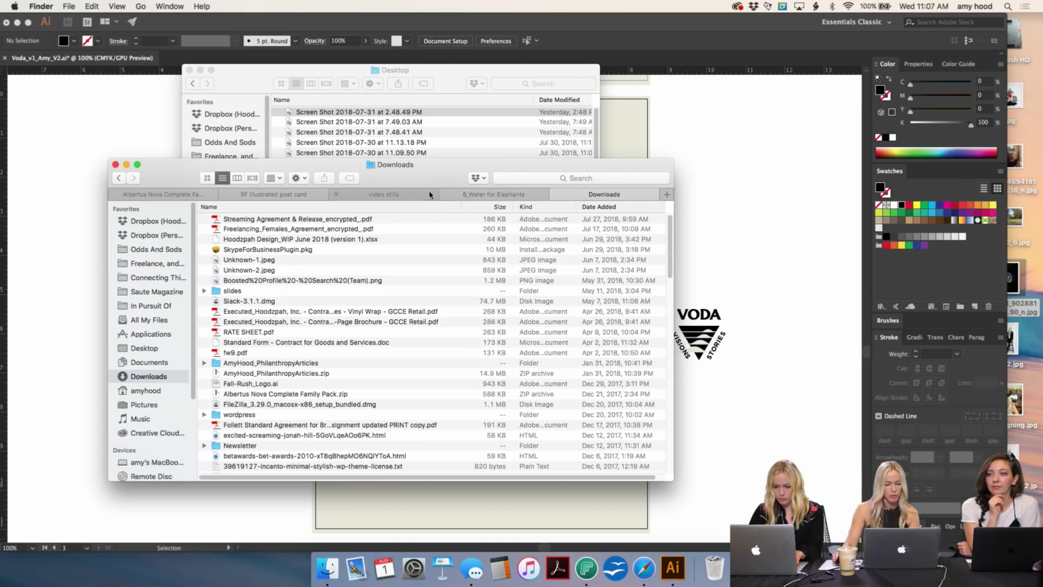
pyautogui.click(472, 198)
pyautogui.click(404, 195)
# Step: Place all the screenshot images from the video stills folder into the Illustrator document
pyautogui.click(508, 235)
pyautogui.press('Up')
pyautogui.press('Up')
pyautogui.press('Up')
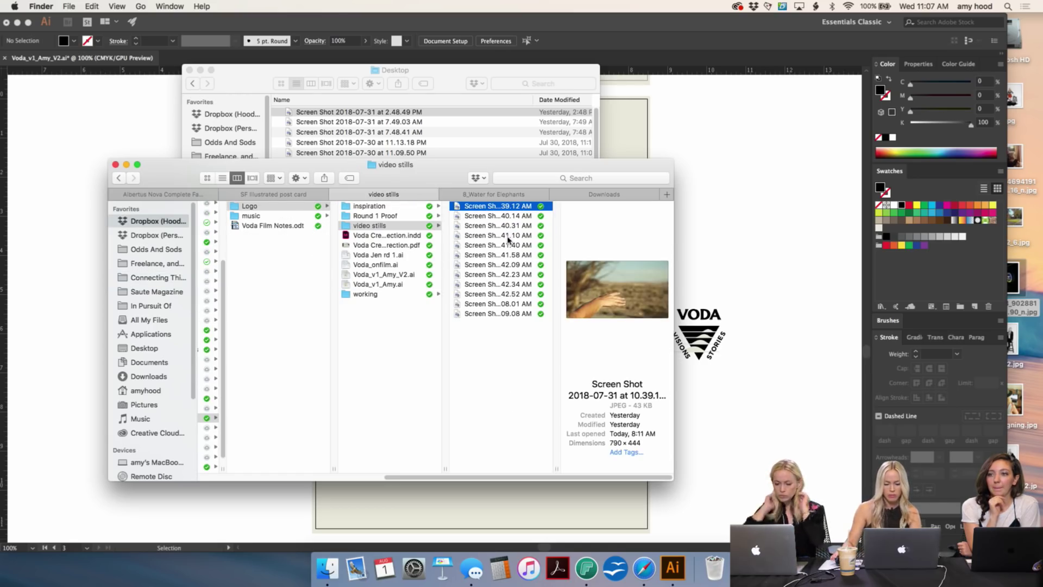
pyautogui.keyDown('shift'); pyautogui.click(500, 313); pyautogui.keyUp('shift')
pyautogui.moveTo(500, 313); pyautogui.dragTo(782, 244)
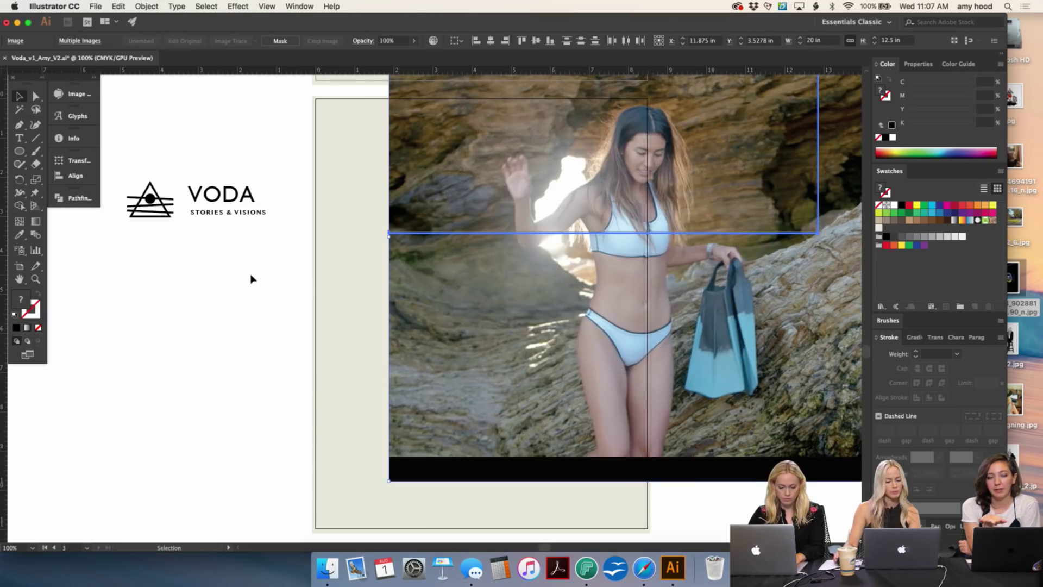
# Step: Move the cave still with two women to the right of the artboards and set the enlarged eye close-up above it
pyautogui.click(250, 278)
pyautogui.press('super+minus')
pyautogui.press('super+minus')
pyautogui.press('super+minus')
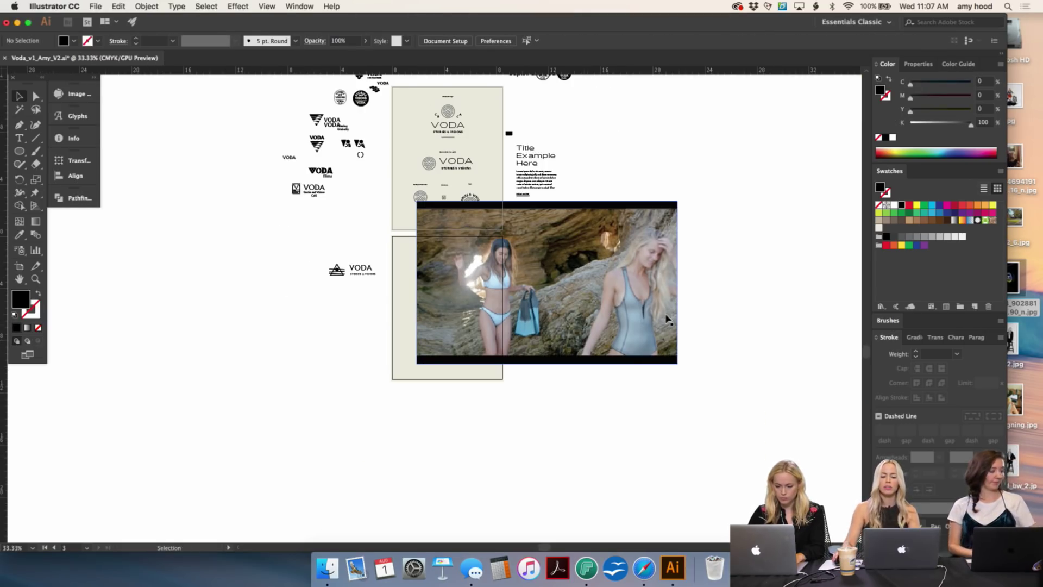
pyautogui.moveTo(609, 259); pyautogui.dragTo(740, 330)
pyautogui.moveTo(458, 235); pyautogui.dragTo(586, 223)
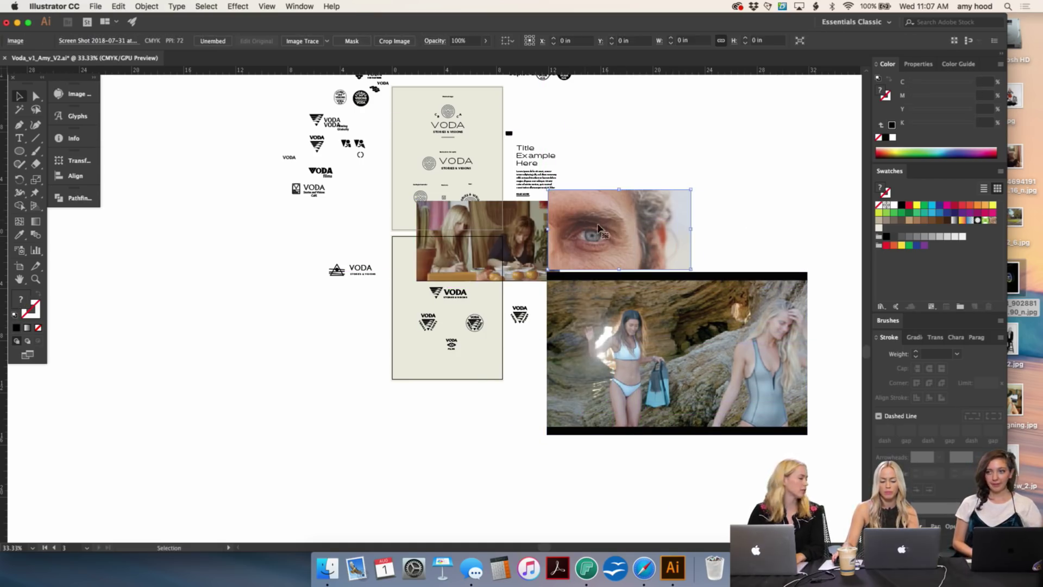
pyautogui.moveTo(693, 227); pyautogui.dragTo(808, 227)
pyautogui.moveTo(744, 217); pyautogui.dragTo(744, 118)
# Step: Spread the painters, glassblowers, city skyline and dry-field stills below and beside the artboards, enlarging the painters and glassblowers
pyautogui.moveTo(464, 229); pyautogui.dragTo(598, 472)
pyautogui.moveTo(677, 454); pyautogui.dragTo(743, 428)
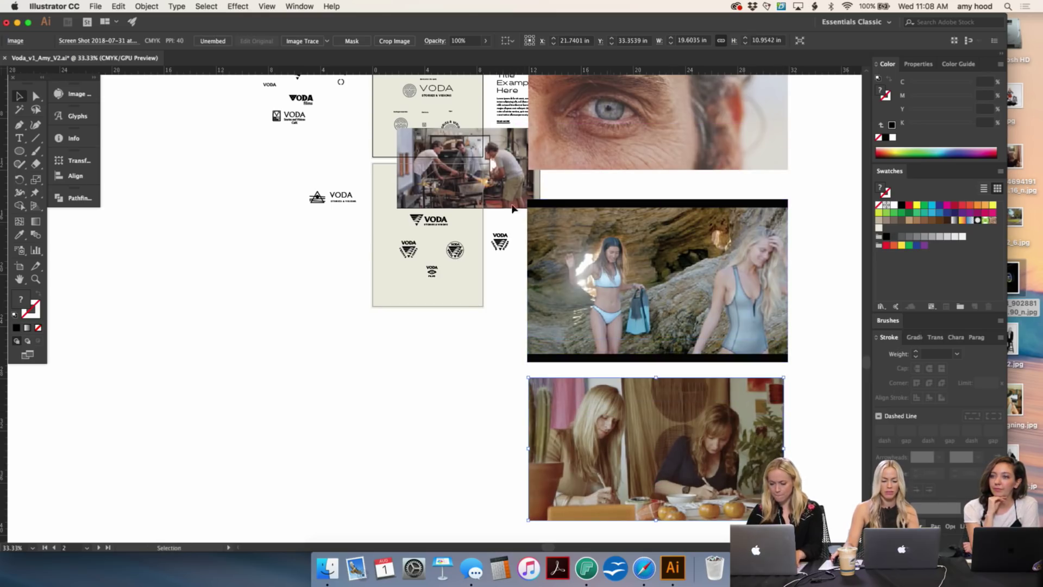
pyautogui.moveTo(501, 193); pyautogui.dragTo(523, 381)
pyautogui.moveTo(408, 482); pyautogui.dragTo(412, 455)
pyautogui.moveTo(490, 145); pyautogui.dragTo(361, 492)
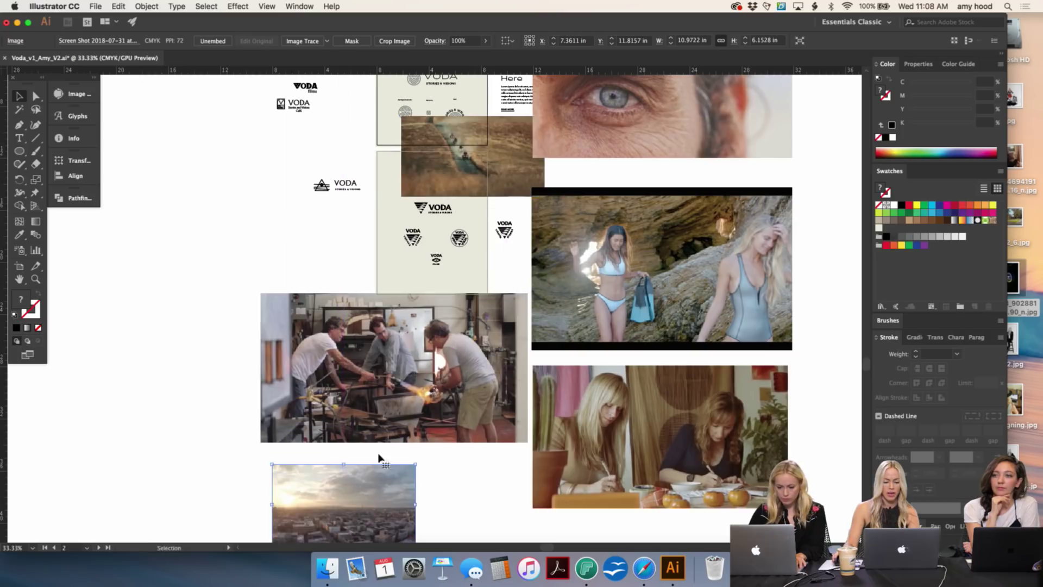
pyautogui.moveTo(508, 172); pyautogui.dragTo(236, 263)
# Step: Shrink the eye close-up and clear the artboards by moving the canyon still to the right and removing the dark silhouette still
pyautogui.click(633, 147)
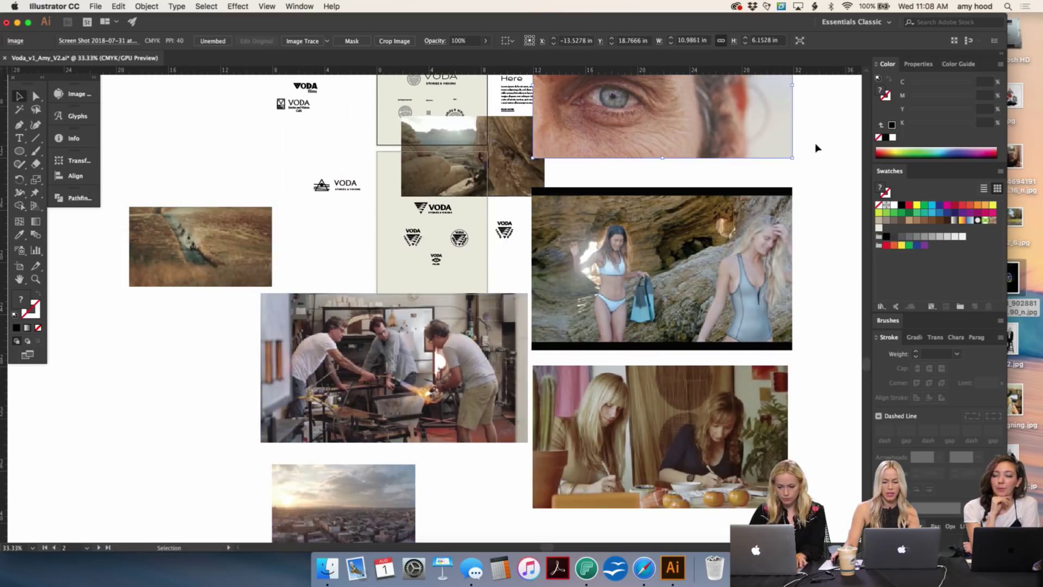
pyautogui.moveTo(792, 86); pyautogui.dragTo(728, 104)
pyautogui.moveTo(529, 170); pyautogui.dragTo(822, 183)
pyautogui.click(589, 149)
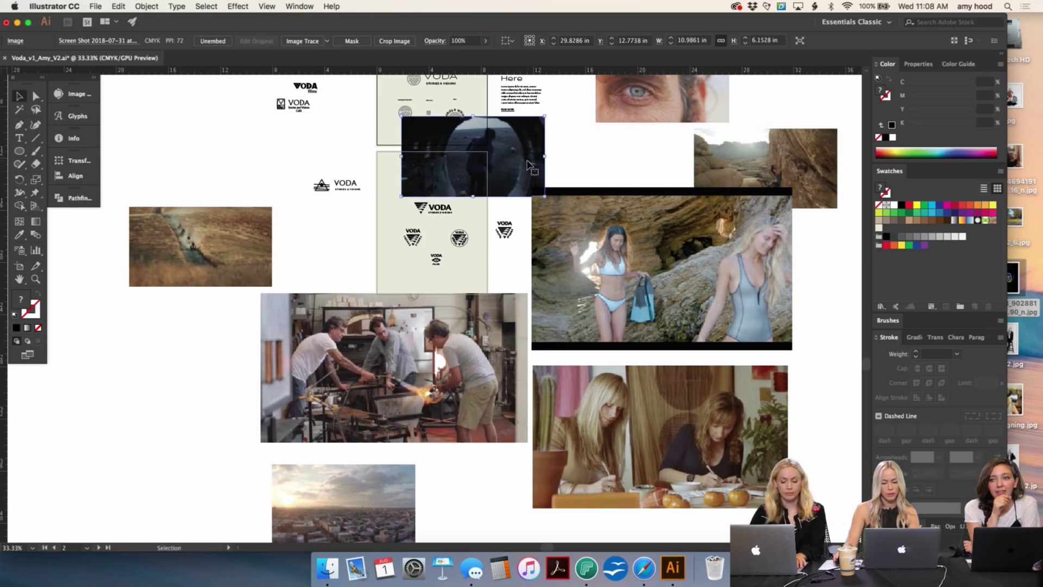
# Step: Shrink the glassblowers still to about 10.63 in wide and stack it between the dry-field and city skyline stills
pyautogui.moveTo(397, 336); pyautogui.dragTo(277, 357)
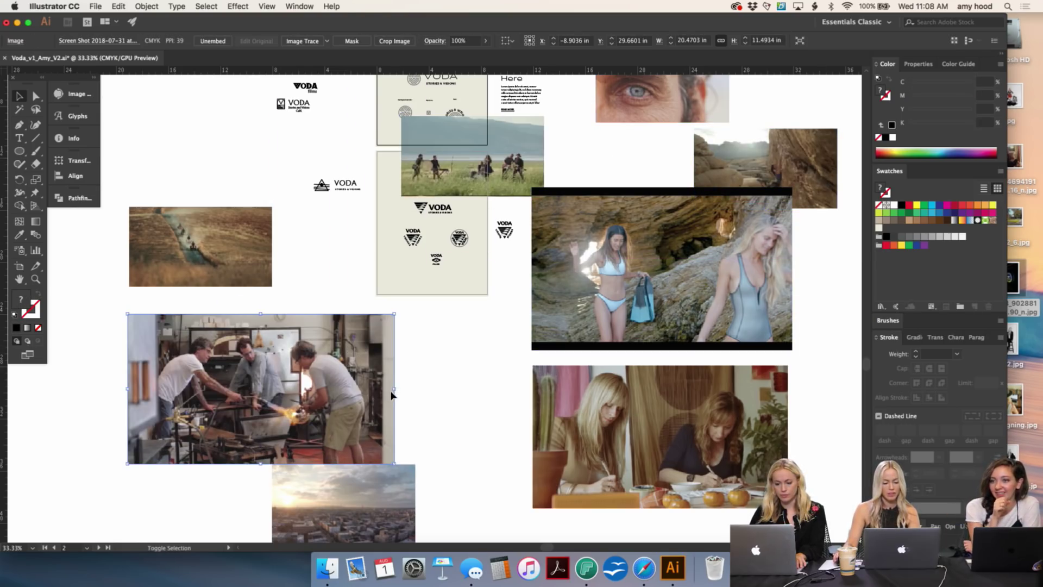
pyautogui.moveTo(395, 389); pyautogui.dragTo(267, 388)
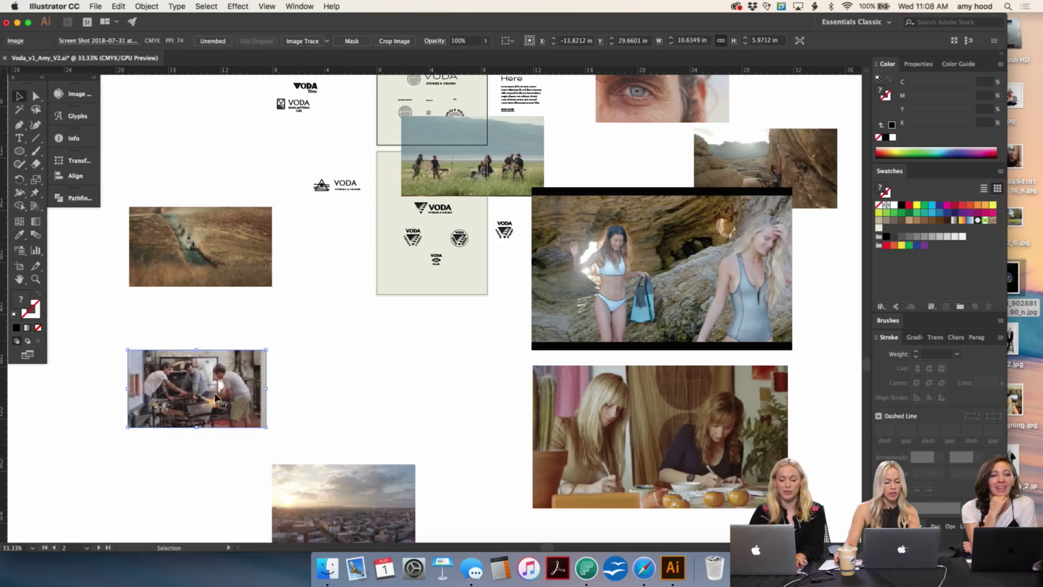
pyautogui.moveTo(214, 345); pyautogui.dragTo(181, 415)
# Step: Shrink the painters, cave and aerial ocean stills and line them up in a row below the artboards
pyautogui.moveTo(658, 458)
pyautogui.mouseDown()
pyautogui.moveTo(391, 413)
pyautogui.moveTo(407, 429)
pyautogui.mouseUp()
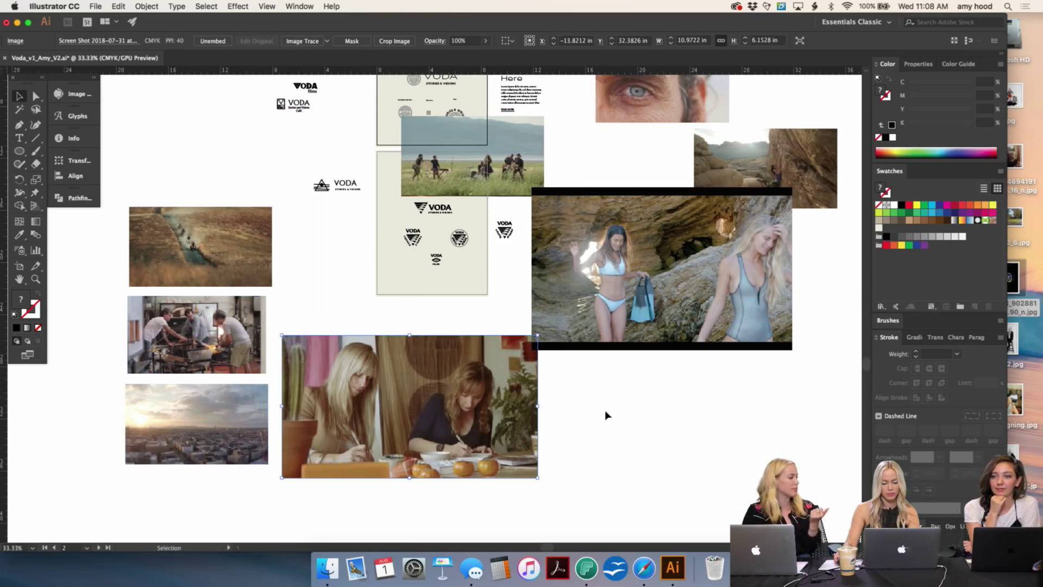
pyautogui.moveTo(539, 406); pyautogui.dragTo(444, 405)
pyautogui.moveTo(684, 299); pyautogui.dragTo(607, 436)
pyautogui.moveTo(718, 404); pyautogui.dragTo(610, 406)
pyautogui.click(683, 299)
pyautogui.moveTo(682, 299); pyautogui.dragTo(744, 381)
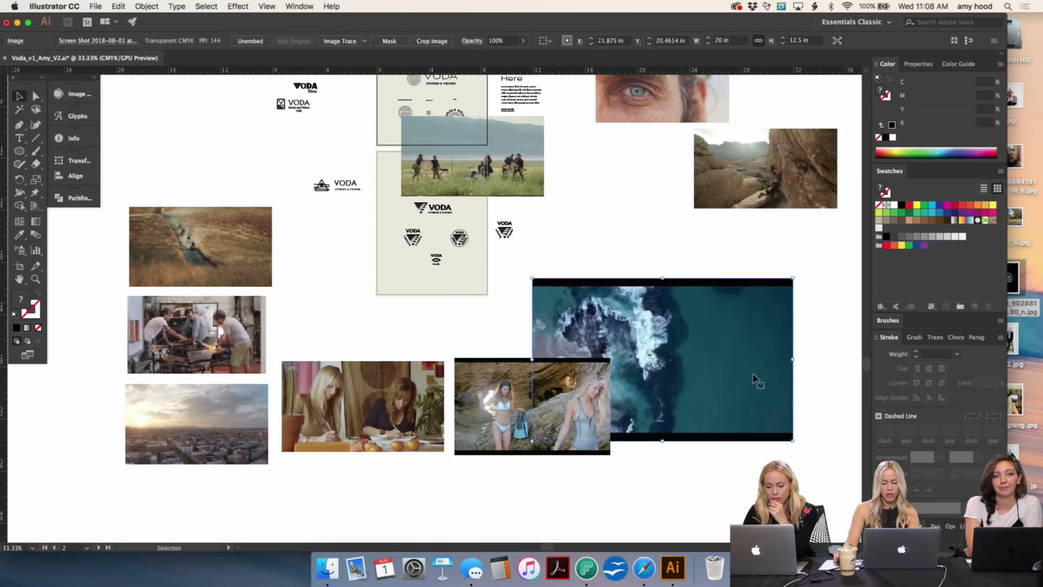
pyautogui.moveTo(794, 360); pyautogui.dragTo(735, 403)
# Step: Move the canyon and band stills right of the logo artboard and the road still left, and delete the leftover still
pyautogui.moveTo(763, 192); pyautogui.dragTo(633, 308)
pyautogui.moveTo(530, 172); pyautogui.dragTo(682, 207)
pyautogui.moveTo(503, 155); pyautogui.dragTo(283, 135)
pyautogui.moveTo(485, 218); pyautogui.dragTo(695, 208)
pyautogui.click(539, 157)
pyautogui.press('Delete')
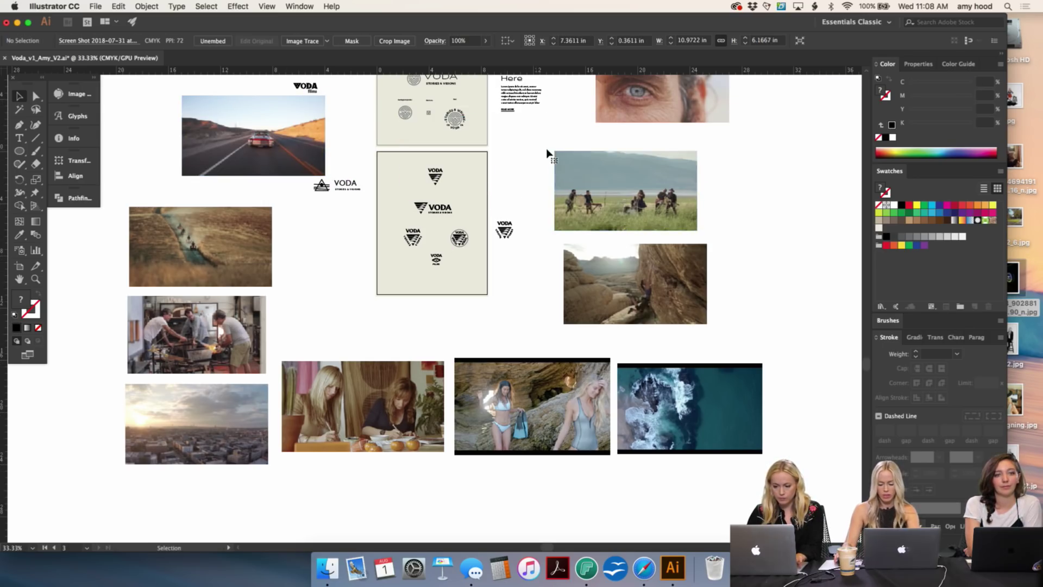
# Step: Move the painters and cave stills down to free space below the triangle-logo artboard
pyautogui.moveTo(534, 175); pyautogui.dragTo(561, 104)
pyautogui.moveTo(508, 278); pyautogui.dragTo(521, 383)
pyautogui.keyDown('shift'); pyautogui.click(472, 344); pyautogui.keyUp('shift')
pyautogui.moveTo(472, 344); pyautogui.dragTo(473, 426)
# Step: Duplicate the triangle-logo artboard with its artwork directly below the original
pyautogui.click(21, 267)
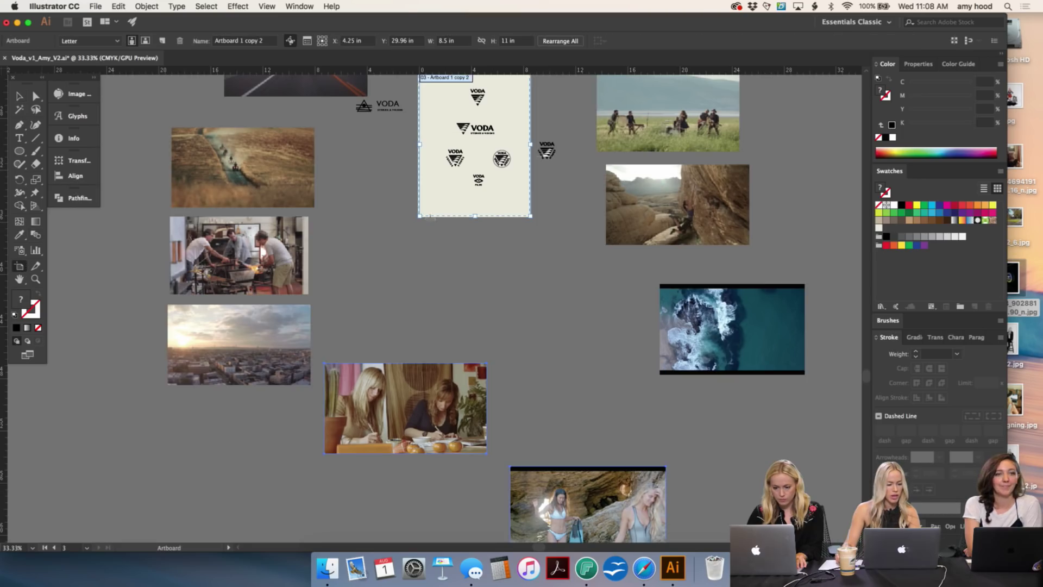
pyautogui.moveTo(510, 116); pyautogui.dragTo(509, 269)
pyautogui.moveTo(600, 264); pyautogui.dragTo(518, 460)
pyautogui.press('v')
pyautogui.moveTo(499, 303); pyautogui.dragTo(443, 240)
pyautogui.moveTo(717, 160); pyautogui.dragTo(587, 434)
pyautogui.moveTo(556, 360); pyautogui.dragTo(746, 360)
# Step: Examine the typefaces used in the horizontal VODA logo, the sample title and the sample body text
pyautogui.scroll(5, 592, 216)
pyautogui.hscroll(-2, 591, 217)
pyautogui.click(477, 318)
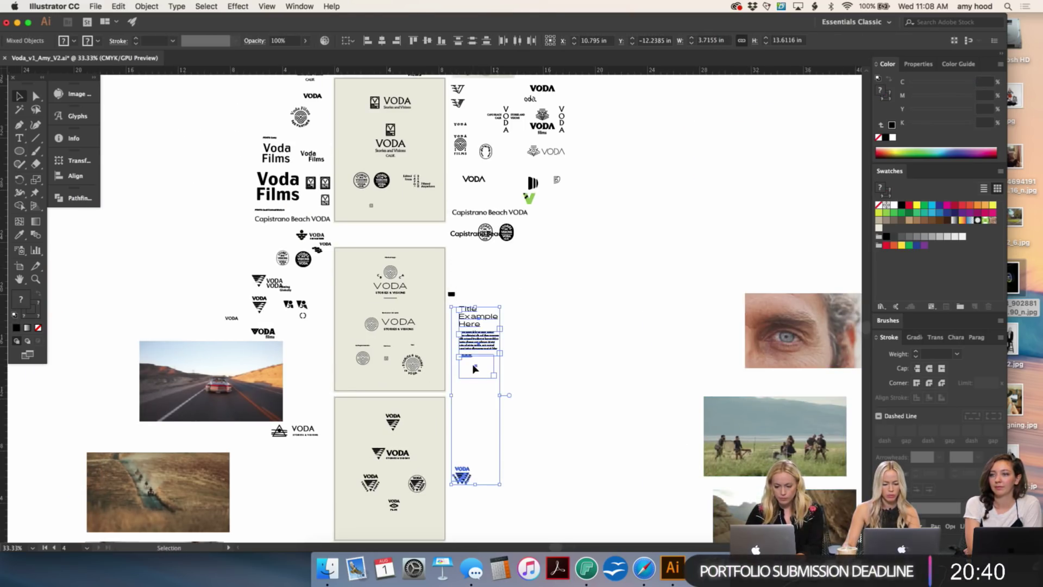
pyautogui.press('super+equal')
pyautogui.press('super+equal')
pyautogui.press('super+equal')
pyautogui.press('super+equal')
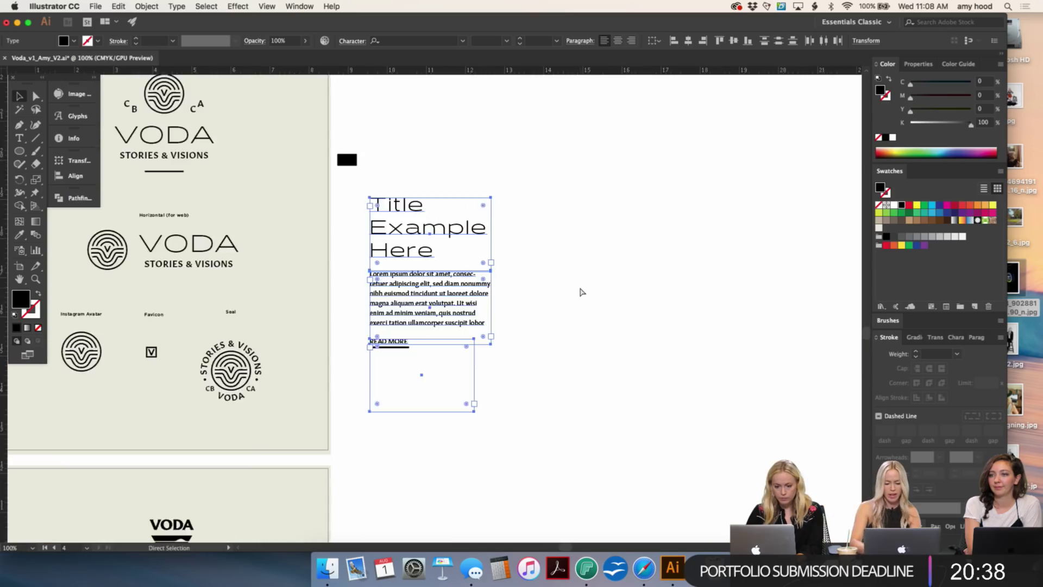
pyautogui.click(606, 287)
pyautogui.hscroll(-5, 607, 286)
pyautogui.scroll(2, 607, 287)
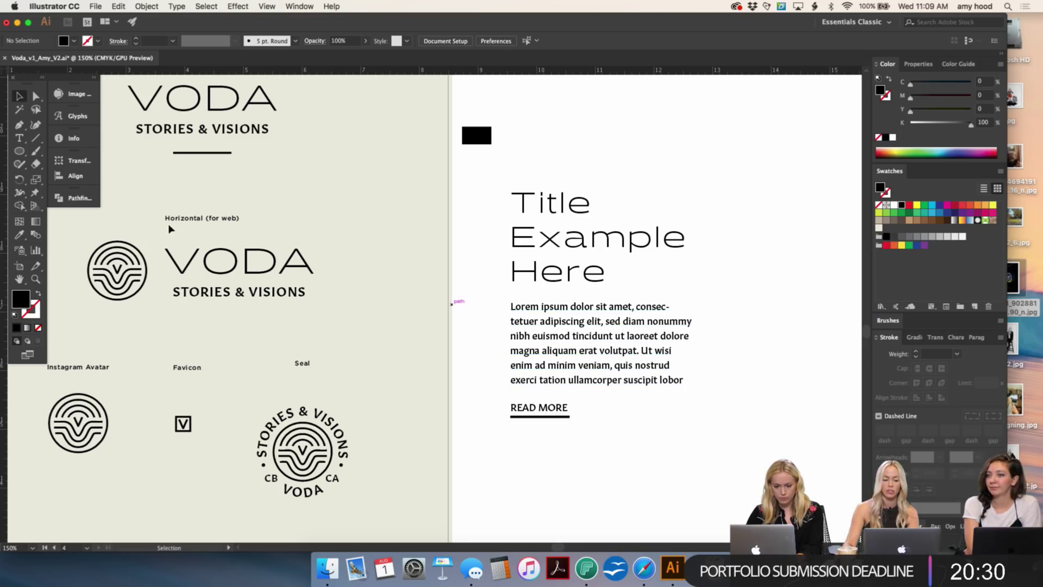
pyautogui.click(267, 259)
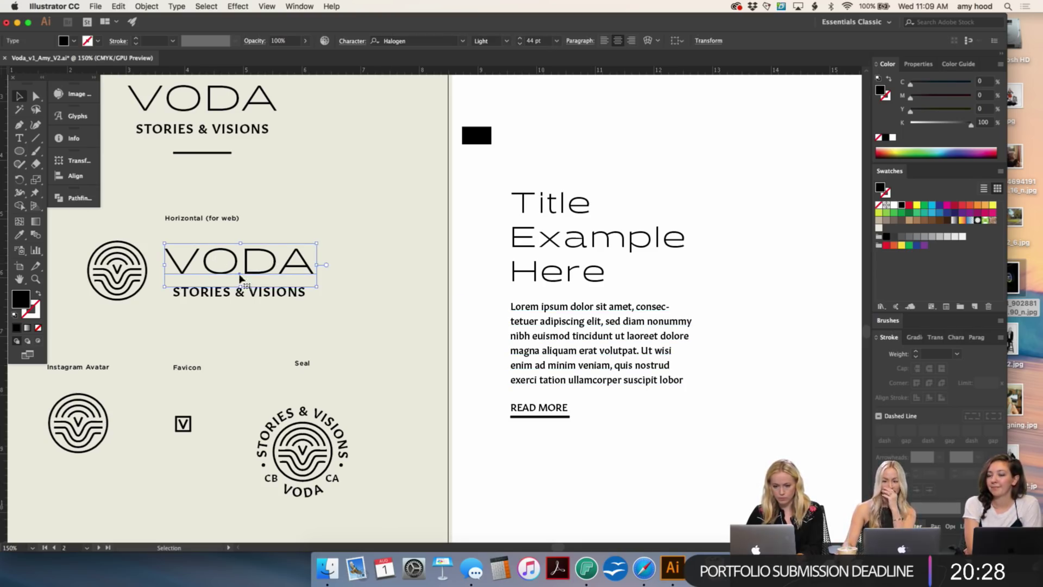
pyautogui.click(609, 246)
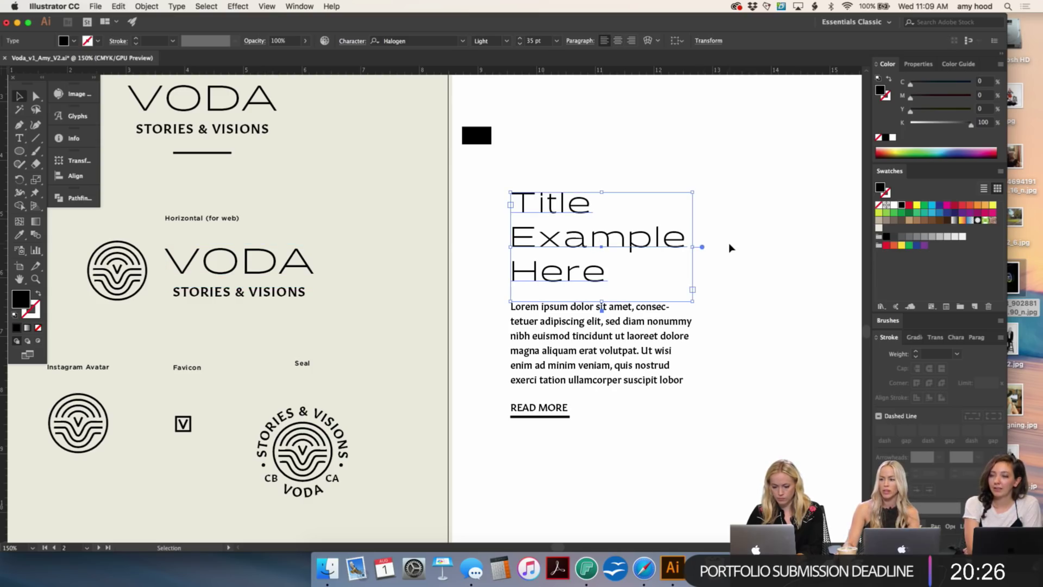
pyautogui.click(635, 336)
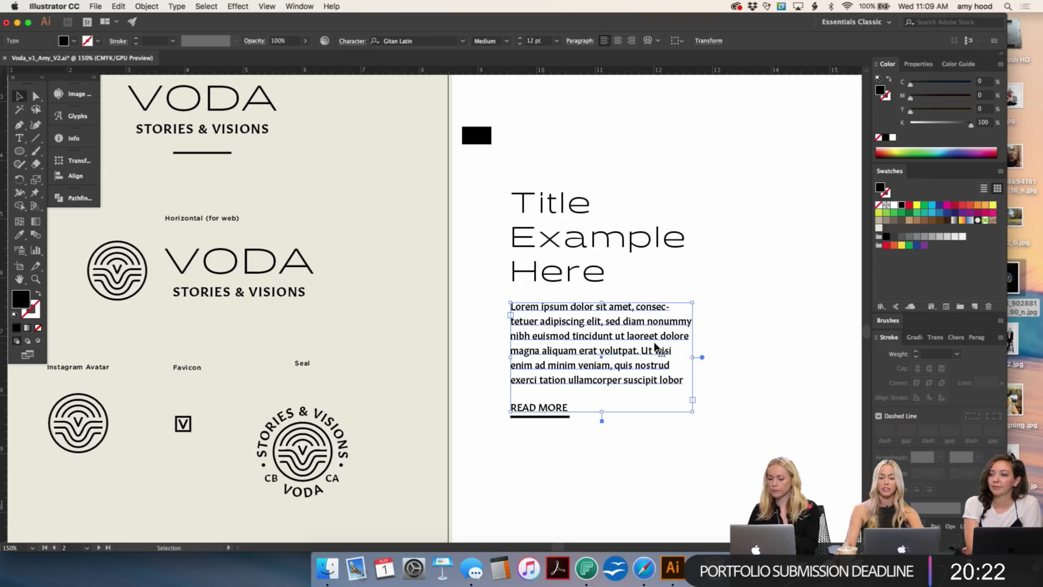
pyautogui.click(698, 325)
pyautogui.press('super+minus')
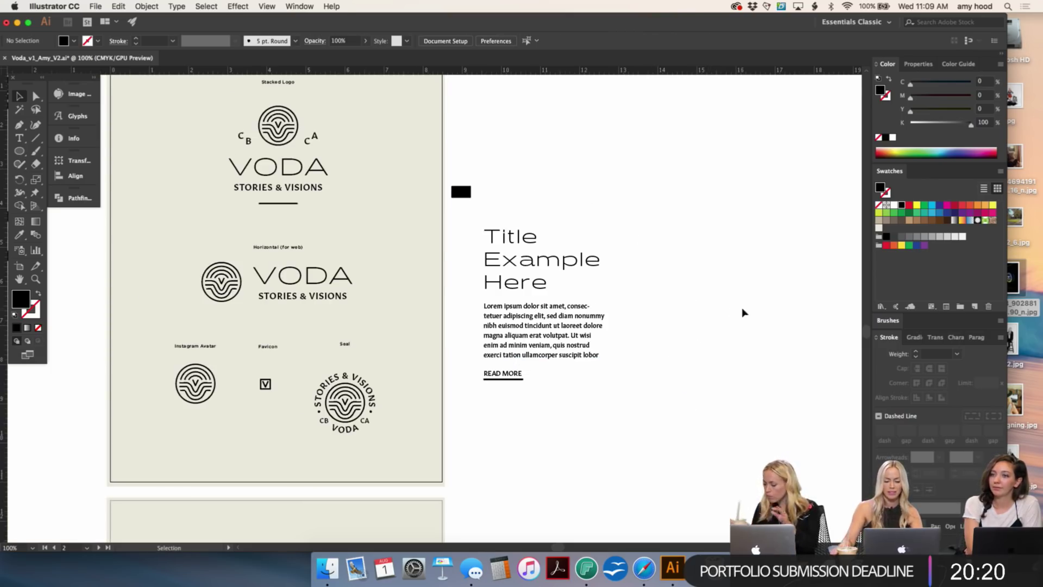
# Step: Move the sample title and body text block with its black bar well to the right of the artboards
pyautogui.click(495, 372)
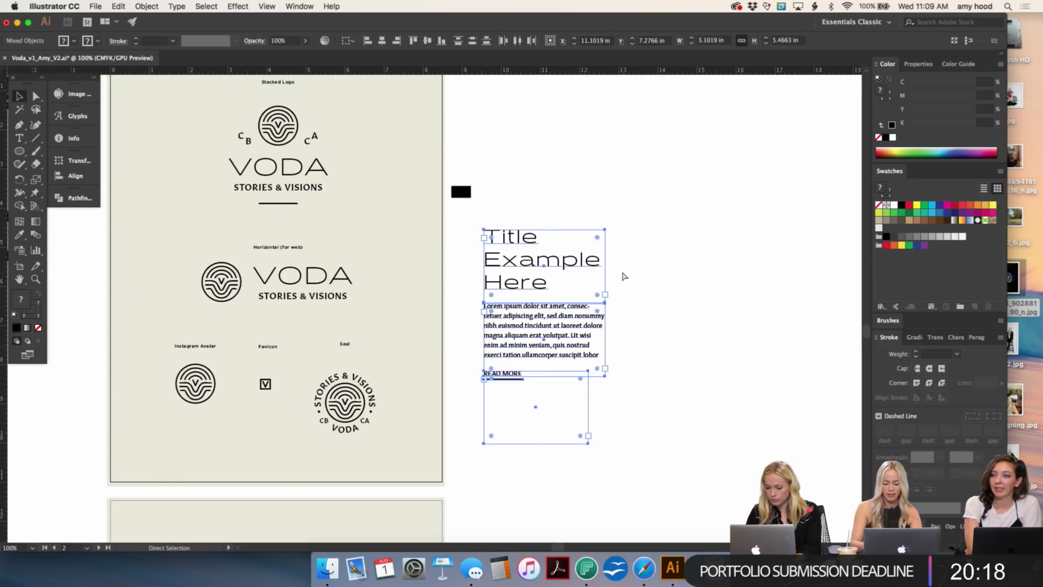
pyautogui.press('super+minus')
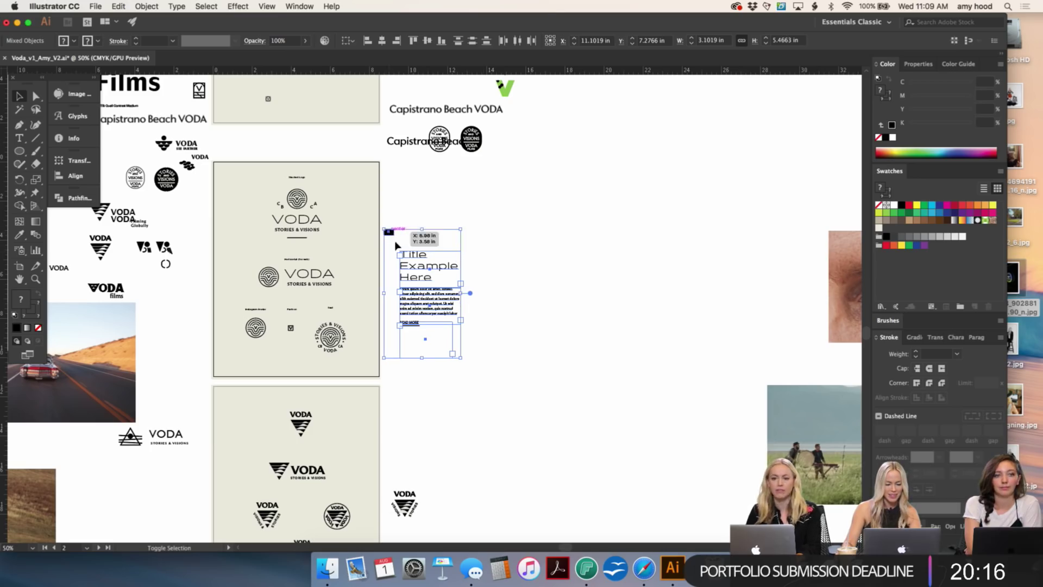
pyautogui.moveTo(395, 237); pyautogui.dragTo(713, 194)
pyautogui.click(483, 220)
# Step: Move the duplicated logo artboard with its artwork to the right of Artboard 1, at about X 23.97 in, Y 5.84 in
pyautogui.scroll(-10, 554, 165)
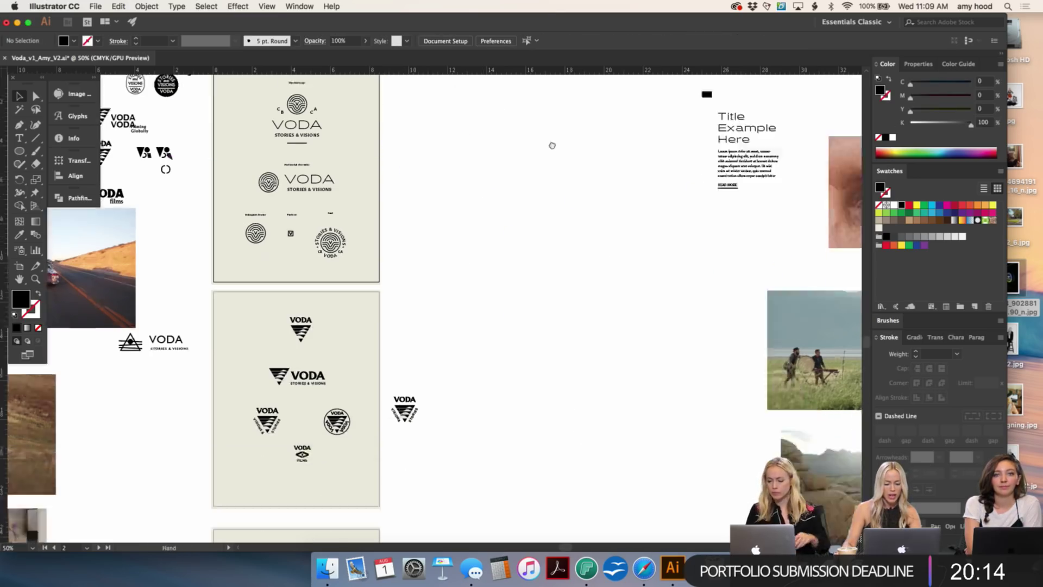
pyautogui.scroll(5, 567, 231)
pyautogui.scroll(-5, 561, 298)
pyautogui.click(21, 268)
pyautogui.moveTo(289, 498); pyautogui.dragTo(738, 174)
pyautogui.scroll(7, 613, 418)
pyautogui.moveTo(702, 233); pyautogui.dragTo(697, 284)
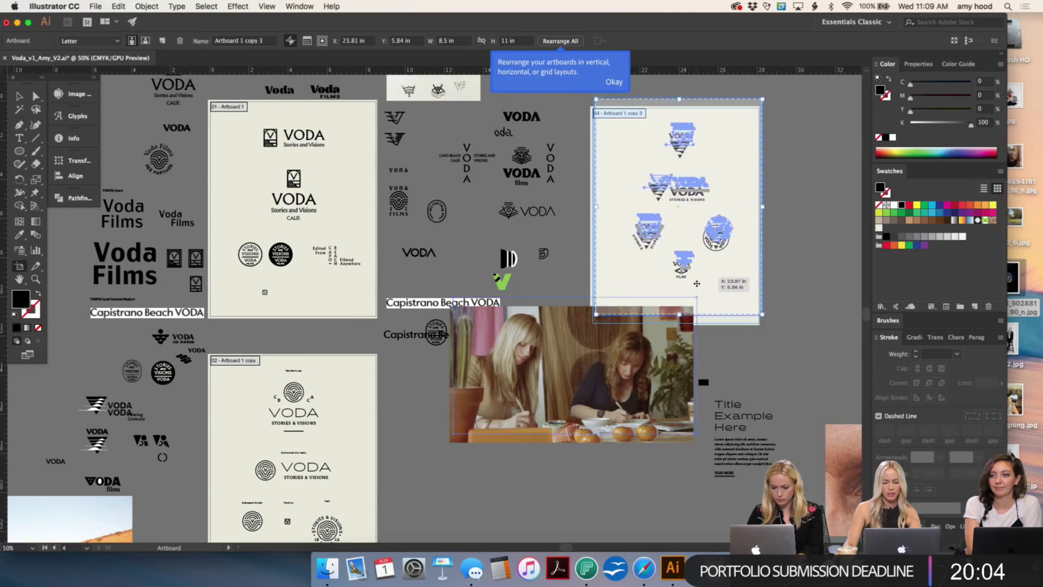
pyautogui.click(534, 569)
pyautogui.rightClick(534, 569)
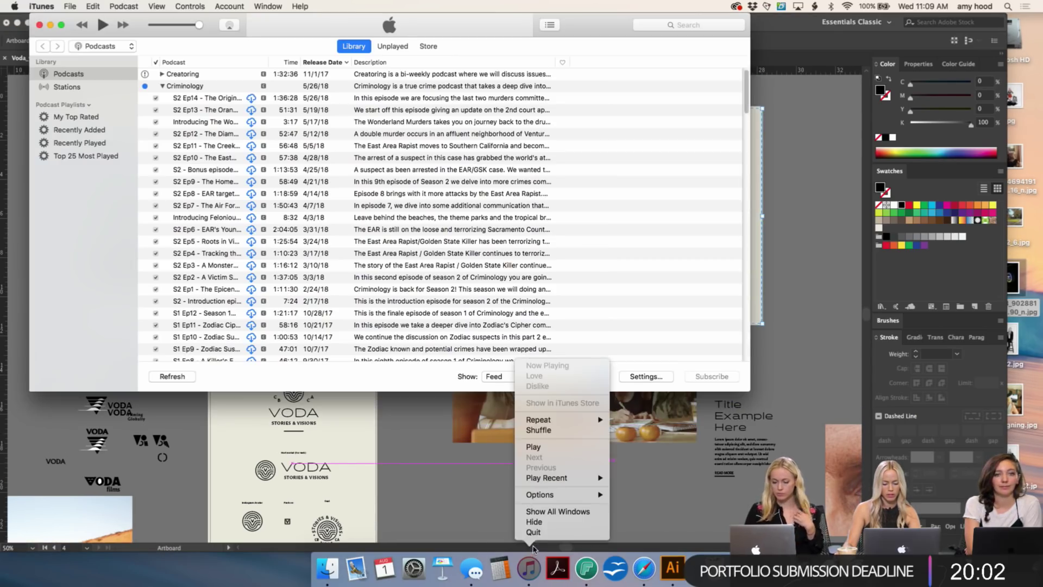
pyautogui.click(535, 534)
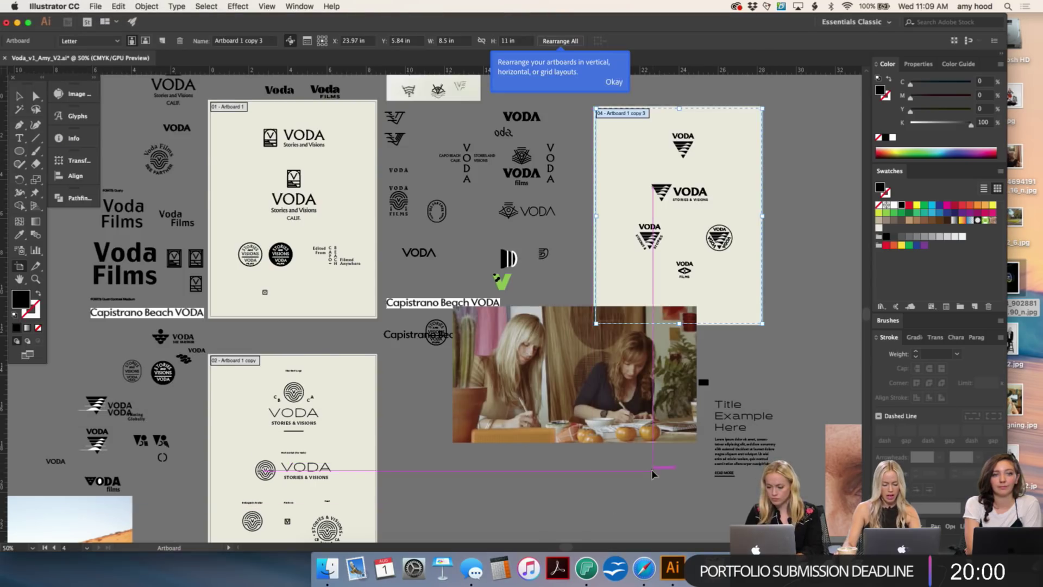
# Step: Leave artboard editing and delete all the VODA logos from the duplicated artboard
pyautogui.press('Escape')
pyautogui.click(669, 353)
pyautogui.press('Delete')
pyautogui.press('cmd+z')
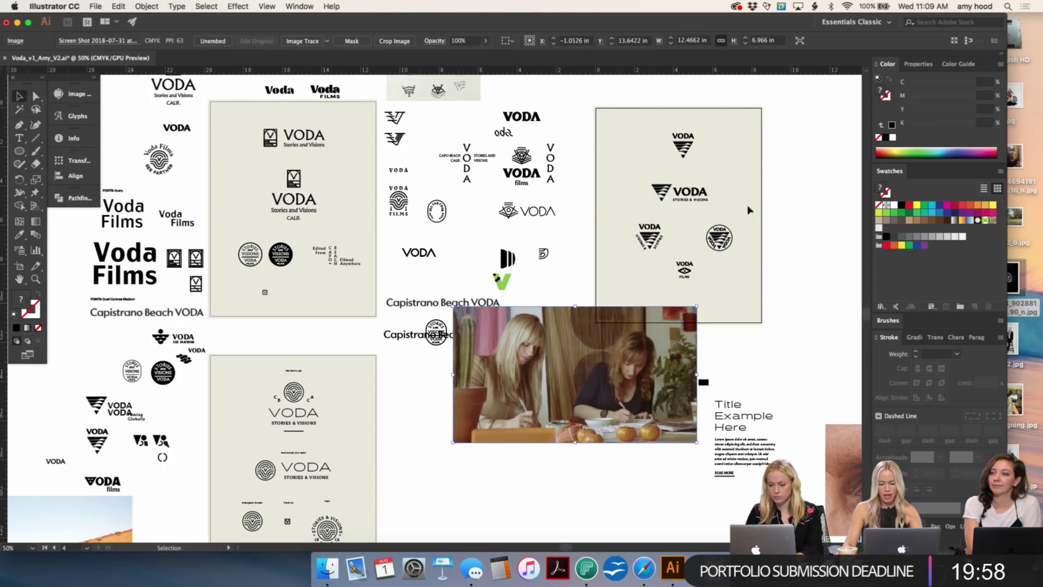
pyautogui.moveTo(782, 128); pyautogui.dragTo(632, 281)
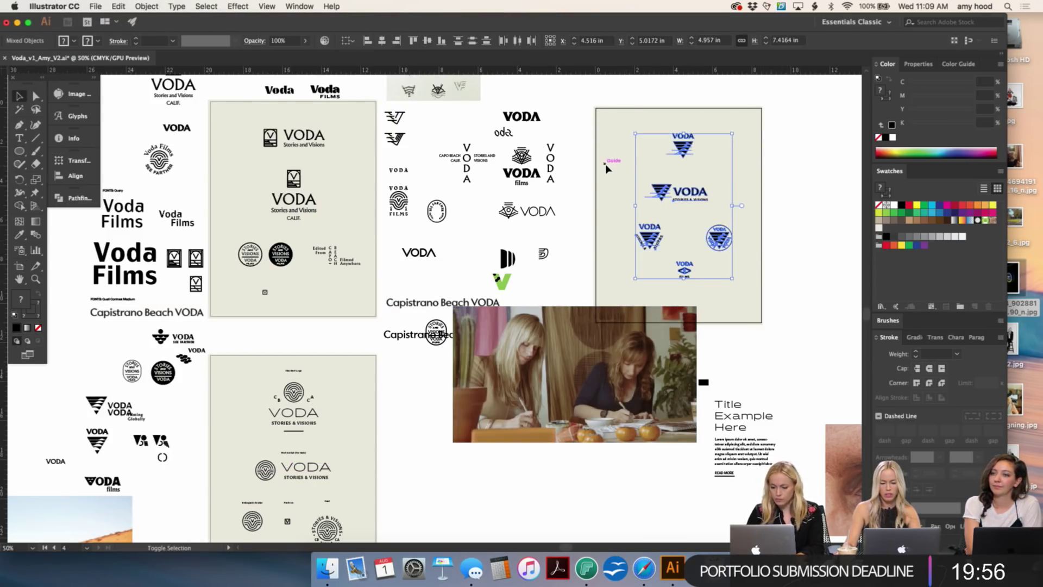
pyautogui.press('Delete')
# Step: Place the painters still on the blank artboard, scale it to about 7.66 in wide and position it near the top edge
pyautogui.moveTo(543, 347); pyautogui.dragTo(708, 159)
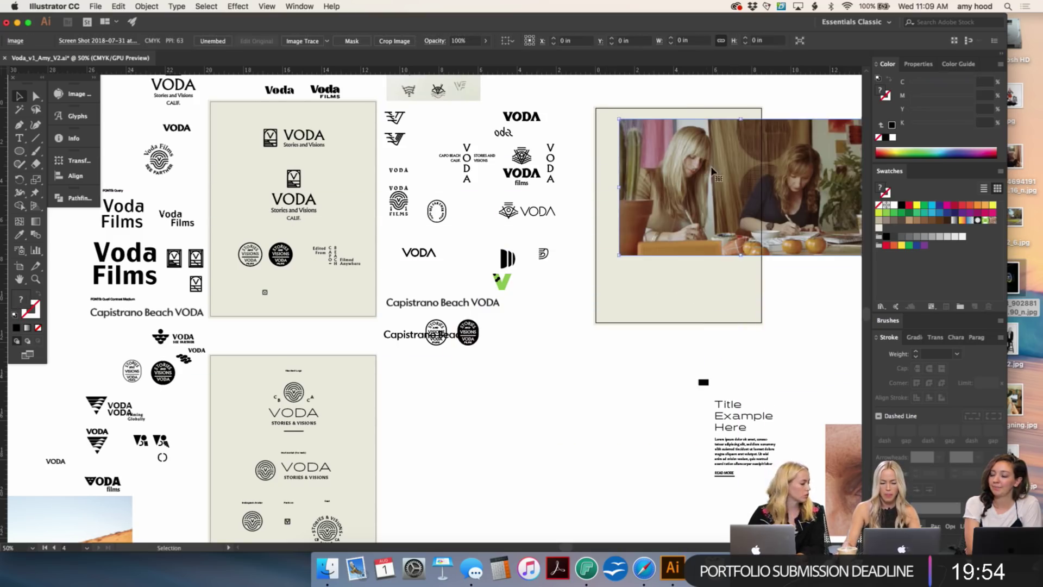
pyautogui.scroll(3, 709, 158)
pyautogui.hscroll(3, 708, 159)
pyautogui.moveTo(656, 232)
pyautogui.mouseDown()
pyautogui.moveTo(665, 235)
pyautogui.moveTo(641, 228)
pyautogui.mouseUp()
pyautogui.moveTo(788, 245); pyautogui.dragTo(695, 242)
pyautogui.hotkey('shift', 'Up')
pyautogui.hotkey('shift', 'Up')
pyautogui.hotkey('shift', 'Up')
pyautogui.hotkey('shift', 'Up')
pyautogui.hotkey('shift', 'Up')
pyautogui.hotkey('shift', 'Up')
pyautogui.hotkey('shift', 'Up')
pyautogui.hotkey('shift', 'Up')
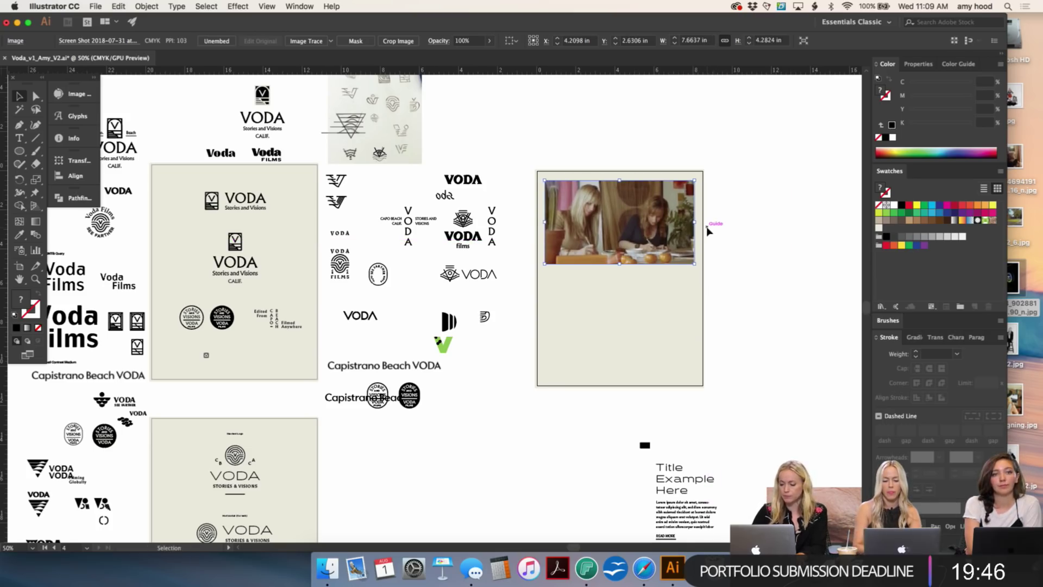
# Step: Place the band-in-a-field still on the new artboard beneath the painters still, scaled to about 7.66 in wide
pyautogui.click(808, 354)
pyautogui.scroll(-6, 815, 351)
pyautogui.hscroll(3, 815, 352)
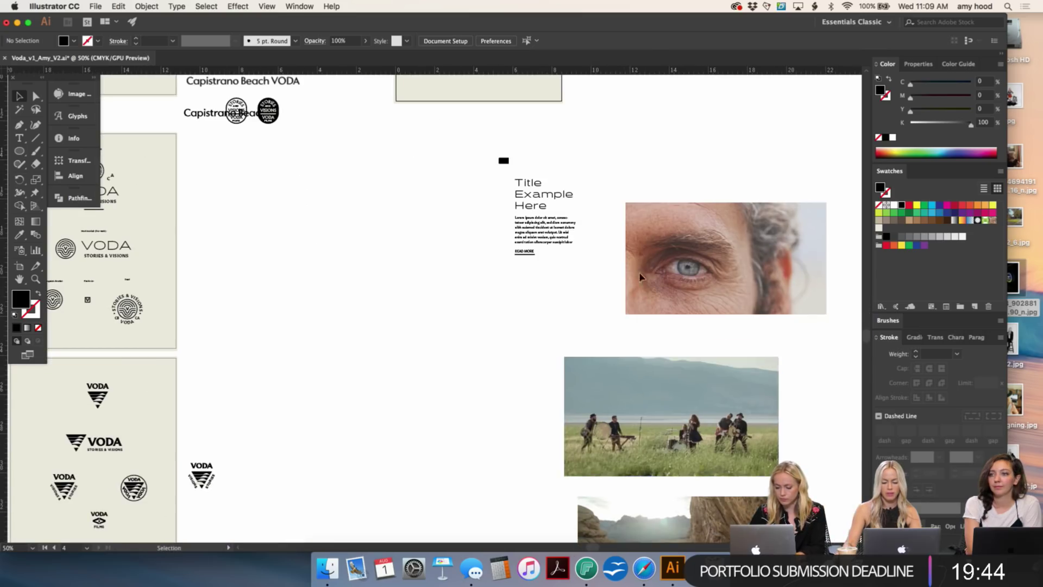
pyautogui.click(647, 475)
pyautogui.moveTo(674, 392); pyautogui.dragTo(562, 426)
pyautogui.scroll(10, 530, 169)
pyautogui.moveTo(644, 456); pyautogui.dragTo(582, 360)
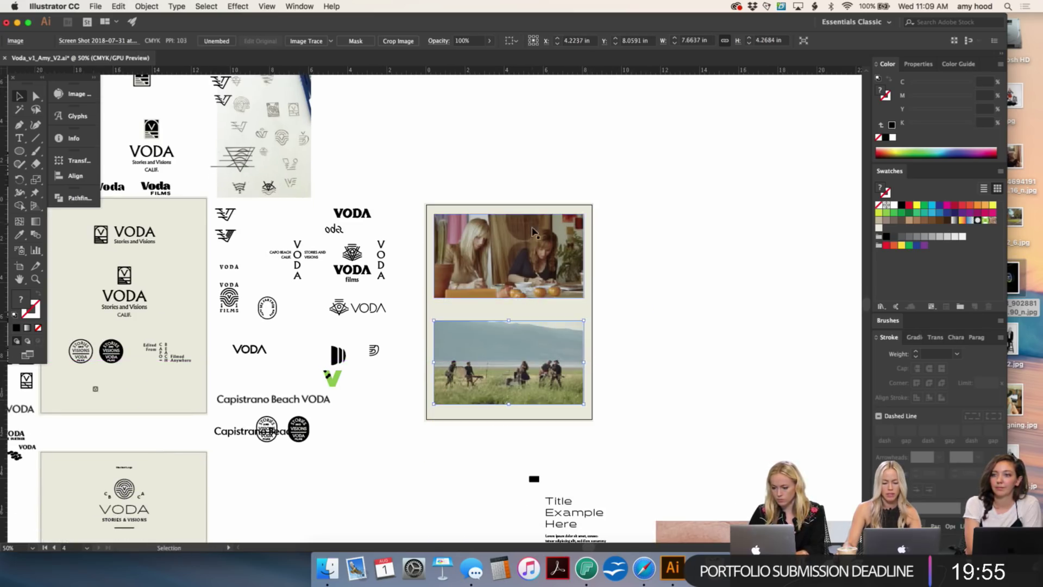
# Step: Replace the painters still with the eye close-up at about 7.66 in wide and move the band still up closer beneath it
pyautogui.click(597, 294)
pyautogui.scroll(-5, 652, 308)
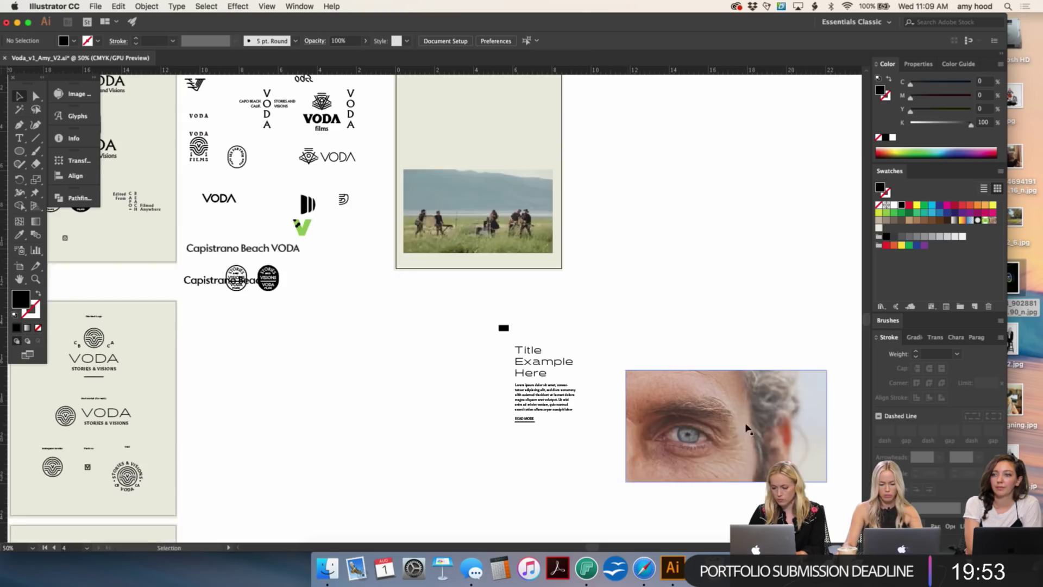
pyautogui.moveTo(750, 433); pyautogui.dragTo(675, 221)
pyautogui.scroll(5, 675, 221)
pyautogui.moveTo(729, 384); pyautogui.dragTo(578, 295)
pyautogui.moveTo(658, 275); pyautogui.dragTo(607, 274)
pyautogui.moveTo(591, 346); pyautogui.dragTo(589, 334)
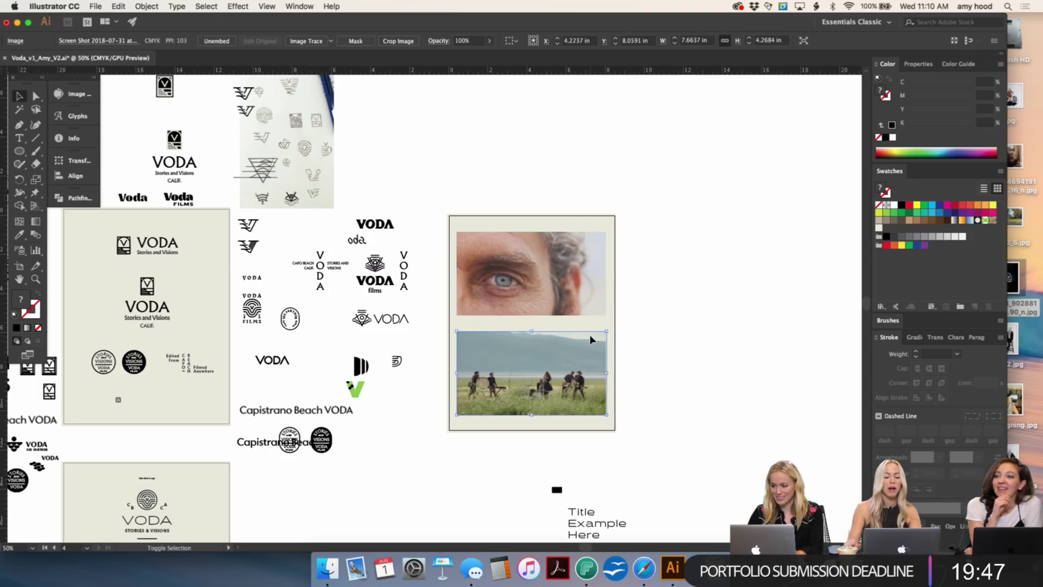
pyautogui.click(640, 330)
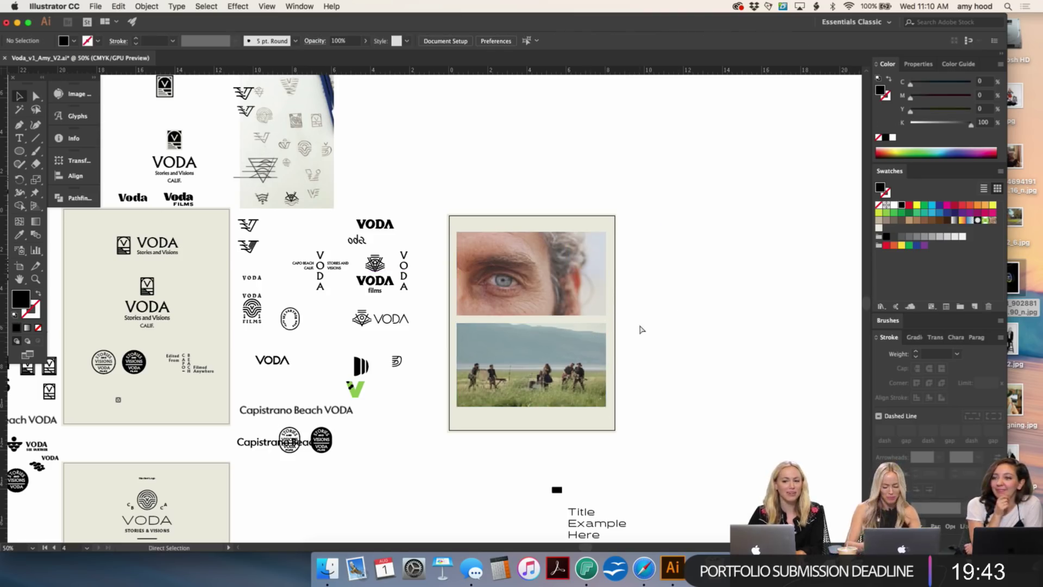
# Step: Copy the stacked badge and VODA wordmark onto the middle of the eye still and scale them to about 1.81 in wide
pyautogui.press('super+1')
pyautogui.moveTo(170, 116); pyautogui.dragTo(465, 158)
pyautogui.moveTo(221, 197); pyautogui.dragTo(282, 197)
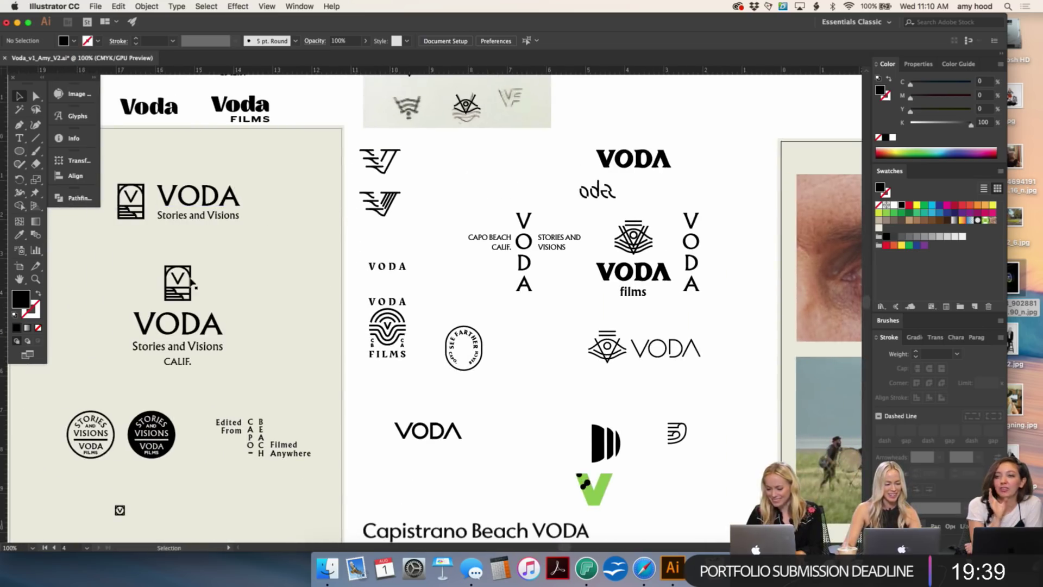
pyautogui.click(184, 281)
pyautogui.keyDown('shift'); pyautogui.click(217, 325); pyautogui.keyUp('shift')
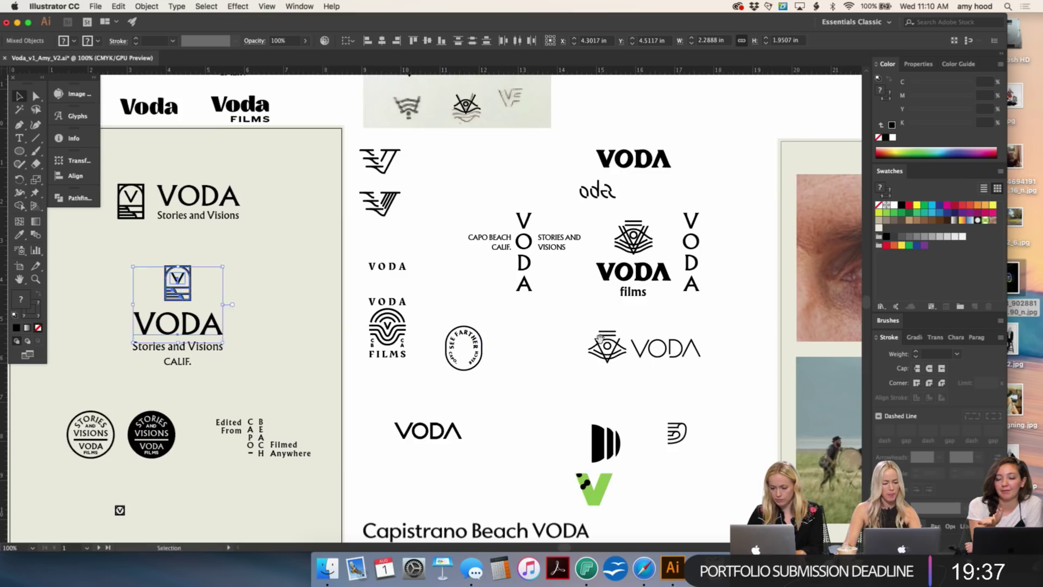
pyautogui.moveTo(679, 337); pyautogui.dragTo(313, 305)
pyautogui.moveTo(428, 292); pyautogui.dragTo(581, 211)
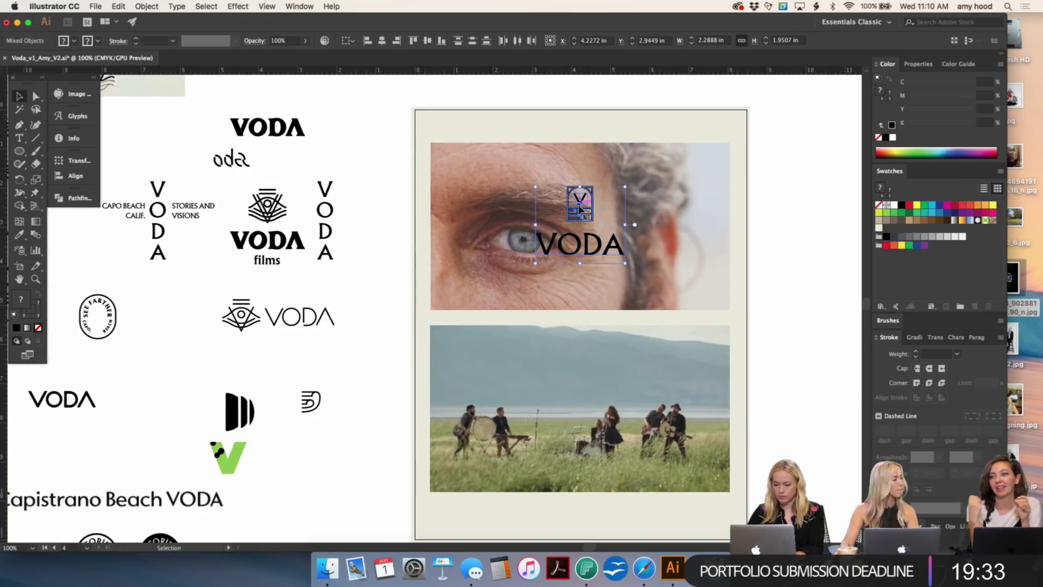
pyautogui.moveTo(580, 263); pyautogui.dragTo(580, 254)
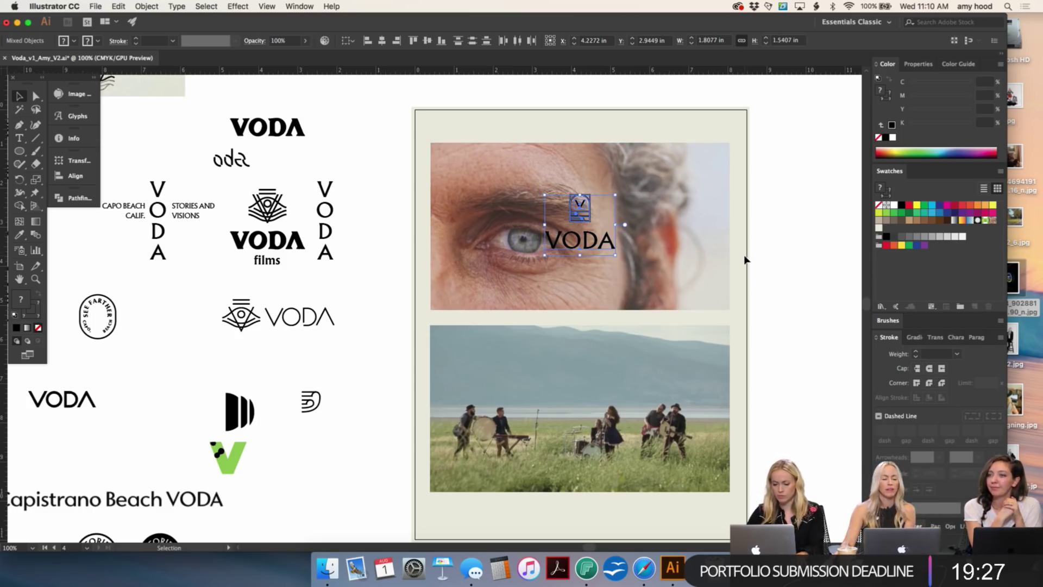
pyautogui.click(761, 265)
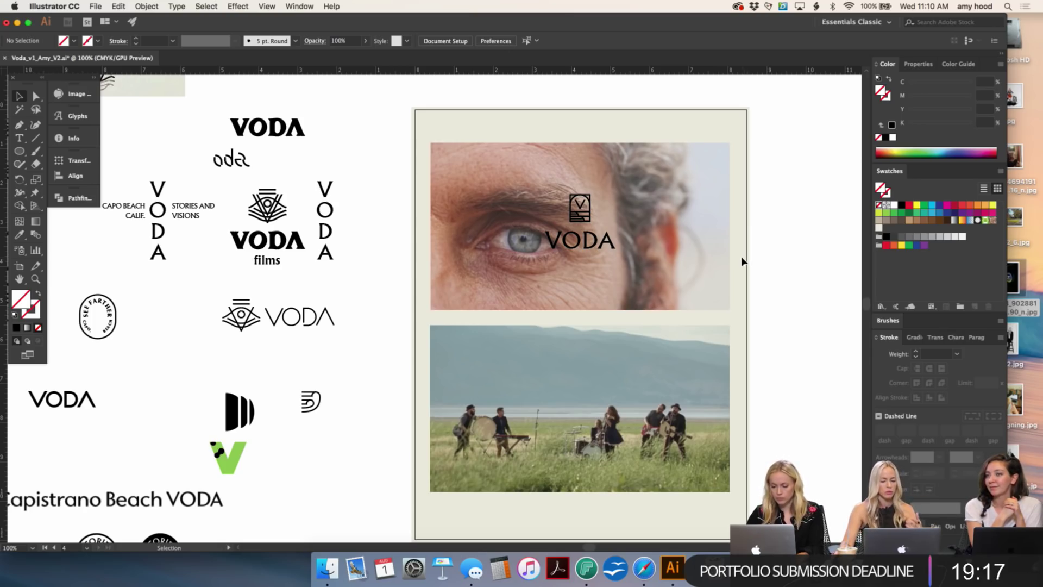
# Step: Duplicate the black badge and VODA wordmark from the eye still onto the empty canvas right of the artboard, at about X 10.05 in
pyautogui.click(680, 227)
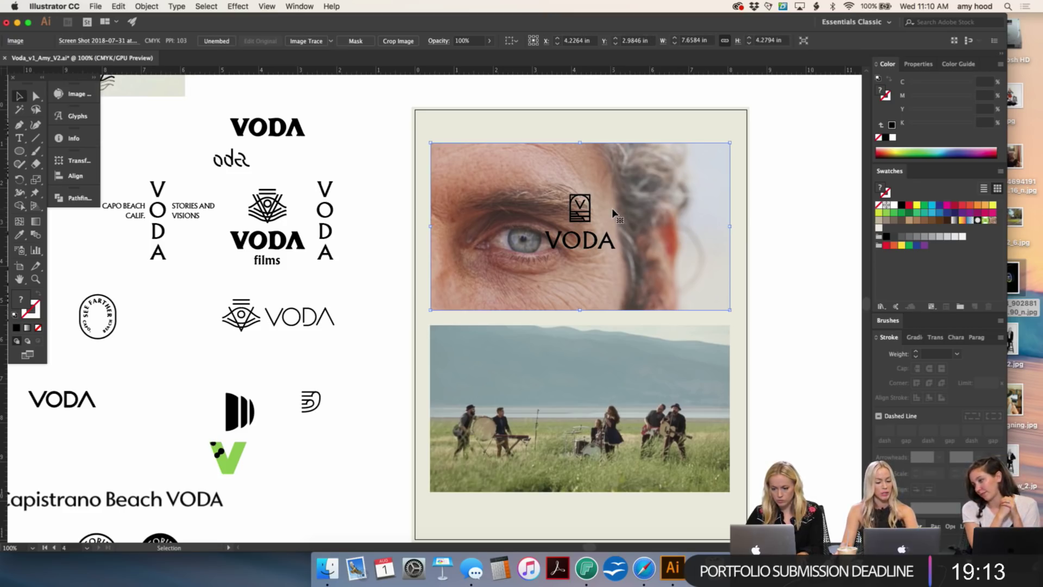
pyautogui.click(756, 211)
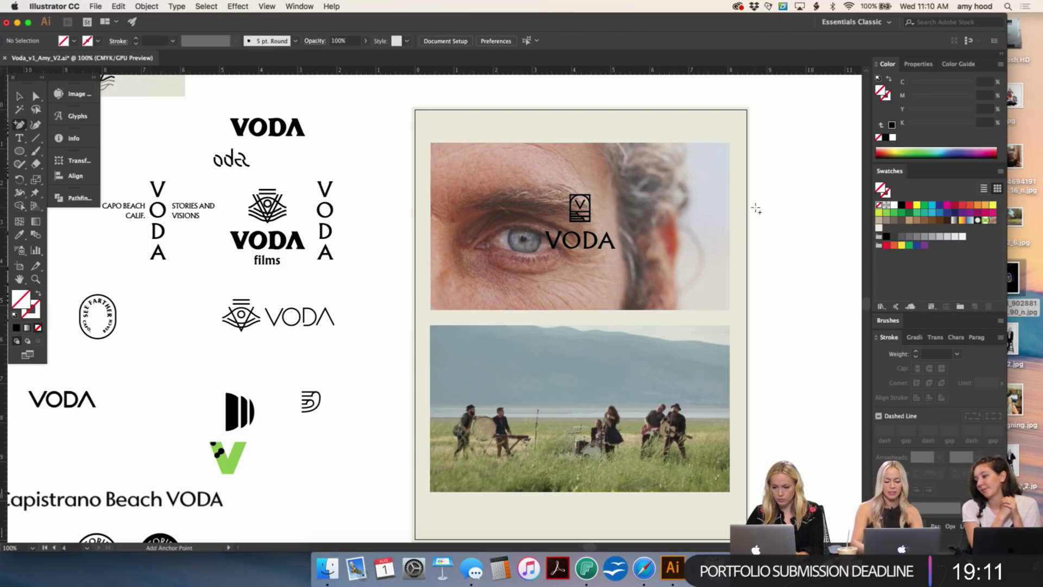
pyautogui.press('super+equal')
pyautogui.moveTo(740, 218); pyautogui.dragTo(445, 275)
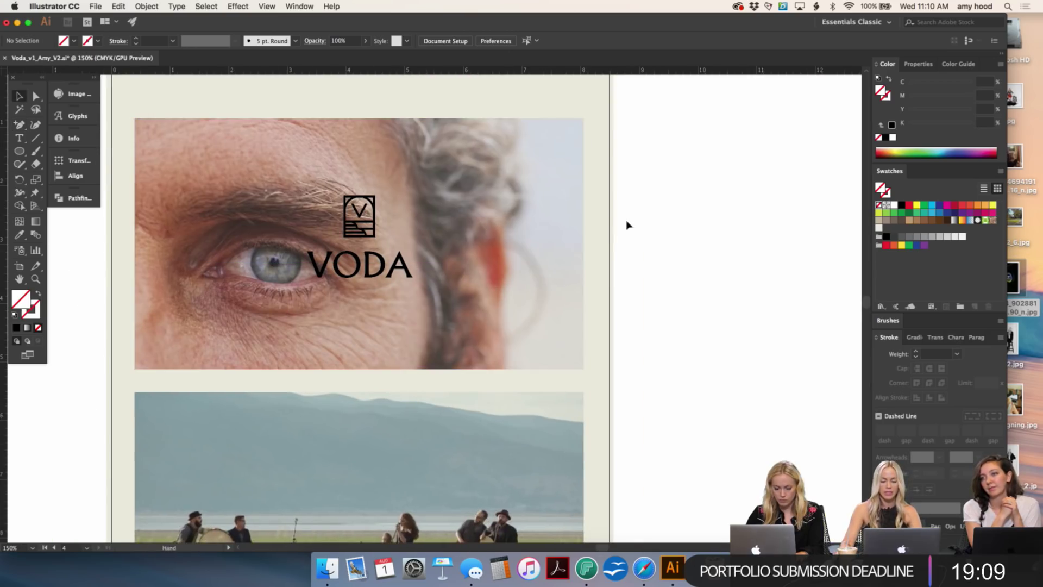
pyautogui.press('super+a')
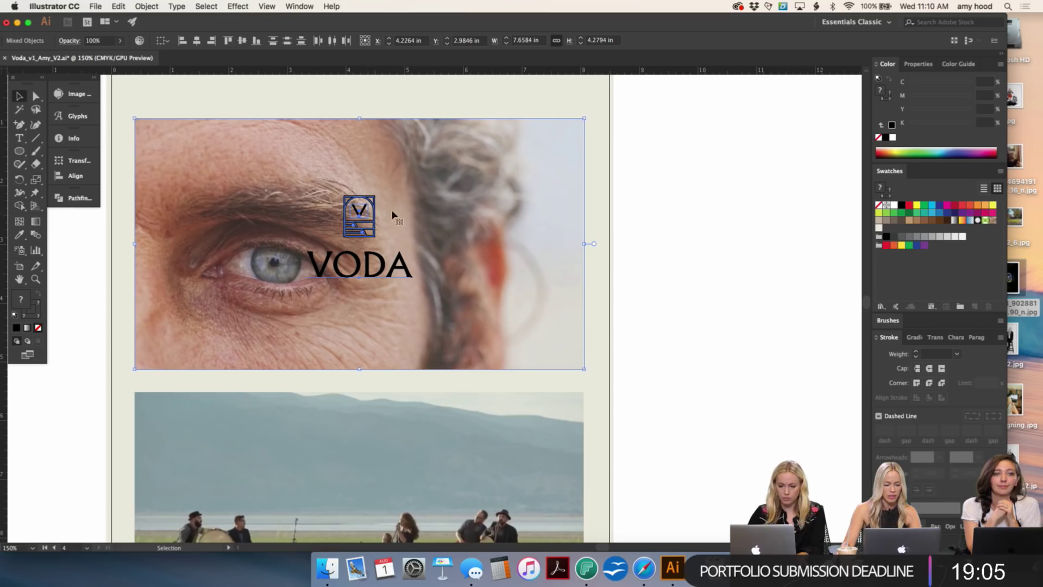
pyautogui.keyDown('shift'); pyautogui.click(582, 301); pyautogui.keyUp('shift')
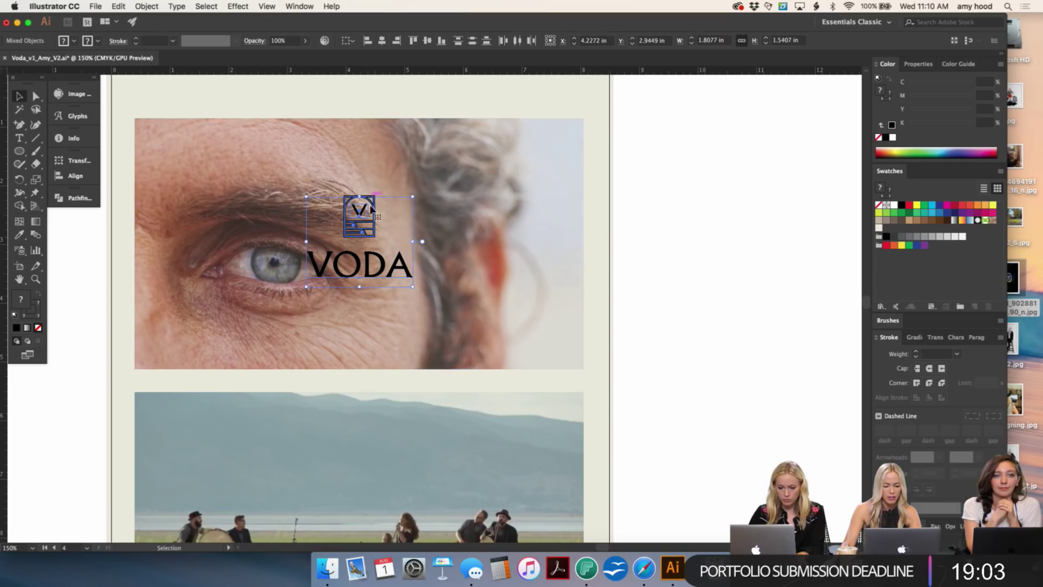
pyautogui.moveTo(367, 208); pyautogui.dragTo(708, 208)
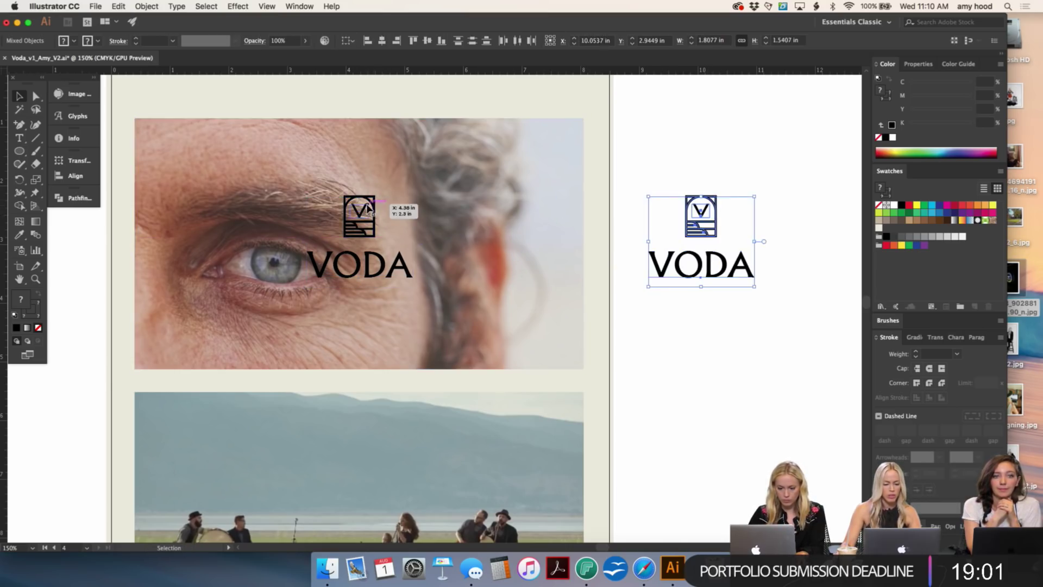
# Step: Isolate the badge group above the VODA wordmark on the eye still for editing
pyautogui.press('super+=')
pyautogui.press('super+=')
pyautogui.press('super+=')
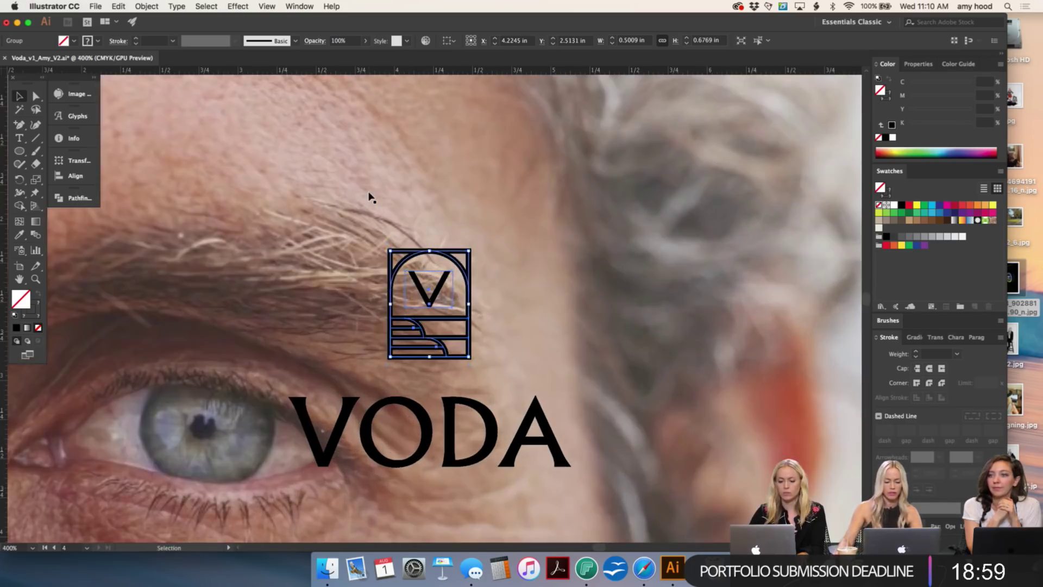
pyautogui.press('a')
pyautogui.press('super+shift+a')
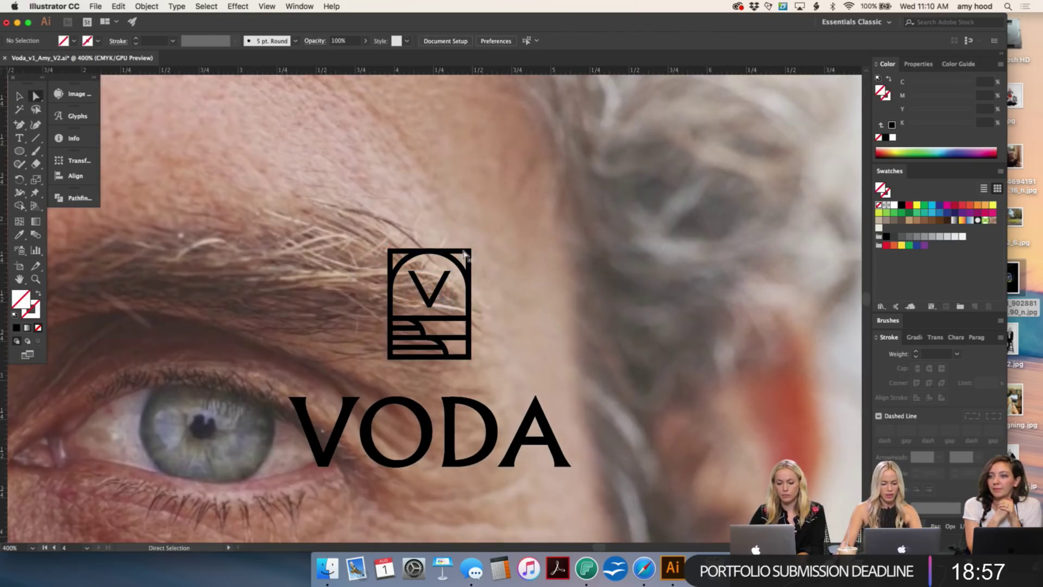
pyautogui.click(469, 255)
pyautogui.press('v')
pyautogui.click(496, 239)
pyautogui.doubleClick(456, 266)
pyautogui.press('a')
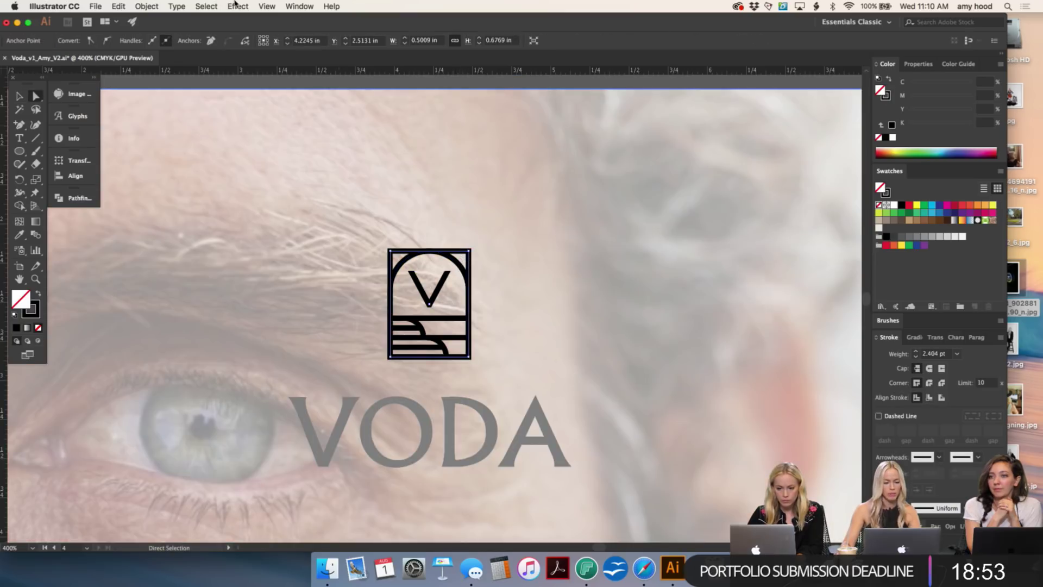
pyautogui.click(218, 5)
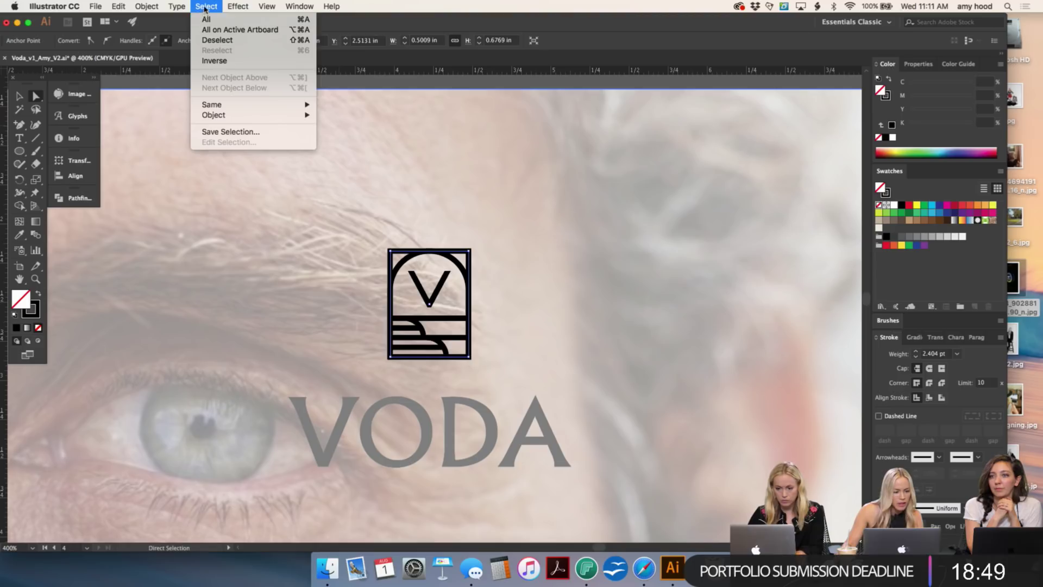
pyautogui.click(644, 288)
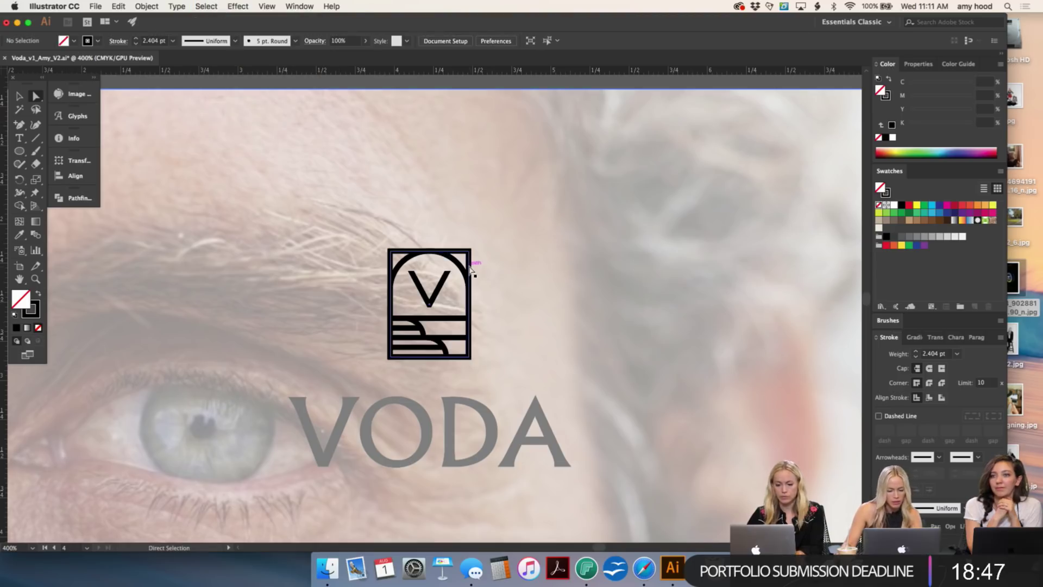
# Step: Select the badge paths that share the outer frame's stroke color and recolor their strokes with the pale cream swatch
pyautogui.press('v')
pyautogui.click(471, 269)
pyautogui.doubleClick(470, 269)
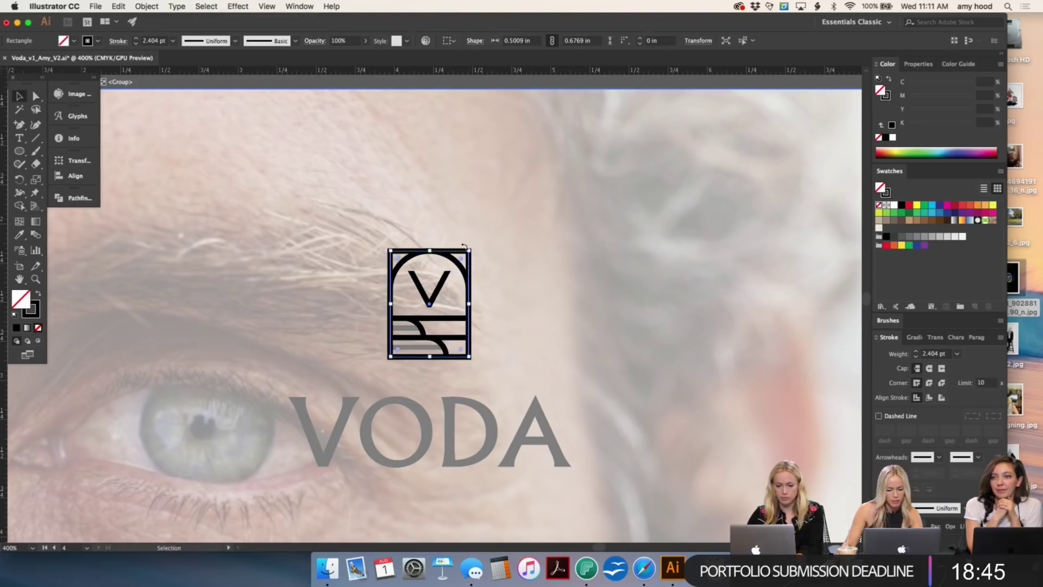
pyautogui.click(197, 5)
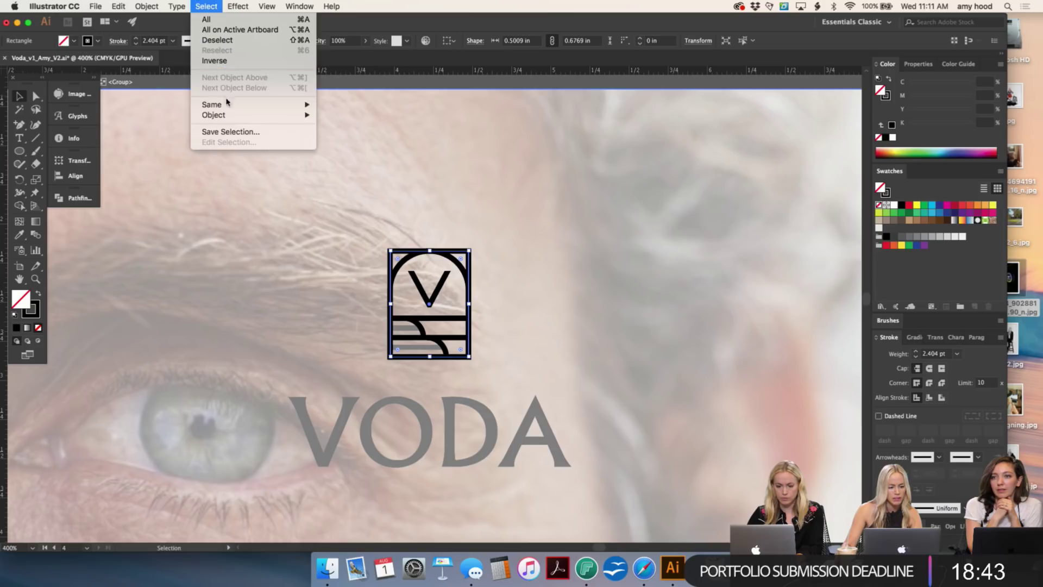
pyautogui.moveTo(266, 106)
pyautogui.click(363, 166)
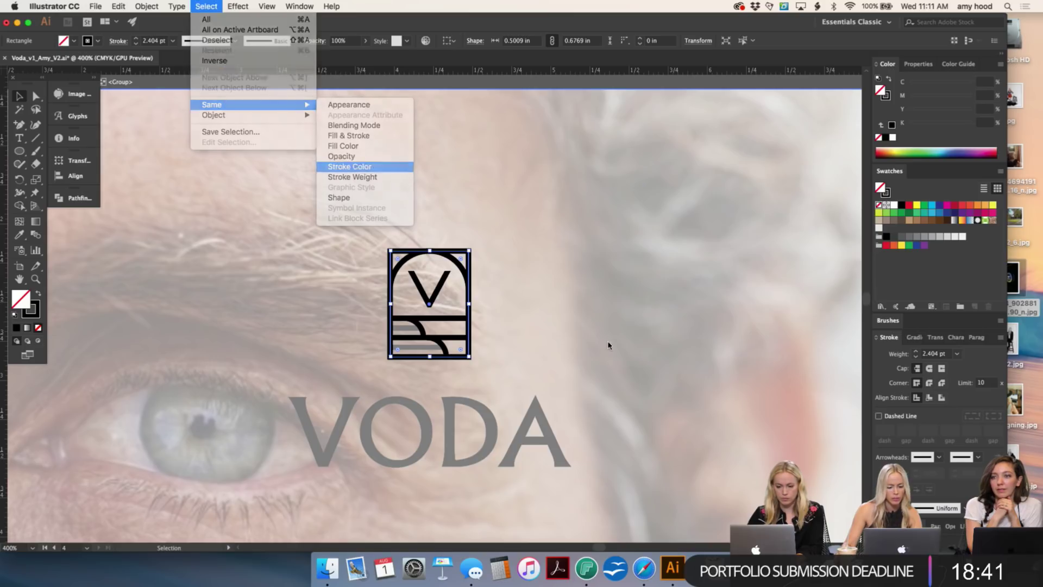
pyautogui.click(886, 192)
pyautogui.click(879, 227)
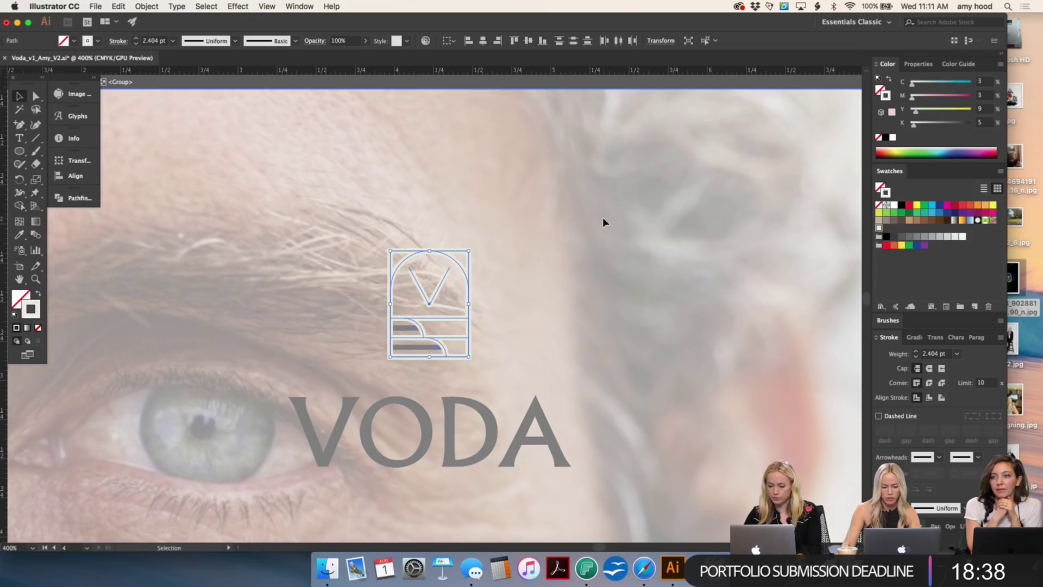
# Step: Leave isolation and recolor the badge's two remaining black lines and the VODA wordmark in the same pale cream
pyautogui.doubleClick(553, 244)
pyautogui.press('a')
pyautogui.click(418, 349)
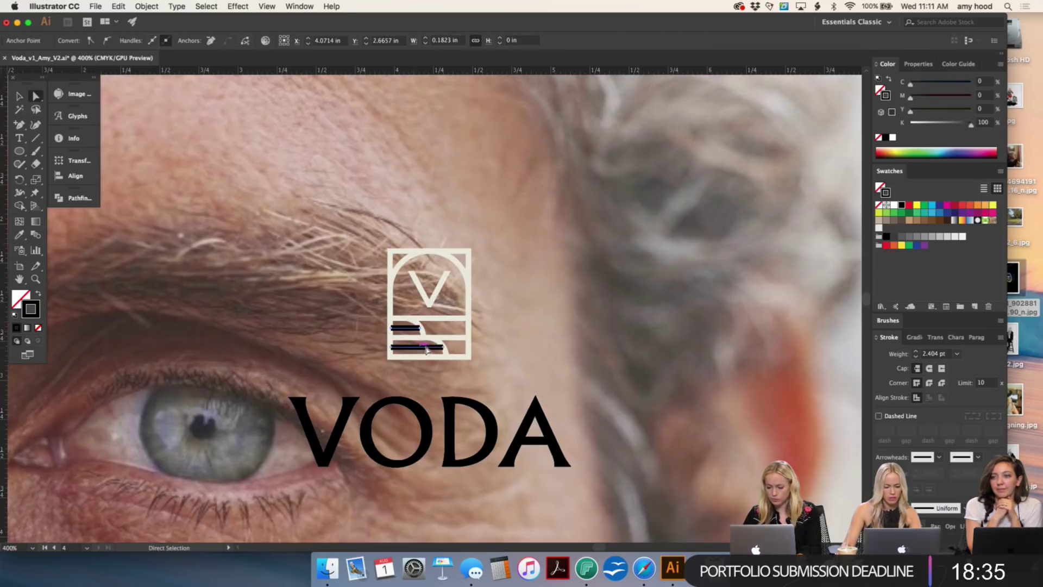
pyautogui.press('v')
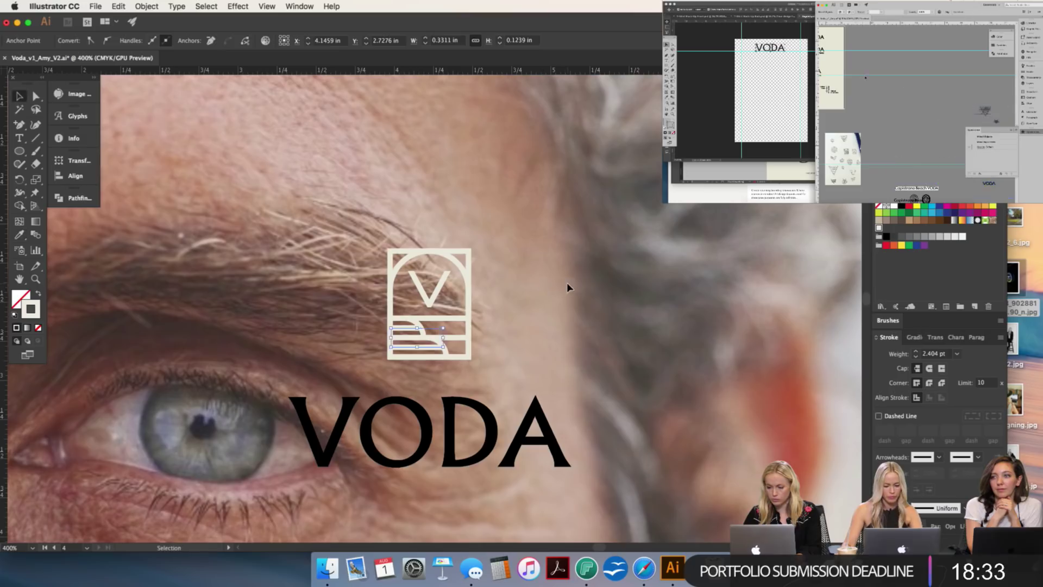
pyautogui.click(543, 435)
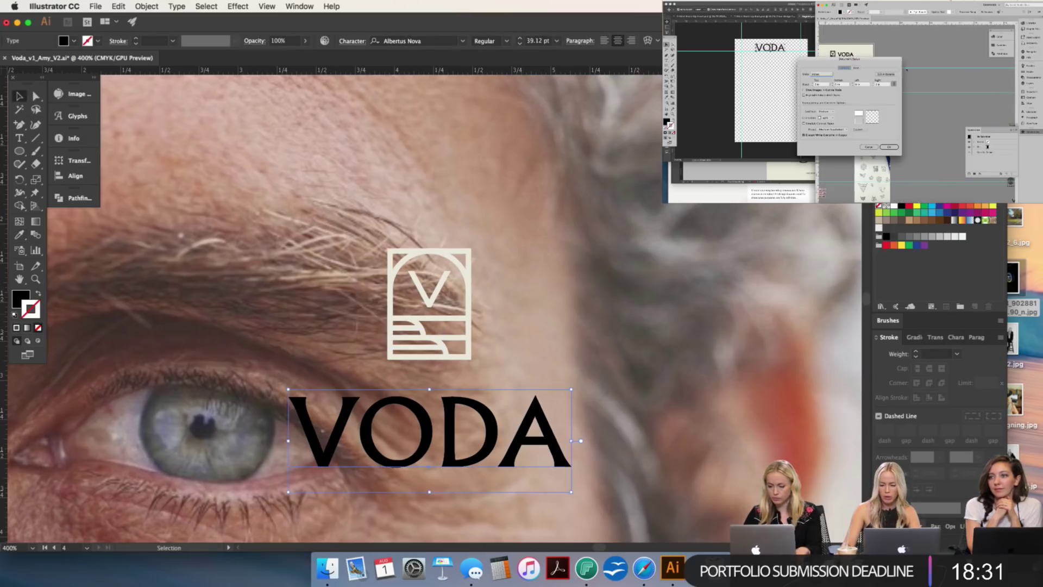
pyautogui.click(880, 228)
pyautogui.click(448, 278)
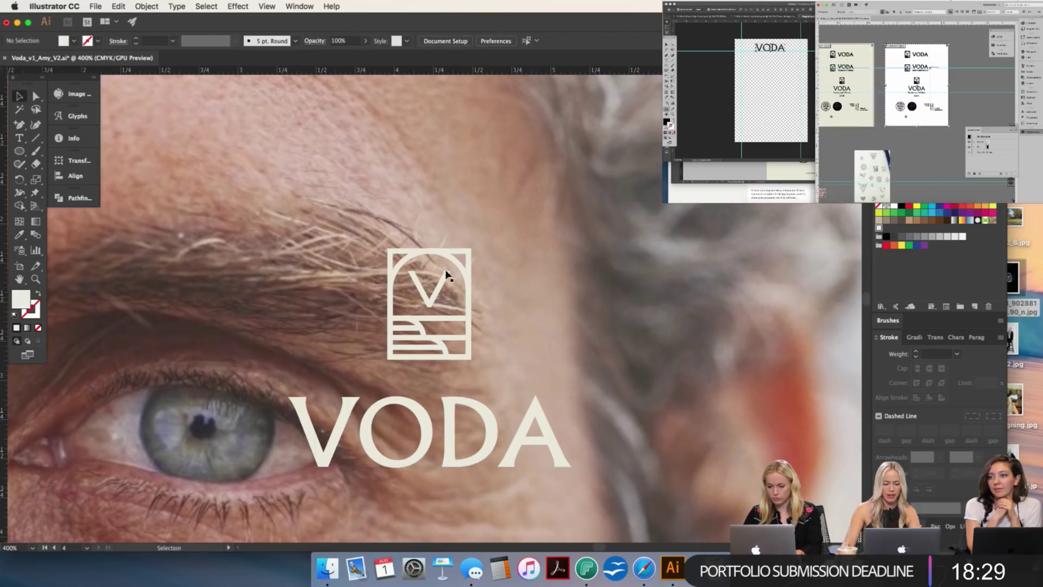
# Step: Isolate the cream badge, select all paths with the frame's stroke weight and set their stroke to 2 pt
pyautogui.click(449, 278)
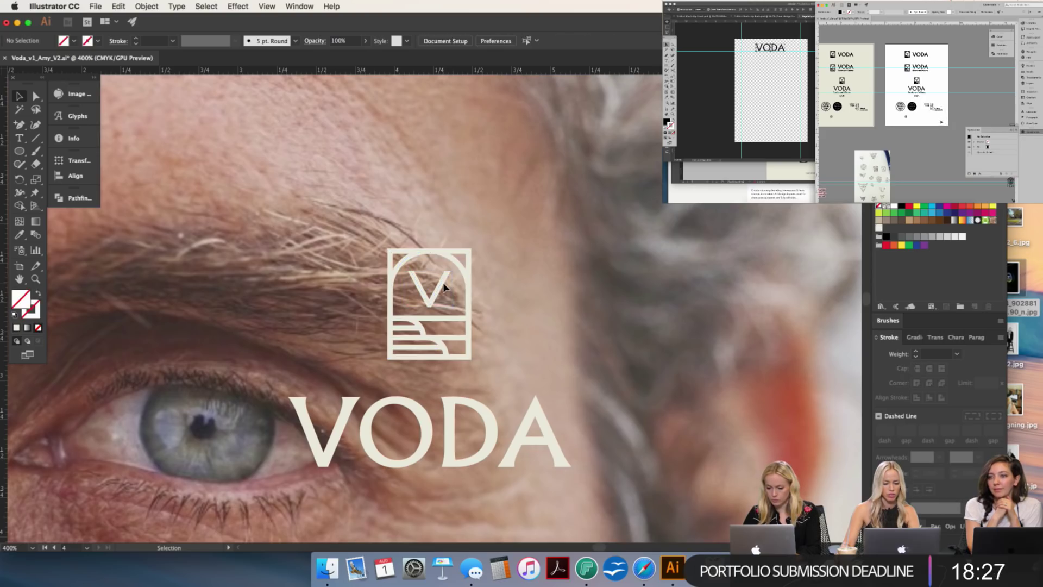
pyautogui.doubleClick(442, 282)
pyautogui.press('a')
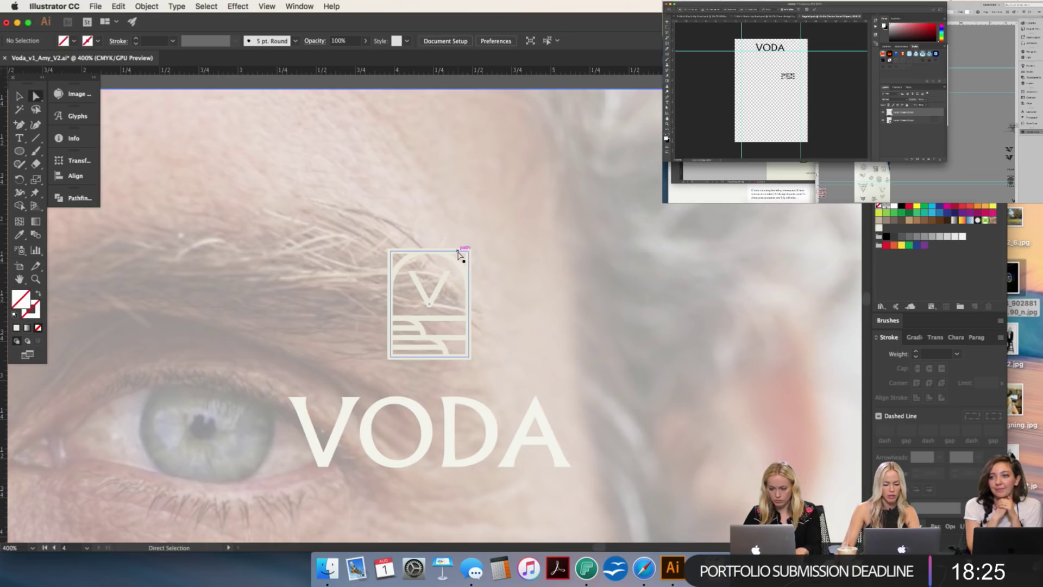
pyautogui.click(461, 252)
pyautogui.click(206, 6)
pyautogui.moveTo(228, 105)
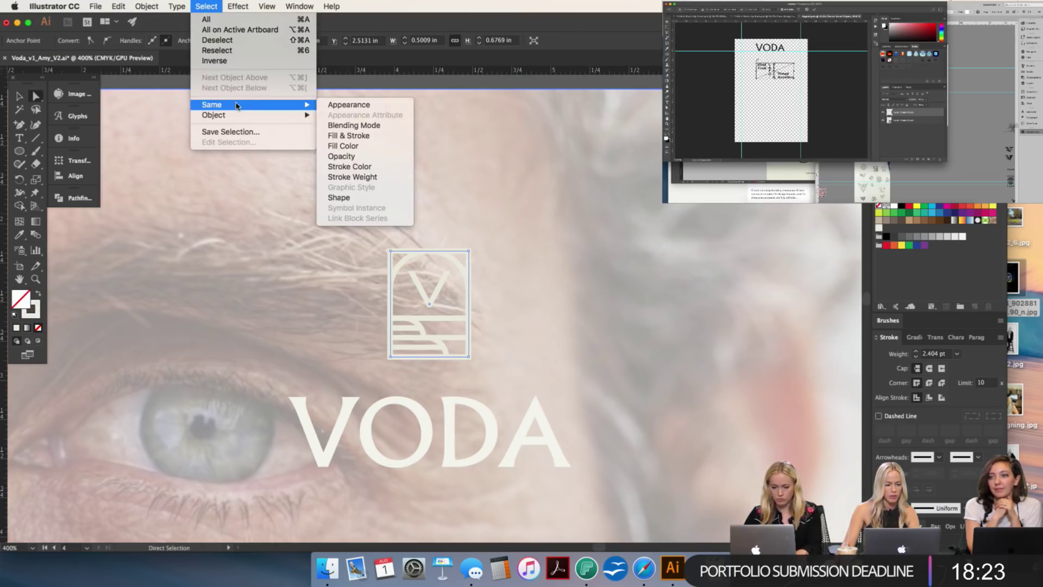
pyautogui.click(346, 177)
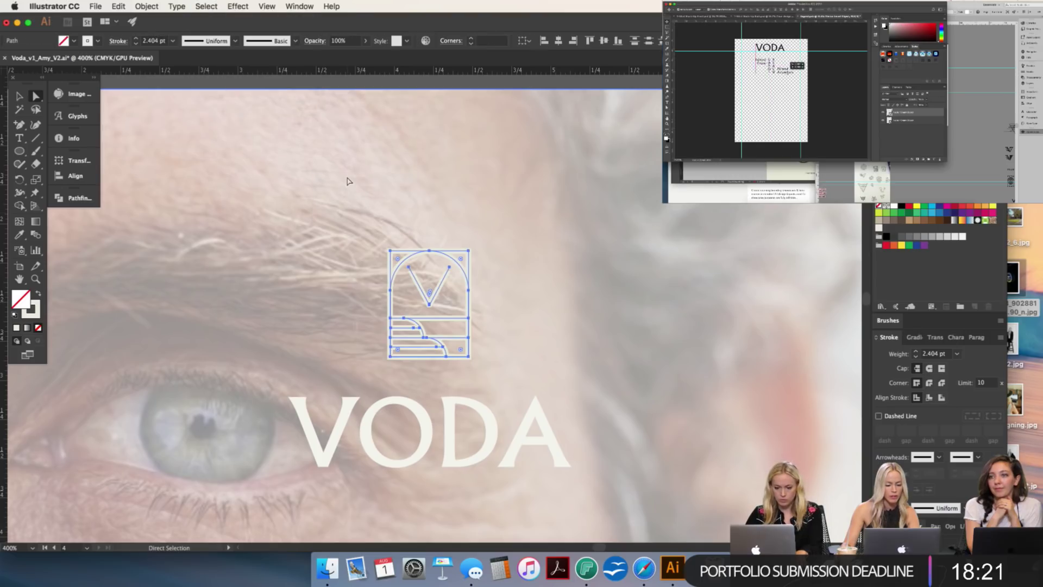
pyautogui.click(163, 41)
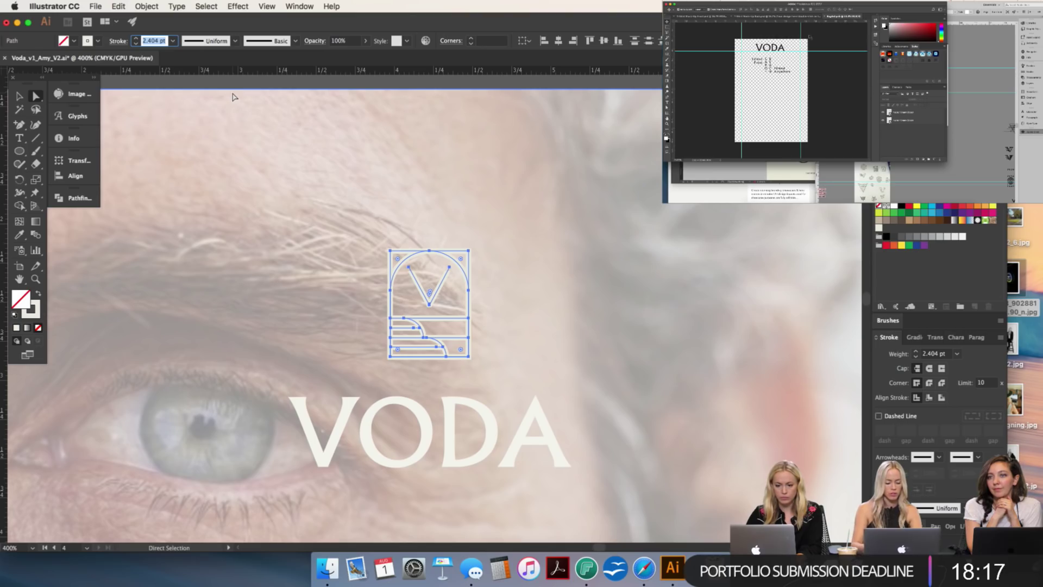
pyautogui.press('Return')
pyautogui.press('super+shift+a')
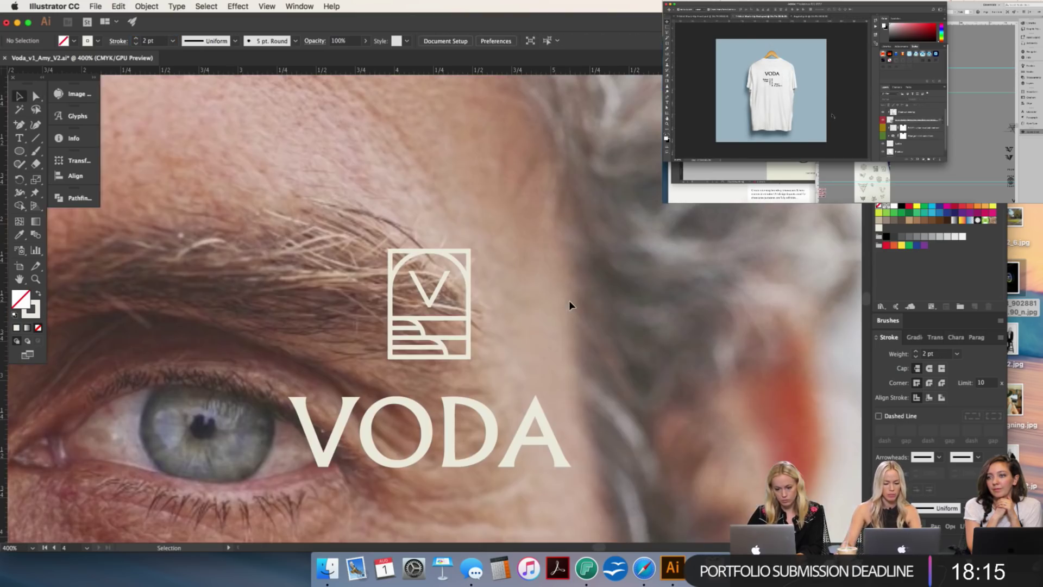
# Step: Examine the cream VODA logo on the eye still both close up and against the whole artboard layout
pyautogui.press('super+equal')
pyautogui.press('super+minus')
pyautogui.press('super+minus')
pyautogui.press('super+minus')
pyautogui.press('super+minus')
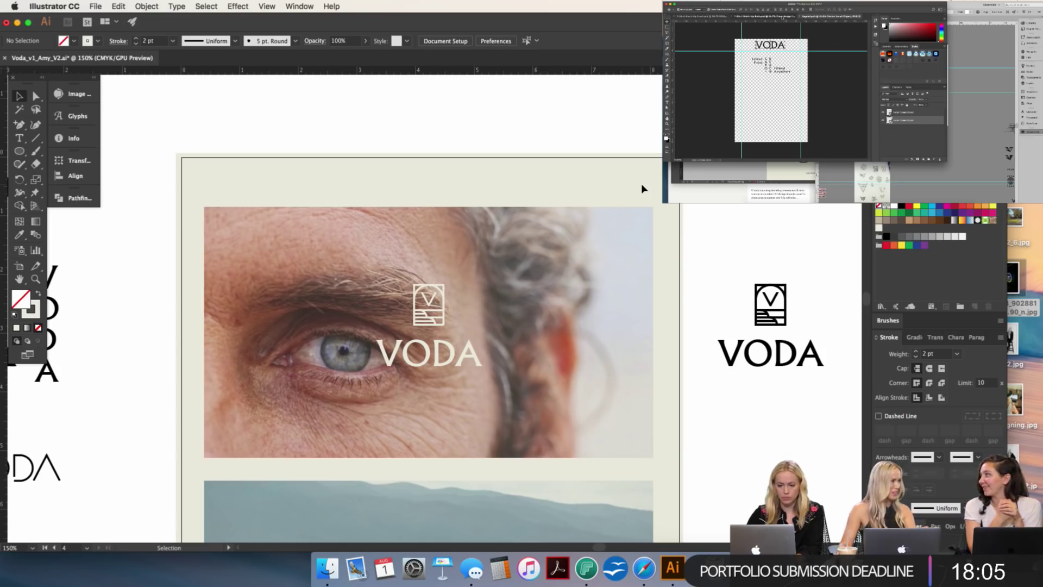
pyautogui.press('super+minus')
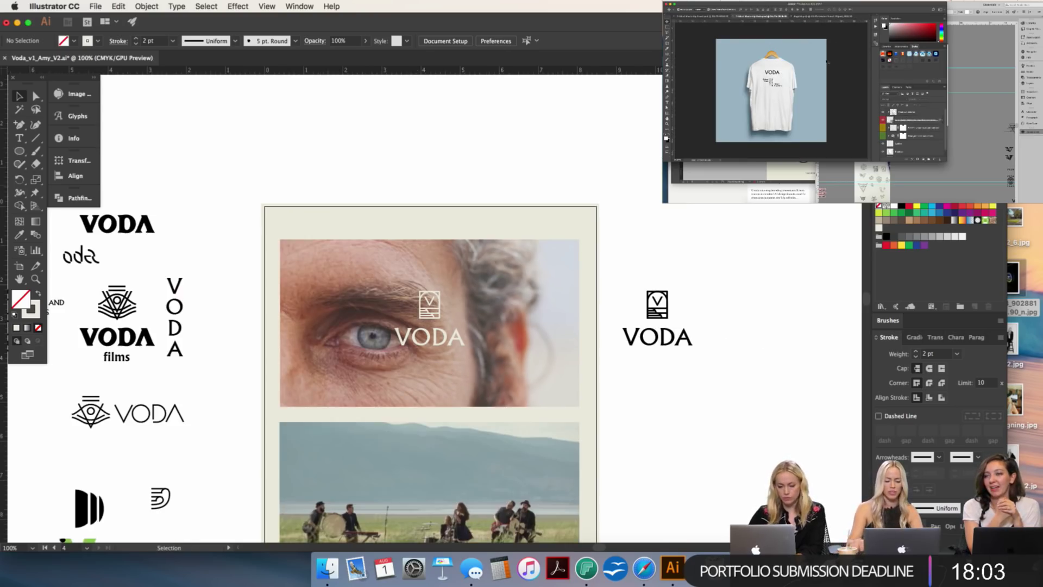
pyautogui.moveTo(705, 202); pyautogui.dragTo(723, 205)
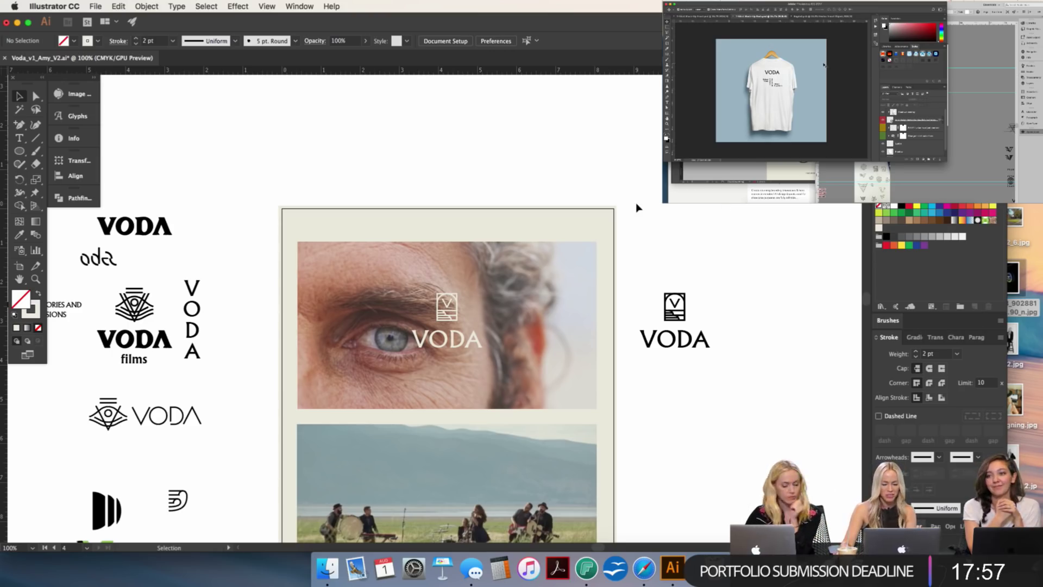
pyautogui.press('super+plus')
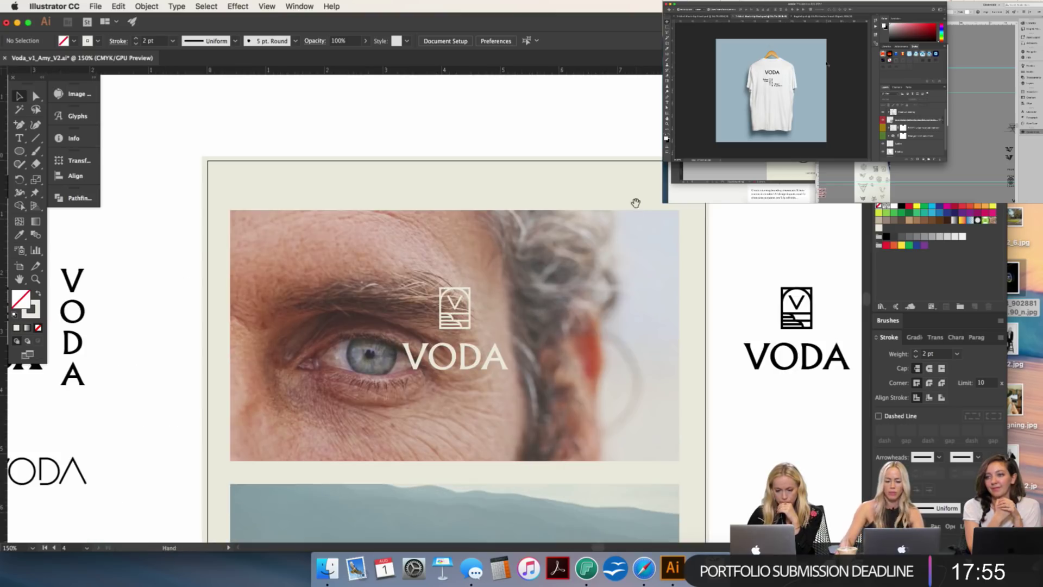
pyautogui.moveTo(637, 208); pyautogui.dragTo(635, 186)
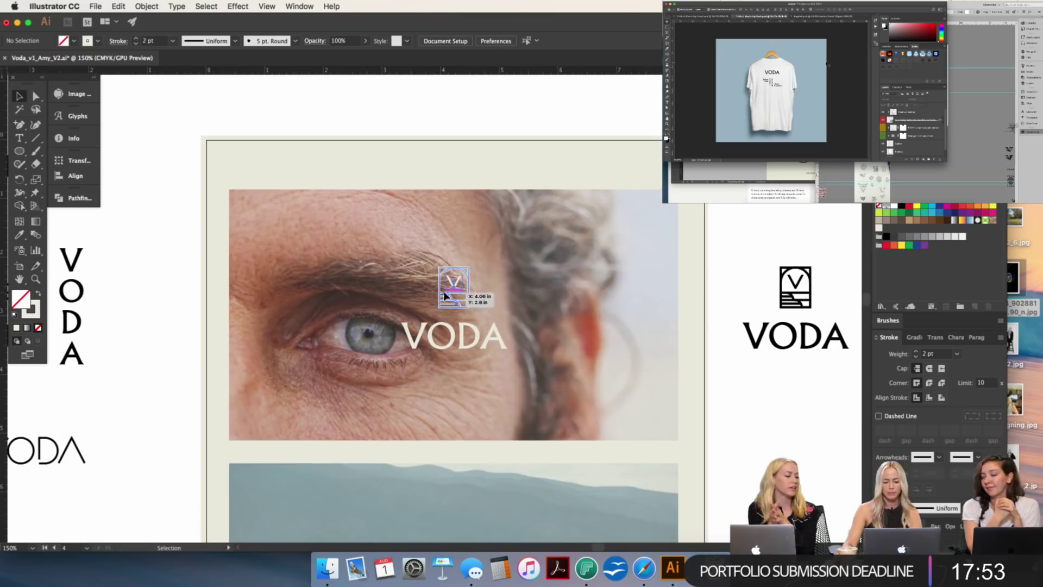
# Step: Group the cream badge with the VODA wordmark on the eye still and duplicate the group straight down onto the band still
pyautogui.click(459, 292)
pyautogui.keyDown('shift'); pyautogui.click(467, 334); pyautogui.keyUp('shift')
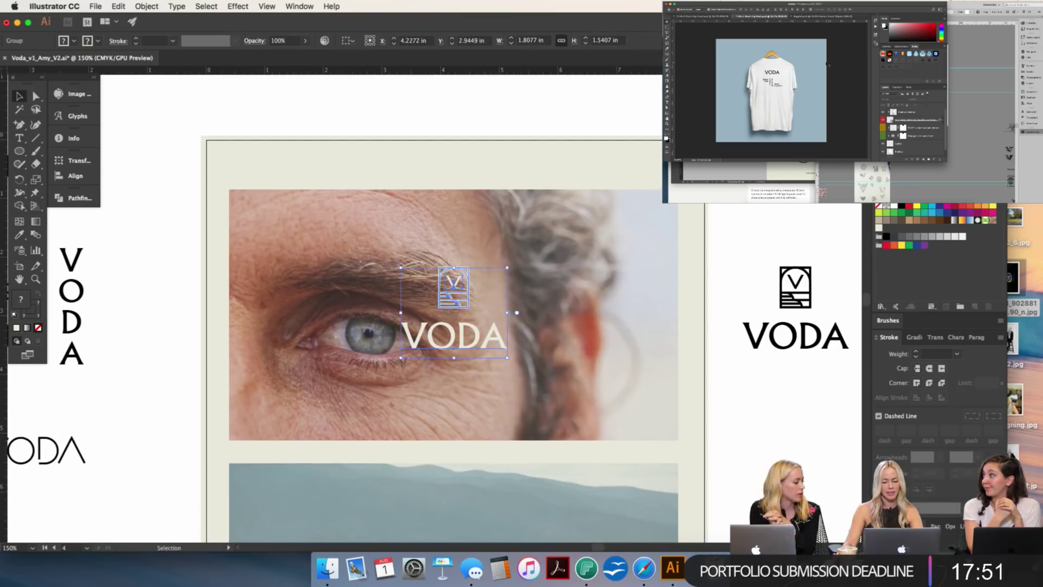
pyautogui.press('super+shift+a')
pyautogui.press('super+minus')
pyautogui.moveTo(716, 172); pyautogui.dragTo(710, 132)
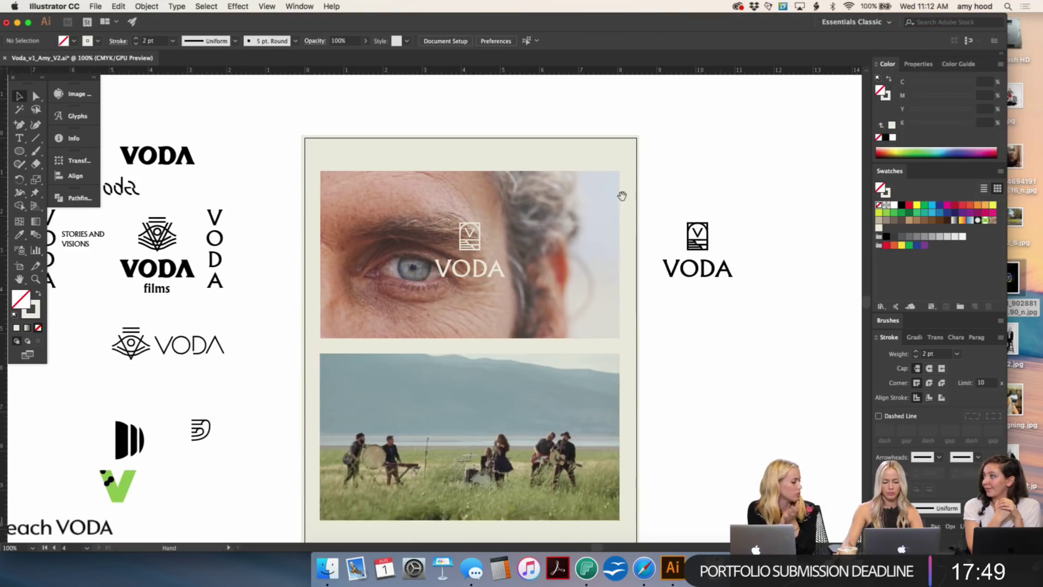
pyautogui.click(473, 272)
pyautogui.moveTo(470, 241); pyautogui.dragTo(472, 409)
pyautogui.click(693, 404)
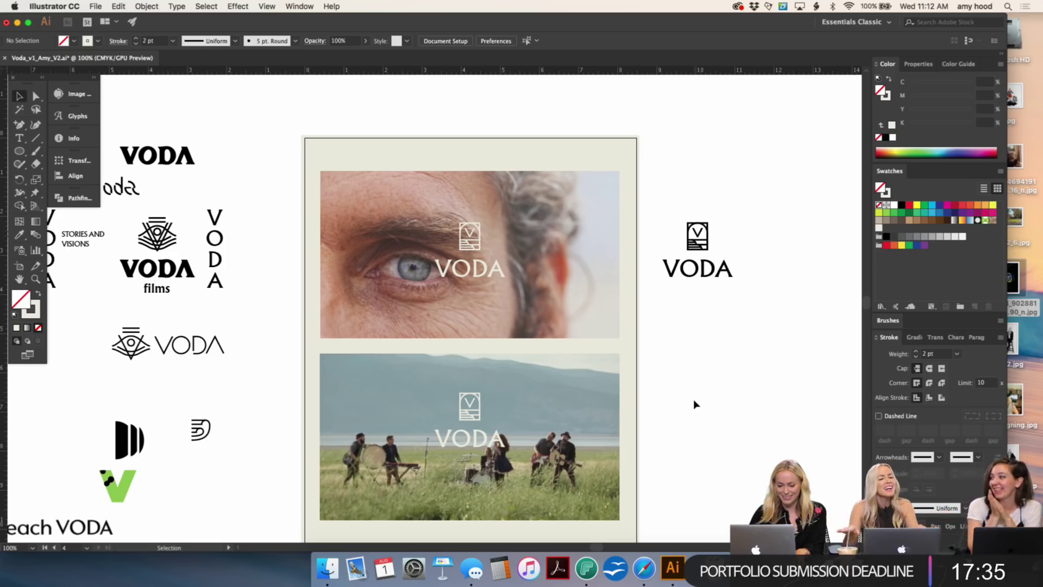
# Step: Nudge the cream logo copy on the band still slightly lower and check its placement
pyautogui.press('super+minus')
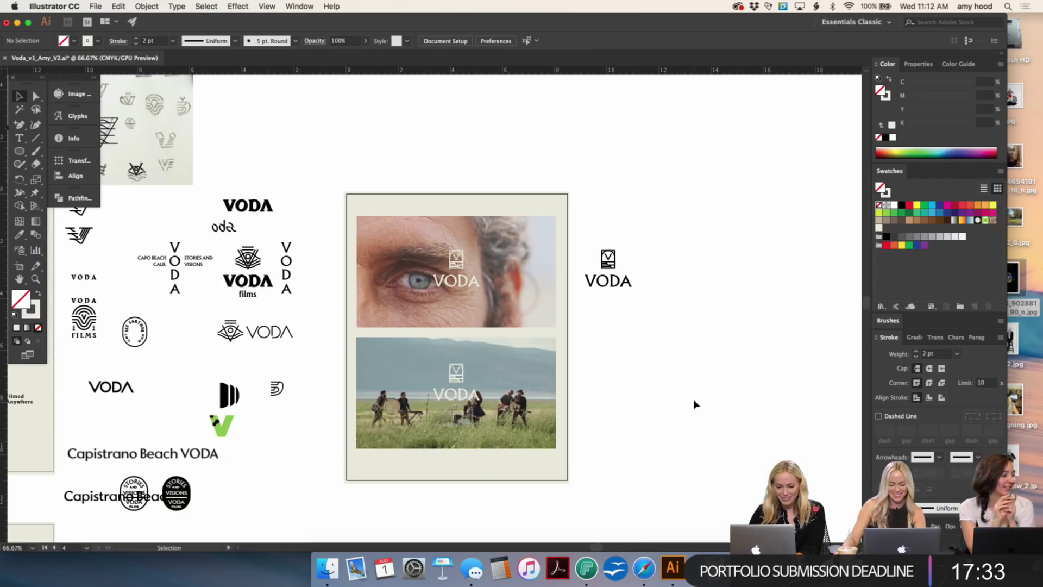
pyautogui.click(459, 370)
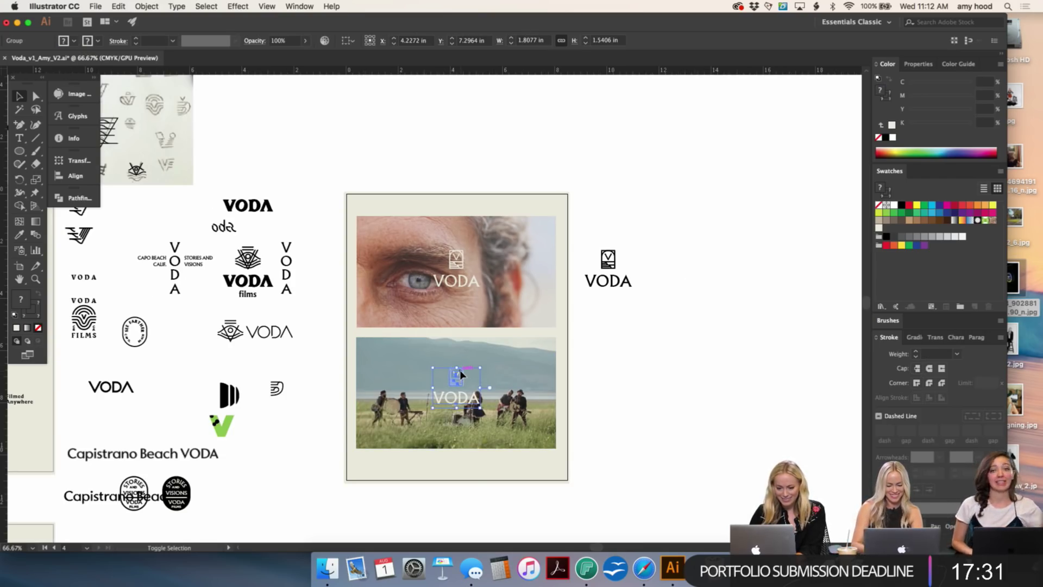
pyautogui.click(619, 403)
pyautogui.press('super+equal')
pyautogui.press('super+equal')
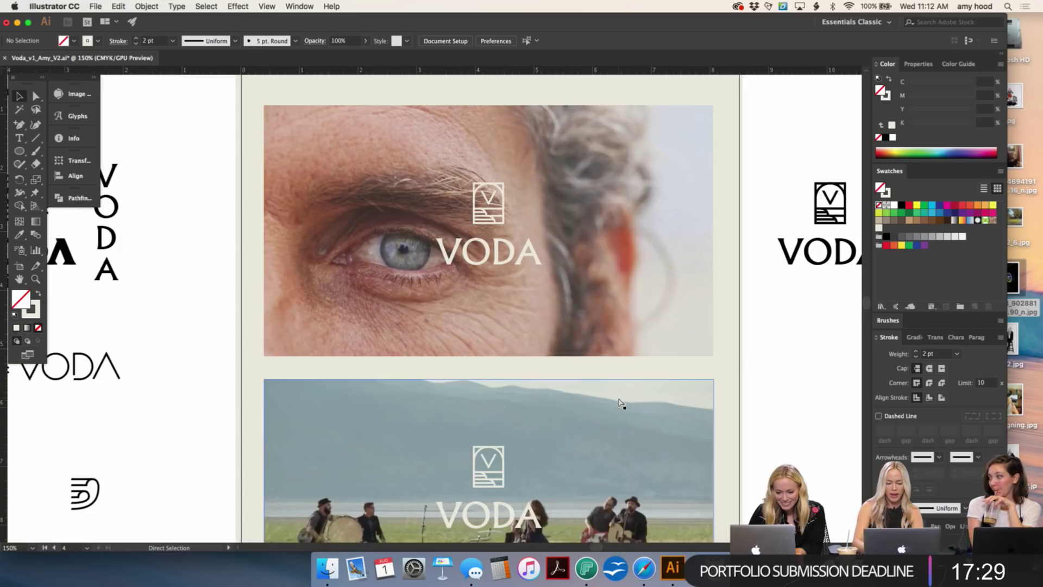
pyautogui.moveTo(618, 397); pyautogui.dragTo(640, 238)
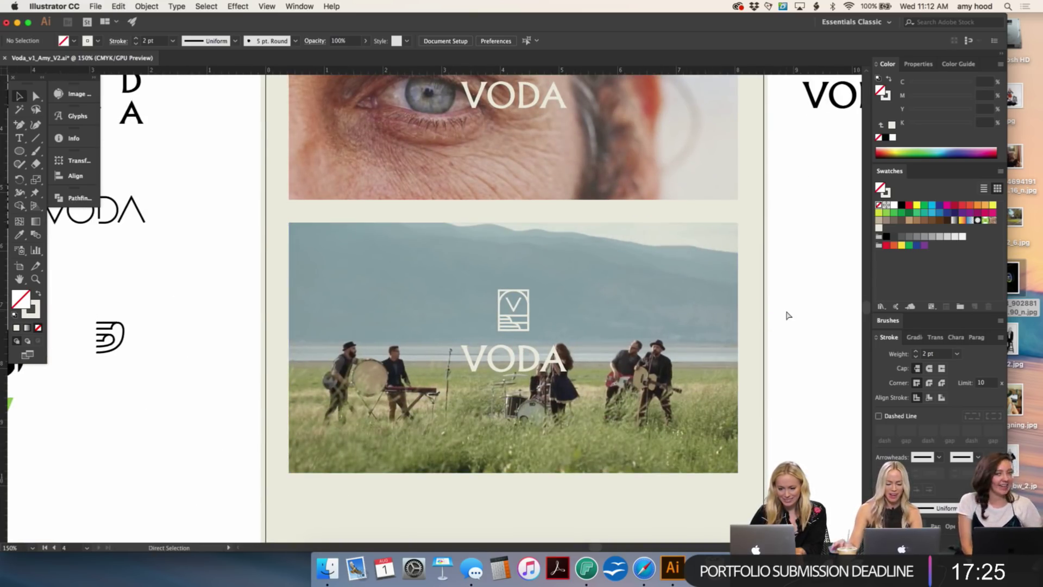
# Step: Move the black VODA badge logo beside the artboard farther right and up past the artboard's upper edge
pyautogui.press('super+minus')
pyautogui.press('super+minus')
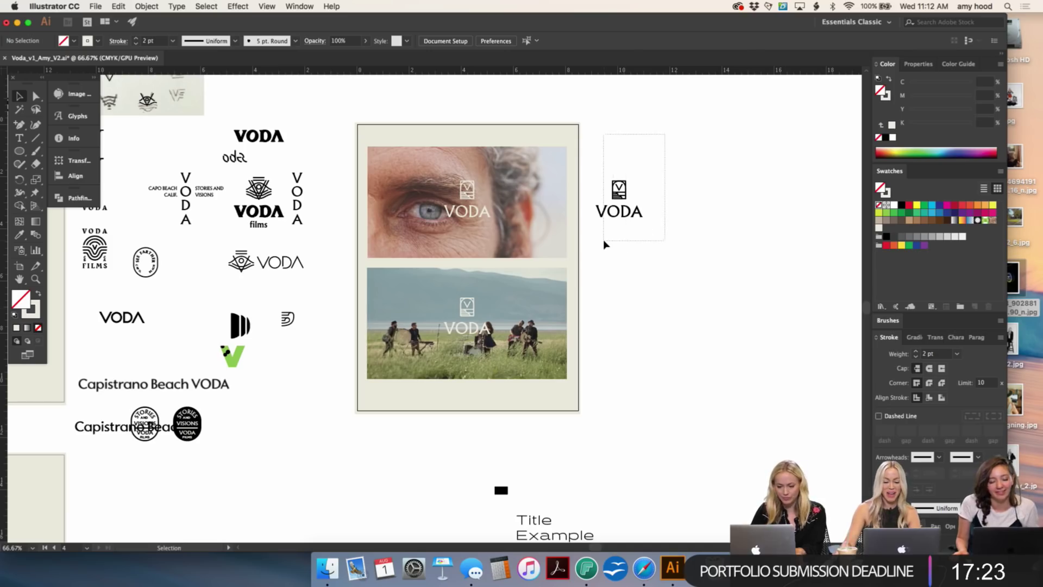
pyautogui.moveTo(603, 241); pyautogui.dragTo(604, 241)
pyautogui.hotkey('shift', 'Right')
pyautogui.hotkey('shift', 'Right')
pyautogui.hotkey('shift', 'Right')
pyautogui.hotkey('shift', 'Right')
pyautogui.hotkey('shift', 'Down')
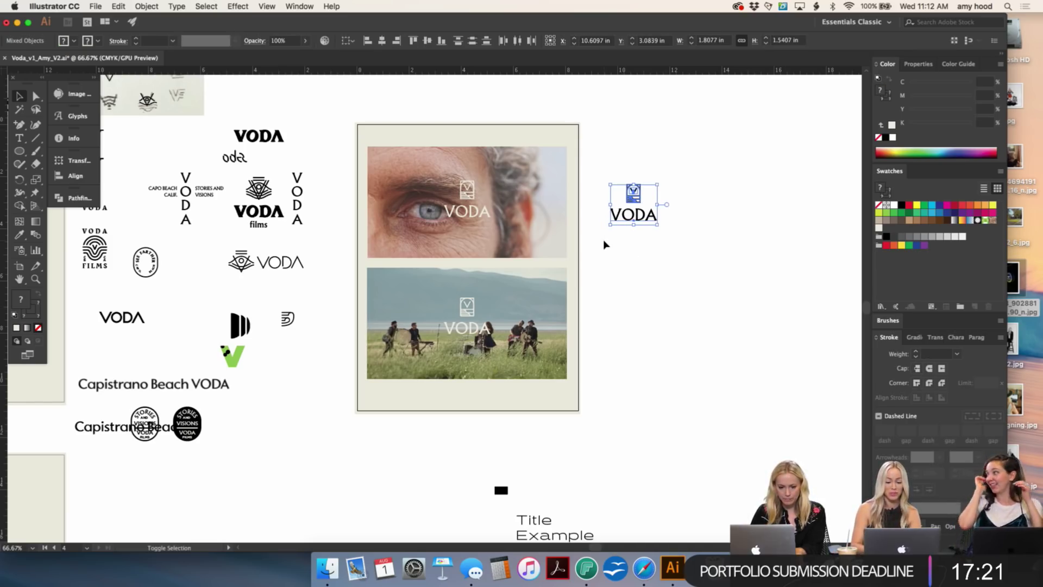
pyautogui.hotkey('shift', 'Up')
pyautogui.hotkey('shift', 'Up')
pyautogui.hotkey('shift', 'Up')
pyautogui.hotkey('shift', 'Up')
pyautogui.hotkey('shift', 'Up')
pyautogui.hotkey('shift', 'Up')
pyautogui.hotkey('shift', 'Up')
pyautogui.hotkey('shift', 'Up')
pyautogui.hotkey('shift', 'Up')
pyautogui.hotkey('shift', 'Up')
pyautogui.hotkey('shift', 'Up')
pyautogui.hotkey('shift', 'Up')
pyautogui.hotkey('shift', 'Up')
pyautogui.hotkey('shift', 'Up')
pyautogui.hotkey('shift', 'Up')
pyautogui.hotkey('shift', 'Up')
pyautogui.hotkey('shift', 'Up')
pyautogui.hotkey('shift', 'Up')
pyautogui.hotkey('shift', 'Up')
pyautogui.hotkey('shift', 'Up')
pyautogui.hotkey('shift', 'Up')
pyautogui.hotkey('shift', 'Up')
pyautogui.hotkey('shift', 'Up')
pyautogui.hotkey('shift', 'Up')
# Step: Move the sample title, body text, READ MORE link and small black rectangle farther right, clear of the space below the artboard
pyautogui.scroll(-5, 652, 241)
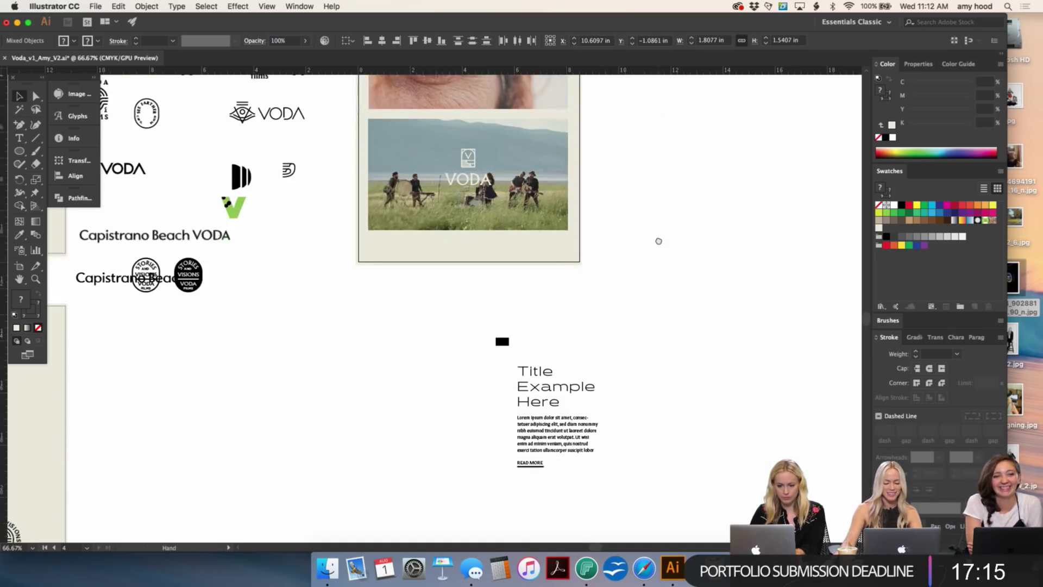
pyautogui.click(504, 440)
pyautogui.moveTo(521, 429); pyautogui.dragTo(677, 429)
# Step: Duplicate the artboard with its two video stills and cream logos directly below the original
pyautogui.scroll(-5, 585, 310)
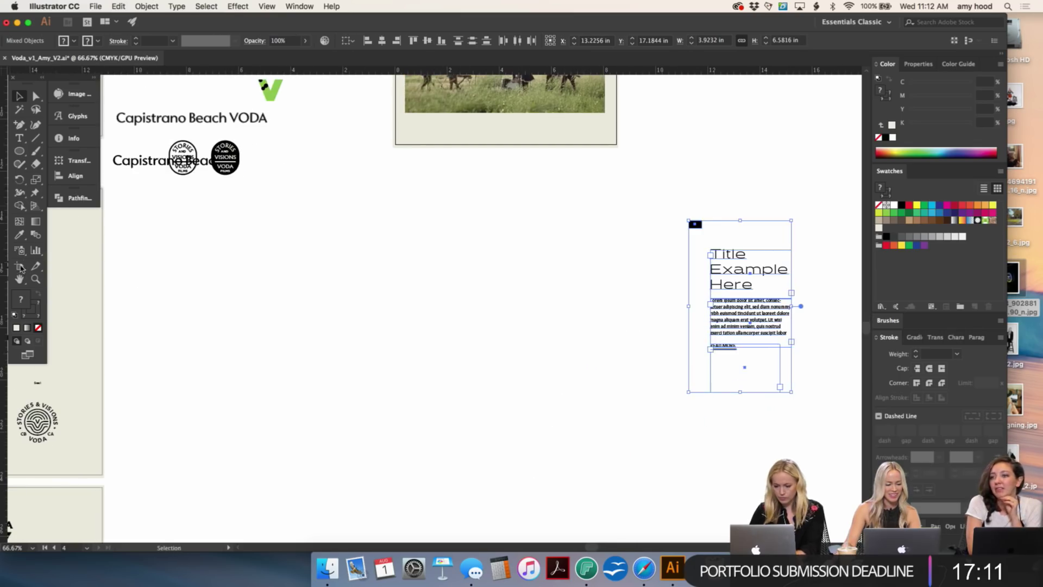
pyautogui.click(20, 266)
pyautogui.moveTo(533, 135); pyautogui.dragTo(532, 455)
pyautogui.press('Escape')
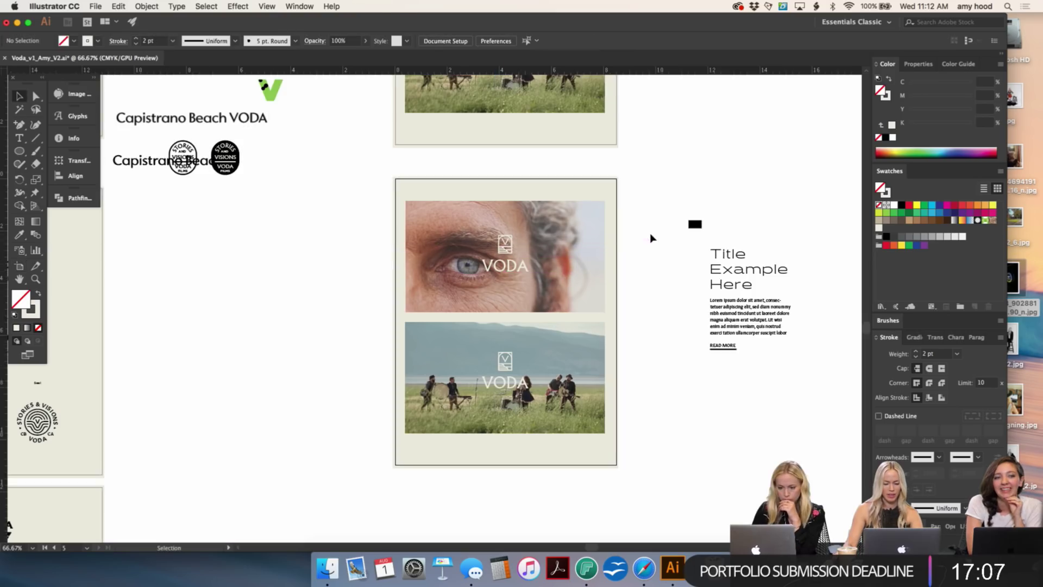
# Step: Delete the cream VODA logos from the eye and band stills on the duplicated artboard
pyautogui.scroll(10, 654, 235)
pyautogui.hscroll(-3, 659, 282)
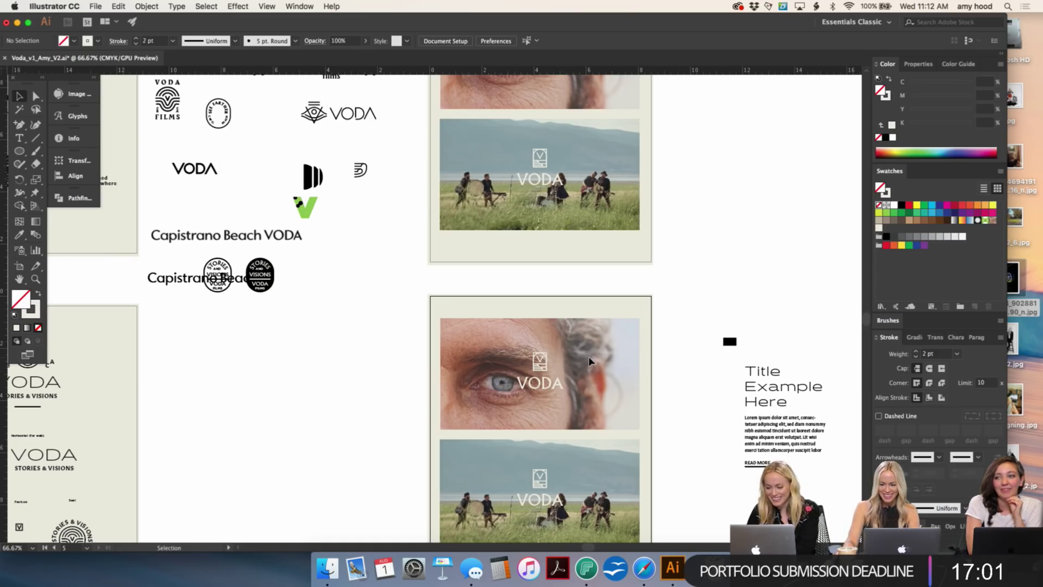
pyautogui.press('super+1')
pyautogui.moveTo(636, 345); pyautogui.dragTo(585, 187)
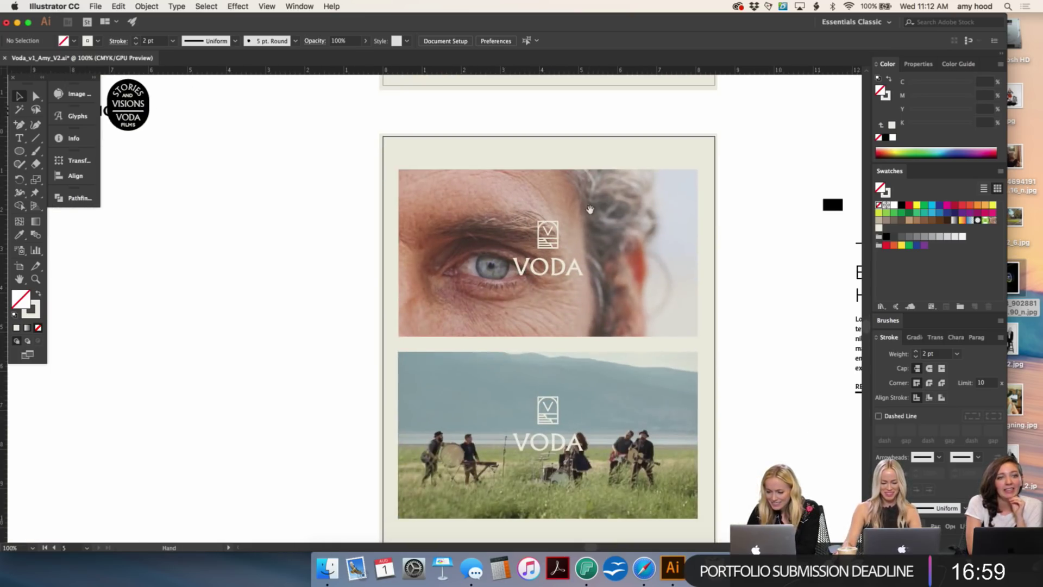
pyautogui.click(549, 233)
pyautogui.keyDown('shift'); pyautogui.click(549, 410); pyautogui.keyUp('shift')
pyautogui.press('Delete')
# Step: Copy the circular line badge and VODA wordmark from the Stacked Logo and place the copy off the logo sheet's right edge
pyautogui.press('space')
pyautogui.scroll(10, 532, 300)
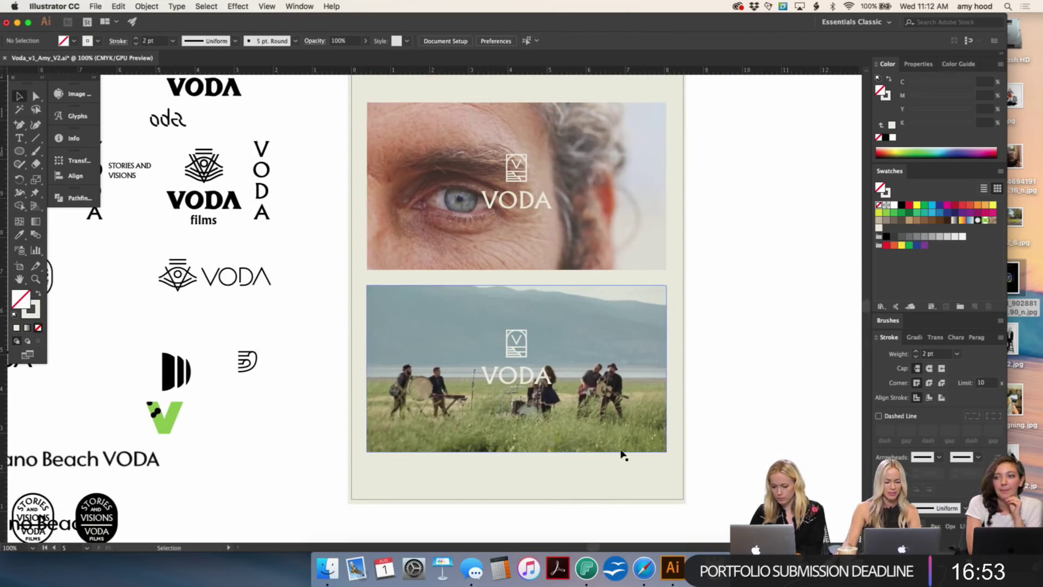
pyautogui.scroll(-7, 660, 442)
pyautogui.hscroll(-10, 513, 373)
pyautogui.click(255, 388)
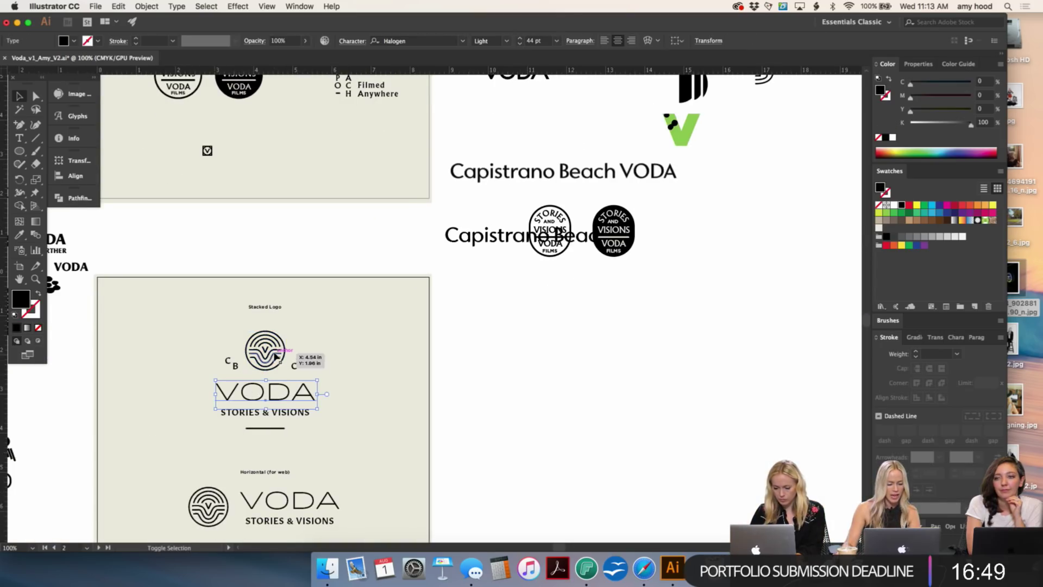
pyautogui.keyDown('shift'); pyautogui.click(277, 363); pyautogui.keyUp('shift')
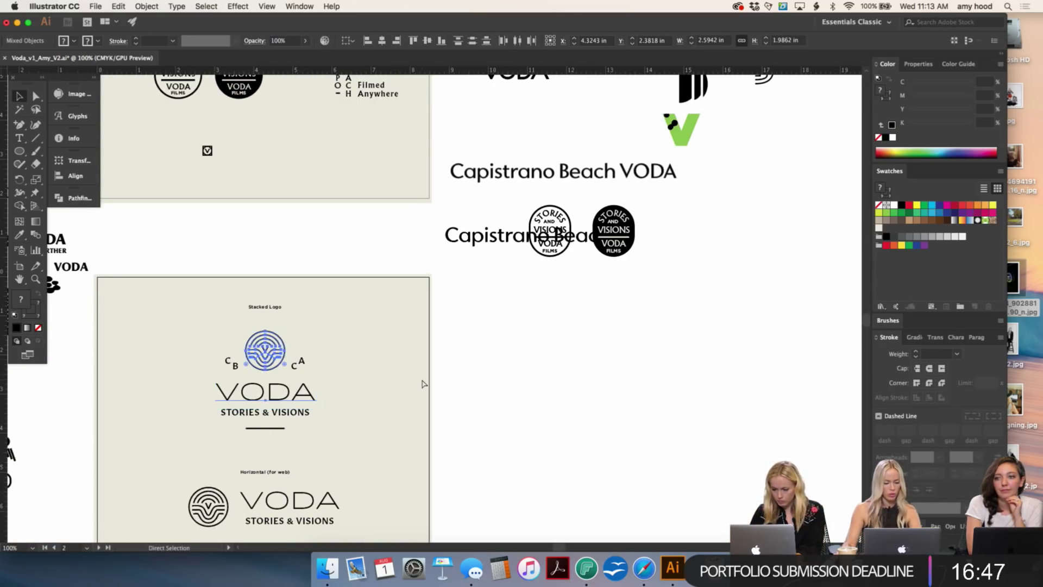
pyautogui.scroll(-4, 458, 403)
pyautogui.hscroll(-1, 459, 402)
pyautogui.moveTo(325, 203); pyautogui.dragTo(505, 204)
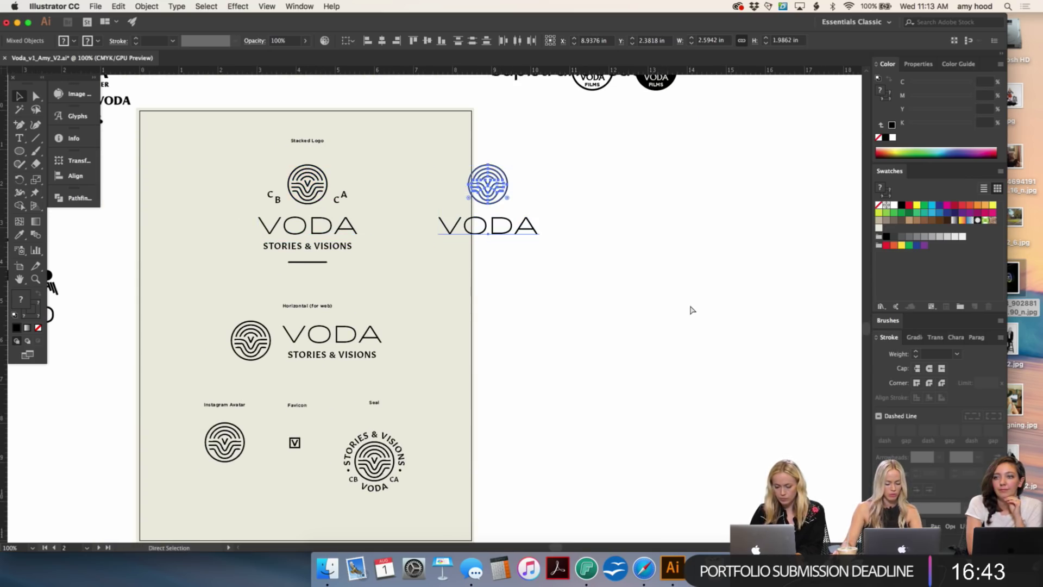
# Step: Place the circular badge and VODA wordmark as a group over the duplicated artboard's eye still, scaled to about 2.24 in wide
pyautogui.moveTo(630, 354); pyautogui.dragTo(361, 368)
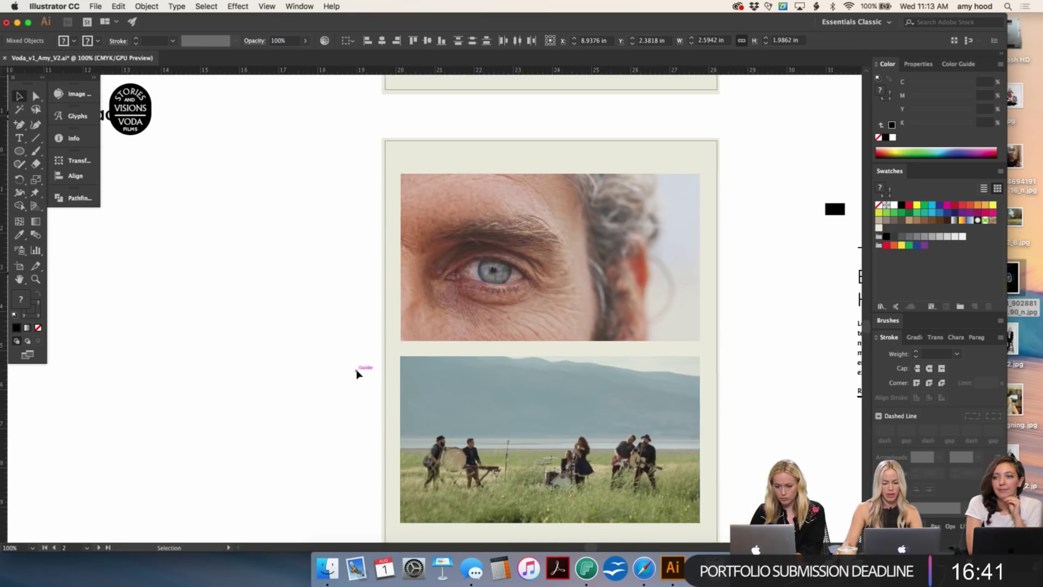
pyautogui.moveTo(439, 279); pyautogui.dragTo(555, 242)
pyautogui.moveTo(546, 303); pyautogui.dragTo(548, 287)
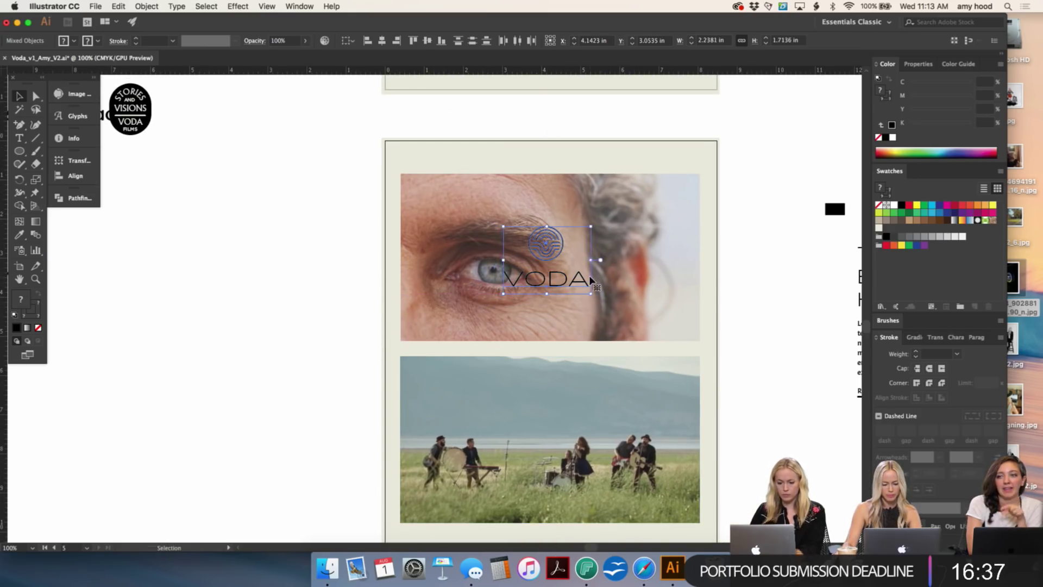
pyautogui.click(549, 219)
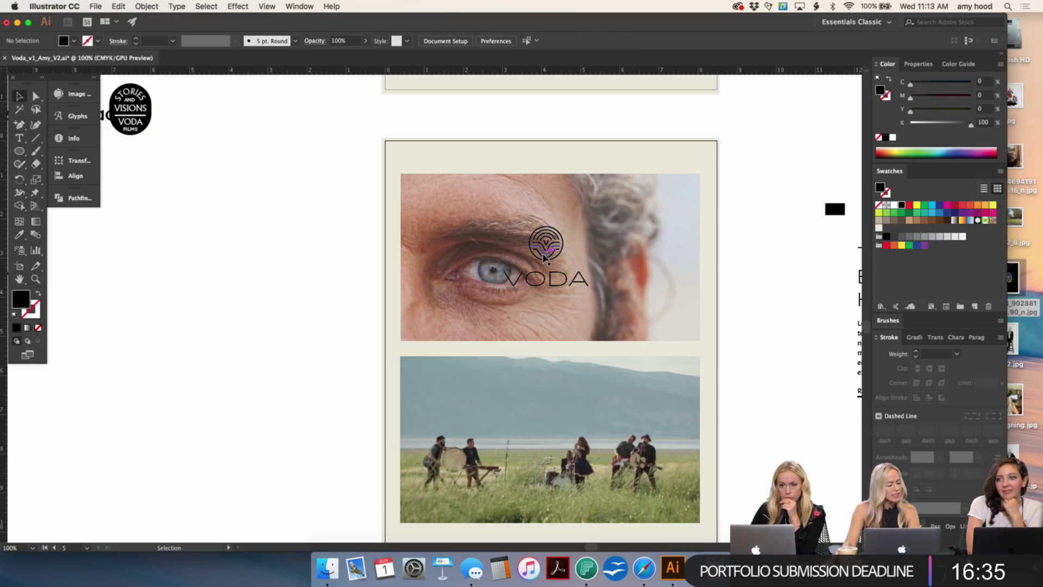
# Step: Isolate the new logo group on the eye still and recolor the circular badge's strokes with the pale cream swatch
pyautogui.press('super+equal')
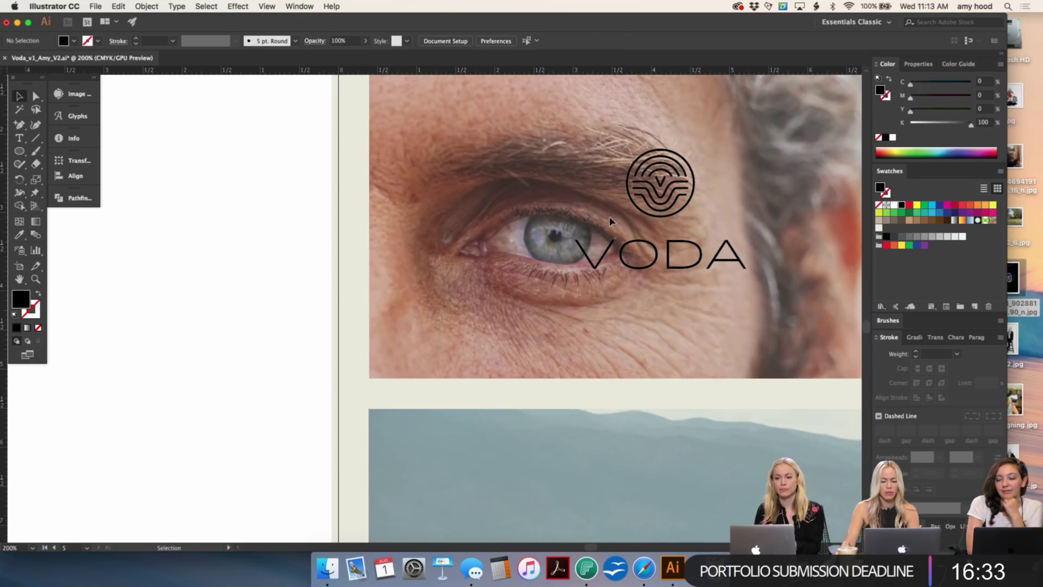
pyautogui.moveTo(673, 201); pyautogui.dragTo(676, 203)
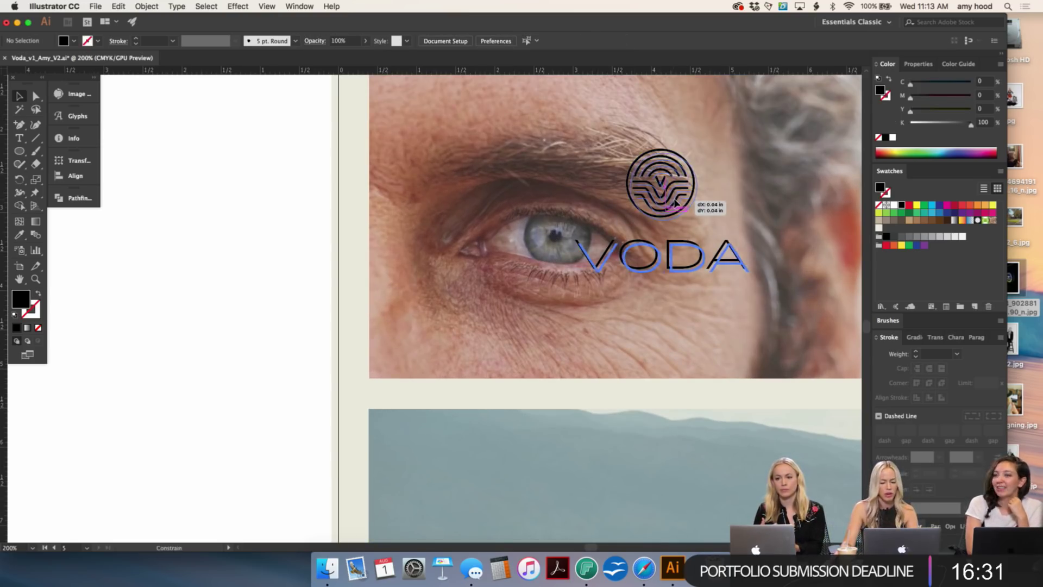
pyautogui.doubleClick(676, 203)
pyautogui.click(636, 203)
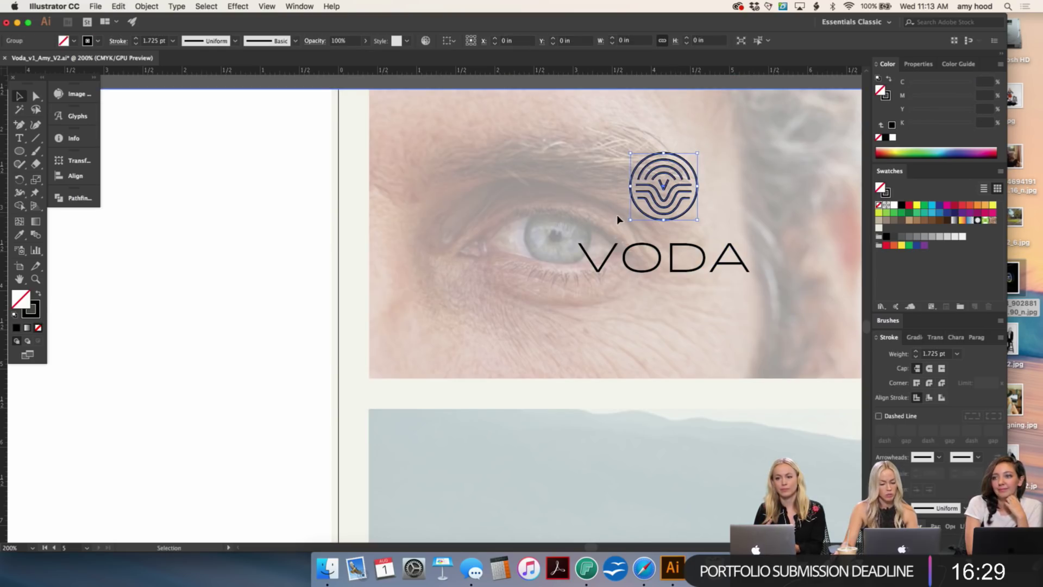
pyautogui.click(886, 194)
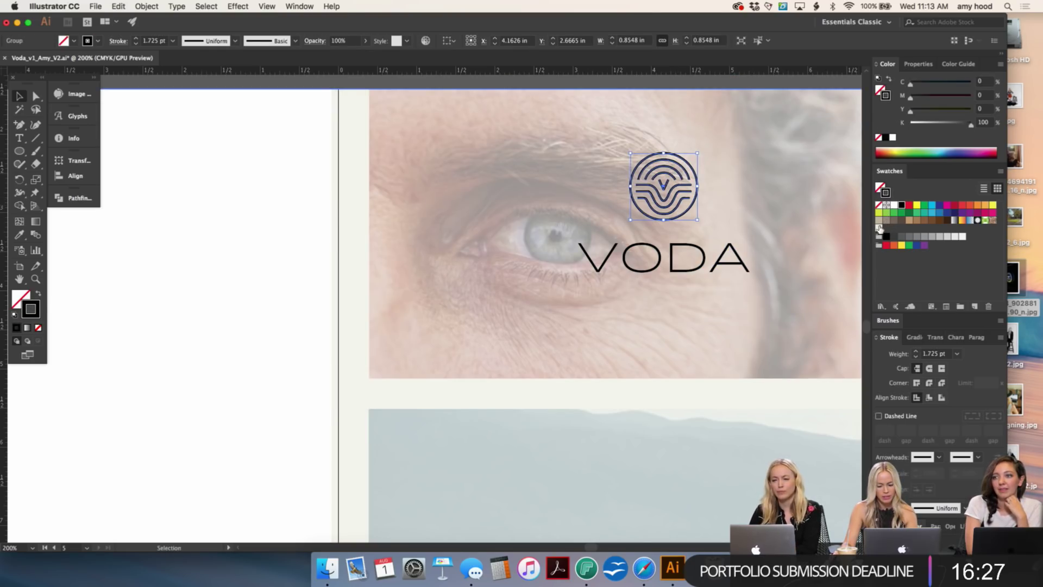
pyautogui.click(879, 228)
# Step: Fill the VODA wordmark under the circular badge with the same pale cream and leave isolation
pyautogui.click(709, 255)
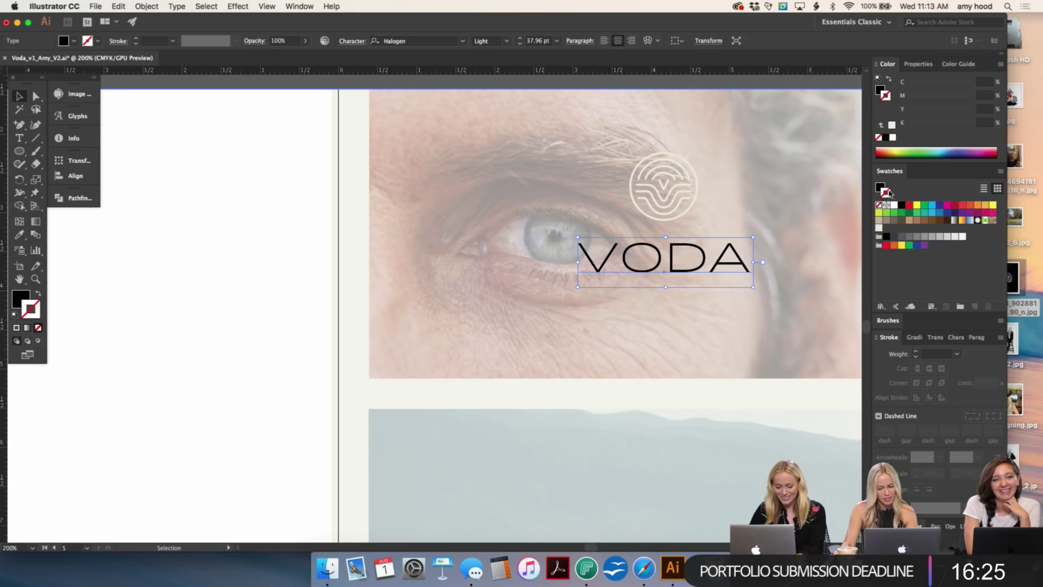
pyautogui.click(879, 186)
pyautogui.click(879, 228)
pyautogui.click(828, 194)
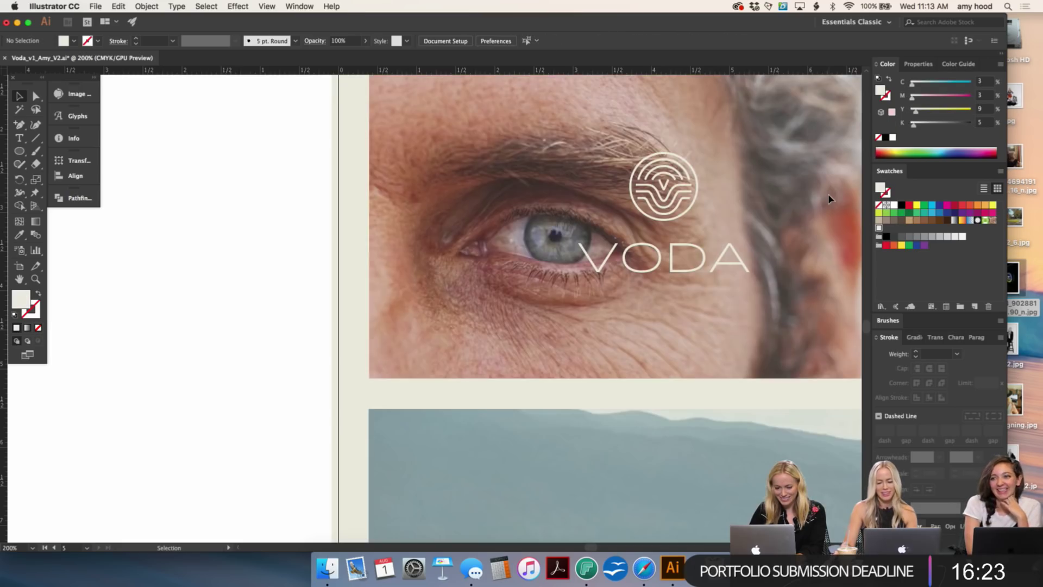
# Step: Copy the cream circular-badge VODA logo from the eye still onto the band still directly below it
pyautogui.press('super+minus')
pyautogui.press('super+minus')
pyautogui.press('super+minus')
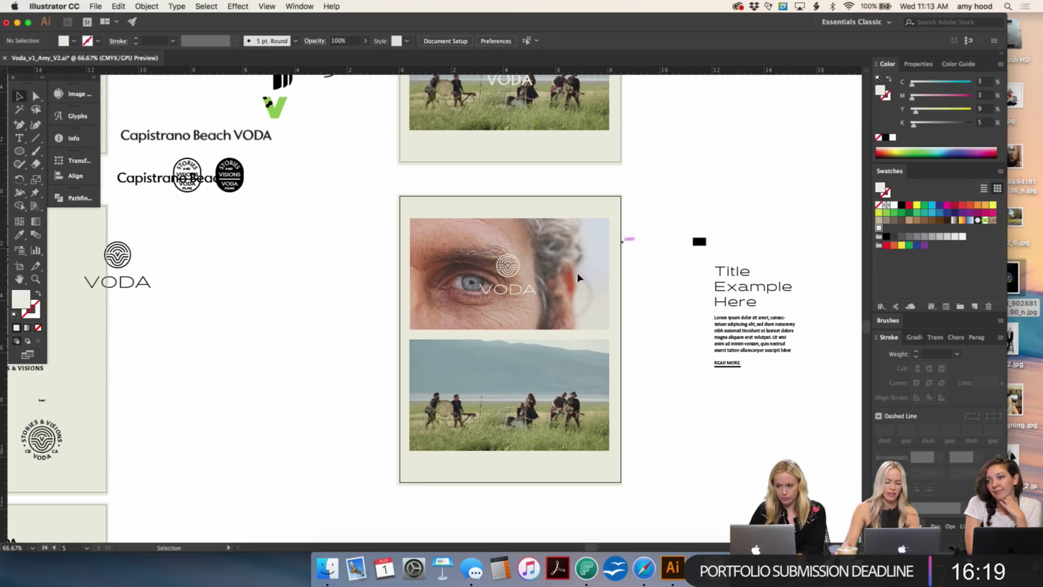
pyautogui.moveTo(519, 266); pyautogui.dragTo(530, 376)
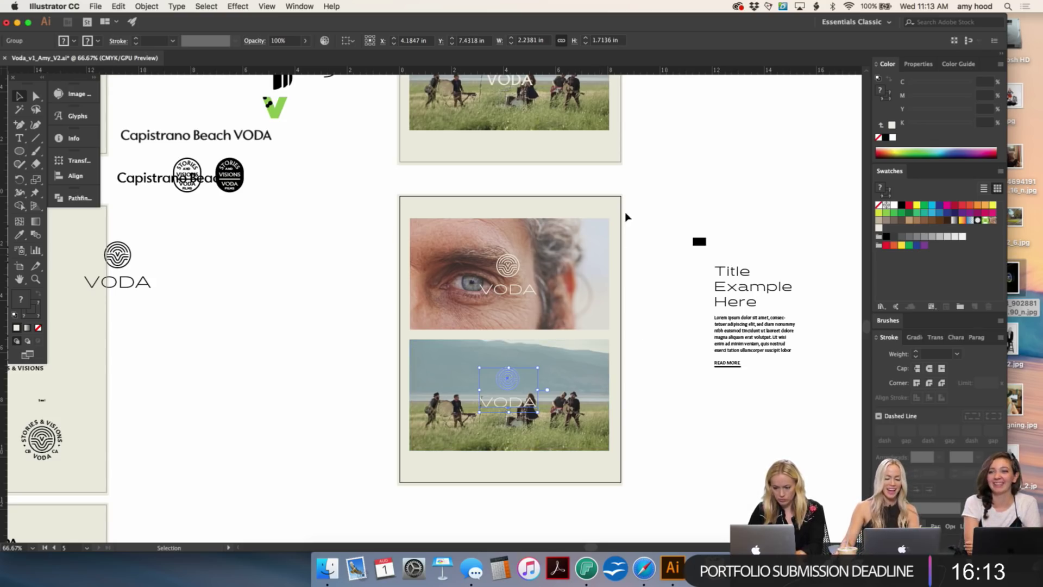
pyautogui.keyDown('shift'); pyautogui.click(477, 410); pyautogui.keyUp('shift')
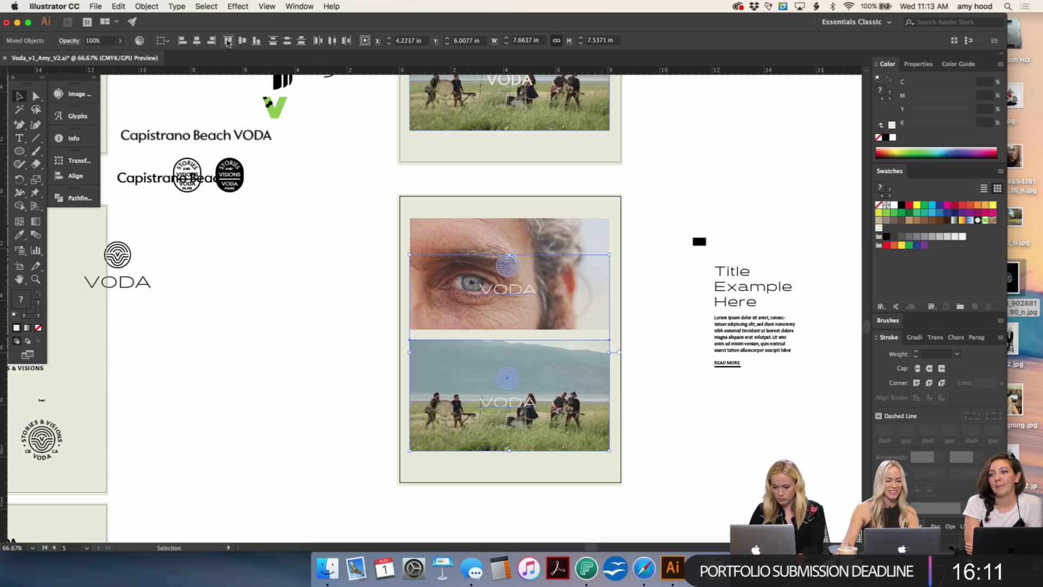
pyautogui.click(642, 214)
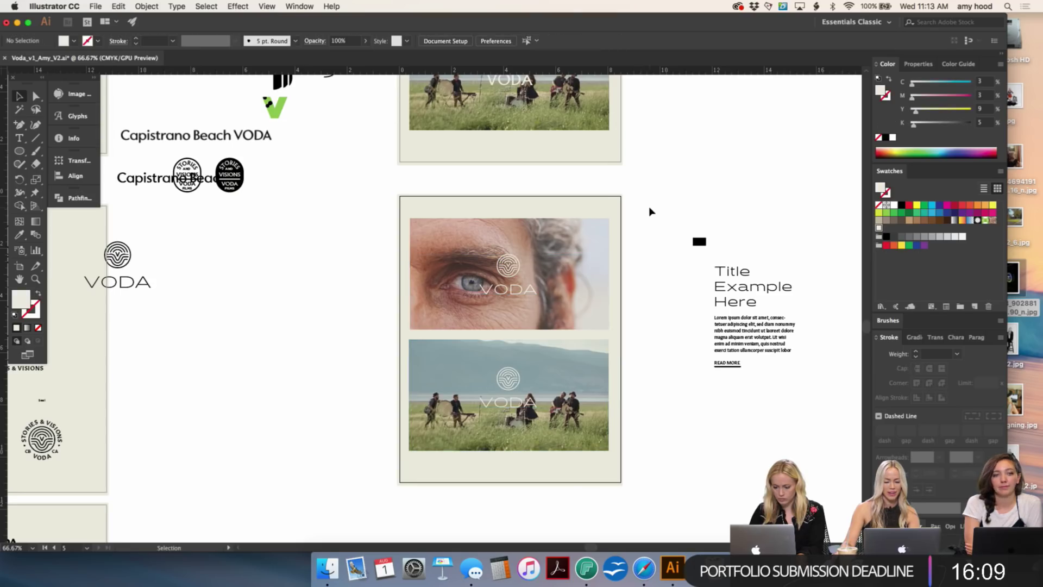
# Step: Align the background, both stills and both cream logos on this artboard to a common horizontal center
pyautogui.hscroll(-2, 641, 217)
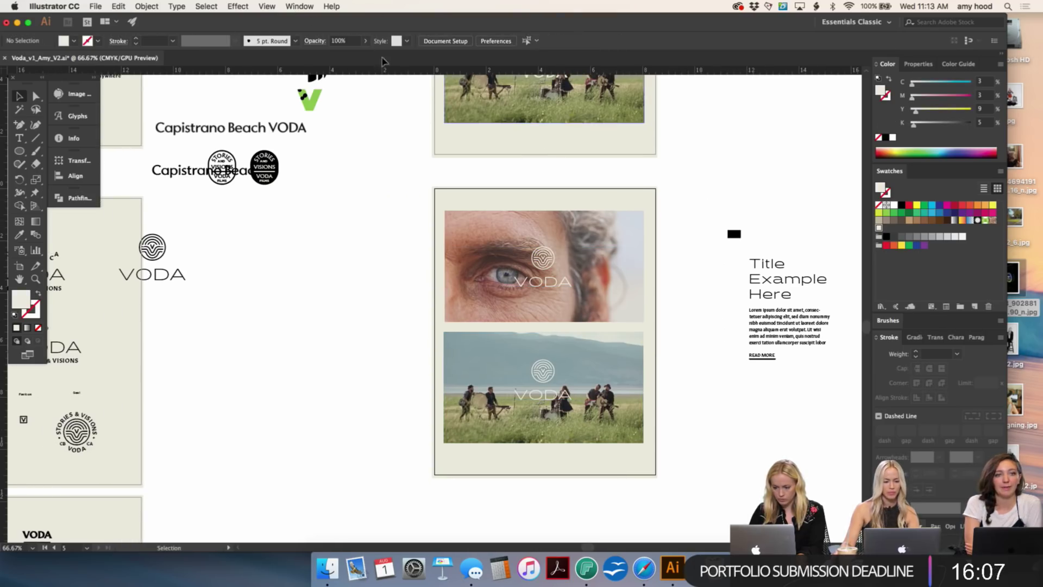
pyautogui.click(153, 5)
pyautogui.click(698, 216)
pyautogui.click(627, 256)
pyautogui.click(511, 40)
pyautogui.click(522, 77)
pyautogui.click(666, 179)
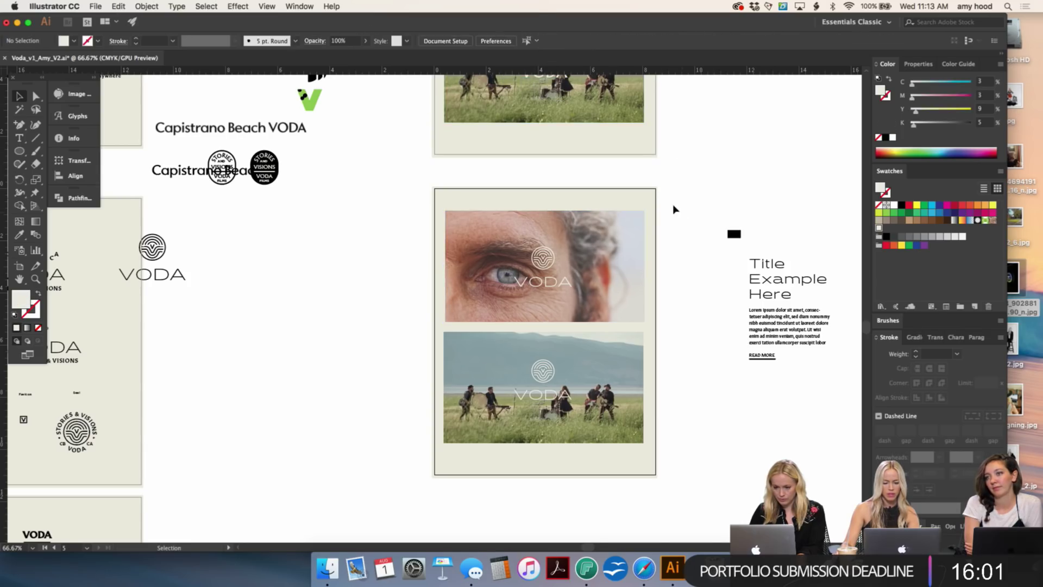
pyautogui.click(453, 443)
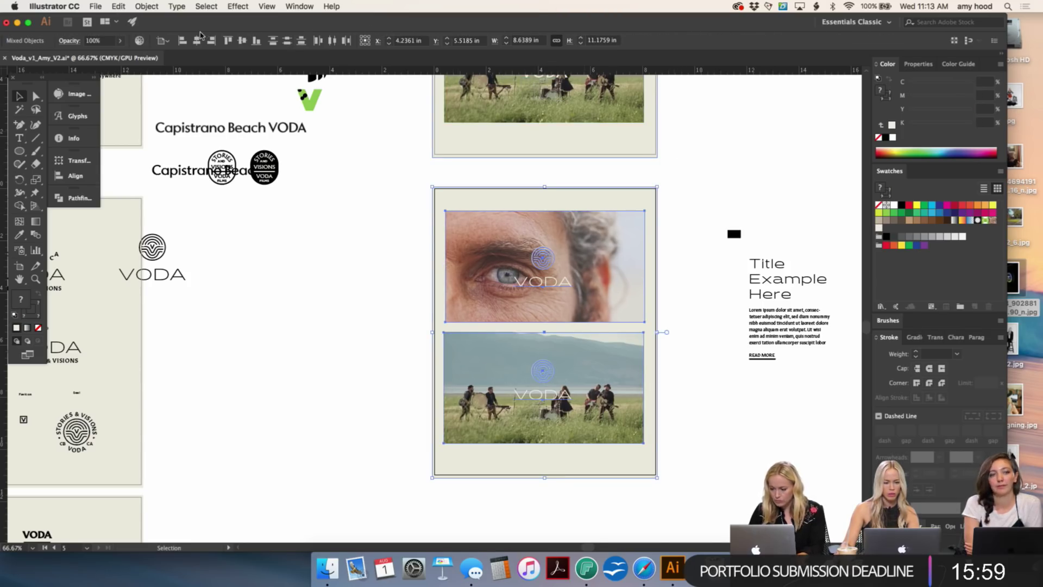
pyautogui.click(349, 454)
# Step: Duplicate the artboard with the eye and band stills straight below, level with the triangle logo sheet
pyautogui.moveTo(350, 454); pyautogui.dragTo(419, 278)
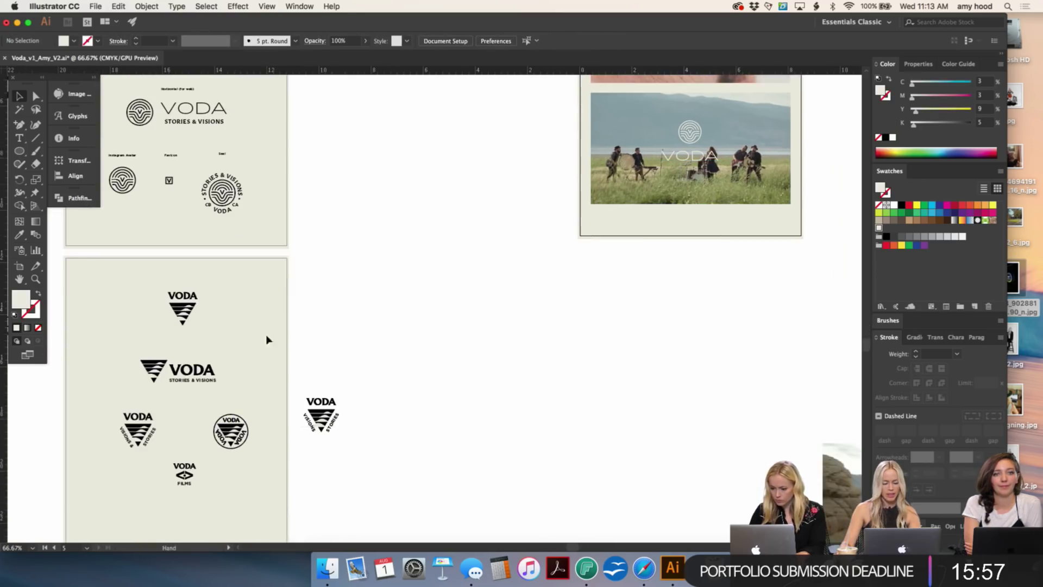
pyautogui.click(18, 265)
pyautogui.moveTo(609, 163); pyautogui.dragTo(608, 472)
pyautogui.press('Escape')
pyautogui.scroll(-3, 451, 278)
pyautogui.hscroll(3, 451, 277)
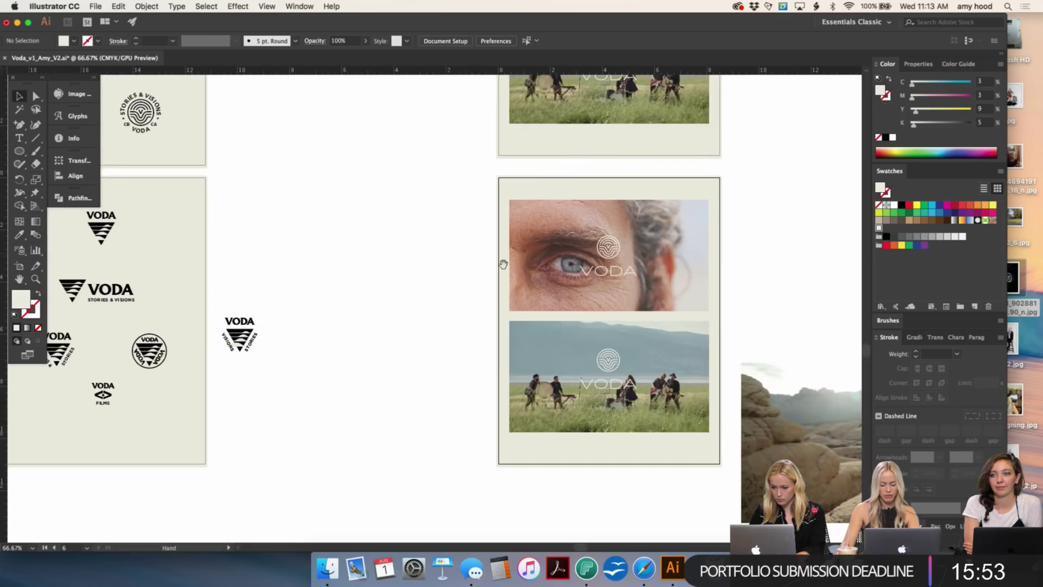
# Step: Delete the circular-badge VODA logos from both stills on the new artboard
pyautogui.click(606, 270)
pyautogui.keyDown('shift'); pyautogui.click(605, 356); pyautogui.keyUp('shift')
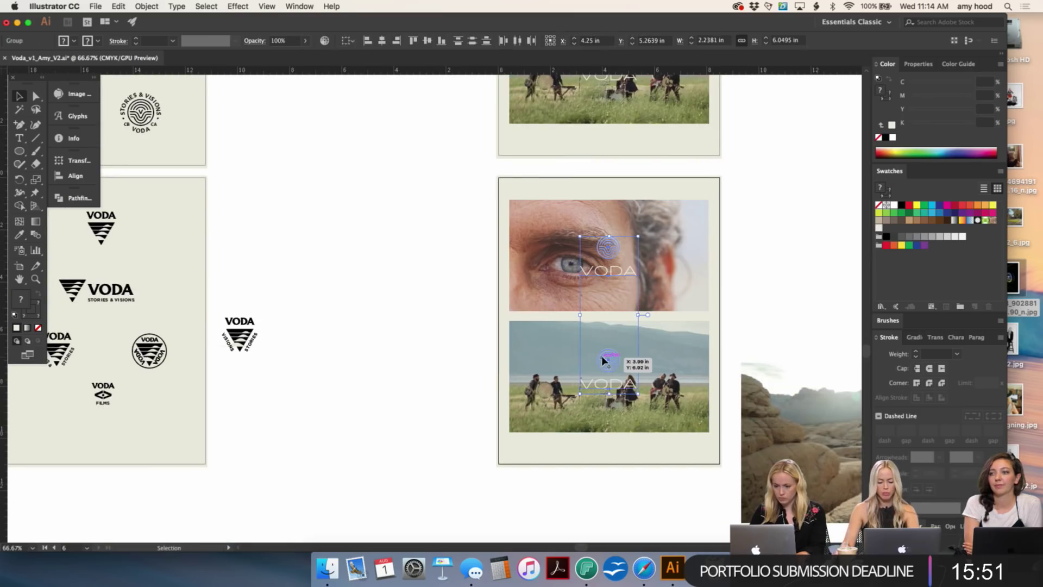
pyautogui.press('Delete')
pyautogui.moveTo(391, 263); pyautogui.dragTo(404, 272)
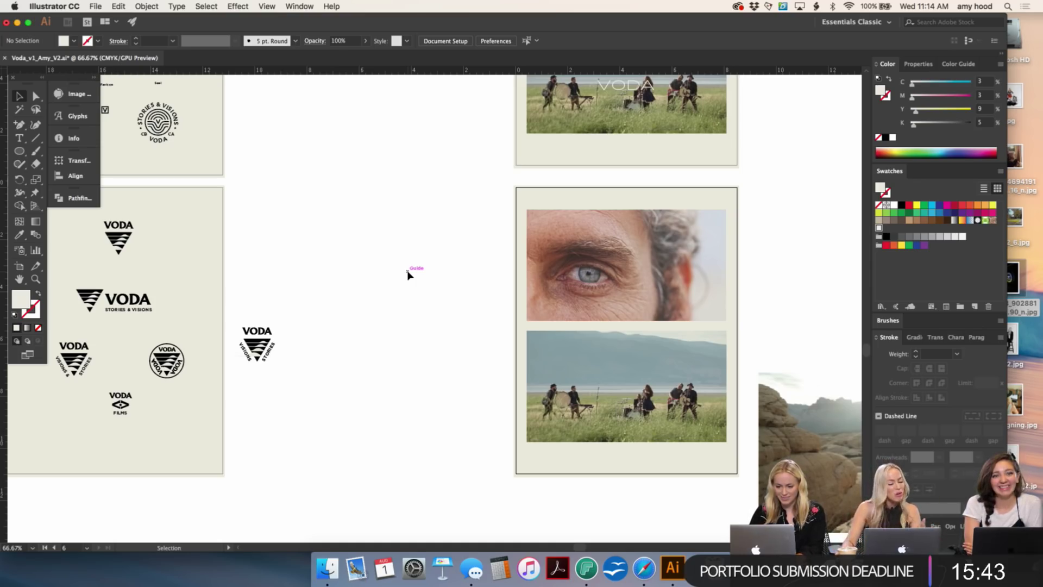
# Step: Copy the stacked VODA triangle logo from the head of its logo sheet and place it over the new artboard's eye still
pyautogui.click(571, 283)
pyautogui.click(320, 263)
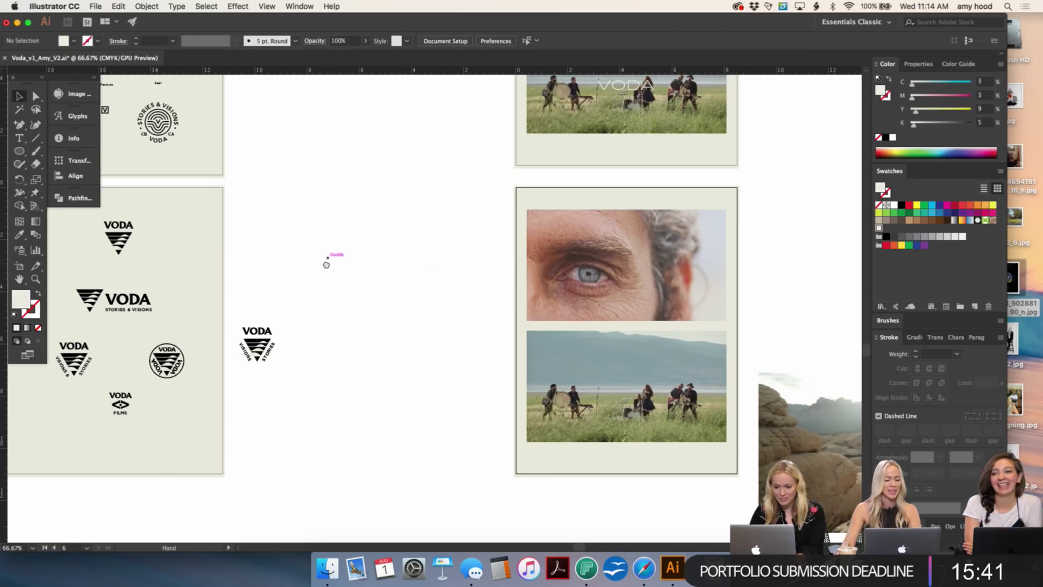
pyautogui.hscroll(-5, 293, 245)
pyautogui.moveTo(239, 224)
pyautogui.mouseDown()
pyautogui.moveTo(279, 218)
pyautogui.moveTo(250, 210)
pyautogui.moveTo(229, 222)
pyautogui.mouseUp()
pyautogui.click(396, 217)
pyautogui.click(228, 225)
pyautogui.keyDown('shift'); pyautogui.click(289, 212); pyautogui.keyUp('shift')
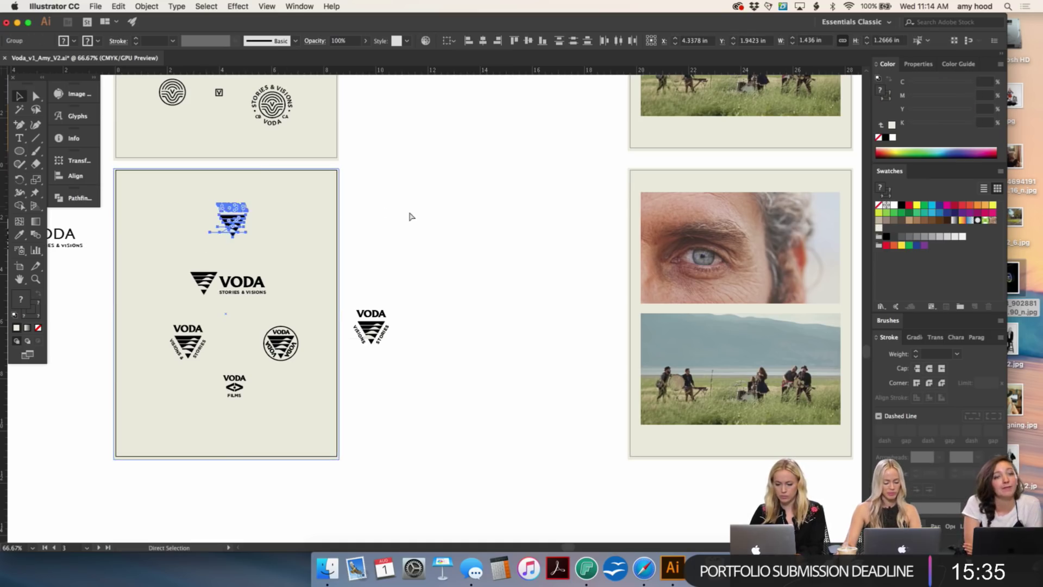
pyautogui.click(380, 211)
pyautogui.hscroll(10, 484, 251)
pyautogui.press('cmd+v')
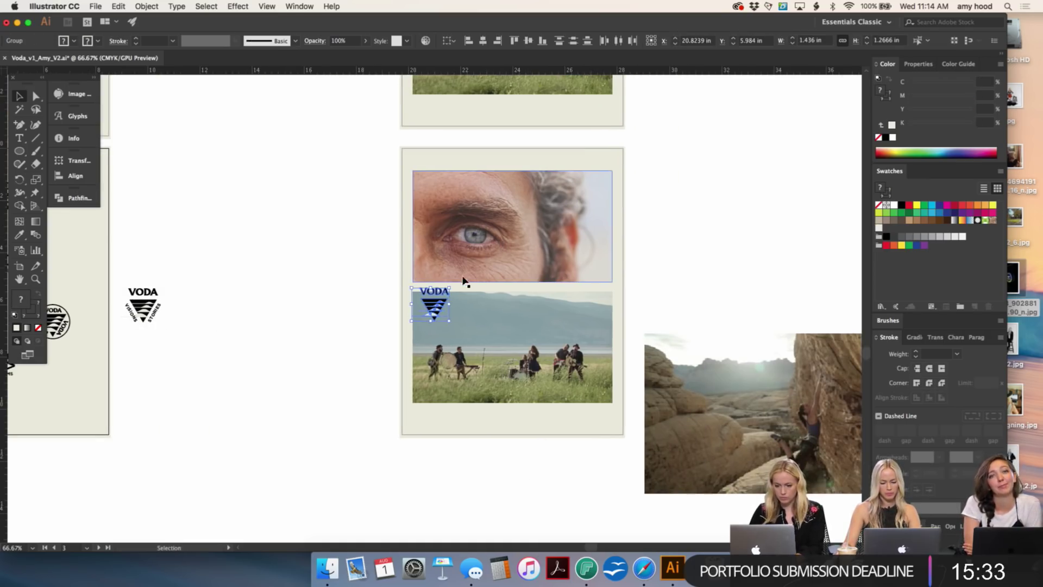
pyautogui.moveTo(431, 307); pyautogui.dragTo(505, 231)
# Step: Fill the VODA wordmark of the triangle logo on the eye still with the pale cream swatch
pyautogui.press('z')
pyautogui.moveTo(598, 179); pyautogui.dragTo(774, 230)
pyautogui.press('v')
pyautogui.click(722, 275)
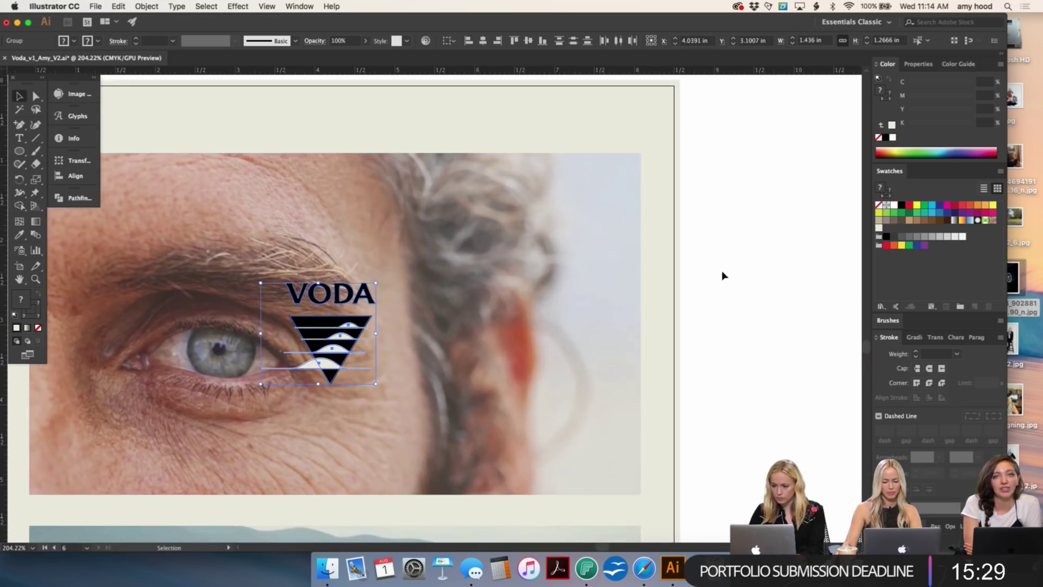
pyautogui.hscroll(-5, 477, 250)
pyautogui.click(467, 278)
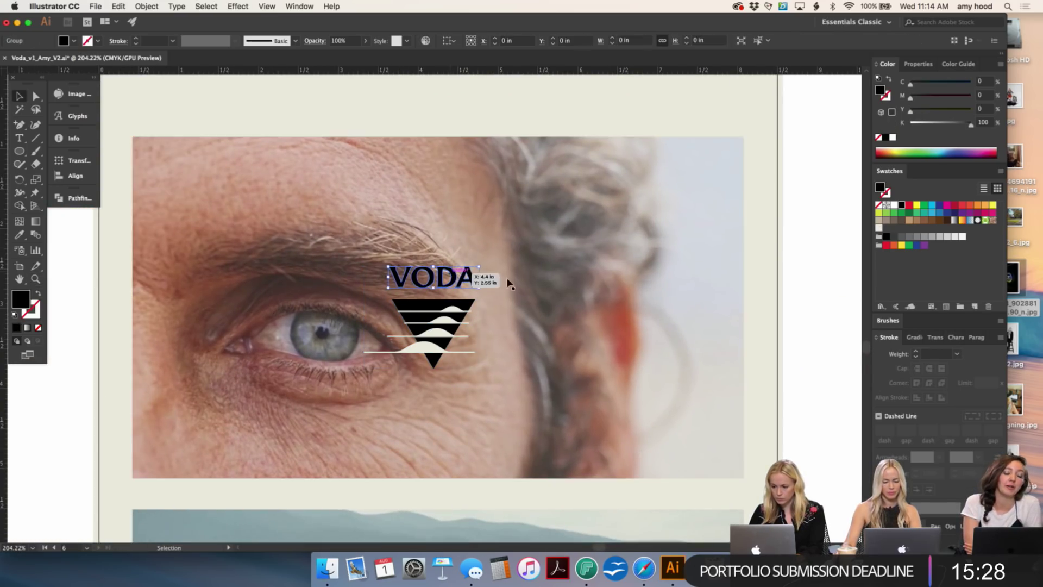
pyautogui.click(878, 229)
# Step: Isolate the triangle under the VODA wordmark and recolor both its fill and stroke with the pale cream swatch
pyautogui.click(413, 311)
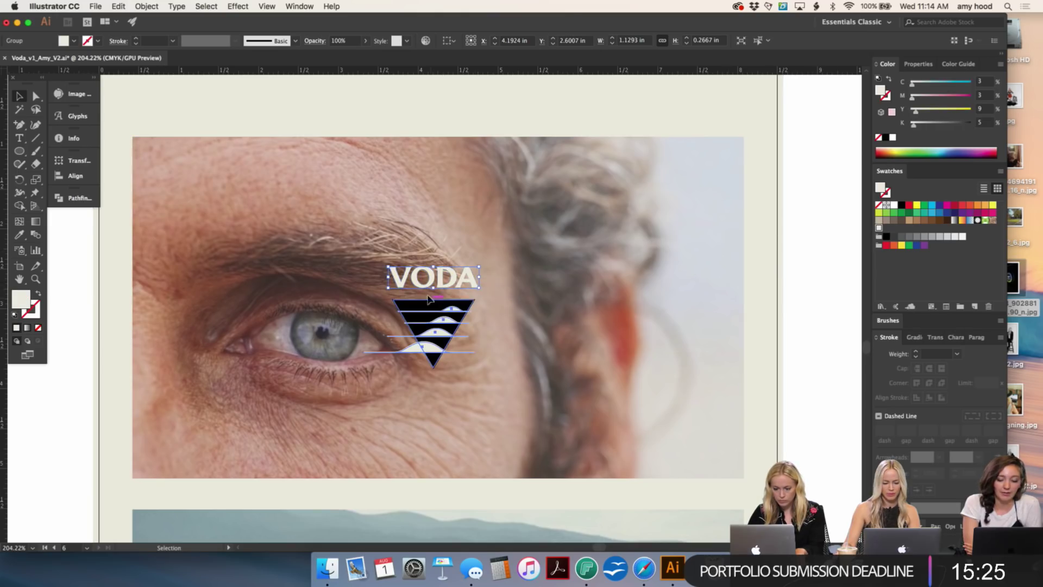
pyautogui.doubleClick(413, 311)
pyautogui.scroll(4, 416, 309)
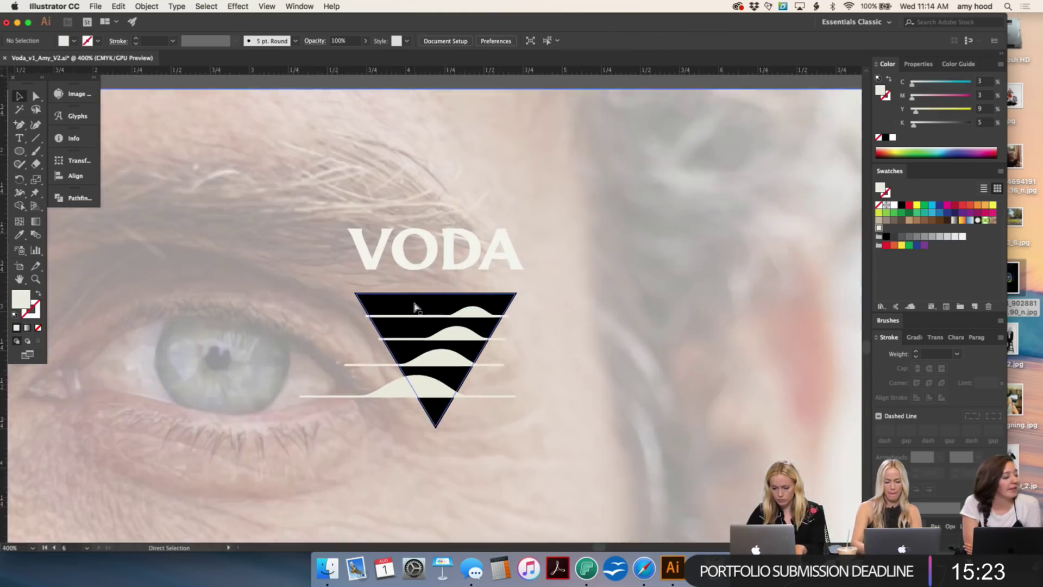
pyautogui.click(418, 307)
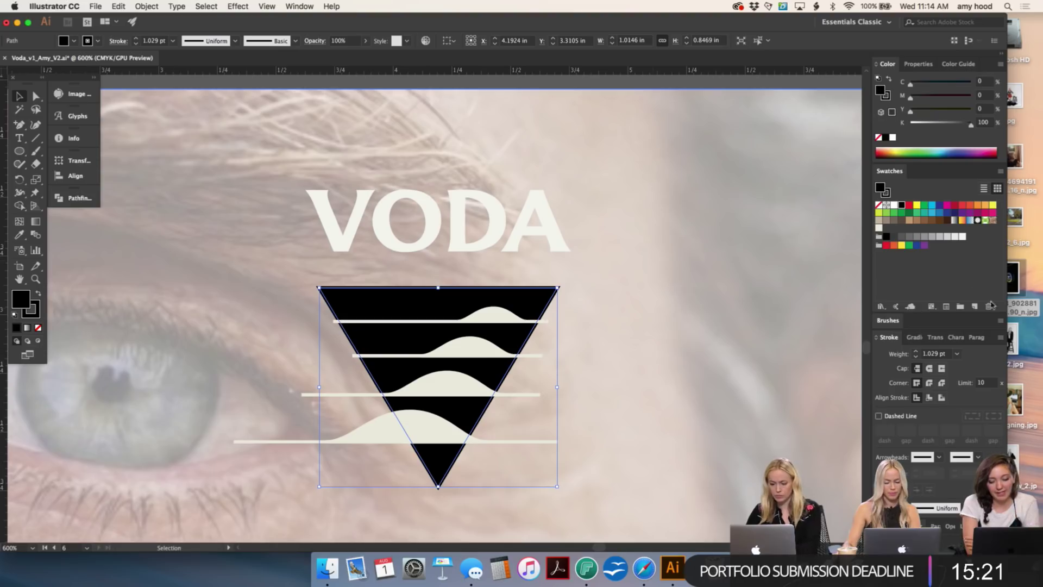
pyautogui.click(879, 229)
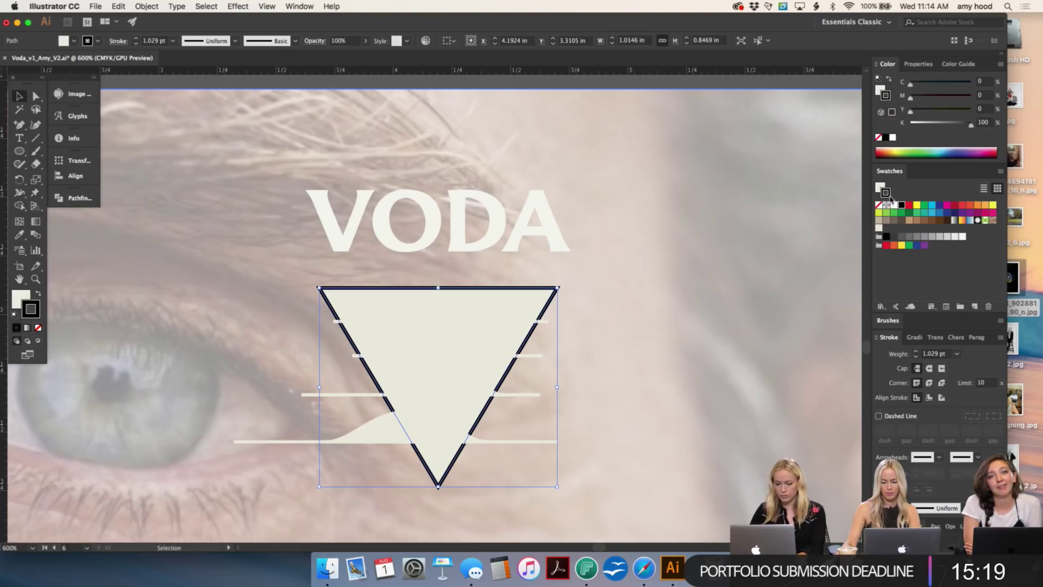
pyautogui.press('/')
pyautogui.click(580, 322)
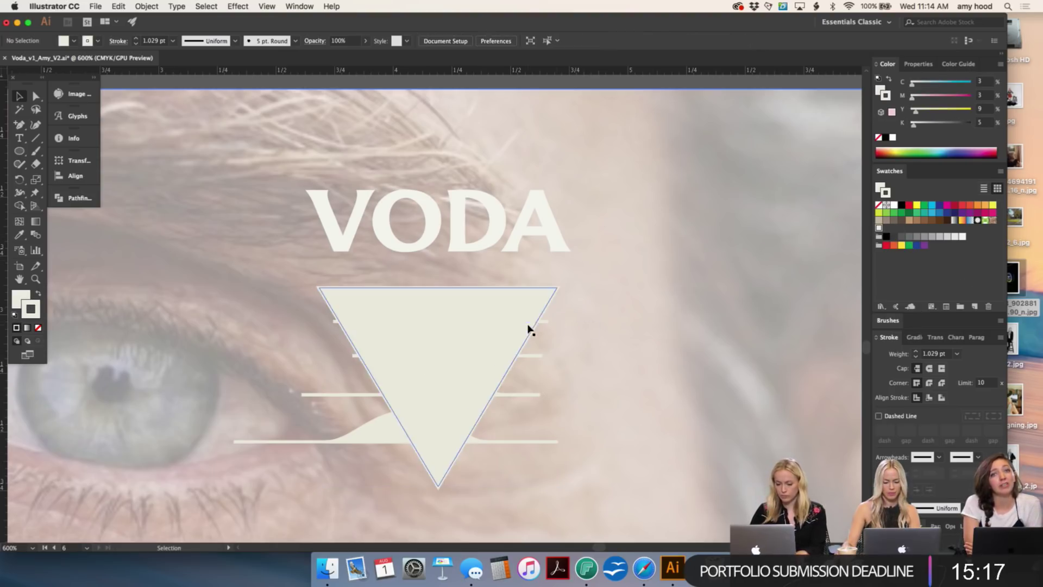
# Step: Set the strokes of the four wave shapes across the cream triangle to black
pyautogui.moveTo(364, 477); pyautogui.dragTo(494, 289)
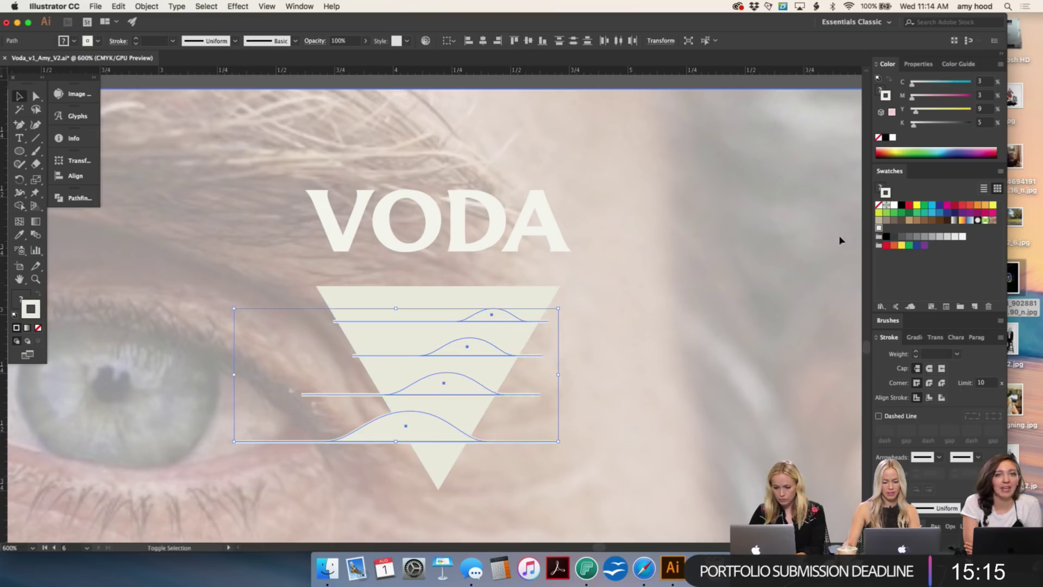
pyautogui.click(901, 205)
pyautogui.click(663, 291)
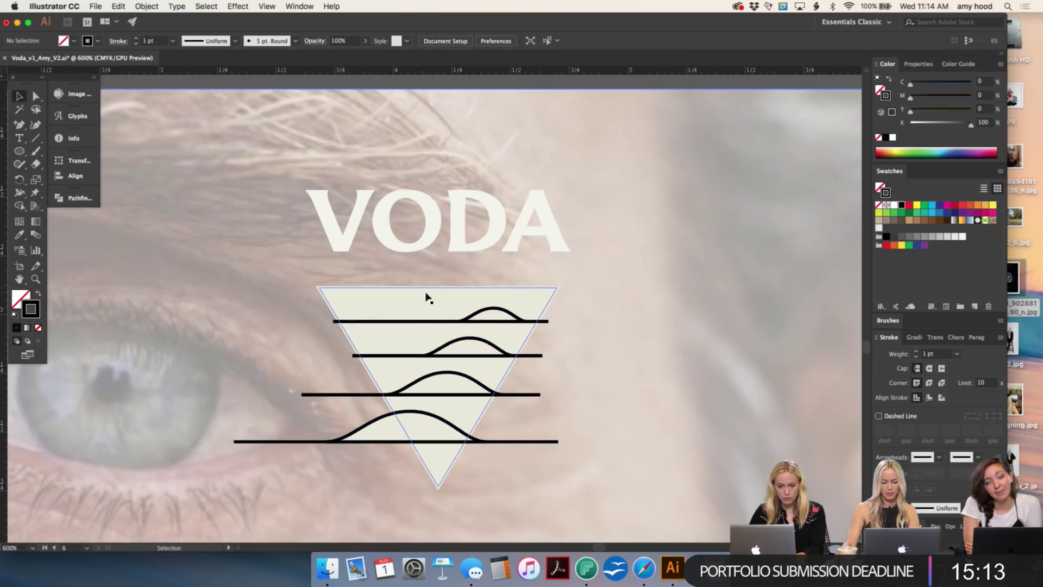
# Step: Expand the triangle and its four wave shapes into filled outlines, and cut the uppermost wave out of the triangle
pyautogui.click(475, 317)
pyautogui.keyDown('shift'); pyautogui.click(451, 354); pyautogui.keyUp('shift')
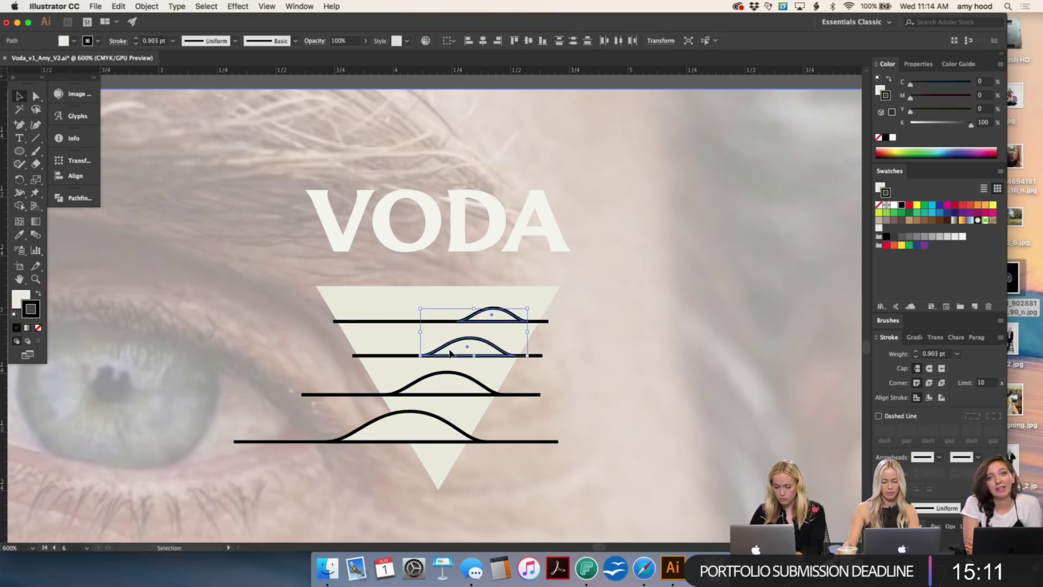
pyautogui.keyDown('shift'); pyautogui.click(263, 439); pyautogui.keyUp('shift')
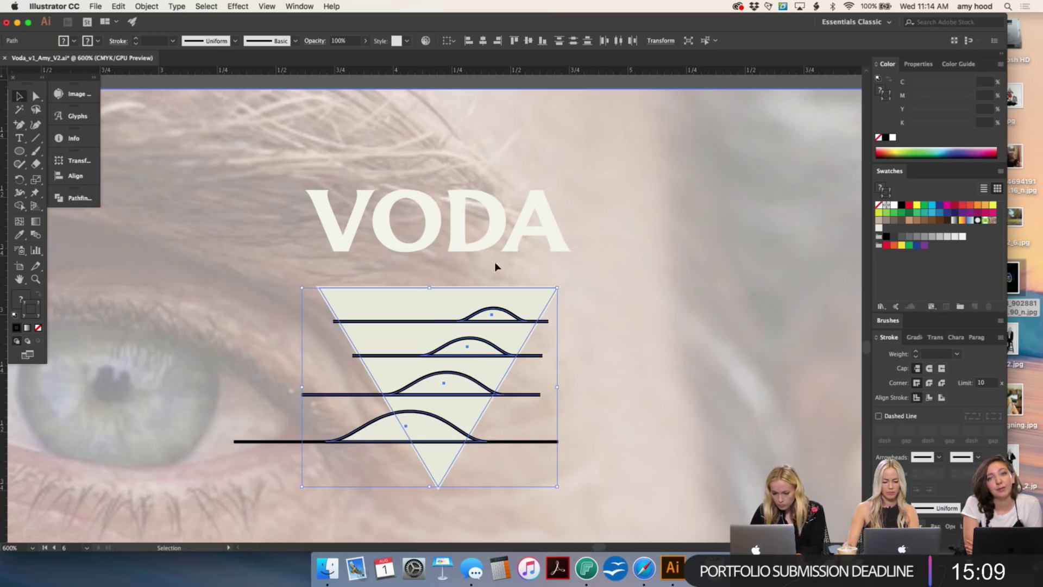
pyautogui.click(702, 458)
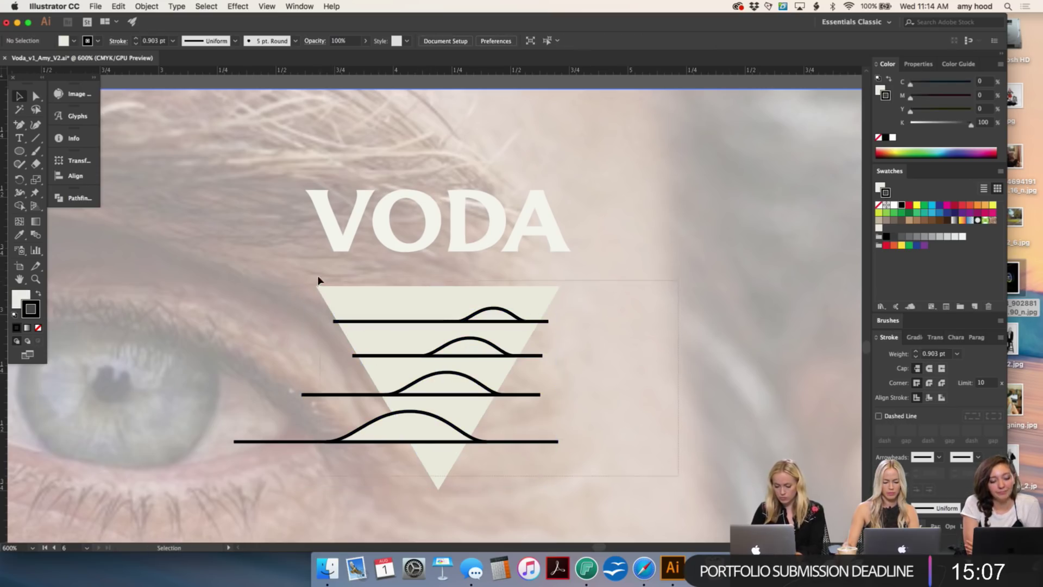
pyautogui.moveTo(321, 284); pyautogui.dragTo(384, 305)
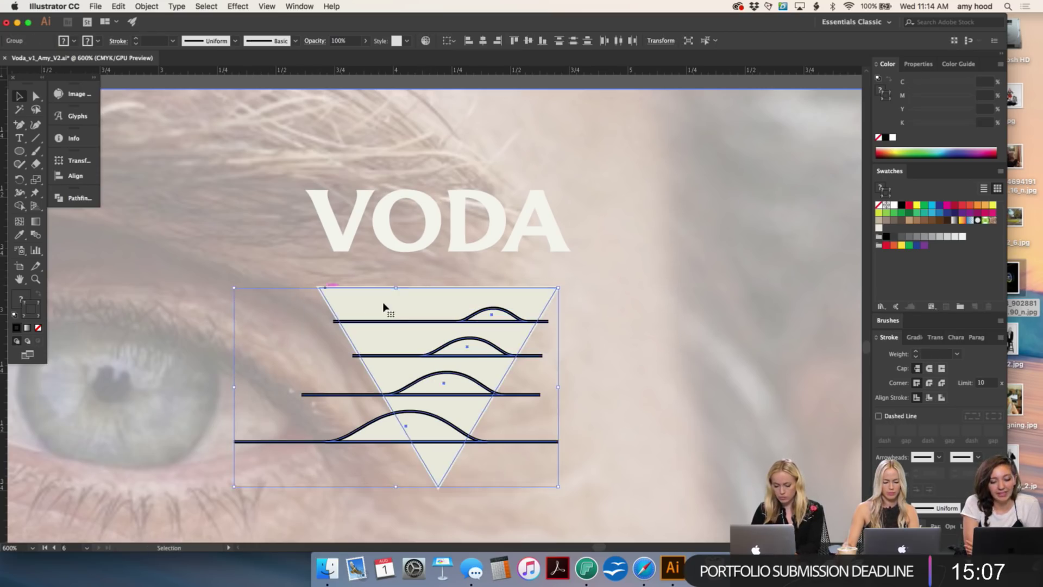
pyautogui.click(147, 6)
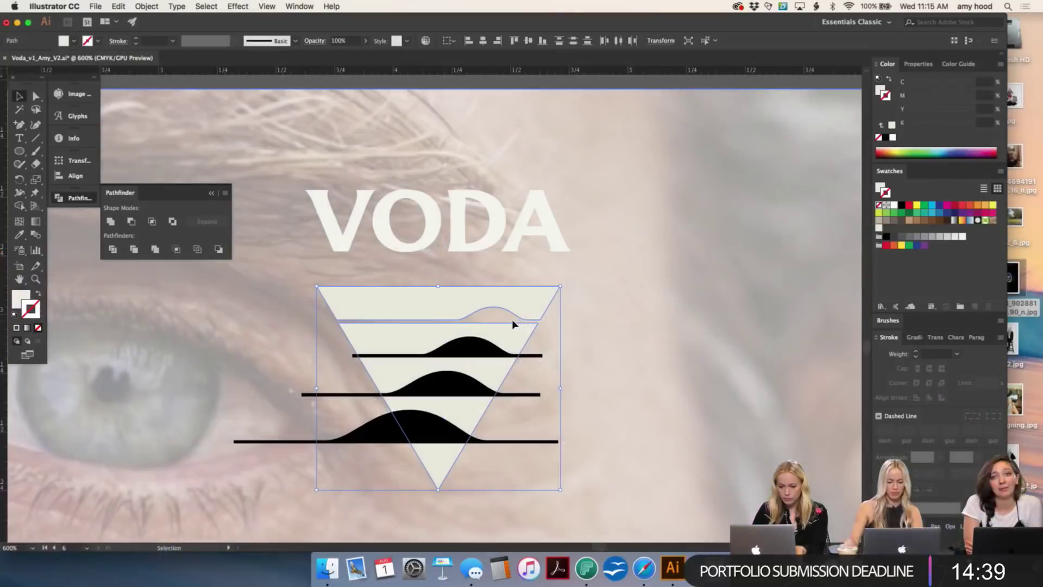
# Step: Subtract the second wave from the triangle with Minus Front
pyautogui.click(496, 356)
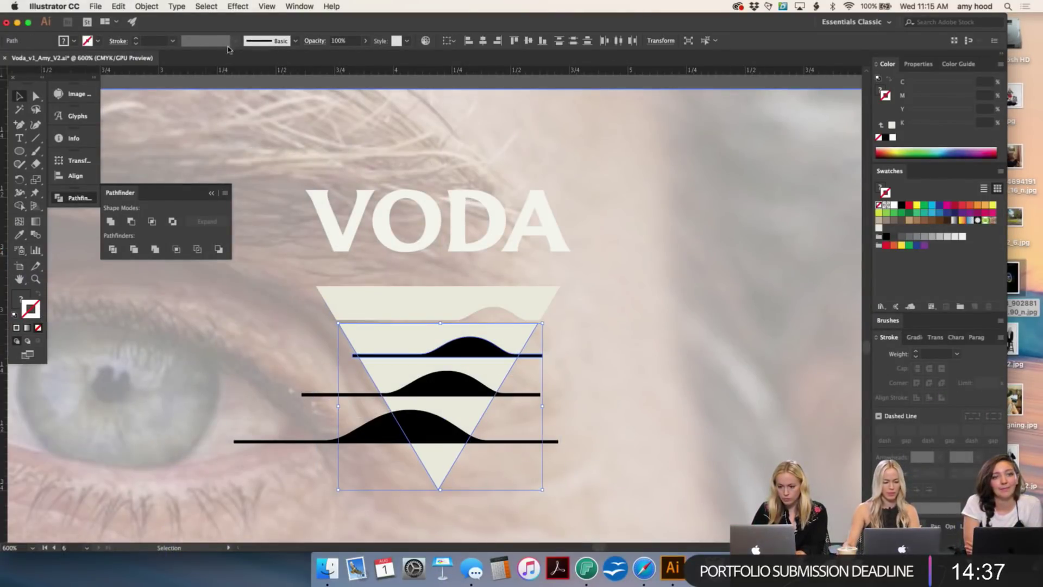
pyautogui.click(131, 221)
pyautogui.click(539, 382)
# Step: Subtract the third wave from the remaining lower piece of the triangle
pyautogui.click(458, 393)
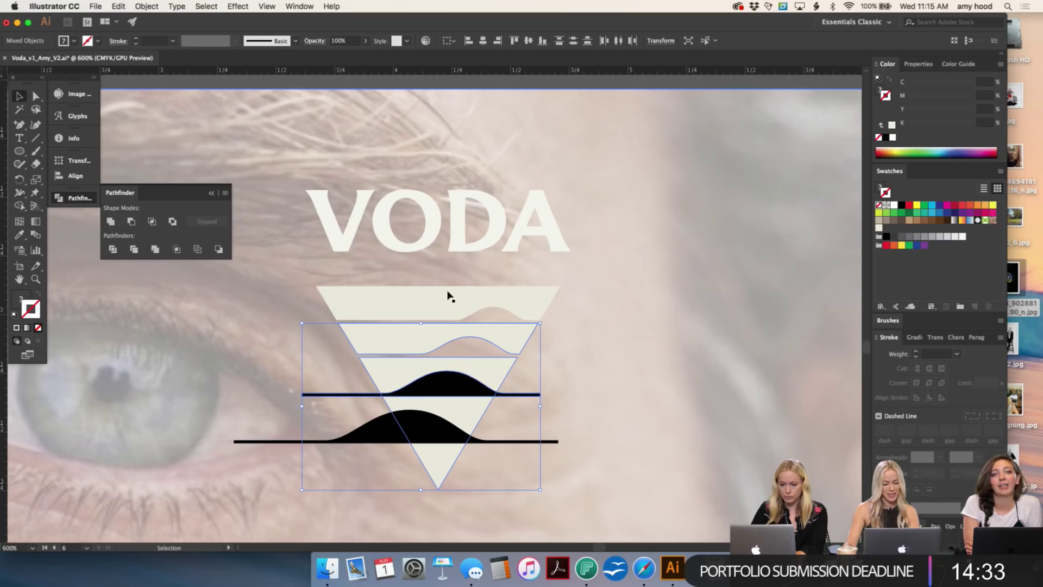
pyautogui.click(548, 375)
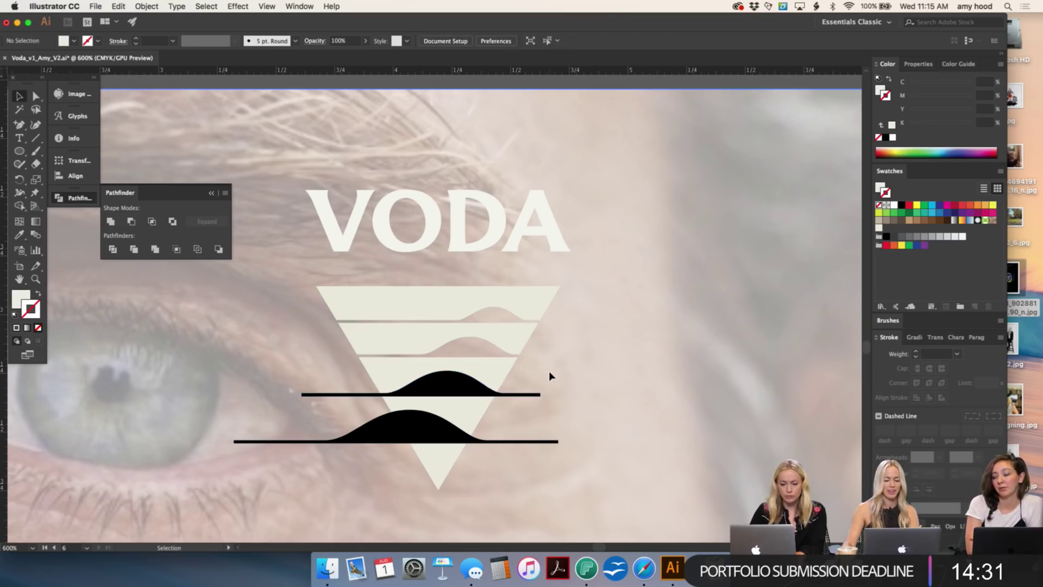
pyautogui.moveTo(479, 401); pyautogui.dragTo(479, 401)
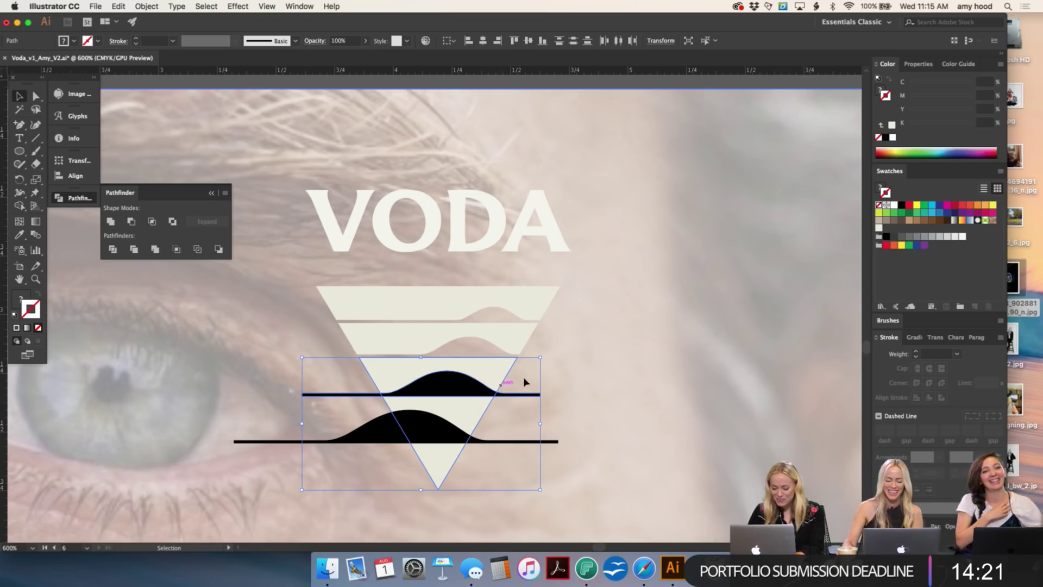
# Step: Subtract the black wave on the third band from the triangle using Minus Front
pyautogui.click(546, 371)
pyautogui.click(481, 395)
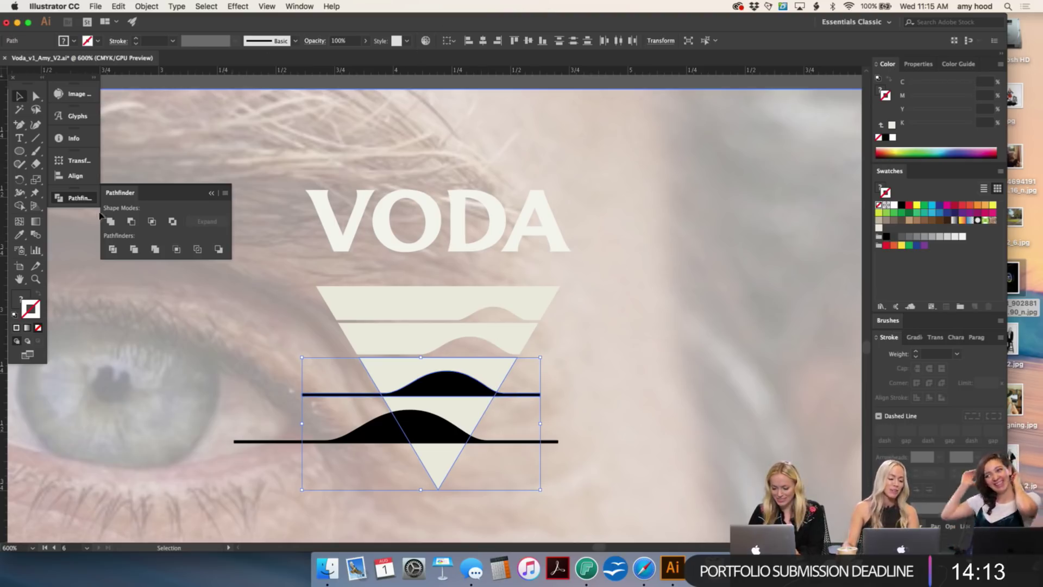
pyautogui.click(131, 221)
pyautogui.click(511, 427)
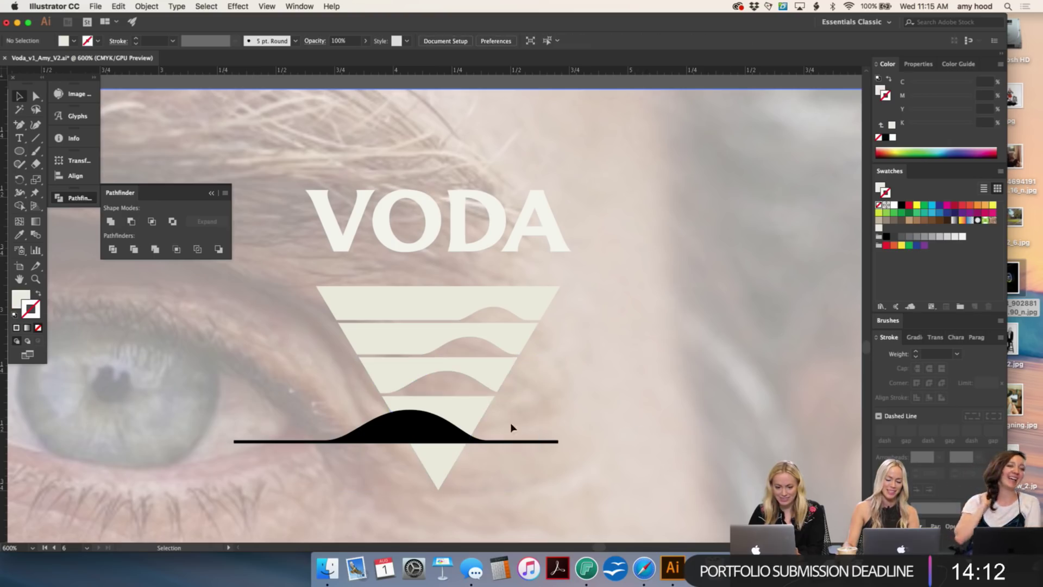
# Step: Try to subtract the lowest black wave from the triangle's lower bands together, and undo it
pyautogui.click(448, 453)
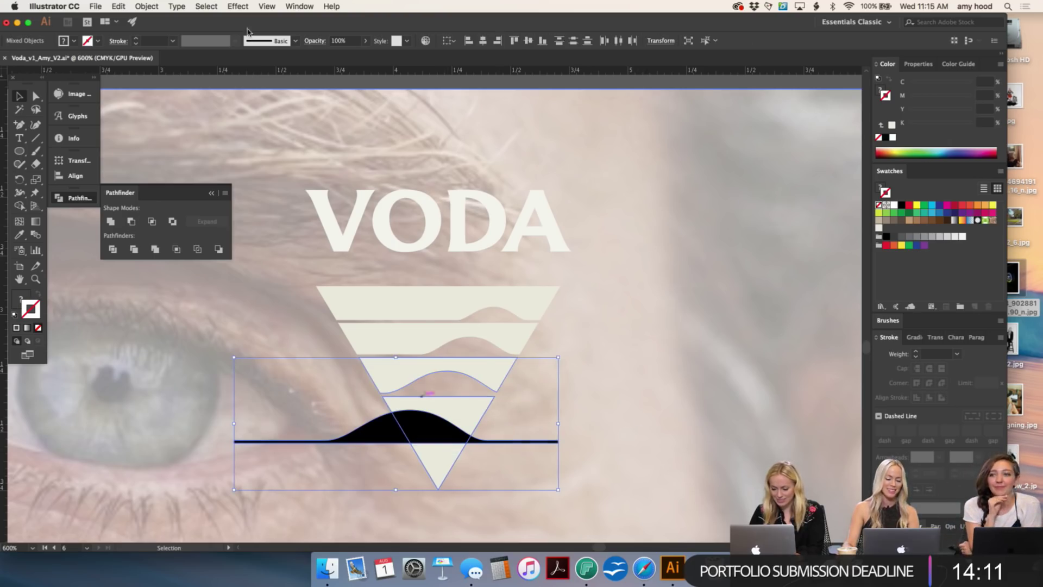
pyautogui.click(131, 221)
pyautogui.click(626, 370)
pyautogui.hotkey('ctrl', 'z')
pyautogui.hotkey('ctrl', 'z')
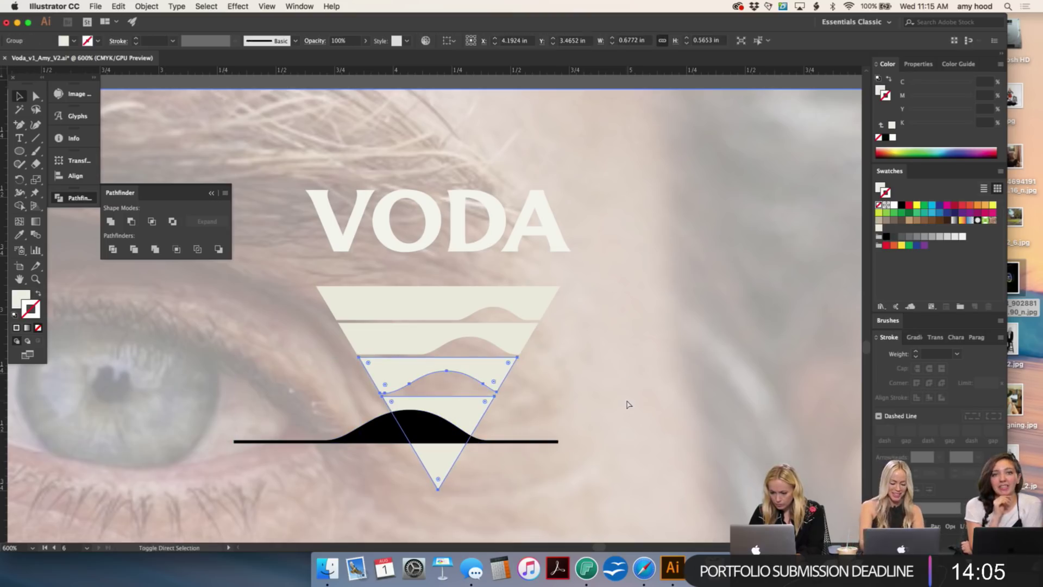
# Step: Cut the lowest black wave out of the triangle's bottom piece only
pyautogui.click(625, 399)
pyautogui.click(454, 443)
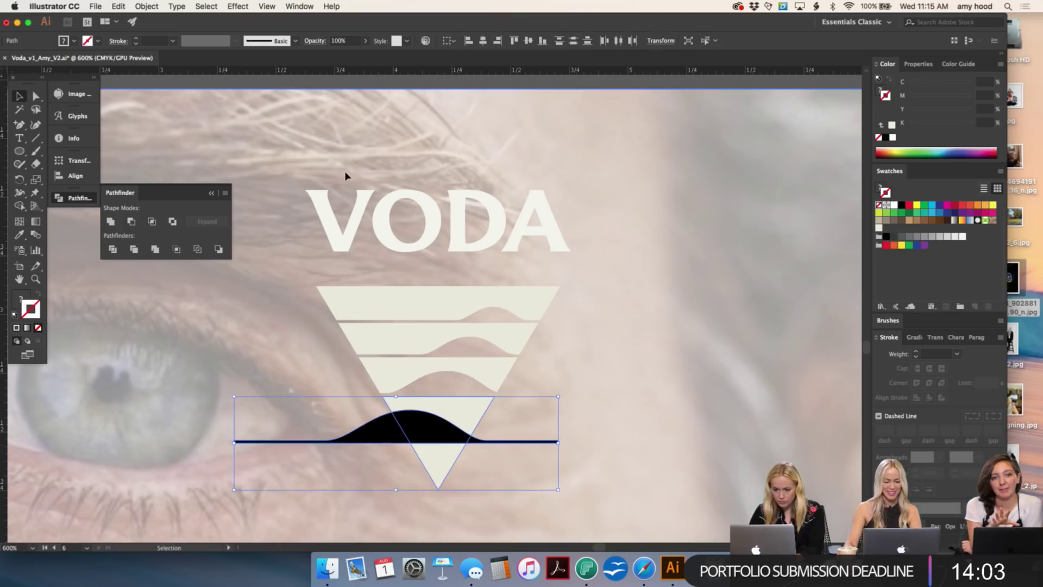
pyautogui.click(113, 249)
pyautogui.click(569, 399)
# Step: Check the wave-cut triangle up close and as a whole, and leave isolation mode
pyautogui.press('super+minus')
pyautogui.press('super+minus')
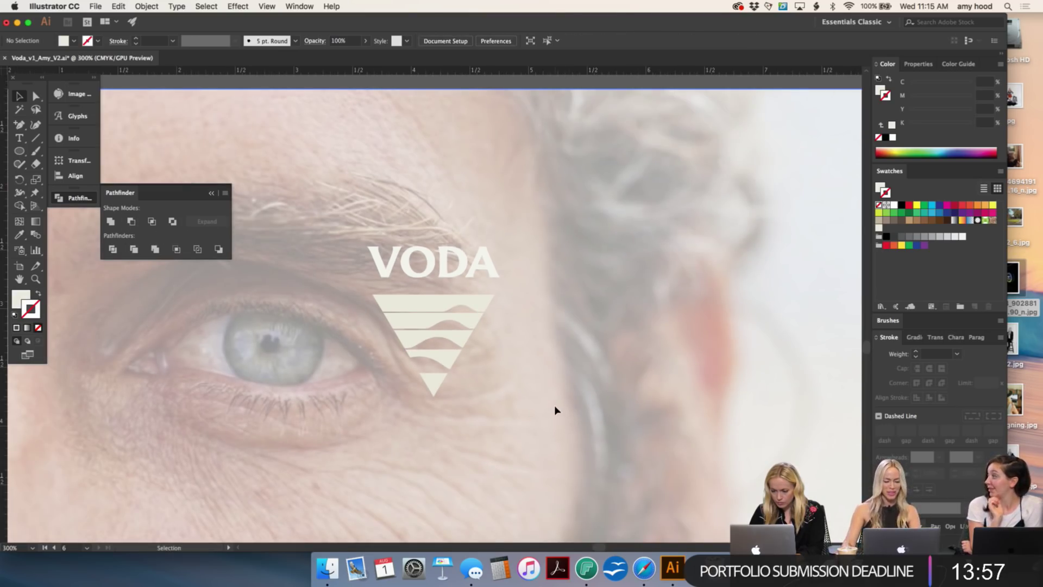
pyautogui.press('super+plus')
pyautogui.press('super+plus')
pyautogui.press('super+plus')
pyautogui.press('super+plus')
pyautogui.press('super+minus')
pyautogui.press('super+minus')
pyautogui.press('super+minus')
pyautogui.press('super+minus')
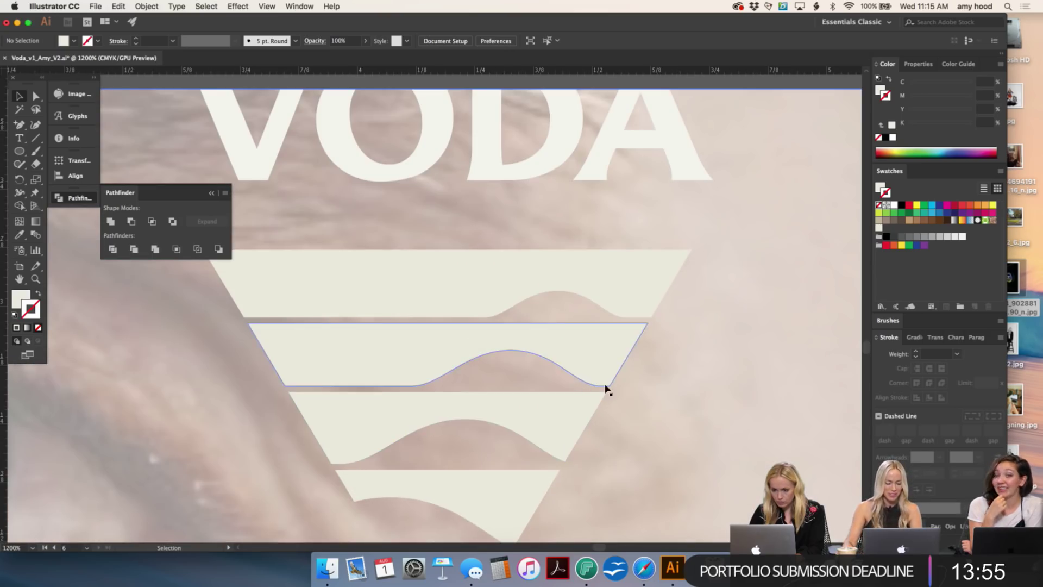
pyautogui.press('v')
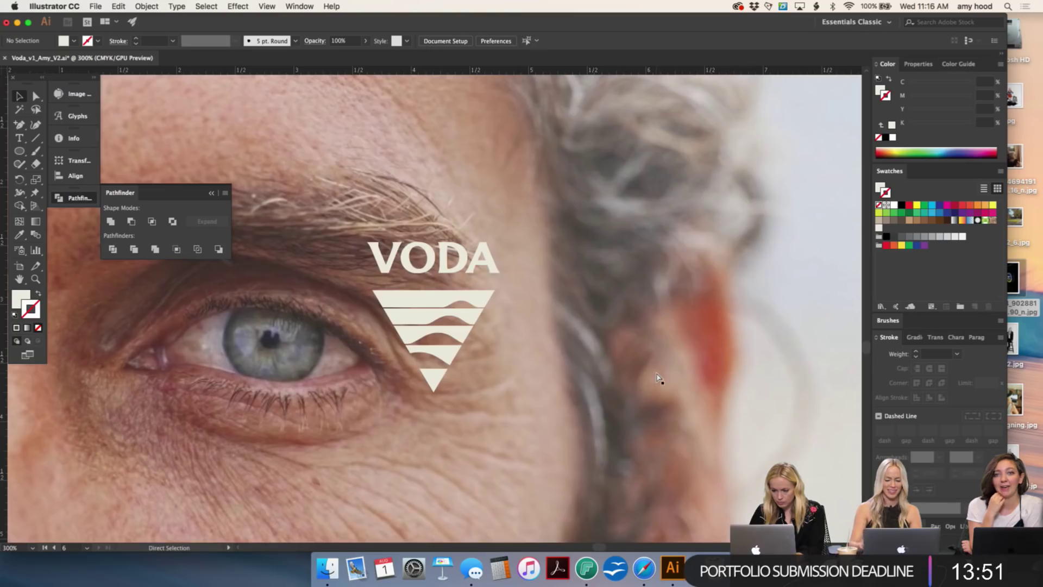
# Step: Examine the gaps between the wave bands up close and the whole logo over the eye photo
pyautogui.press('a')
pyautogui.press('super+minus')
pyautogui.press('super+plus')
pyautogui.press('super+plus')
pyautogui.press('super+plus')
pyautogui.press('super+plus')
pyautogui.press('super+plus')
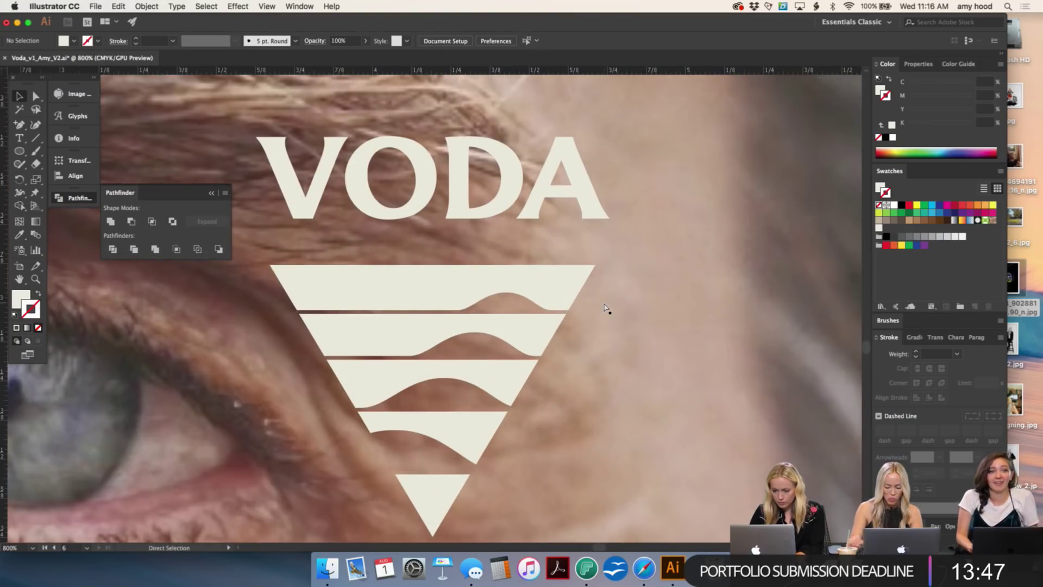
pyautogui.press('super+plus')
pyautogui.press('super+plus')
pyautogui.press('super+plus')
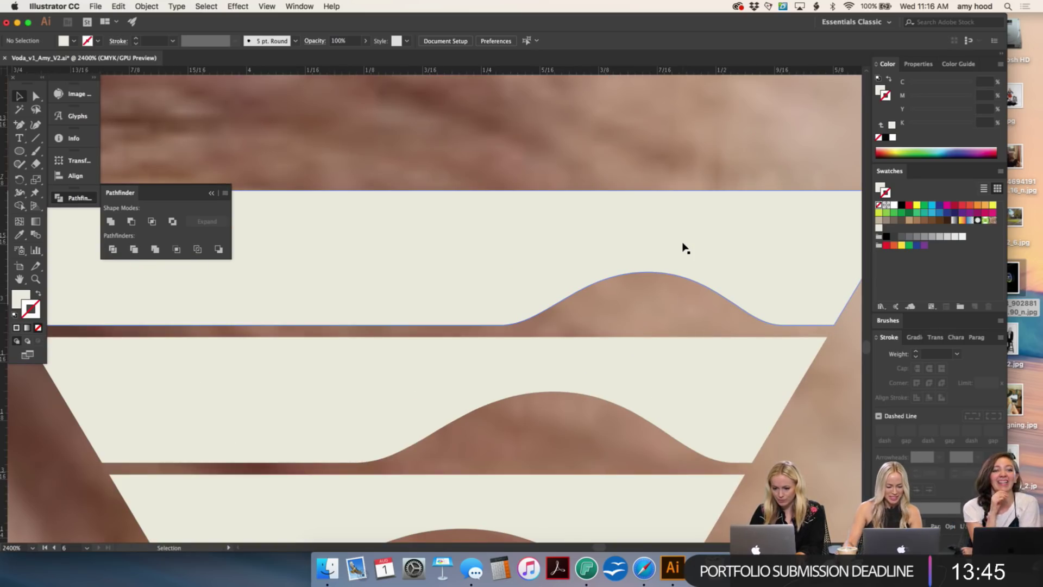
pyautogui.press('super+minus')
pyautogui.press('super+minus')
pyautogui.press('super+minus')
pyautogui.press('super+minus')
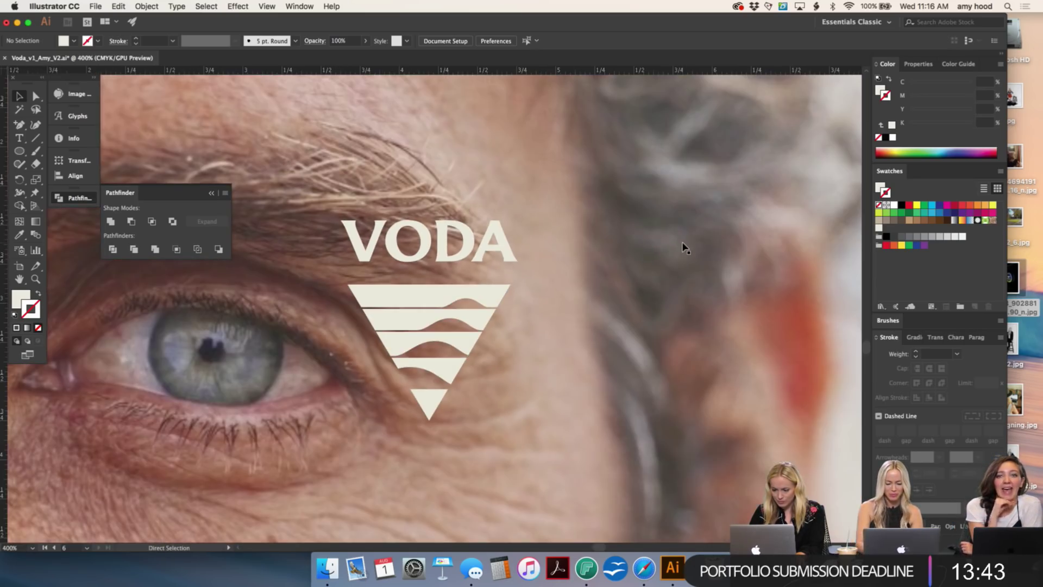
# Step: Select the grouped wave triangle and inspect its five bands up close
pyautogui.click(450, 295)
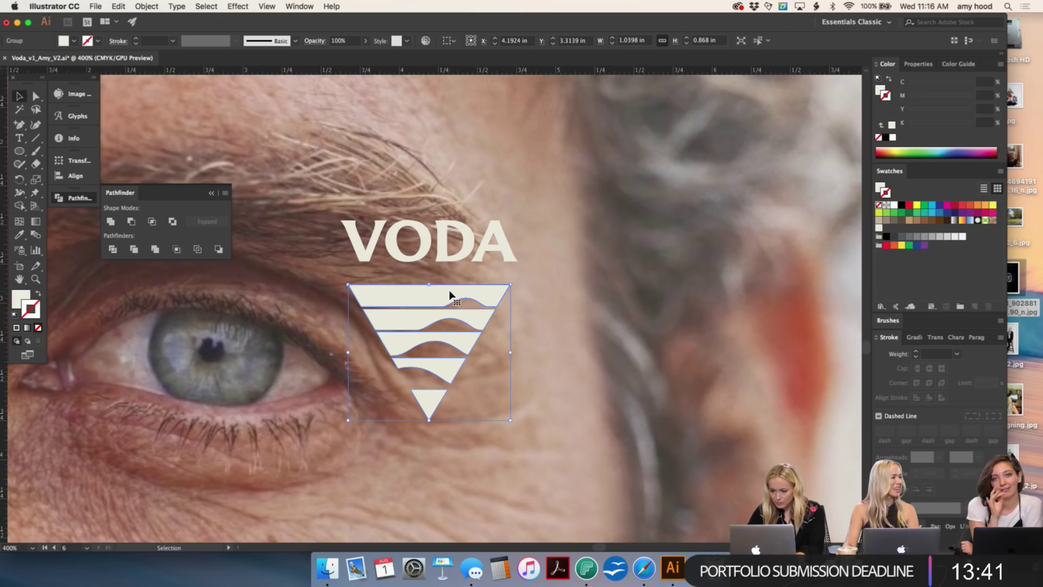
pyautogui.press('super+equal')
pyautogui.press('super+equal')
pyautogui.press('super+equal')
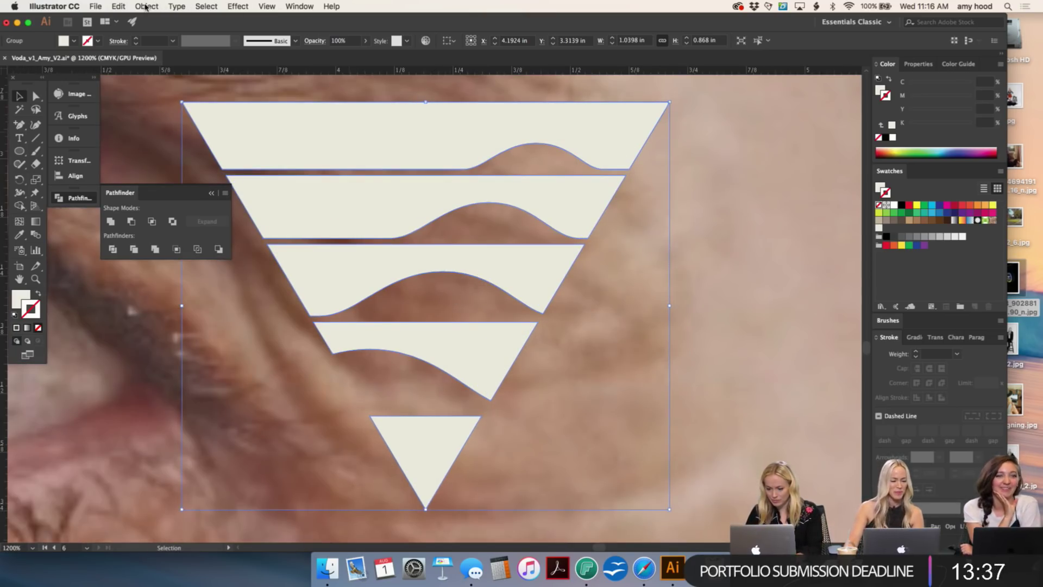
pyautogui.press('space')
pyautogui.press('super+minus')
pyautogui.press('super+minus')
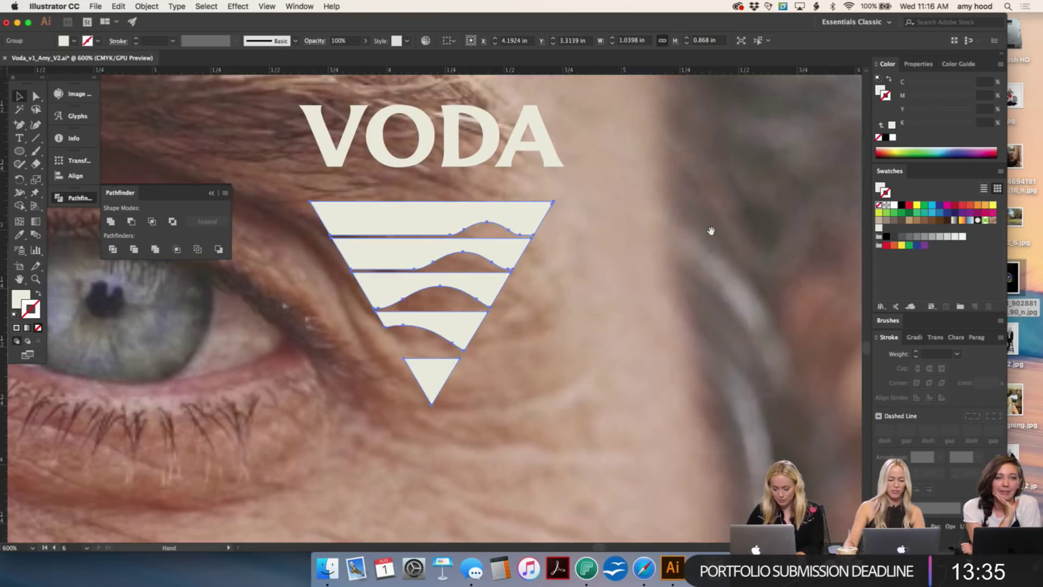
pyautogui.moveTo(711, 229); pyautogui.dragTo(749, 295)
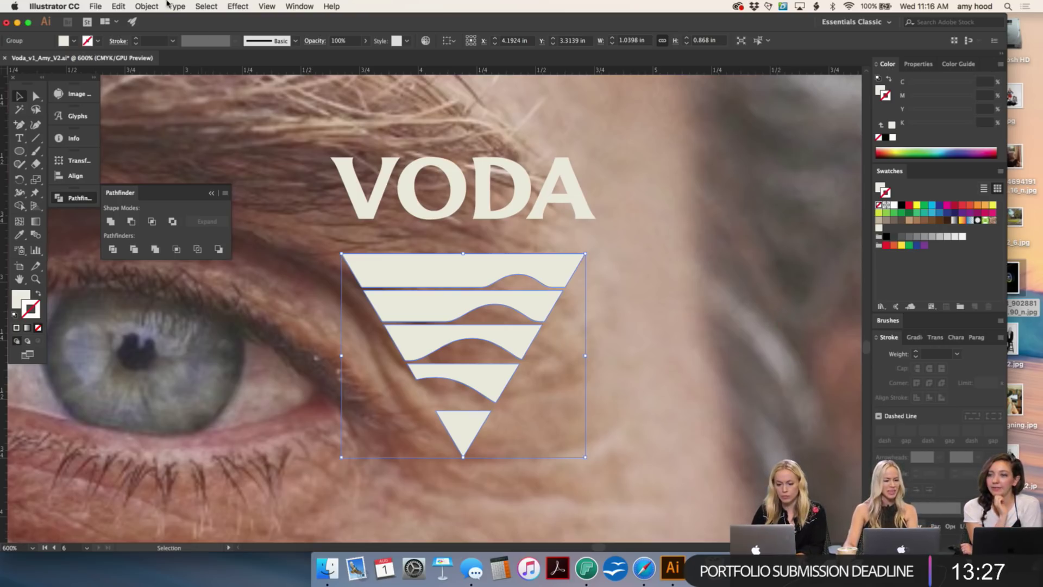
# Step: Start an Offset Path on the selected wave triangle with an offset of -0.025 in and the preview turned on
pyautogui.click(148, 7)
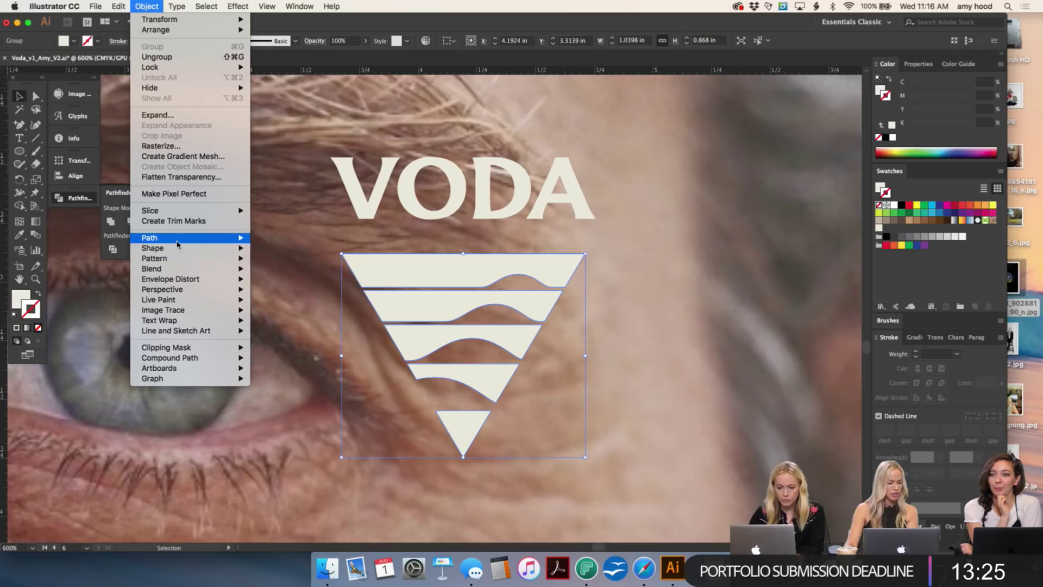
pyautogui.moveTo(242, 237)
pyautogui.click(281, 266)
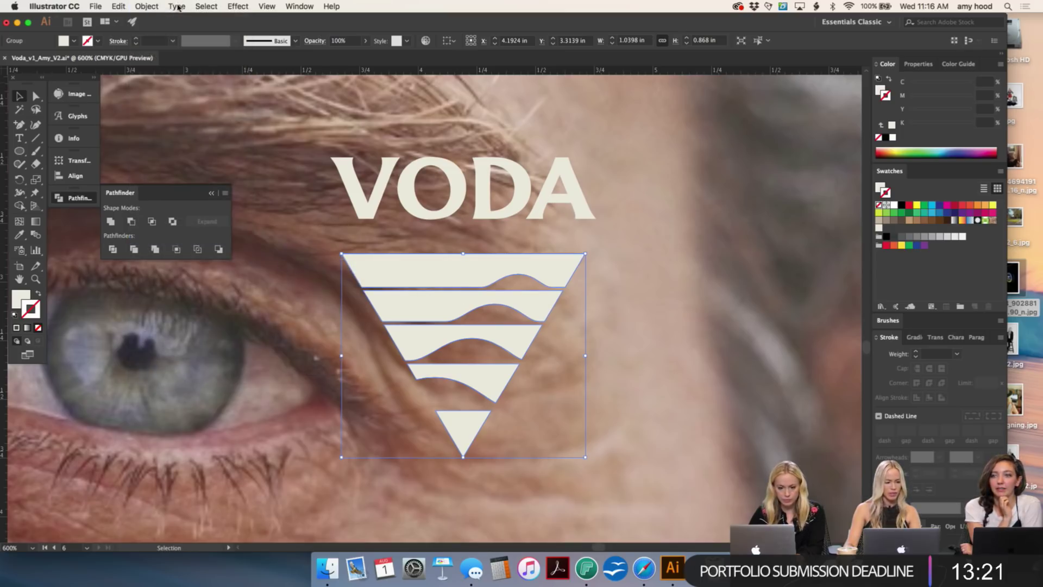
pyautogui.click(161, 7)
pyautogui.moveTo(239, 237)
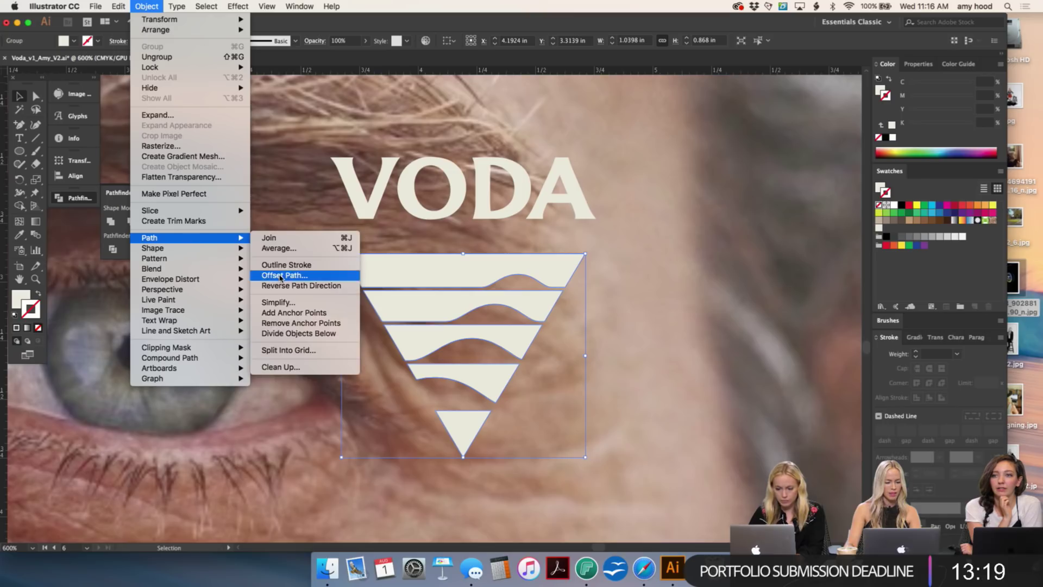
pyautogui.click(281, 275)
pyautogui.click(669, 248)
pyautogui.write('-0.0')
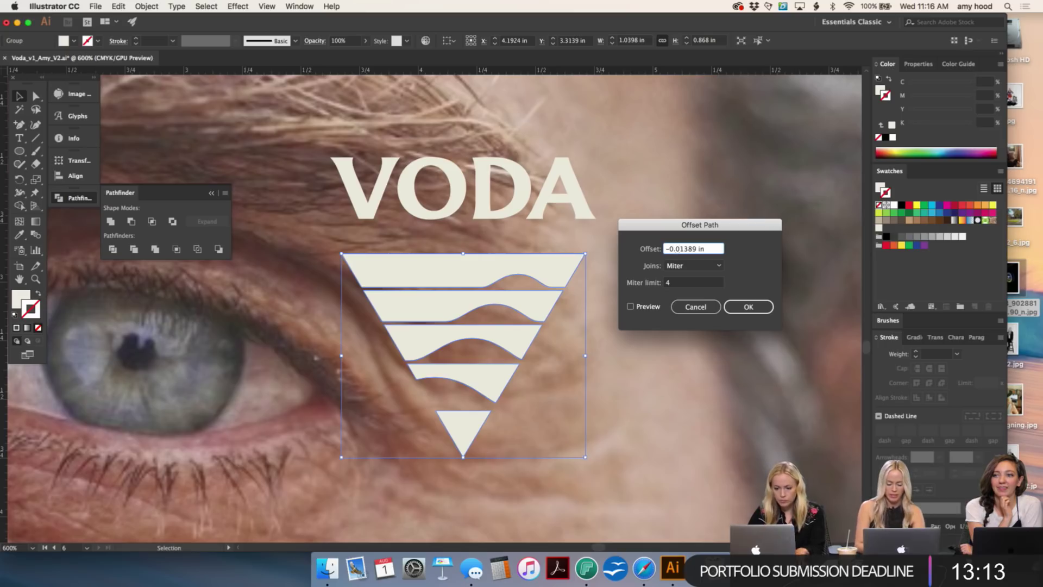
pyautogui.write('2')
pyautogui.press('BackSpace')
pyautogui.press('BackSpace')
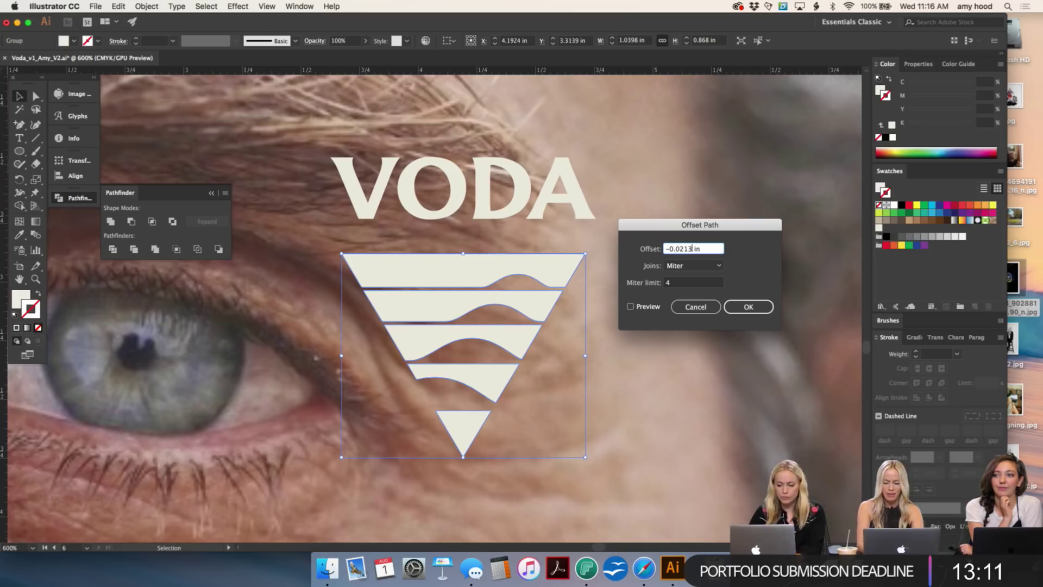
pyautogui.write('5')
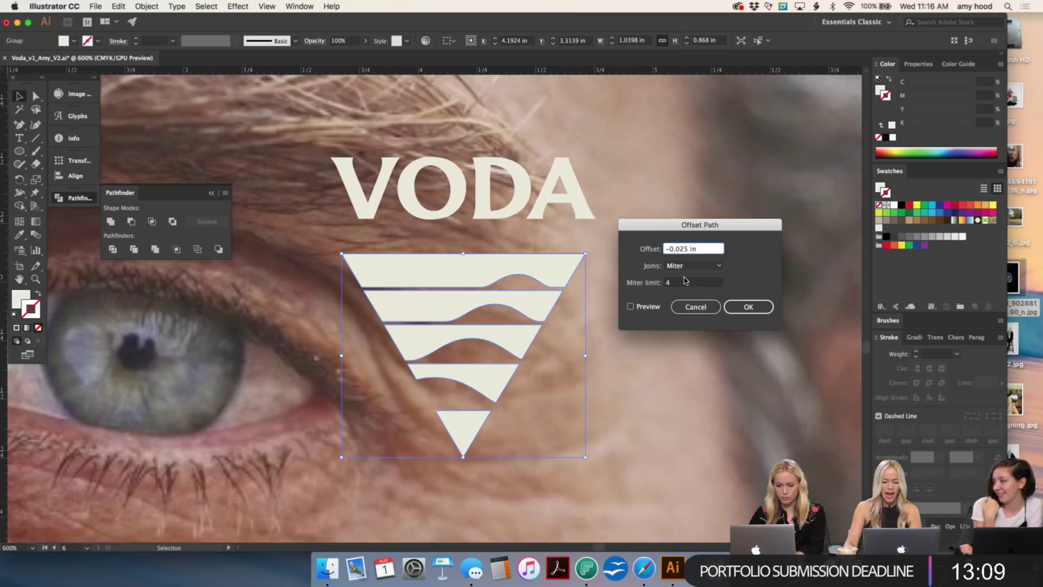
pyautogui.click(684, 283)
pyautogui.click(644, 308)
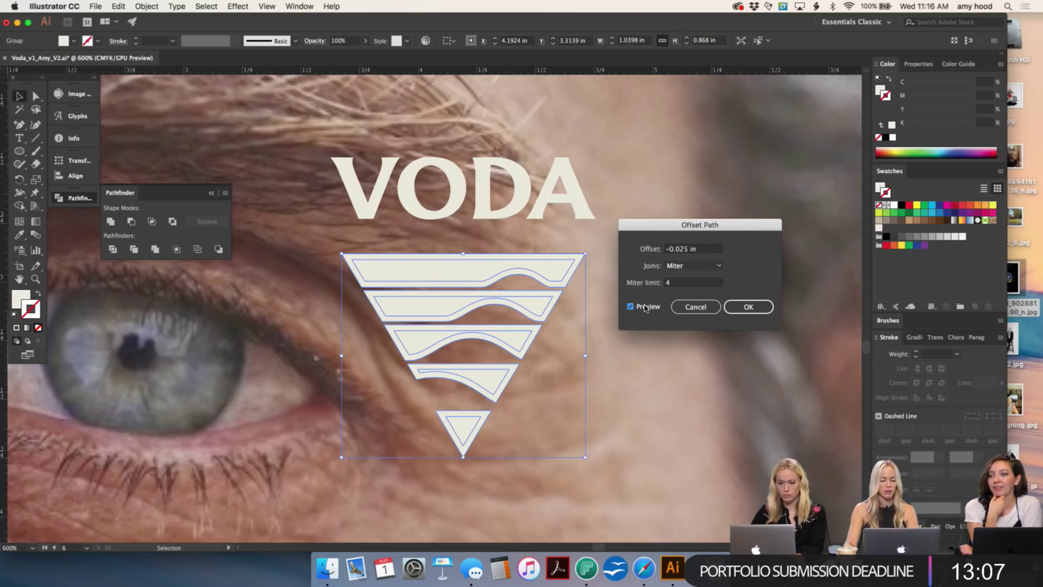
# Step: Set the offset distance to -0.01 in and preview it on the bands
pyautogui.click(690, 248)
pyautogui.click(691, 247)
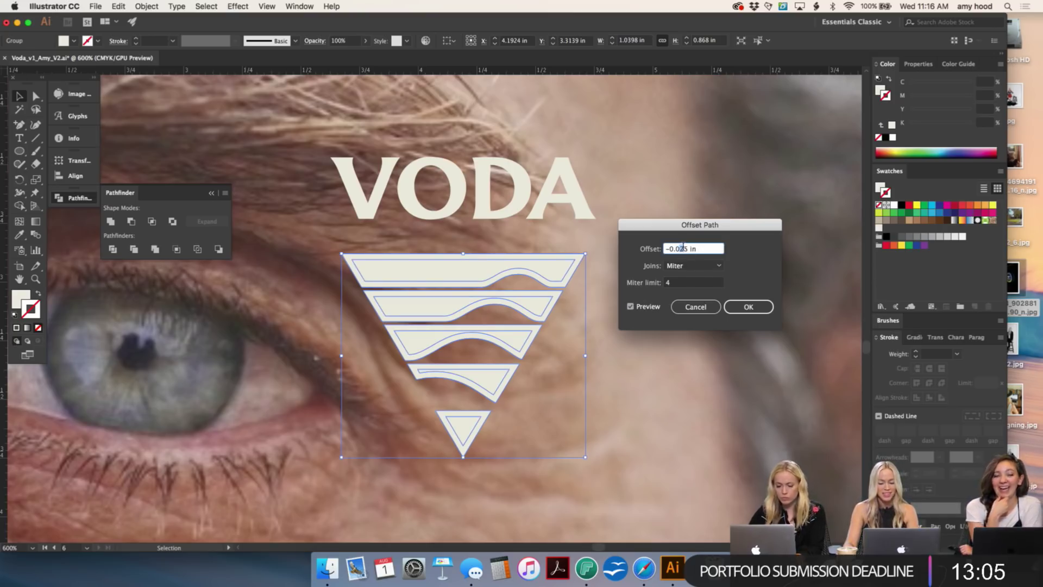
pyautogui.press('BackSpace')
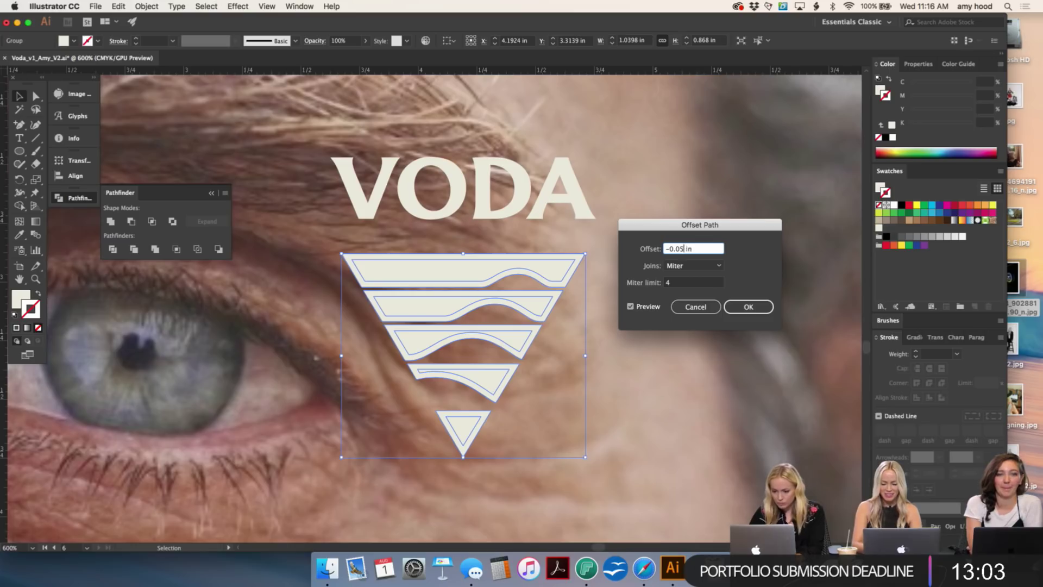
pyautogui.write('1')
pyautogui.click(687, 282)
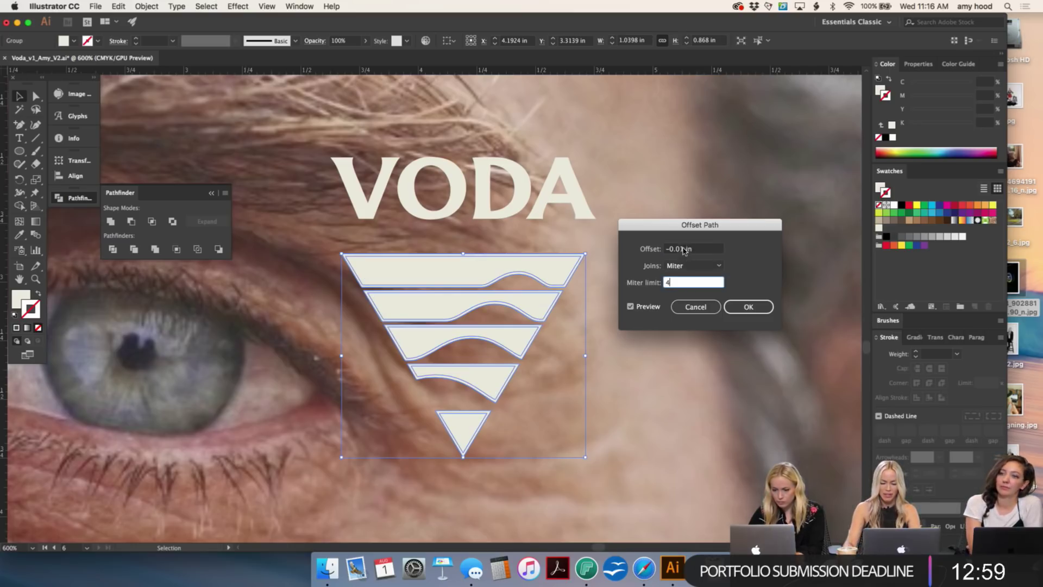
# Step: Set the path offset to -0.005 in and apply it to the wave triangle
pyautogui.click(684, 247)
pyautogui.press('BackSpace')
pyautogui.write('05')
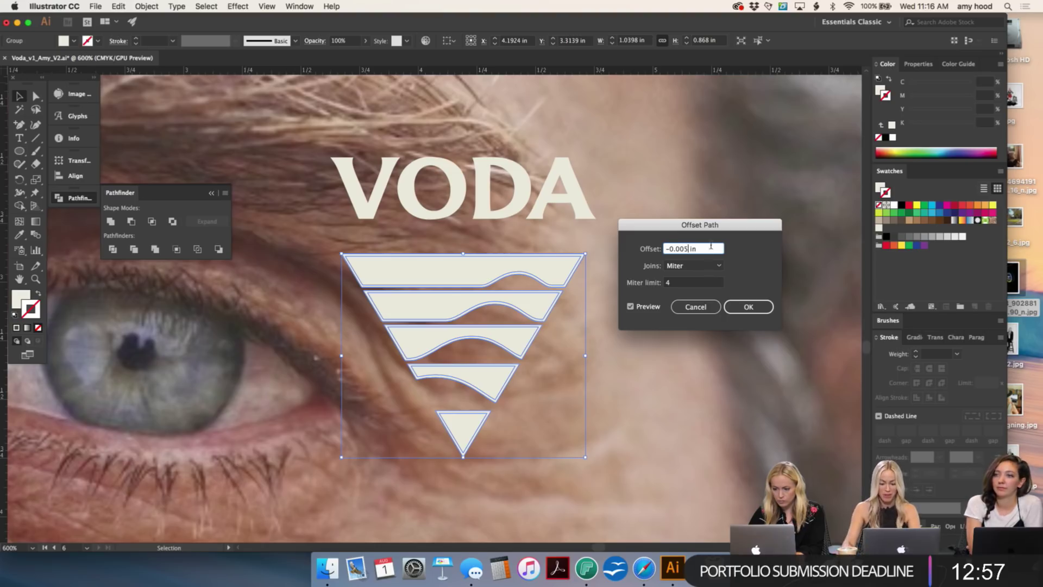
pyautogui.click(693, 283)
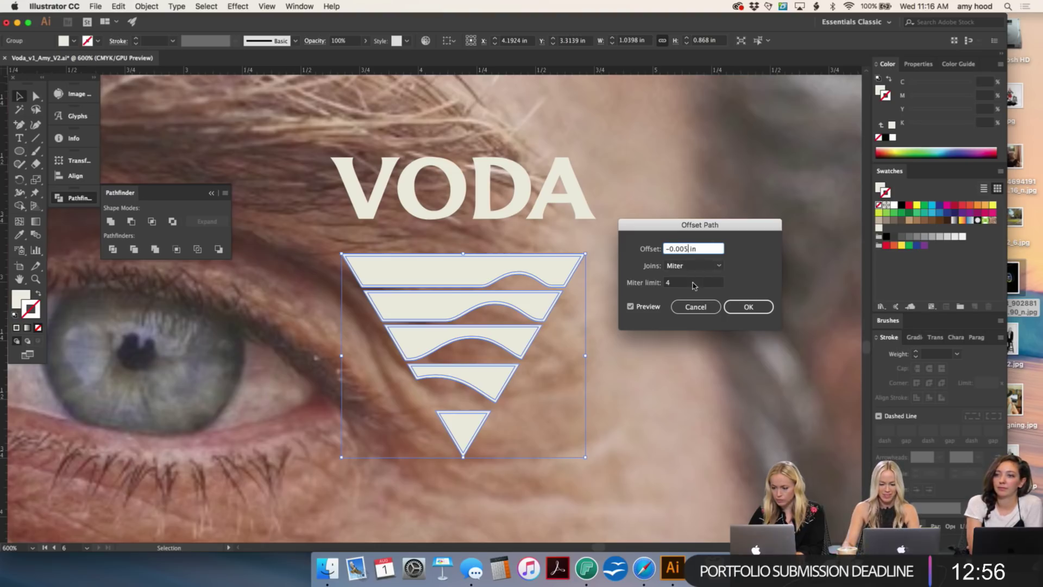
pyautogui.click(731, 306)
# Step: Remove the original wave triangle, keeping only the inset offset shapes in its place
pyautogui.moveTo(618, 273); pyautogui.dragTo(370, 409)
pyautogui.press('super+z')
pyautogui.press('super+shift+a')
pyautogui.press('a')
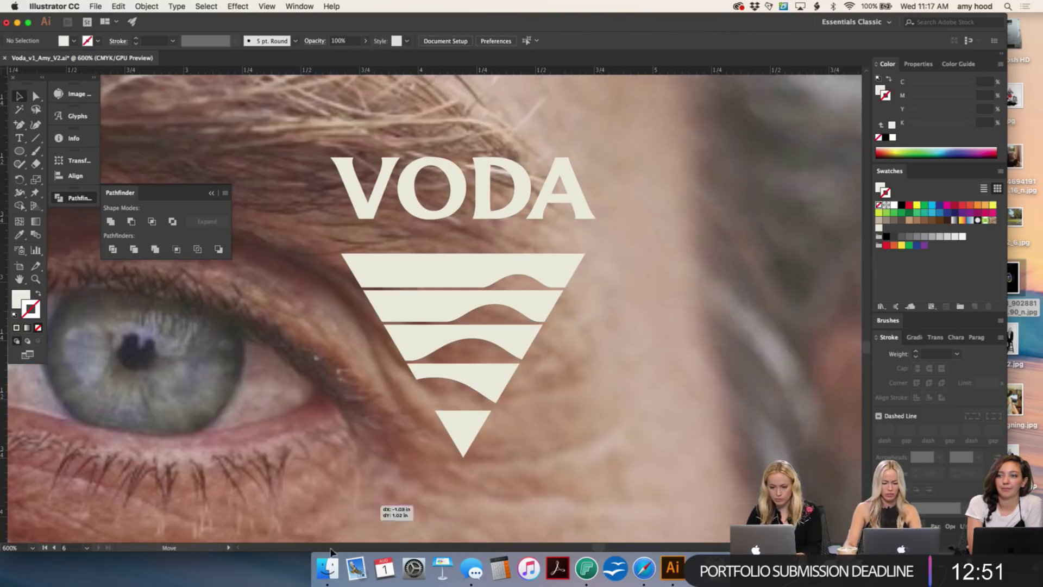
pyautogui.click(545, 267)
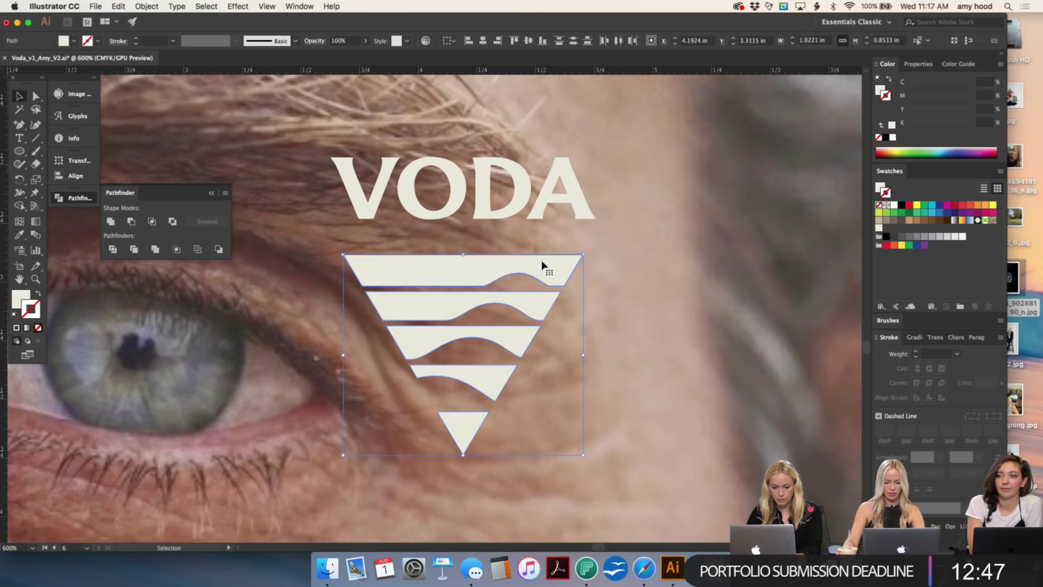
pyautogui.click(661, 256)
# Step: Group the VODA wordmark with the wave triangle beneath it
pyautogui.press('super+minus')
pyautogui.press('super+minus')
pyautogui.press('super+minus')
pyautogui.press('super+minus')
pyautogui.press('super+minus')
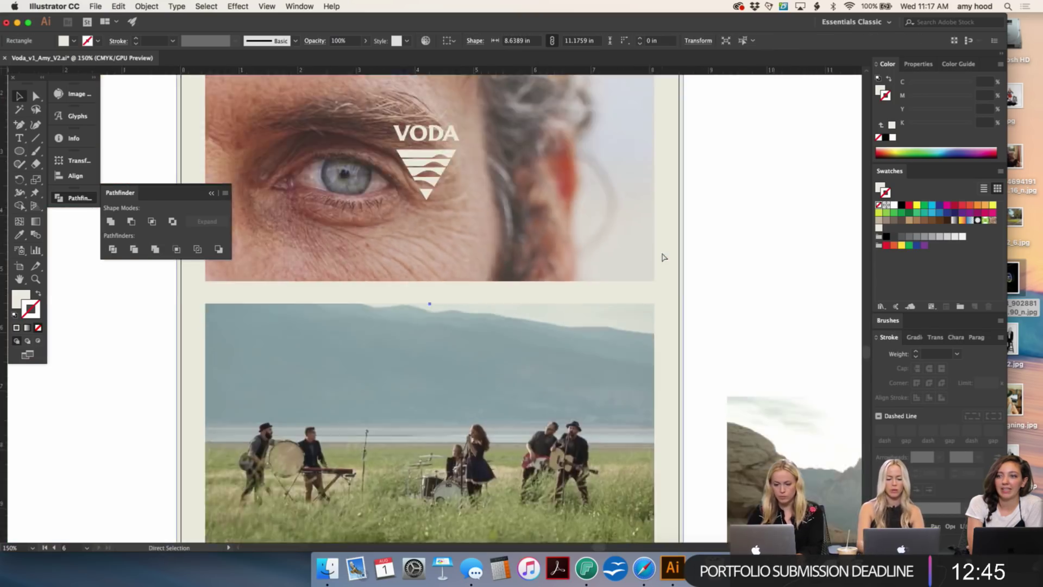
pyautogui.click(443, 216)
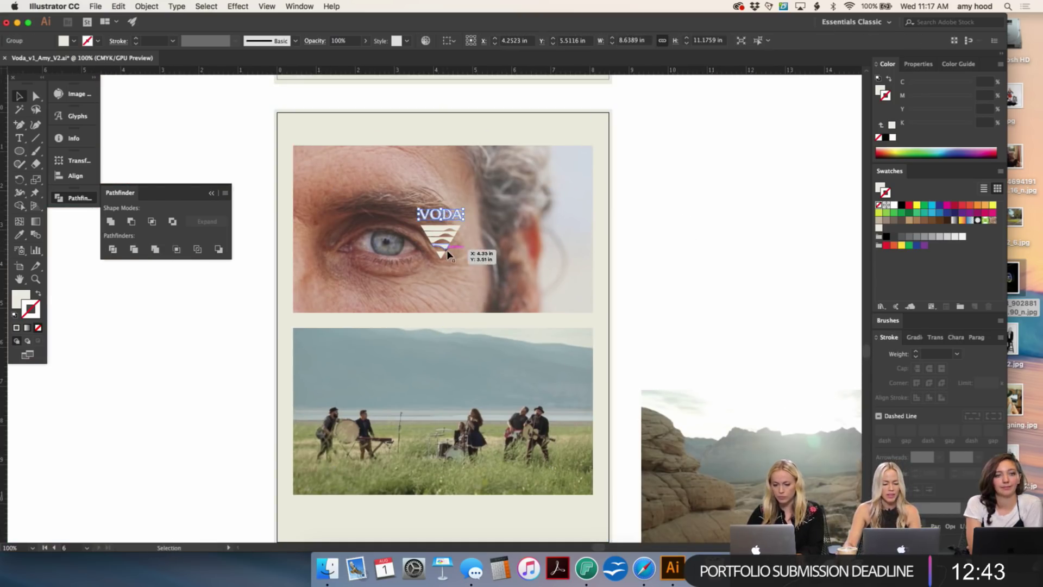
pyautogui.keyDown('shift'); pyautogui.click(435, 251); pyautogui.keyUp('shift')
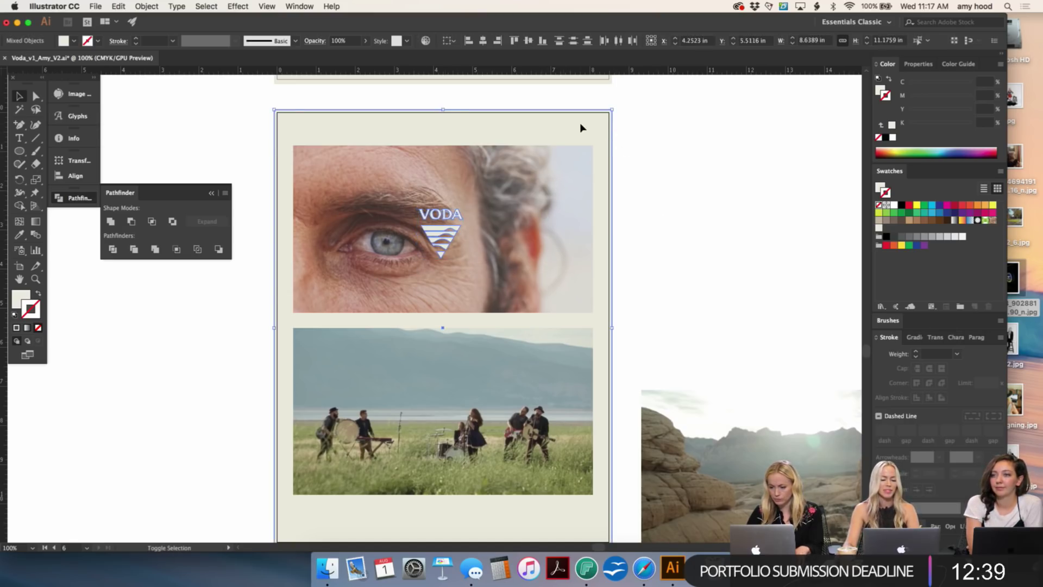
pyautogui.click(694, 159)
# Step: Place a copy of the VODA triangle logo on the band photo directly below the eye photo
pyautogui.moveTo(444, 216); pyautogui.dragTo(458, 395)
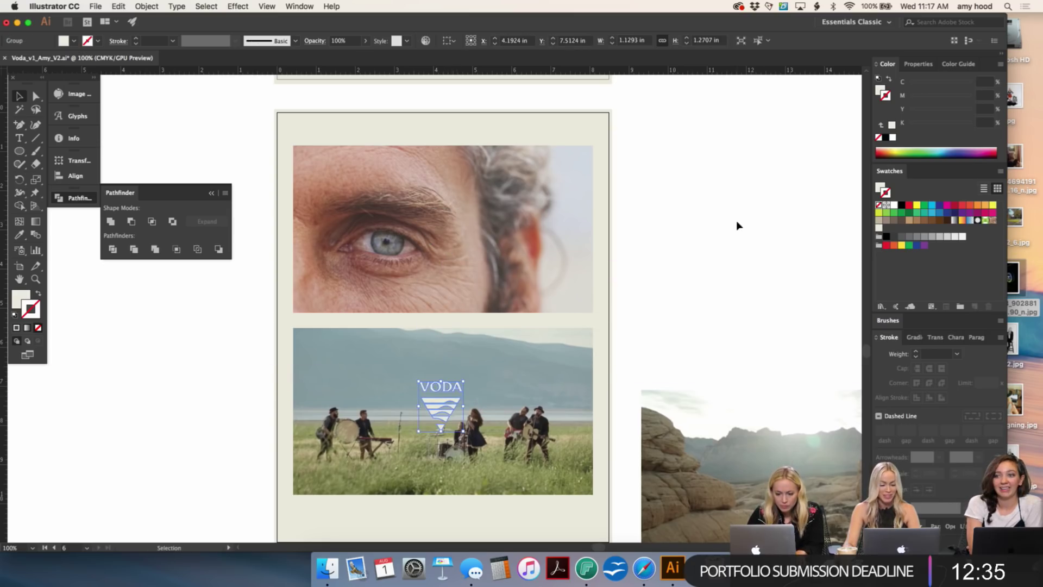
pyautogui.press('super+z')
pyautogui.moveTo(449, 245); pyautogui.dragTo(448, 409)
pyautogui.click(706, 263)
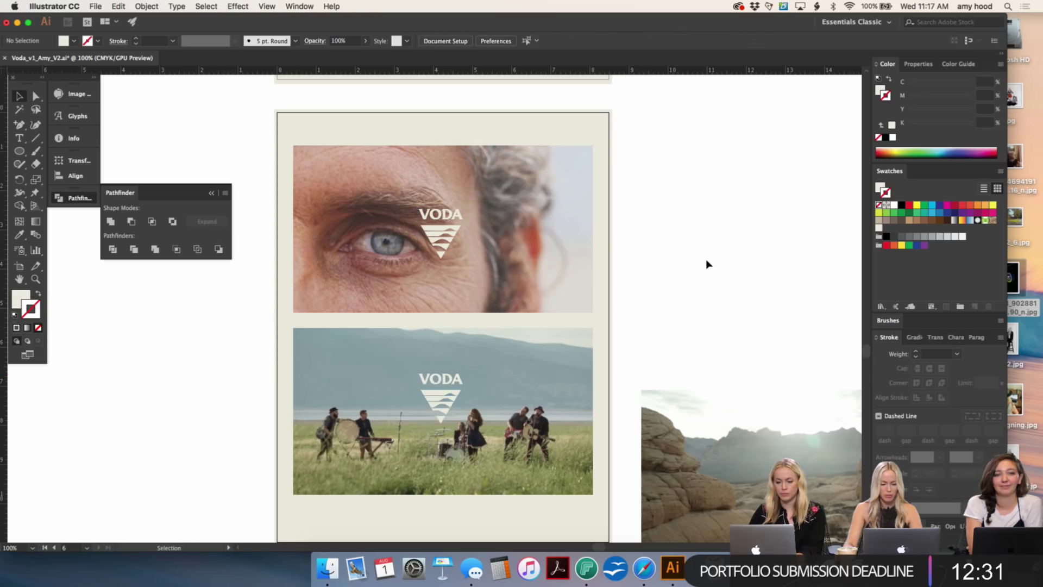
# Step: Look over the other VODA logo variations and photo layouts on the neighbouring artboards
pyautogui.press('super+minus')
pyautogui.press('super+minus')
pyautogui.press('super+minus')
pyautogui.moveTo(580, 253); pyautogui.dragTo(606, 330)
pyautogui.press('super+plus')
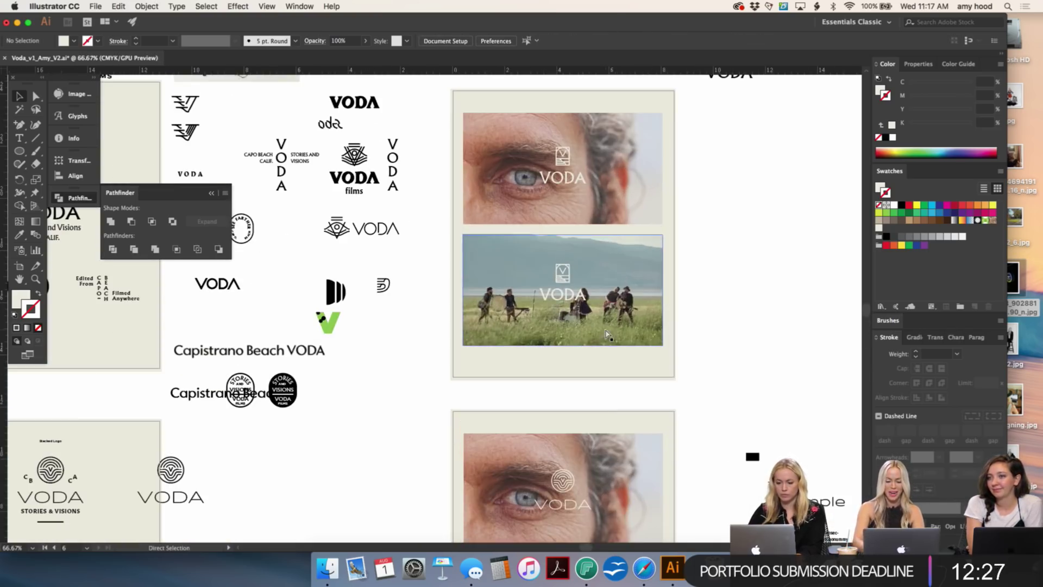
# Step: Examine the boxed and circular VODA logos over the eye and band photos, along with the nearby title text sample
pyautogui.hscroll(3, 609, 334)
pyautogui.scroll(2, 608, 334)
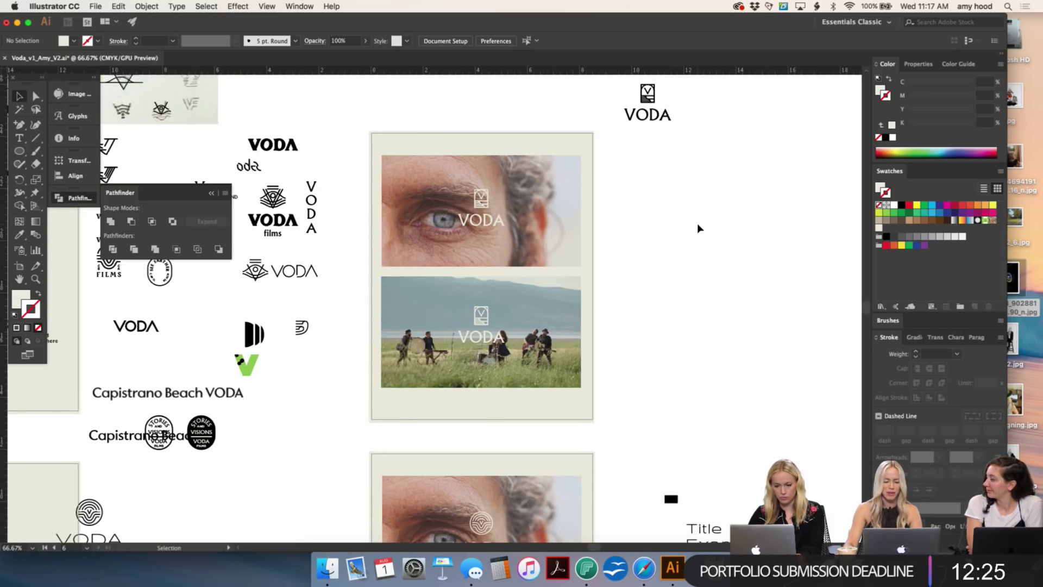
pyautogui.moveTo(666, 278); pyautogui.dragTo(660, 252)
pyautogui.scroll(-5, 656, 308)
pyautogui.hscroll(3, 656, 308)
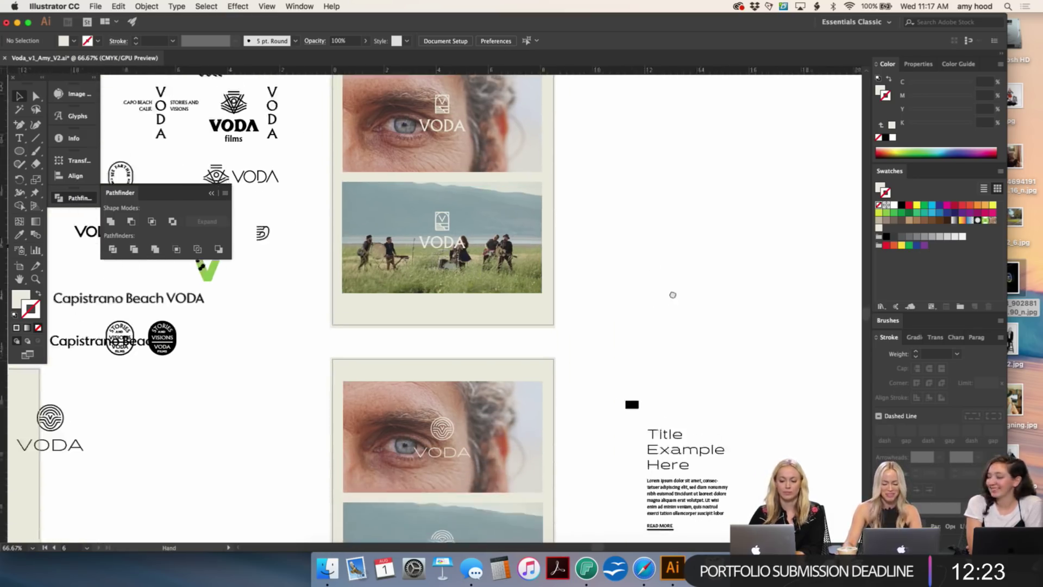
pyautogui.moveTo(567, 302); pyautogui.dragTo(590, 304)
pyautogui.moveTo(589, 237); pyautogui.dragTo(628, 233)
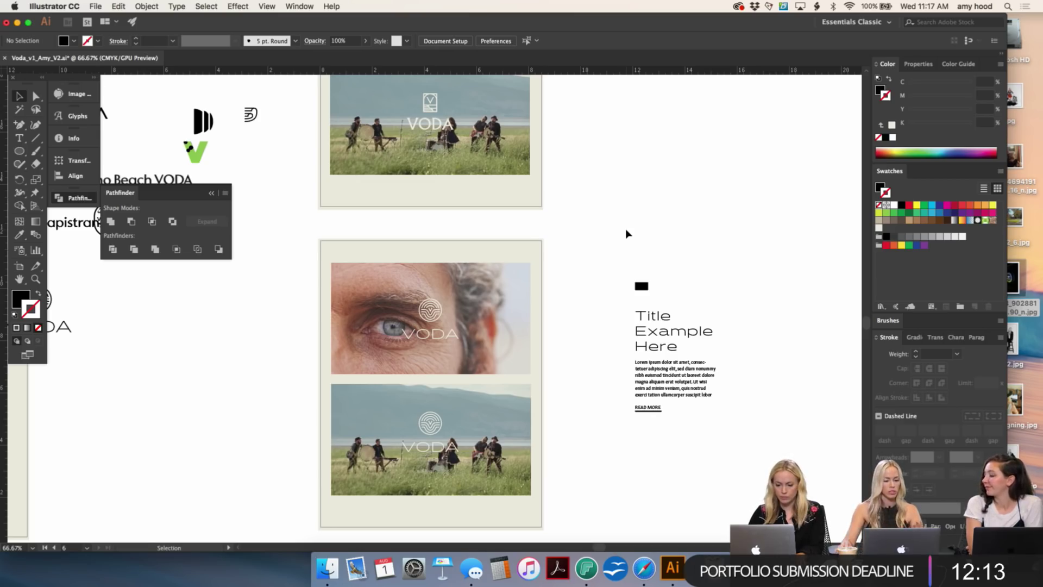
pyautogui.moveTo(624, 216); pyautogui.dragTo(663, 384)
pyautogui.moveTo(658, 301); pyautogui.dragTo(762, 298)
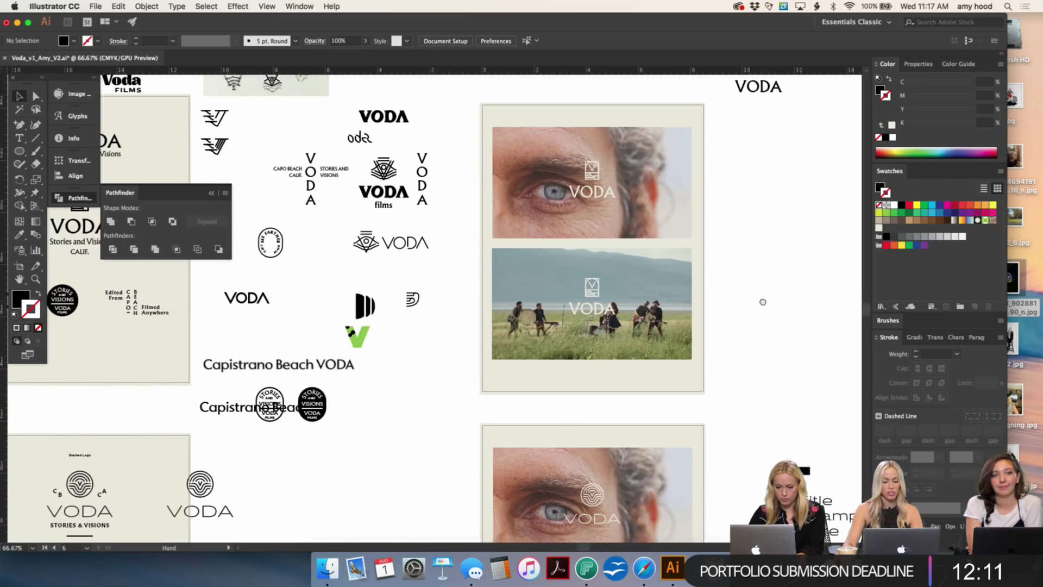
pyautogui.moveTo(756, 244); pyautogui.dragTo(816, 292)
# Step: Compare the triangle VODA logo variations on their artboard with the triangle logo placed over the two photos
pyautogui.moveTo(297, 489); pyautogui.dragTo(498, 312)
pyautogui.scroll(-10, 498, 313)
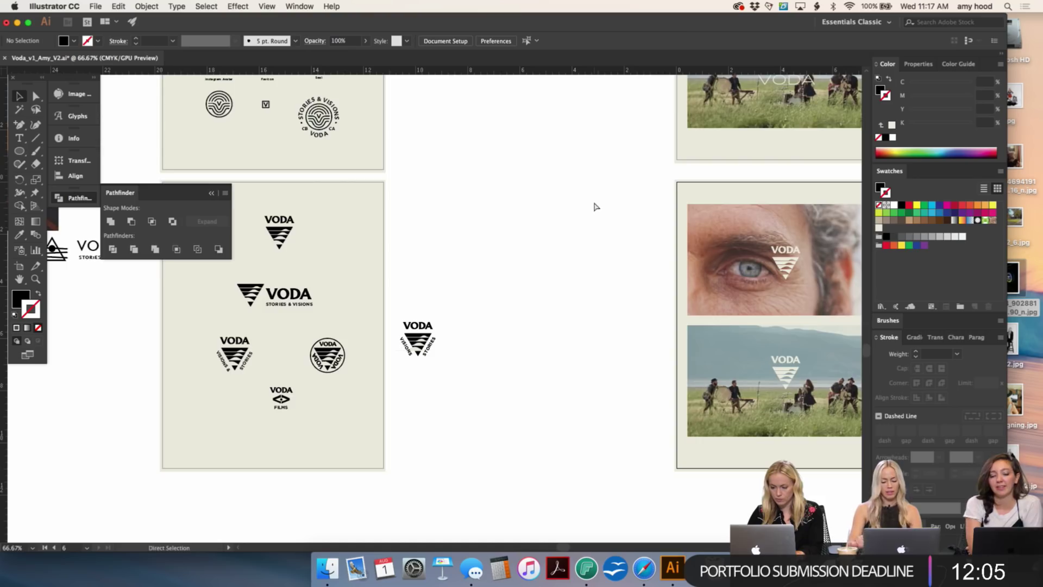
pyautogui.hotkey('ctrl', '-')
pyautogui.hscroll(1, 615, 206)
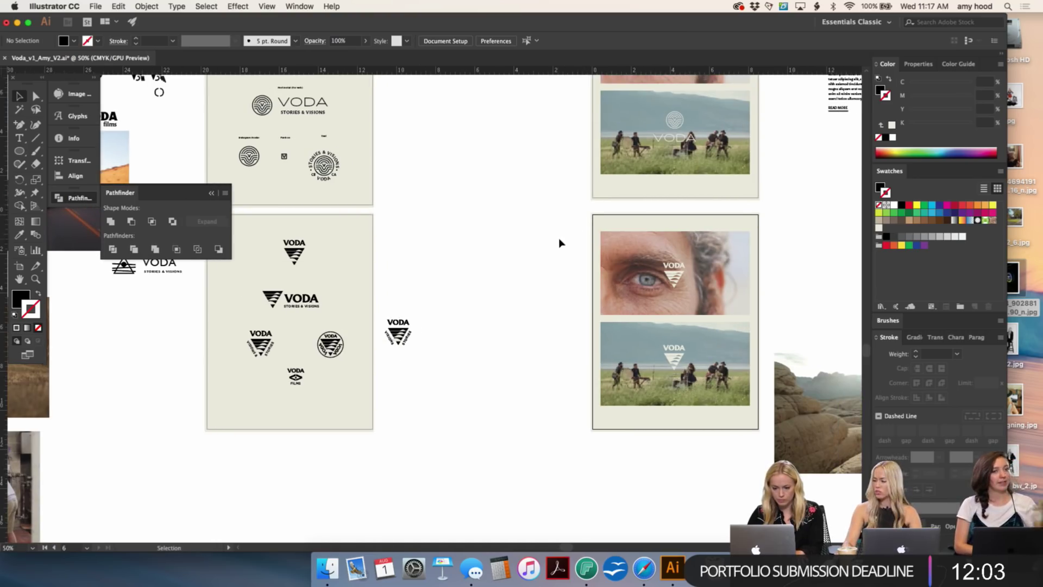
pyautogui.moveTo(565, 281); pyautogui.dragTo(617, 291)
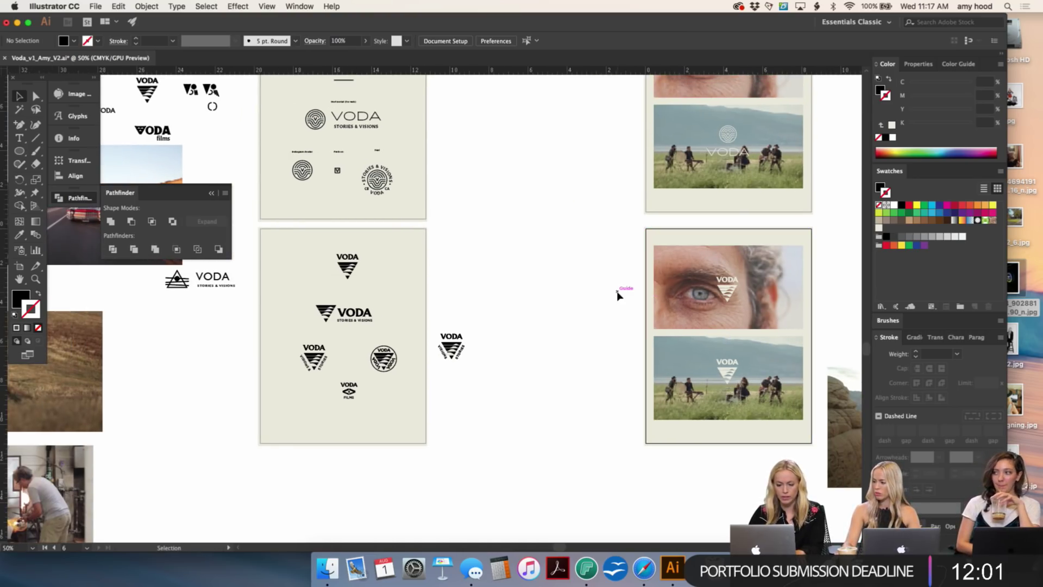
pyautogui.moveTo(589, 326); pyautogui.dragTo(459, 229)
pyautogui.hotkey('ctrl', '+')
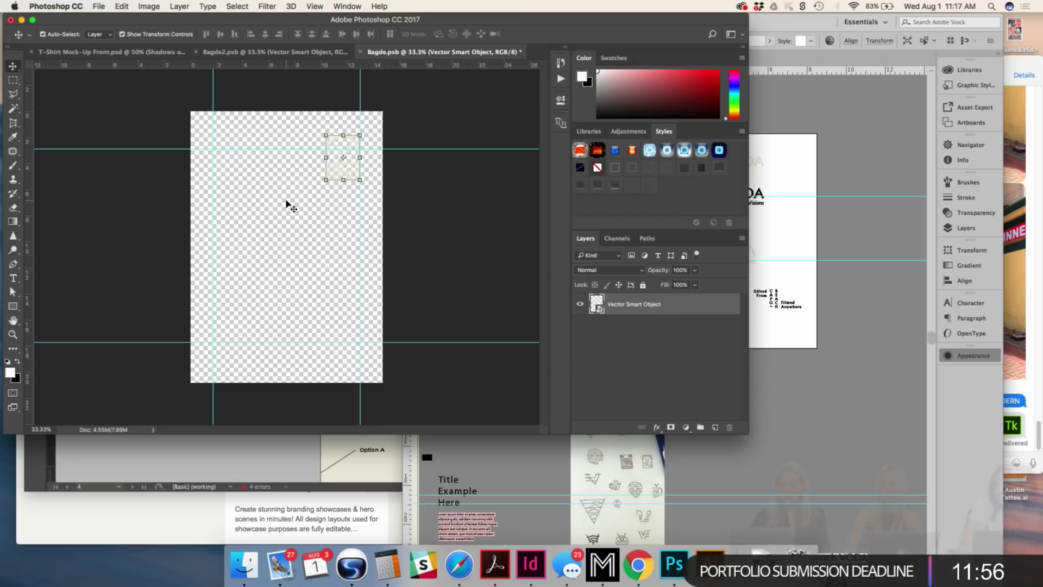
# Step: Nudge the logo up and slightly right in Bagde.psb, save it, and check its placement on the whole T-shirt mock-up
pyautogui.hotkey('shift', 'Up')
pyautogui.hotkey('shift', 'Right')
pyautogui.hotkey('shift', 'Up')
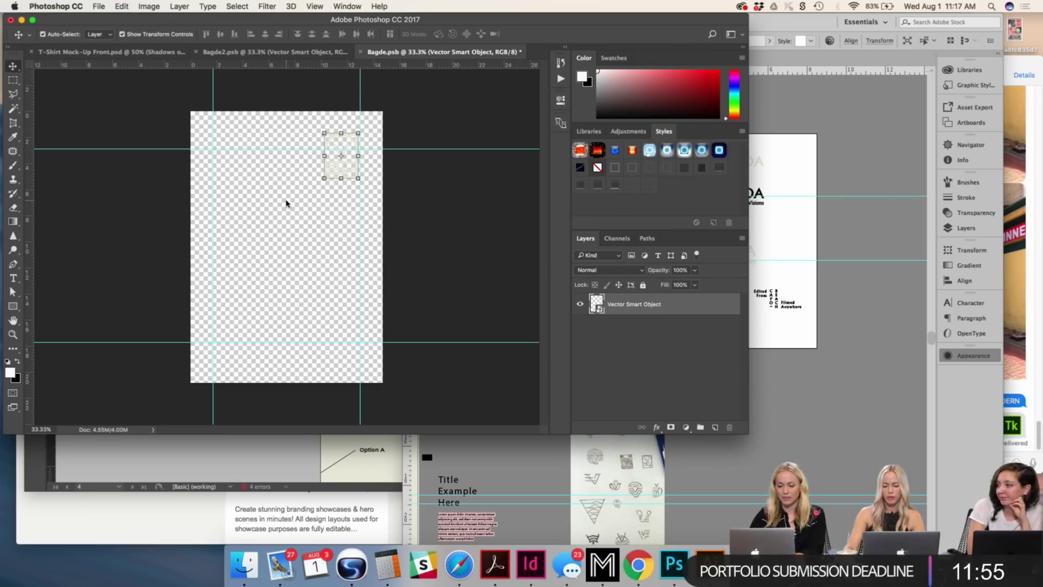
pyautogui.press('super+s')
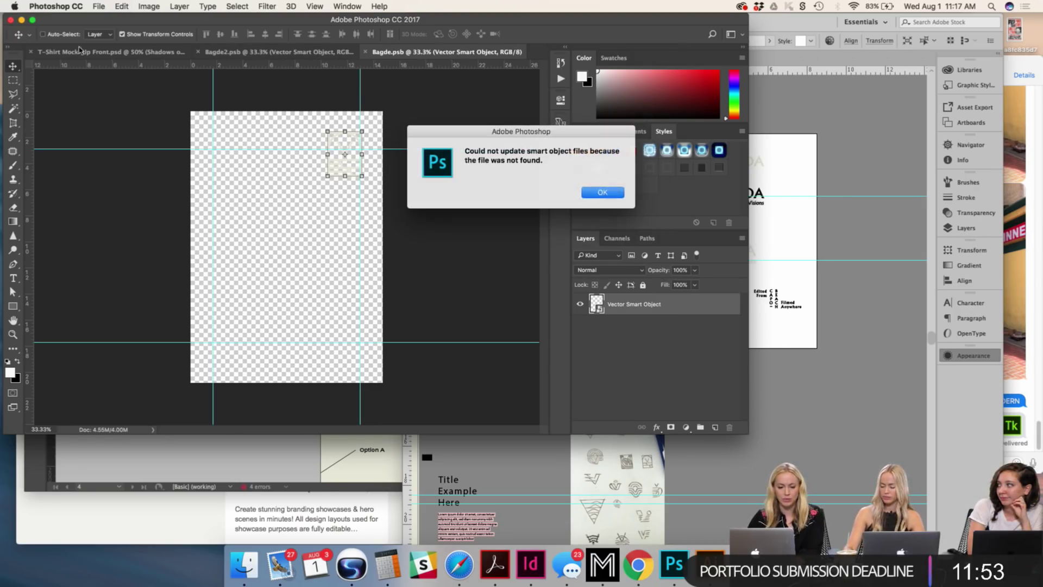
pyautogui.click(602, 197)
pyautogui.click(42, 33)
pyautogui.click(88, 52)
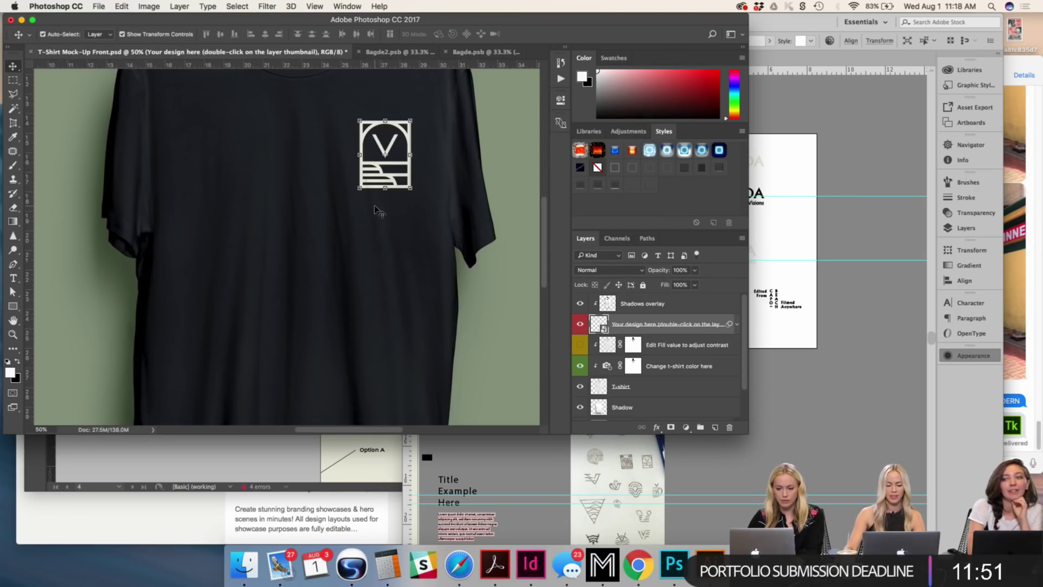
pyautogui.press('super+minus')
pyautogui.press('super+minus')
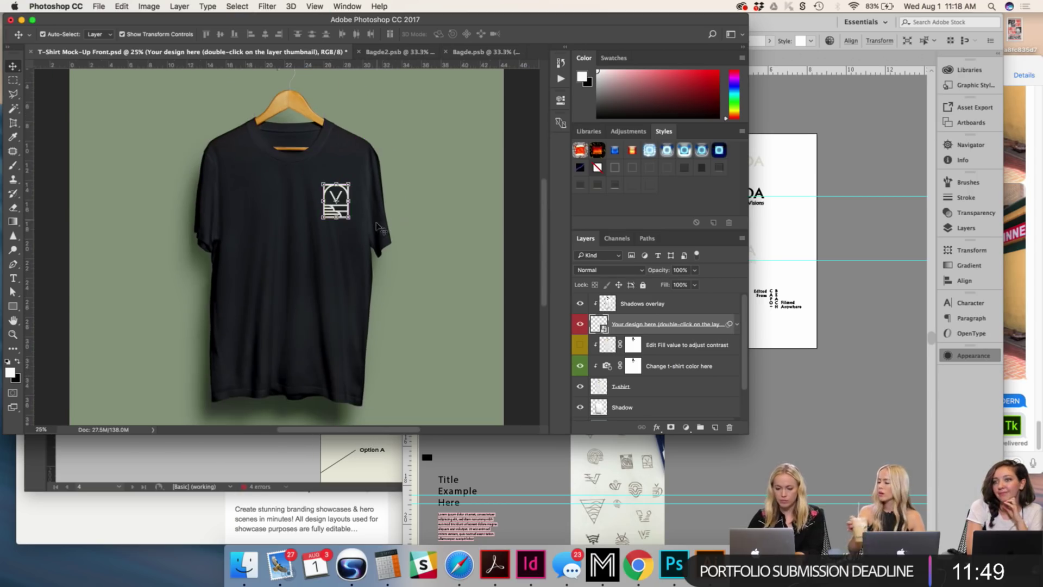
# Step: Shrink the logo in Bagde.psb from its lower-left corner, save it, and save the updated T-shirt mock-up
pyautogui.click(478, 52)
pyautogui.moveTo(330, 180)
pyautogui.mouseDown()
pyautogui.moveTo(342, 171)
pyautogui.moveTo(334, 168)
pyautogui.mouseUp()
pyautogui.press('Return')
pyautogui.press('super+s')
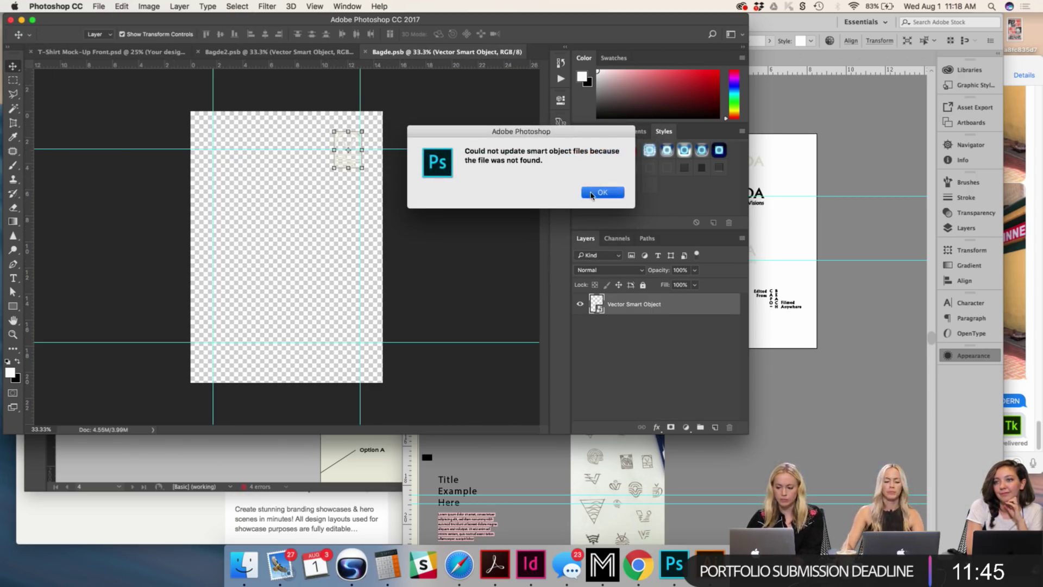
pyautogui.click(591, 194)
pyautogui.click(163, 52)
pyautogui.click(427, 249)
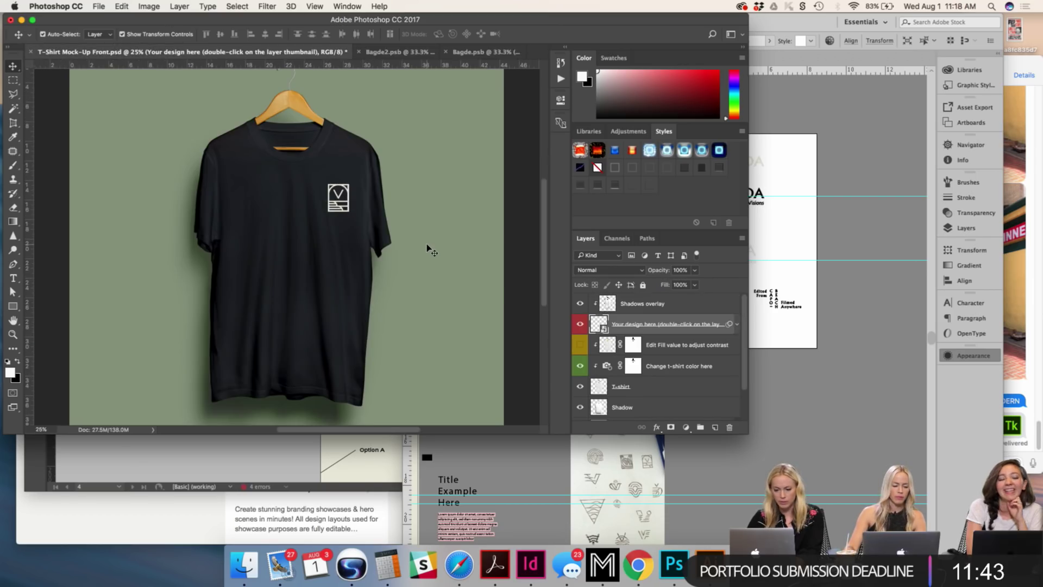
pyautogui.press('super+minus')
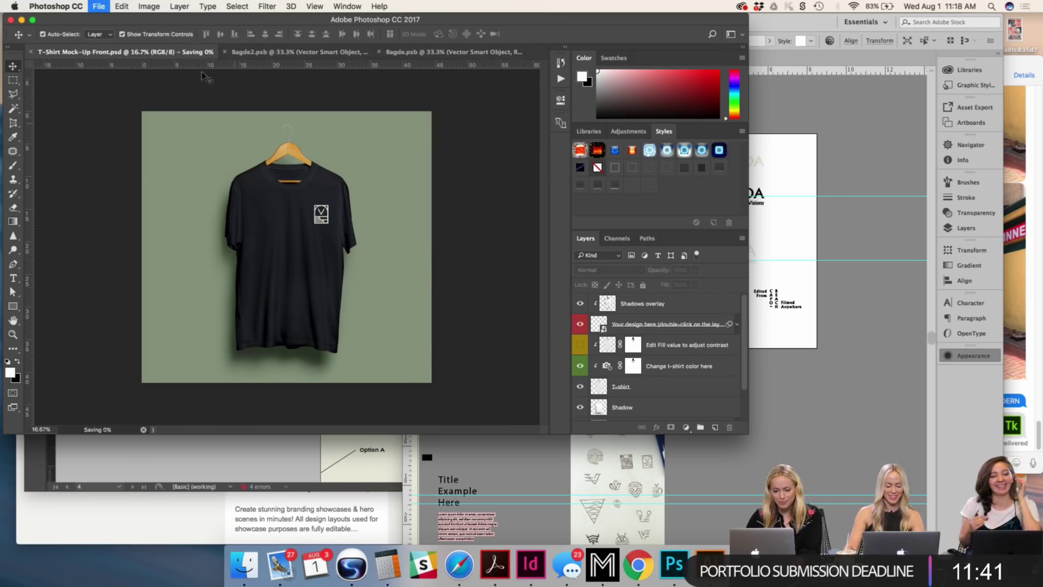
pyautogui.click(99, 6)
pyautogui.click(448, 158)
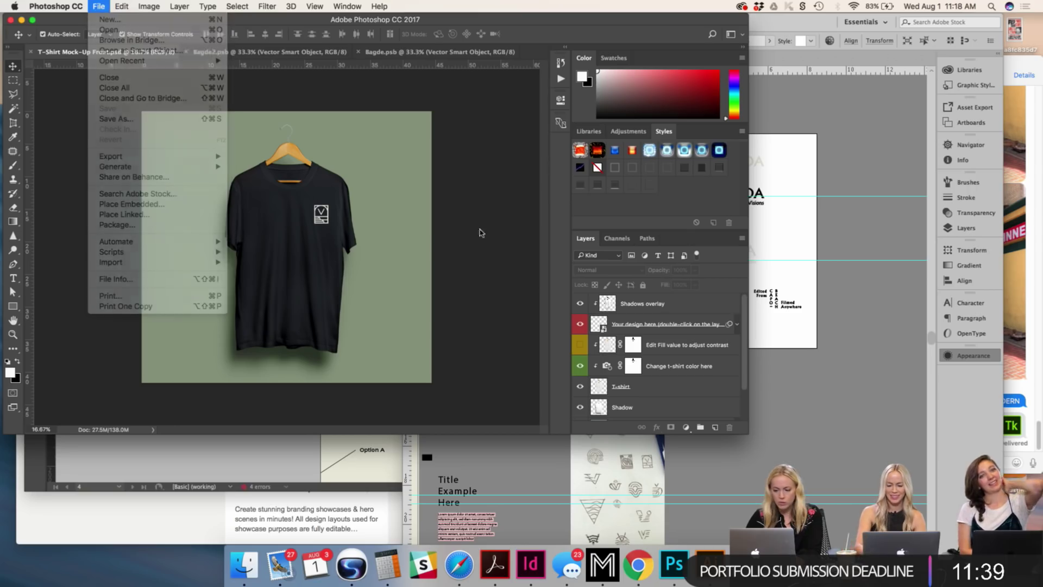
# Step: Set the Background layer's Color Overlay to brown #9b5823 and save the T-shirt mock-up
pyautogui.scroll(-2, 647, 345)
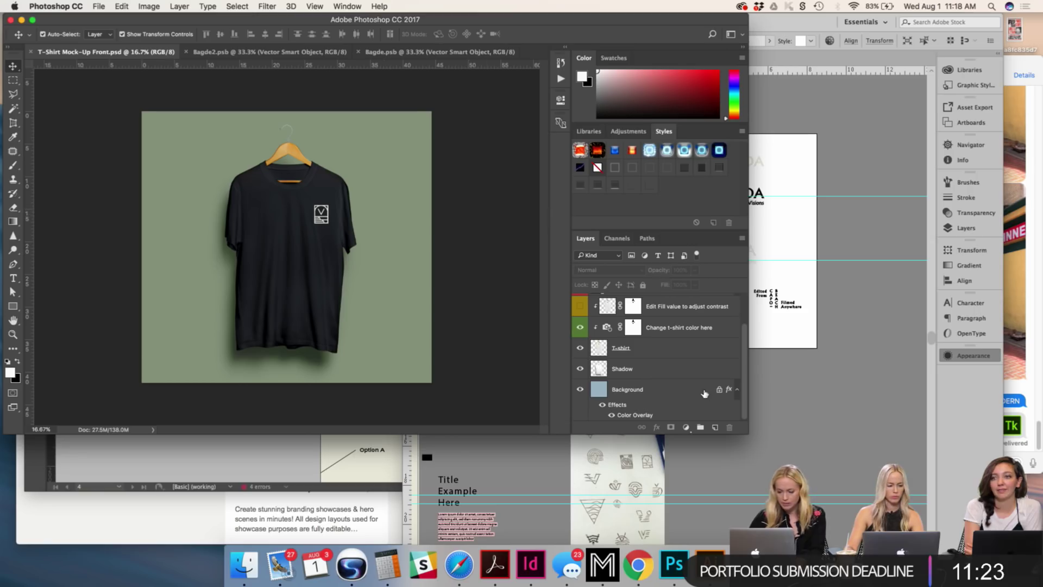
pyautogui.click(684, 417)
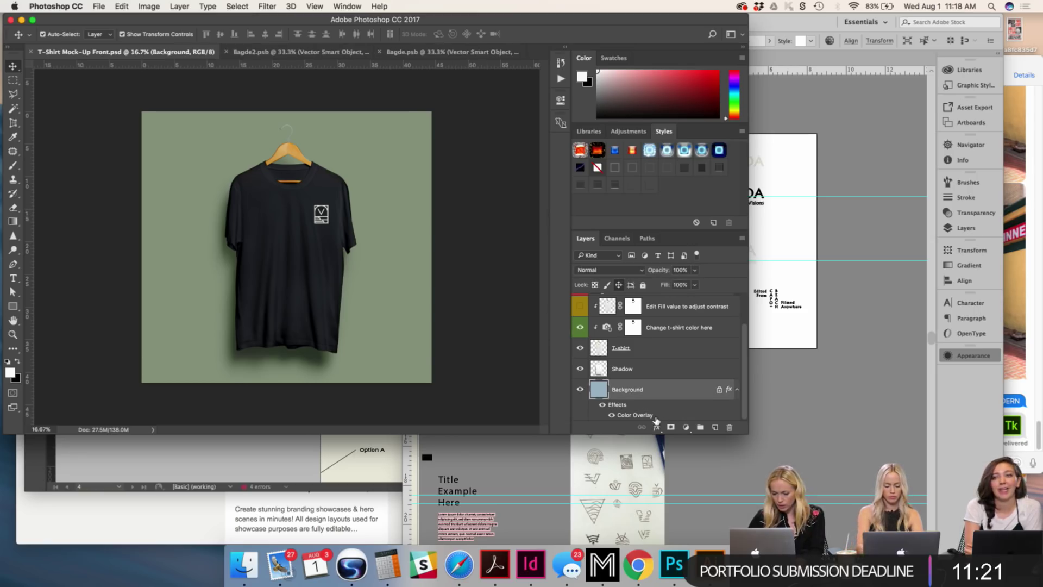
pyautogui.doubleClick(652, 416)
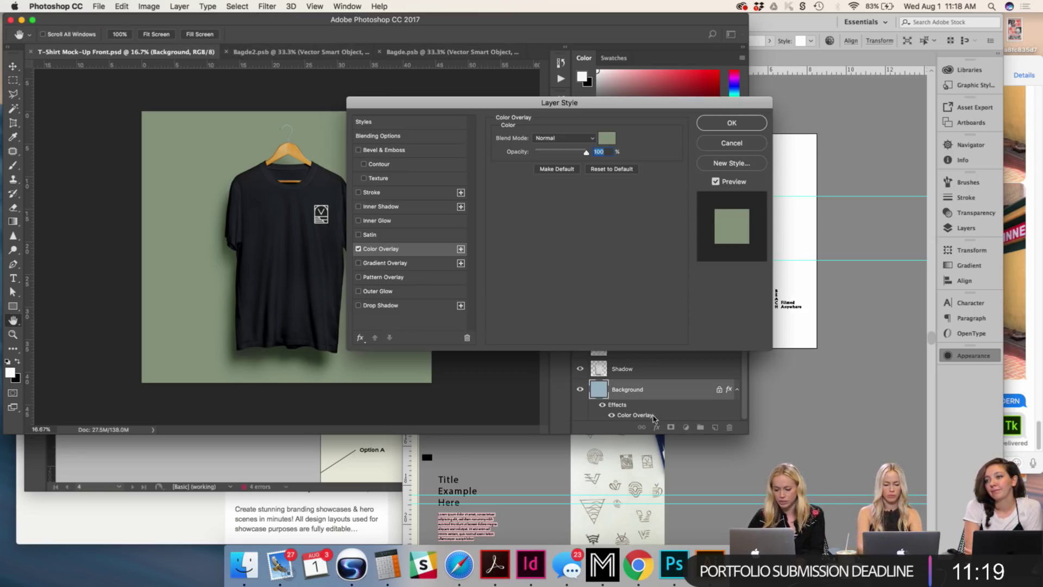
pyautogui.click(608, 139)
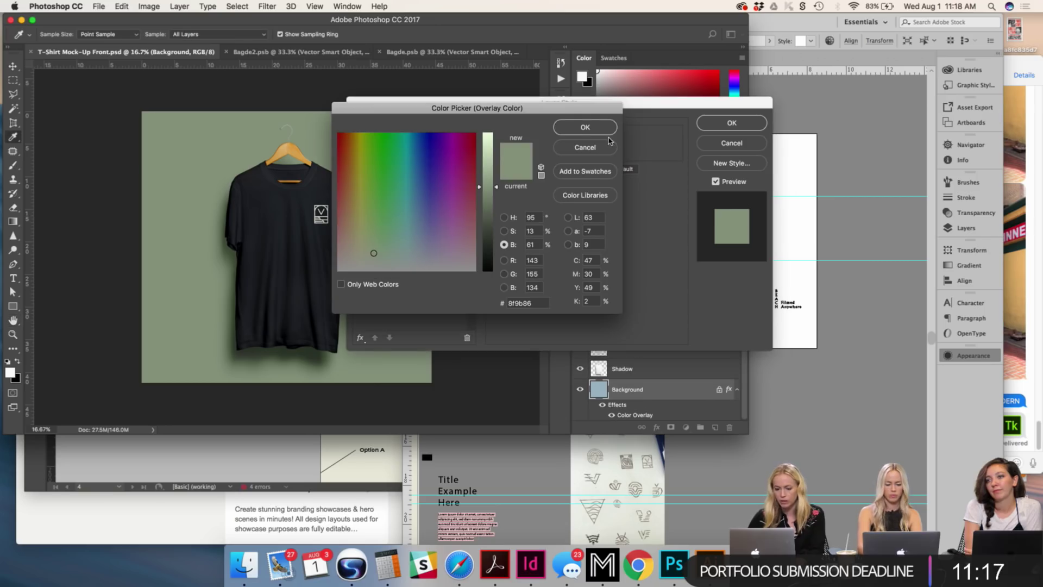
pyautogui.moveTo(364, 165); pyautogui.dragTo(347, 163)
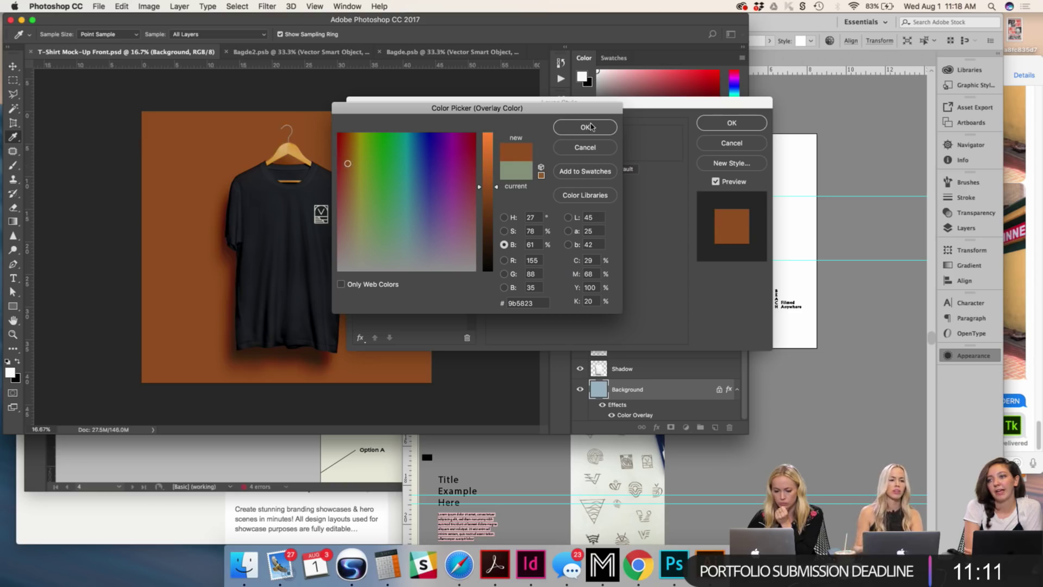
pyautogui.click(587, 124)
pyautogui.click(733, 116)
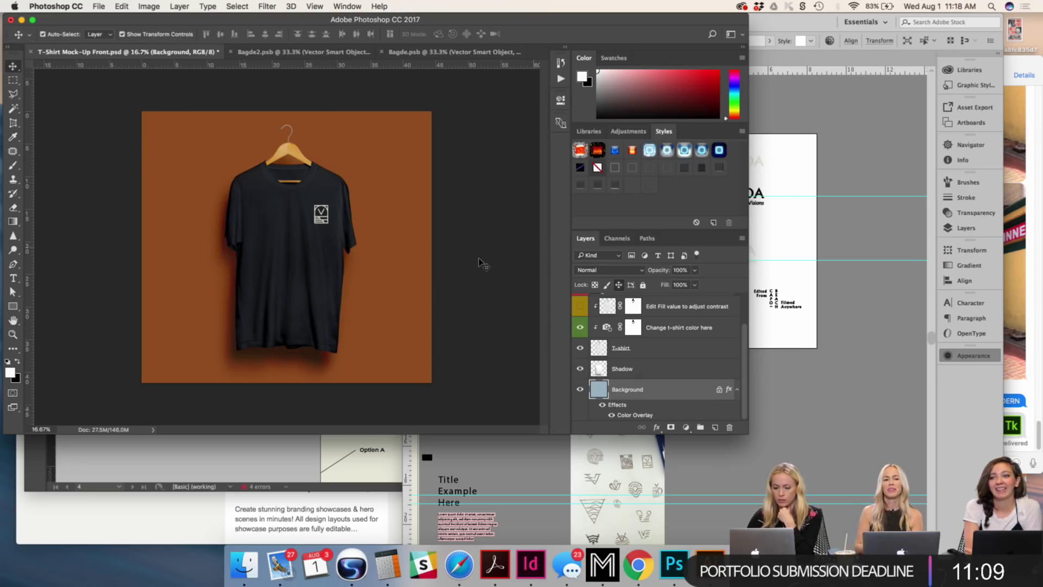
pyautogui.press('super+s')
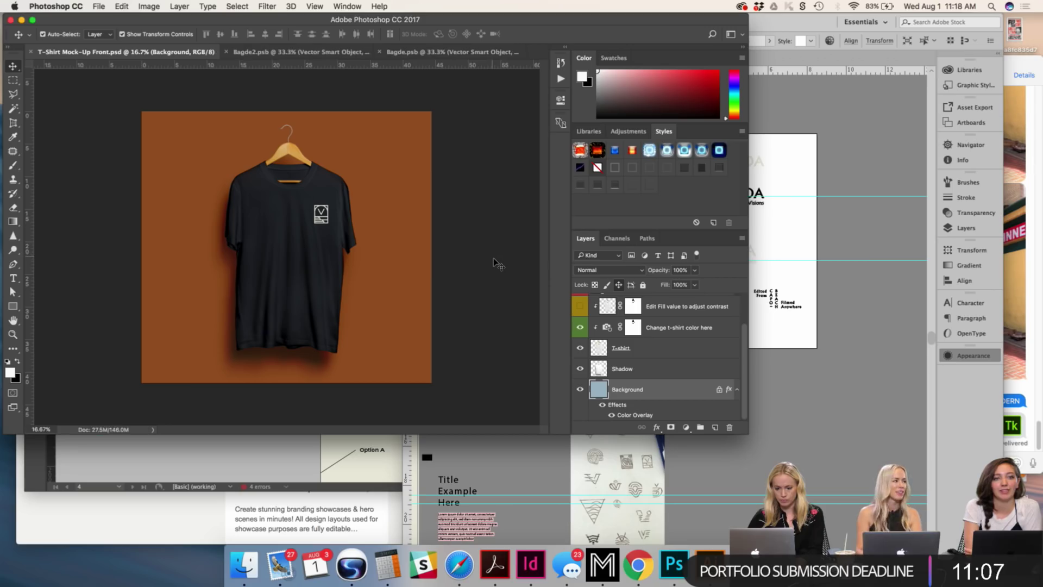
# Step: Prepare a Save for Web JPEG export of the T-shirt mock-up with the image width set to 1000 px
pyautogui.click(98, 6)
pyautogui.moveTo(158, 169)
pyautogui.moveTo(136, 156)
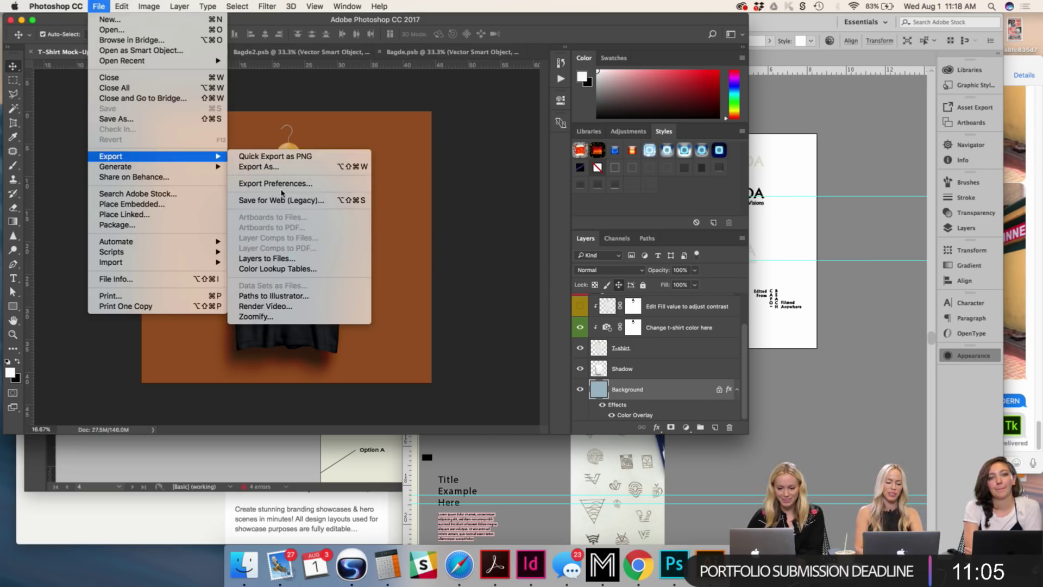
pyautogui.click(293, 201)
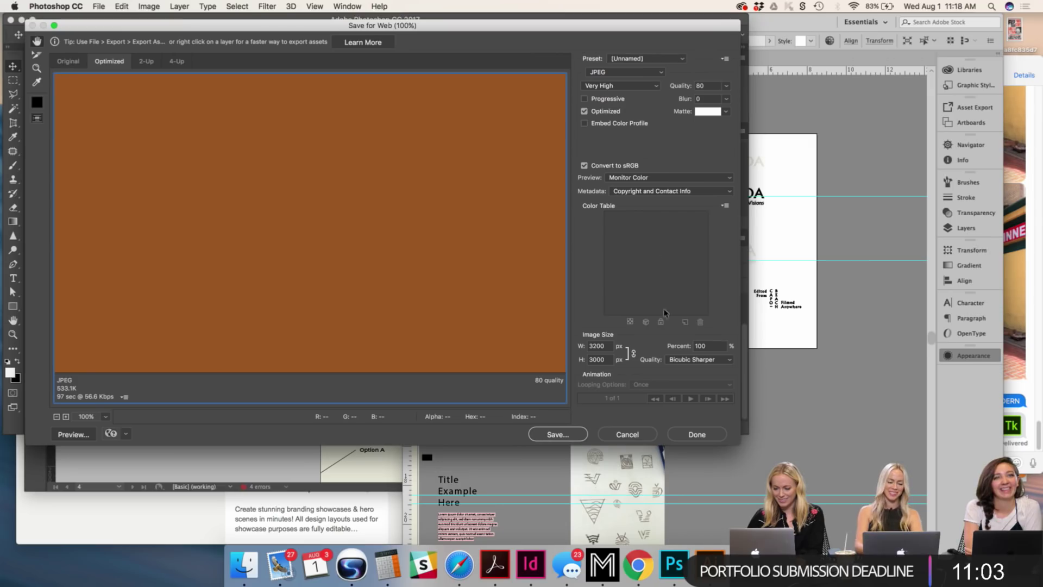
pyautogui.doubleClick(597, 347)
pyautogui.write('1000')
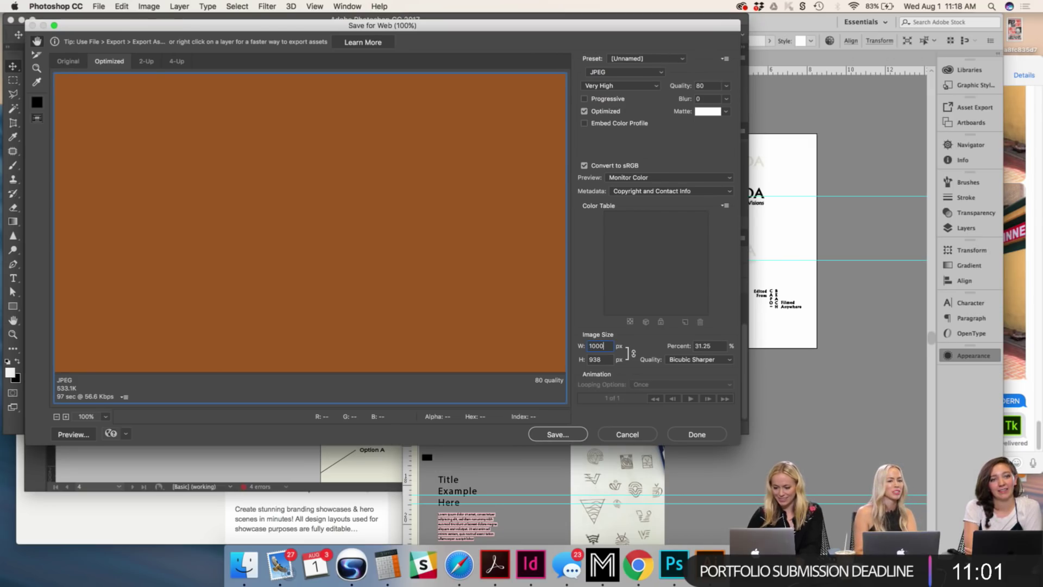
pyautogui.press('Tab')
# Step: Save the optimized image as T-Shirt-Mock-Up-Front2.jpg in the mockups final folder
pyautogui.click(568, 435)
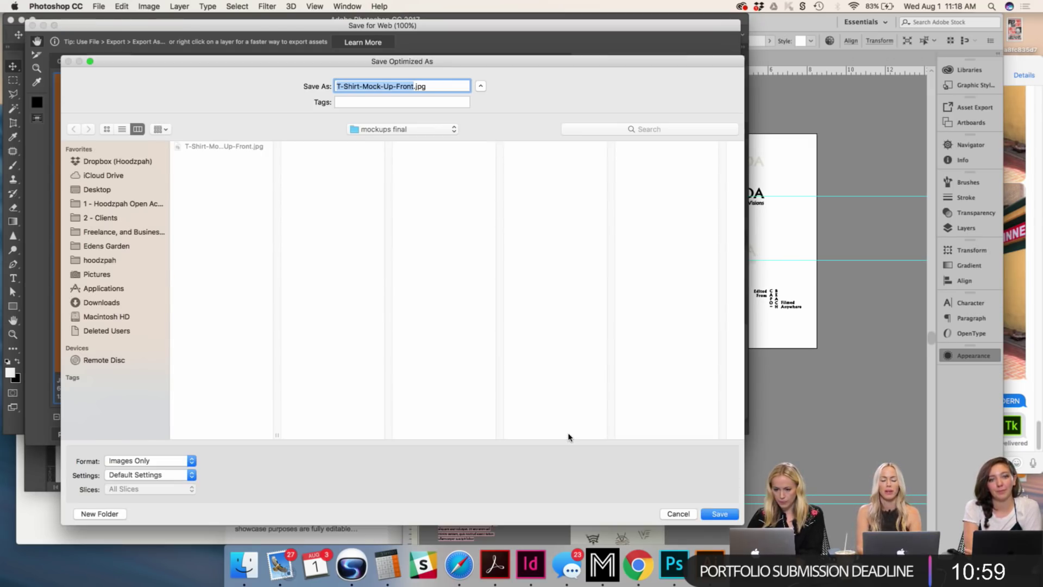
pyautogui.press('Right')
pyautogui.write('2')
pyautogui.press('Return')
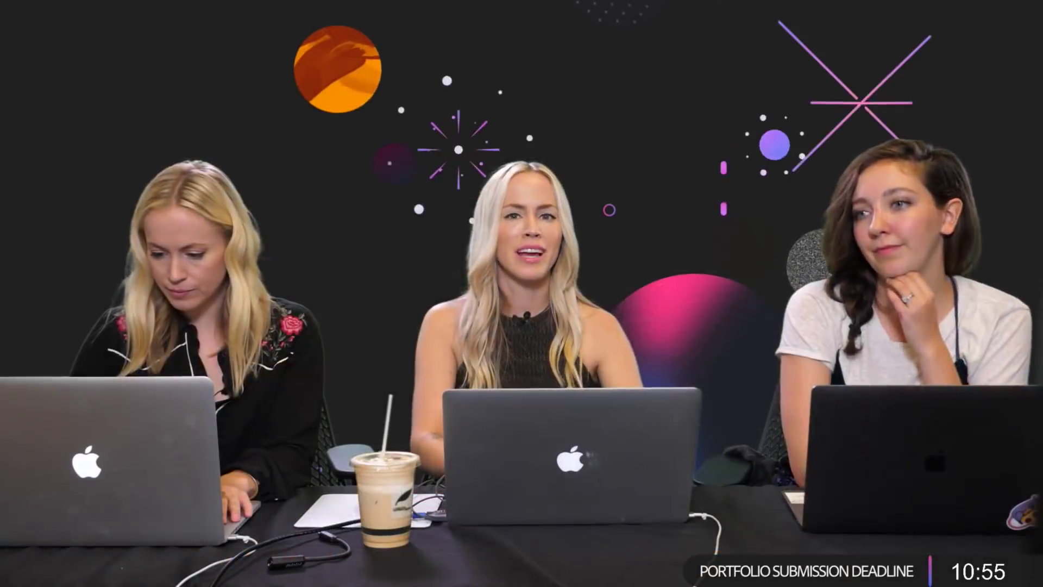
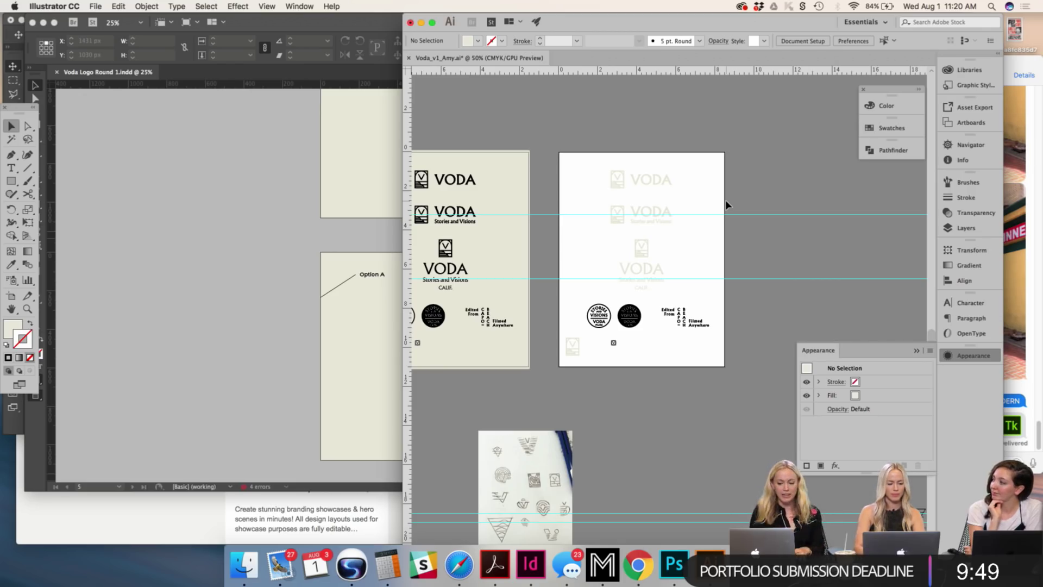
# Step: Delete the pale boxed V icon near the lower-left corner of the white logo artboard
pyautogui.moveTo(746, 349); pyautogui.dragTo(684, 297)
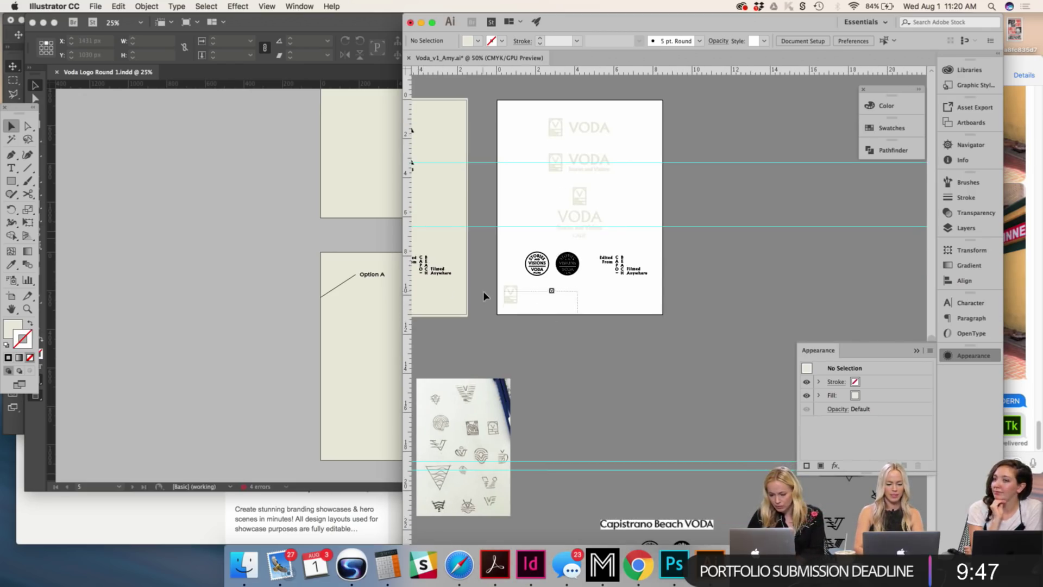
pyautogui.click(510, 296)
pyautogui.press('Delete')
pyautogui.hscroll(2, 543, 293)
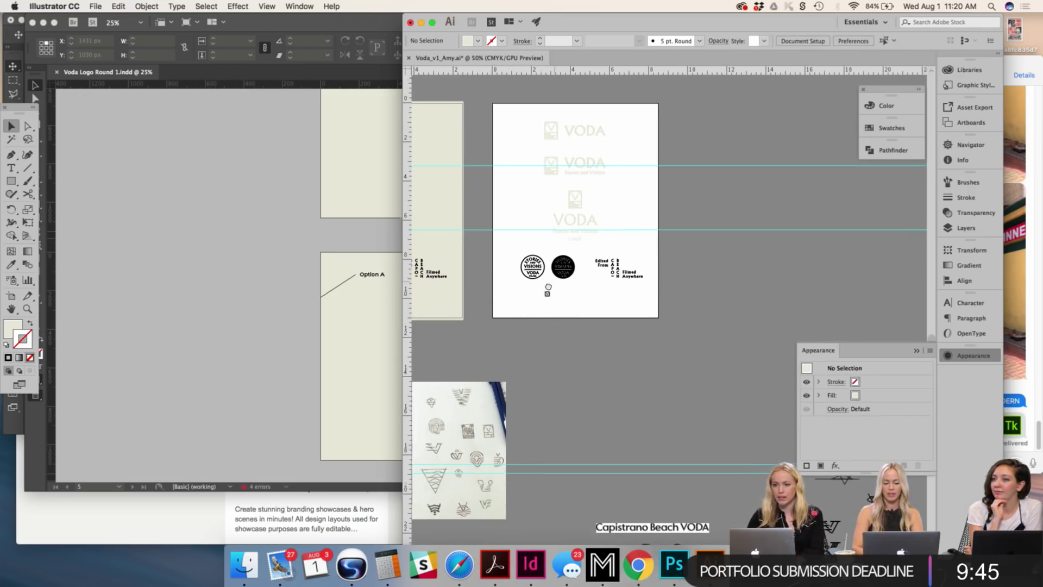
pyautogui.press('super+equal')
pyautogui.press('super+equal')
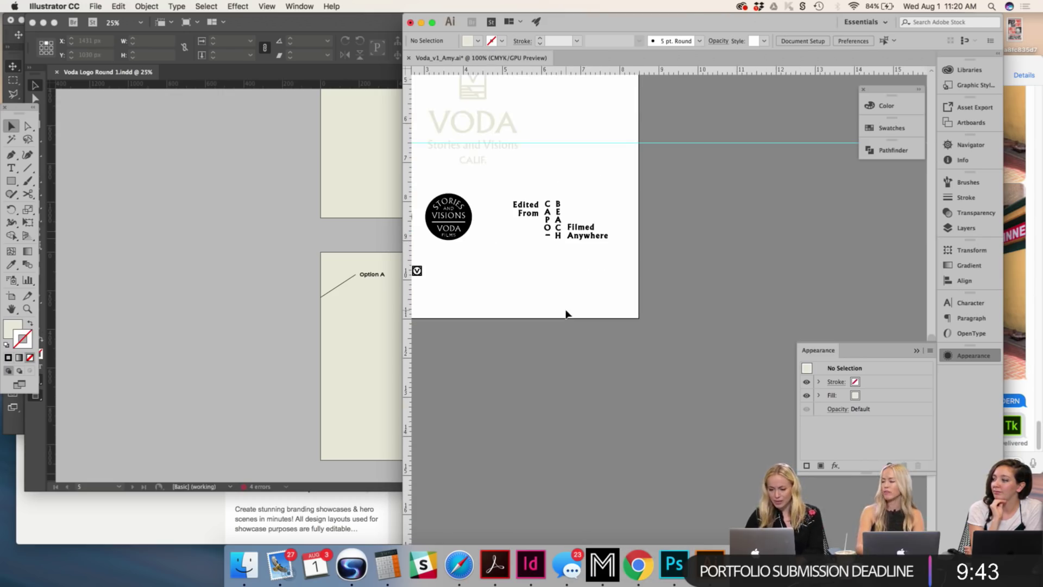
pyautogui.moveTo(562, 299); pyautogui.dragTo(611, 313)
pyautogui.click(584, 291)
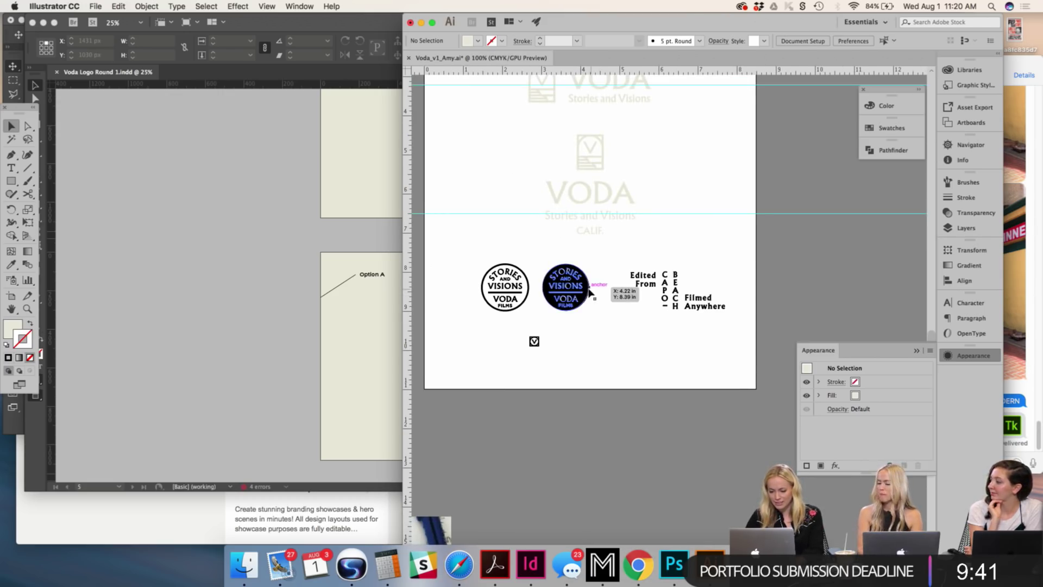
pyautogui.moveTo(577, 308); pyautogui.dragTo(538, 319)
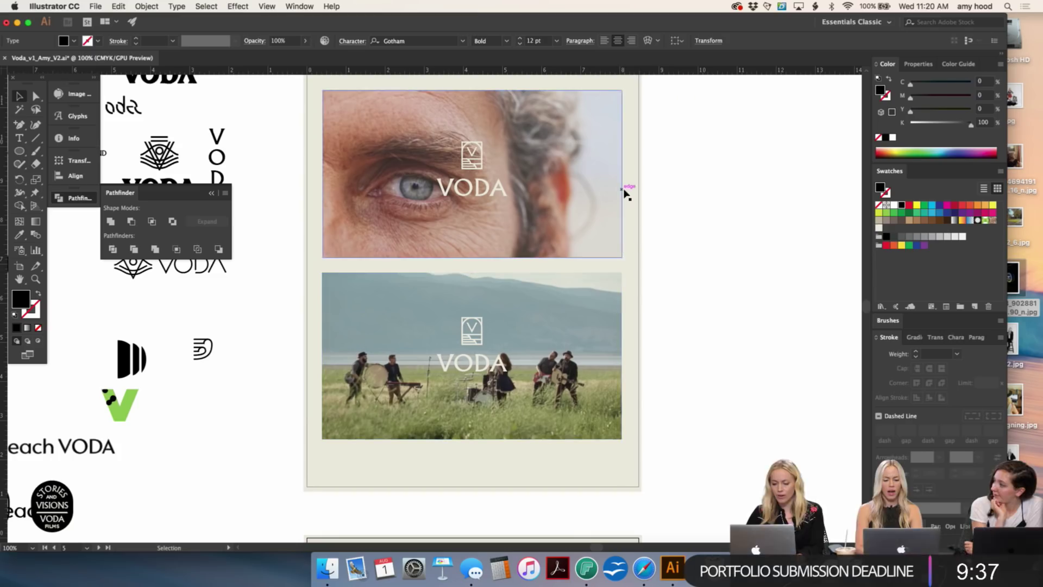
# Step: Place the label "Bumper Example" centred above the eye photo on the boxed-logo artboard in Voda_v1_Amy_V2.ai
pyautogui.click(634, 197)
pyautogui.click(680, 243)
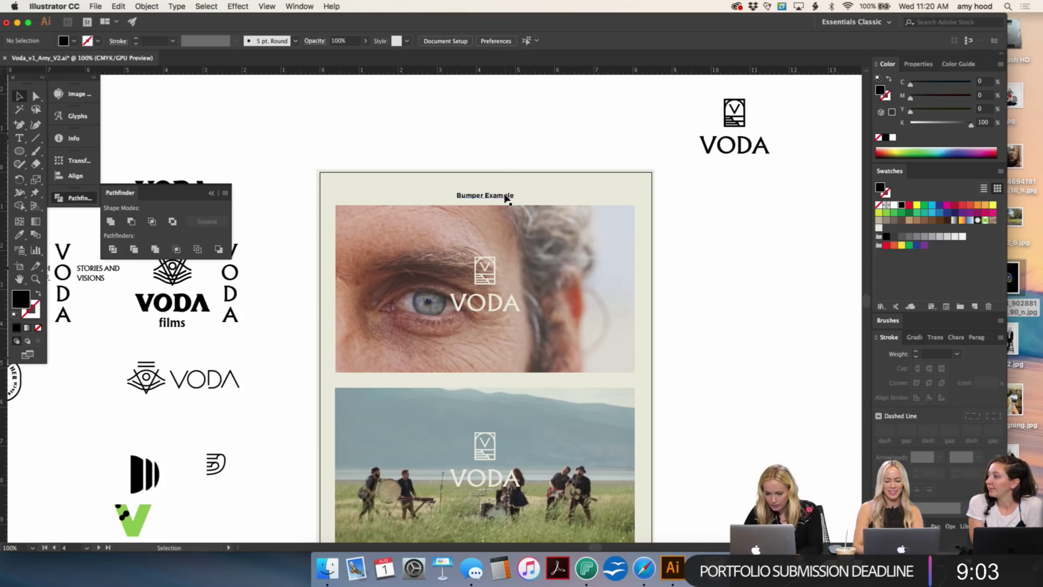
# Step: Review the boxed-logo and circular-logo Bumper Example artboards, checking the labels and the logos over both photos
pyautogui.click(507, 197)
pyautogui.click(708, 279)
pyautogui.scroll(-5, 707, 278)
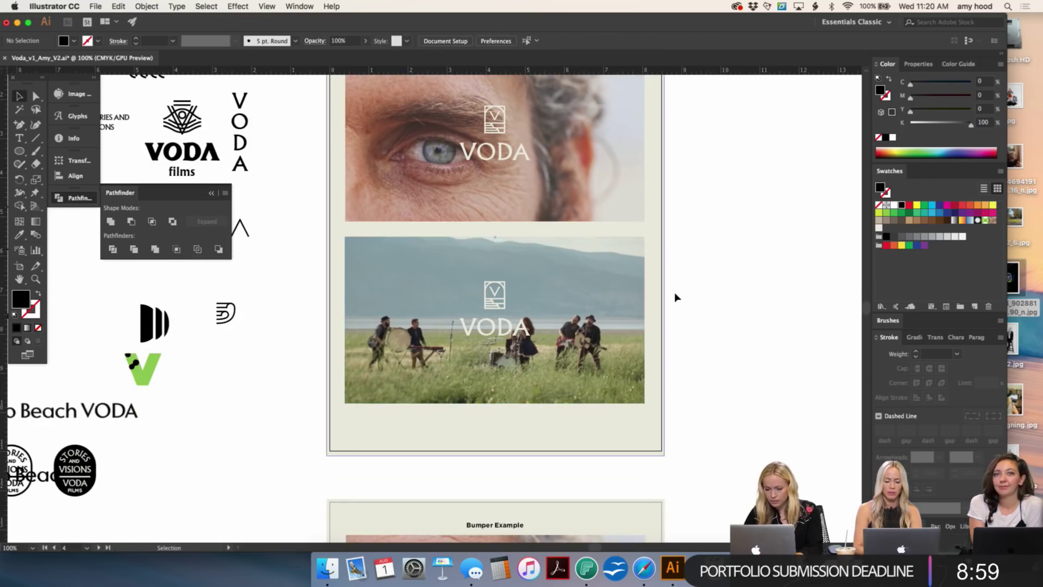
pyautogui.moveTo(684, 275); pyautogui.dragTo(462, 367)
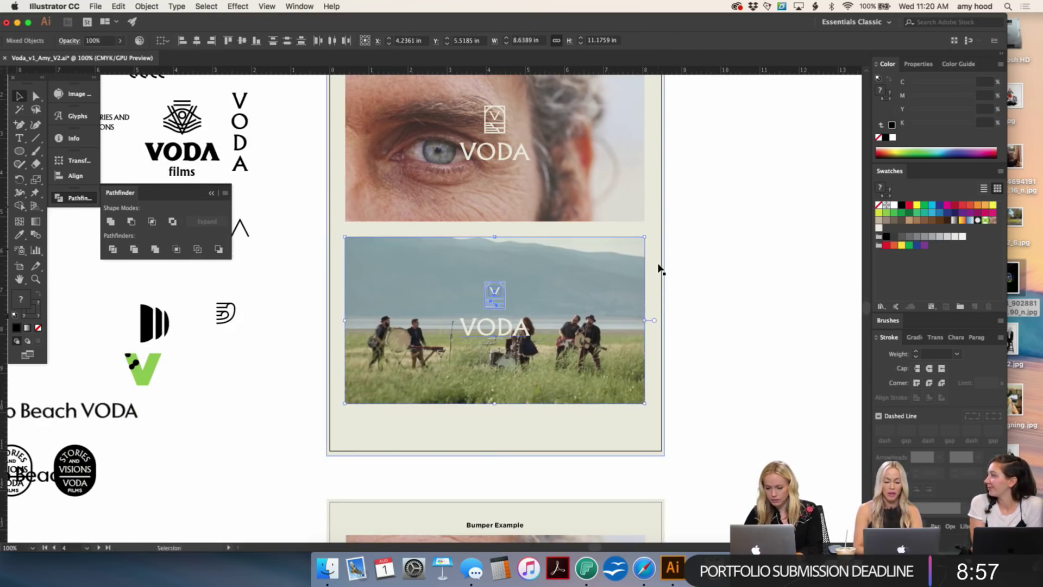
pyautogui.click(703, 282)
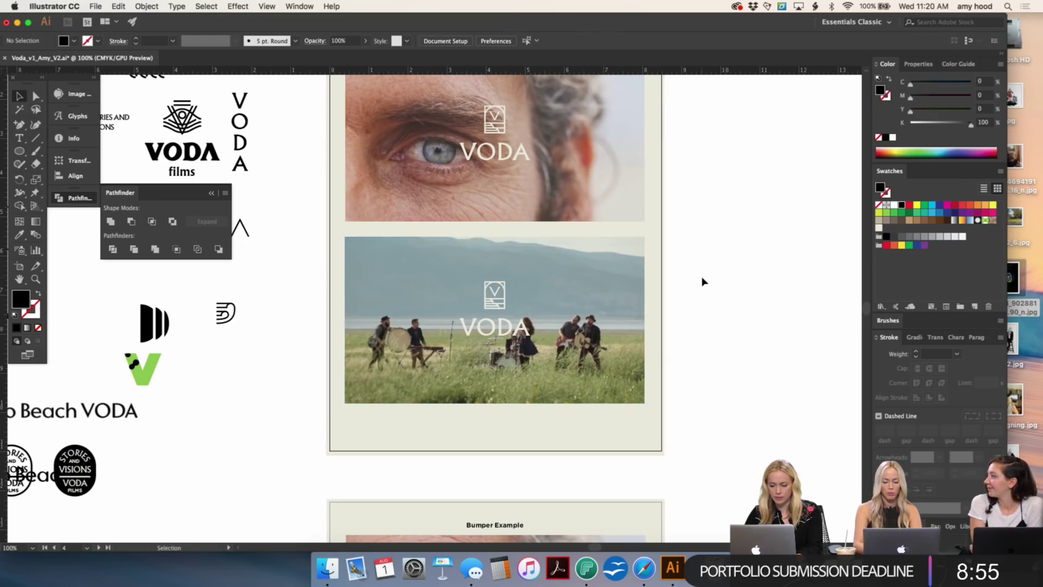
pyautogui.hotkey('ctrl', '-')
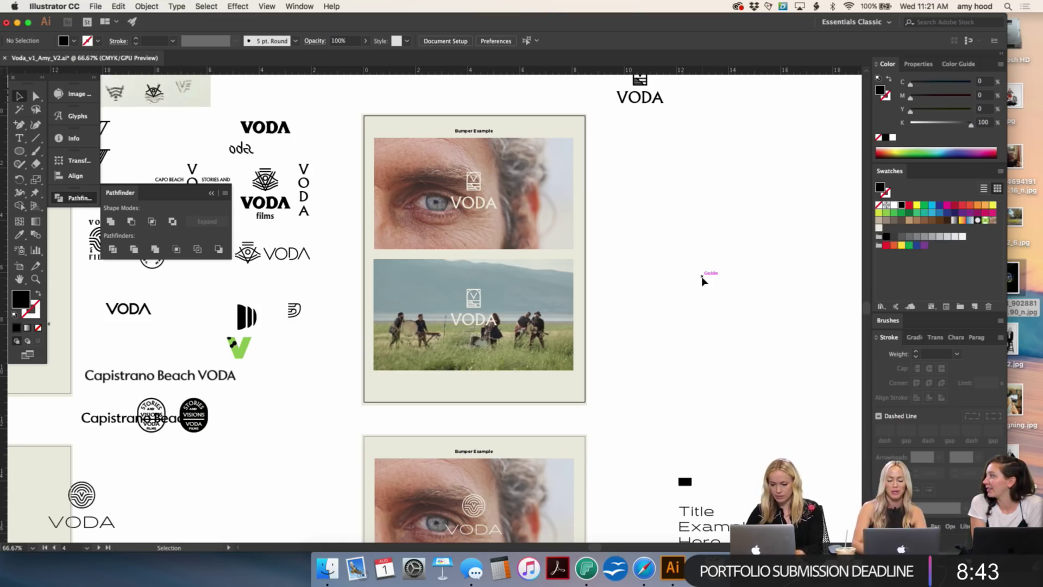
pyautogui.press('super+equal')
pyautogui.scroll(5, 702, 281)
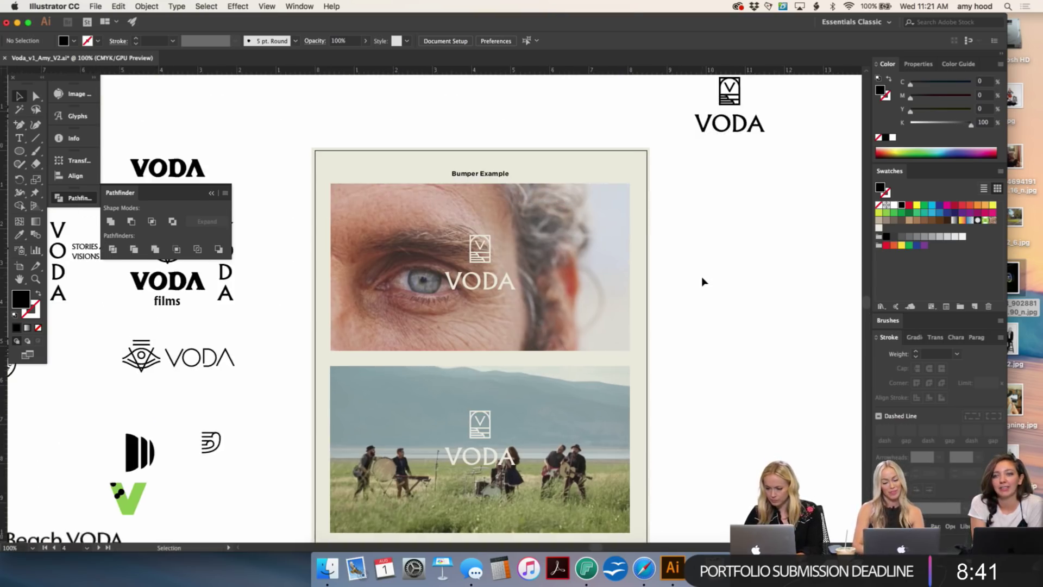
pyautogui.scroll(-3, 703, 281)
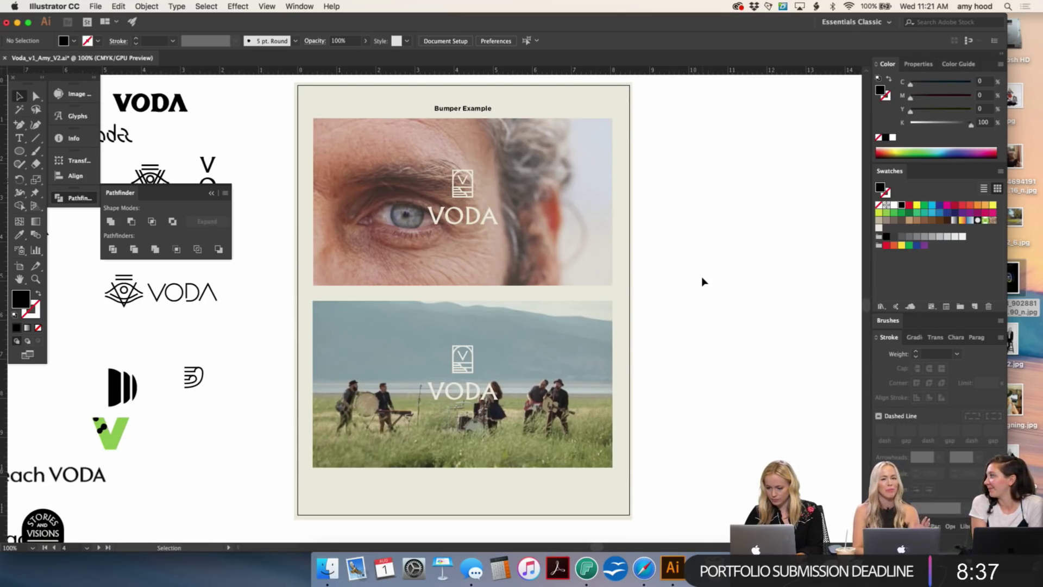
pyautogui.press('super+equal')
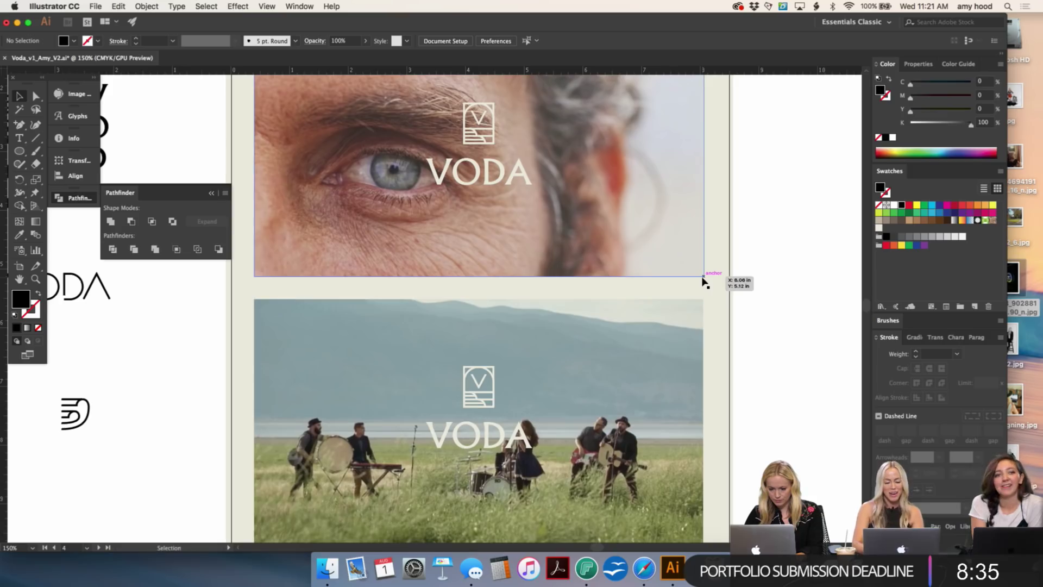
pyautogui.scroll(5, 705, 280)
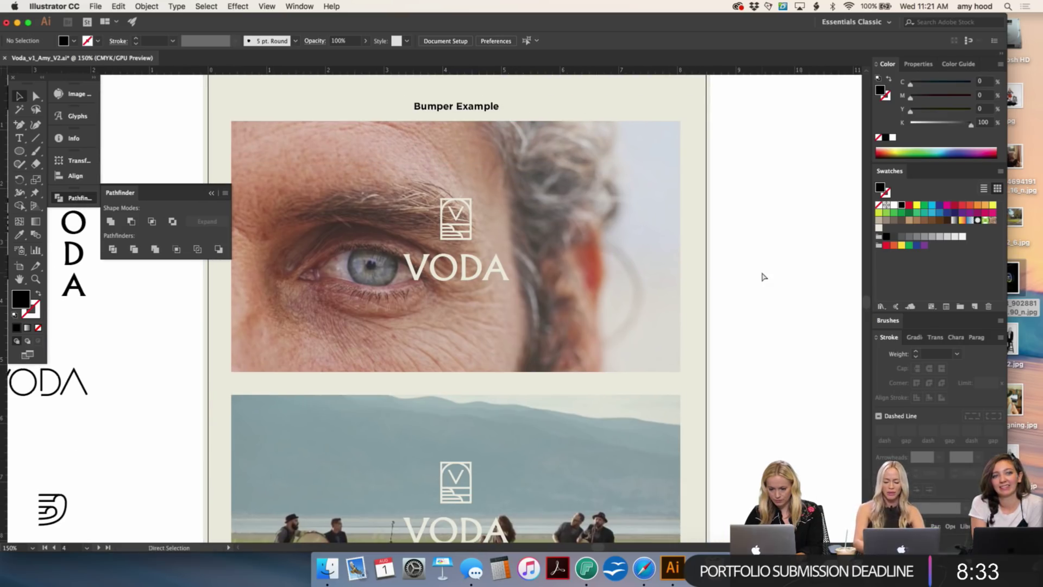
pyautogui.press('super+minus')
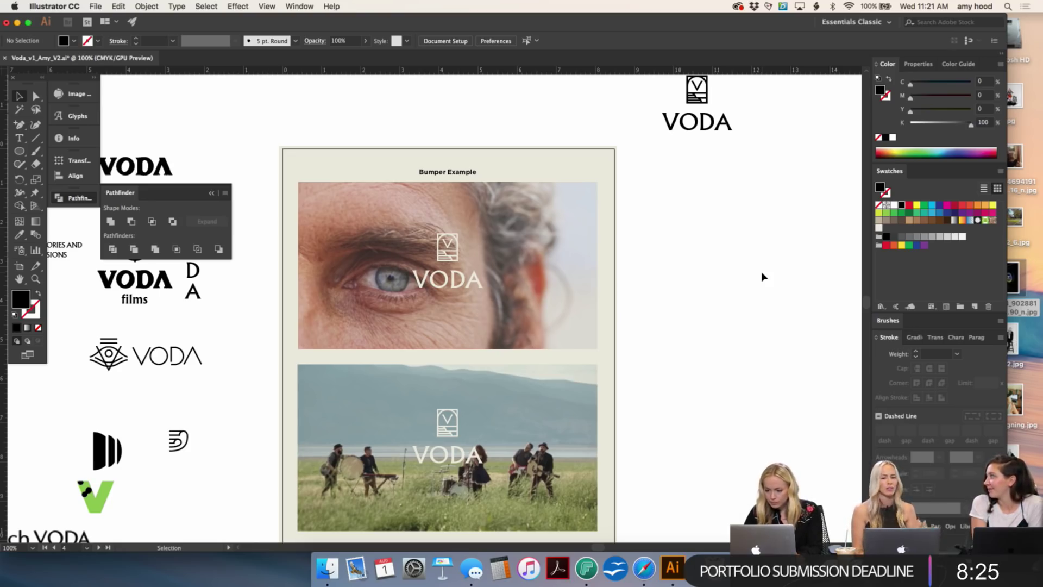
pyautogui.press('super+equal')
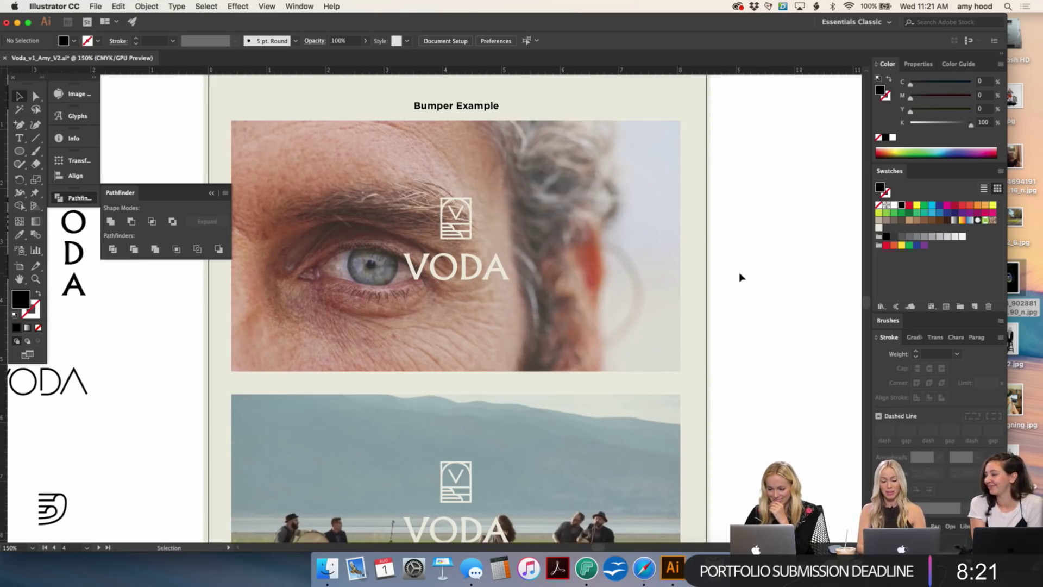
pyautogui.press('super+minus')
pyautogui.scroll(-5, 740, 278)
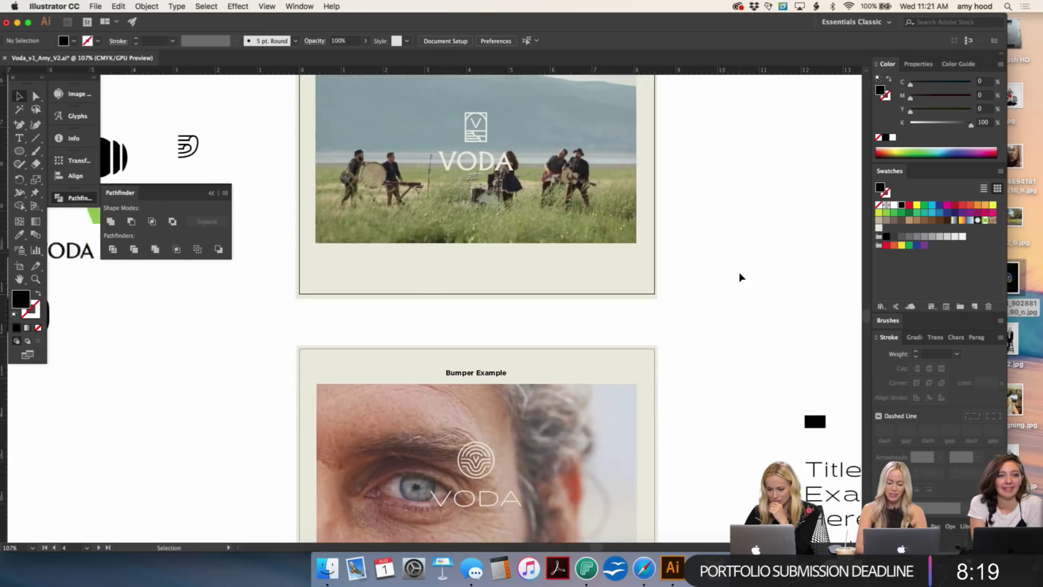
pyautogui.scroll(-10, 740, 278)
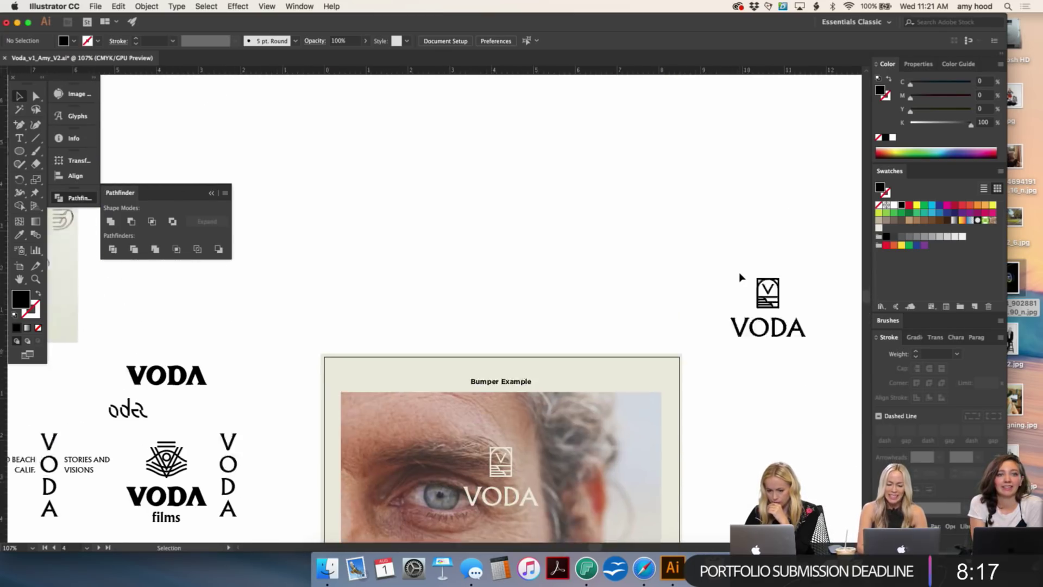
pyautogui.scroll(-10, 740, 278)
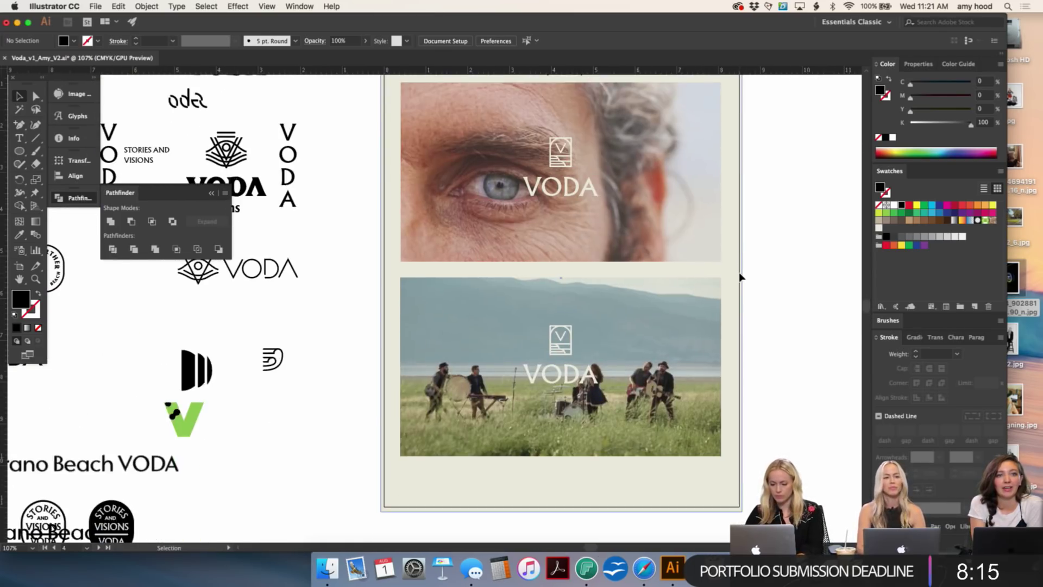
pyautogui.scroll(-10, 740, 278)
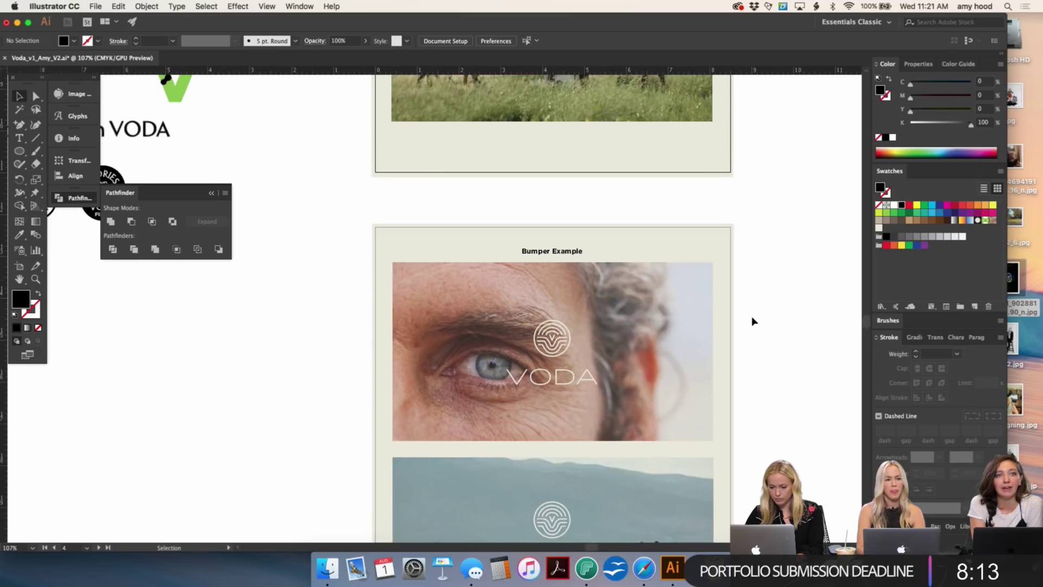
pyautogui.scroll(-2, 750, 321)
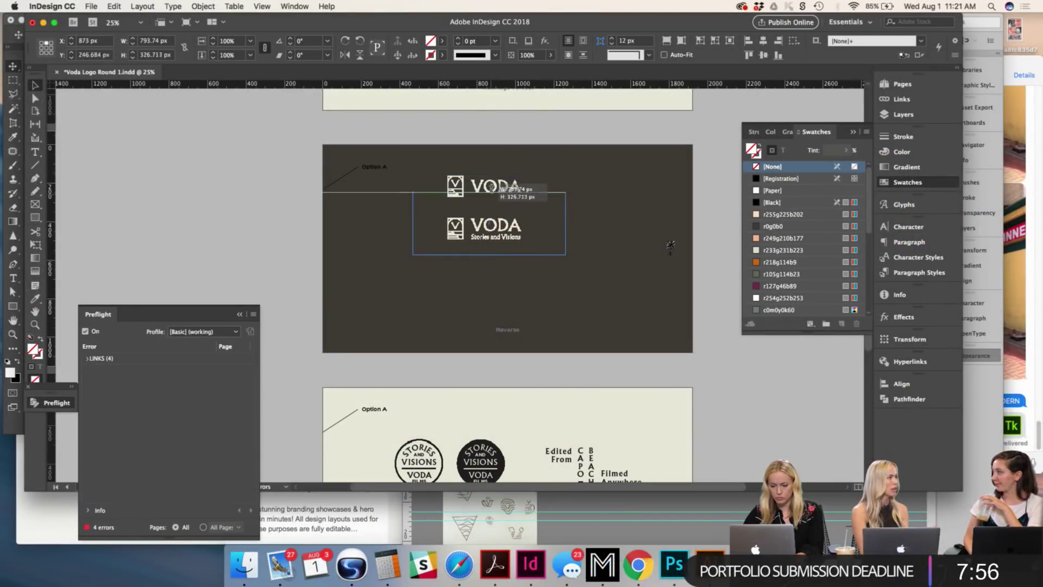
# Step: In InDesign's Voda Logo Round 1.indd, crop the dark page's logo frame to the upper horizontal VODA logo, about 196 px high
pyautogui.click(489, 212)
pyautogui.moveTo(489, 168); pyautogui.dragTo(489, 175)
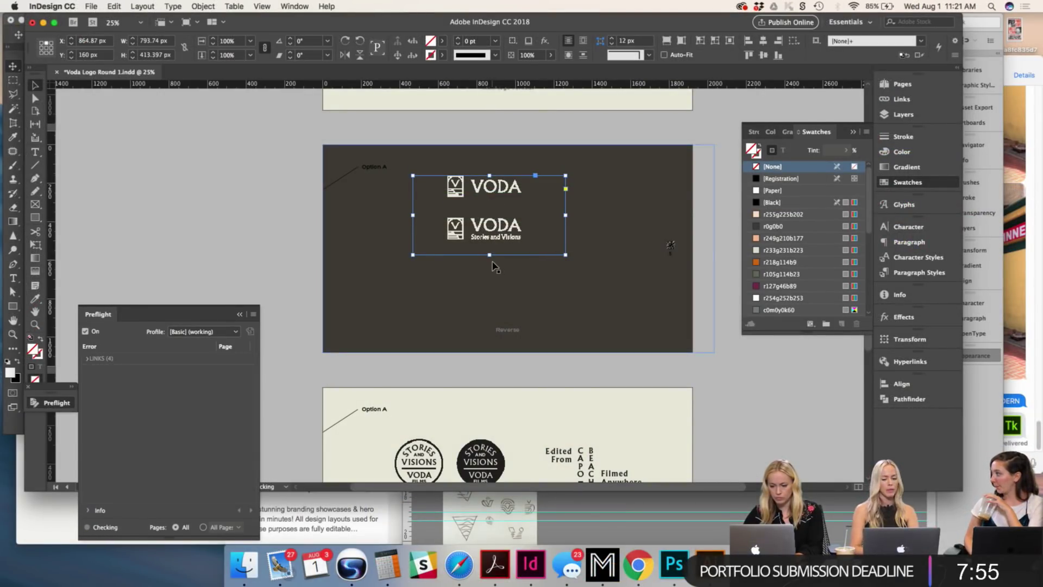
pyautogui.moveTo(490, 254); pyautogui.dragTo(490, 168)
# Step: Set the document's display performance to High Quality Display
pyautogui.click(295, 6)
pyautogui.moveTo(262, 5)
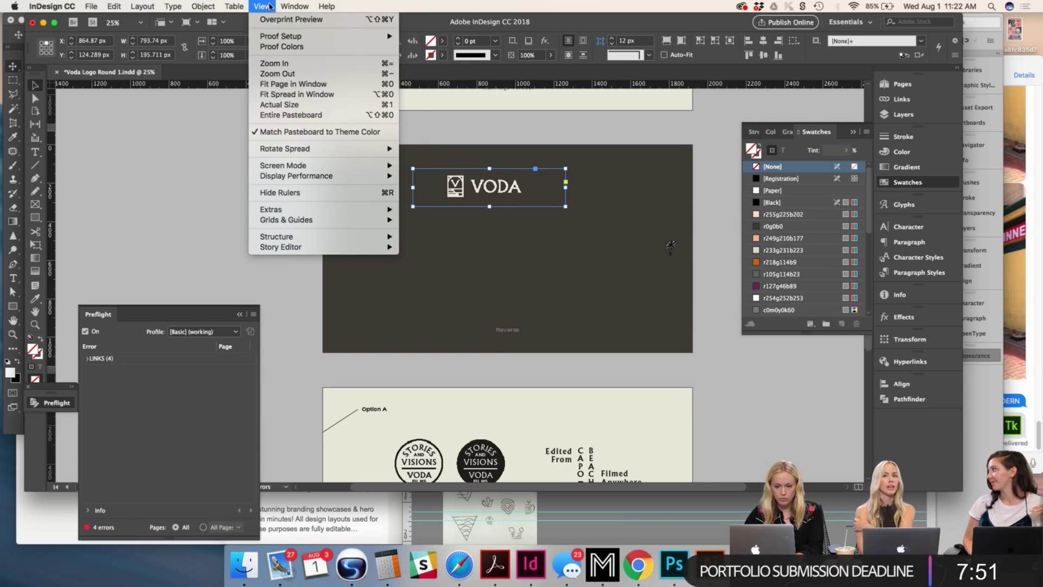
pyautogui.moveTo(380, 176)
pyautogui.click(424, 197)
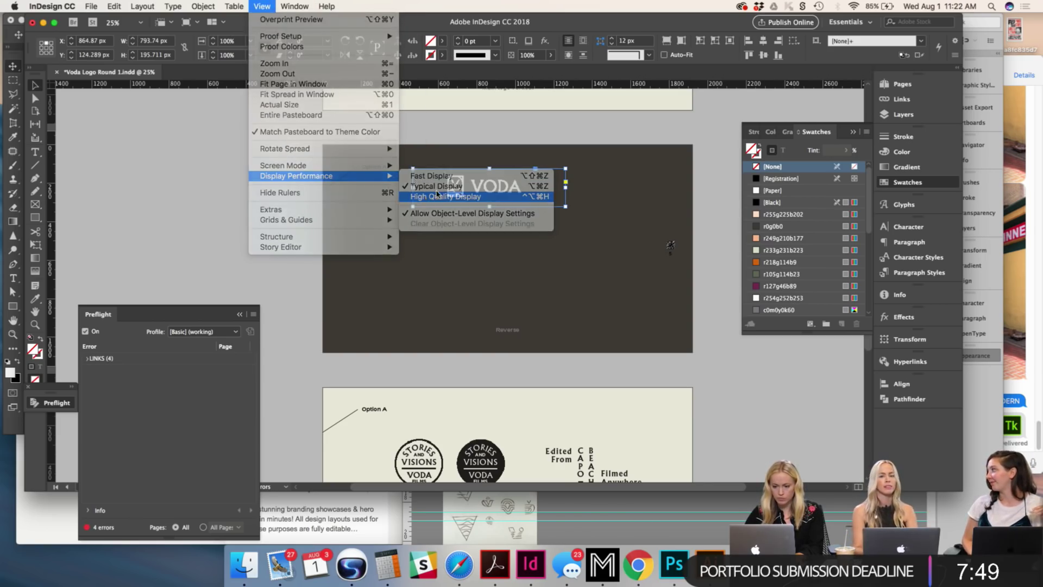
# Step: Move the horizontal logo down and left, and duplicate its frame below with the artwork shifted up to the stacked logo
pyautogui.moveTo(505, 201); pyautogui.dragTo(427, 216)
pyautogui.hotkey('shift', 'Up')
pyautogui.hotkey('shift', 'Up')
pyautogui.hotkey('shift', 'Up')
pyautogui.hotkey('shift', 'Up')
pyautogui.hotkey('shift', 'Up')
pyautogui.hotkey('shift', 'Up')
pyautogui.hotkey('shift', 'Up')
pyautogui.hotkey('shift', 'Up')
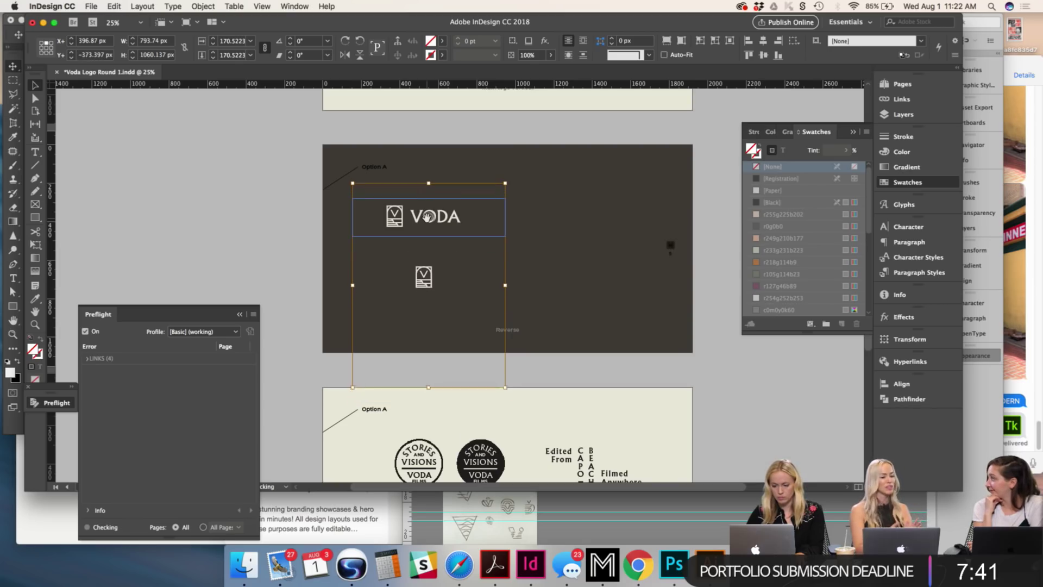
# Step: Extend the lower frame downward to about 377 px high to include the whole stacked VODA logo
pyautogui.click(402, 277)
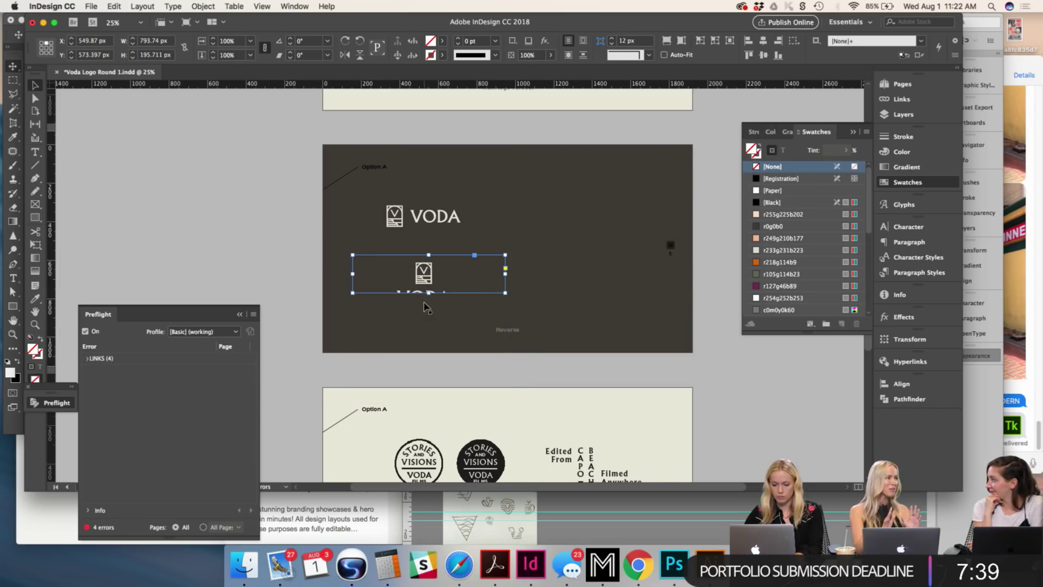
pyautogui.moveTo(429, 291); pyautogui.dragTo(429, 325)
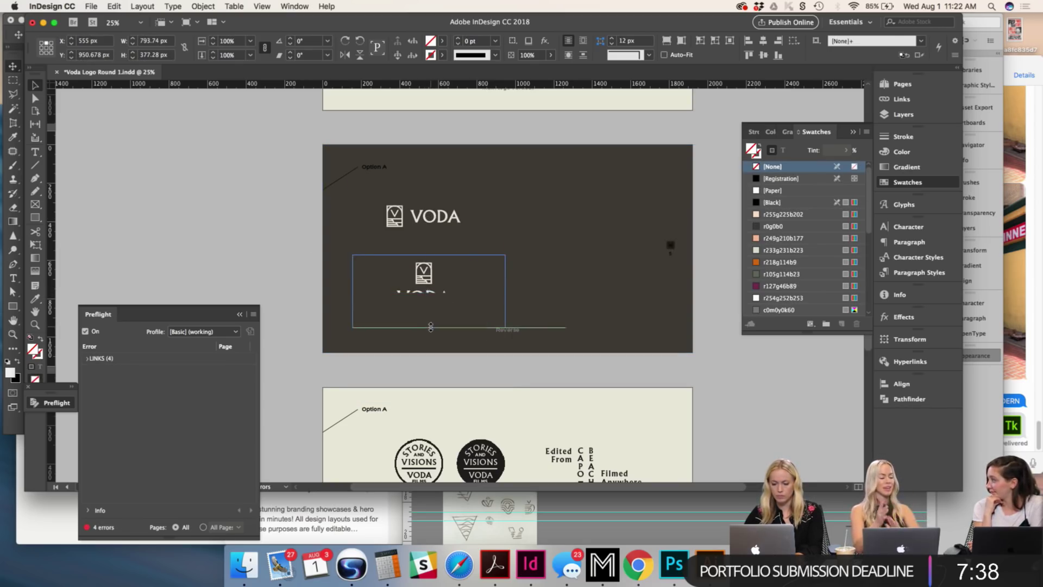
pyautogui.click(650, 360)
# Step: Move the horizontal and stacked logo frames up together so their shared top edge sits at Y 200 px
pyautogui.click(452, 278)
pyautogui.keyDown('shift'); pyautogui.click(450, 217); pyautogui.keyUp('shift')
pyautogui.hotkey('shift', 'Up')
pyautogui.hotkey('shift', 'Up')
pyautogui.hotkey('shift', 'Up')
pyautogui.hotkey('shift', 'Up')
pyautogui.hotkey('shift', 'Up')
pyautogui.hotkey('shift', 'Up')
pyautogui.hotkey('shift', 'Up')
pyautogui.hotkey('shift', 'Up')
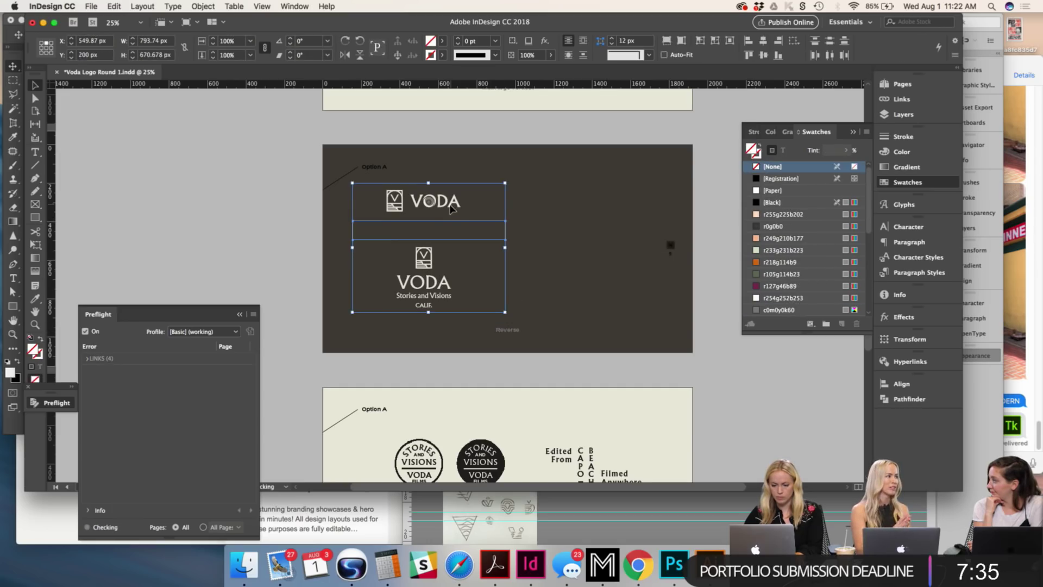
# Step: Duplicate the stacked logo frame to its right and shift the copy's artwork up to the round badges and Capo Beach text
pyautogui.click(424, 255)
pyautogui.moveTo(423, 256); pyautogui.dragTo(573, 241)
pyautogui.hotkey('shift', 'Up')
pyautogui.hotkey('shift', 'Up')
pyautogui.hotkey('shift', 'Up')
pyautogui.hotkey('shift', 'Up')
pyautogui.hotkey('shift', 'Up')
pyautogui.hotkey('shift', 'Up')
pyautogui.hotkey('shift', 'Up')
pyautogui.hotkey('shift', 'Up')
pyautogui.hotkey('shift', 'Up')
pyautogui.hotkey('shift', 'Up')
pyautogui.hotkey('shift', 'Up')
pyautogui.hotkey('shift', 'Up')
pyautogui.hotkey('shift', 'Up')
pyautogui.hotkey('shift', 'Up')
pyautogui.hotkey('shift', 'Up')
pyautogui.hotkey('shift', 'Up')
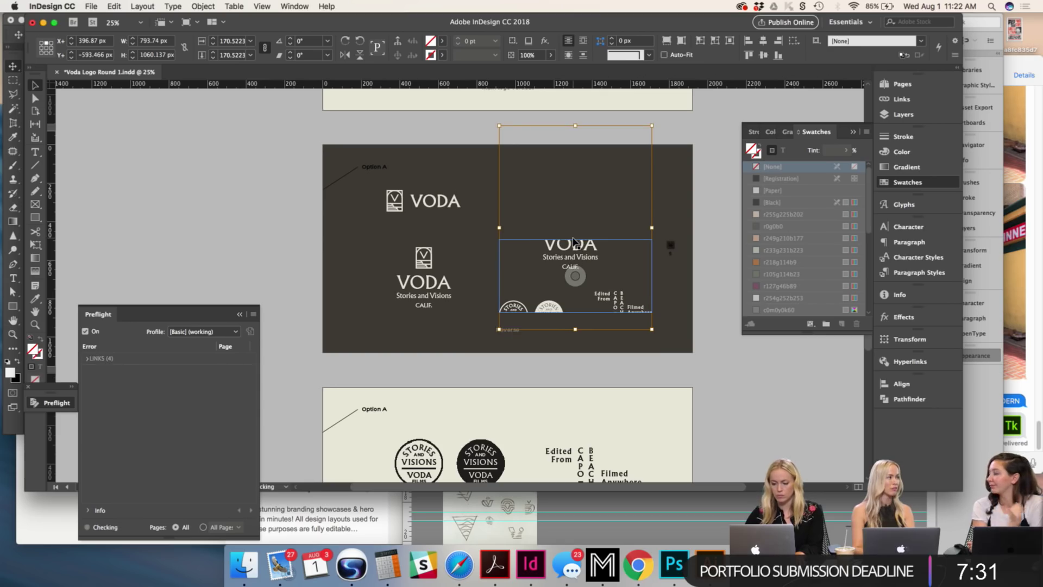
pyautogui.hotkey('shift', 'Up')
pyautogui.hotkey('shift', 'Up')
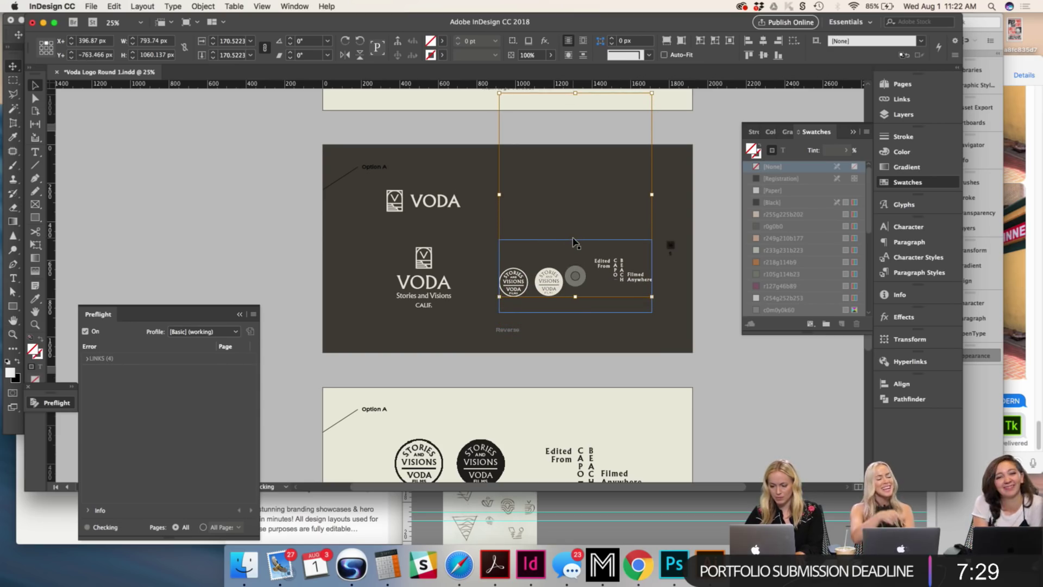
# Step: Crop the badge frame to the two round badges, 447 px wide, and duplicate it above with the Capo Beach text showing
pyautogui.click(643, 285)
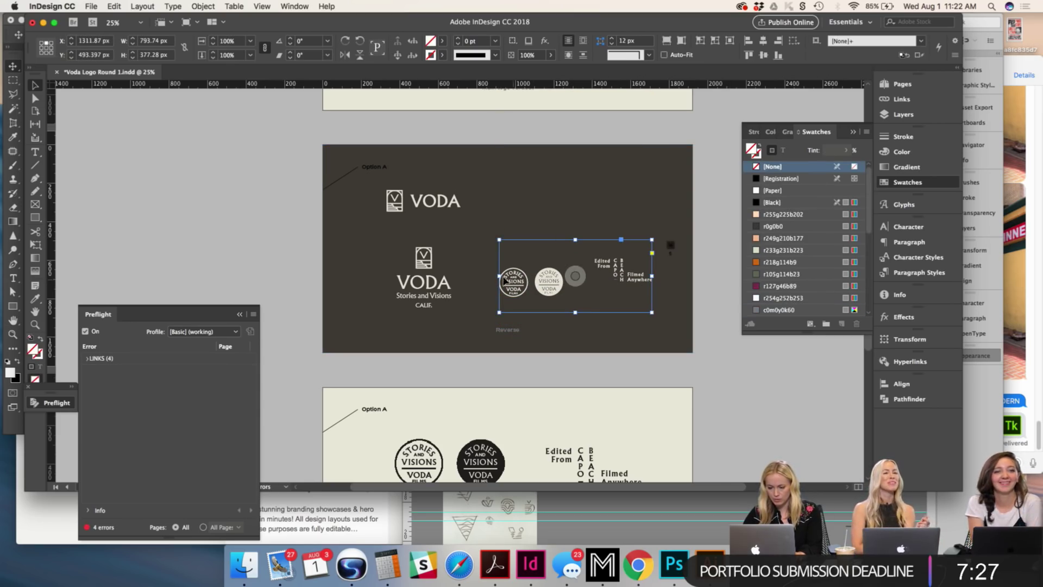
pyautogui.moveTo(500, 276); pyautogui.dragTo(494, 276)
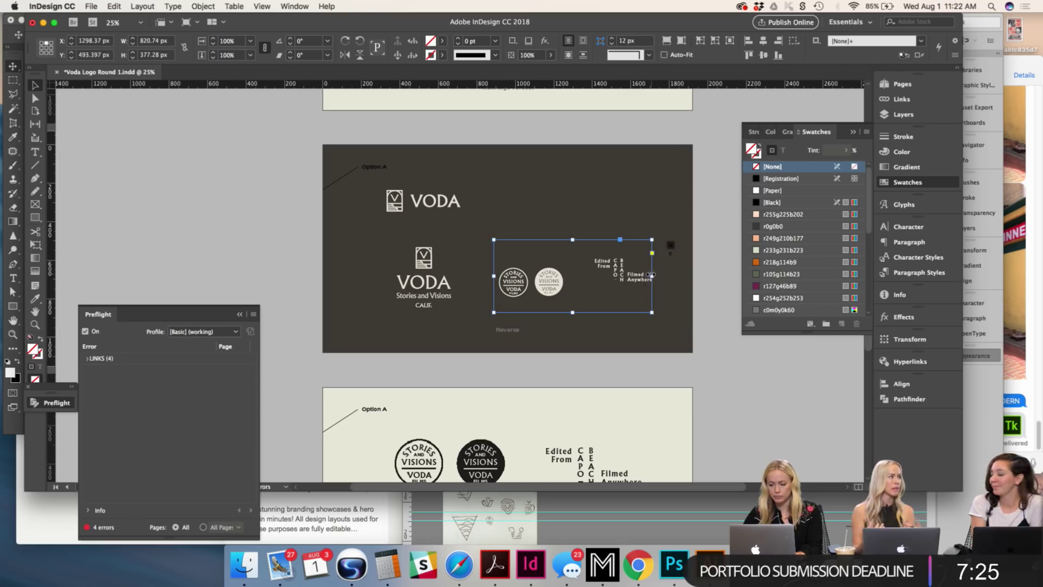
pyautogui.moveTo(651, 276); pyautogui.dragTo(475, 213)
pyautogui.click(542, 212)
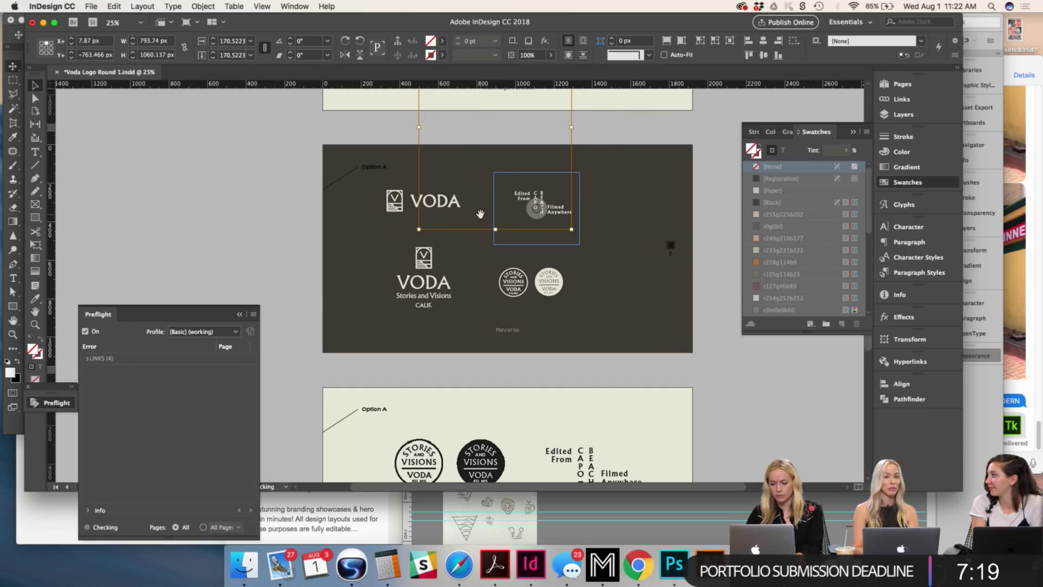
# Step: Move the Capo Beach text and round badge frames right into one column, with the badge frame at X 1345.5 px
pyautogui.click(595, 260)
pyautogui.click(571, 220)
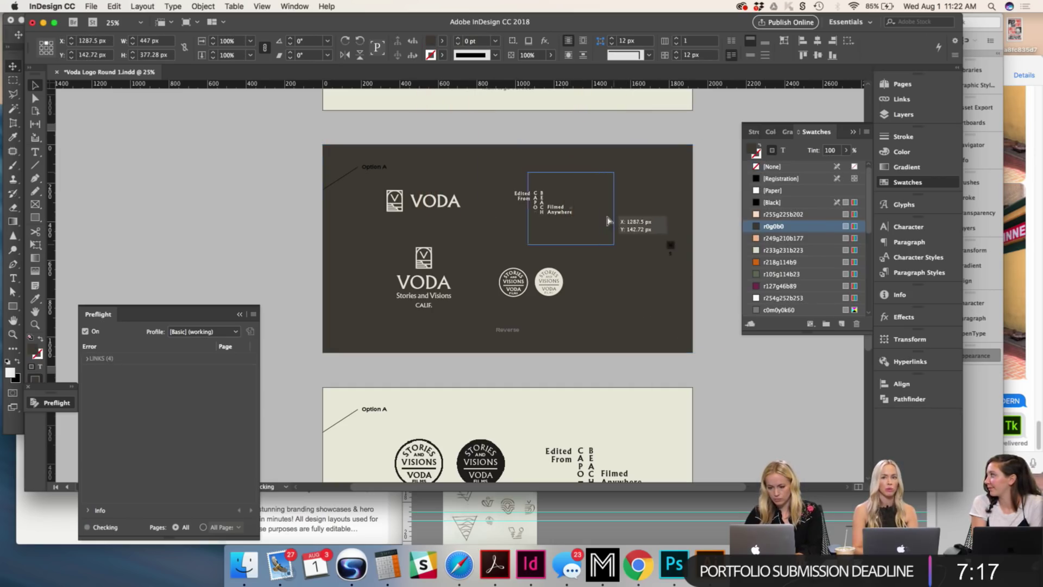
pyautogui.moveTo(570, 220); pyautogui.dragTo(598, 295)
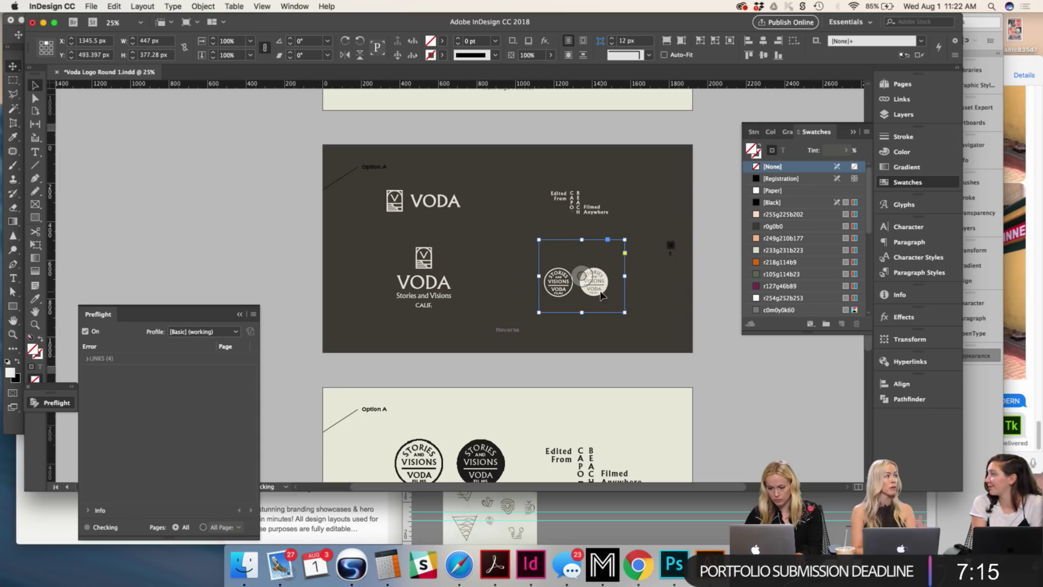
# Step: Shift the horizontal and stacked VODA logo frames right together to X 649.87 px
pyautogui.click(472, 199)
pyautogui.keyDown('shift'); pyautogui.click(437, 280); pyautogui.keyUp('shift')
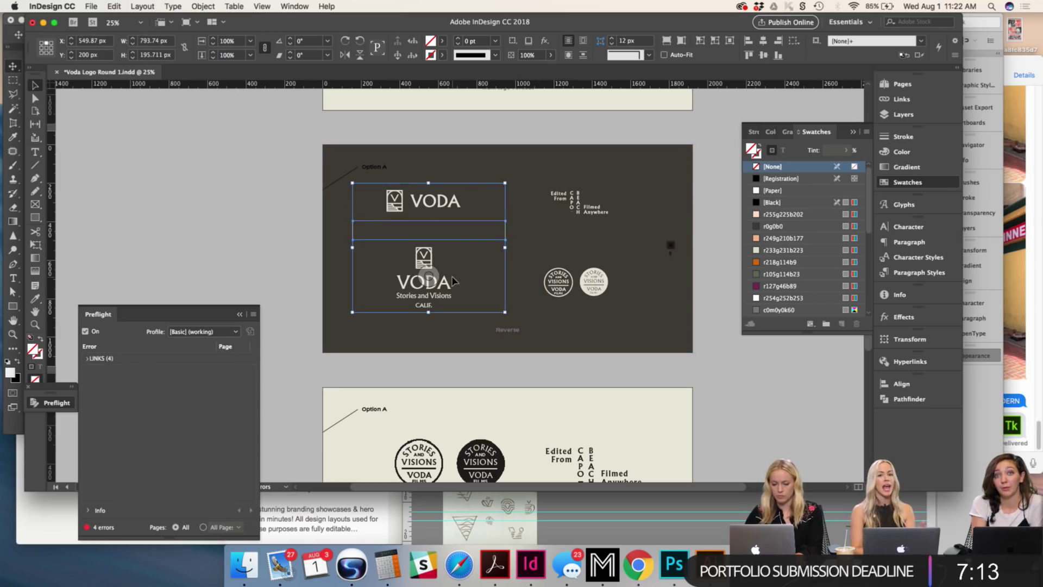
pyautogui.moveTo(437, 280); pyautogui.dragTo(456, 280)
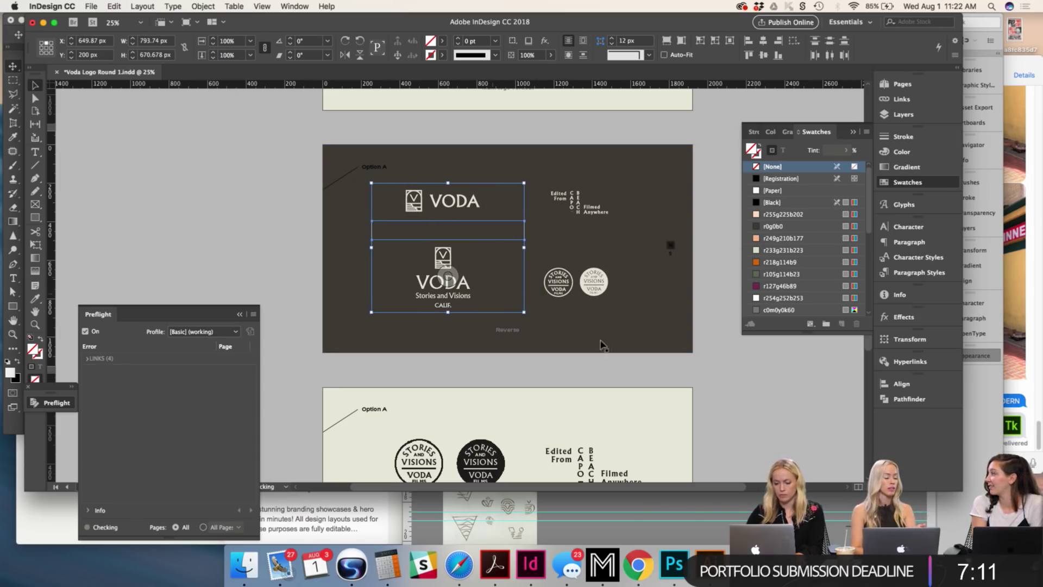
pyautogui.click(559, 349)
# Step: Colour the dark page's Option A label text with the swatch R=236 G=234 B=222
pyautogui.click(387, 169)
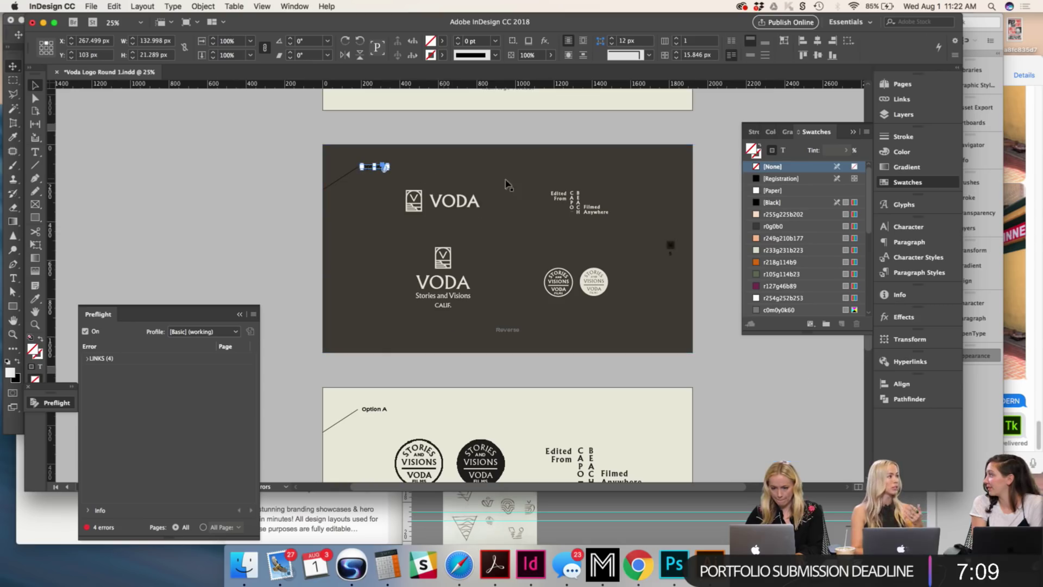
pyautogui.click(782, 150)
pyautogui.scroll(-5, 797, 263)
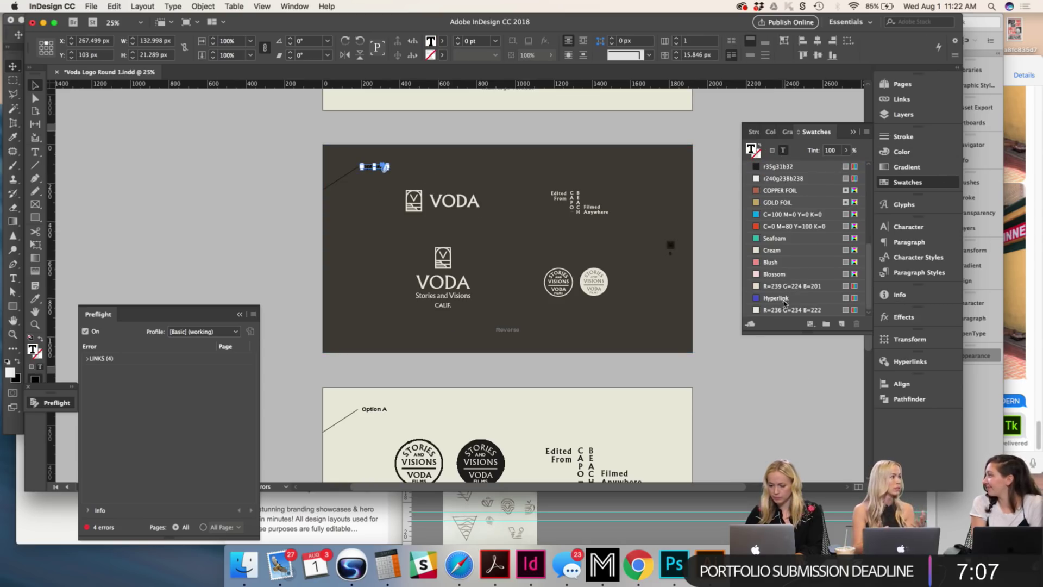
pyautogui.click(785, 311)
# Step: Colour the diagonal line beside the dark page's Option A label with the swatch R=236 G=234 B=222
pyautogui.click(342, 177)
pyautogui.scroll(-1, 341, 177)
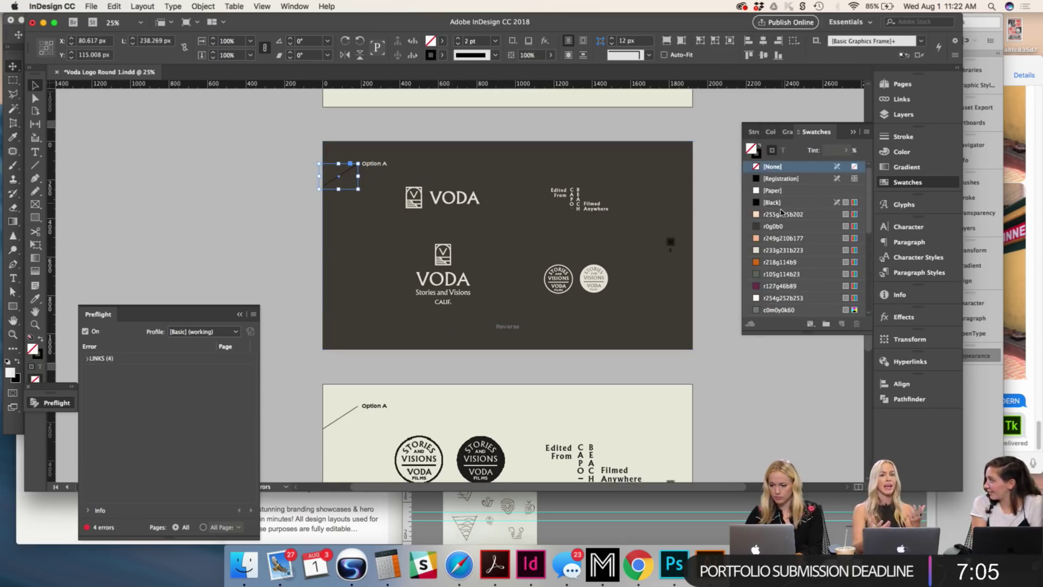
pyautogui.scroll(-5, 781, 212)
pyautogui.click(756, 155)
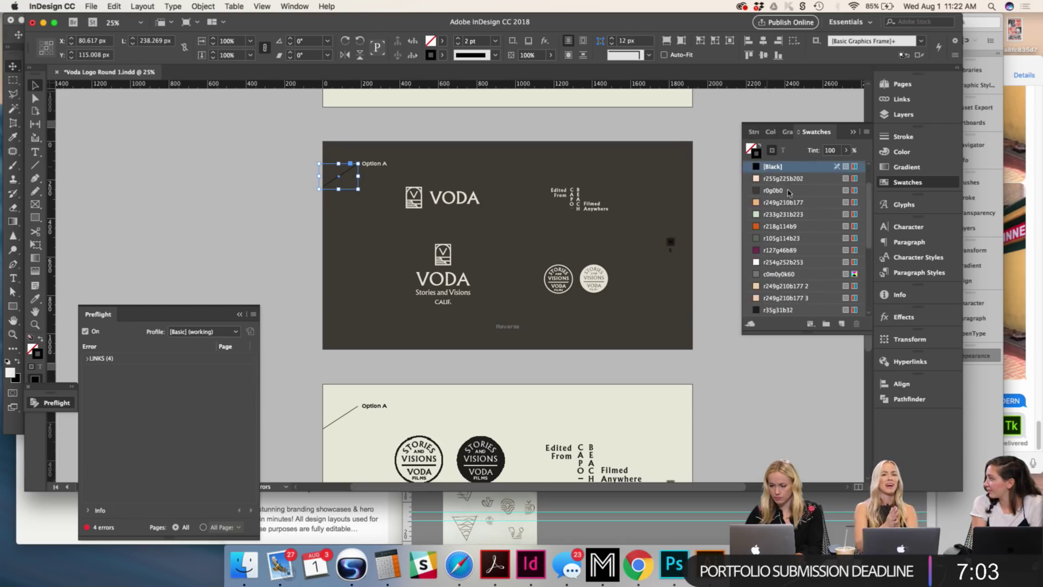
pyautogui.click(788, 311)
pyautogui.click(298, 236)
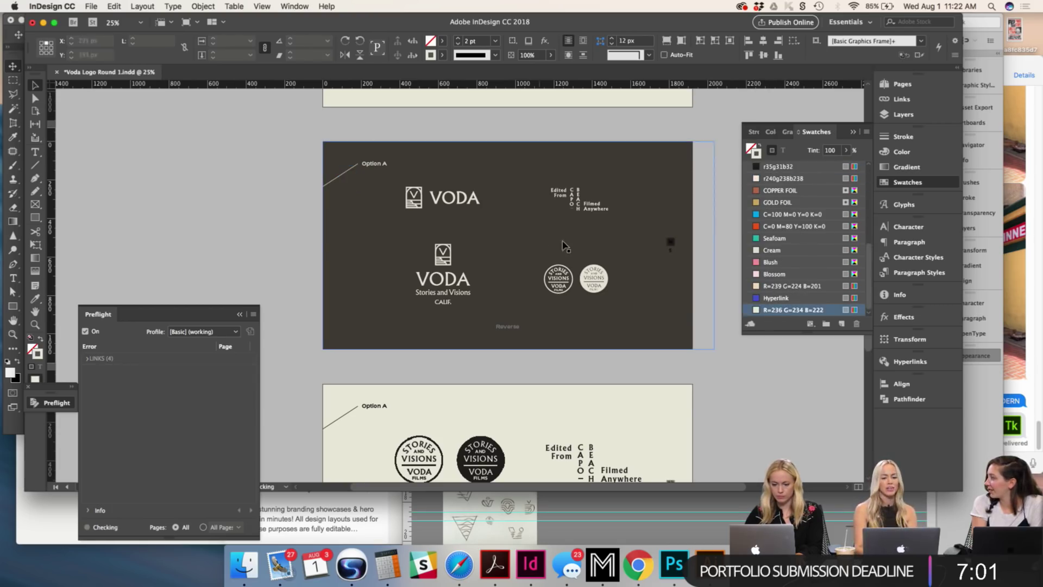
# Step: Fill the dark page's background with the [Black] swatch and compare it with the neighbouring pages
pyautogui.press('super+minus')
pyautogui.press('super+equal')
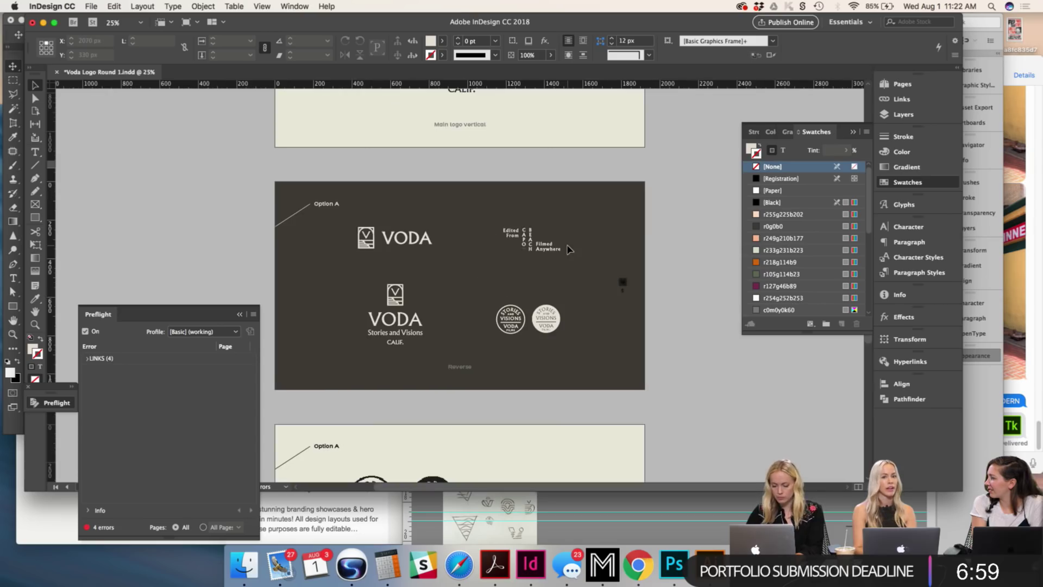
pyautogui.click(393, 201)
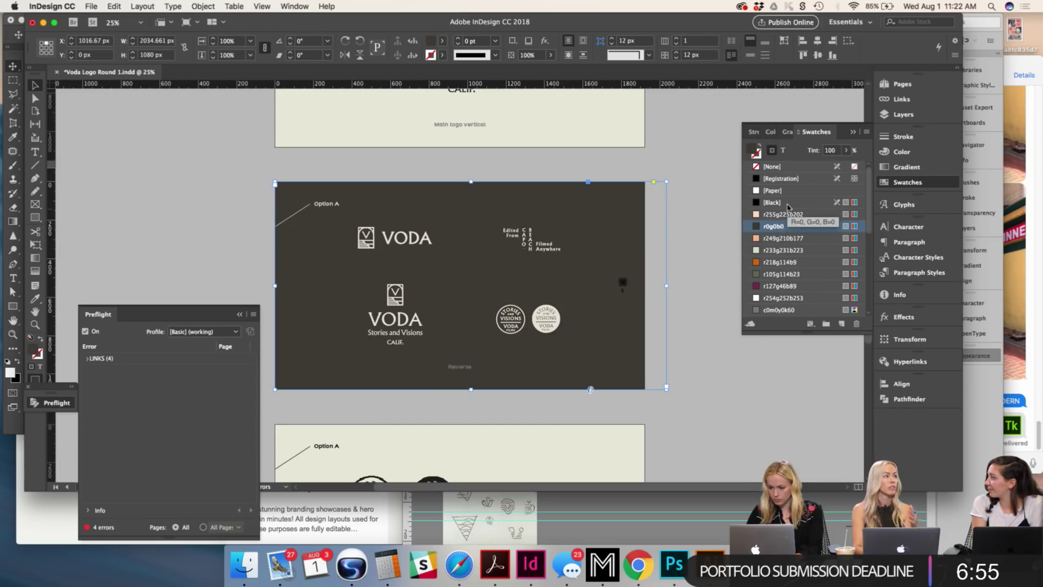
pyautogui.click(787, 202)
pyautogui.click(722, 362)
pyautogui.scroll(-1, 706, 353)
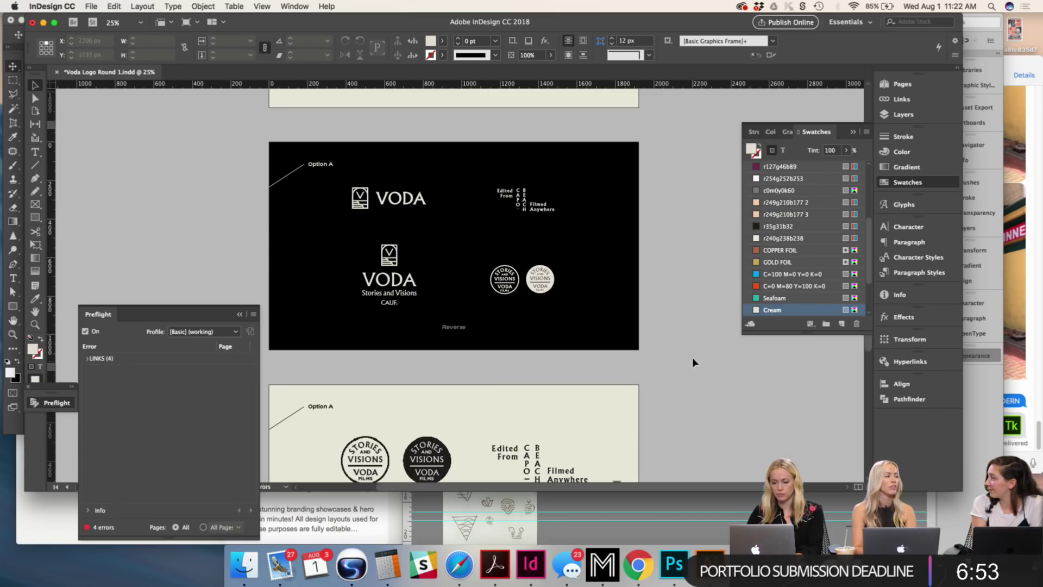
pyautogui.scroll(-6, 693, 345)
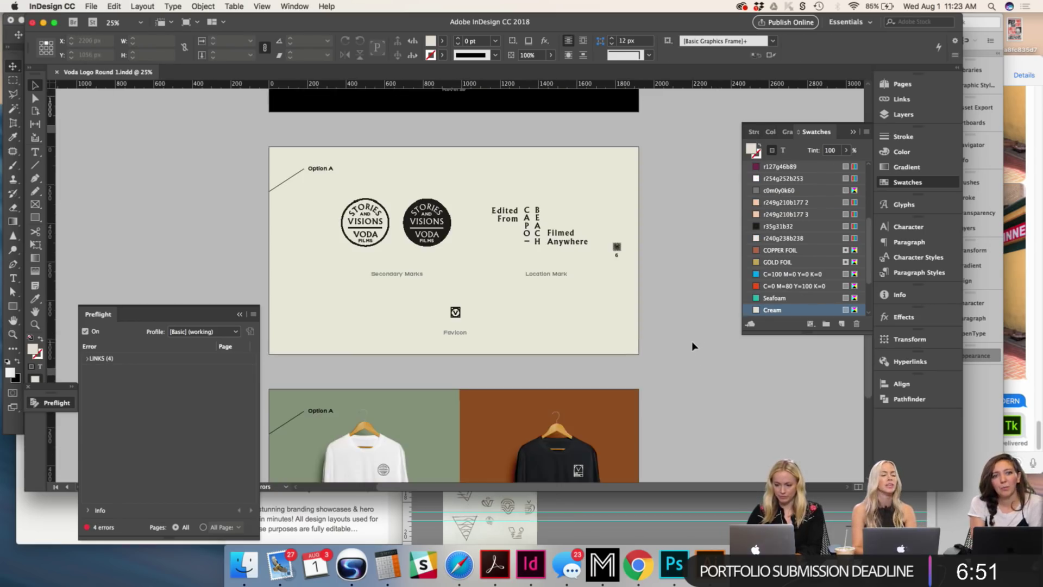
pyautogui.scroll(-4, 695, 347)
pyautogui.scroll(10, 695, 347)
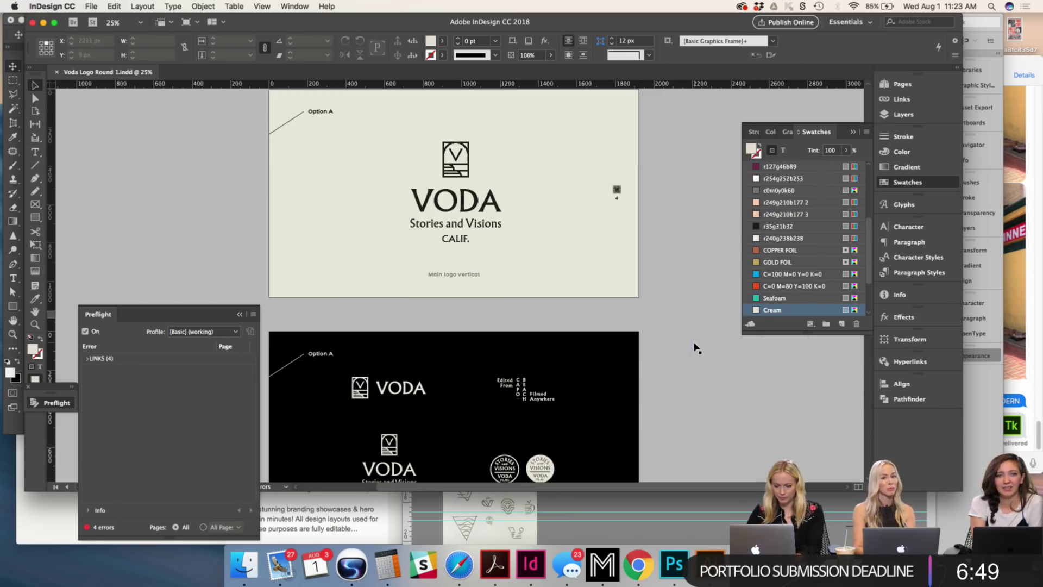
pyautogui.scroll(-5, 694, 345)
pyautogui.scroll(-3, 809, 284)
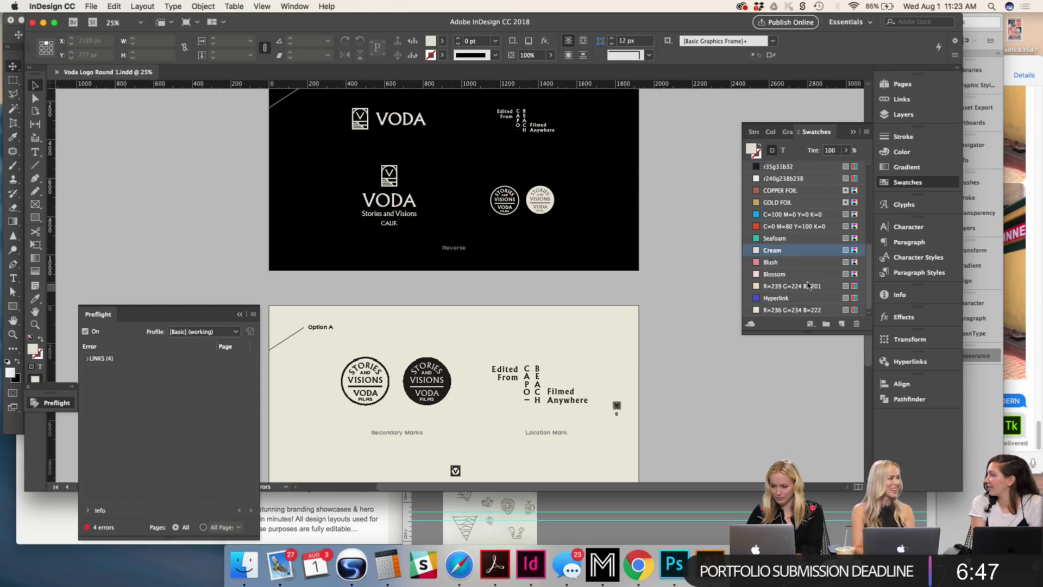
# Step: Refill the dark page's background with swatch r0g0b0 and darken that swatch to a neutral near-black, with red 30 and green 30
pyautogui.scroll(10, 795, 284)
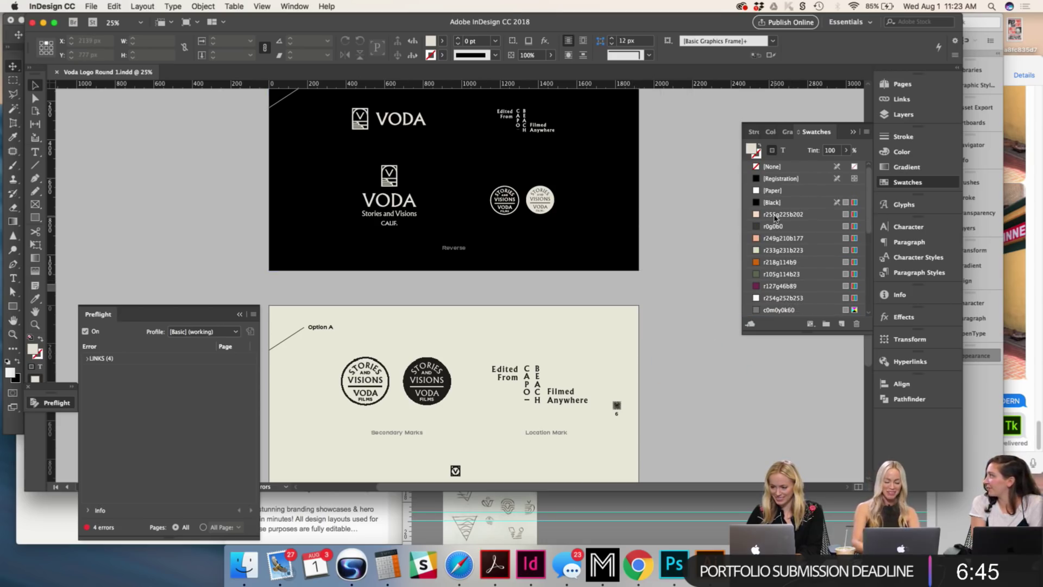
pyautogui.click(777, 202)
pyautogui.click(786, 227)
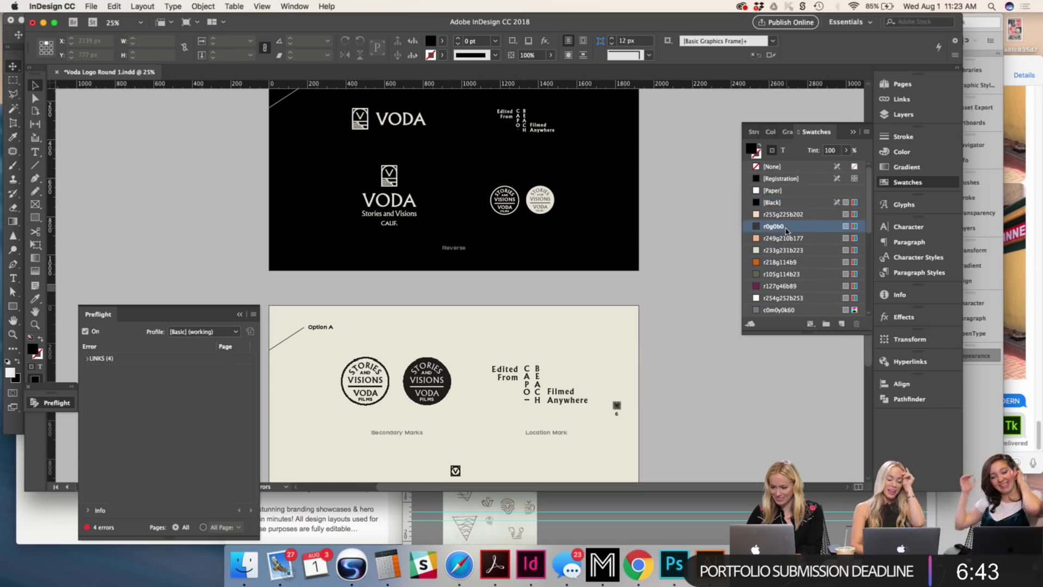
pyautogui.click(634, 213)
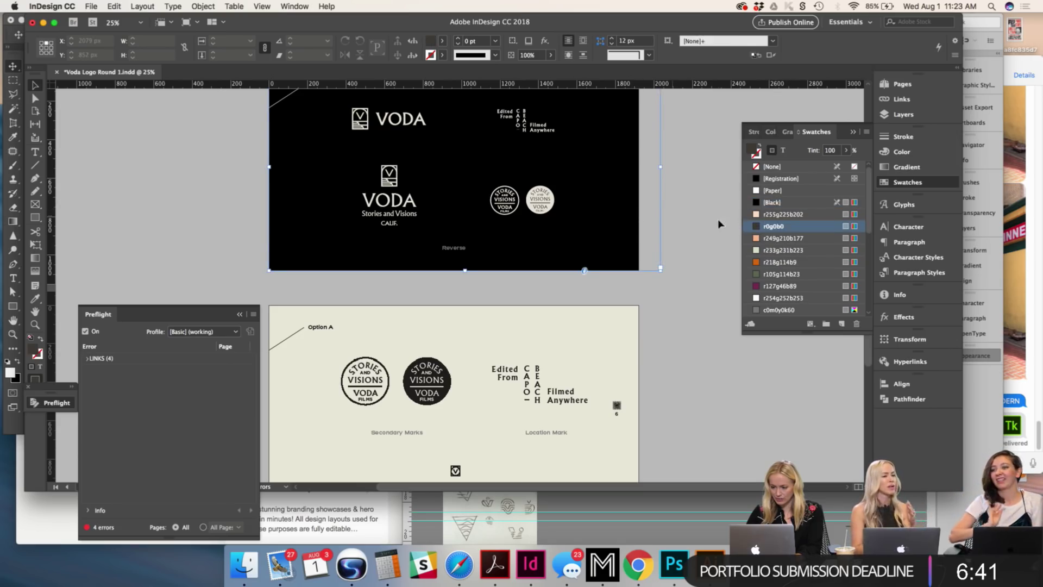
pyautogui.doubleClick(774, 226)
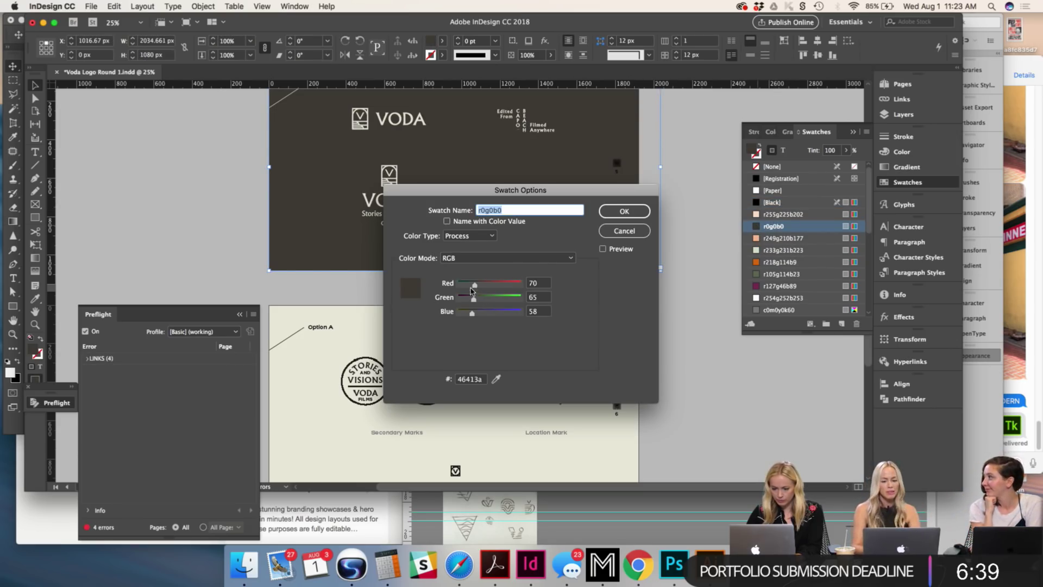
pyautogui.doubleClick(538, 283)
pyautogui.write('30')
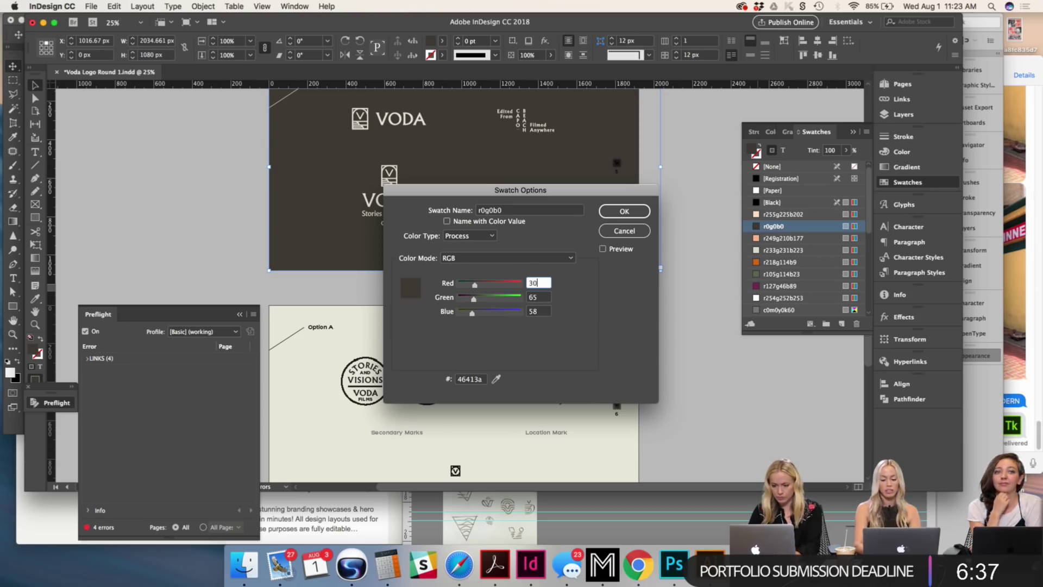
pyautogui.press('Tab')
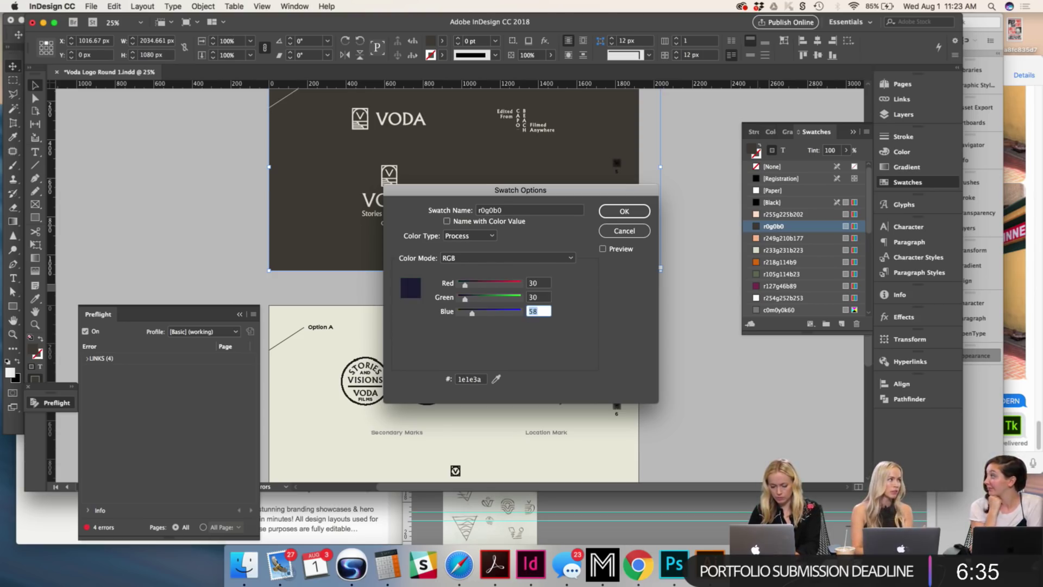
pyautogui.press('Return')
pyautogui.click(654, 311)
pyautogui.scroll(3, 654, 311)
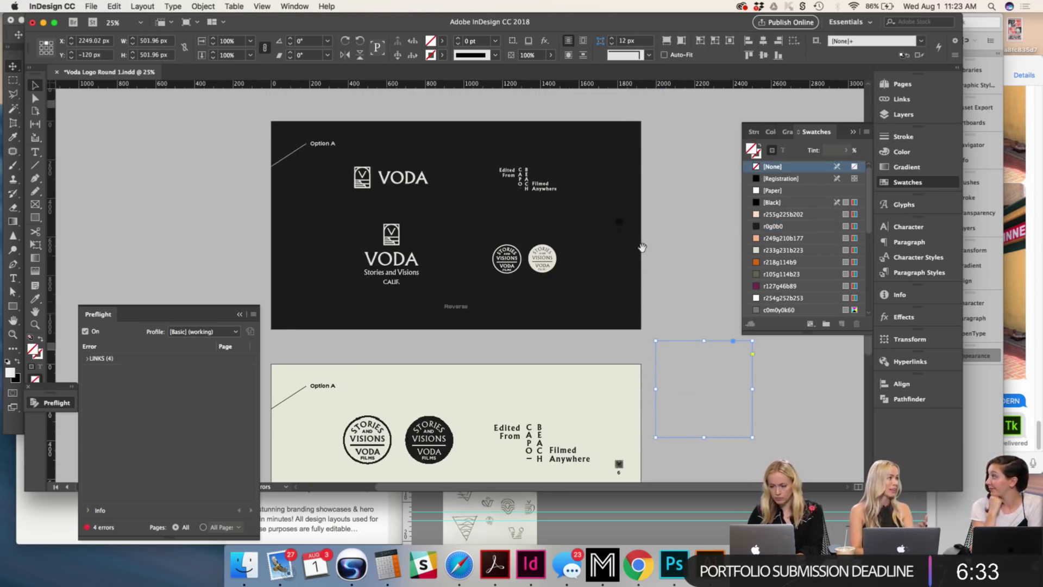
pyautogui.click(676, 195)
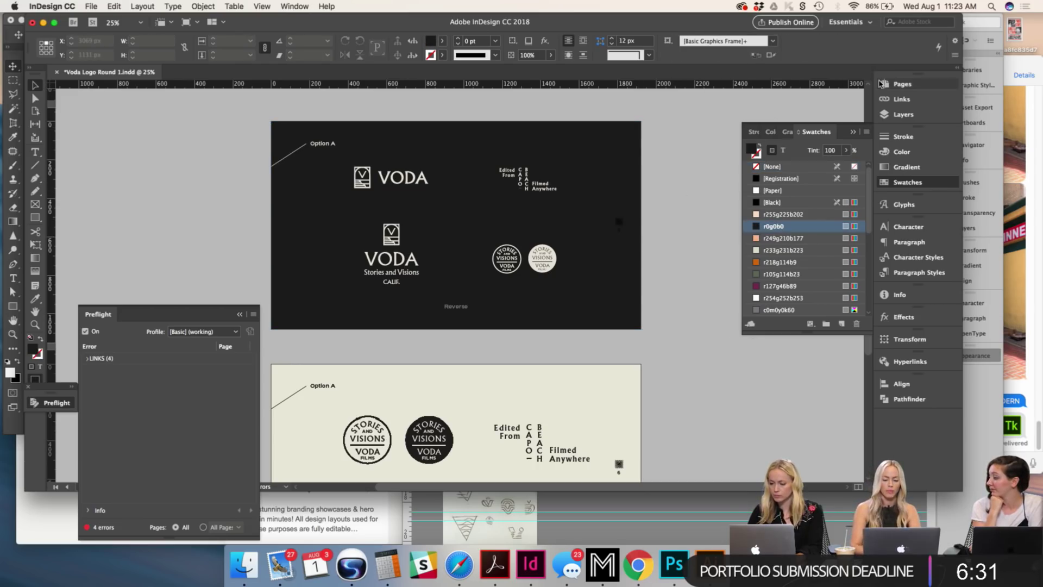
# Step: Create a new B-Master and copy the A-Master's icon and page number onto it in the same place
pyautogui.click(901, 83)
pyautogui.doubleClick(846, 111)
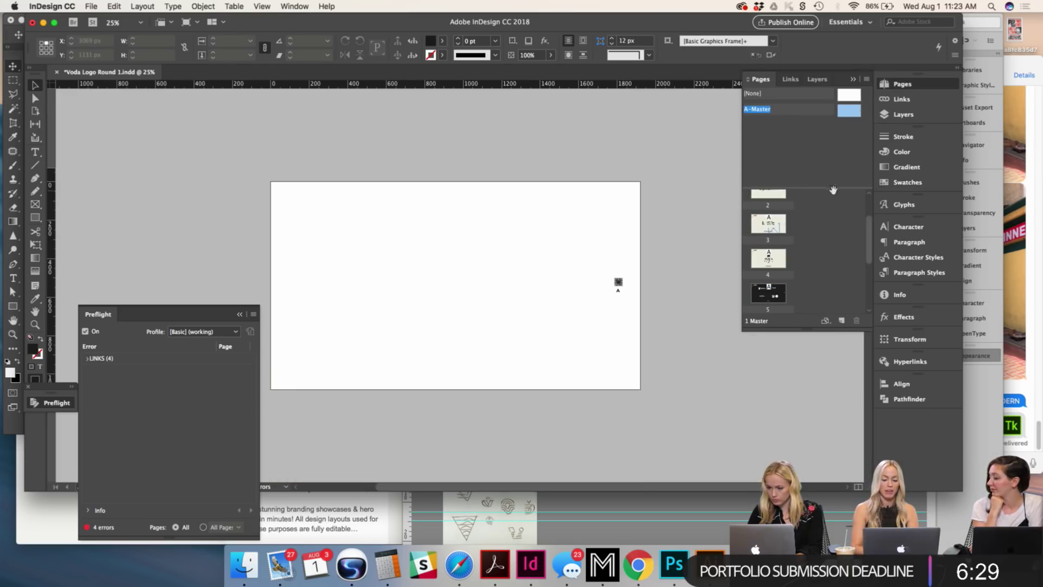
pyautogui.click(603, 271)
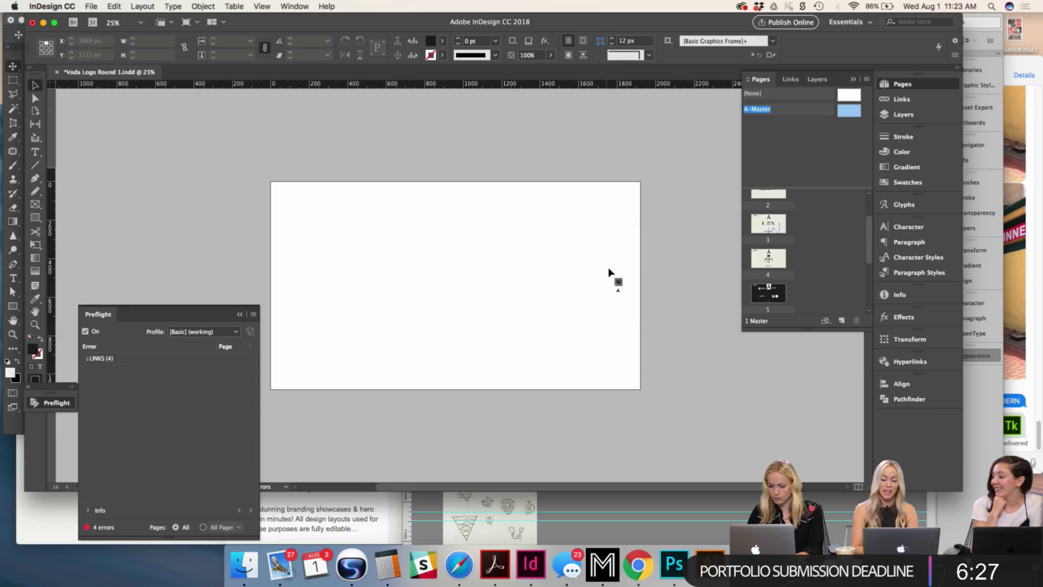
pyautogui.click(847, 320)
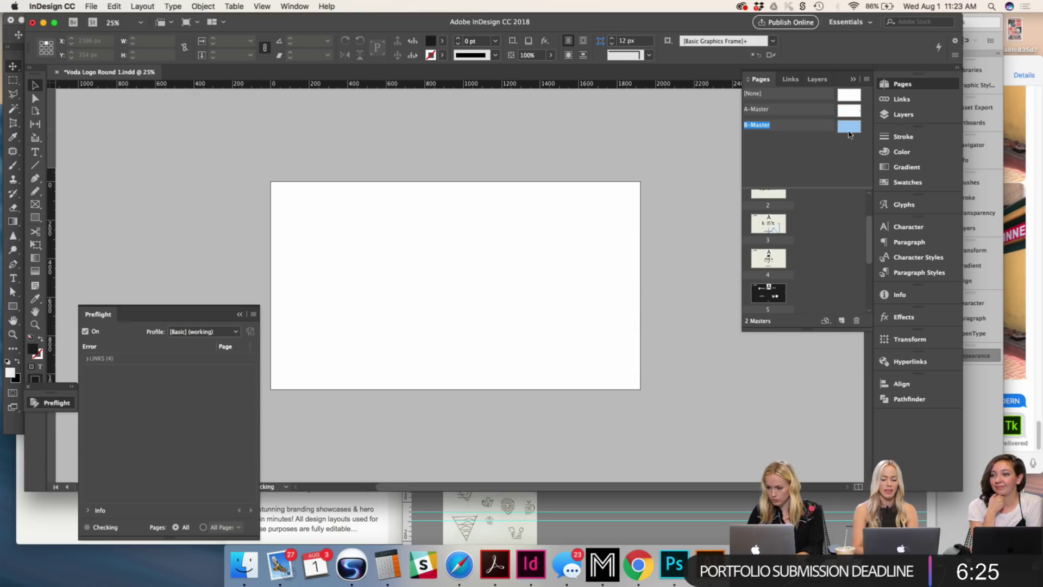
pyautogui.click(853, 112)
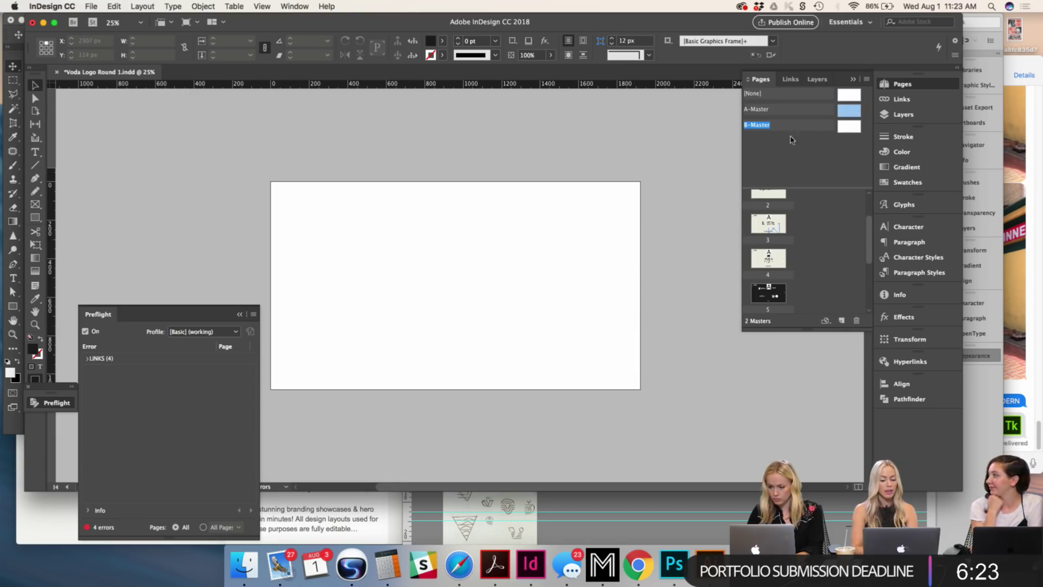
pyautogui.moveTo(861, 113); pyautogui.dragTo(621, 282)
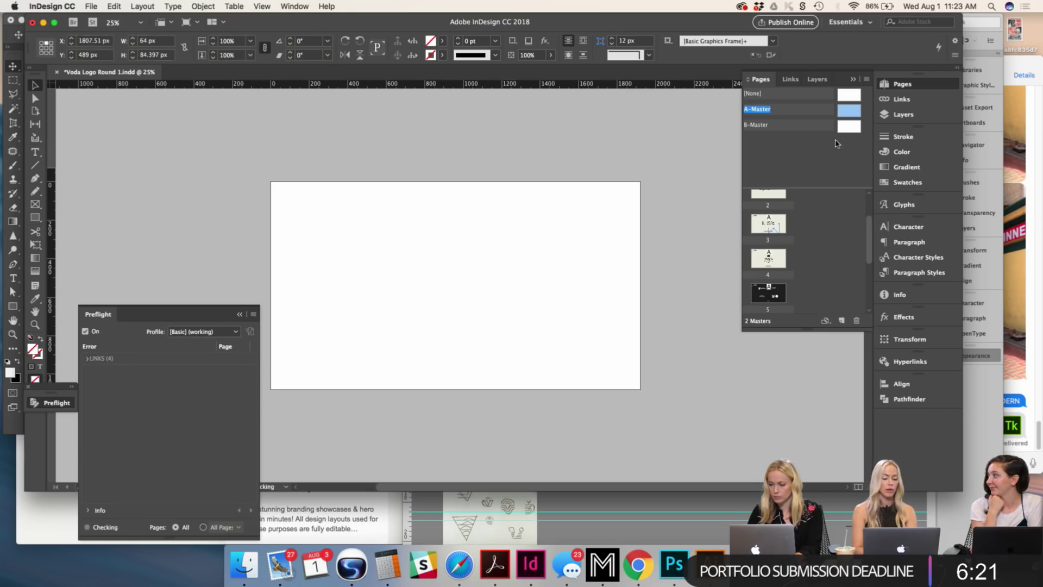
pyautogui.moveTo(849, 126); pyautogui.dragTo(617, 280)
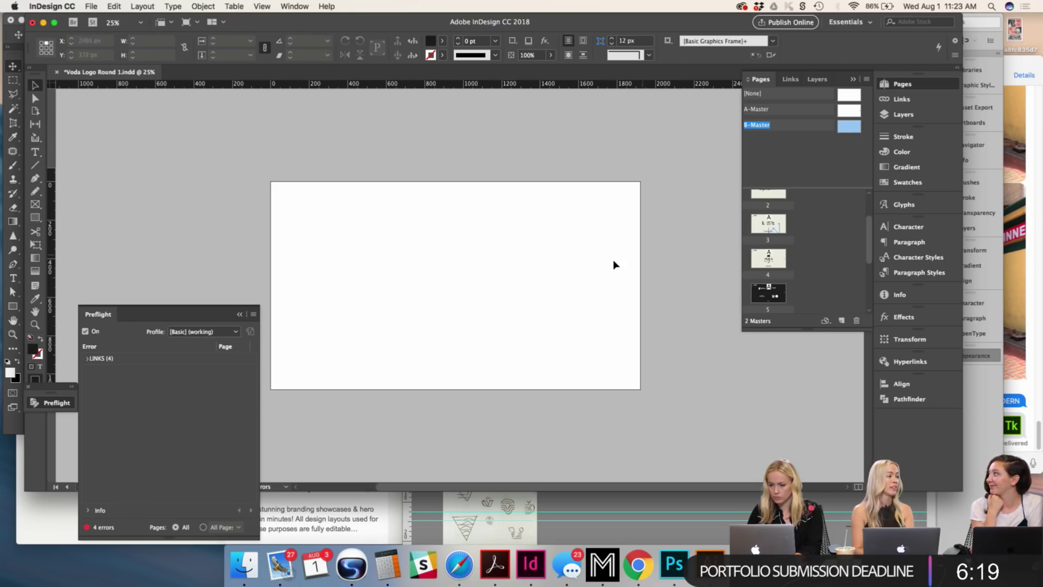
# Step: Colour the B-Master's page number text with a pale cream swatch
pyautogui.press('super+1')
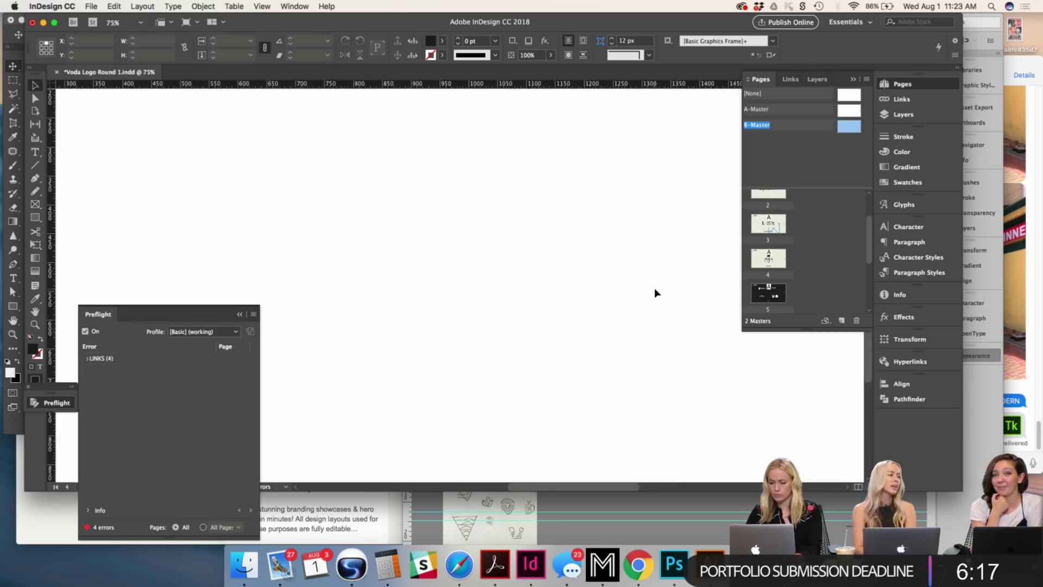
pyautogui.hscroll(10, 451, 251)
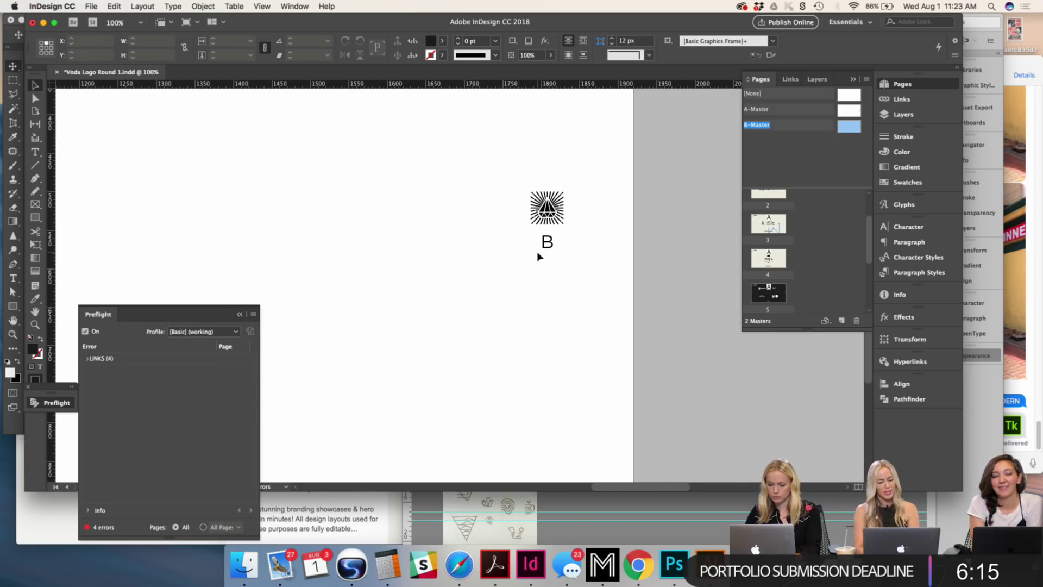
pyautogui.click(546, 242)
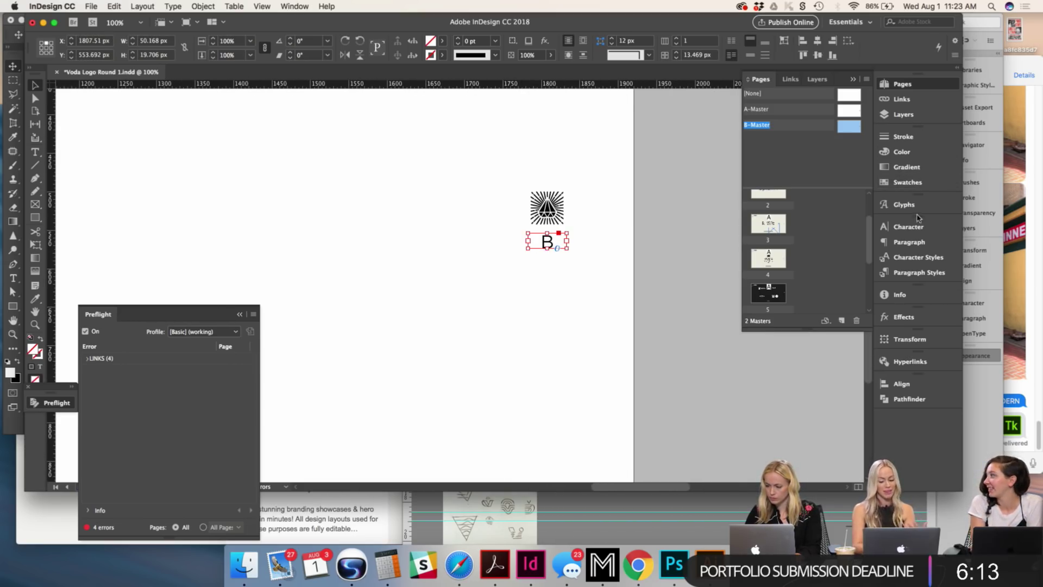
pyautogui.click(917, 181)
pyautogui.click(783, 150)
pyautogui.scroll(-3, 788, 282)
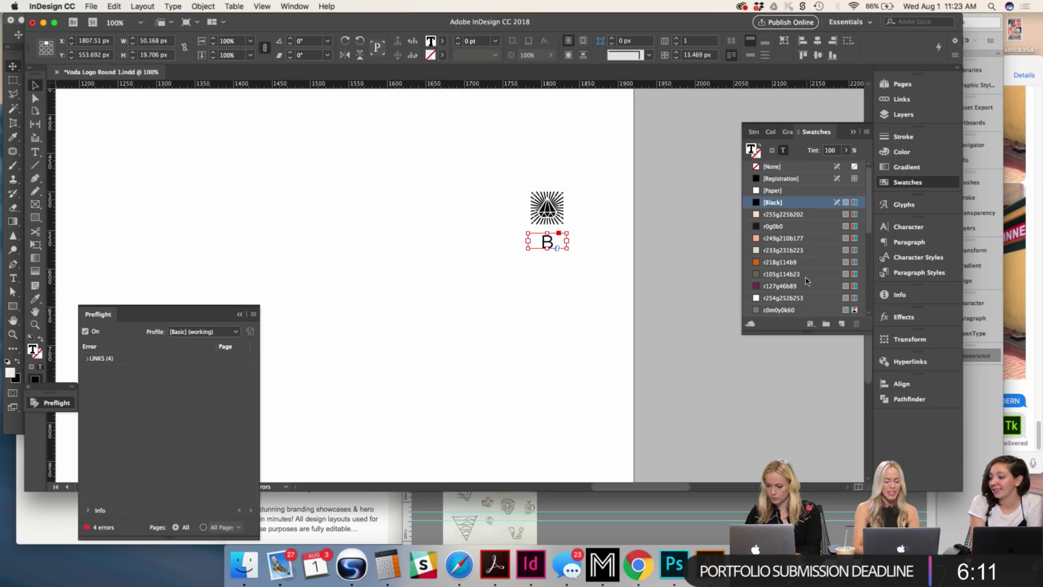
pyautogui.click(784, 311)
# Step: Open the original file of the B-Master's starburst icon for inspection and close it again
pyautogui.click(548, 210)
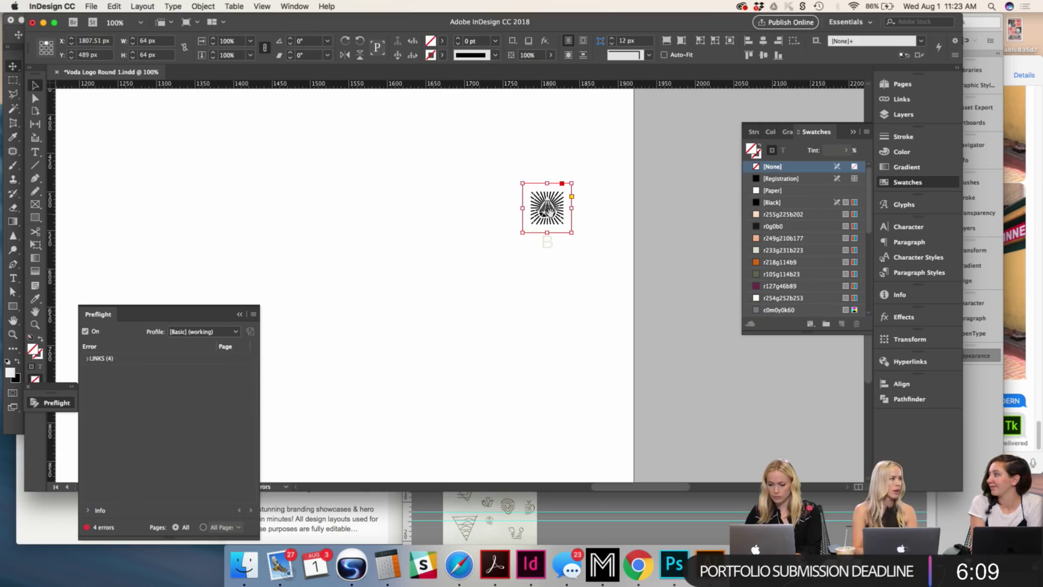
pyautogui.keyDown('alt'); pyautogui.doubleClick(547, 207); pyautogui.keyUp('alt')
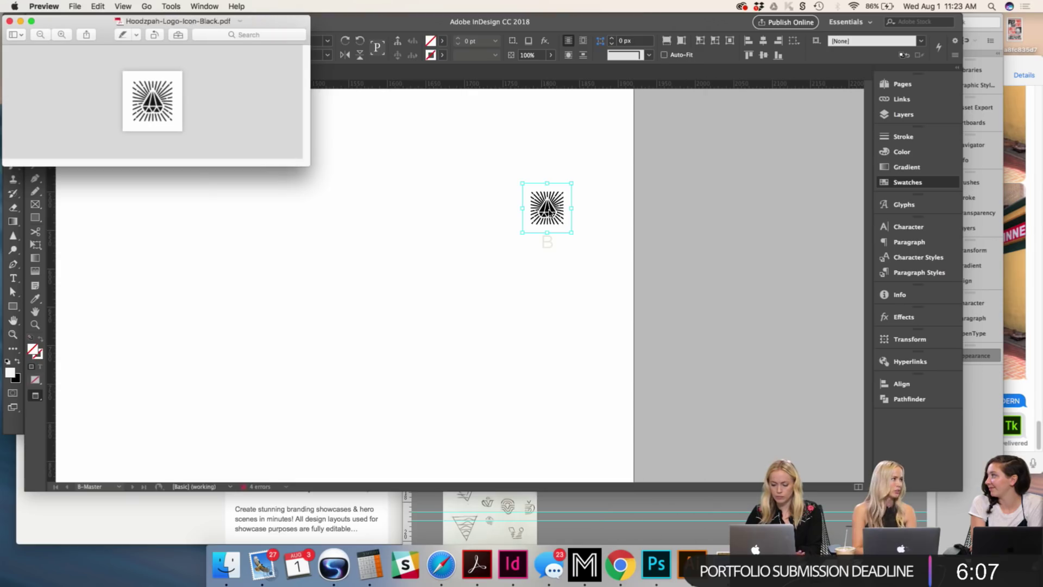
pyautogui.click(10, 21)
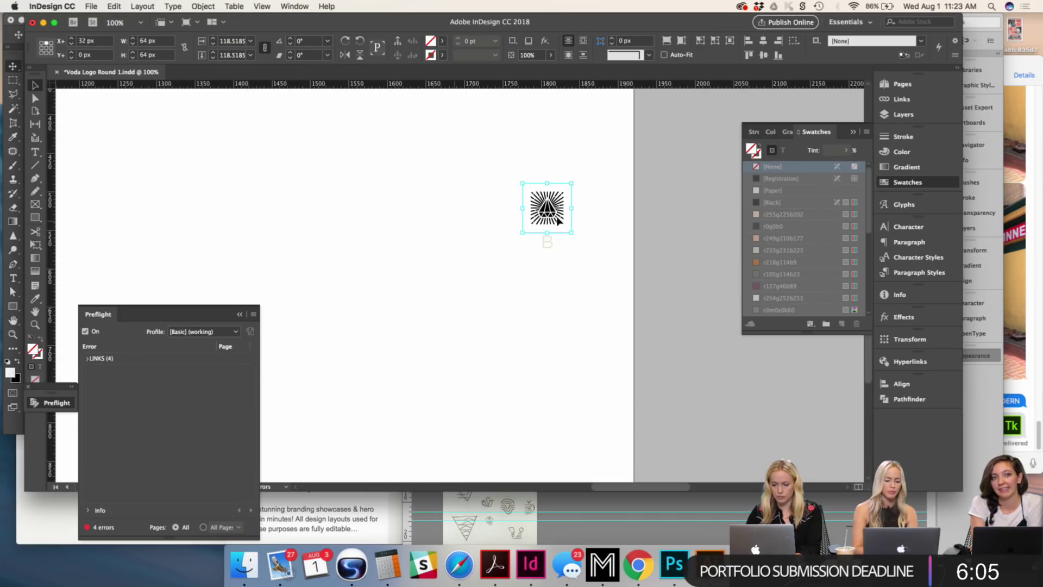
# Step: Switch to Finder, search This Mac for "hoodzpah icon" and open Hoodzpah-Logo-Icon-Black.eps
pyautogui.click(299, 499)
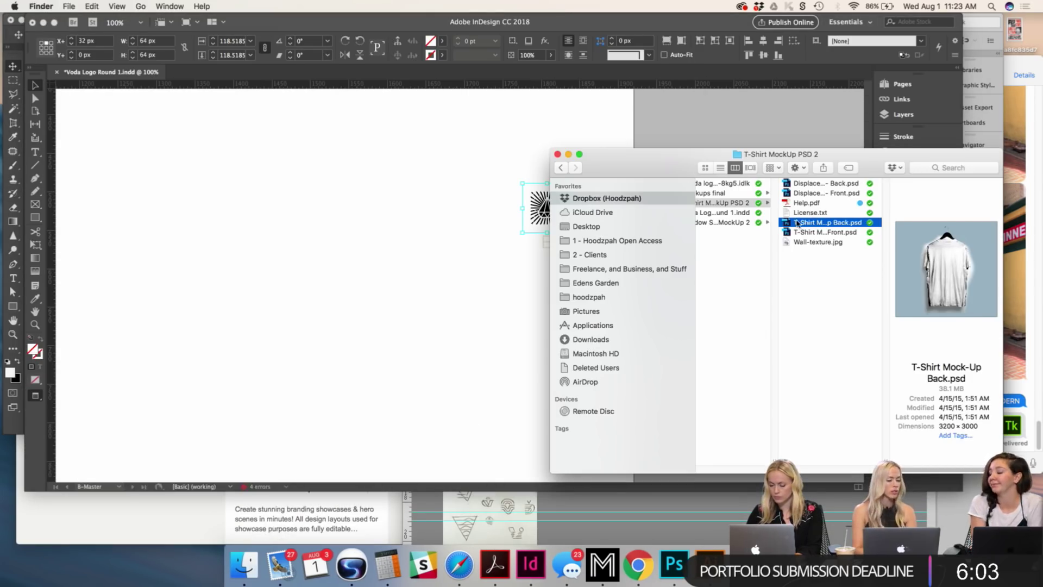
pyautogui.click(958, 170)
pyautogui.write('hoodzpah icon')
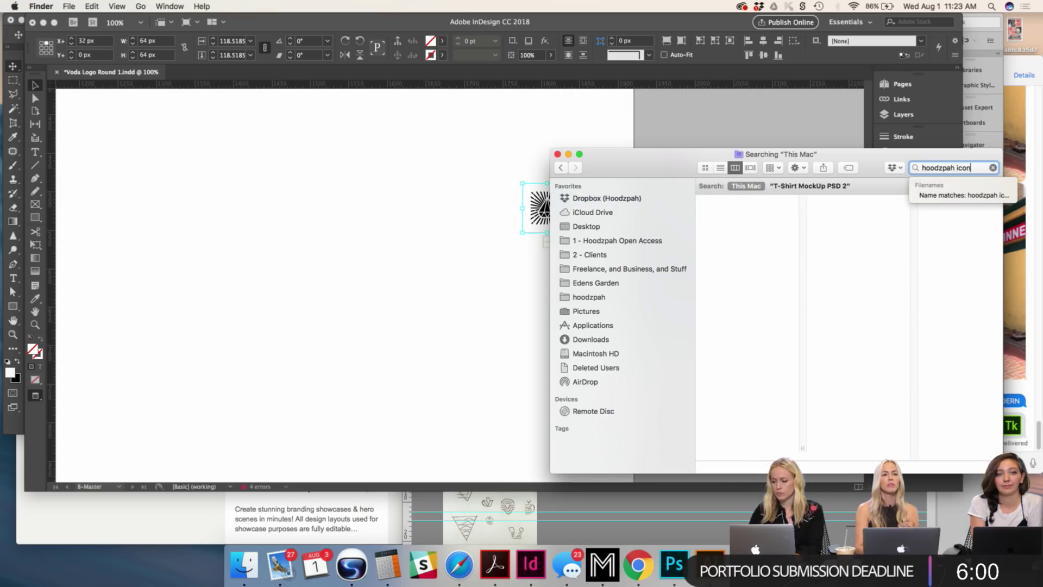
pyautogui.press('Return')
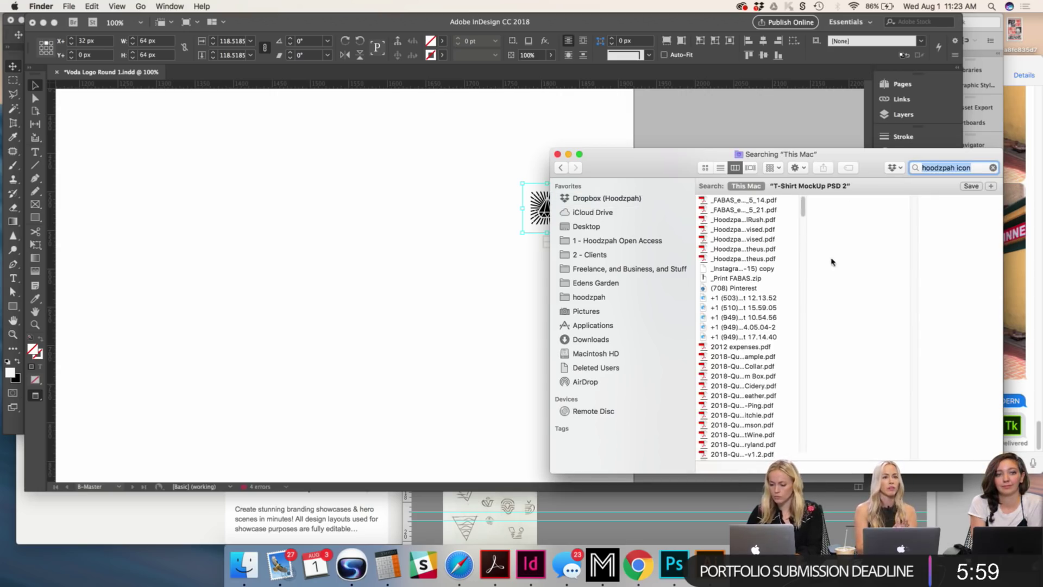
pyautogui.scroll(-20, 786, 299)
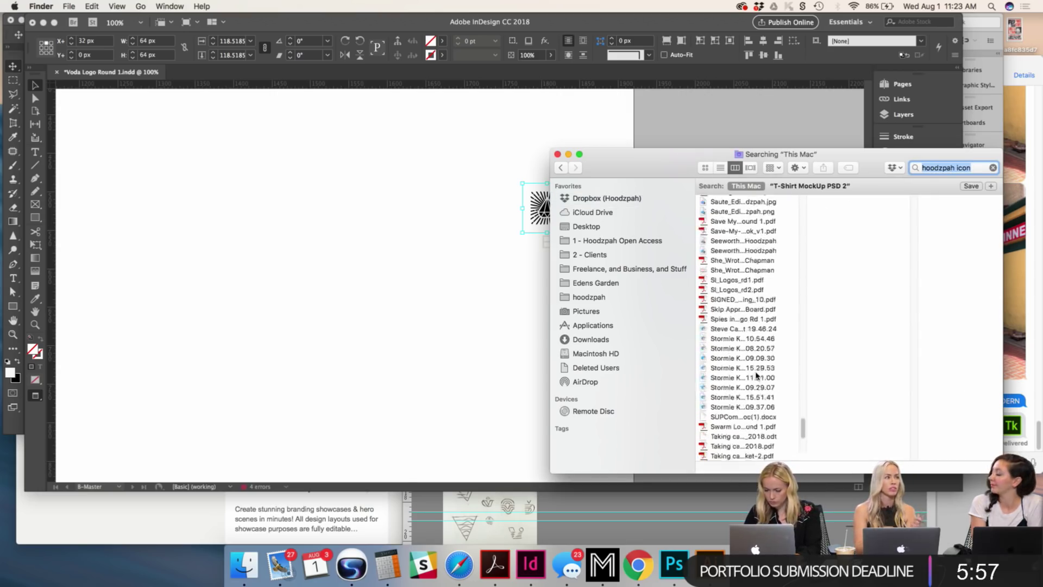
pyautogui.scroll(15, 764, 375)
pyautogui.doubleClick(747, 256)
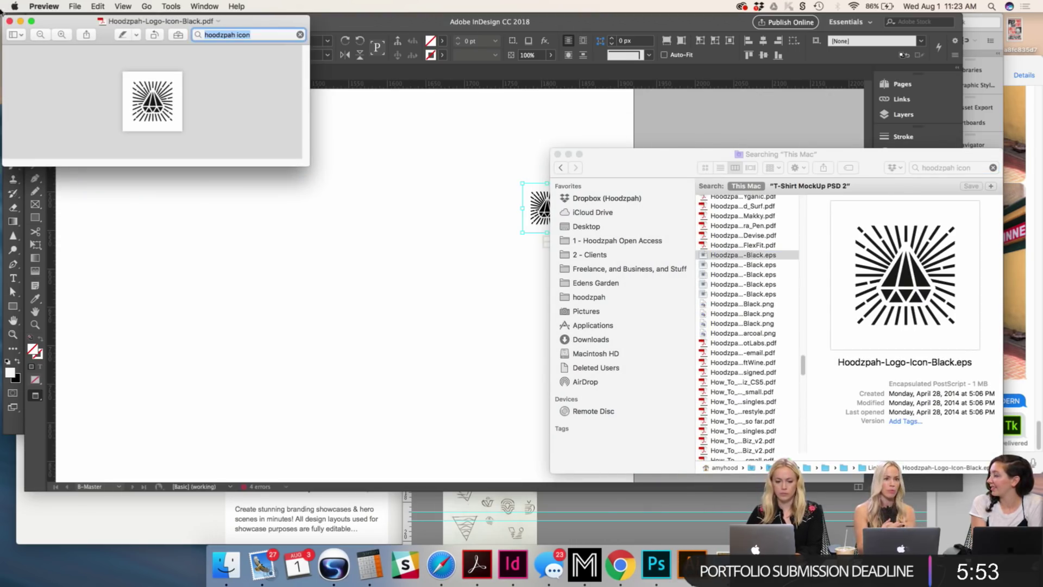
# Step: Close the icon preview, open Hoodzpah-Logo-Icon-Black.eps in Illustrator, copy its whole artwork and paste it onto the B-Master in InDesign
pyautogui.click(11, 22)
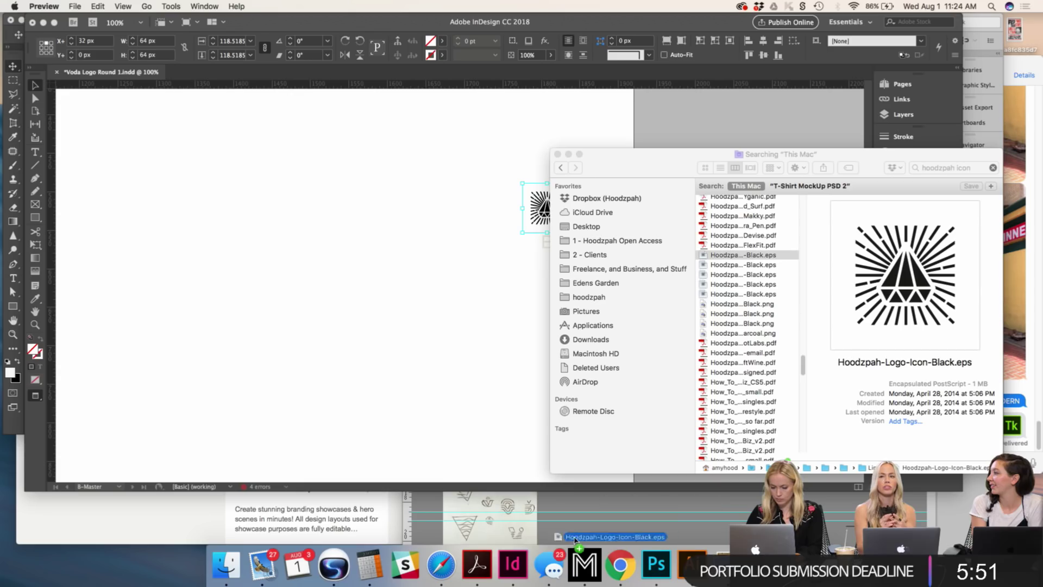
pyautogui.click(691, 565)
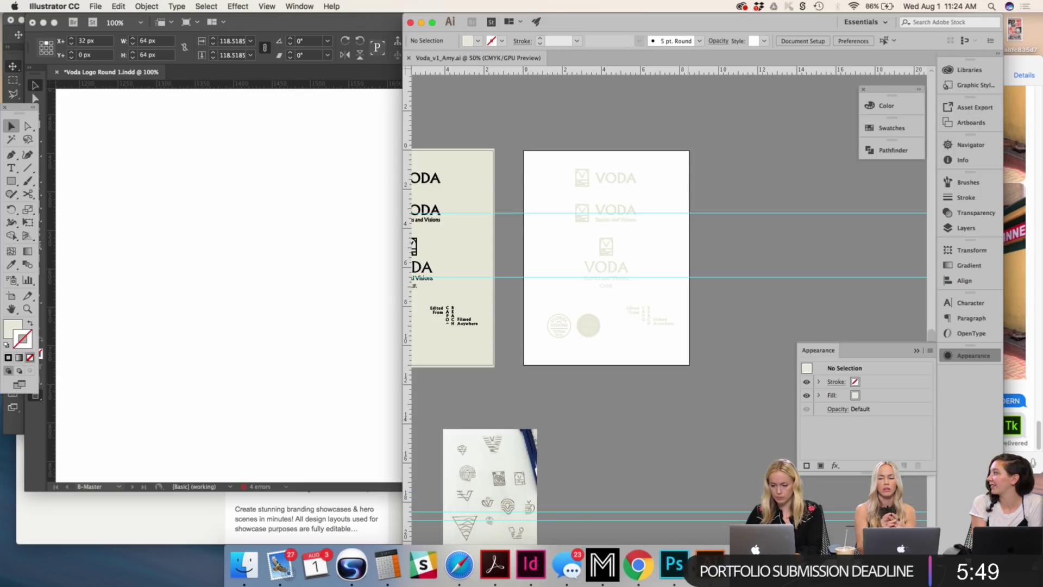
pyautogui.press('cmd+0')
pyautogui.press('cmd+a')
pyautogui.press('cmd+c')
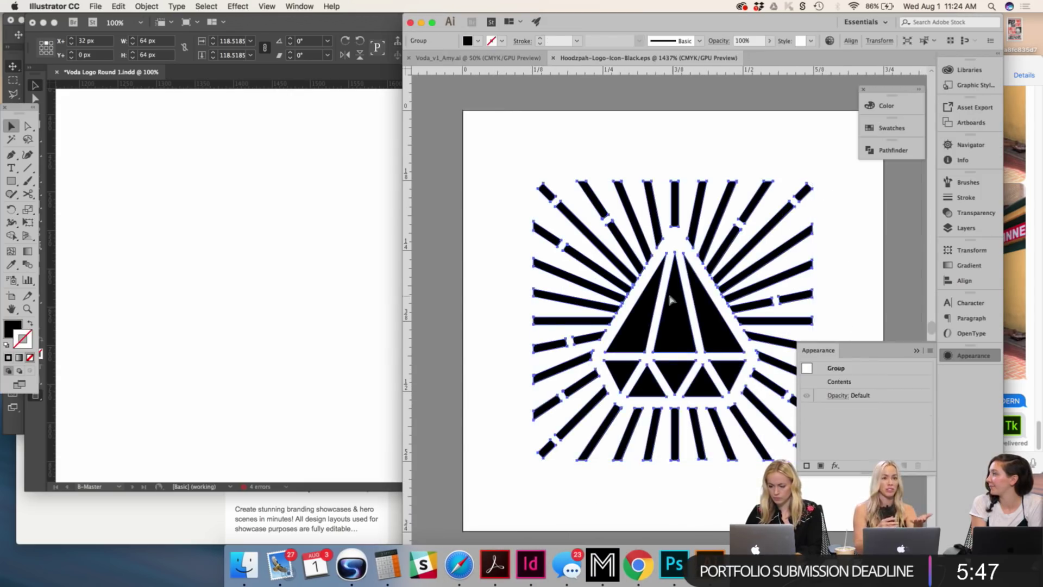
pyautogui.press('cmd+Tab')
pyautogui.press('cmd+v')
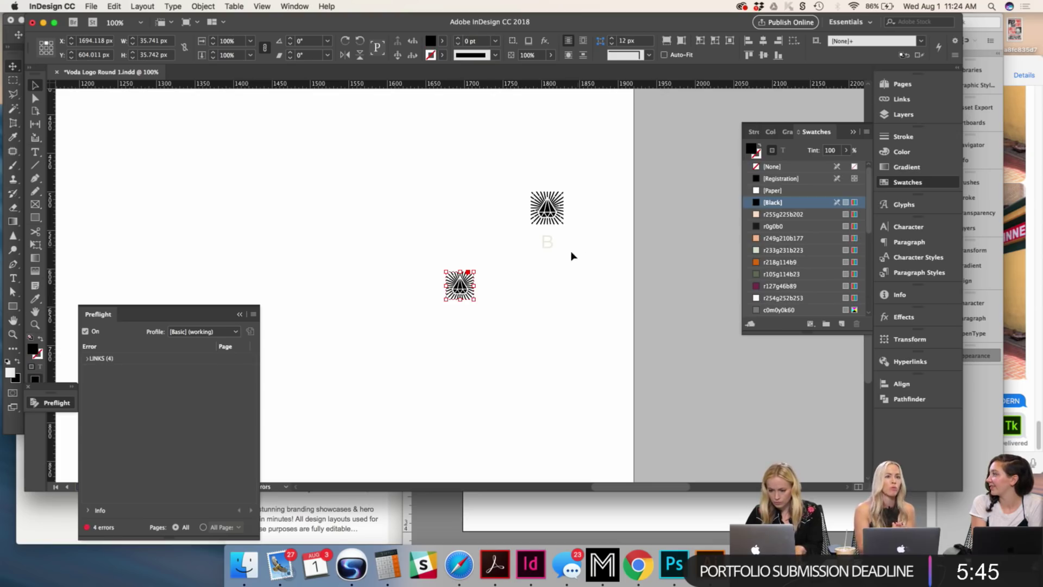
# Step: Fill the pasted icon with the R=236 G=234 B=222 swatch, centre it over the linked black icon and enlarge it to about 43 px
pyautogui.moveTo(460, 286); pyautogui.dragTo(567, 205)
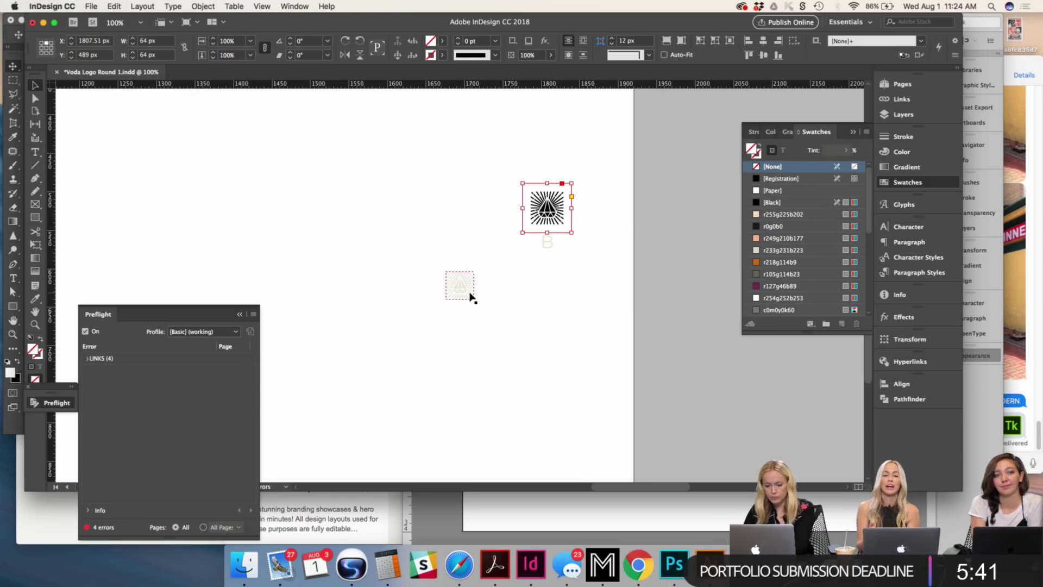
pyautogui.moveTo(470, 296); pyautogui.dragTo(559, 217)
pyautogui.press('super+equal')
pyautogui.press('super+equal')
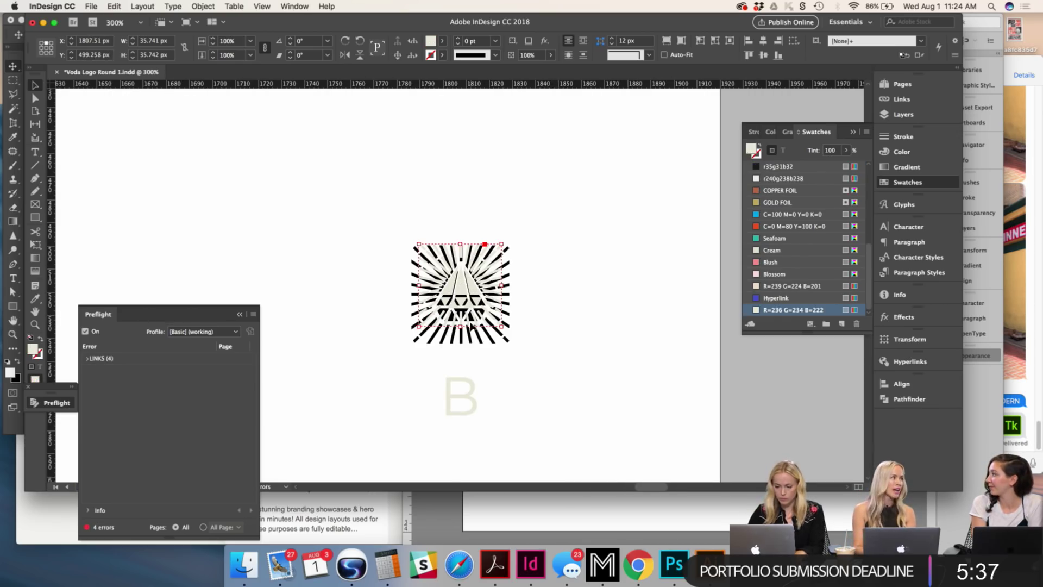
pyautogui.moveTo(501, 327); pyautogui.dragTo(508, 342)
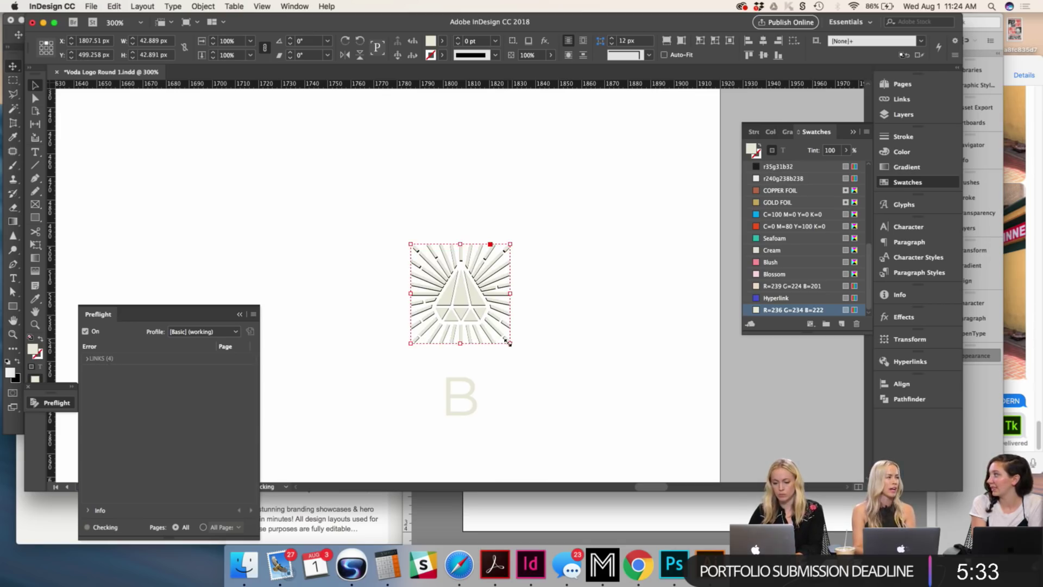
# Step: Cut the cream icon from the B-Master, paste it into the Illustrator icon file and place it beside the artboard
pyautogui.press('super+equal')
pyautogui.press('super+equal')
pyautogui.press('super+equal')
pyautogui.press('super+equal')
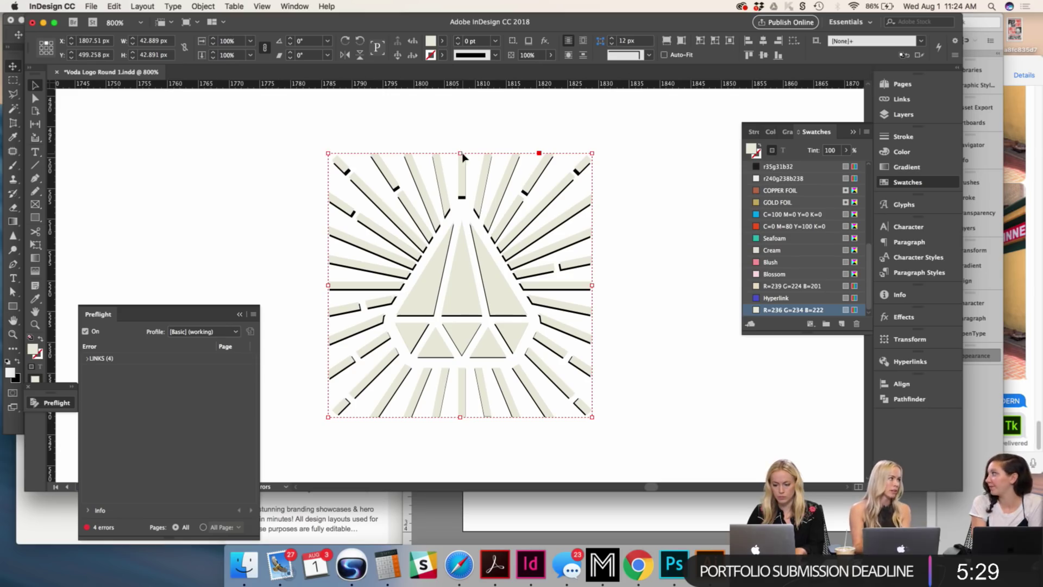
pyautogui.press('Delete')
pyautogui.click(710, 564)
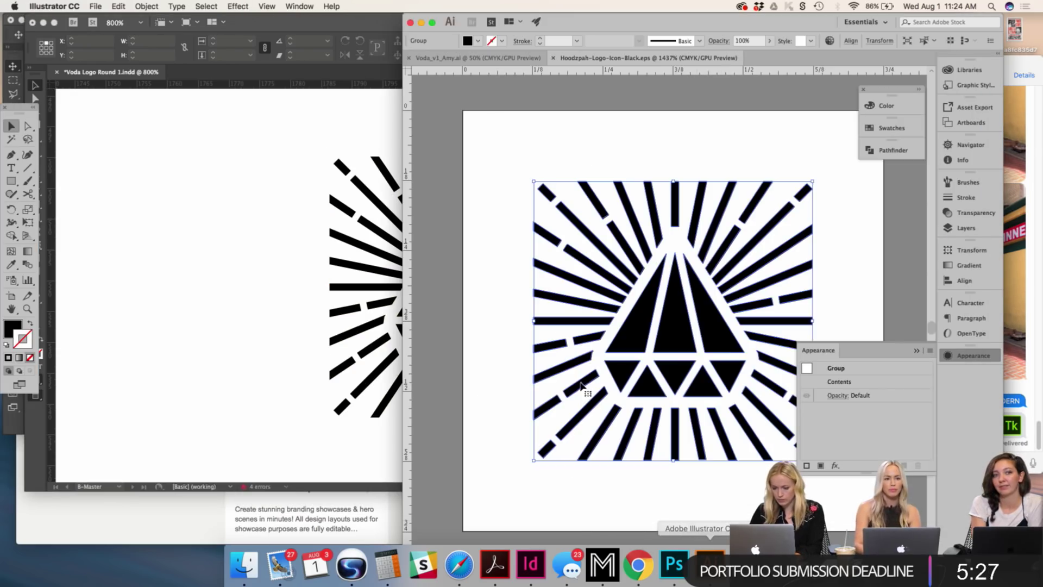
pyautogui.press('super+v')
pyautogui.press('super+minus')
pyautogui.press('super+minus')
pyautogui.press('super+minus')
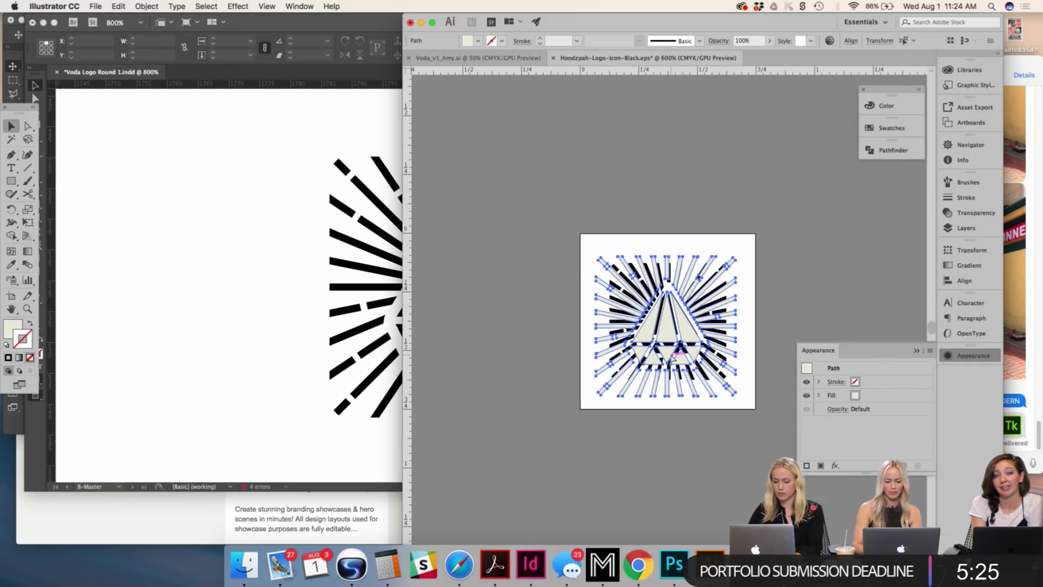
pyautogui.moveTo(697, 265); pyautogui.dragTo(490, 263)
# Step: Recolour the artboard's black icon by sampling the cream fill from the copy beside it, and deselect
pyautogui.click(638, 309)
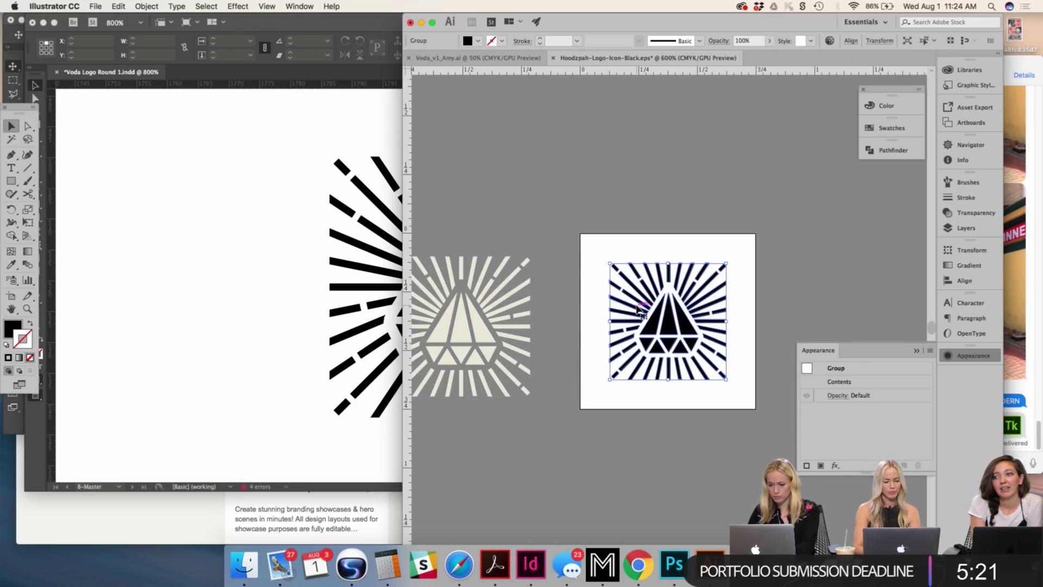
pyautogui.press('i')
pyautogui.click(478, 326)
pyautogui.click(657, 158)
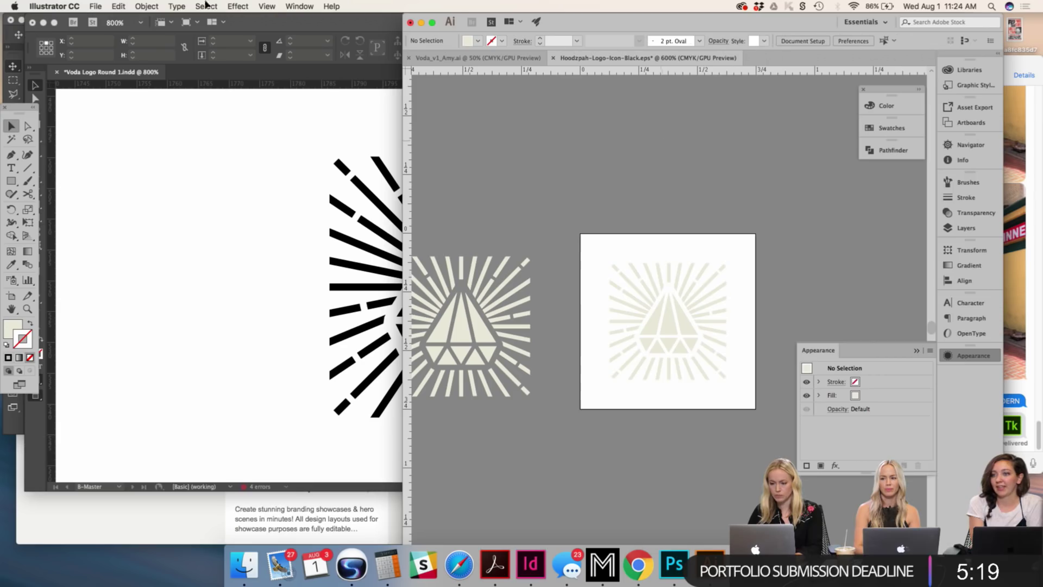
# Step: Begin saving the recoloured icon under a new name and create a "links" folder inside Round 1 Proof for it
pyautogui.click(95, 6)
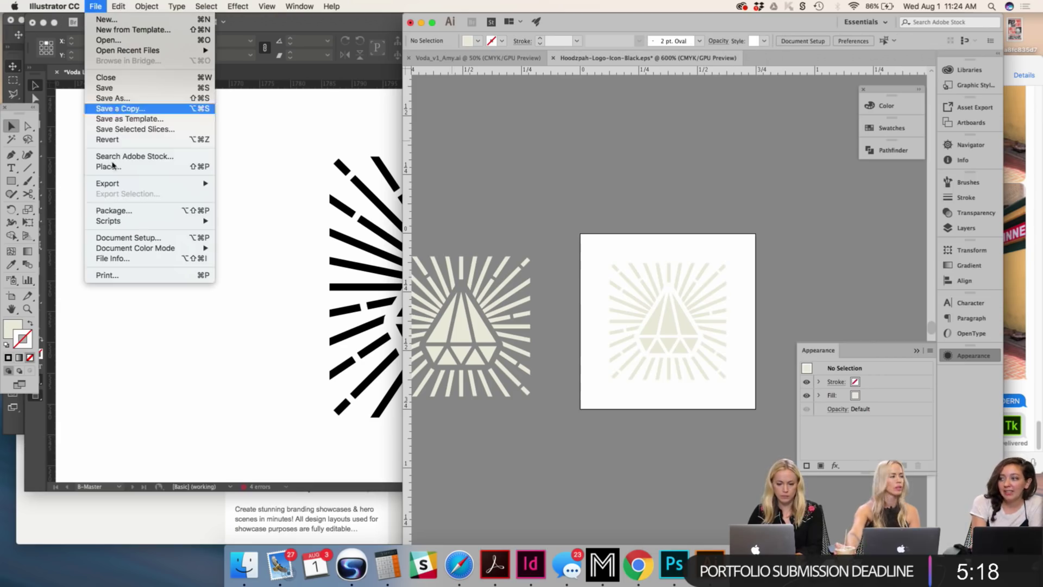
pyautogui.click(111, 98)
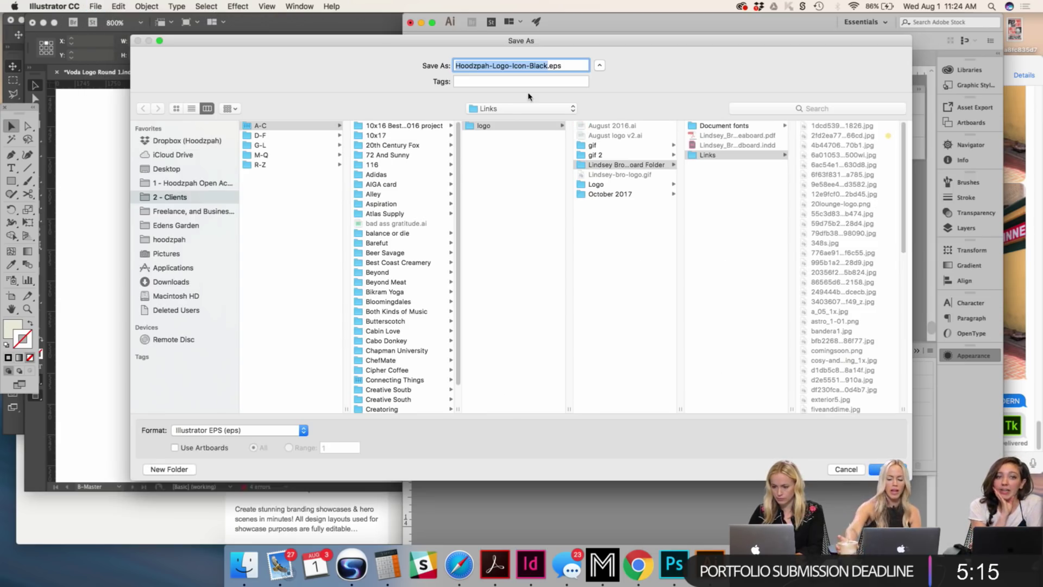
pyautogui.click(529, 108)
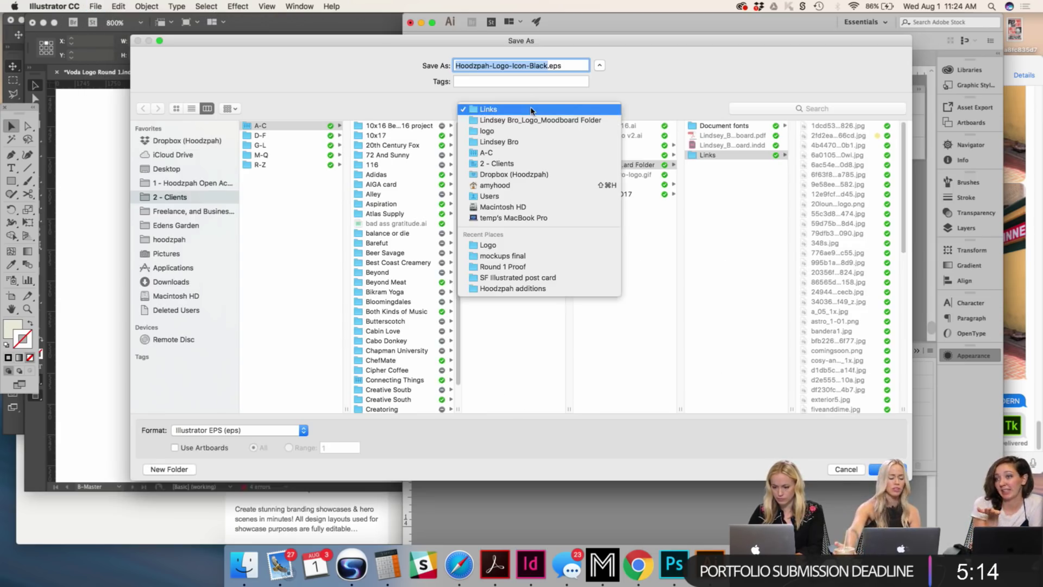
pyautogui.click(570, 266)
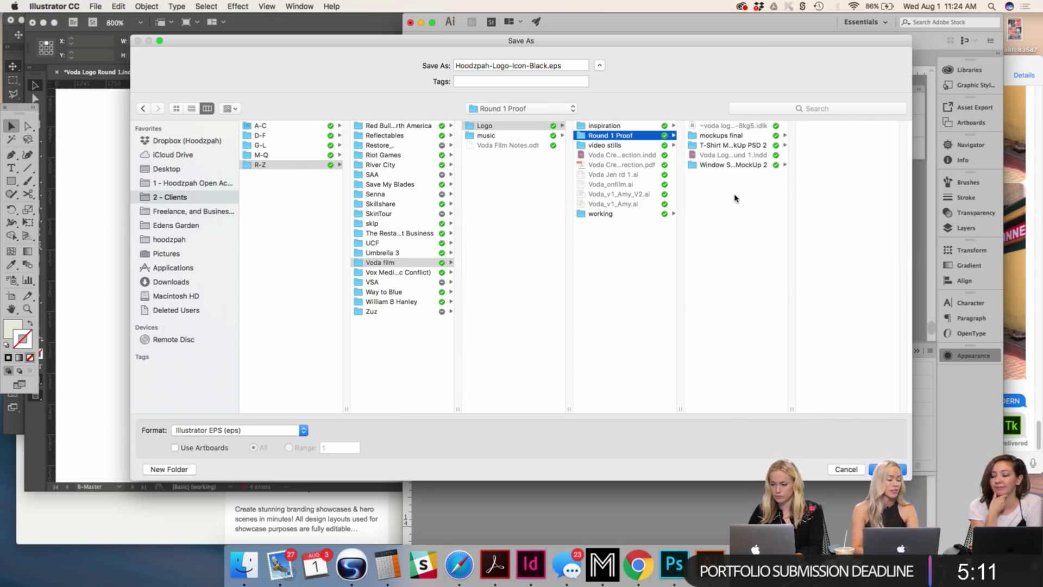
pyautogui.click(155, 471)
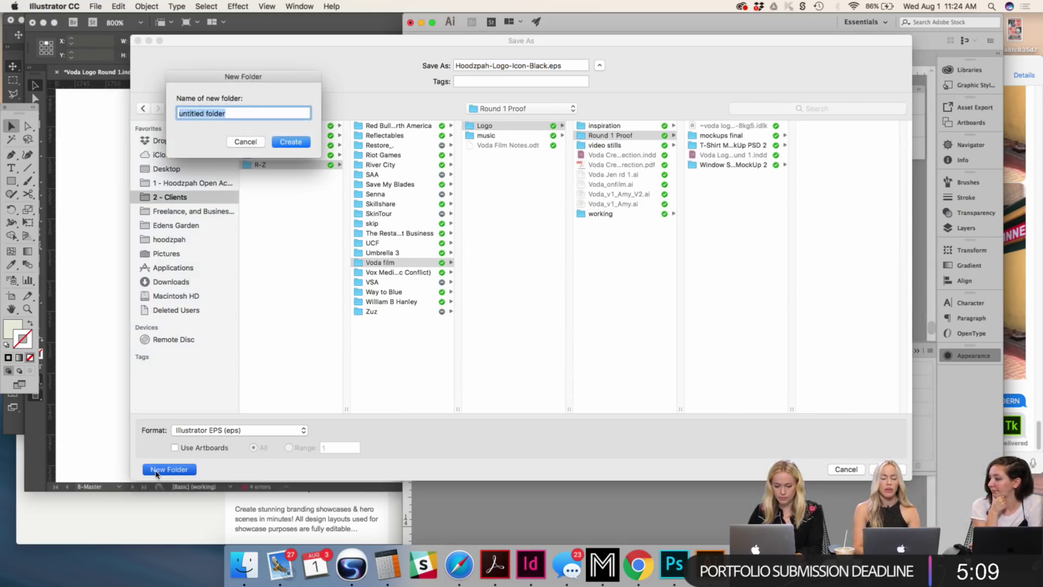
pyautogui.write('links')
pyautogui.press('Return')
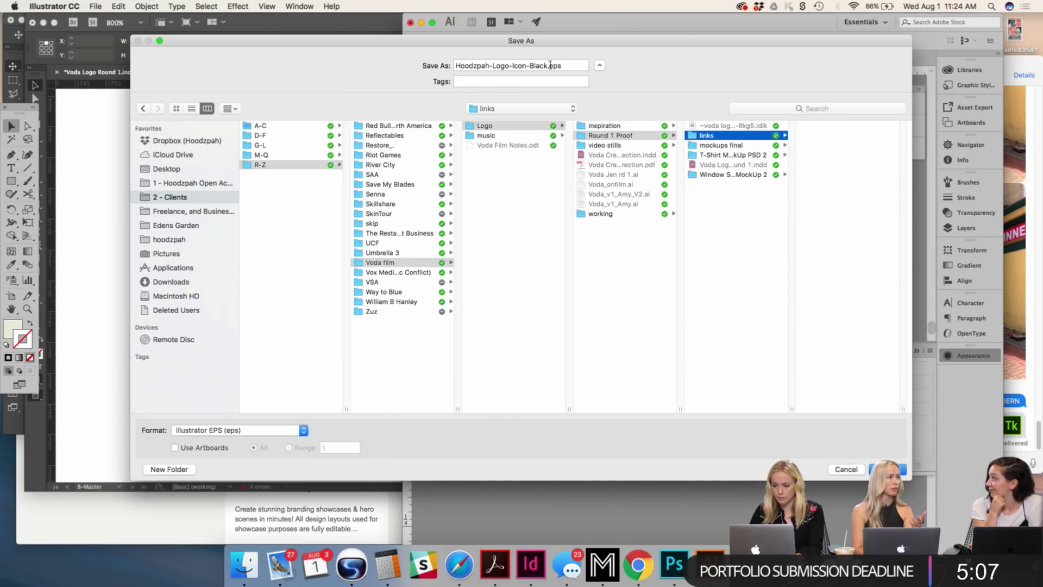
# Step: Name the file Hoodzpah-Logo-Icon-cream.eps and save it to the links folder as an Illustrator CC EPS
pyautogui.click(549, 66)
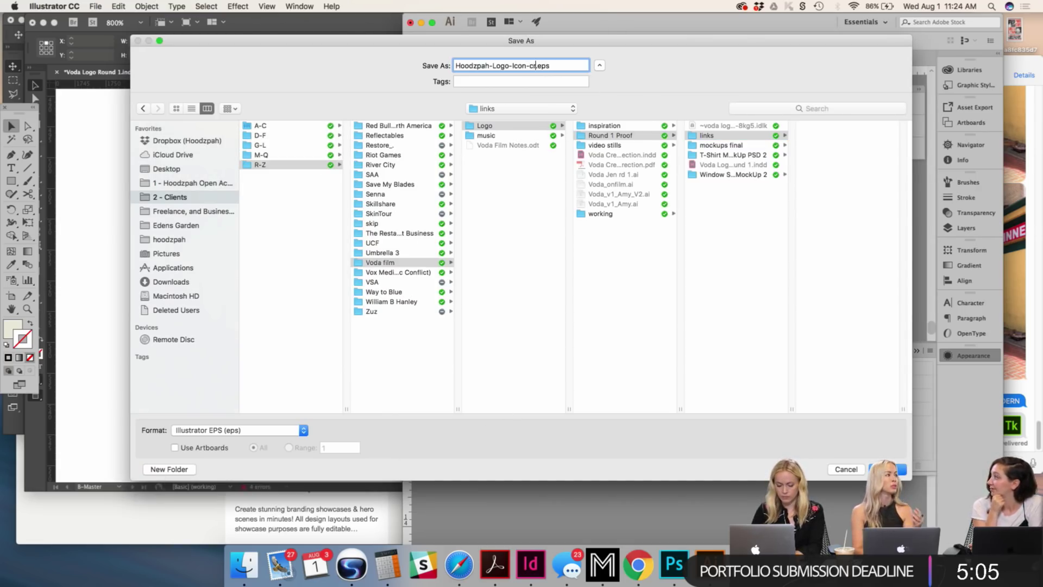
pyautogui.press('Return')
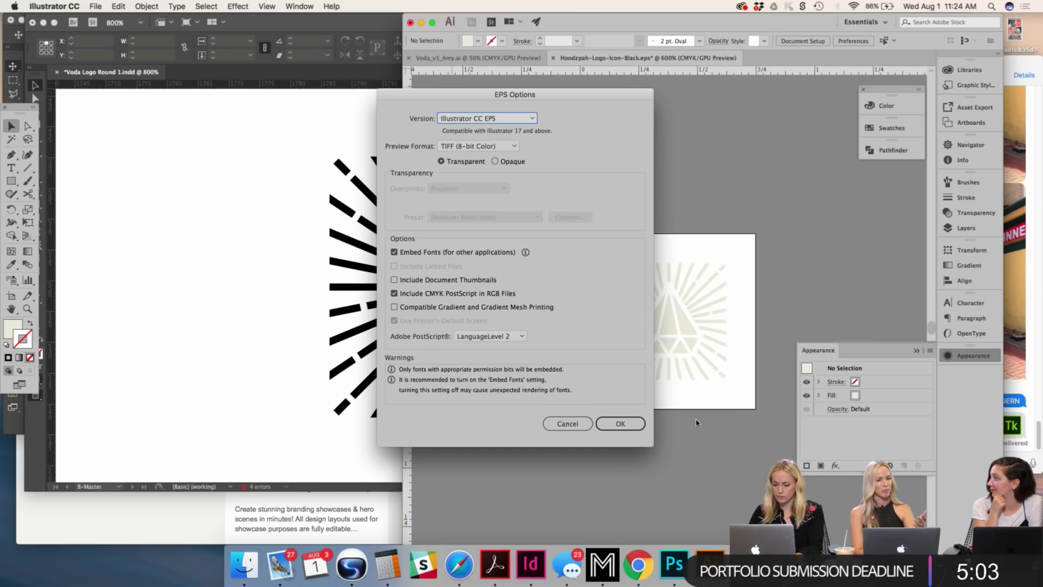
pyautogui.click(640, 424)
# Step: Switch to InDesign and try to relink the B-Master's black icon to Hoodzpah-Logo-Icon-cream.eps in the links folder
pyautogui.click(255, 259)
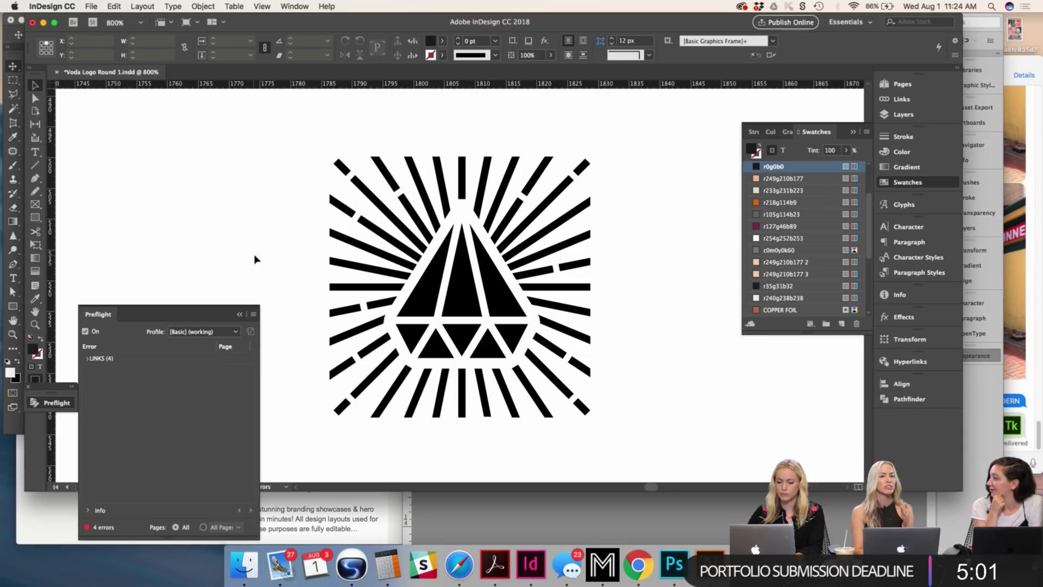
pyautogui.click(459, 286)
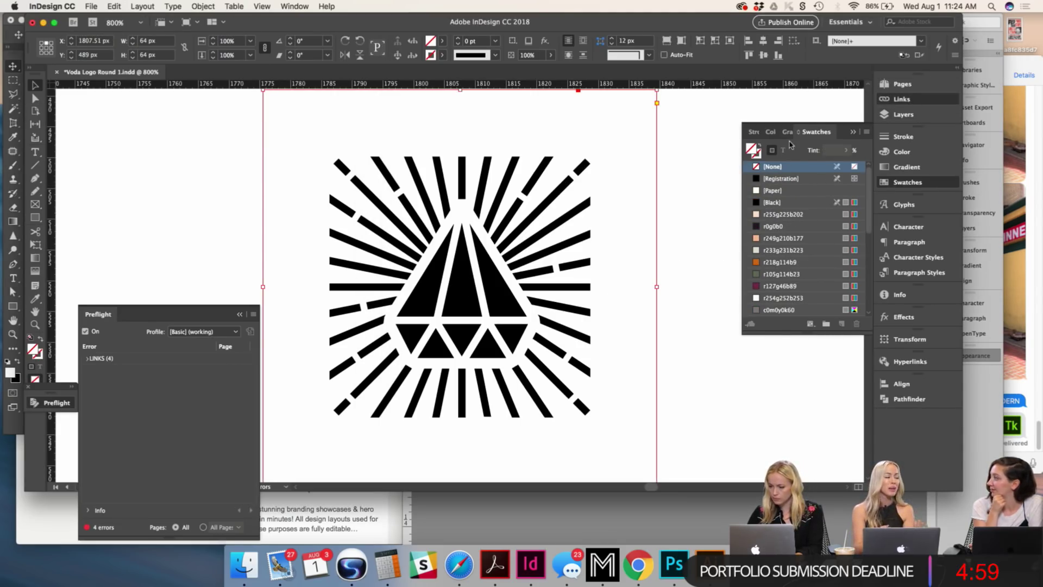
pyautogui.press('super+shift+d')
pyautogui.rightClick(804, 212)
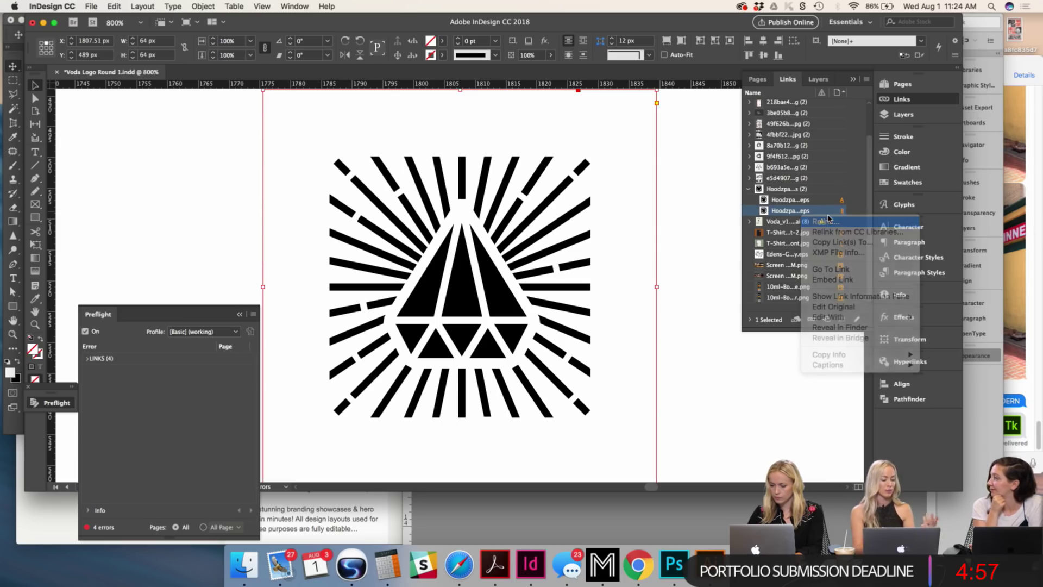
pyautogui.click(825, 221)
pyautogui.moveTo(669, 270); pyautogui.dragTo(688, 270)
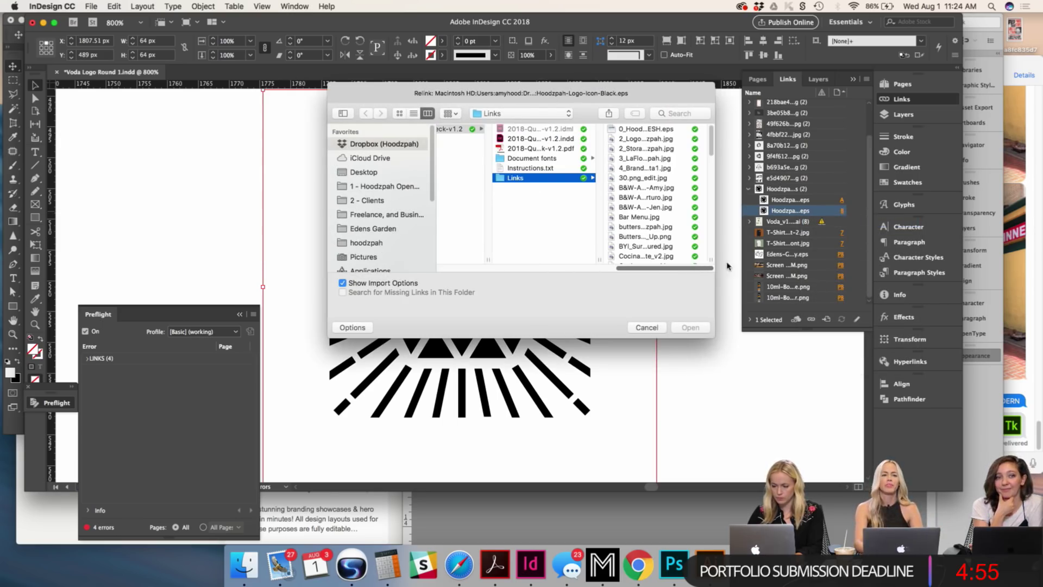
pyautogui.click(520, 113)
pyautogui.click(551, 255)
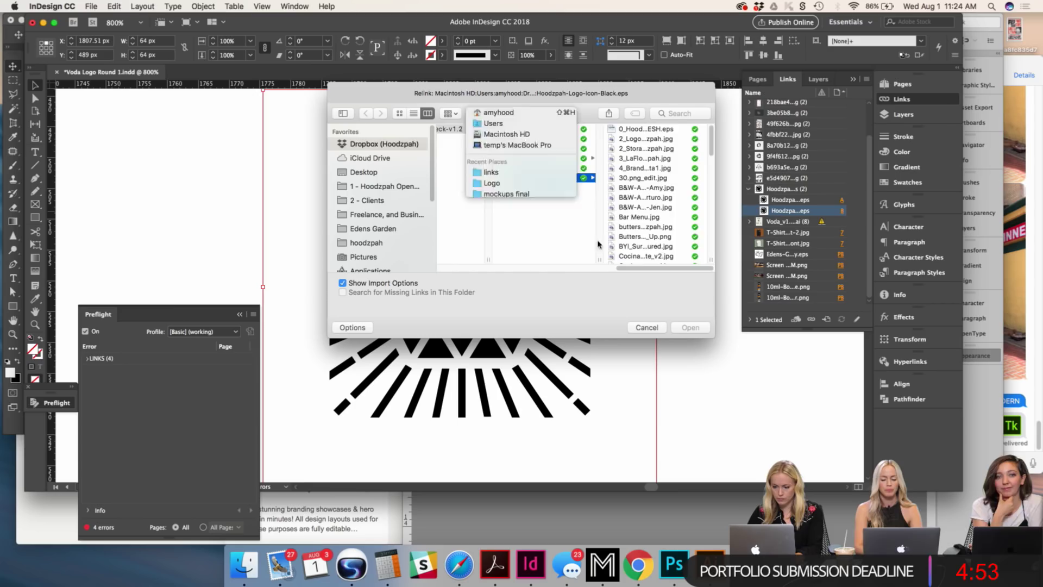
pyautogui.click(684, 129)
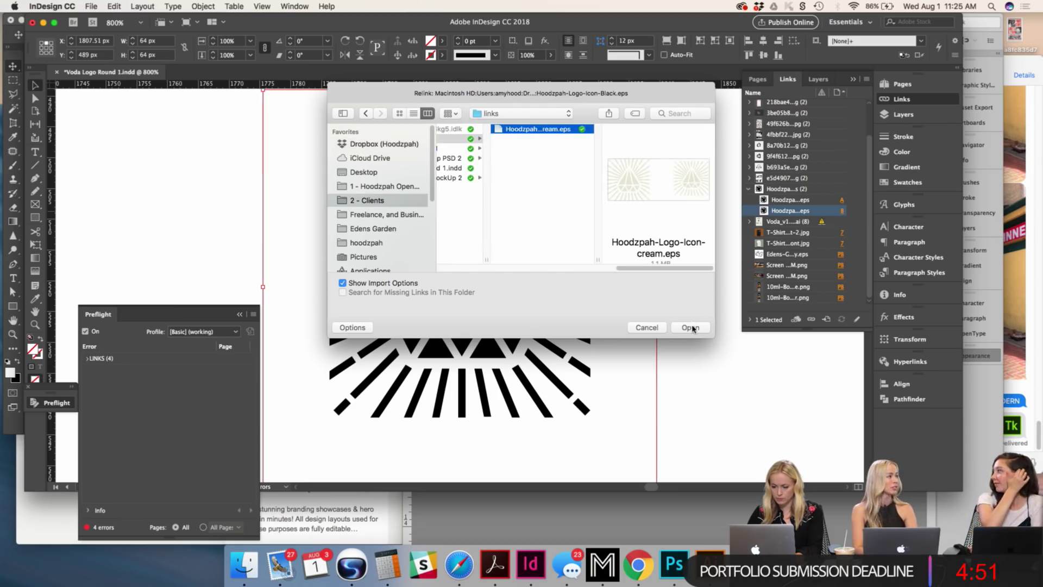
pyautogui.click(691, 327)
pyautogui.click(601, 268)
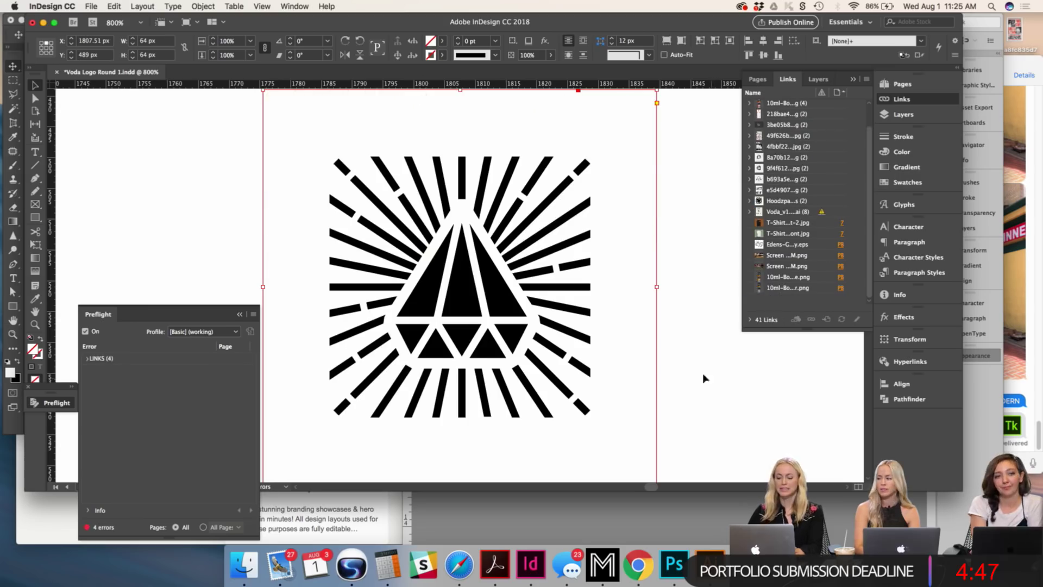
# Step: Start the Place command for the B-Master's icon frame and select Hoodzpah-Logo-Icon-cream.eps from the links folder
pyautogui.click(461, 286)
pyautogui.press('super+d')
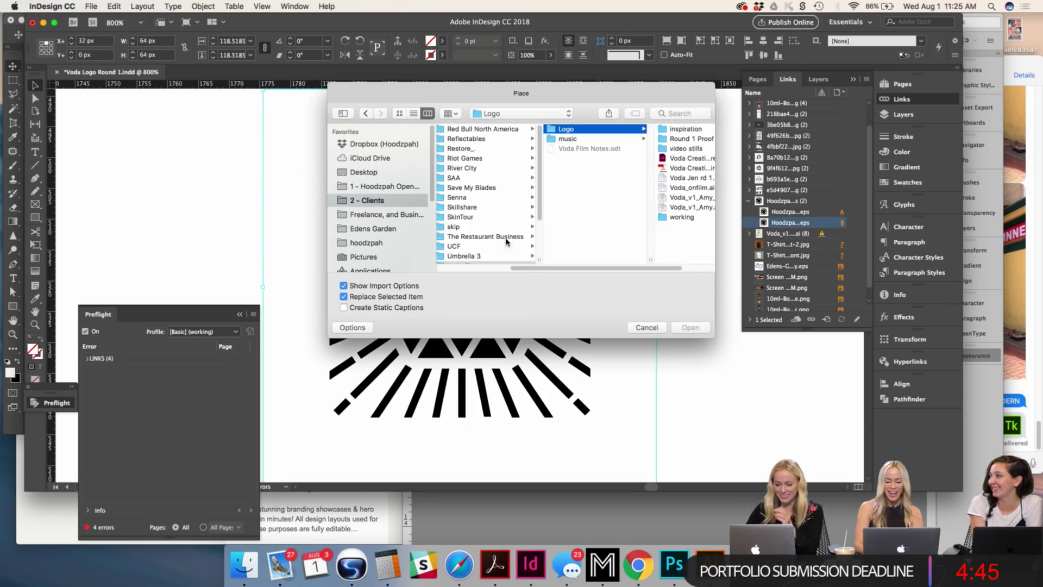
pyautogui.click(548, 113)
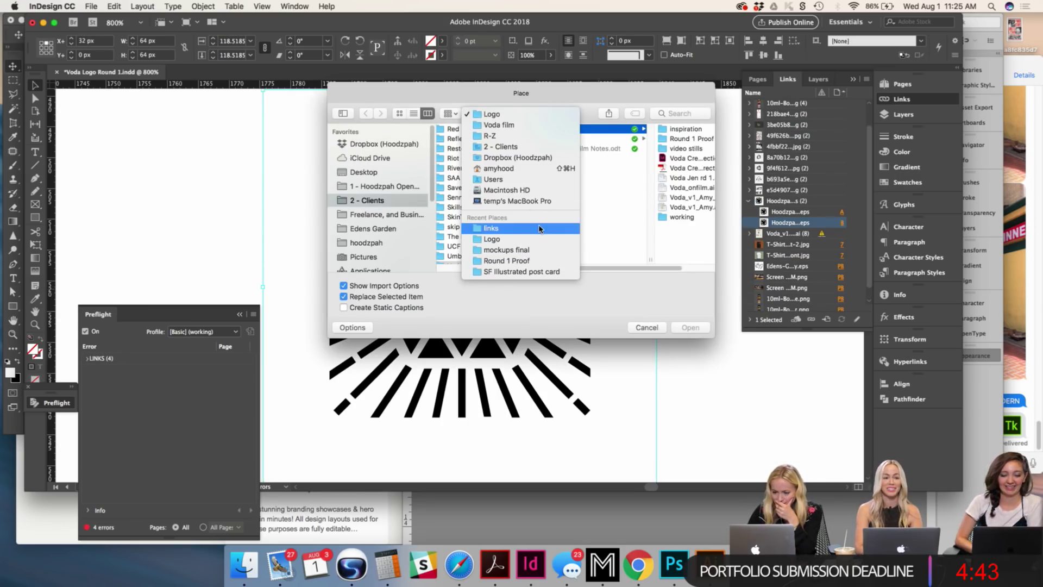
pyautogui.click(516, 228)
pyautogui.click(683, 129)
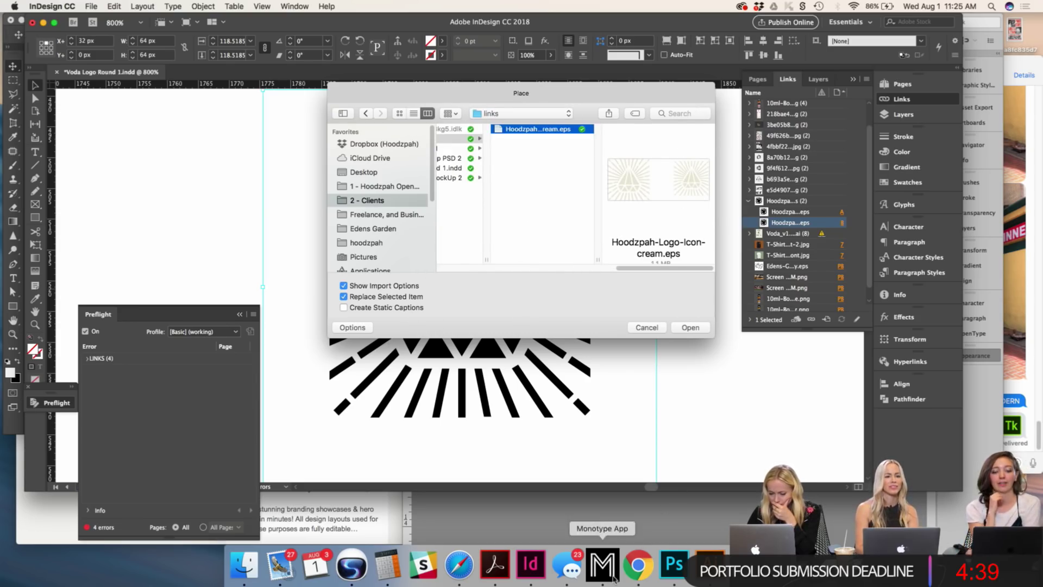
# Step: Switch to Illustrator, delete the spare cream icon beside the artboard, save the file and return to InDesign
pyautogui.click(708, 564)
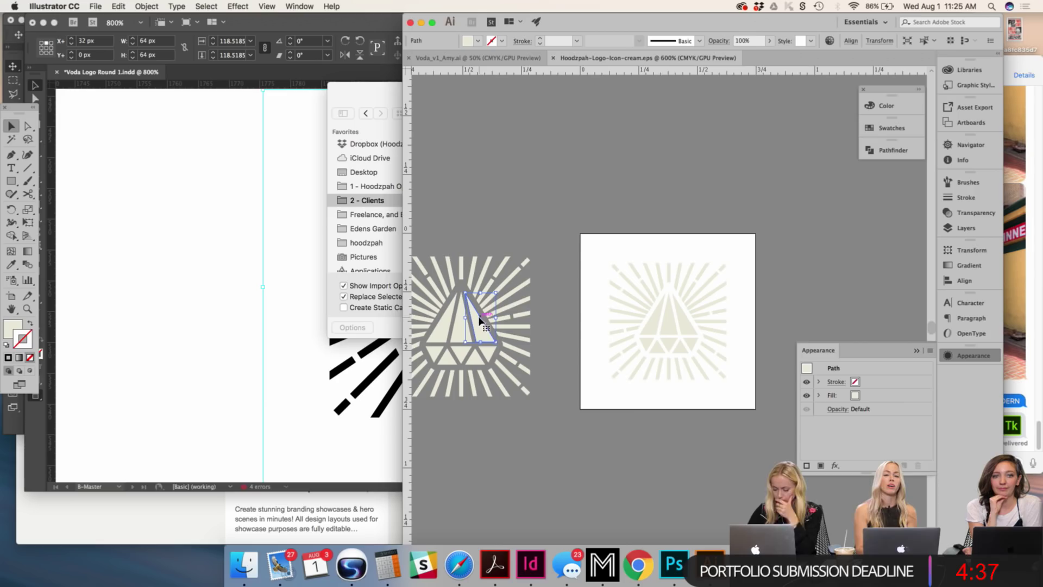
pyautogui.moveTo(572, 478); pyautogui.dragTo(310, 188)
pyautogui.press('Delete')
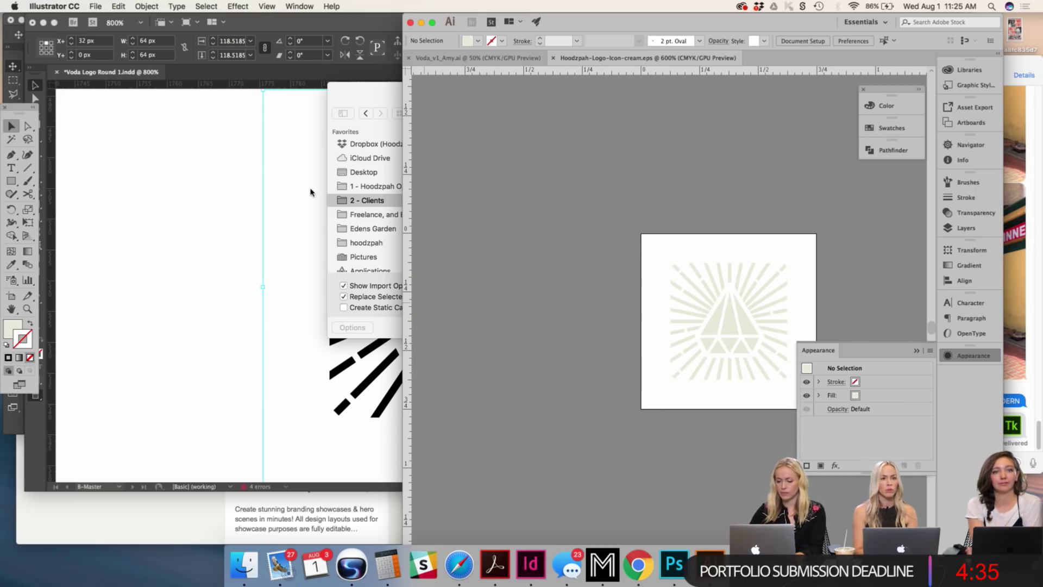
pyautogui.click(363, 102)
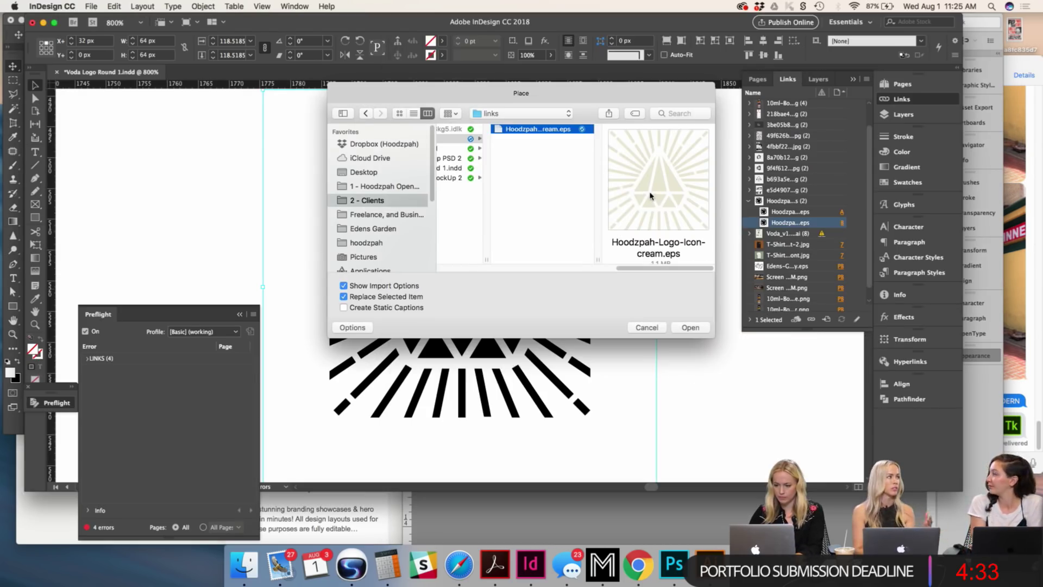
# Step: Place Hoodzpah-Logo-Icon-cream.eps over the B-Master's black icon at about 43 px square, discarding the spare loaded copy
pyautogui.click(691, 327)
pyautogui.click(604, 267)
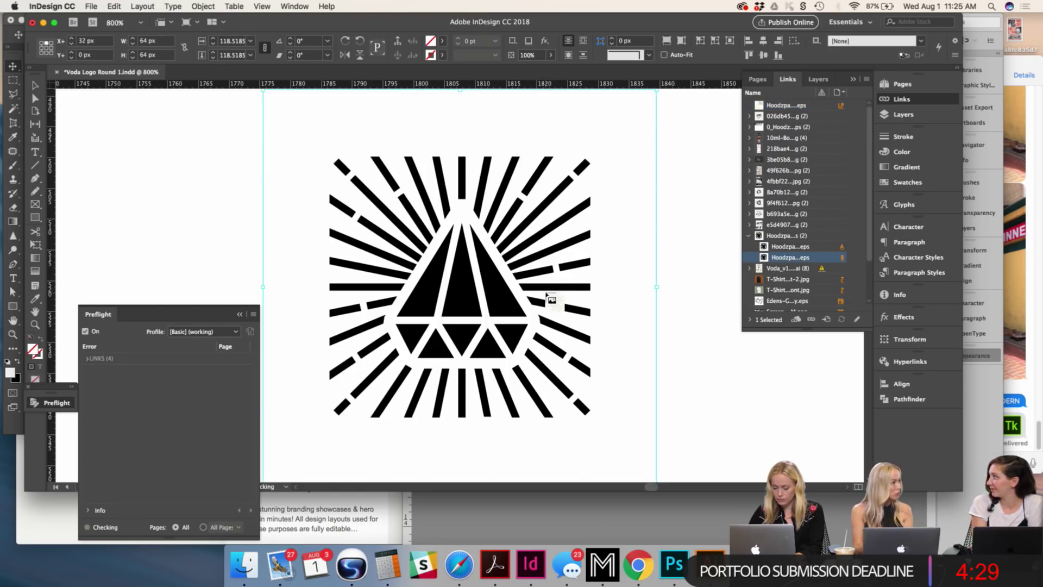
pyautogui.click(241, 226)
pyautogui.press('super+d')
pyautogui.click(483, 129)
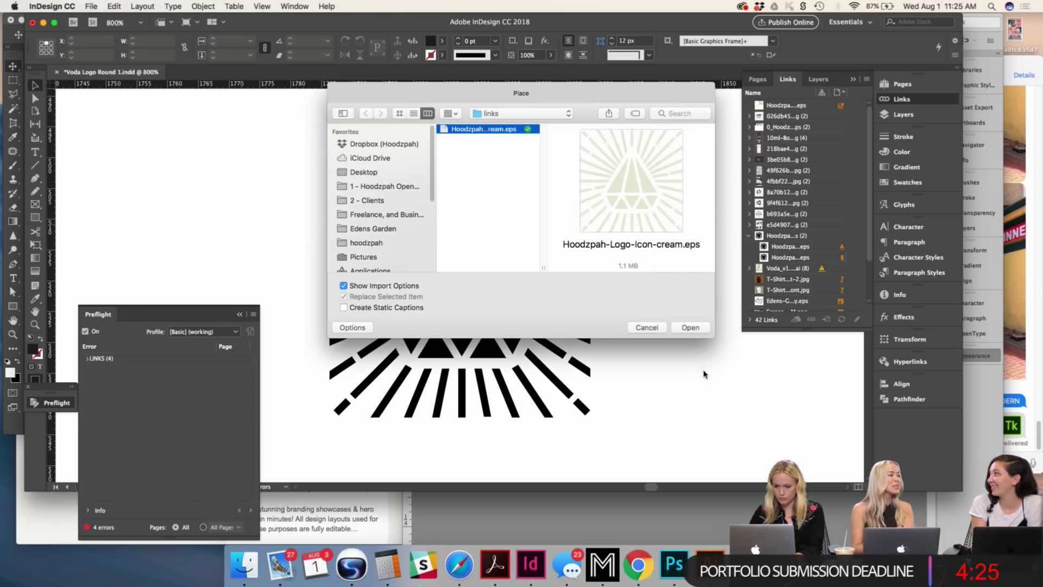
pyautogui.click(691, 327)
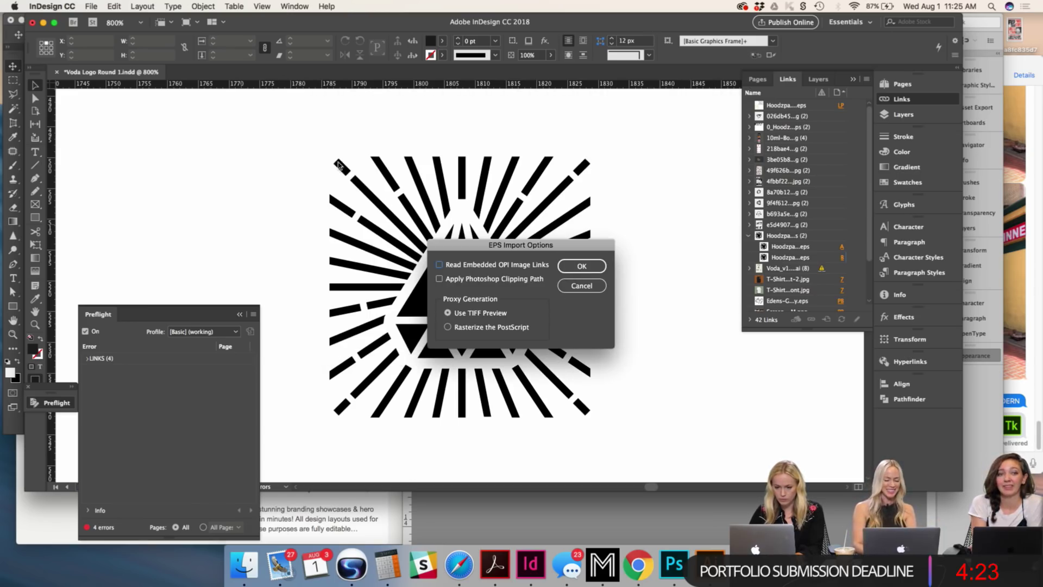
pyautogui.click(581, 265)
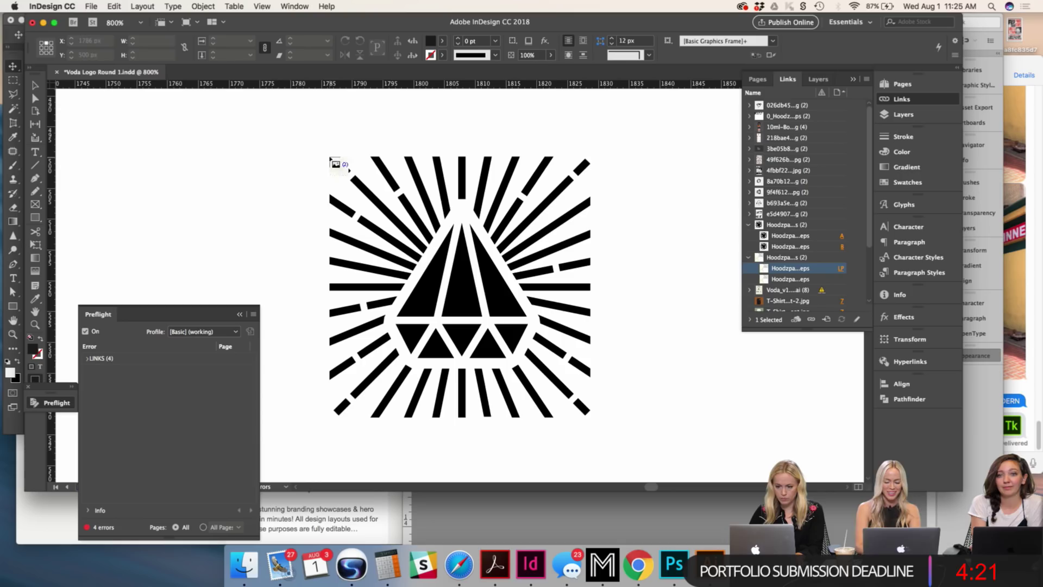
pyautogui.moveTo(330, 158); pyautogui.dragTo(592, 412)
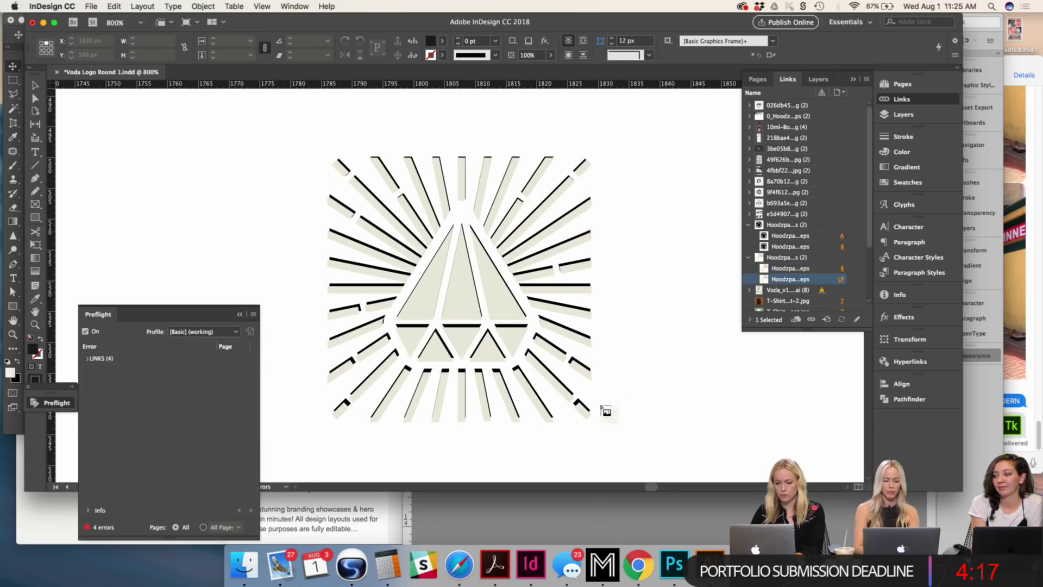
pyautogui.press('Escape')
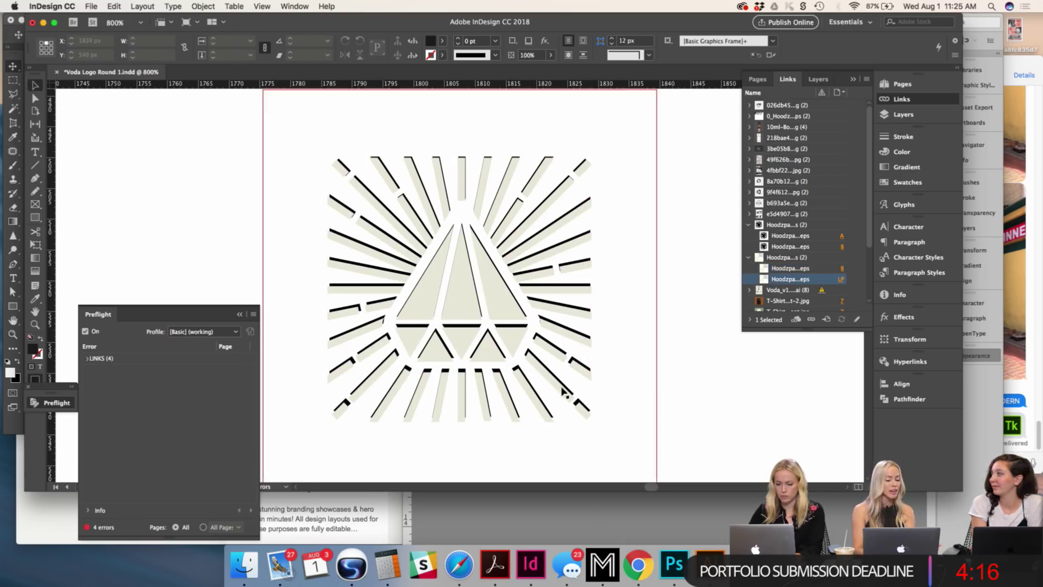
# Step: Move the cream icon on the B-Master to X 1807.51 px, Y 499 px, aligning it over the black icon
pyautogui.click(469, 309)
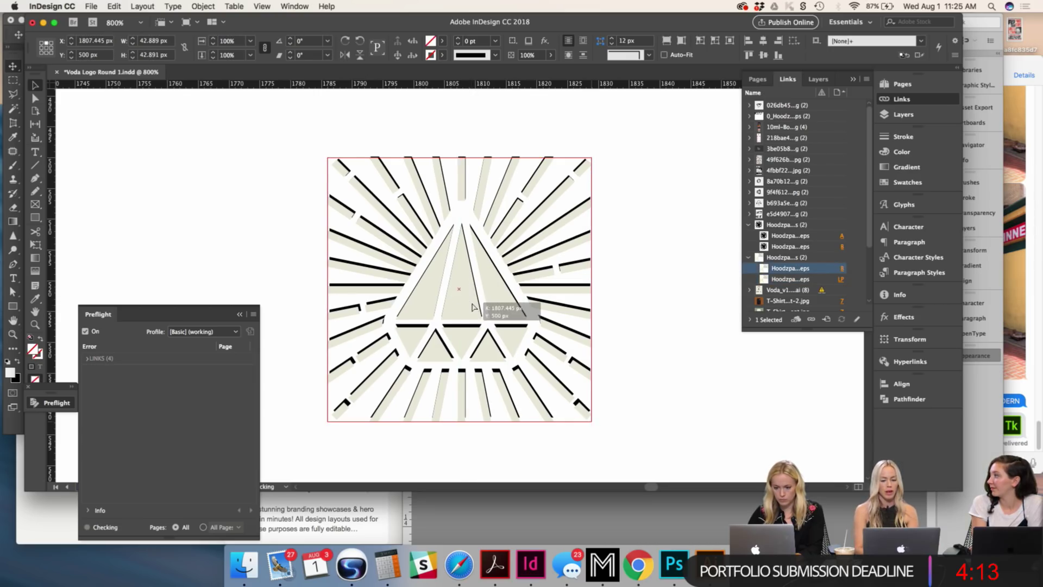
pyautogui.moveTo(473, 304); pyautogui.dragTo(478, 303)
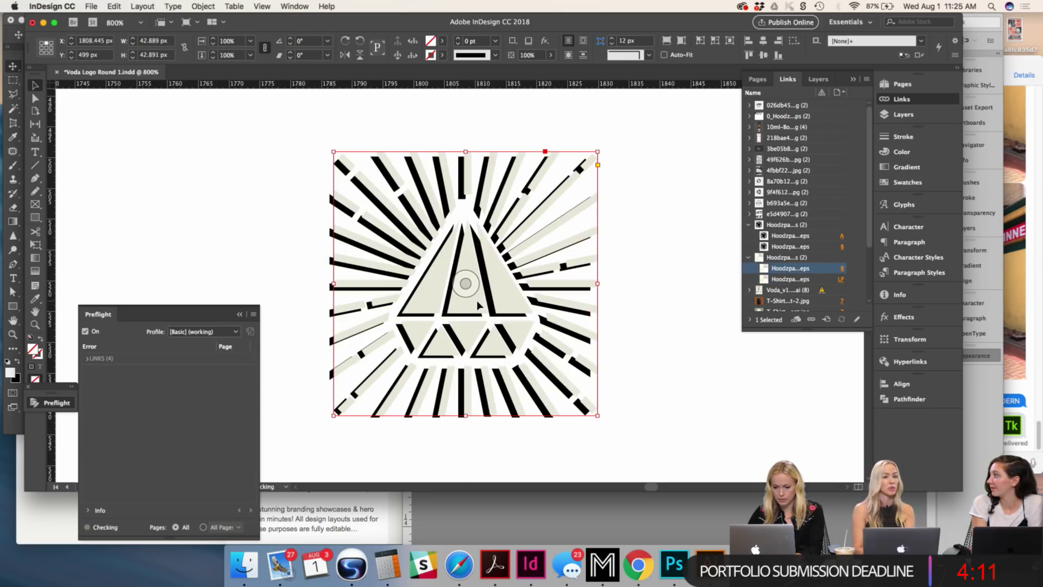
pyautogui.press('super+equal')
pyautogui.press('super+z')
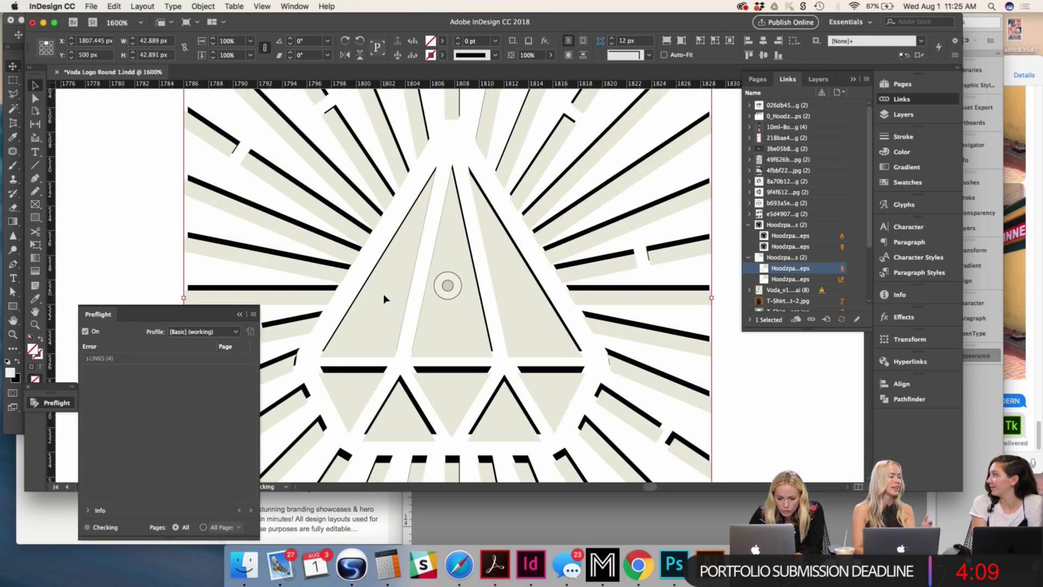
pyautogui.click(382, 298)
pyautogui.moveTo(383, 298); pyautogui.dragTo(386, 296)
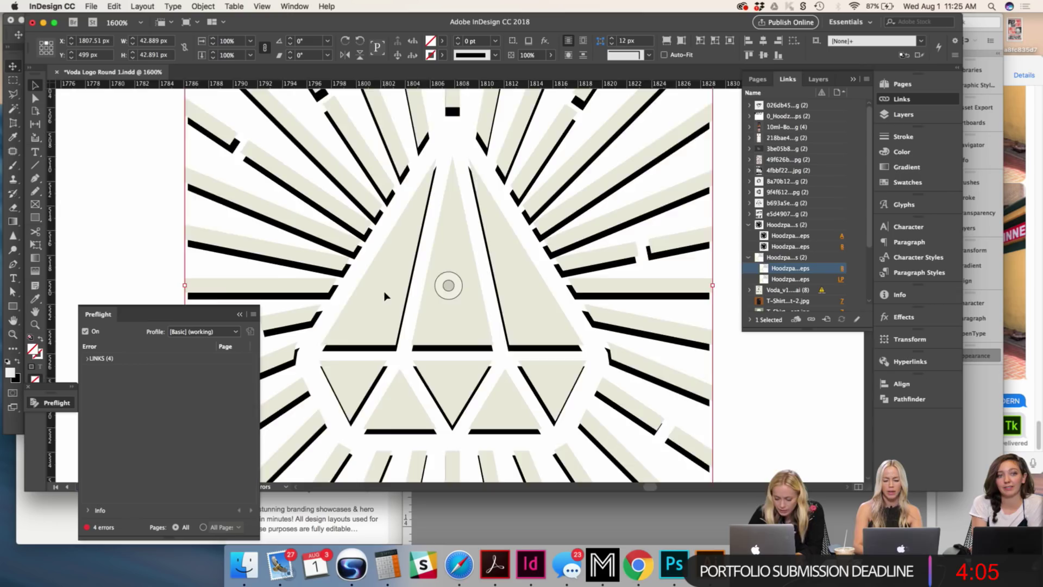
pyautogui.press('super+minus')
pyautogui.press('super+minus')
pyautogui.press('super+z')
pyautogui.press('super+z')
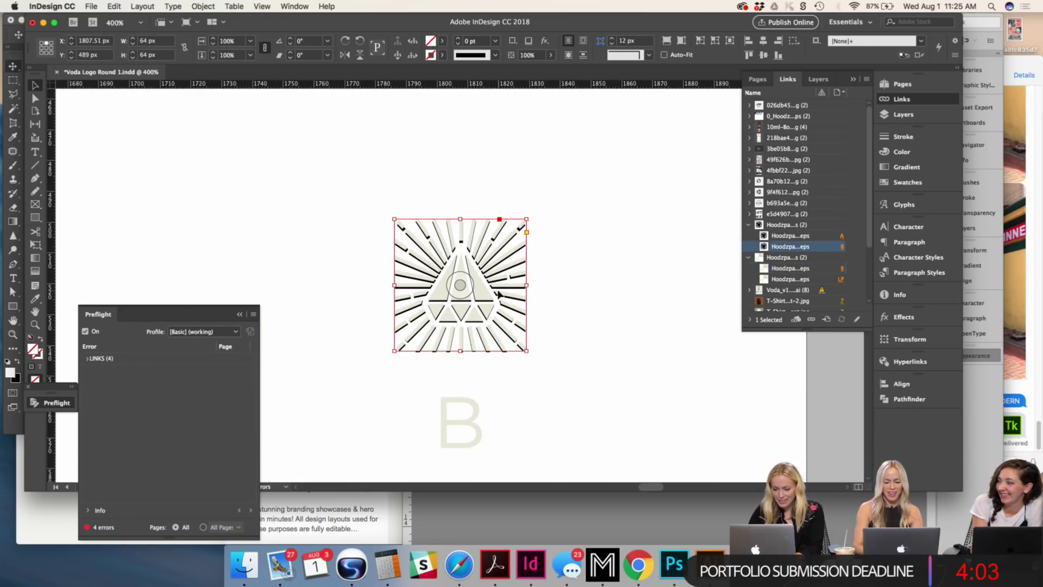
pyautogui.press('super+z')
pyautogui.press('super+minus')
pyautogui.press('super+z')
pyautogui.press('super+z')
pyautogui.press('super+z')
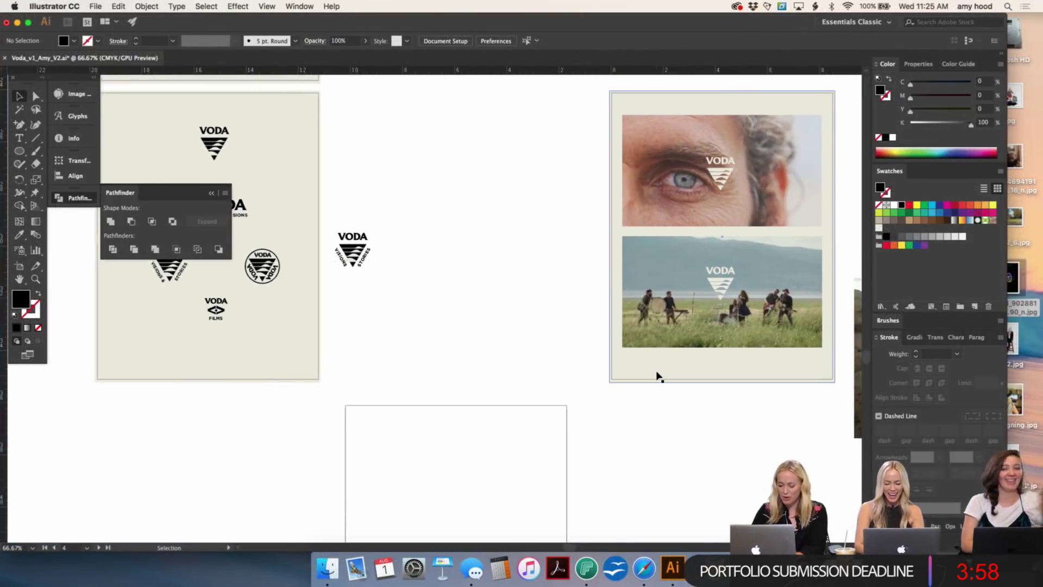
# Step: In Illustrator's Voda_v1_Amy_V2.ai, pull the rock-climbing photo towards the empty artboard and delete it
pyautogui.scroll(-5, 659, 376)
pyautogui.hscroll(3, 658, 376)
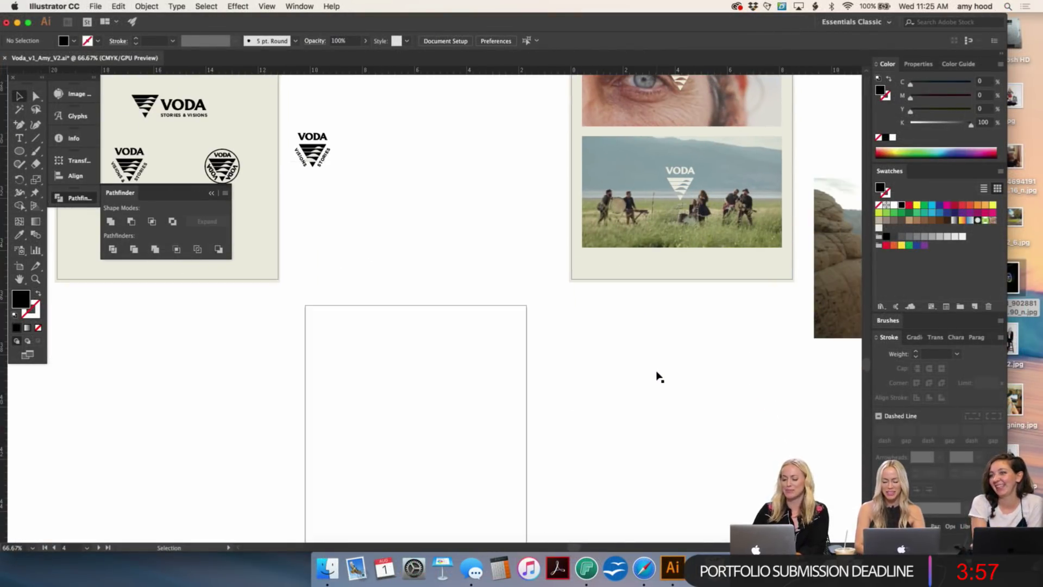
pyautogui.hscroll(3, 655, 372)
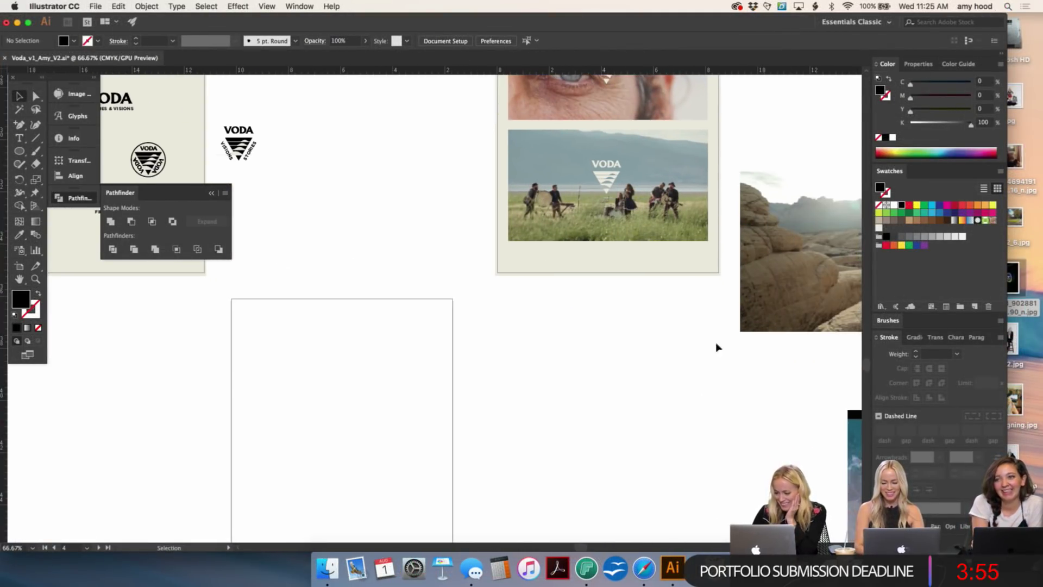
pyautogui.moveTo(770, 291); pyautogui.dragTo(474, 456)
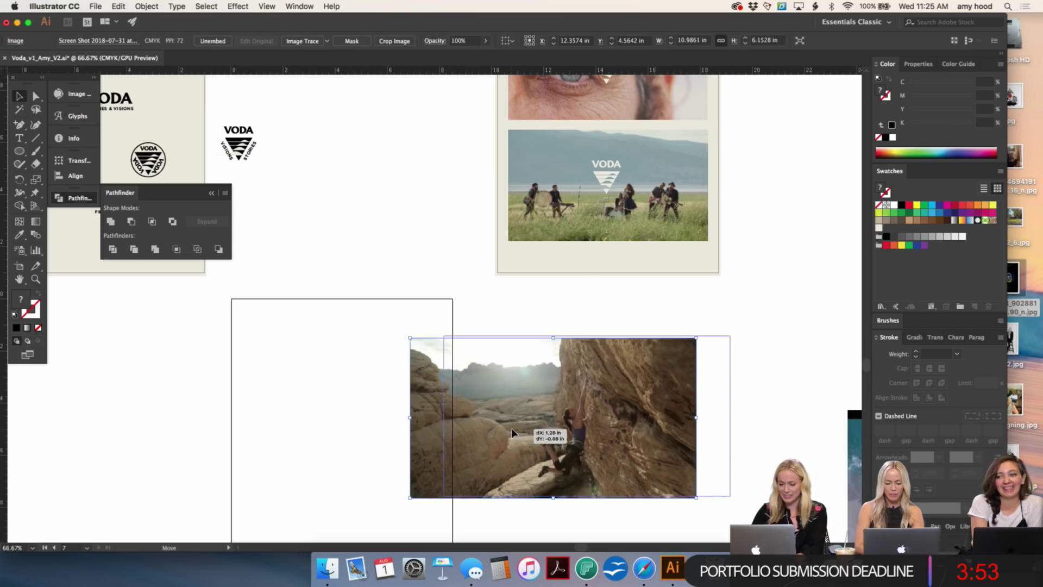
pyautogui.press('Delete')
# Step: Switch to Safari and open instagram.com/vodafilms in a new tab
pyautogui.click(644, 568)
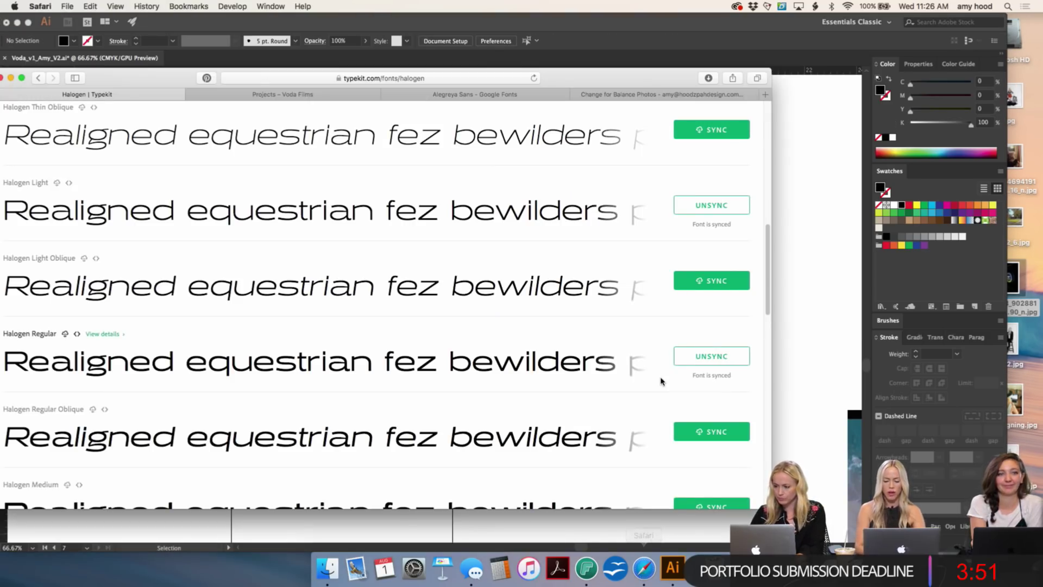
pyautogui.press('super+t')
pyautogui.write('instagram')
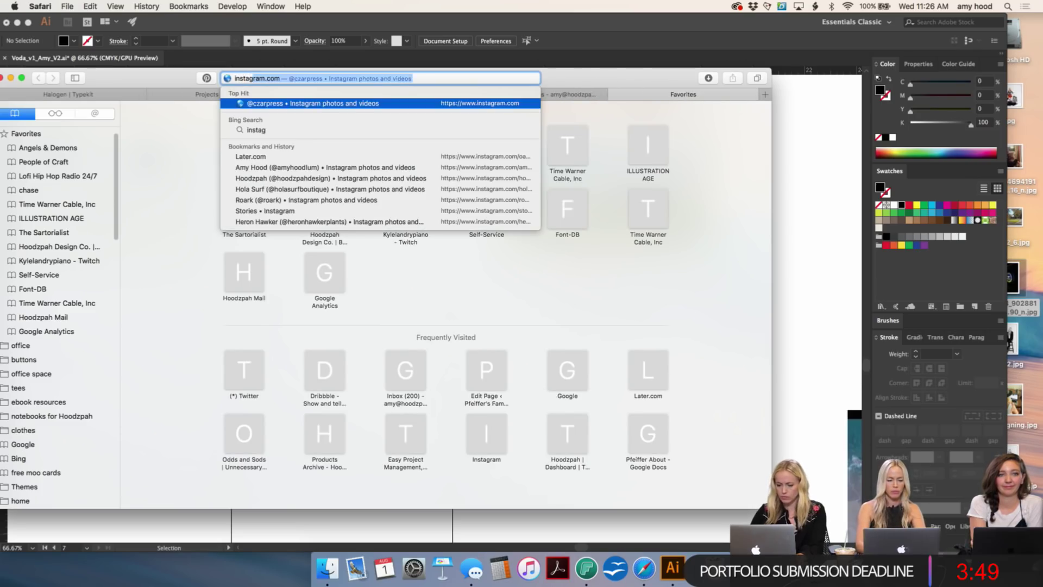
pyautogui.write('.com/vo')
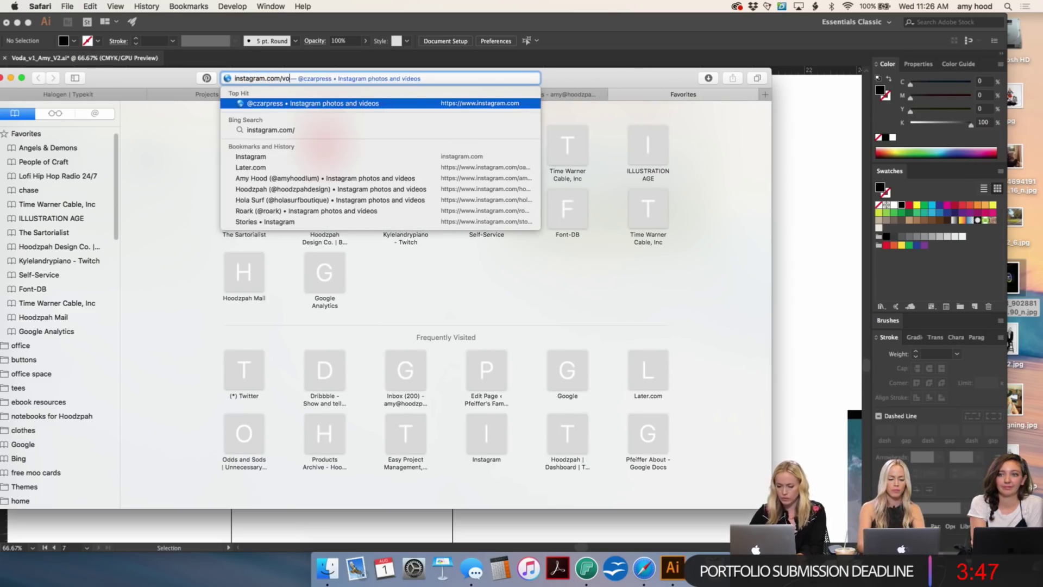
pyautogui.write('dafilms')
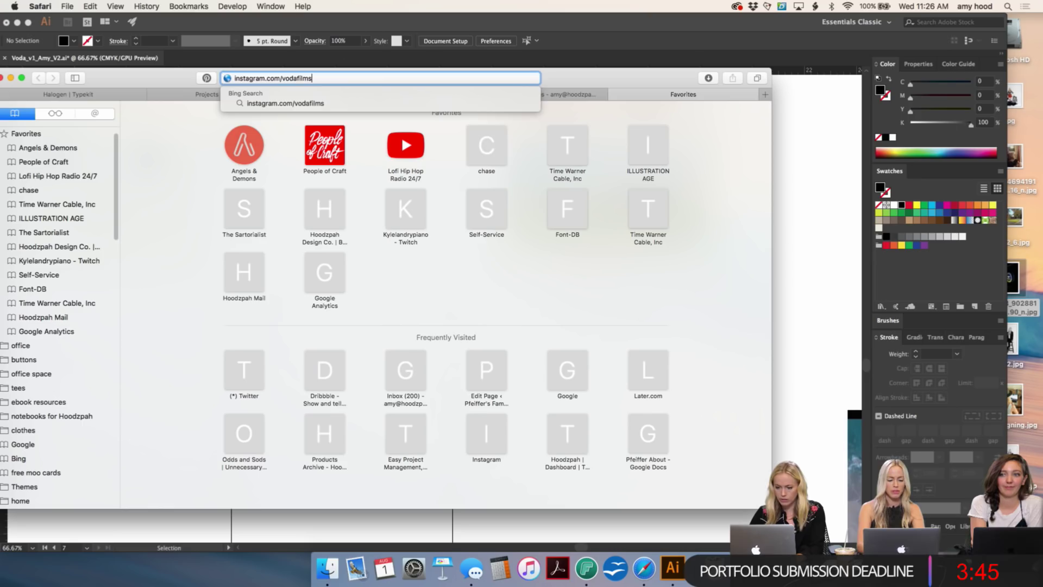
pyautogui.press('Return')
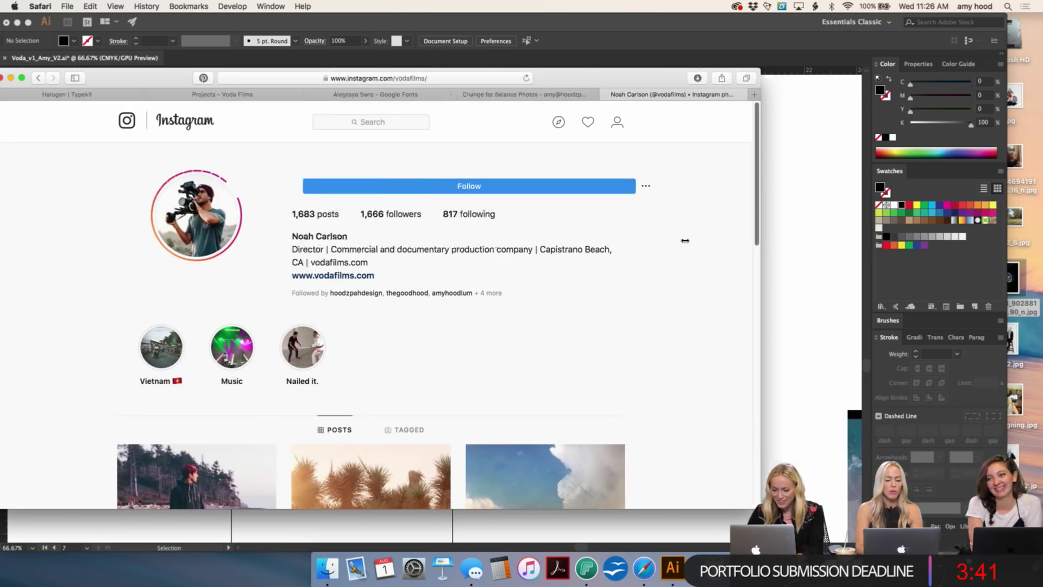
# Step: Narrow the browser window to a phone-like width, move it clear of the screen edge and lengthen it to show two post rows
pyautogui.moveTo(771, 250); pyautogui.dragTo(254, 282)
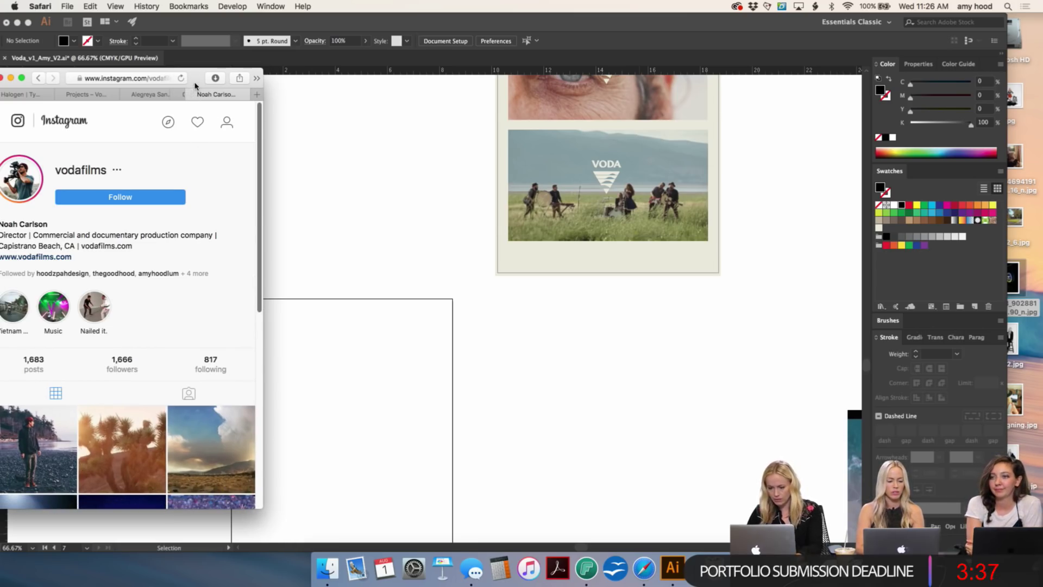
pyautogui.moveTo(195, 85); pyautogui.dragTo(400, 31)
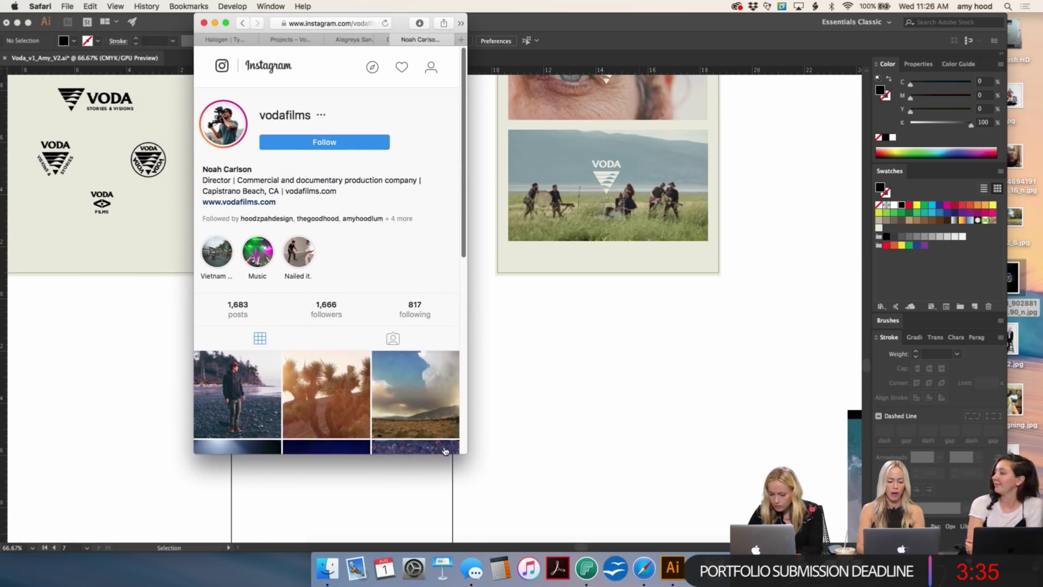
pyautogui.moveTo(444, 454); pyautogui.dragTo(443, 535)
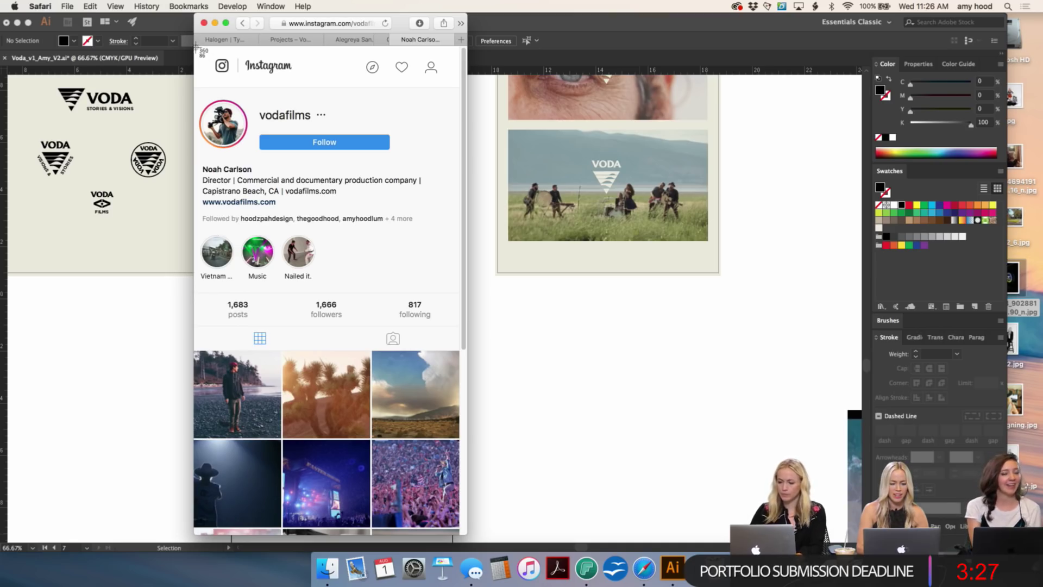
# Step: Capture a screenshot of the vodafilms Instagram page area and return to the empty artboard in Illustrator
pyautogui.moveTo(197, 48); pyautogui.dragTo(460, 535)
pyautogui.click(534, 488)
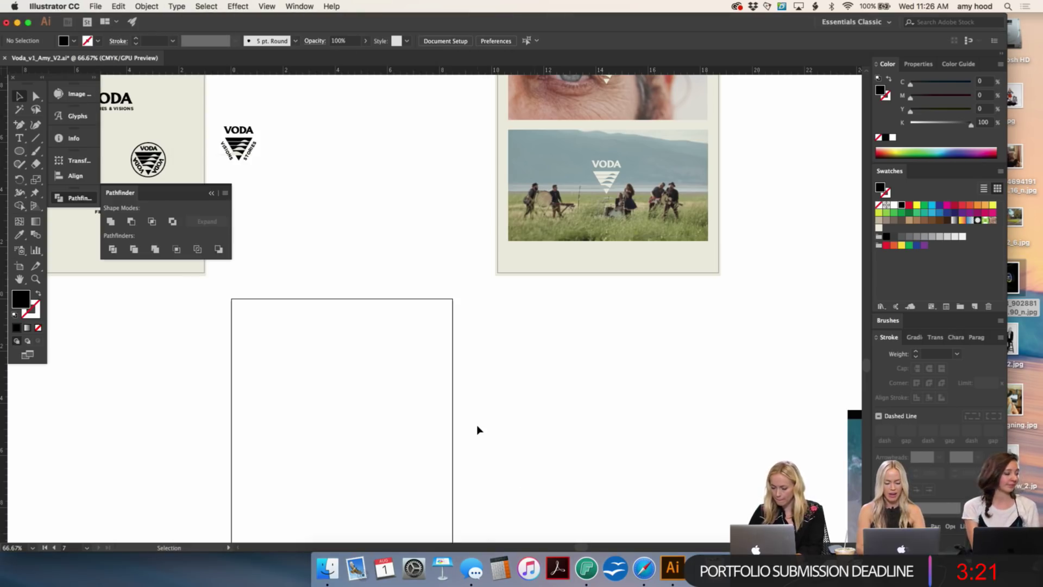
pyautogui.press('super+equal')
pyautogui.press('super+equal')
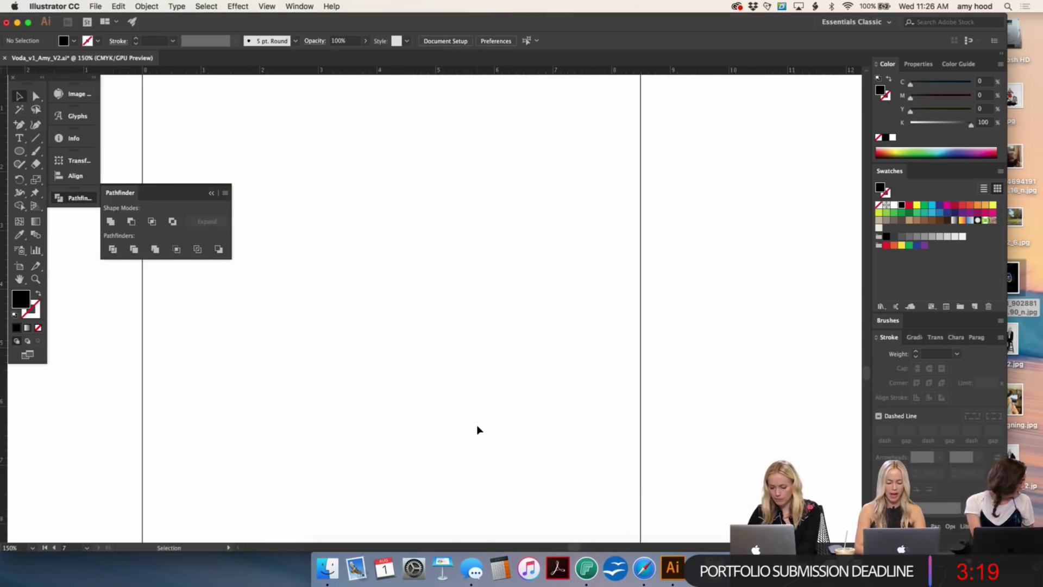
# Step: Switch to Finder and search This Mac for "iphone mockup" in a new tab
pyautogui.click(327, 567)
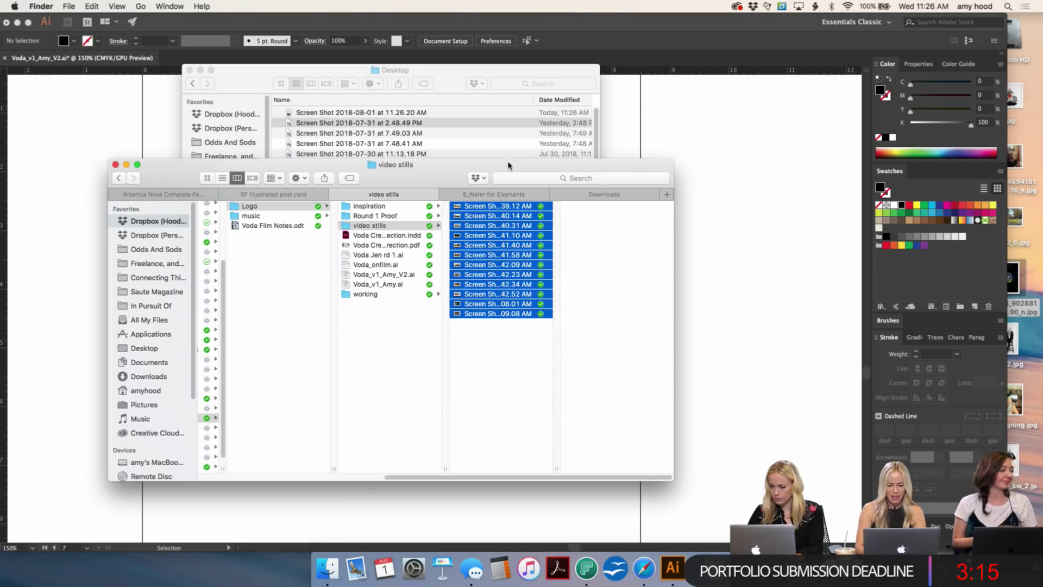
pyautogui.press('super+t')
pyautogui.click(562, 179)
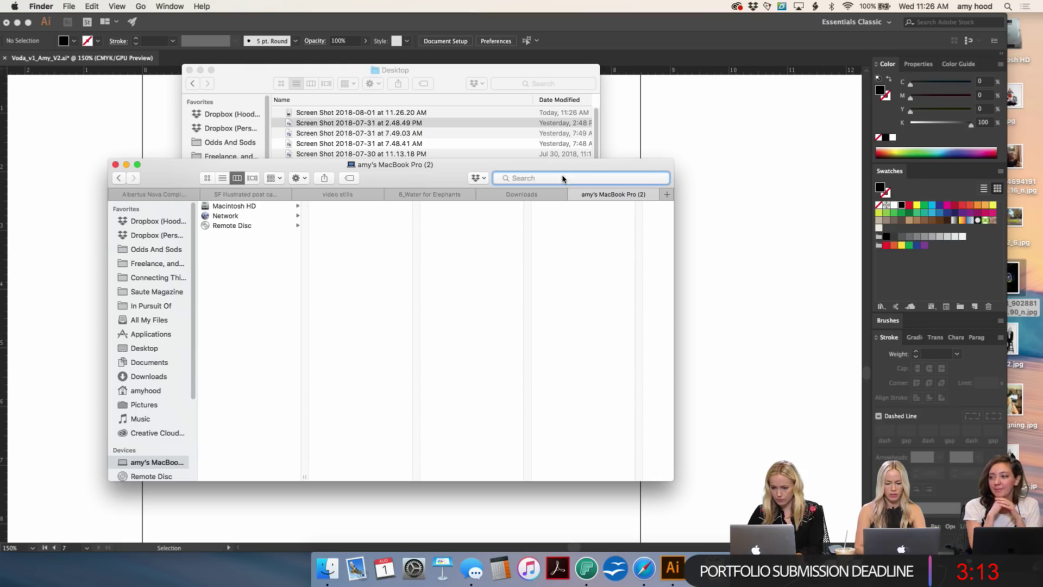
pyautogui.write('ipho')
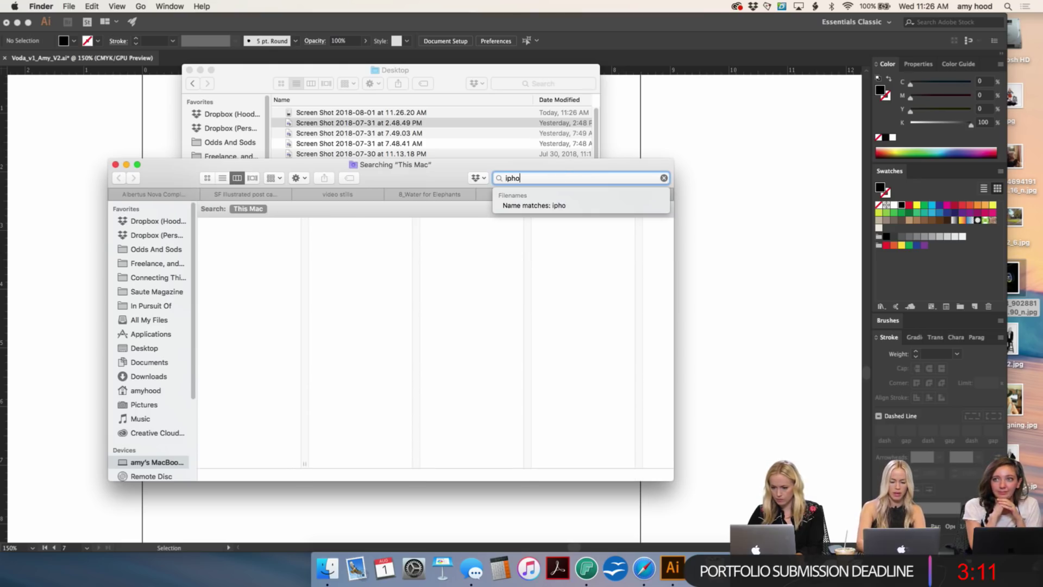
pyautogui.write('ne mockup')
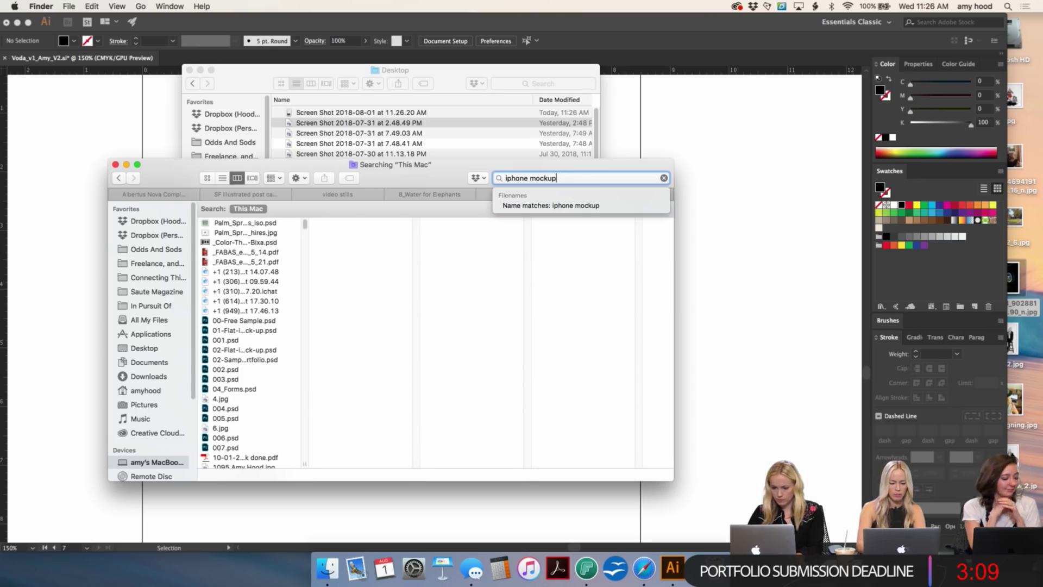
pyautogui.scroll(-1, 243, 320)
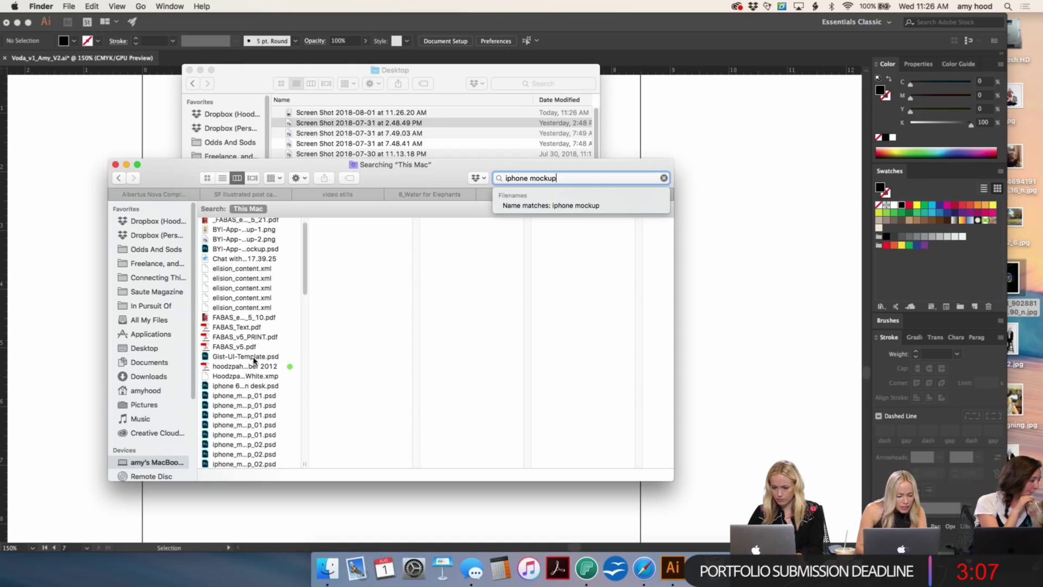
# Step: Preview iphone 6 mockup on desk.psd and compare it with the neighbouring iphone_mockup_01.psd in the search results
pyautogui.click(253, 385)
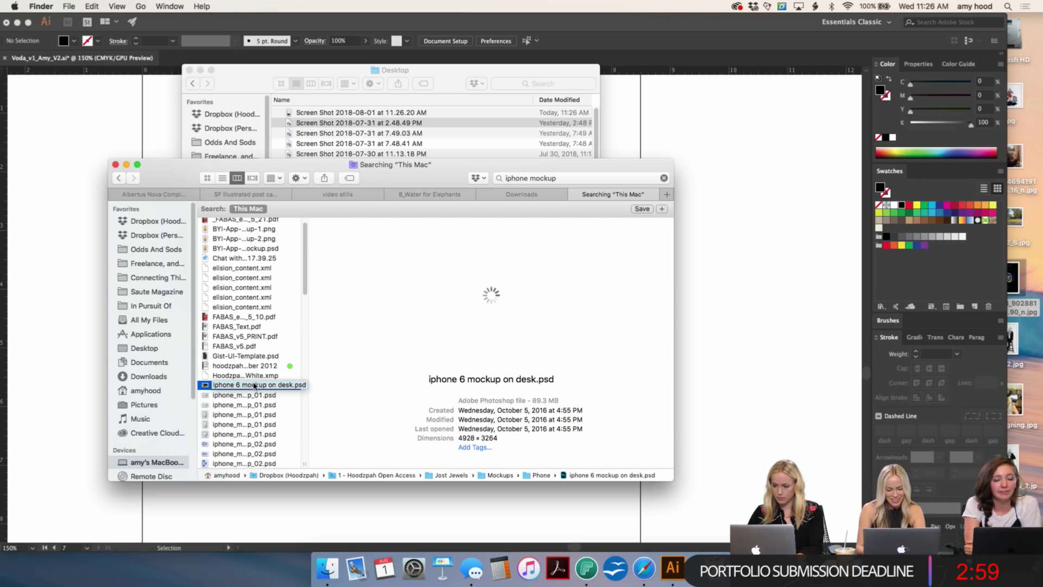
pyautogui.press('space')
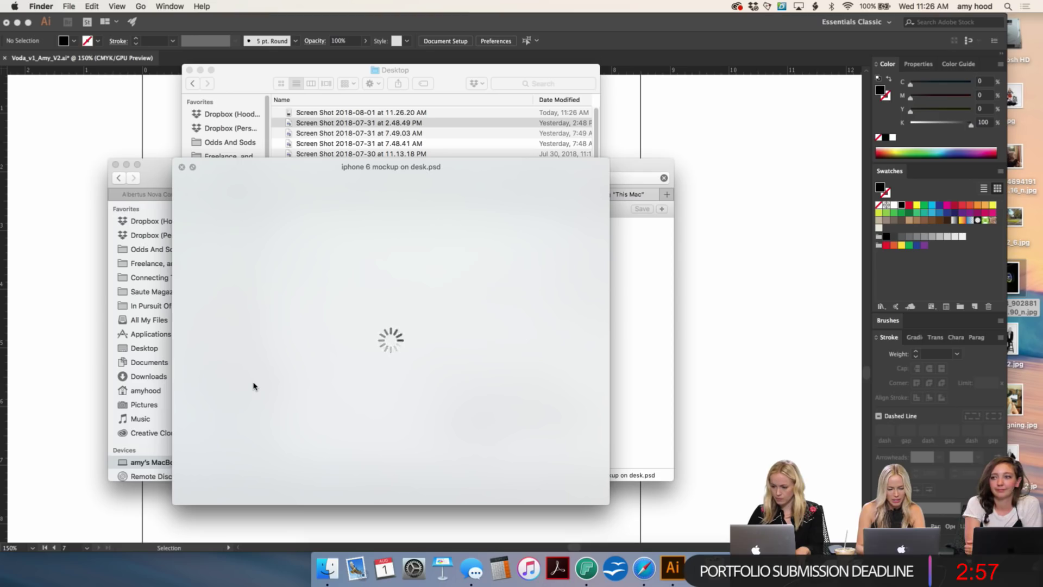
pyautogui.press('space')
pyautogui.press('space')
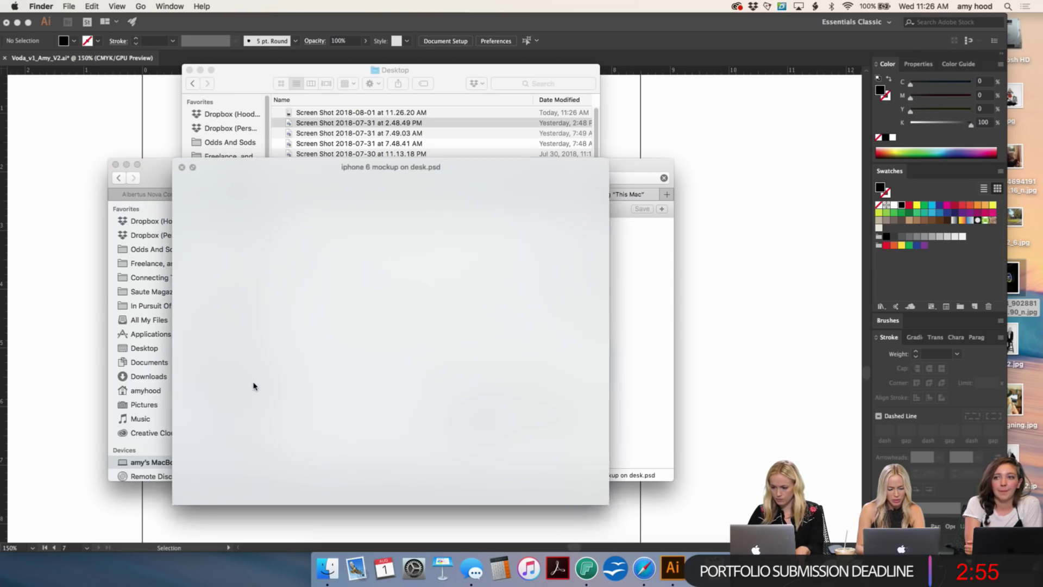
pyautogui.press('space')
pyautogui.press('Down')
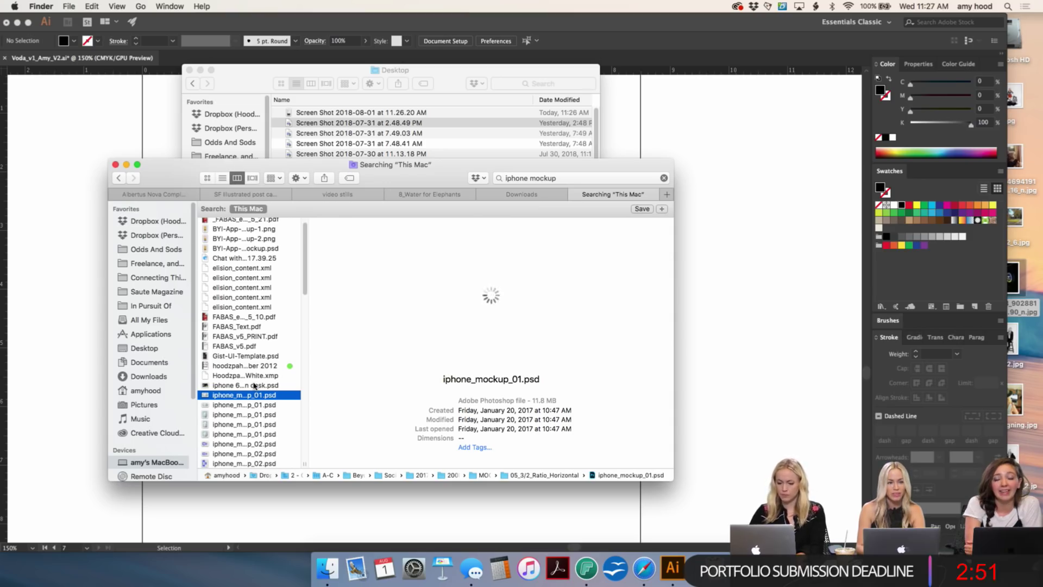
pyautogui.press('Up')
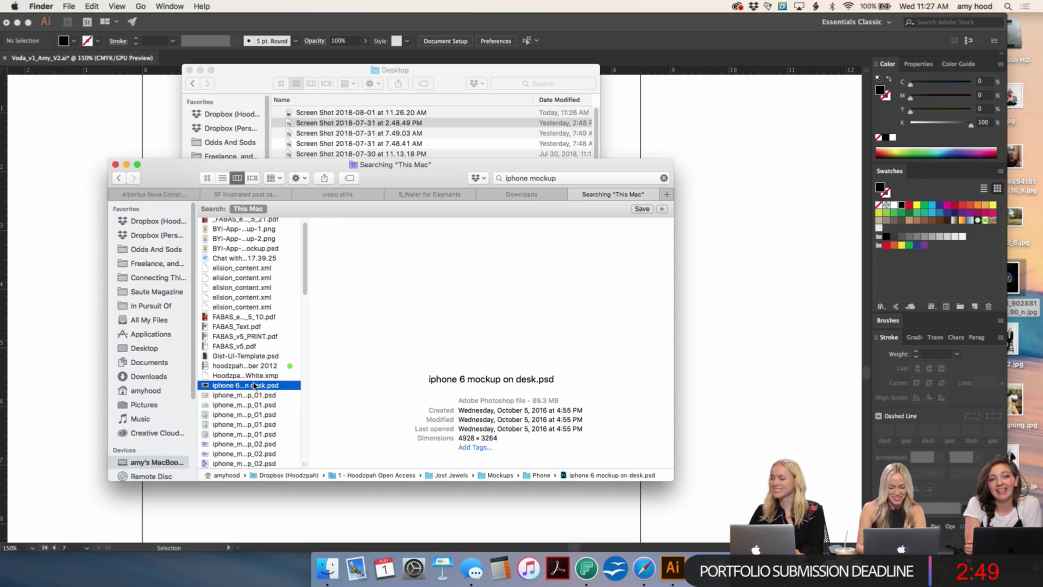
# Step: Try placing iphone 6 mockup on desk.psd in the Illustrator document and undo the placement
pyautogui.moveTo(283, 391); pyautogui.dragTo(705, 386)
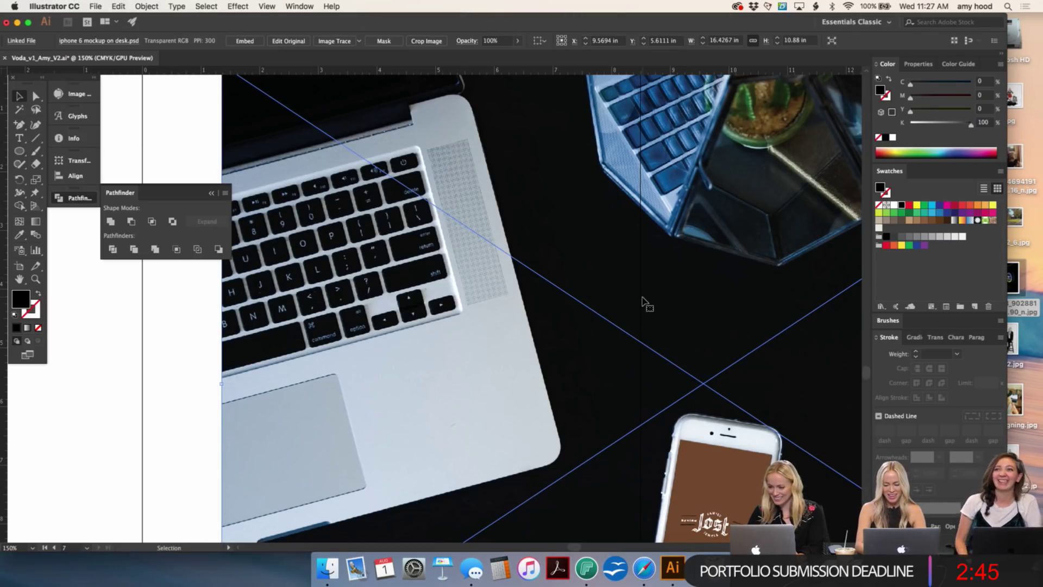
pyautogui.press('super+z')
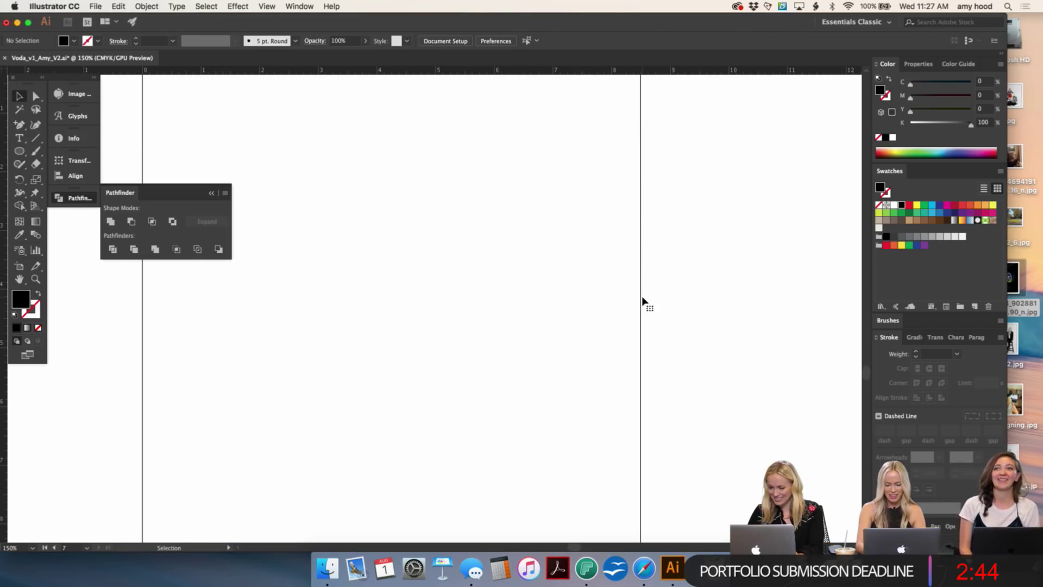
# Step: Find iPhone_mockup_04.psd in the Finder search results and place it in the Illustrator document
pyautogui.click(328, 575)
pyautogui.click(271, 426)
pyautogui.scroll(-5, 271, 429)
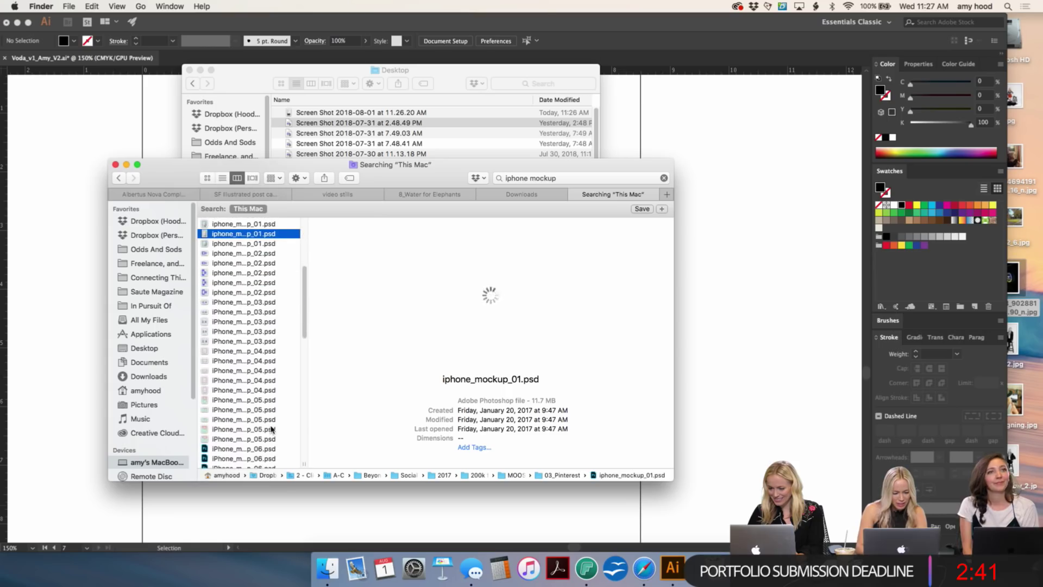
pyautogui.click(239, 371)
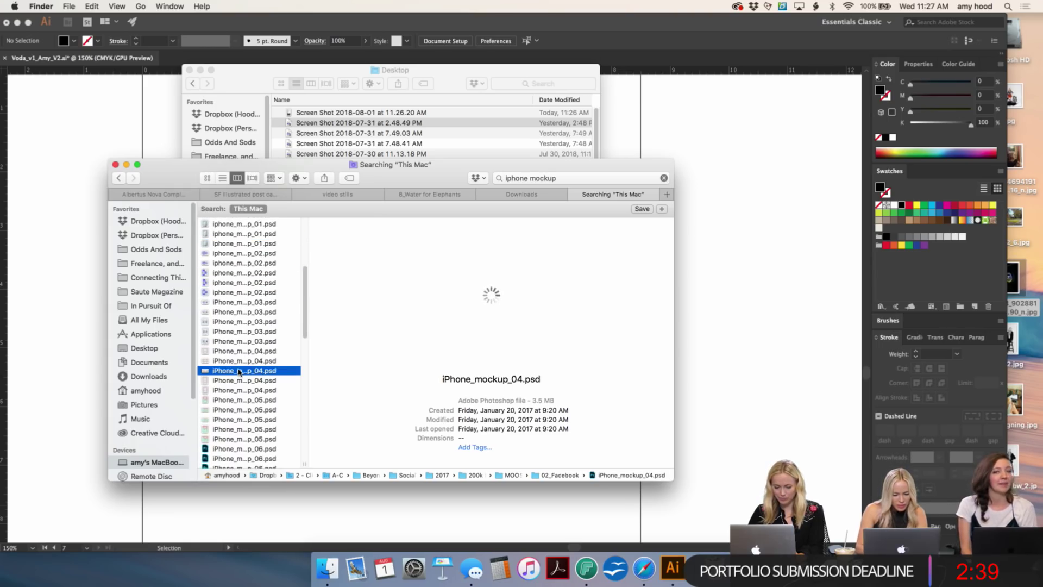
pyautogui.moveTo(239, 371); pyautogui.dragTo(728, 242)
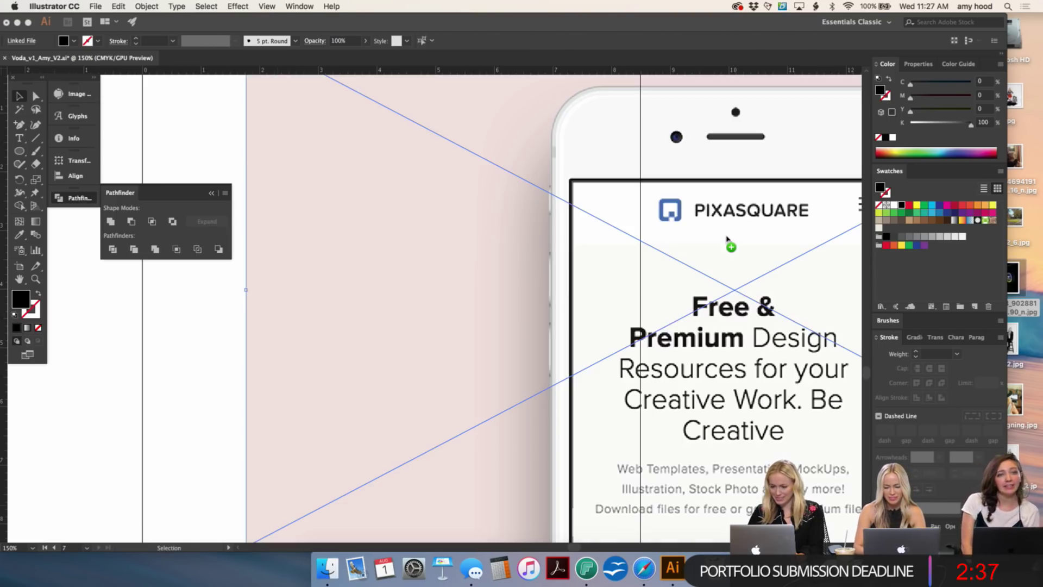
# Step: Centre the iPhone mockup across the empty artboard and scale it down proportionally toward its bottom edge
pyautogui.press('super+minus')
pyautogui.press('super+minus')
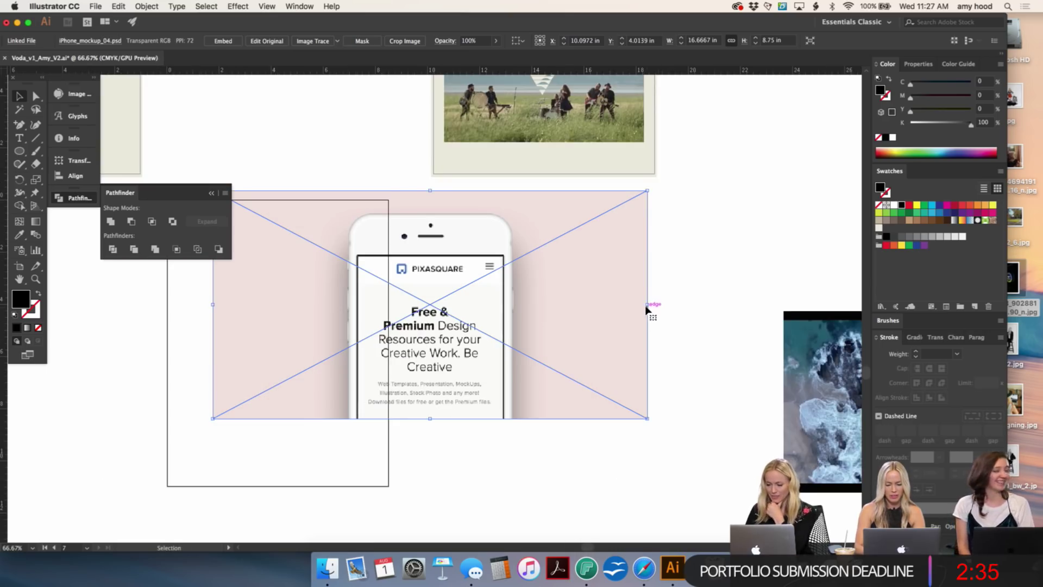
pyautogui.moveTo(643, 317); pyautogui.dragTo(483, 356)
pyautogui.hscroll(-5, 484, 357)
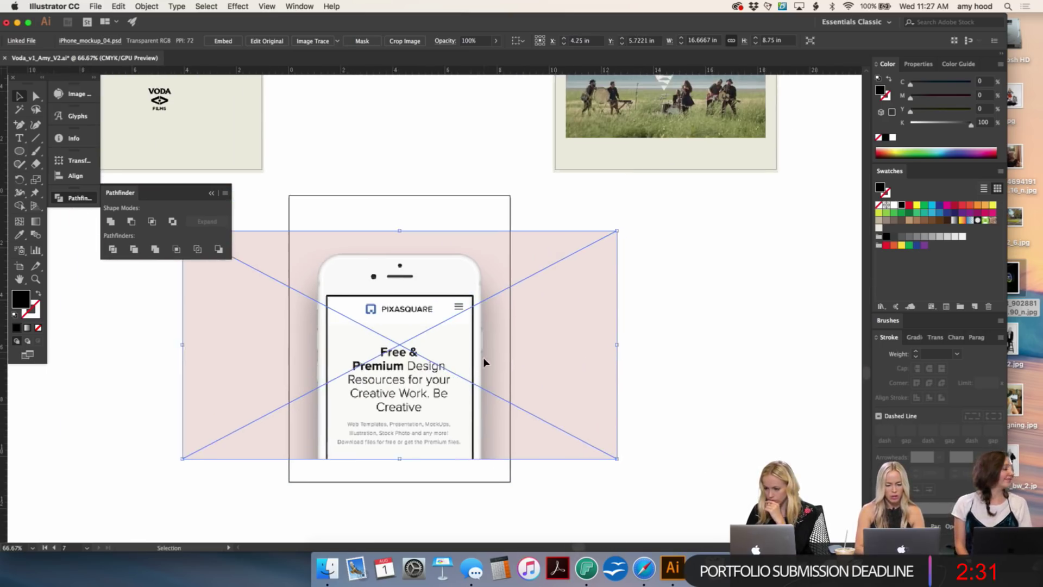
pyautogui.moveTo(399, 230); pyautogui.dragTo(402, 266)
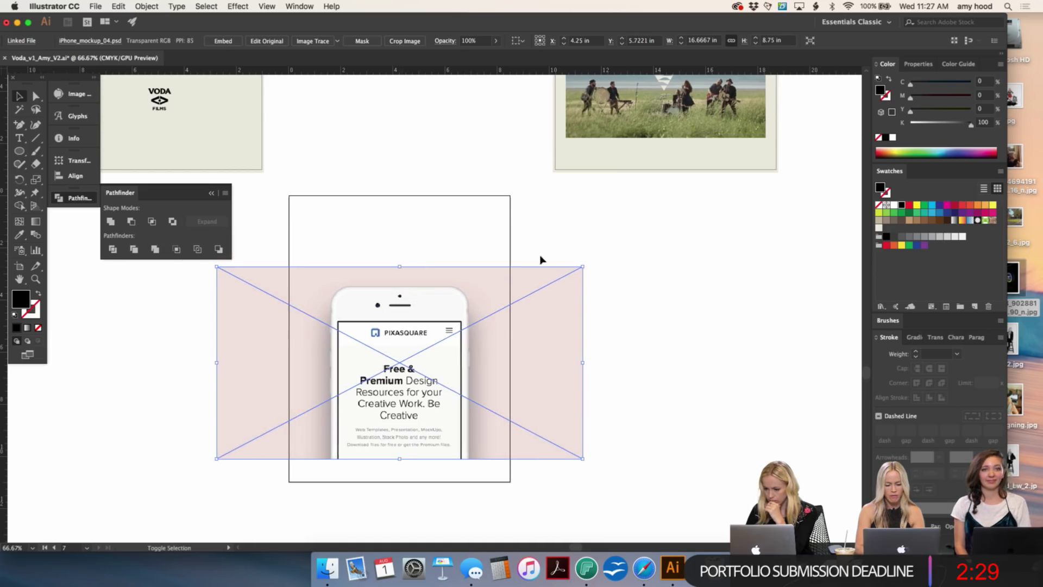
pyautogui.click(543, 261)
# Step: Look through the Dropbox (Hoodzpah) and Dropbox (Personal) folders in Finder
pyautogui.click(327, 565)
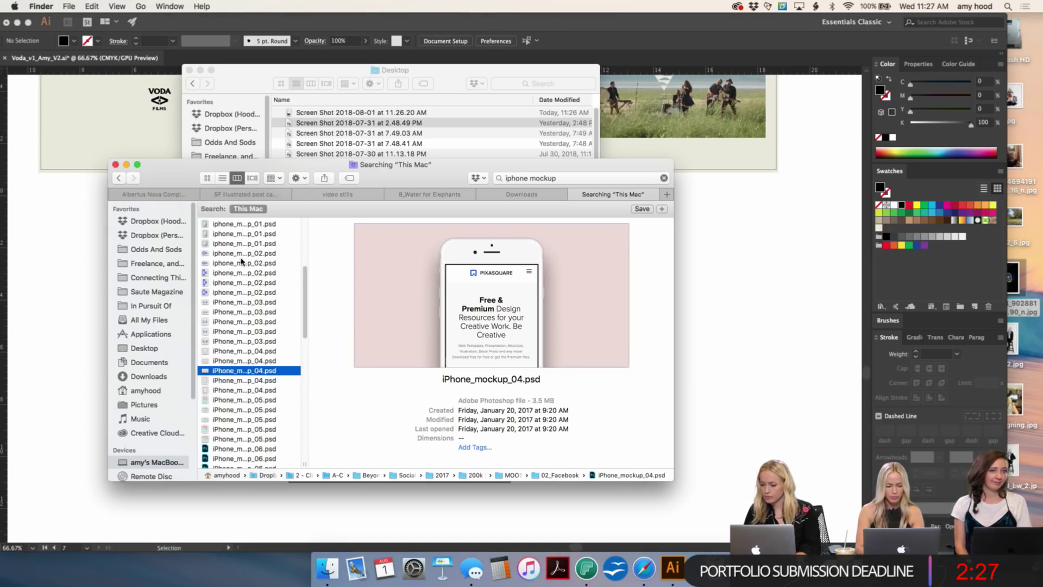
pyautogui.click(150, 228)
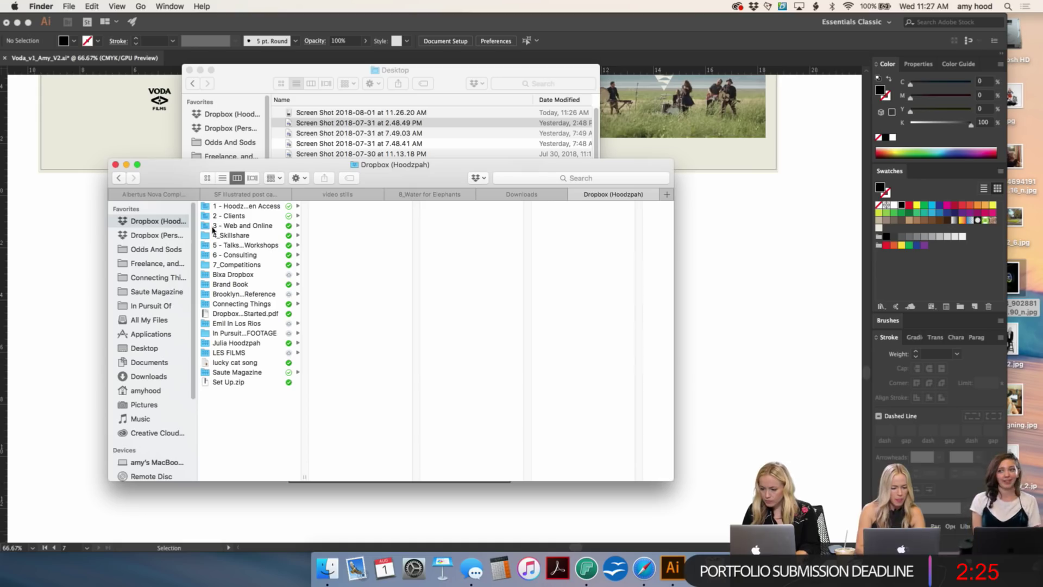
pyautogui.click(233, 217)
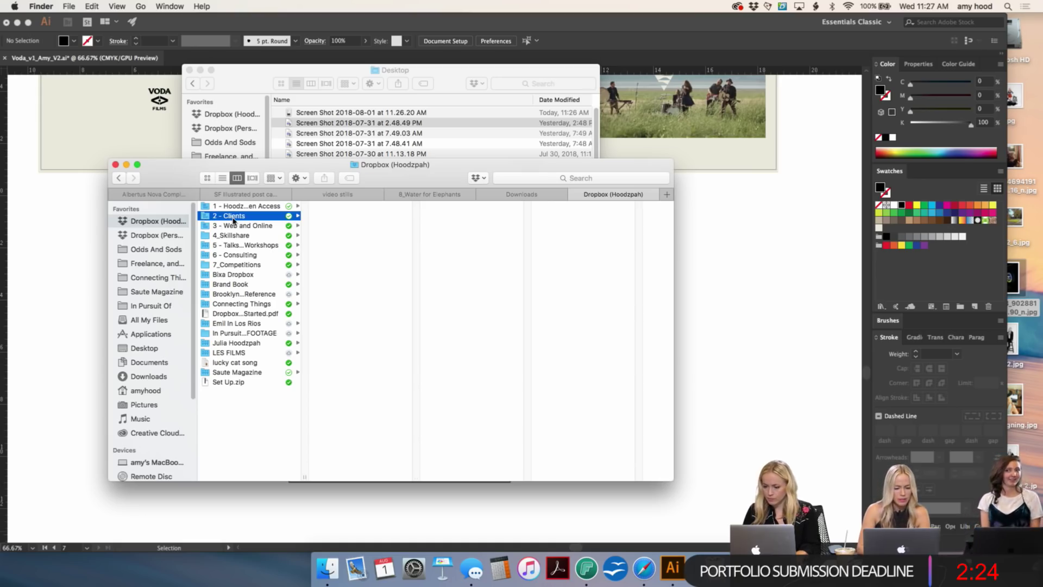
pyautogui.click(164, 241)
# Step: Place Screen Shot 2018-08-01 at 11.26.20 AM from the Desktop folder over the iPhone mockup in Illustrator
pyautogui.click(732, 274)
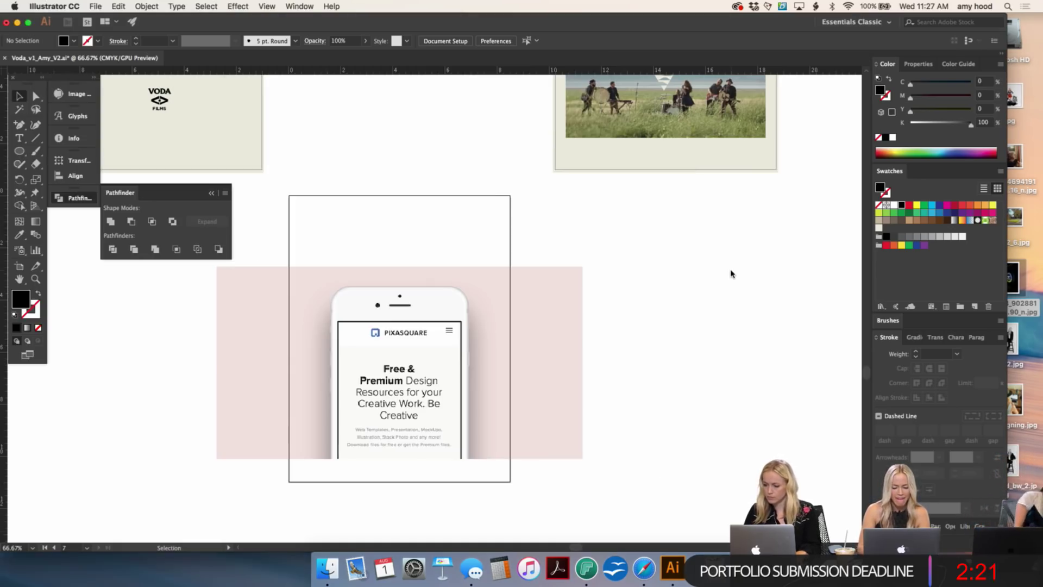
pyautogui.press('super+equal')
pyautogui.press('super+equal')
pyautogui.press('super+equal')
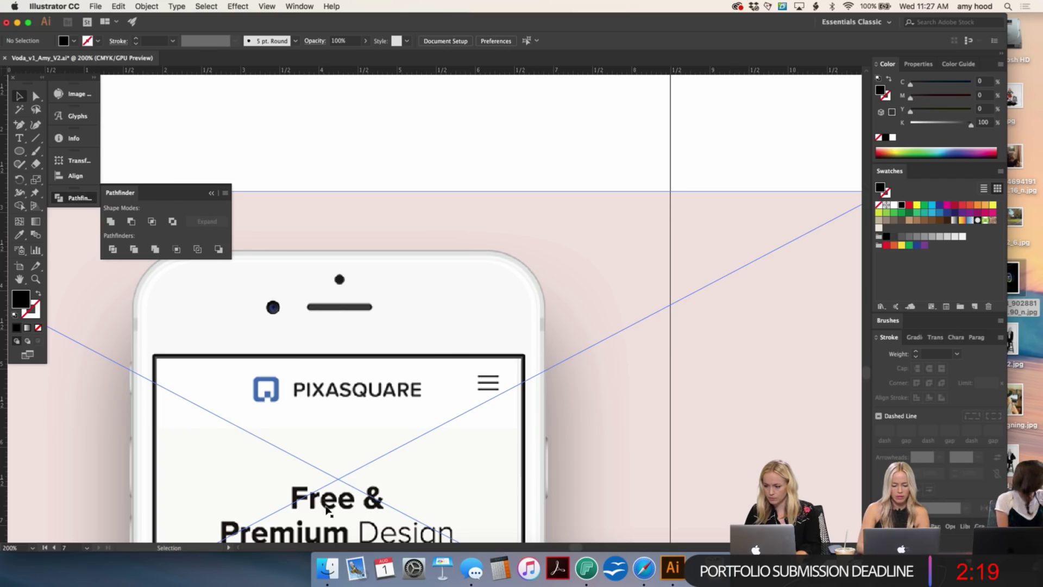
pyautogui.click(327, 568)
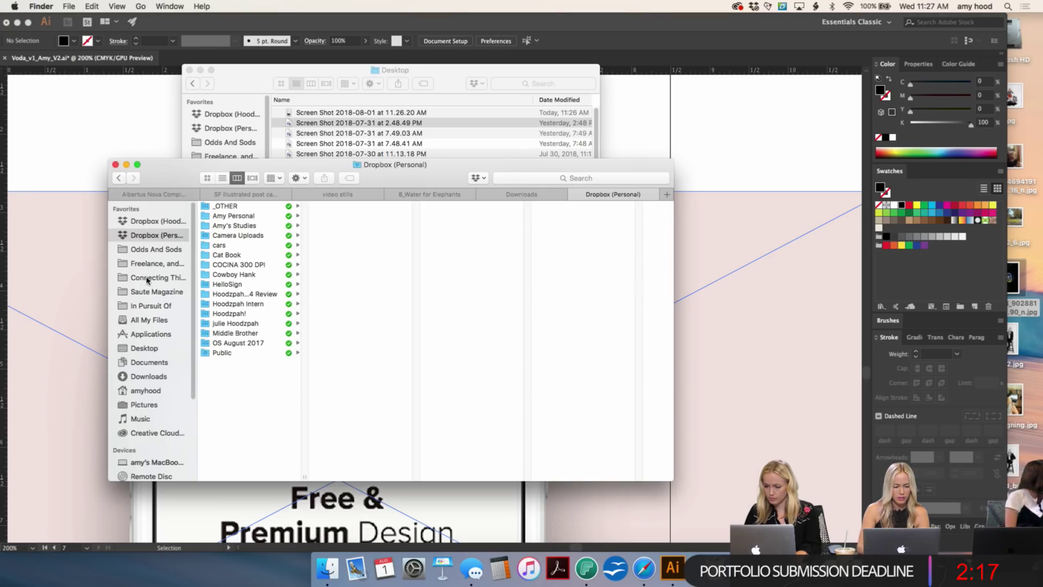
pyautogui.click(150, 348)
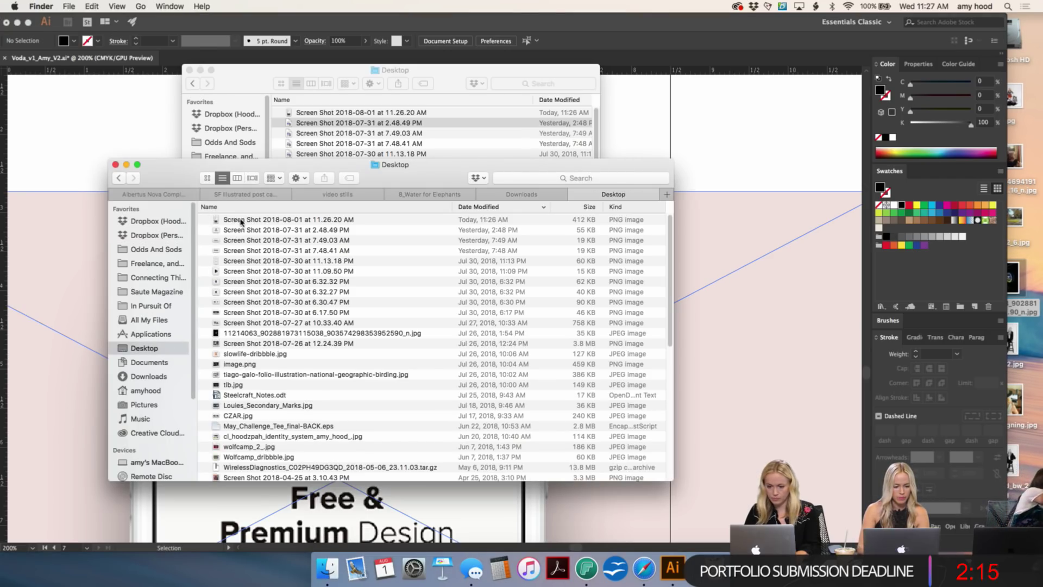
pyautogui.click(242, 220)
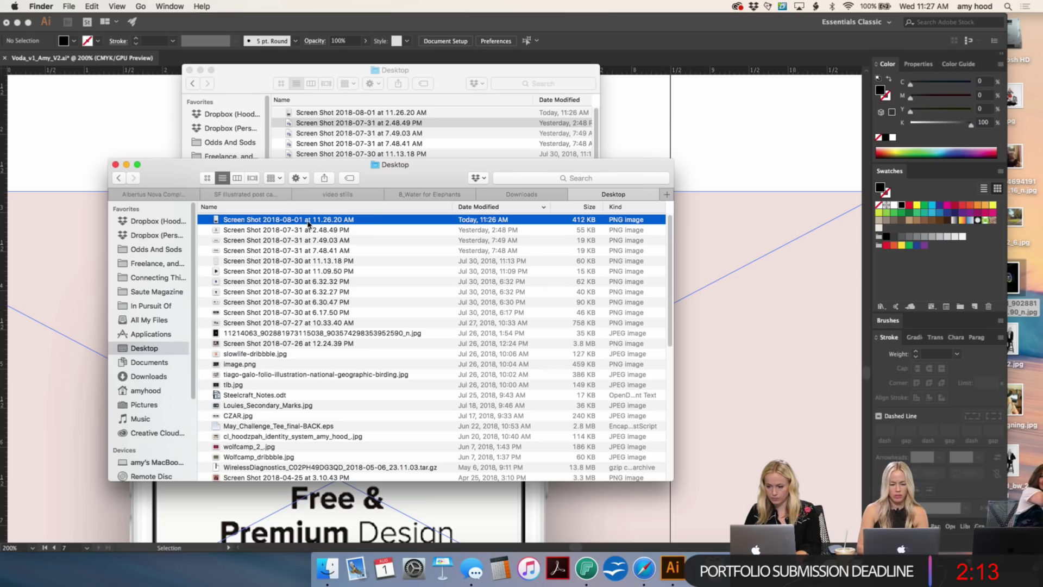
pyautogui.moveTo(308, 222); pyautogui.dragTo(468, 418)
# Step: Scale the vodafilms screenshot to about 4.72 by 8.66 in and align its sides with the phone's screen
pyautogui.press('super+minus')
pyautogui.press('super+minus')
pyautogui.hscroll(-5, 535, 267)
pyautogui.scroll(-3, 535, 267)
pyautogui.scroll(-5, 466, 416)
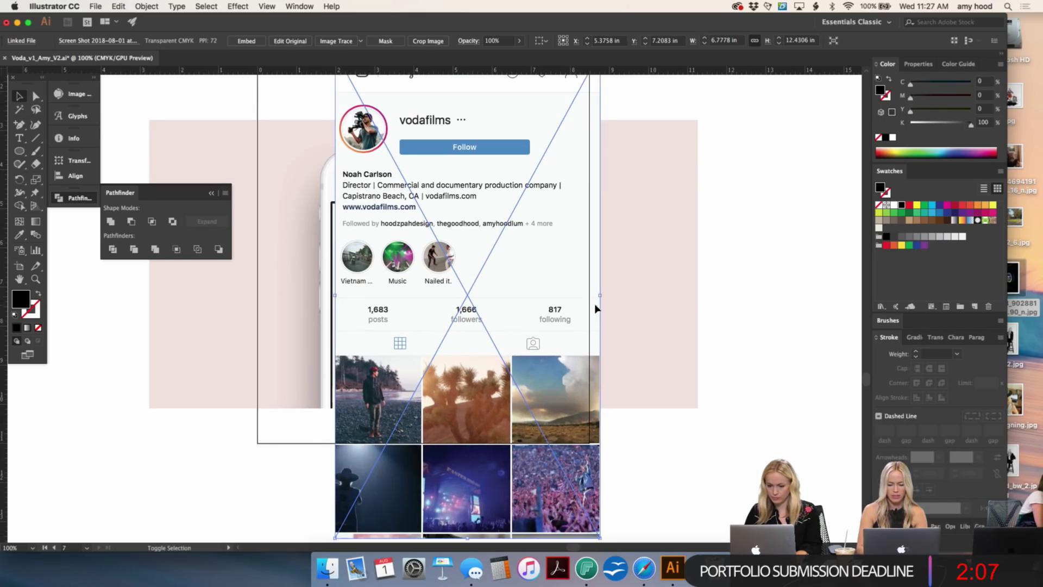
pyautogui.moveTo(600, 298); pyautogui.dragTo(496, 320)
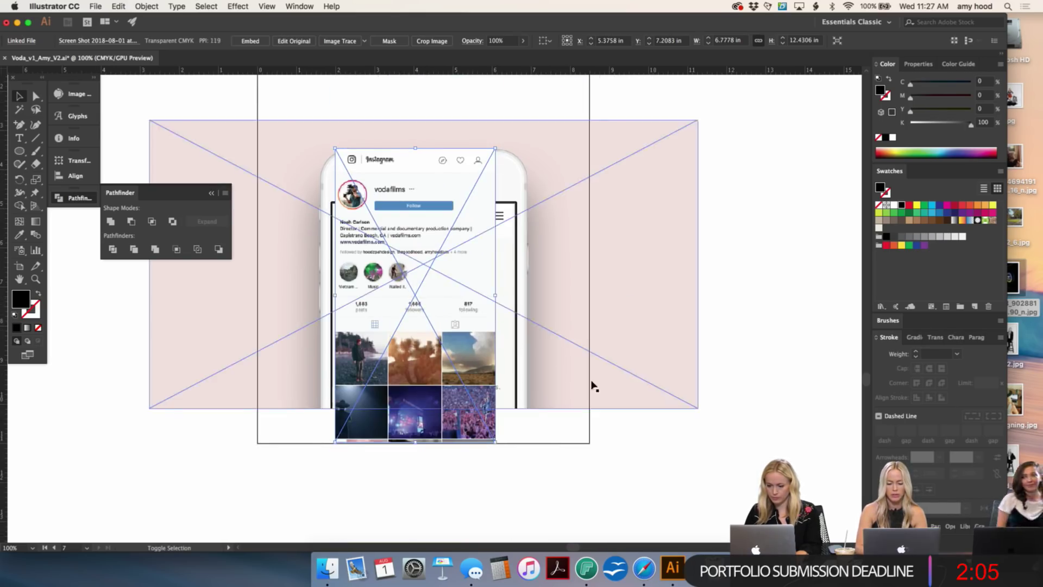
pyautogui.click(596, 429)
pyautogui.moveTo(432, 339); pyautogui.dragTo(428, 346)
pyautogui.moveTo(490, 308); pyautogui.dragTo(516, 305)
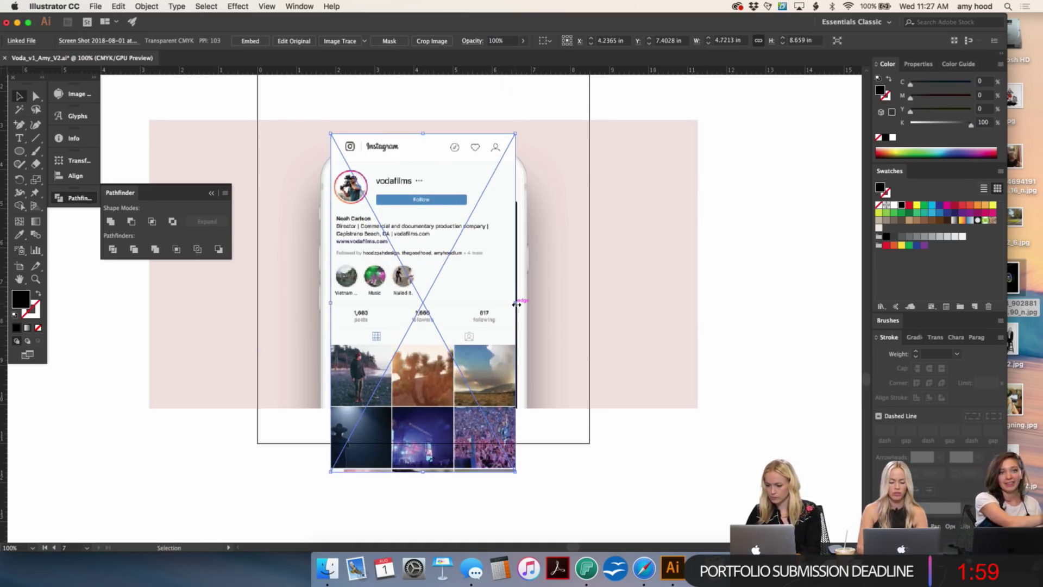
# Step: Nudge the vodafilms screenshot down the phone to a Y position of 8.3754 in
pyautogui.press('super+equal')
pyautogui.hotkey('shift', 'Down')
pyautogui.hotkey('shift', 'Down')
pyautogui.hotkey('shift', 'Down')
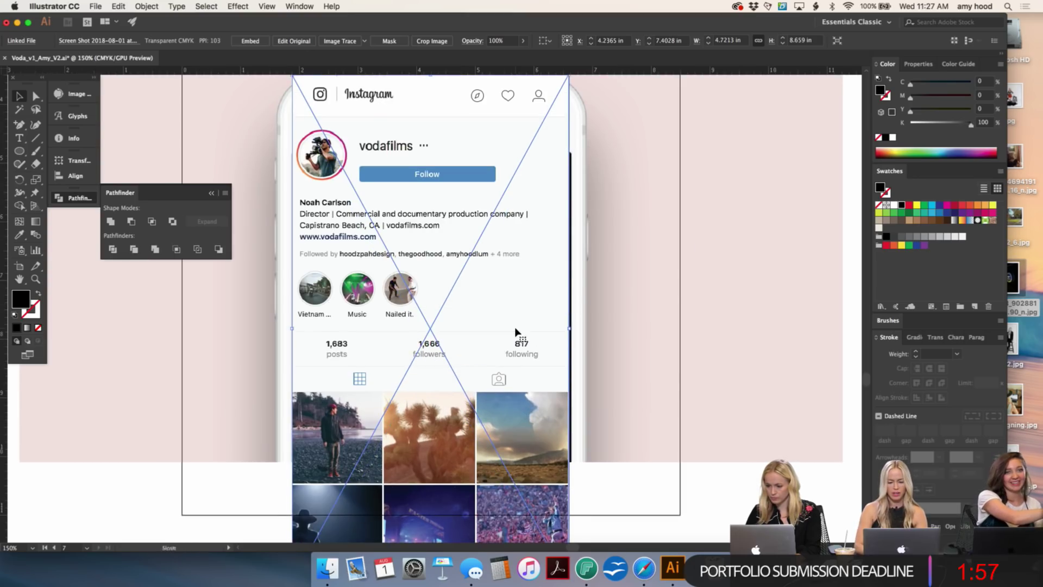
pyautogui.hotkey('shift', 'Down')
pyautogui.hotkey('shift', 'Down')
pyautogui.hotkey('shift', 'Down')
pyautogui.hotkey('shift', 'Down')
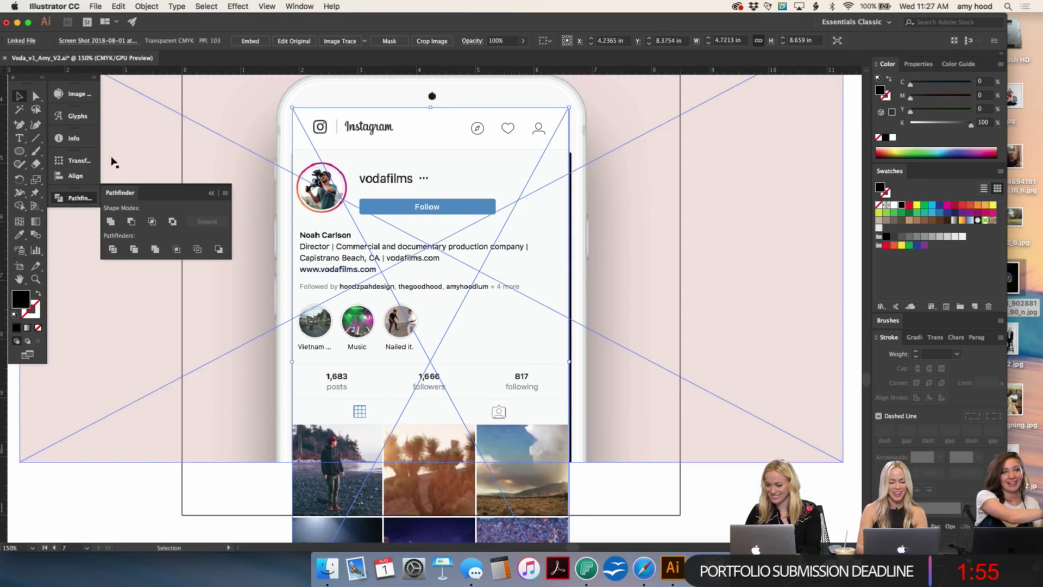
# Step: Draw a rounded rectangle of about 4.72 by 6.60 in over the screenshot, starting at the phone screen's upper edge
pyautogui.moveTo(20, 156); pyautogui.dragTo(62, 162)
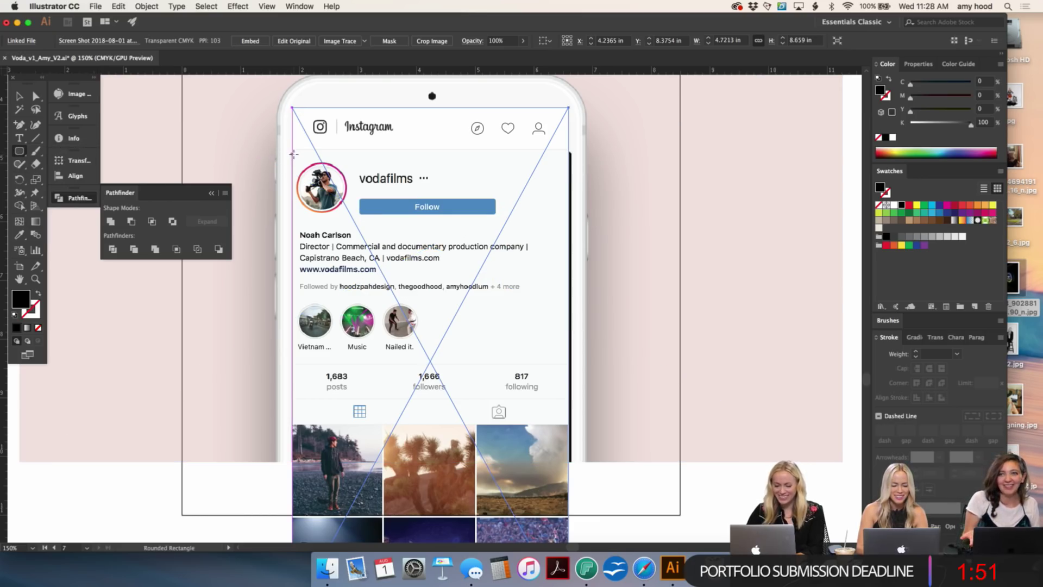
pyautogui.moveTo(293, 152); pyautogui.dragTo(569, 406)
pyautogui.press('Down')
pyautogui.press('Down')
pyautogui.press('Down')
pyautogui.press('Down')
pyautogui.press('Down')
pyautogui.press('Down')
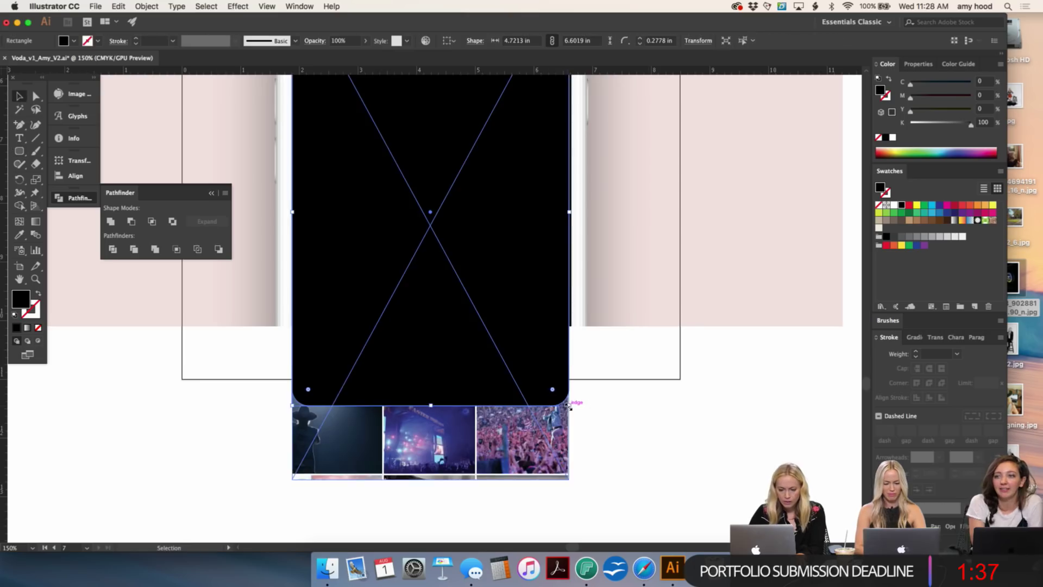
# Step: Select the rounded rectangle together with the vodafilms screenshot and make a clipping mask from them
pyautogui.press('v')
pyautogui.scroll(2, 559, 434)
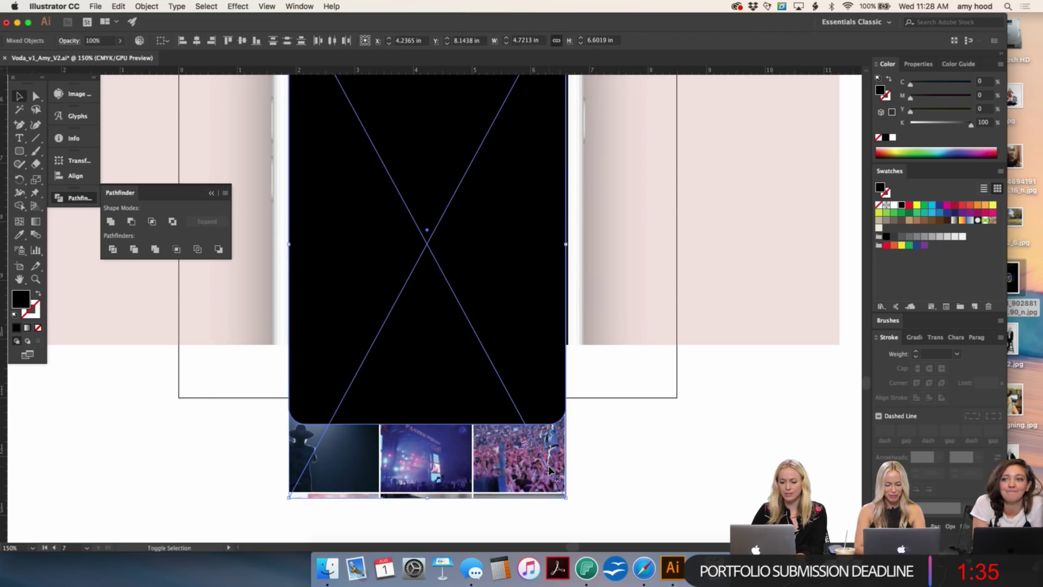
pyautogui.hotkey('ctrl', '7')
pyautogui.click(610, 452)
pyautogui.scroll(3, 611, 451)
pyautogui.scroll(2, 610, 451)
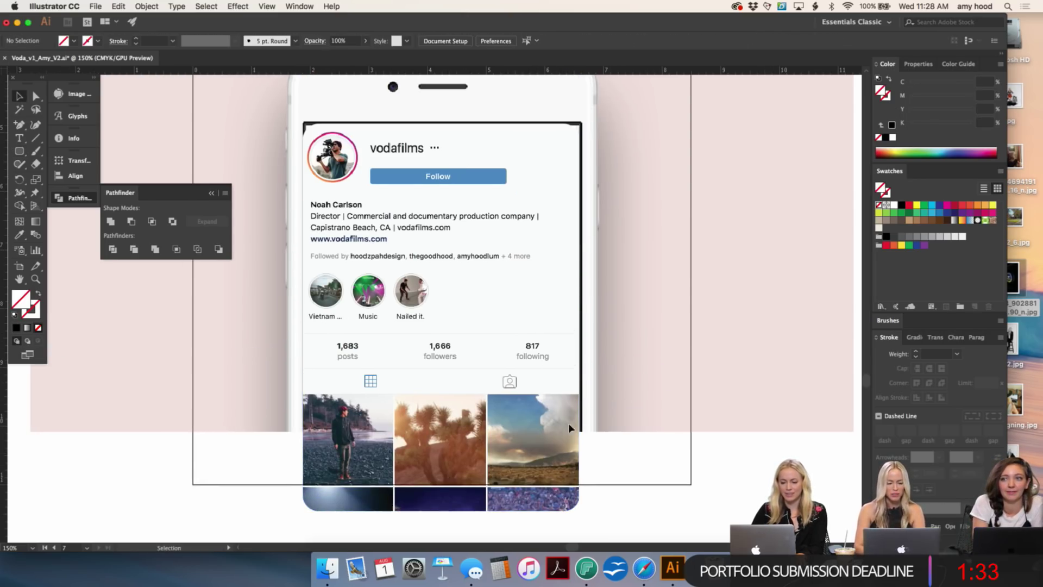
# Step: Isolate the screenshot's clipping shape, reduce its corner radius to 0.11 in and leave isolation mode
pyautogui.click(560, 417)
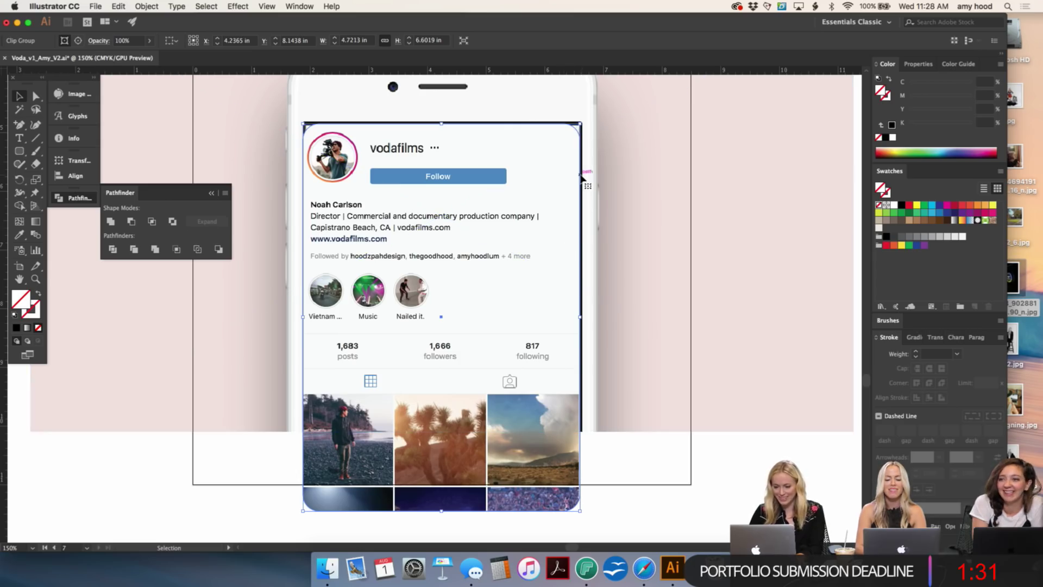
pyautogui.press('a')
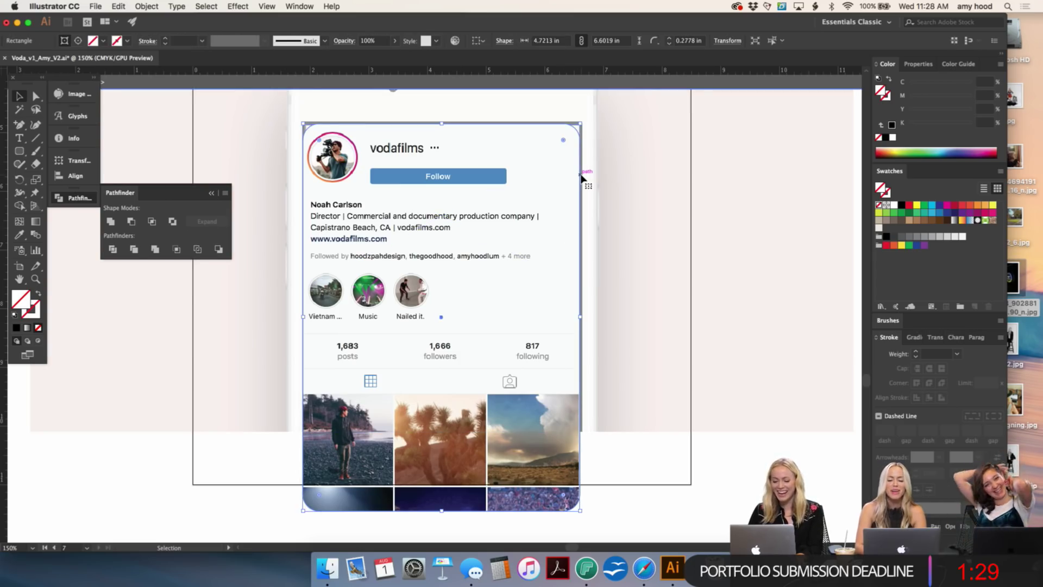
pyautogui.click(565, 144)
pyautogui.moveTo(565, 142); pyautogui.dragTo(573, 130)
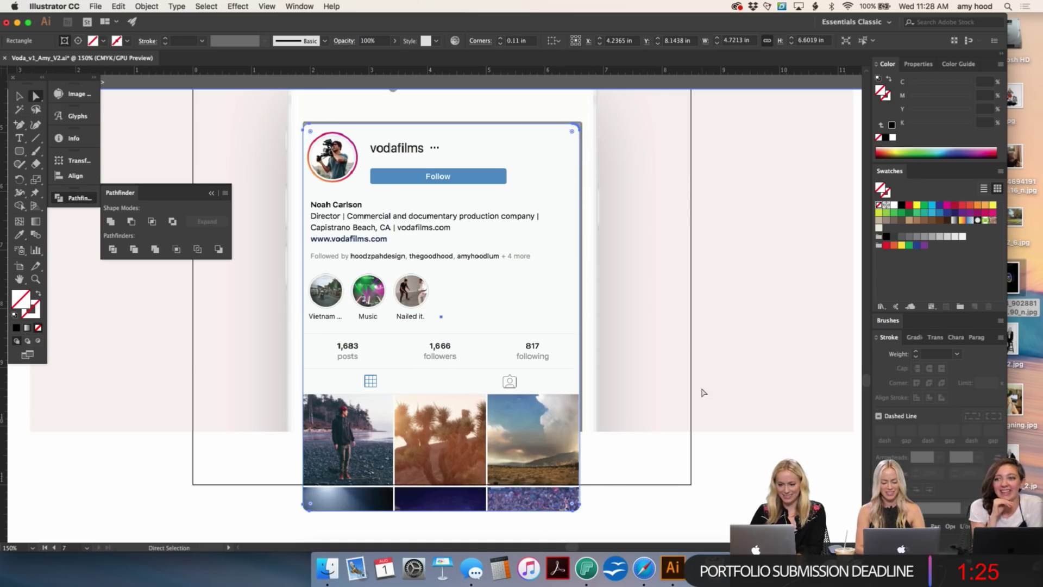
pyautogui.press('v')
pyautogui.click(529, 413)
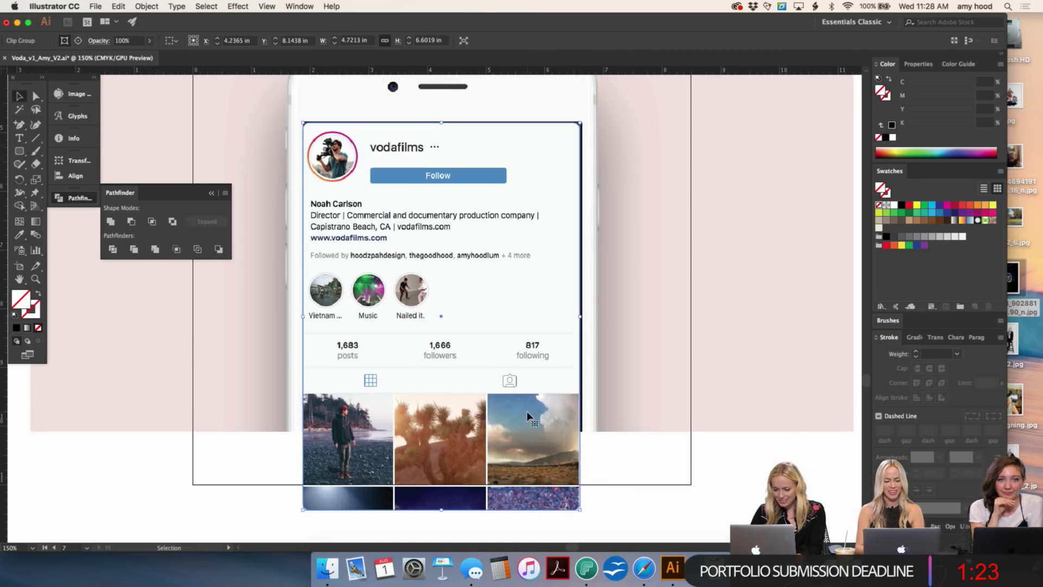
pyautogui.click(630, 443)
# Step: Inspect the clipped Instagram screen on the phone up close and within the surrounding layout
pyautogui.press('a')
pyautogui.press('super+minus')
pyautogui.press('super+minus')
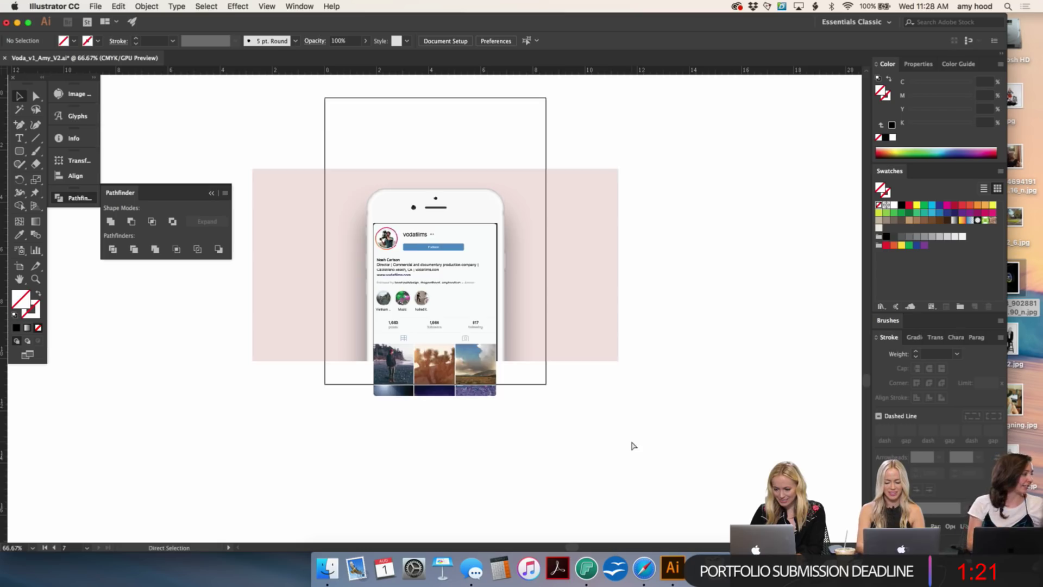
pyautogui.press('super+plus')
pyautogui.press('super+plus')
pyautogui.scroll(4, 632, 442)
pyautogui.press('super+minus')
pyautogui.press('super+minus')
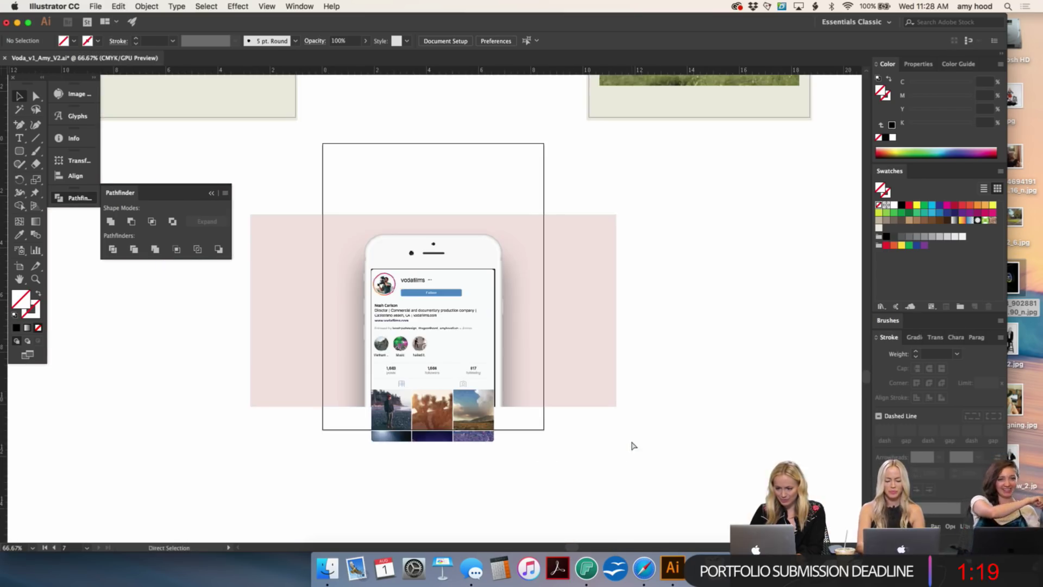
pyautogui.scroll(4, 712, 293)
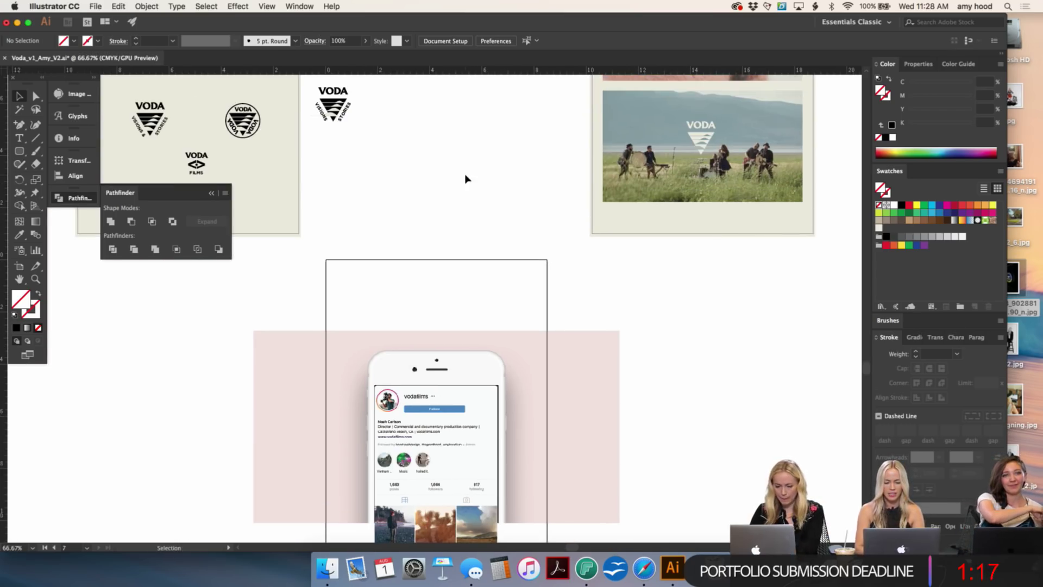
# Step: Try moving part of the VODA photo layout above the phone mockup and undo the move
pyautogui.moveTo(705, 140); pyautogui.dragTo(645, 291)
pyautogui.press('super+z')
# Step: Move the iPhone mockup artboard with its artwork to the right of the VODA photo artboards, at about X 41.6 in, Y 15.88 in
pyautogui.press('super+minus')
pyautogui.press('super+minus')
pyautogui.press('super+minus')
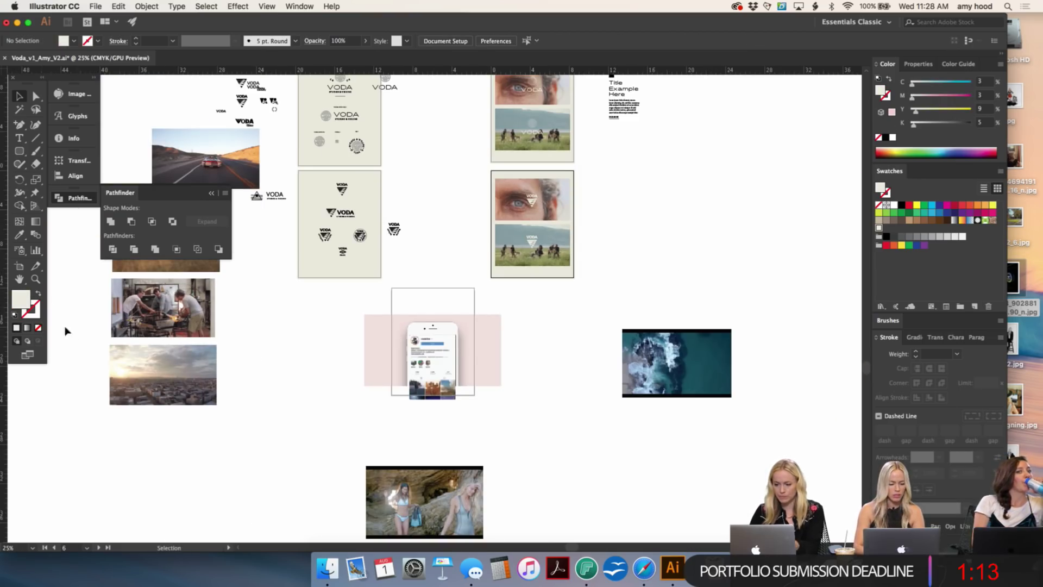
pyautogui.click(19, 267)
pyautogui.scroll(1, 416, 366)
pyautogui.hscroll(1, 415, 367)
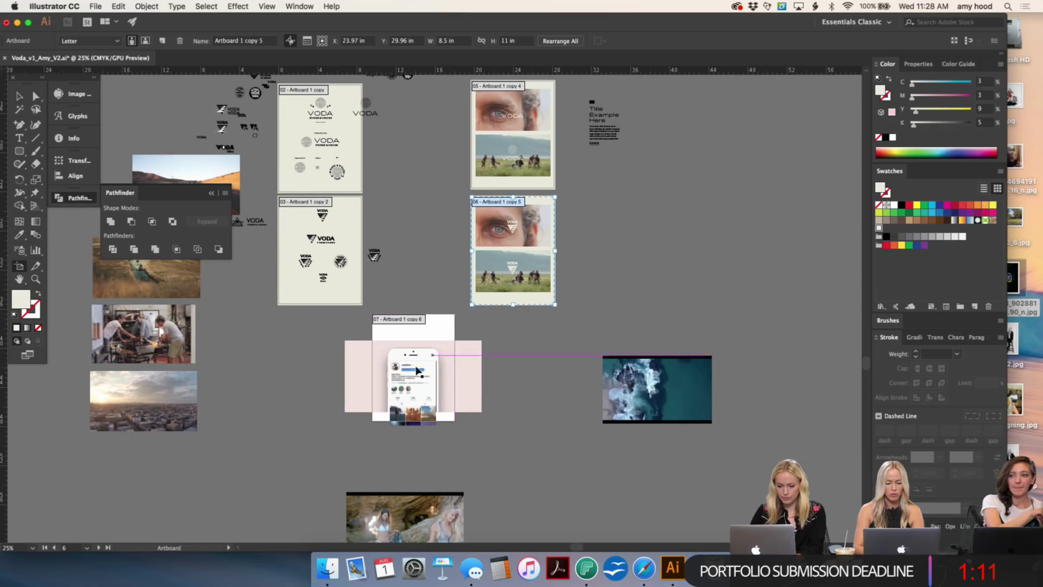
pyautogui.moveTo(416, 367); pyautogui.dragTo(688, 112)
pyautogui.scroll(5, 689, 138)
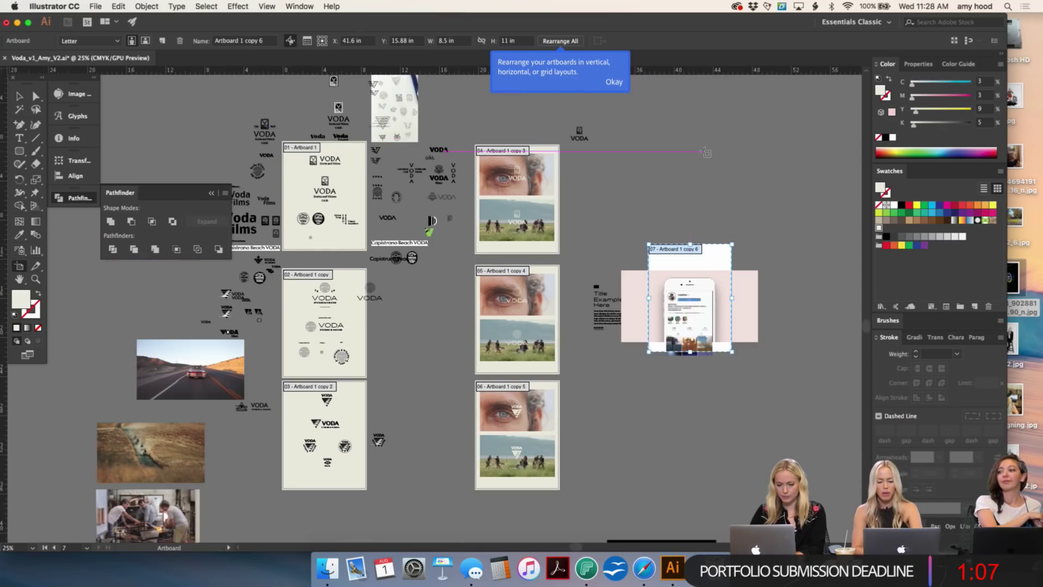
# Step: Move the phone mockup artboard to X 41.15 in, Y 5.84 in and duplicate it twice below at Y 18.13 in and 30.18 in
pyautogui.moveTo(696, 276); pyautogui.dragTo(691, 178)
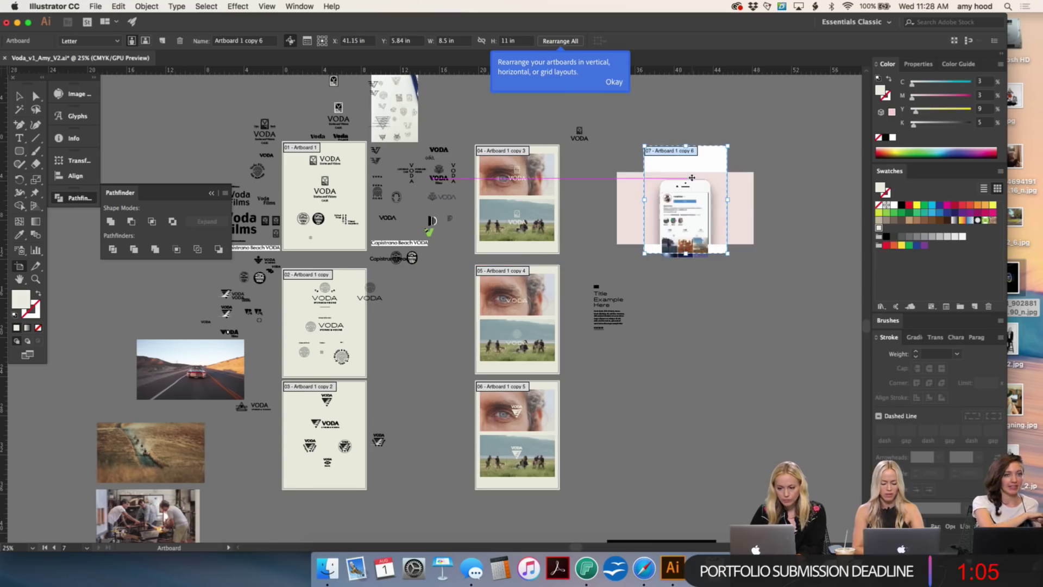
pyautogui.press('Escape')
pyautogui.click(20, 268)
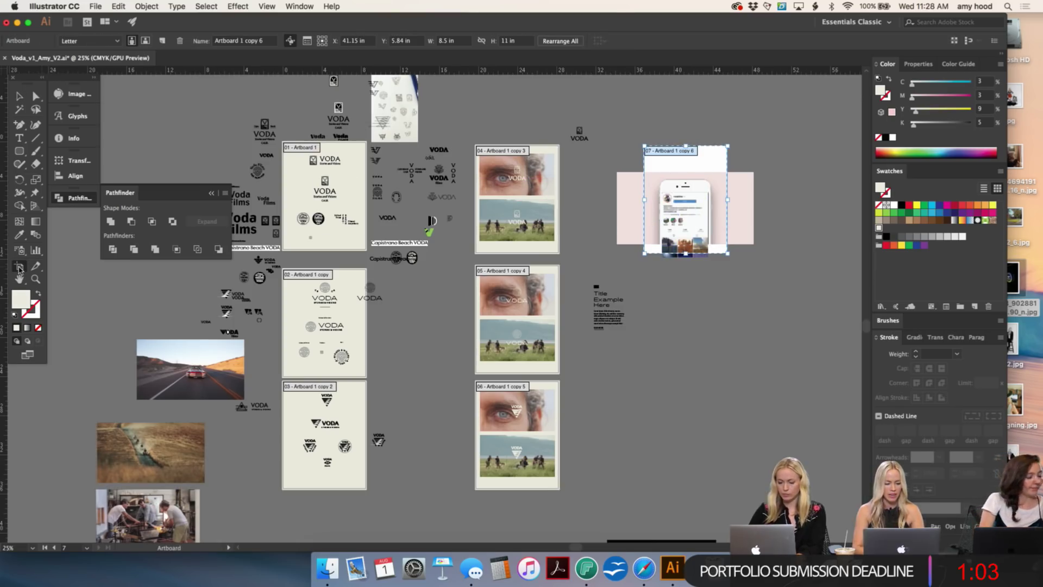
pyautogui.moveTo(669, 175); pyautogui.dragTo(669, 295)
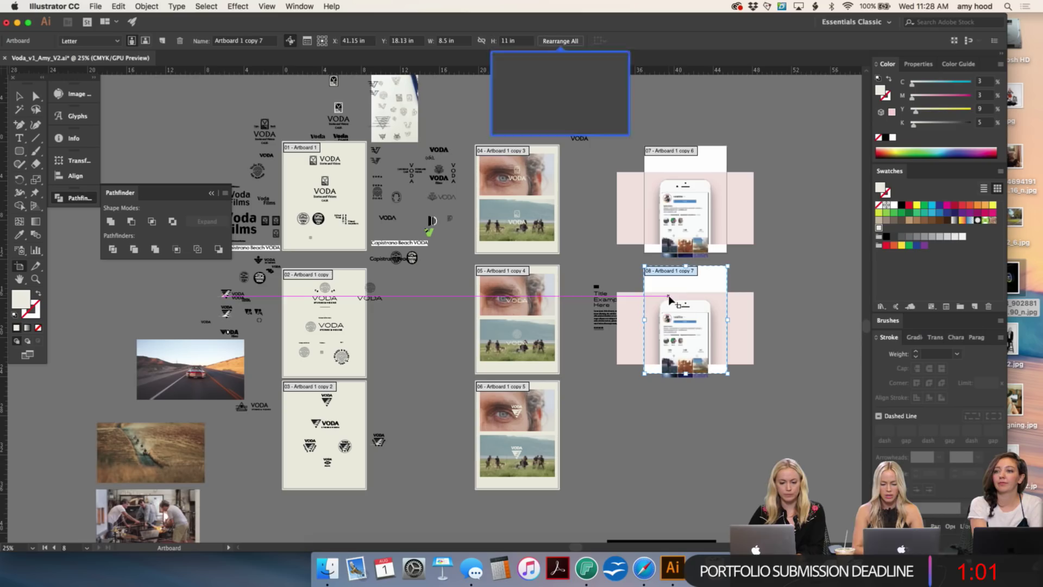
pyautogui.press('Escape')
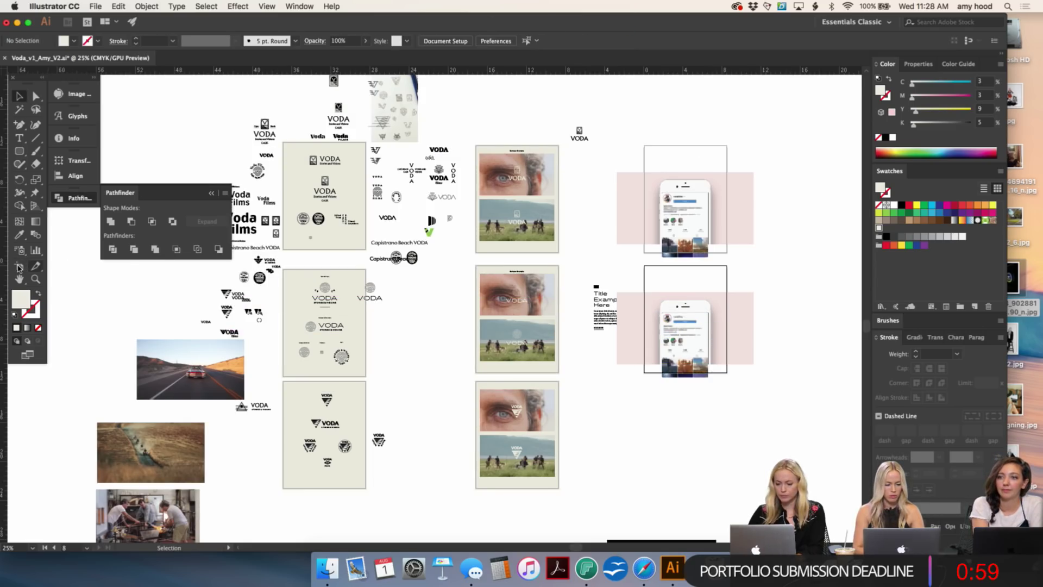
pyautogui.click(19, 268)
pyautogui.moveTo(709, 326); pyautogui.dragTo(709, 444)
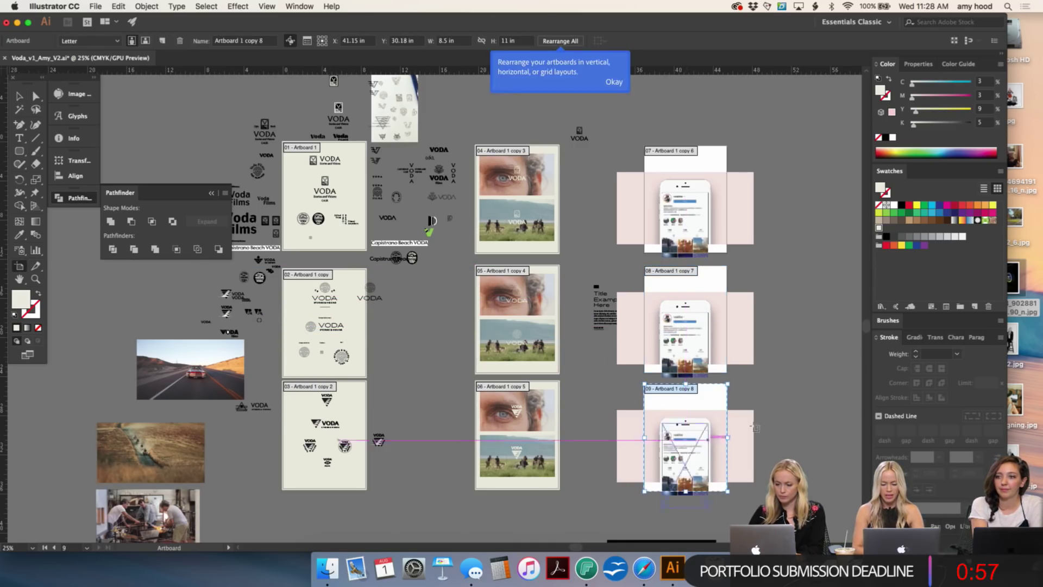
pyautogui.press('Escape')
# Step: Select the whole round black Stories and Visions badge on the first logo artboard for copying
pyautogui.press('super+equal')
pyautogui.press('super+equal')
pyautogui.press('super+equal')
pyautogui.hscroll(-5, 513, 291)
pyautogui.scroll(2, 512, 291)
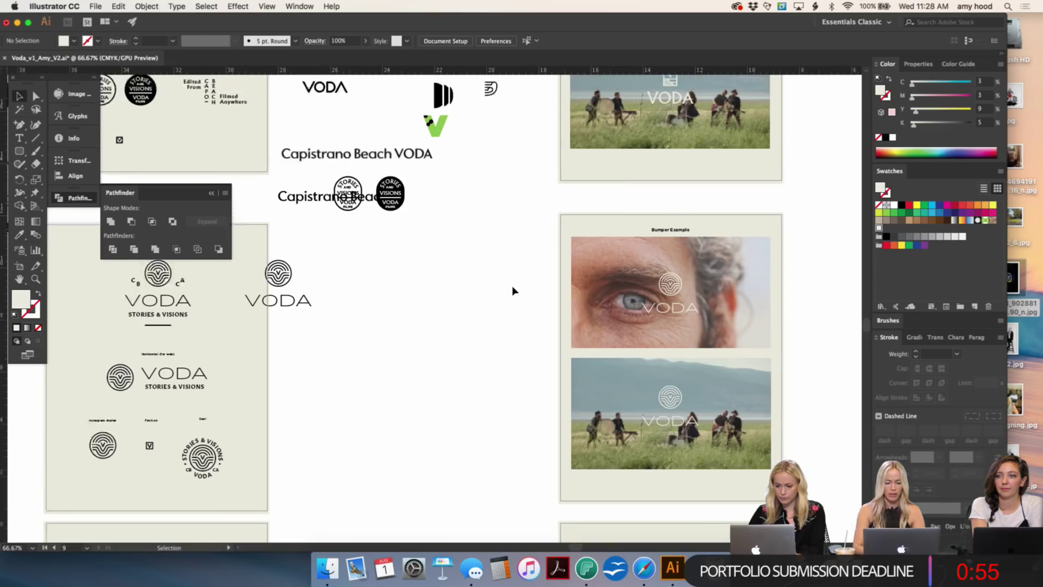
pyautogui.click(235, 139)
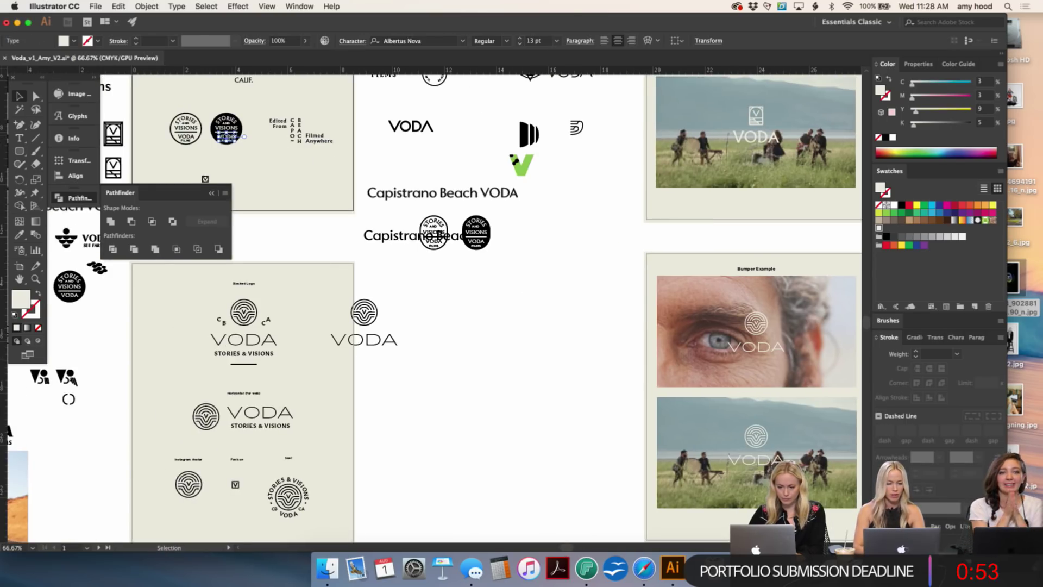
pyautogui.click(150, 115)
pyautogui.moveTo(201, 152); pyautogui.dragTo(225, 129)
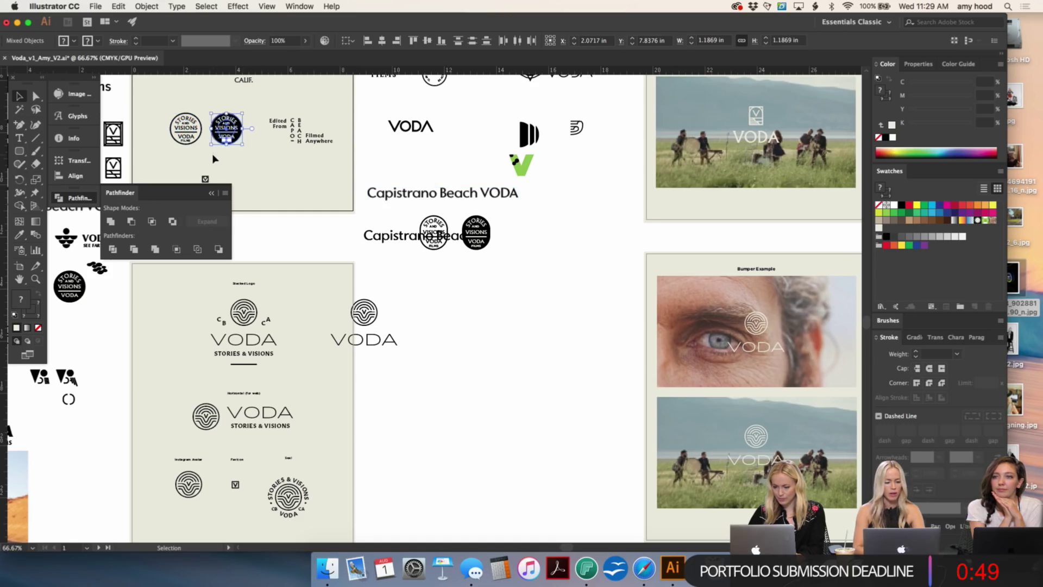
# Step: Paste the black badge onto the first phone mockup and scale it to about 0.73 in over the vodafilms profile picture
pyautogui.hscroll(10, 530, 168)
pyautogui.scroll(2, 530, 167)
pyautogui.hscroll(4, 530, 167)
pyautogui.scroll(2, 529, 168)
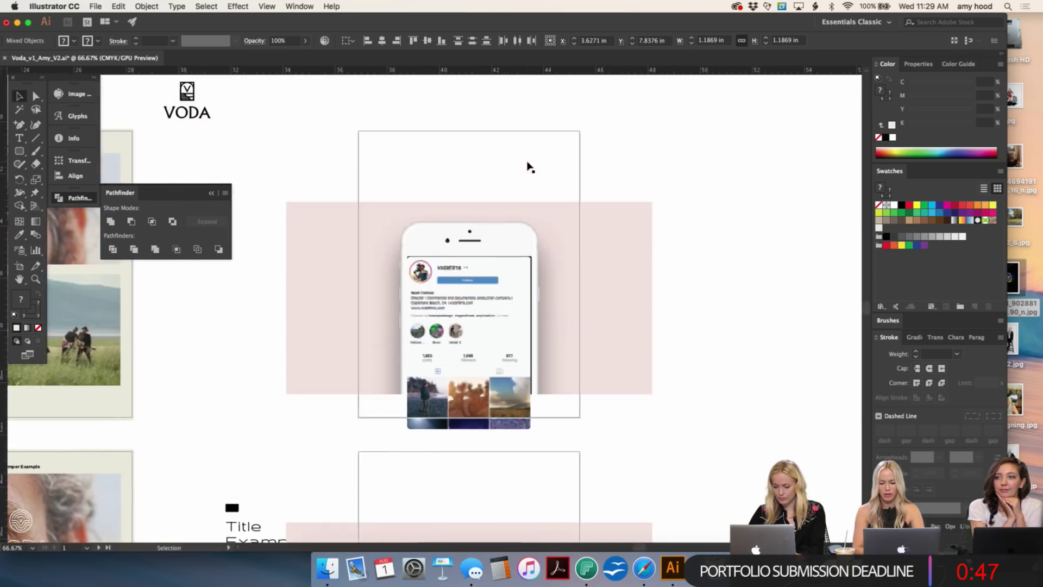
pyautogui.press('super+equal')
pyautogui.press('super+equal')
pyautogui.press('super+equal')
pyautogui.hscroll(15, 530, 167)
pyautogui.scroll(1, 530, 168)
pyautogui.hscroll(20, 527, 163)
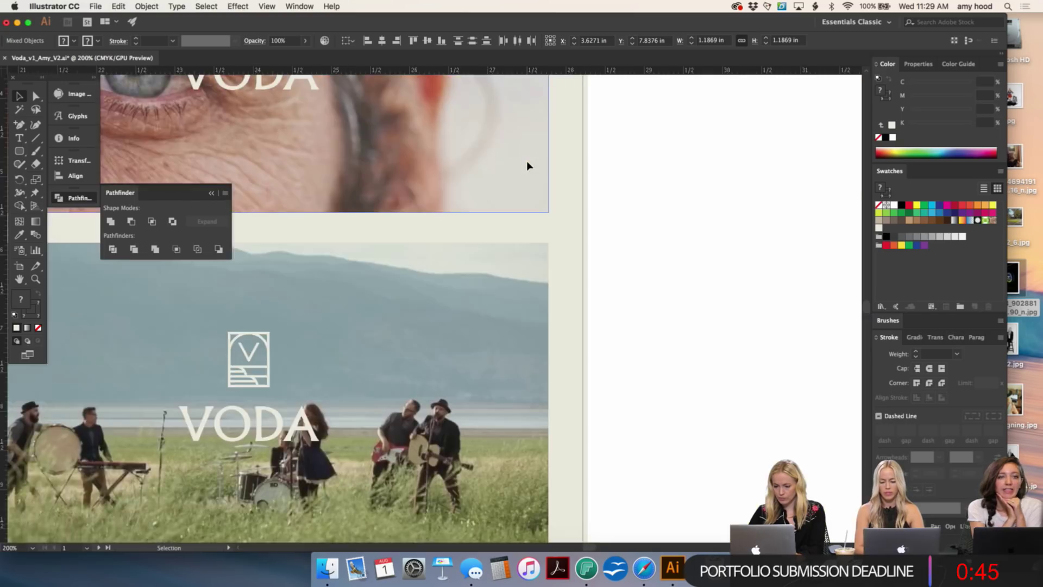
pyautogui.hscroll(3, 527, 163)
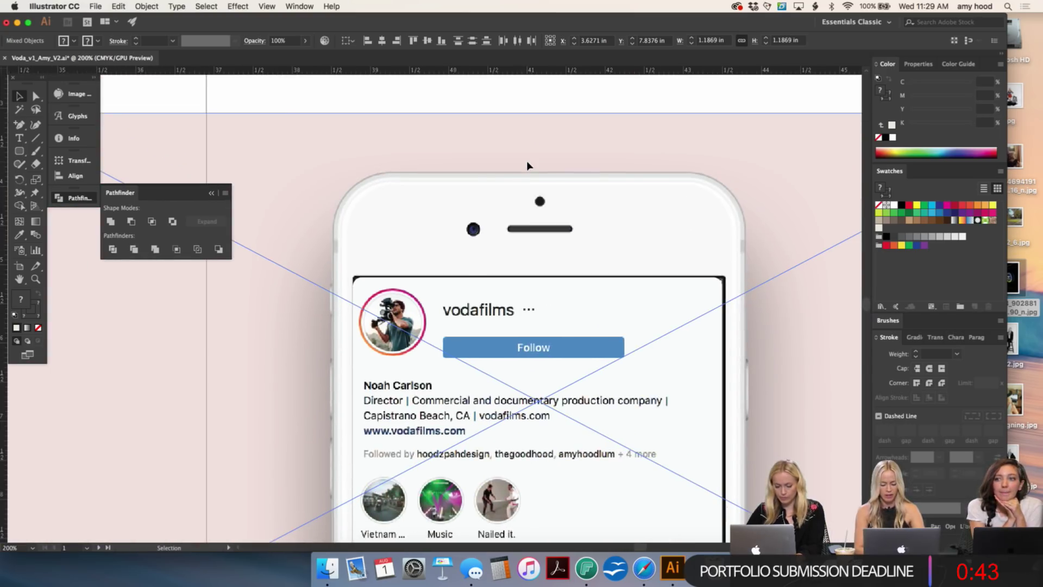
pyautogui.press('super+v')
pyautogui.moveTo(480, 307); pyautogui.dragTo(444, 337)
pyautogui.press('super+equal')
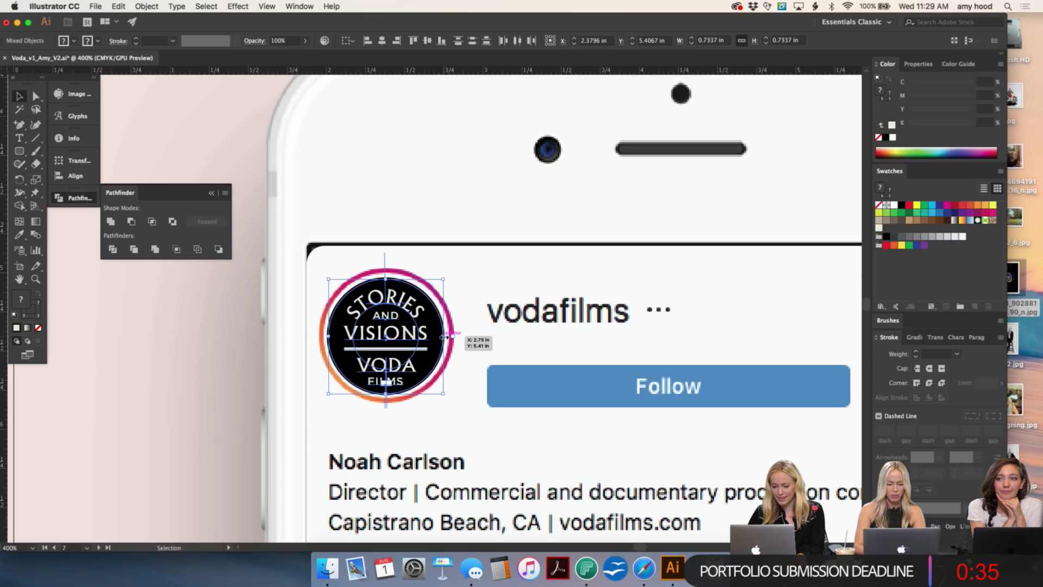
# Step: Group the badge artwork over the profile picture and check it within the full phone mockup
pyautogui.press('super+minus')
pyautogui.press('super+minus')
pyautogui.press('super+minus')
pyautogui.press('super+minus')
pyautogui.click(579, 302)
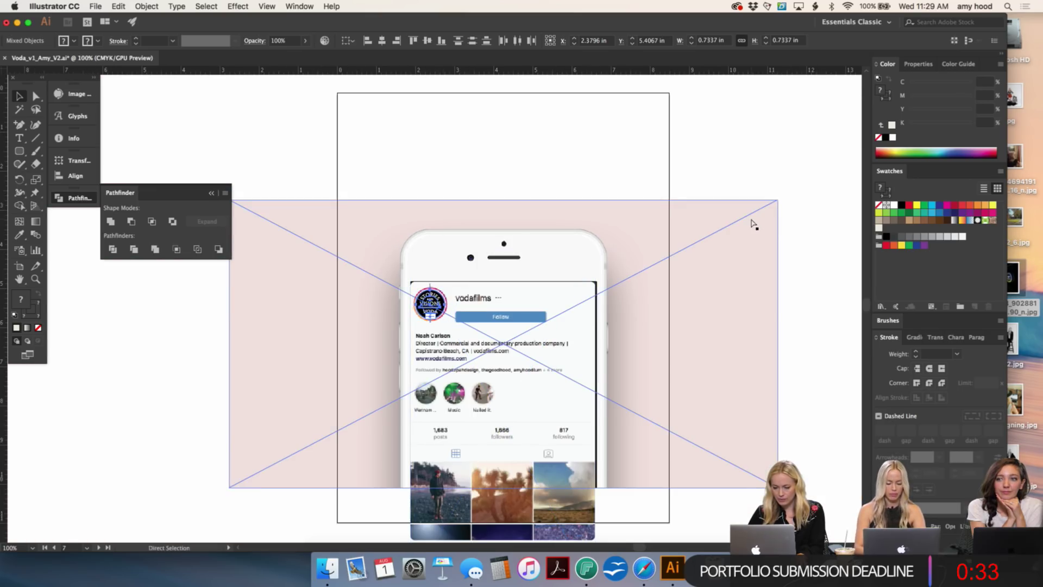
pyautogui.click(727, 195)
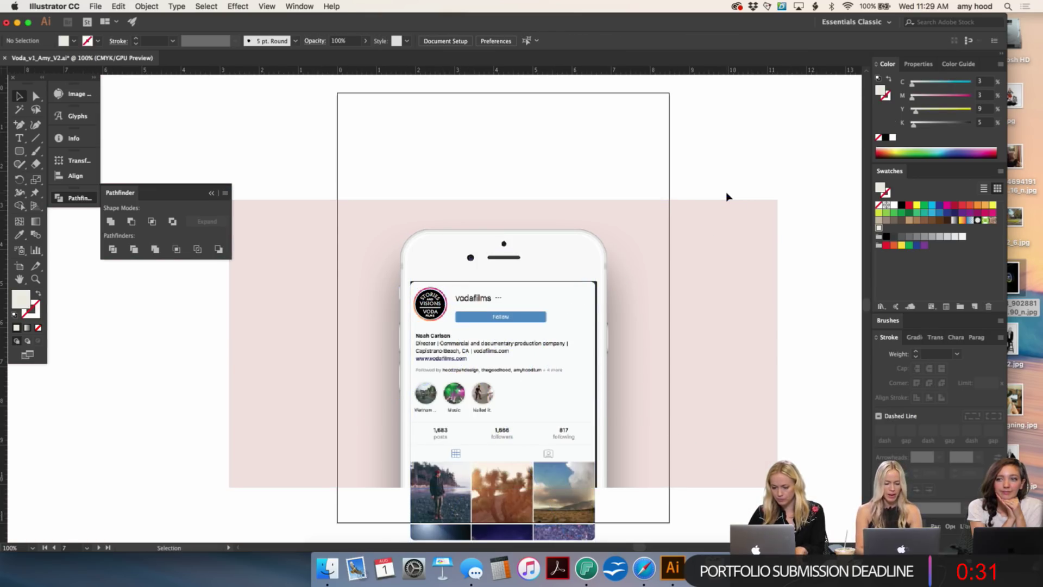
pyautogui.press('super+plus')
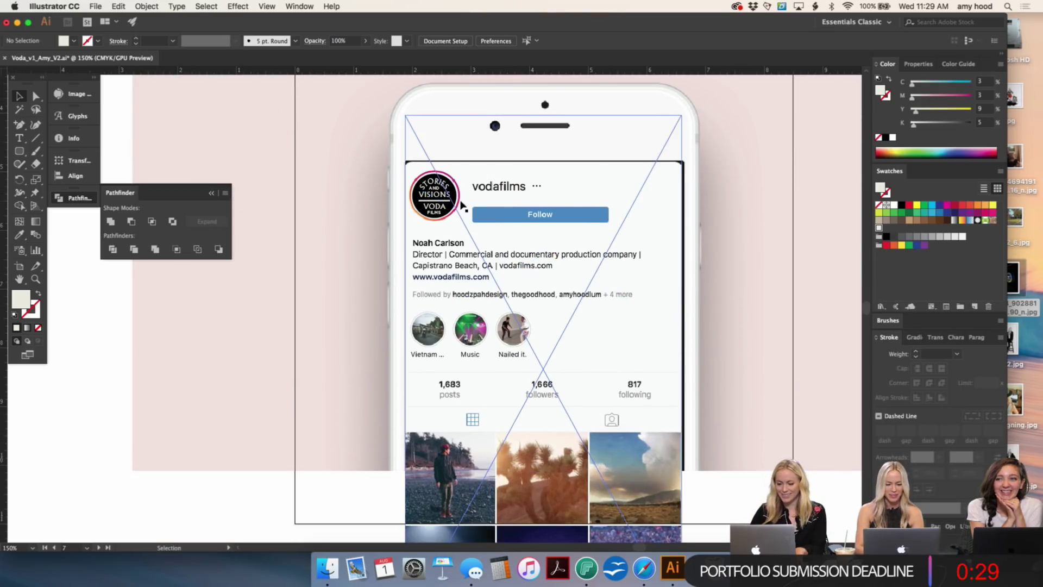
pyautogui.click(459, 205)
pyautogui.press('super+minus')
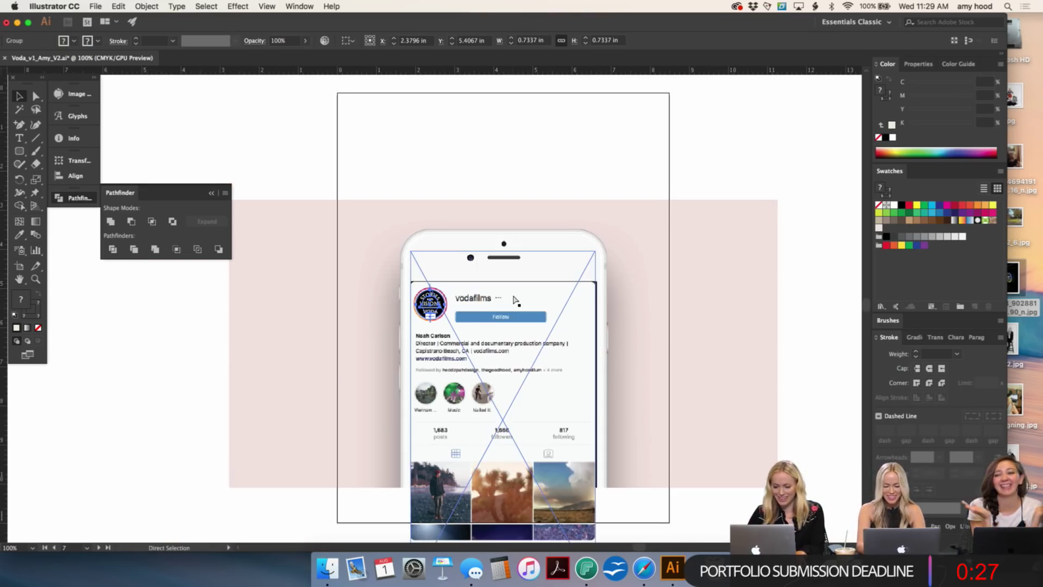
pyautogui.scroll(-2, 565, 260)
pyautogui.click(723, 116)
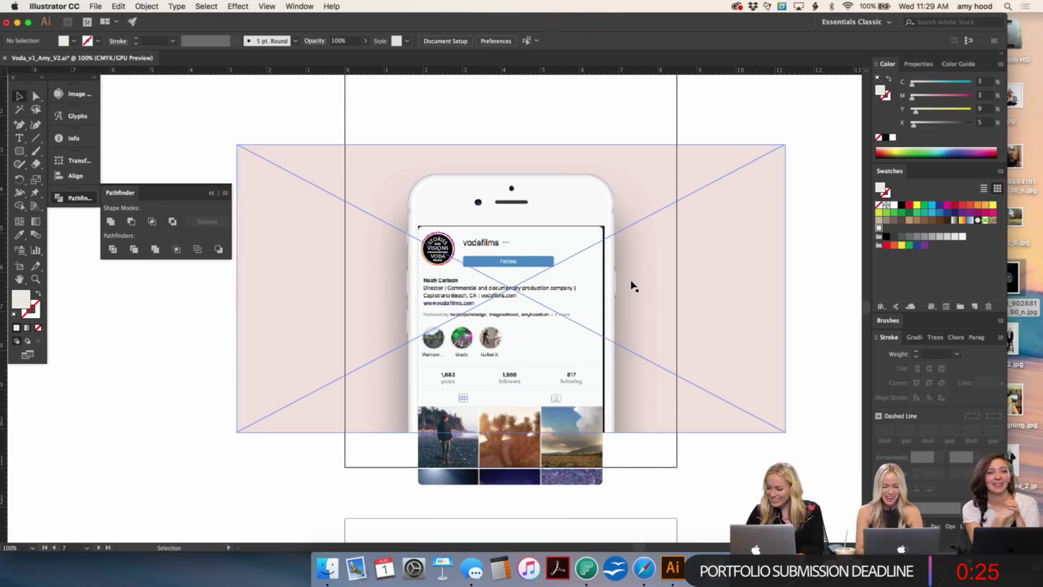
pyautogui.click(438, 248)
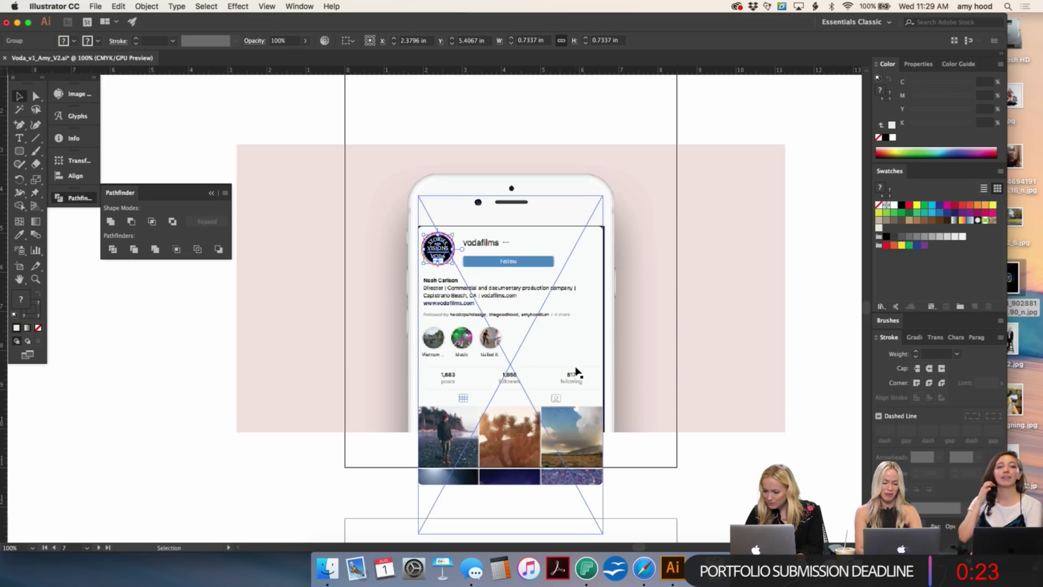
# Step: Examine the second phone mockup, the matching bumper layout and the Instagram avatar icon on the second logo artboard
pyautogui.scroll(-5, 576, 370)
pyautogui.scroll(-4, 575, 367)
pyautogui.click(566, 491)
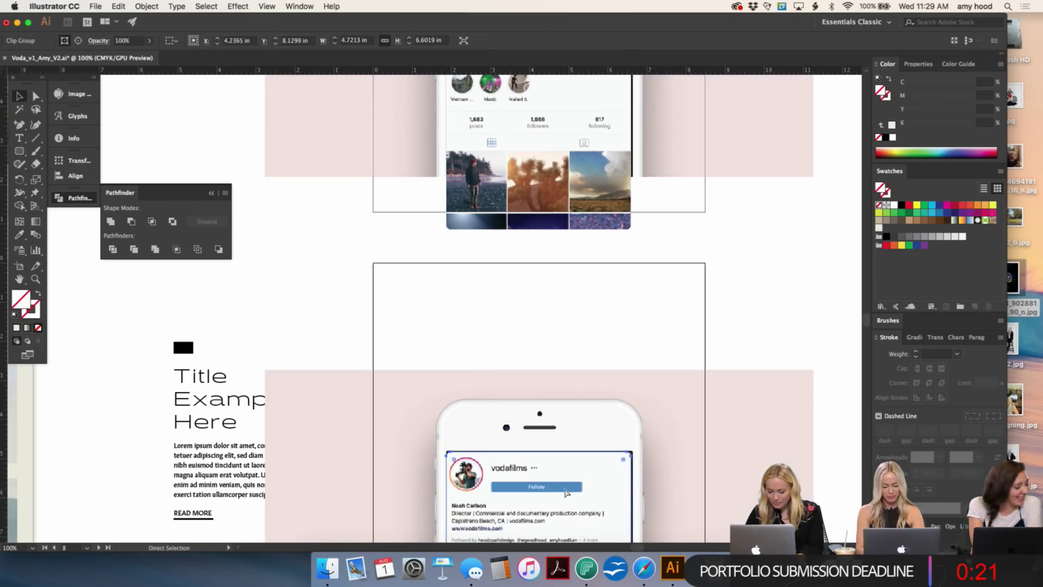
pyautogui.press('super+shift+a')
pyautogui.scroll(-4, 565, 492)
pyautogui.hscroll(-7, 565, 492)
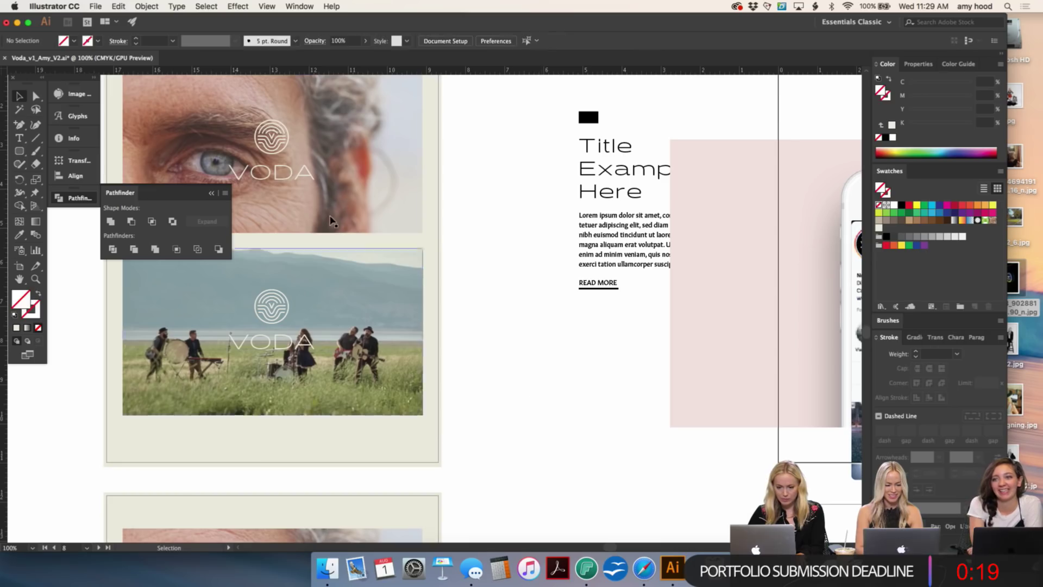
pyautogui.click(278, 152)
pyautogui.hscroll(-8, 281, 152)
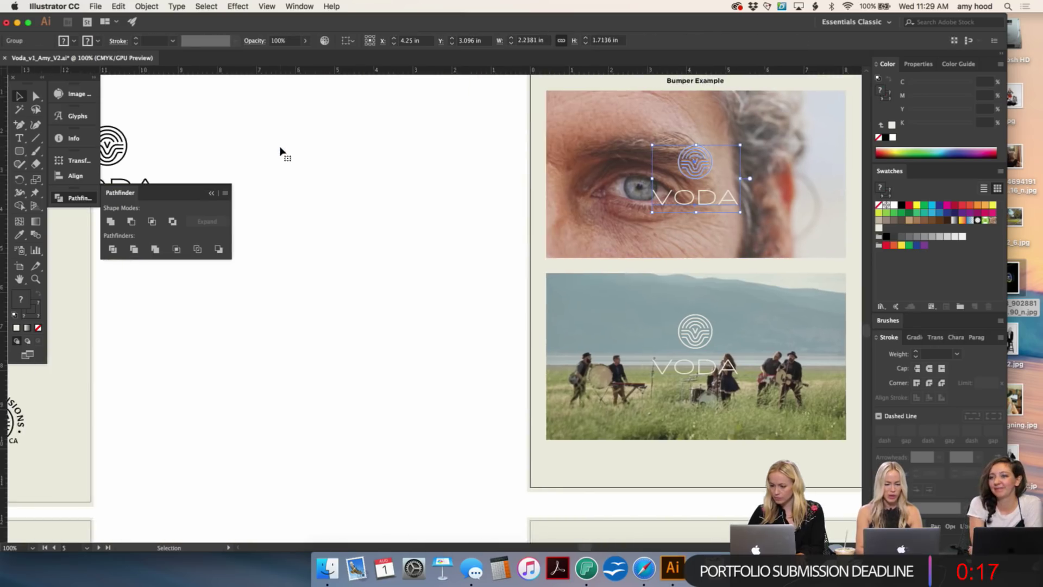
pyautogui.hscroll(-8, 281, 152)
pyautogui.click(184, 434)
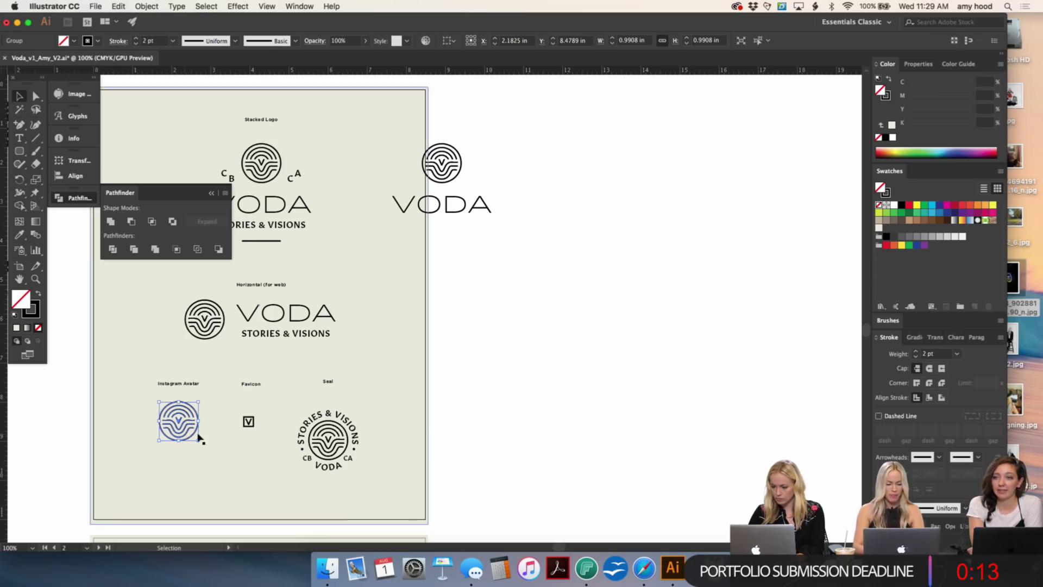
# Step: Draw a circle about 1.81 in wide around the seal and give it the avatar icon's unfilled 2 pt black stroke
pyautogui.press('super+equal')
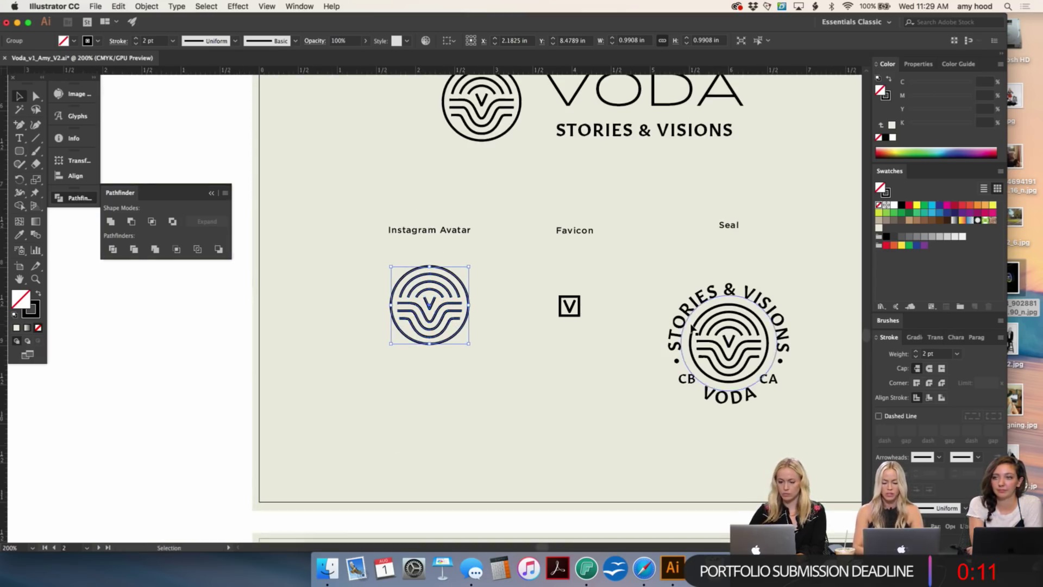
pyautogui.hscroll(2, 544, 381)
pyautogui.click(641, 338)
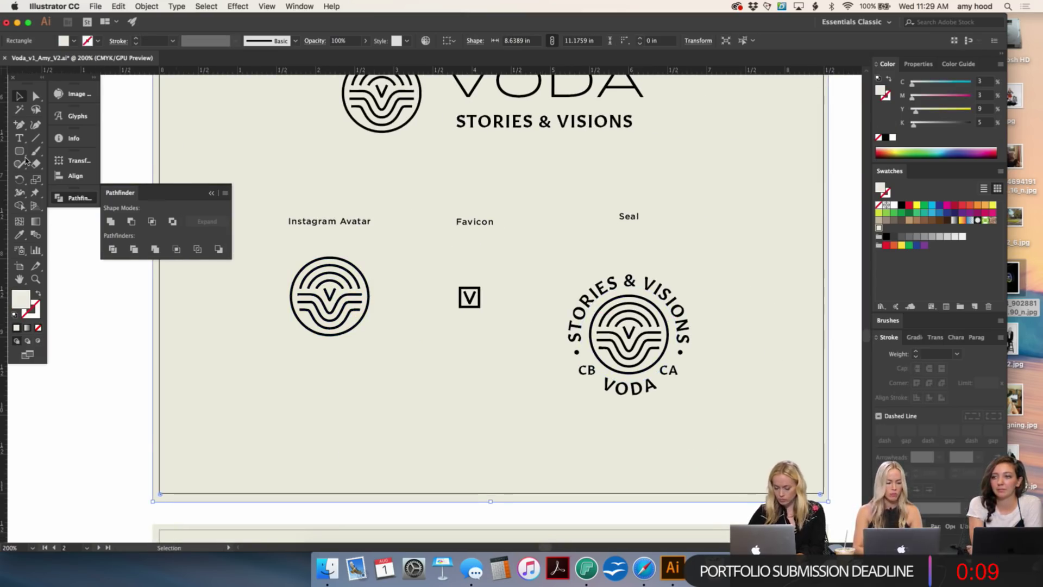
pyautogui.moveTo(19, 152); pyautogui.dragTo(60, 174)
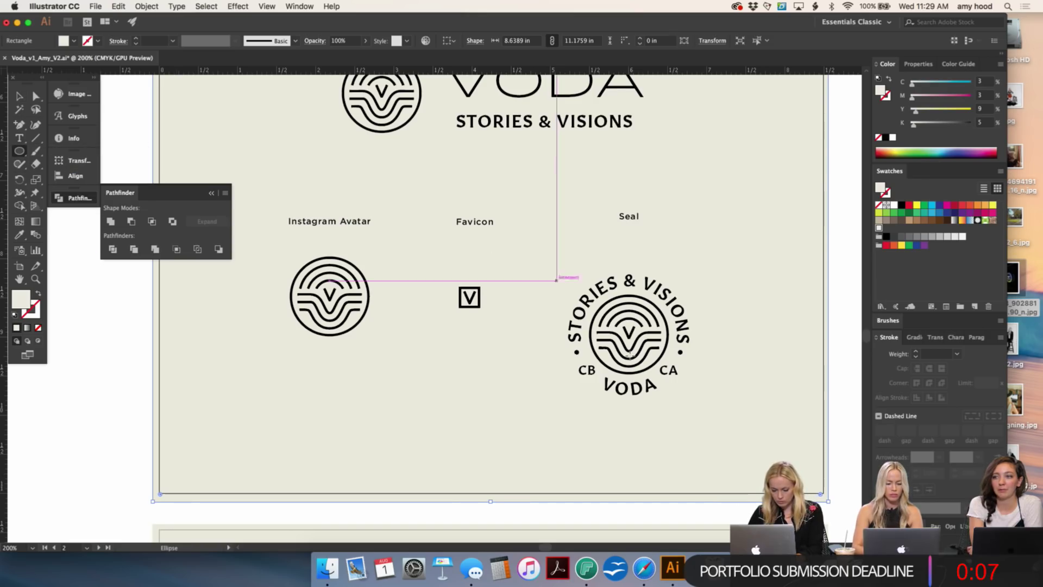
pyautogui.moveTo(627, 328); pyautogui.dragTo(609, 263)
pyautogui.press('i')
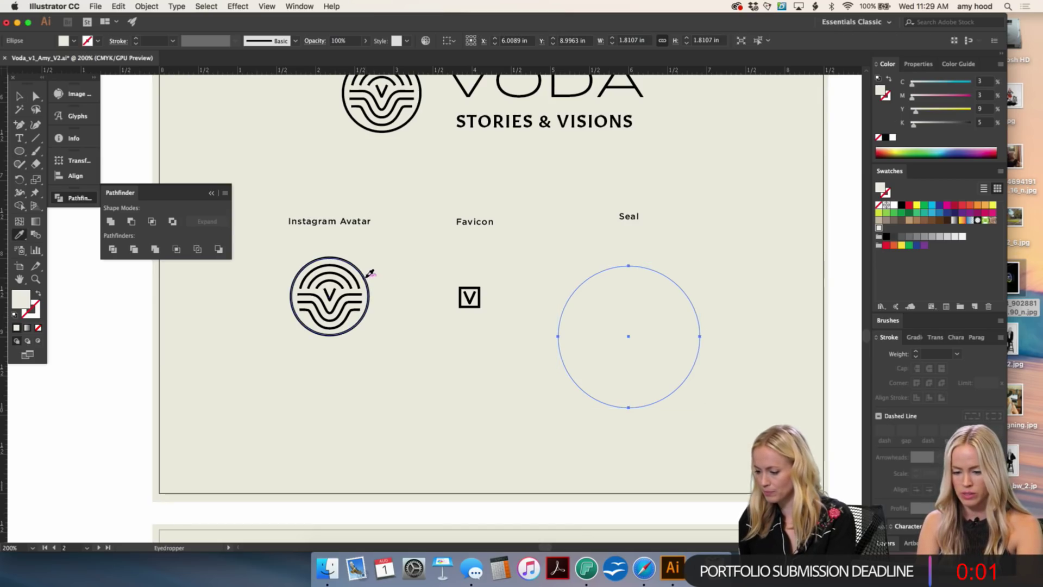
pyautogui.click(370, 278)
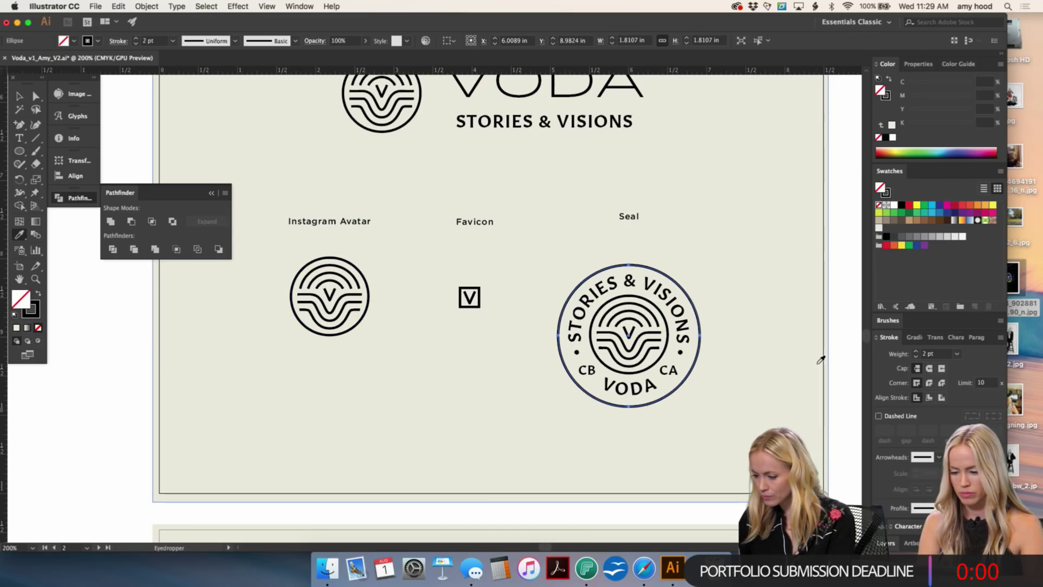
# Step: Center the seal group and its new outer circle on each other horizontally and vertically
pyautogui.press('v')
pyautogui.click(747, 356)
pyautogui.click(680, 315)
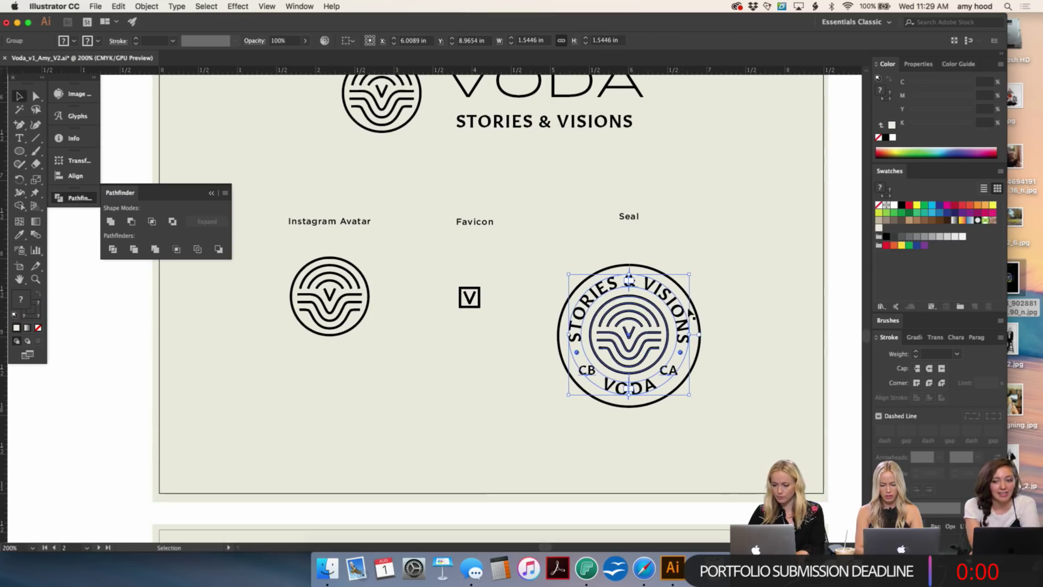
pyautogui.keyDown('shift'); pyautogui.click(698, 321); pyautogui.keyUp('shift')
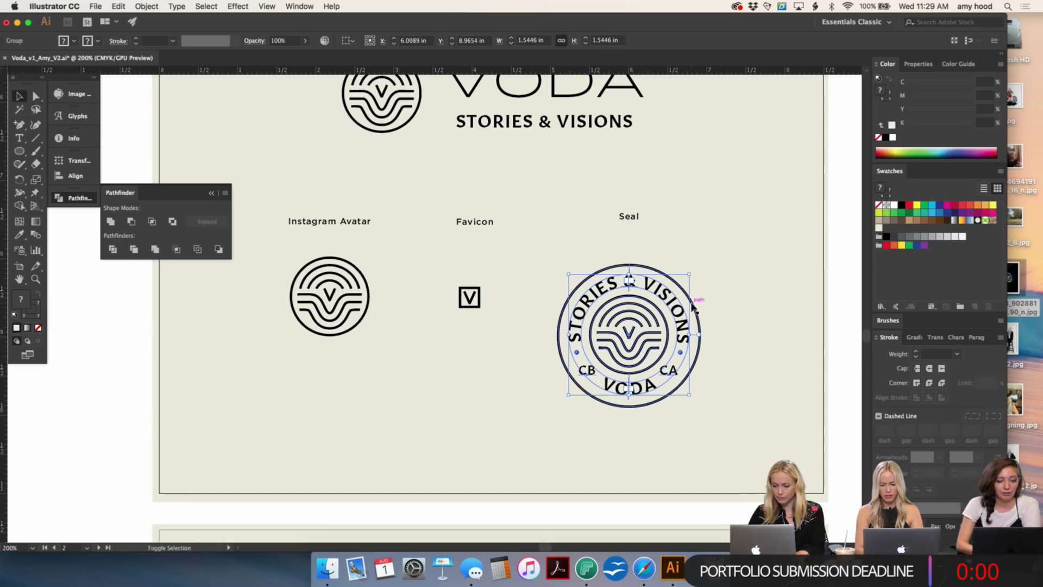
pyautogui.click(348, 44)
pyautogui.click(382, 43)
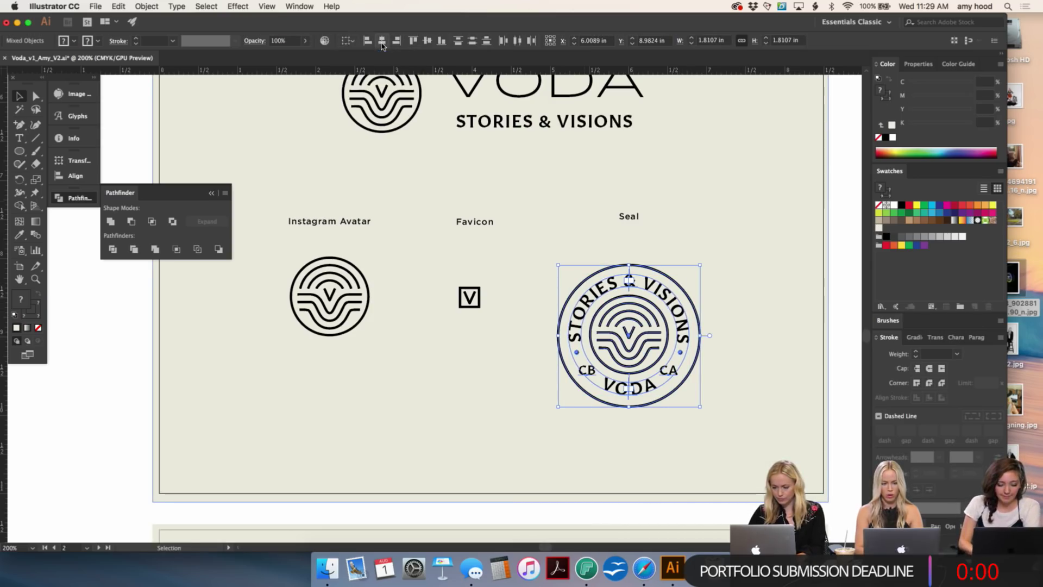
pyautogui.click(426, 44)
pyautogui.click(725, 251)
# Step: Try to select the circled seal on the second logo artboard and undo the accidental shift of the background
pyautogui.press('super+minus')
pyautogui.press('super+minus')
pyautogui.press('super+minus')
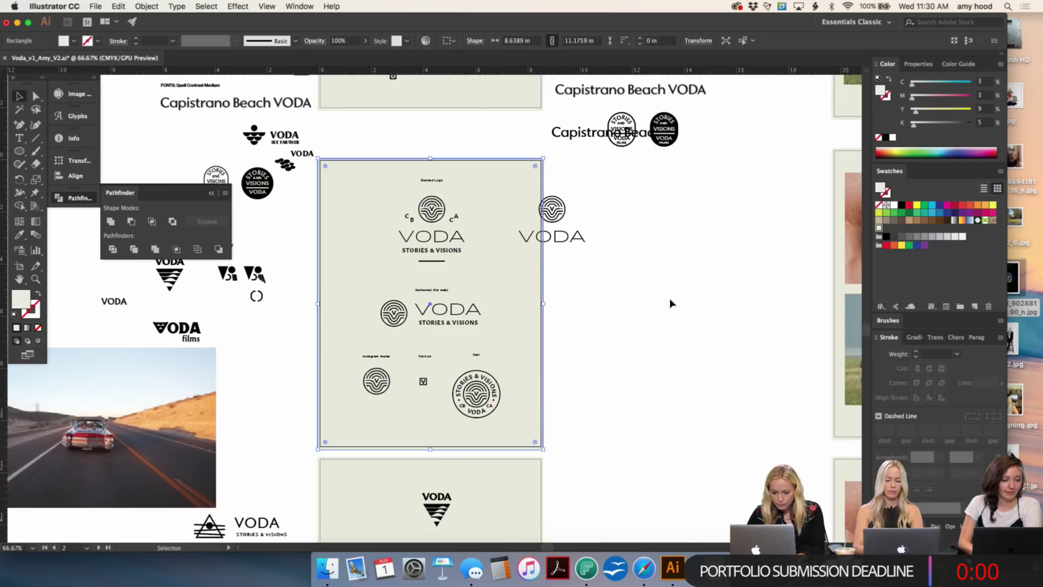
pyautogui.click(471, 379)
pyautogui.moveTo(526, 376); pyautogui.dragTo(476, 405)
pyautogui.press('super+z')
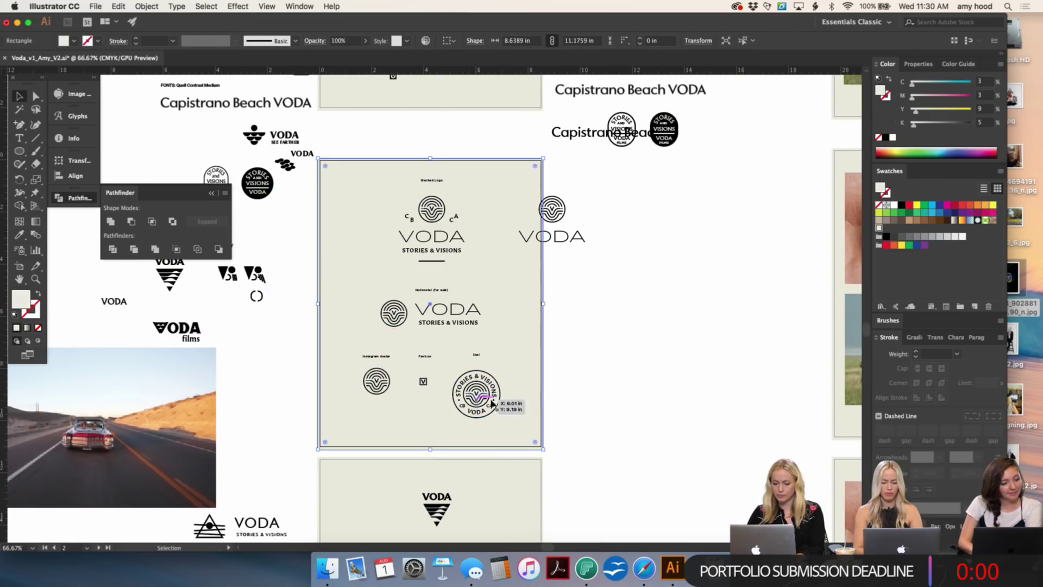
# Step: Lock the second logo artboard's beige background and nudge the loose icon and VODA wordmark rightward off the artboard's edge
pyautogui.press('super+2')
pyautogui.keyDown('shift'); pyautogui.click(561, 206); pyautogui.keyUp('shift')
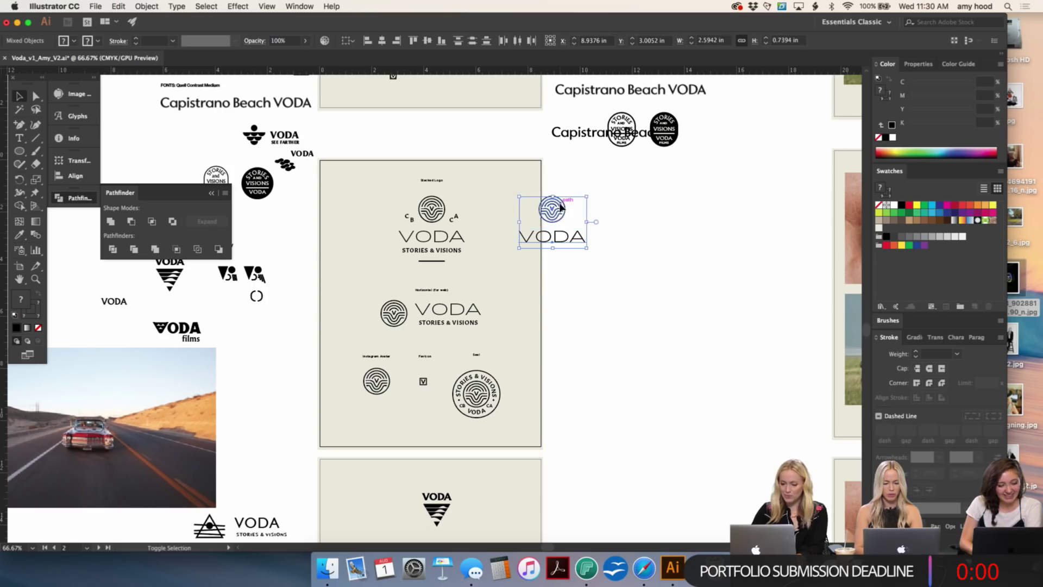
pyautogui.hotkey('shift', 'Right')
pyautogui.hotkey('shift', 'Right')
pyautogui.hotkey('shift', 'Right')
pyautogui.hotkey('shift', 'Right')
pyautogui.click(623, 414)
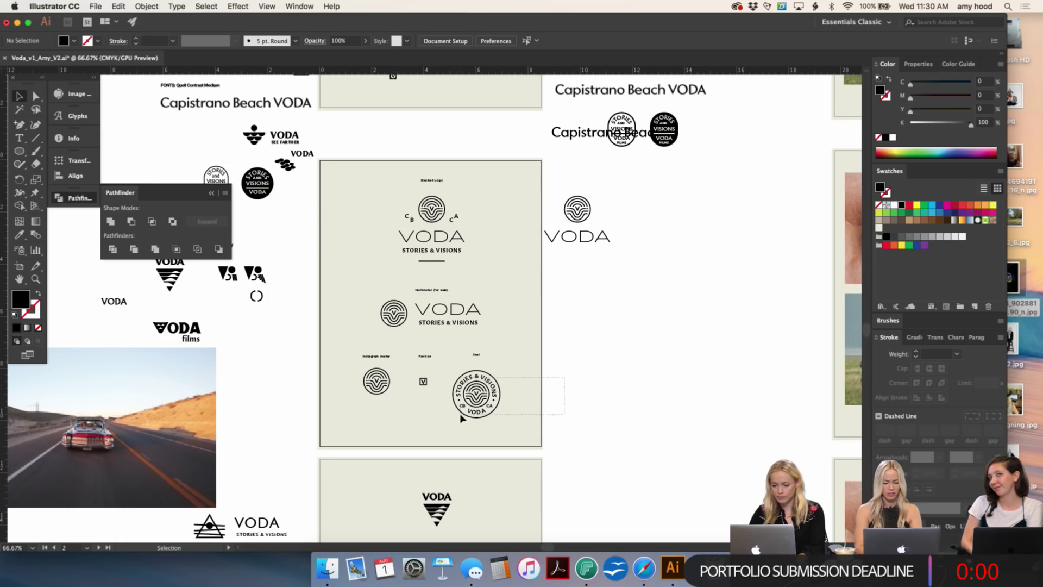
# Step: Replace the badge on the Instagram mockup's avatar with a copy of the circled seal, scaled to about 0.72 in inside the gradient ring
pyautogui.moveTo(462, 418); pyautogui.dragTo(461, 419)
pyautogui.click(613, 386)
pyautogui.hscroll(15, 613, 386)
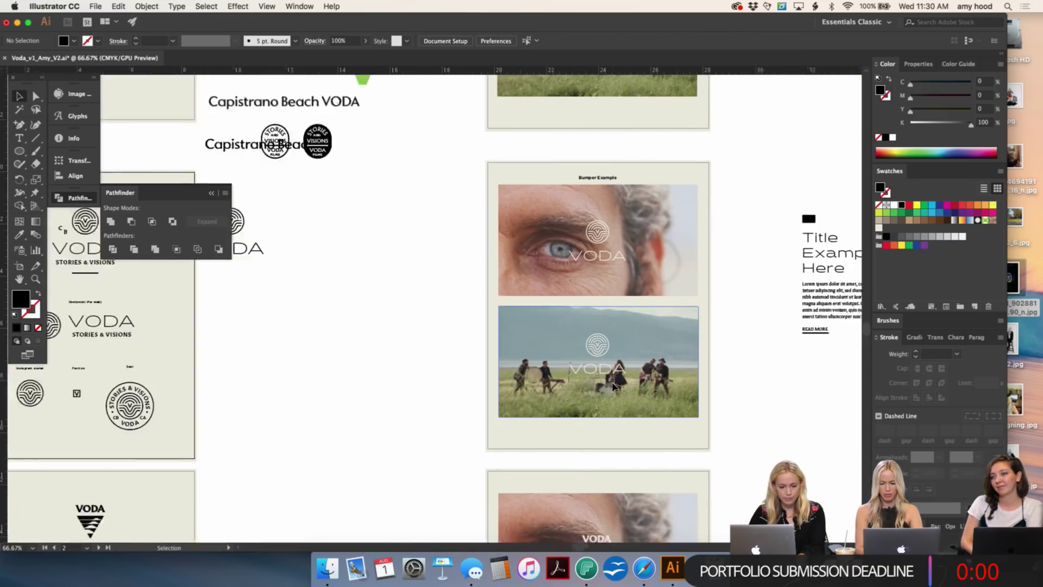
pyautogui.scroll(6, 612, 381)
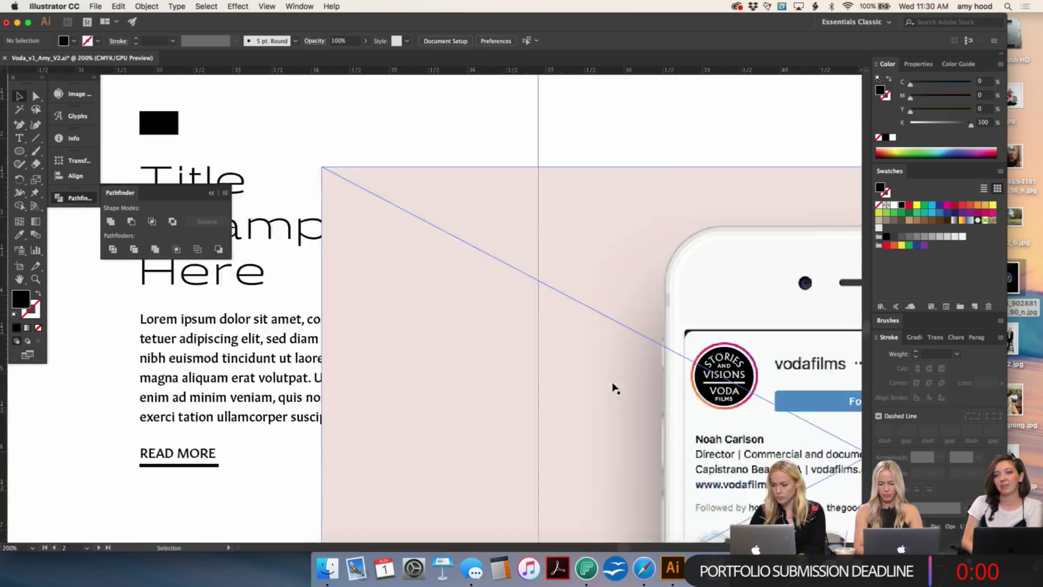
pyautogui.scroll(6, 487, 365)
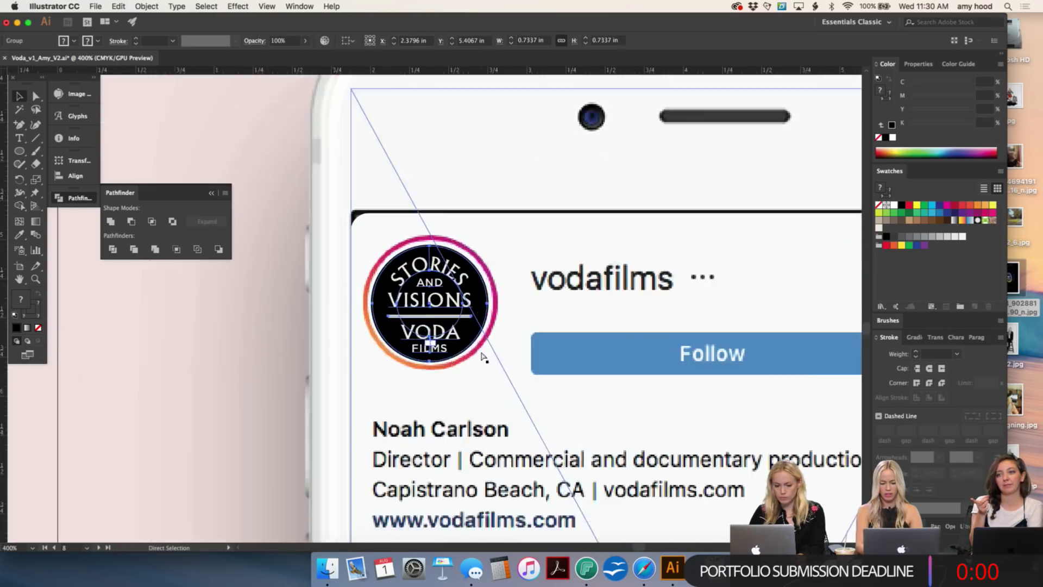
pyautogui.press('super+v')
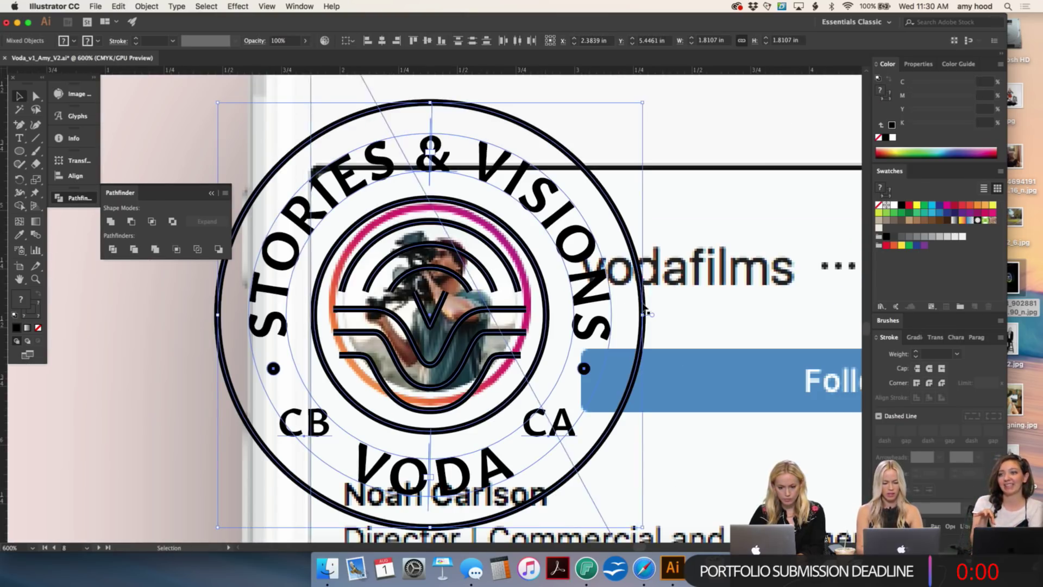
pyautogui.moveTo(645, 313); pyautogui.dragTo(525, 321)
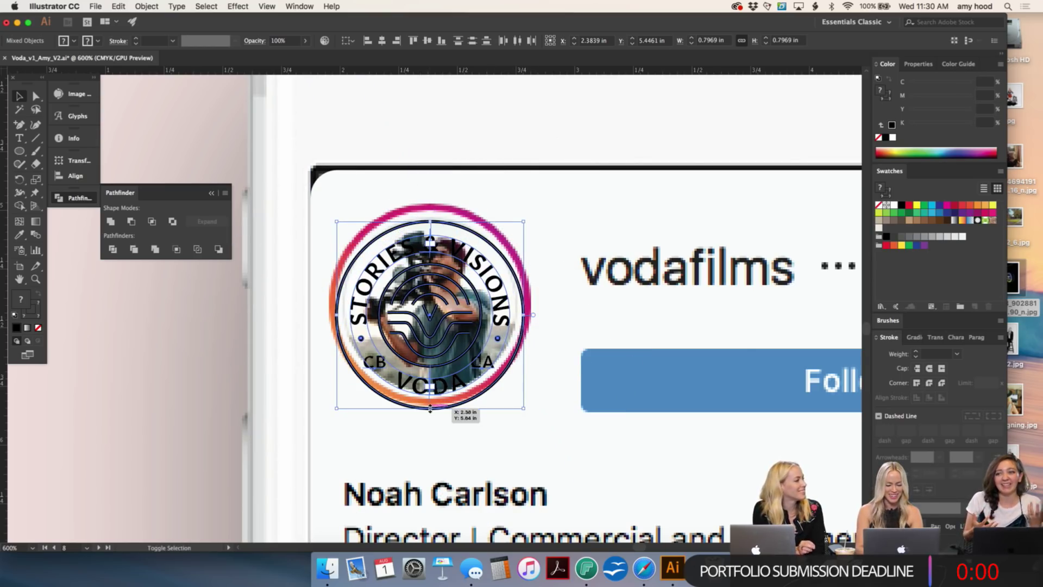
pyautogui.moveTo(429, 407); pyautogui.dragTo(428, 391)
# Step: Fill the seal's outer circle with the beige swatch and place it behind the seal's lettering and icon
pyautogui.click(532, 225)
pyautogui.click(486, 245)
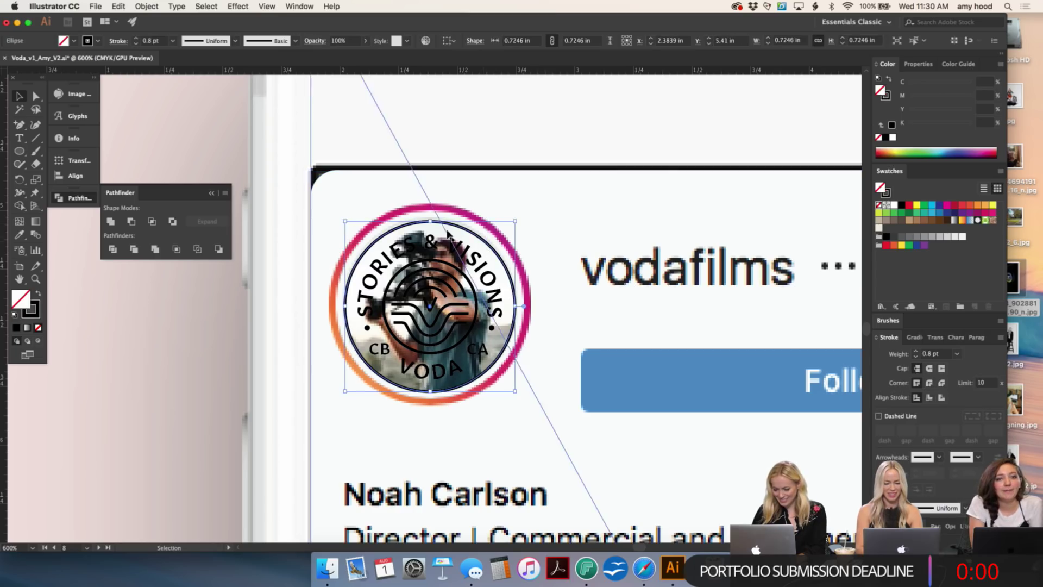
pyautogui.doubleClick(454, 228)
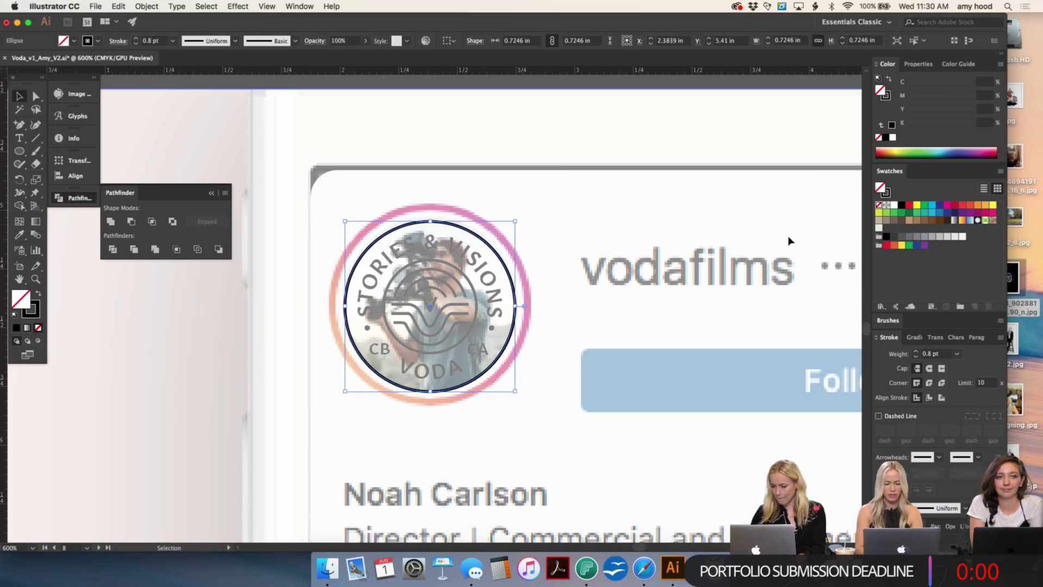
pyautogui.click(880, 228)
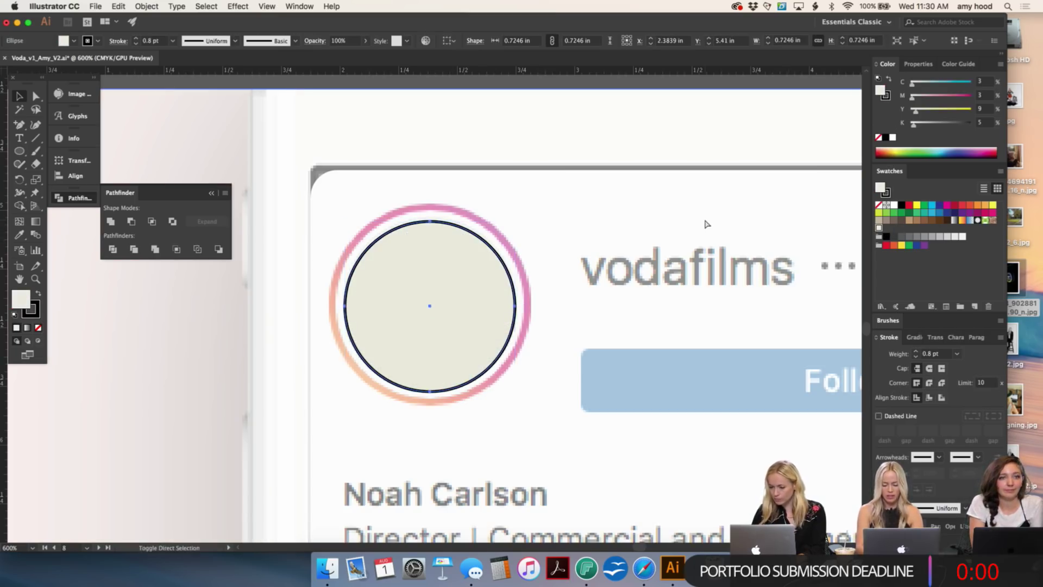
pyautogui.press('super+z')
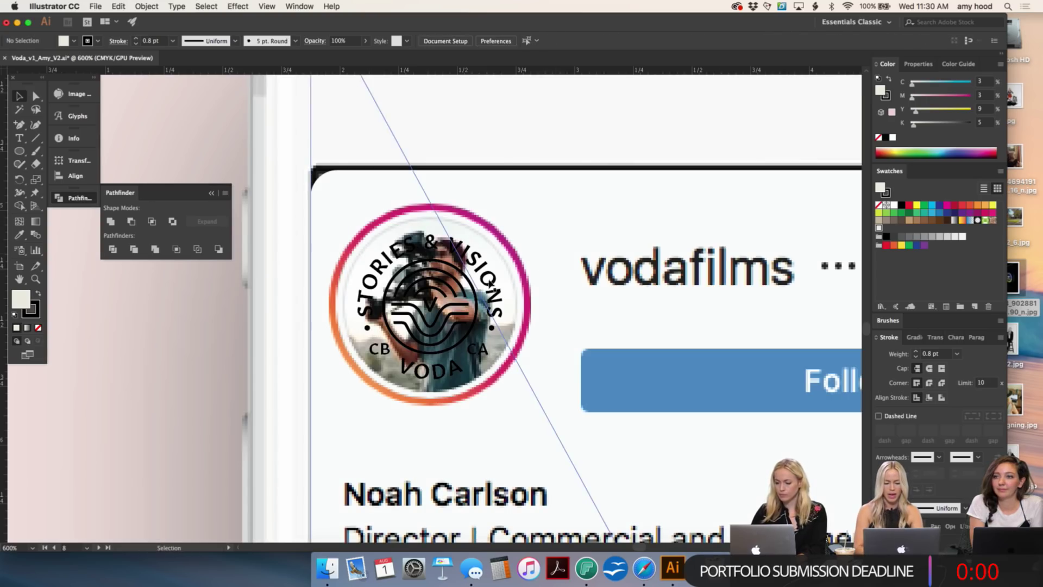
pyautogui.press('super+z')
pyautogui.press('super+z')
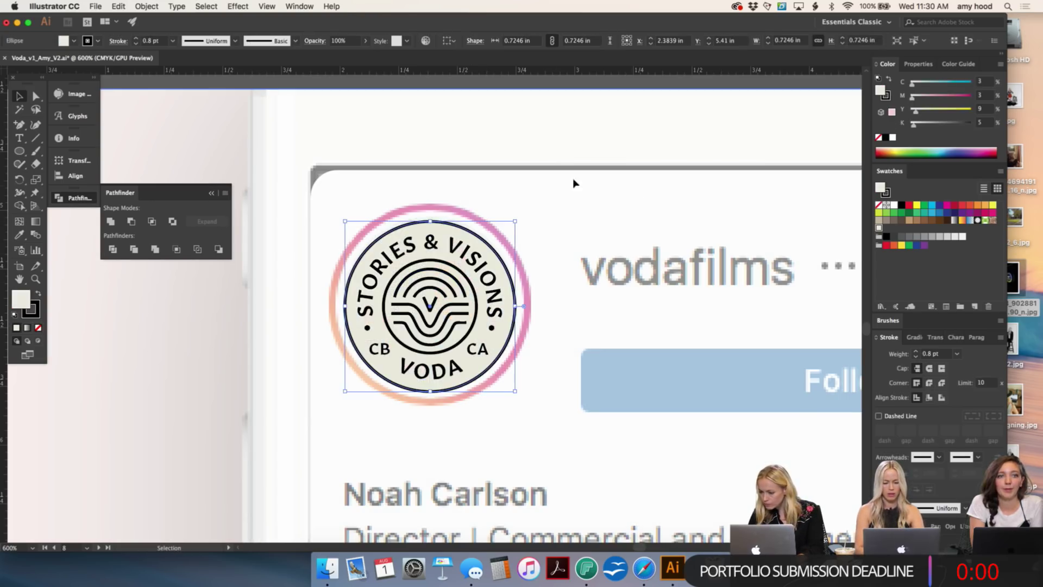
pyautogui.doubleClick(254, 353)
# Step: Move the finished seal avatar off the phone to the blank canvas above the pink mockup background
pyautogui.press('super+minus')
pyautogui.press('super+minus')
pyautogui.press('super+minus')
pyautogui.press('super+minus')
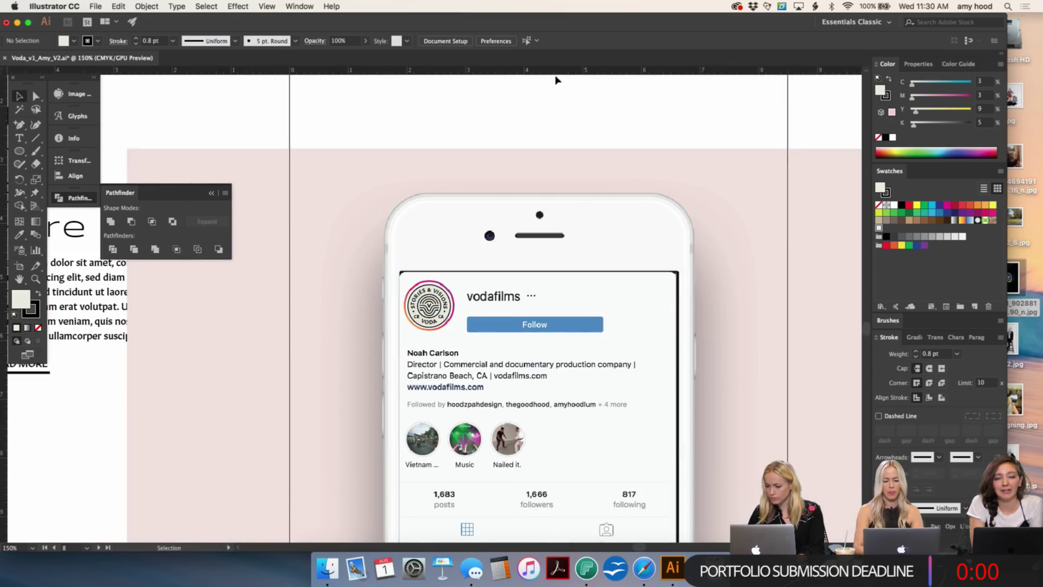
pyautogui.press('super+minus')
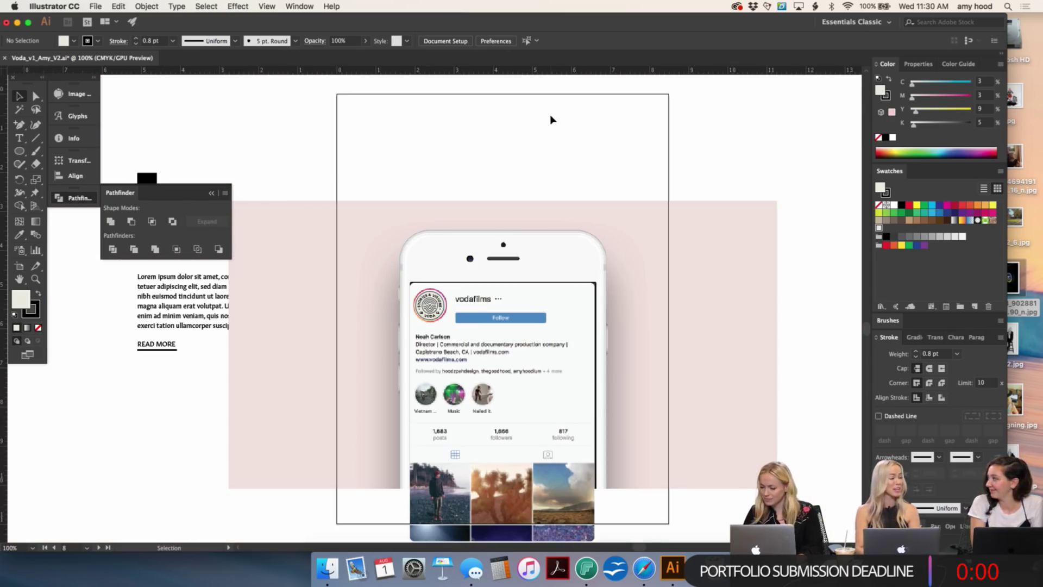
pyautogui.press('super+equal')
pyautogui.press('super+equal')
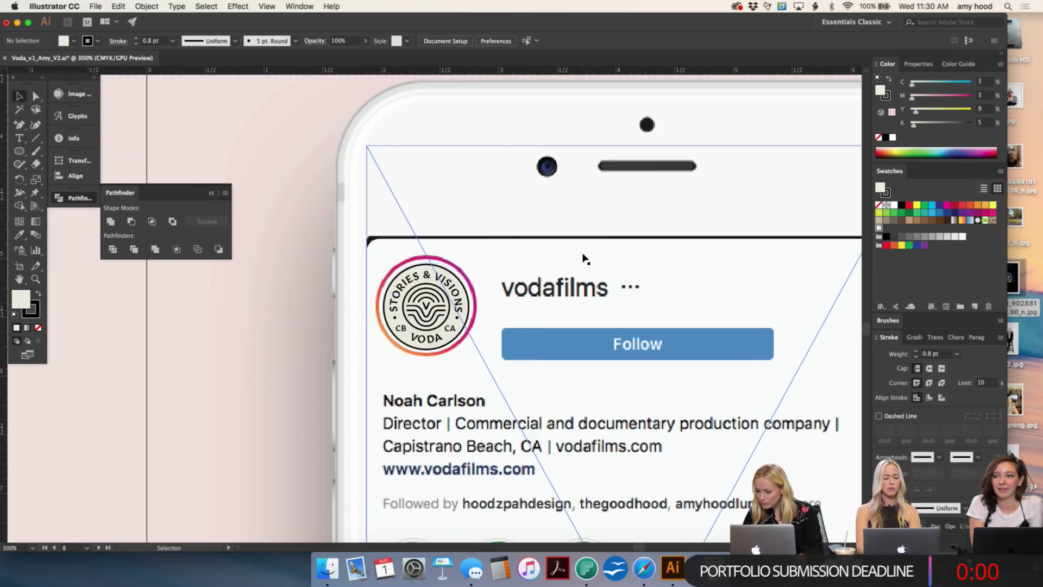
pyautogui.click(450, 306)
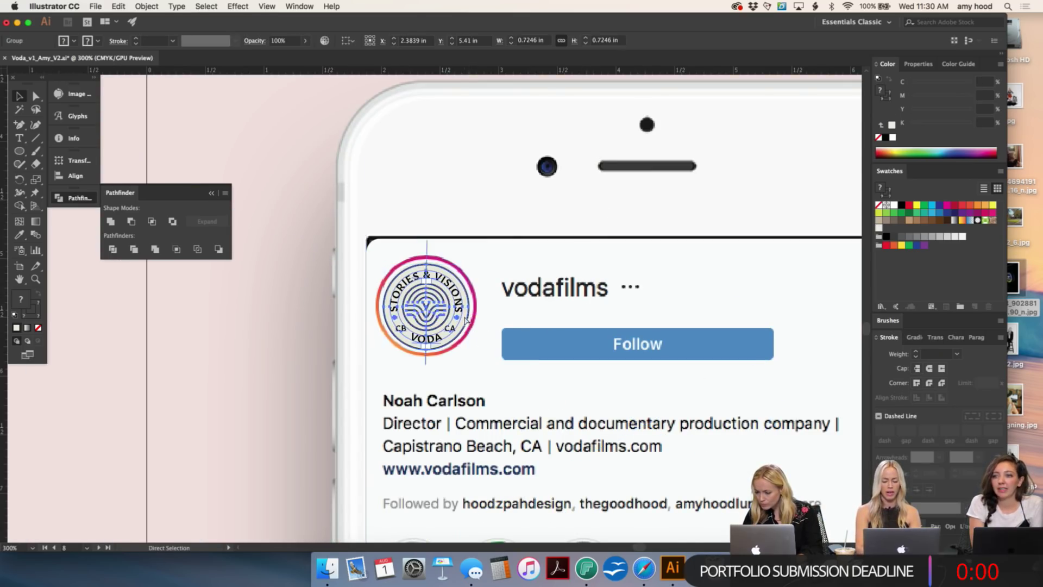
pyautogui.press('super+minus')
pyautogui.press('super+minus')
pyautogui.press('super+minus')
pyautogui.moveTo(450, 306); pyautogui.dragTo(306, 142)
# Step: Copy the light wave icon from the upper bumper example and paste it onto the Instagram mockup
pyautogui.hscroll(-10, 291, 151)
pyautogui.hscroll(-10, 291, 151)
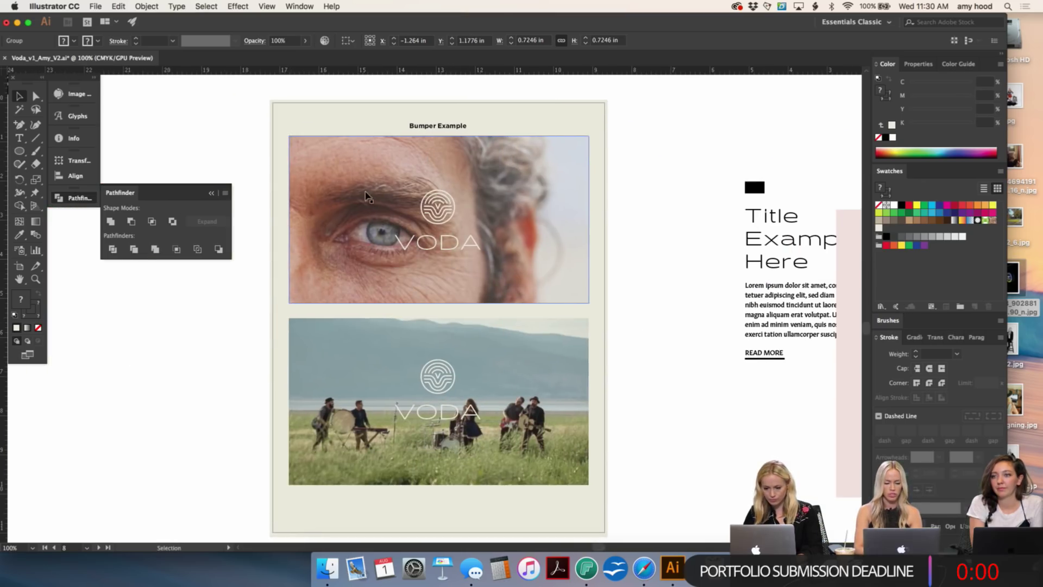
pyautogui.doubleClick(429, 203)
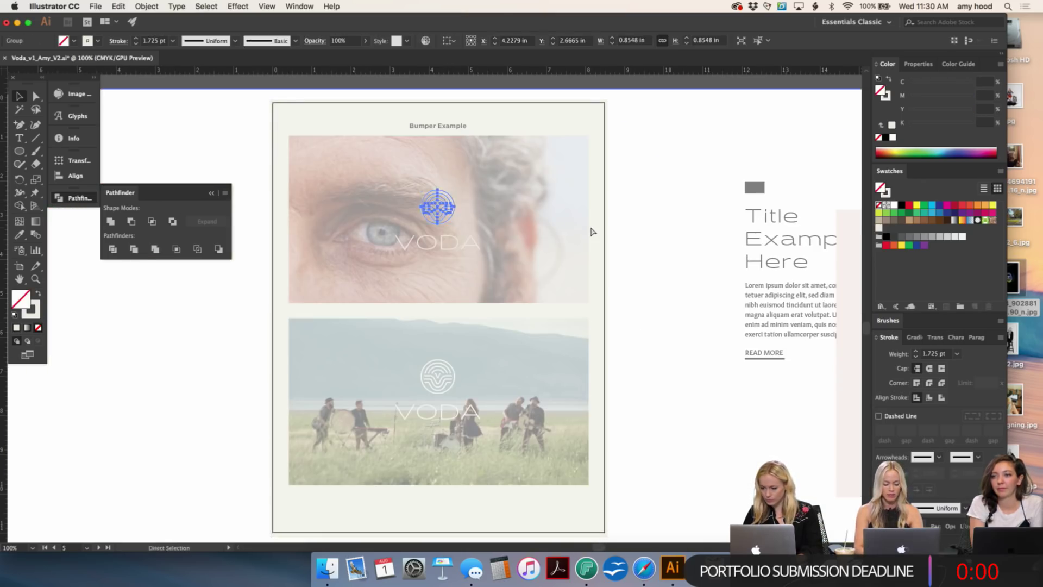
pyautogui.doubleClick(593, 232)
pyautogui.hscroll(15, 591, 233)
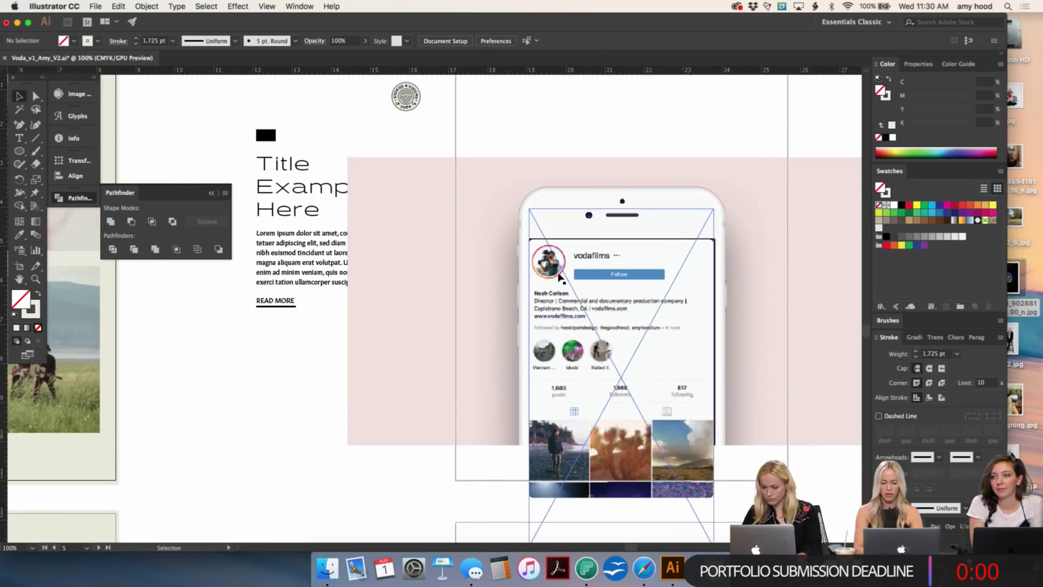
pyautogui.click(559, 277)
pyautogui.press('super+equal')
pyautogui.press('super+equal')
pyautogui.press('super+equal')
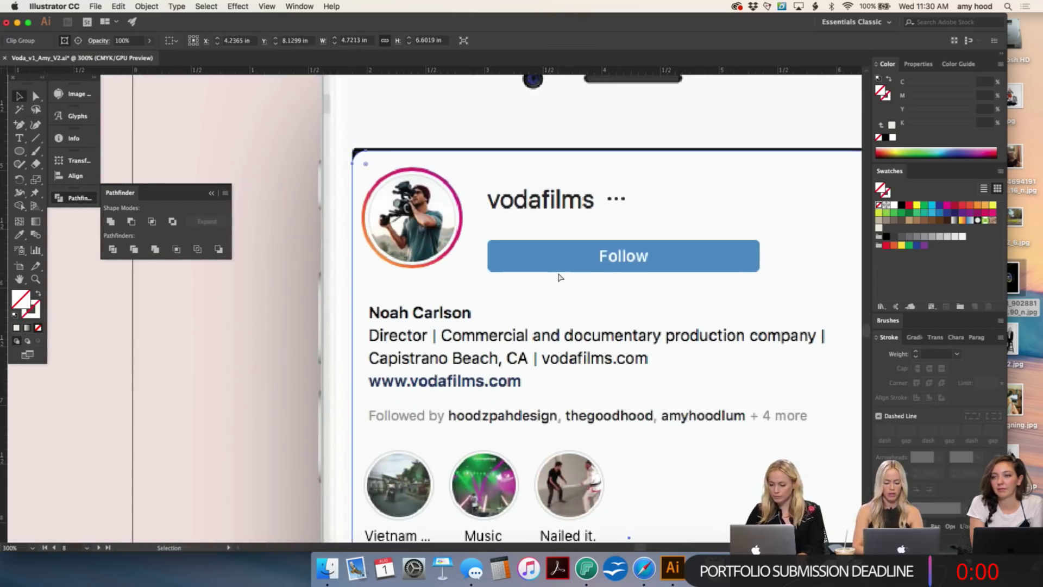
pyautogui.press('super+v')
# Step: Scale the pasted wave icon to about 0.57 in and center it on the avatar photo
pyautogui.moveTo(478, 307)
pyautogui.mouseDown()
pyautogui.moveTo(461, 269)
pyautogui.moveTo(463, 307)
pyautogui.mouseUp()
pyautogui.hotkey('shift', 'Up')
pyautogui.press('Left')
pyautogui.press('Left')
pyautogui.press('Left')
pyautogui.press('Left')
pyautogui.press('Left')
pyautogui.press('Left')
pyautogui.press('Left')
pyautogui.press('Left')
pyautogui.press('Left')
pyautogui.press('Left')
pyautogui.press('Left')
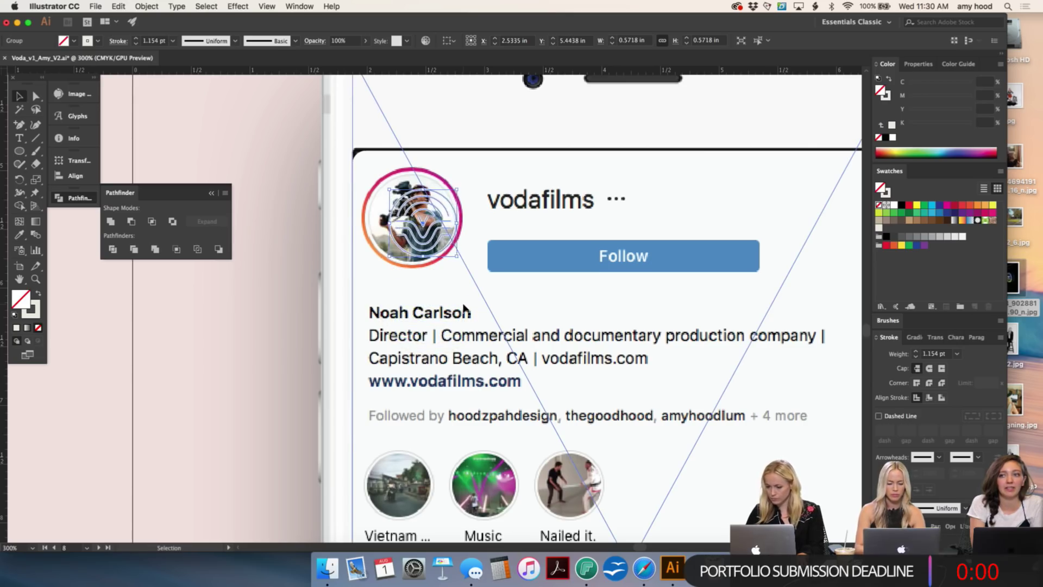
pyautogui.press('Up')
pyautogui.press('Up')
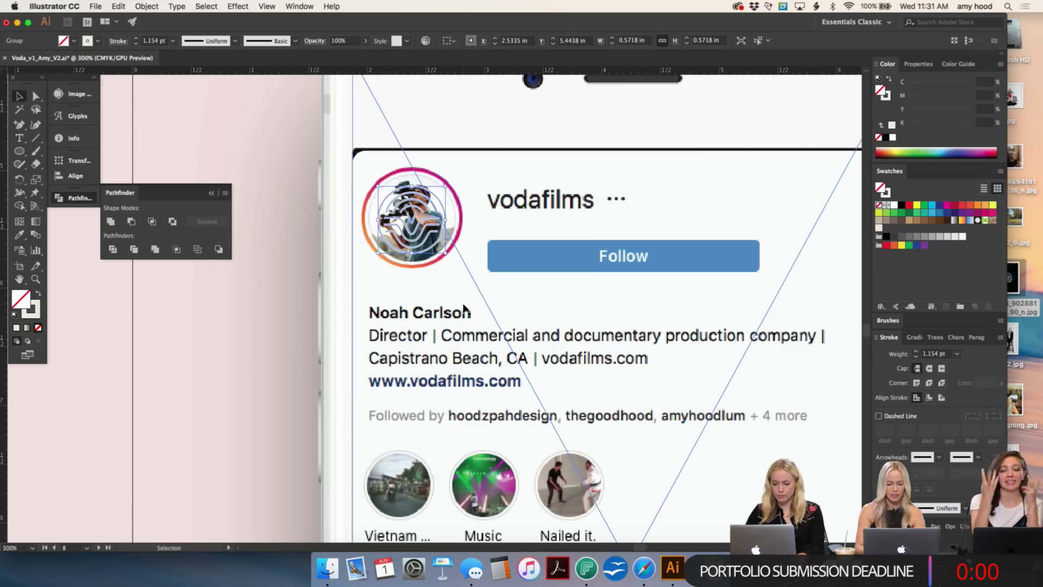
pyautogui.hotkey('ctrl', 'shift', 'a')
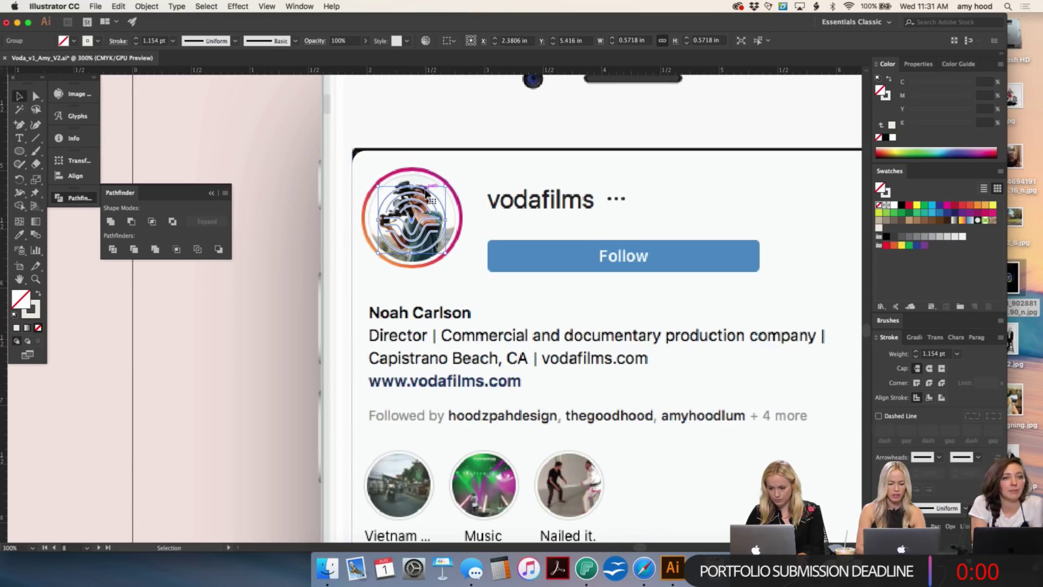
# Step: Duplicate the wave icon's outer ring and enlarge the copy to about 0.74 in so it covers the avatar photo
pyautogui.scroll(3, 424, 194)
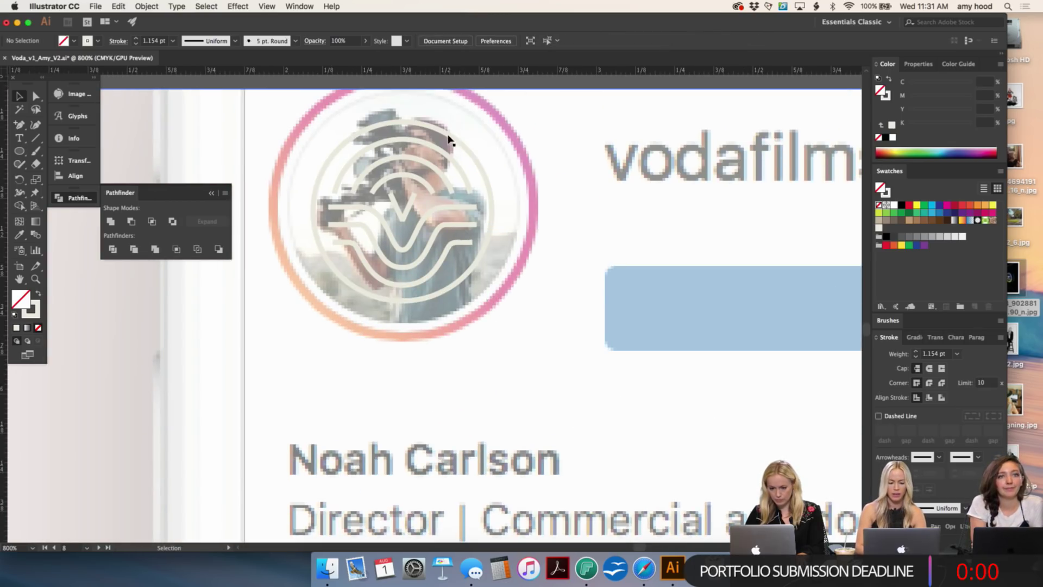
pyautogui.click(449, 140)
pyautogui.press('a')
pyautogui.click(449, 140)
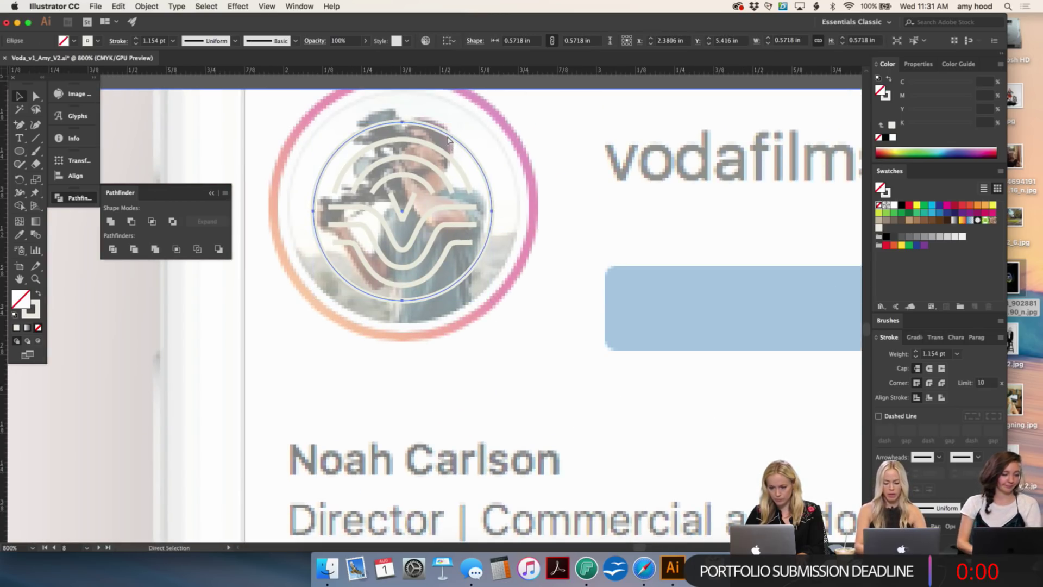
pyautogui.moveTo(491, 212); pyautogui.dragTo(520, 222)
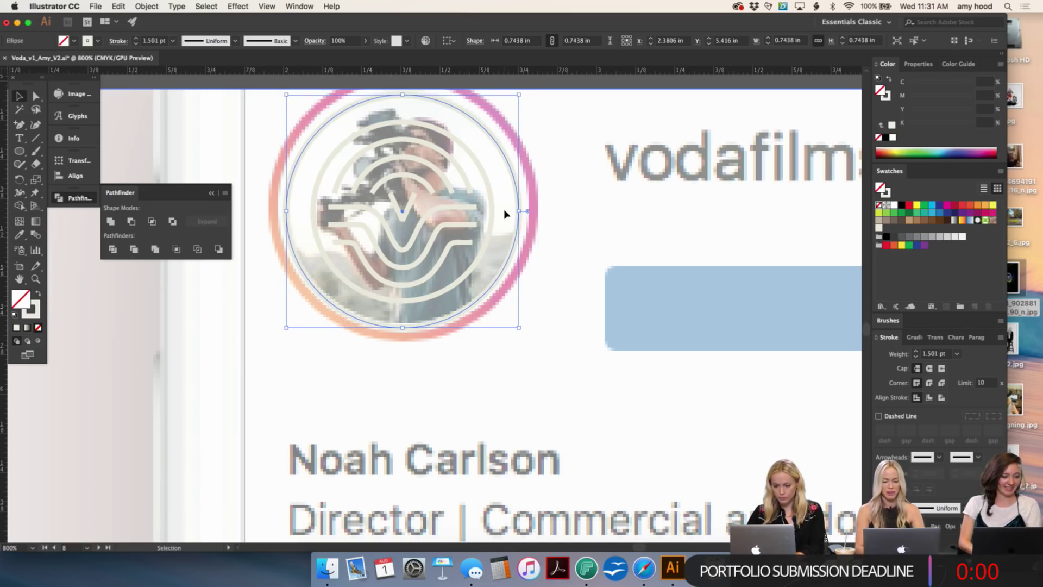
# Step: Fill the enlarged circle behind the wave icon with black and remove its stroke
pyautogui.click(901, 205)
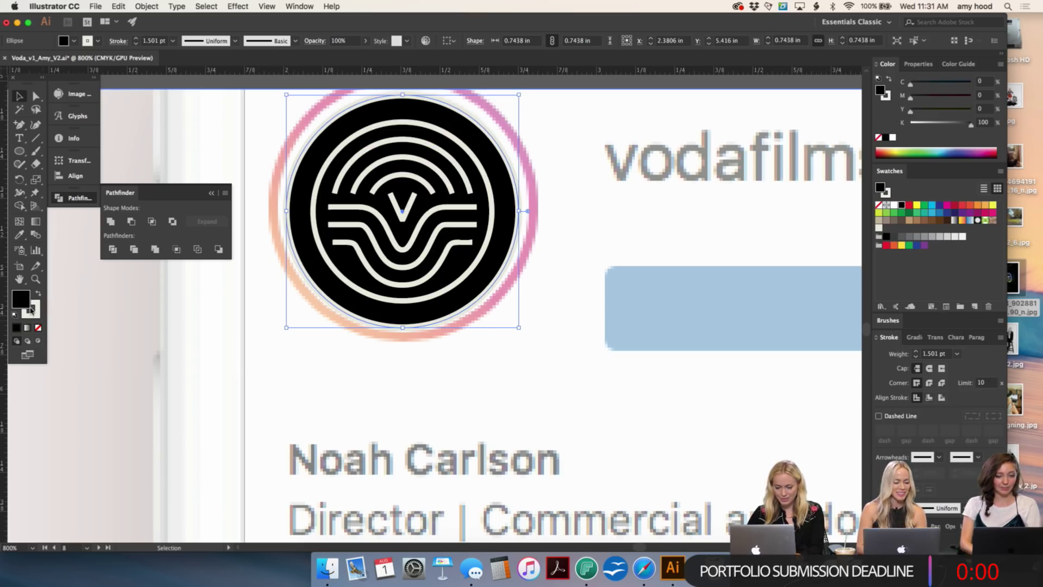
pyautogui.click(37, 328)
pyautogui.press('super+z')
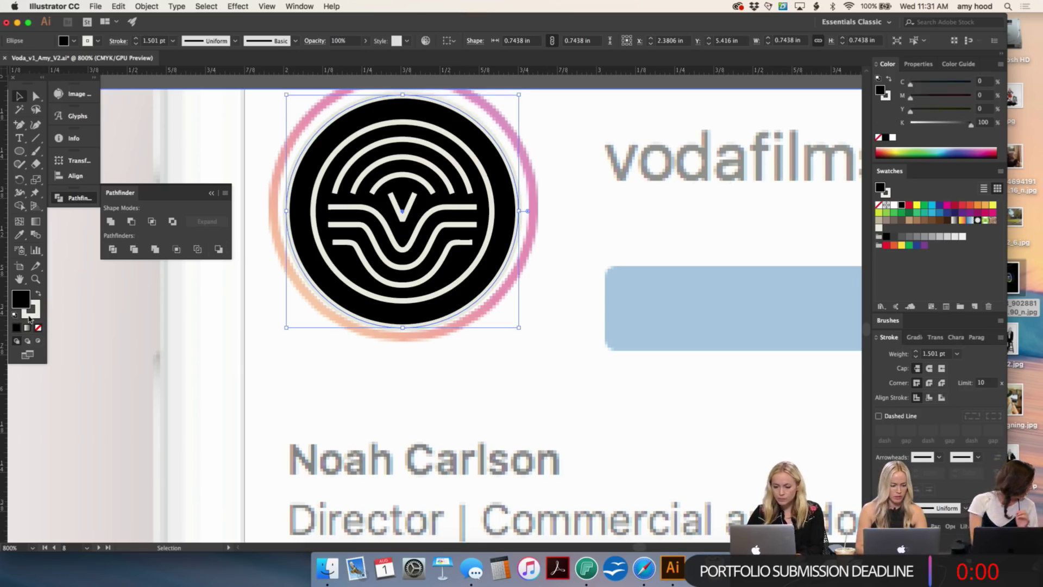
pyautogui.click(38, 327)
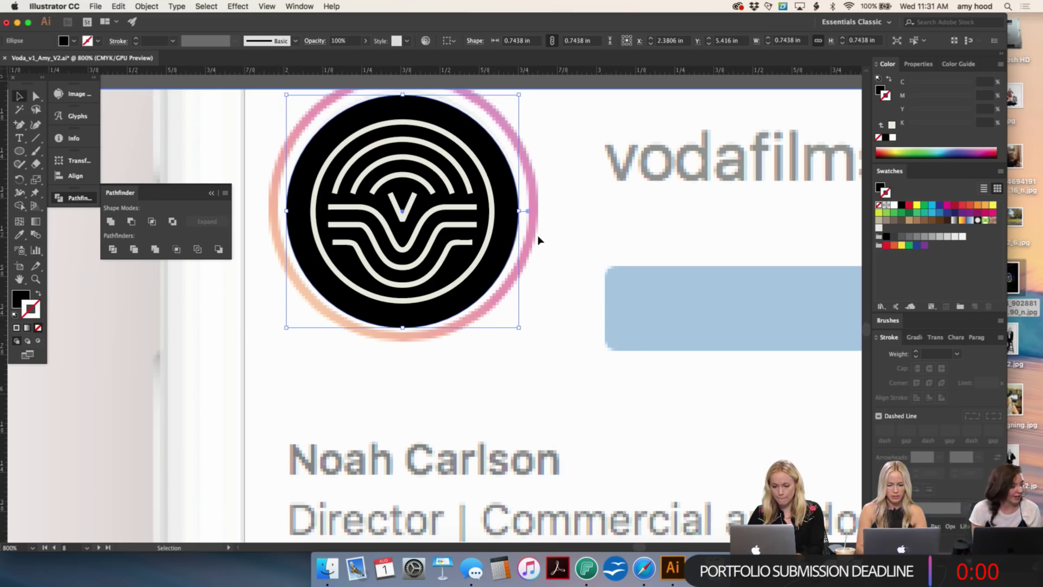
pyautogui.click(465, 240)
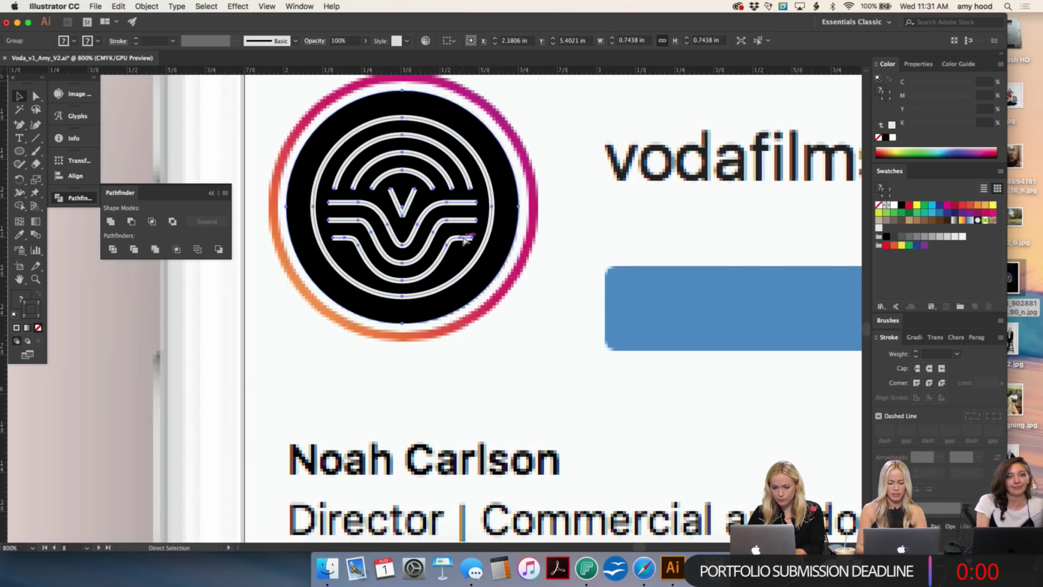
# Step: Examine the whole iPhone mockup with the black wave-icon avatar at a smaller scale
pyautogui.press('super+minus')
pyautogui.press('super+minus')
pyautogui.press('super+minus')
pyautogui.press('super+minus')
pyautogui.press('super+shift+a')
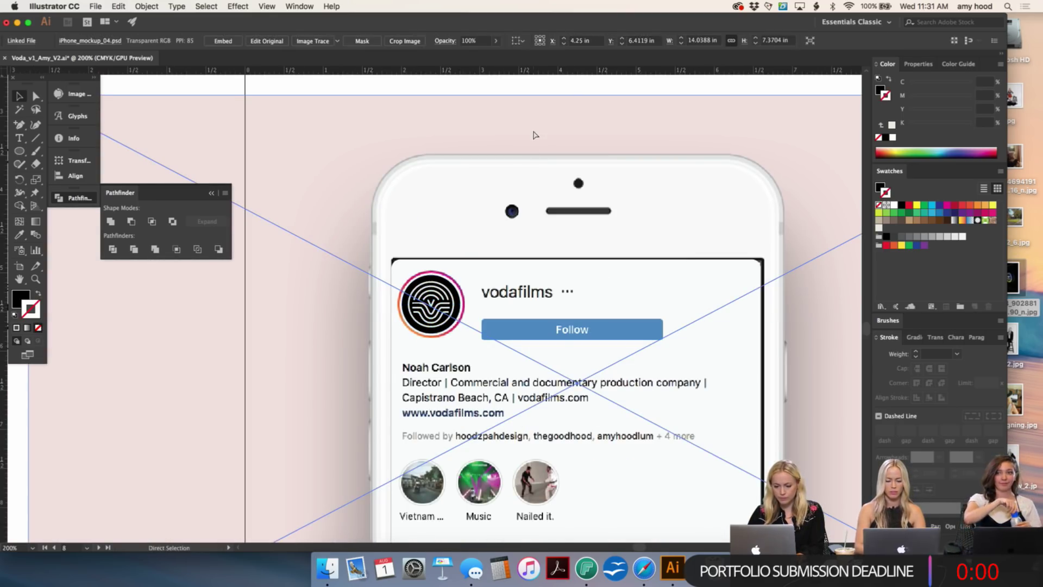
pyautogui.press('super+minus')
pyautogui.press('super+minus')
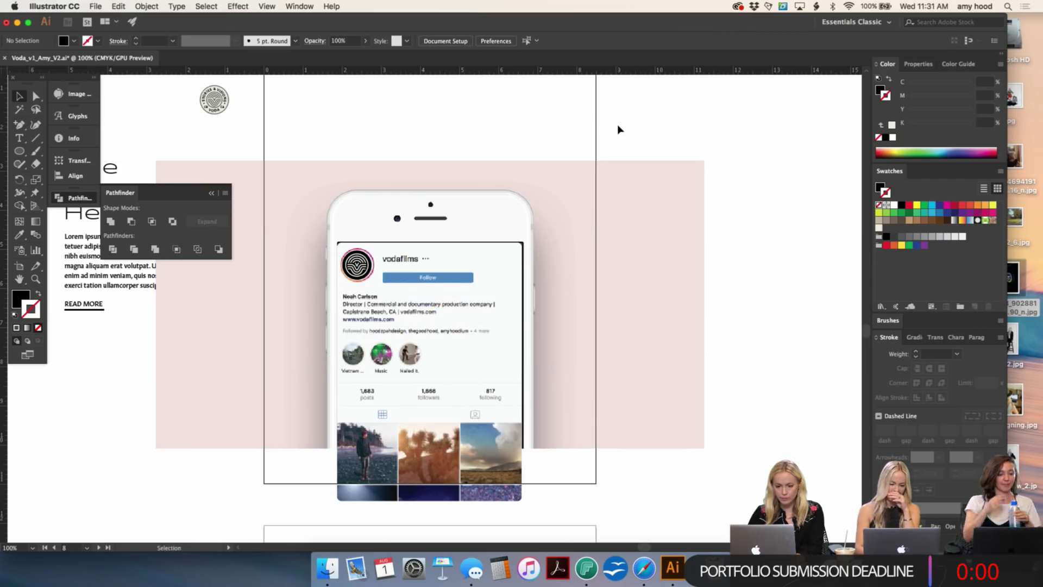
pyautogui.press('super+plus')
pyautogui.press('super+minus')
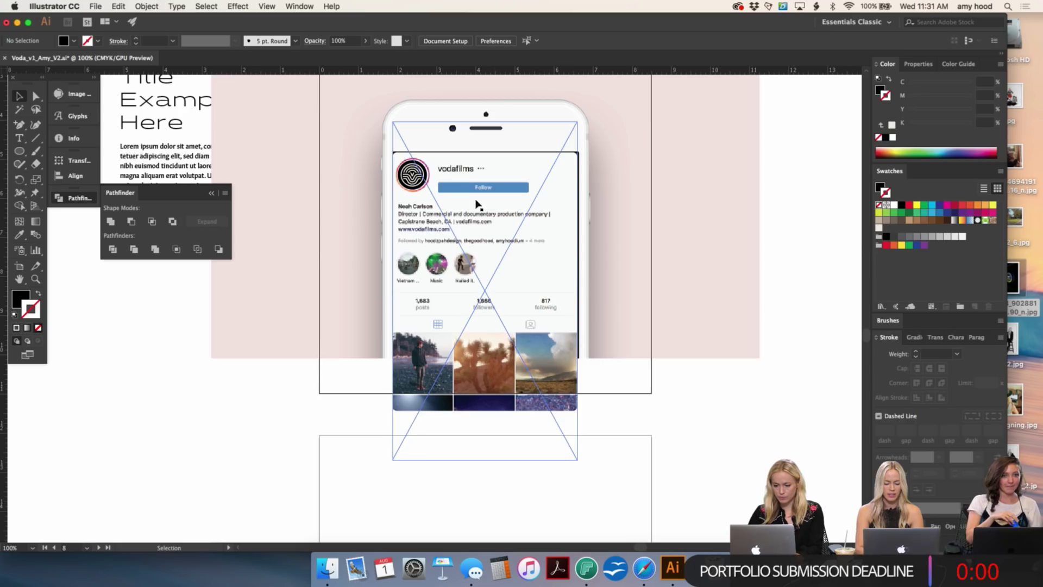
# Step: Select and copy the triangle wave mark from the horizontal VODA Stories & Visions logo
pyautogui.press('super+minus')
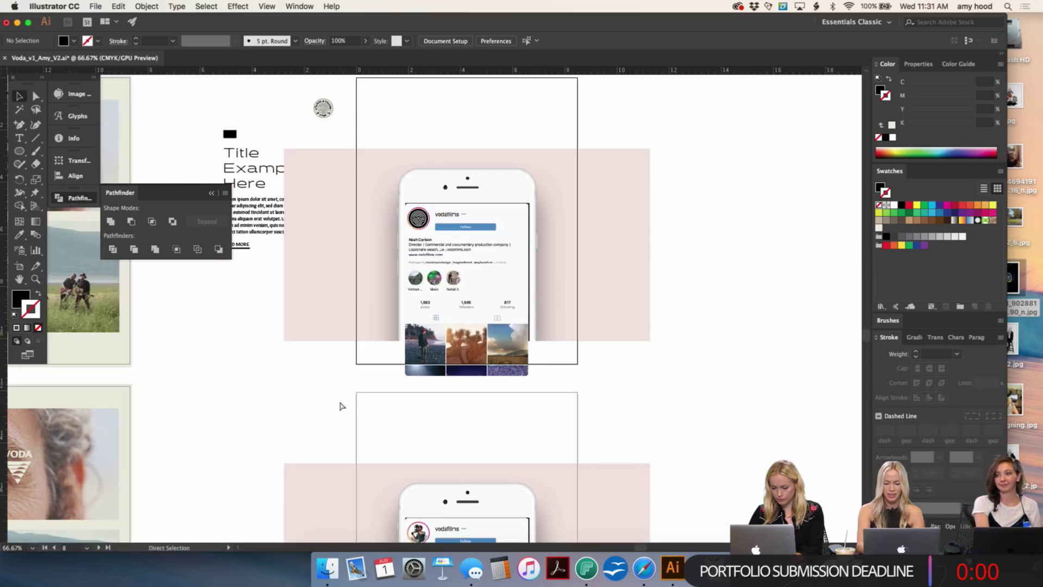
pyautogui.scroll(-6, 342, 407)
pyautogui.hscroll(-10, 341, 407)
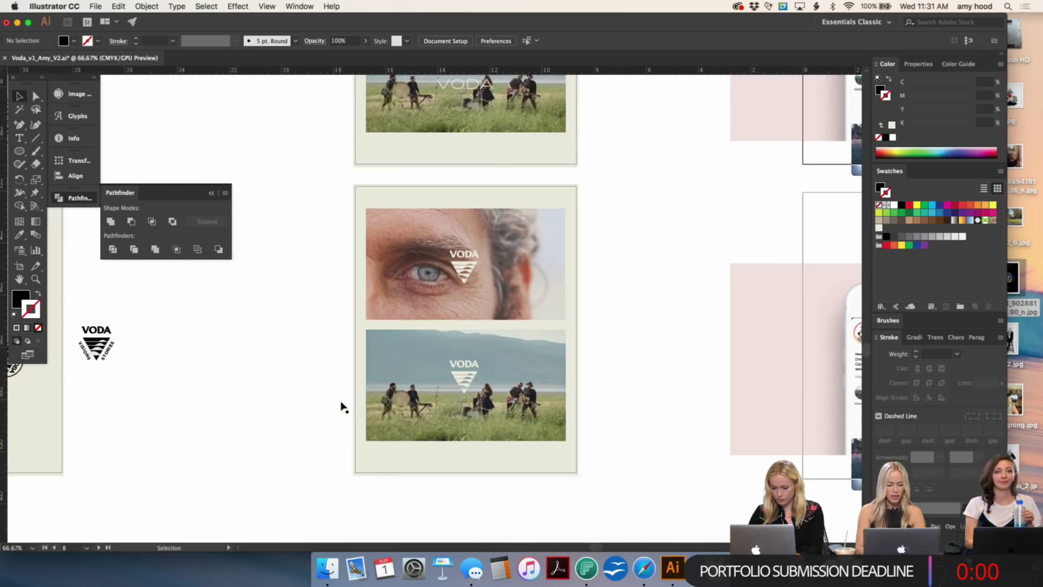
pyautogui.hscroll(-5, 477, 339)
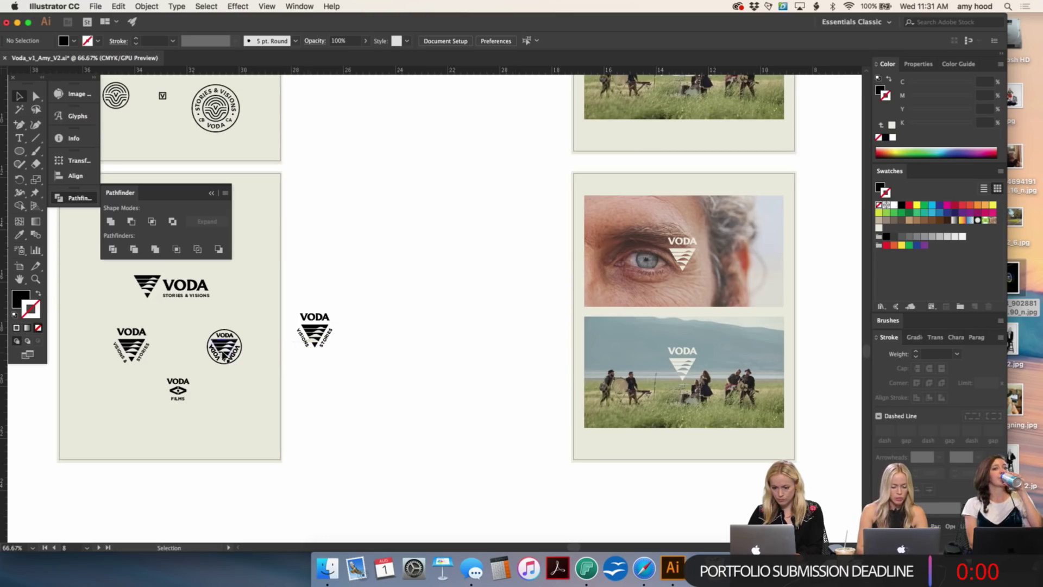
pyautogui.click(223, 354)
pyautogui.press('super+equal')
pyautogui.press('super+equal')
pyautogui.press('super+equal')
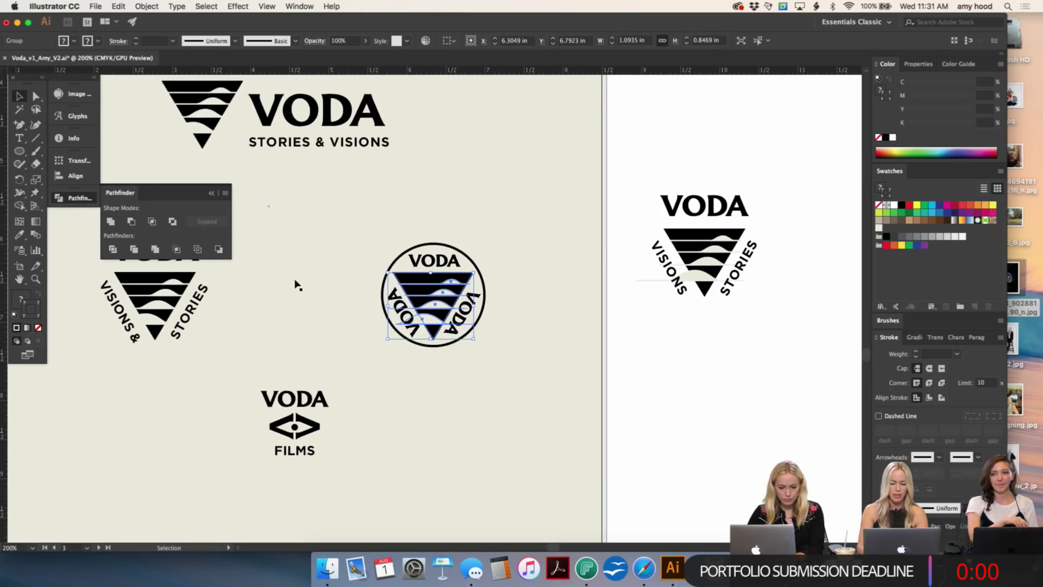
pyautogui.scroll(3, 328, 193)
pyautogui.click(238, 201)
pyautogui.hscroll(10, 554, 310)
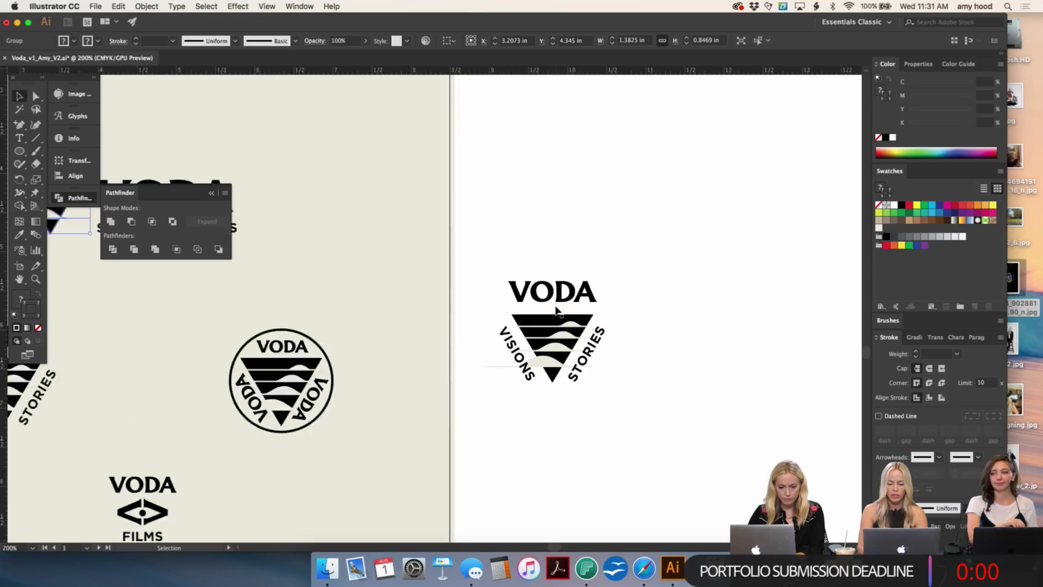
pyautogui.hscroll(-12, 554, 310)
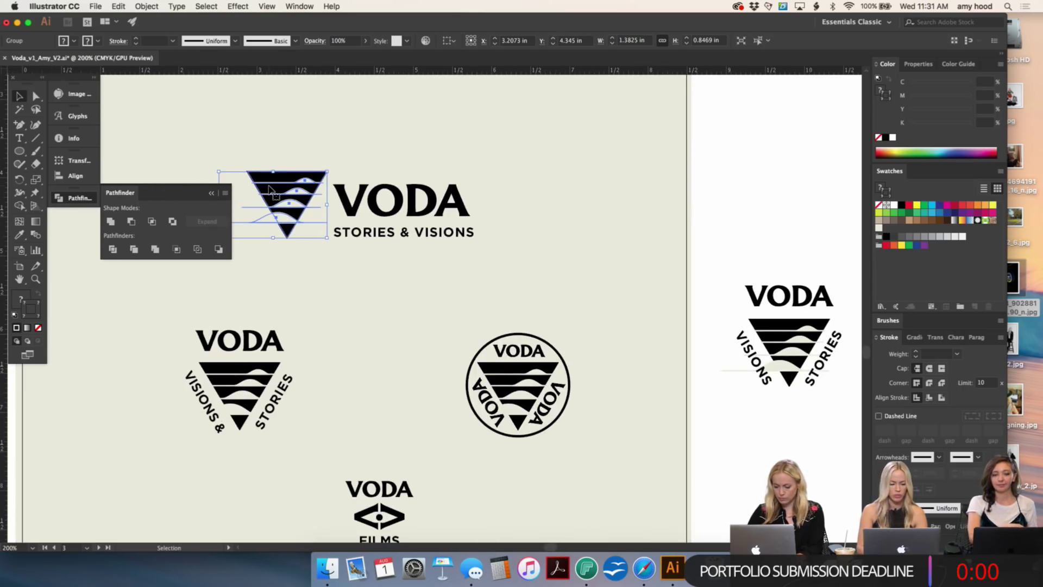
# Step: Paste the triangle mark beside the phone in the lower mockup and scale its group to about 1.01 in wide
pyautogui.click(719, 177)
pyautogui.hscroll(20, 719, 177)
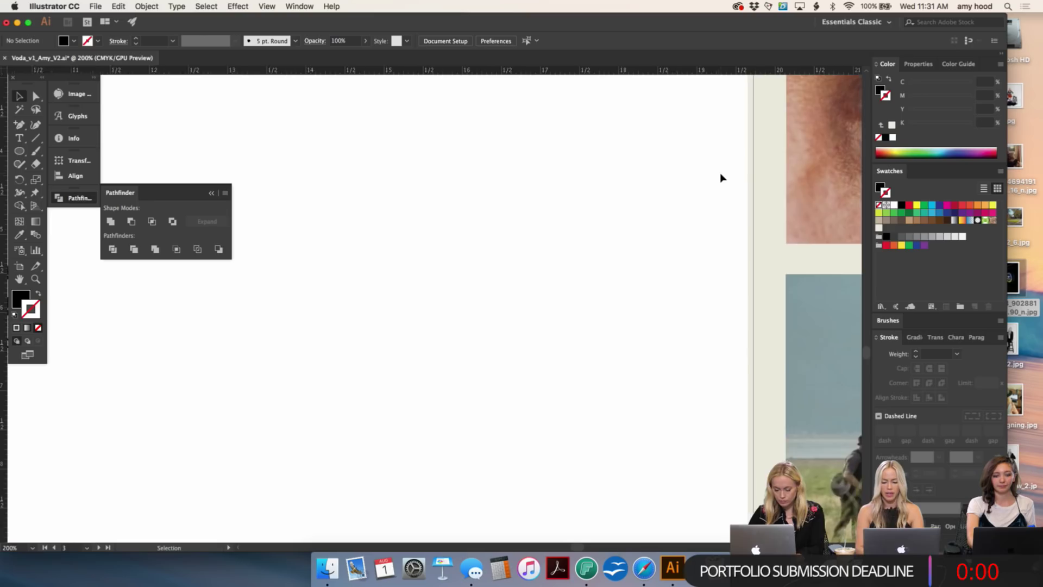
pyautogui.hscroll(20, 720, 177)
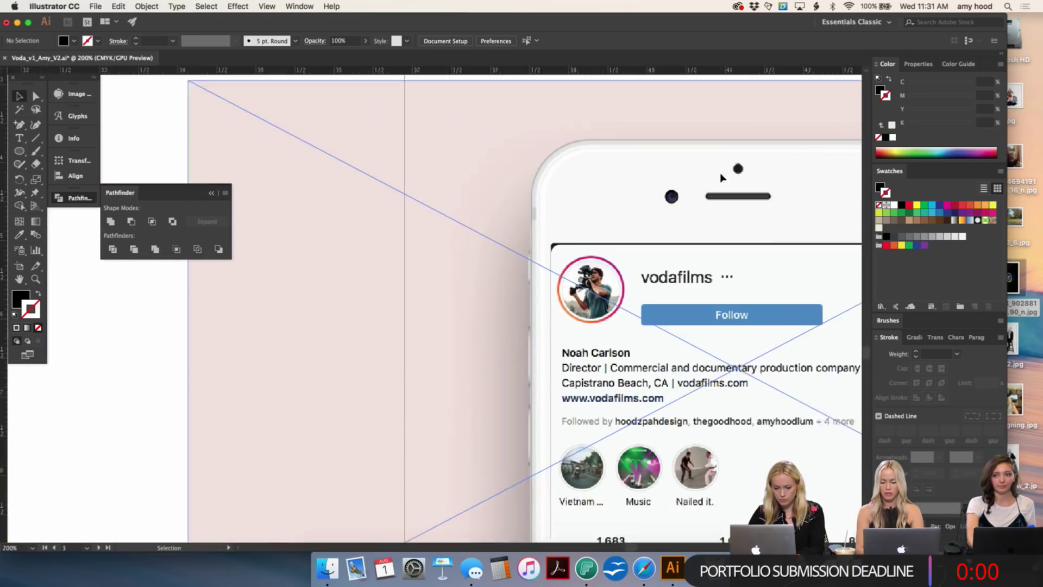
pyautogui.press('super+v')
pyautogui.moveTo(488, 303)
pyautogui.mouseDown()
pyautogui.moveTo(511, 304)
pyautogui.moveTo(469, 303)
pyautogui.mouseUp()
pyautogui.press('super+equal')
pyautogui.press('super+equal')
pyautogui.press('super+equal')
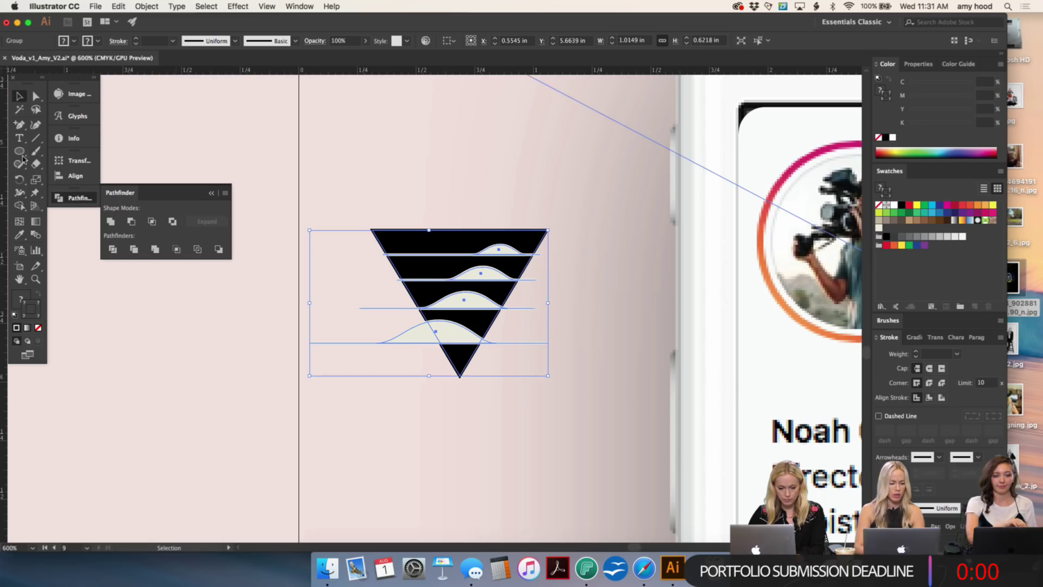
# Step: Draw a circle about 0.78 in across beside the triangle mark and fill it with the pale beige swatch
pyautogui.click(21, 153)
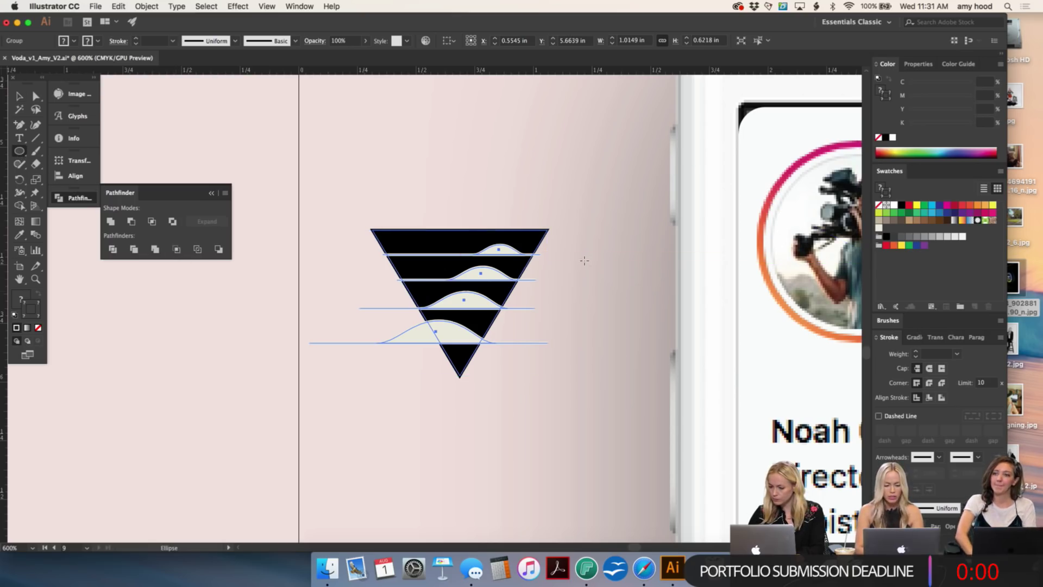
pyautogui.moveTo(562, 321)
pyautogui.mouseDown()
pyautogui.moveTo(668, 428)
pyautogui.moveTo(653, 411)
pyautogui.mouseUp()
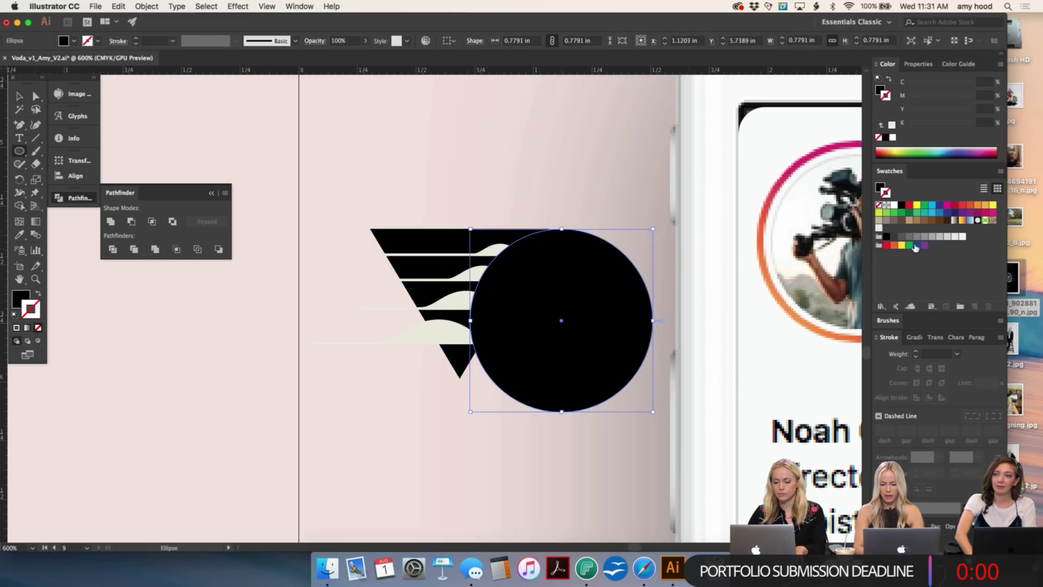
pyautogui.click(878, 228)
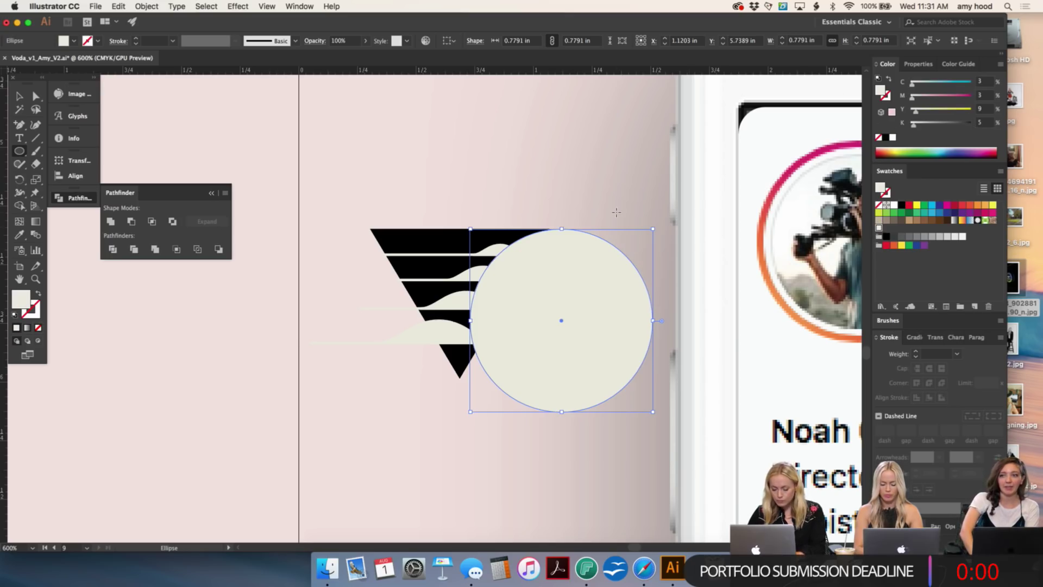
# Step: Place the triangle mark in front of the beige circle, scale its group to about 0.85 in wide and center the triangle
pyautogui.press('v')
pyautogui.moveTo(471, 279); pyautogui.dragTo(624, 335)
pyautogui.press('Right')
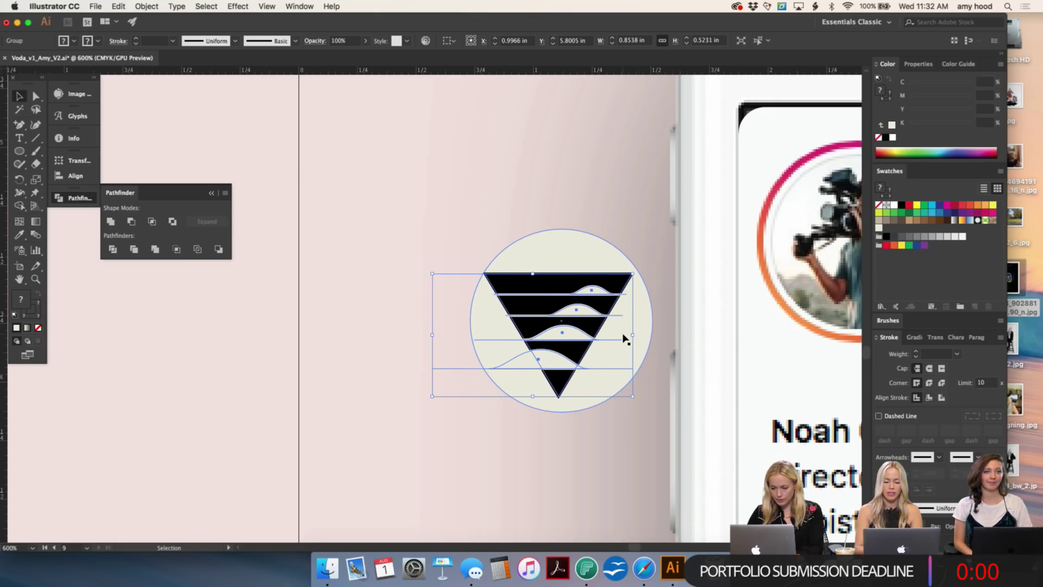
pyautogui.press('Right')
pyautogui.press('Down')
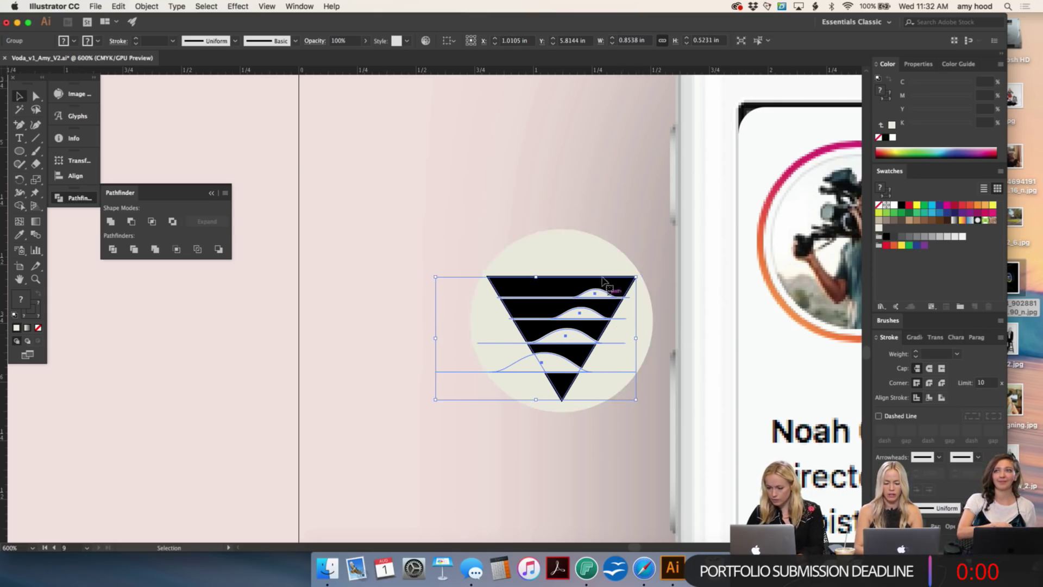
# Step: Group the beige circle with the triangle mark
pyautogui.click(592, 265)
pyautogui.keyDown('shift'); pyautogui.click(590, 295); pyautogui.keyUp('shift')
pyautogui.press('super+g')
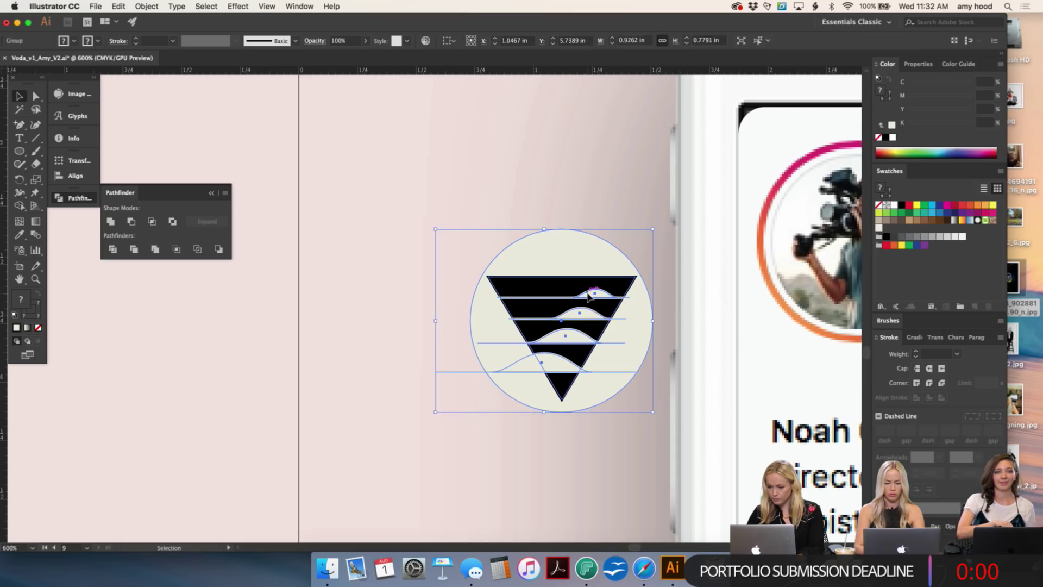
# Step: Inside the group, clip the mark's overhanging wave shapes with a front copy of the circle as a clipping mask
pyautogui.press('a')
pyautogui.click(578, 255)
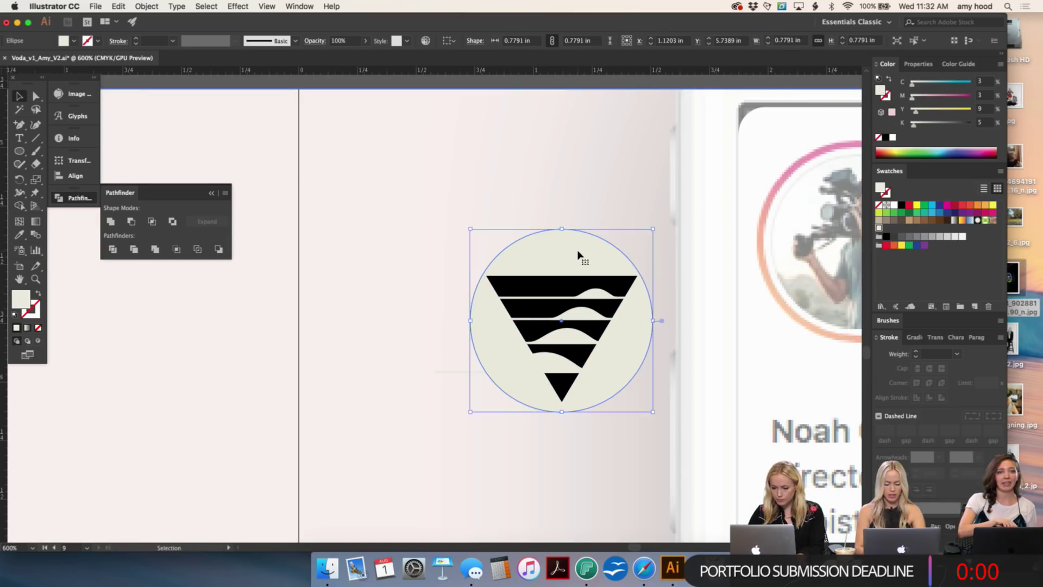
pyautogui.press('super+shift+bracketright')
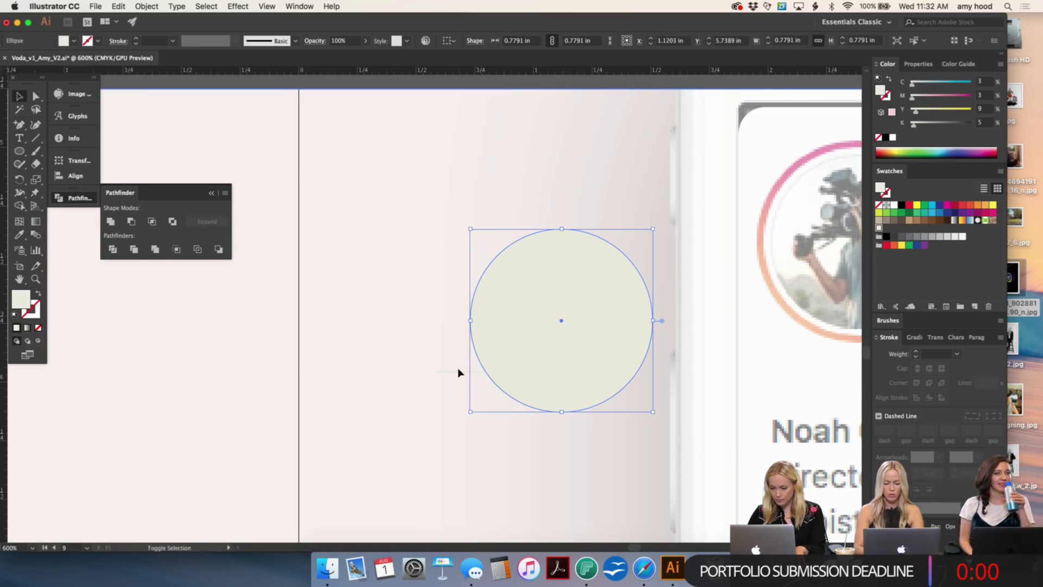
pyautogui.moveTo(458, 372); pyautogui.dragTo(447, 373)
pyautogui.press('super+7')
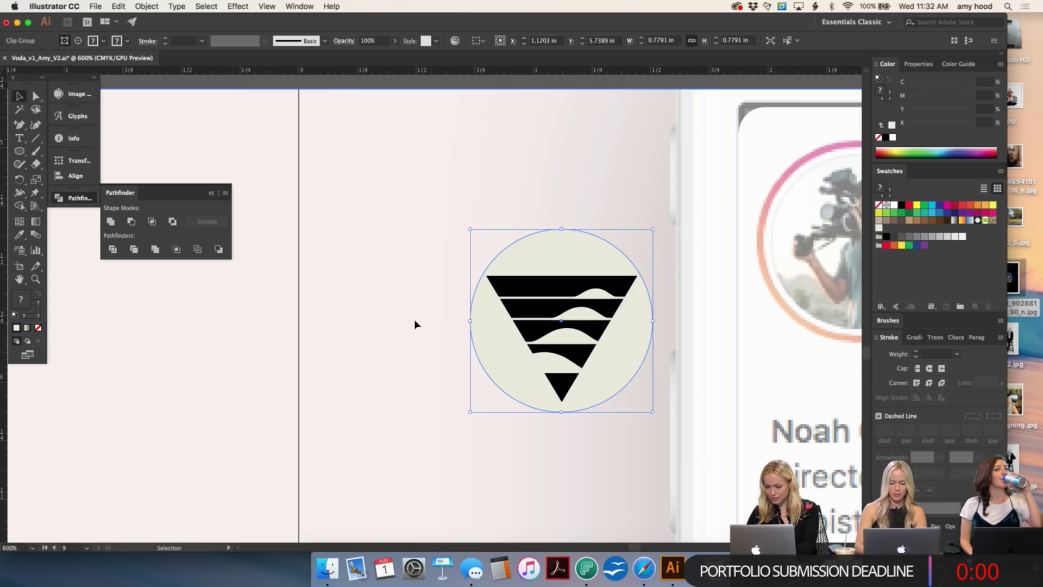
pyautogui.click(415, 324)
# Step: Move the circular badge over the vodafilms profile picture and scale it to about 0.76 in to fit inside the colored ring
pyautogui.press('super+minus')
pyautogui.press('super+minus')
pyautogui.press('super+minus')
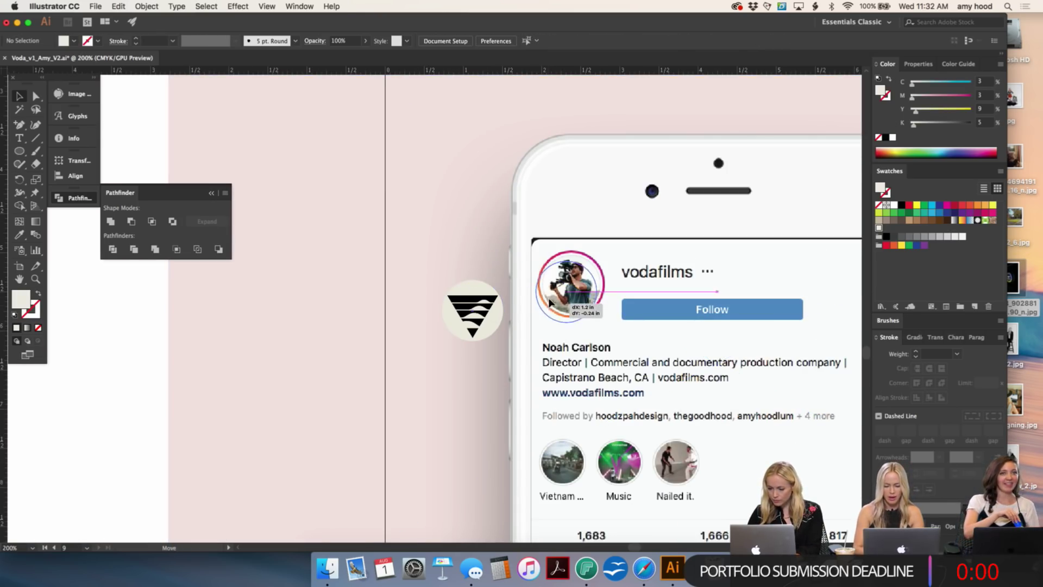
pyautogui.moveTo(550, 303); pyautogui.dragTo(552, 300)
pyautogui.press('super+plus')
pyautogui.press('super+plus')
pyautogui.press('super+plus')
pyautogui.press('super+plus')
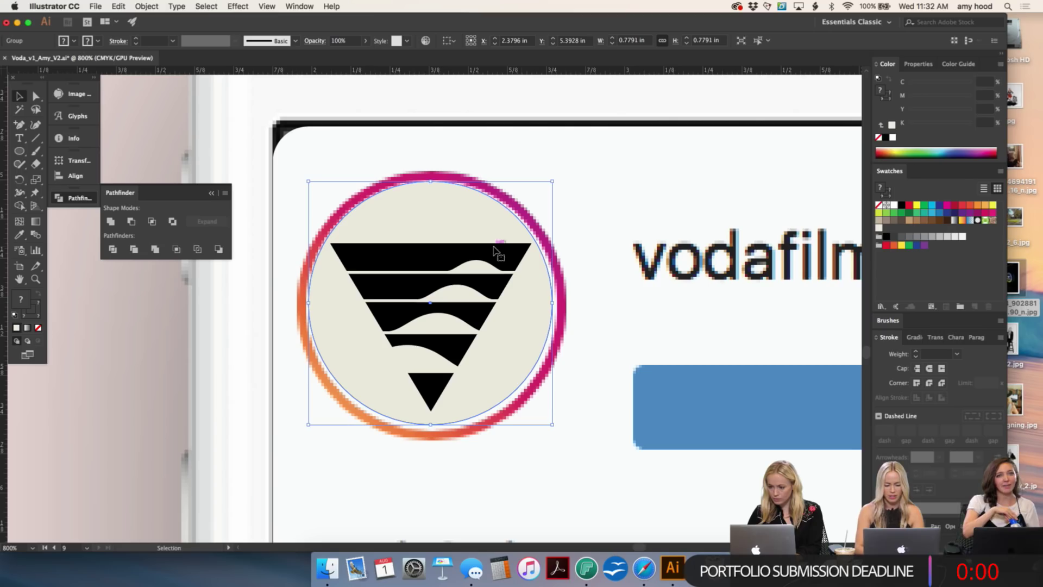
pyautogui.moveTo(431, 188); pyautogui.dragTo(430, 195)
pyautogui.press('a')
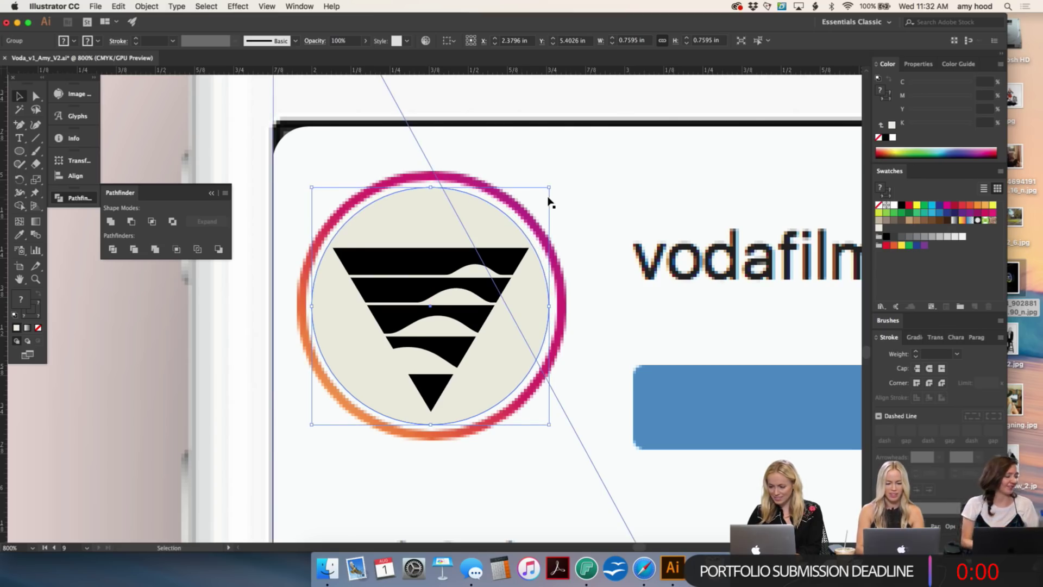
# Step: Examine how the badge fits inside the profile ring, both in close detail and within the whole phone mockup
pyautogui.press('super+minus')
pyautogui.press('super+minus')
pyautogui.press('v')
pyautogui.click(319, 179)
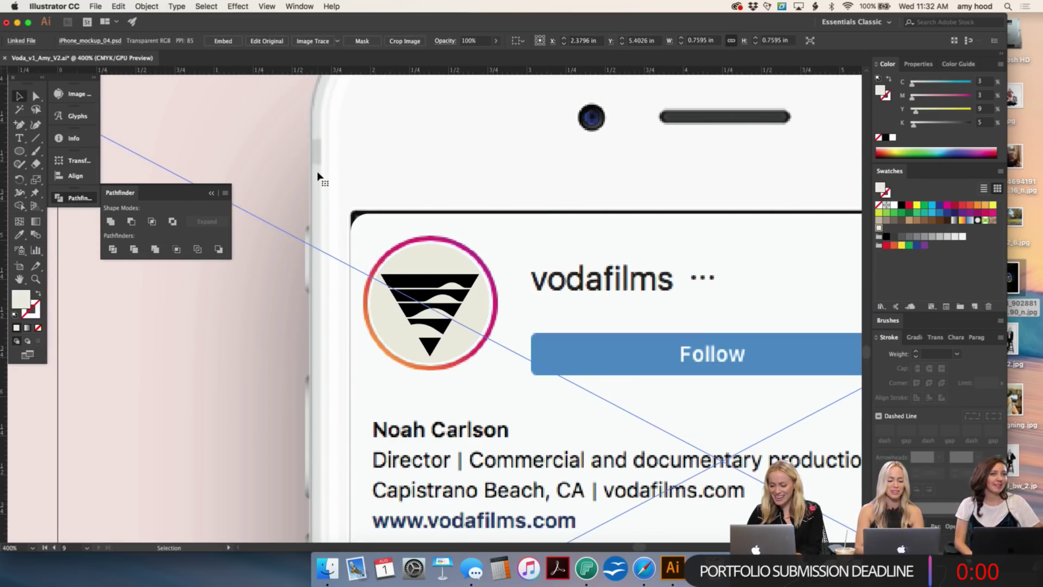
pyautogui.press('a')
pyautogui.press('super+minus')
pyautogui.press('super+minus')
pyautogui.press('super+minus')
pyautogui.scroll(3, 501, 112)
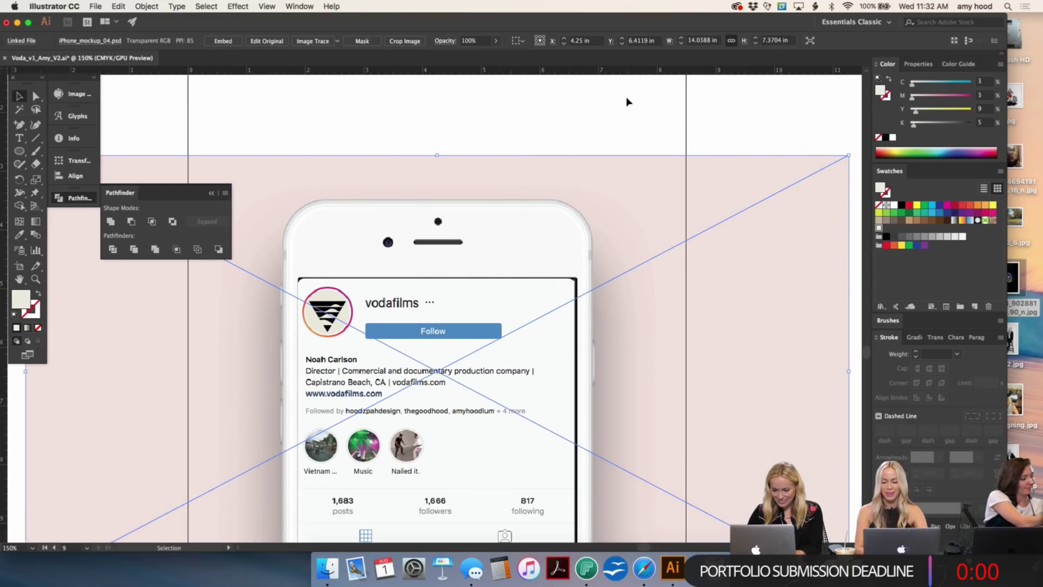
pyautogui.click(625, 128)
pyautogui.press('super+minus')
pyautogui.press('super+minus')
pyautogui.press('super+plus')
pyautogui.press('super+plus')
pyautogui.press('super+plus')
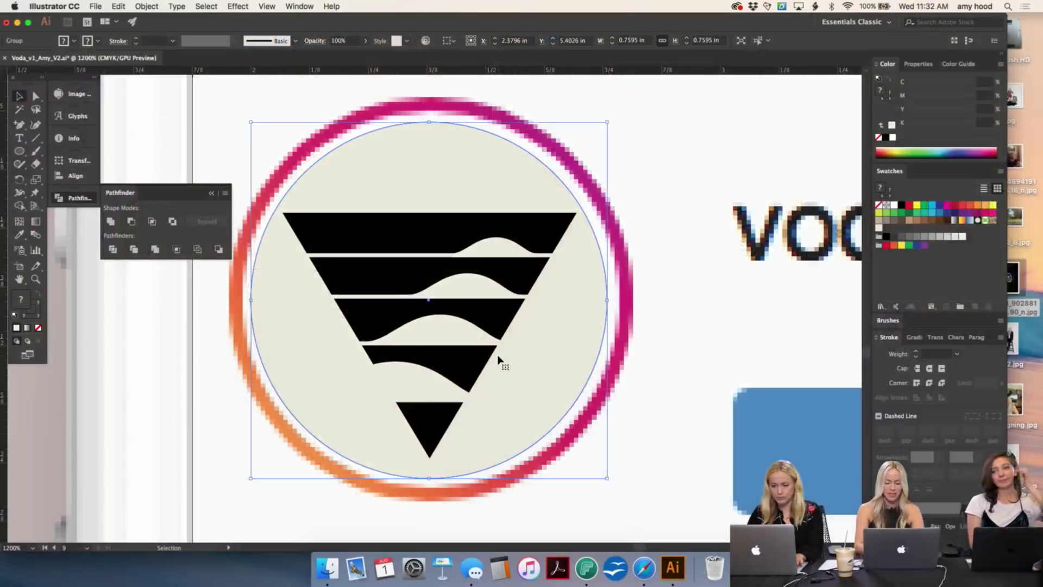
pyautogui.press('super+minus')
pyautogui.press('super+minus')
pyautogui.press('super+minus')
pyautogui.press('super+minus')
pyautogui.press('super+minus')
pyautogui.press('super+minus')
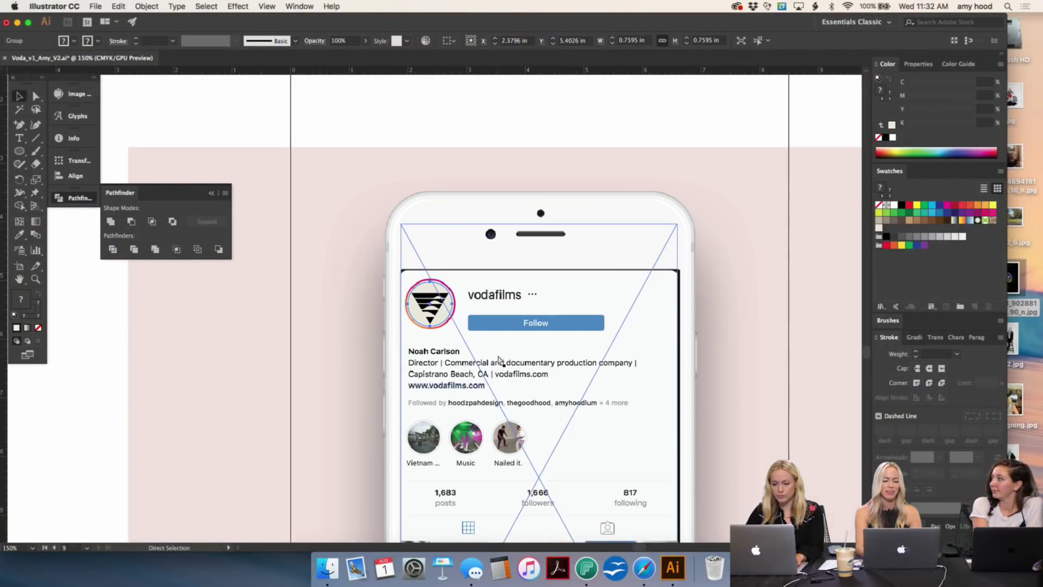
pyautogui.click(811, 125)
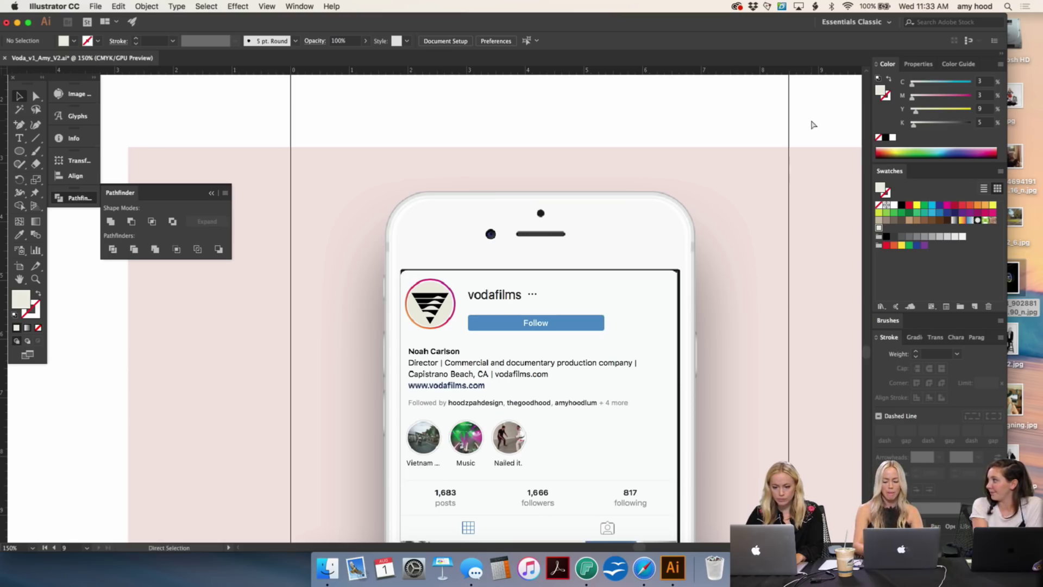
pyautogui.press('super+plus')
pyautogui.hscroll(3, 812, 125)
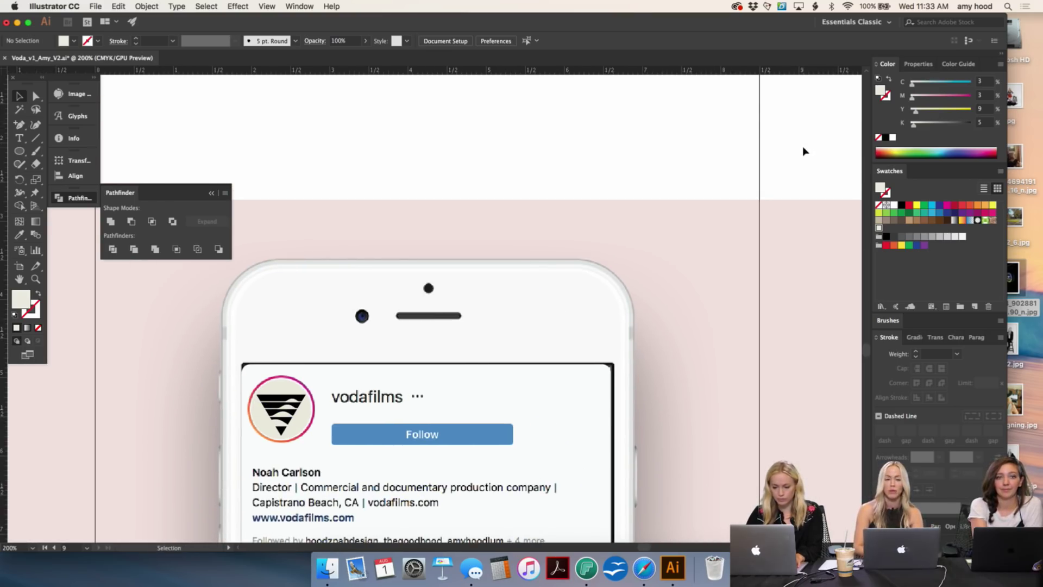
pyautogui.press('super+plus')
pyautogui.press('super+plus')
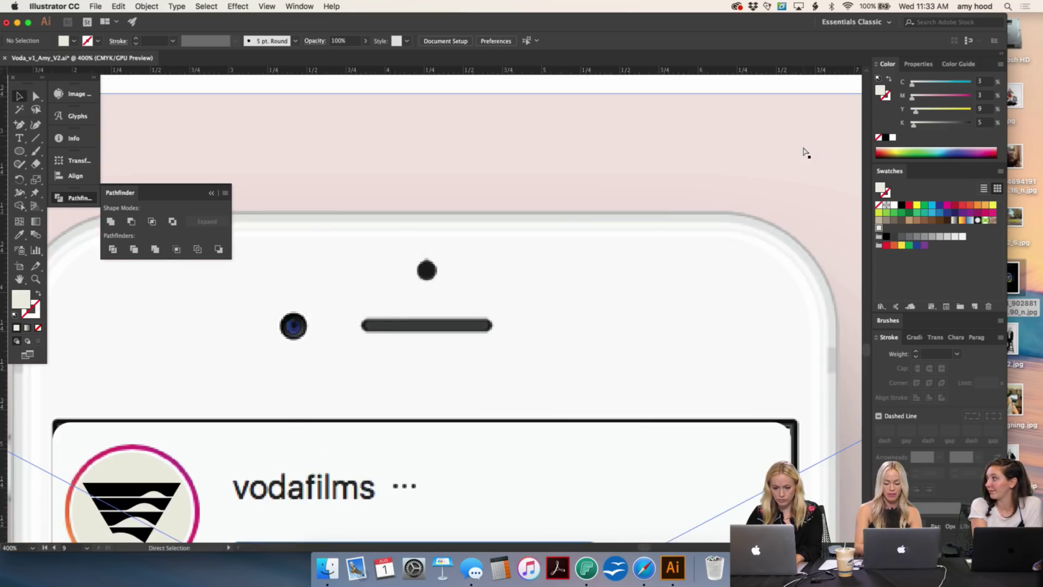
pyautogui.press('super+minus')
pyautogui.press('super+minus')
pyautogui.press('super+minus')
pyautogui.hscroll(-5, 762, 173)
pyautogui.scroll(-2, 761, 173)
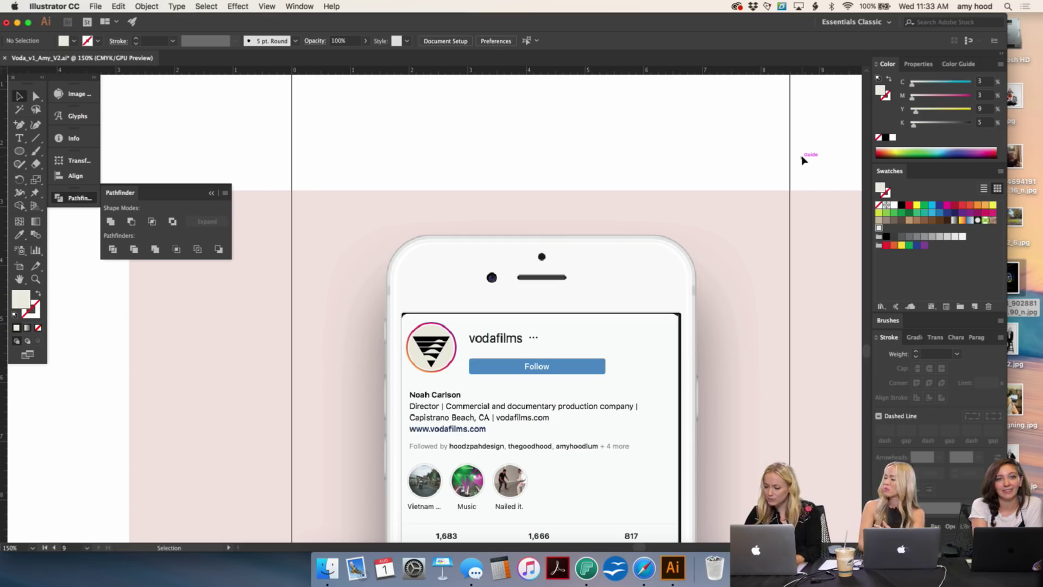
pyautogui.press('super+equal')
pyautogui.press('super+equal')
pyautogui.press('super+equal')
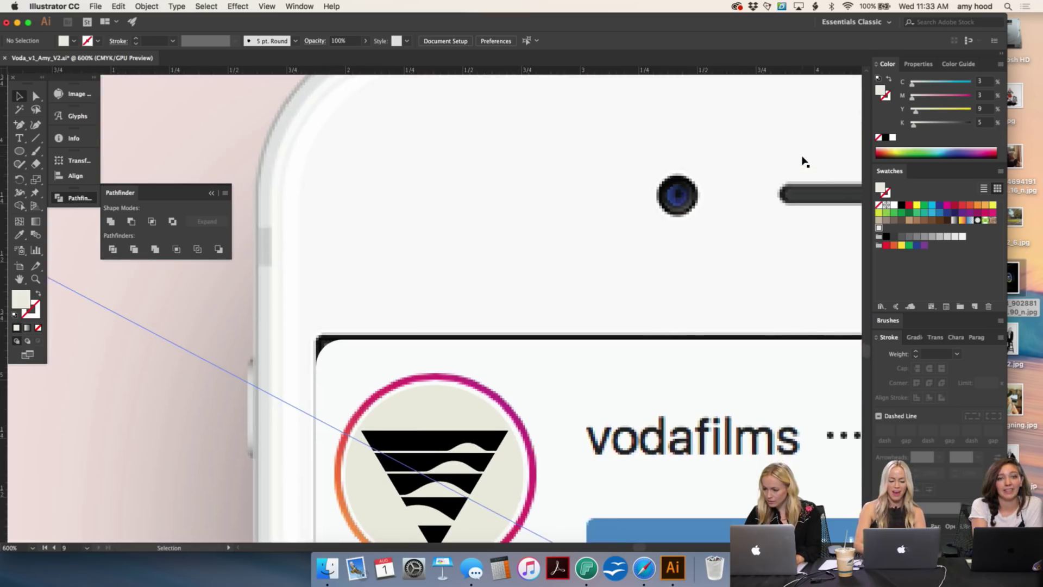
pyautogui.press('super+minus')
pyautogui.press('super+minus')
pyautogui.press('super+minus')
pyautogui.press('super+minus')
pyautogui.press('super+minus')
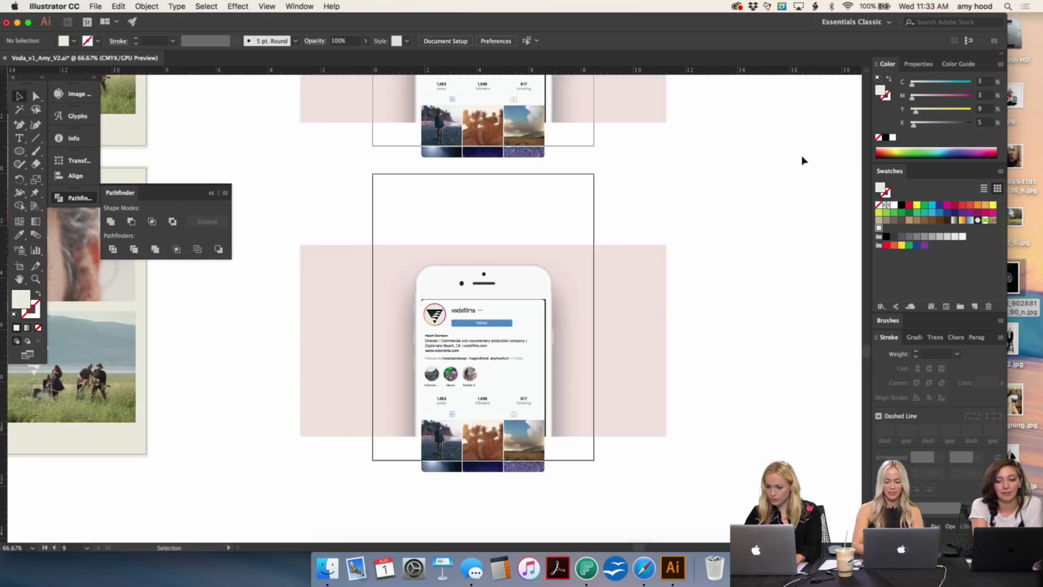
pyautogui.scroll(5, 801, 155)
pyautogui.scroll(3, 750, 190)
pyautogui.scroll(-6, 751, 190)
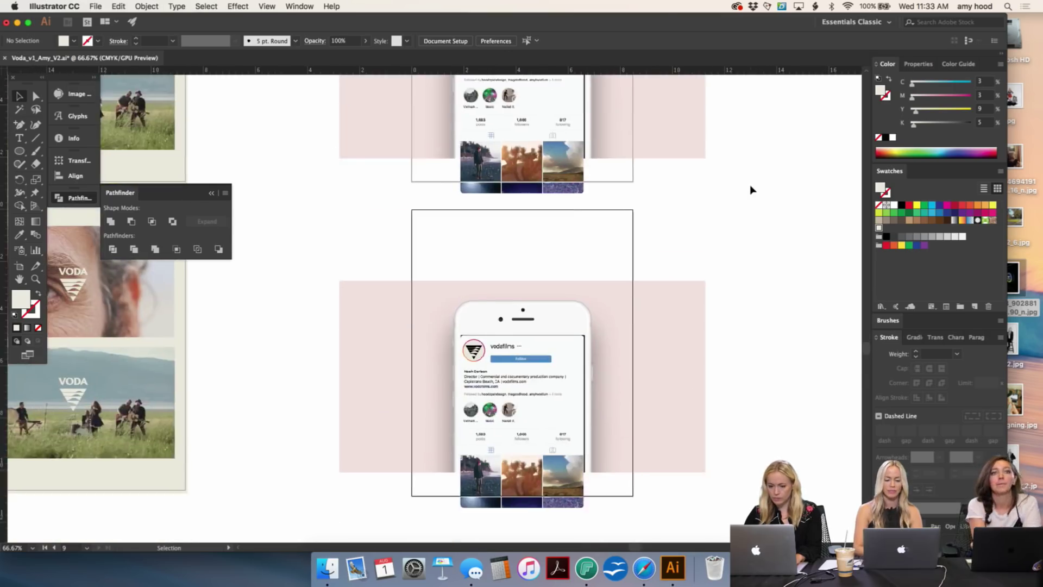
pyautogui.press('super+equal')
pyautogui.press('super+equal')
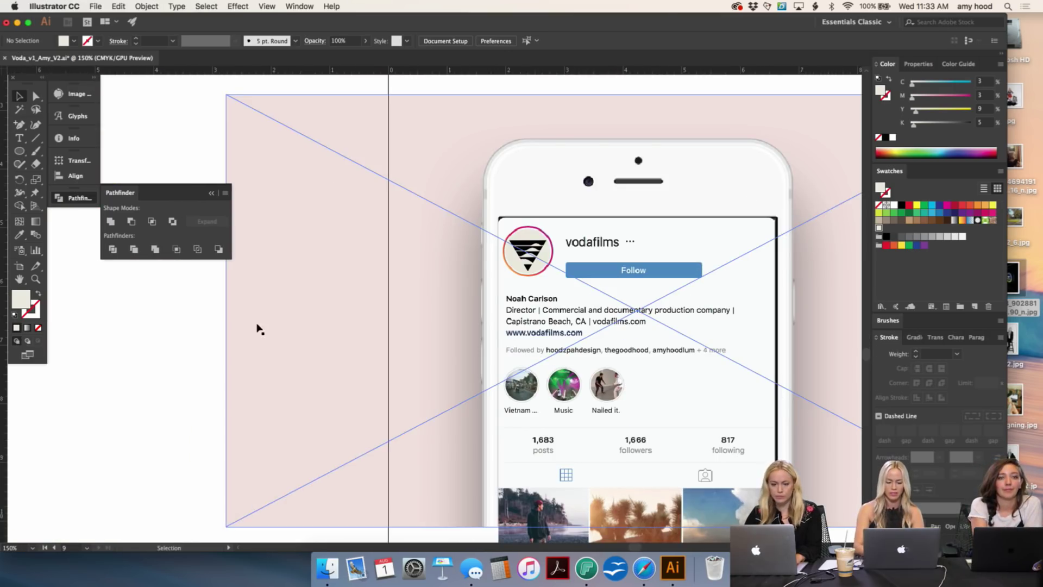
pyautogui.press('super+minus')
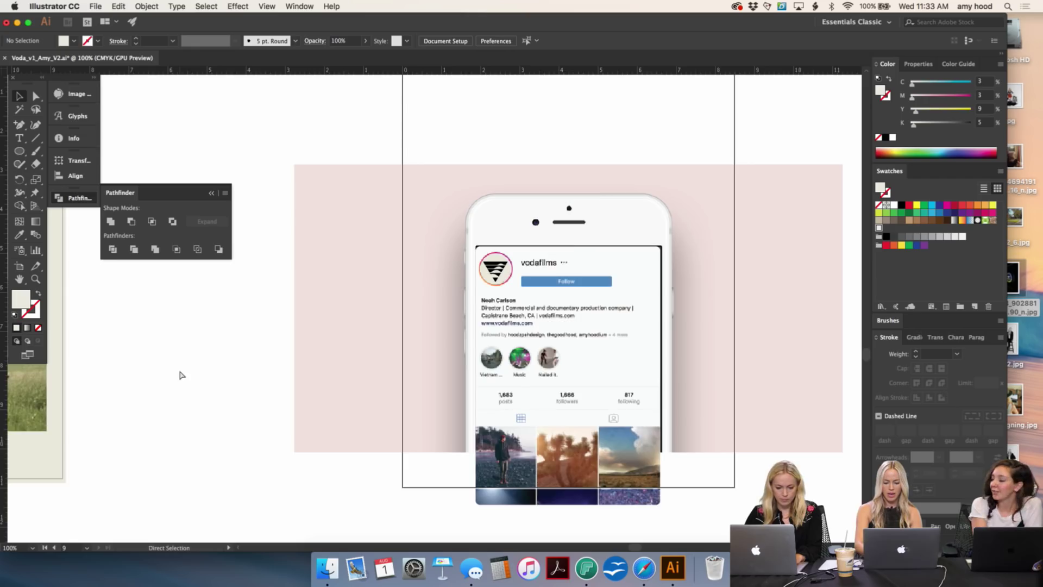
pyautogui.press('super+equal')
pyautogui.press('super+equal')
pyautogui.press('super+equal')
pyautogui.press('super+equal')
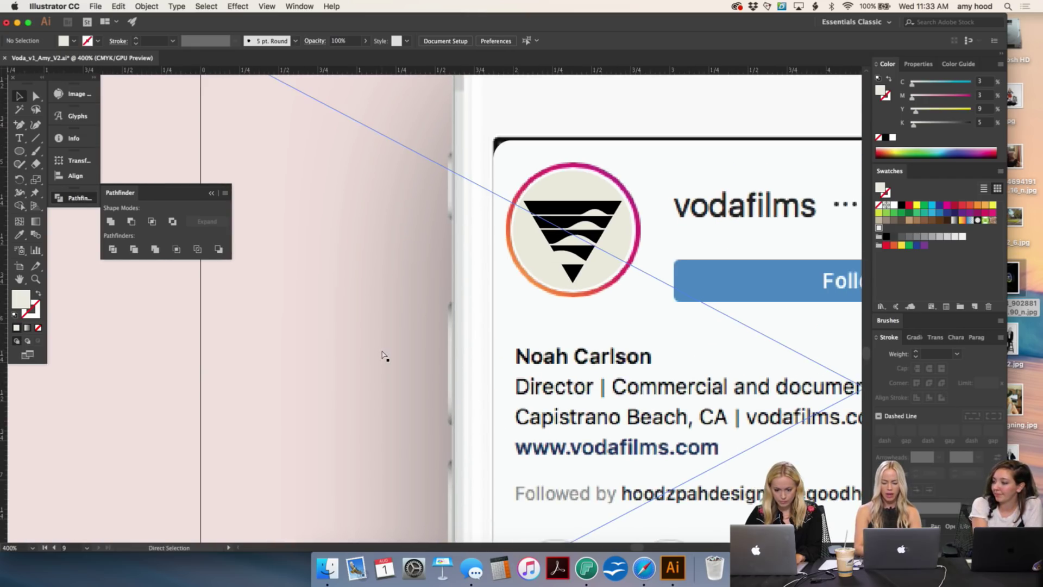
# Step: Examine the finished Instagram phone mockup alongside the VODA logo and photo artboards in the overall layout
pyautogui.press('super+minus')
pyautogui.press('super+minus')
pyautogui.press('super+minus')
pyautogui.press('super+minus')
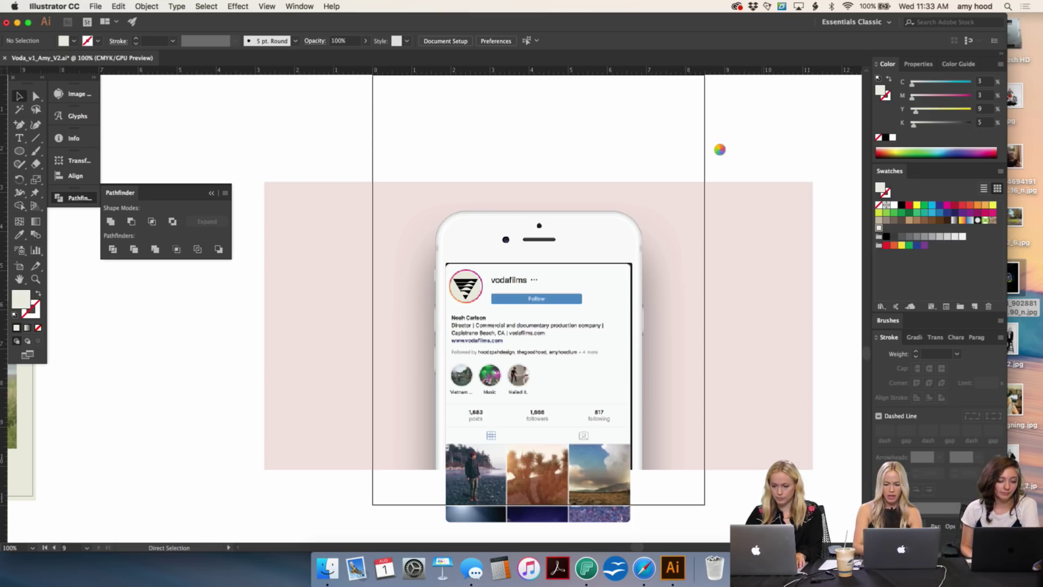
pyautogui.press('super+minus')
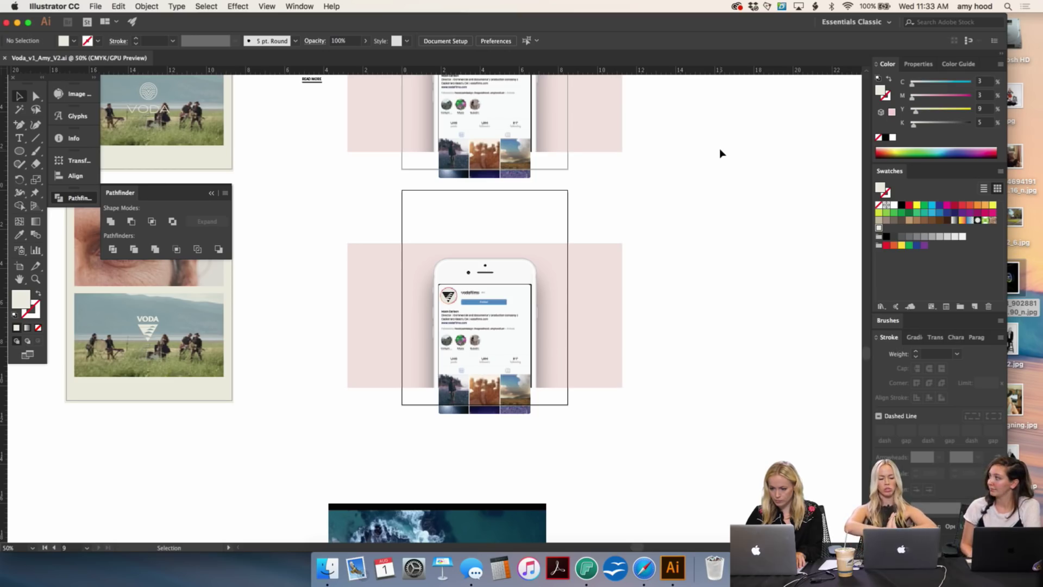
pyautogui.hscroll(-15, 720, 153)
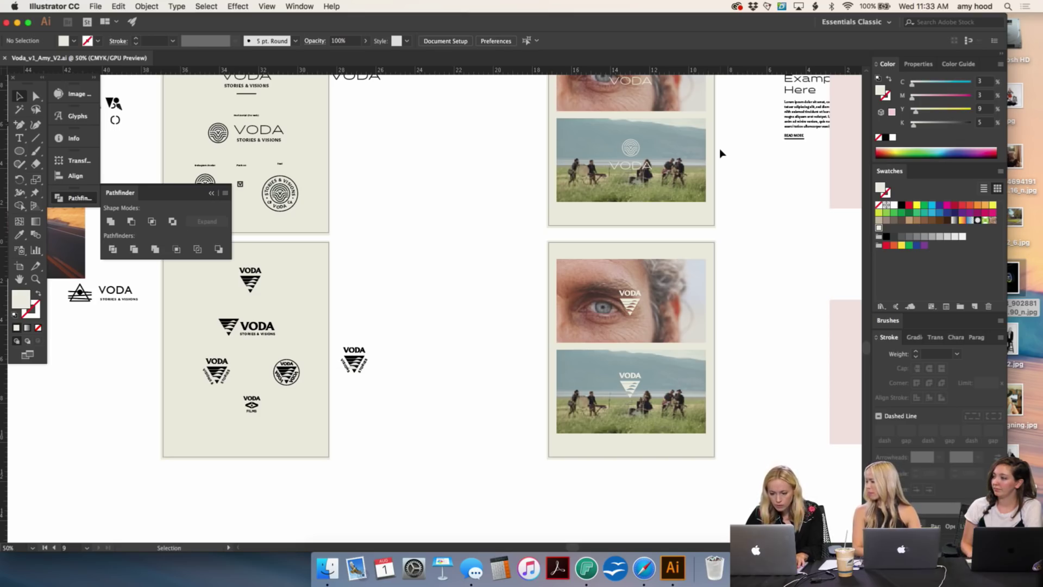
pyautogui.press('super+minus')
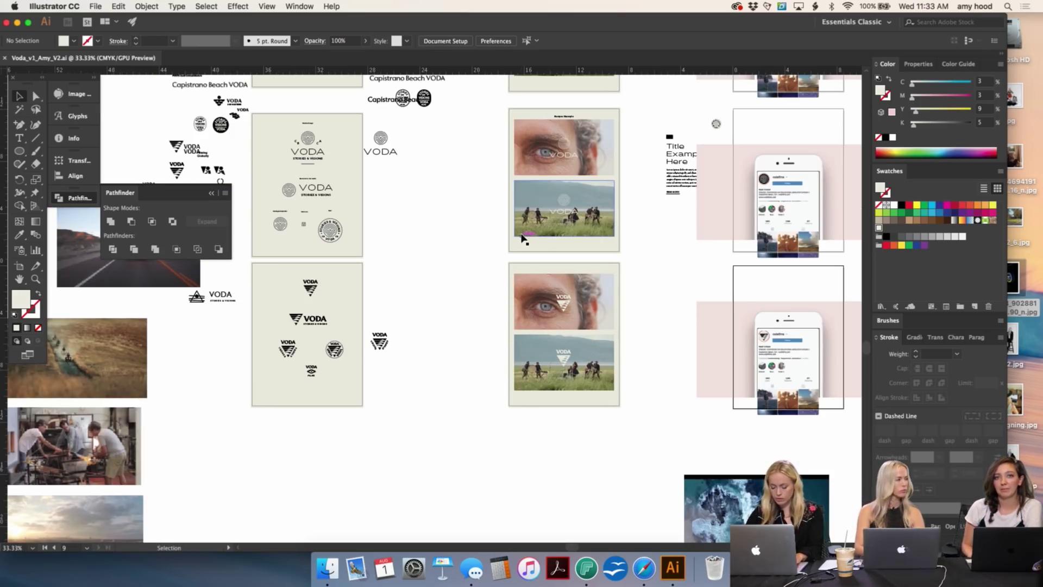
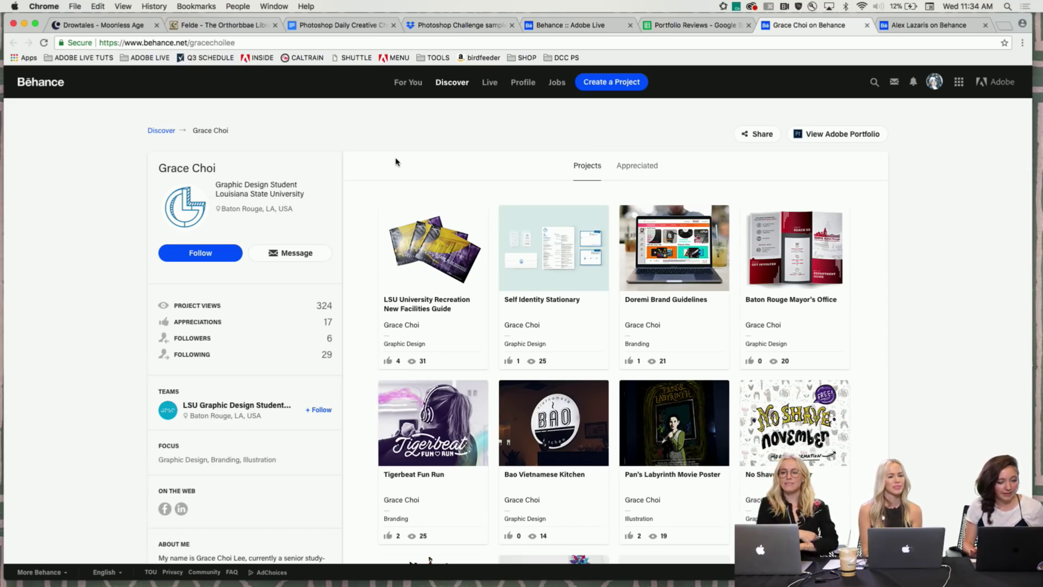
# Step: In Chrome, look over the graphic design student's Behance profile and open the Bao Vietnamese Kitchen project in a separate tab
pyautogui.scroll(-1, 152, 241)
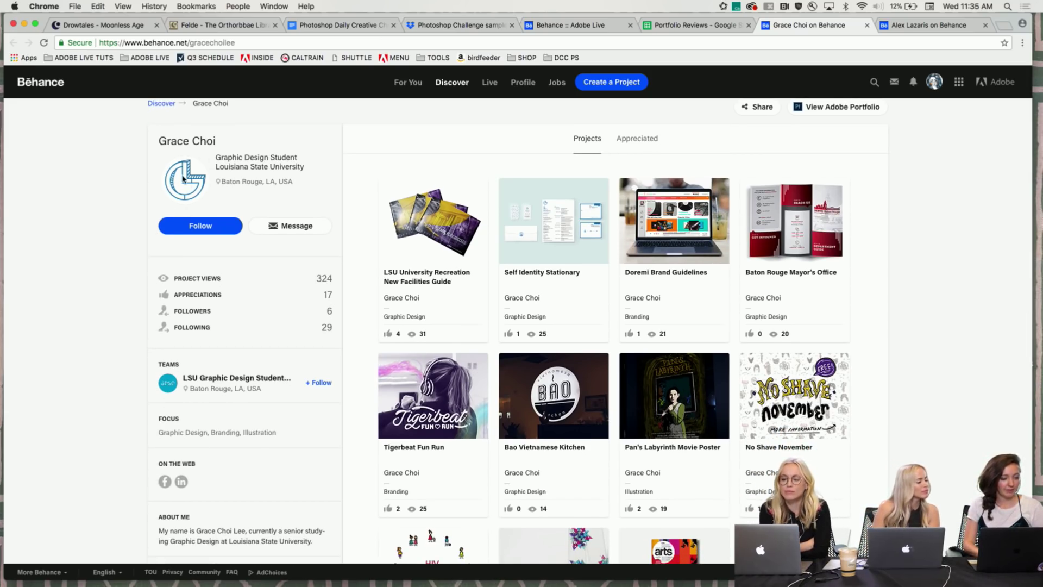
pyautogui.scroll(-1, 148, 213)
pyautogui.scroll(-3, 129, 428)
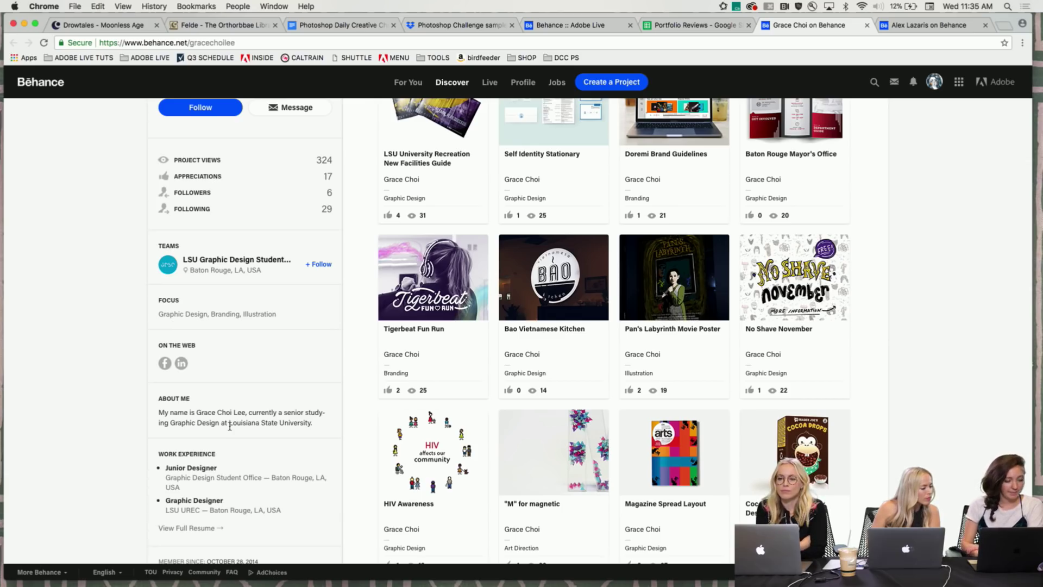
pyautogui.scroll(4, 141, 347)
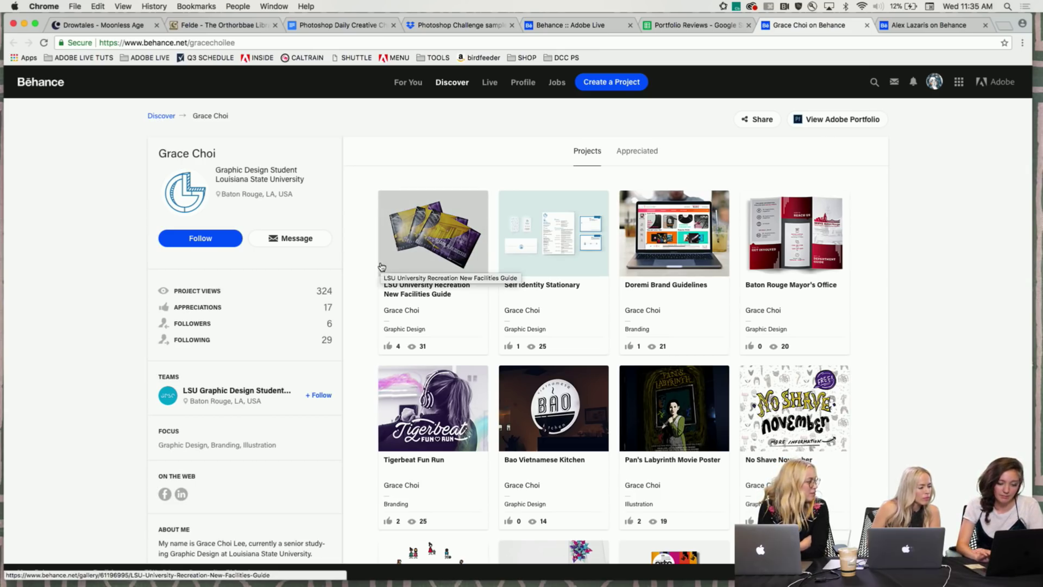
pyautogui.keyDown('super'); pyautogui.click(543, 418); pyautogui.keyUp('super')
pyautogui.hotkey('ctrl', 'Tab')
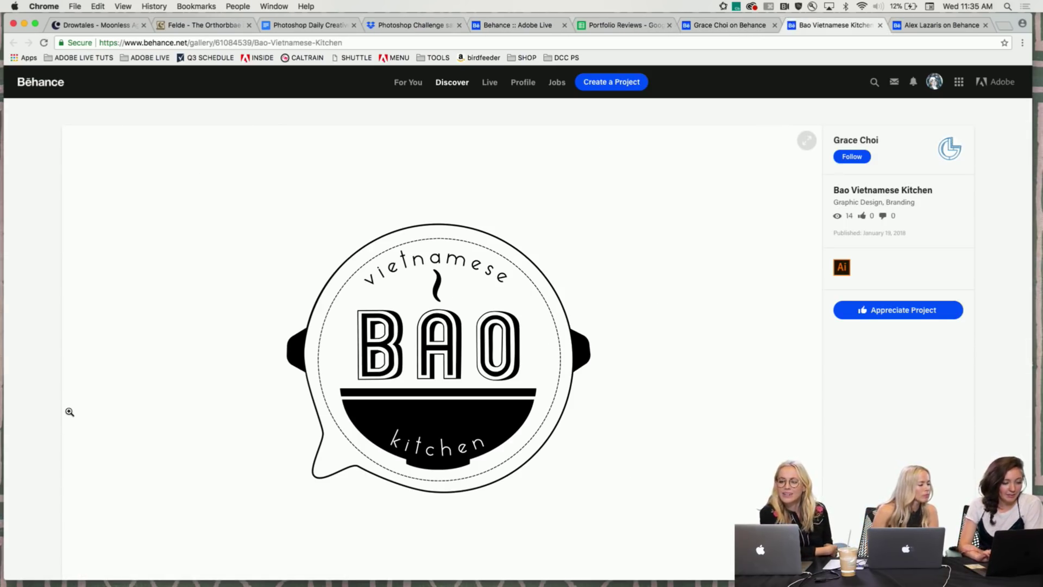
# Step: Read the project's BAO and LOGO descriptions and examine the photos of the logo displayed inside and outside the restaurant
pyautogui.scroll(-5, 70, 412)
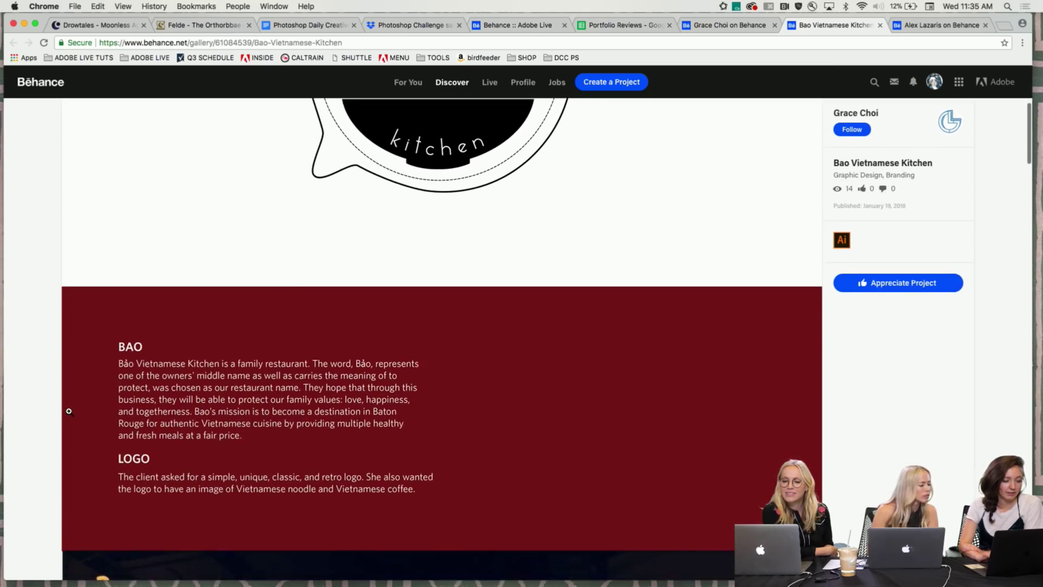
pyautogui.scroll(-2, 69, 412)
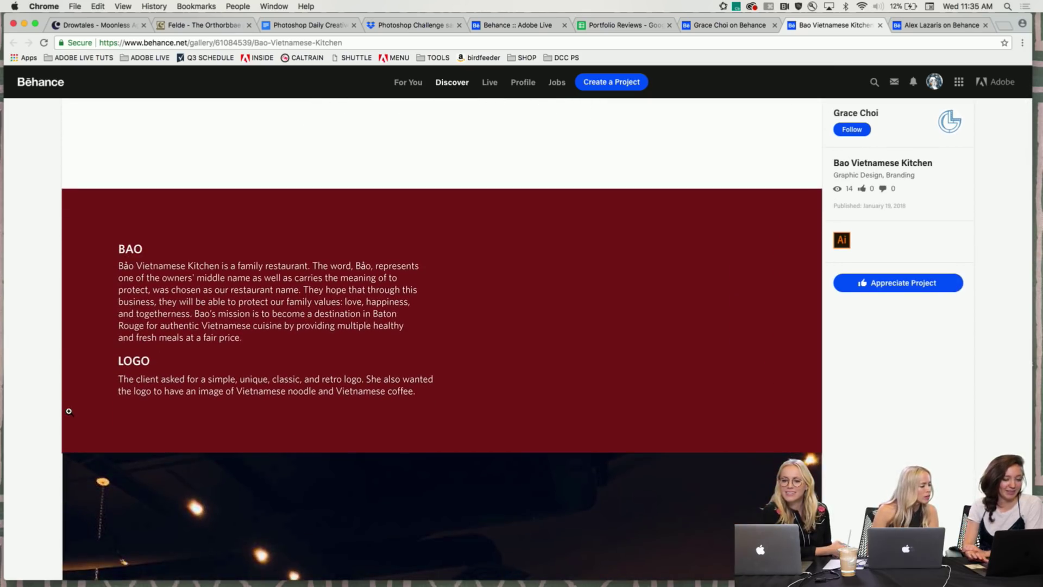
pyautogui.scroll(-1, 93, 290)
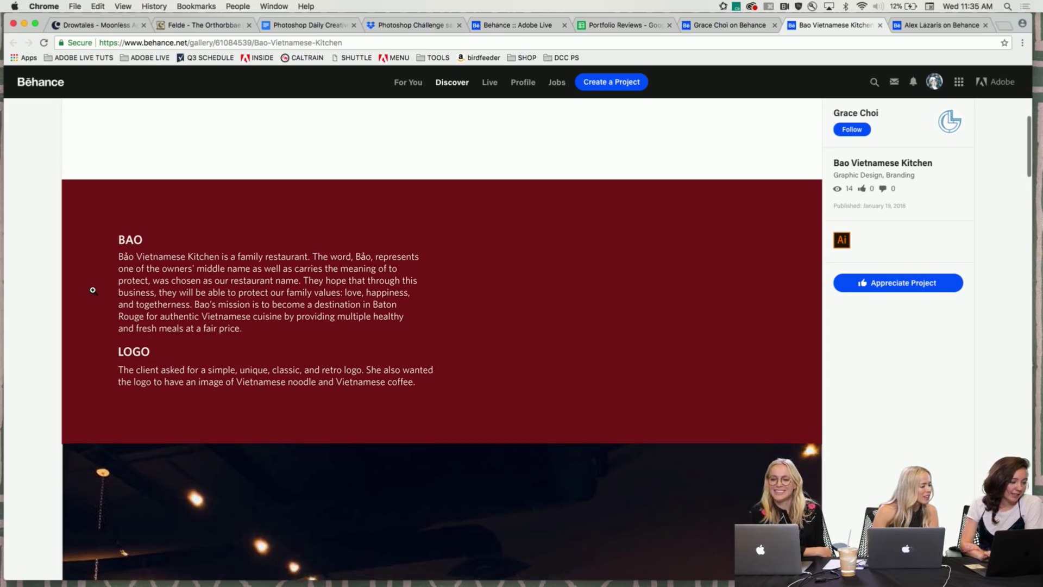
pyautogui.scroll(-2, 98, 257)
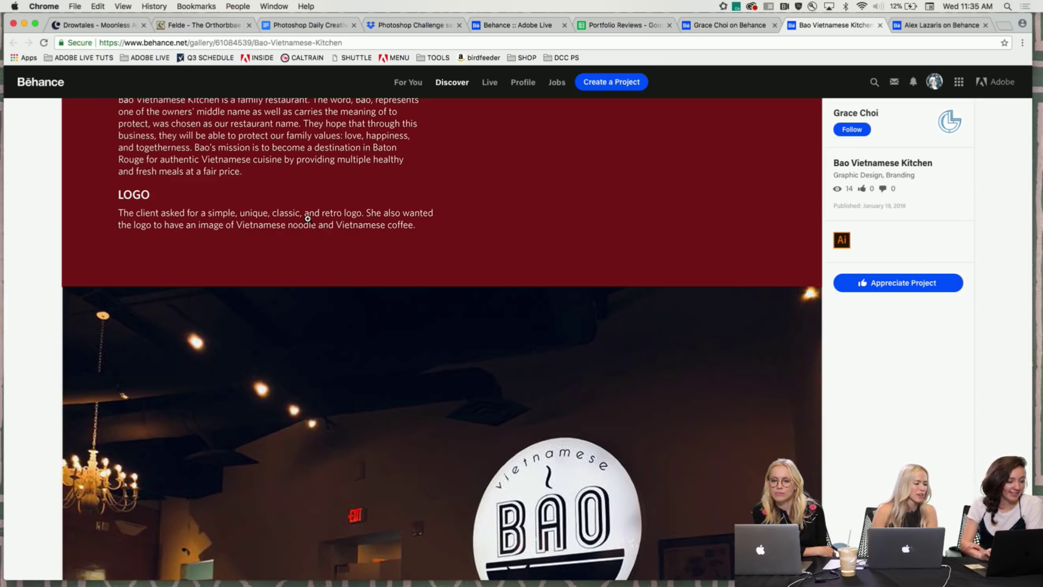
pyautogui.scroll(-4, 95, 234)
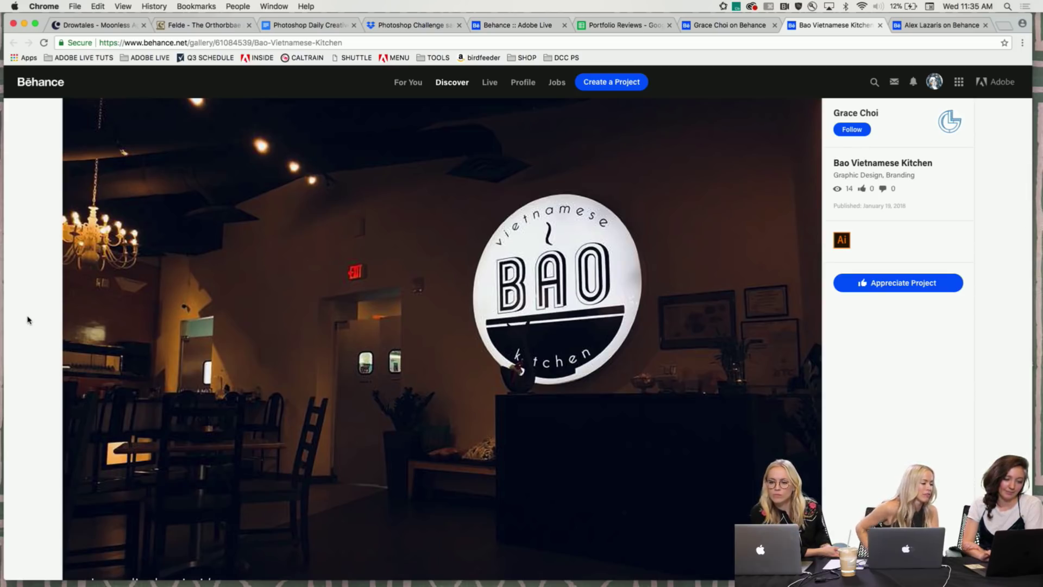
pyautogui.scroll(-3, 28, 321)
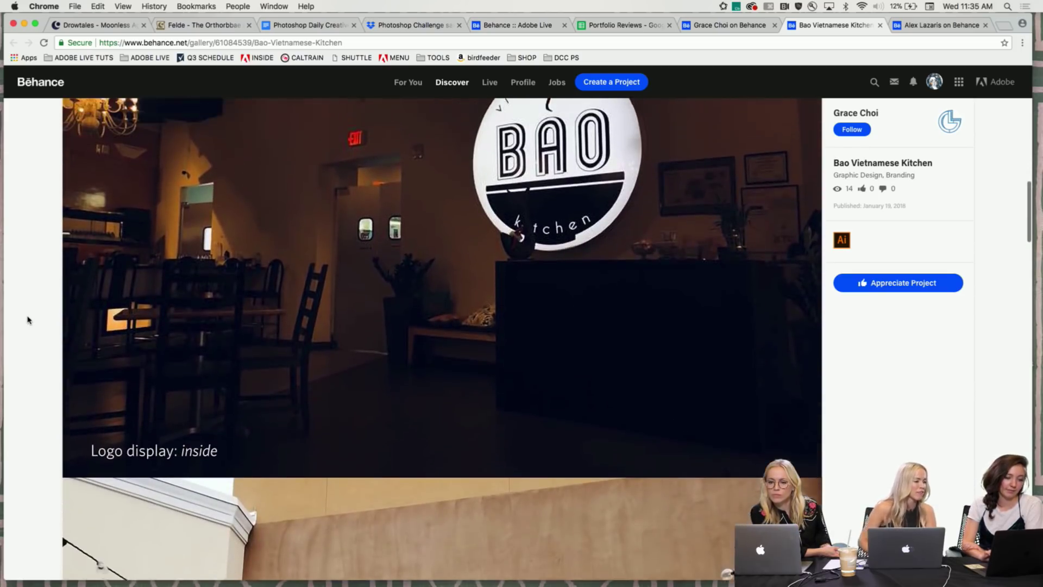
pyautogui.scroll(2, 28, 320)
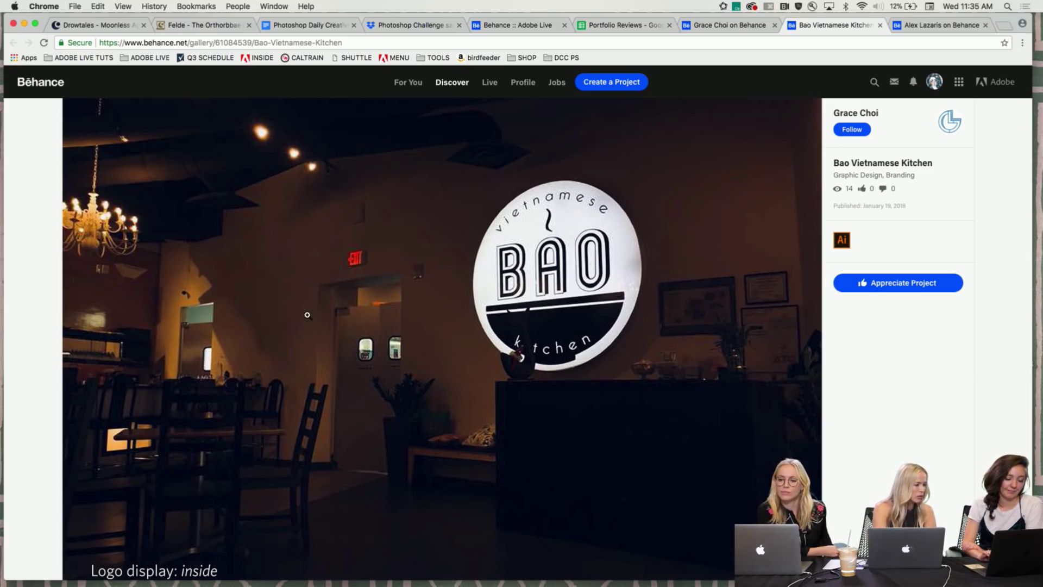
pyautogui.scroll(-10, 306, 315)
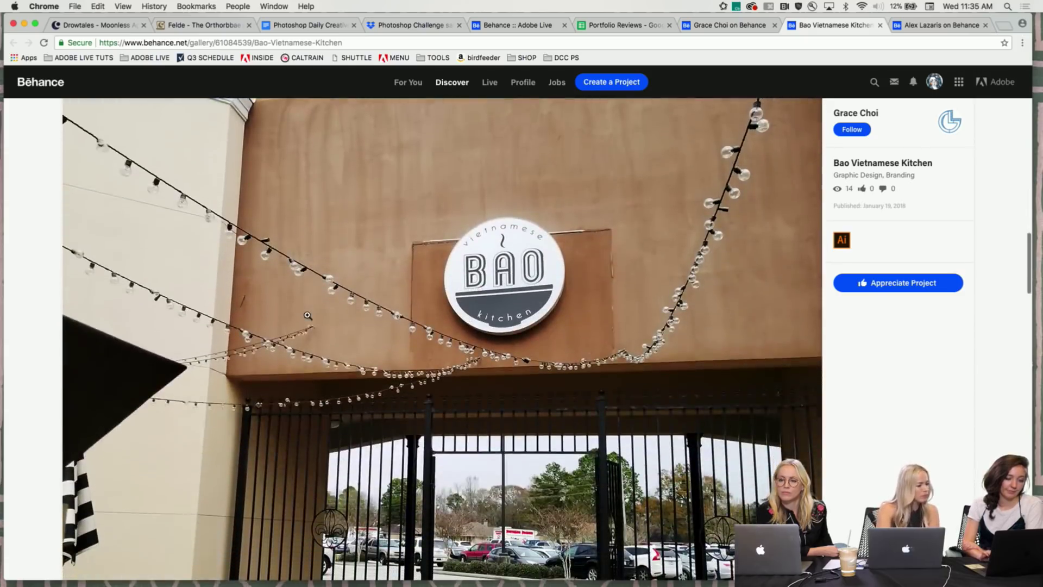
pyautogui.scroll(-2, 306, 315)
pyautogui.scroll(-1, 307, 315)
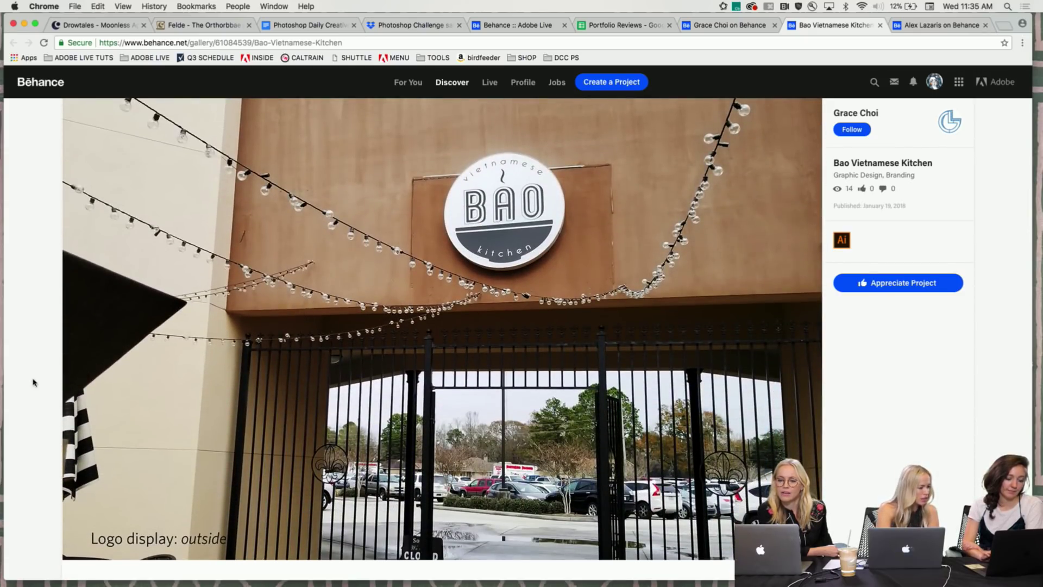
pyautogui.scroll(-4, 33, 382)
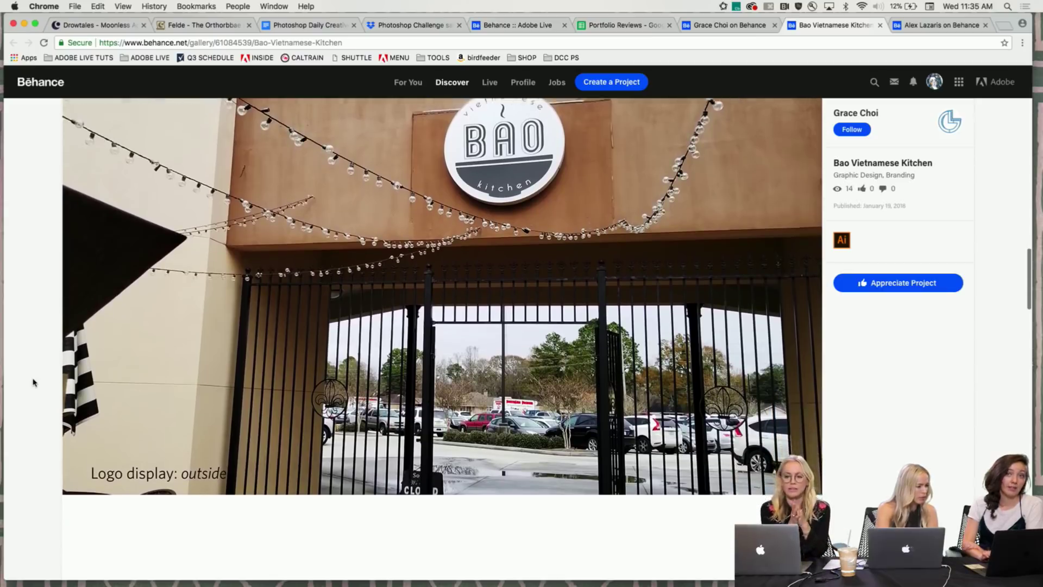
pyautogui.scroll(-1, 33, 382)
pyautogui.scroll(5, 33, 382)
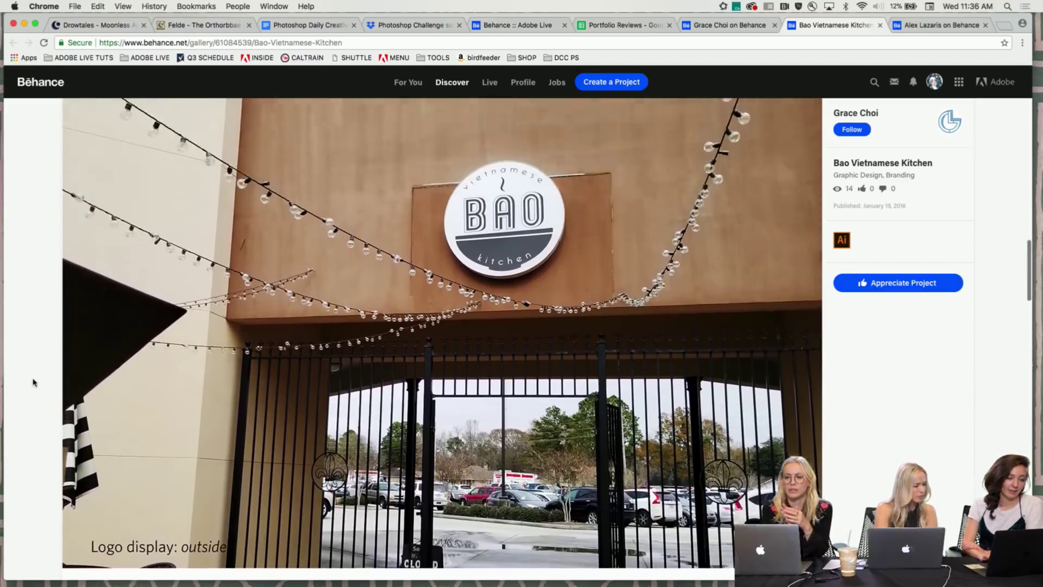
# Step: Examine the project's business card mockup and the two menu layouts down to the end of the page
pyautogui.scroll(-10, 33, 382)
pyautogui.scroll(-10, 33, 381)
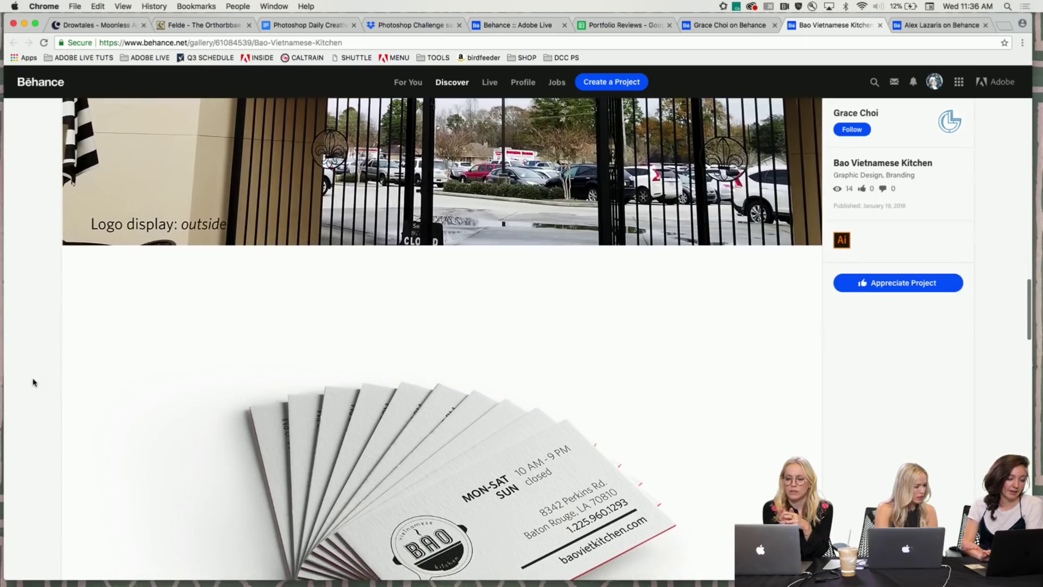
pyautogui.scroll(-5, 33, 382)
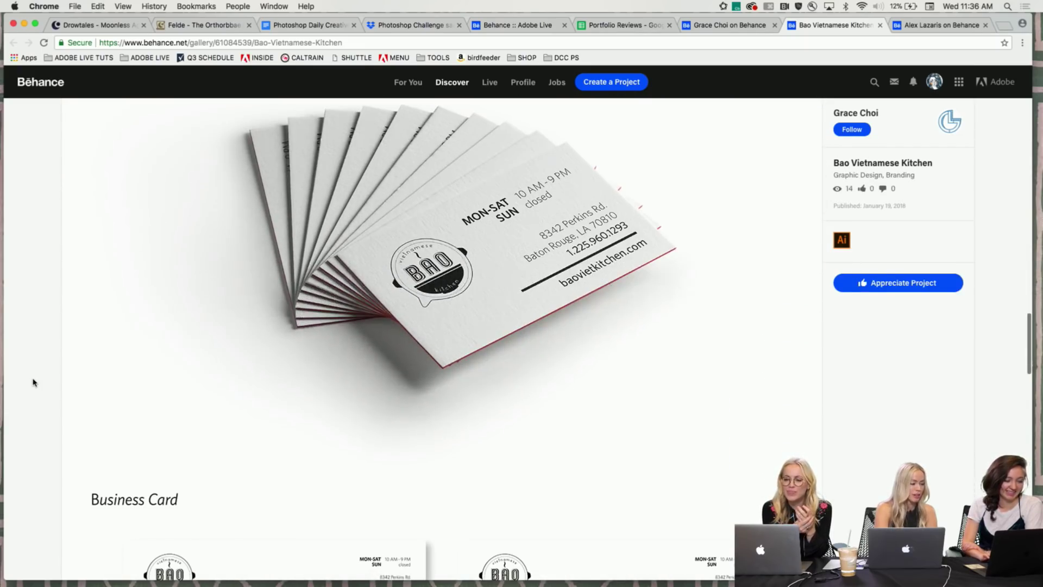
pyautogui.scroll(2, 33, 381)
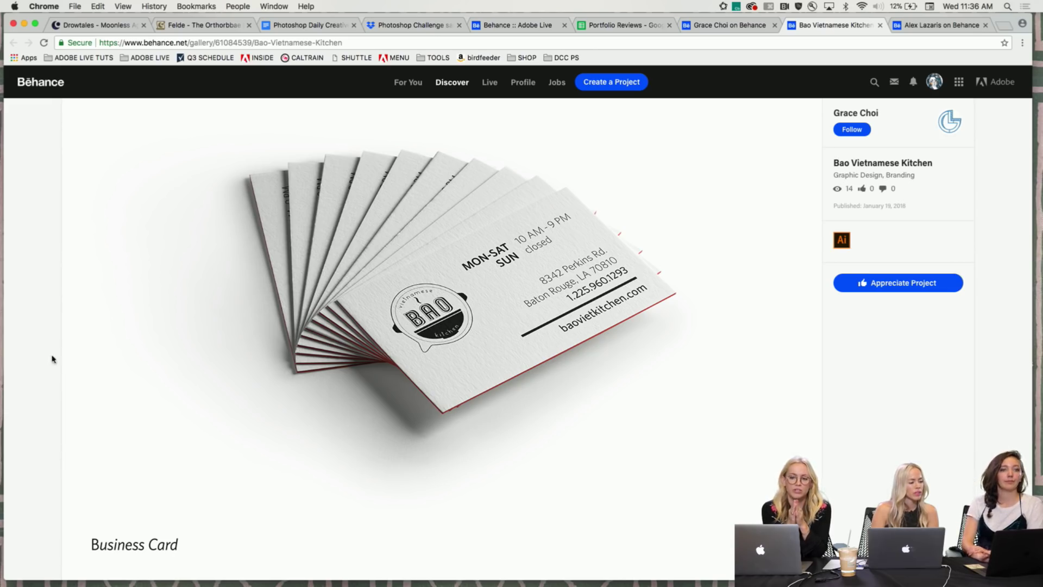
pyautogui.scroll(-15, 27, 392)
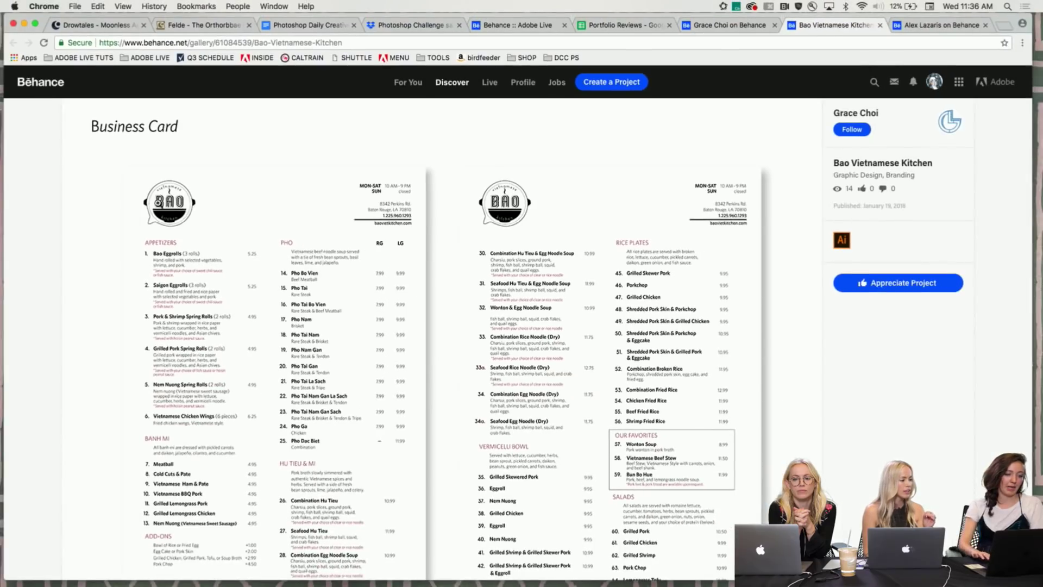
pyautogui.scroll(-3, 71, 313)
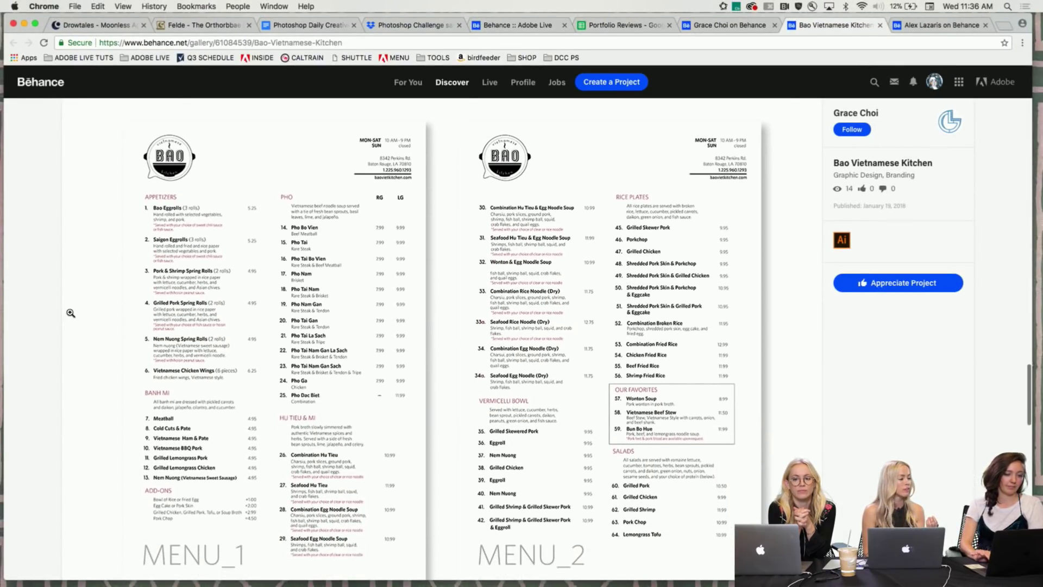
pyautogui.scroll(-10, 71, 313)
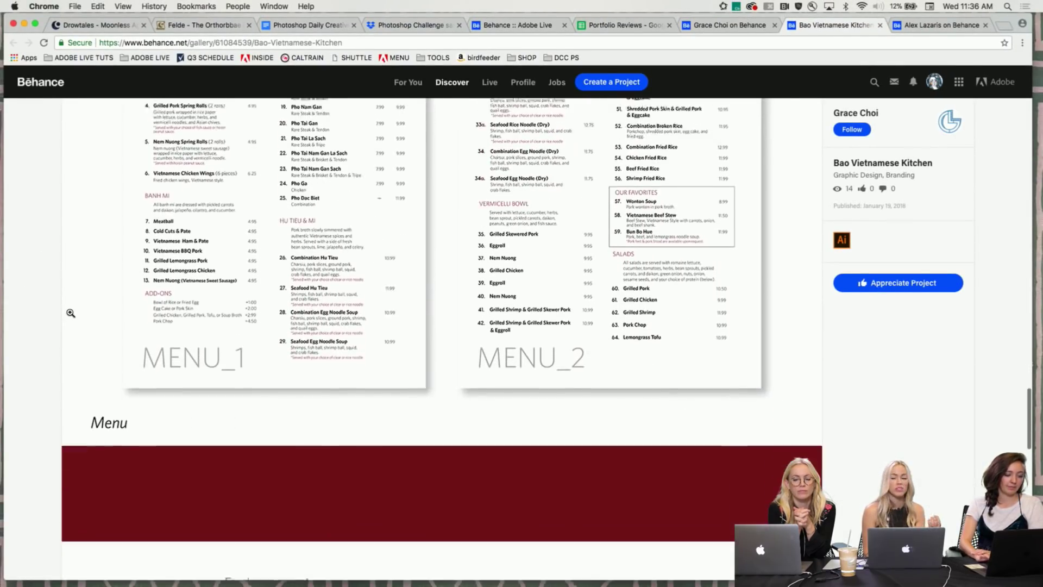
pyautogui.scroll(-5, 70, 312)
# Step: Review the menus, business card and indoor sign again, back to the main Bao logo and its written brief
pyautogui.scroll(14, 70, 312)
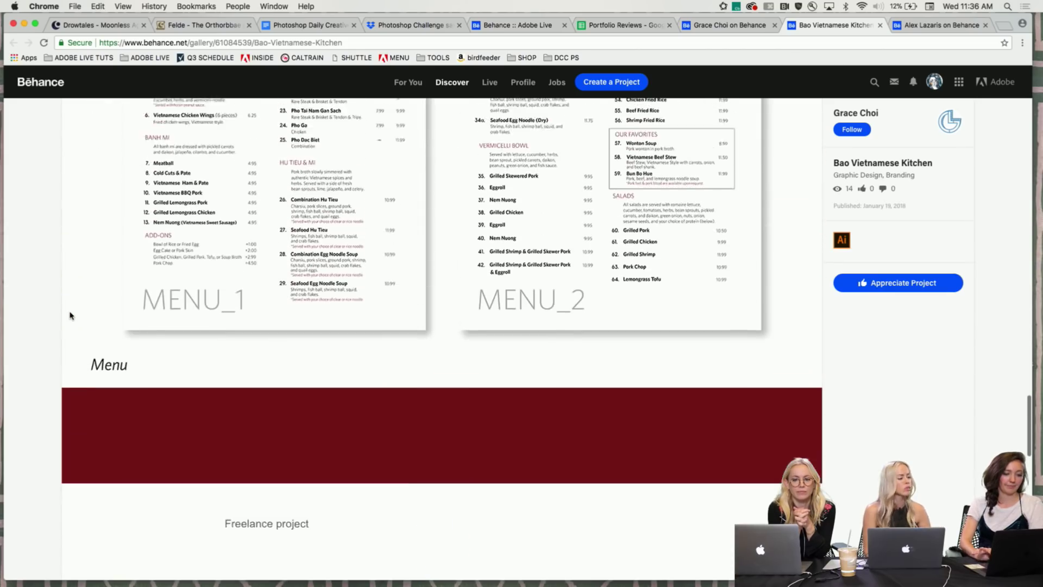
pyautogui.scroll(2, 70, 314)
pyautogui.scroll(10, 70, 313)
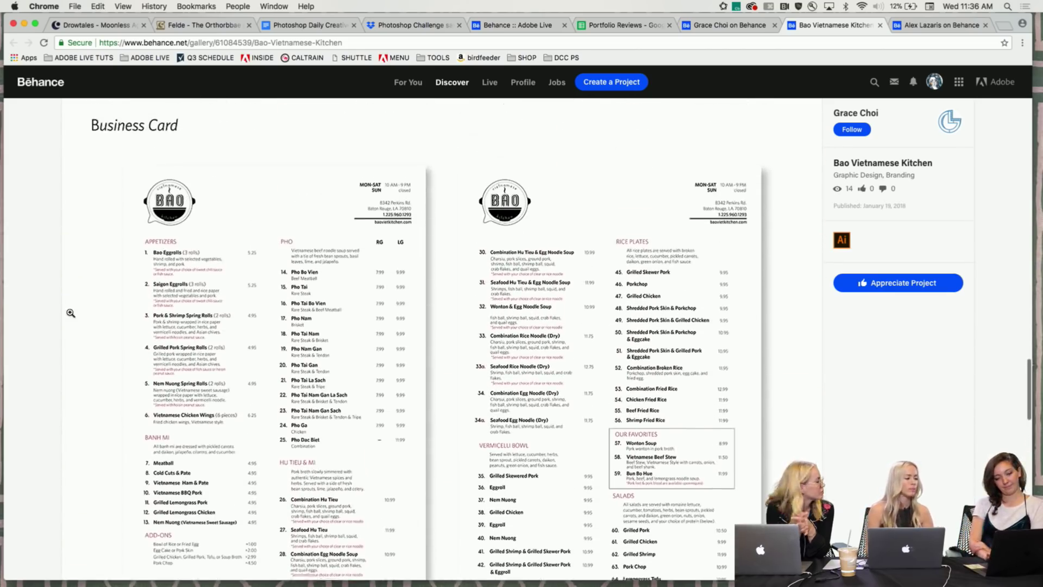
pyautogui.scroll(3, 71, 312)
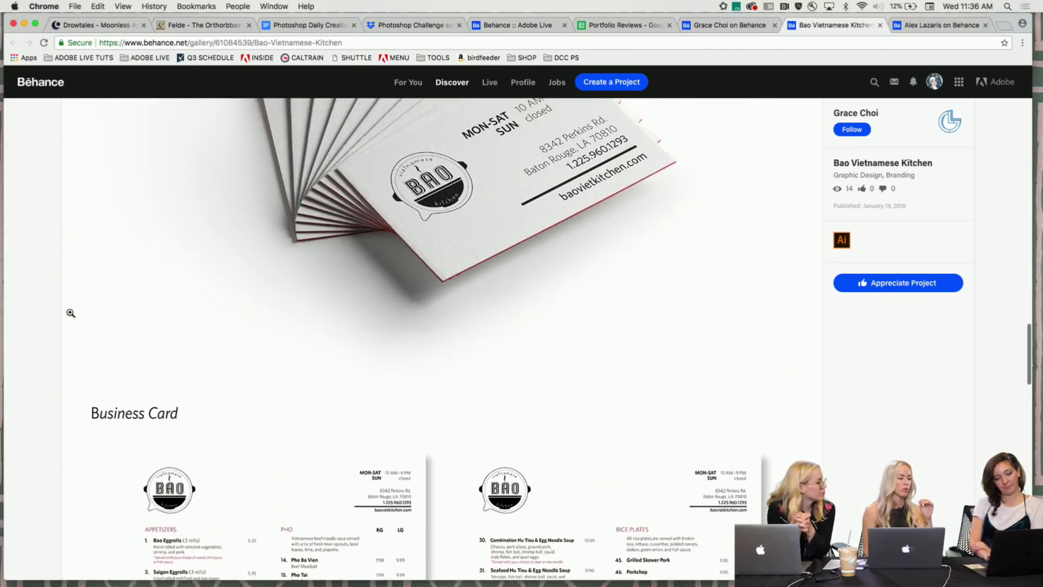
pyautogui.scroll(20, 163, 358)
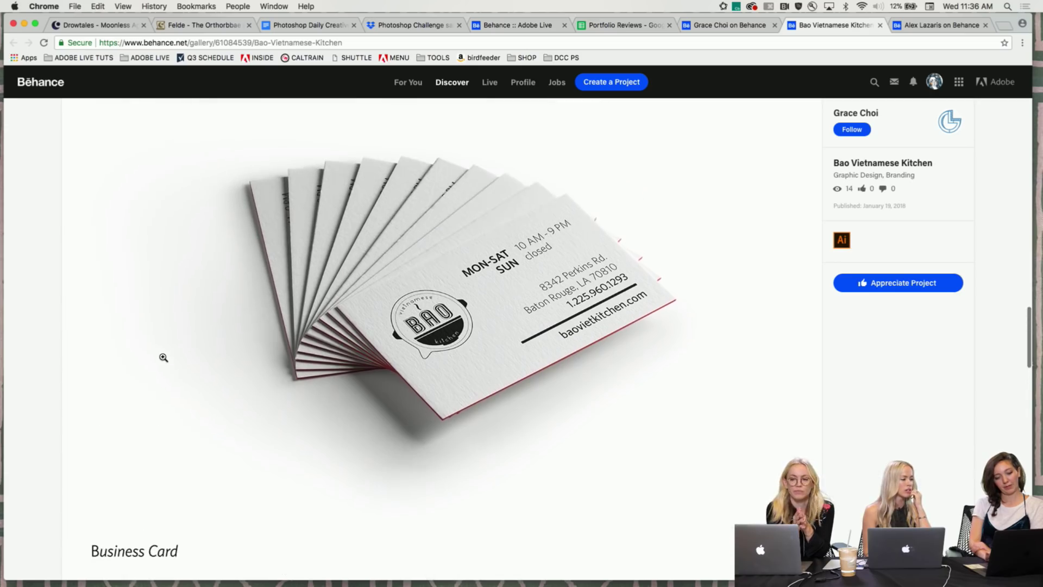
pyautogui.scroll(12, 162, 356)
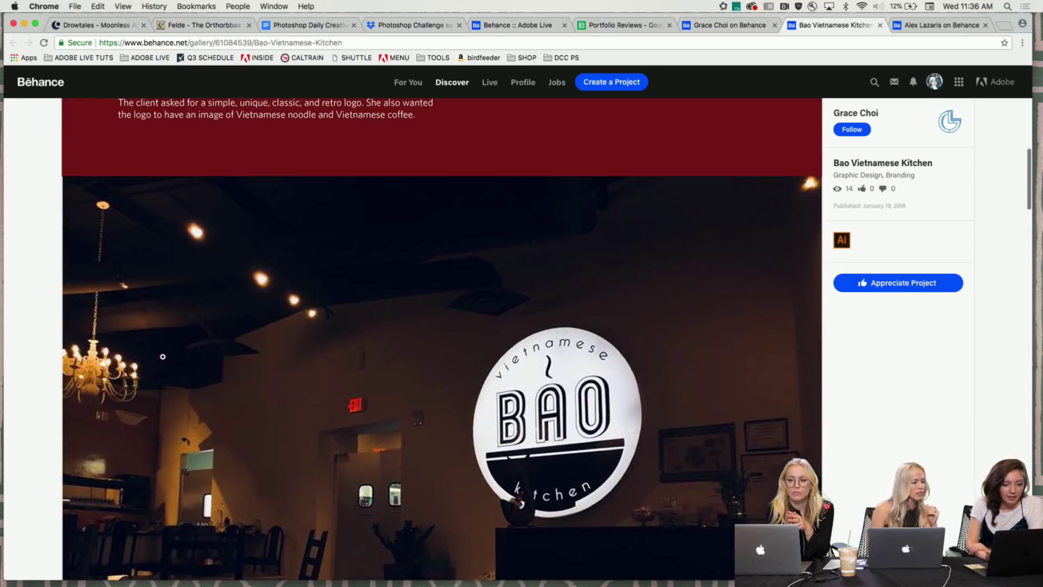
pyautogui.scroll(15, 486, 423)
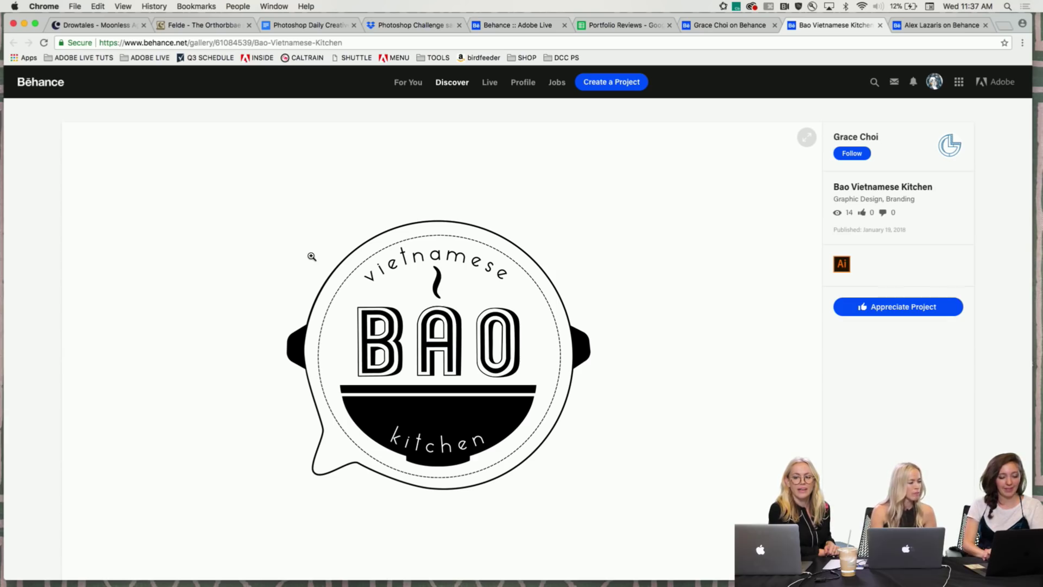
pyautogui.scroll(-3, 312, 255)
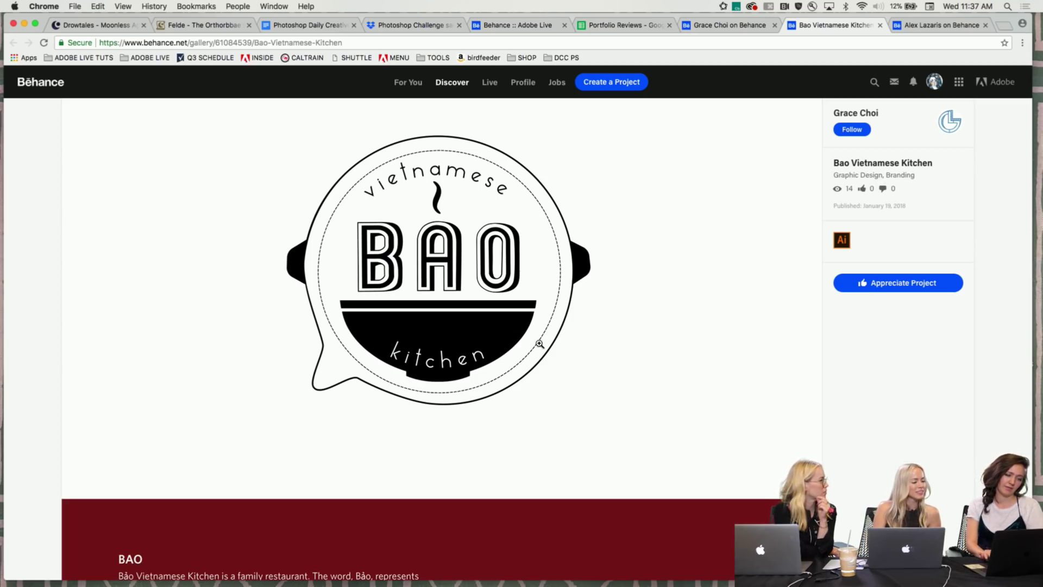
pyautogui.scroll(-2, 326, 350)
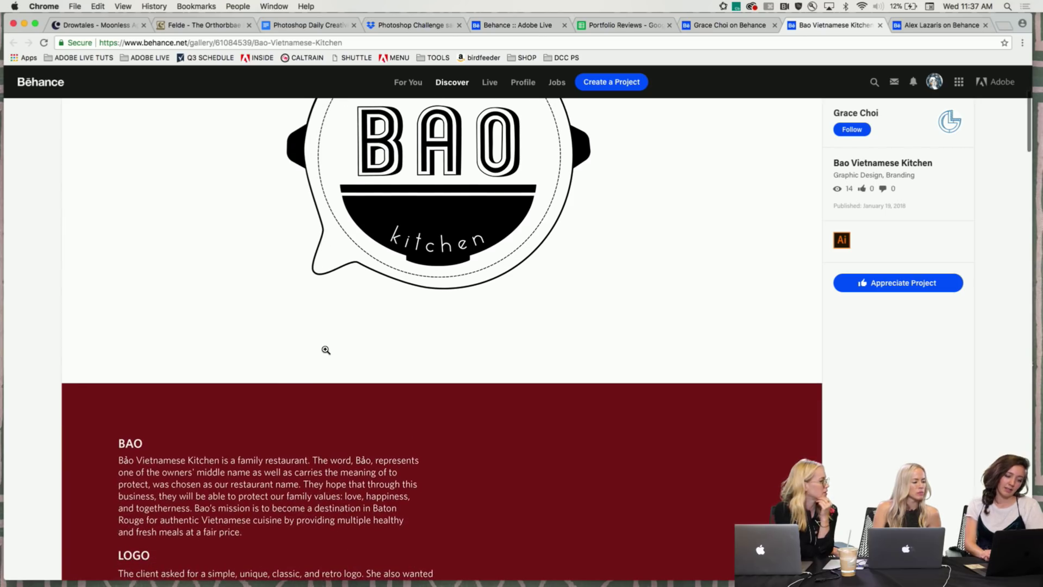
pyautogui.scroll(-2, 326, 350)
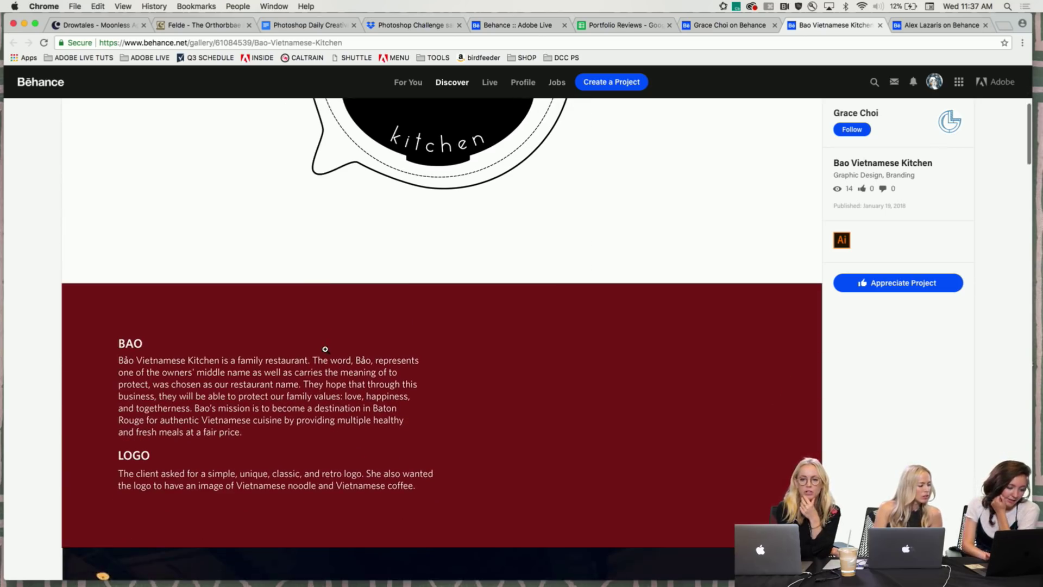
# Step: Compare the main Bao logo with its indoor and outdoor sign photos, finishing back at the logo at the start of the project
pyautogui.scroll(4, 326, 350)
pyautogui.scroll(1, 326, 350)
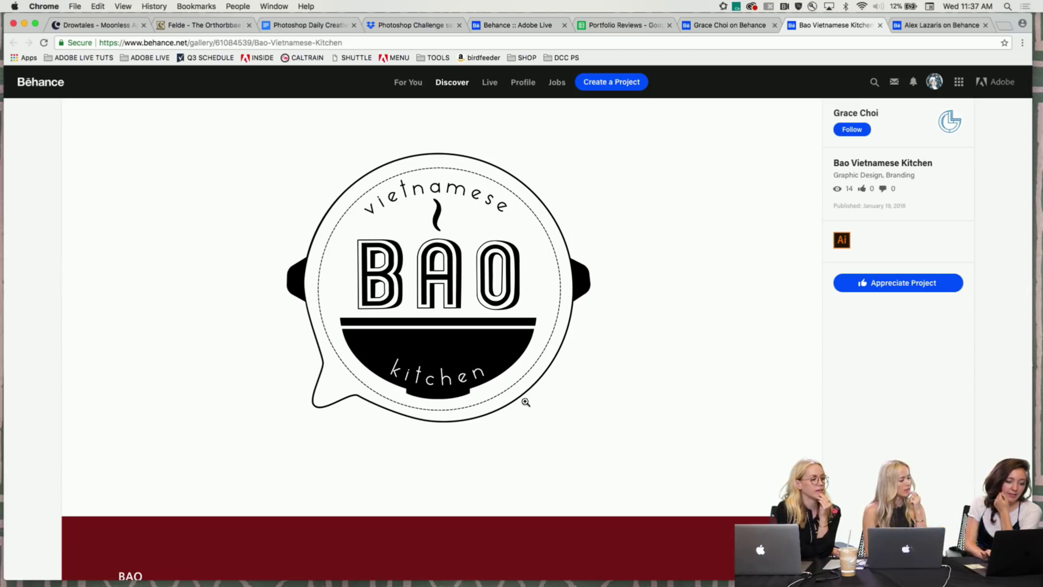
pyautogui.scroll(-6, 425, 367)
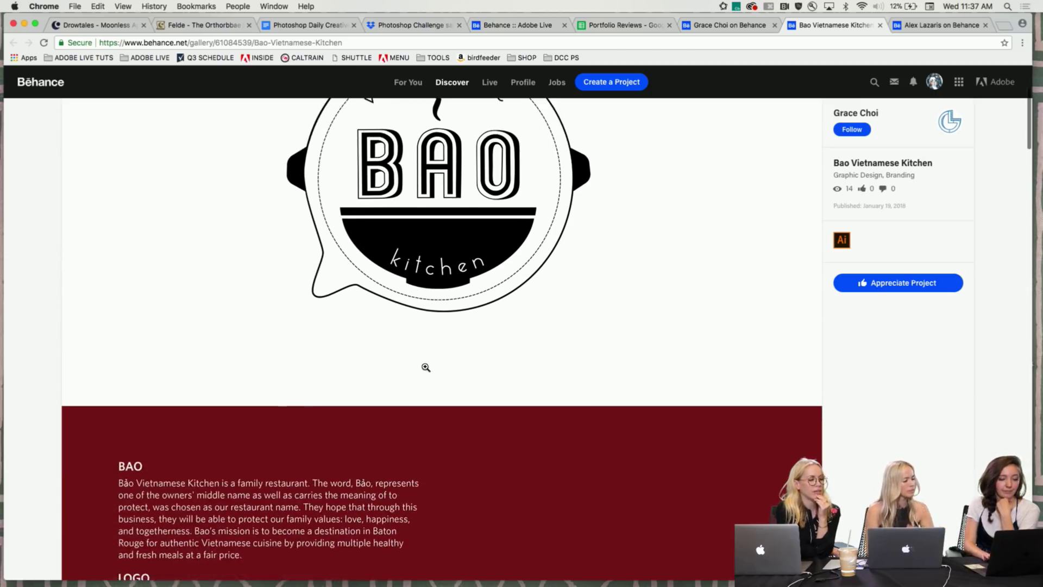
pyautogui.scroll(-8, 425, 366)
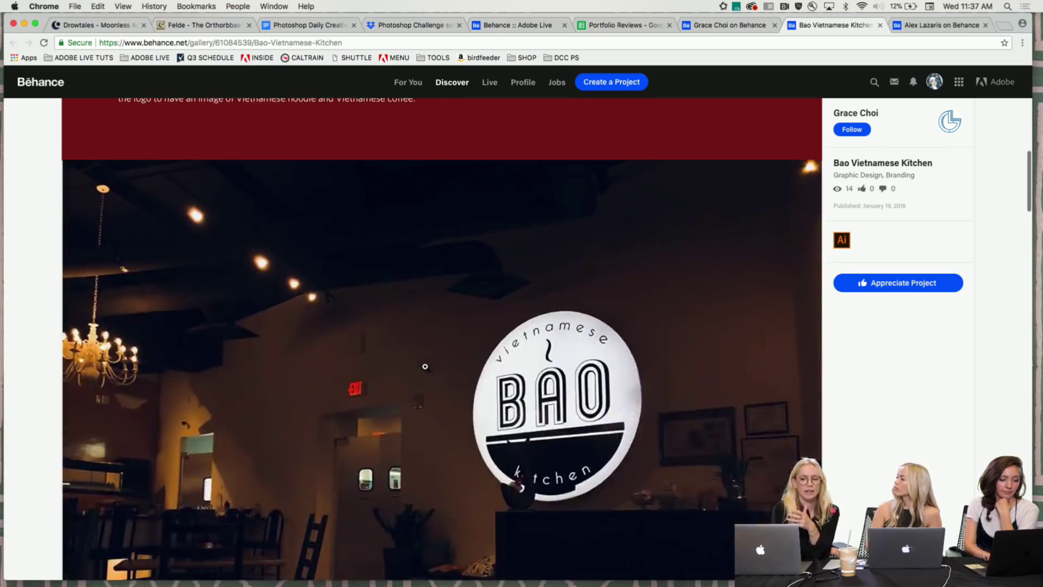
pyautogui.scroll(-1, 424, 367)
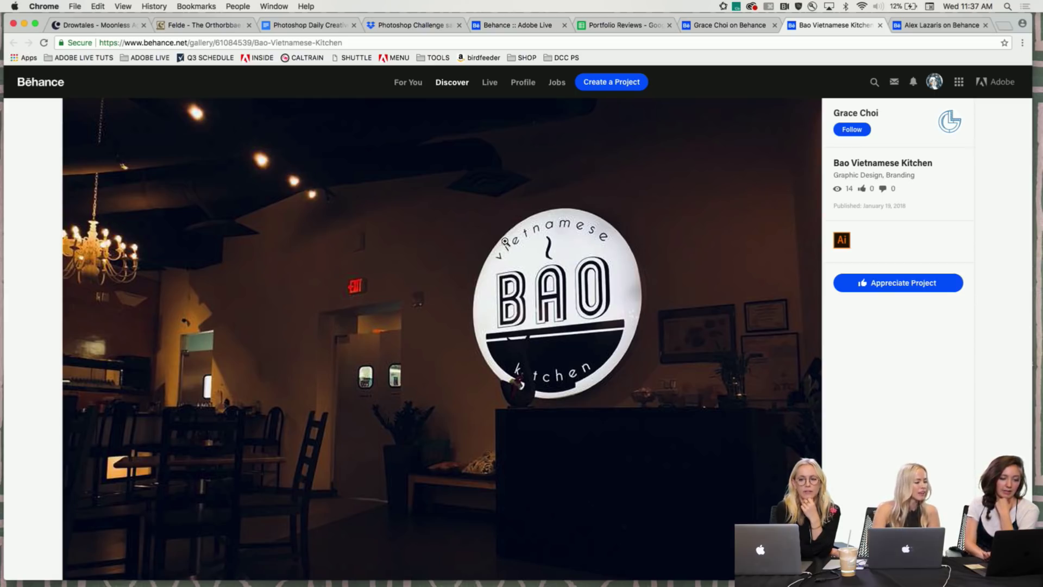
pyautogui.scroll(-1, 351, 308)
pyautogui.scroll(-10, 350, 308)
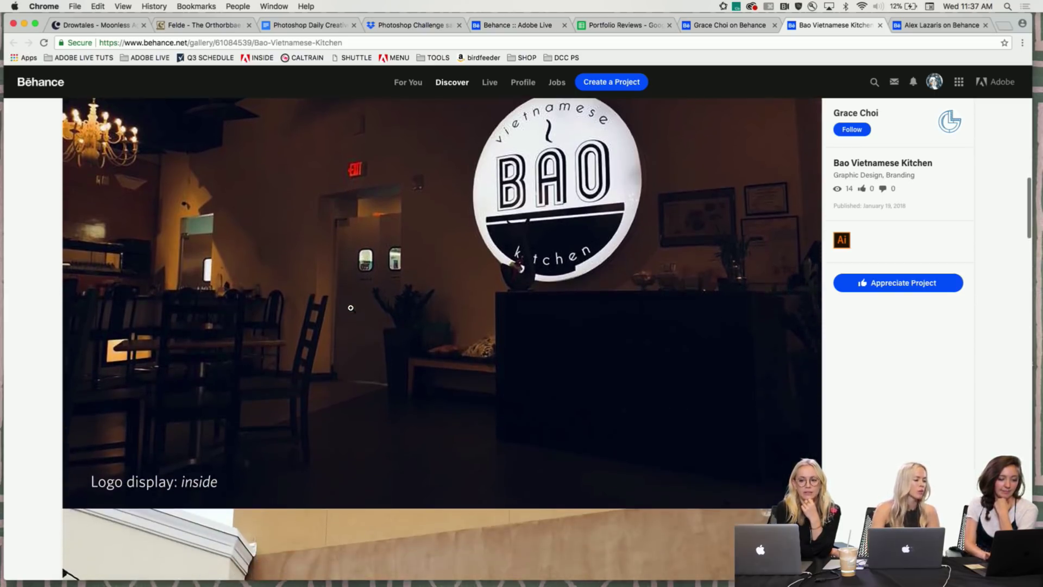
pyautogui.scroll(-2, 351, 308)
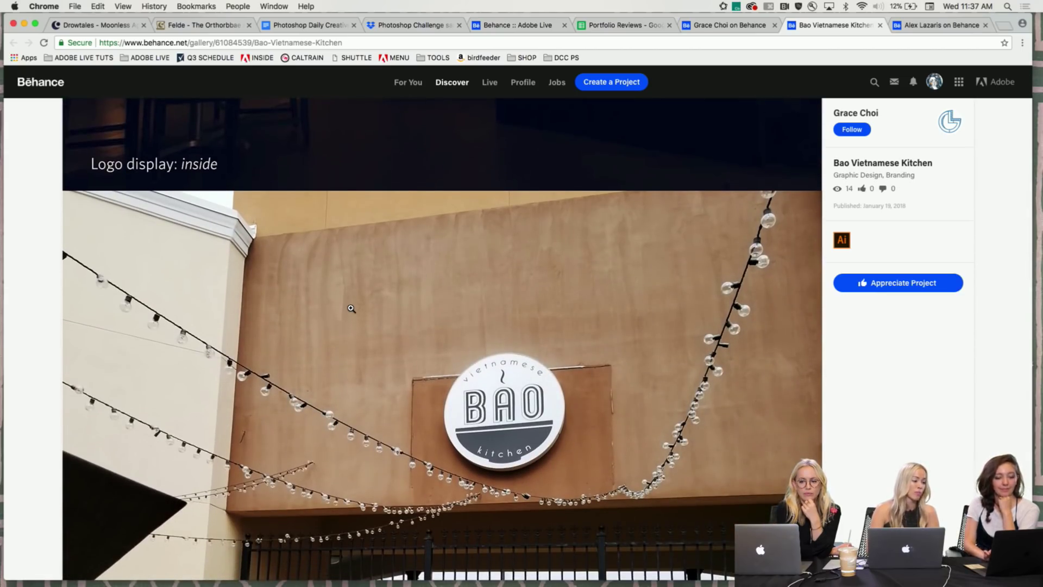
pyautogui.scroll(-2, 351, 308)
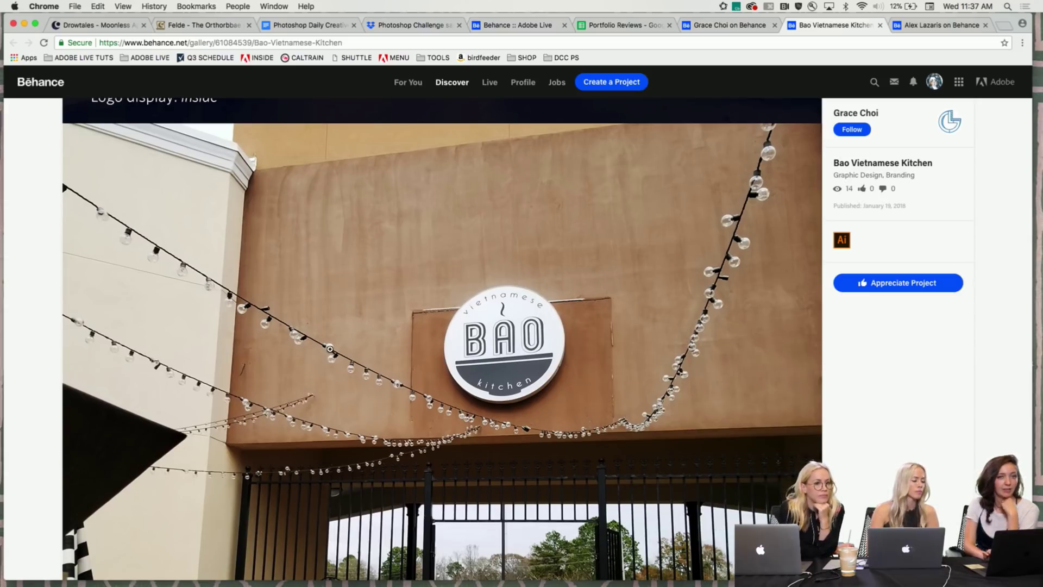
pyautogui.scroll(-4, 330, 348)
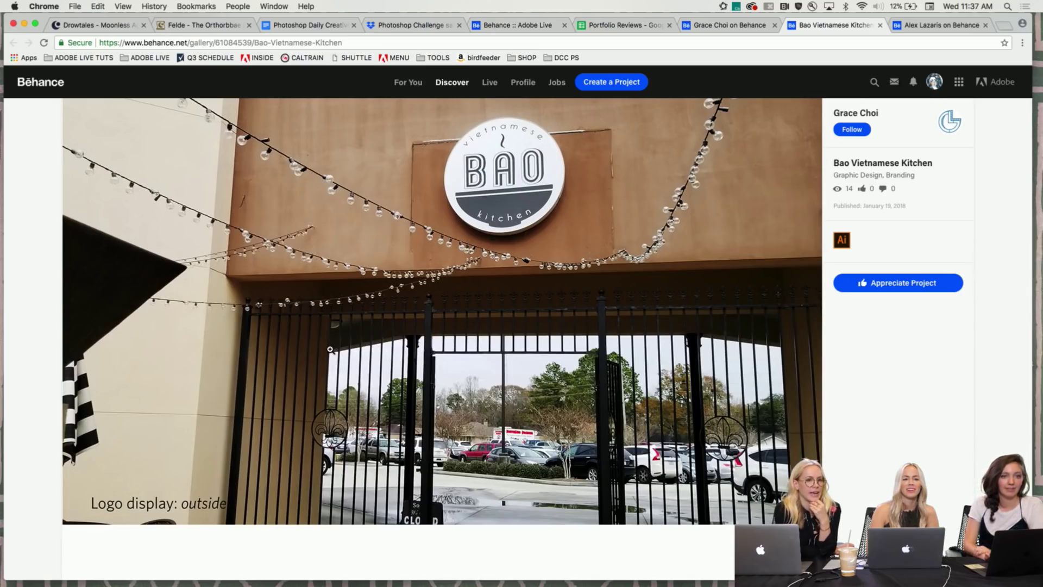
pyautogui.scroll(10, 330, 349)
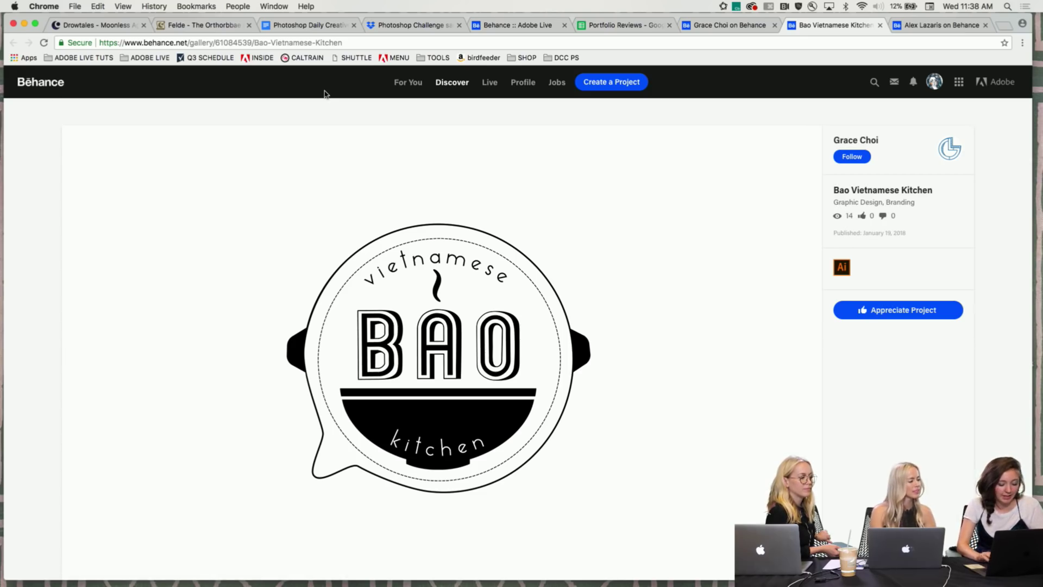
# Step: Return to the design student's Behance profile and open the Tigerbeat Fun Run project
pyautogui.hotkey('ctrl', 'shift', 'Tab')
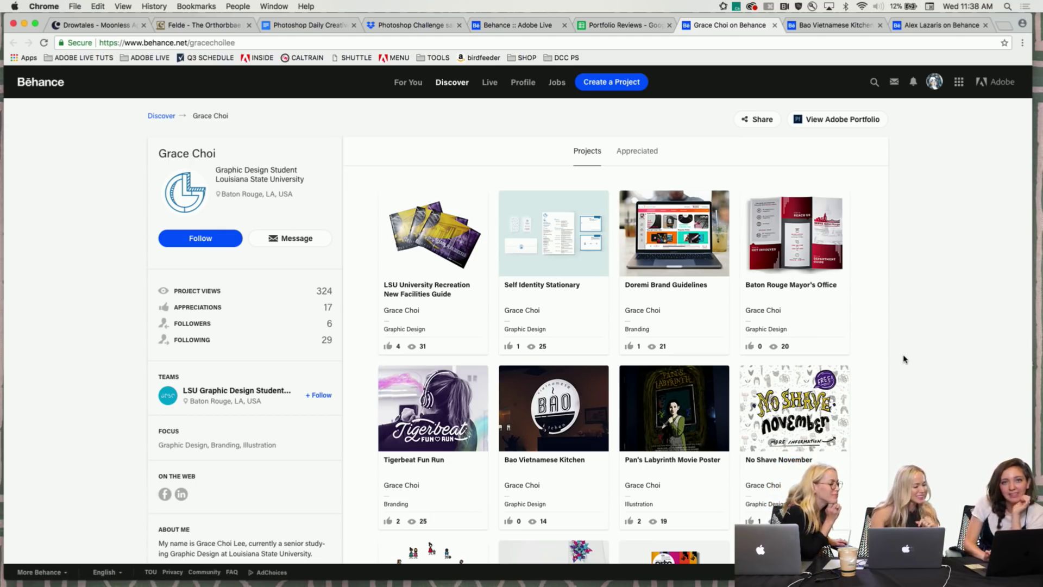
pyautogui.scroll(-2, 904, 359)
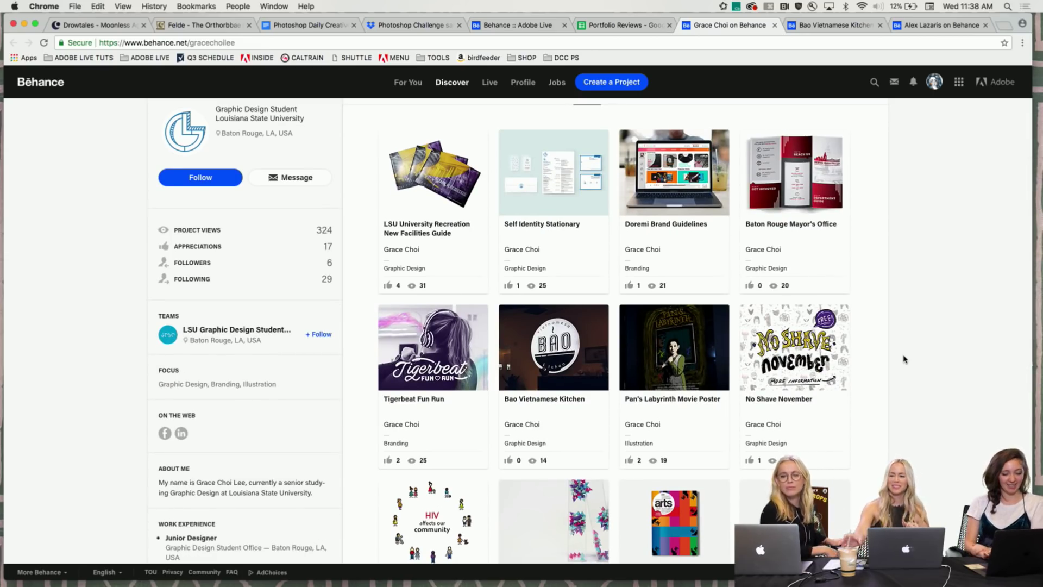
pyautogui.scroll(-1, 951, 310)
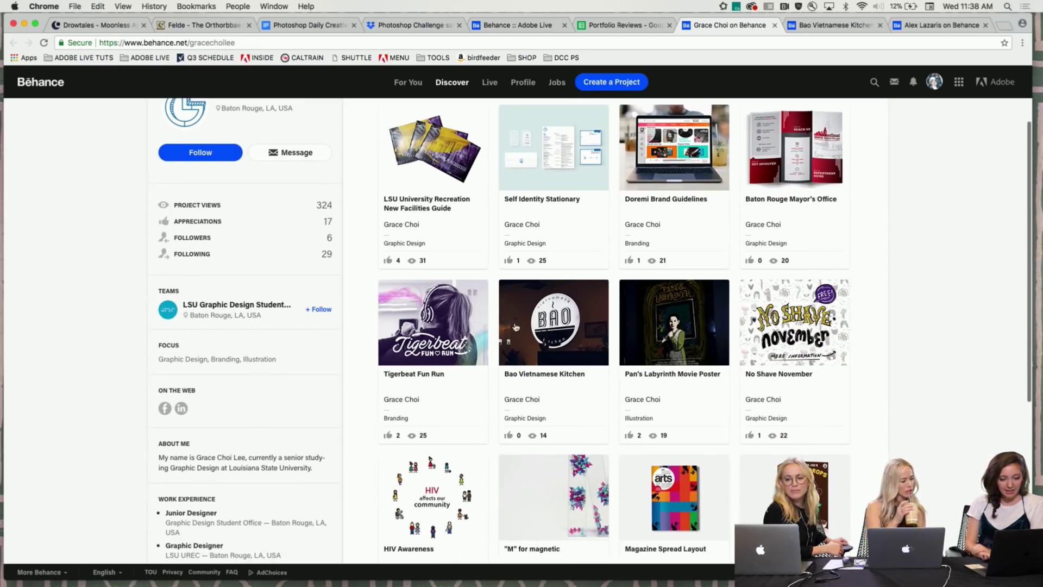
pyautogui.click(437, 336)
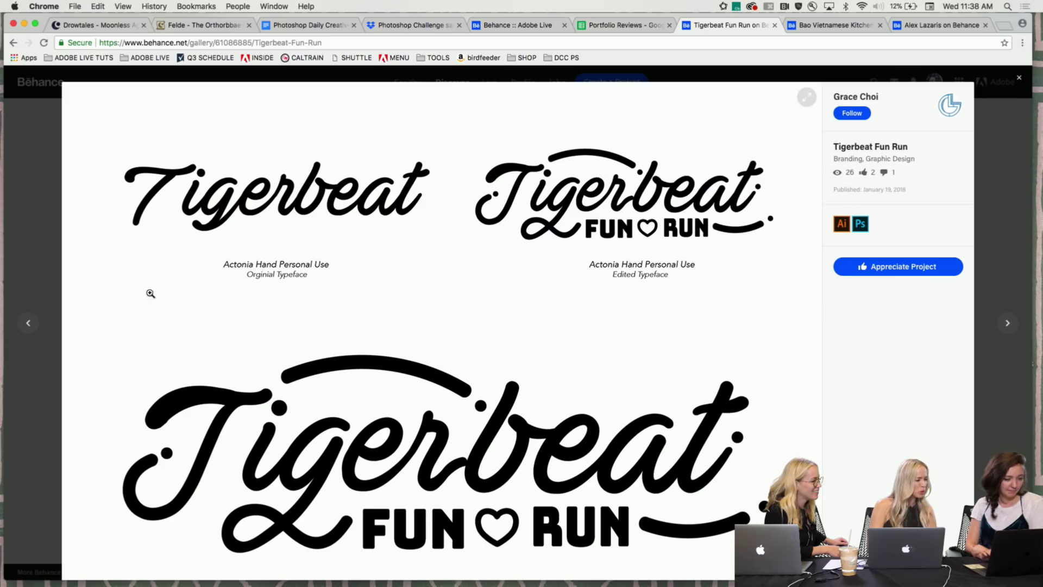
# Step: Examine the Tigerbeat Fun Run lettering in black and gradient, along with the event graphics placed over the gym photo
pyautogui.scroll(-2, 127, 322)
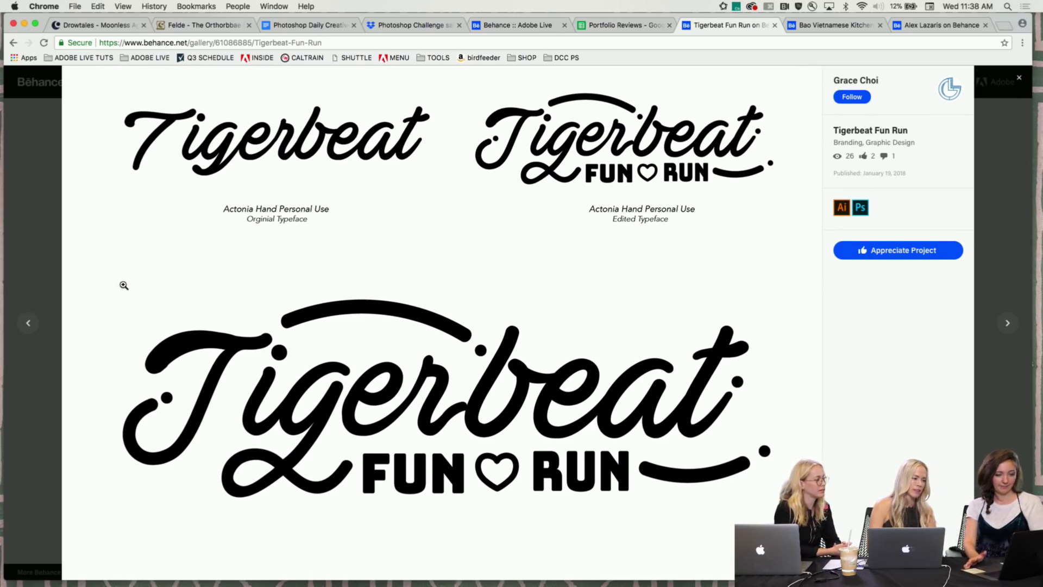
pyautogui.scroll(-5, 98, 333)
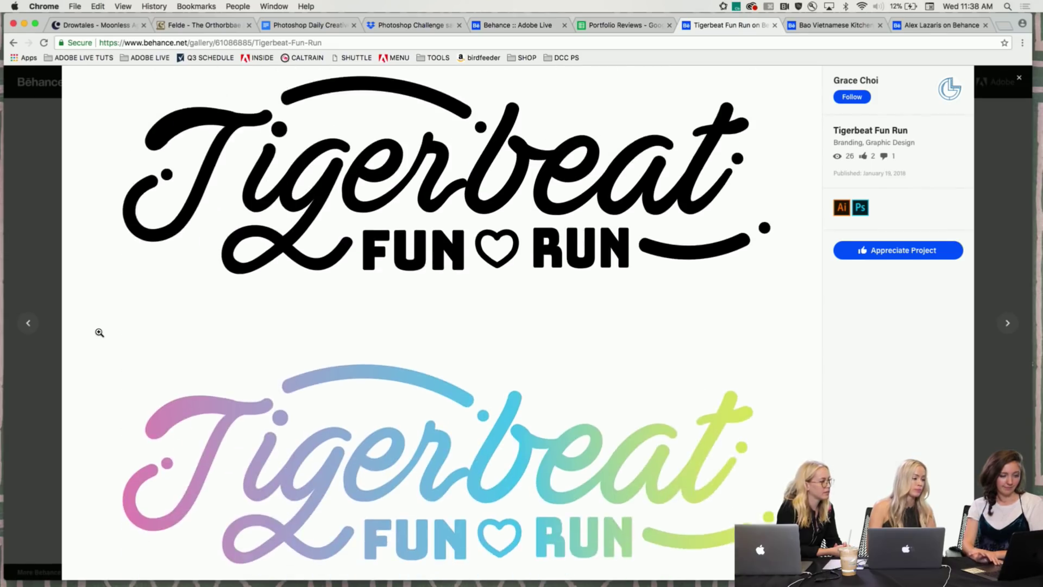
pyautogui.scroll(-10, 99, 332)
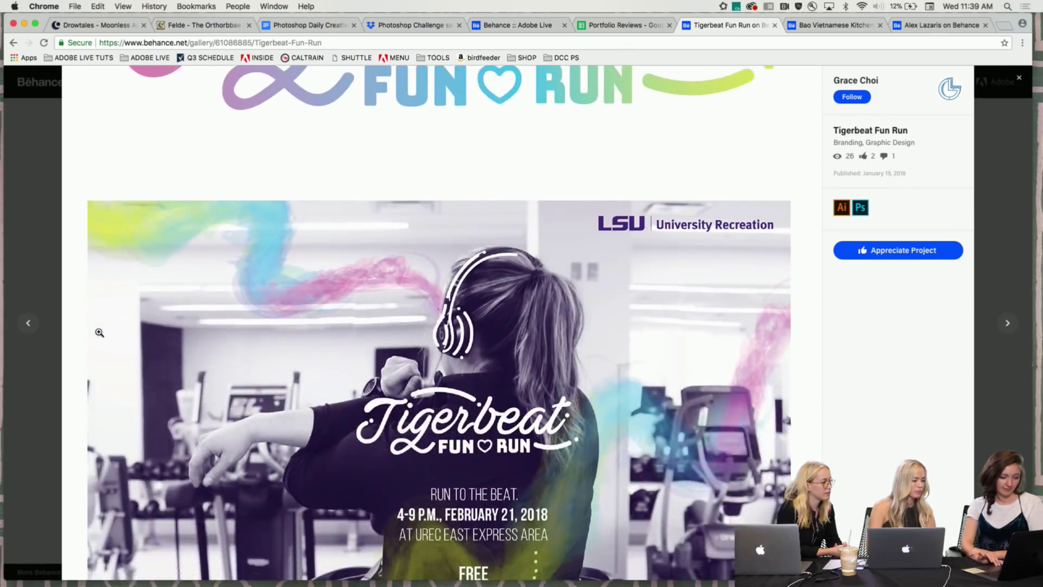
pyautogui.scroll(-2, 100, 333)
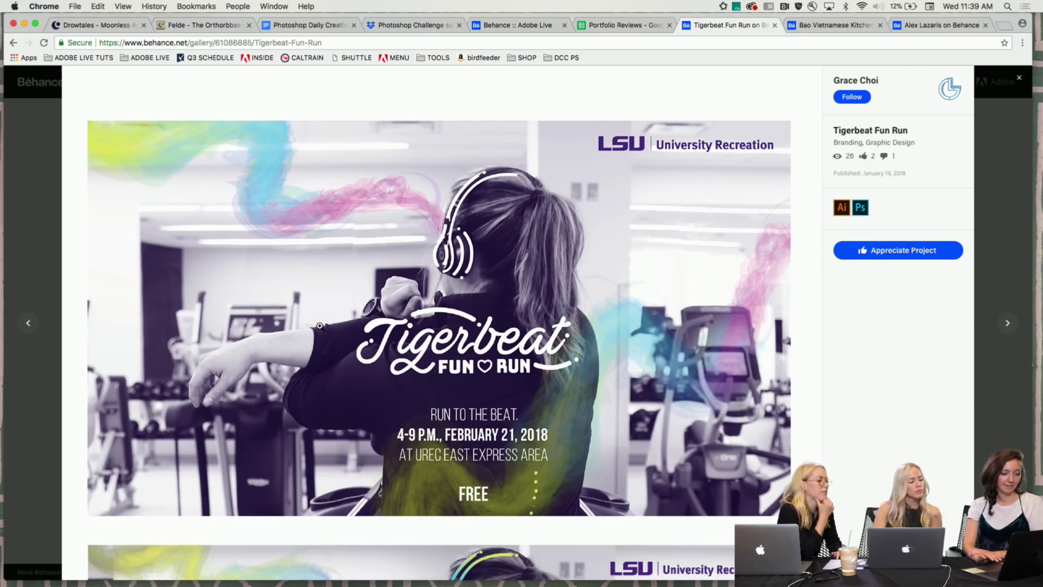
pyautogui.scroll(-1, 320, 326)
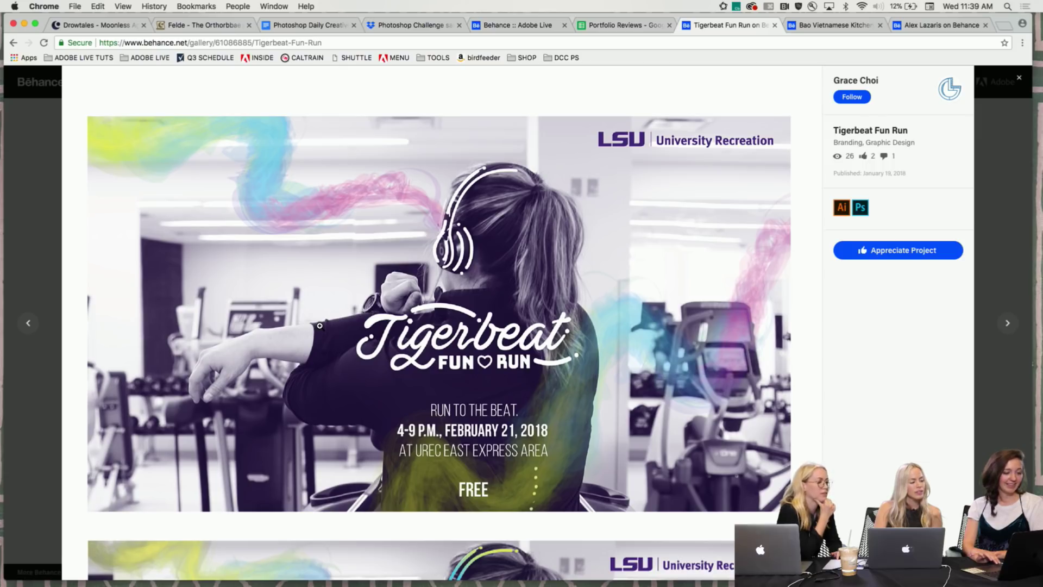
pyautogui.scroll(-5, 320, 326)
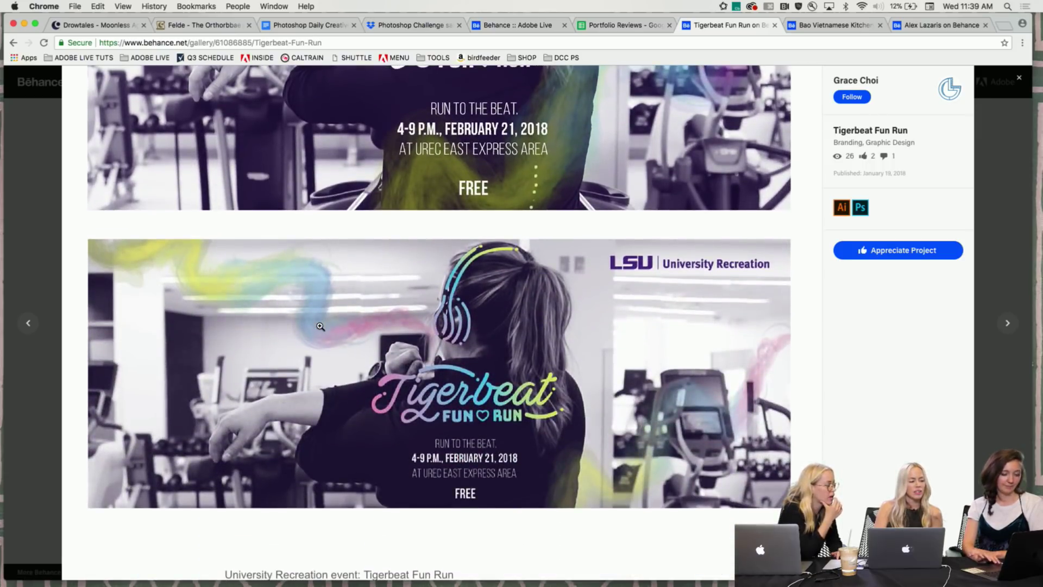
# Step: Compare the white-logo and gradient-logo versions of the Tigerbeat event graphic and read the event description below them
pyautogui.scroll(3, 320, 326)
pyautogui.scroll(-1, 185, 417)
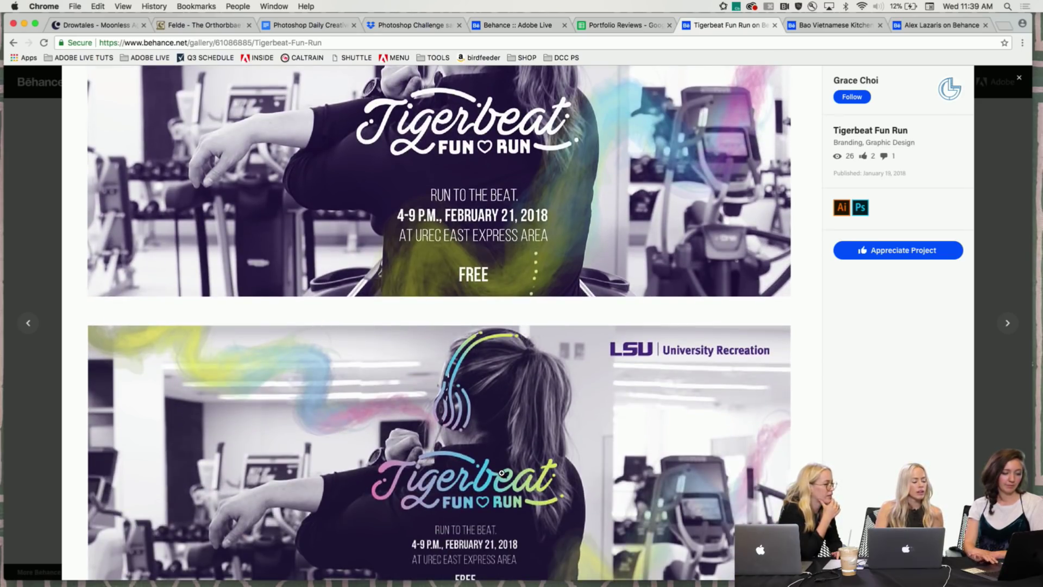
pyautogui.scroll(-2, 502, 474)
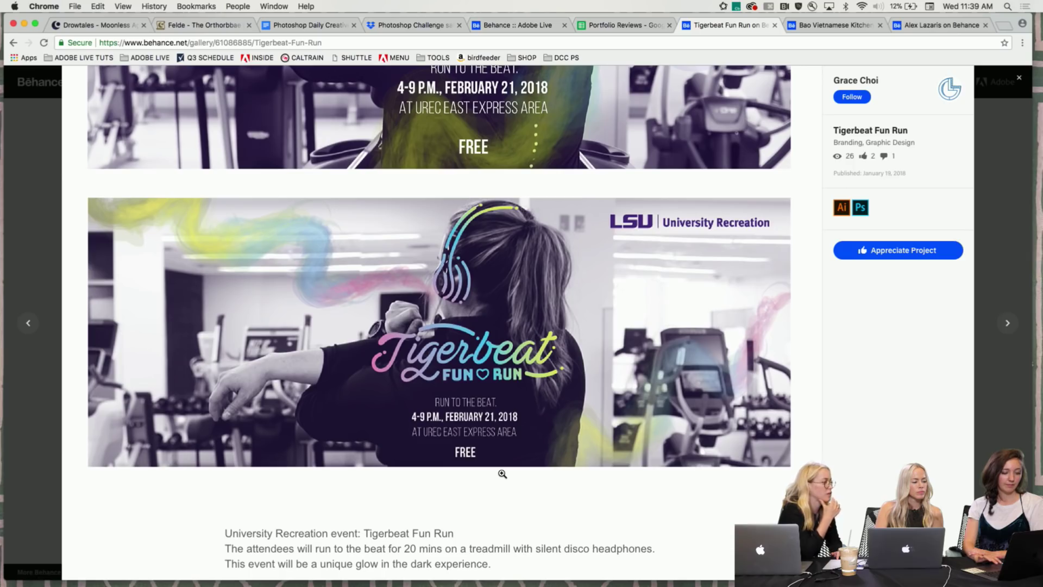
pyautogui.scroll(5, 502, 474)
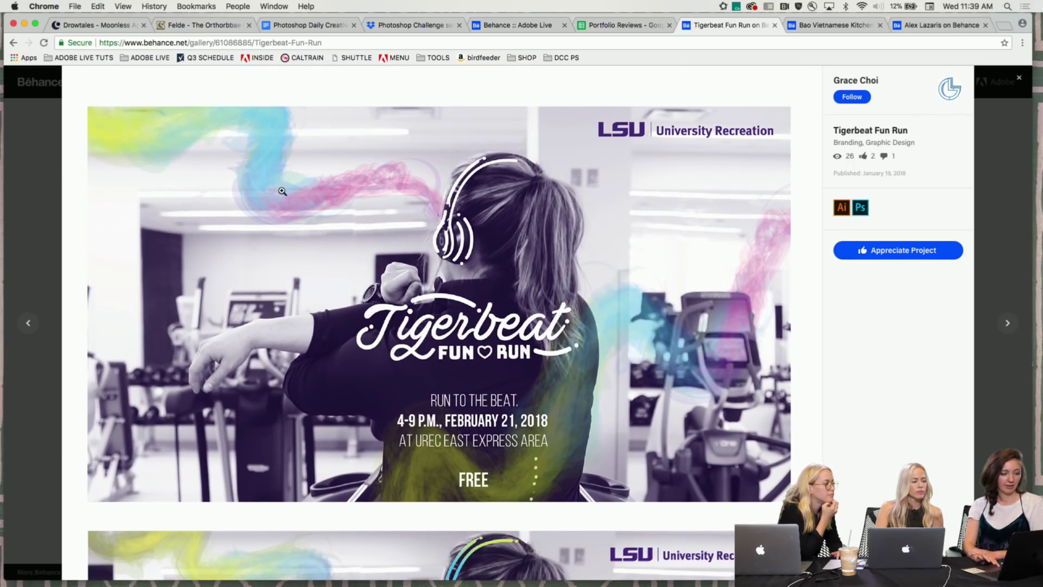
pyautogui.scroll(-10, 274, 155)
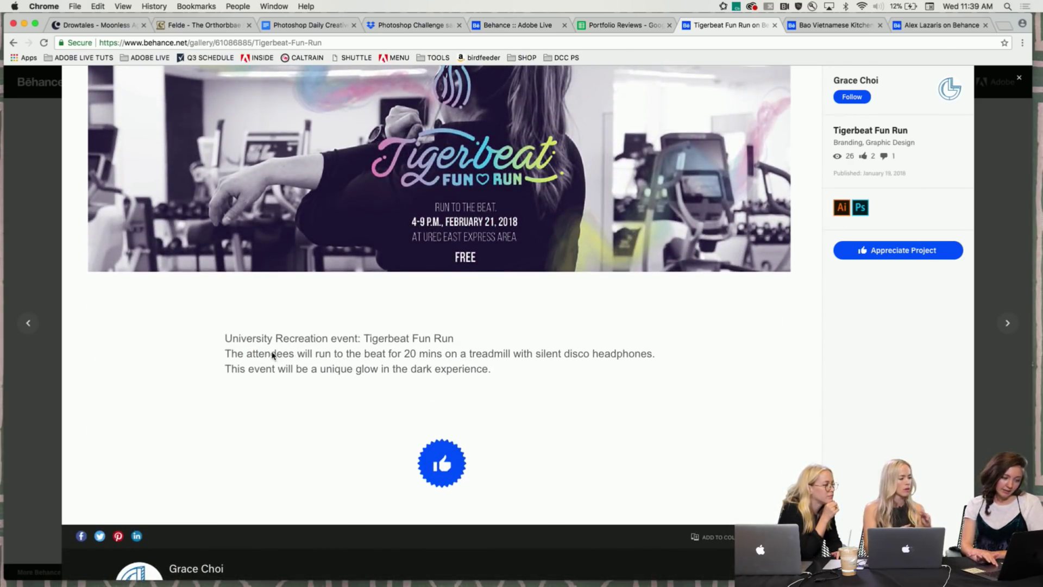
pyautogui.scroll(2, 269, 333)
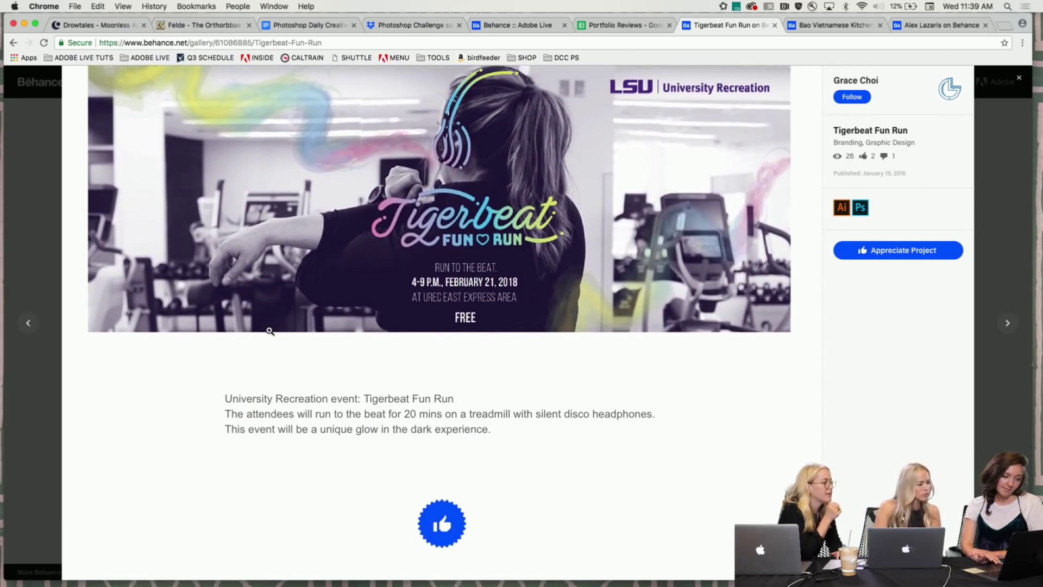
pyautogui.scroll(1, 268, 330)
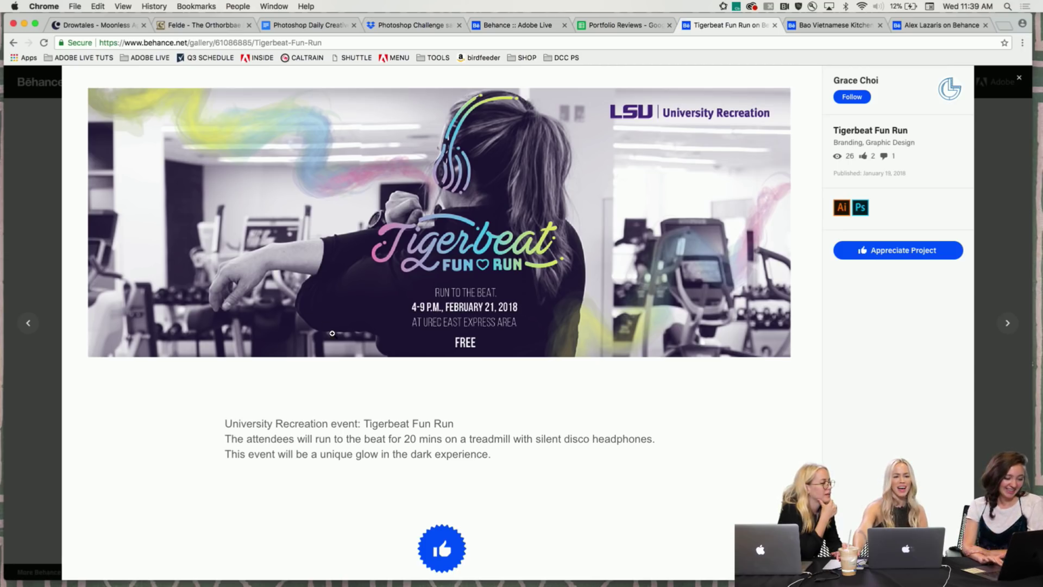
# Step: Inspect the coloured smoke and white logo on the larger Tigerbeat graphic again, and reread the University Recreation event description
pyautogui.scroll(3, 332, 333)
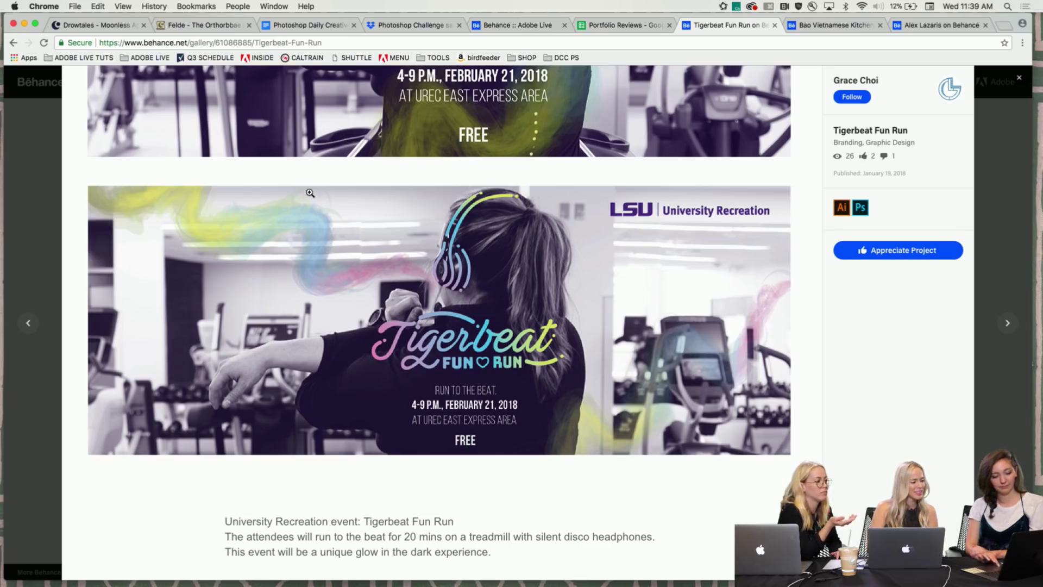
pyautogui.scroll(8, 305, 209)
pyautogui.scroll(-2, 305, 209)
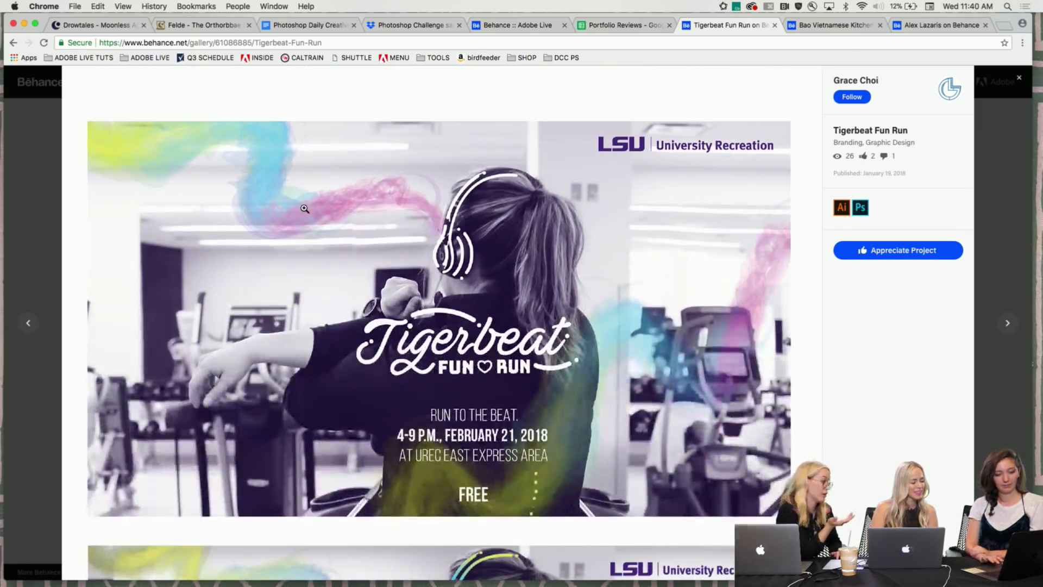
pyautogui.scroll(2, 305, 209)
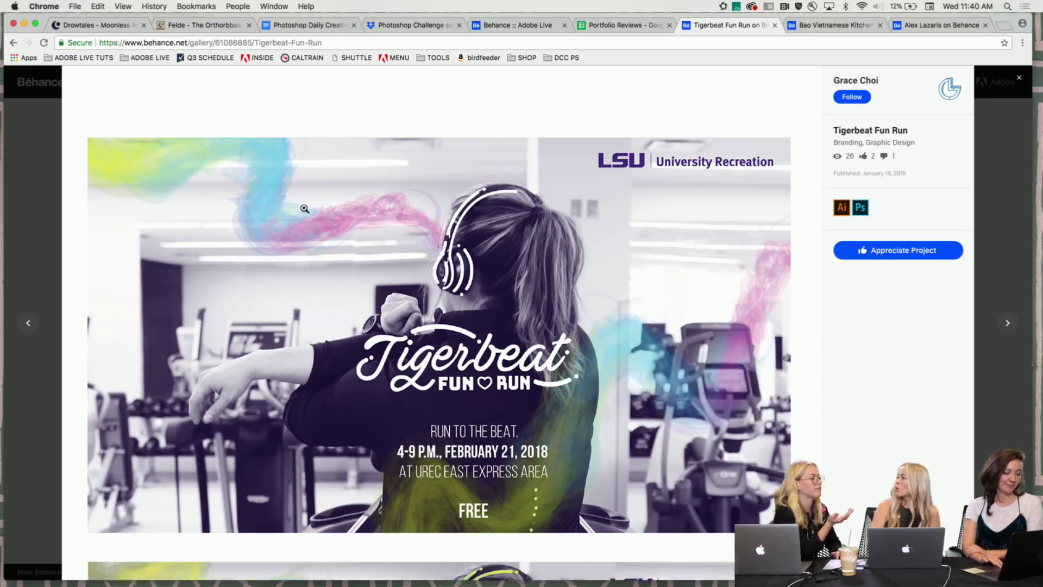
pyautogui.scroll(-3, 305, 209)
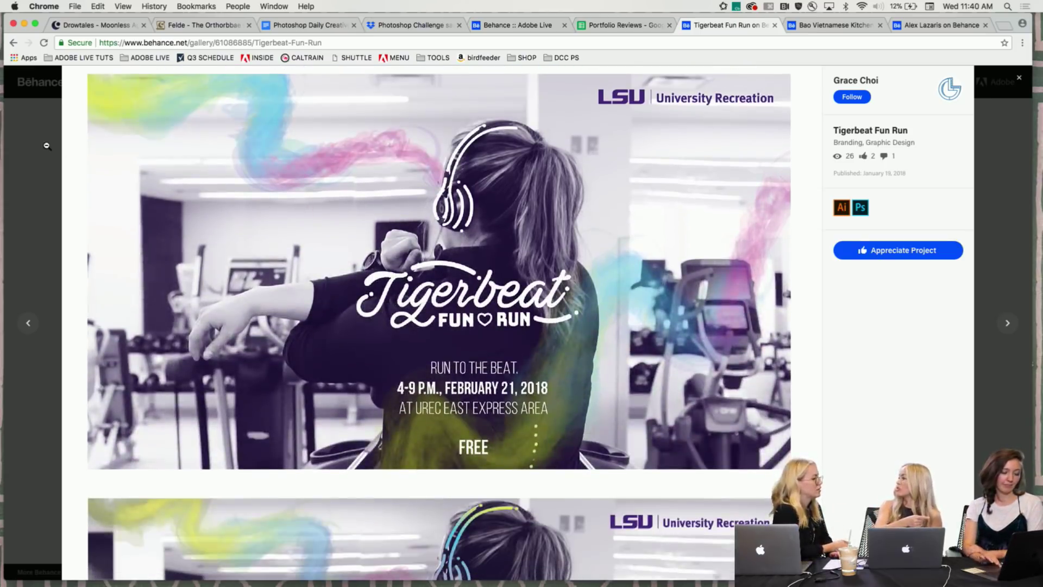
pyautogui.scroll(-15, 266, 369)
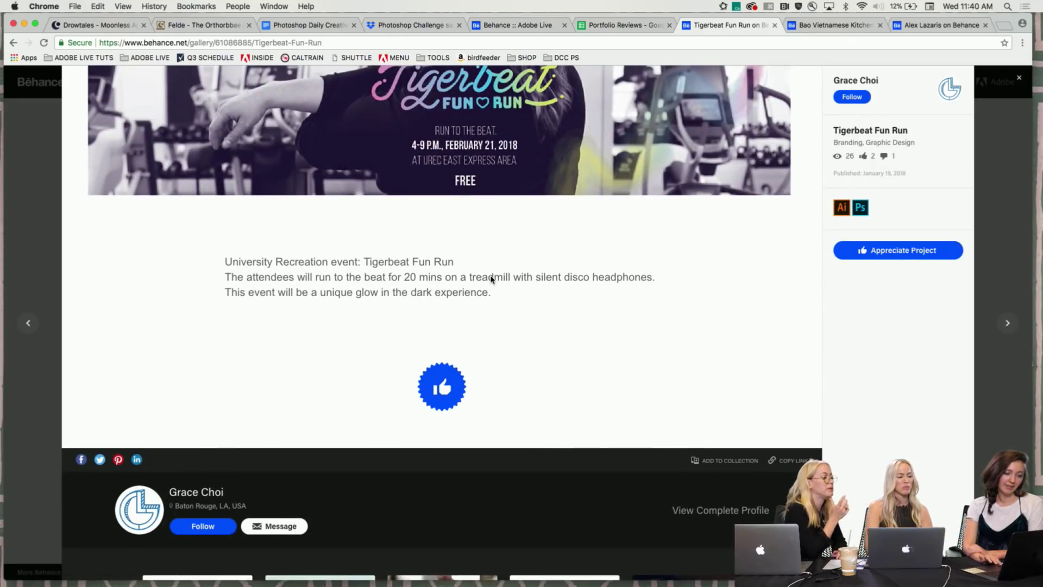
pyautogui.scroll(1, 489, 280)
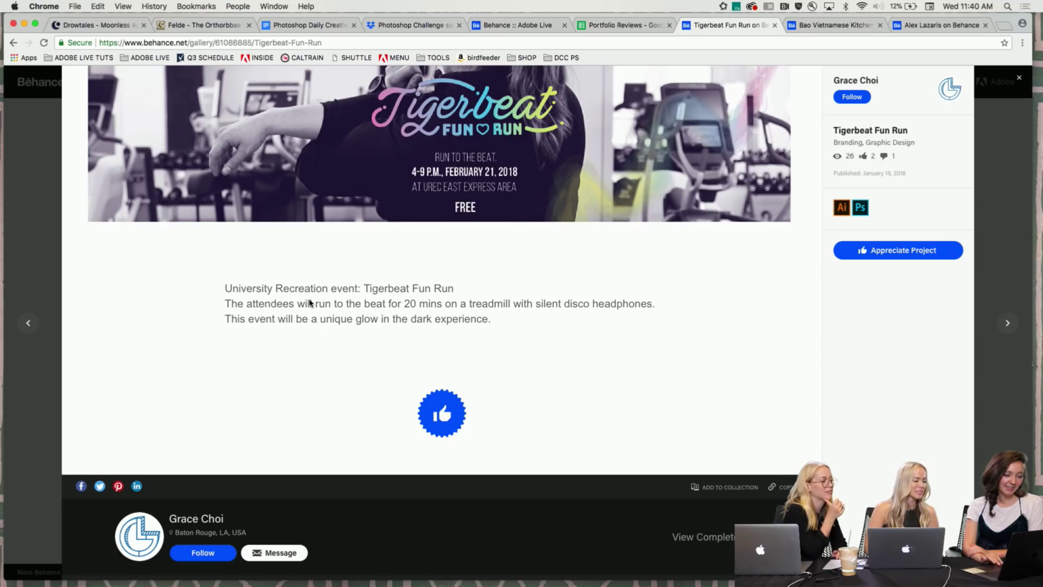
# Step: Review the gradient and black Tigerbeat logos again, back to the comparison of the original and edited Actonia Hand typeface
pyautogui.scroll(3, 310, 303)
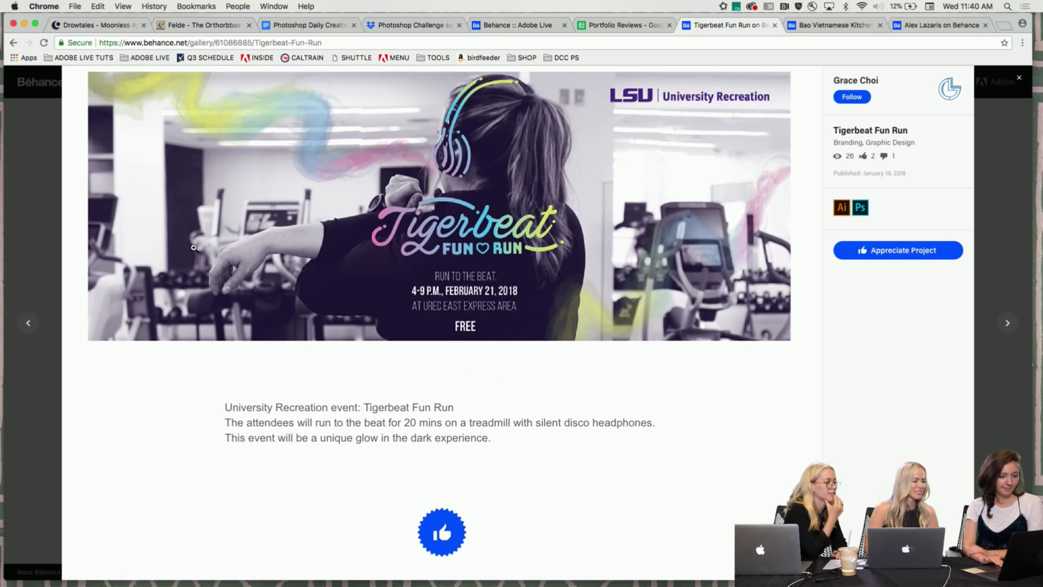
pyautogui.scroll(7, 194, 248)
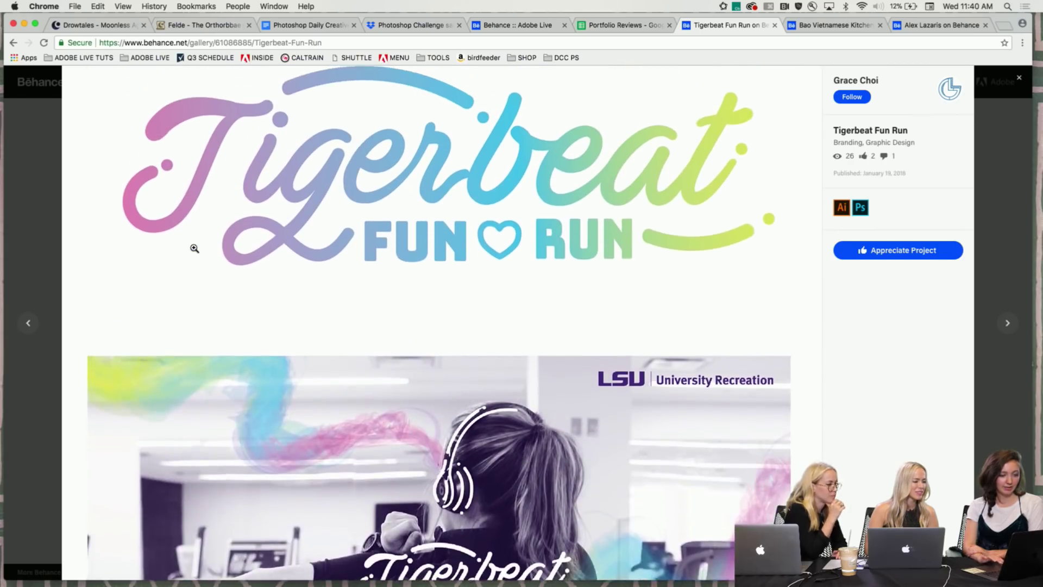
pyautogui.scroll(5, 193, 248)
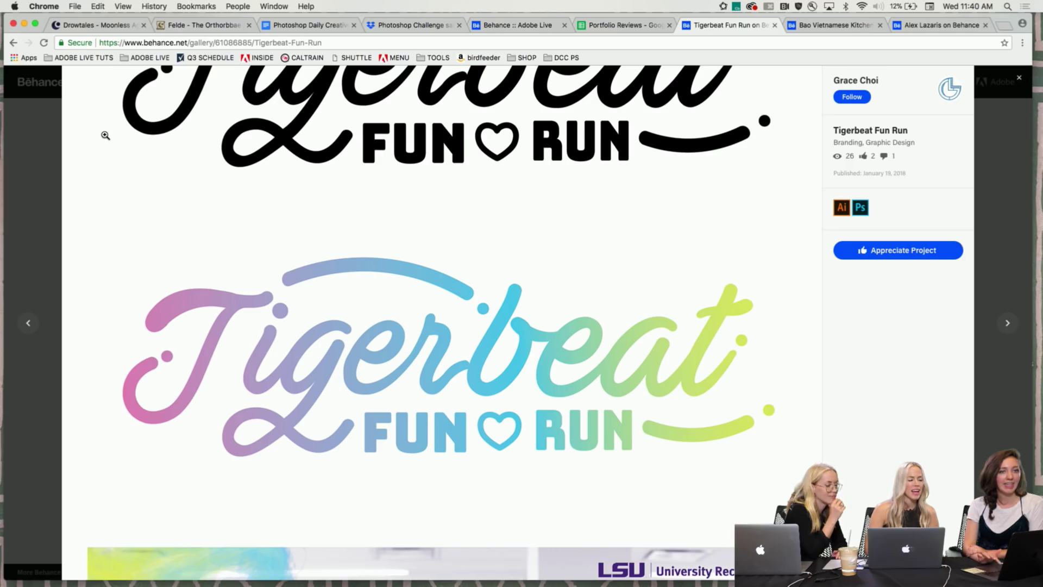
pyautogui.scroll(10, 253, 219)
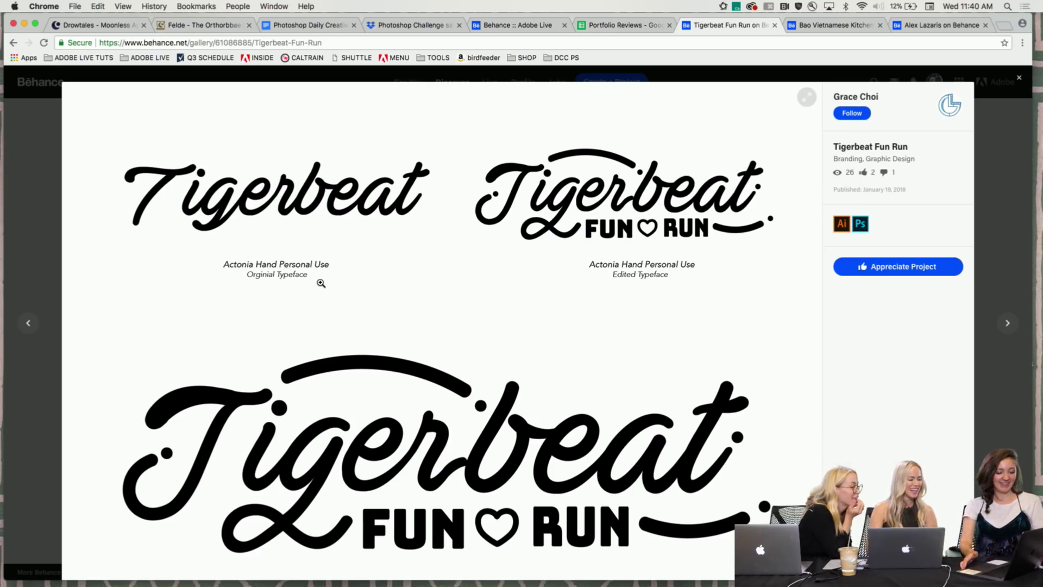
# Step: Compare the original and edited Actonia Hand lettering, examine the large black Tigerbeat logo, and close the project
pyautogui.press('F1')
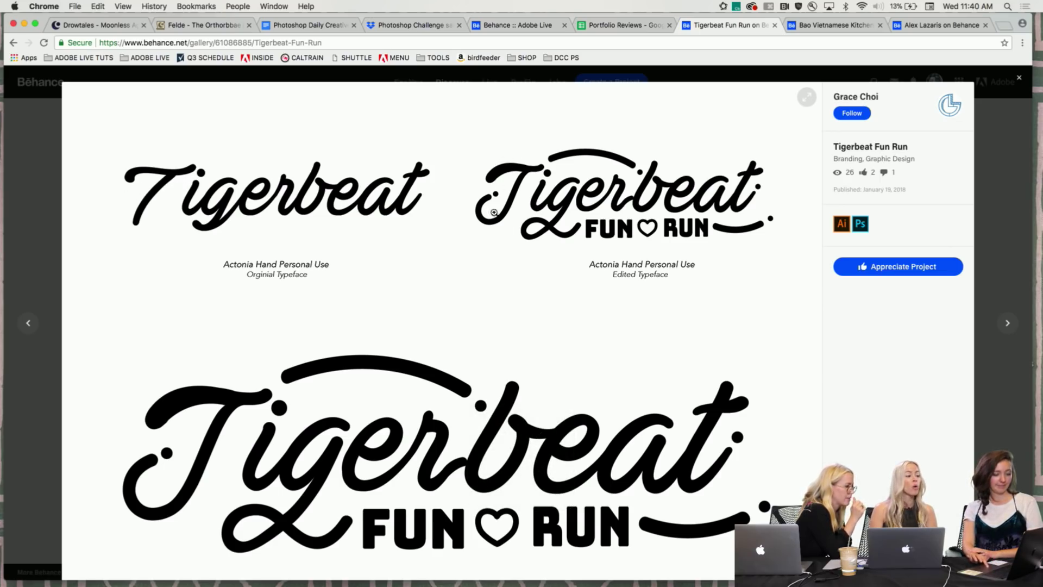
pyautogui.scroll(-2, 510, 168)
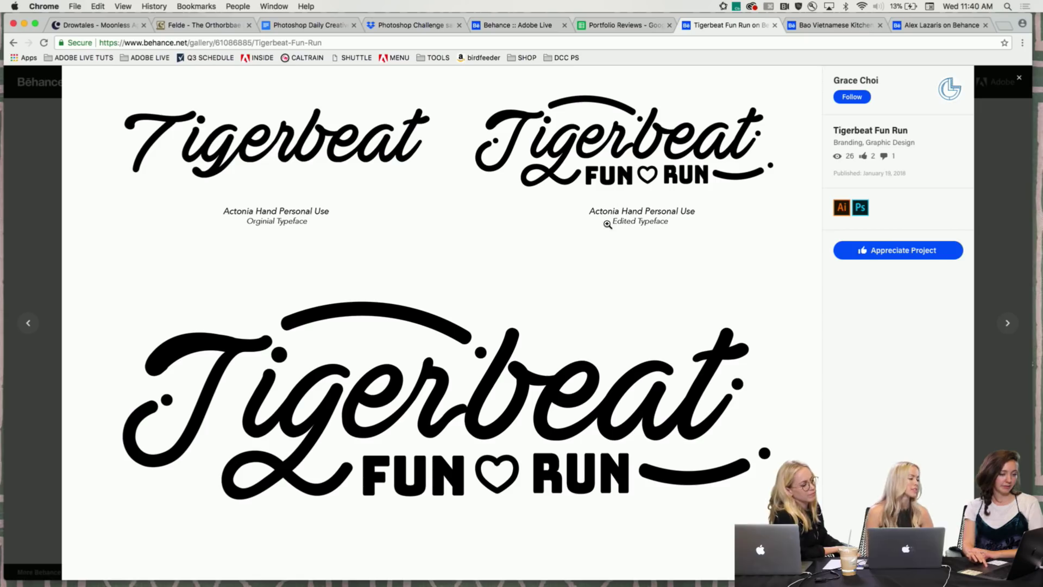
pyautogui.scroll(-1, 572, 234)
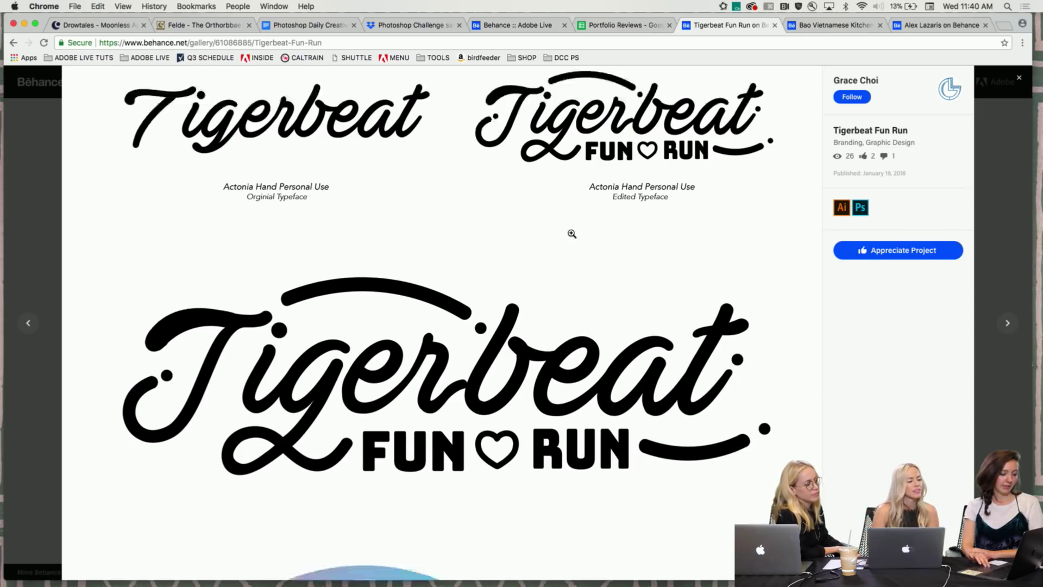
pyautogui.scroll(-4, 572, 234)
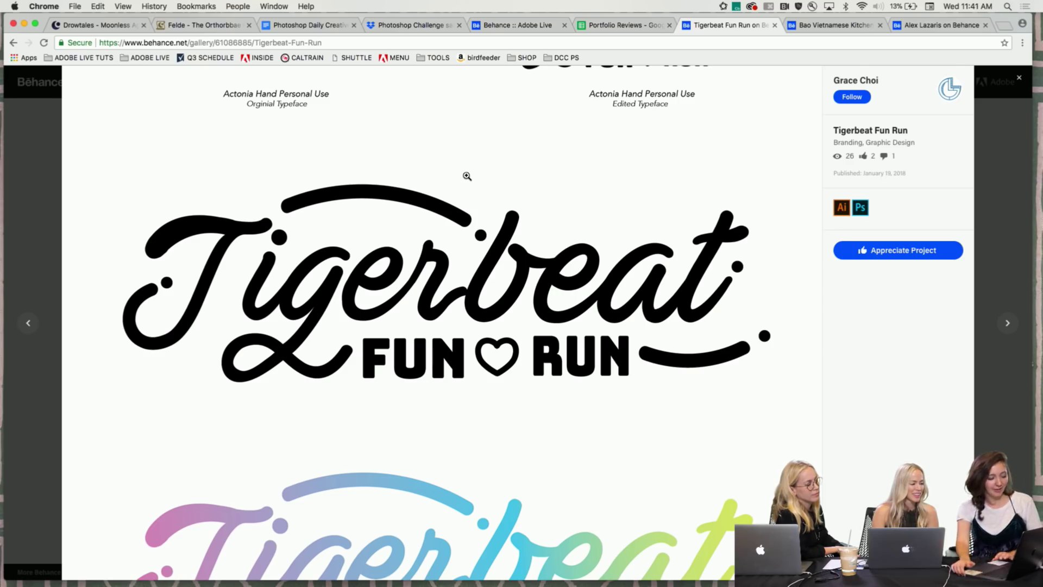
pyautogui.click(34, 217)
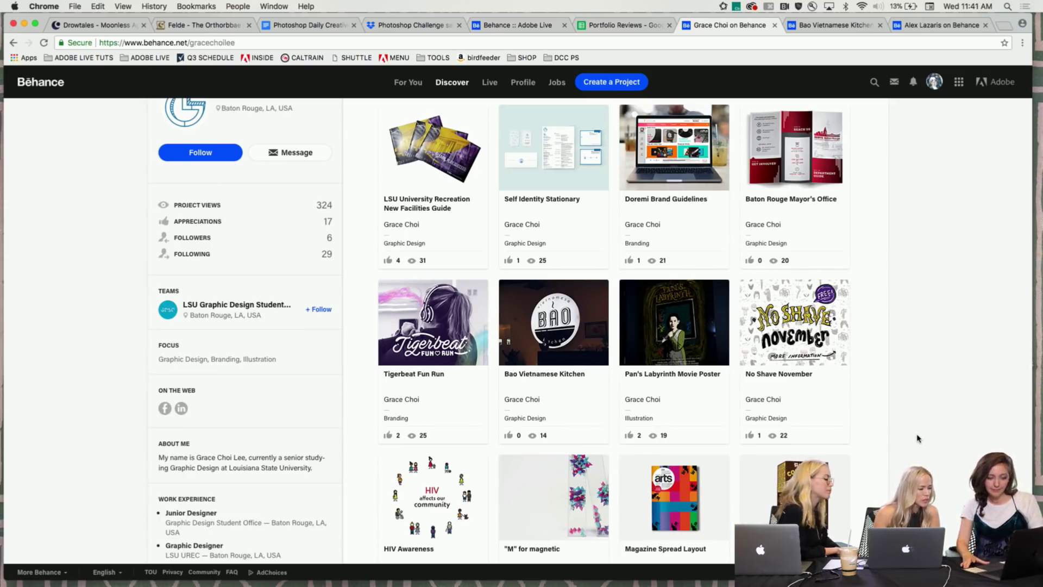
# Step: Open the Cocoa Drops Cereal Box Design project from the student's profile and inspect the unfolded box layout
pyautogui.scroll(1, 949, 326)
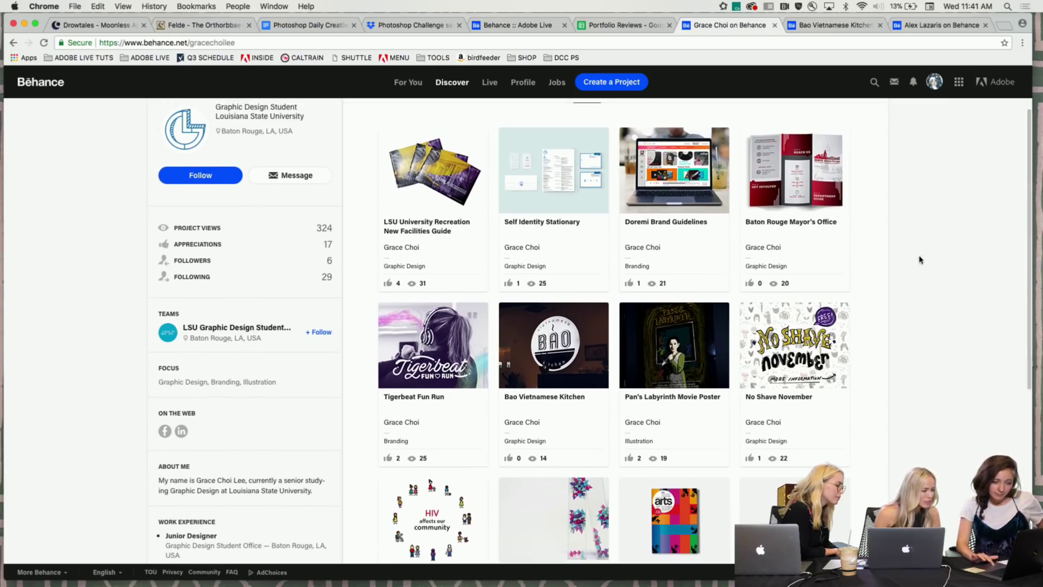
pyautogui.click(755, 497)
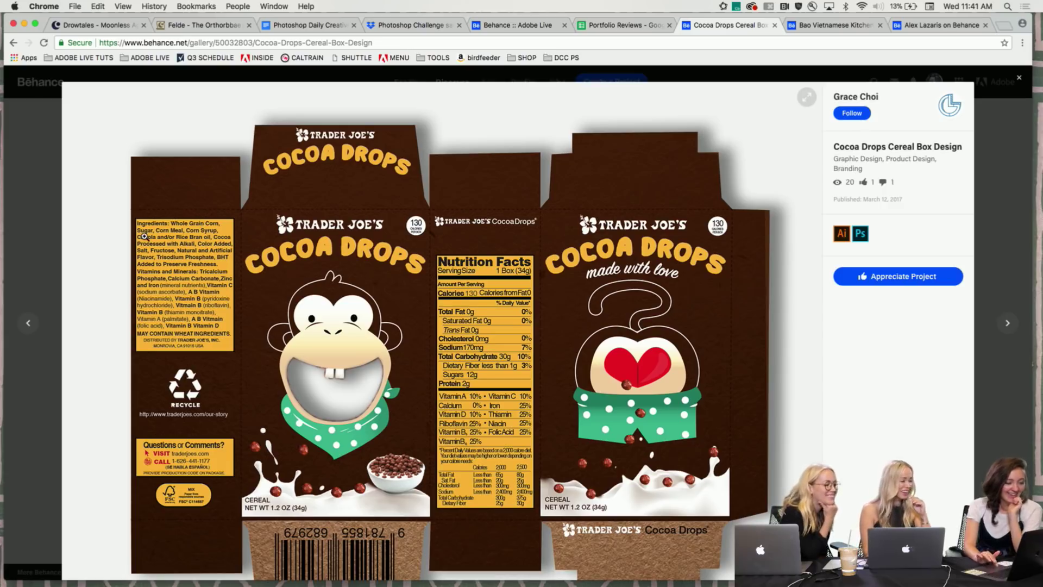
pyautogui.scroll(-2, 144, 237)
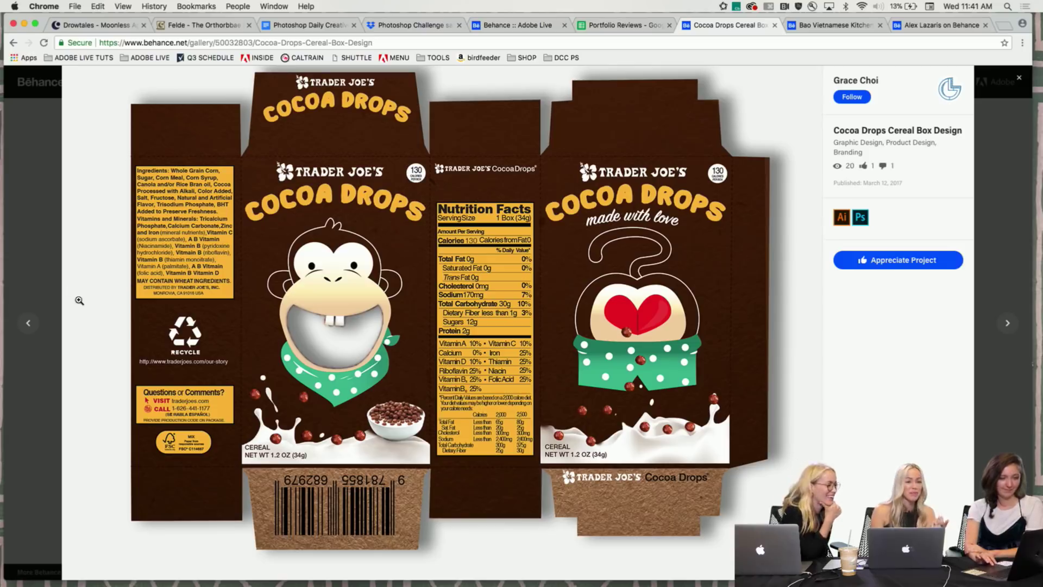
pyautogui.scroll(-10, 80, 301)
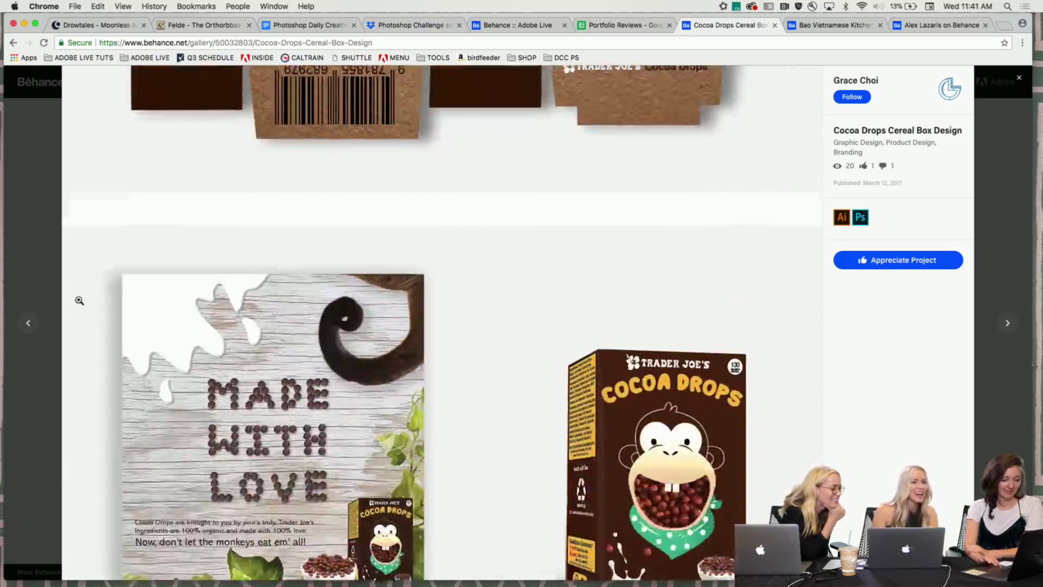
# Step: Examine the "Made with Love" advertisement and the assembled Cocoa Drops box mockup
pyautogui.scroll(-2, 79, 301)
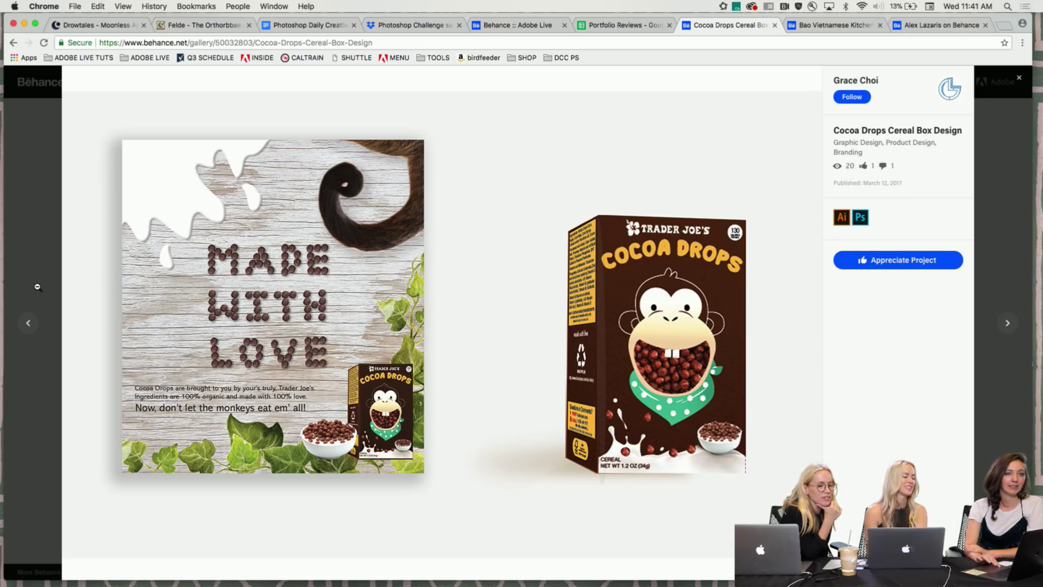
pyautogui.scroll(-5, 74, 233)
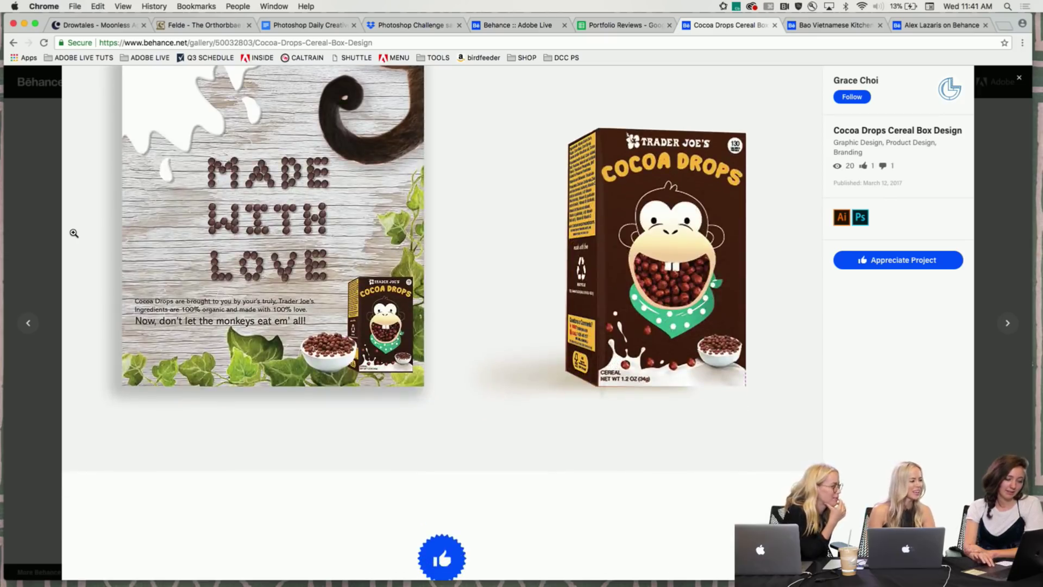
pyautogui.scroll(3, 74, 233)
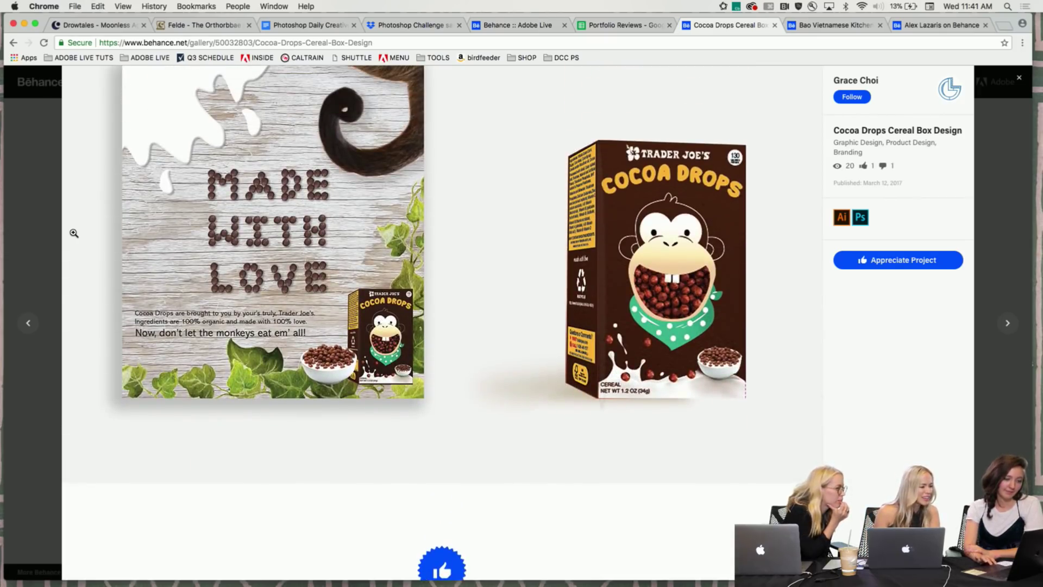
pyautogui.scroll(2, 74, 233)
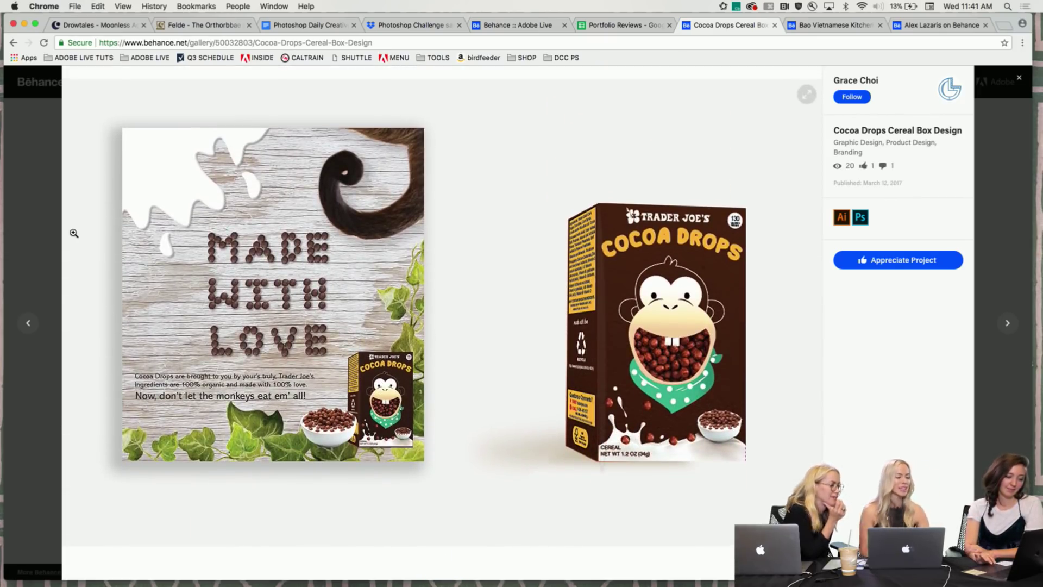
# Step: Compare the monkey artwork on the unfolded box with the assembled box, and check the text and tail in the "Made with Love" advertisement
pyautogui.scroll(-8, 109, 197)
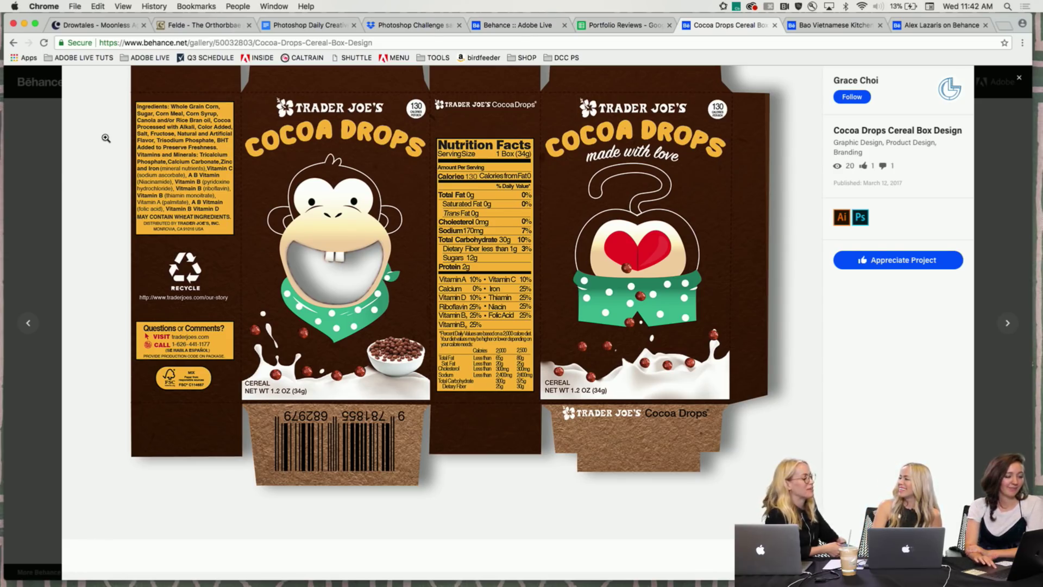
pyautogui.scroll(1, 249, 176)
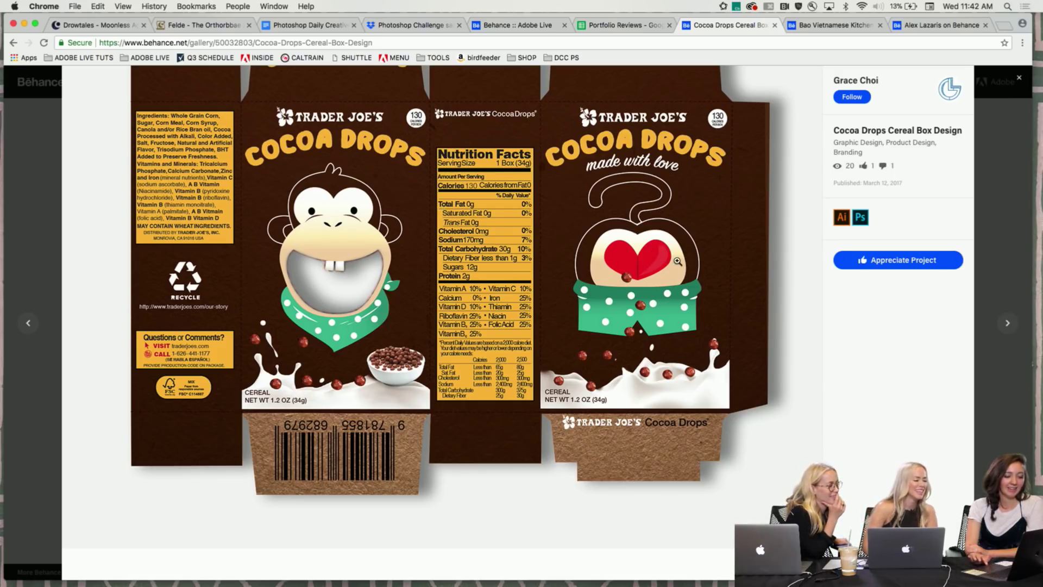
pyautogui.scroll(-10, 562, 240)
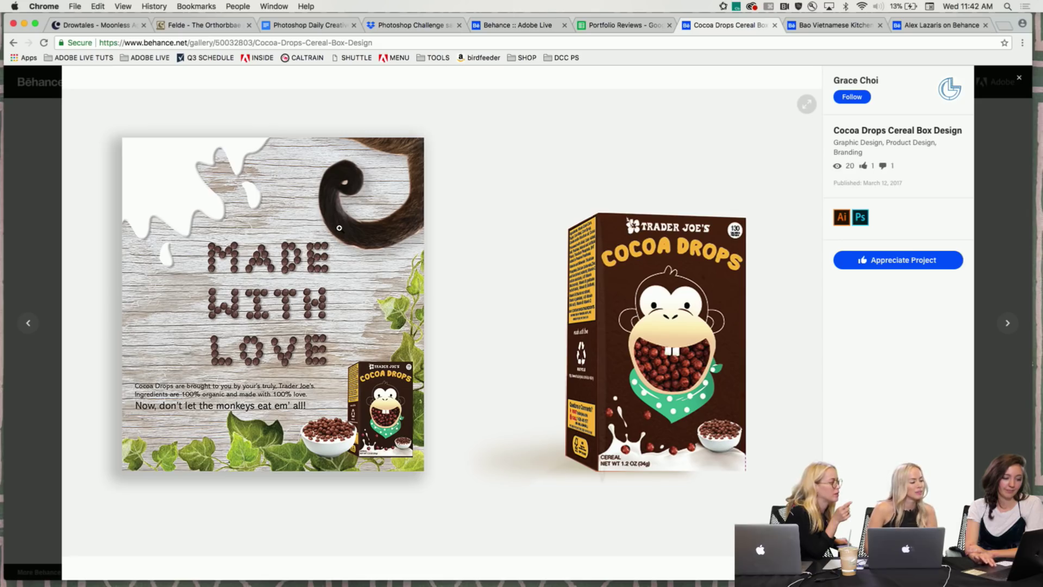
pyautogui.scroll(-1, 339, 227)
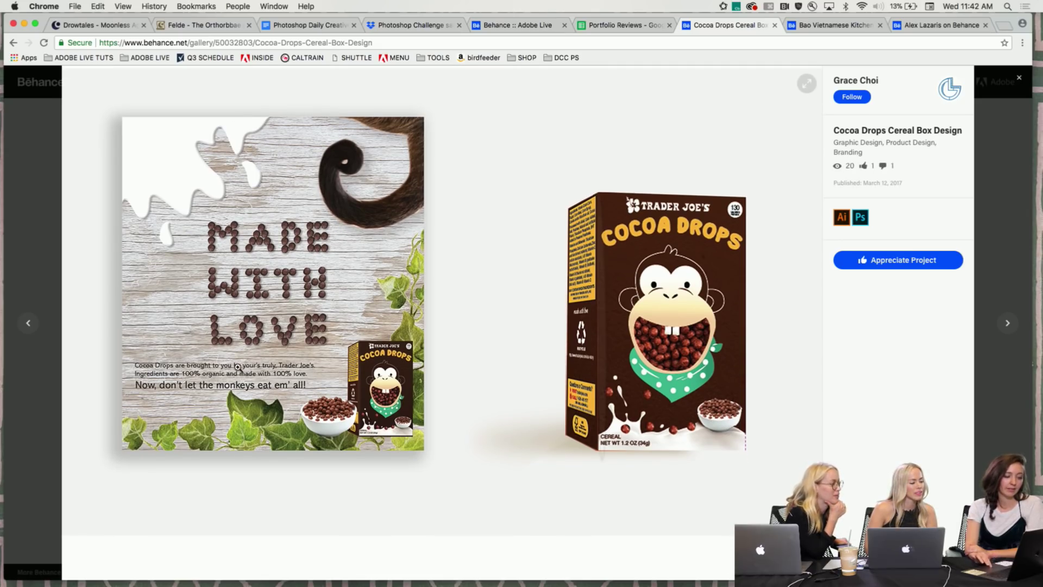
pyautogui.scroll(-1, 161, 267)
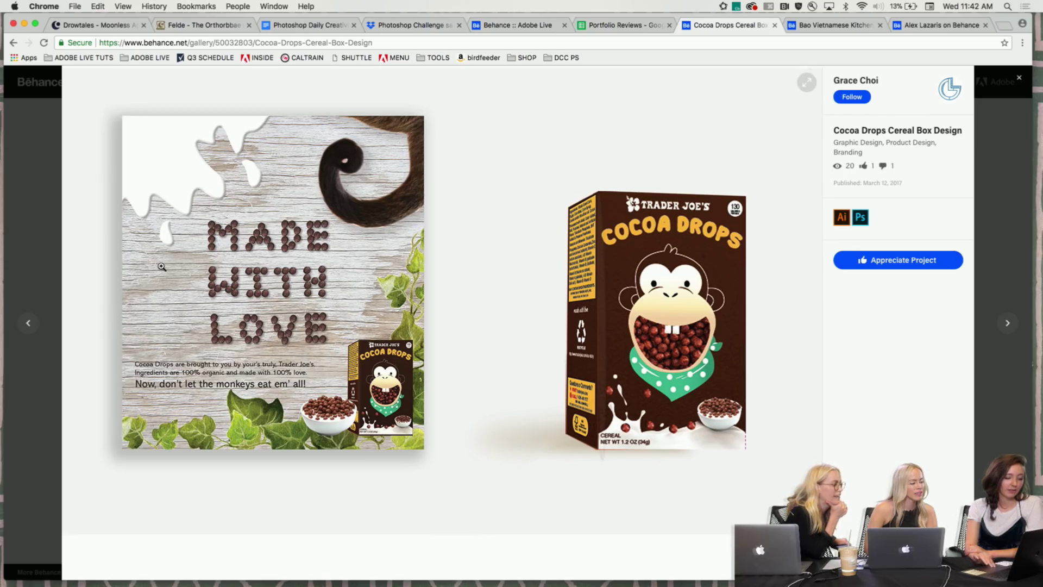
pyautogui.scroll(-2, 161, 266)
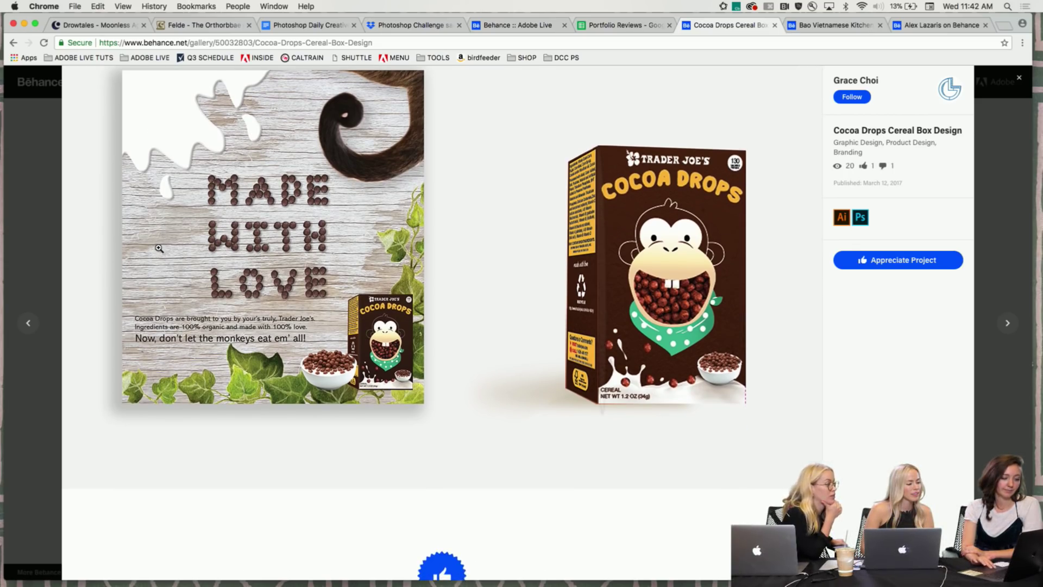
pyautogui.scroll(2, 159, 248)
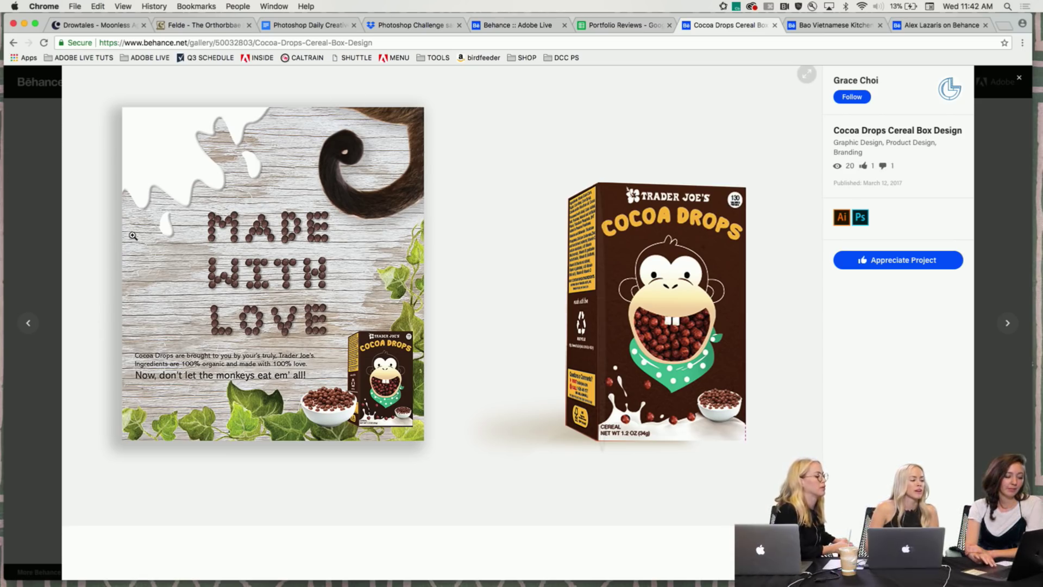
# Step: Review the complete unfolded cereal box layout again and close the Cocoa Drops project
pyautogui.scroll(10, 147, 311)
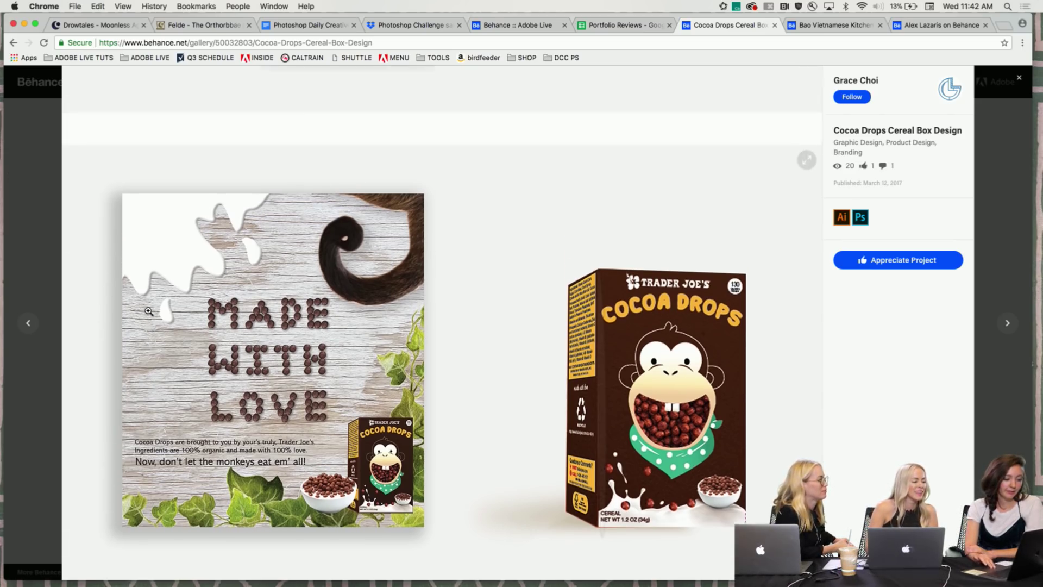
pyautogui.scroll(15, 149, 310)
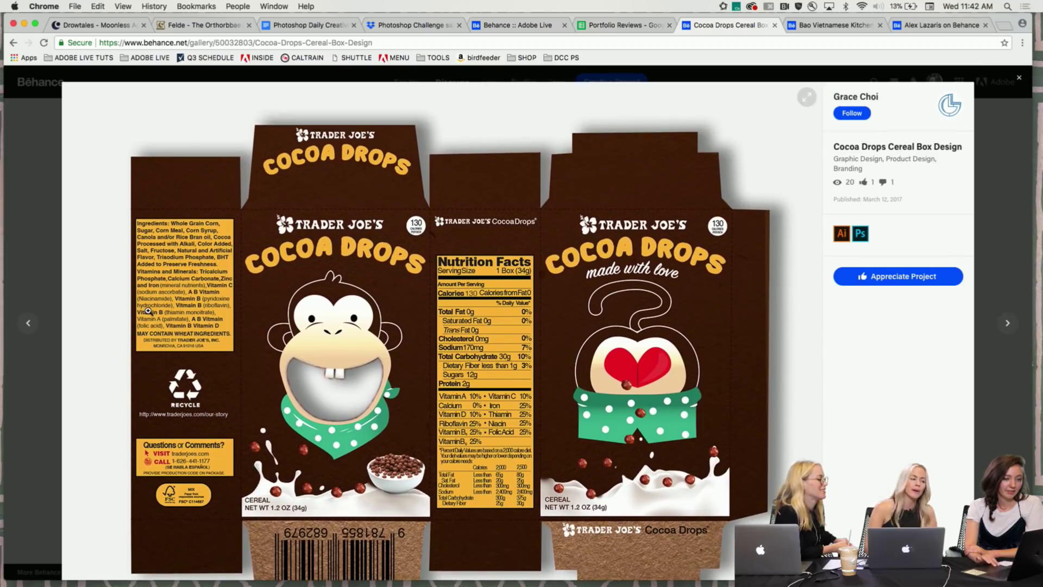
pyautogui.click(49, 241)
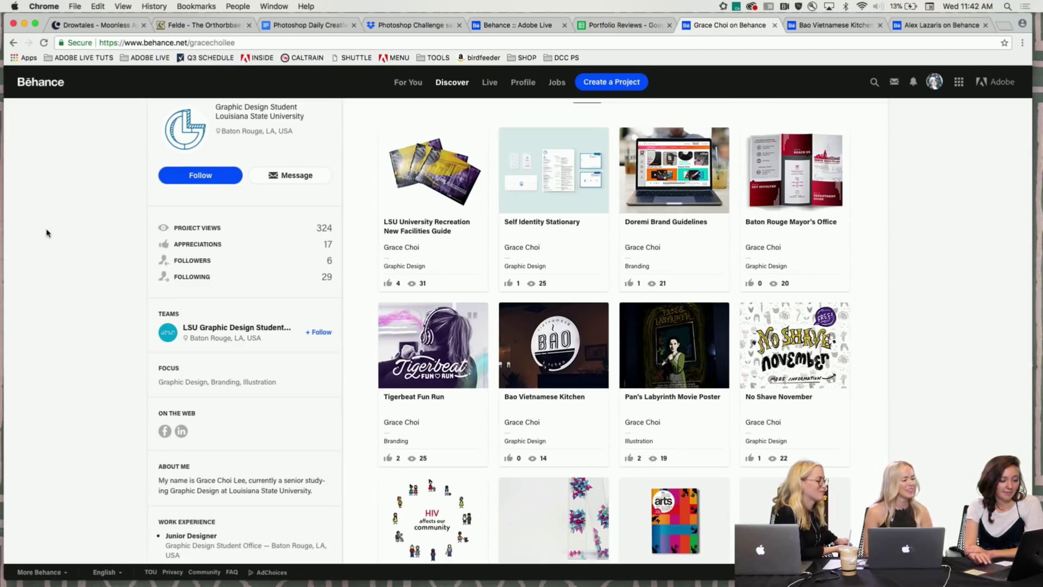
# Step: Look over the student's project grid and reopen Cocoa Drops Cereal Box Design at the unfolded box
pyautogui.scroll(3, 68, 219)
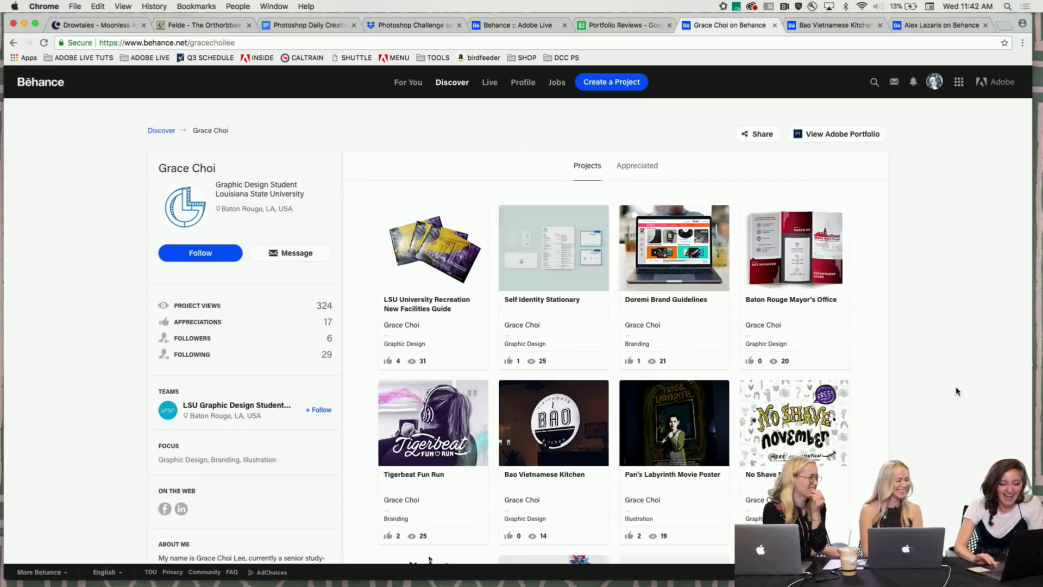
pyautogui.scroll(-5, 813, 462)
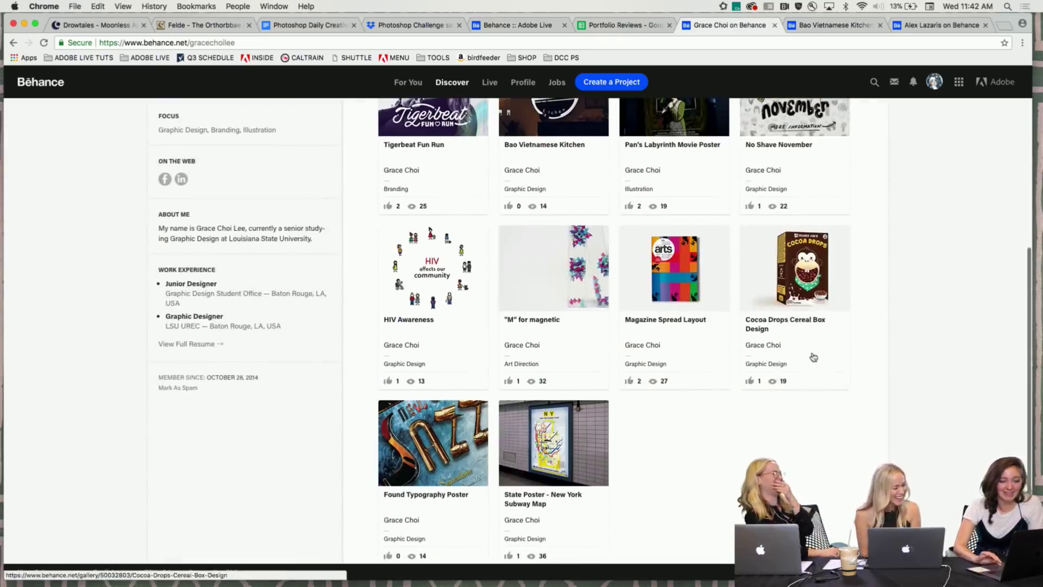
pyautogui.click(783, 345)
pyautogui.scroll(-1, 782, 348)
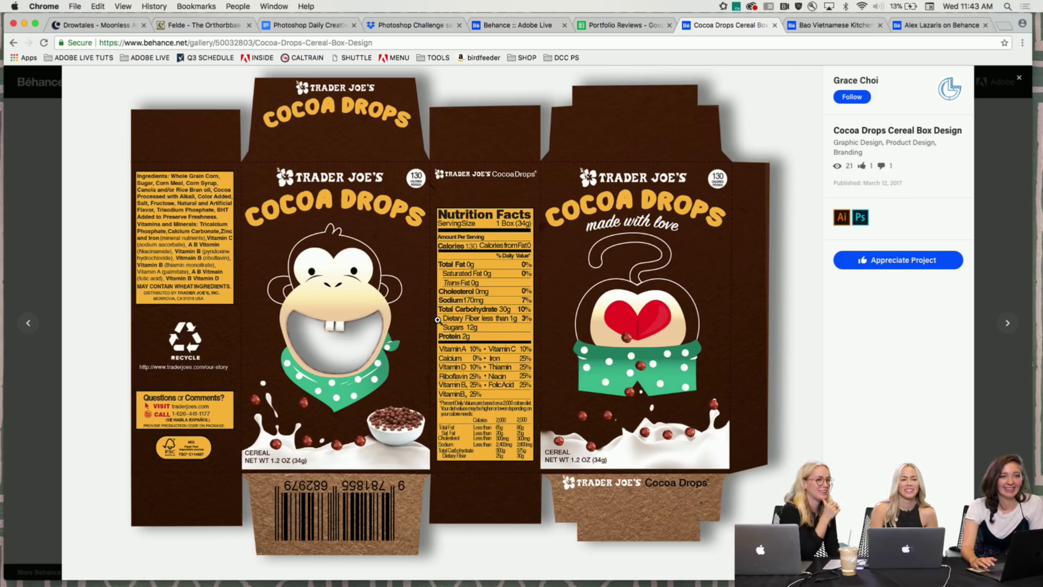
# Step: Switch to the Twitch creative director's Behance profile and open the "Summation" - A Twitch Pop-Up Experience project
pyautogui.hotkey('ctrl', 'Tab')
pyautogui.hotkey('ctrl', 'Tab')
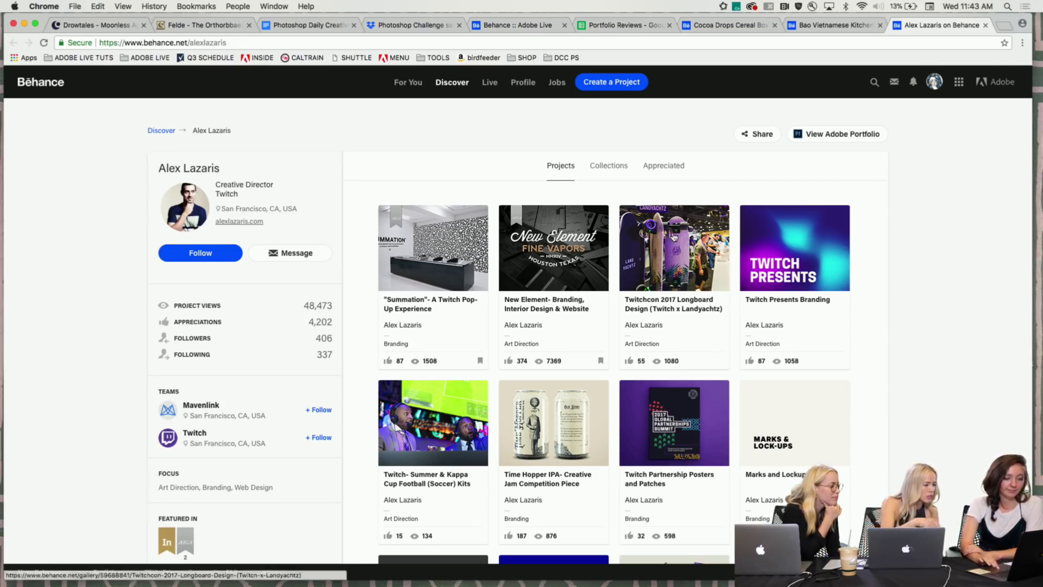
pyautogui.scroll(-3, 926, 315)
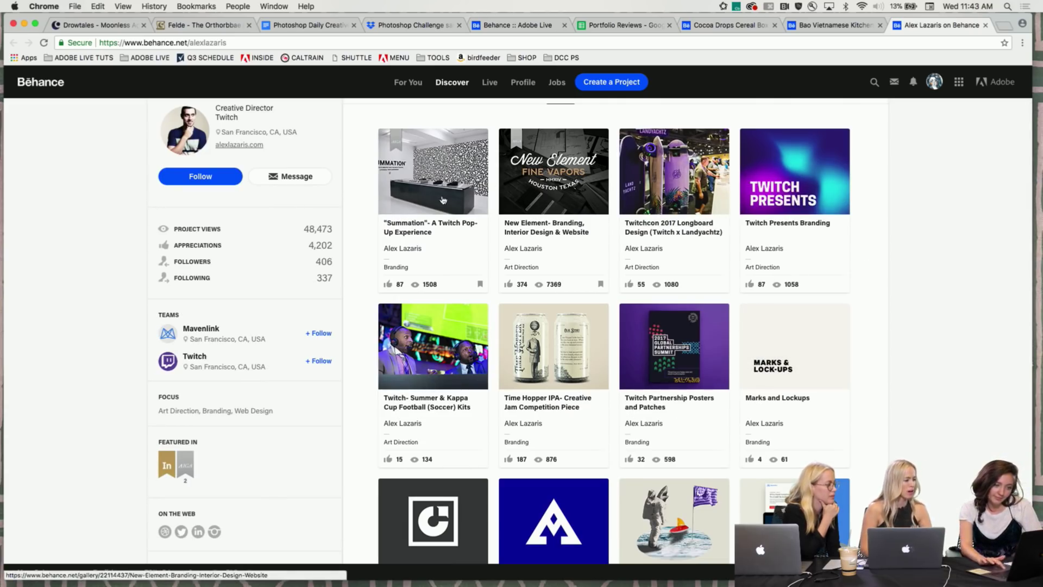
pyautogui.click(410, 198)
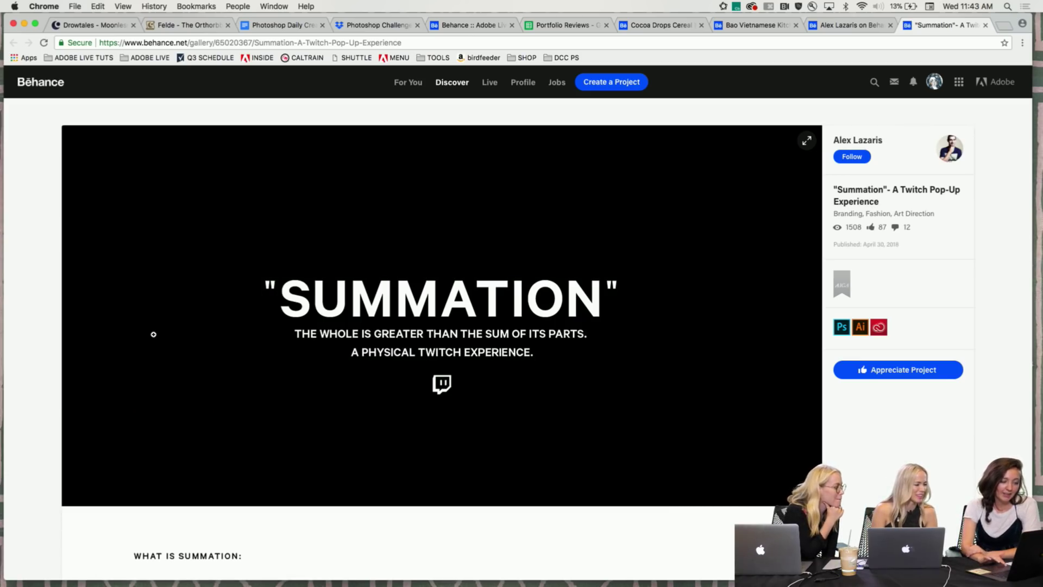
# Step: Read the "What is Summation" introduction and continue to the How section's story text
pyautogui.scroll(-2, 120, 348)
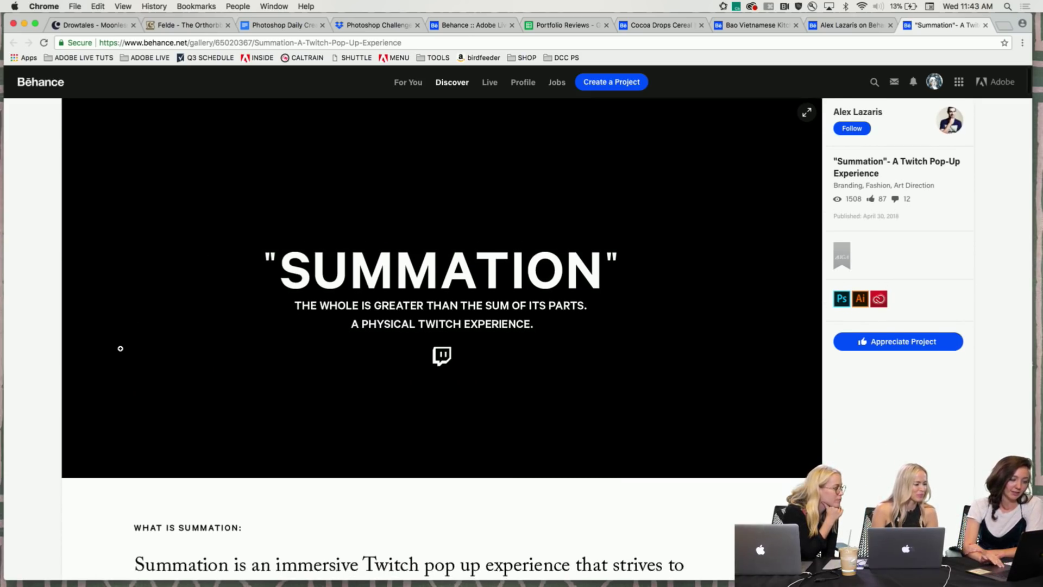
pyautogui.scroll(-10, 64, 357)
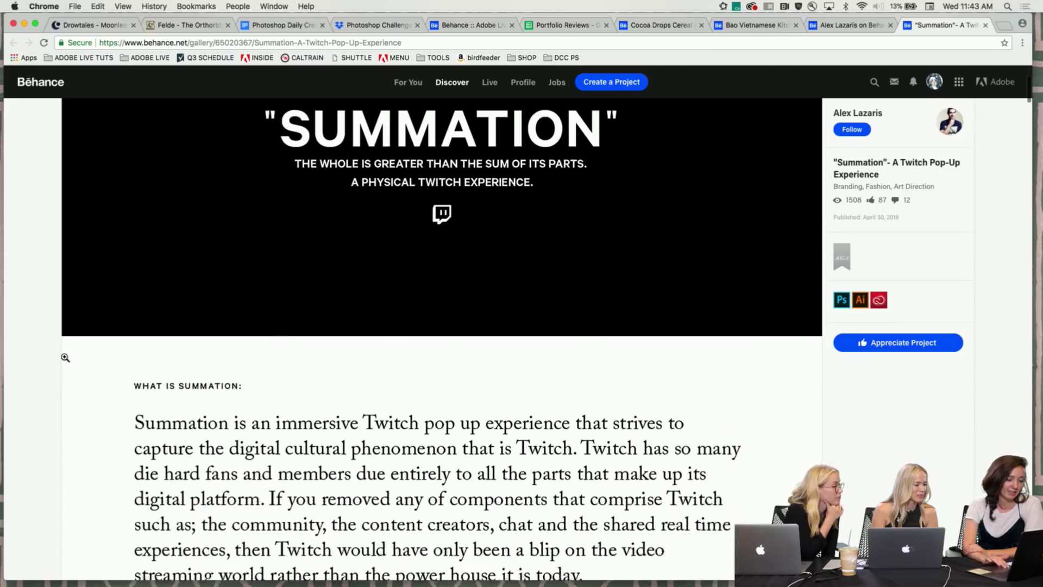
pyautogui.scroll(-3, 10, 367)
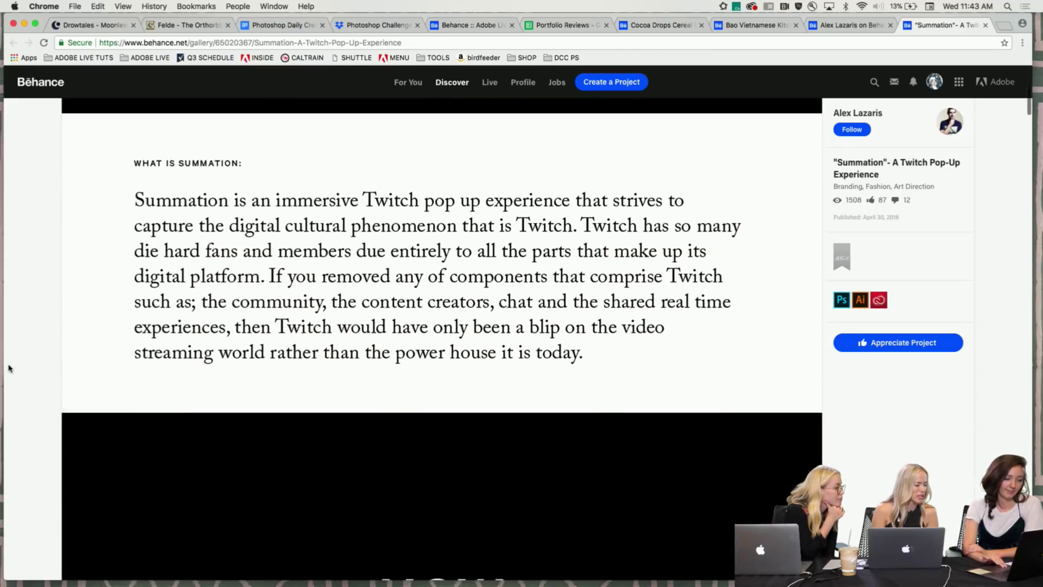
pyautogui.scroll(-12, 40, 388)
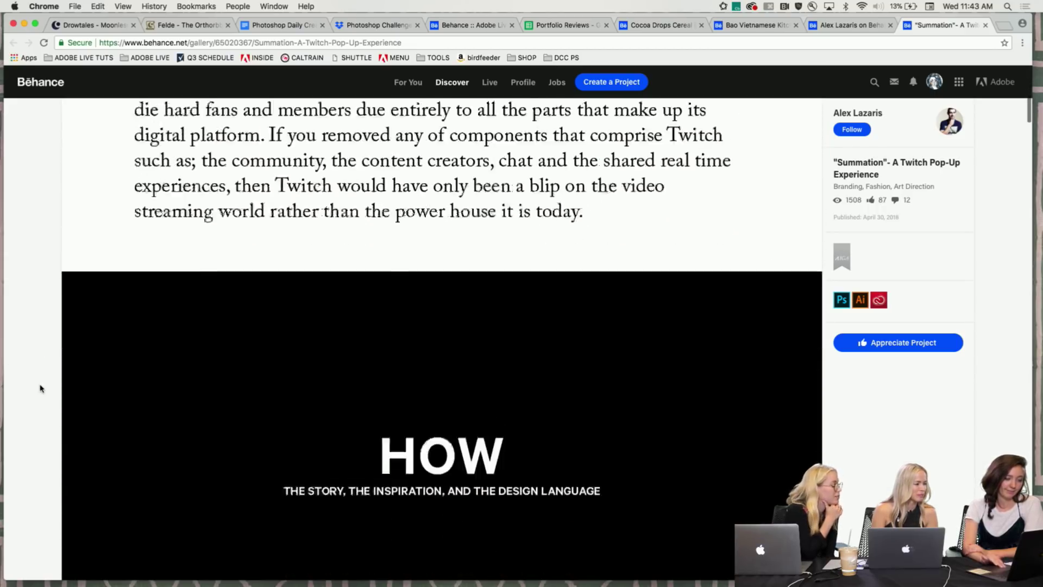
pyautogui.scroll(-1, 41, 389)
pyautogui.scroll(-9, 105, 414)
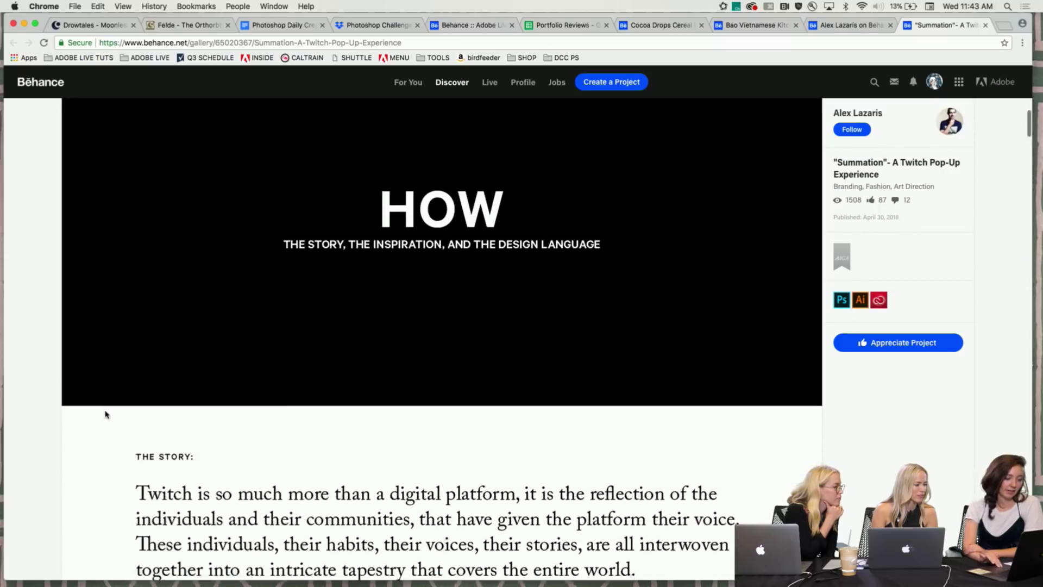
# Step: Examine the inspiration images and text, and the design language's patterns and black-and-white palette
pyautogui.scroll(-8, 105, 415)
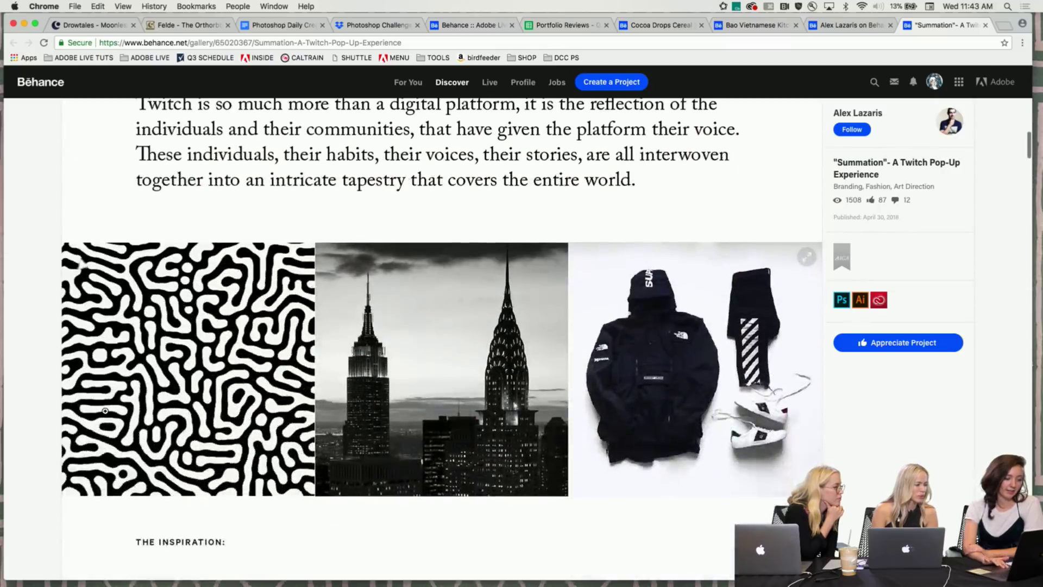
pyautogui.scroll(-3, 106, 411)
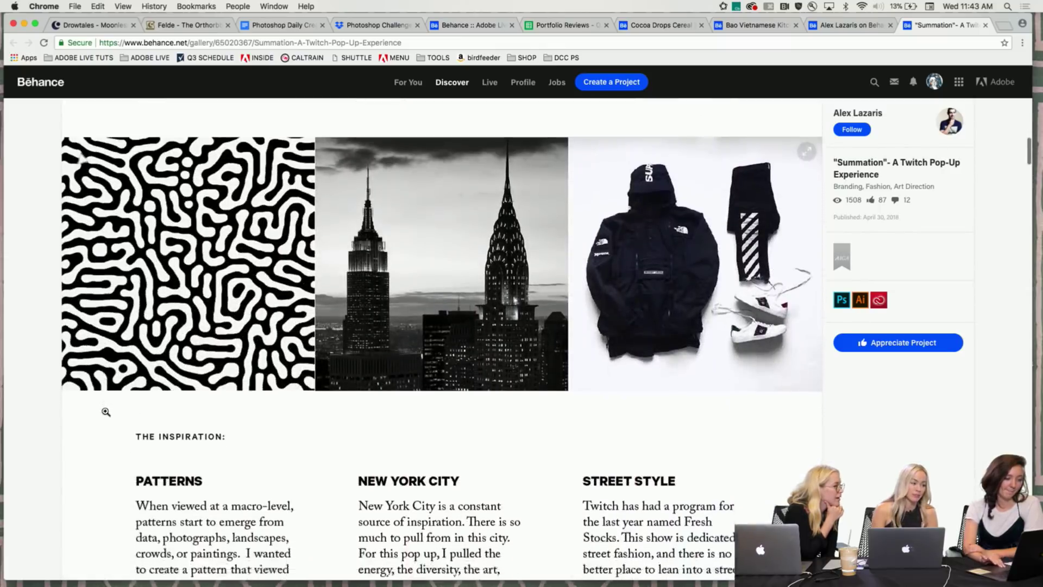
pyautogui.scroll(-1, 104, 410)
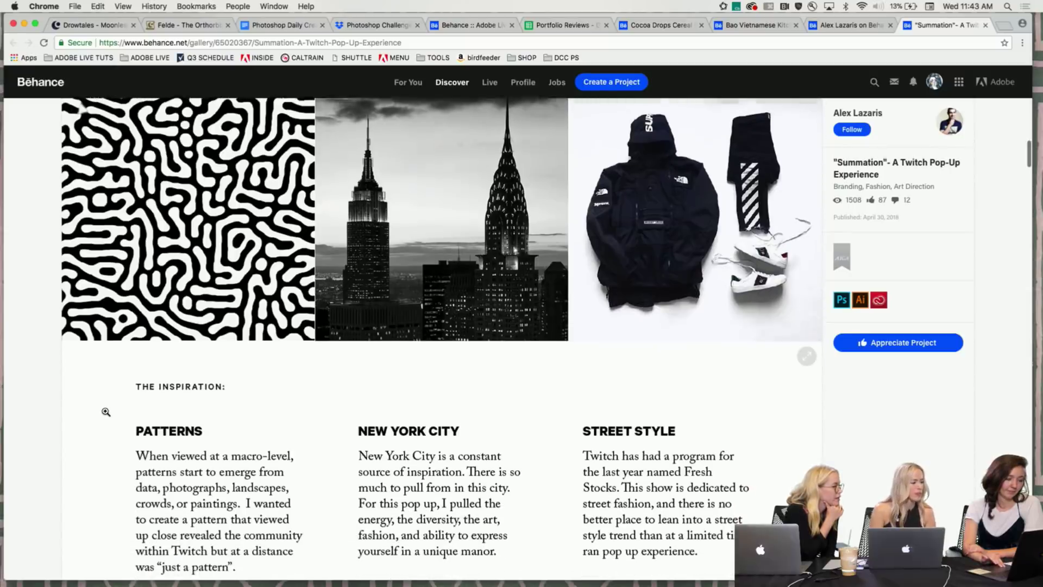
pyautogui.scroll(-15, 180, 375)
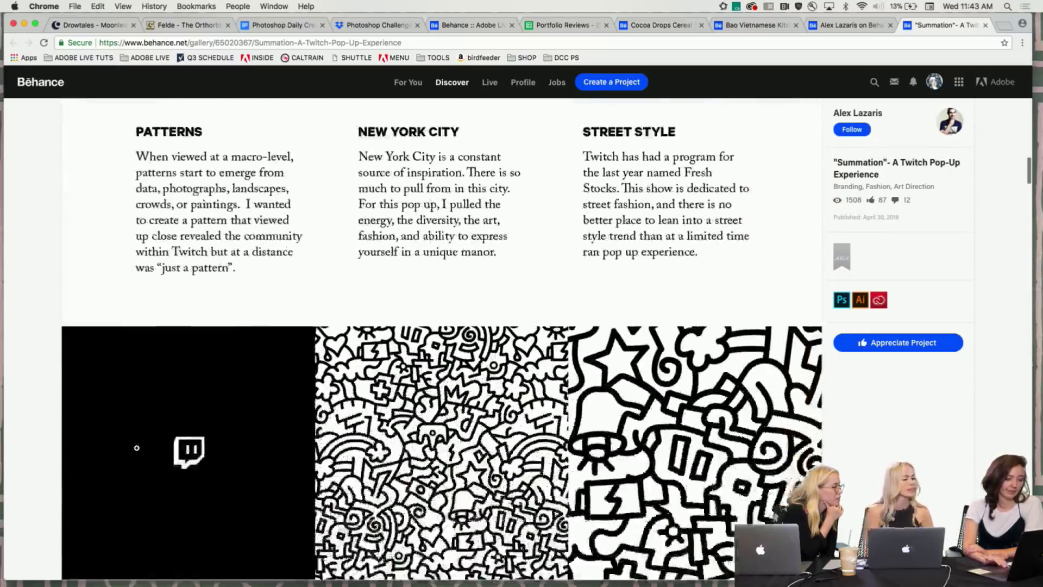
pyautogui.scroll(-3, 181, 392)
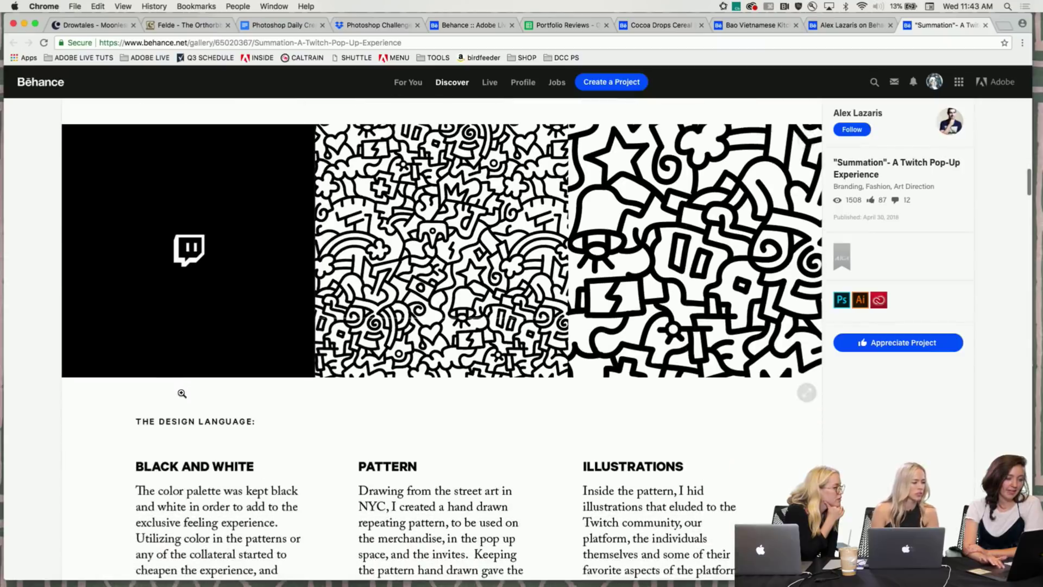
pyautogui.scroll(-1, 182, 393)
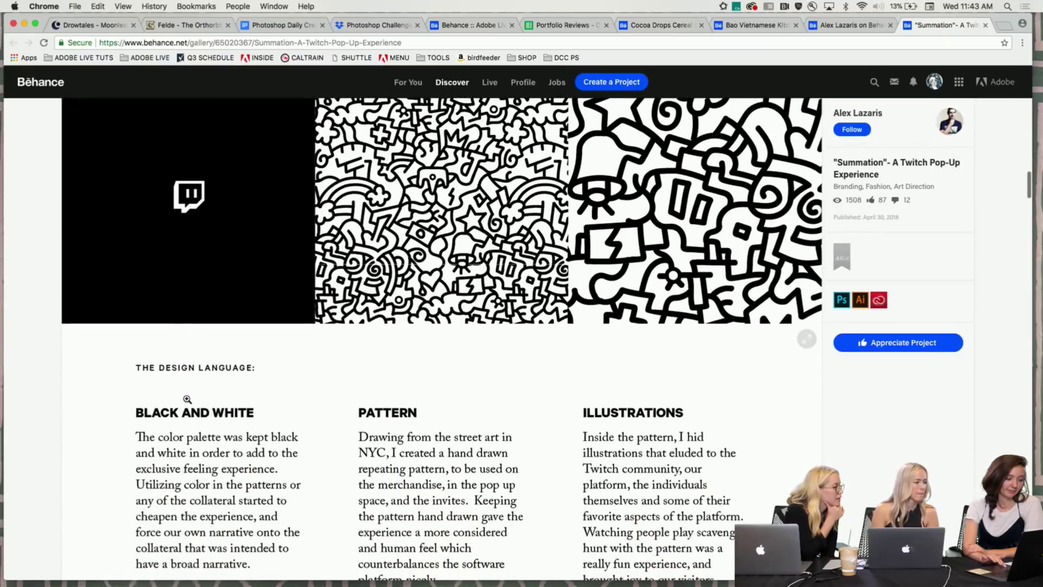
# Step: Continue to the What section and examine the patterned "Summation" invitation cards
pyautogui.scroll(-8, 531, 437)
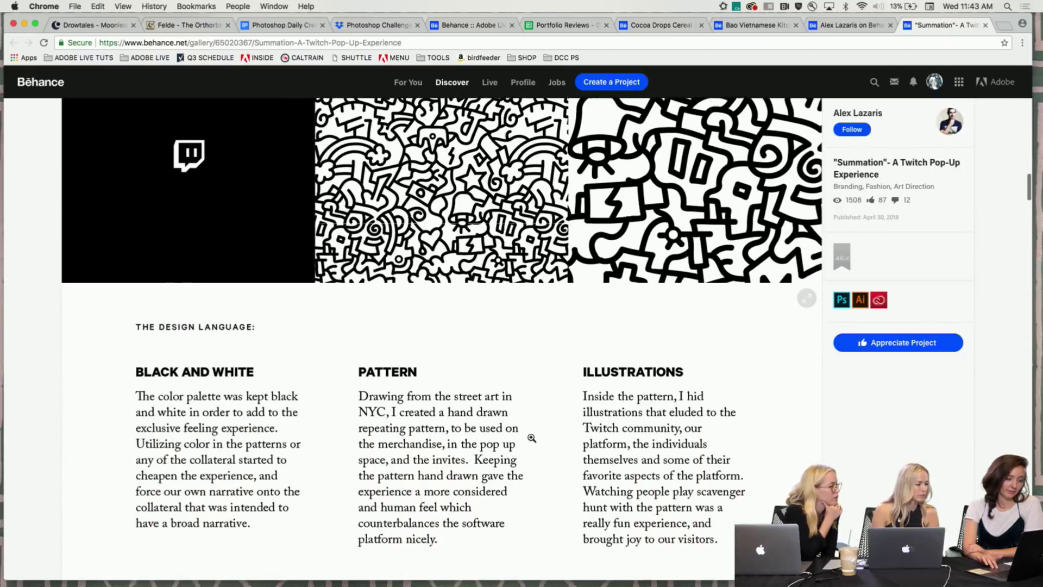
pyautogui.scroll(-15, 531, 437)
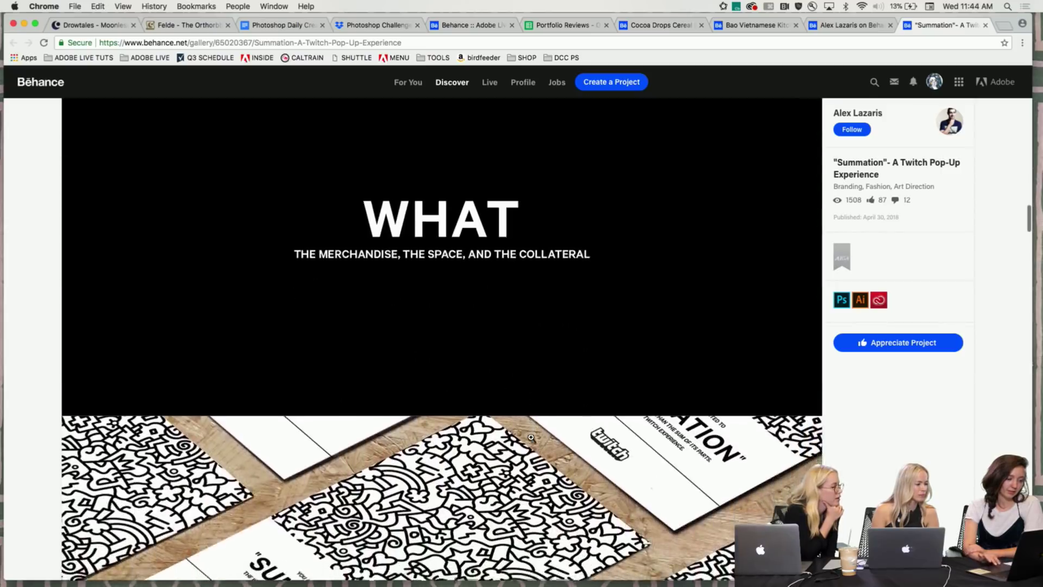
pyautogui.scroll(-5, 531, 438)
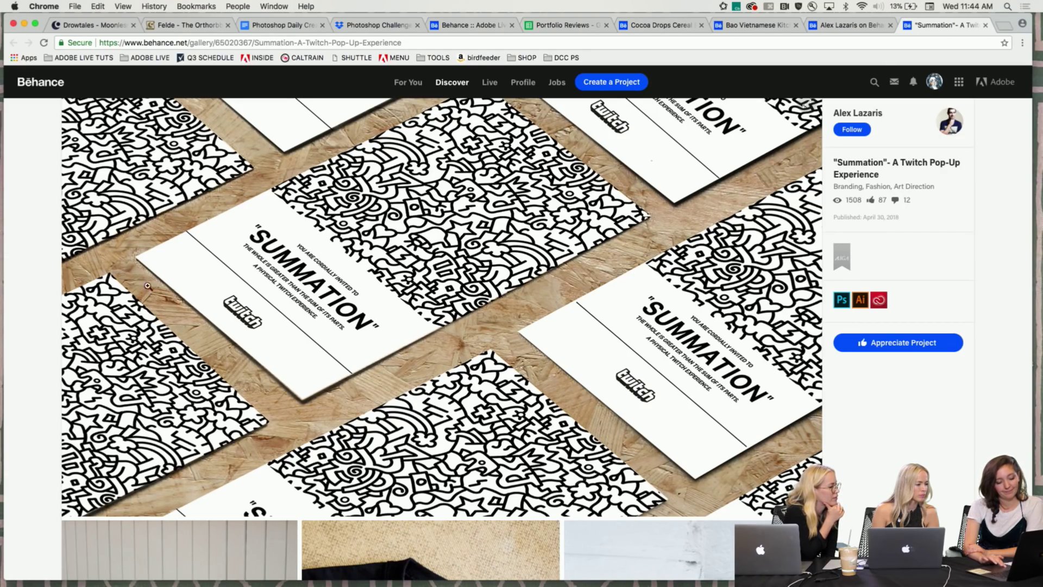
pyautogui.scroll(-4, 137, 298)
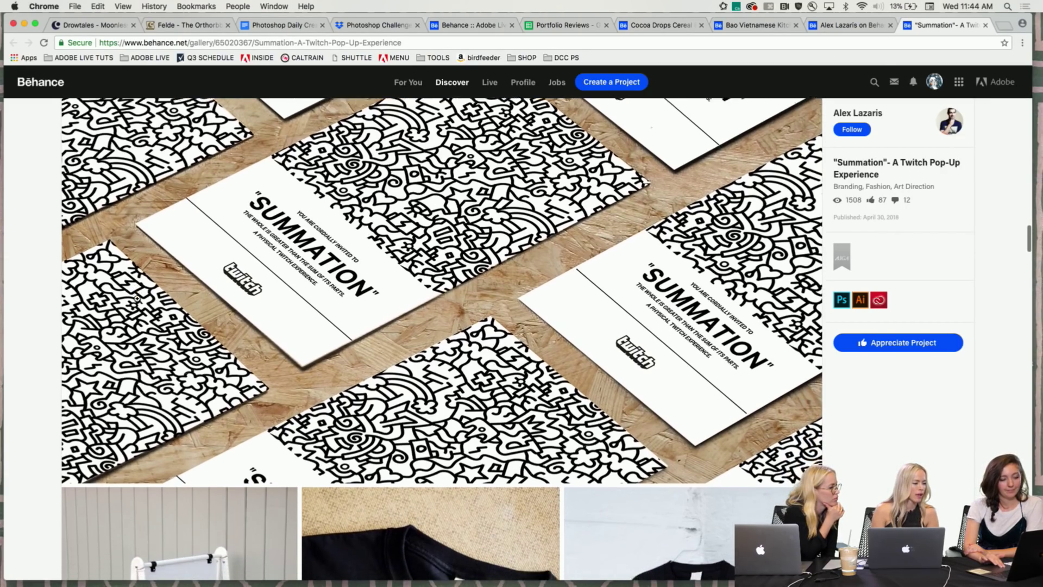
pyautogui.scroll(-2, 137, 298)
pyautogui.scroll(4, 321, 158)
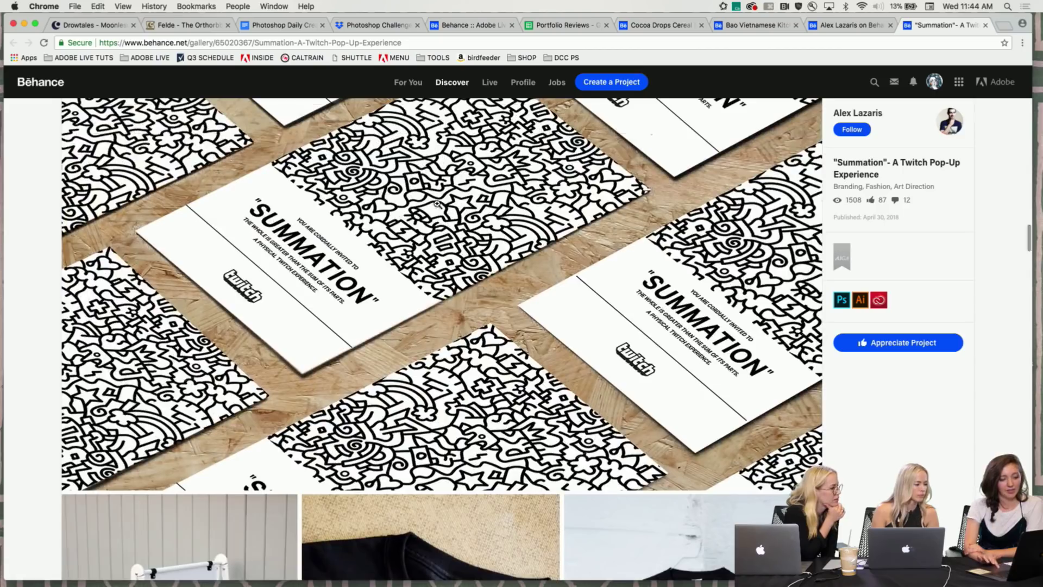
# Step: Examine the mockups of the sidewalk sign, black T-shirts and water bottle, and the pop-up space with its patterned wall
pyautogui.scroll(-7, 437, 204)
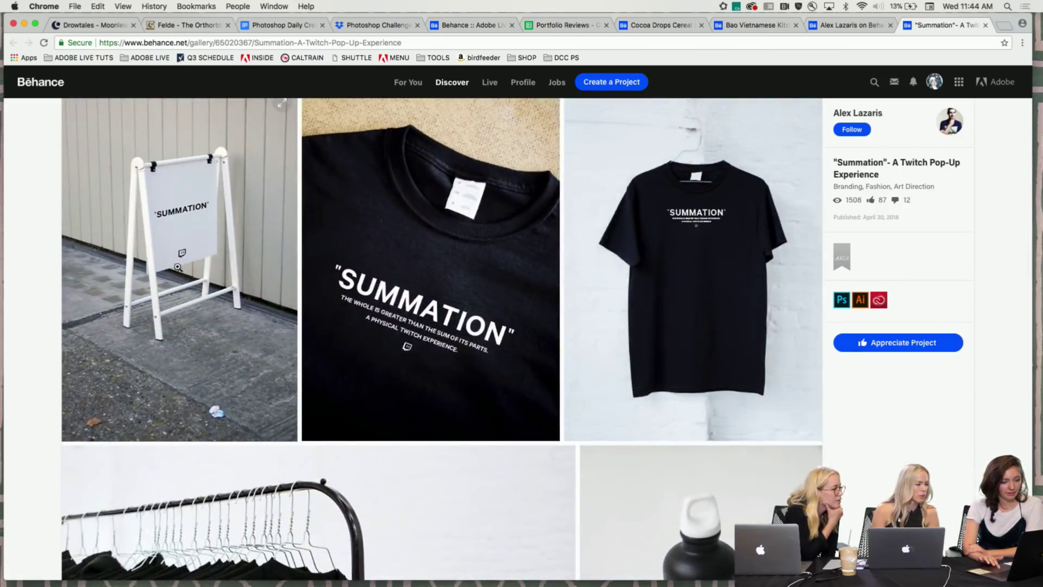
pyautogui.scroll(-2, 43, 290)
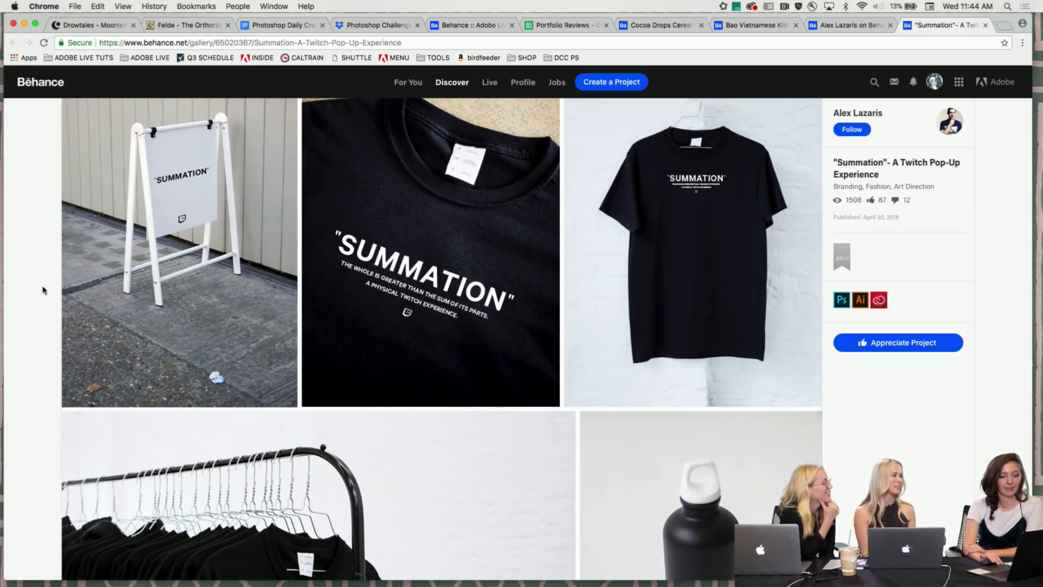
pyautogui.scroll(1, 43, 290)
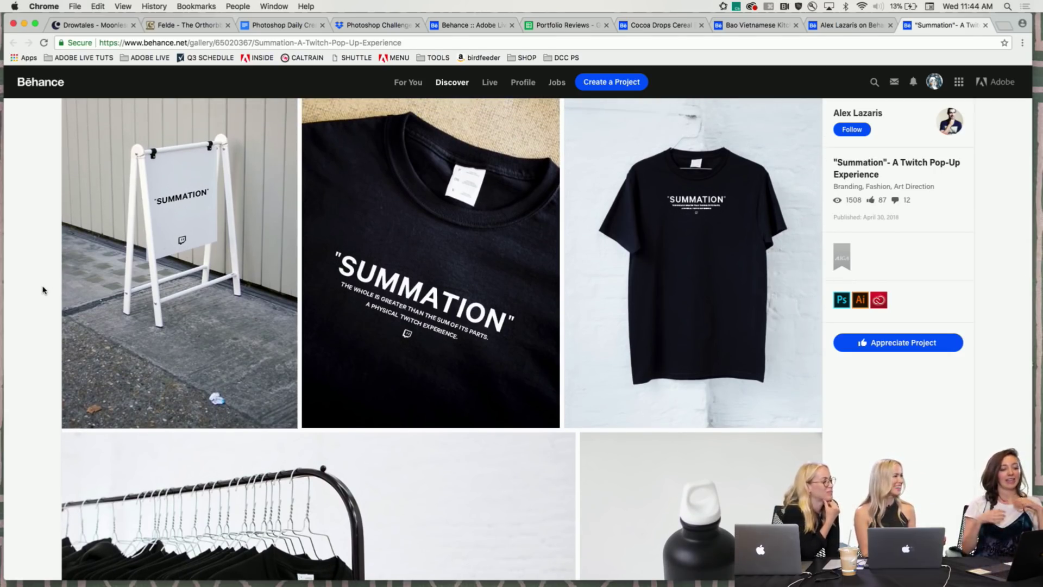
pyautogui.scroll(-5, 36, 274)
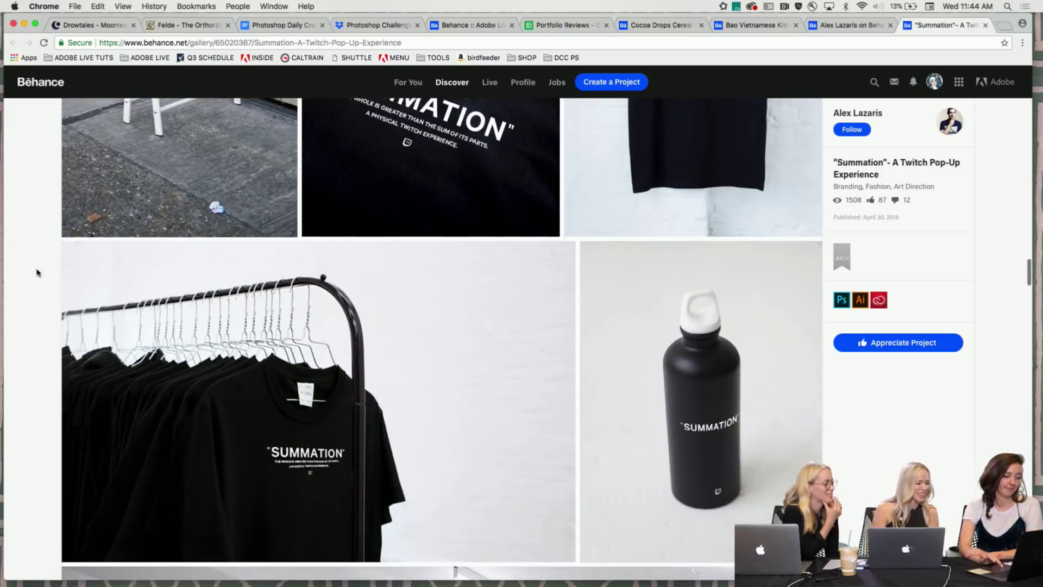
pyautogui.scroll(-3, 35, 266)
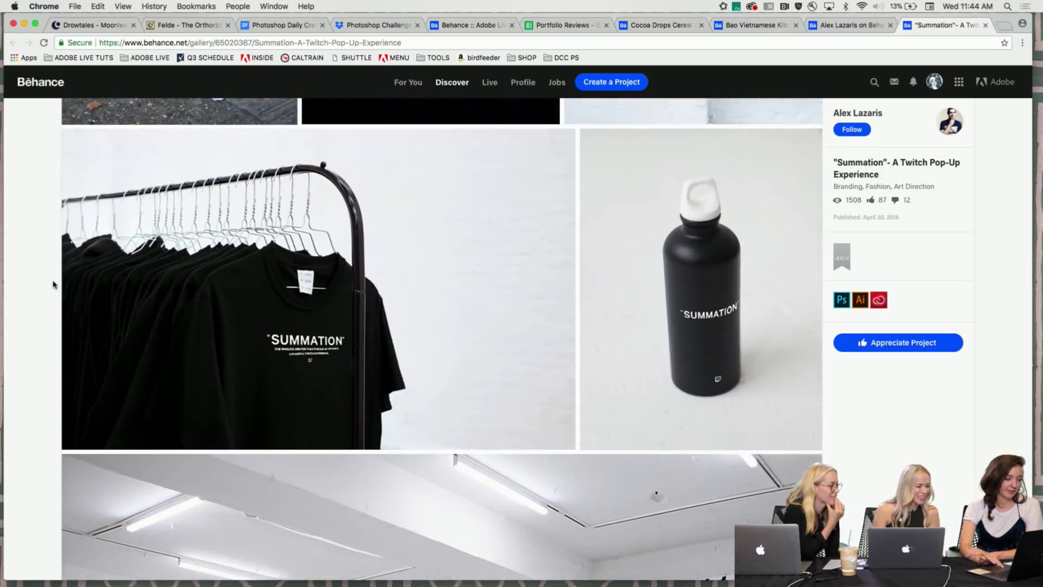
pyautogui.scroll(-5, 55, 284)
pyautogui.scroll(-2, 53, 283)
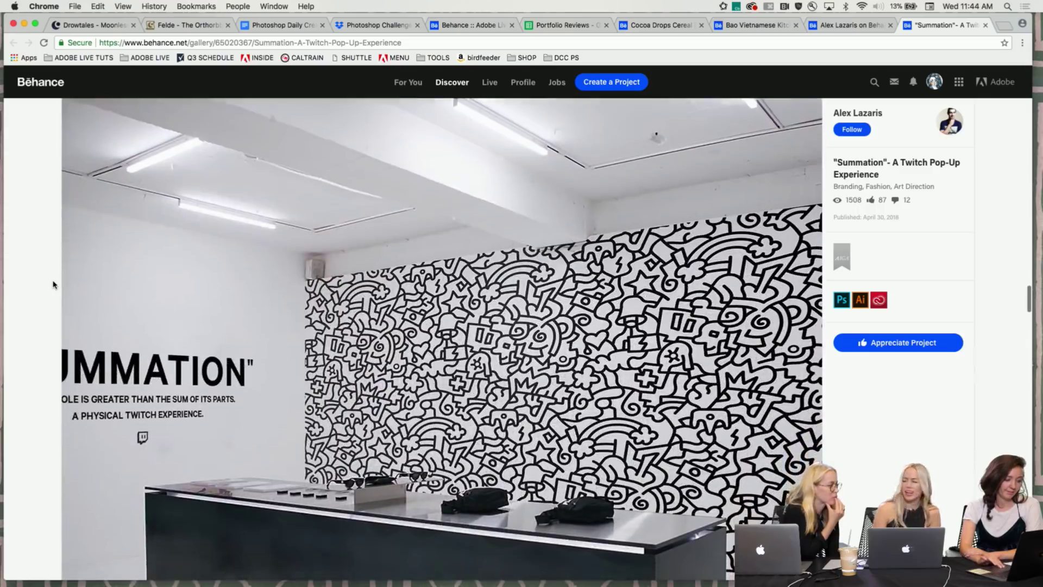
pyautogui.scroll(-1, 53, 284)
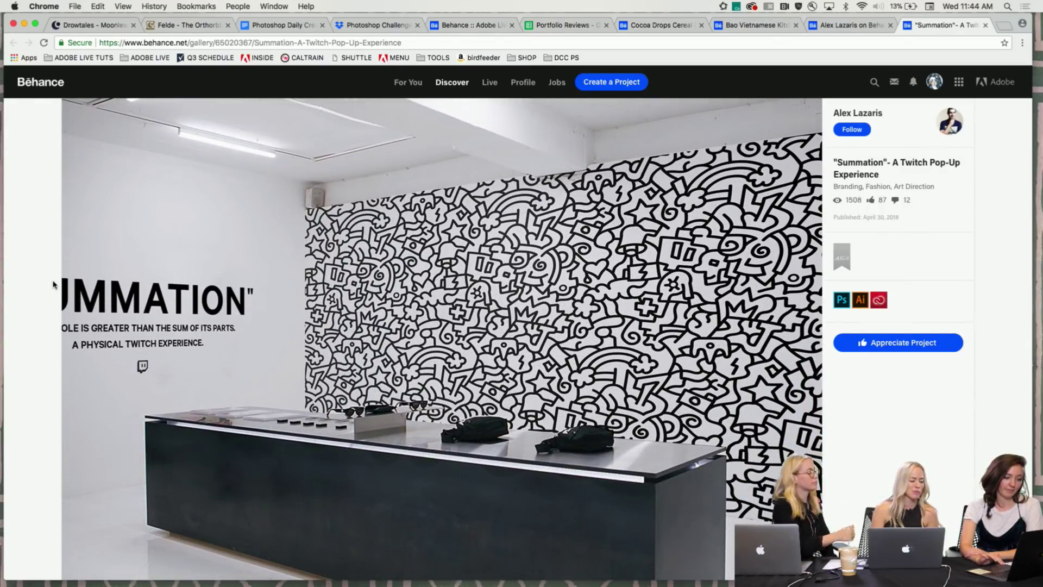
# Step: Review the apparel mockups from the black hoodie and split-color long-sleeve shirt to the patterned T-shirts and cap
pyautogui.scroll(-9, 54, 284)
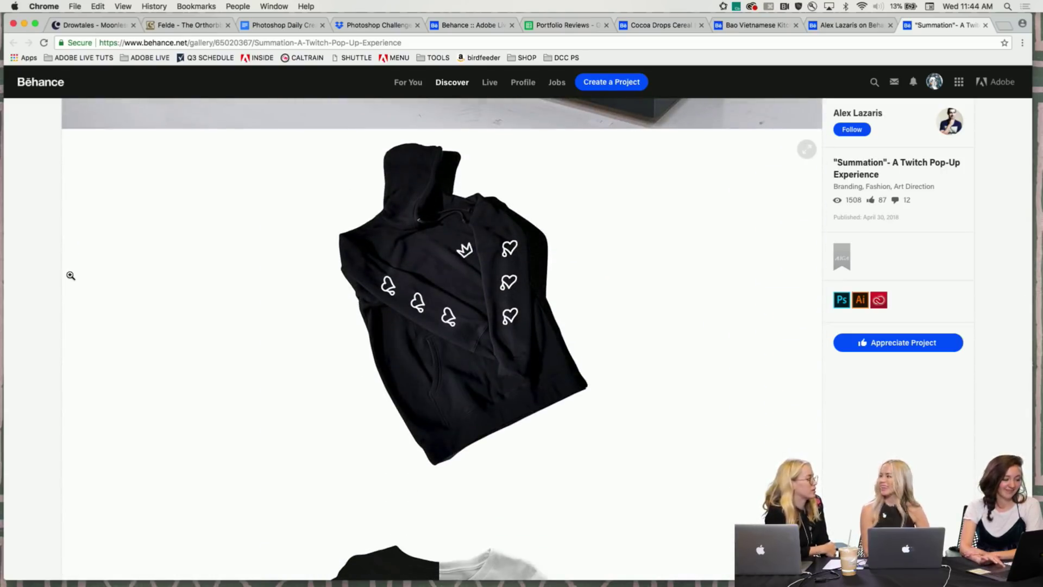
pyautogui.scroll(-6, 70, 275)
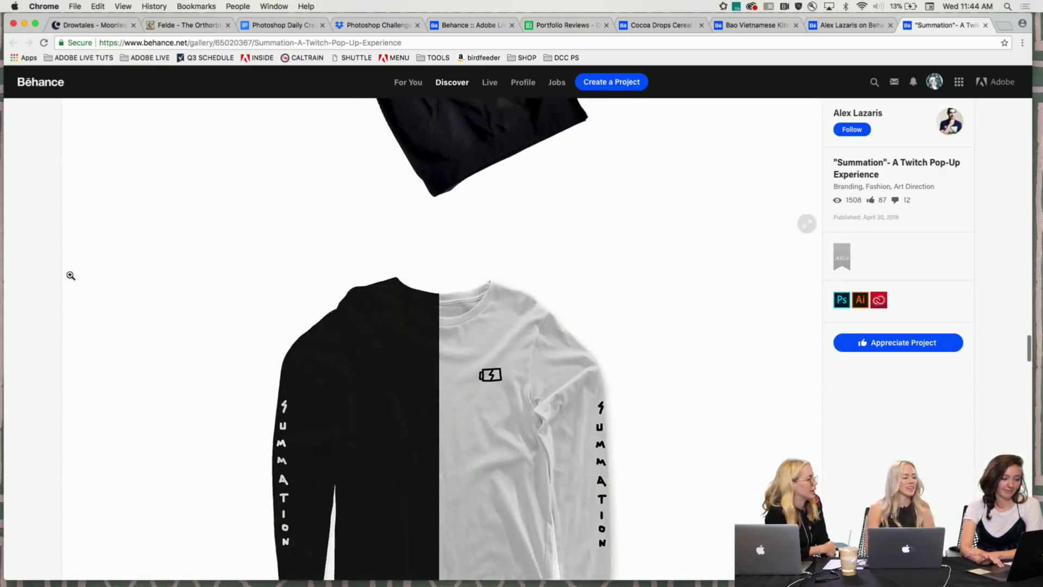
pyautogui.scroll(-2, 71, 276)
pyautogui.scroll(-1, 70, 276)
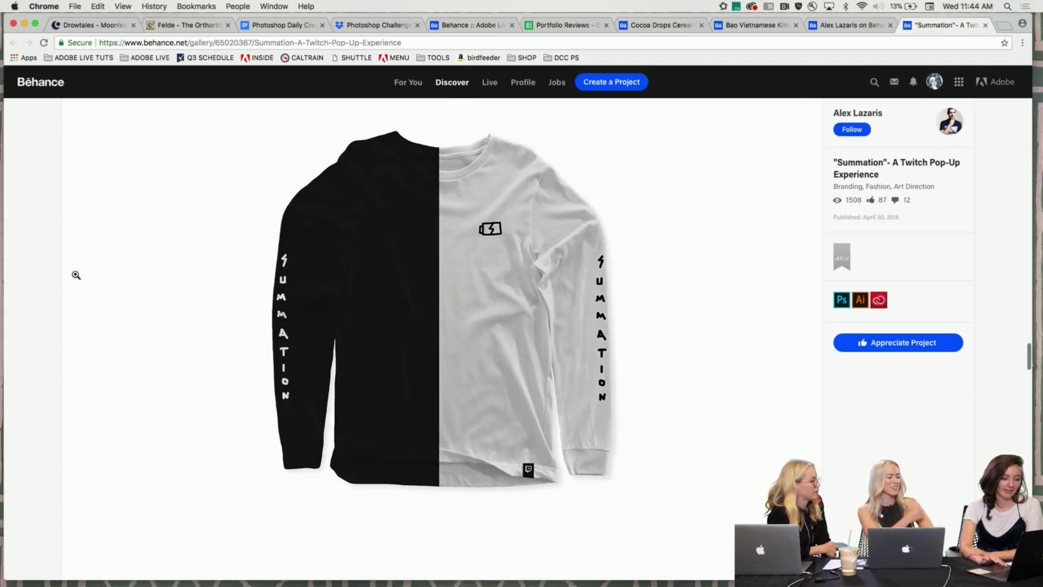
pyautogui.scroll(-6, 283, 384)
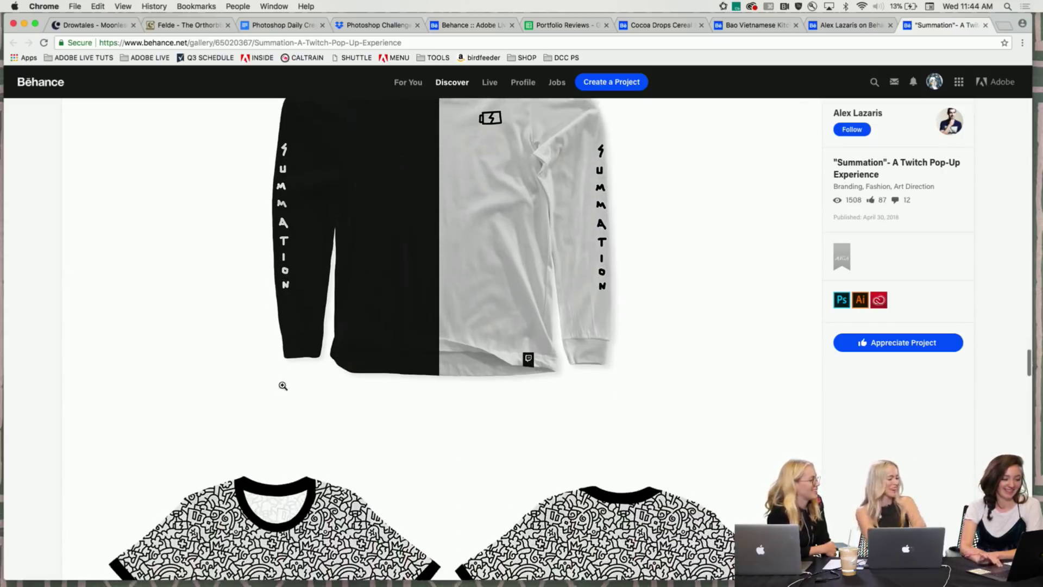
pyautogui.scroll(-3, 283, 385)
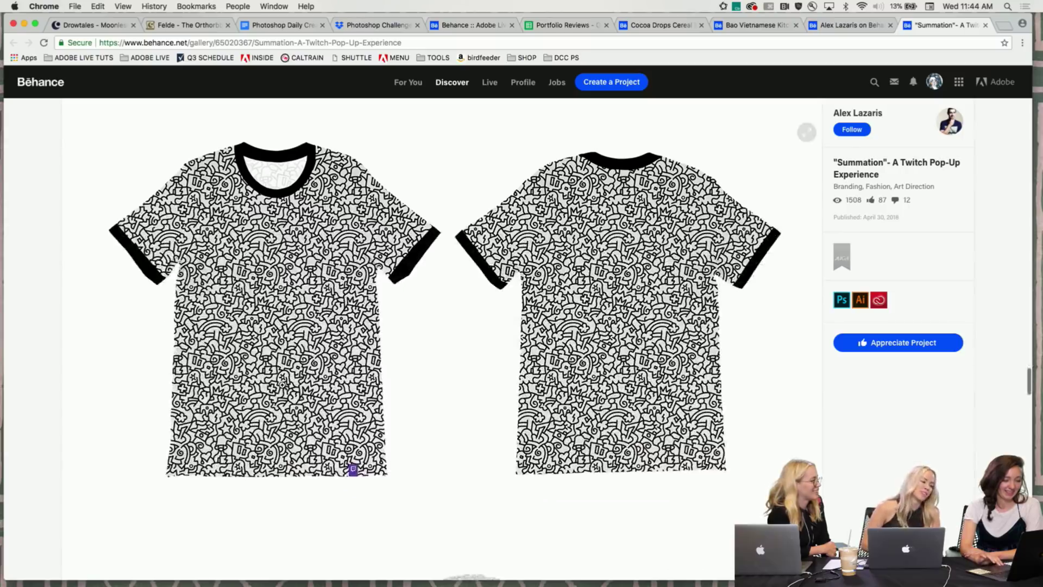
pyautogui.scroll(-5, 282, 385)
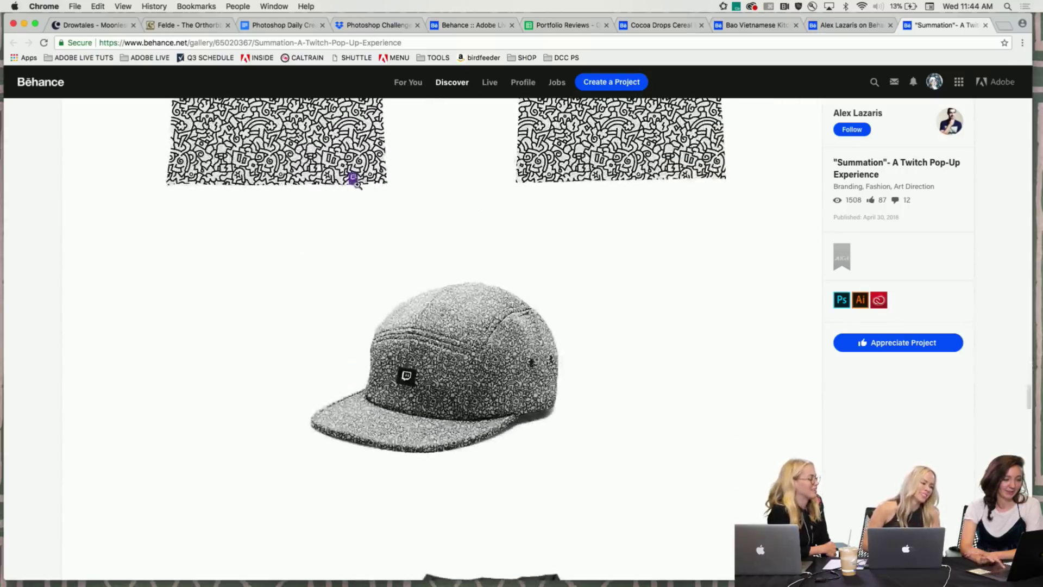
# Step: Inspect the black jacket's patterned lining and the Adidas Superstar shoe mockup
pyautogui.scroll(-7, 172, 303)
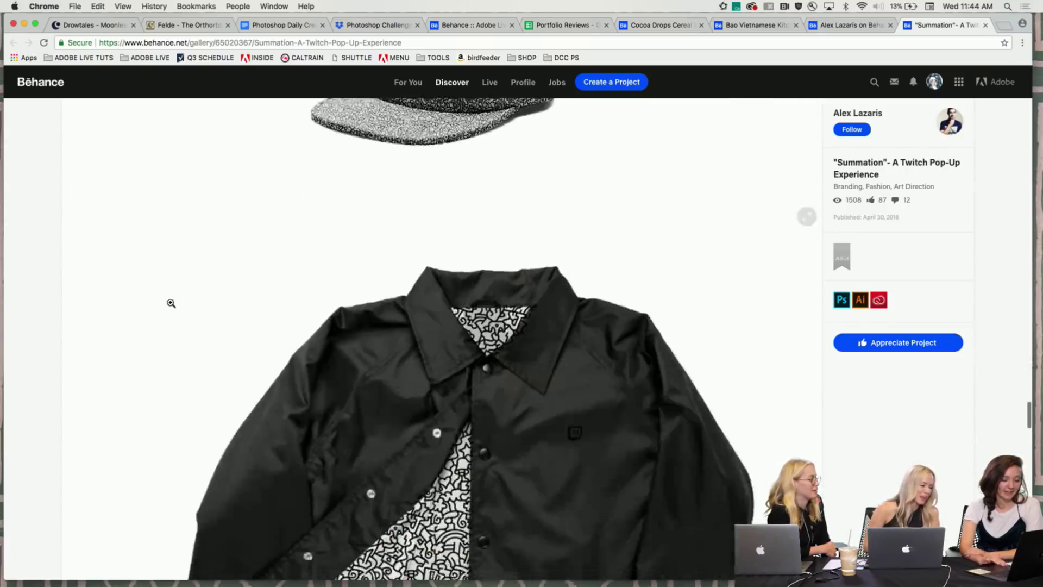
pyautogui.scroll(-2, 98, 342)
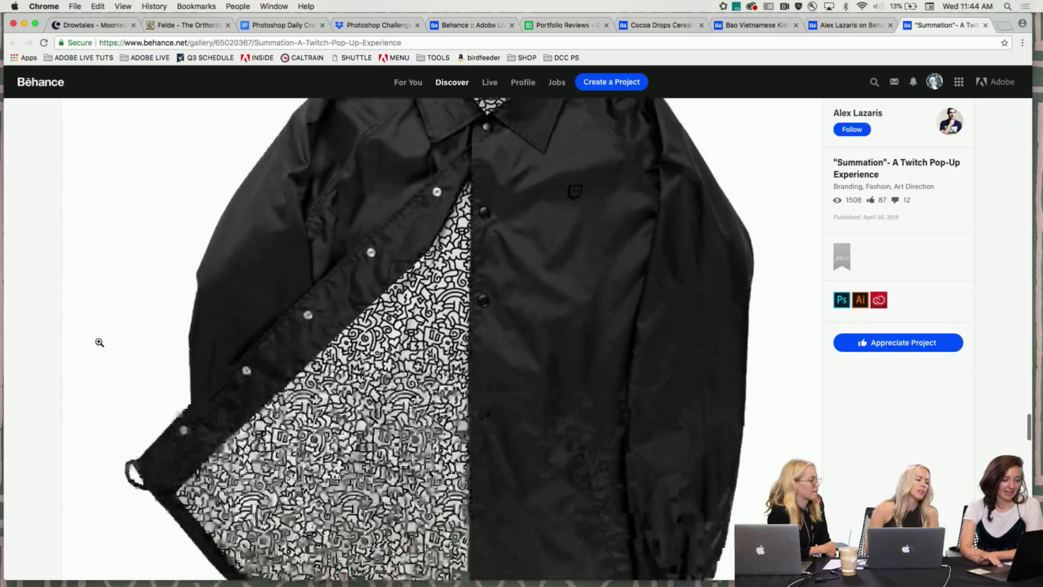
pyautogui.scroll(-7, 100, 342)
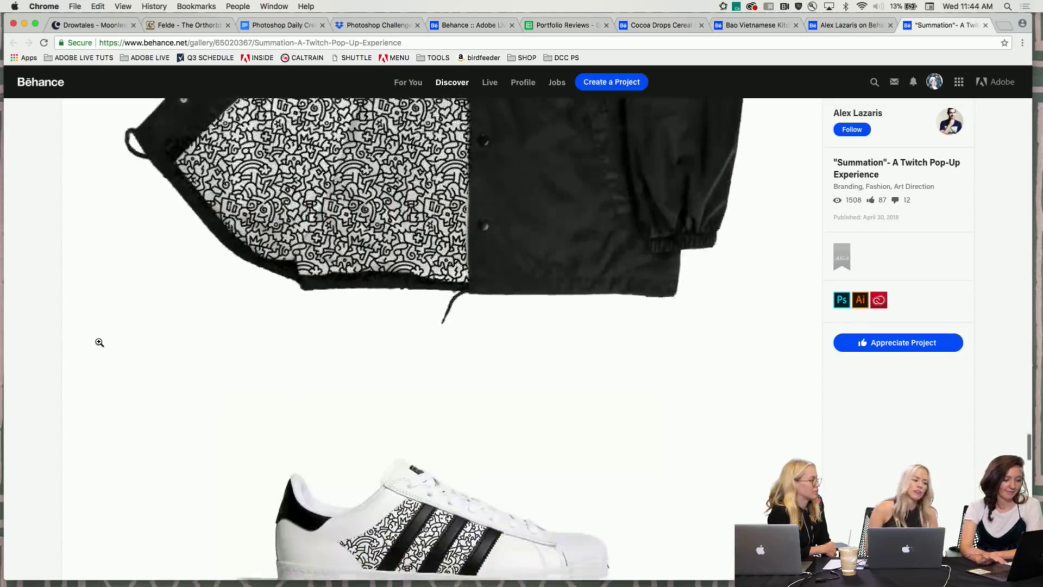
pyautogui.scroll(7, 100, 342)
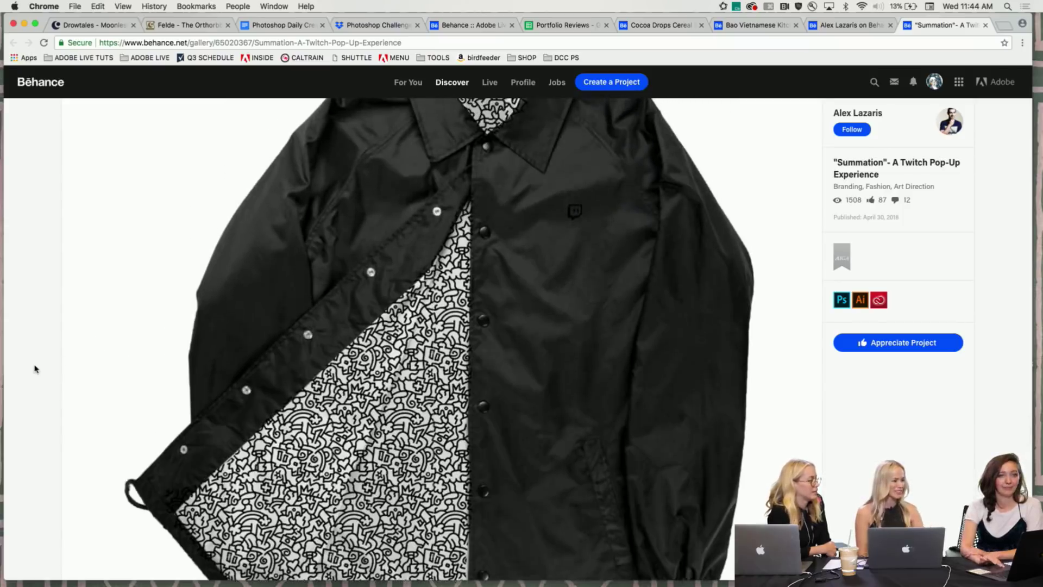
pyautogui.scroll(-5, 34, 374)
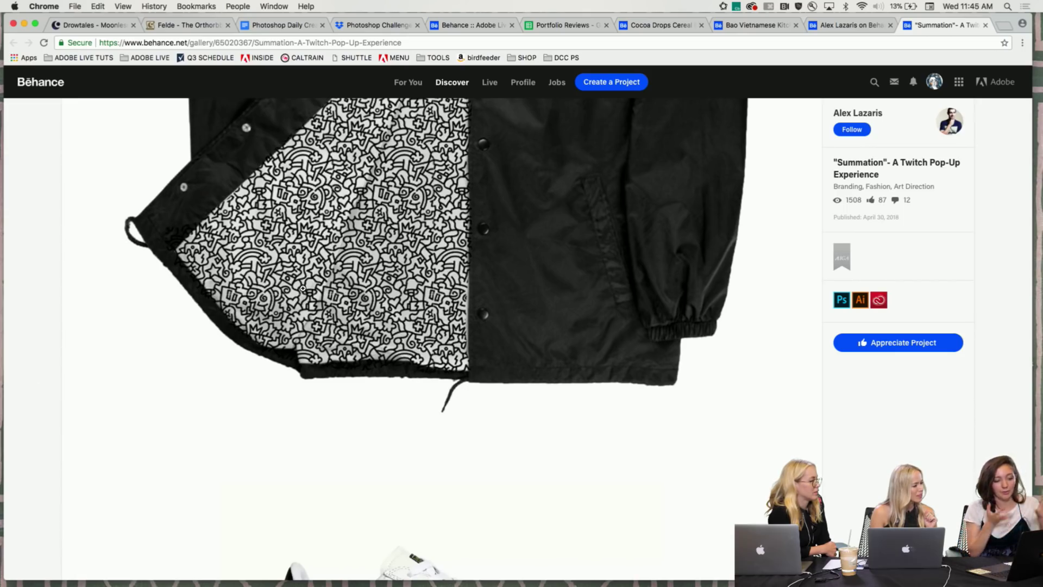
pyautogui.scroll(-5, 315, 289)
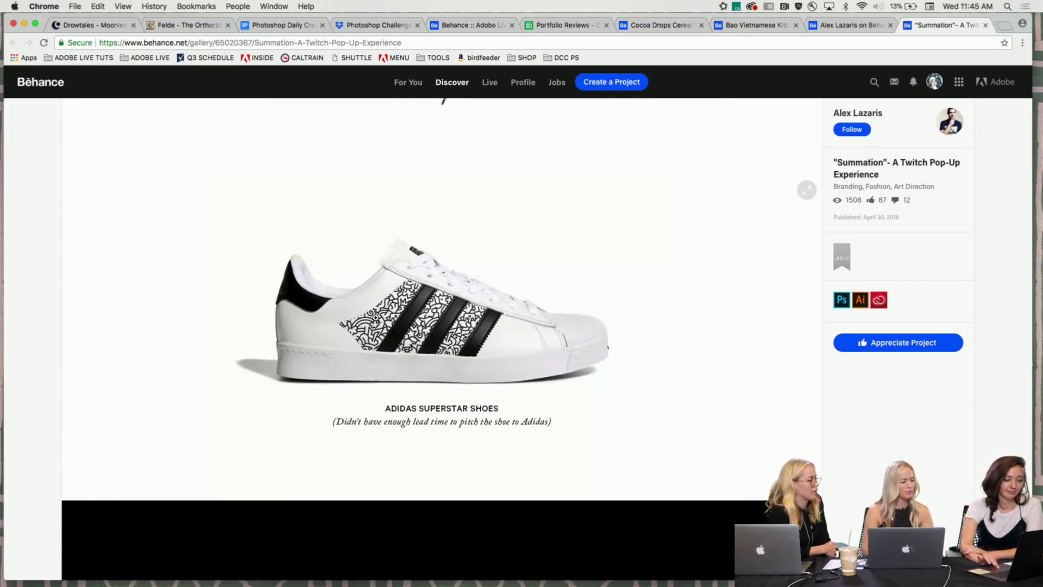
# Step: View the project's closing Thank You panel, and go back through the apparel mockups to the pop-up space photo
pyautogui.scroll(-2, 359, 348)
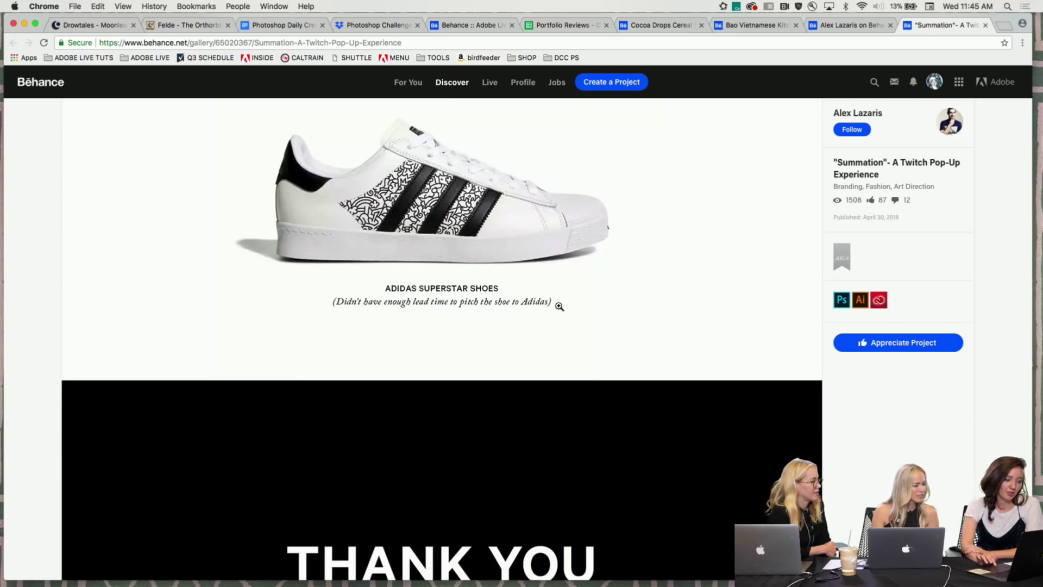
pyautogui.scroll(-5, 135, 236)
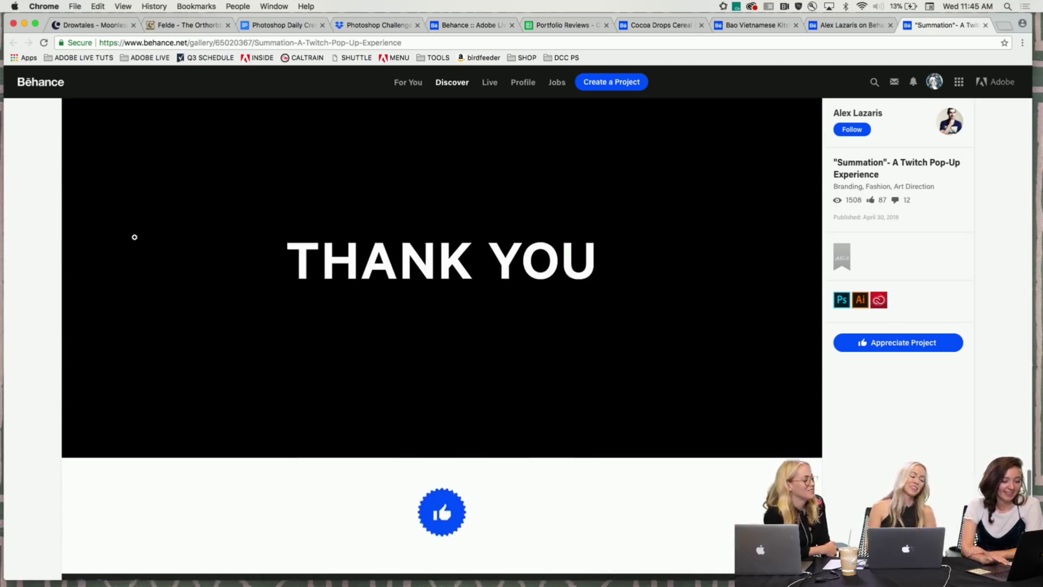
pyautogui.scroll(12, 139, 193)
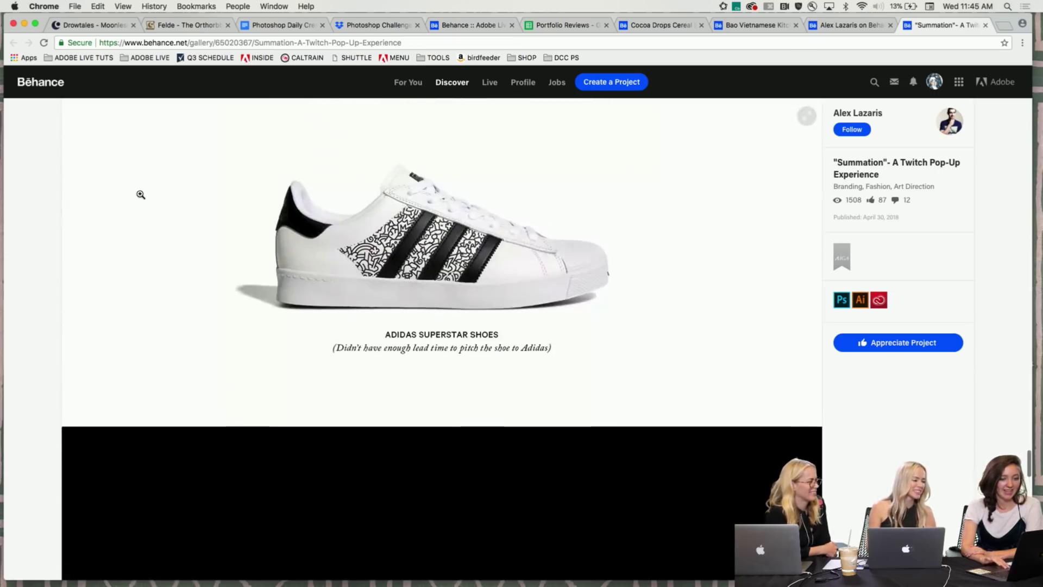
pyautogui.scroll(15, 140, 194)
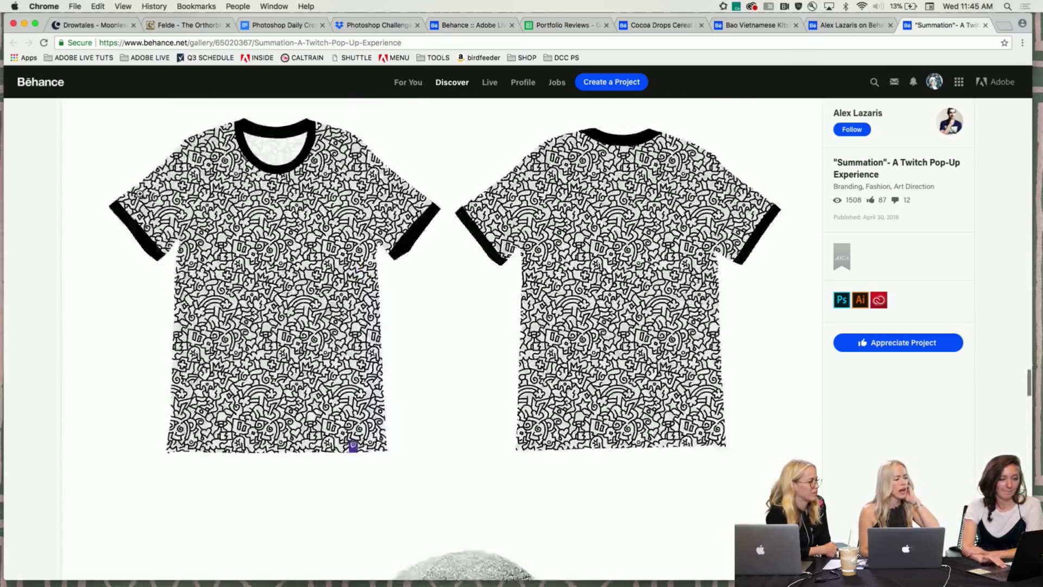
pyautogui.scroll(7, 140, 194)
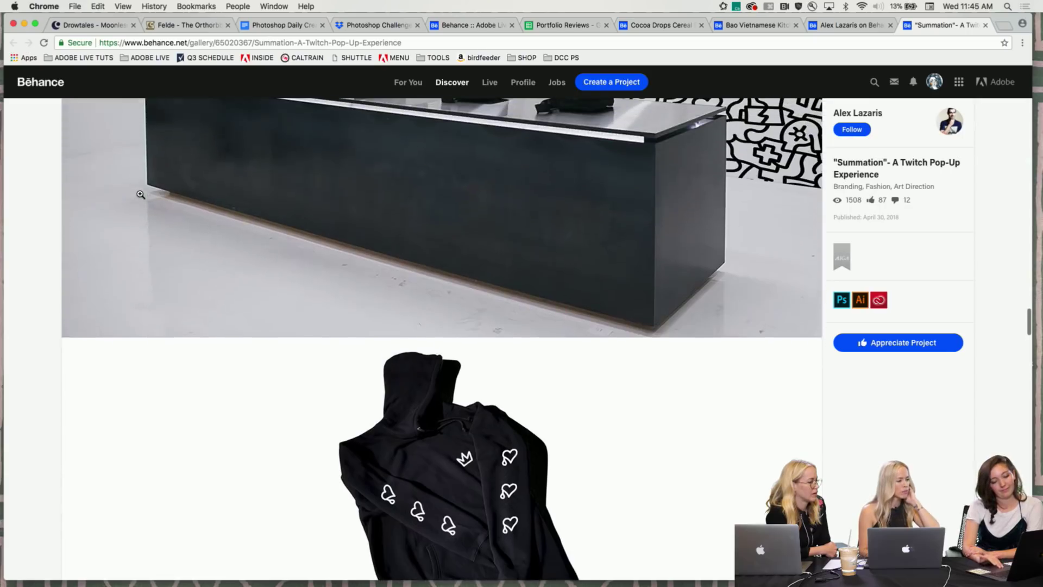
pyautogui.scroll(5, 140, 194)
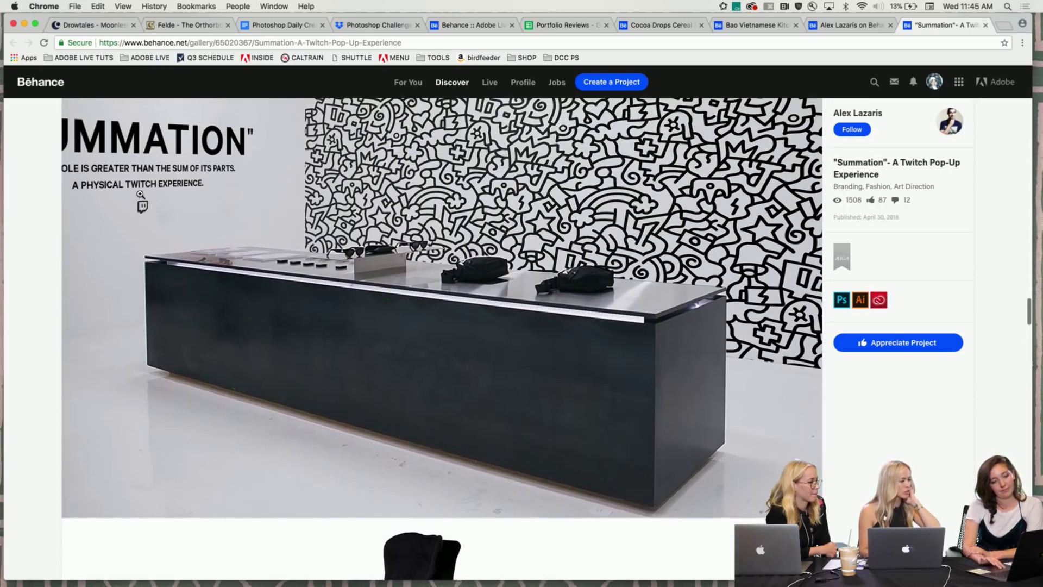
pyautogui.scroll(4, 140, 194)
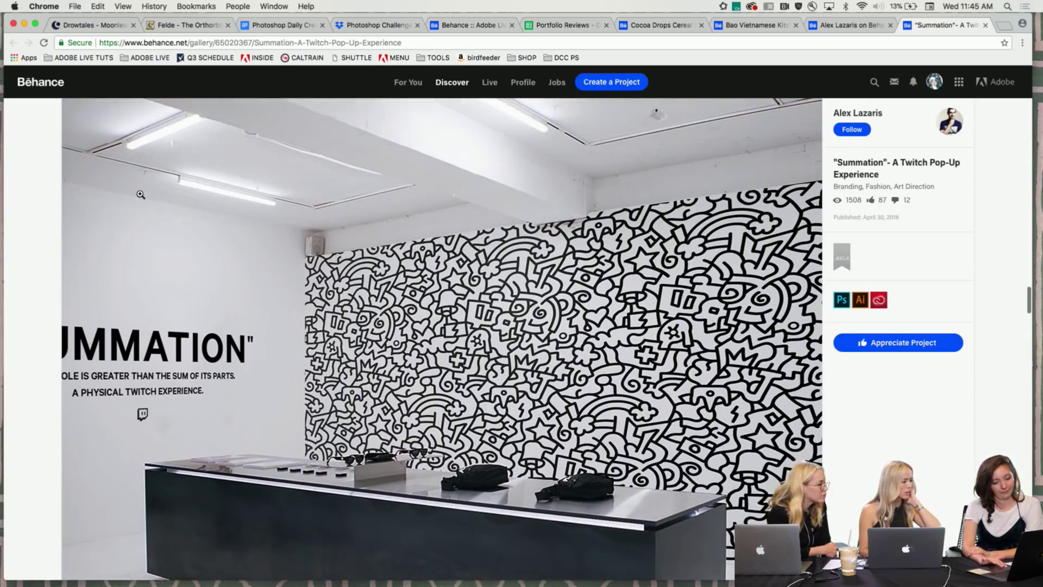
# Step: Re-examine the water bottle, black T-shirt and sidewalk sign mockups and the patterned "Summation" invitation cards
pyautogui.scroll(8, 140, 194)
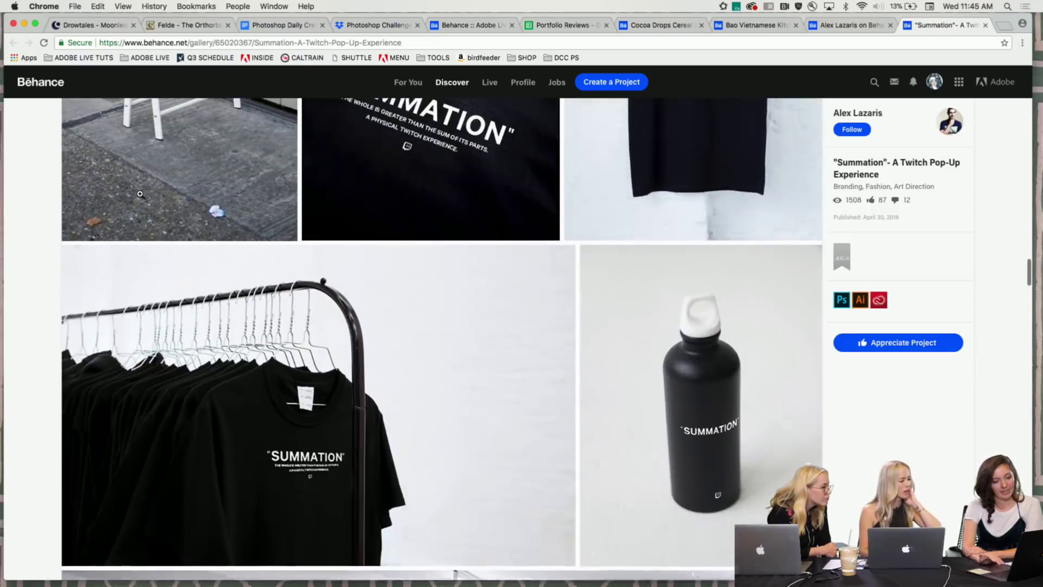
pyautogui.scroll(8, 32, 189)
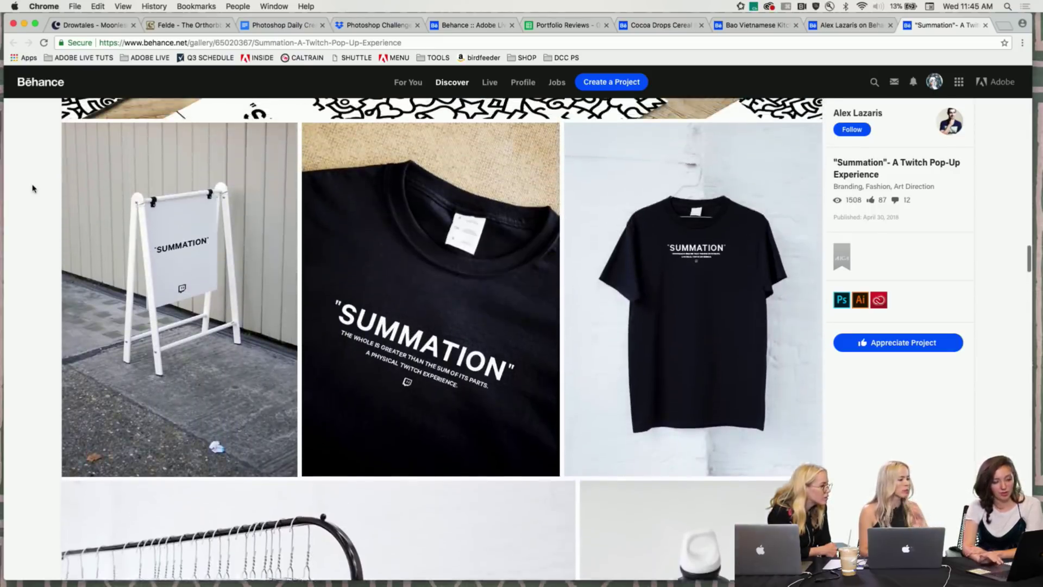
pyautogui.scroll(5, 32, 189)
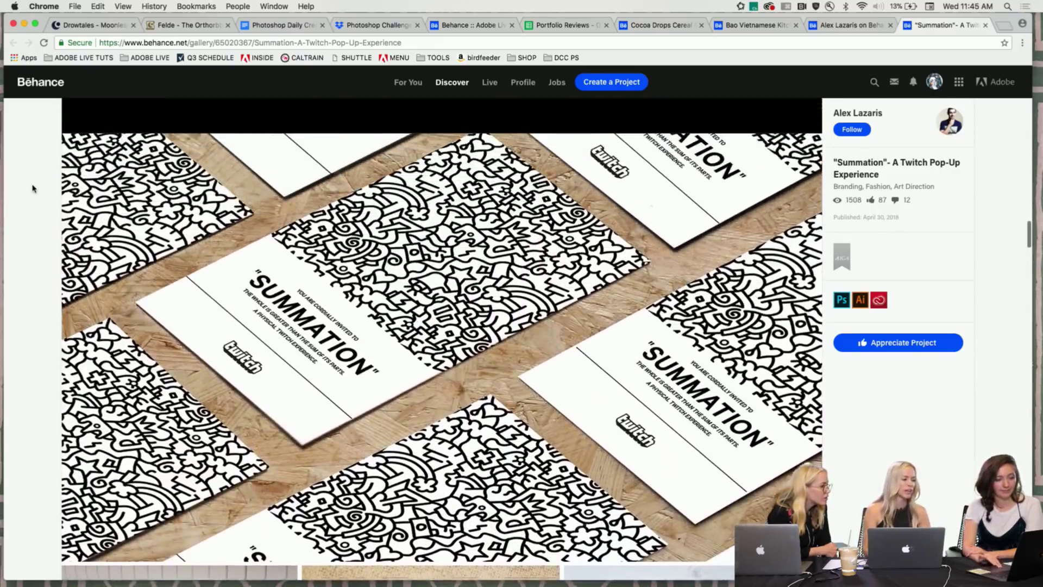
pyautogui.scroll(3, 32, 189)
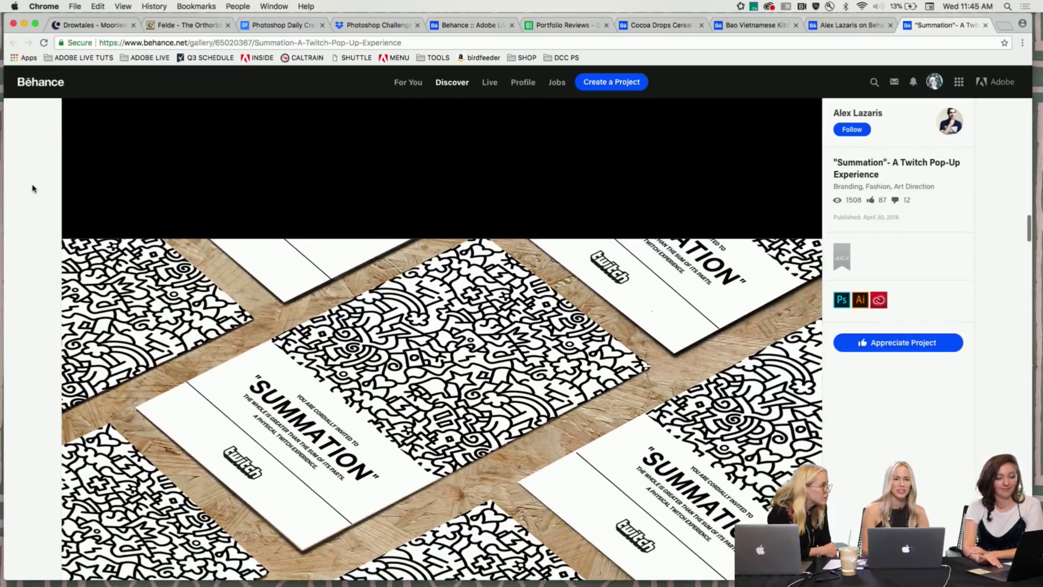
# Step: Reread the design language notes on black and white, pattern and illustrations above the What section
pyautogui.scroll(12, 35, 154)
pyautogui.scroll(-2, 35, 153)
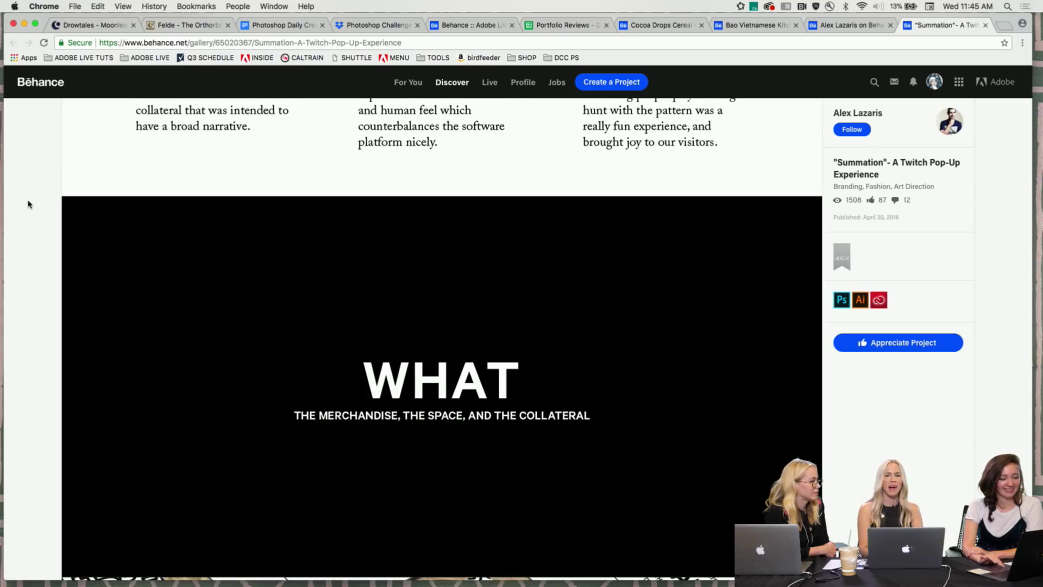
pyautogui.scroll(5, 29, 203)
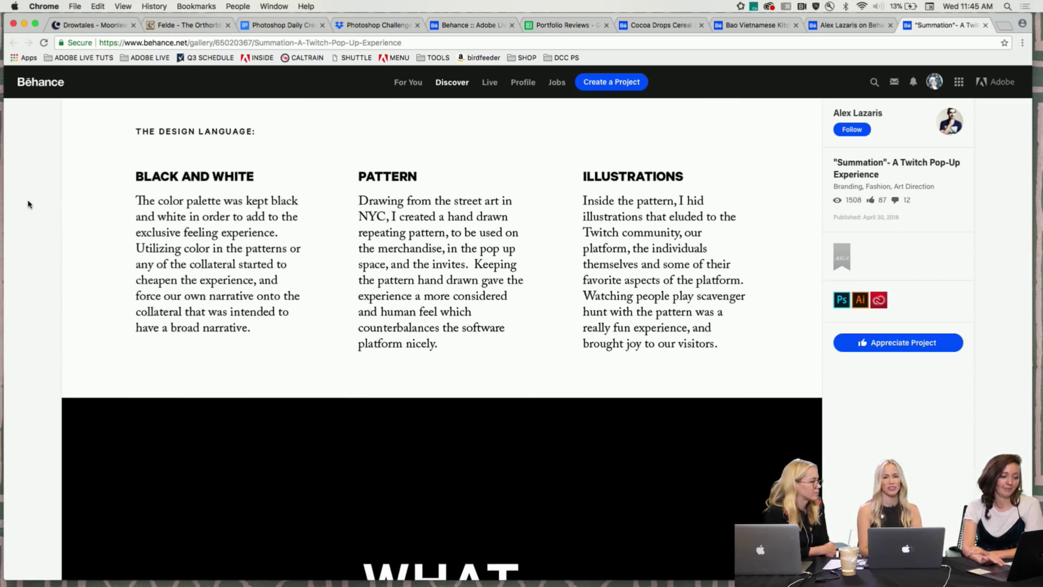
pyautogui.scroll(-7, 74, 260)
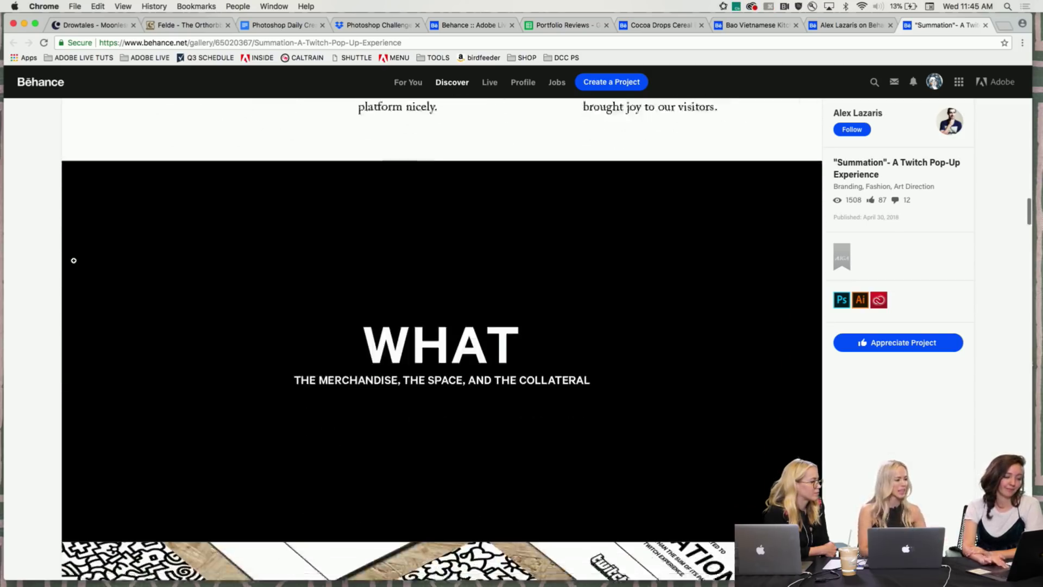
# Step: Look again at the merchandise mockups and the pop-up space's counter and patterned wall below the What section
pyautogui.scroll(-20, 74, 261)
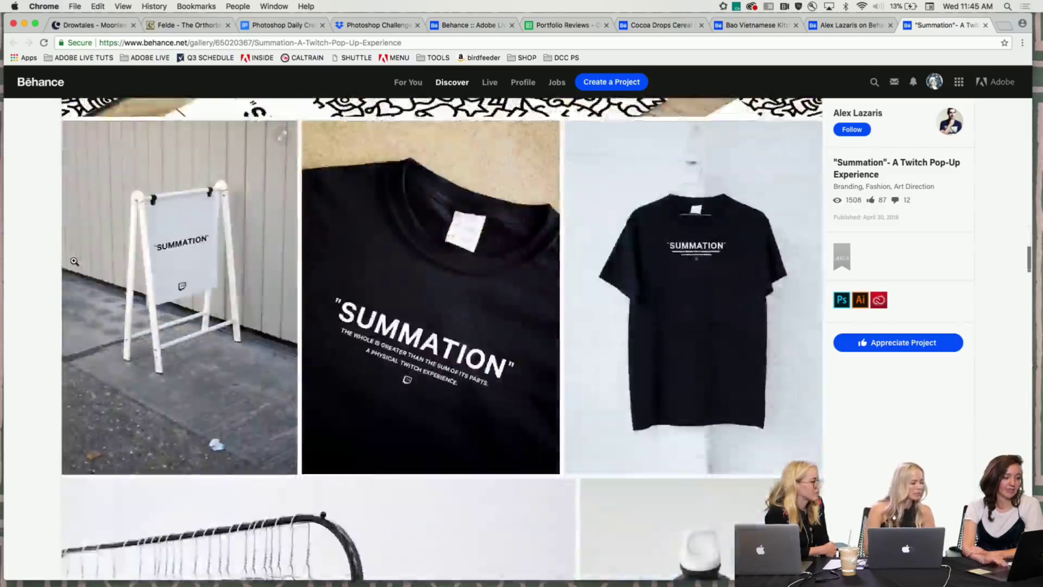
pyautogui.scroll(-8, 31, 326)
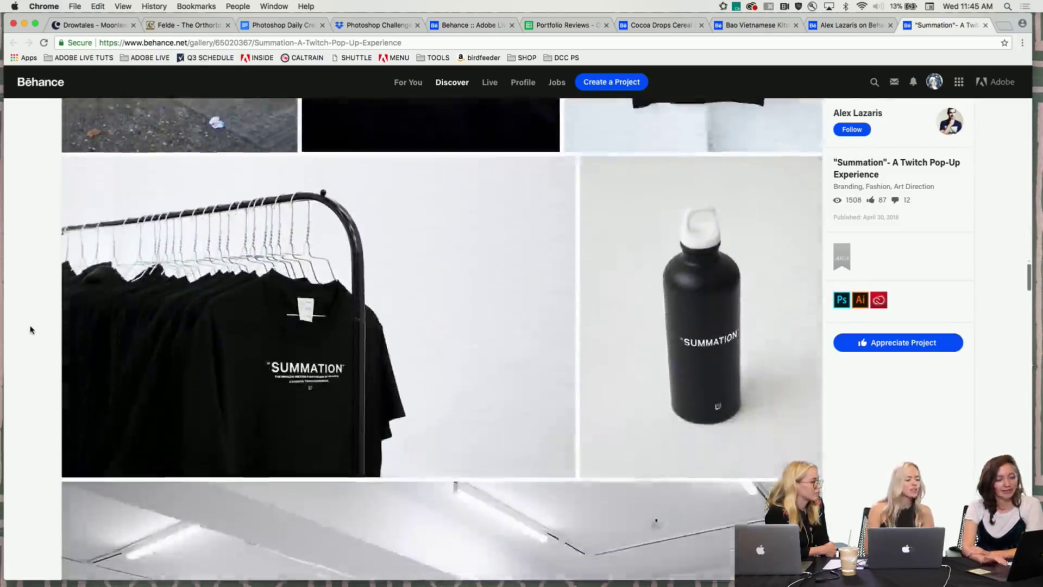
pyautogui.scroll(-8, 42, 313)
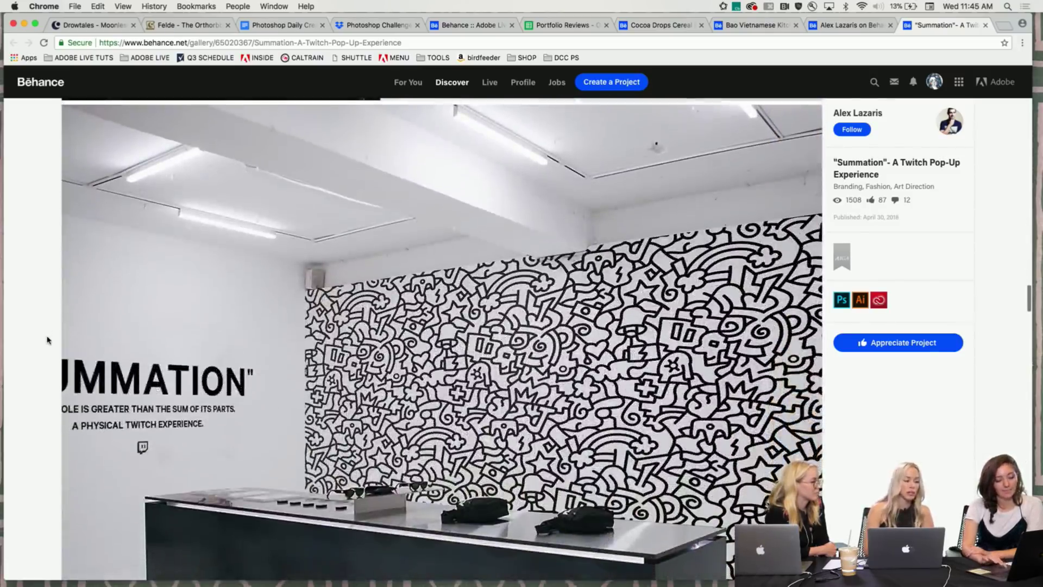
pyautogui.scroll(-5, 36, 373)
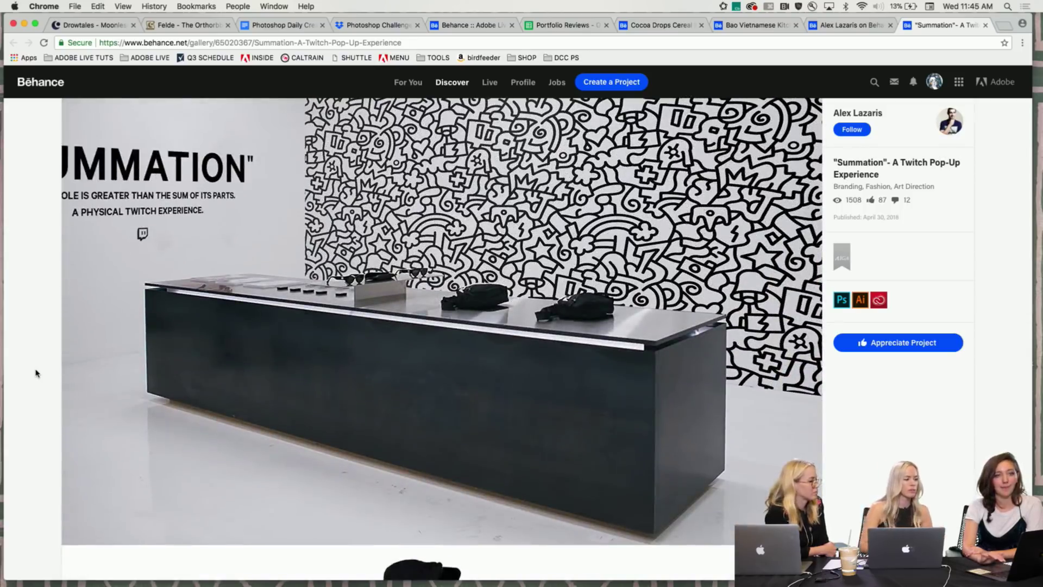
pyautogui.scroll(-1, 27, 307)
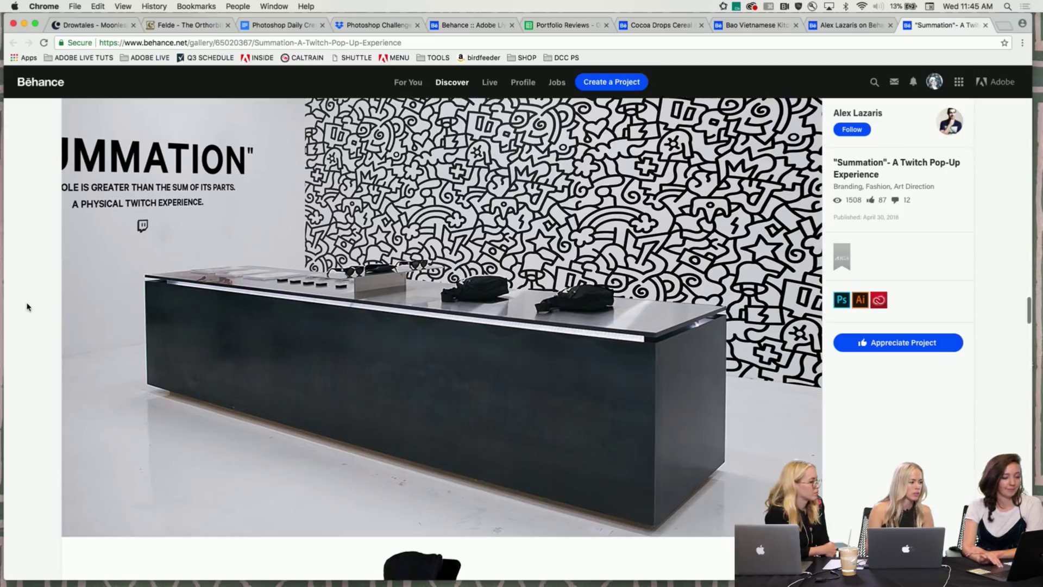
pyautogui.scroll(-15, 124, 198)
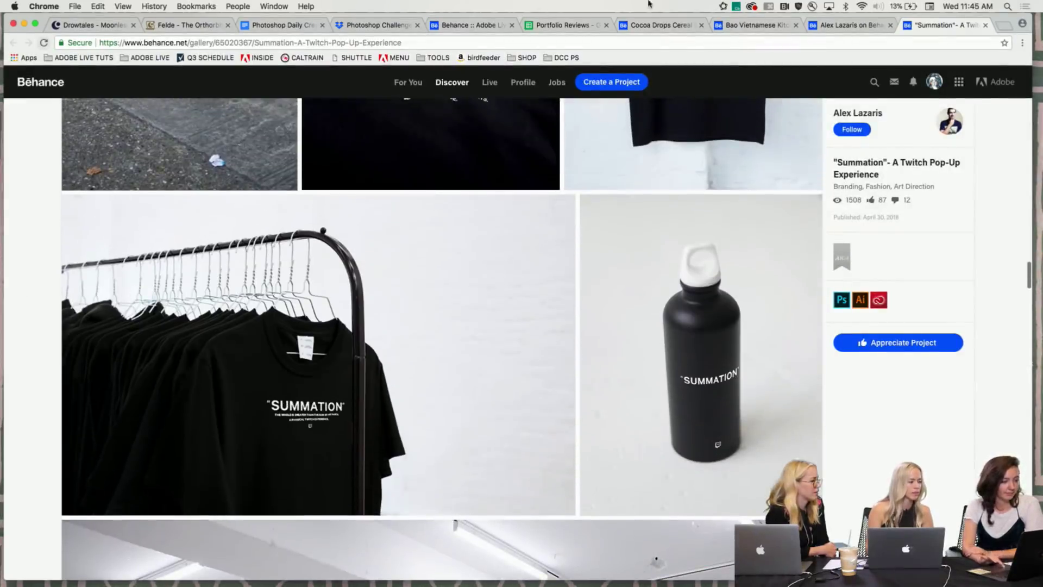
# Step: Return to the creative director's Behance profile and open the Time Hopper IPA Creative Jam competition project
pyautogui.click(835, 25)
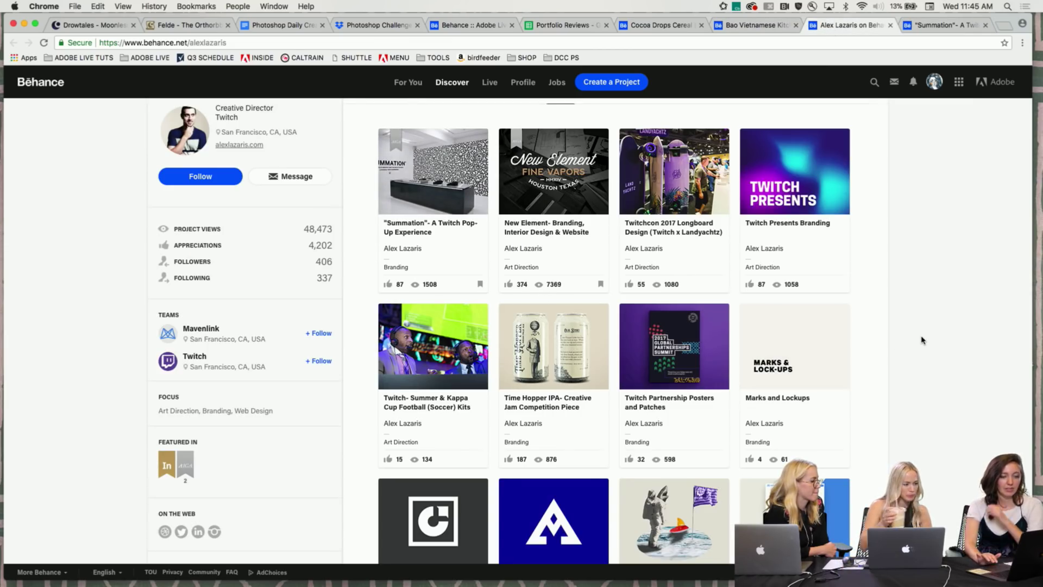
pyautogui.scroll(-2, 943, 340)
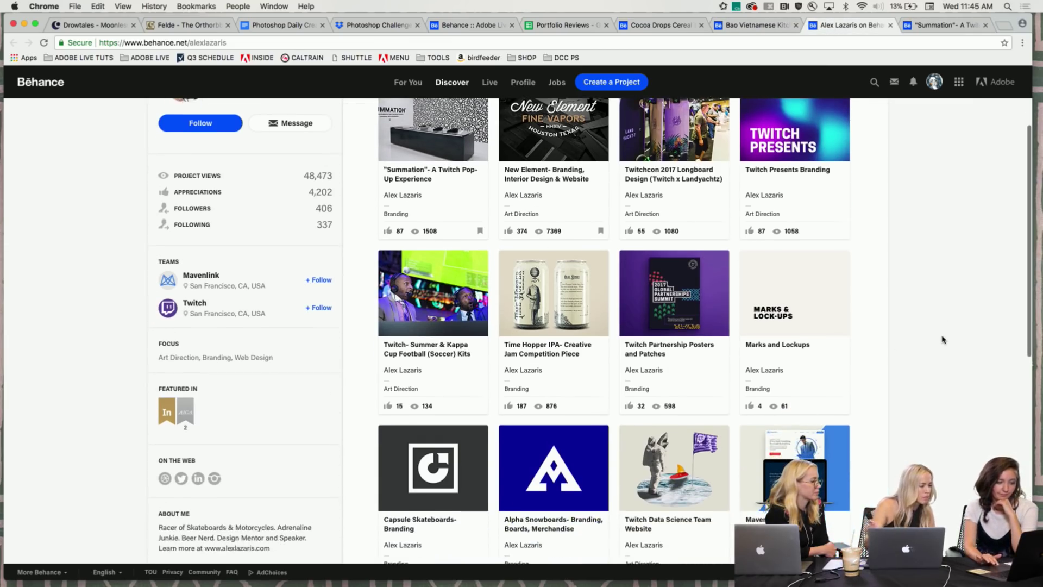
pyautogui.click(562, 310)
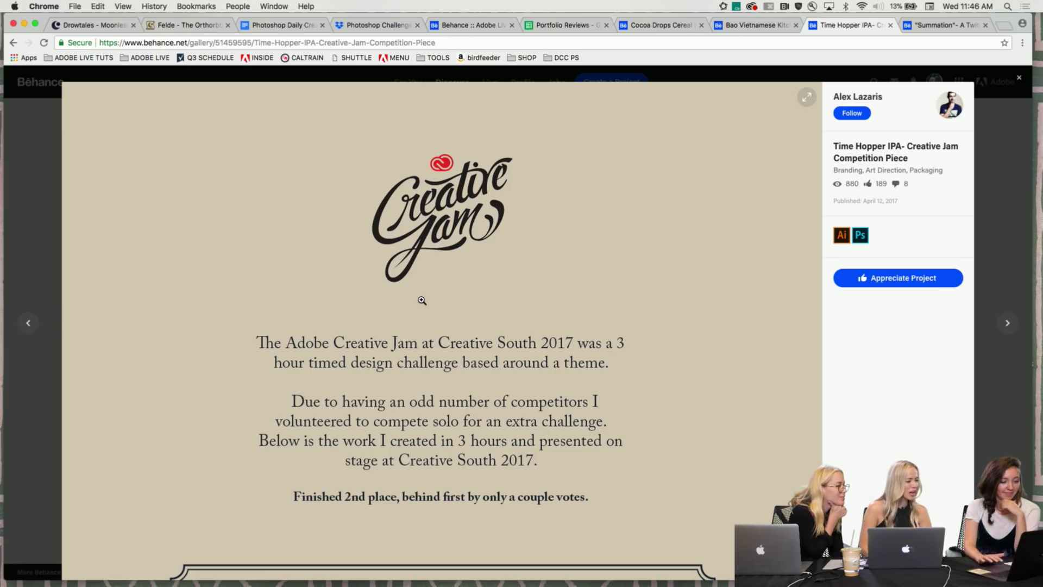
# Step: Read the Creative Jam introduction and the theme prompt quote in the Time Hopper IPA project
pyautogui.scroll(-4, 506, 339)
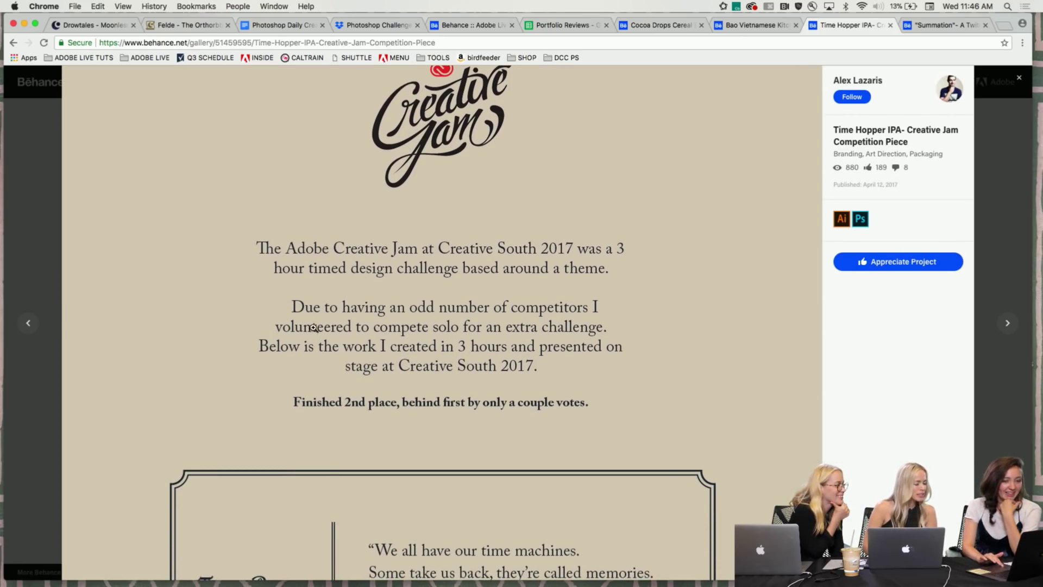
pyautogui.scroll(-3, 301, 335)
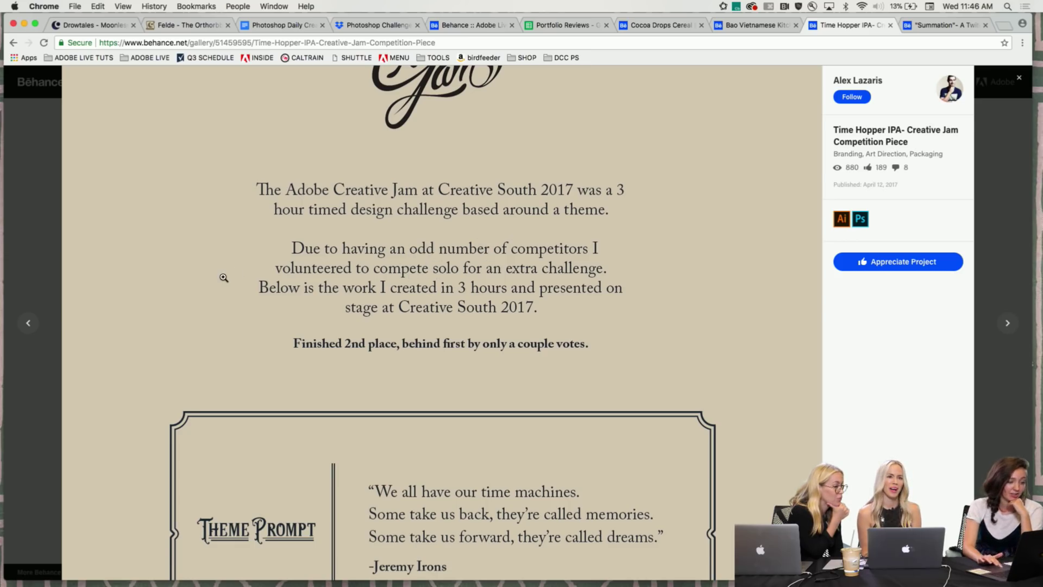
pyautogui.scroll(-15, 224, 278)
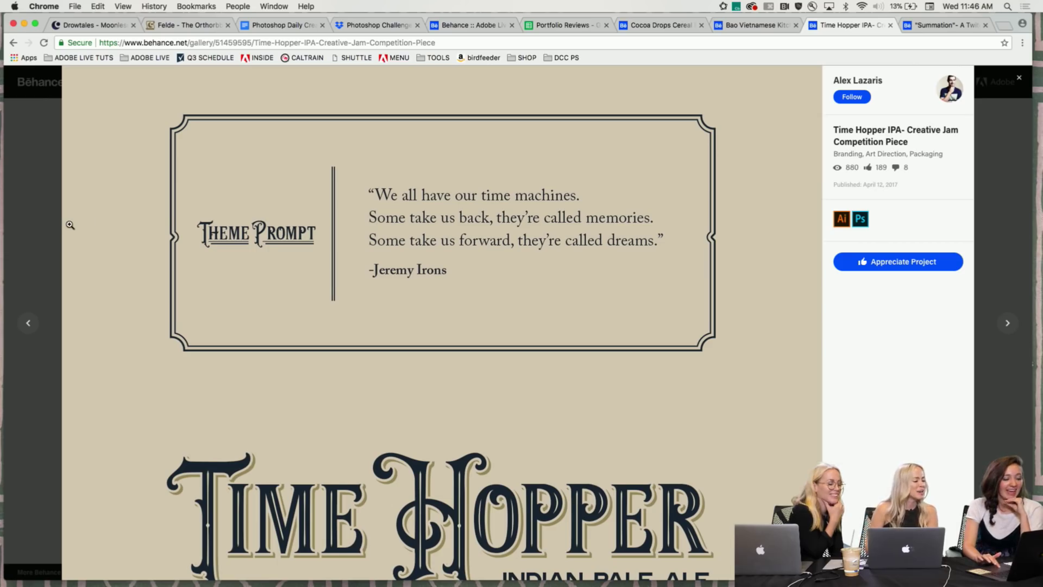
# Step: Inspect the Time Hopper Indian Pale Ale lettering and the start of the backstory section beneath it
pyautogui.scroll(-3, 70, 225)
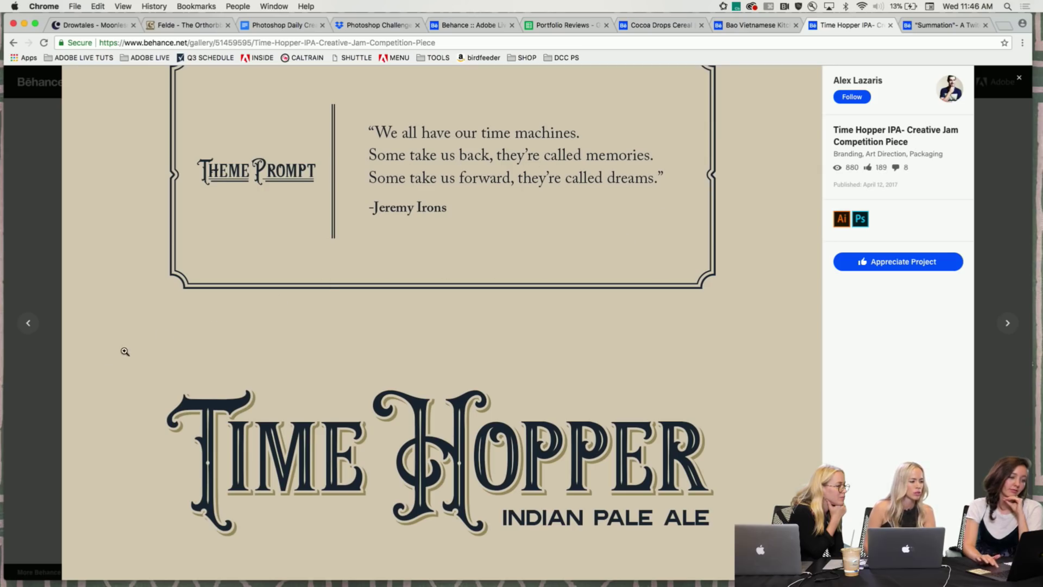
pyautogui.scroll(-10, 101, 367)
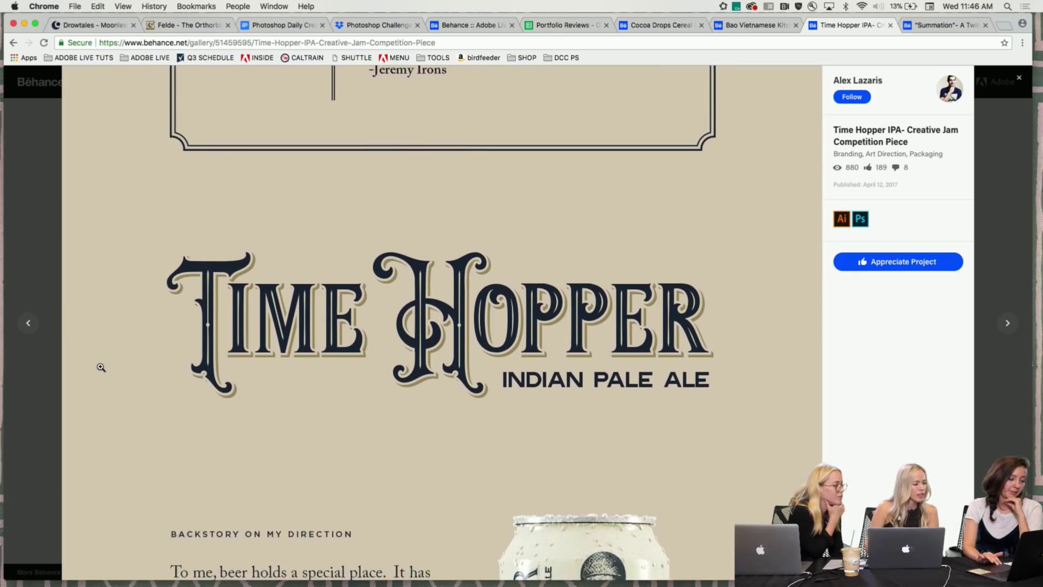
pyautogui.scroll(-3, 102, 367)
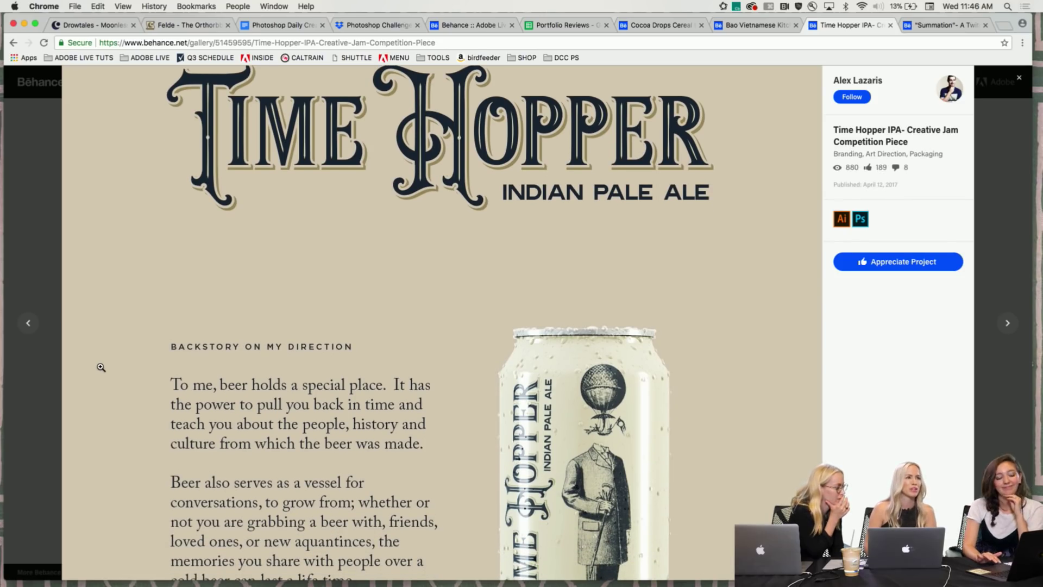
pyautogui.scroll(2, 133, 278)
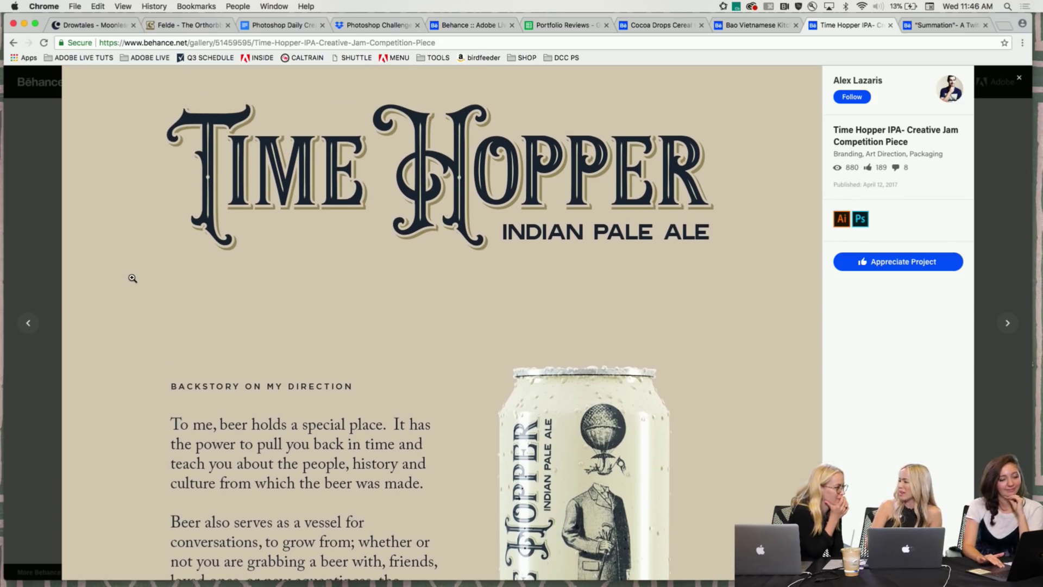
pyautogui.scroll(-2, 133, 278)
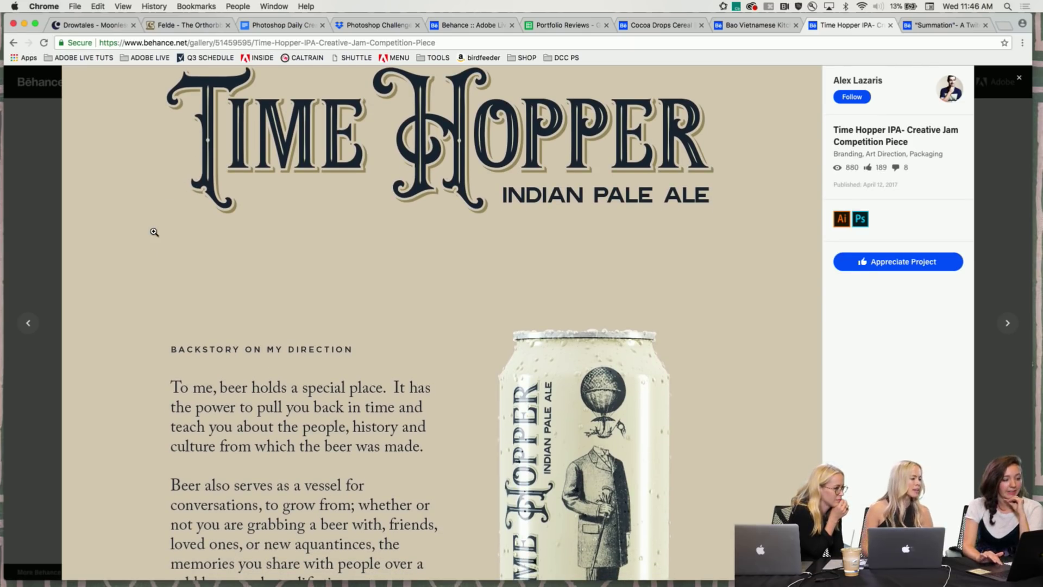
# Step: Read the backstory beside the beer can mockup and the art direction notes beside the headless gentleman illustration
pyautogui.scroll(-8, 154, 232)
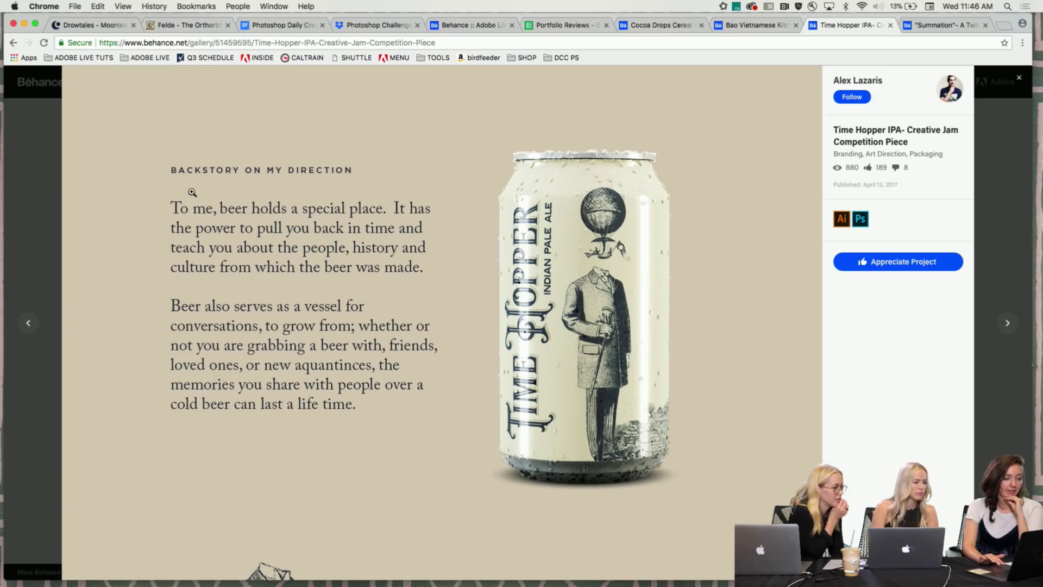
pyautogui.scroll(-2, 192, 191)
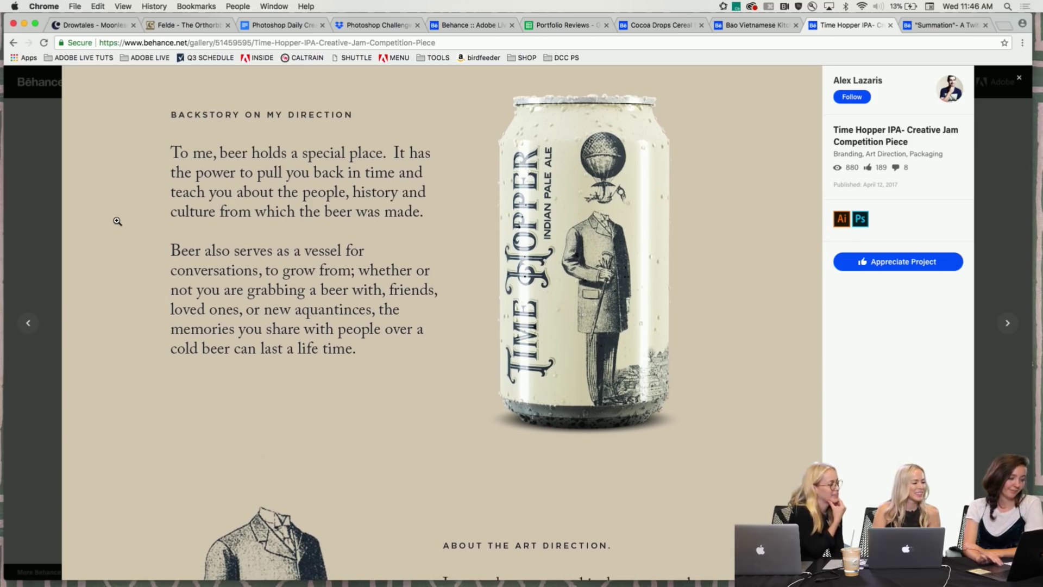
pyautogui.scroll(-3, 117, 221)
pyautogui.scroll(-1, 176, 224)
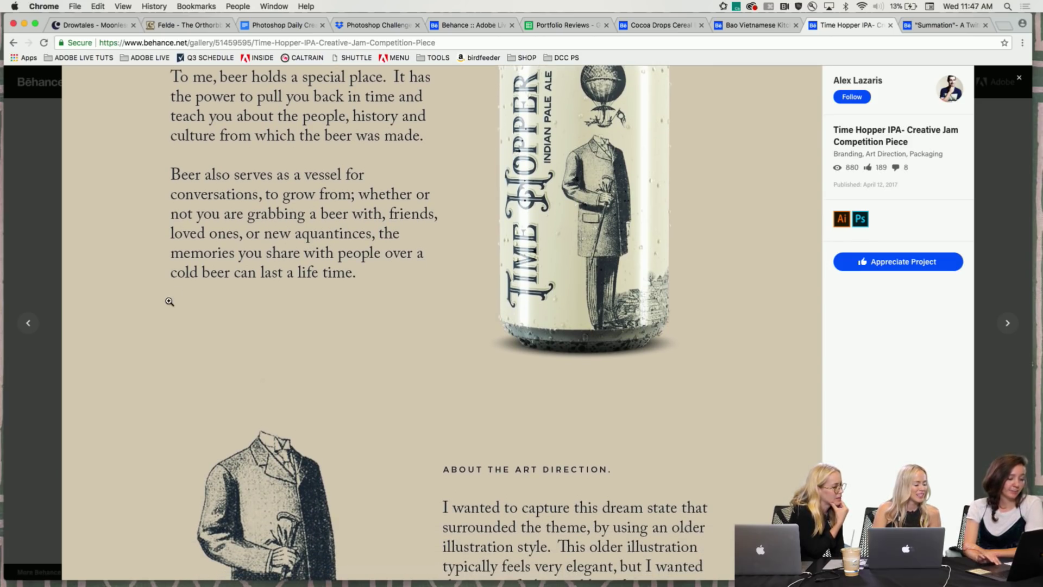
pyautogui.scroll(-8, 168, 301)
pyautogui.scroll(-3, 169, 301)
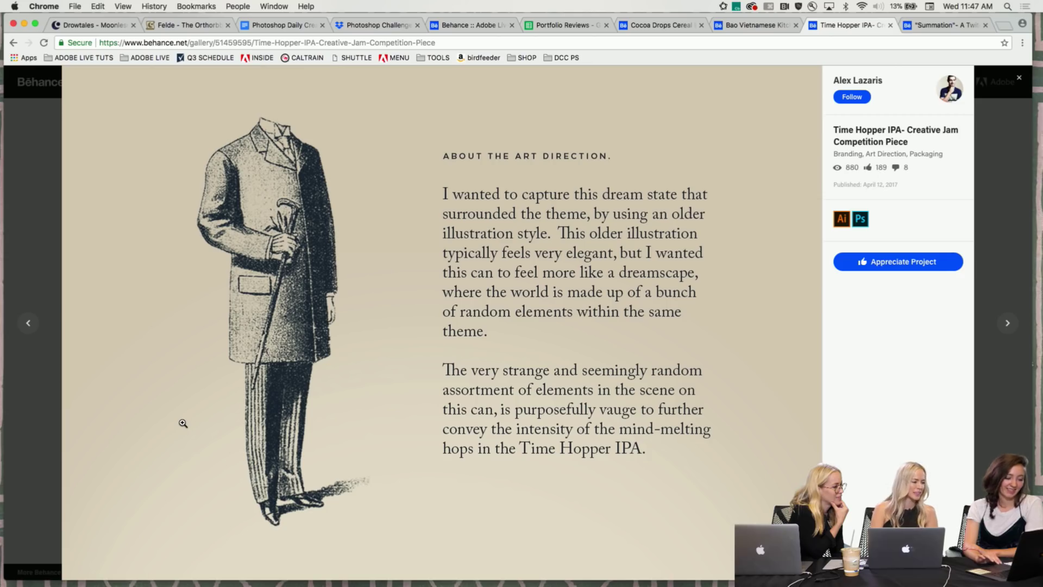
# Step: Examine the end of the art direction section and the two-can mockup with the Our Story label in the Time Hopper IPA project
pyautogui.scroll(-1, 183, 423)
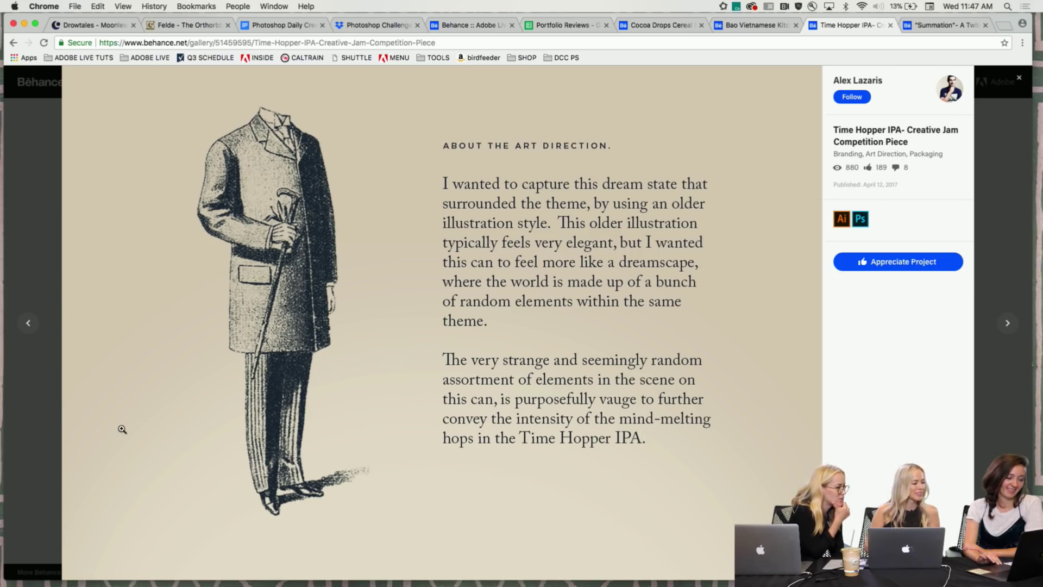
pyautogui.scroll(-3, 122, 429)
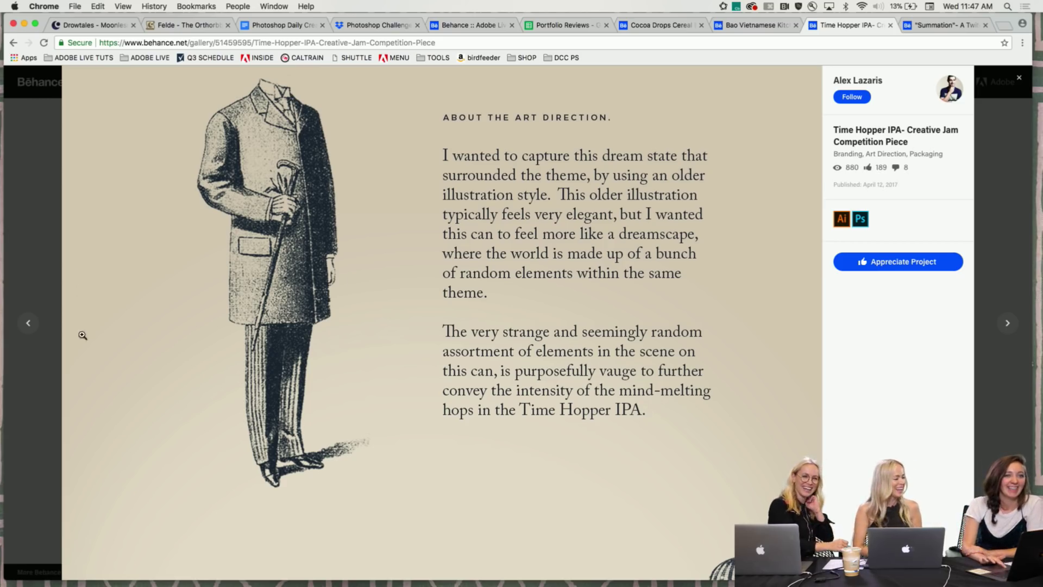
pyautogui.scroll(-10, 149, 311)
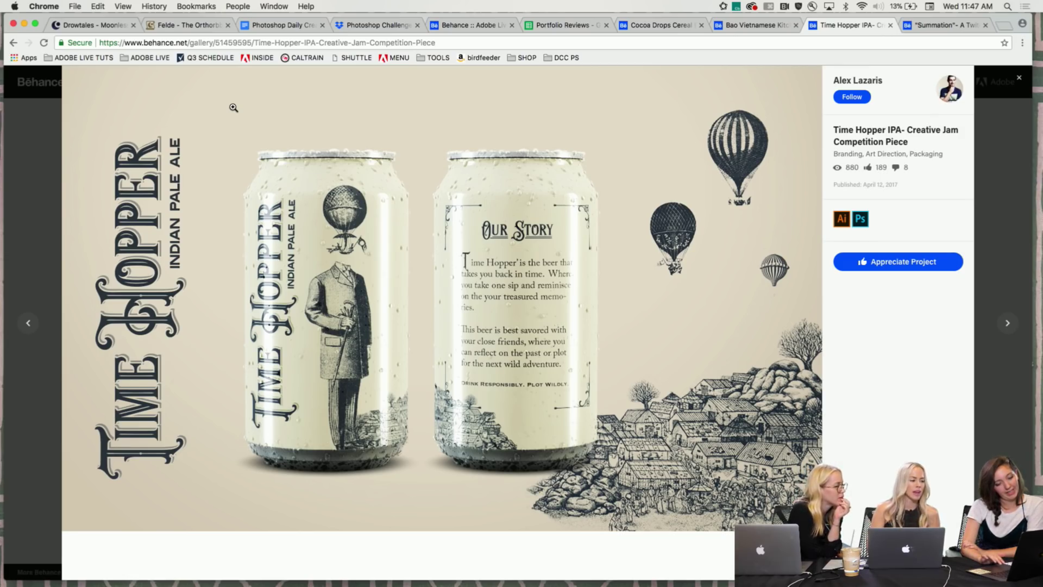
pyautogui.scroll(-5, 274, 179)
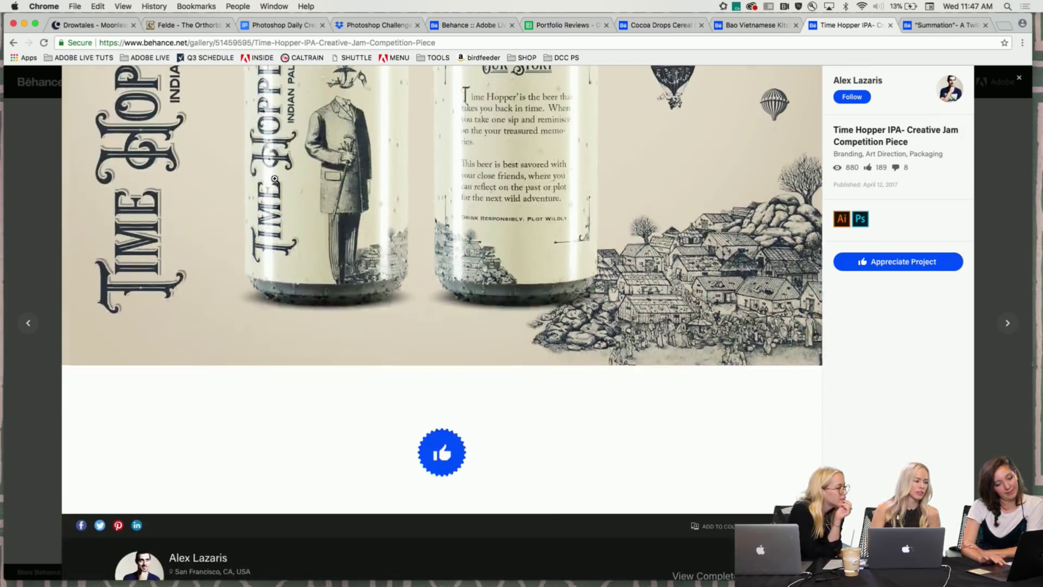
pyautogui.scroll(6, 275, 179)
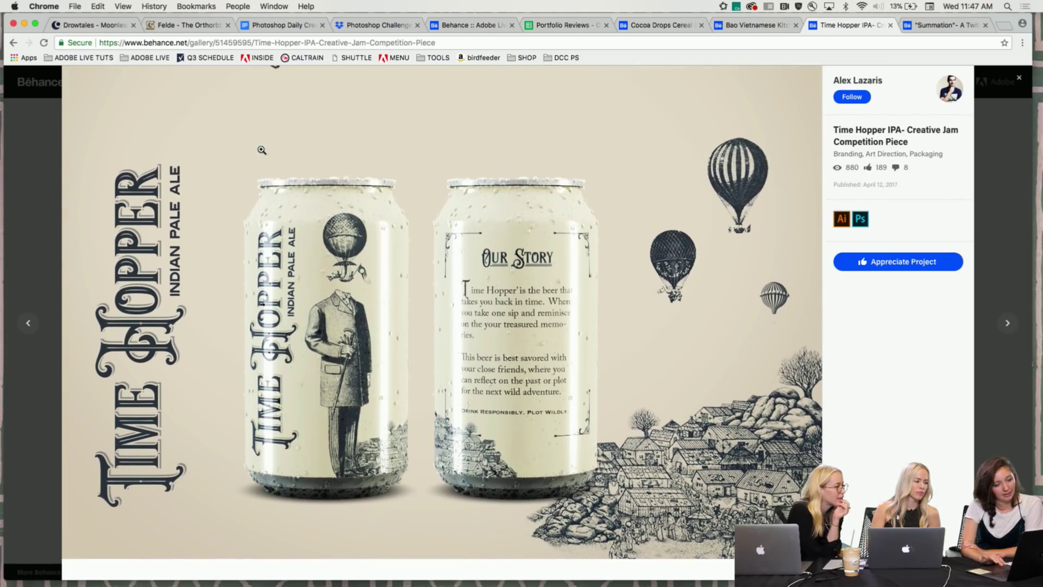
pyautogui.scroll(1, 262, 149)
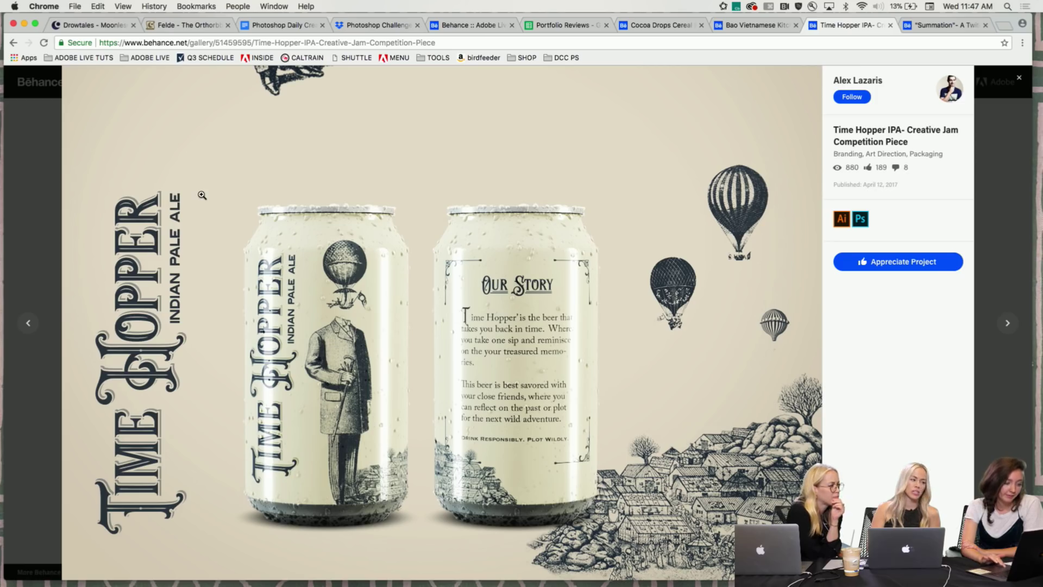
# Step: Review the Time Hopper IPA project again from the Creative Jam introduction through the lettering to the backstory beside the can
pyautogui.scroll(20, 201, 196)
pyautogui.scroll(20, 202, 195)
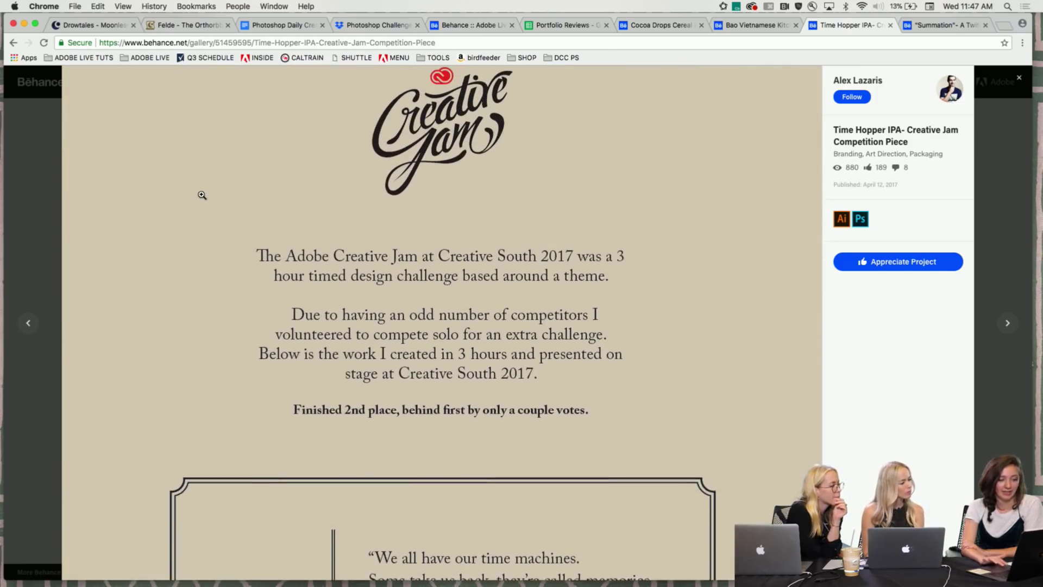
pyautogui.scroll(-15, 201, 195)
pyautogui.scroll(-5, 162, 304)
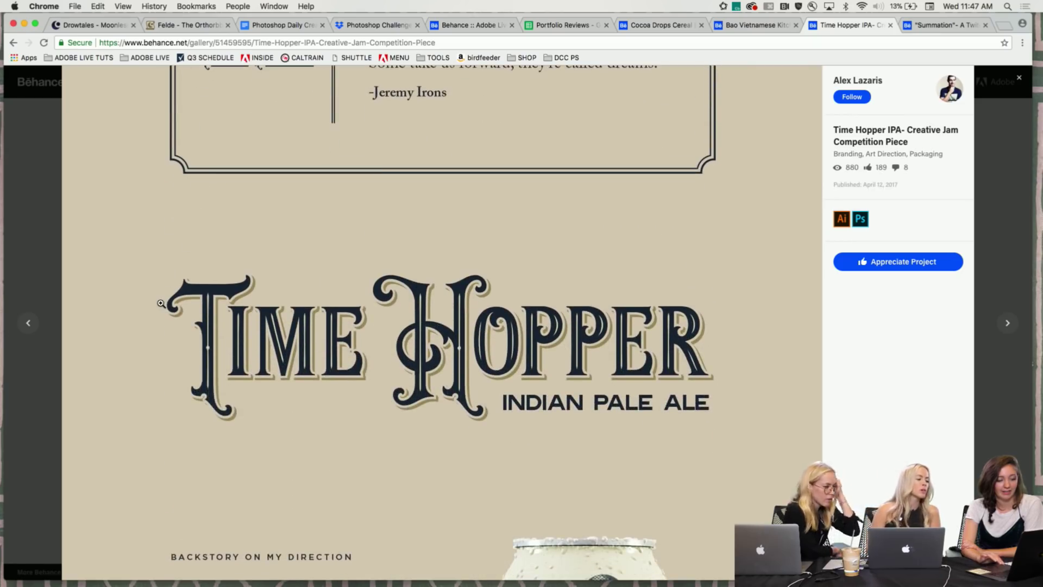
pyautogui.scroll(-2, 161, 303)
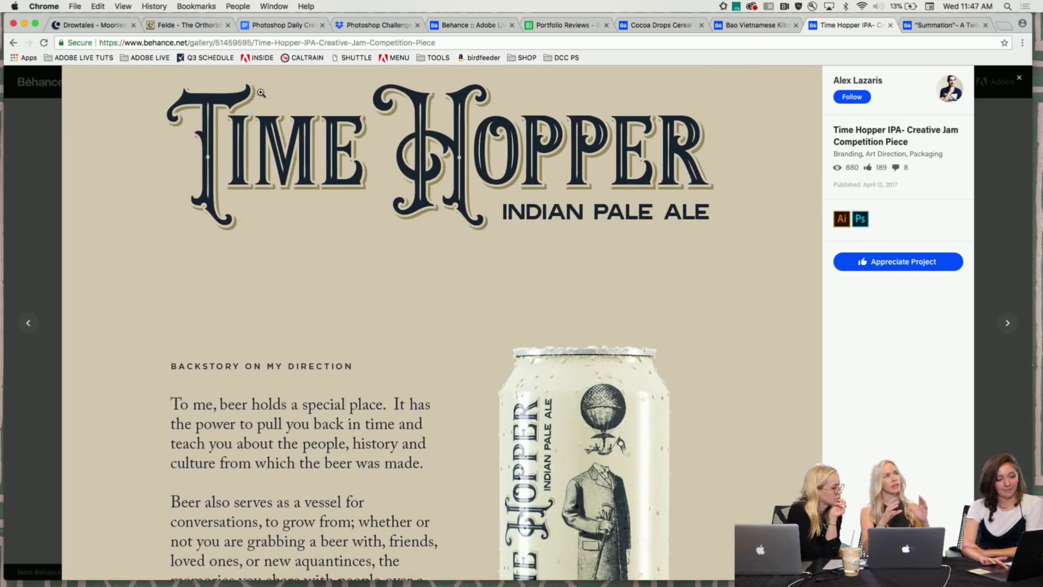
pyautogui.scroll(-4, 195, 280)
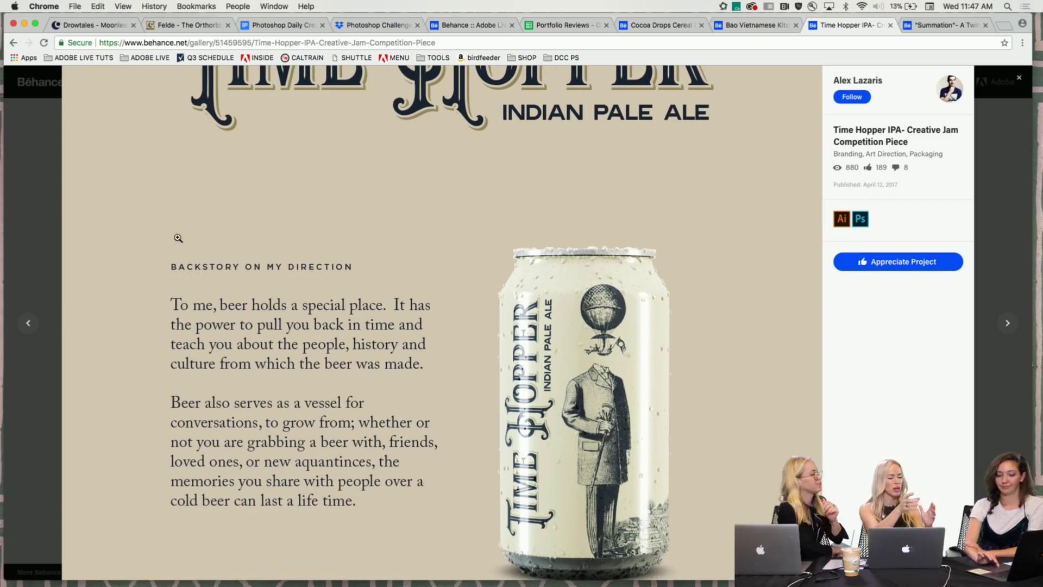
pyautogui.scroll(-3, 91, 240)
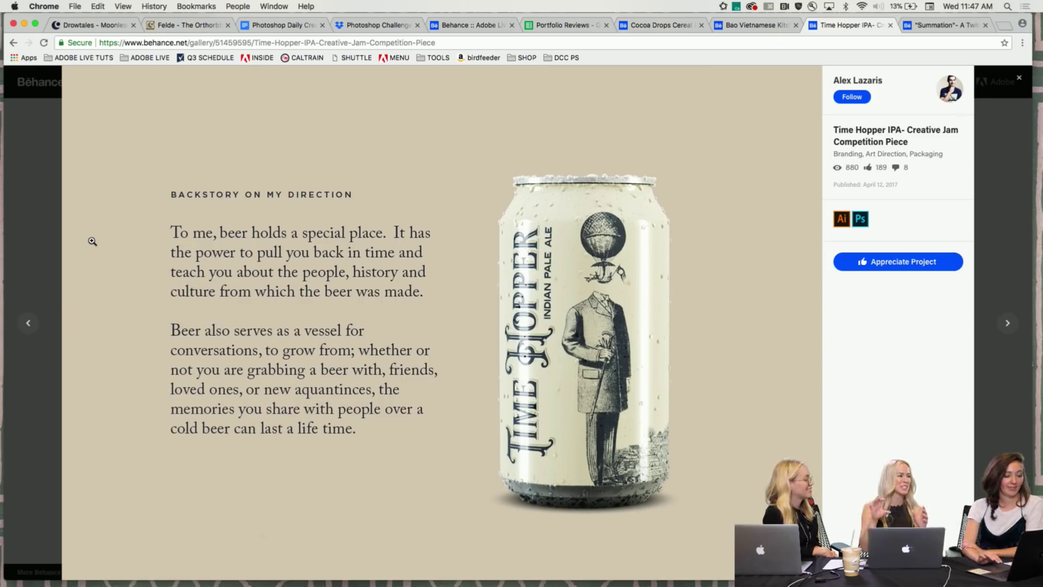
pyautogui.scroll(-3, 93, 241)
pyautogui.scroll(-1, 92, 241)
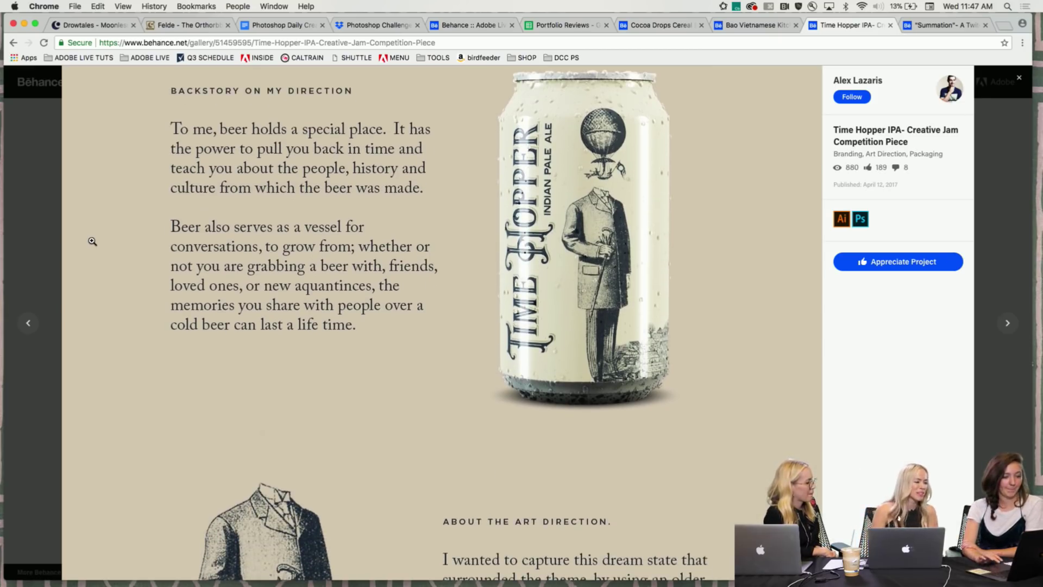
# Step: Compare the single-can mockup and backstory with the headless gentleman section and the Creative Jam introduction
pyautogui.scroll(-10, 93, 241)
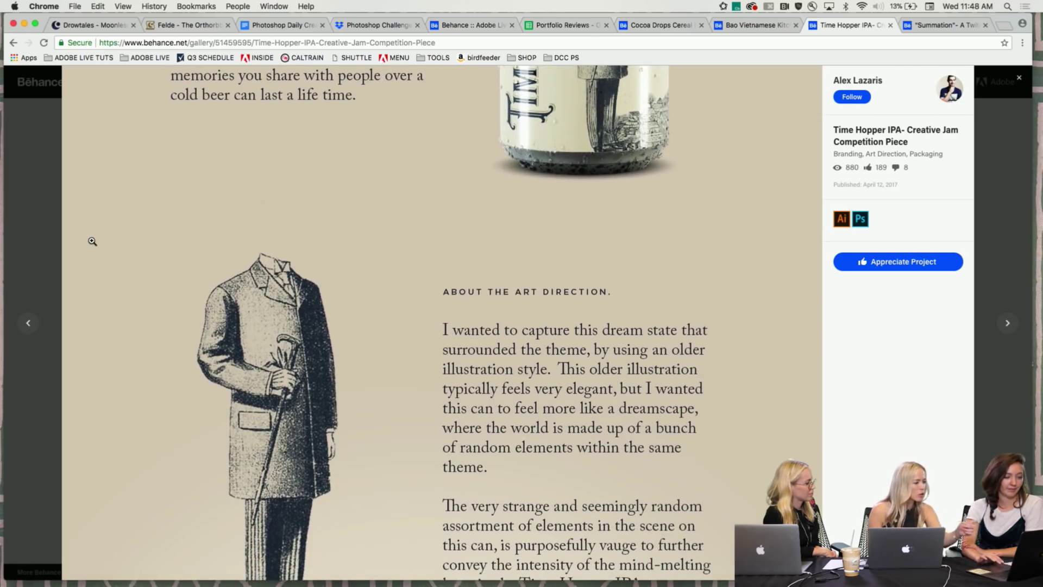
pyautogui.scroll(12, 93, 241)
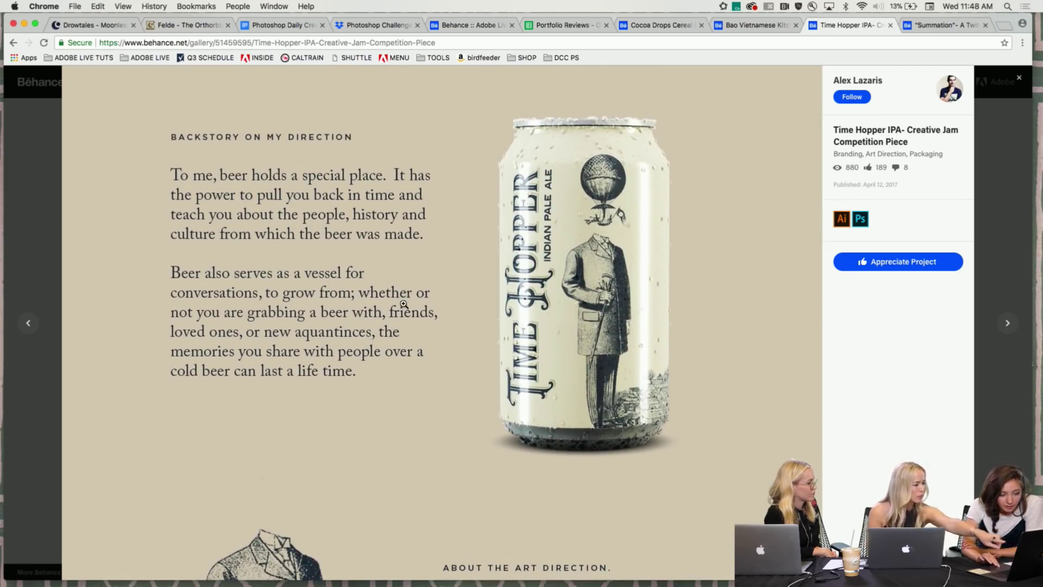
pyautogui.scroll(1, 613, 291)
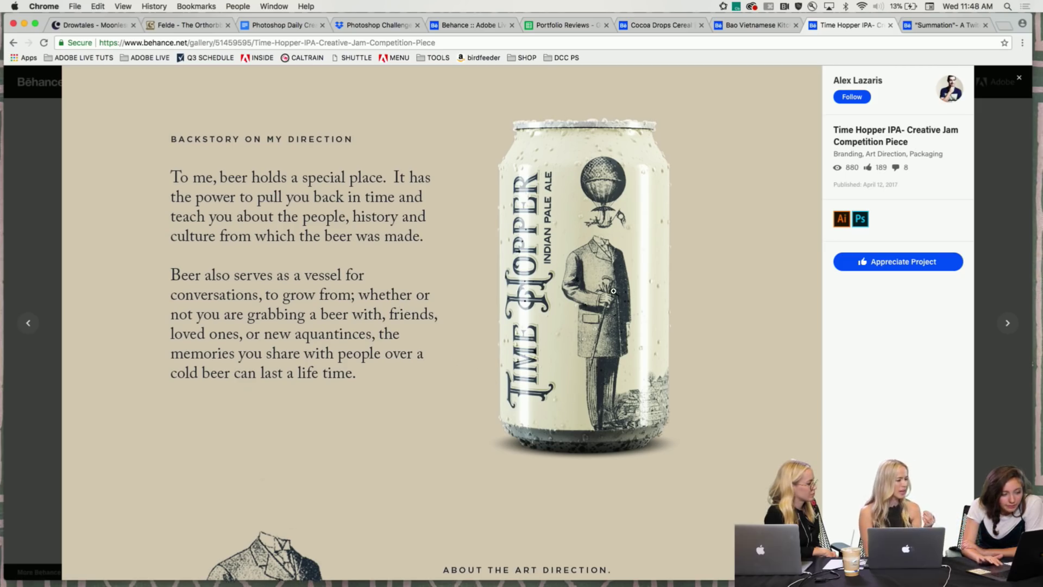
pyautogui.scroll(15, 613, 291)
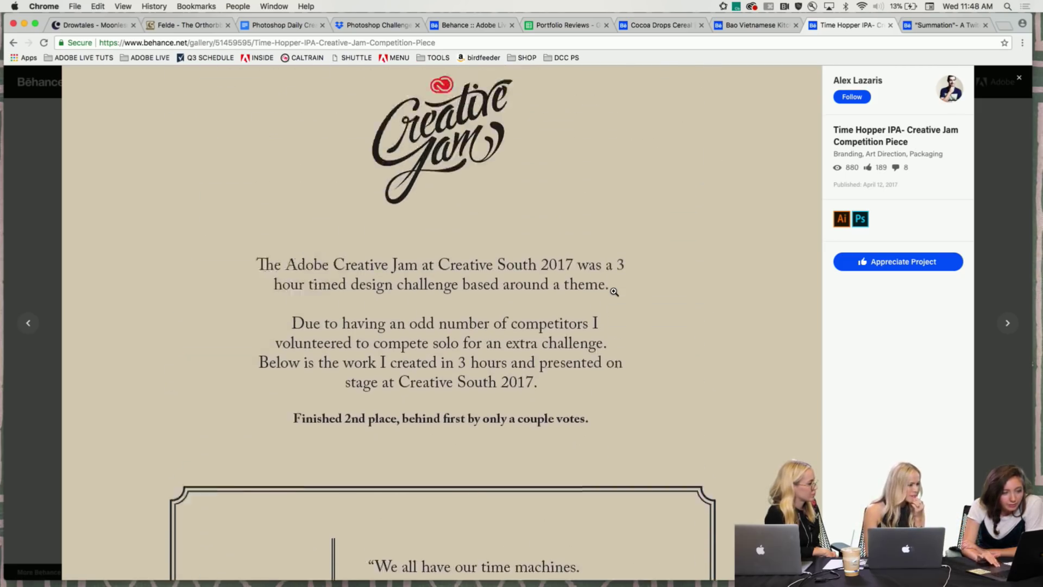
pyautogui.scroll(-15, 614, 292)
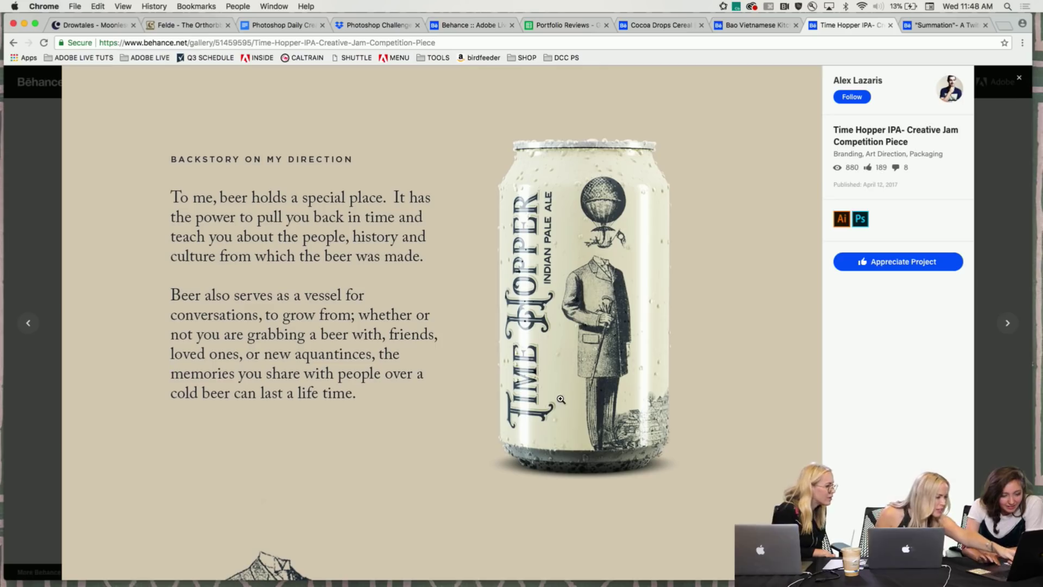
pyautogui.scroll(-3, 105, 297)
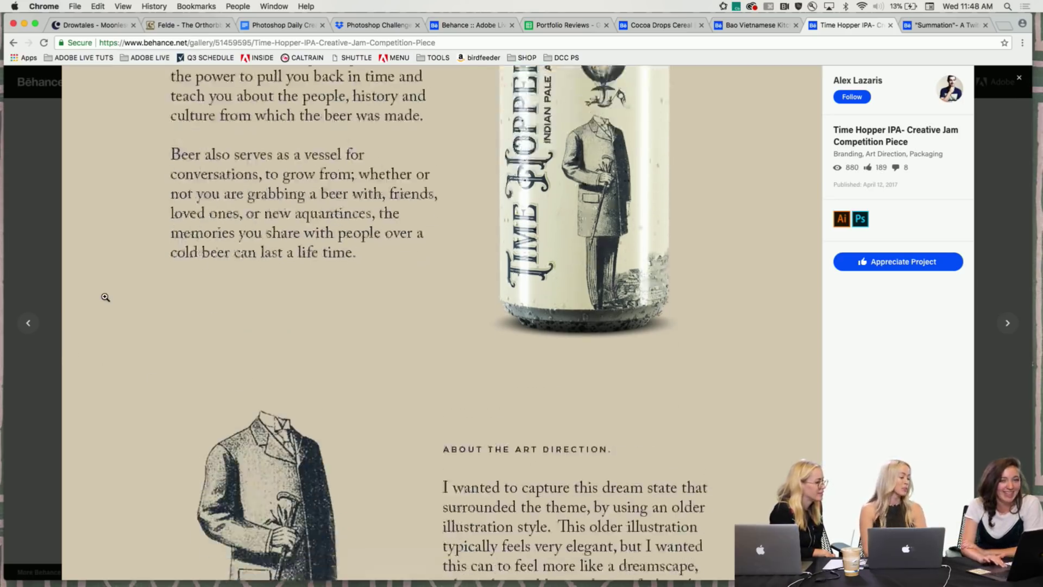
pyautogui.scroll(-3, 105, 297)
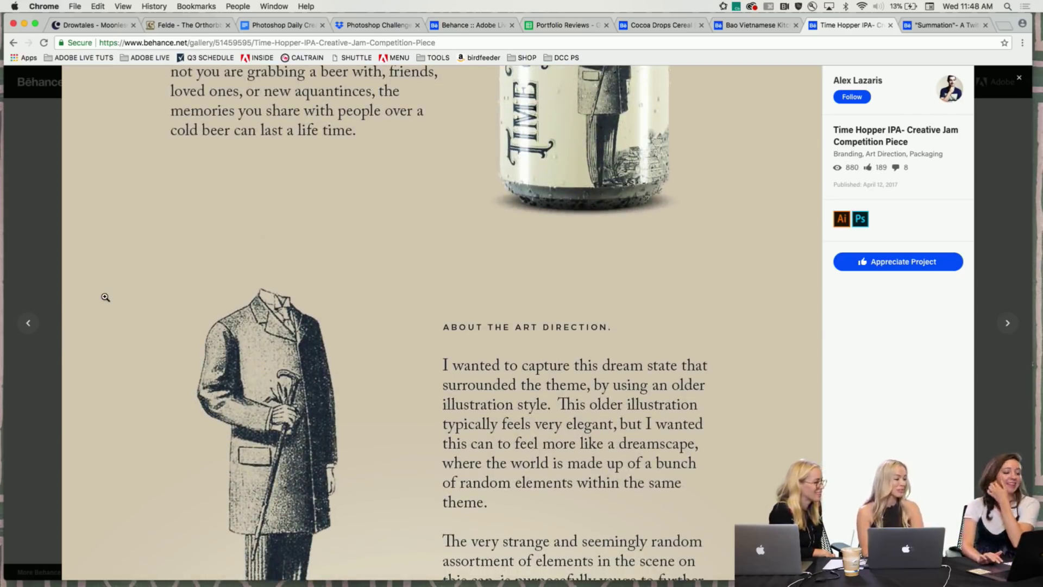
pyautogui.scroll(5, 105, 297)
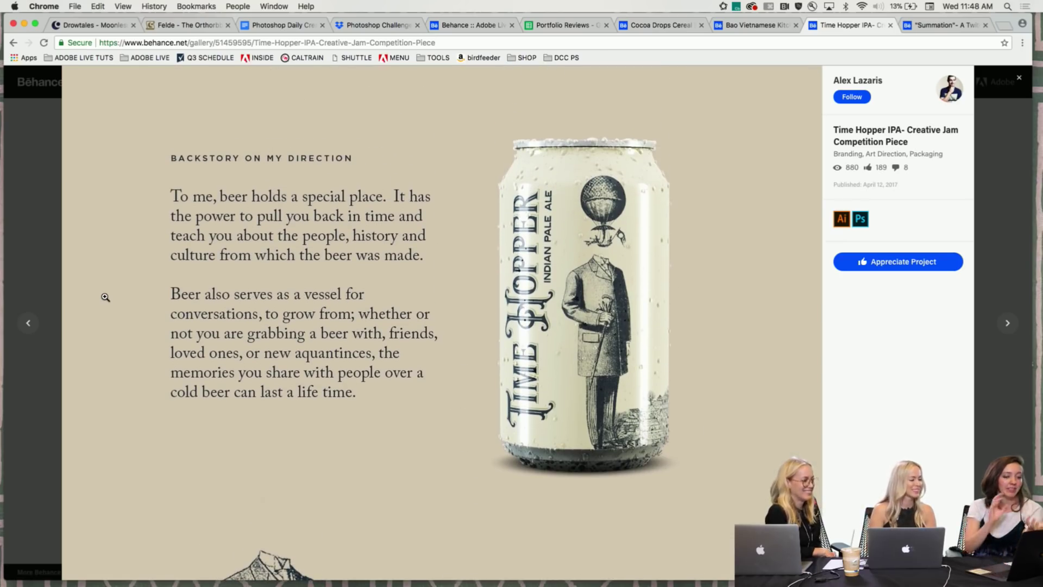
pyautogui.scroll(15, 146, 250)
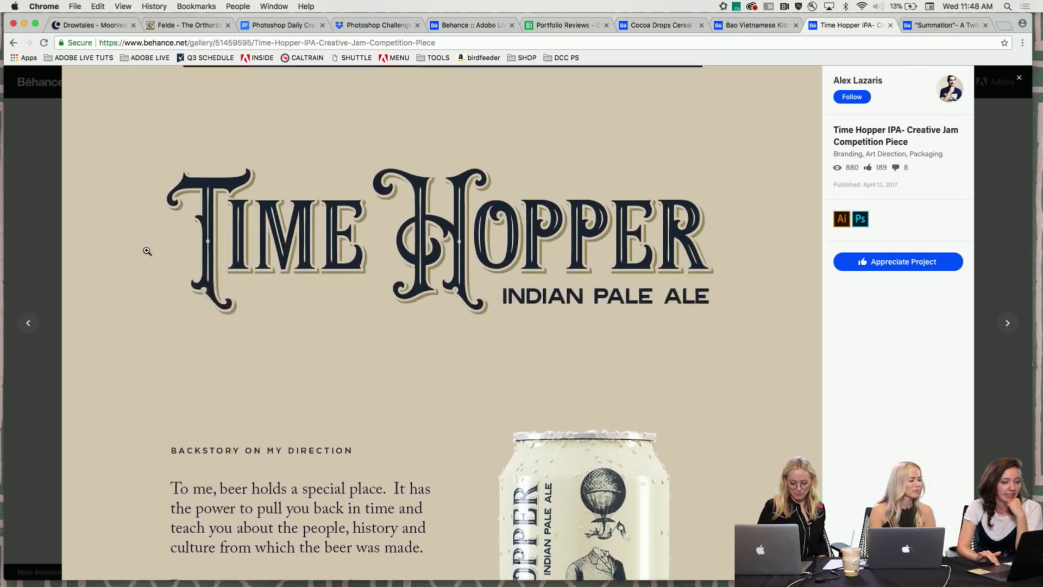
pyautogui.scroll(5, 145, 250)
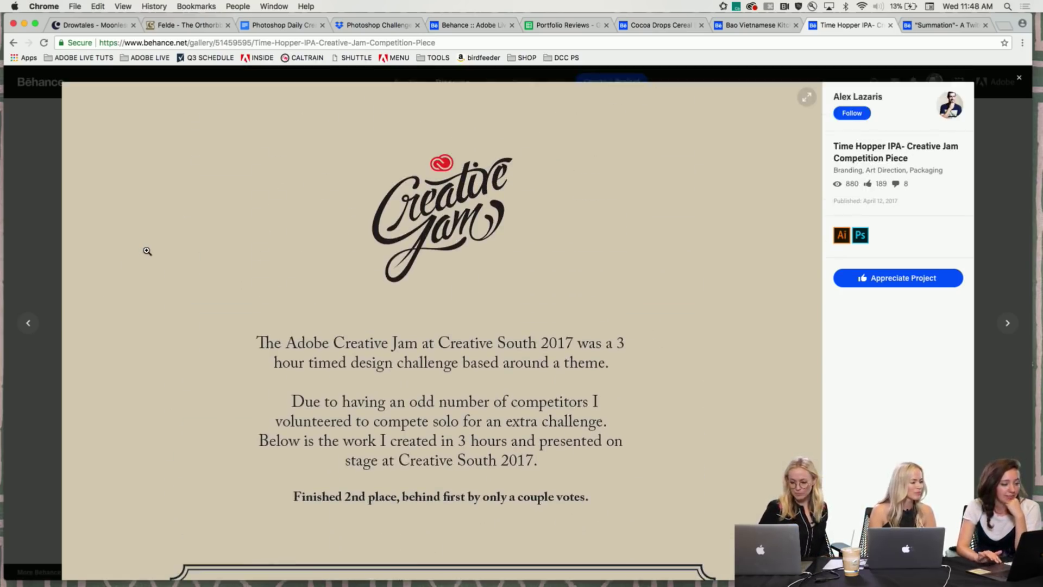
# Step: Close the Time Hopper IPA project and return to the creative director's Behance profile
pyautogui.click(43, 228)
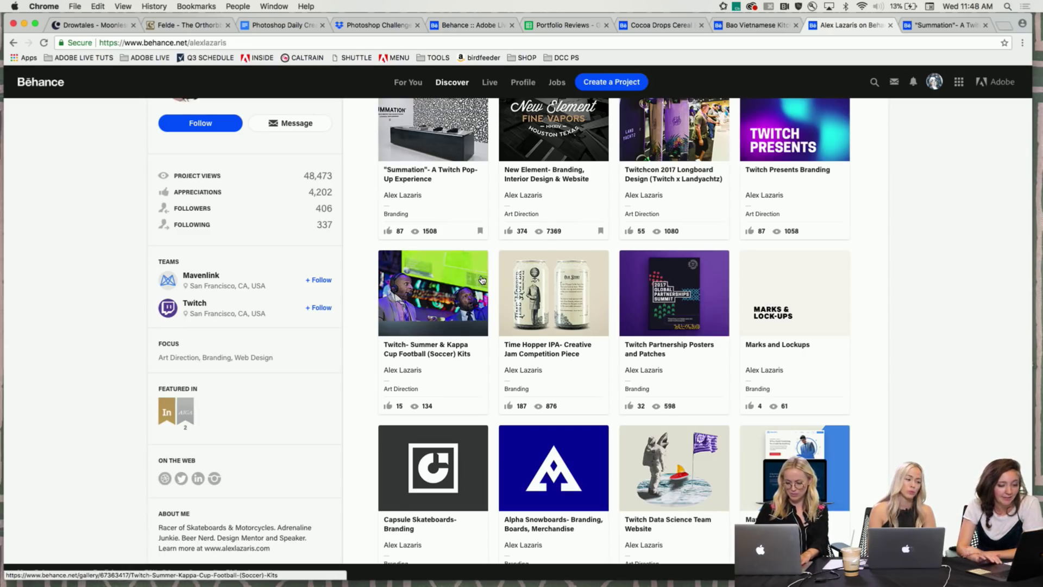
pyautogui.scroll(3, 482, 279)
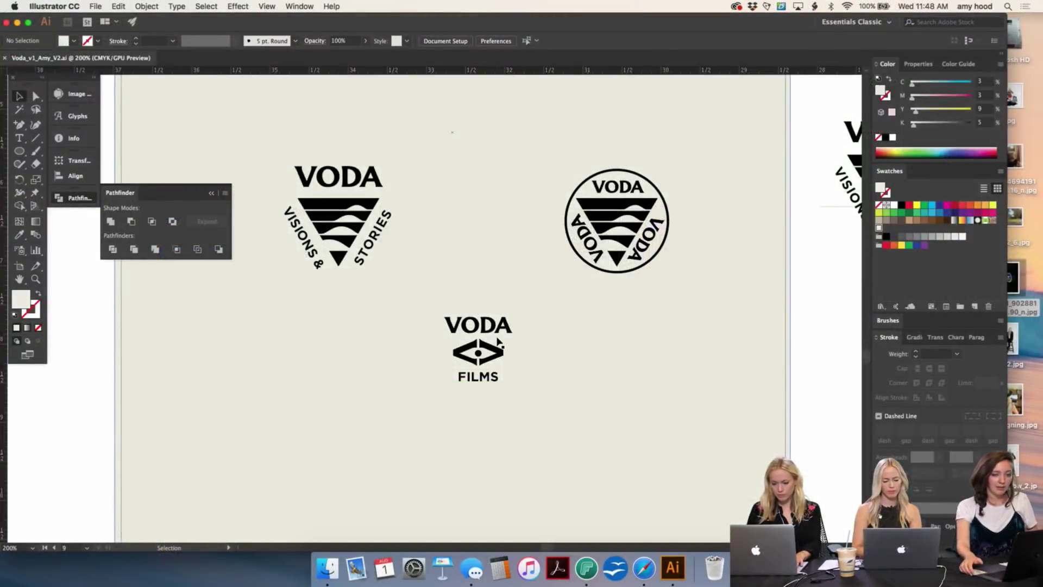
# Step: Delete the small VODA wordmark above the eye symbol and place a copy of the FILMS text in its place
pyautogui.click(482, 328)
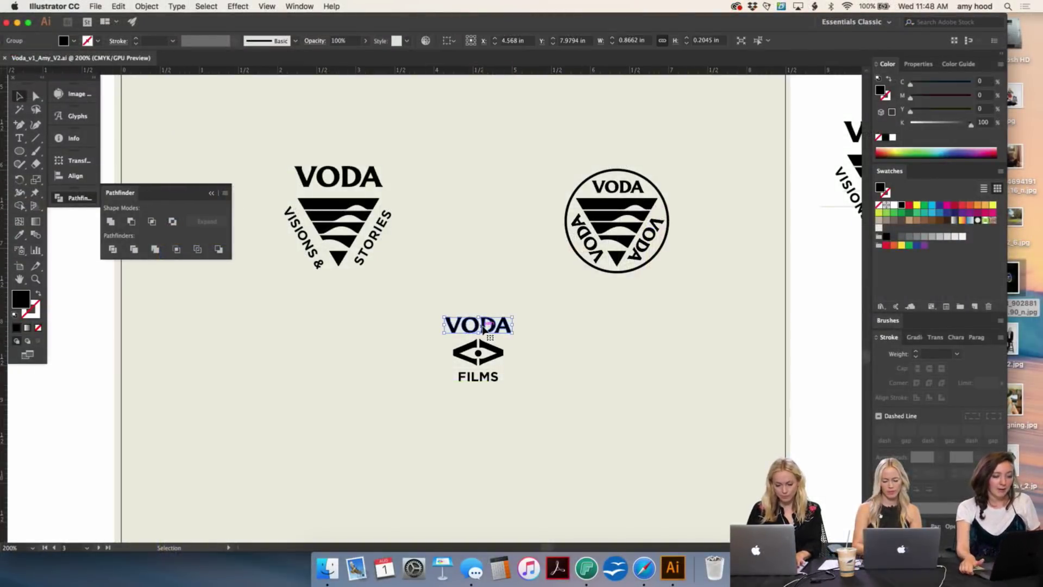
pyautogui.press('Delete')
pyautogui.moveTo(487, 382); pyautogui.dragTo(487, 333)
pyautogui.press('super+equal')
pyautogui.scroll(3, 487, 333)
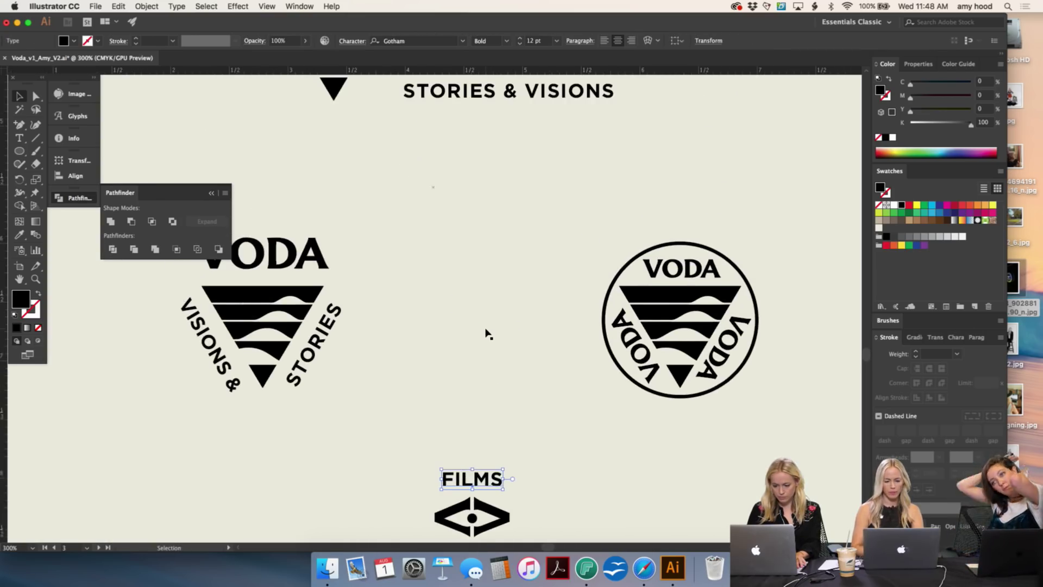
pyautogui.scroll(-10, 488, 333)
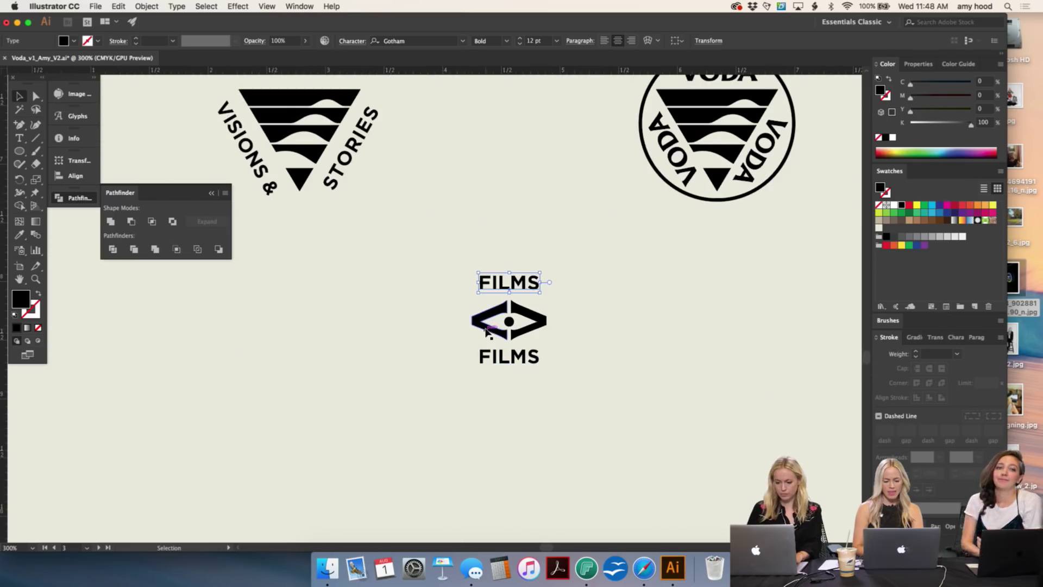
# Step: Replace the FILMS text above the eye symbol with VISIONS
pyautogui.click(536, 331)
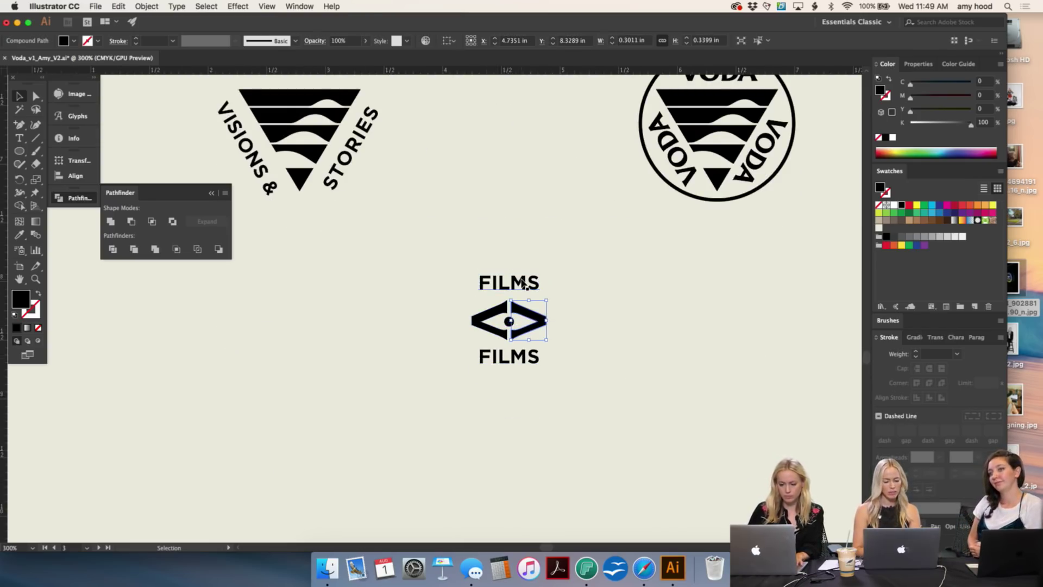
pyautogui.click(523, 283)
pyautogui.doubleClick(522, 283)
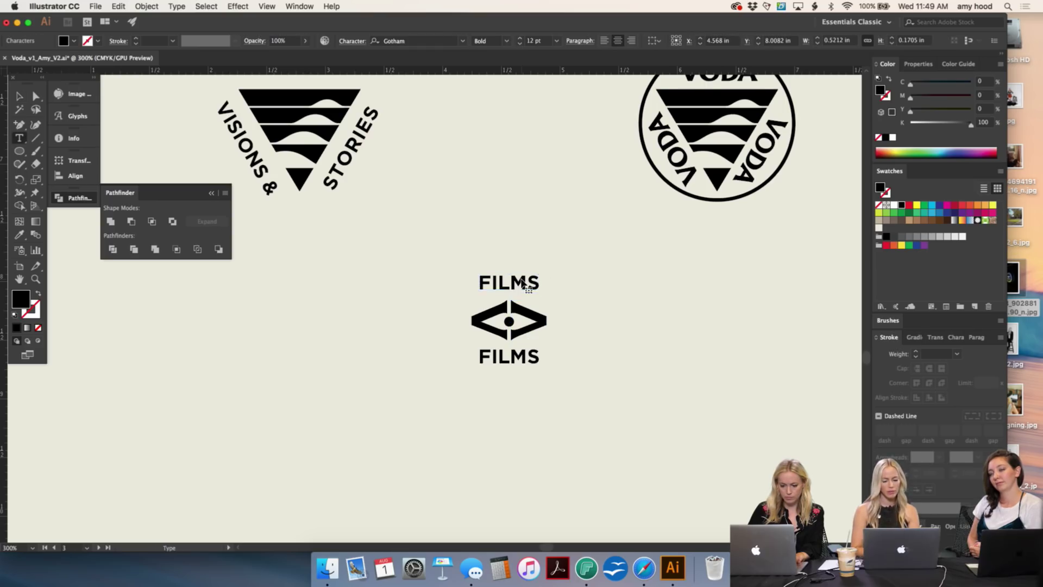
pyautogui.doubleClick(522, 283)
pyautogui.scroll(3, 524, 285)
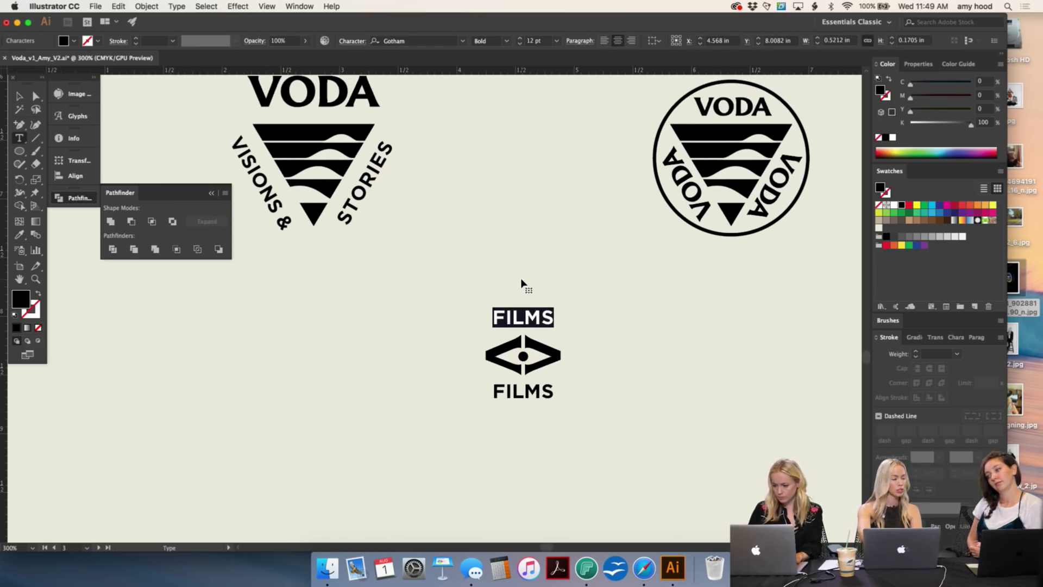
pyautogui.write('VISIONS')
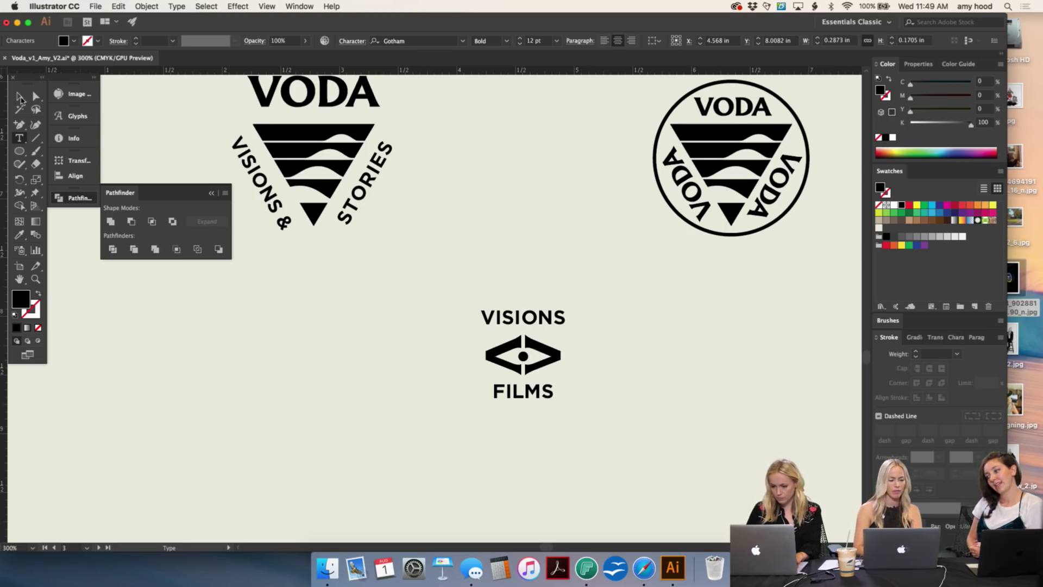
# Step: Replace the FILMS text beneath the eye symbol with & STORIES
pyautogui.click(20, 97)
pyautogui.doubleClick(543, 391)
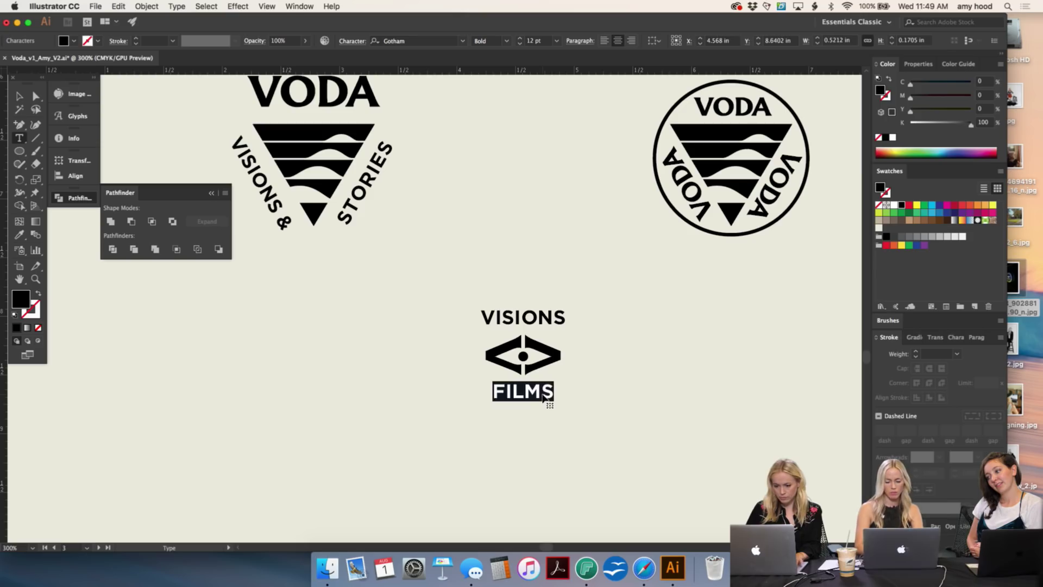
pyautogui.write('& STO')
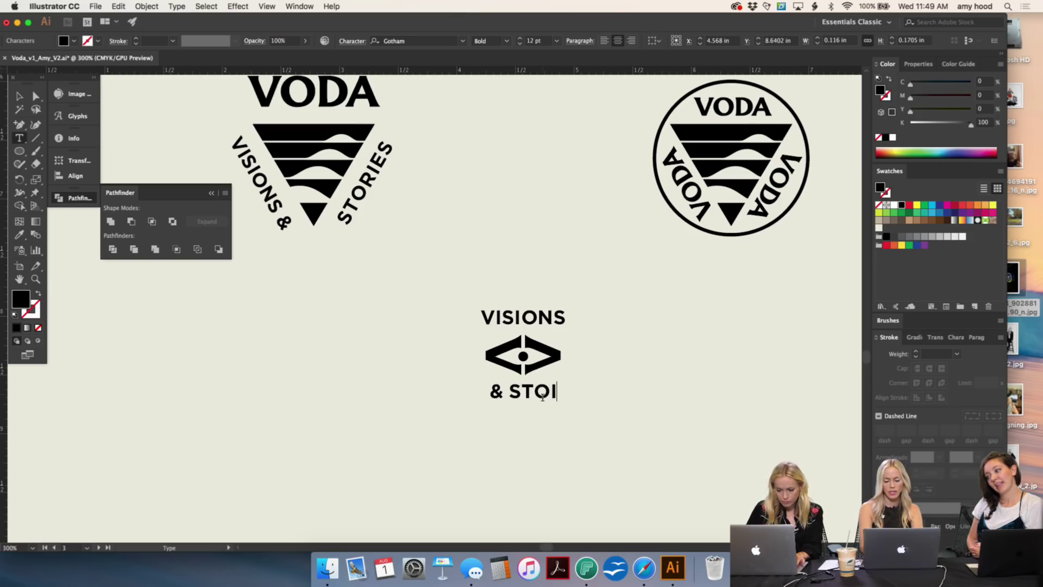
pyautogui.write('RIES')
pyautogui.click(13, 96)
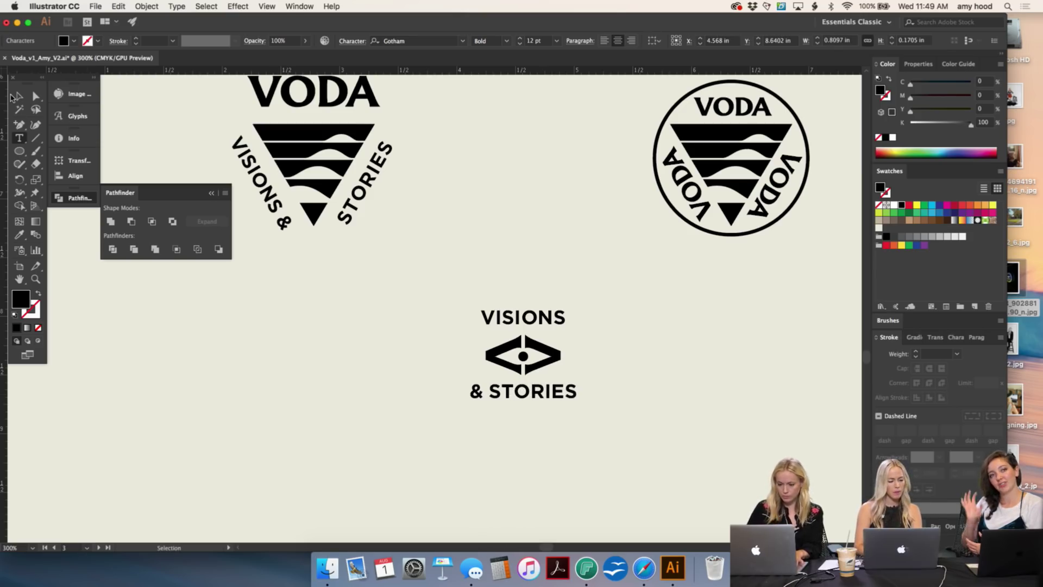
# Step: Move the ampersand so the text above the eye symbol reads VISIONS & and the text beneath reads STORIES
pyautogui.doubleClick(490, 390)
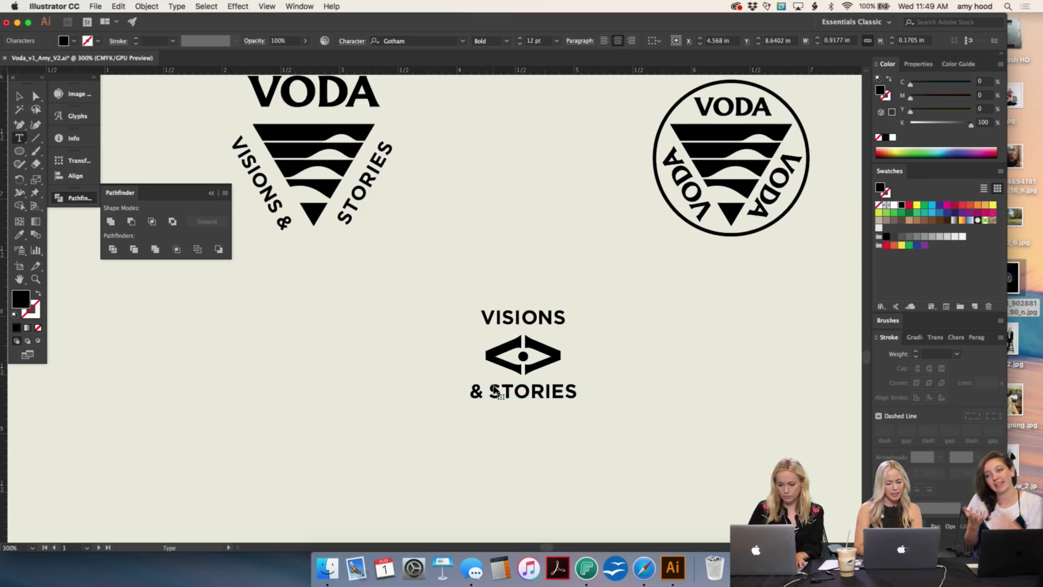
pyautogui.press('BackSpace')
pyautogui.press('BackSpace')
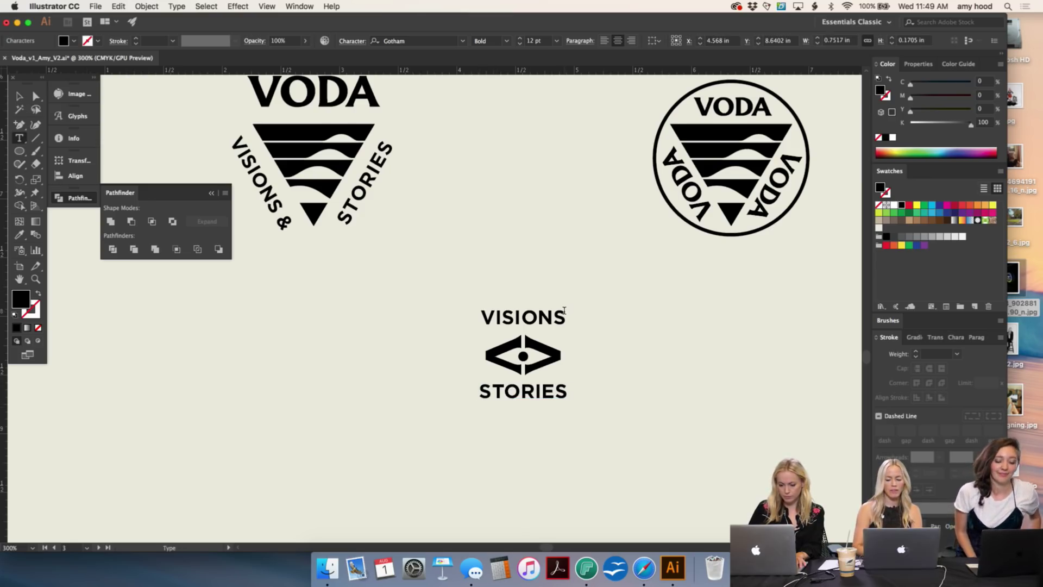
pyautogui.write('&')
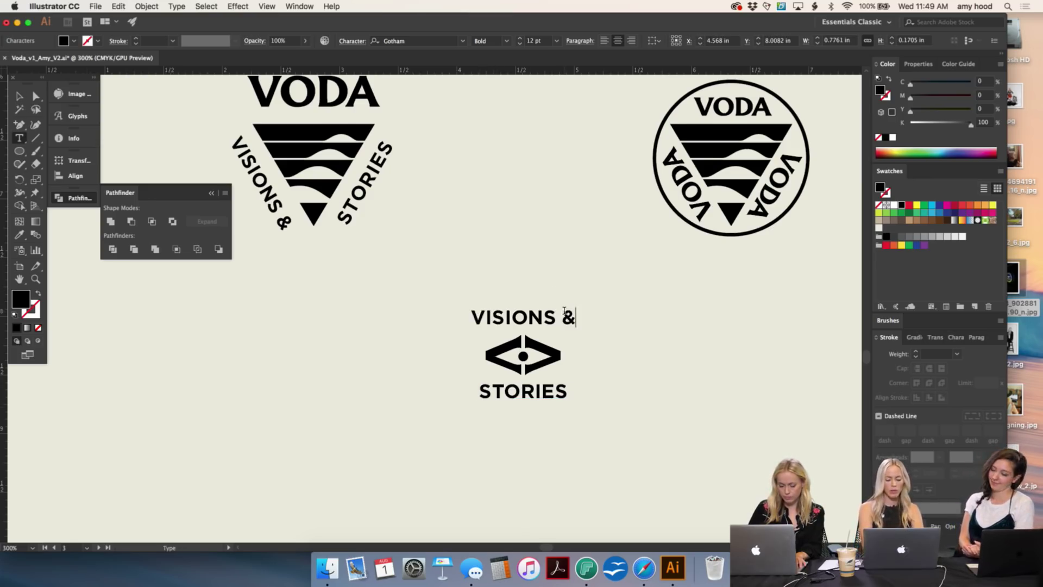
pyautogui.click(19, 96)
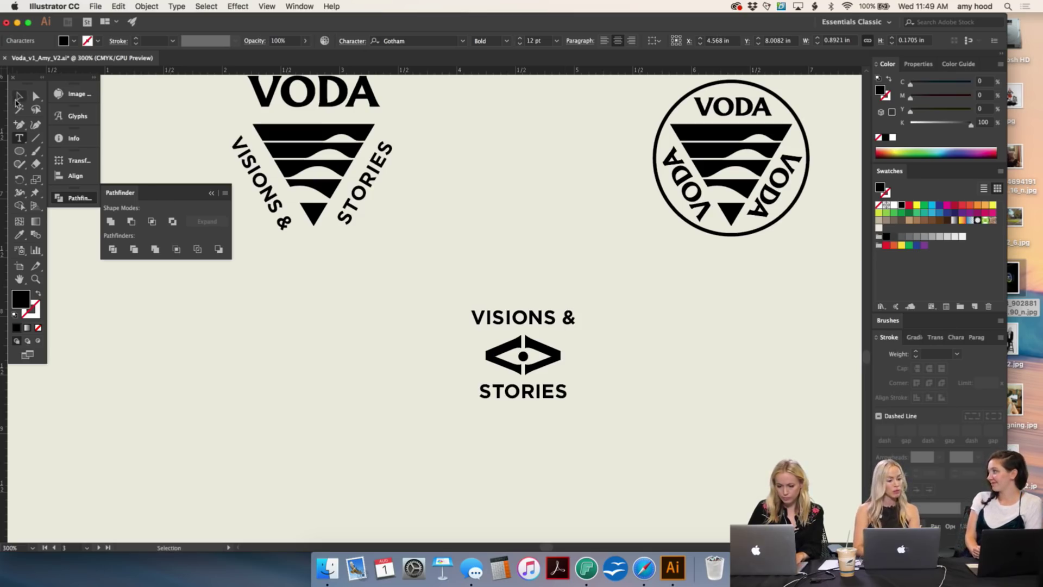
pyautogui.click(249, 366)
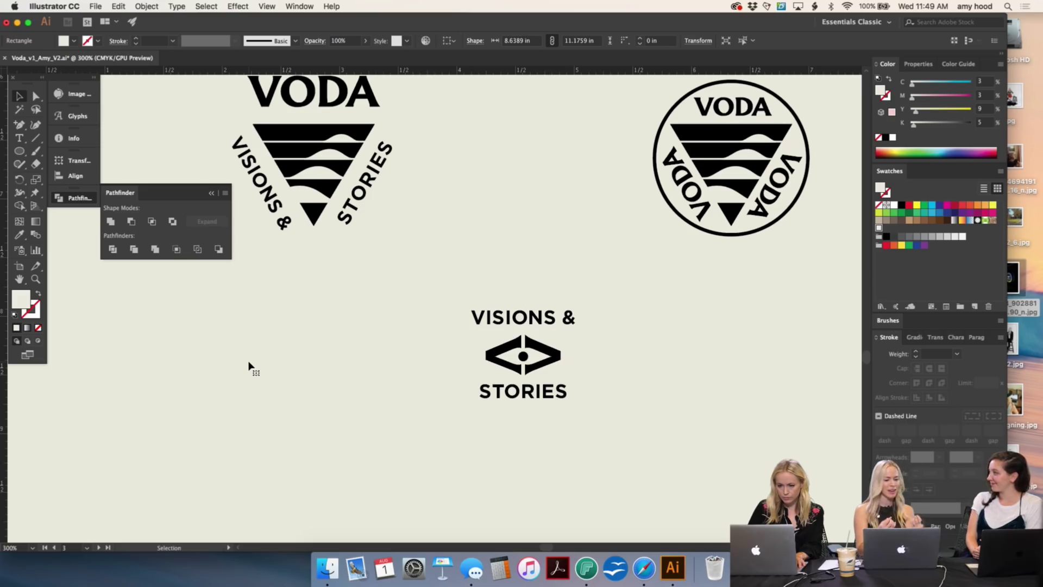
# Step: Delete the straight VISIONS & text and draw an ellipse about 0.96 by 0.82 in around the eye symbol
pyautogui.press('super+minus')
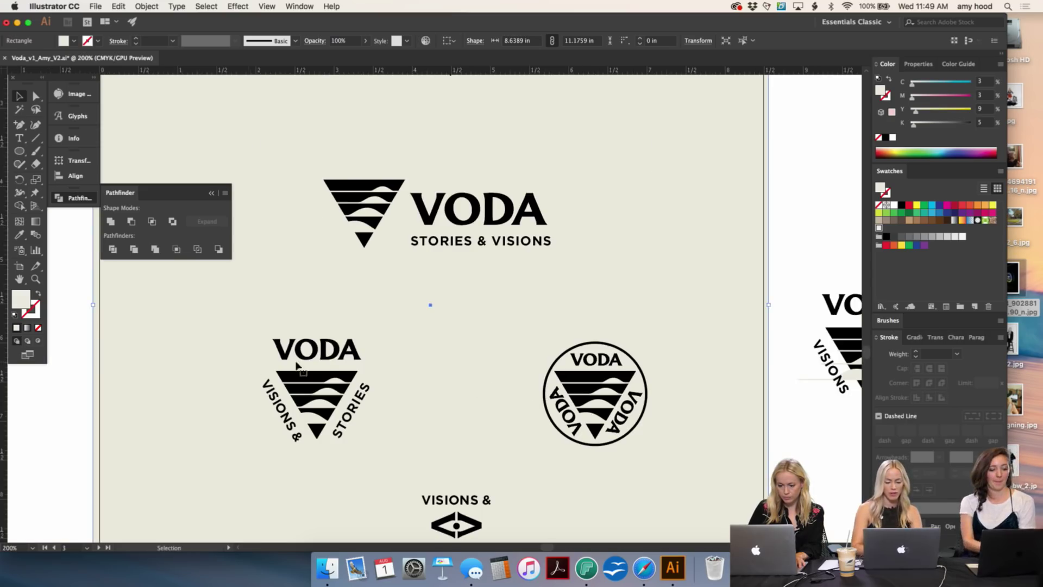
pyautogui.scroll(-5, 496, 352)
pyautogui.click(474, 307)
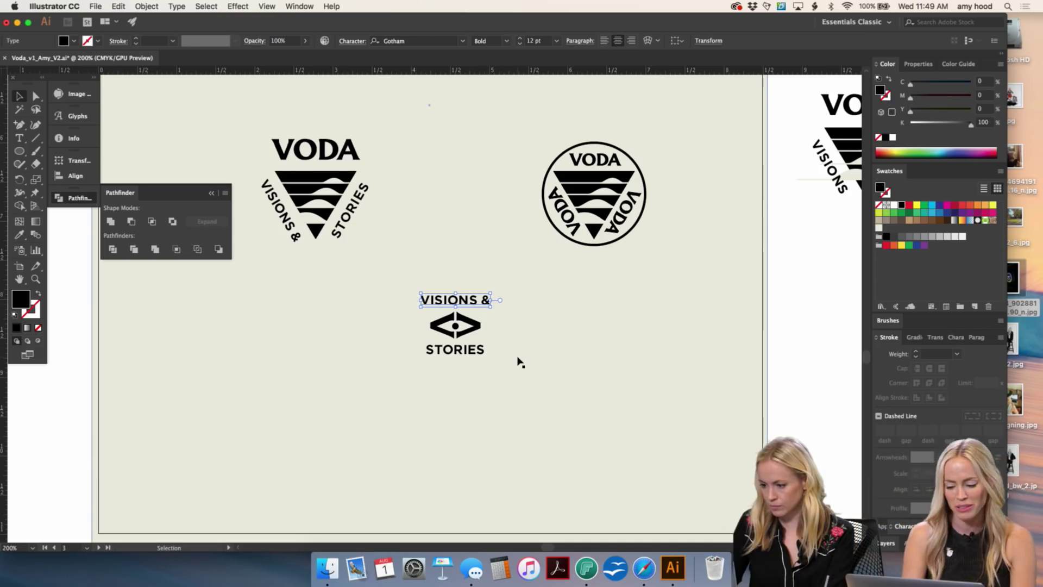
pyautogui.press('Delete')
pyautogui.press('l')
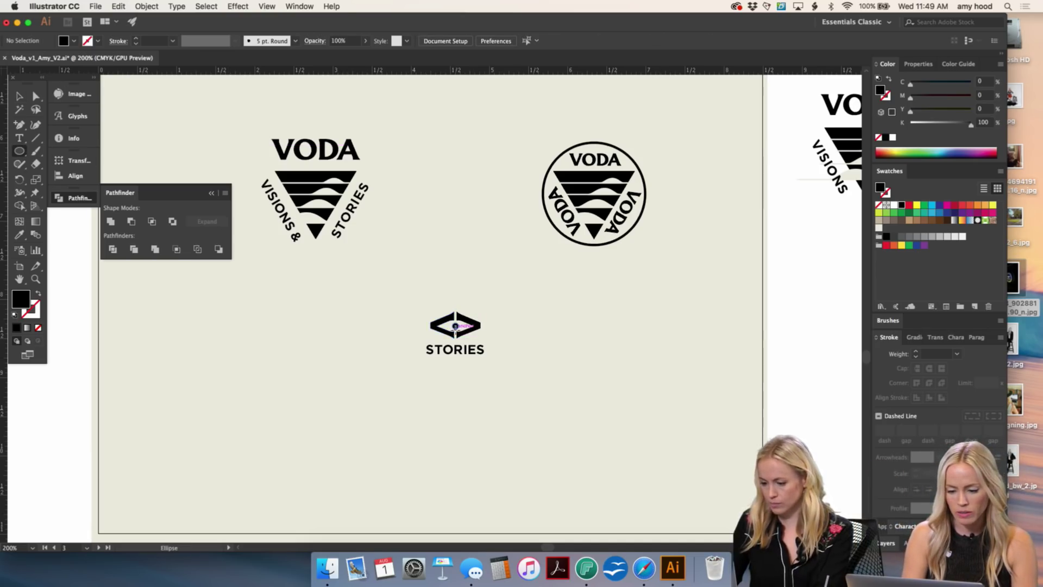
pyautogui.moveTo(454, 330); pyautogui.dragTo(456, 297)
pyautogui.press('v')
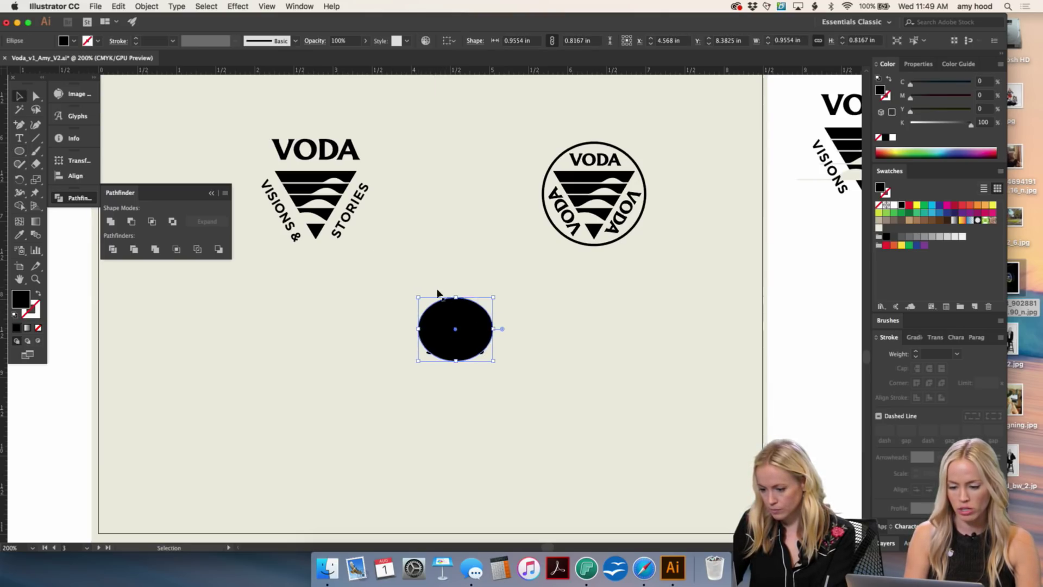
# Step: Set the text VISIONS & along the ellipse with the Type on a Path tool
pyautogui.click(20, 139)
pyautogui.moveTo(21, 140); pyautogui.dragTo(60, 163)
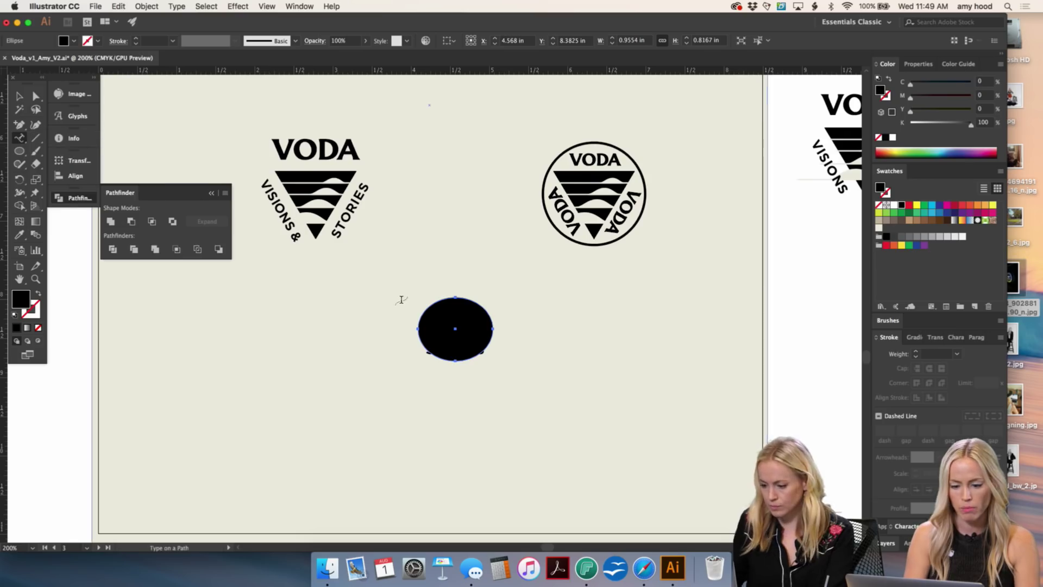
pyautogui.click(425, 308)
pyautogui.write('VISIONS &')
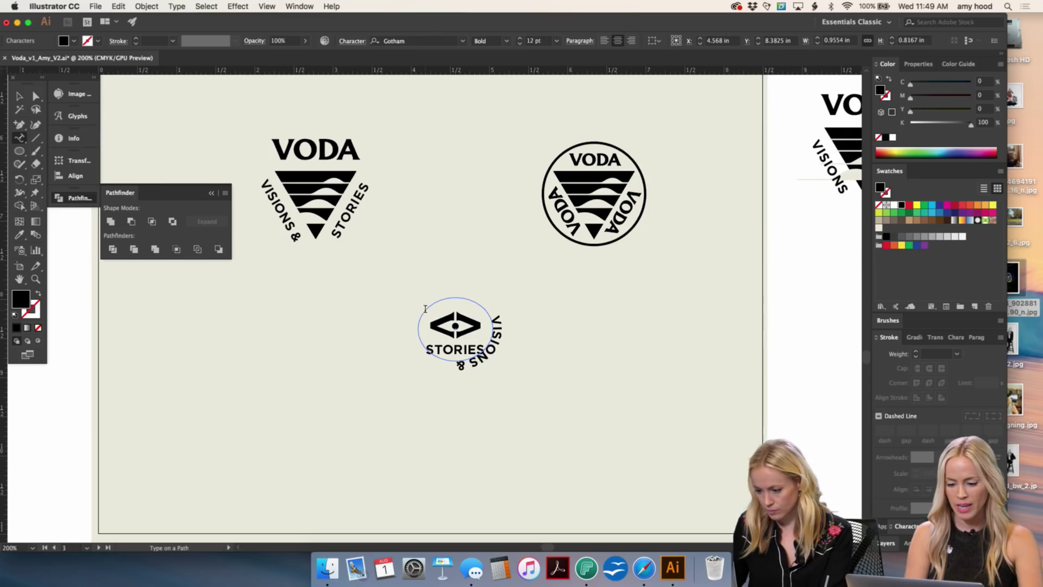
# Step: Reposition and rotate the VISIONS & path text so it arches centred above the eye symbol
pyautogui.click(19, 97)
pyautogui.click(429, 307)
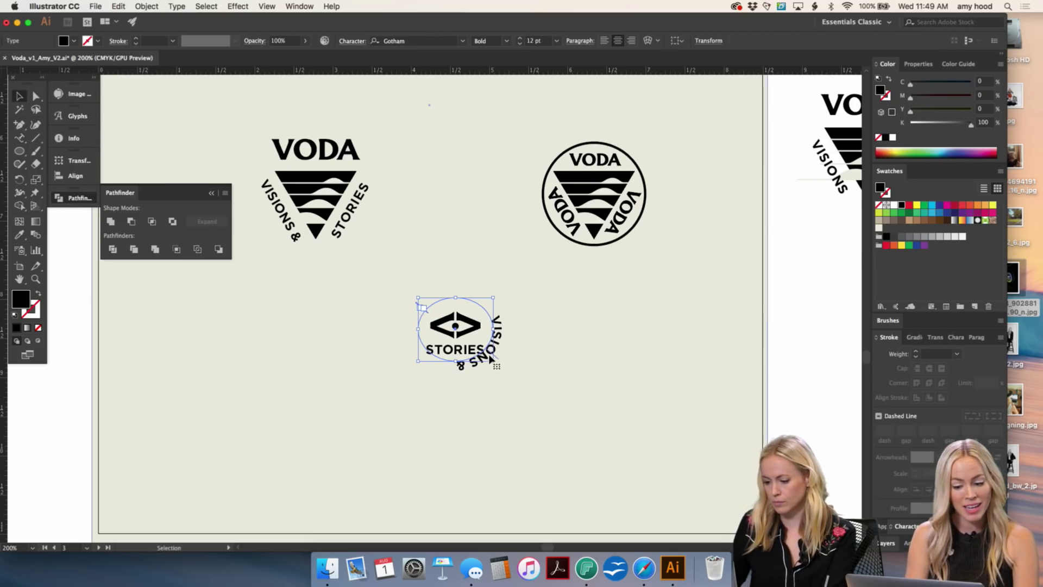
pyautogui.moveTo(492, 357); pyautogui.dragTo(456, 263)
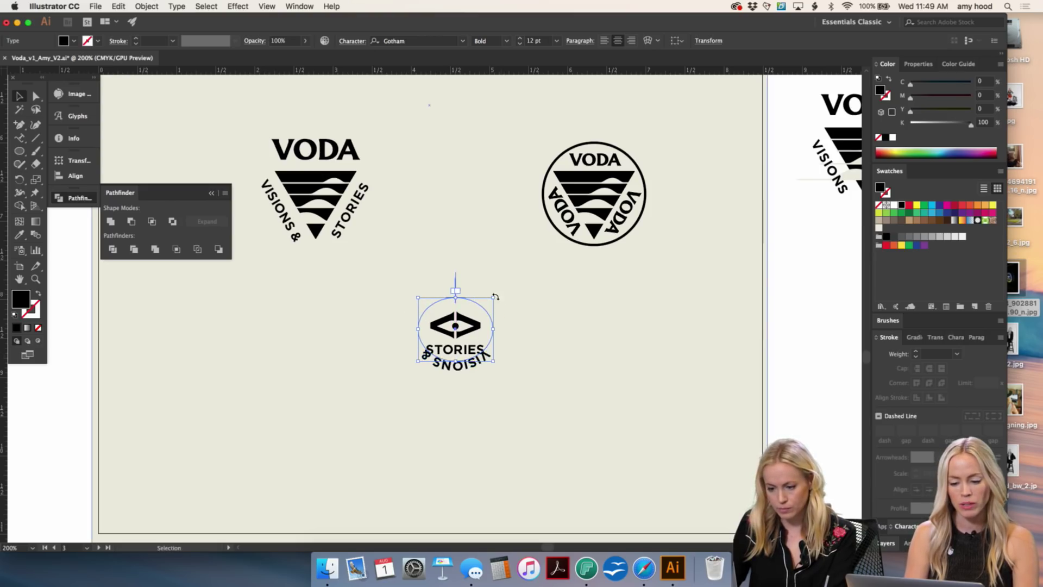
pyautogui.moveTo(498, 293); pyautogui.dragTo(467, 379)
pyautogui.moveTo(393, 405); pyautogui.dragTo(393, 405)
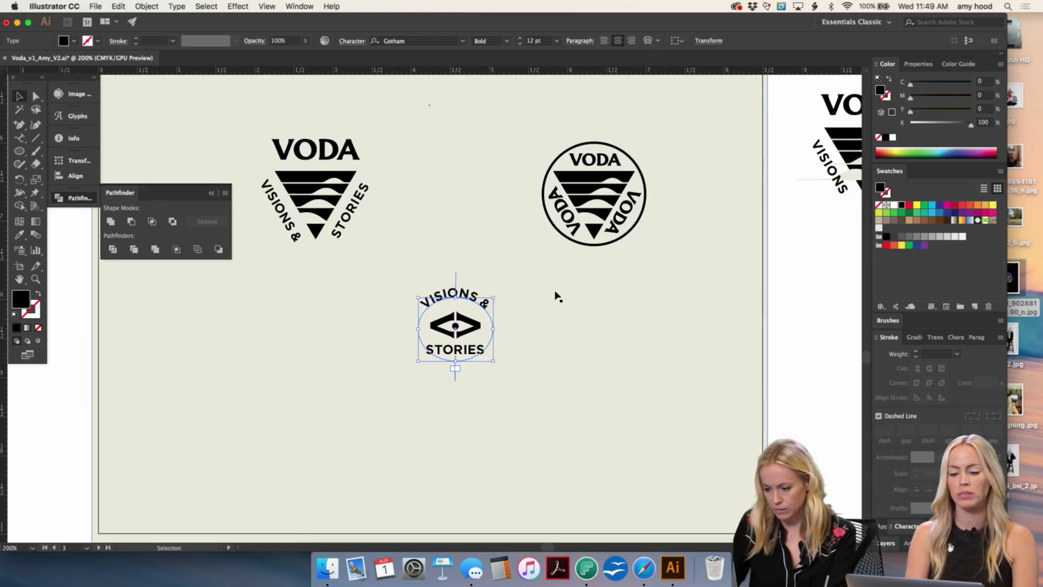
# Step: Reshape the ellipse path of the VISIONS & text by adjusting its two side anchor points
pyautogui.click(554, 294)
pyautogui.press('super+equal')
pyautogui.scroll(-5, 556, 294)
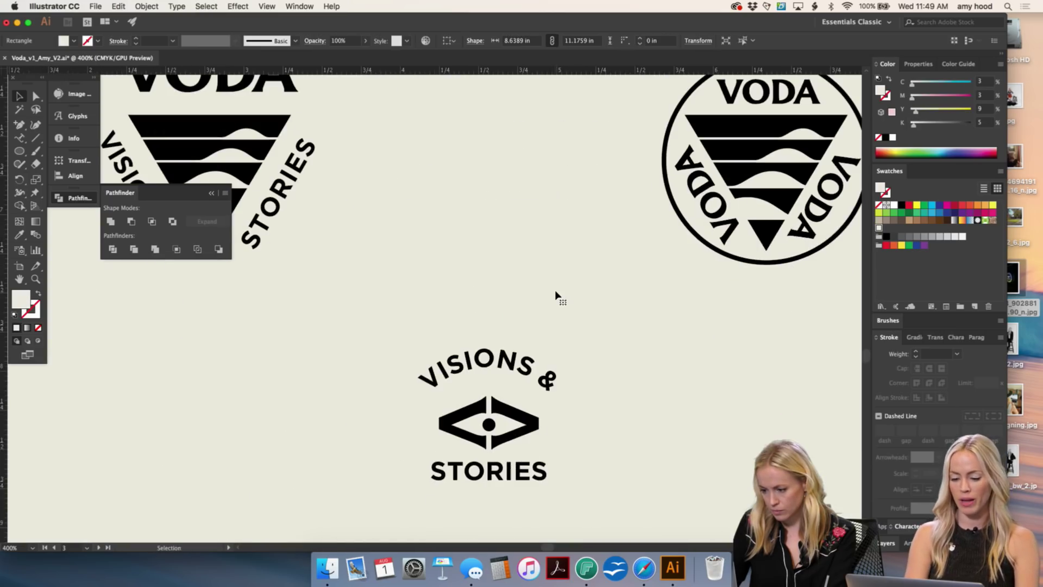
pyautogui.press('a')
pyautogui.click(565, 419)
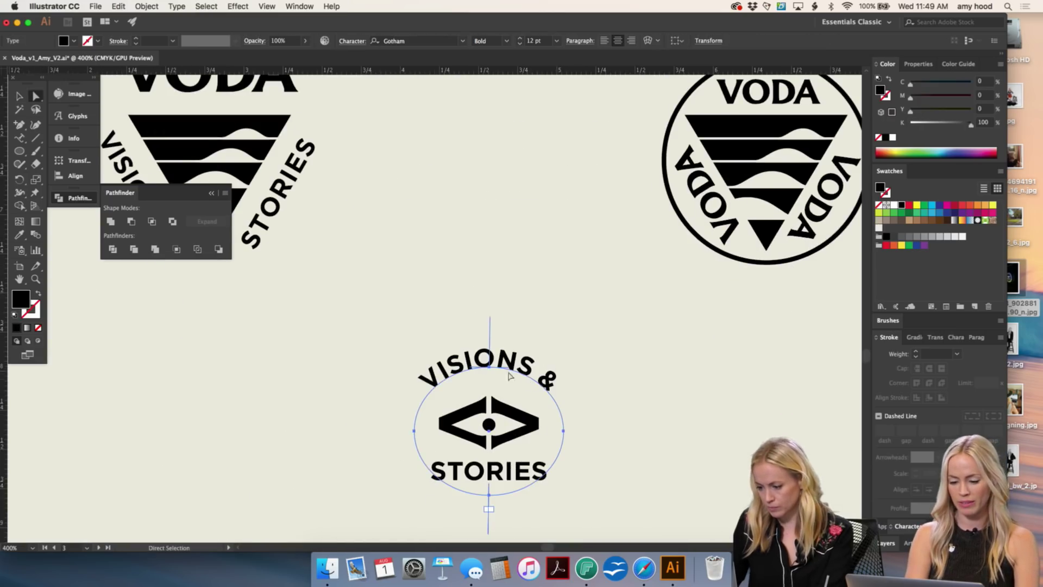
pyautogui.click(563, 431)
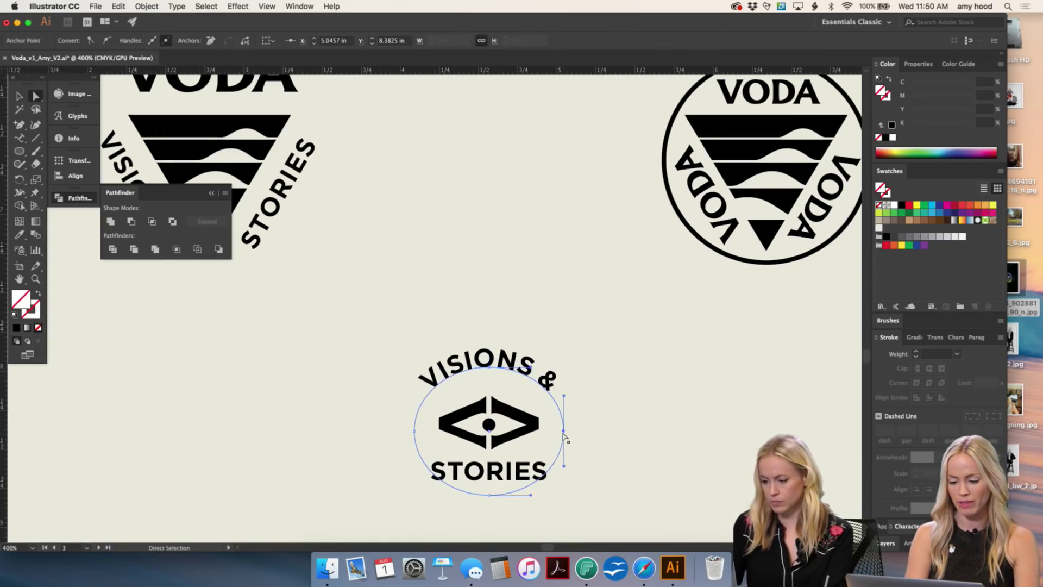
pyautogui.keyDown('shift'); pyautogui.click(414, 429); pyautogui.keyUp('shift')
pyautogui.click(658, 423)
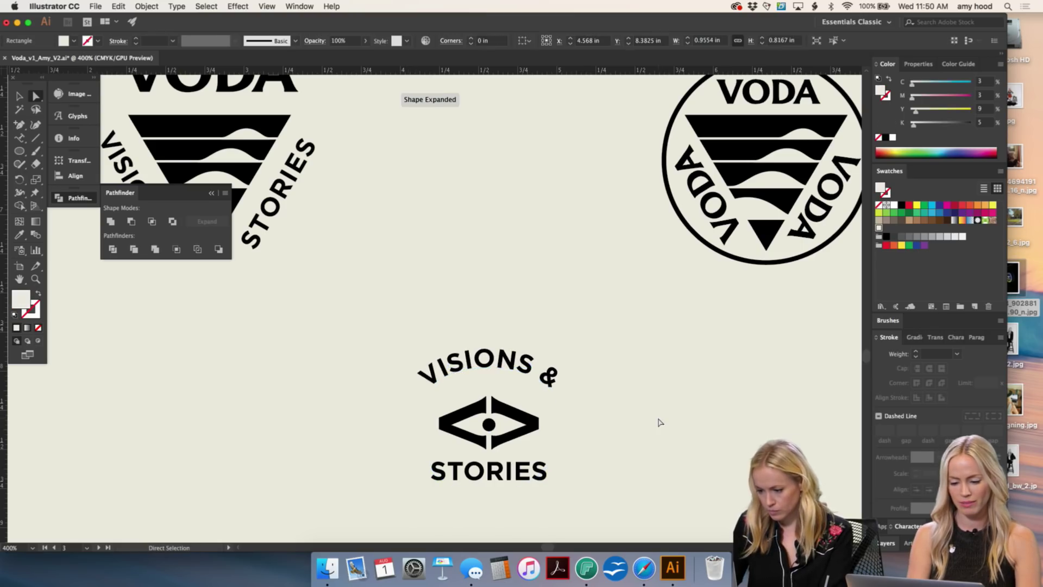
# Step: Nudge the arched VISIONS & text down closer to the eye symbol
pyautogui.press('v')
pyautogui.click(496, 363)
pyautogui.press('Down')
pyautogui.press('Down')
pyautogui.press('Down')
pyautogui.press('Down')
pyautogui.press('Down')
pyautogui.press('Down')
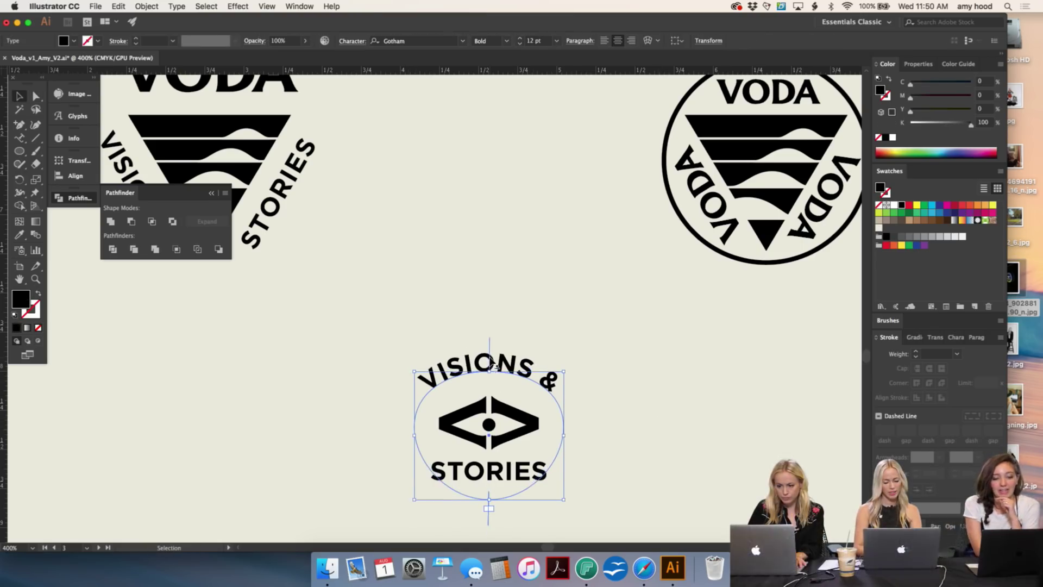
pyautogui.click(547, 296)
# Step: Nudge the STORIES text slightly down to widen its gap beneath the eye symbol
pyautogui.press('super+minus')
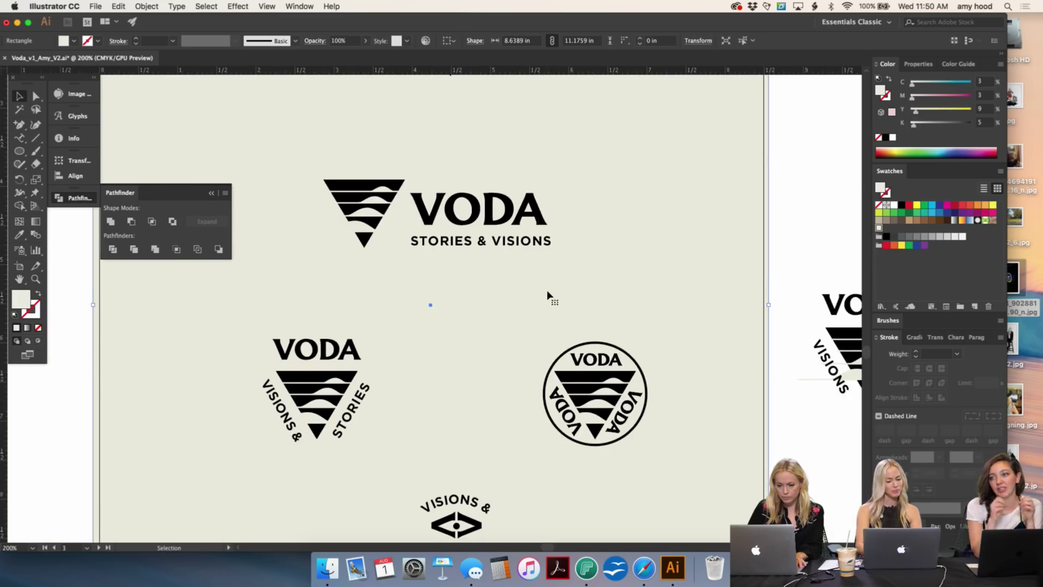
pyautogui.scroll(-5, 543, 336)
pyautogui.press('super+plus')
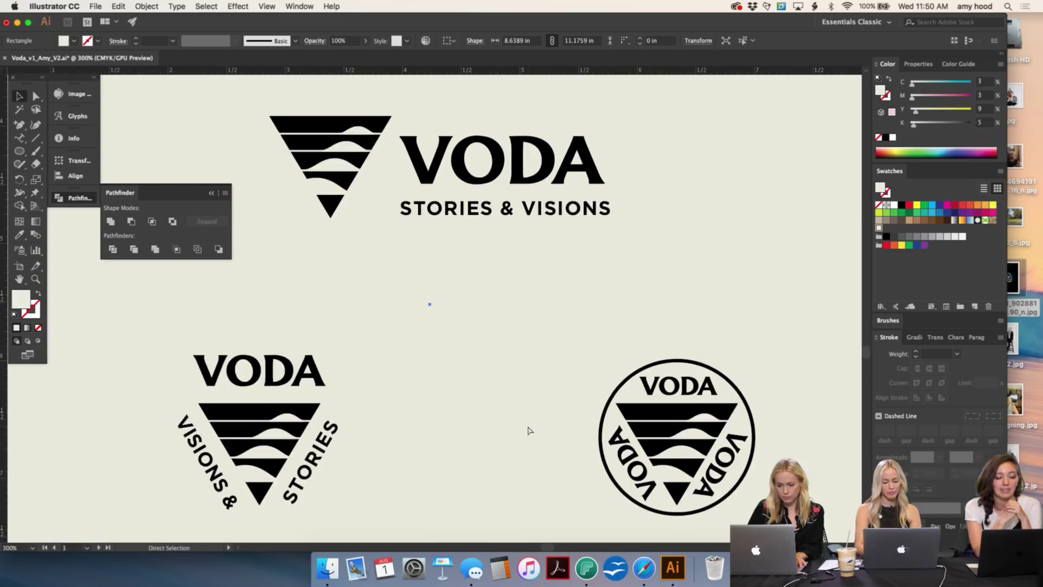
pyautogui.scroll(-6, 528, 429)
pyautogui.click(520, 382)
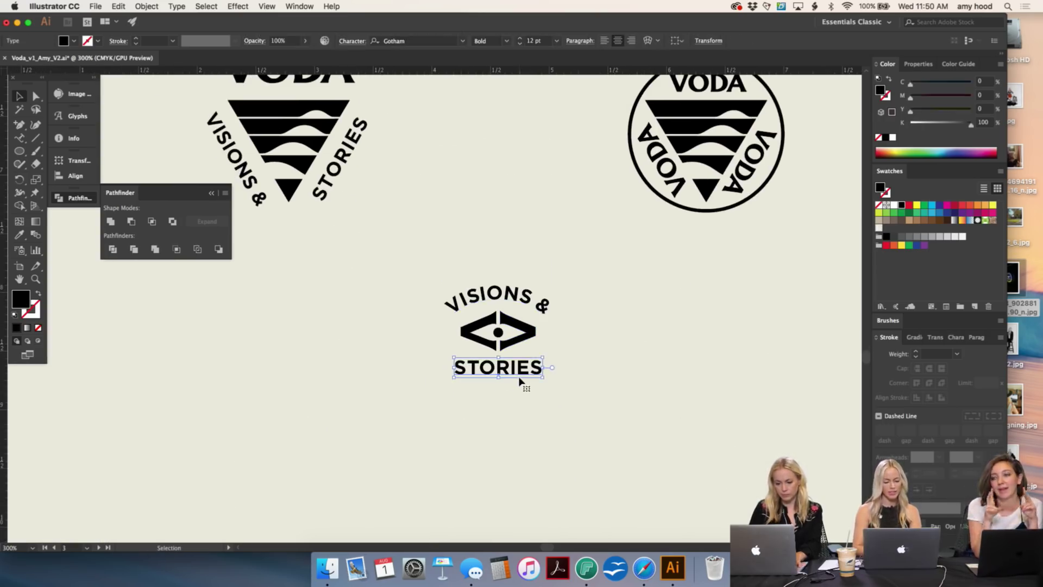
pyautogui.press('Down')
pyautogui.click(537, 314)
pyautogui.click(652, 390)
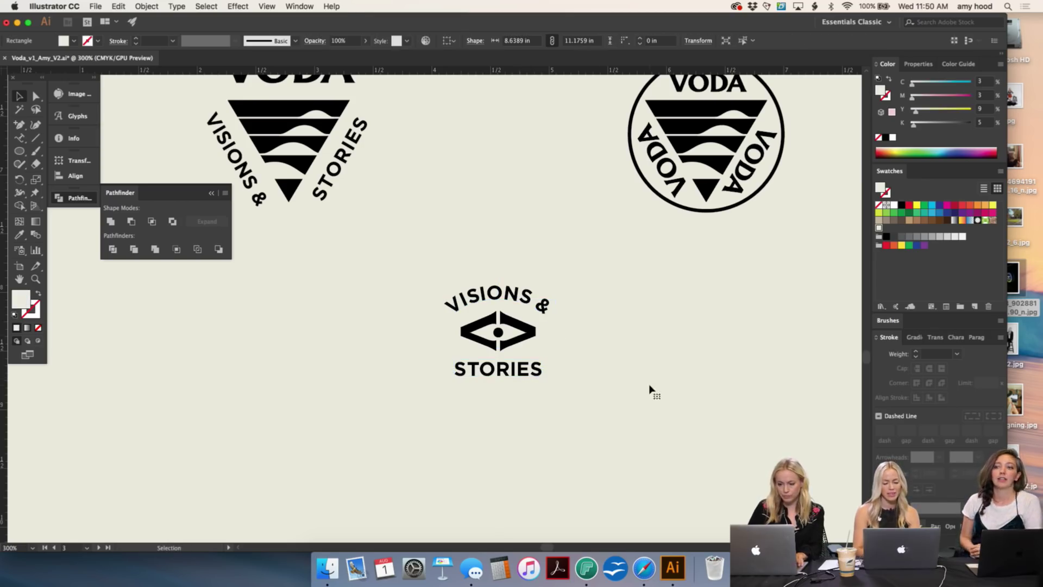
pyautogui.click(531, 381)
pyautogui.click(577, 300)
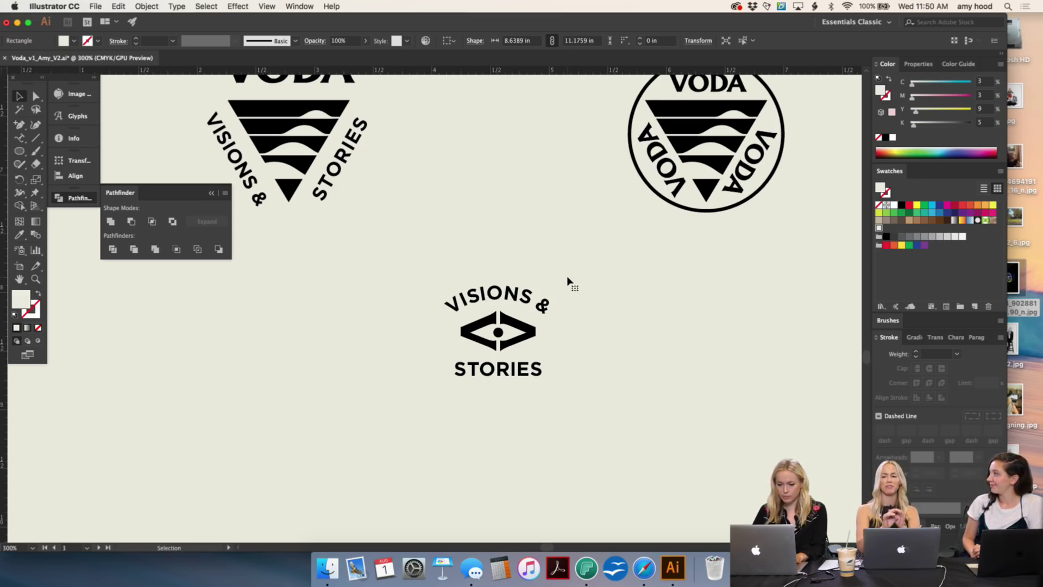
# Step: Examine the eye lockup's text spacing up close and its look among the other logo versions
pyautogui.press('super+equal')
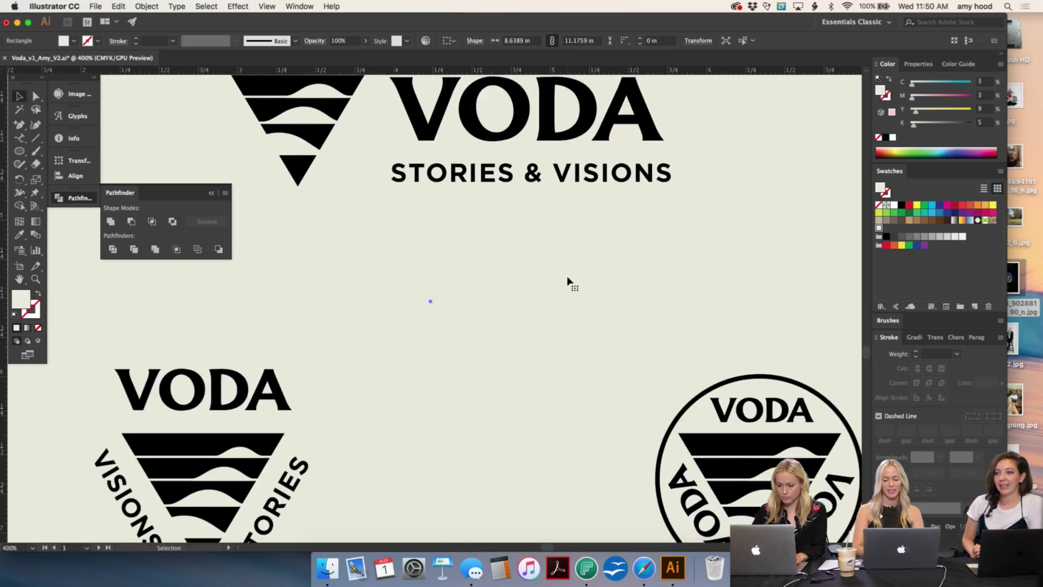
pyautogui.scroll(-8, 568, 281)
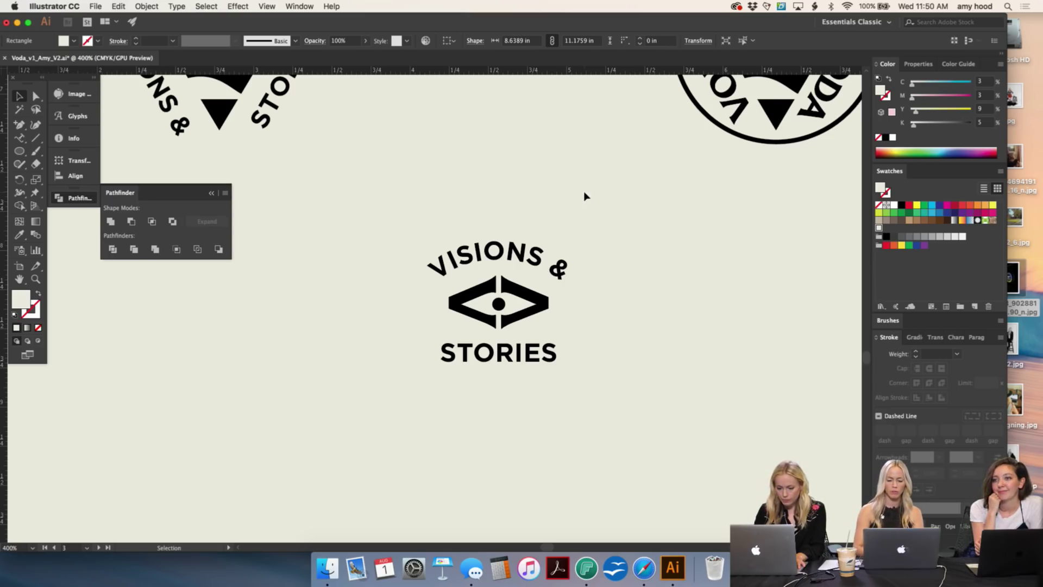
pyautogui.click(400, 443)
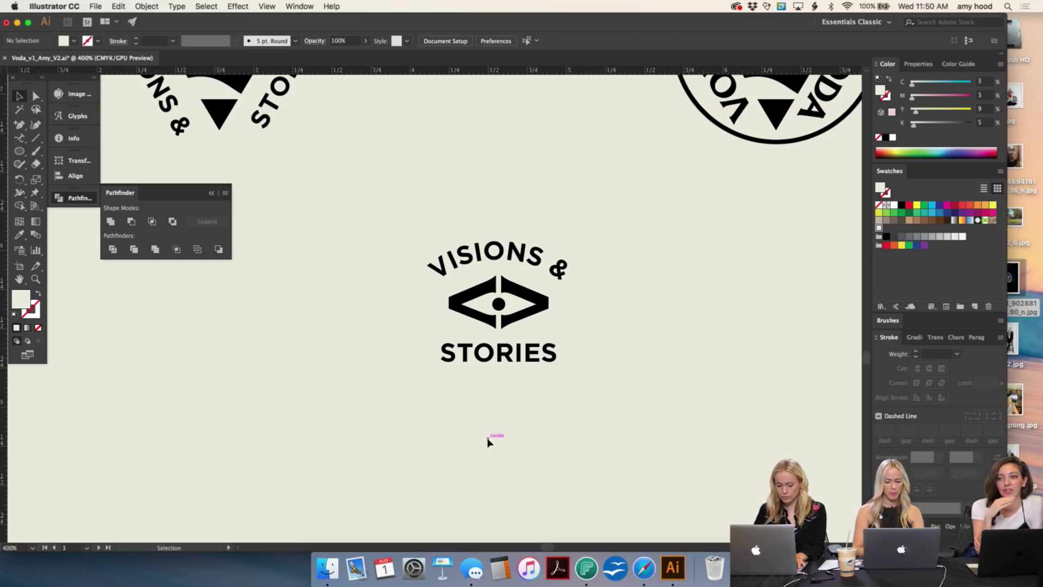
pyautogui.press('super+minus')
pyautogui.click(508, 350)
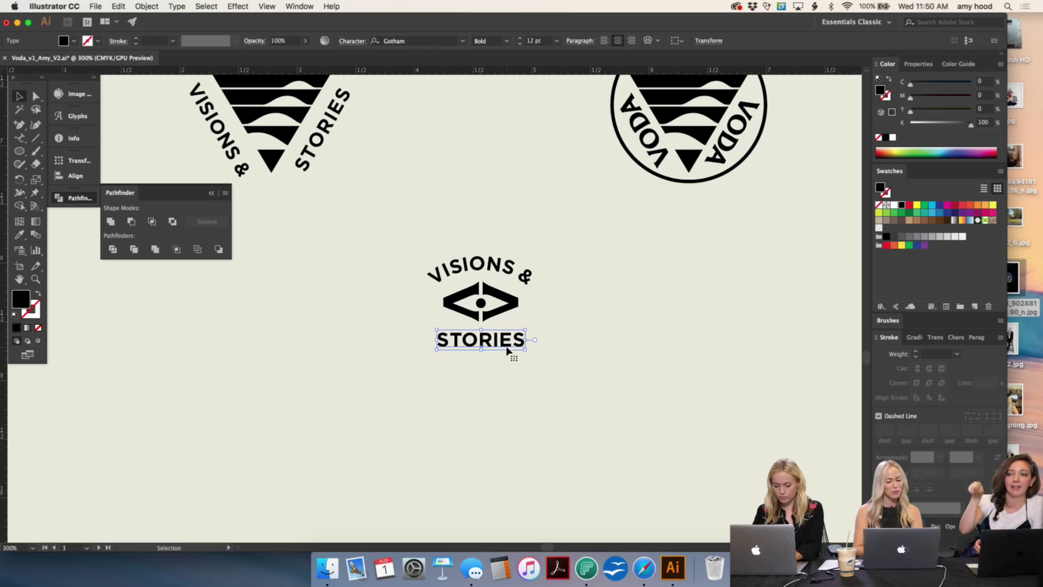
pyautogui.click(538, 375)
pyautogui.press('super+minus')
pyautogui.press('super+minus')
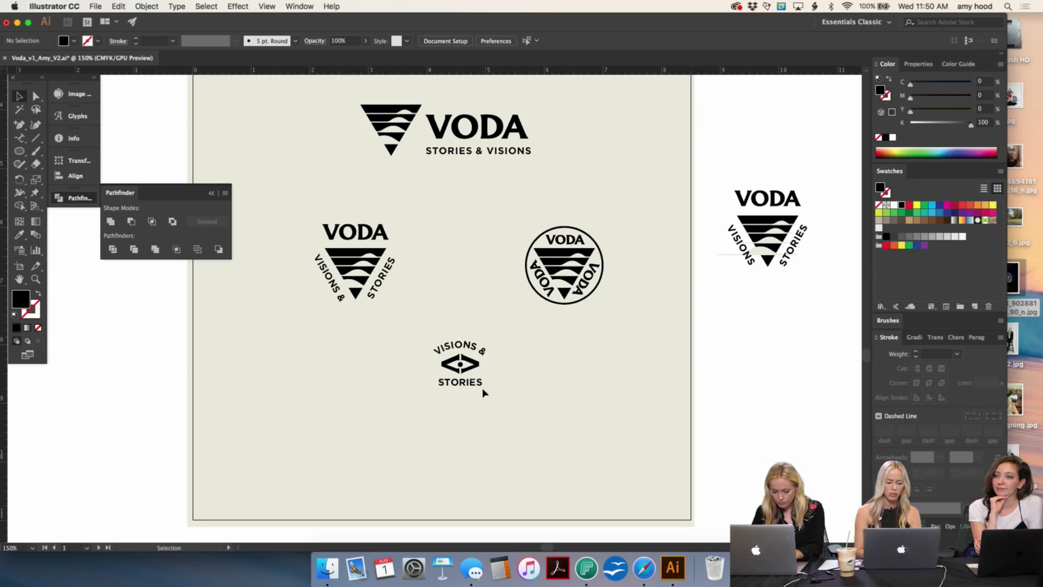
# Step: Nudge the stacked VODA triangle logo near the artboard's upper edge to the right
pyautogui.scroll(5, 253, 279)
pyautogui.hscroll(-2, 253, 280)
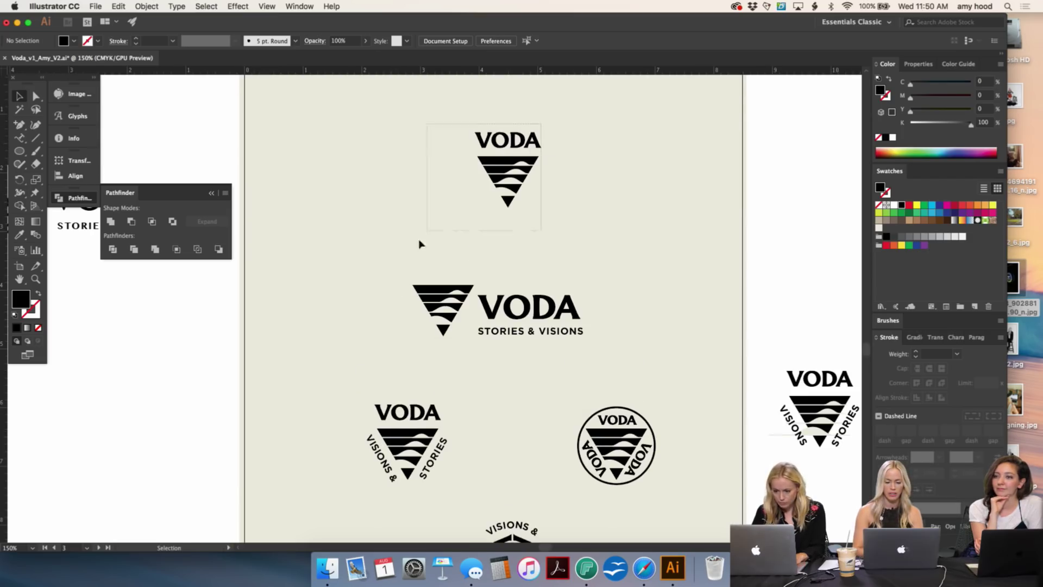
pyautogui.moveTo(419, 241); pyautogui.dragTo(410, 251)
pyautogui.hotkey('shift', 'Right')
pyautogui.hotkey('shift', 'Right')
pyautogui.hotkey('shift', 'Left')
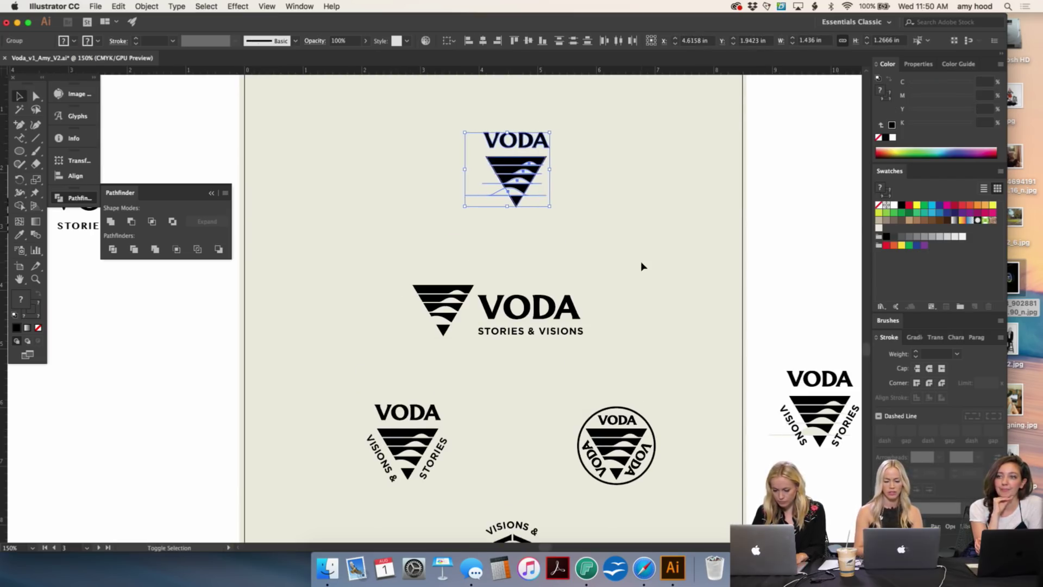
pyautogui.click(641, 261)
# Step: Select the whole VISIONS & STORIES eye lockup and nudge it down, away from the logos above
pyautogui.scroll(-2, 585, 277)
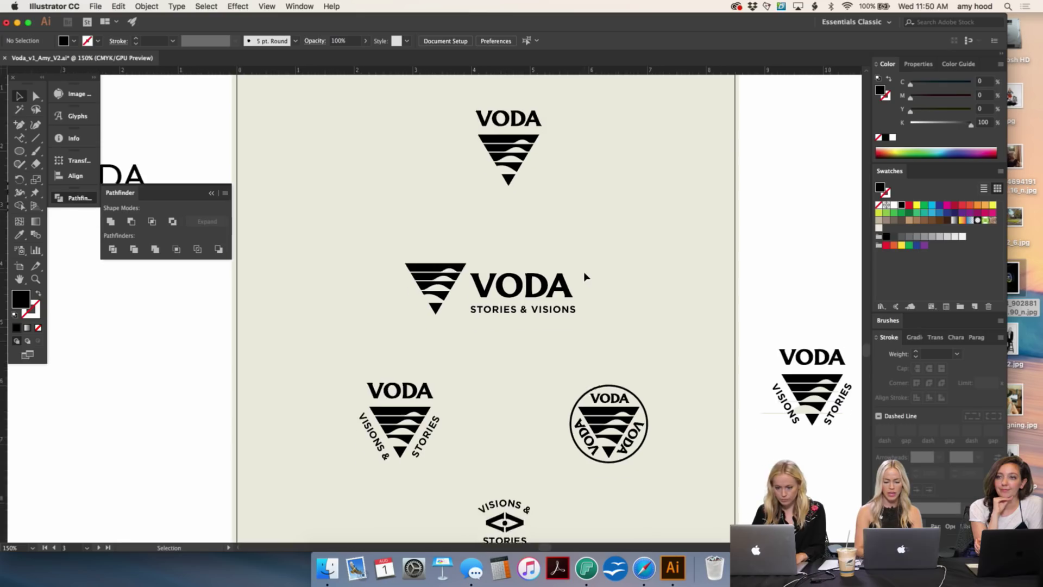
pyautogui.scroll(8, 585, 276)
pyautogui.scroll(-12, 585, 275)
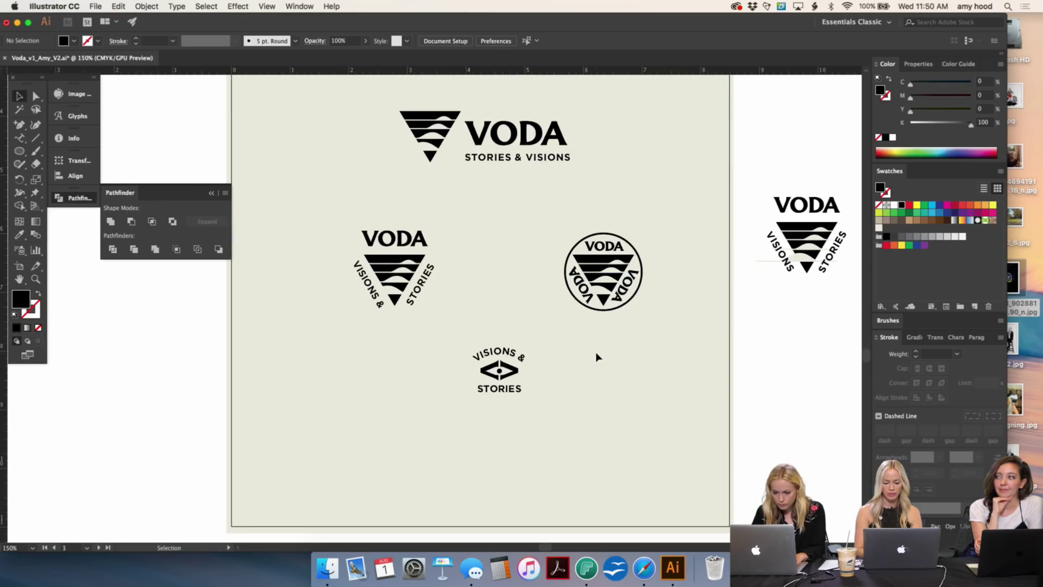
pyautogui.moveTo(541, 411); pyautogui.dragTo(359, 252)
pyautogui.click(447, 300)
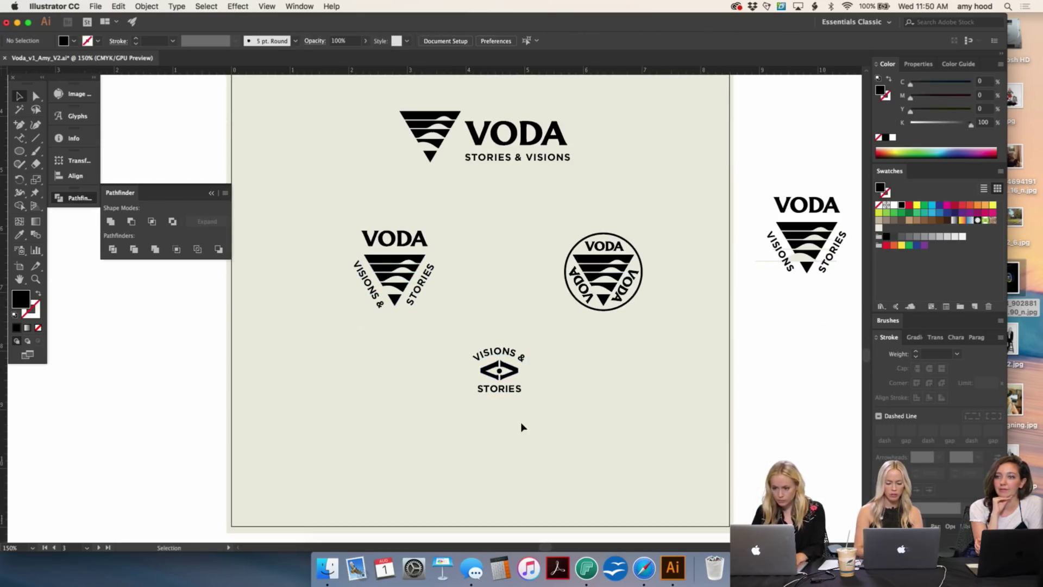
pyautogui.moveTo(521, 424); pyautogui.dragTo(452, 347)
pyautogui.hotkey('shift', 'Down')
pyautogui.hotkey('shift', 'Down')
pyautogui.click(648, 389)
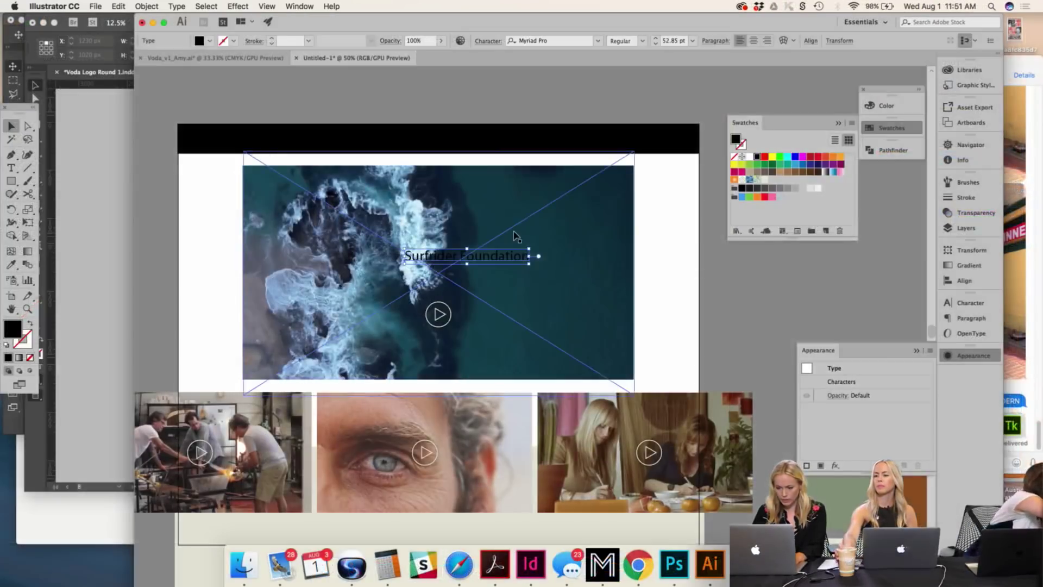
# Step: Paste the VODA wordmark into the web mockup and park it just above the black header bar
pyautogui.press('super+v')
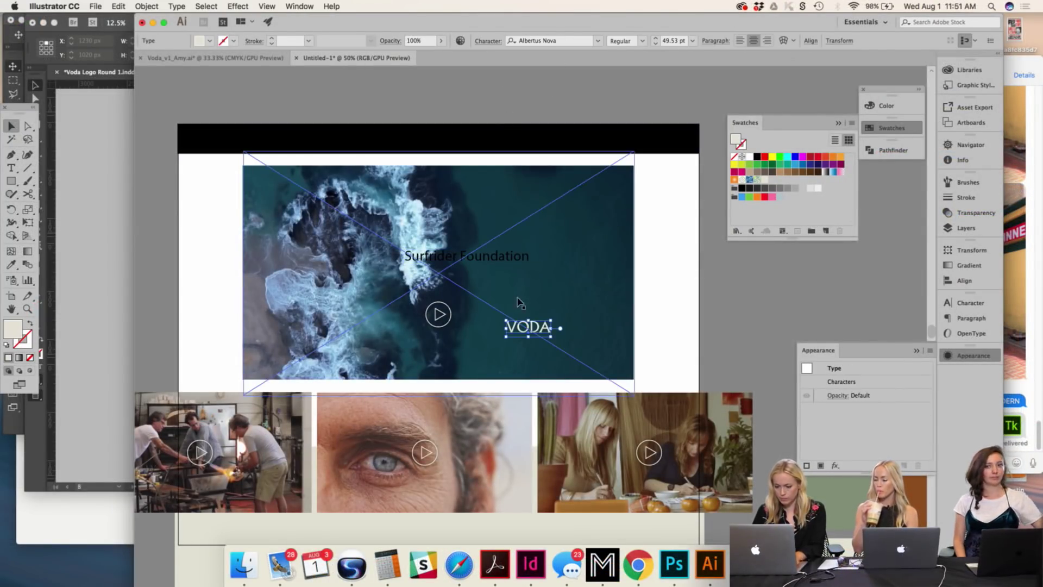
pyautogui.moveTo(537, 334); pyautogui.dragTo(565, 121)
pyautogui.click(458, 260)
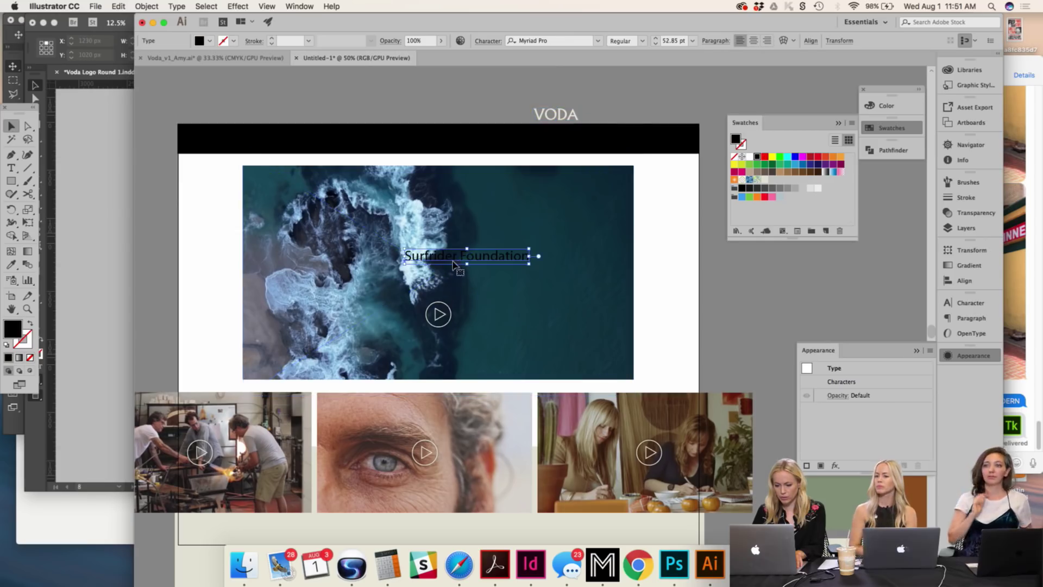
pyautogui.press('Return')
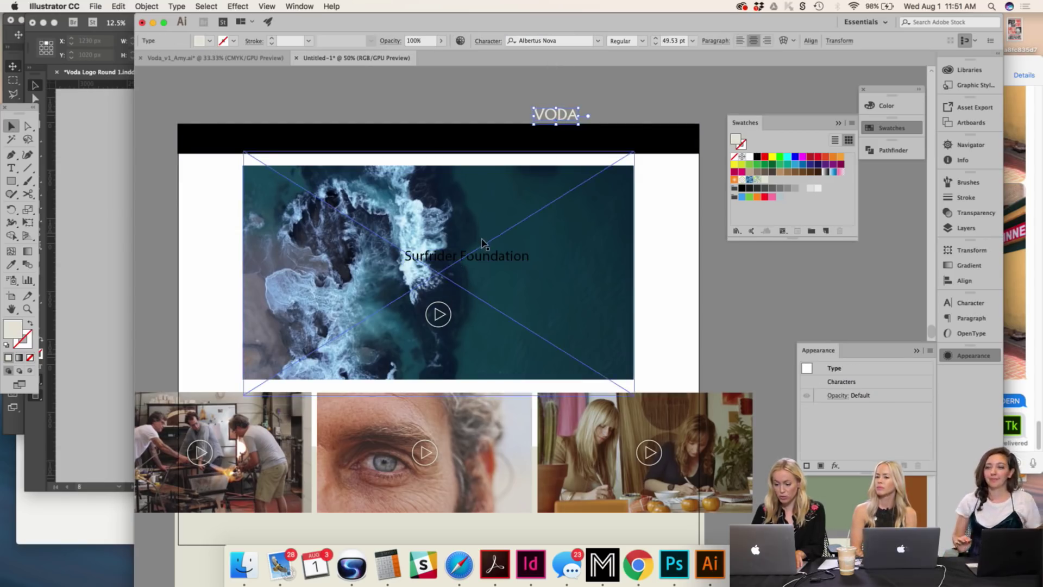
# Step: Set the Surfrider Foundation title's font to Albertus Nova Light
pyautogui.click(563, 40)
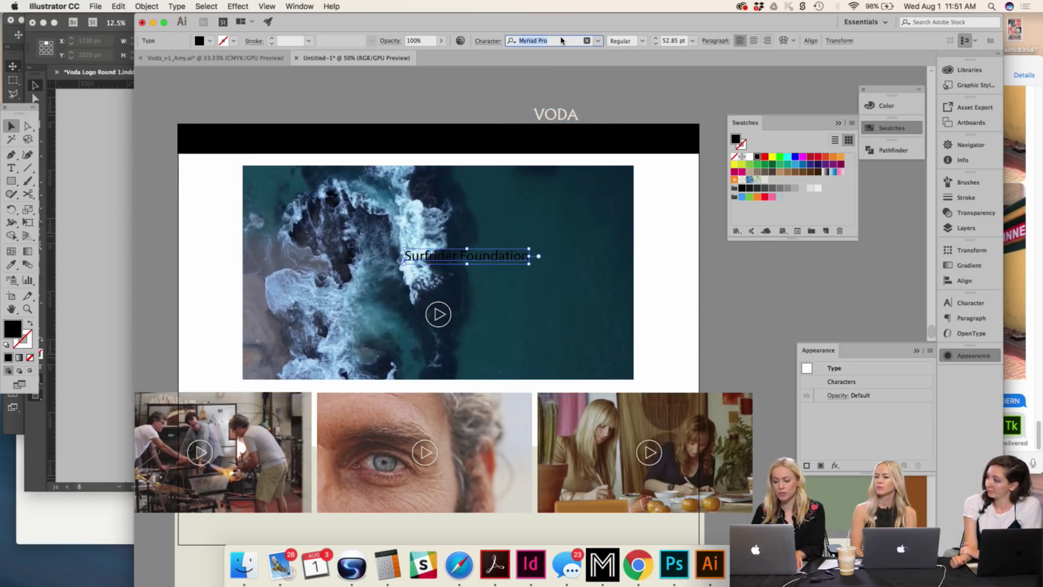
pyautogui.press('BackSpace')
pyautogui.write('le')
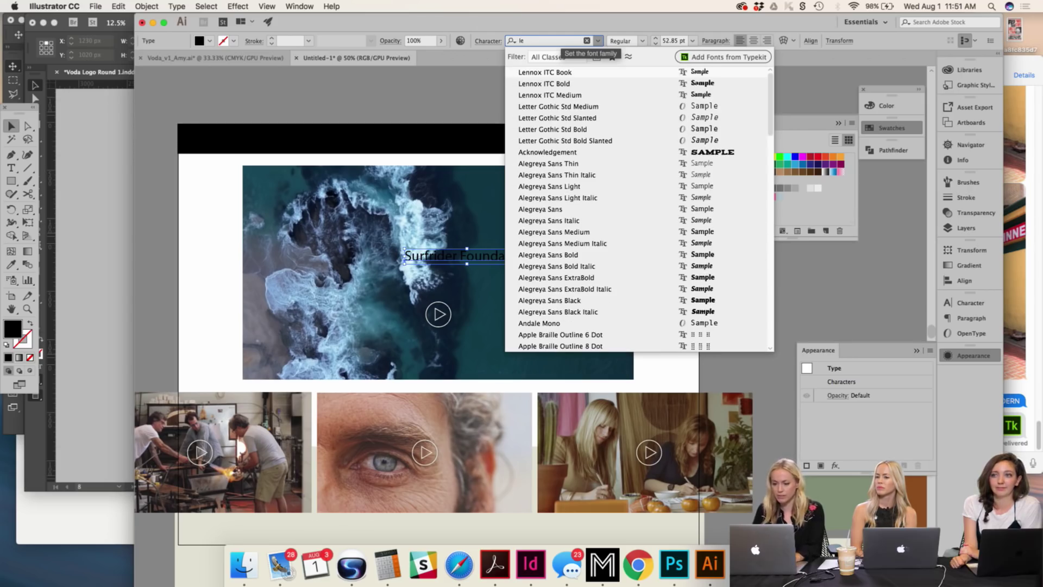
pyautogui.press('BackSpace')
pyautogui.press('BackSpace')
pyautogui.write('albe')
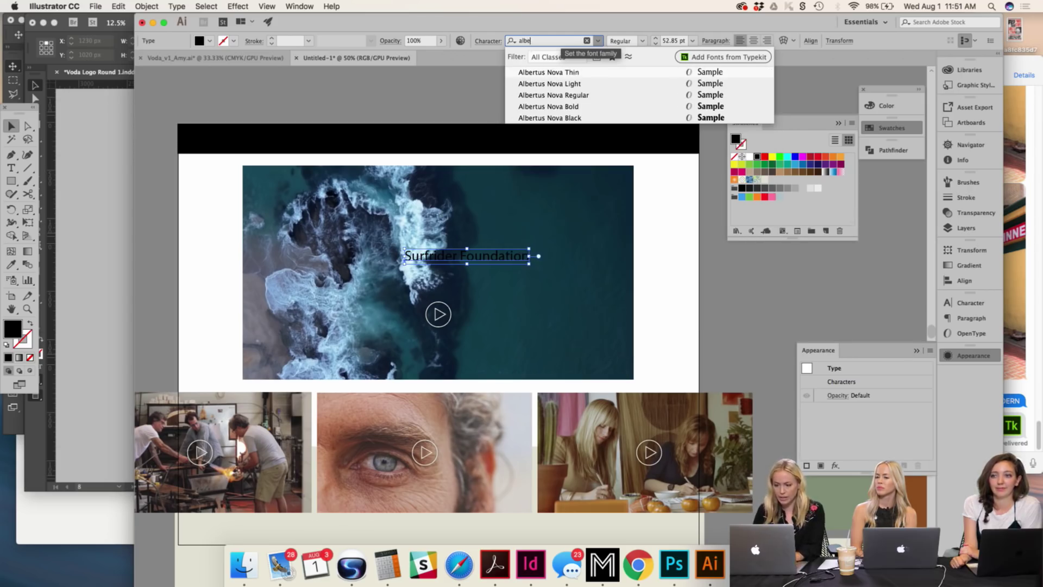
pyautogui.click(573, 84)
# Step: Give the Surfrider Foundation title the VODA wordmark's text style and place it above the play icon on the ocean photo
pyautogui.press('i')
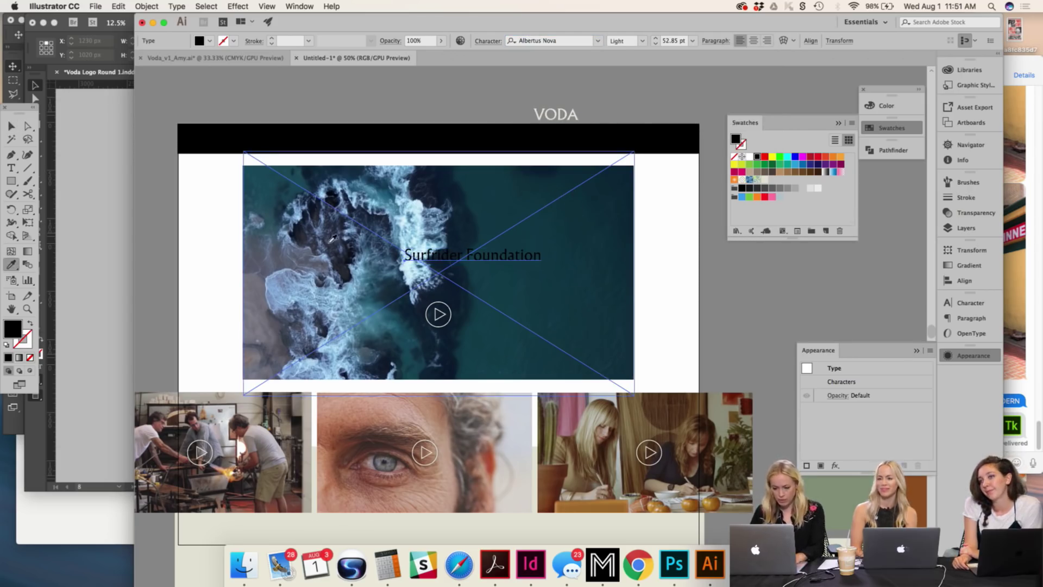
pyautogui.click(565, 115)
pyautogui.press('v')
pyautogui.moveTo(465, 256); pyautogui.dragTo(495, 268)
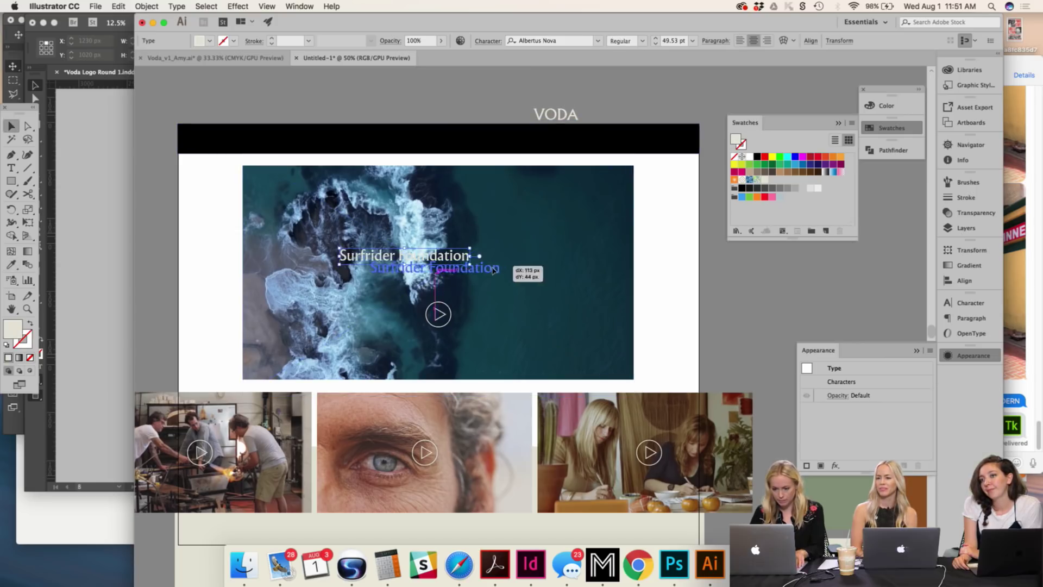
pyautogui.scroll(-2, 701, 303)
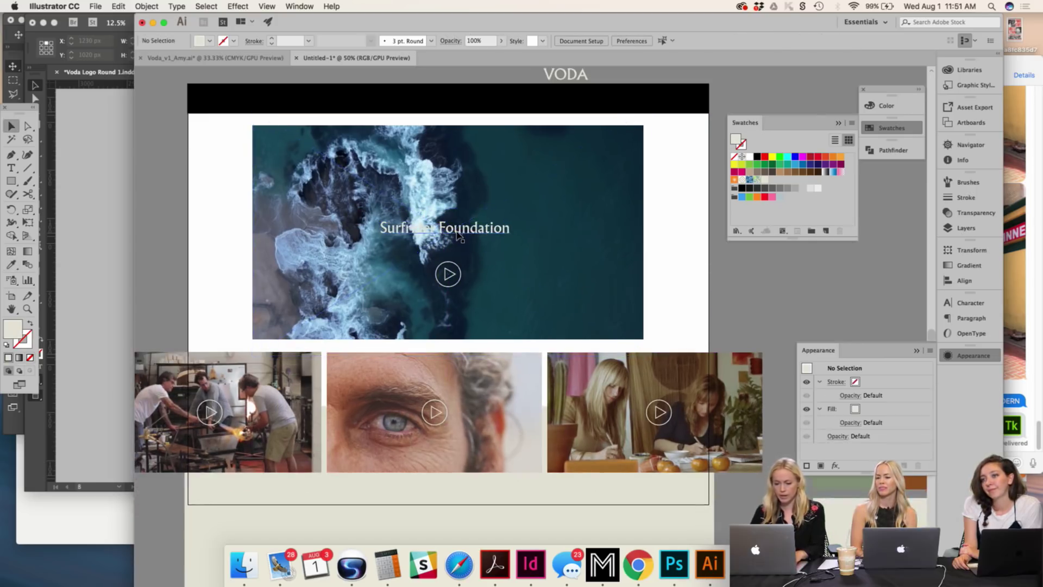
# Step: Apply an Outer Glow effect in Multiply mode to the Surfrider Foundation title
pyautogui.click(237, 6)
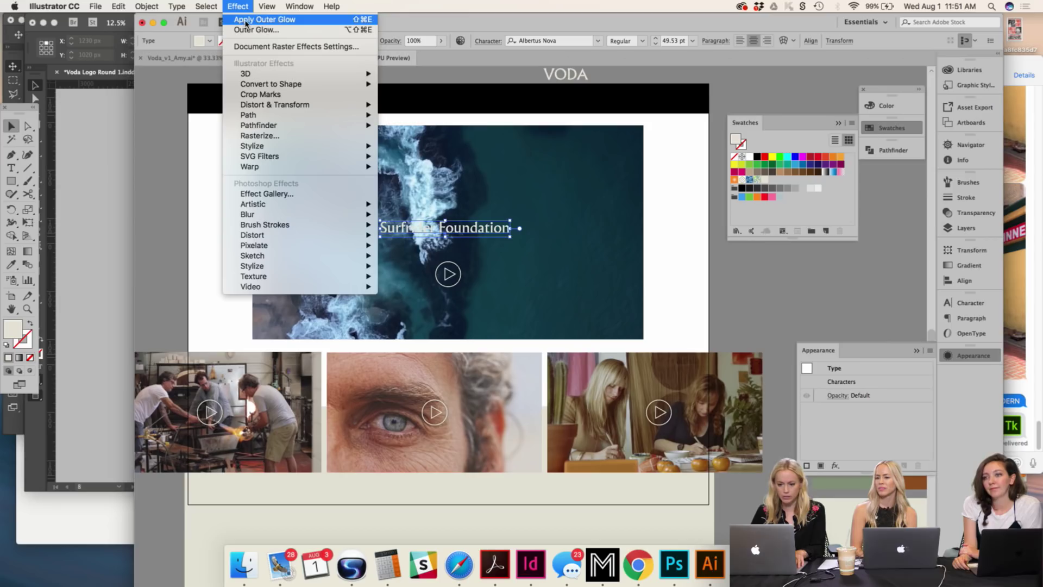
pyautogui.click(245, 21)
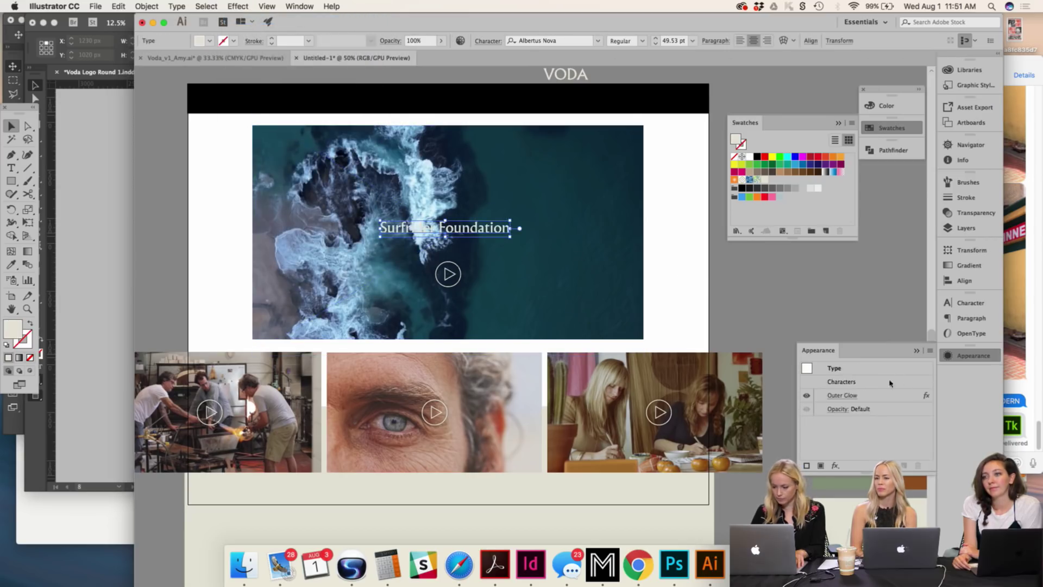
pyautogui.click(849, 396)
pyautogui.click(262, 263)
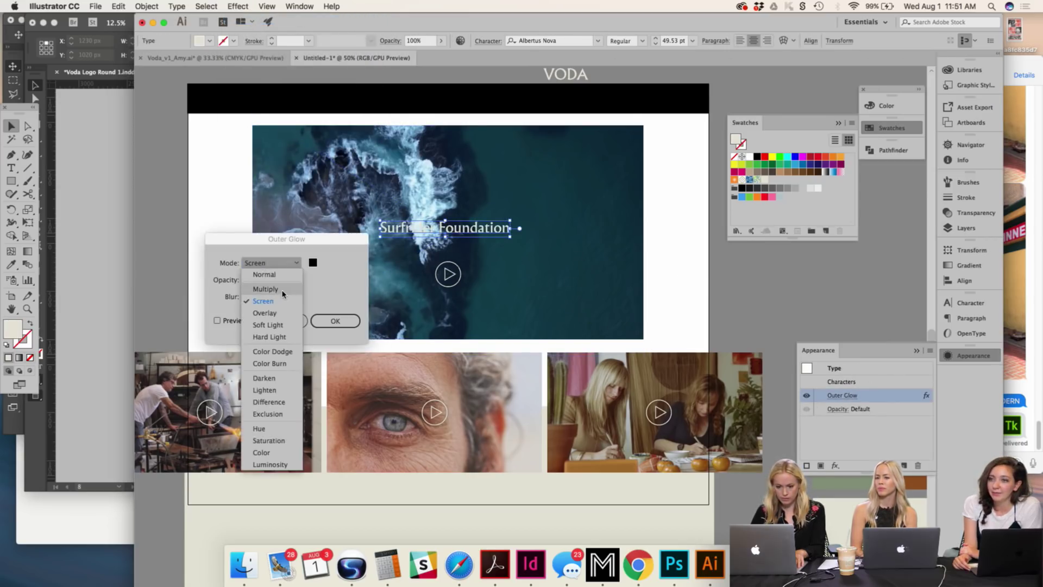
pyautogui.click(284, 296)
pyautogui.click(335, 321)
pyautogui.click(667, 279)
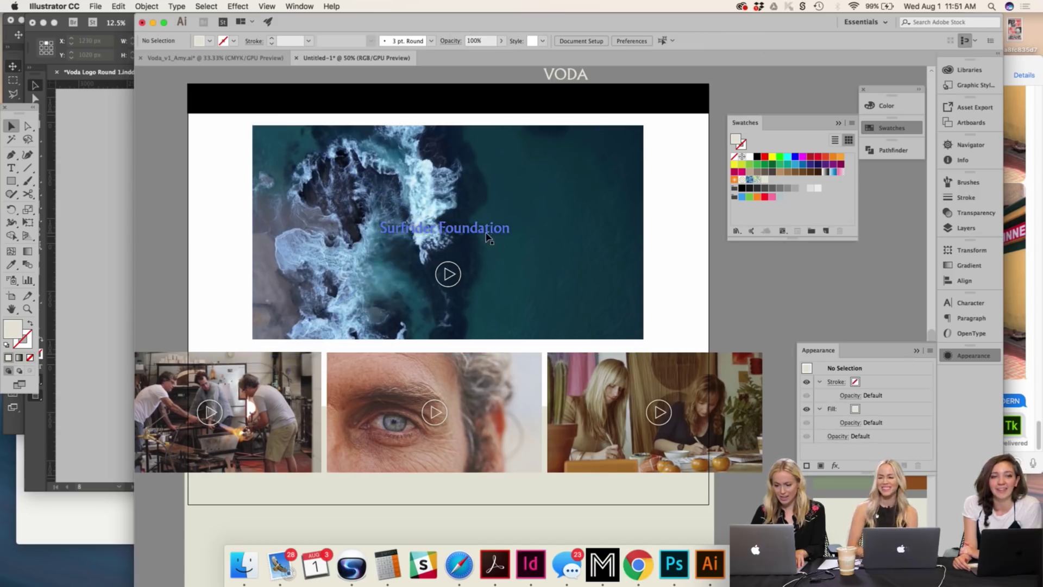
# Step: Center the Surfrider Foundation title above the play icon and take that icon out of the ocean photo's group
pyautogui.moveTo(480, 228); pyautogui.dragTo(488, 235)
pyautogui.click(448, 276)
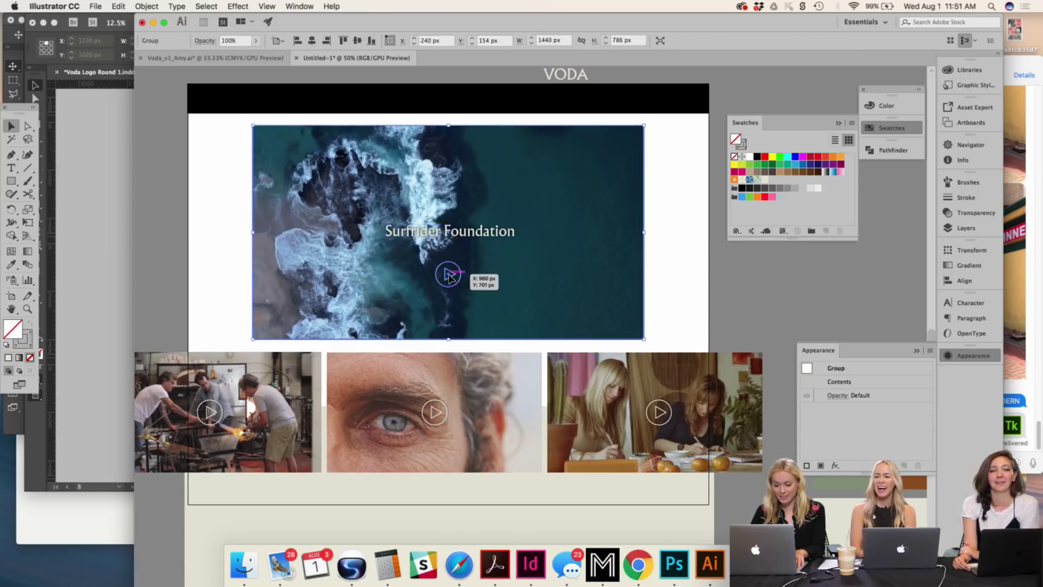
pyautogui.doubleClick(447, 274)
pyautogui.press('Delete')
pyautogui.doubleClick(693, 279)
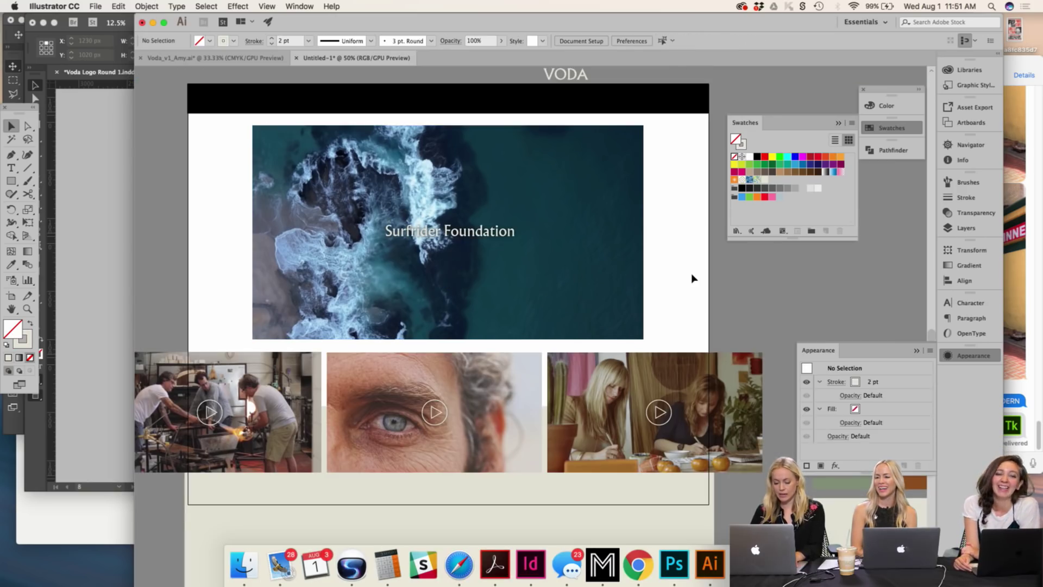
# Step: Move the Surfrider Foundation title and the play icon up together on the ocean photo
pyautogui.click(449, 275)
pyautogui.keyDown('shift'); pyautogui.click(493, 235); pyautogui.keyUp('shift')
pyautogui.moveTo(471, 236); pyautogui.dragTo(471, 206)
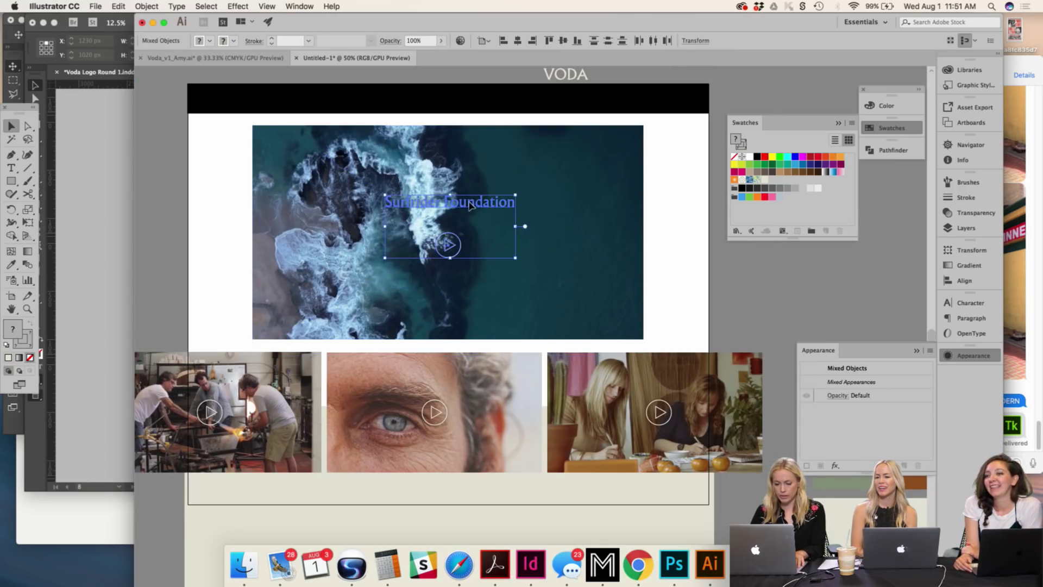
pyautogui.click(734, 284)
# Step: Make the black header bar slightly taller at its lower edge and recolor it with the VODA wordmark's cream
pyautogui.scroll(3, 612, 321)
pyautogui.hscroll(-2, 612, 321)
pyautogui.click(412, 171)
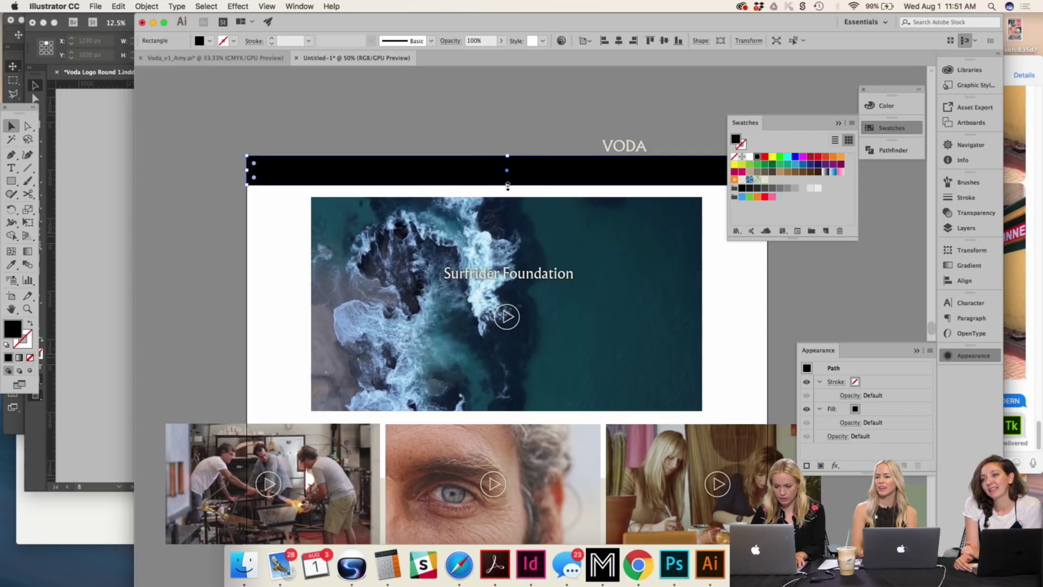
pyautogui.moveTo(507, 185); pyautogui.dragTo(508, 191)
pyautogui.scroll(-3, 473, 445)
pyautogui.hscroll(2, 473, 444)
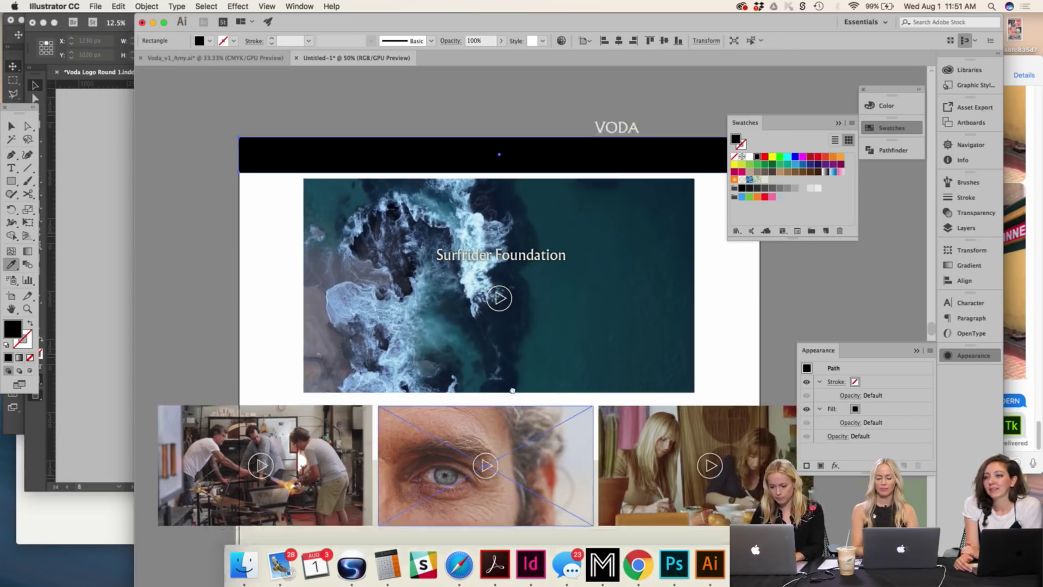
pyautogui.press('i')
pyautogui.click(566, 108)
pyautogui.press('v')
pyautogui.press('super+shift+a')
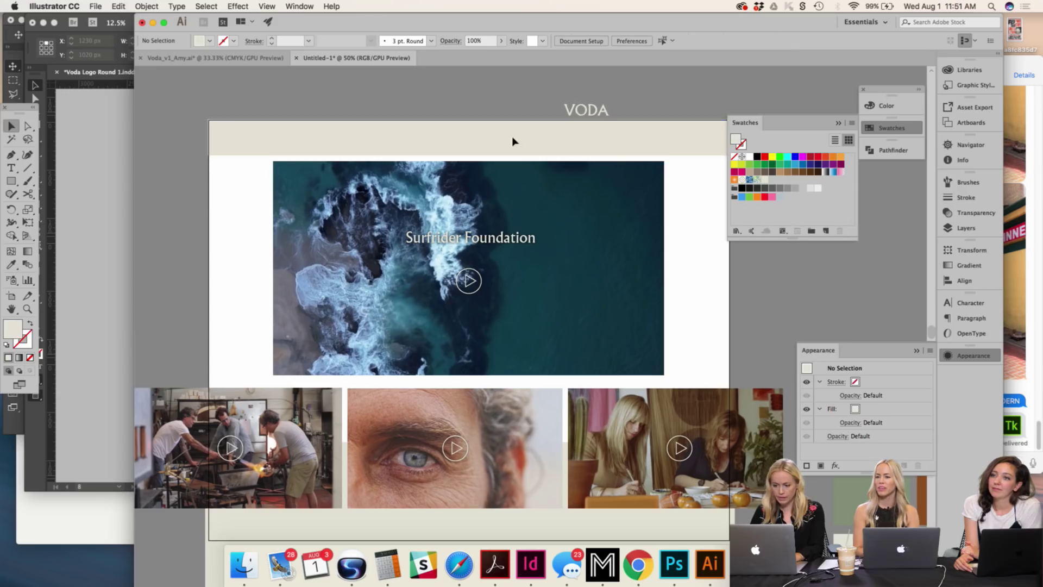
pyautogui.scroll(-1, 511, 180)
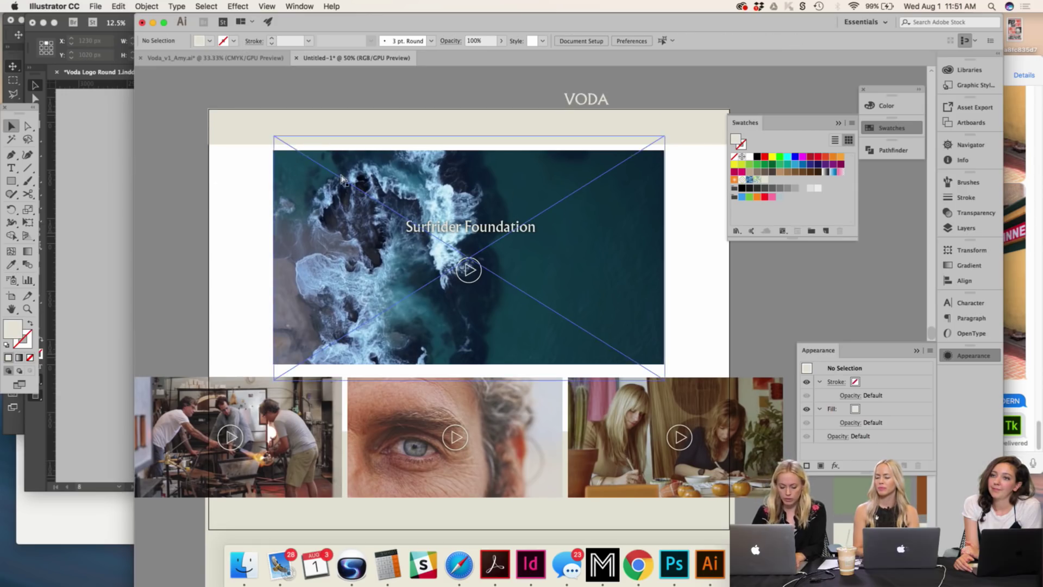
# Step: Switch to the Voda Logo Round 1 document in InDesign and go to its cover page with nothing selected
pyautogui.press('super+s')
pyautogui.click(93, 232)
pyautogui.scroll(10, 498, 330)
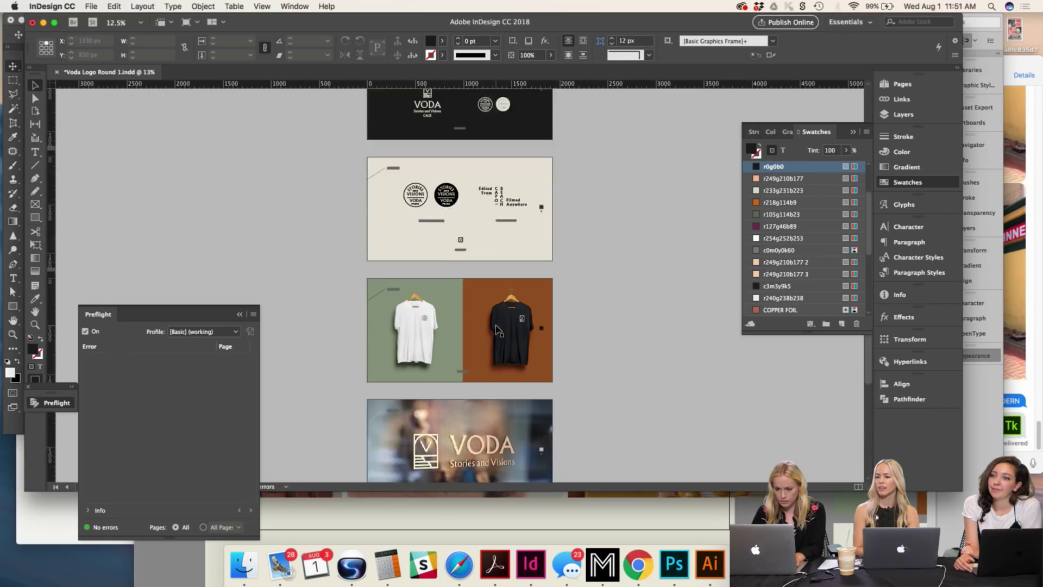
pyautogui.scroll(5, 495, 329)
pyautogui.click(548, 216)
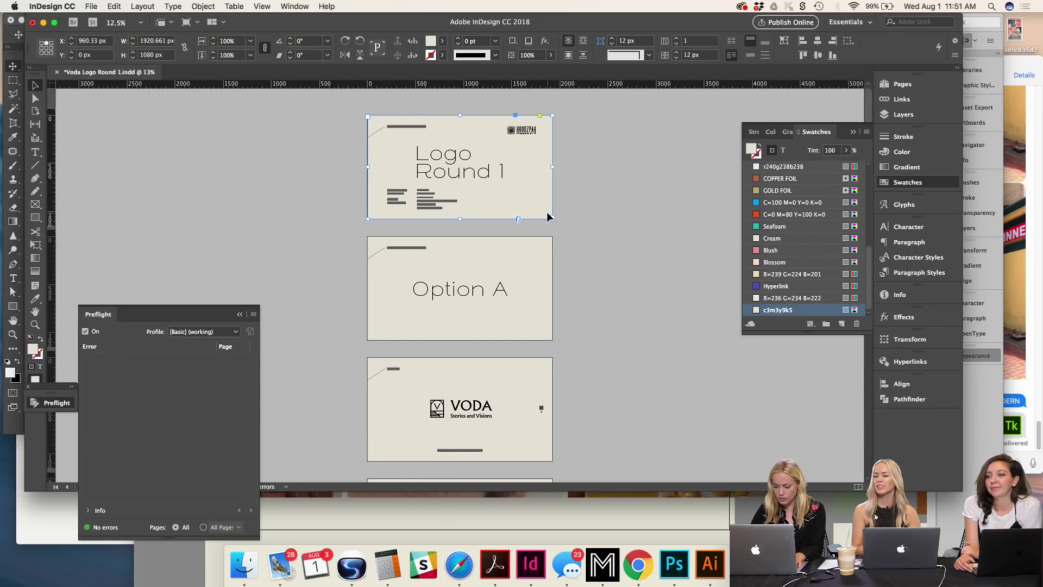
pyautogui.press('shift+super+a')
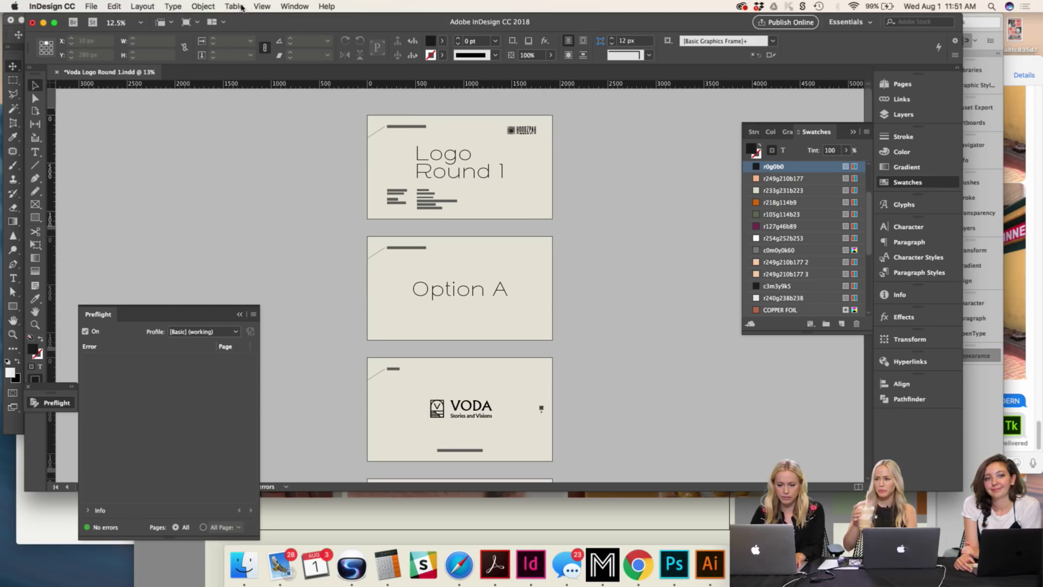
pyautogui.press('super+f')
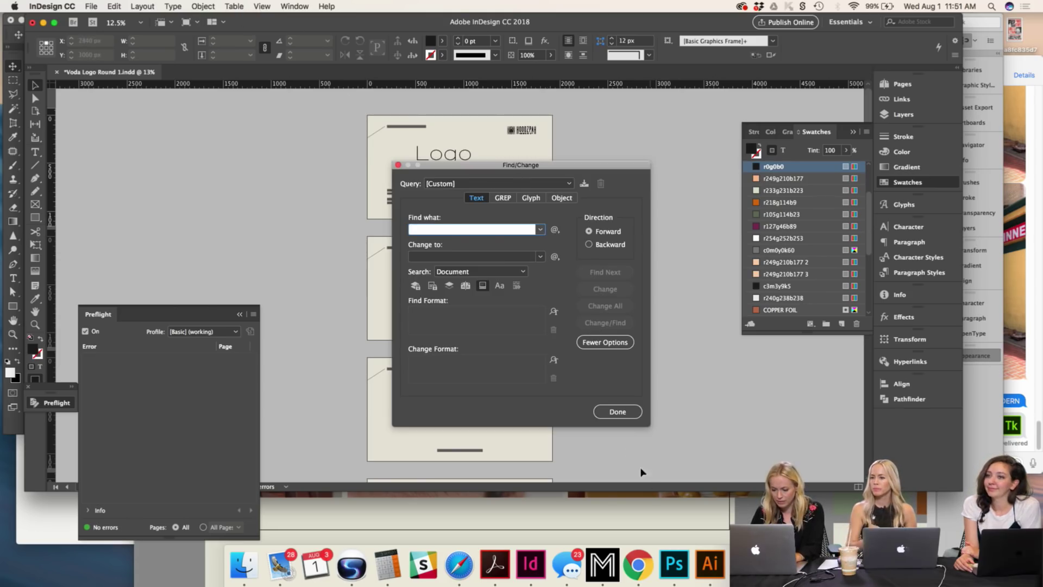
pyautogui.click(618, 411)
pyautogui.click(263, 6)
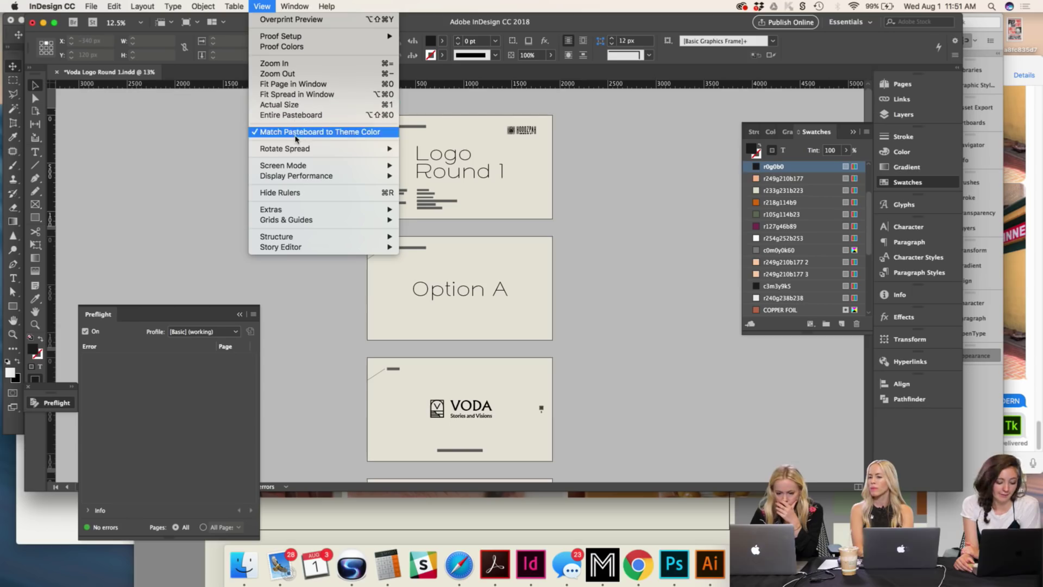
pyautogui.click(583, 219)
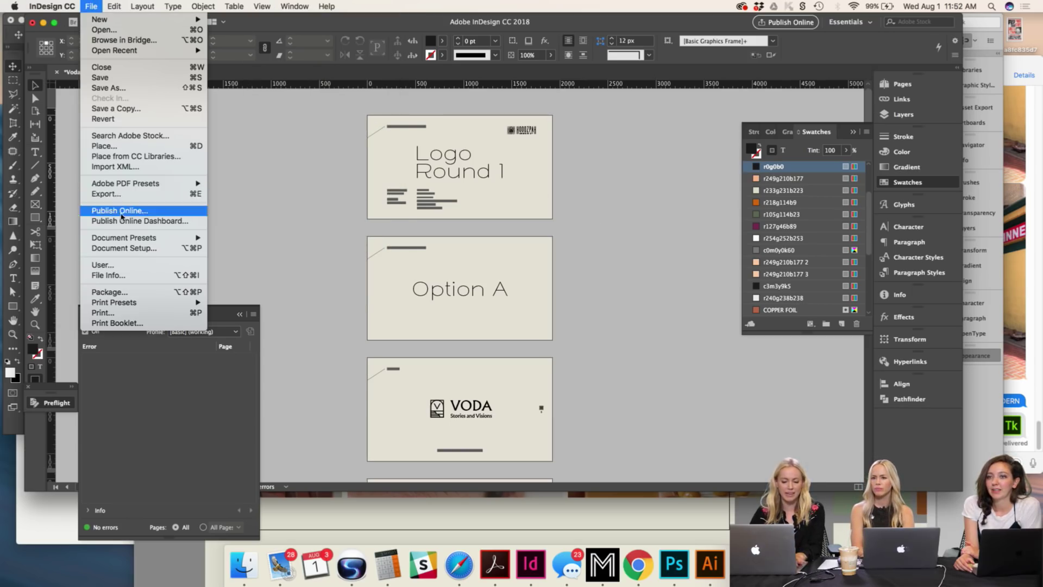
# Step: Export the document as Voda Logo Round 1.pdf to the Round 1 Proof folder with the High Quality Print preset
pyautogui.click(91, 6)
pyautogui.moveTo(141, 183)
pyautogui.click(242, 200)
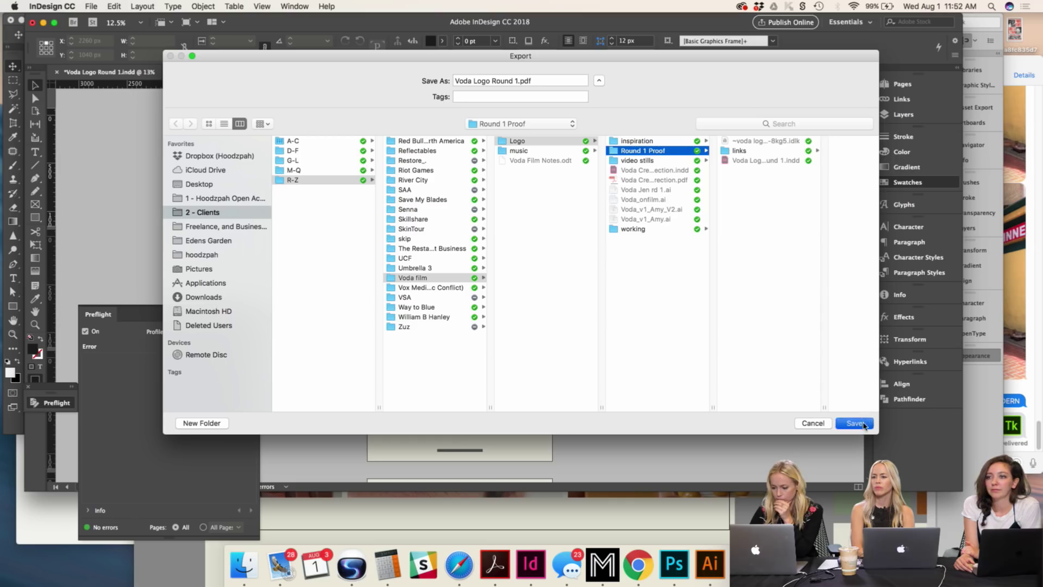
pyautogui.click(855, 424)
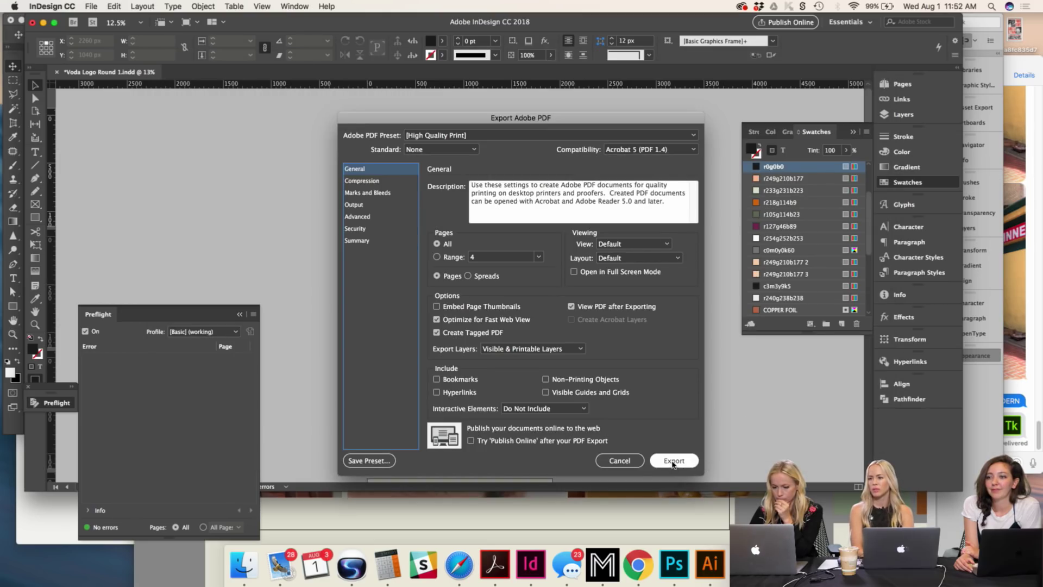
pyautogui.click(673, 461)
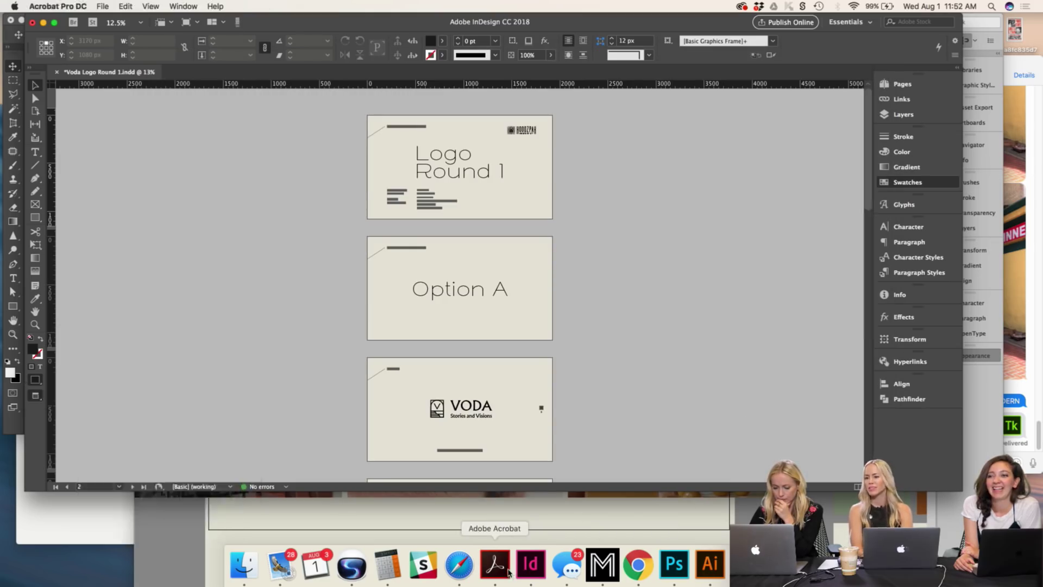
# Step: View the exported PDF full screen in Acrobat and page from the cover to Option A's main horizontal logo
pyautogui.press('super+l')
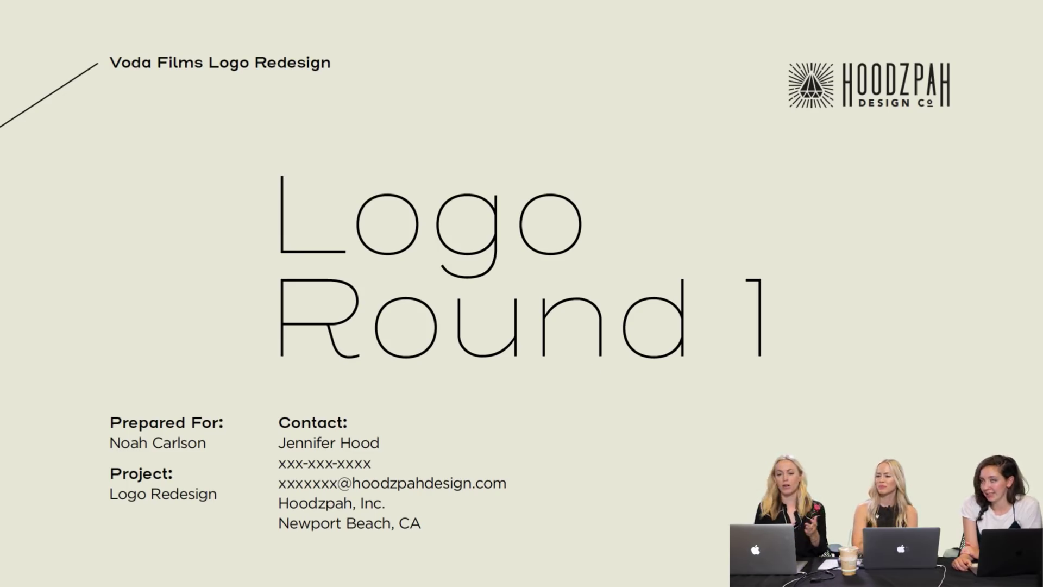
pyautogui.press('Right')
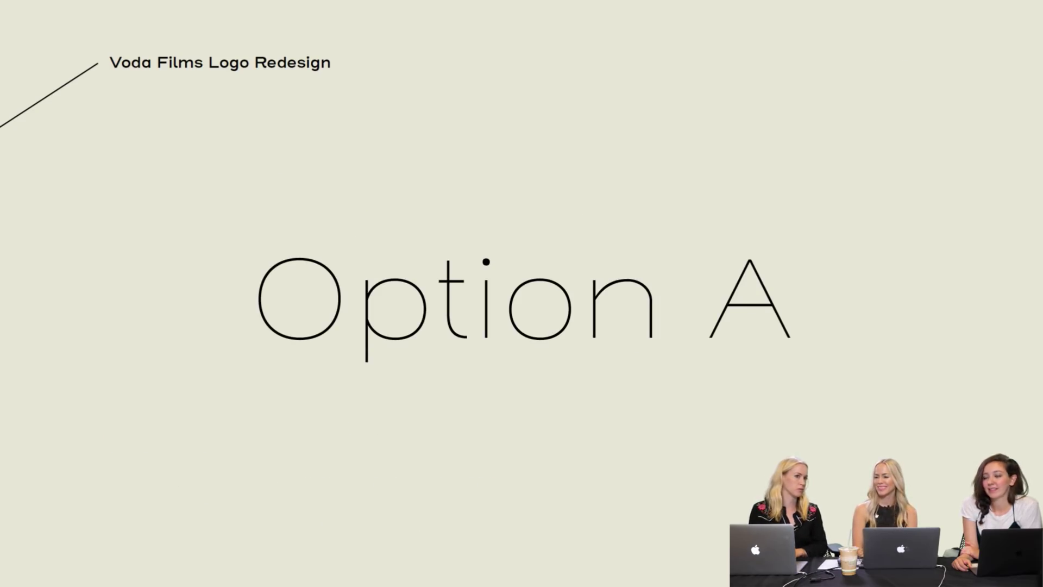
pyautogui.press('Right')
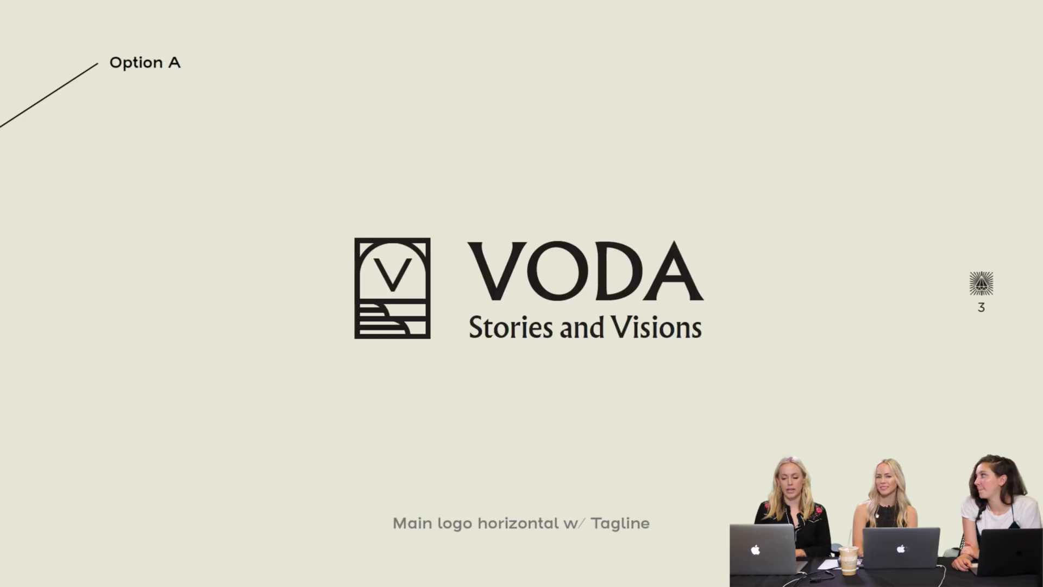